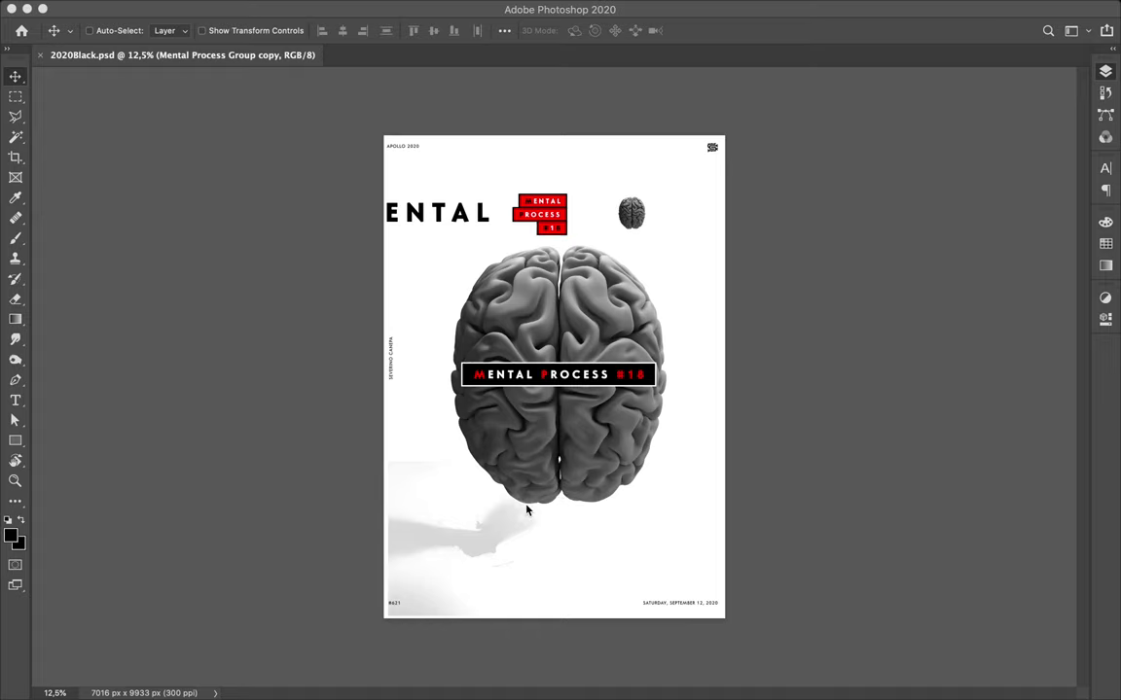
# - Delete Layer 1, the grey smoke texture beneath the brain
pyautogui.press('F7')
pyautogui.keyDown('ctrl'); pyautogui.click(493, 536); pyautogui.keyUp('ctrl')
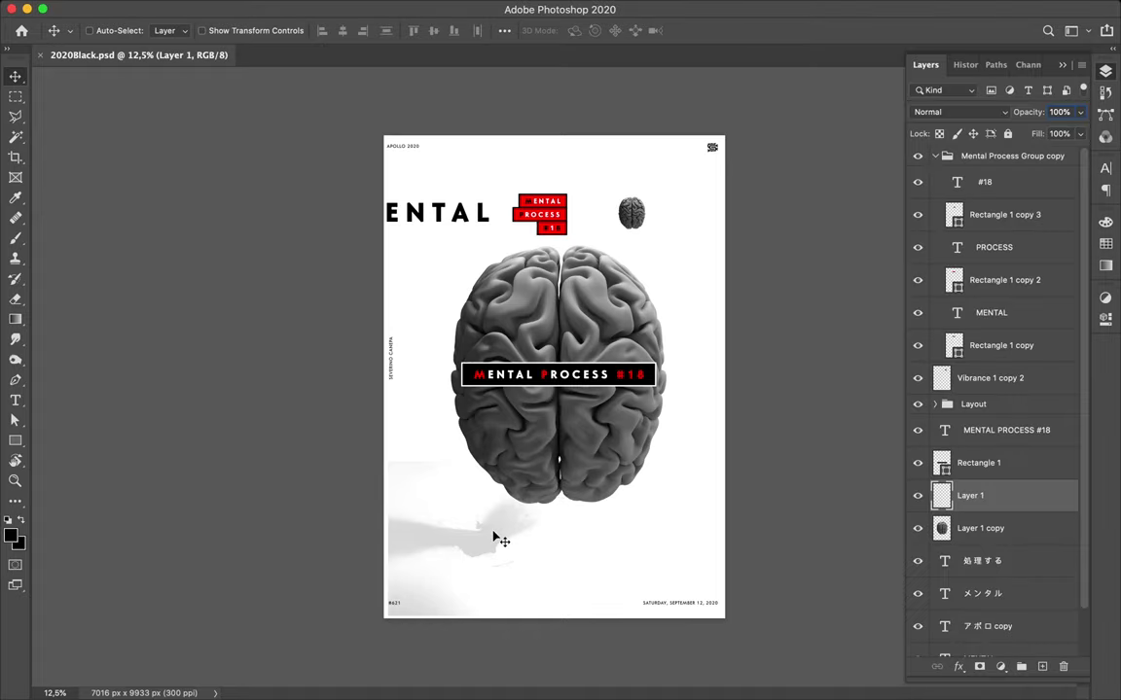
pyautogui.press('Delete')
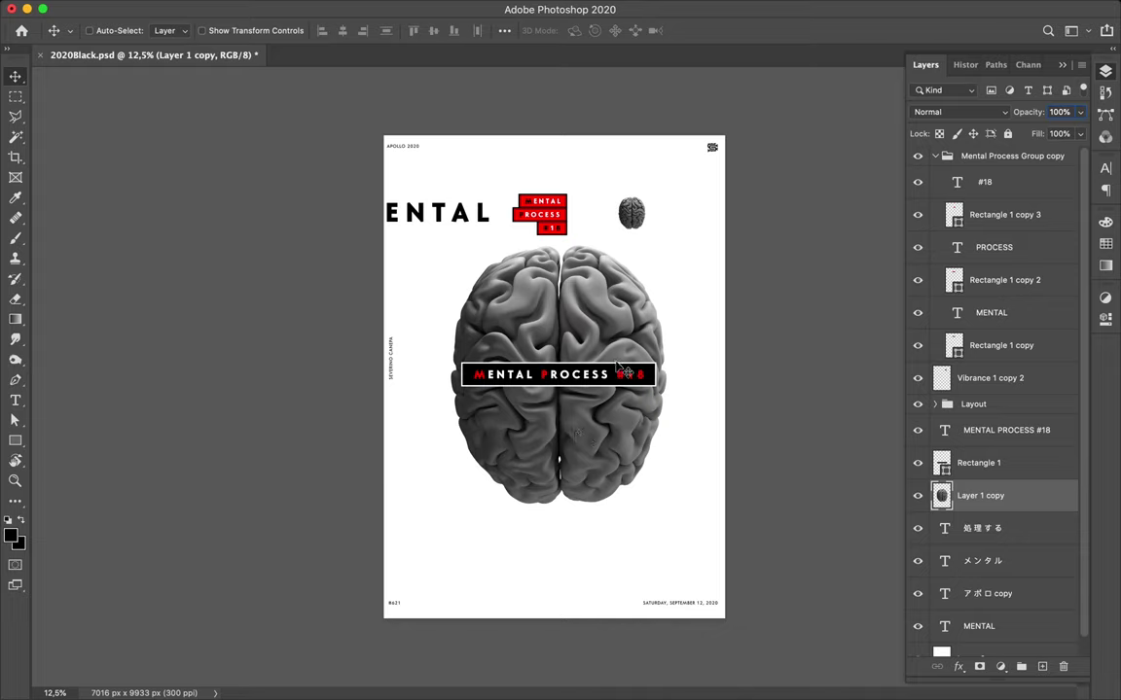
# - Change the label's number from 18 to 20
pyautogui.press('t')
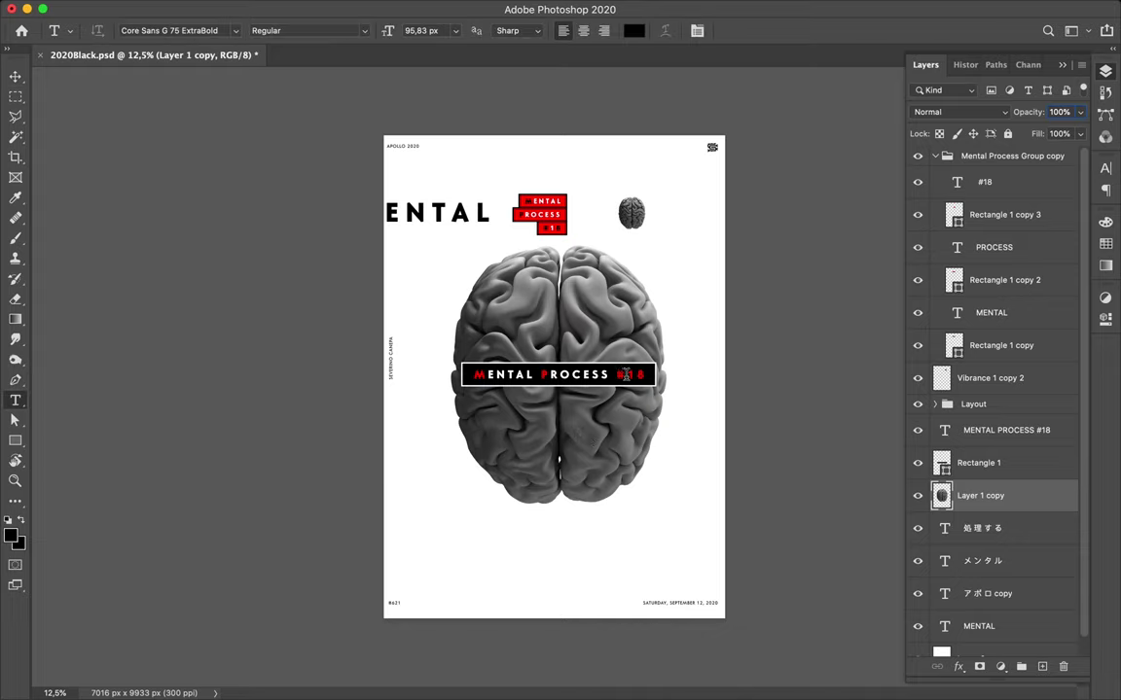
pyautogui.moveTo(626, 374); pyautogui.dragTo(669, 390)
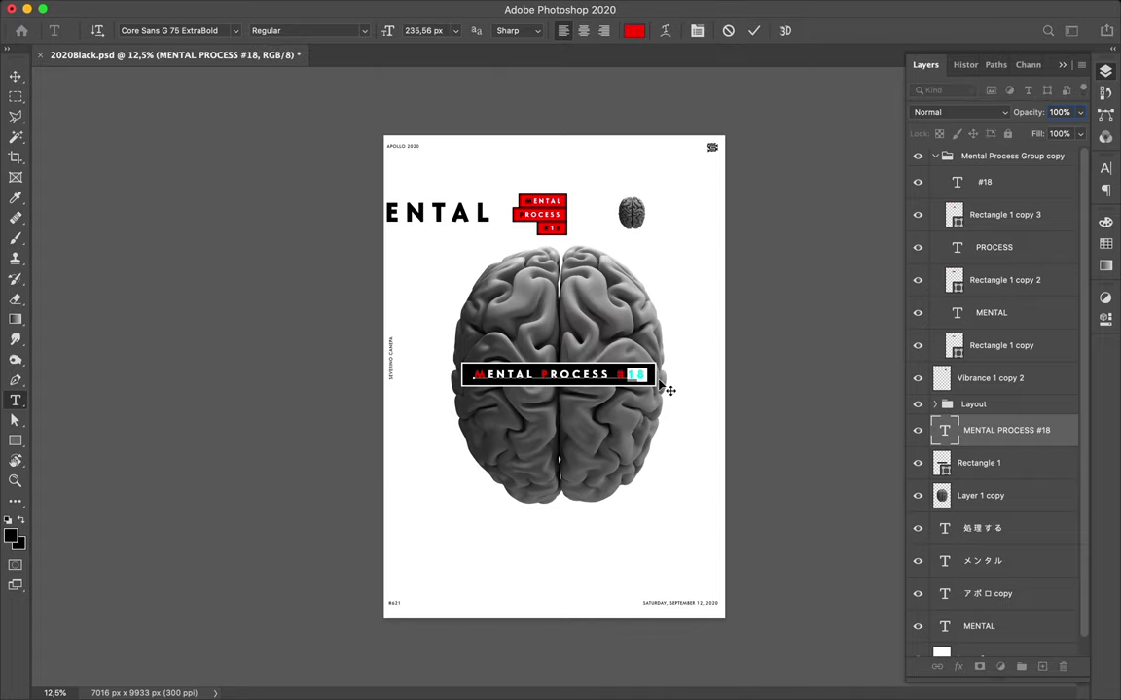
pyautogui.write('20')
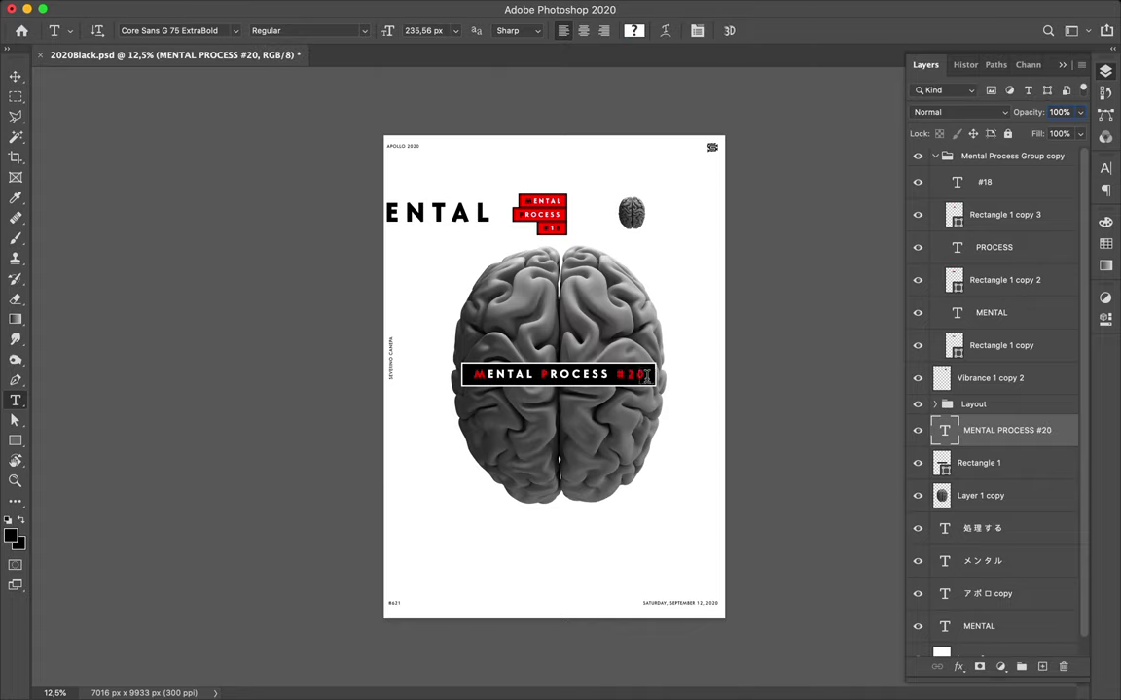
pyautogui.hotkey('shift', 'Left')
pyautogui.hotkey('shift', 'Left')
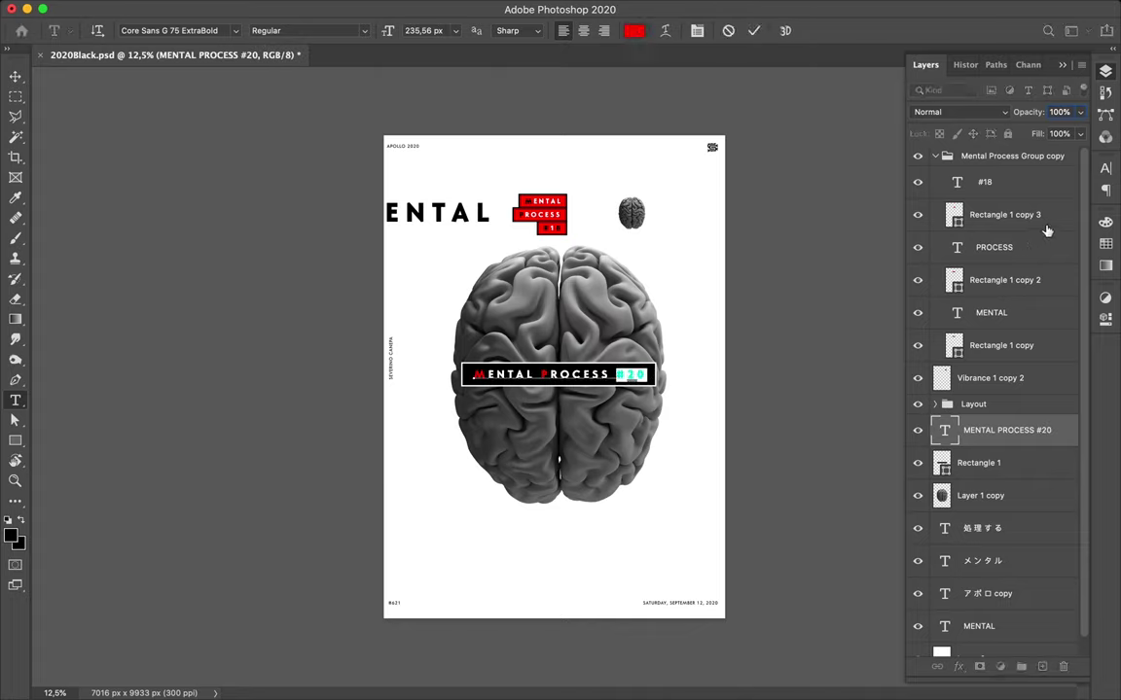
# - Recolour the #20, the P and the M yellow with the CMYK yellow swatch and commit
pyautogui.click(1106, 243)
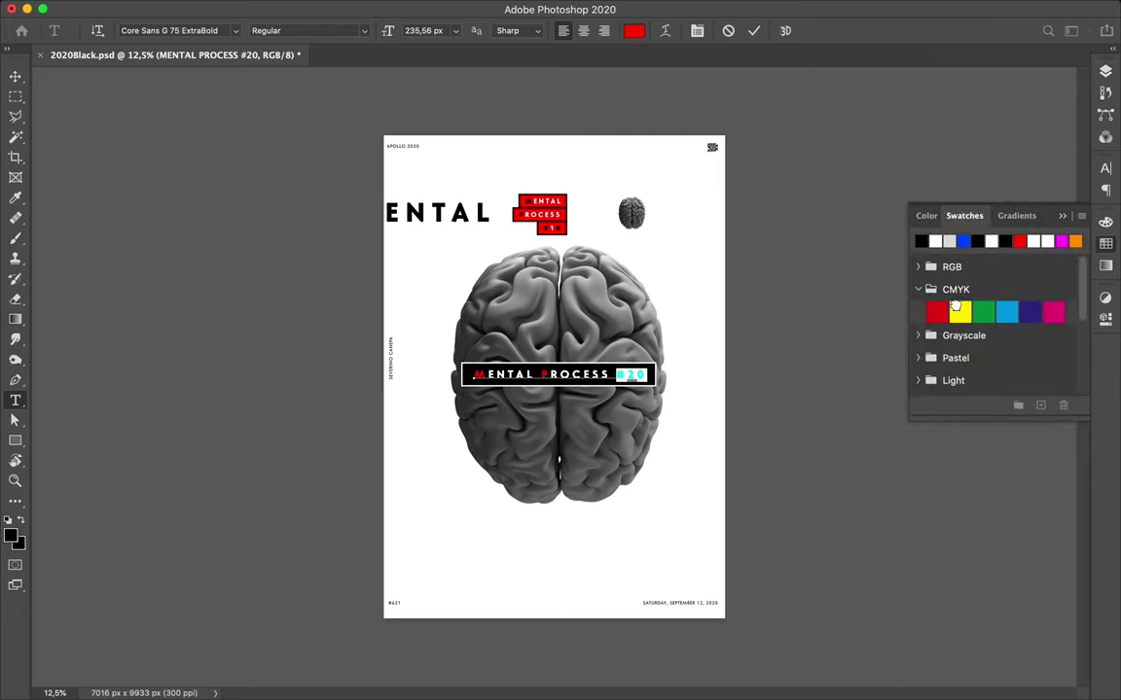
pyautogui.click(959, 311)
pyautogui.click(581, 375)
pyautogui.moveTo(539, 375); pyautogui.dragTo(548, 376)
pyautogui.click(958, 312)
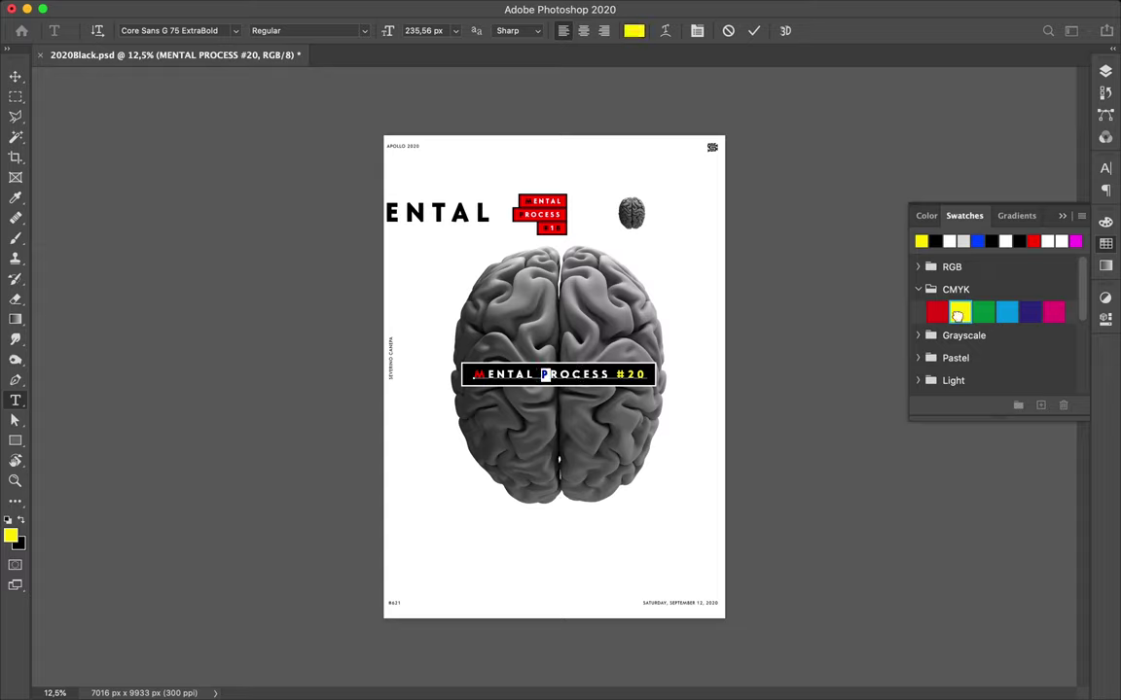
pyautogui.moveTo(473, 374); pyautogui.dragTo(485, 375)
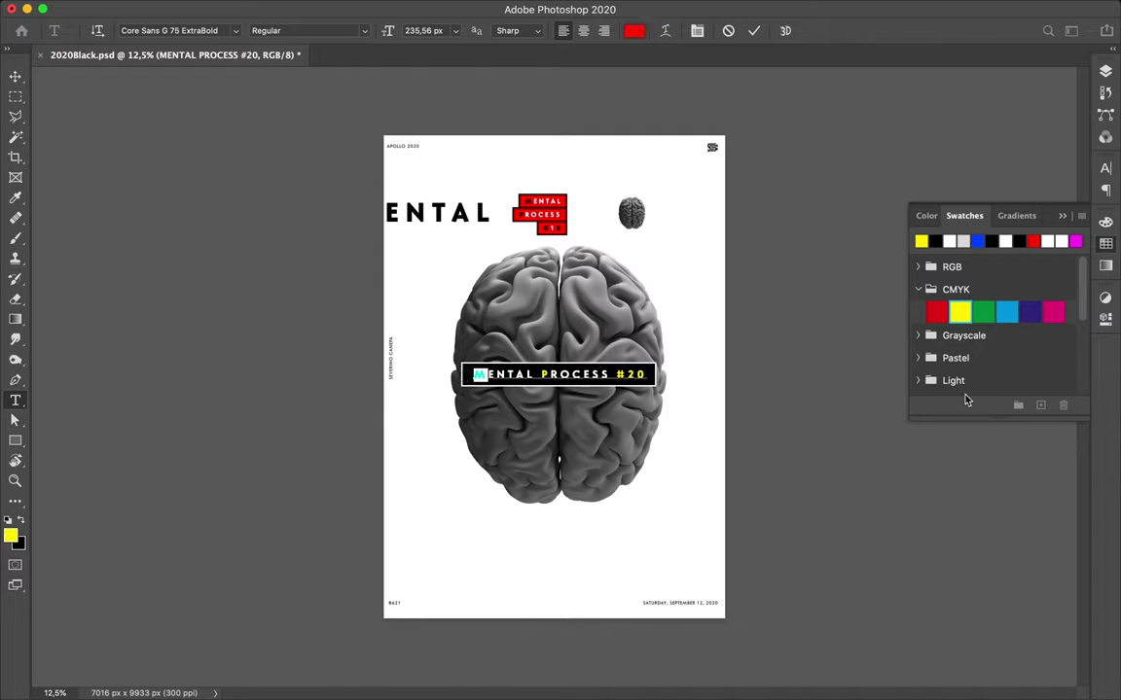
pyautogui.click(960, 312)
pyautogui.click(16, 76)
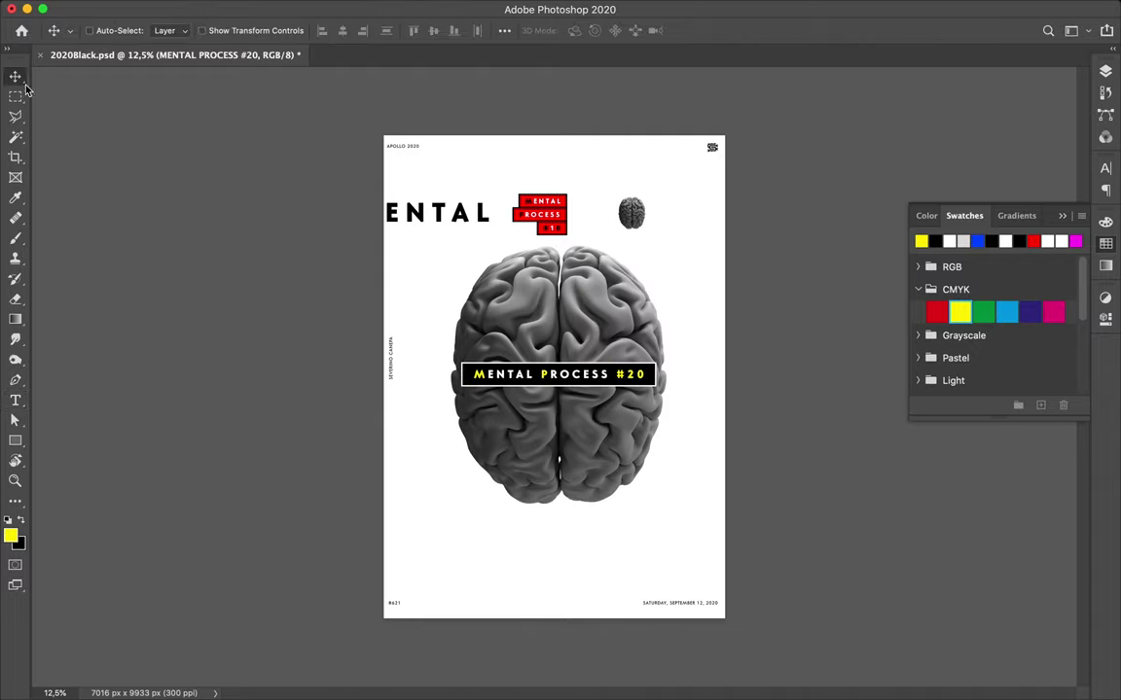
pyautogui.press('u')
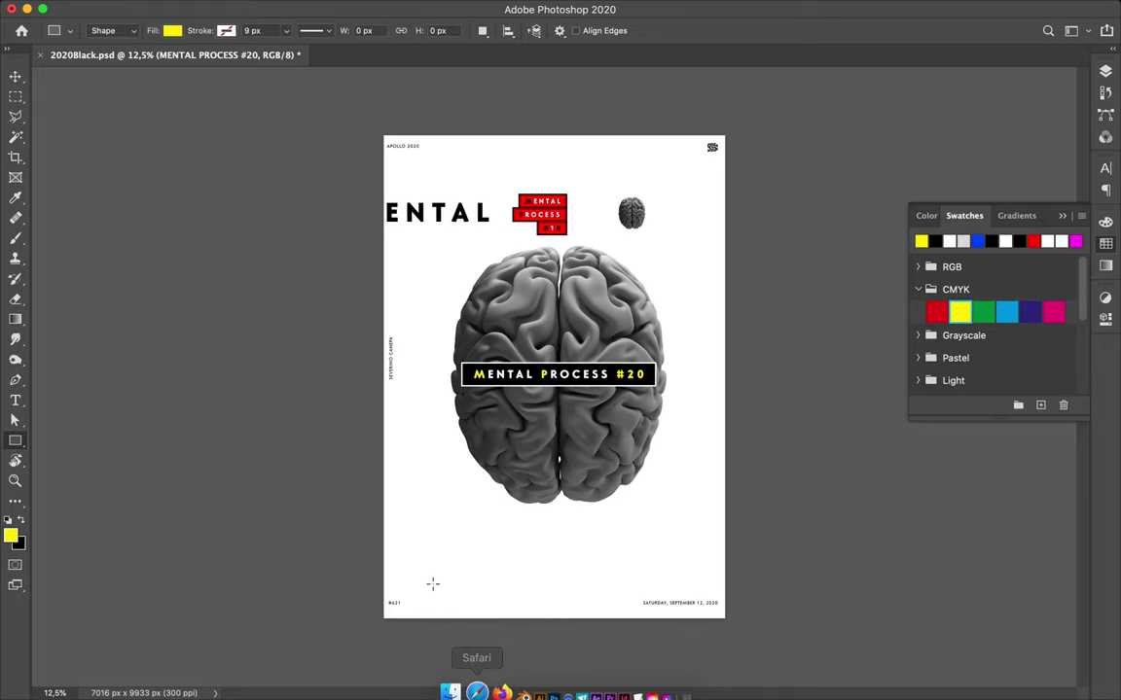
pyautogui.moveTo(431, 523); pyautogui.dragTo(478, 603)
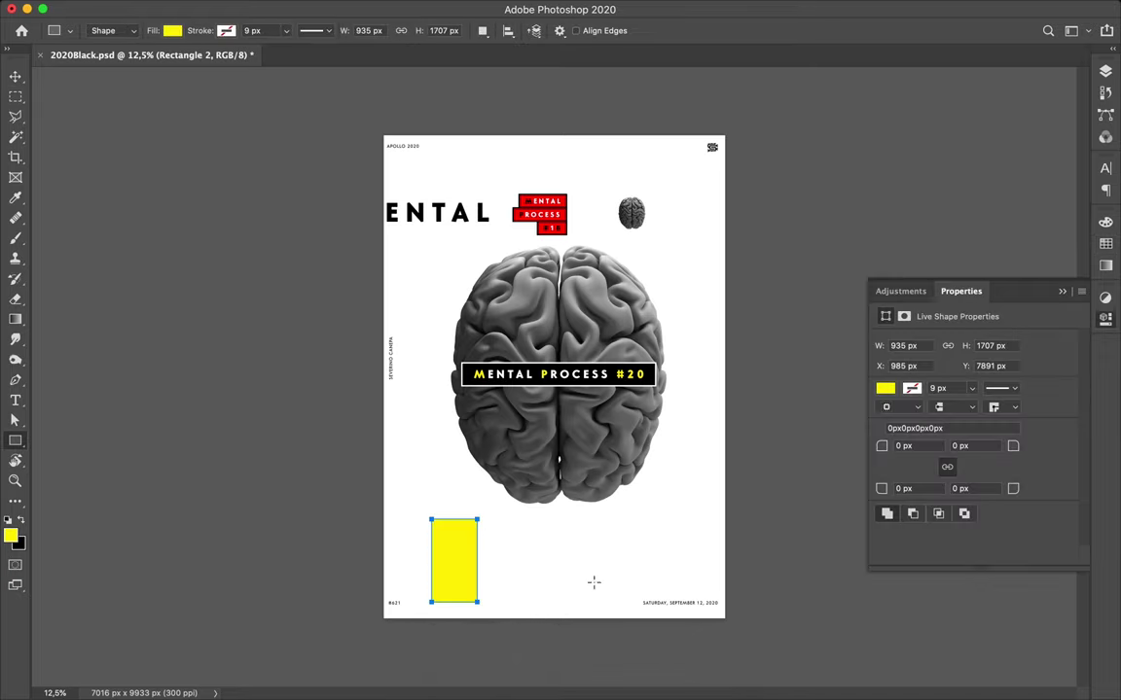
pyautogui.press('v')
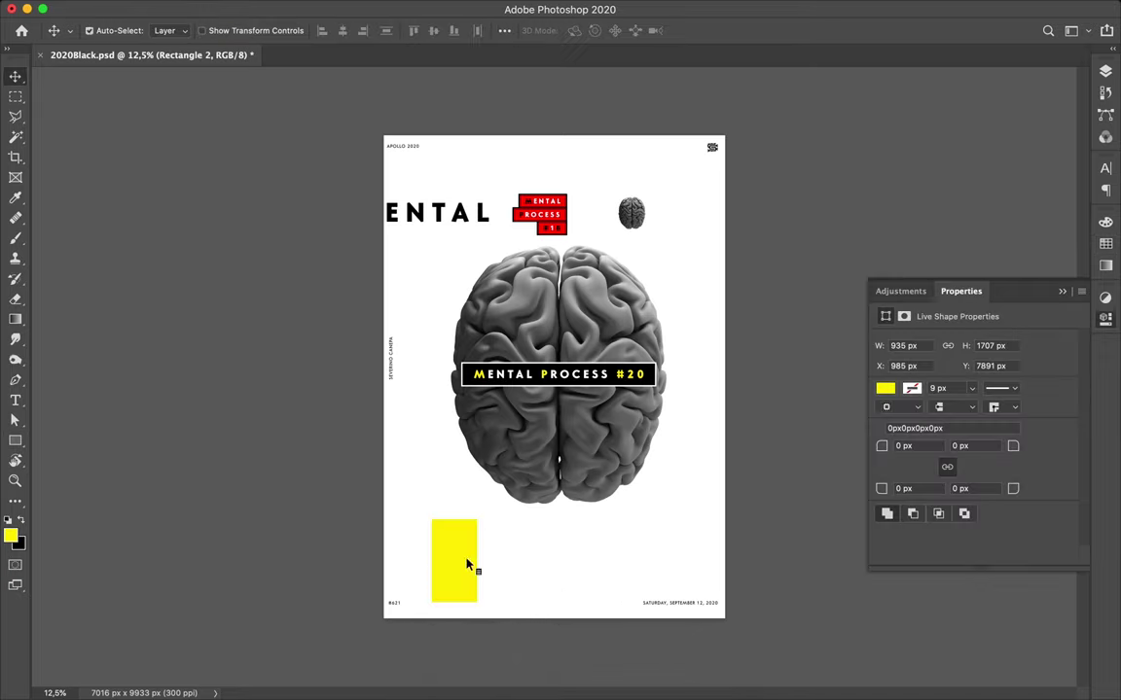
pyautogui.press('super')
pyautogui.press('Delete')
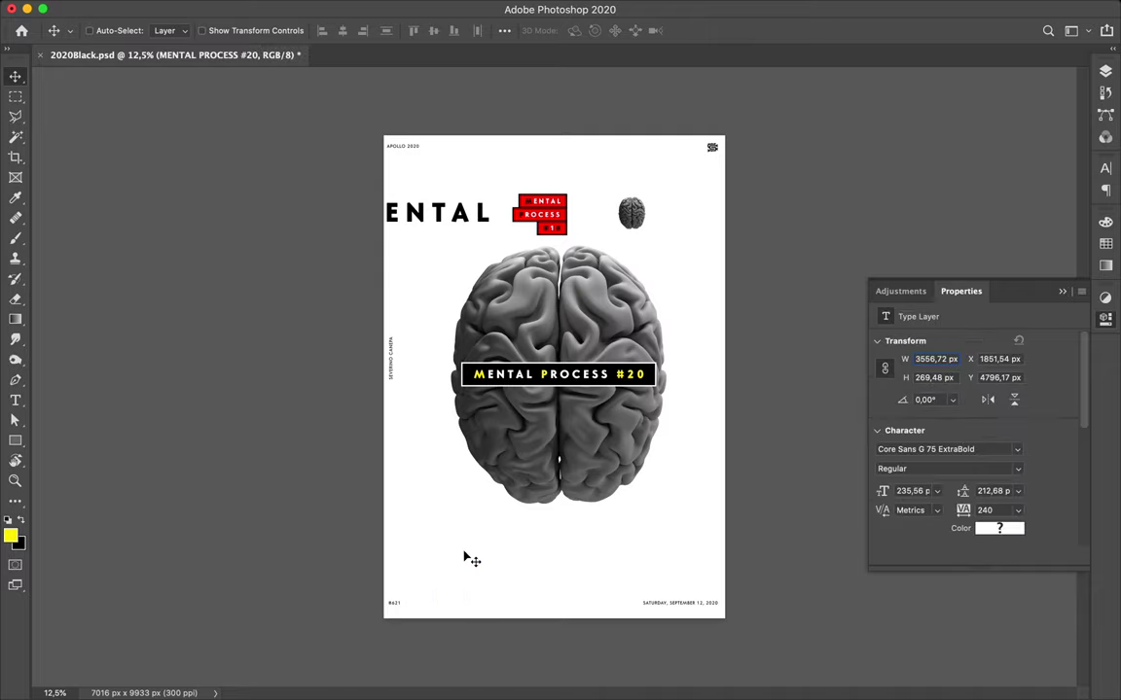
pyautogui.click(886, 291)
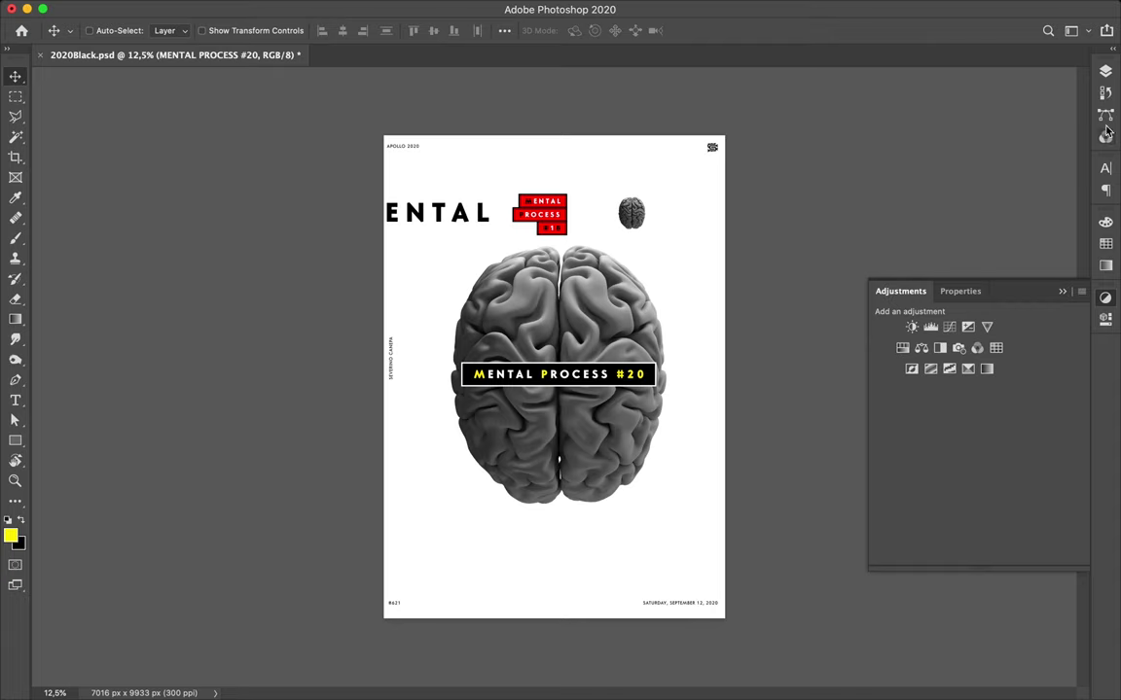
pyautogui.click(1107, 73)
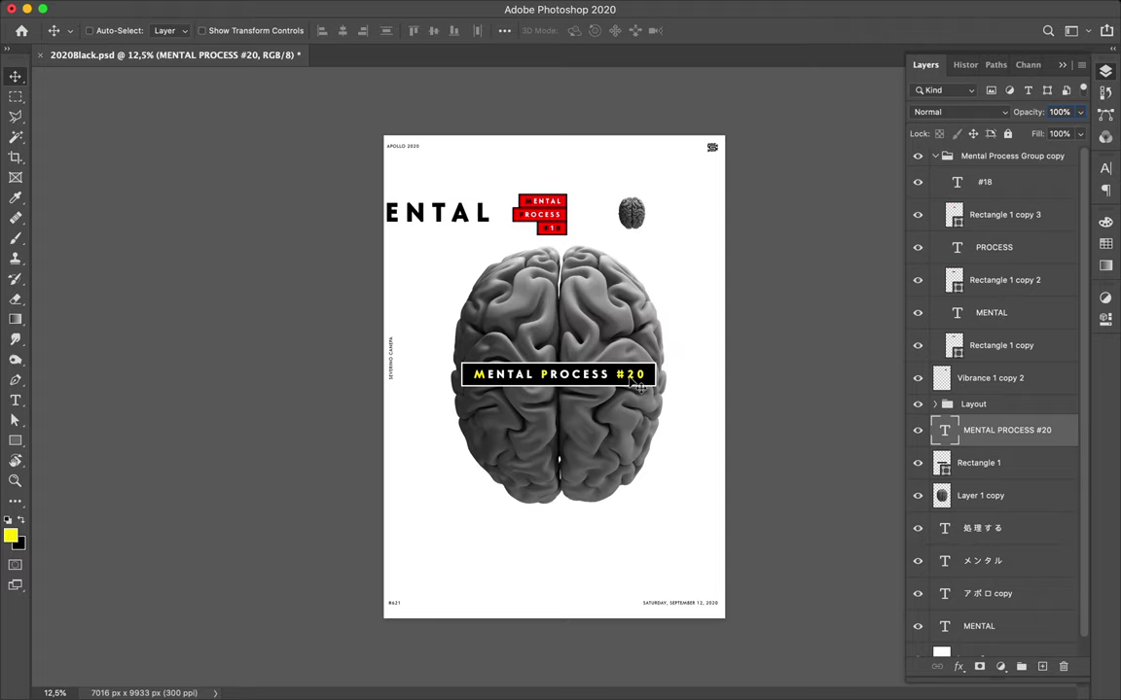
pyautogui.hotkey('ctrl', '+')
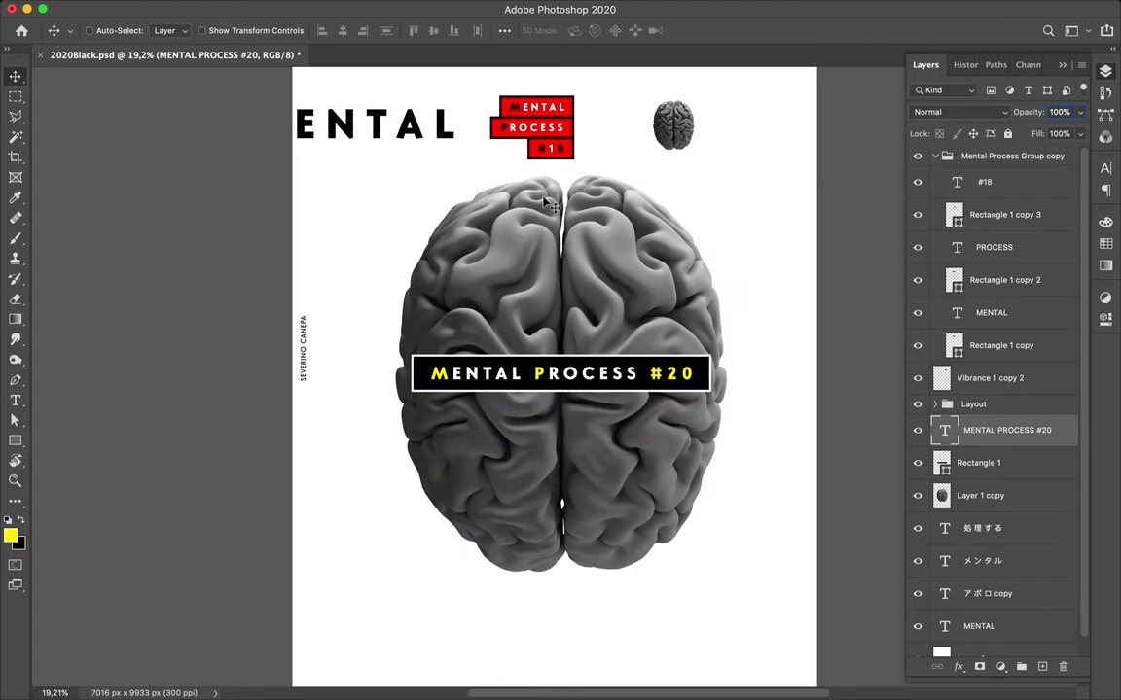
pyautogui.scroll(3, 550, 205)
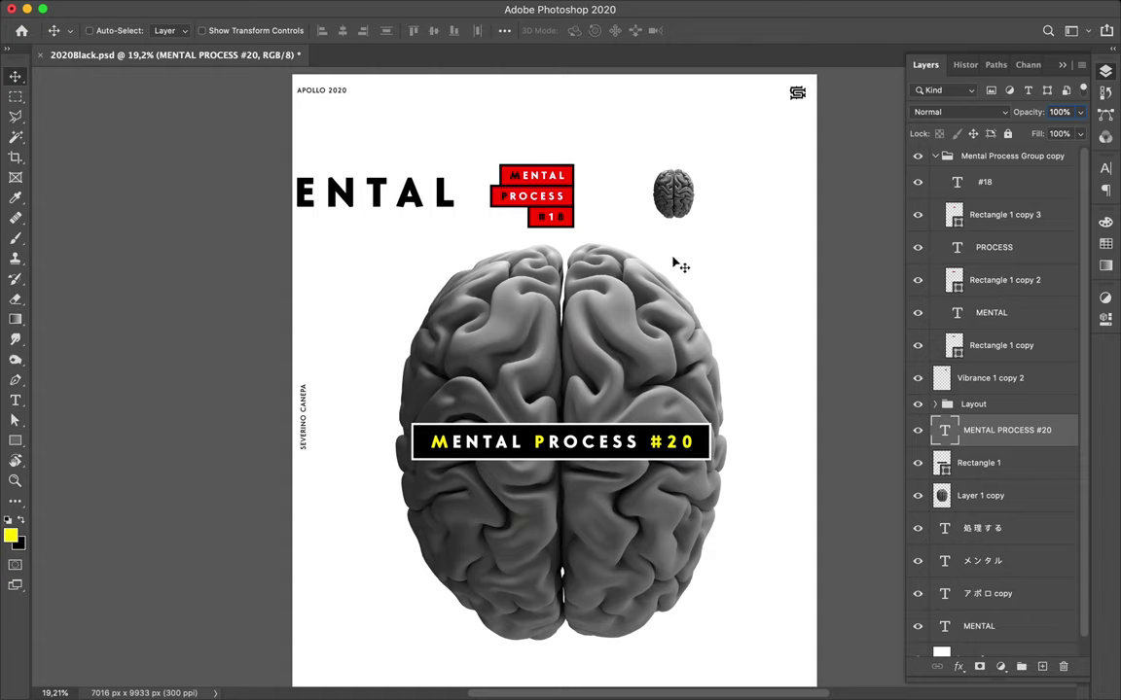
pyautogui.click(1105, 244)
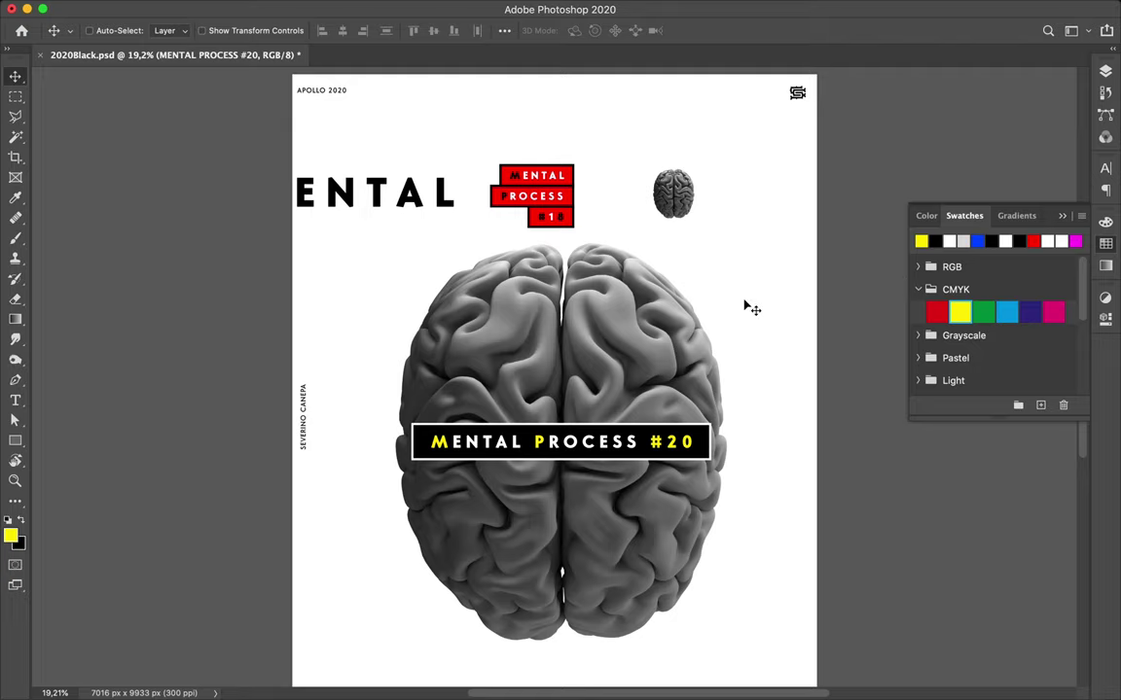
pyautogui.click(10, 536)
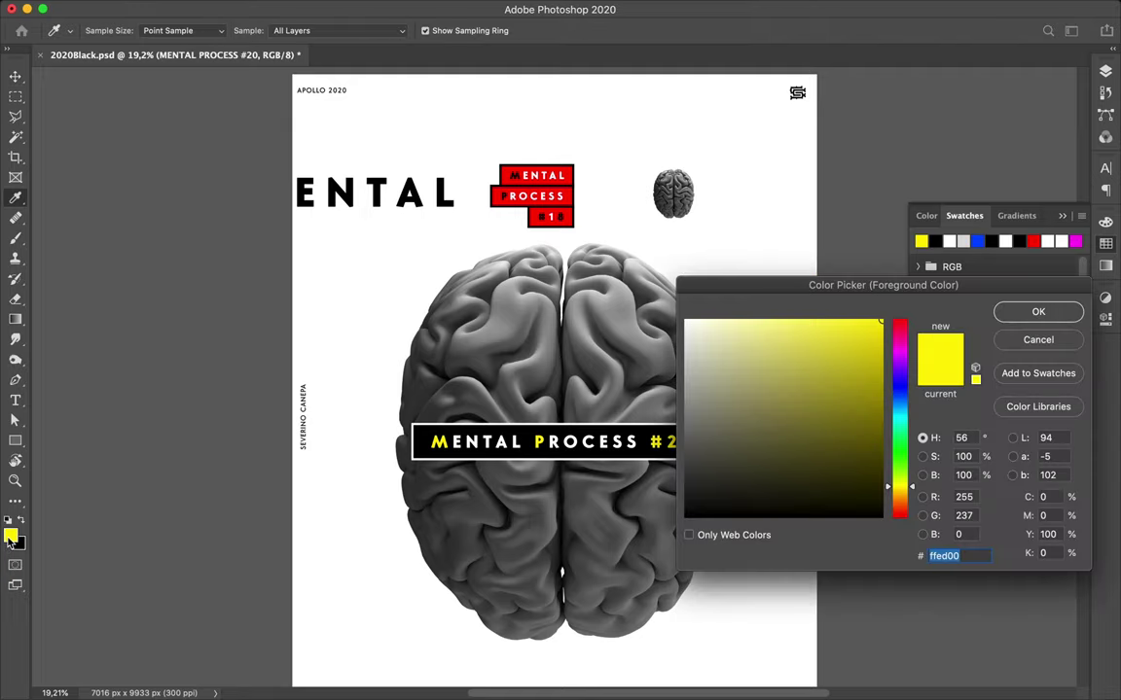
pyautogui.click(1039, 311)
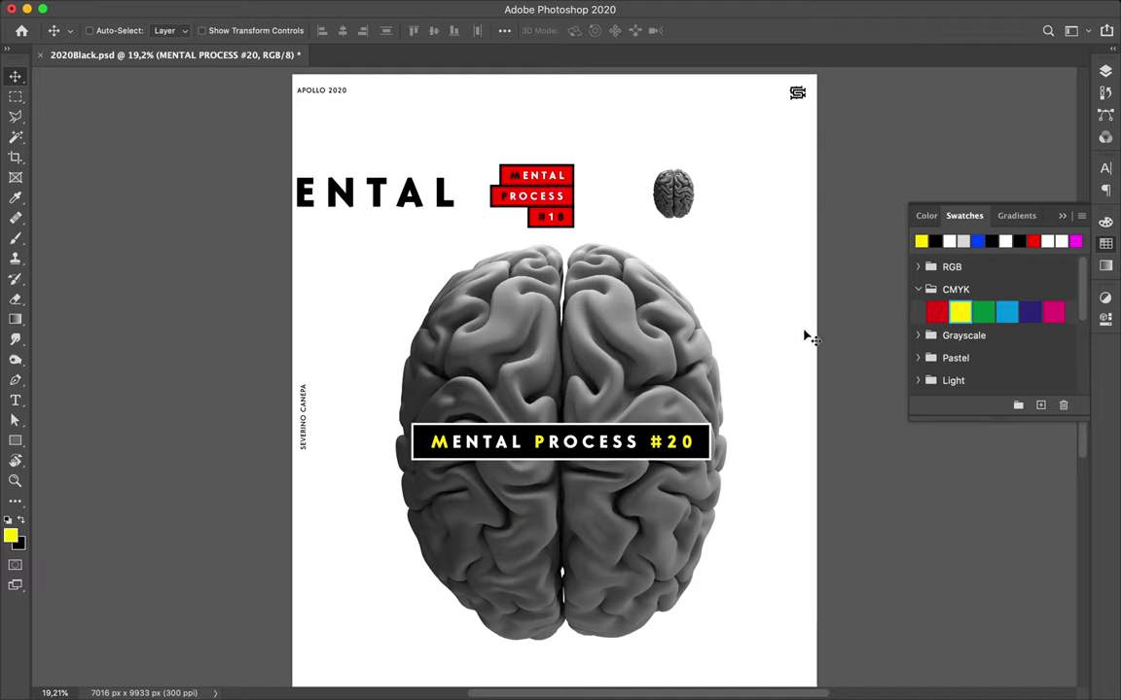
pyautogui.press('ctrl')
pyautogui.click(573, 181)
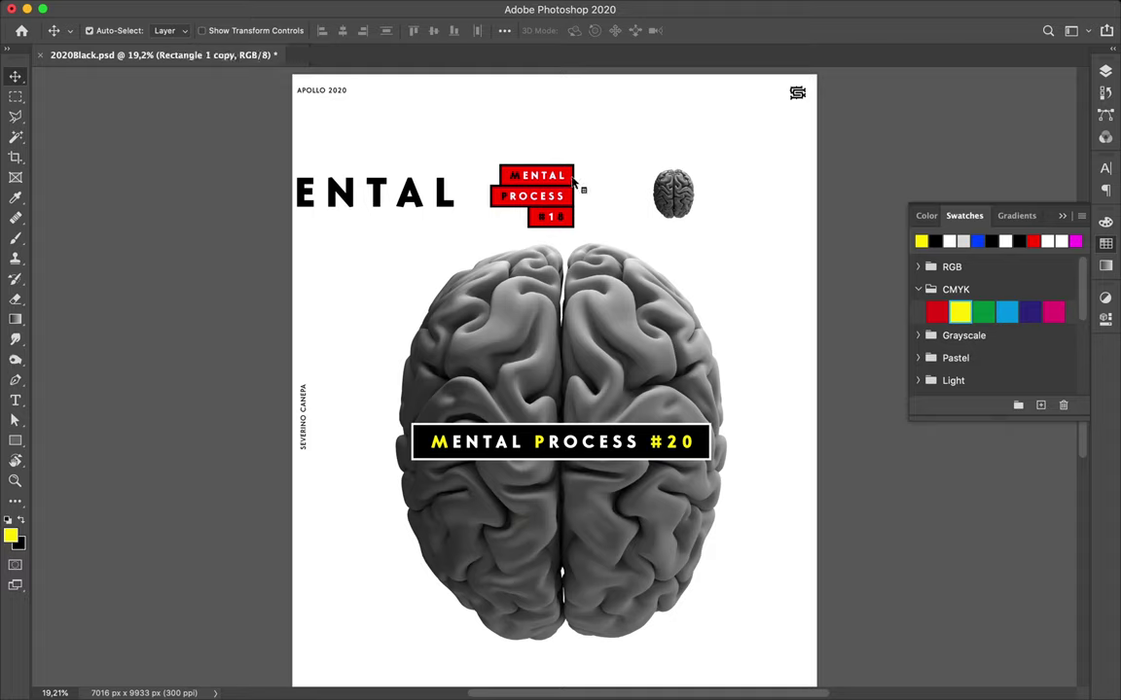
pyautogui.click(576, 210)
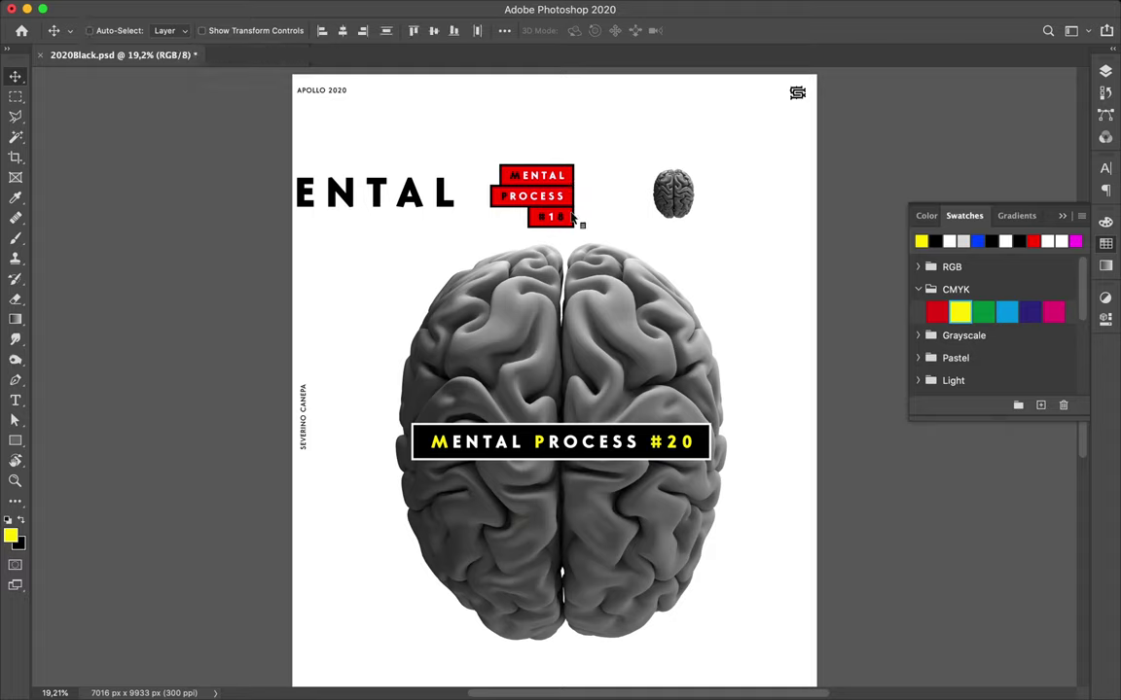
pyautogui.press('a')
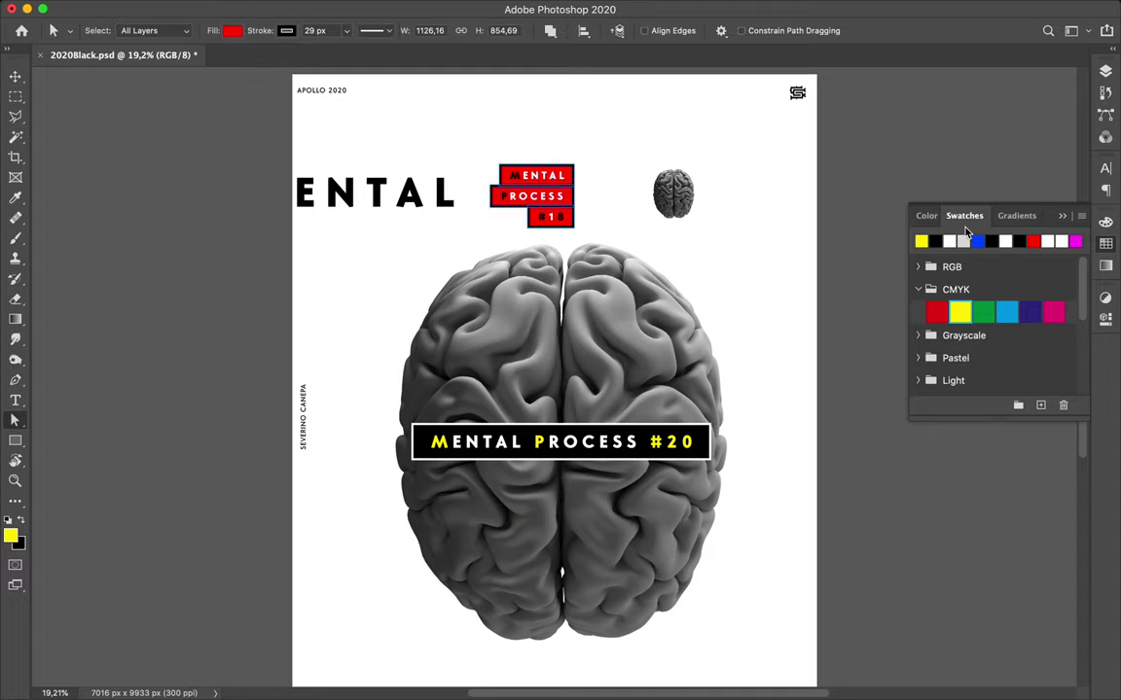
# - Fill the stacked title boxes above the brain with yellow
pyautogui.click(231, 31)
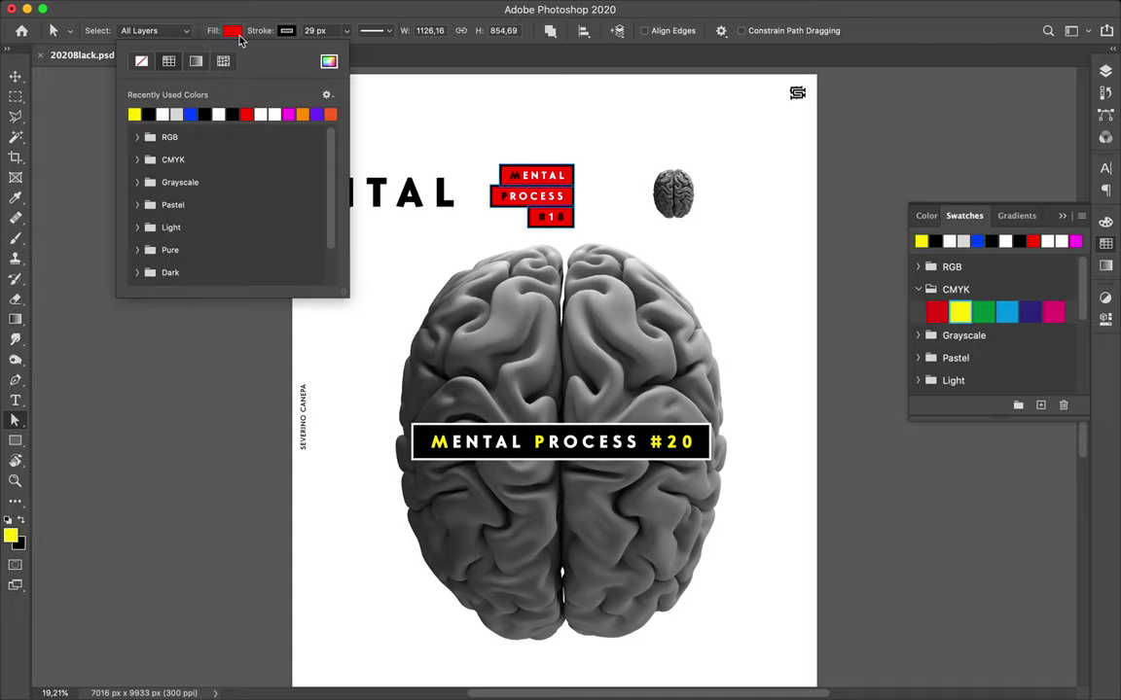
pyautogui.click(135, 113)
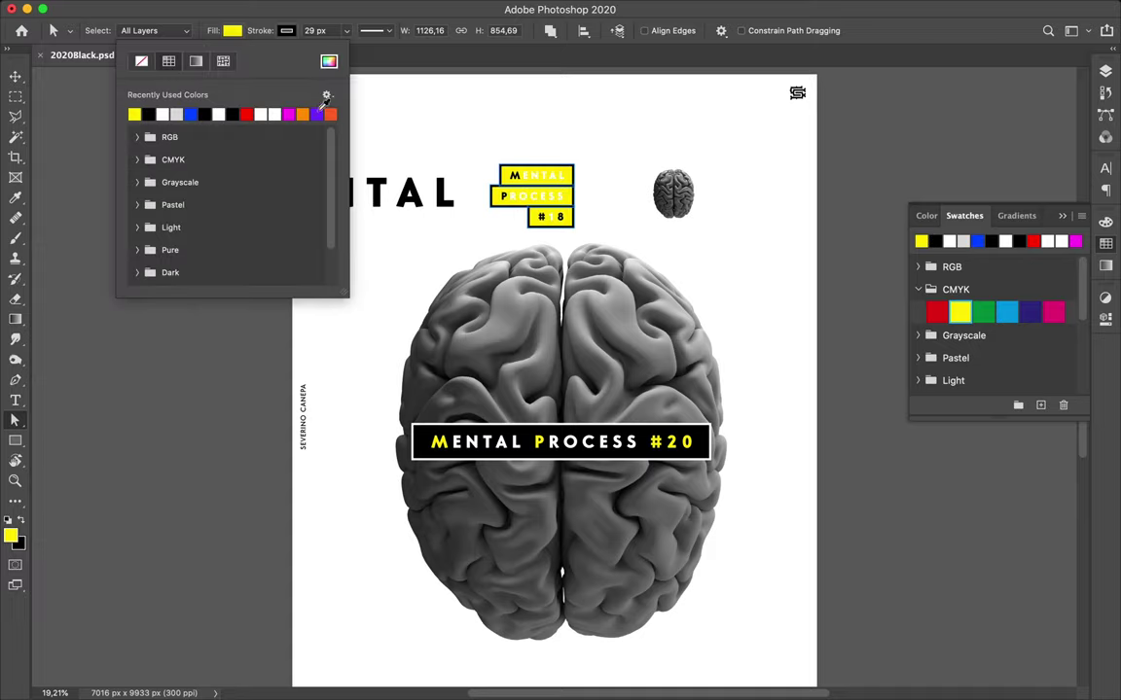
pyautogui.press('v')
pyautogui.press('super+plus')
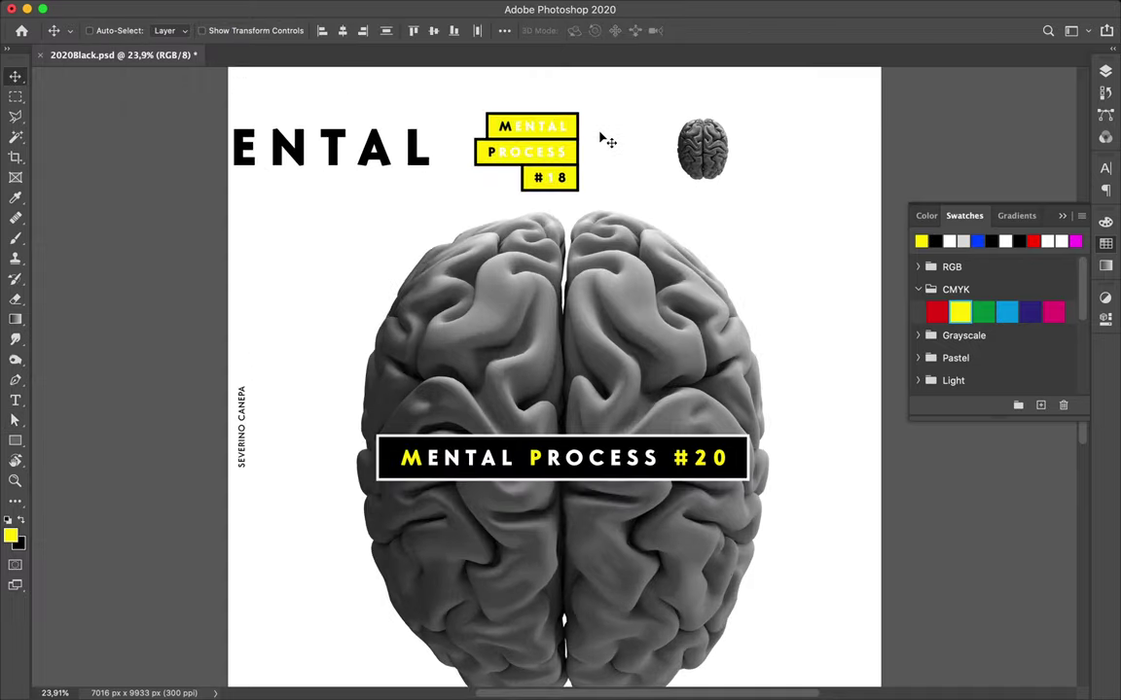
pyautogui.scroll(2, 603, 139)
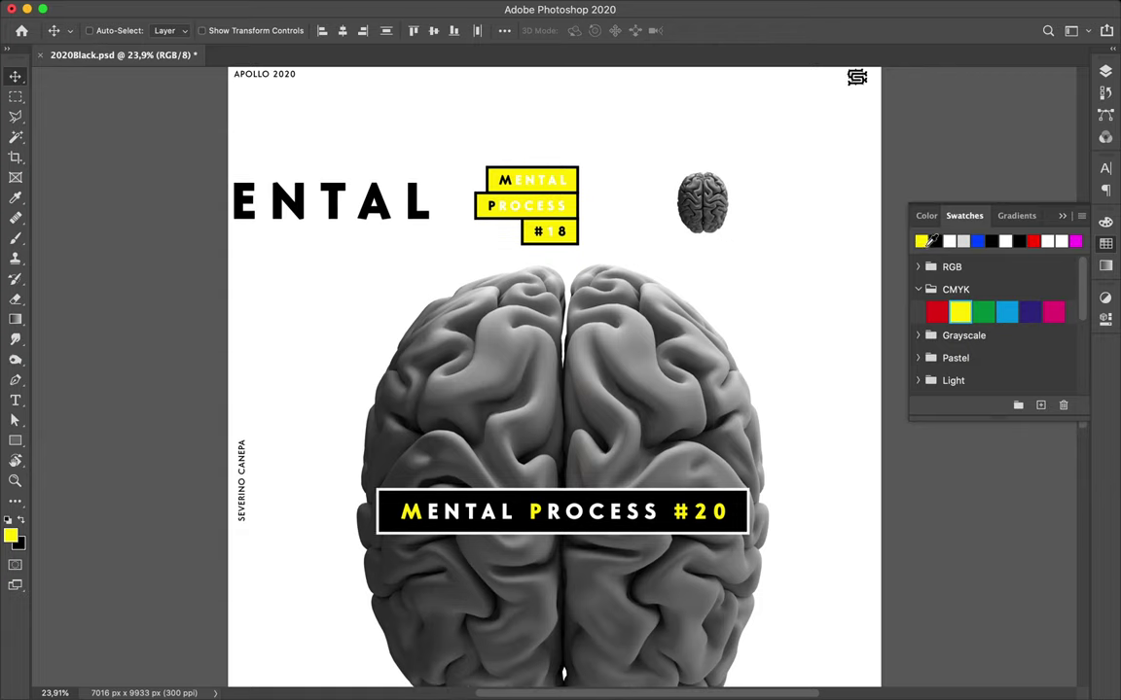
# - Set the foreground colour to the deeper golden yellow ffd200
pyautogui.click(10, 541)
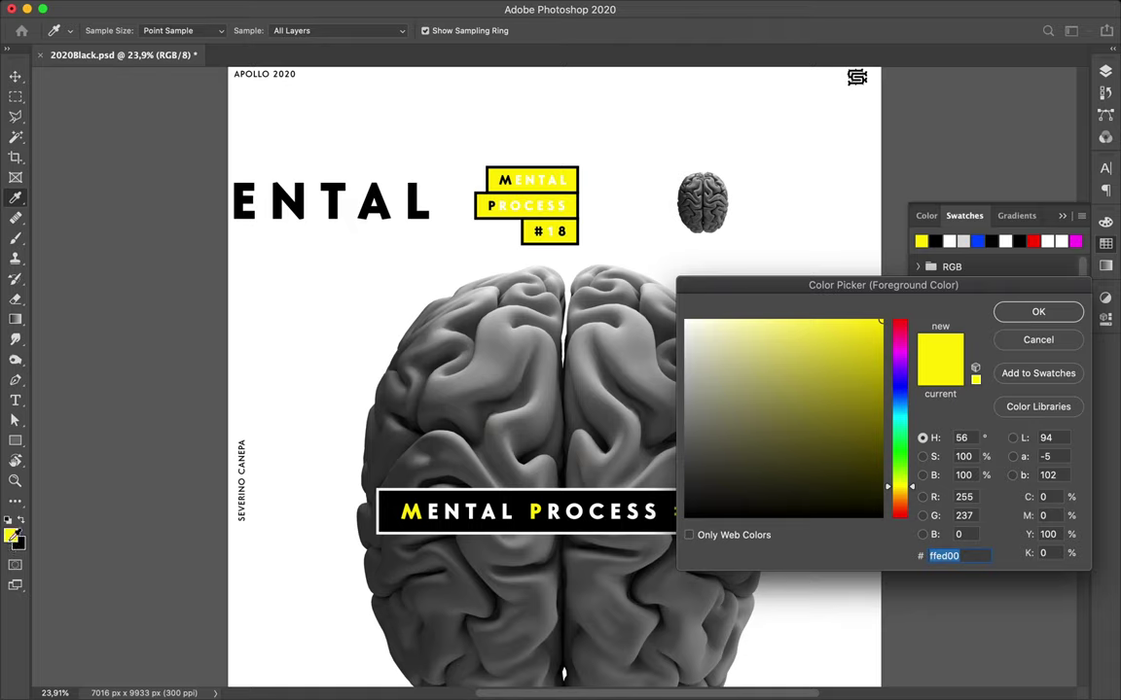
pyautogui.moveTo(899, 485); pyautogui.dragTo(915, 492)
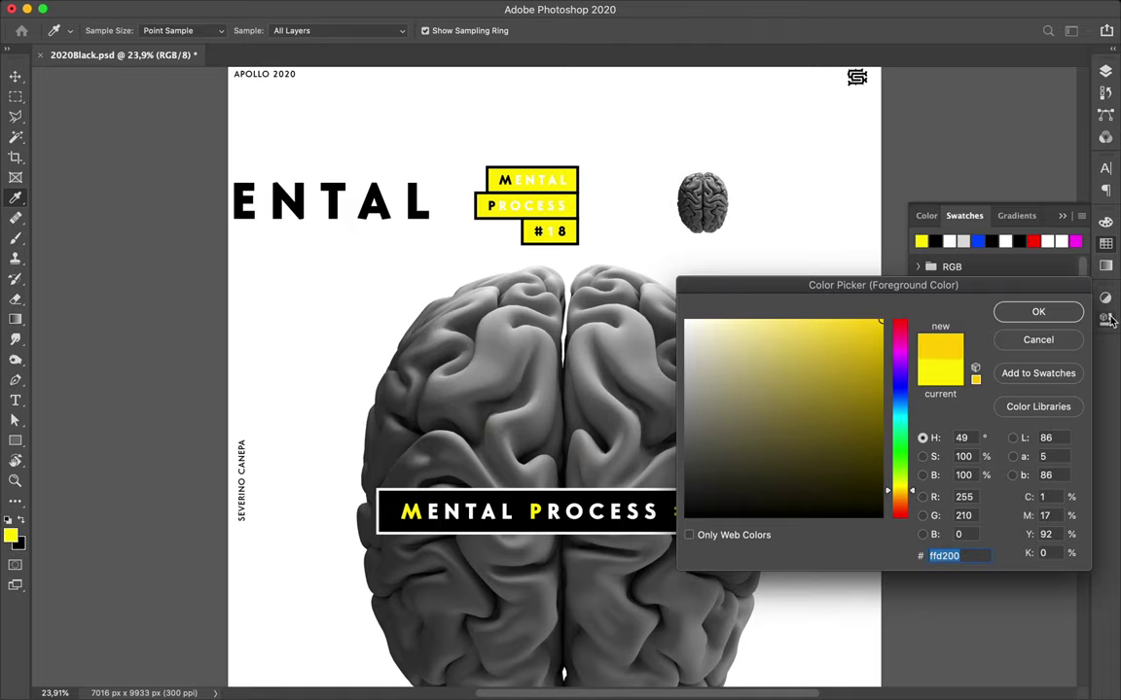
pyautogui.click(1038, 311)
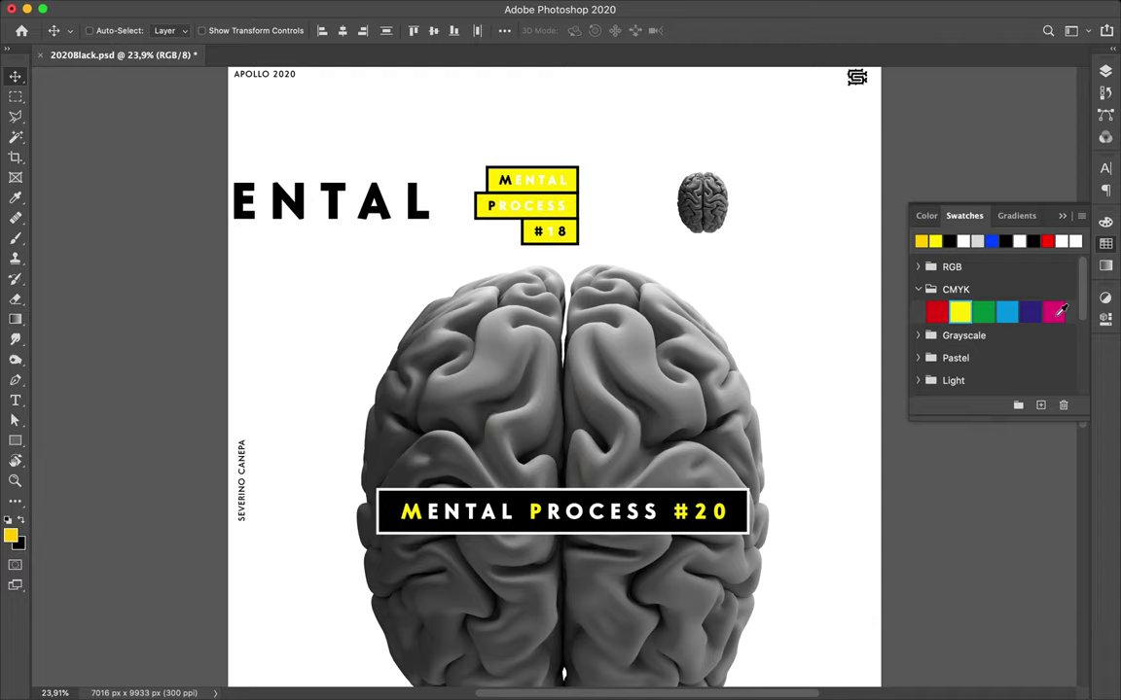
pyautogui.keyDown('ctrl'); pyautogui.click(589, 179); pyautogui.keyUp('ctrl')
# - Change the tag boxes' fill to a brighter lemon yellow, about fffc00
pyautogui.press('a')
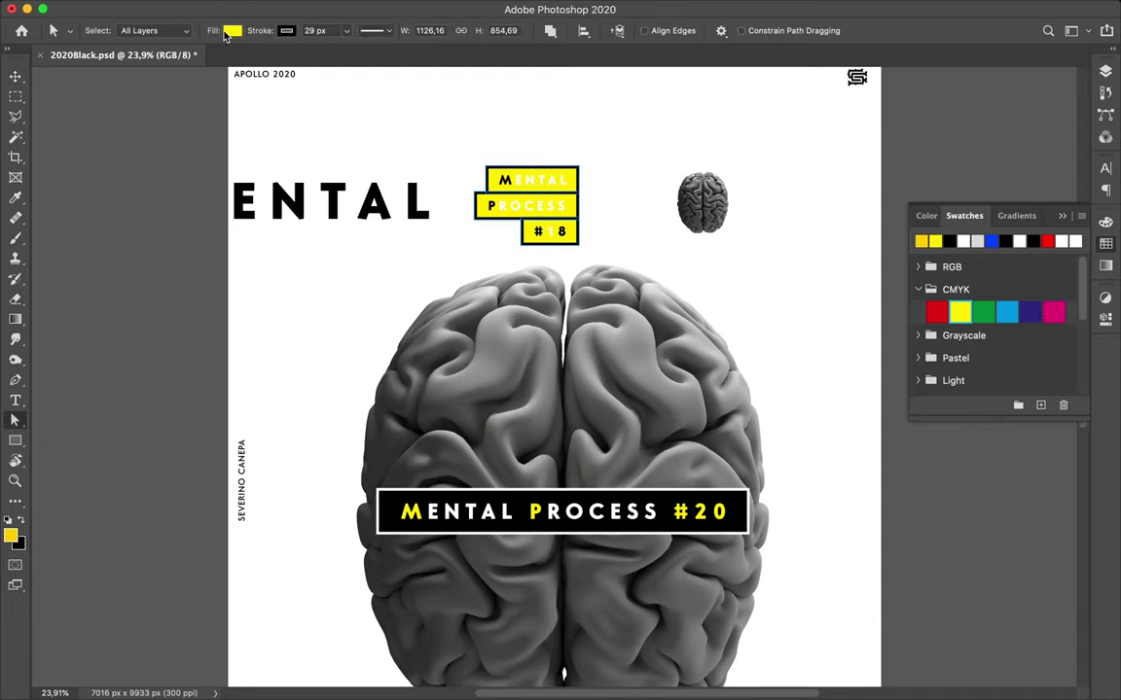
pyautogui.click(232, 31)
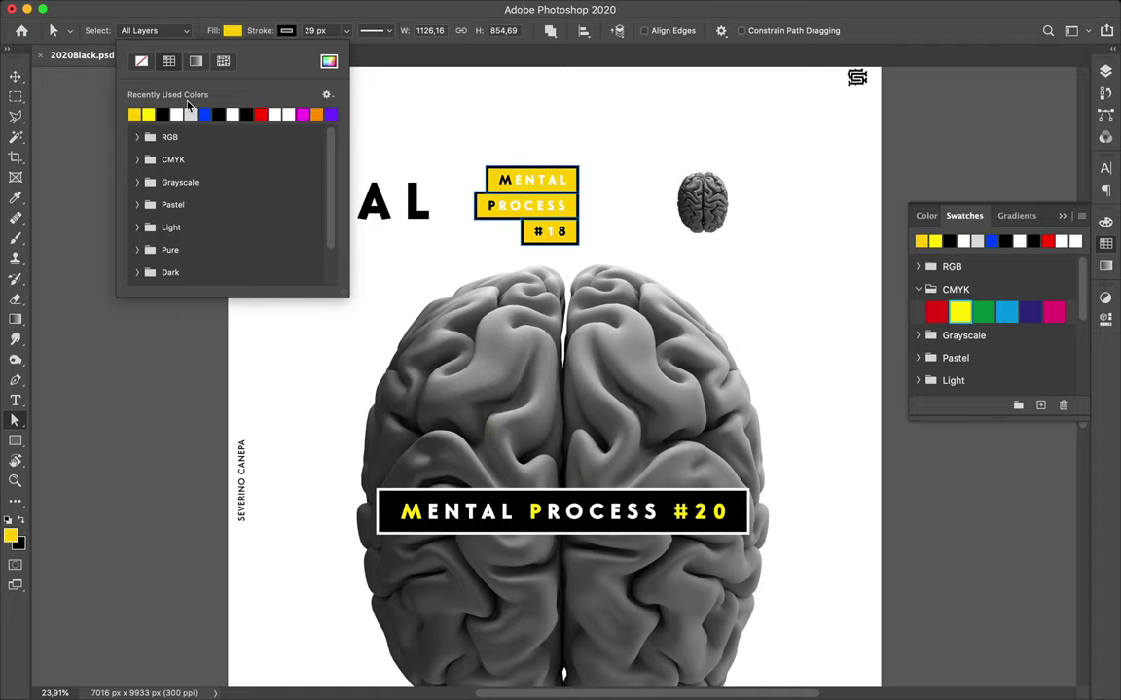
pyautogui.click(329, 61)
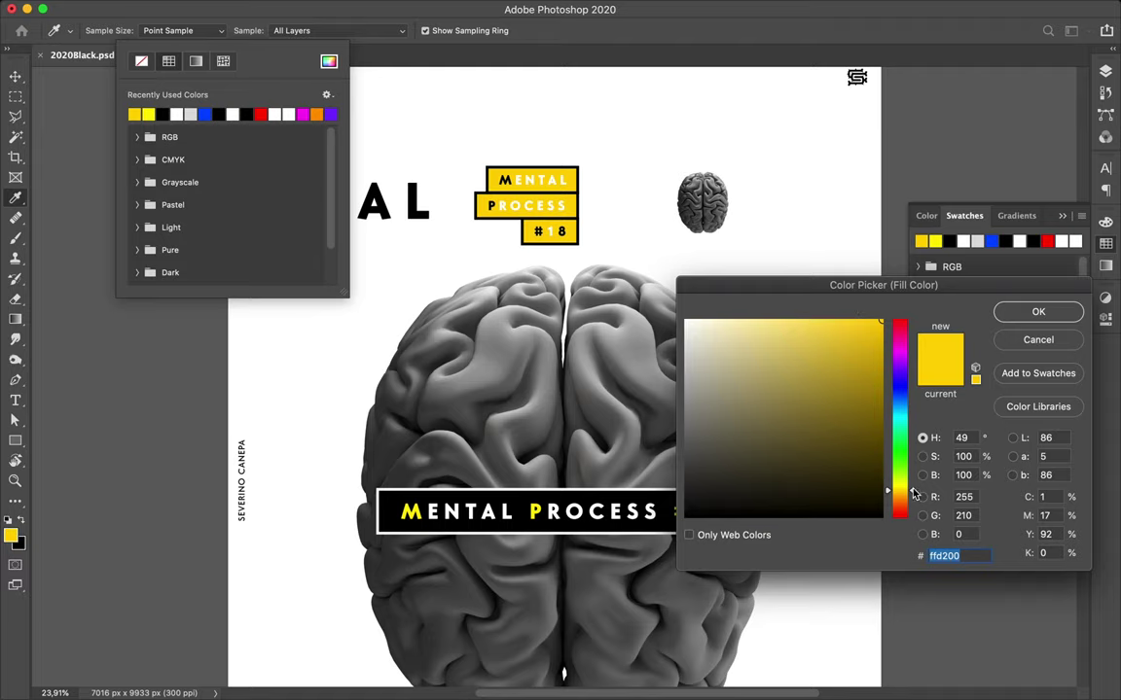
pyautogui.click(912, 487)
pyautogui.moveTo(911, 489); pyautogui.dragTo(912, 490)
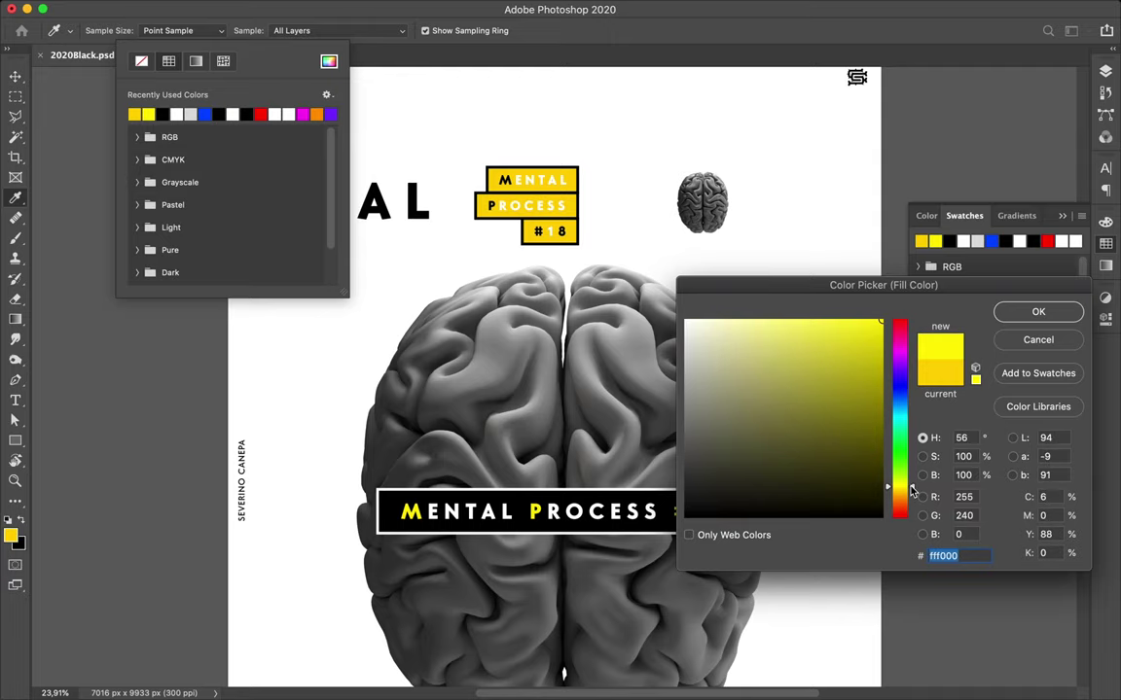
pyautogui.click(1038, 310)
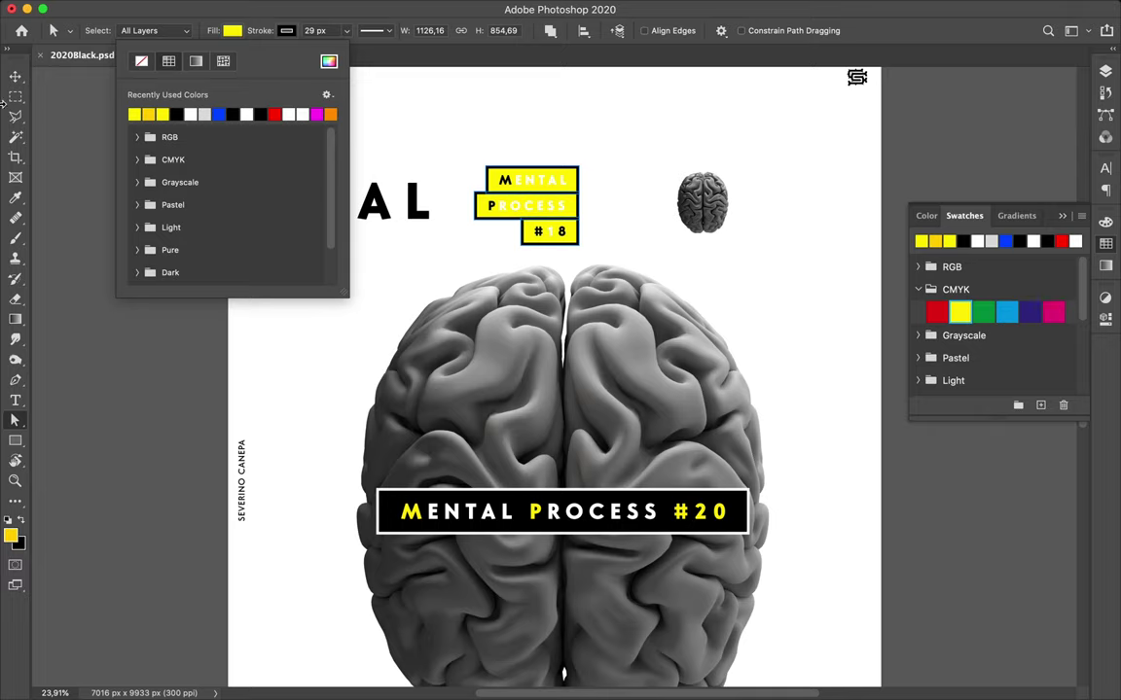
pyautogui.click(15, 75)
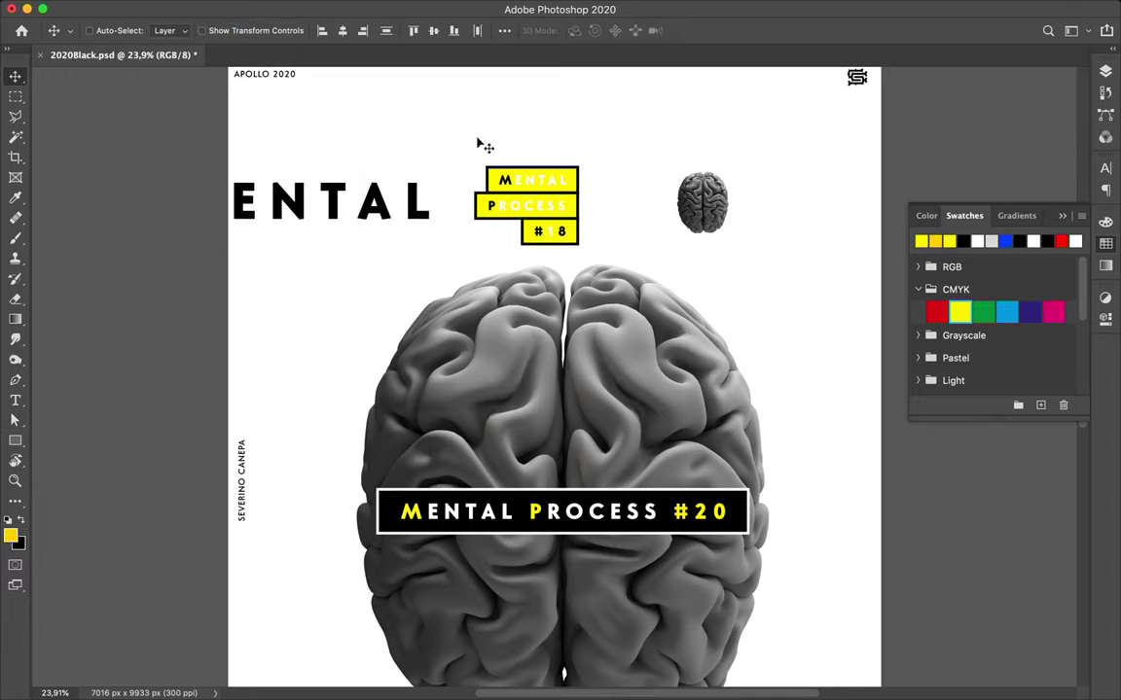
pyautogui.doubleClick(534, 182)
# - Make all the letters of MENTAL in the tag black, including the M
pyautogui.moveTo(514, 181); pyautogui.dragTo(594, 191)
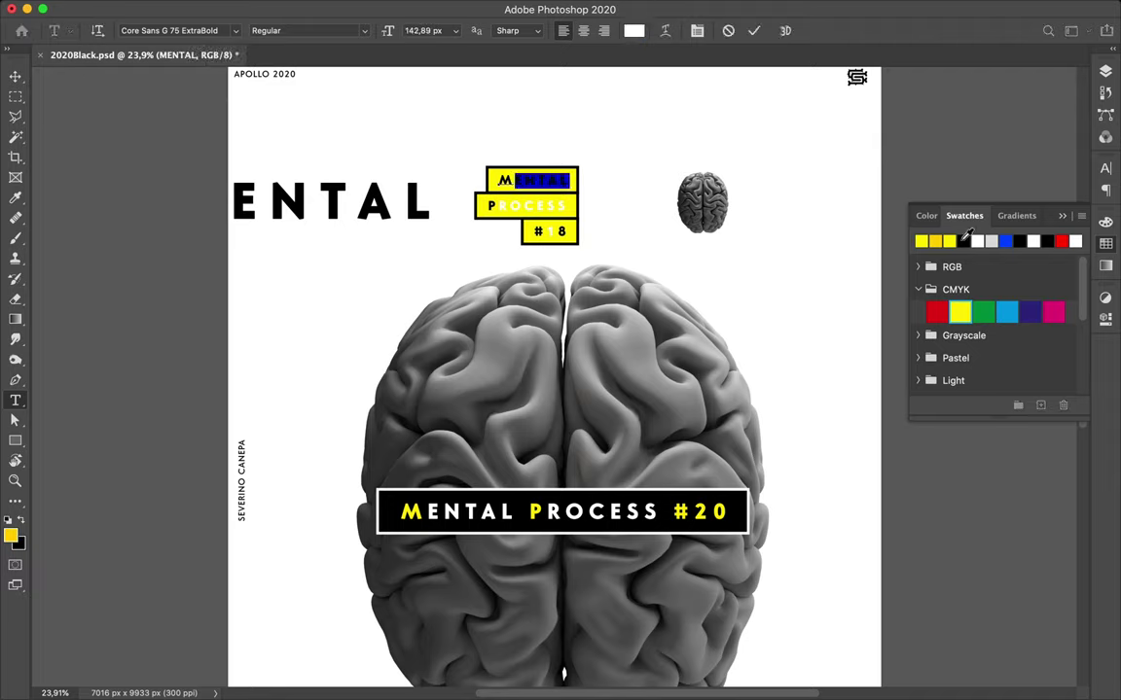
pyautogui.click(963, 241)
pyautogui.click(514, 176)
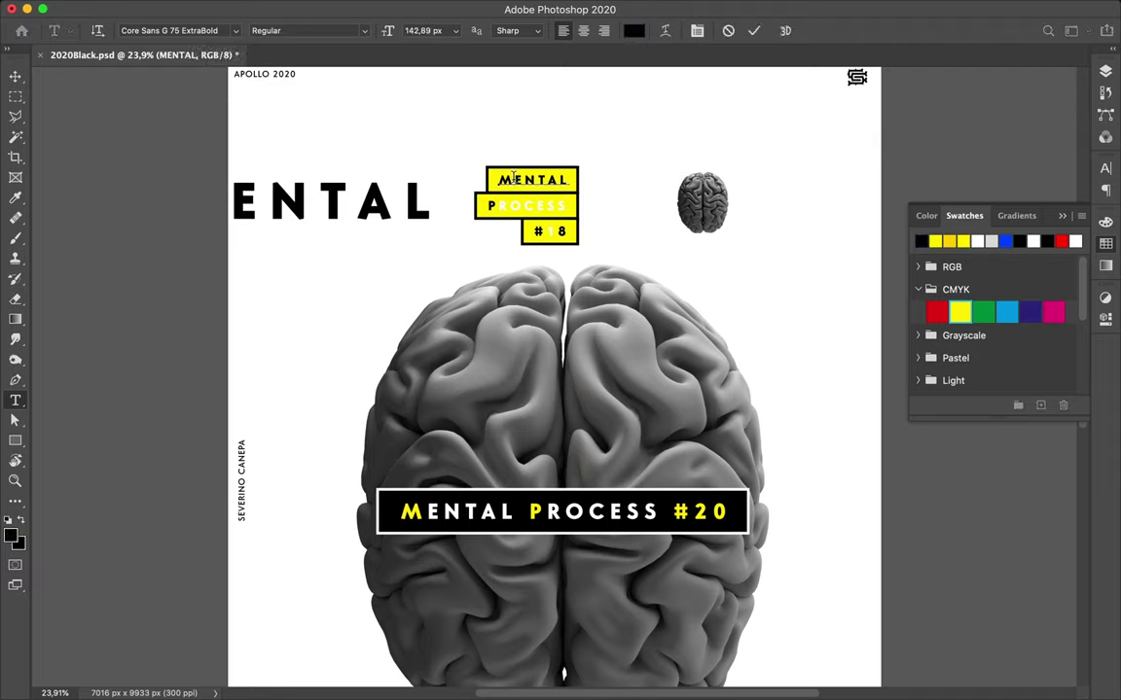
pyautogui.moveTo(514, 179); pyautogui.dragTo(481, 178)
pyautogui.click(978, 242)
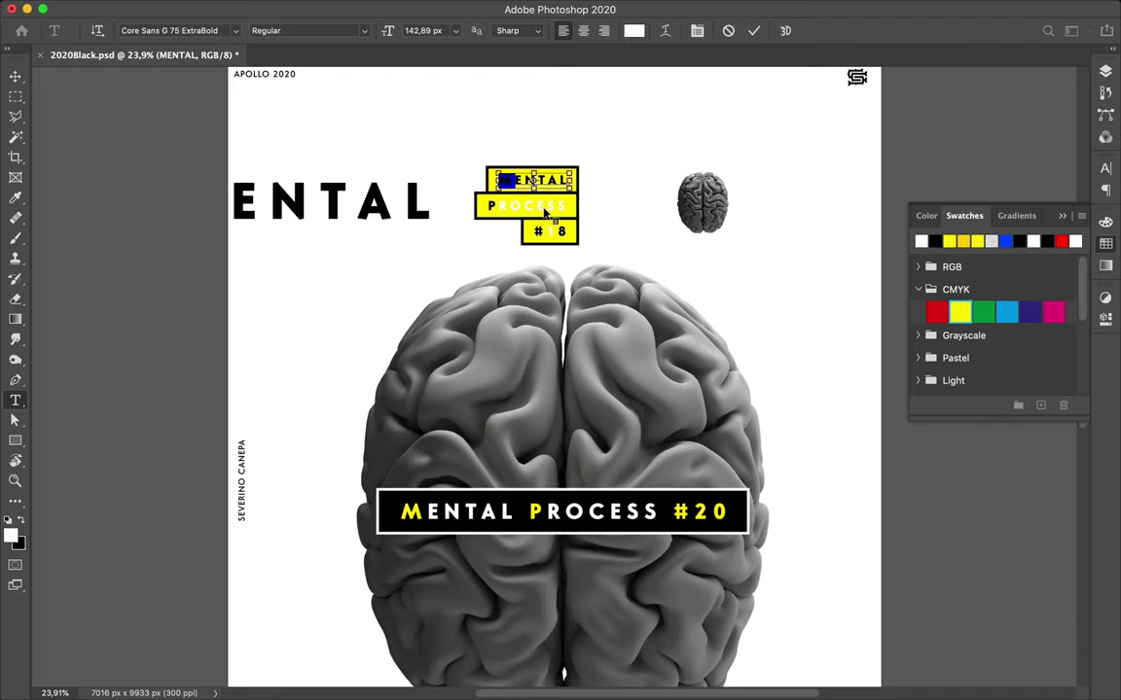
pyautogui.press('Right')
pyautogui.press('Escape')
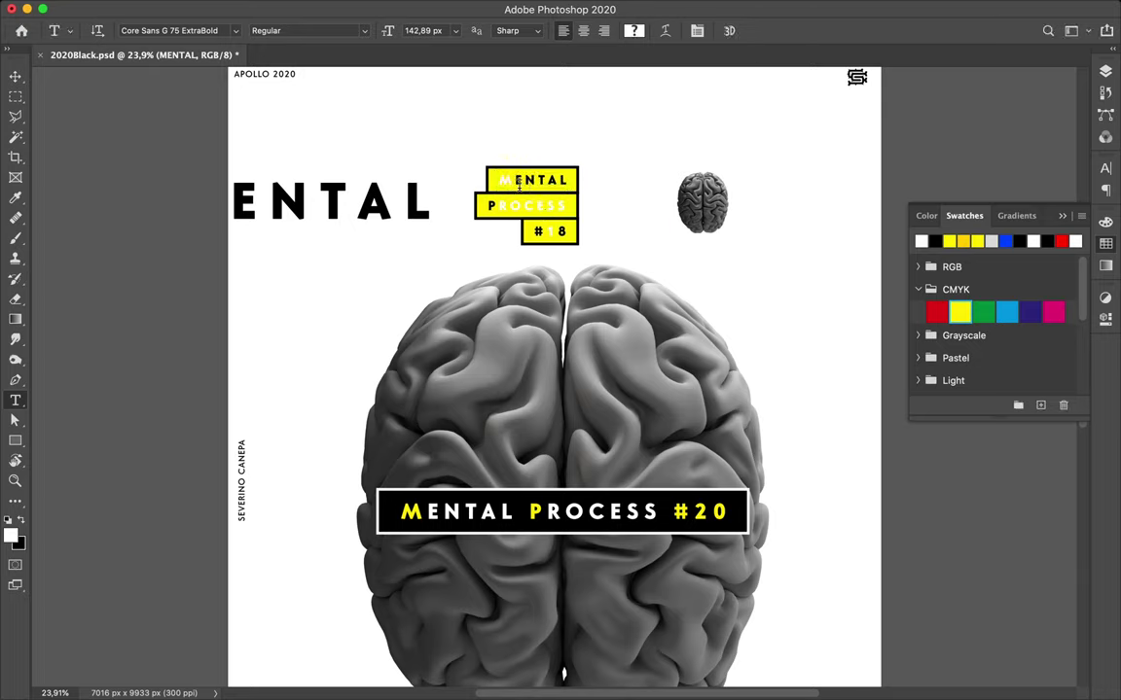
pyautogui.moveTo(519, 182); pyautogui.dragTo(483, 180)
pyautogui.click(935, 241)
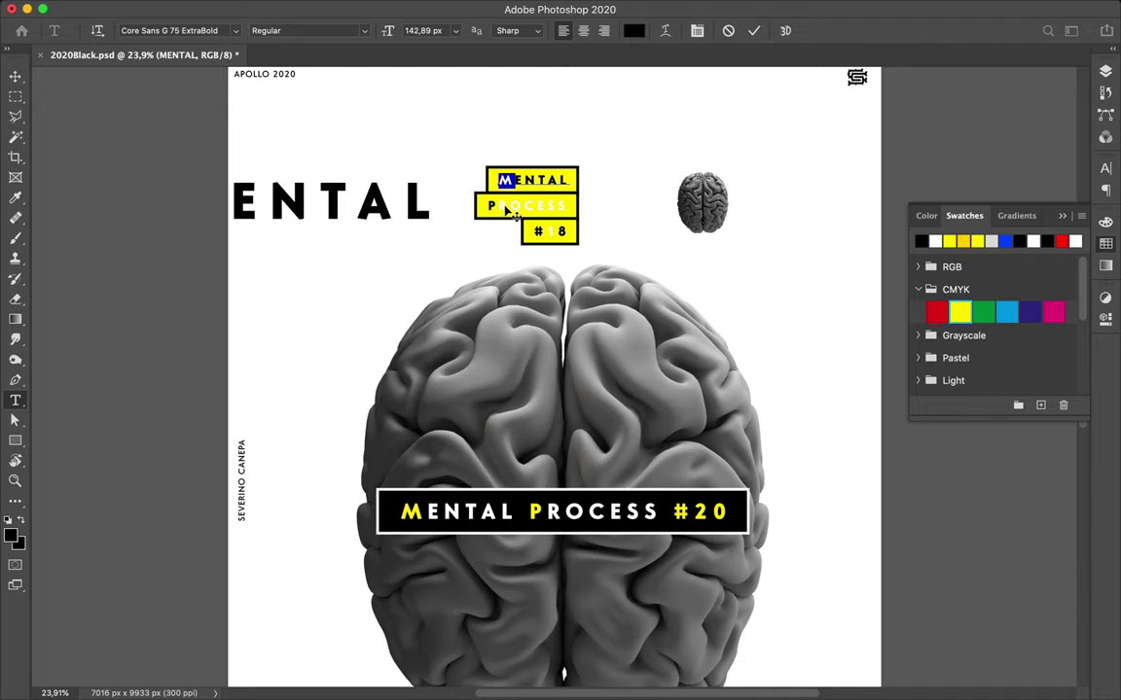
pyautogui.press('Escape')
# - Make the PROCESS letters black and commit the #18 text
pyautogui.moveTo(499, 206); pyautogui.dragTo(638, 210)
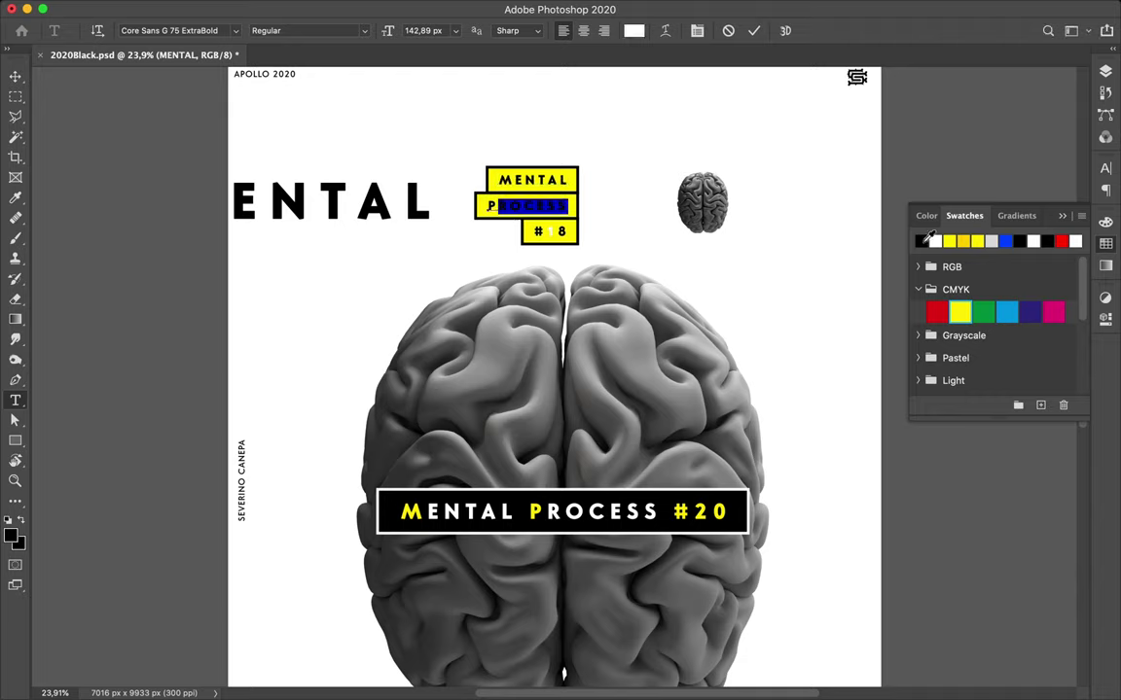
pyautogui.click(553, 226)
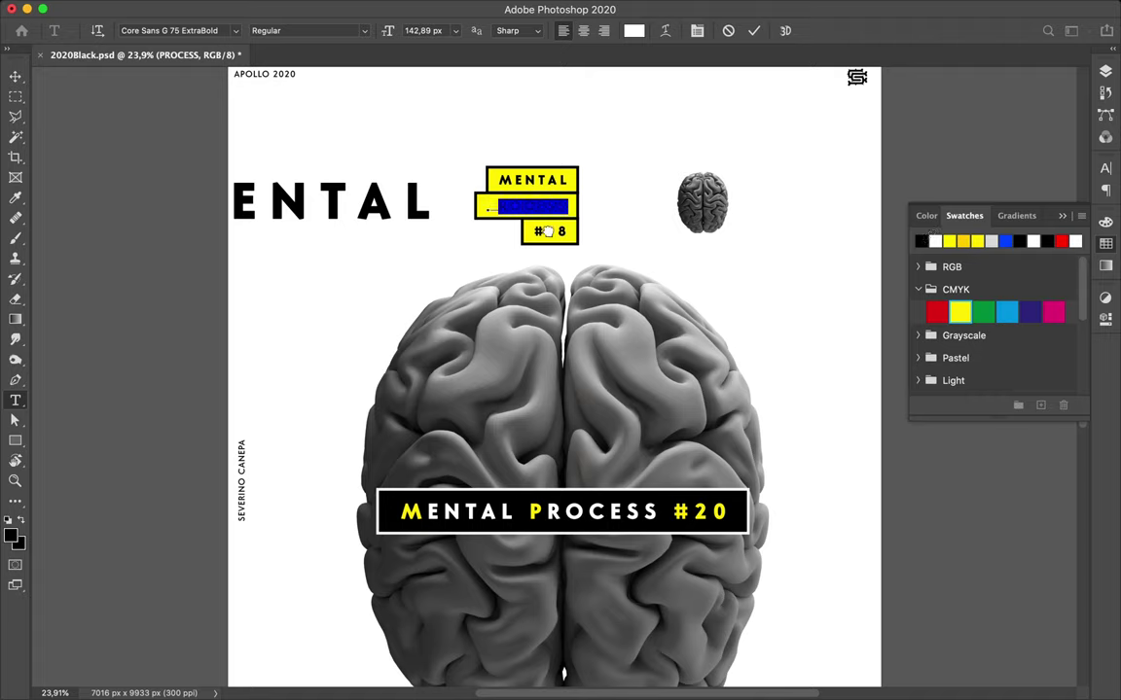
pyautogui.click(553, 232)
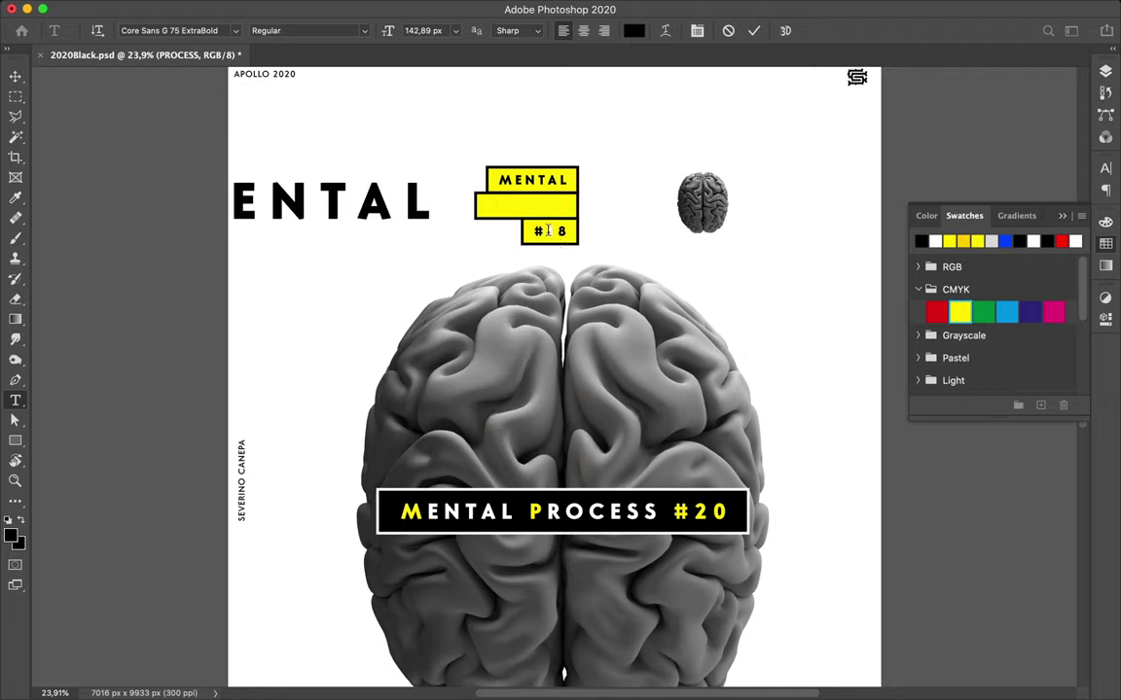
pyautogui.press('Escape')
pyautogui.doubleClick(550, 231)
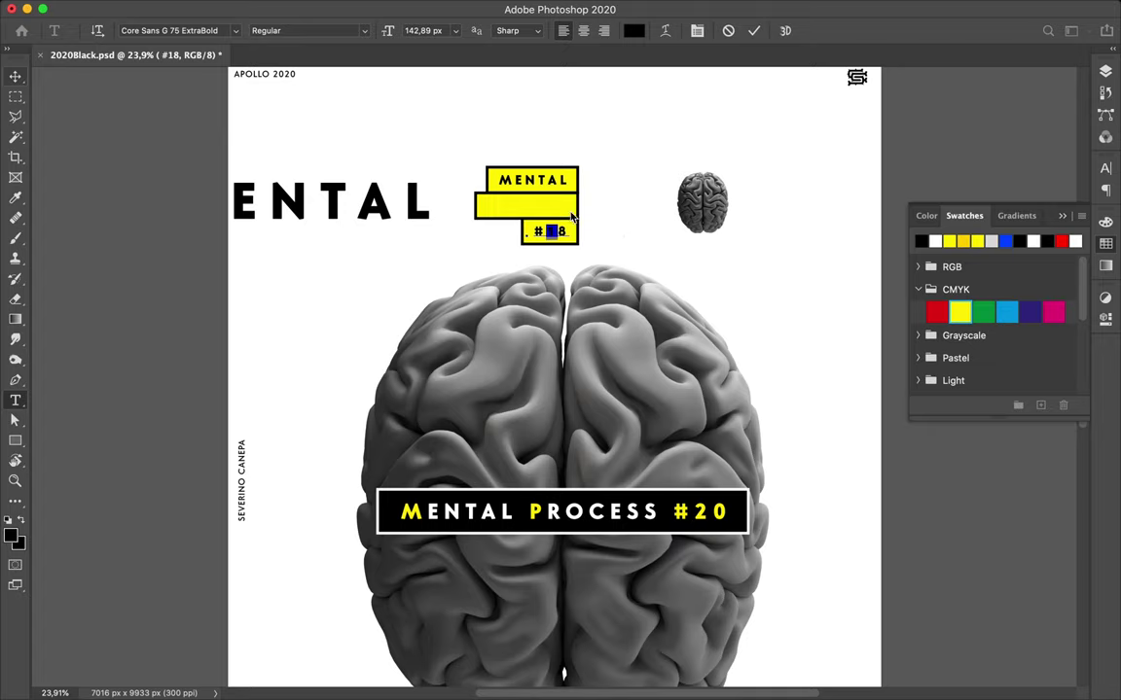
pyautogui.hotkey('ctrl', 'Return')
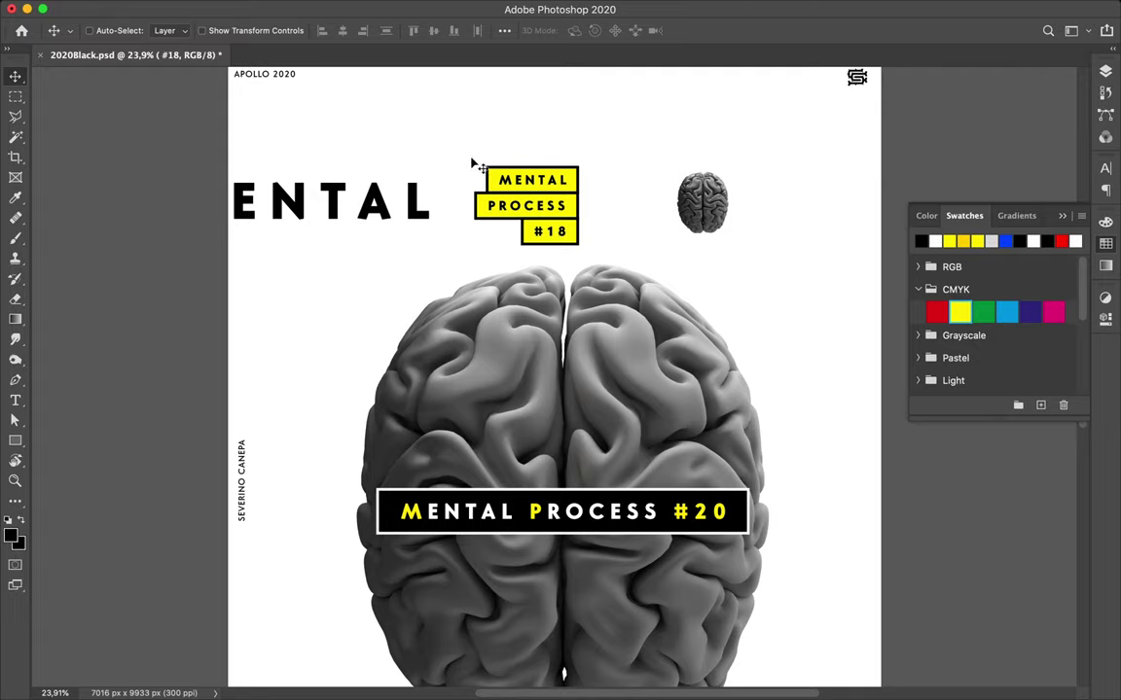
# - Zoom out to about 18%, pick the large MENTAL title layer and enter Free Transform
pyautogui.scroll(-2, 611, 282)
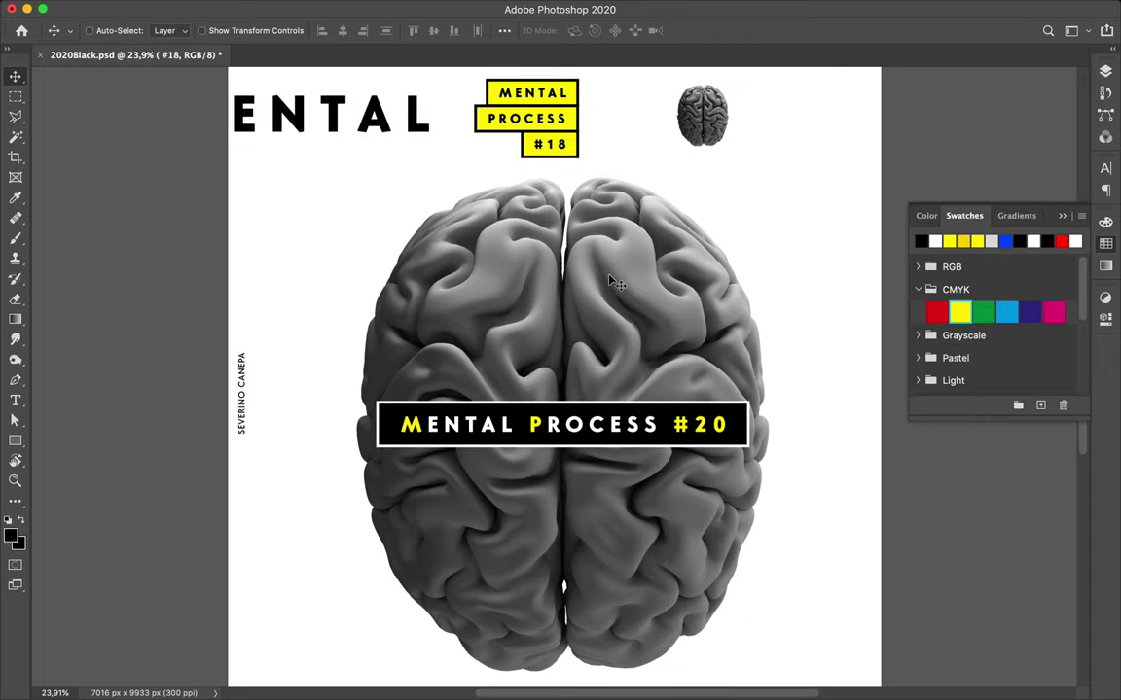
pyautogui.keyDown('alt'); pyautogui.scroll(-2, 611, 282); pyautogui.keyUp('alt')
pyautogui.scroll(-2, 613, 284)
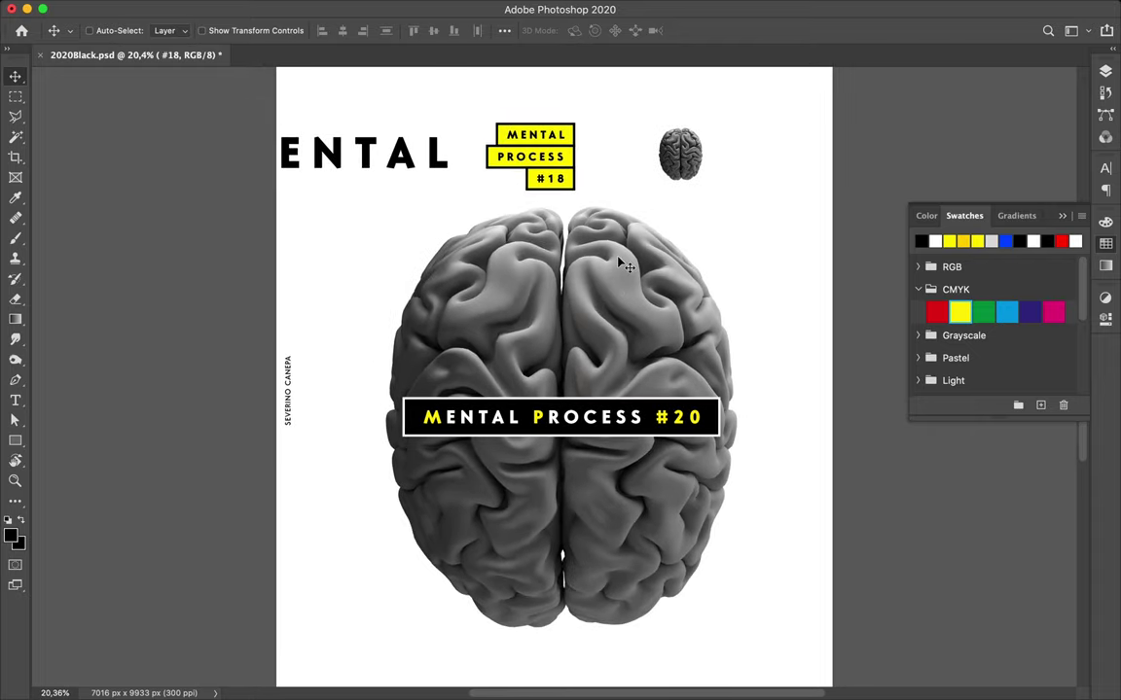
pyautogui.scroll(-1, 628, 253)
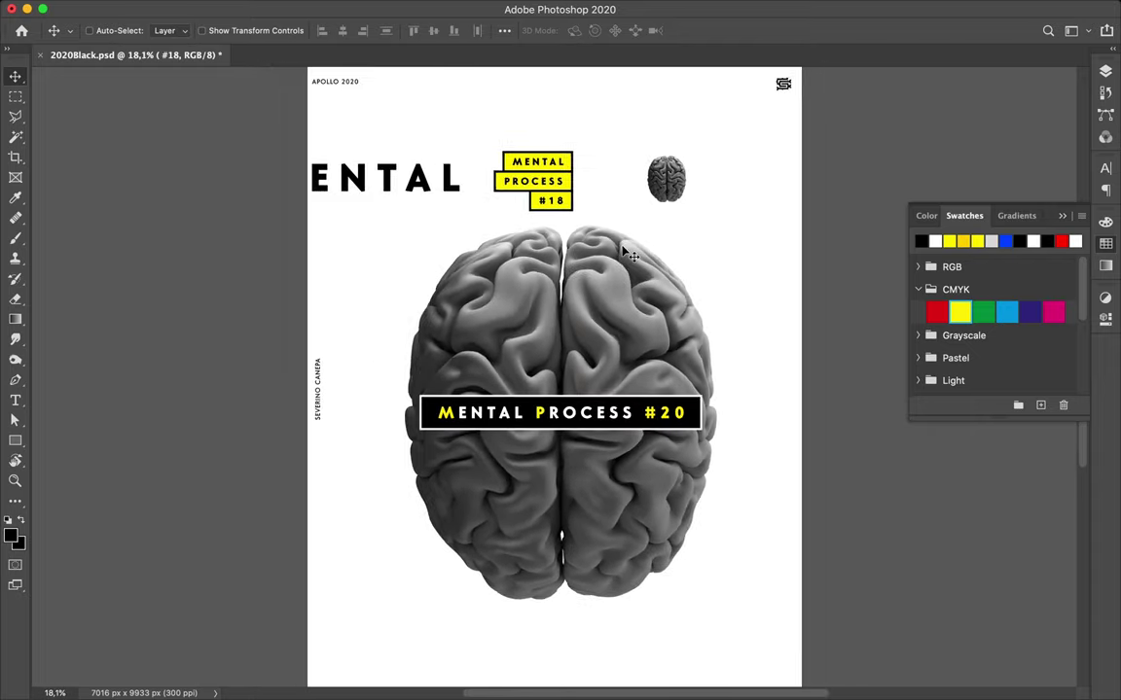
pyautogui.press('super')
pyautogui.click(450, 179)
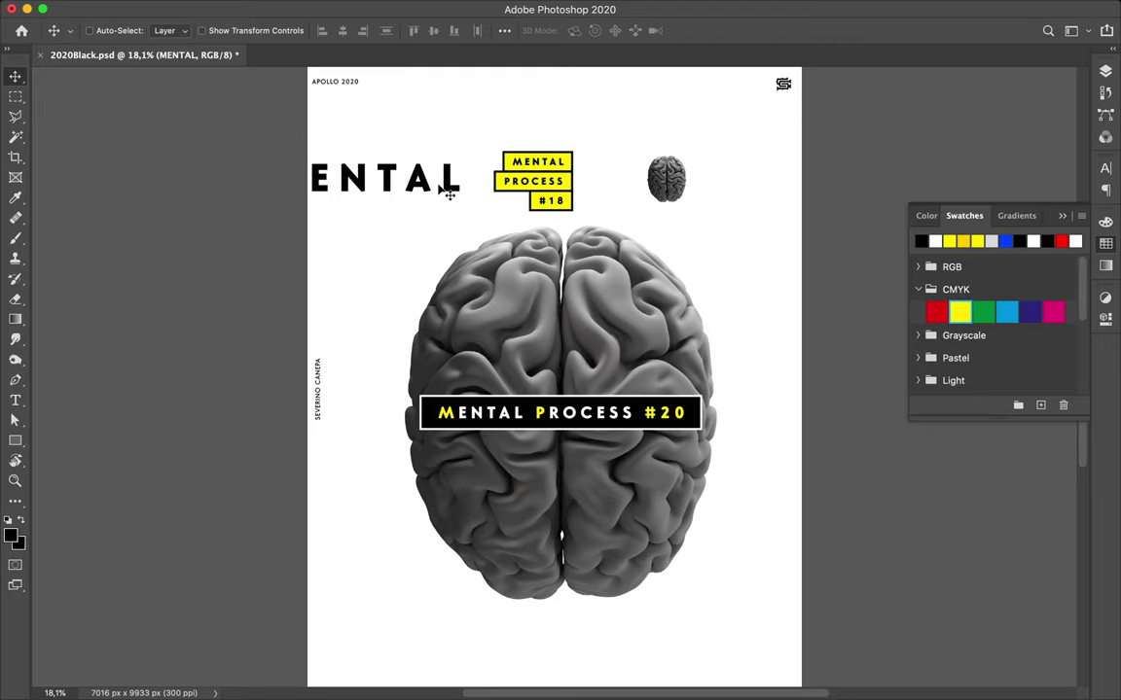
pyautogui.press('super+t')
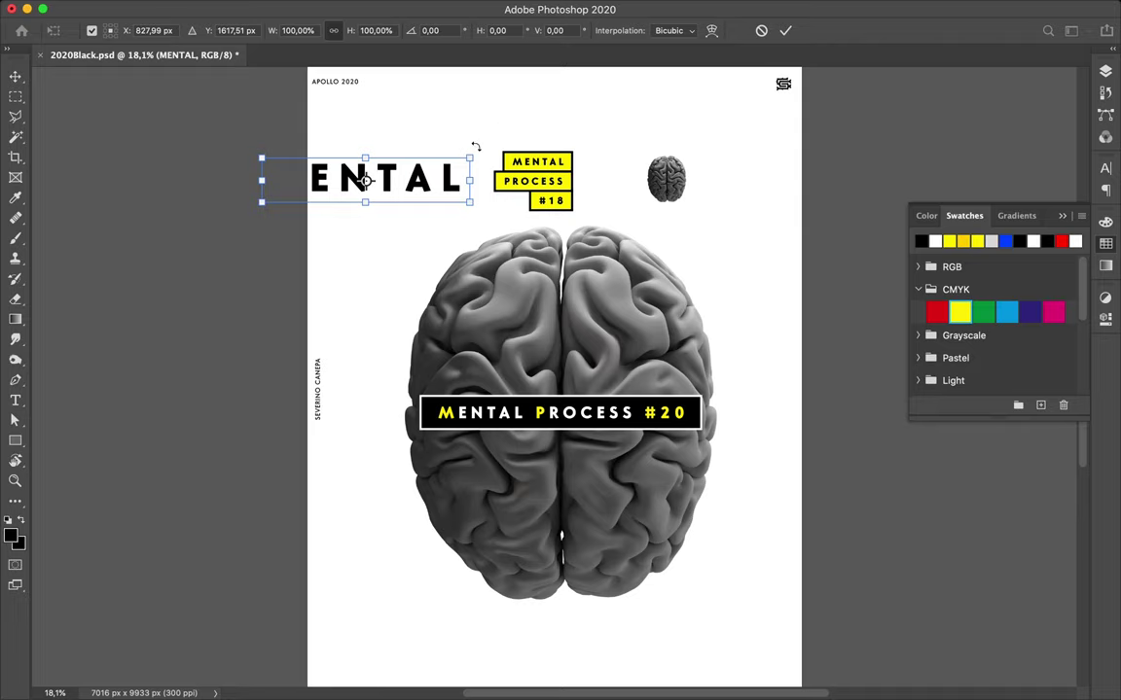
# - Rotate the MENTAL title 45° and move it off the top-left corner
pyautogui.moveTo(476, 146); pyautogui.dragTo(477, 211)
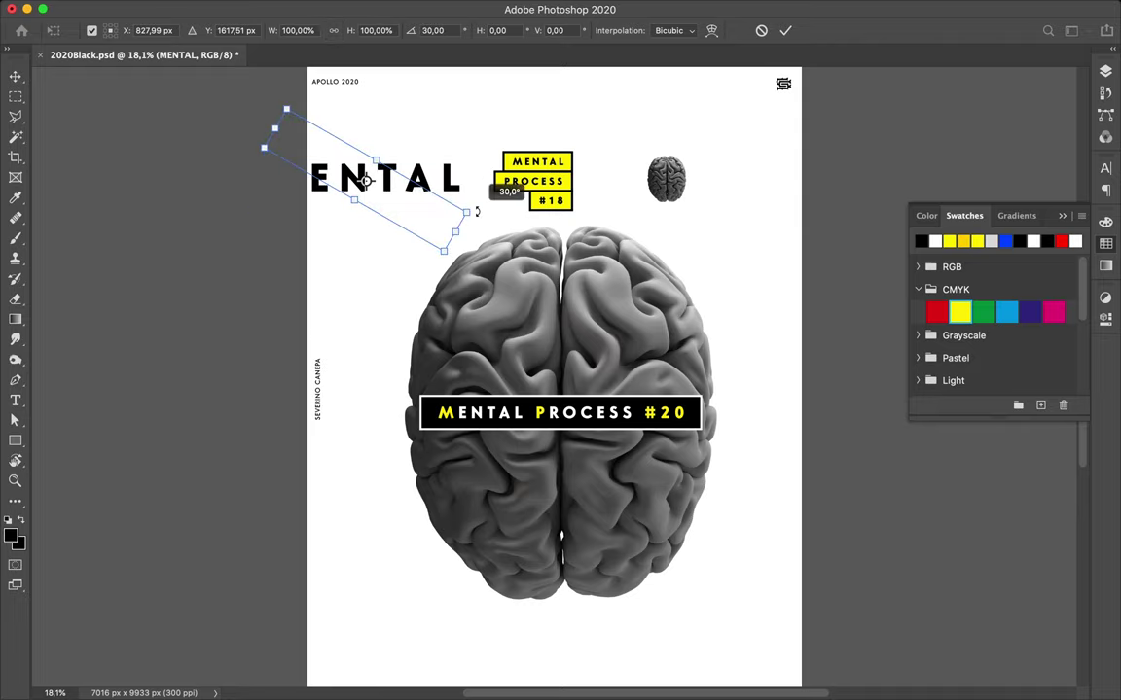
pyautogui.moveTo(477, 211)
pyautogui.mouseDown()
pyautogui.moveTo(459, 261)
pyautogui.moveTo(477, 226)
pyautogui.mouseUp()
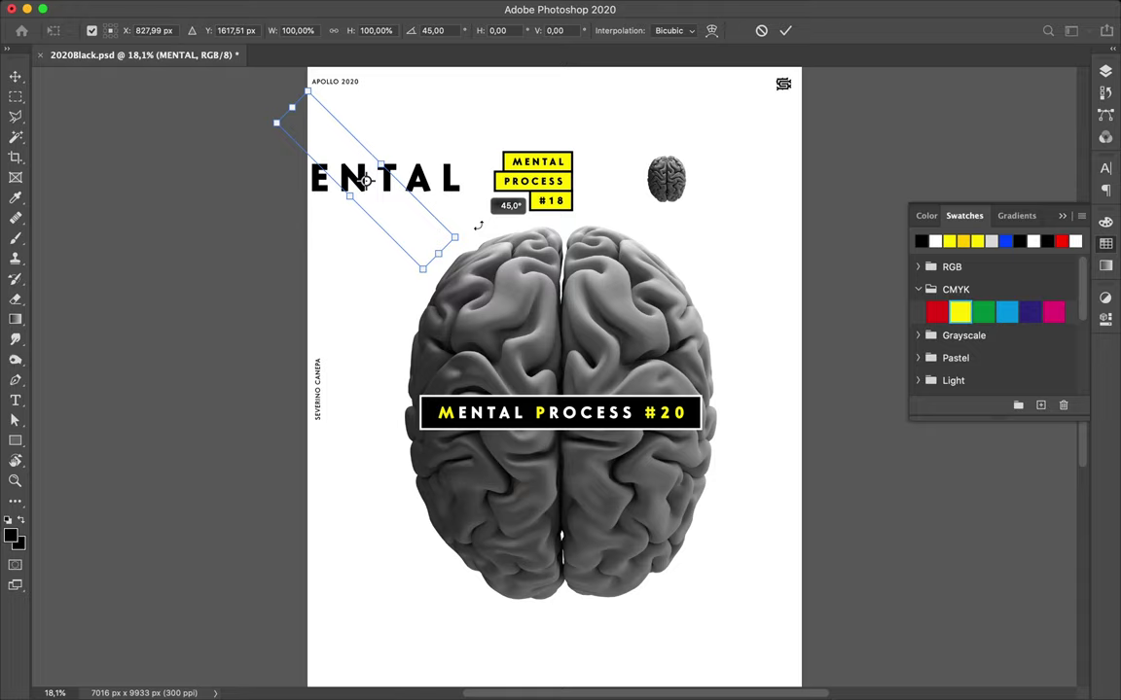
pyautogui.press('shift')
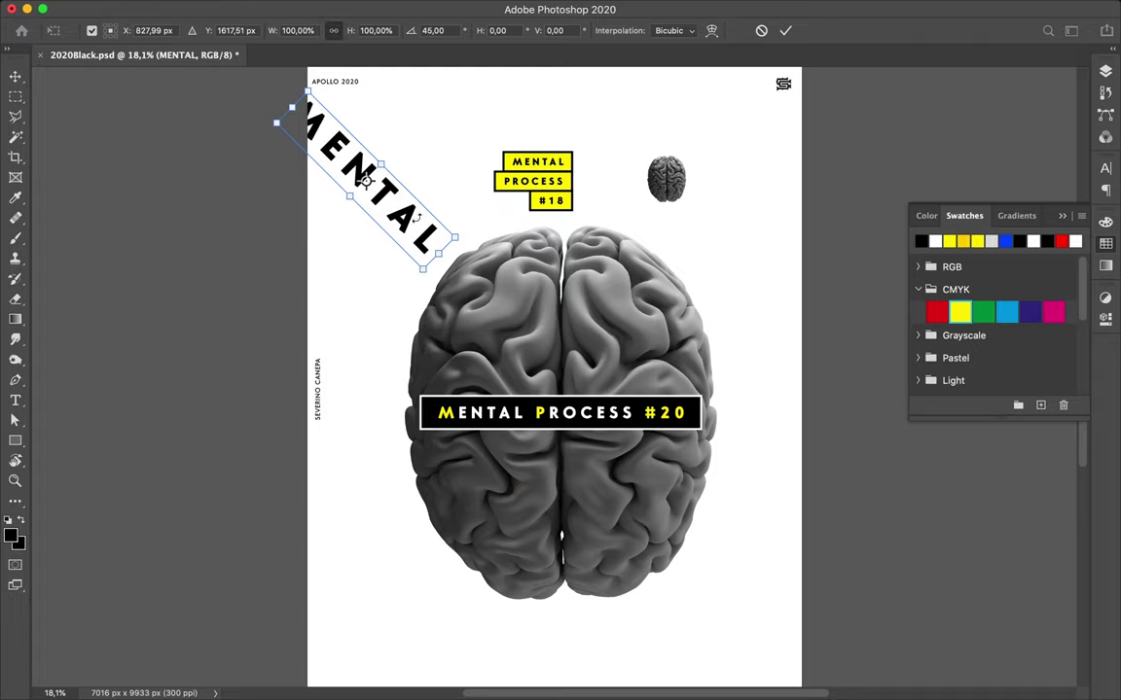
pyautogui.moveTo(414, 229); pyautogui.dragTo(383, 223)
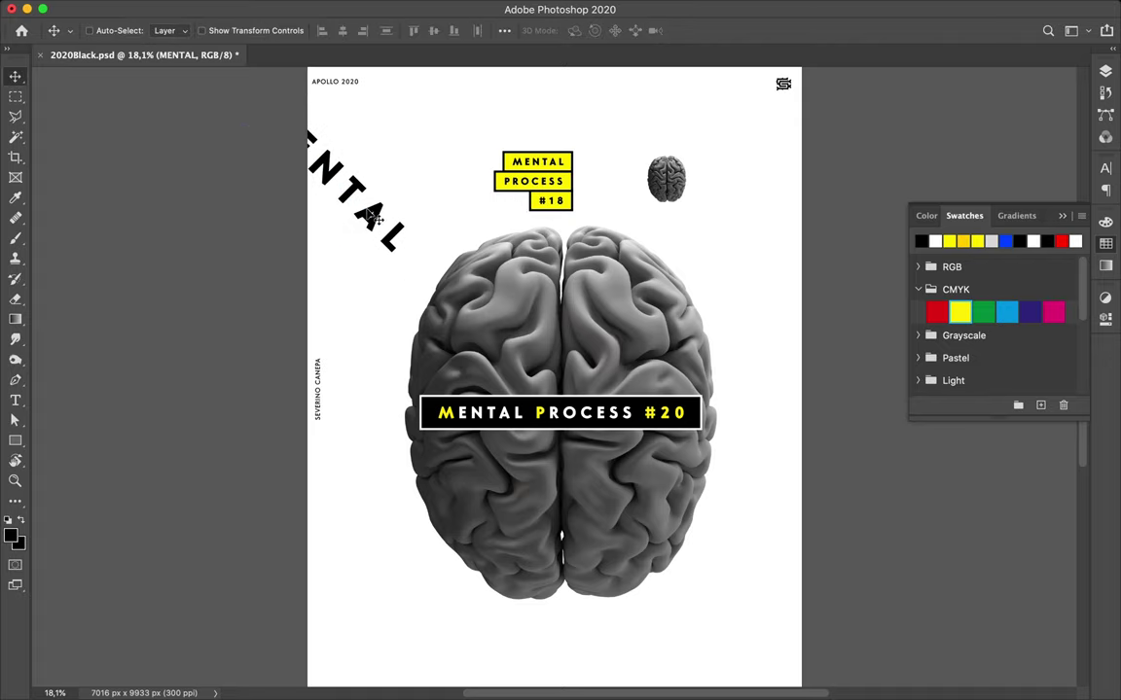
pyautogui.moveTo(331, 193)
pyautogui.mouseDown()
pyautogui.moveTo(356, 254)
pyautogui.moveTo(350, 270)
pyautogui.mouseUp()
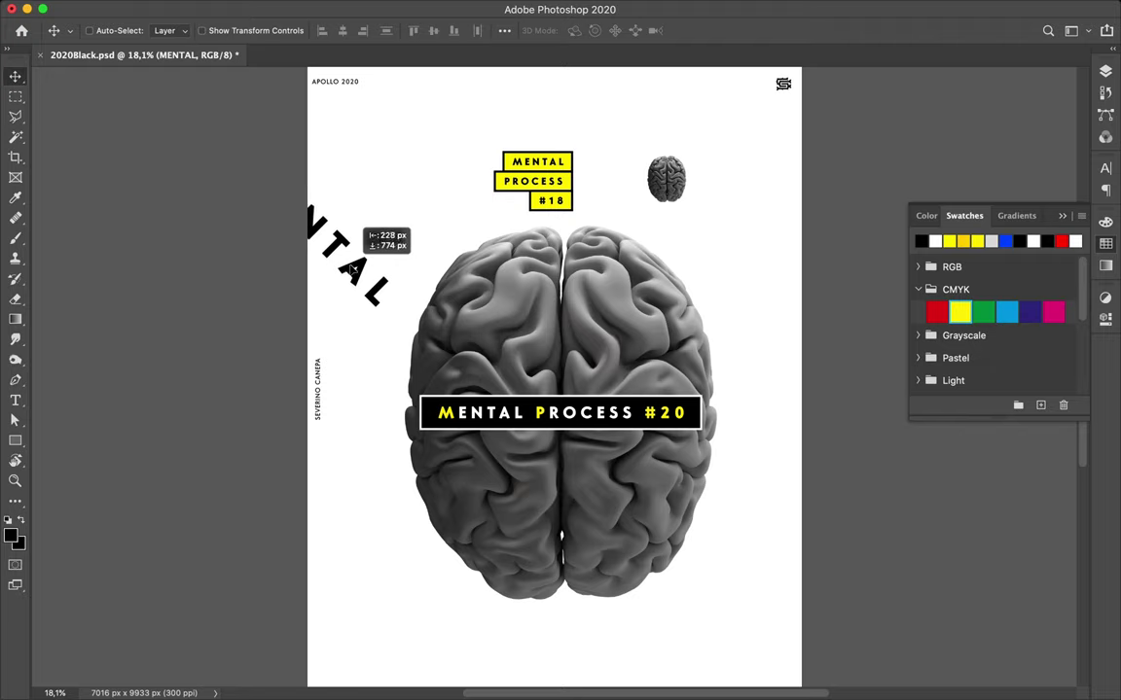
# - Alt-drag a copy of the tilted title so it bleeds off the top-right edge, showing MEN
pyautogui.moveTo(350, 270); pyautogui.dragTo(344, 268)
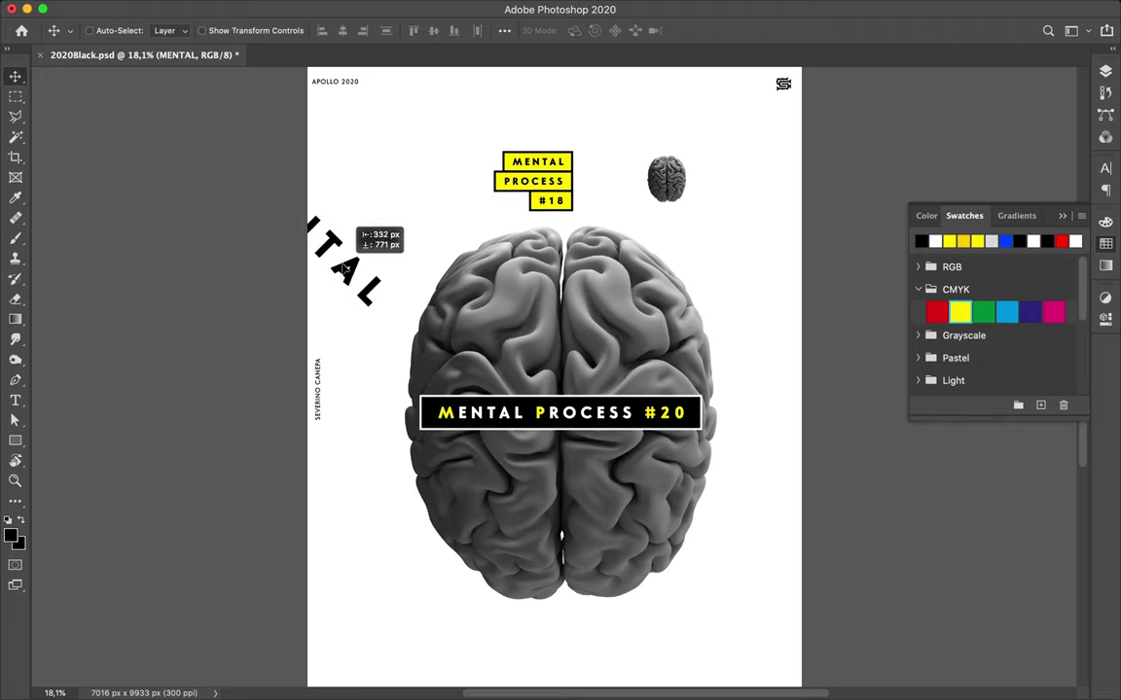
pyautogui.moveTo(344, 268)
pyautogui.mouseDown()
pyautogui.moveTo(887, 264)
pyautogui.moveTo(845, 241)
pyautogui.mouseUp()
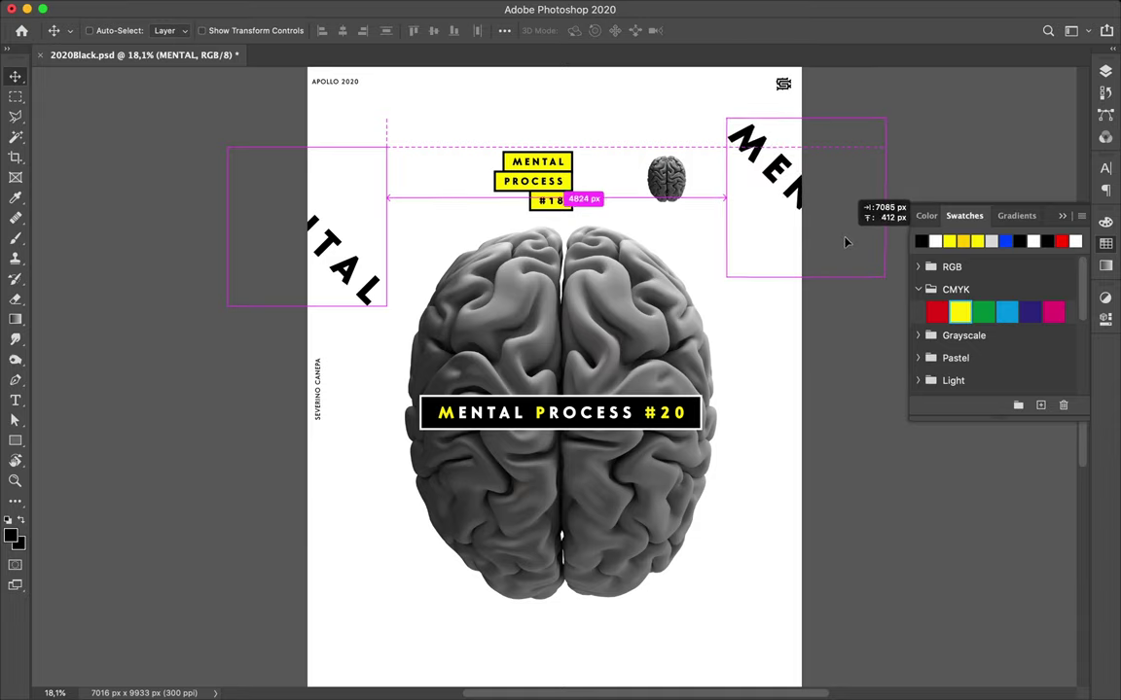
pyautogui.moveTo(845, 241); pyautogui.dragTo(848, 244)
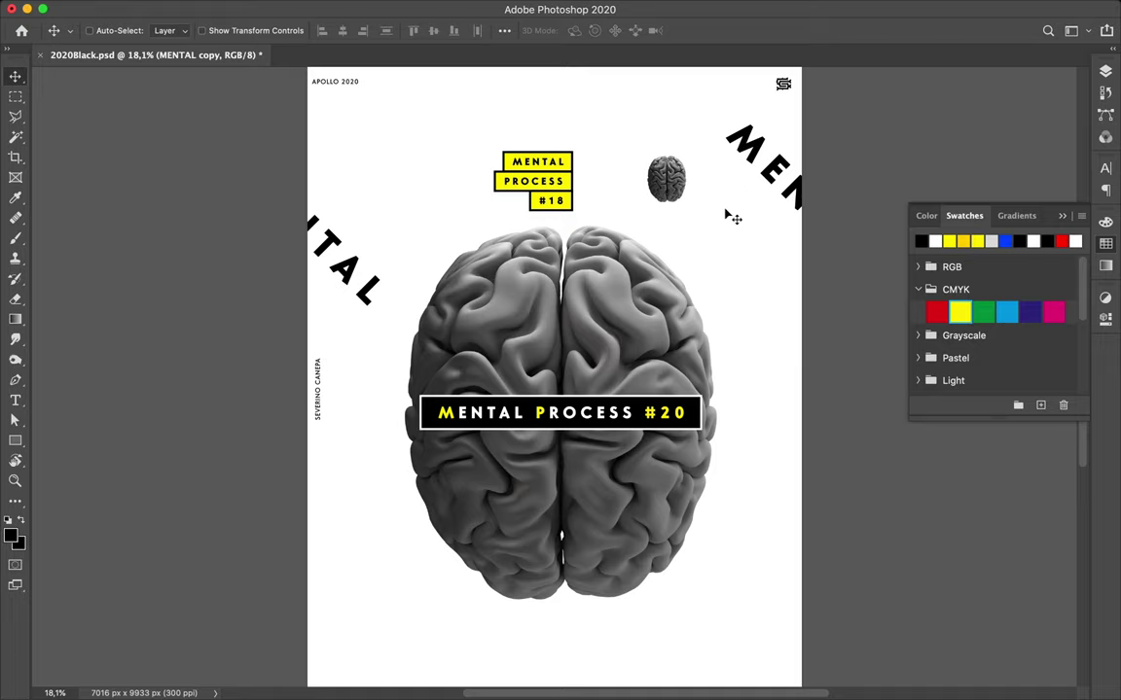
pyautogui.scroll(-3, 662, 278)
pyautogui.scroll(2, 694, 289)
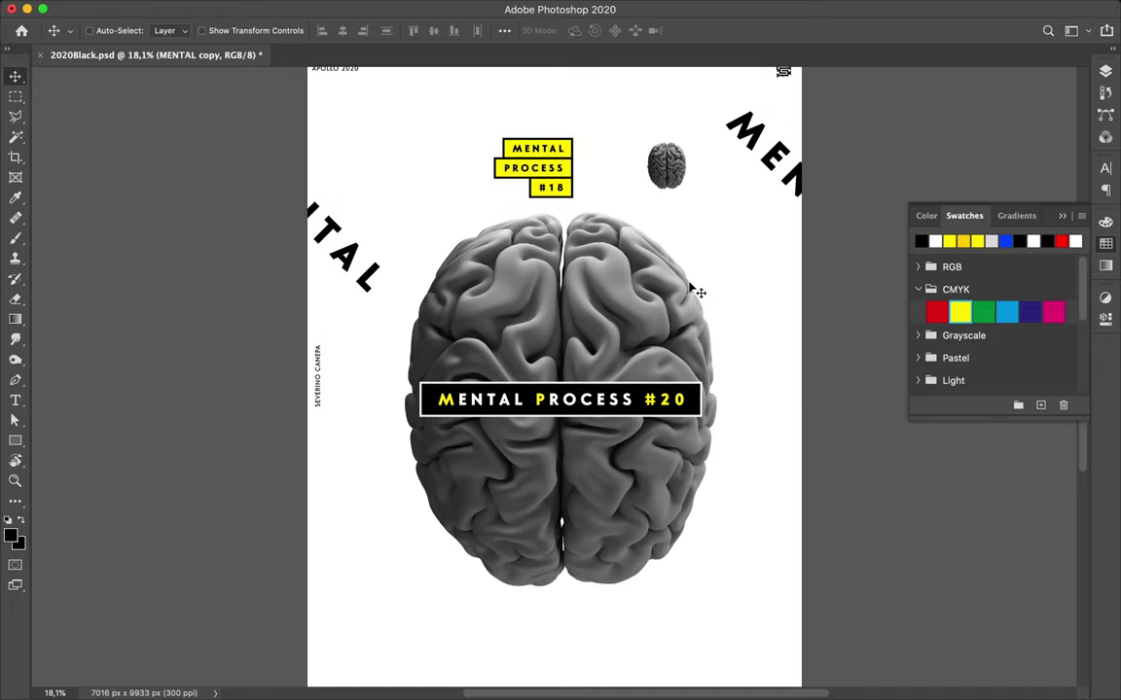
# - Duplicate the MENTAL title, rotate it and position it climbing from the lower-left edge
pyautogui.keyDown('super'); pyautogui.click(352, 263); pyautogui.keyUp('super')
pyautogui.moveTo(450, 320); pyautogui.dragTo(509, 558)
pyautogui.scroll(-3, 510, 559)
pyautogui.press('super+t')
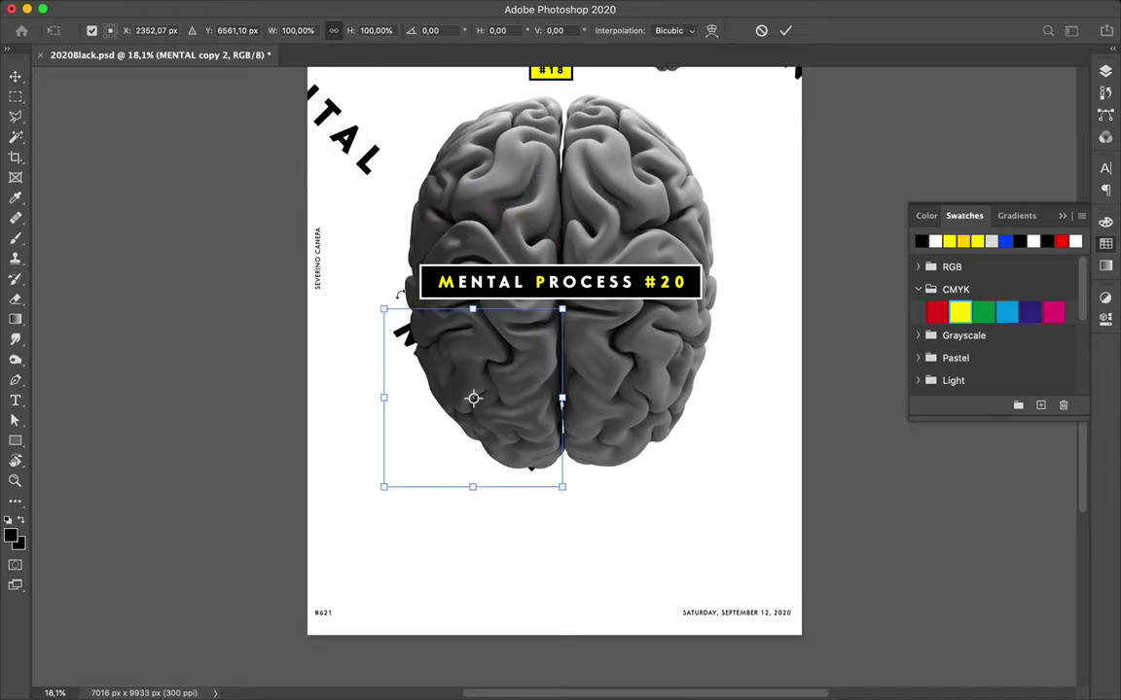
pyautogui.moveTo(383, 295)
pyautogui.mouseDown()
pyautogui.moveTo(320, 490)
pyautogui.moveTo(330, 510)
pyautogui.mouseUp()
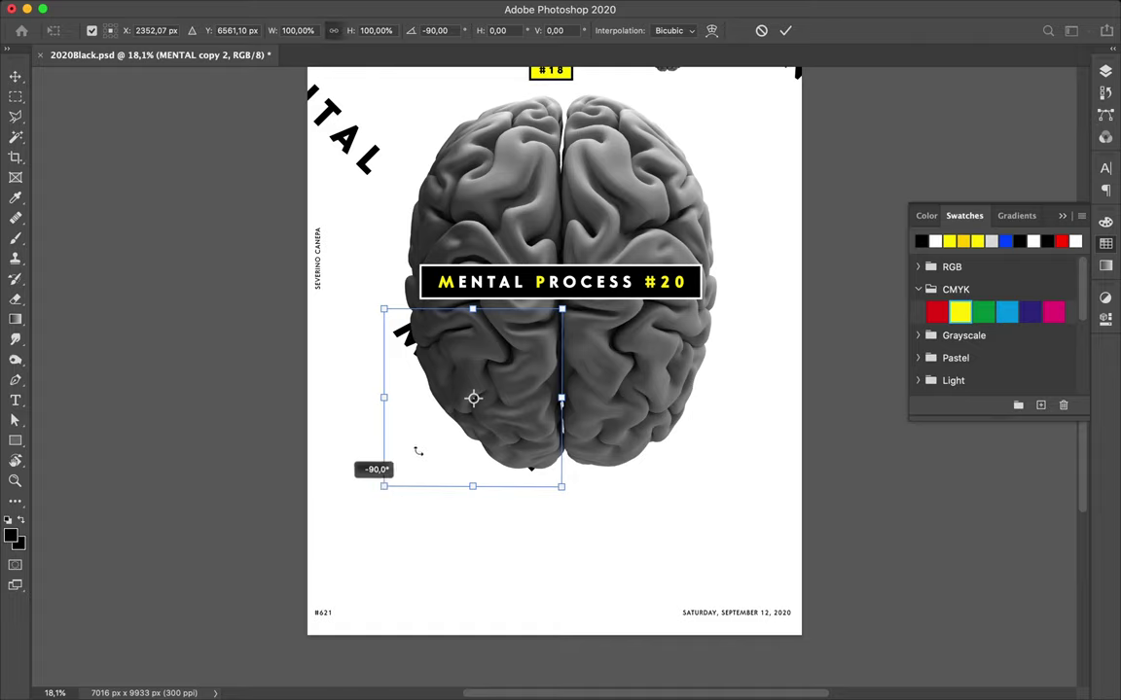
pyautogui.moveTo(419, 452); pyautogui.dragTo(331, 491)
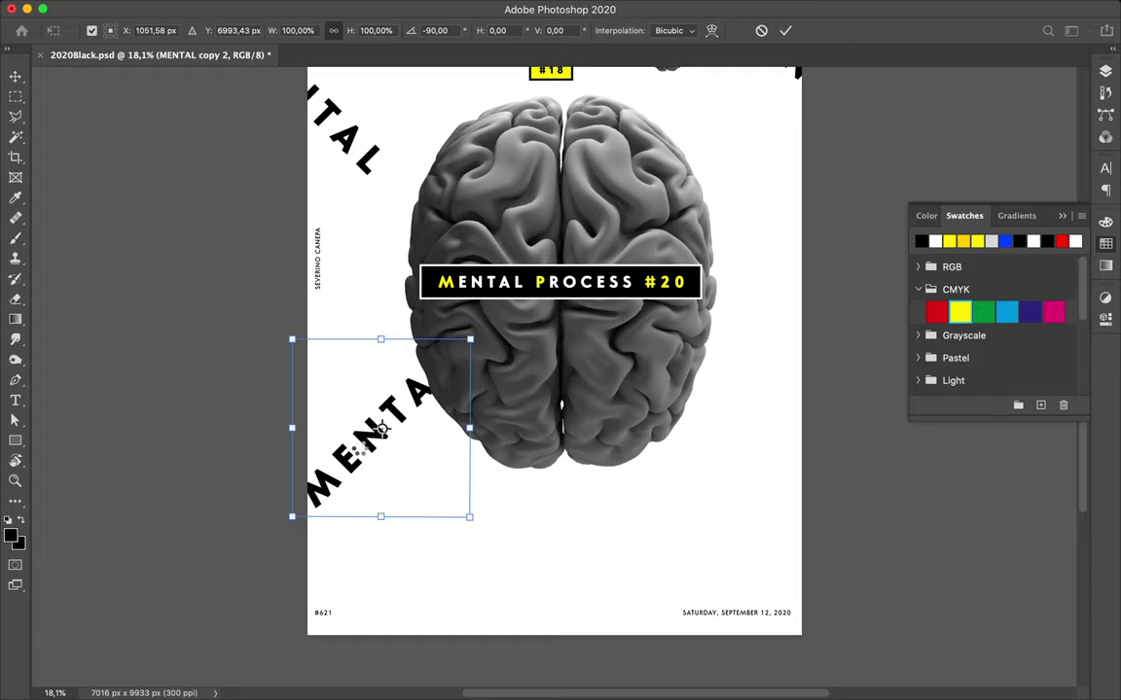
pyautogui.press('Return')
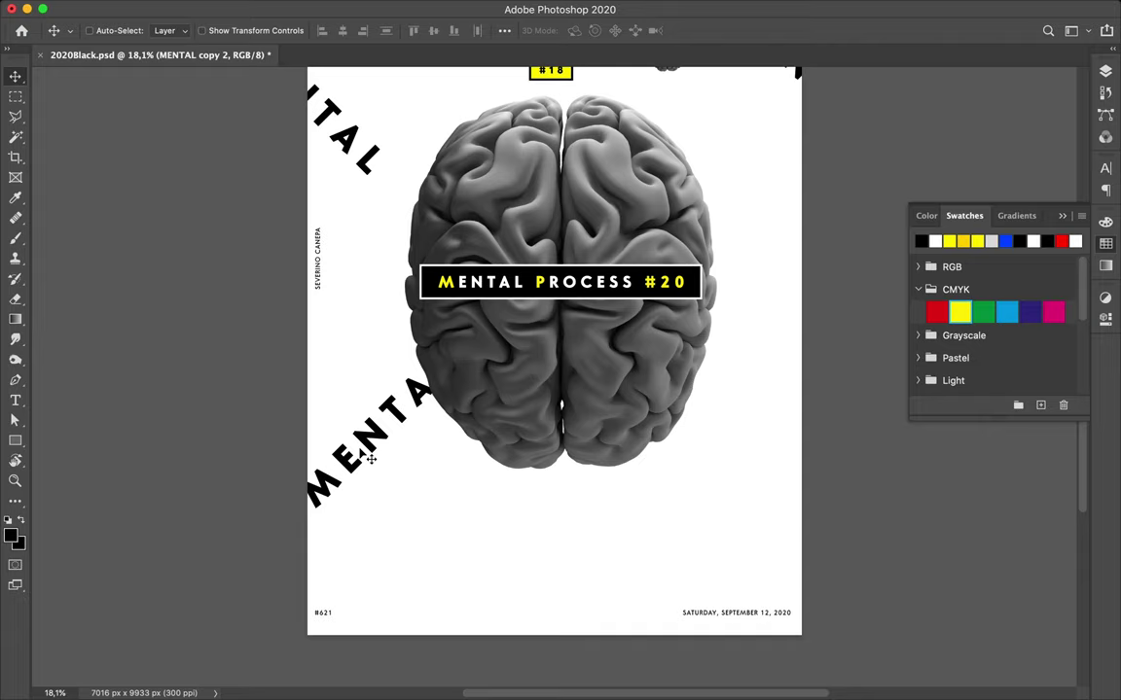
# - Retype the lower-left copy so it reads PROCESS
pyautogui.press('t')
pyautogui.doubleClick(359, 444)
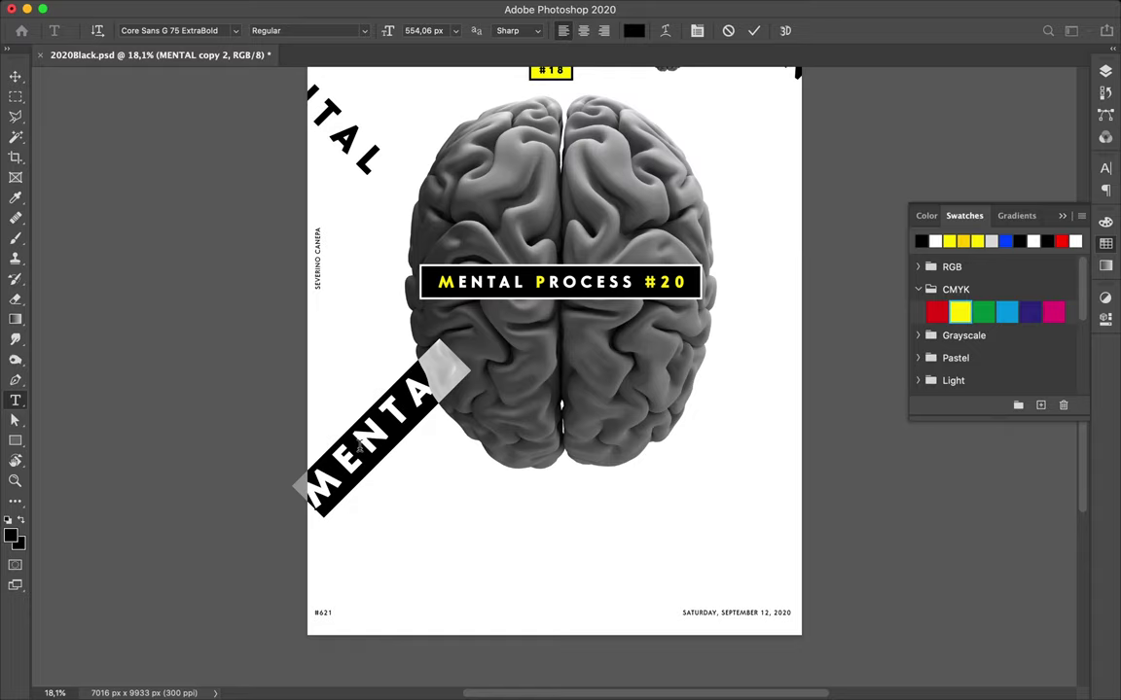
pyautogui.write('PR')
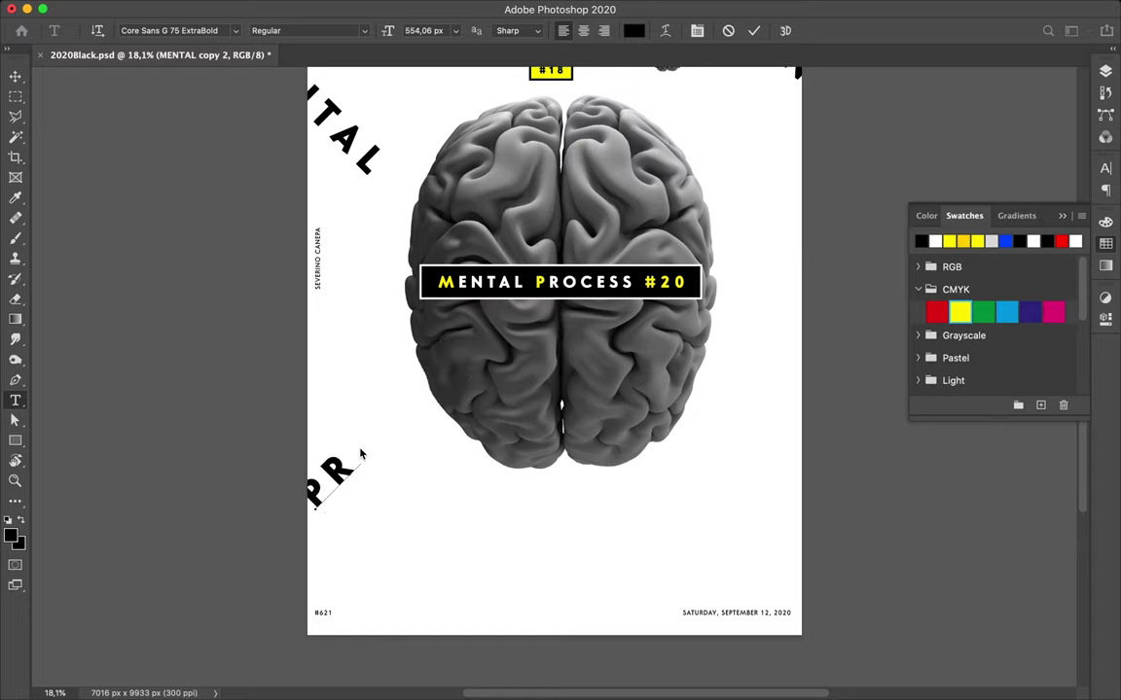
pyautogui.write('OCE')
pyautogui.press('Escape')
# - Move PROCESS to the middle of the right edge and place a duplicate at the lower left
pyautogui.press('v')
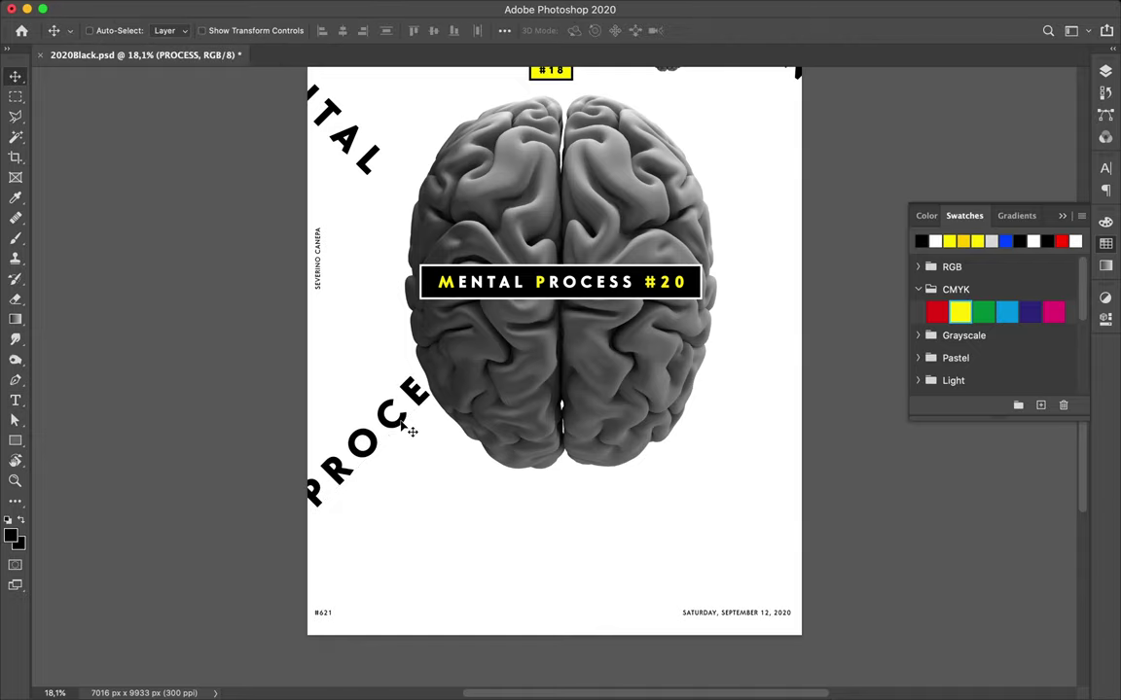
pyautogui.moveTo(413, 431); pyautogui.dragTo(776, 522)
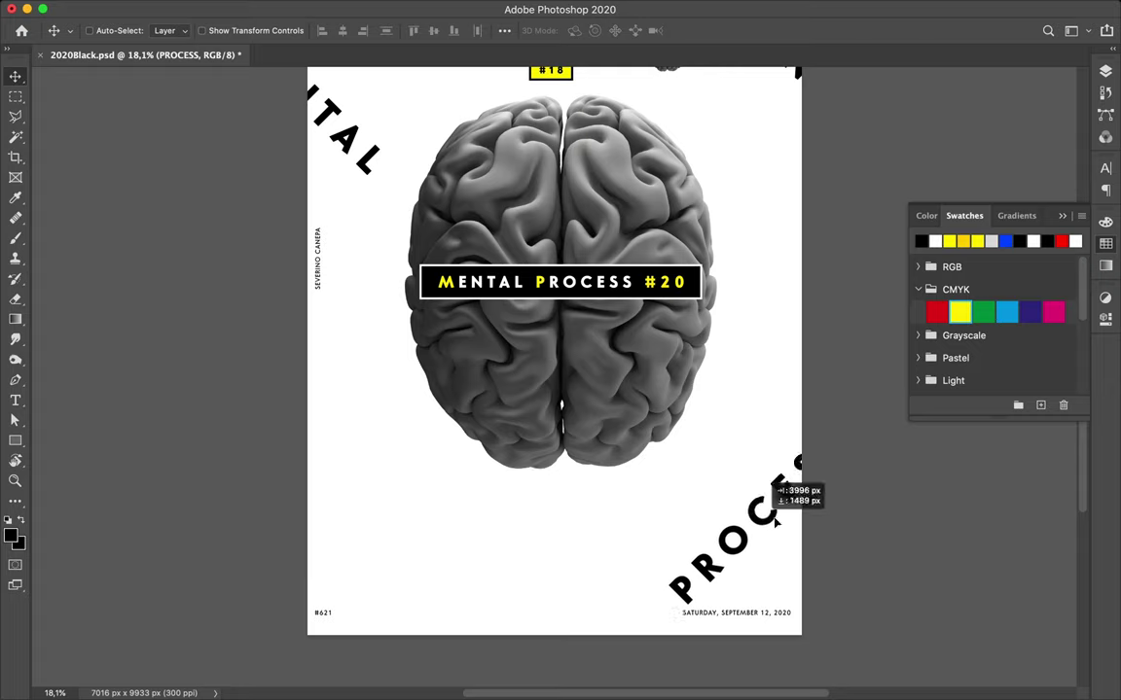
pyautogui.moveTo(776, 523)
pyautogui.mouseDown()
pyautogui.moveTo(818, 310)
pyautogui.moveTo(839, 302)
pyautogui.mouseUp()
pyautogui.moveTo(473, 429)
pyautogui.mouseDown()
pyautogui.moveTo(287, 563)
pyautogui.moveTo(287, 585)
pyautogui.mouseUp()
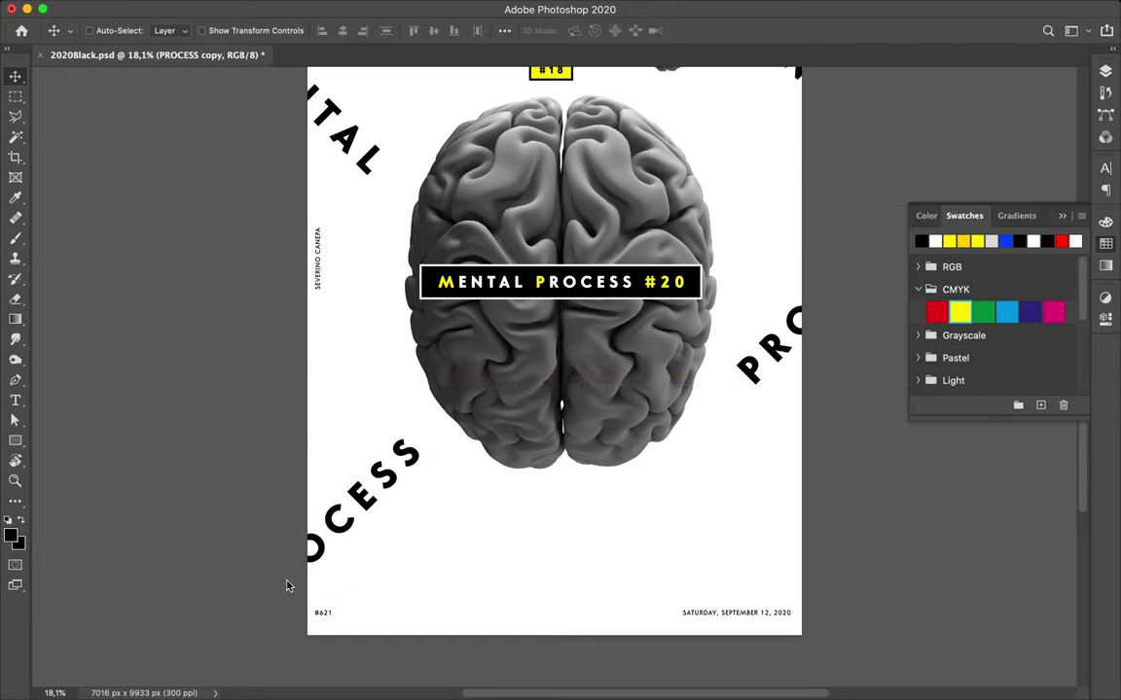
pyautogui.scroll(5, 467, 534)
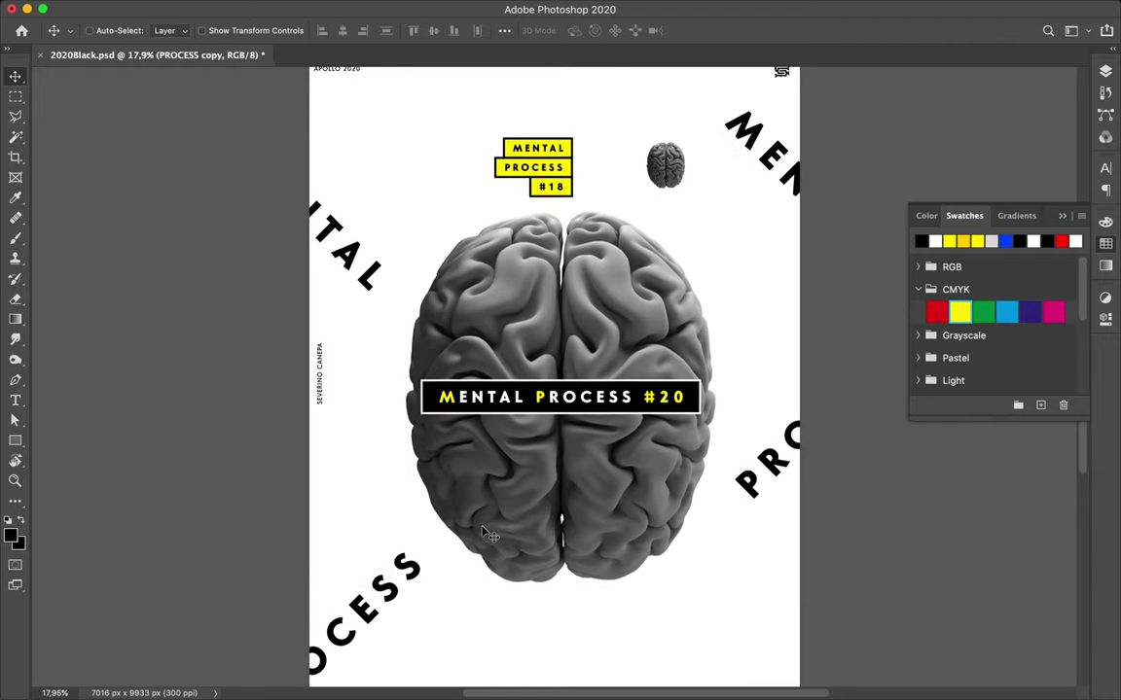
# - Rotate the top-right MENTAL copy word -90°
pyautogui.scroll(-3, 484, 533)
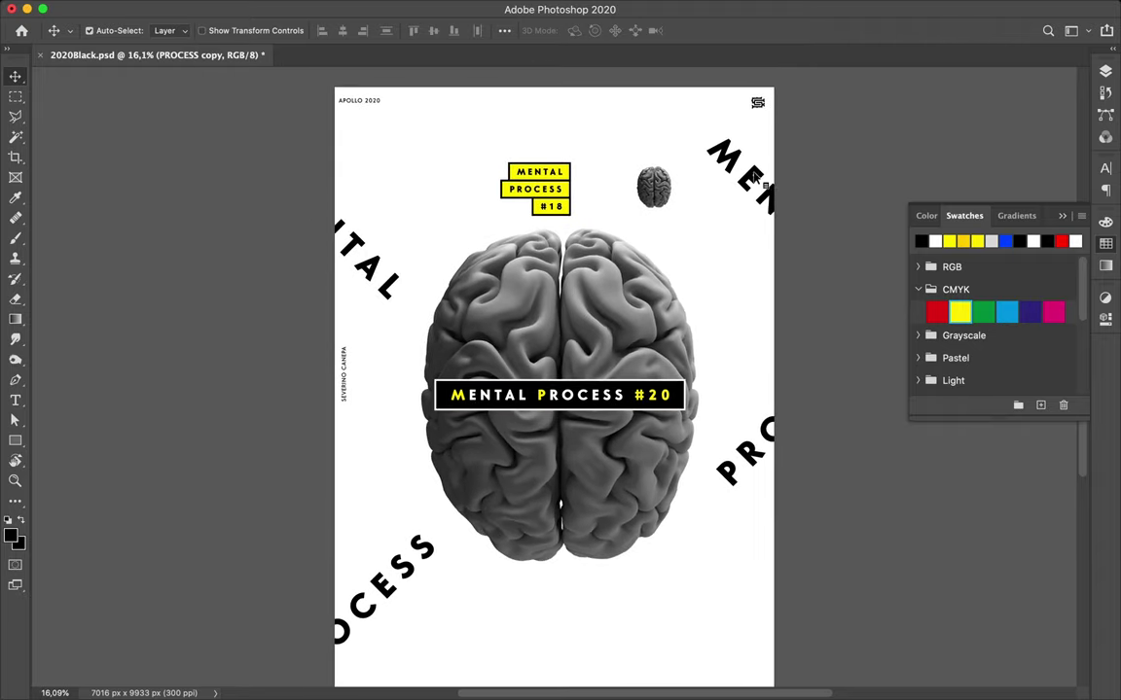
pyautogui.click(757, 182)
pyautogui.hotkey('ctrl', 't')
pyautogui.moveTo(697, 111); pyautogui.dragTo(651, 289)
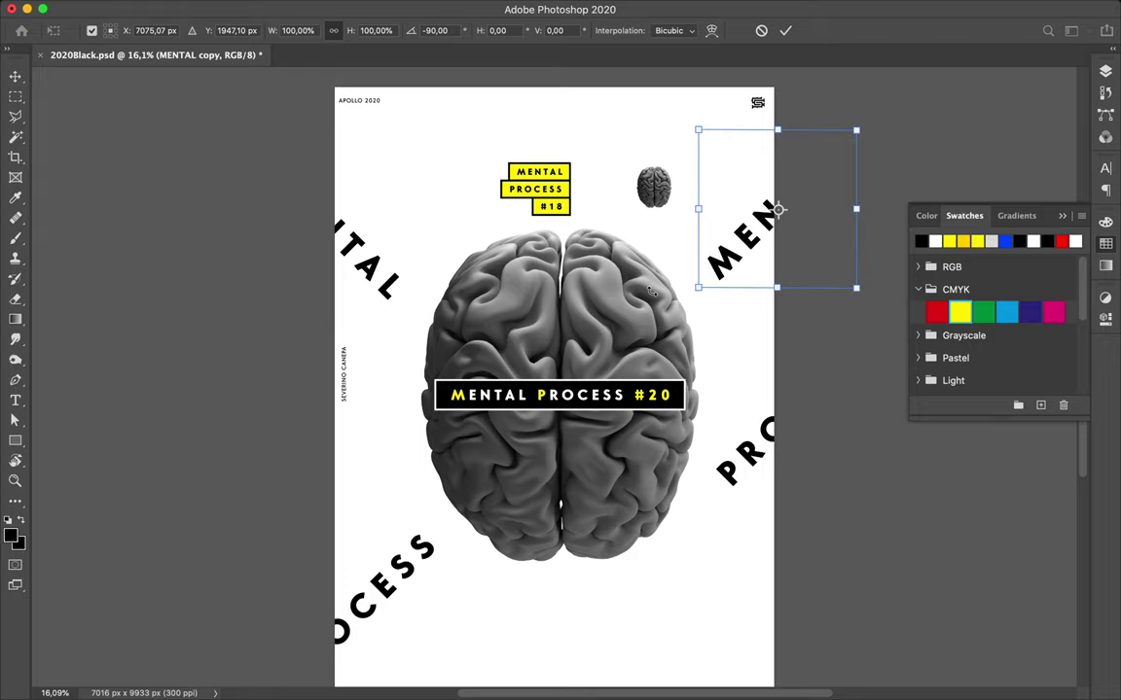
pyautogui.press('Return')
# - Rotate the right-edge PROCESS word 90° and move it to the bottom right, bleeding off as PRO
pyautogui.scroll(-1, 592, 444)
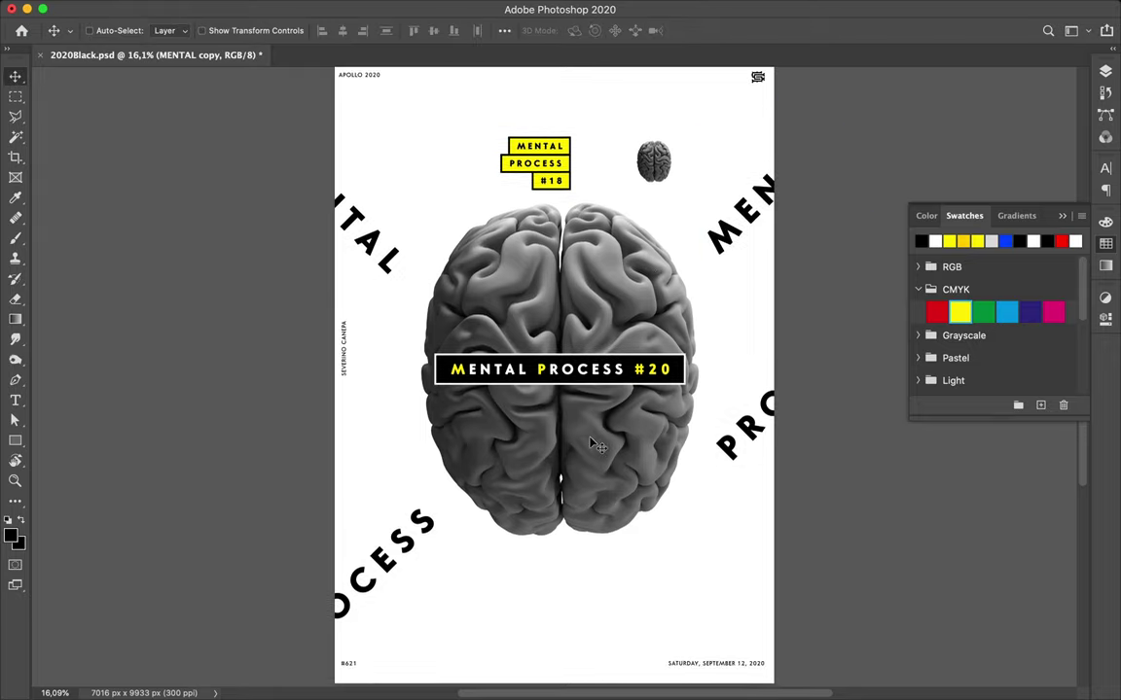
pyautogui.press('ctrl')
pyautogui.keyDown('ctrl'); pyautogui.click(749, 441); pyautogui.keyUp('ctrl')
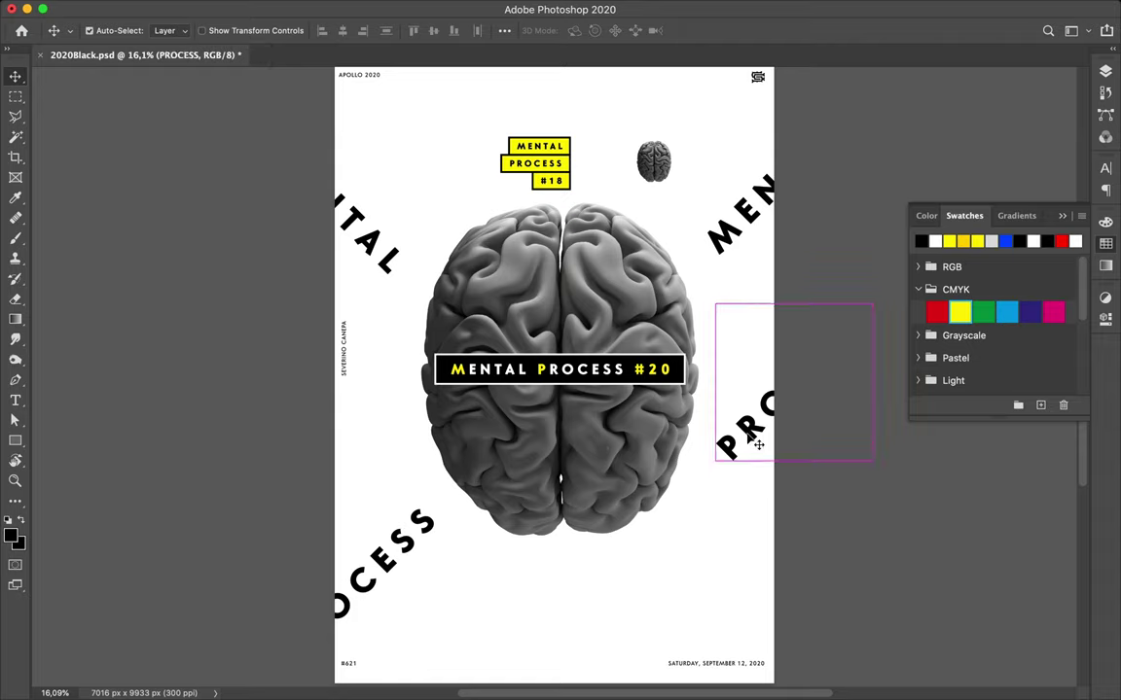
pyautogui.hotkey('ctrl', 't')
pyautogui.moveTo(706, 264)
pyautogui.mouseDown()
pyautogui.moveTo(825, 287)
pyautogui.moveTo(876, 314)
pyautogui.mouseUp()
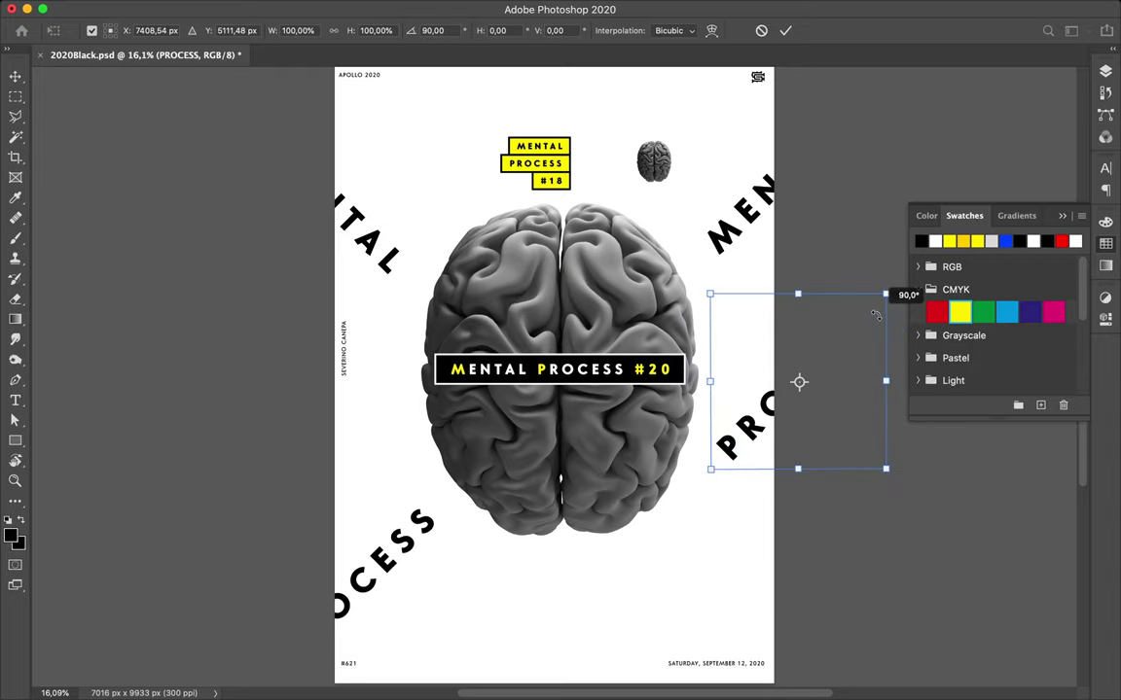
pyautogui.moveTo(875, 314); pyautogui.dragTo(876, 314)
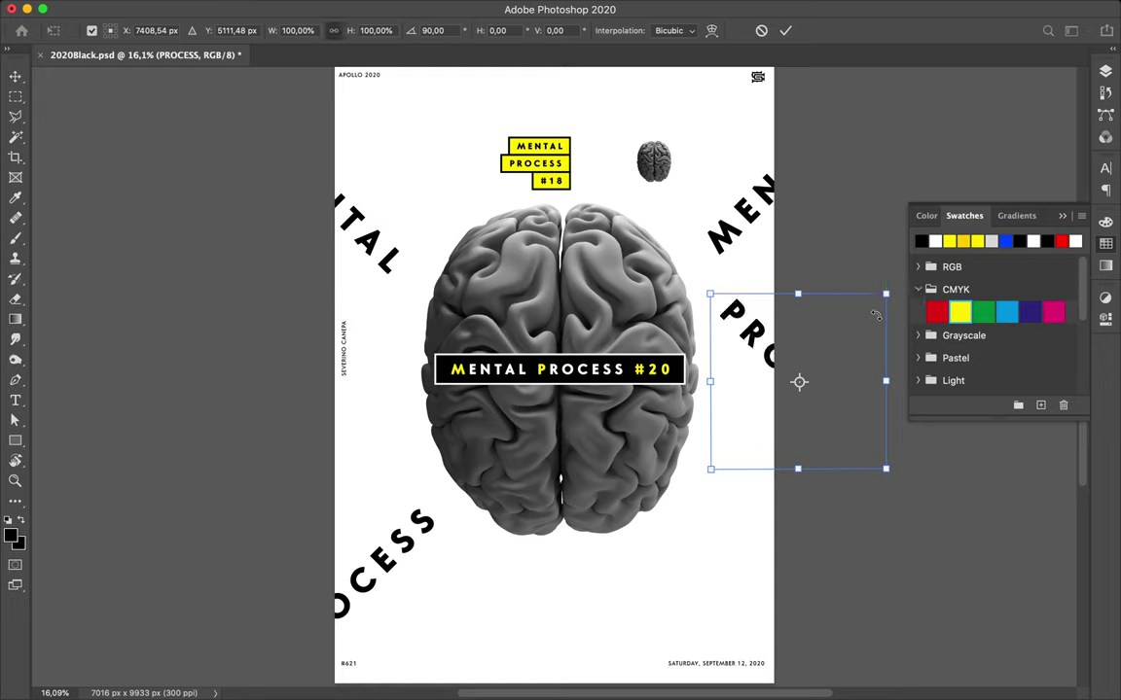
pyautogui.moveTo(746, 336); pyautogui.dragTo(740, 556)
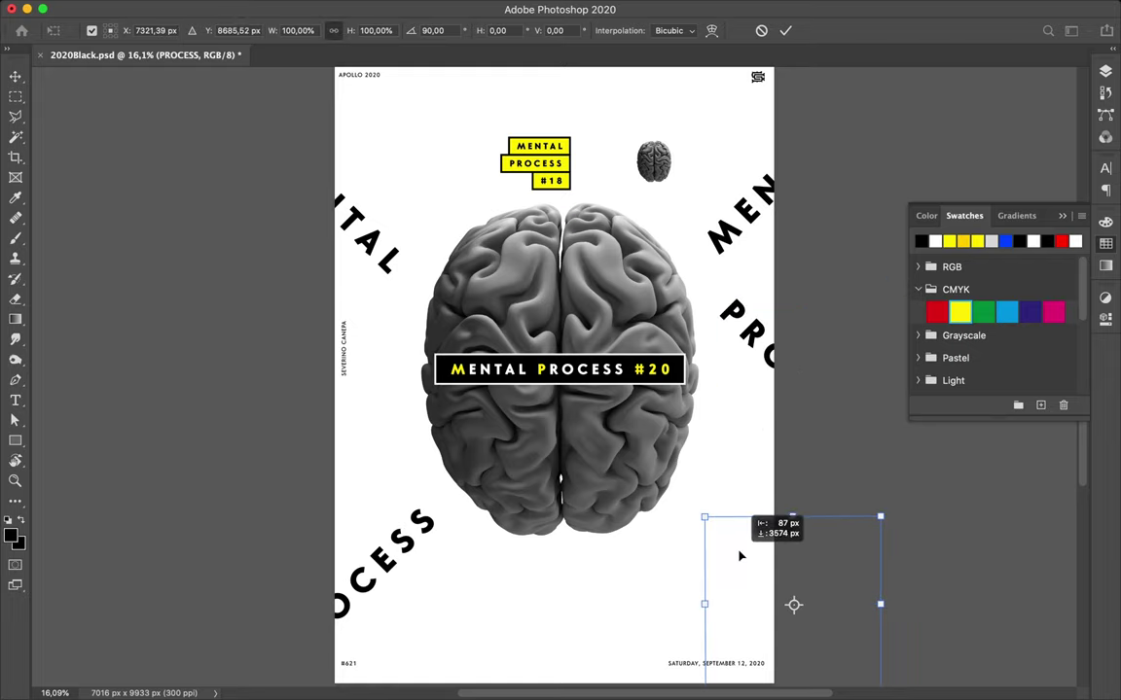
pyautogui.moveTo(740, 556); pyautogui.dragTo(743, 562)
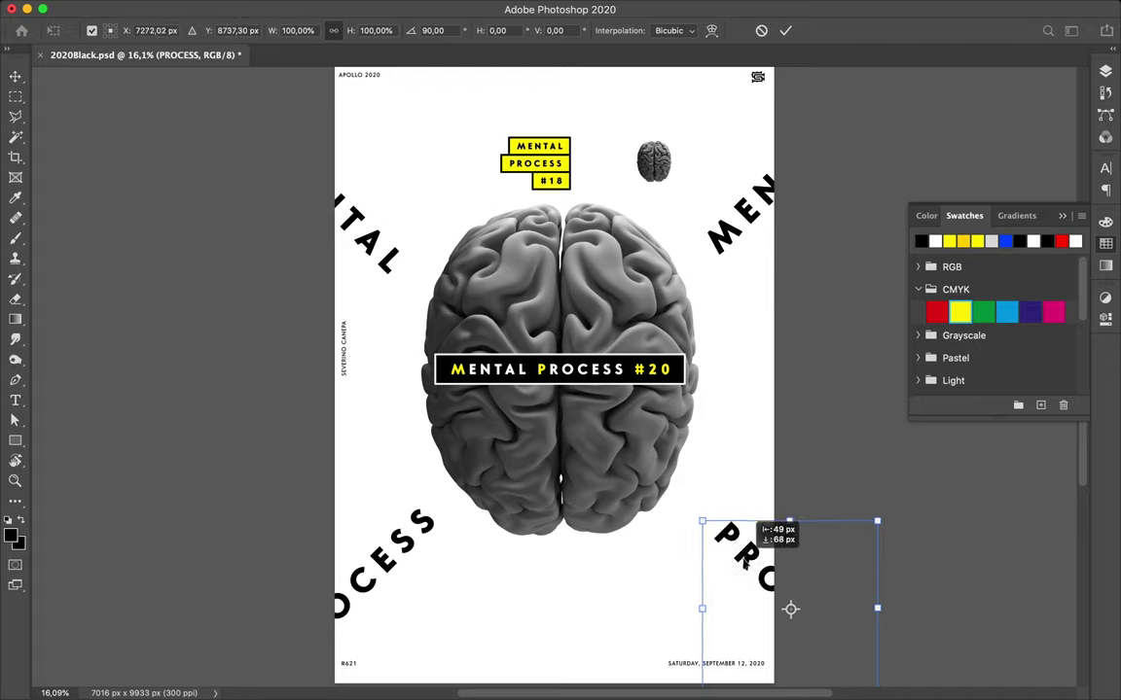
pyautogui.moveTo(744, 564); pyautogui.dragTo(744, 564)
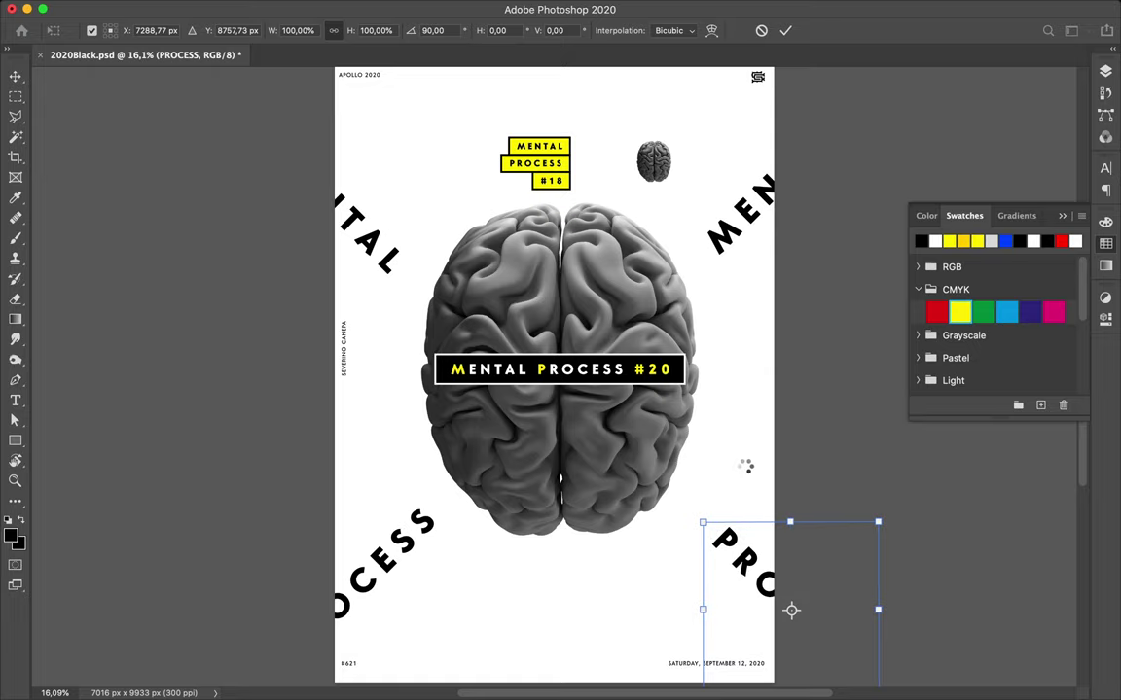
pyautogui.press('Return')
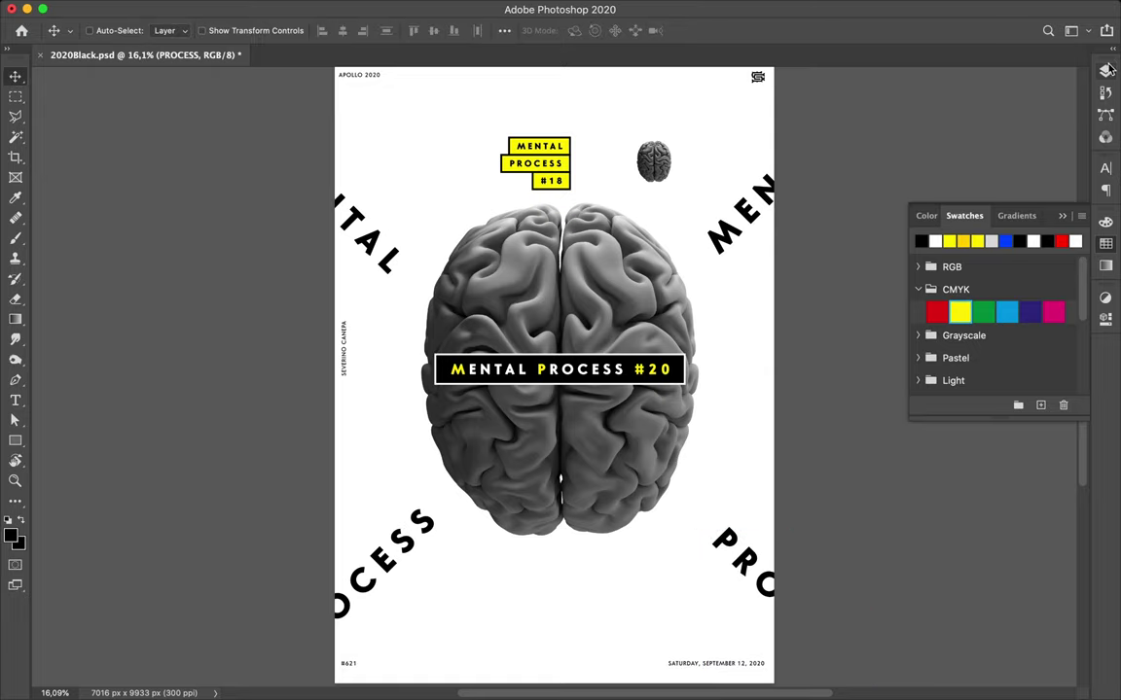
# - Group the brain image layer and Rectangle 1, naming the group CENTER ELEMENTS
pyautogui.click(1106, 71)
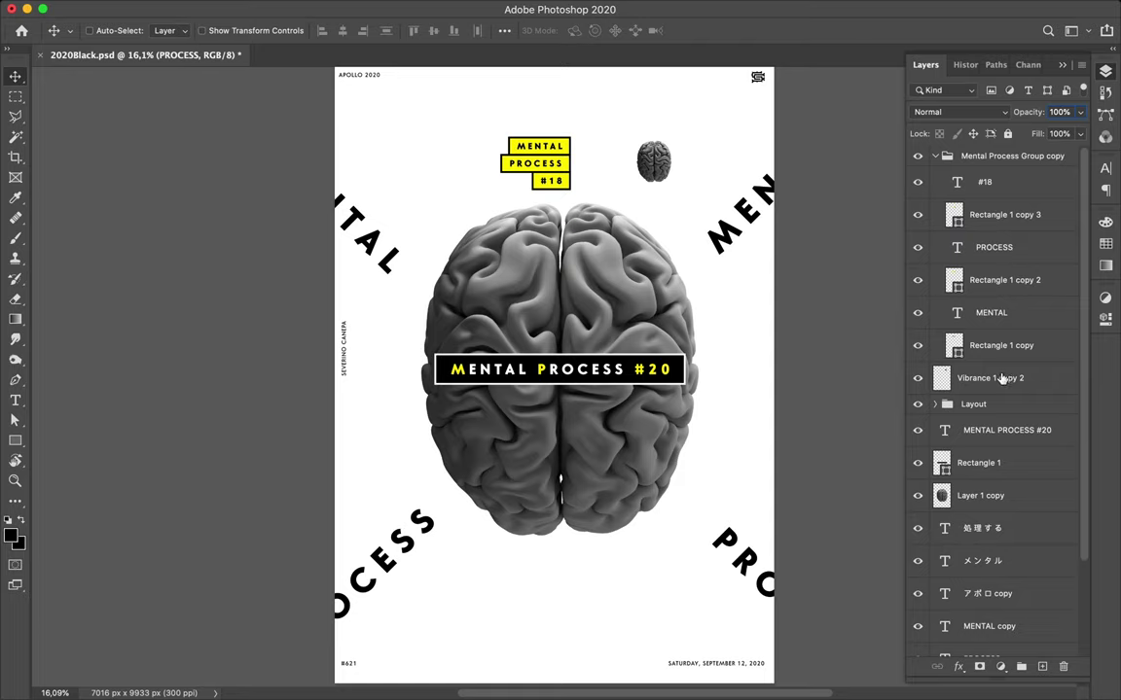
pyautogui.scroll(-3, 1002, 380)
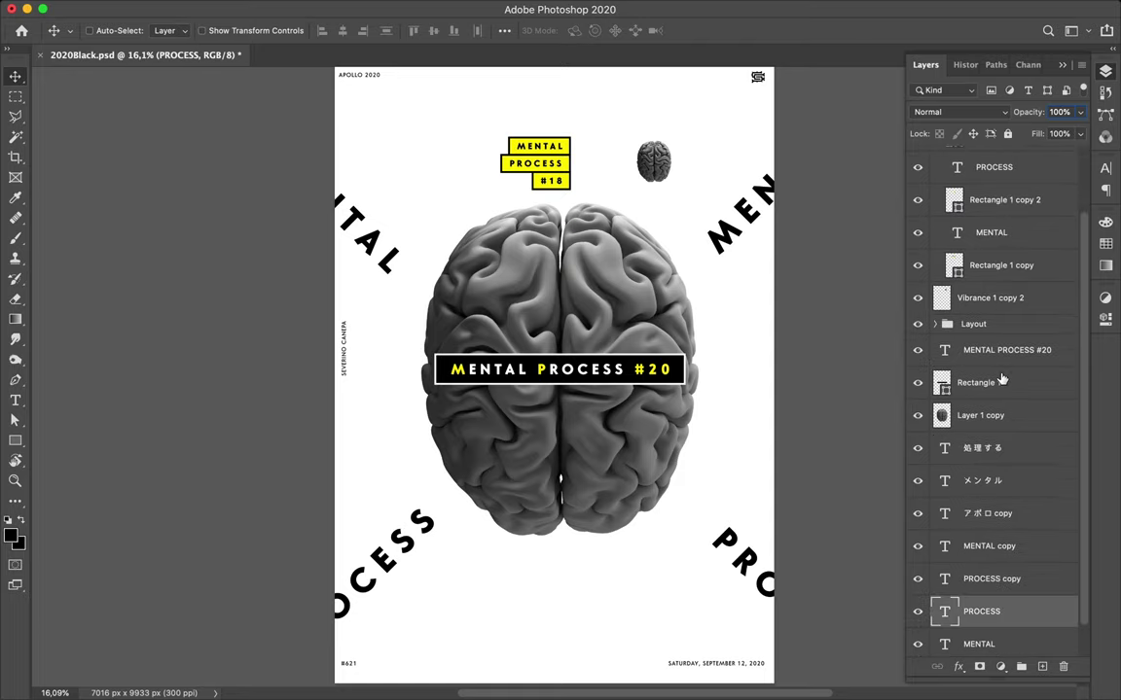
pyautogui.click(985, 449)
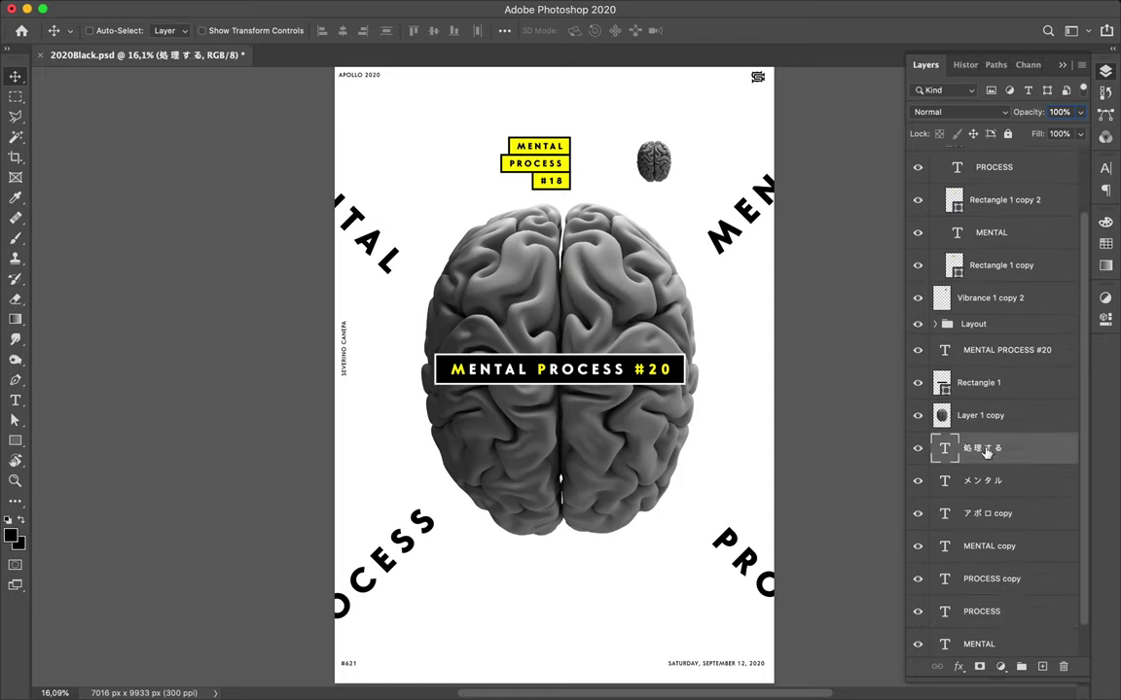
pyautogui.click(992, 418)
pyautogui.keyDown('shift'); pyautogui.click(990, 387); pyautogui.keyUp('shift')
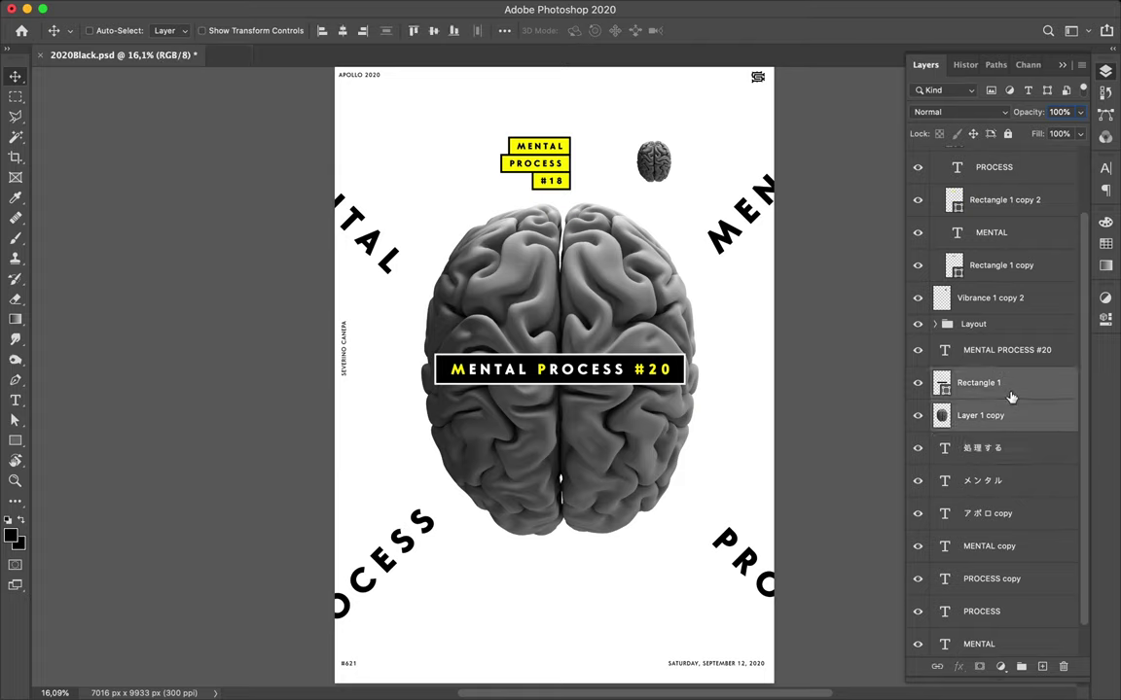
pyautogui.click(1020, 667)
pyautogui.doubleClick(976, 385)
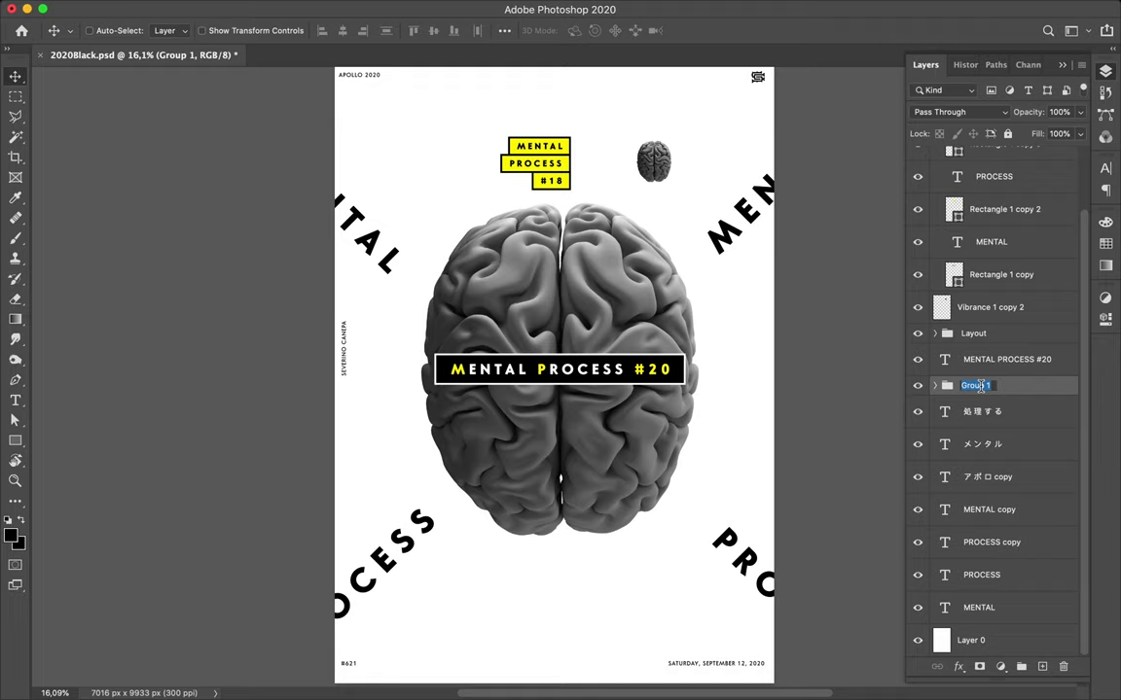
pyautogui.write('M')
pyautogui.write('TER EL')
pyautogui.write('MENTS')
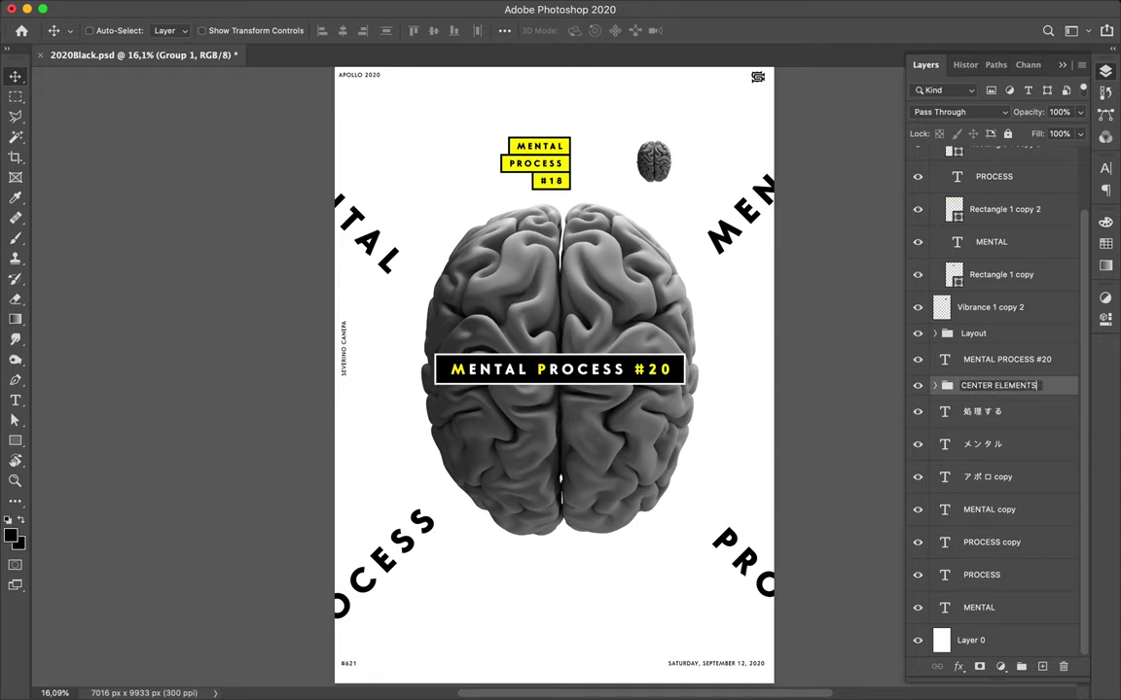
pyautogui.press('Return')
pyautogui.doubleClick(976, 440)
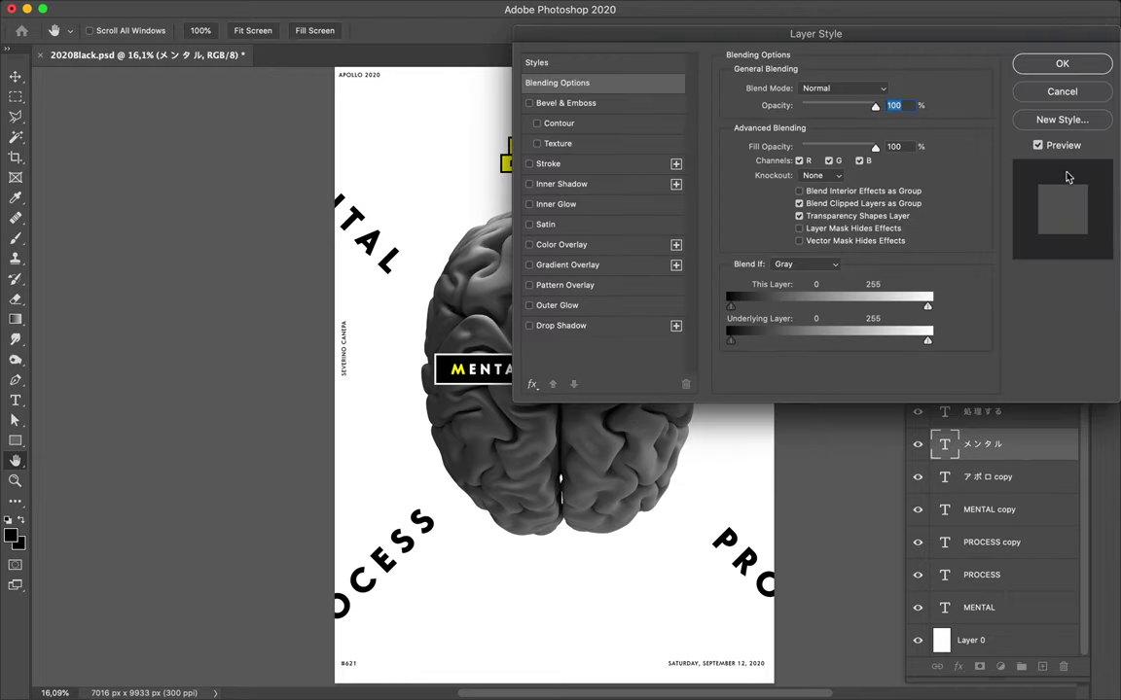
# - Close Layer Style and set the katakana text colour to pure black
pyautogui.click(1062, 94)
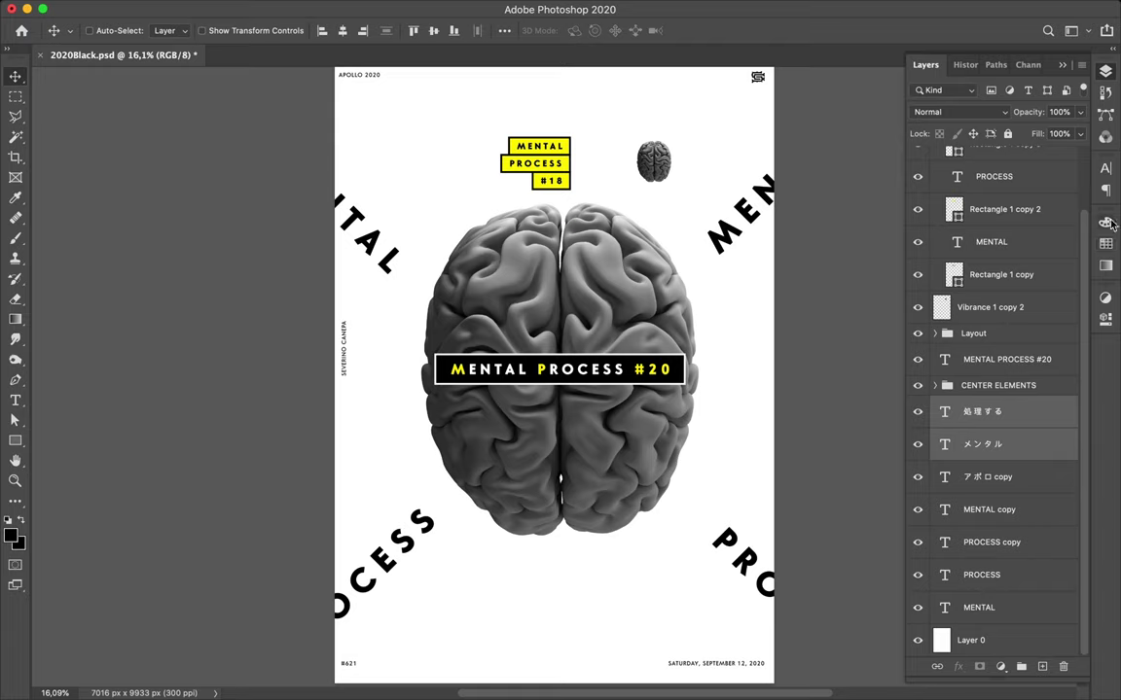
pyautogui.click(1107, 168)
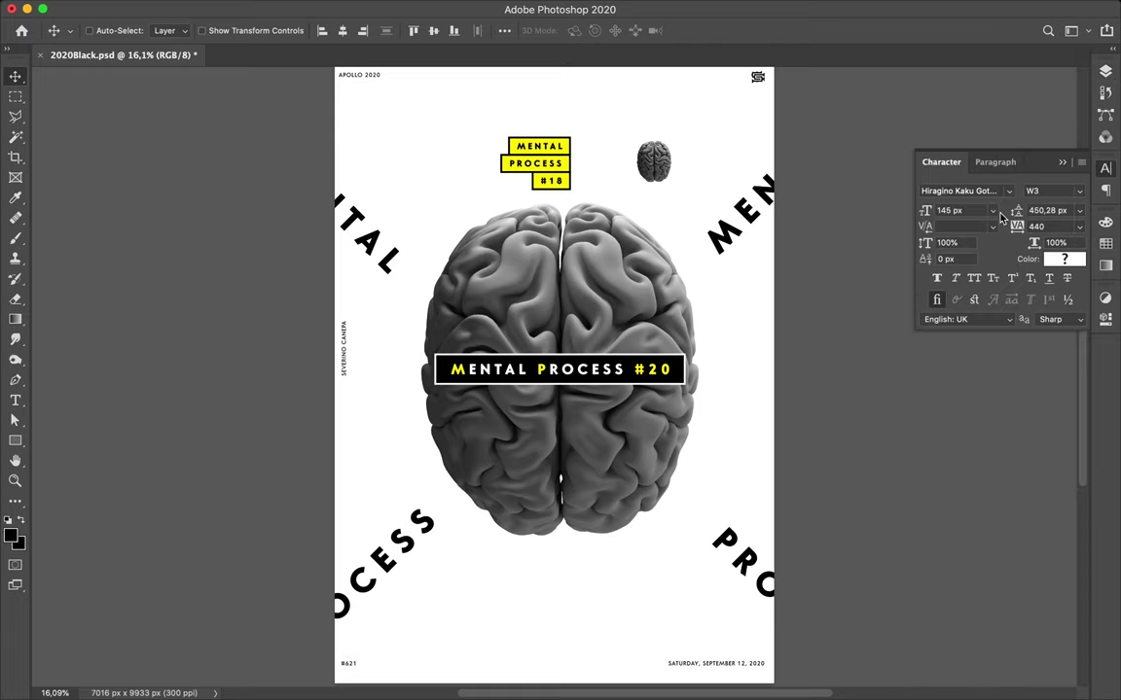
pyautogui.click(1064, 258)
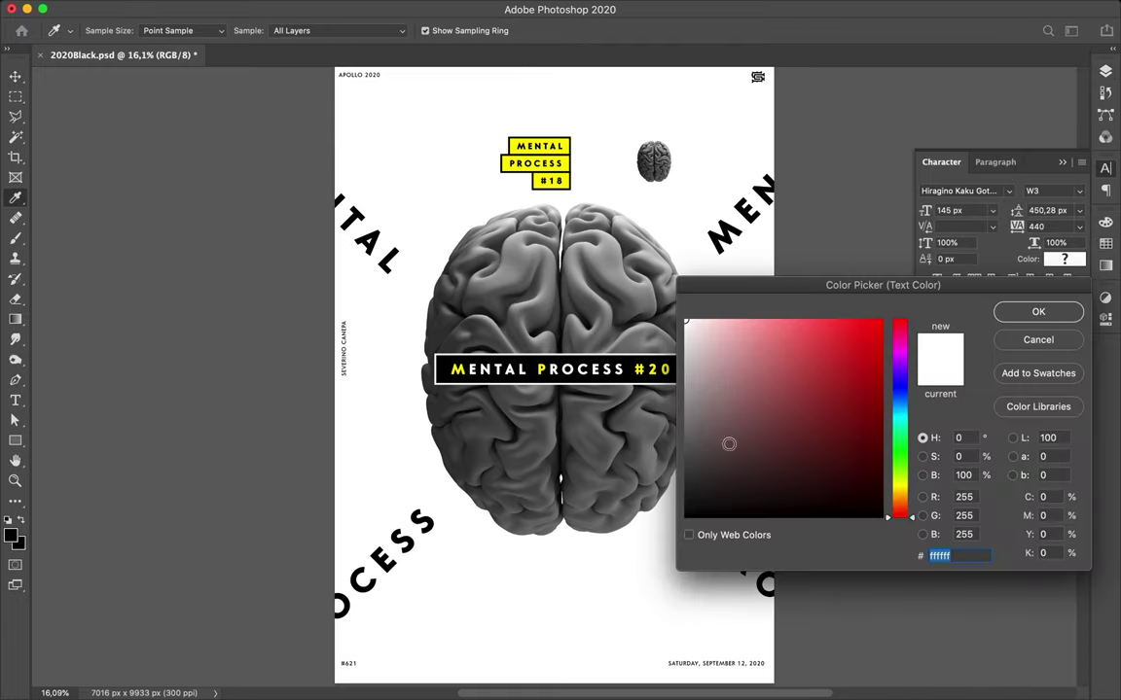
pyautogui.click(664, 536)
pyautogui.click(685, 515)
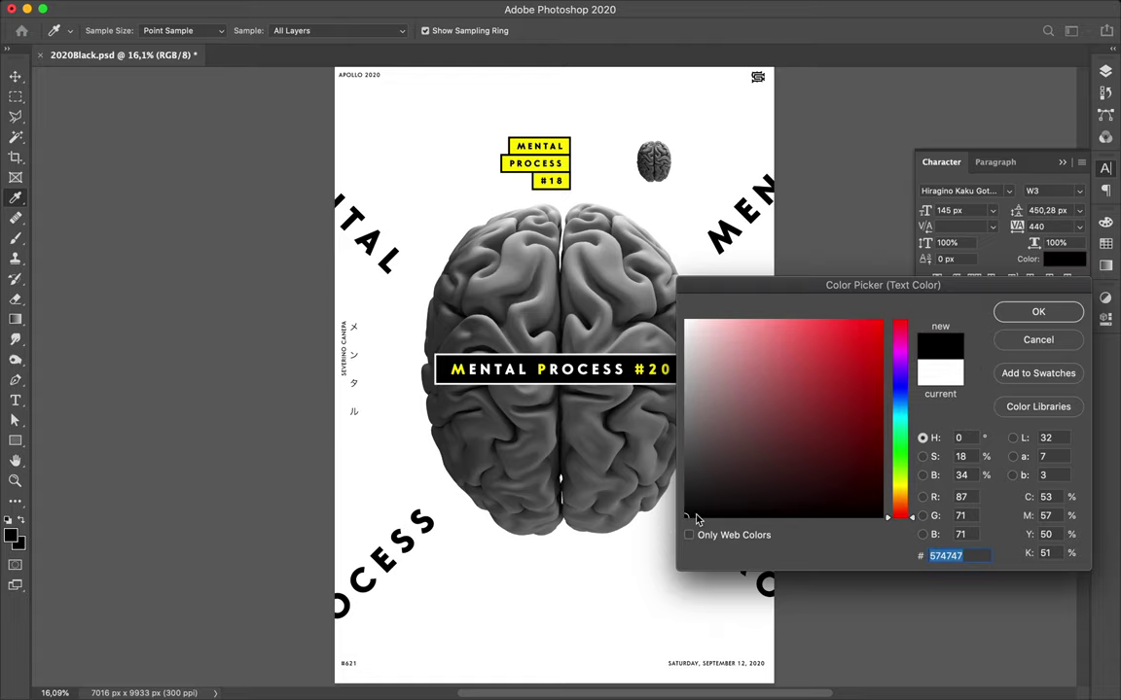
pyautogui.click(1067, 318)
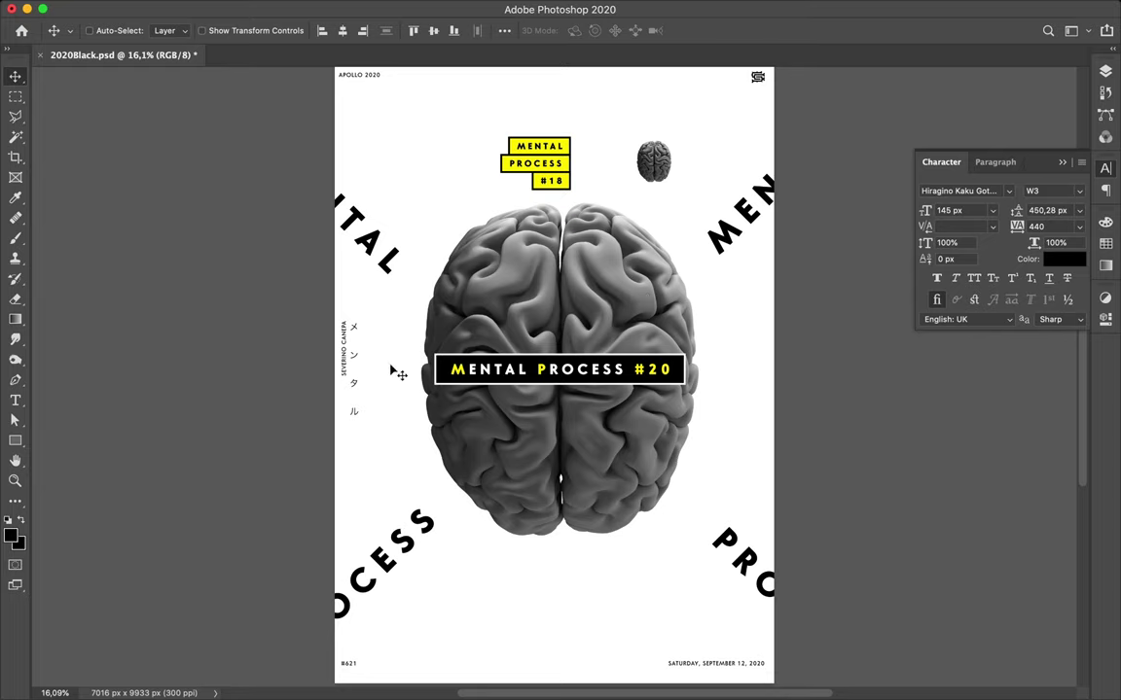
# - Shift the vertical katakana text to the right beside the brain
pyautogui.hotkey('ctrl', 't')
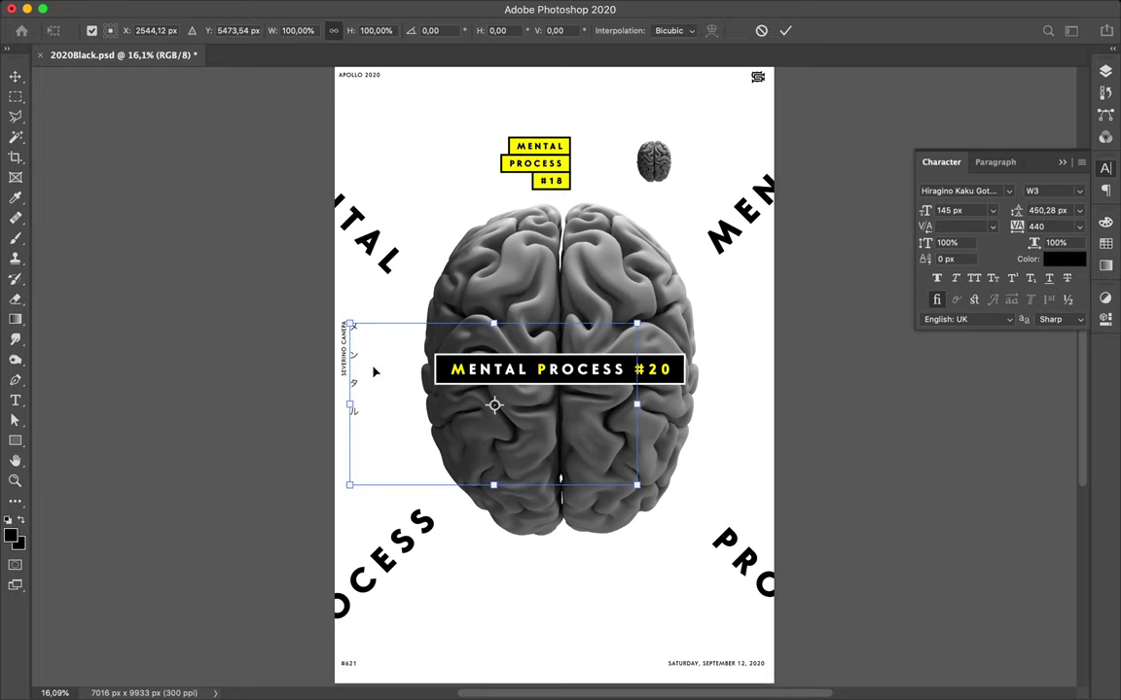
pyautogui.moveTo(358, 370); pyautogui.dragTo(423, 371)
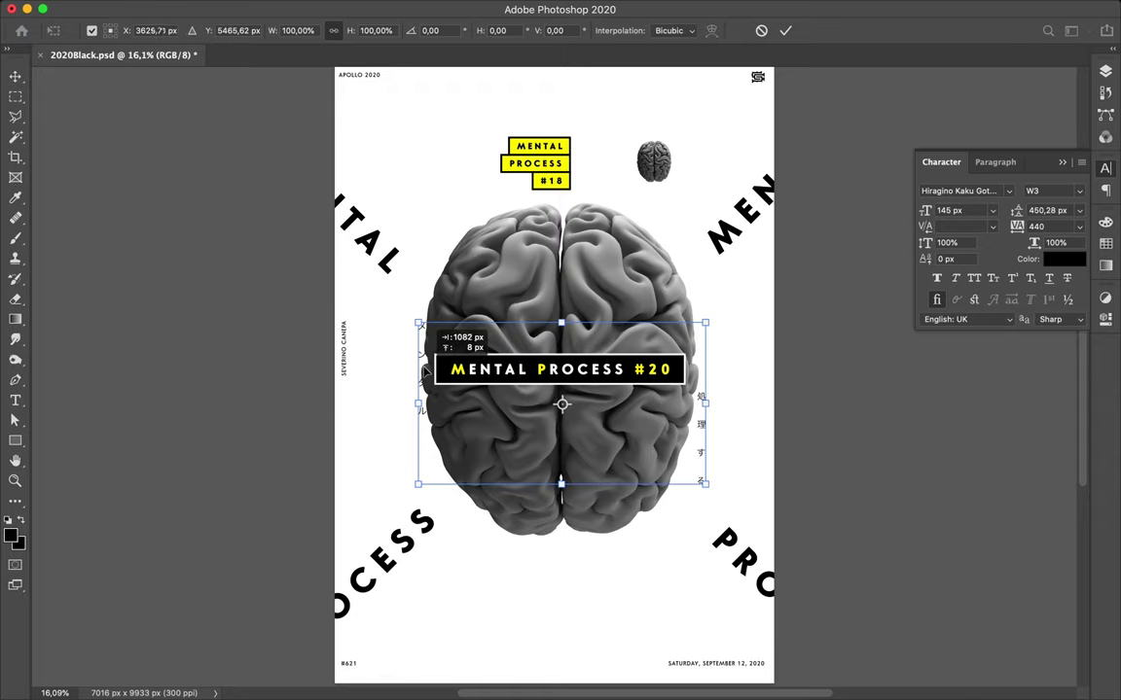
pyautogui.press('Return')
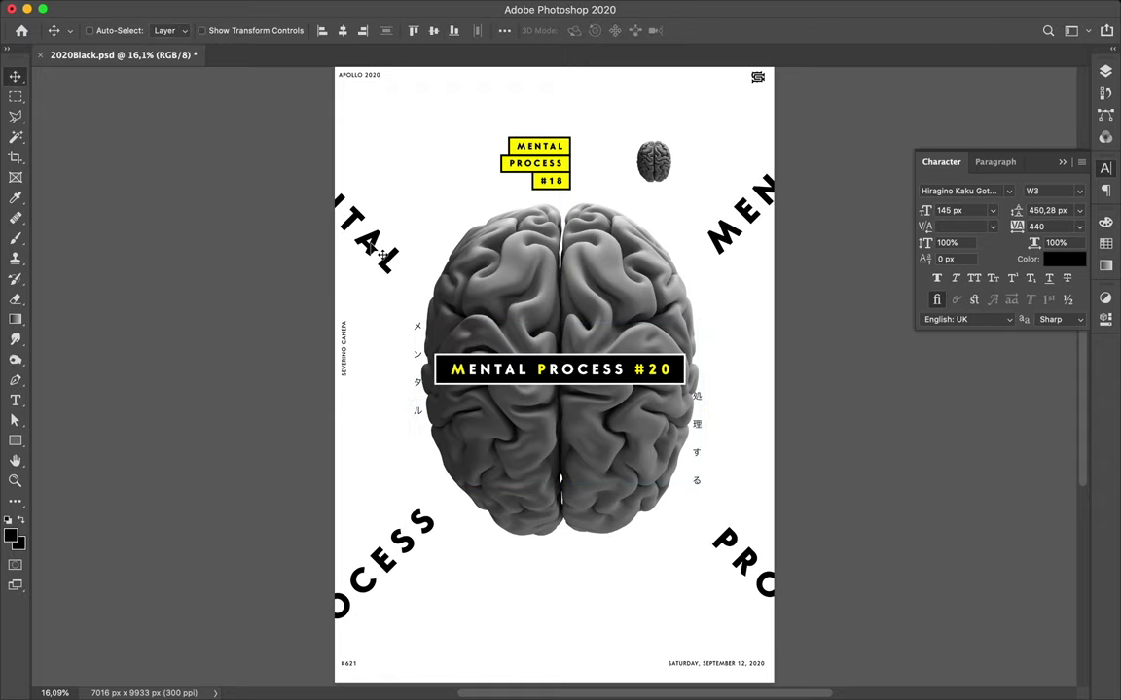
pyautogui.click(373, 246)
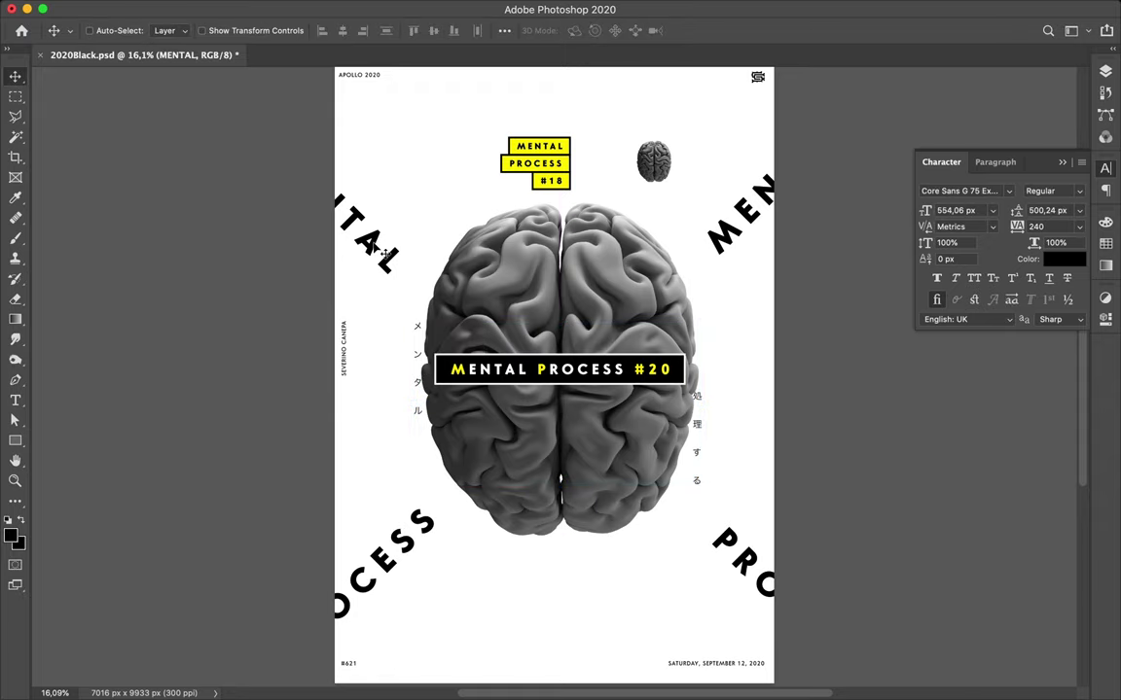
pyautogui.press('u')
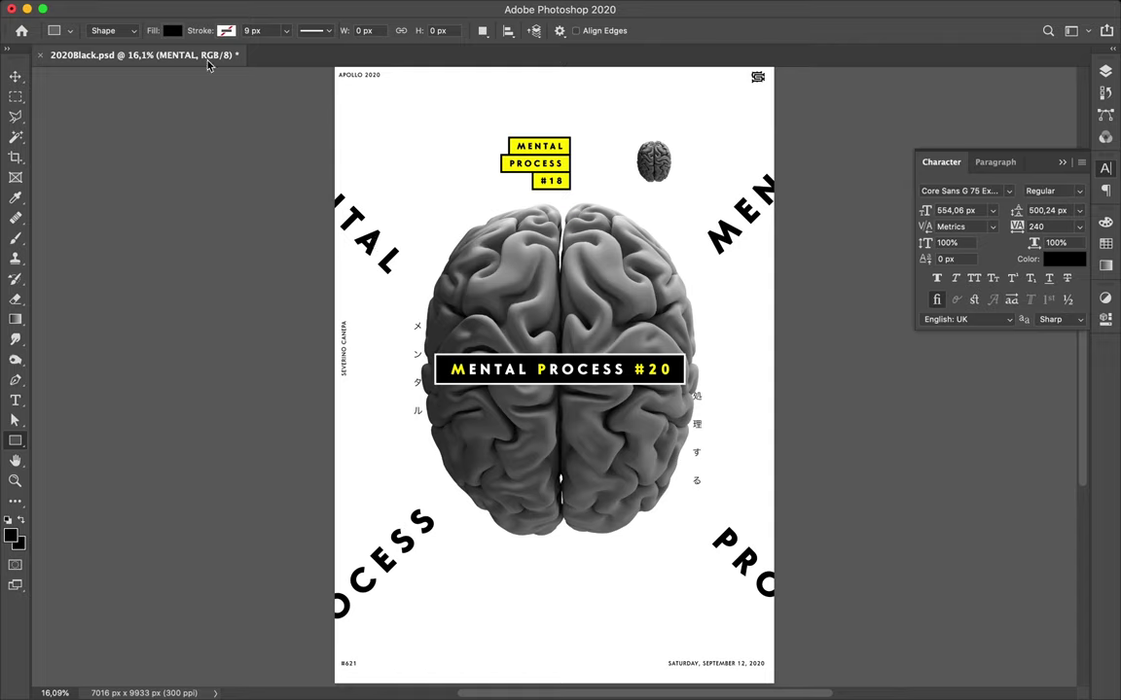
# - Draw a yellow-filled bar near the upper-left lettering and rotate it 45°
pyautogui.click(171, 30)
pyautogui.click(115, 113)
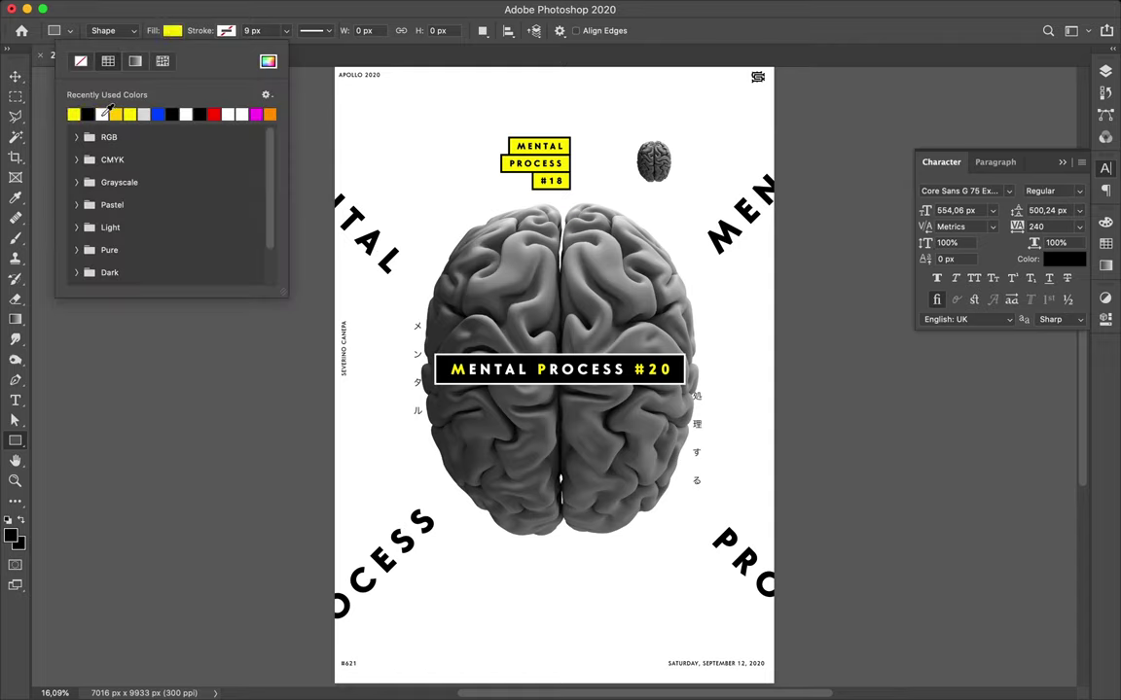
pyautogui.moveTo(324, 206); pyautogui.dragTo(439, 223)
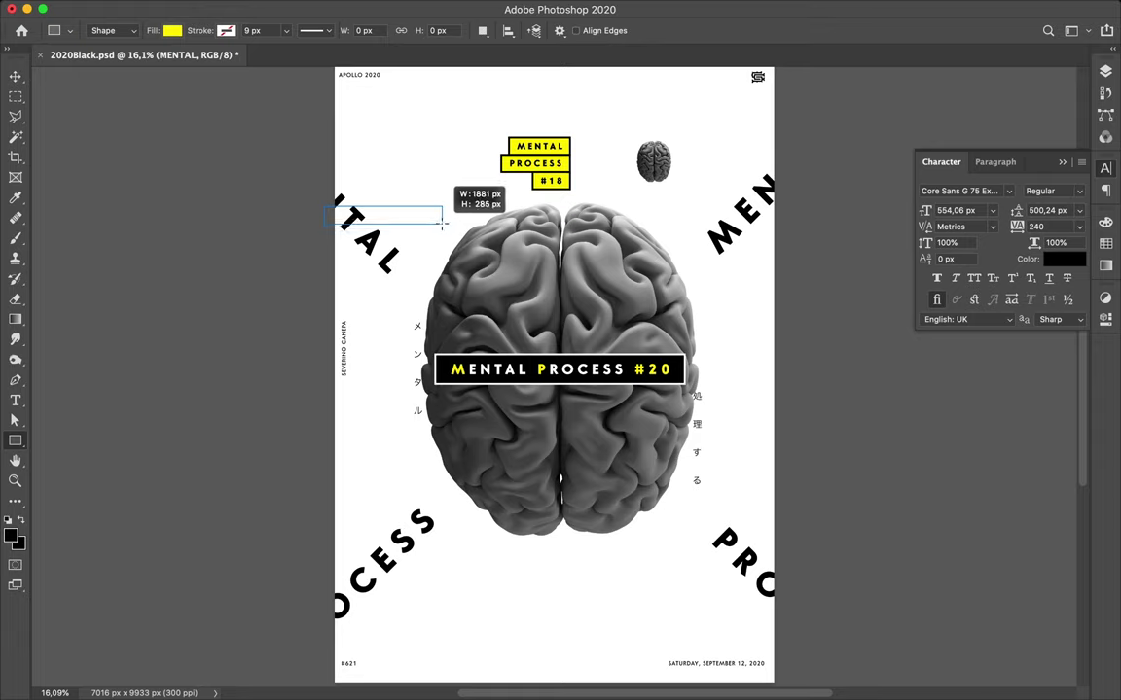
pyautogui.moveTo(440, 224); pyautogui.dragTo(441, 225)
pyautogui.hotkey('ctrl', 't')
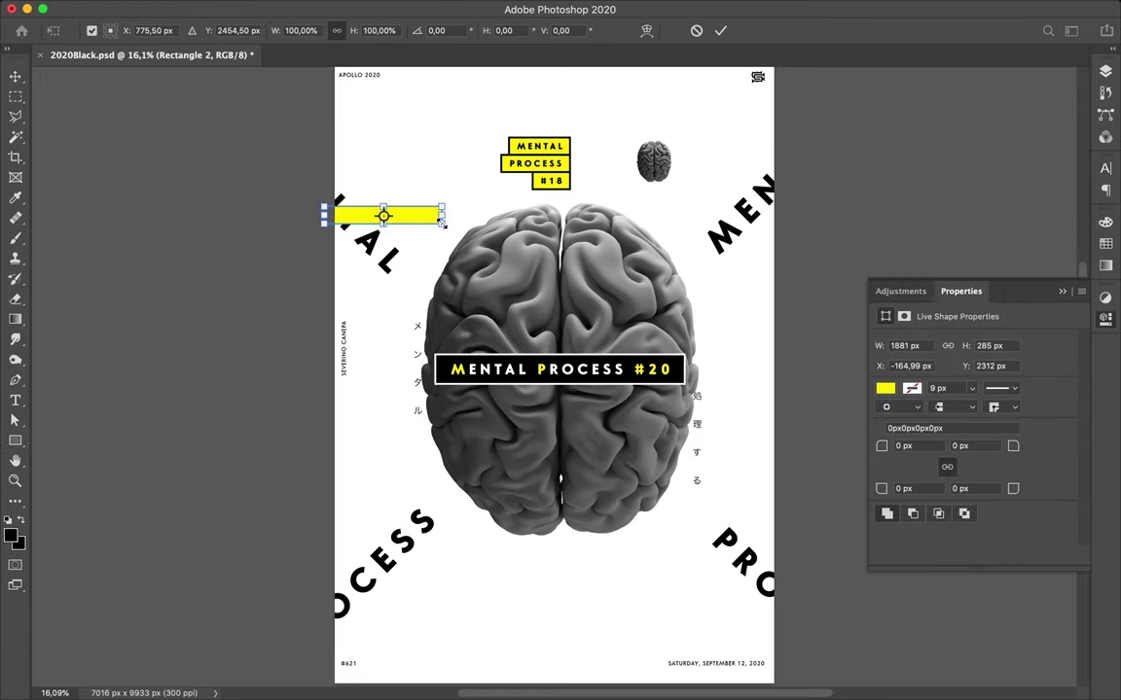
pyautogui.moveTo(452, 189); pyautogui.dragTo(459, 207)
pyautogui.press('Return')
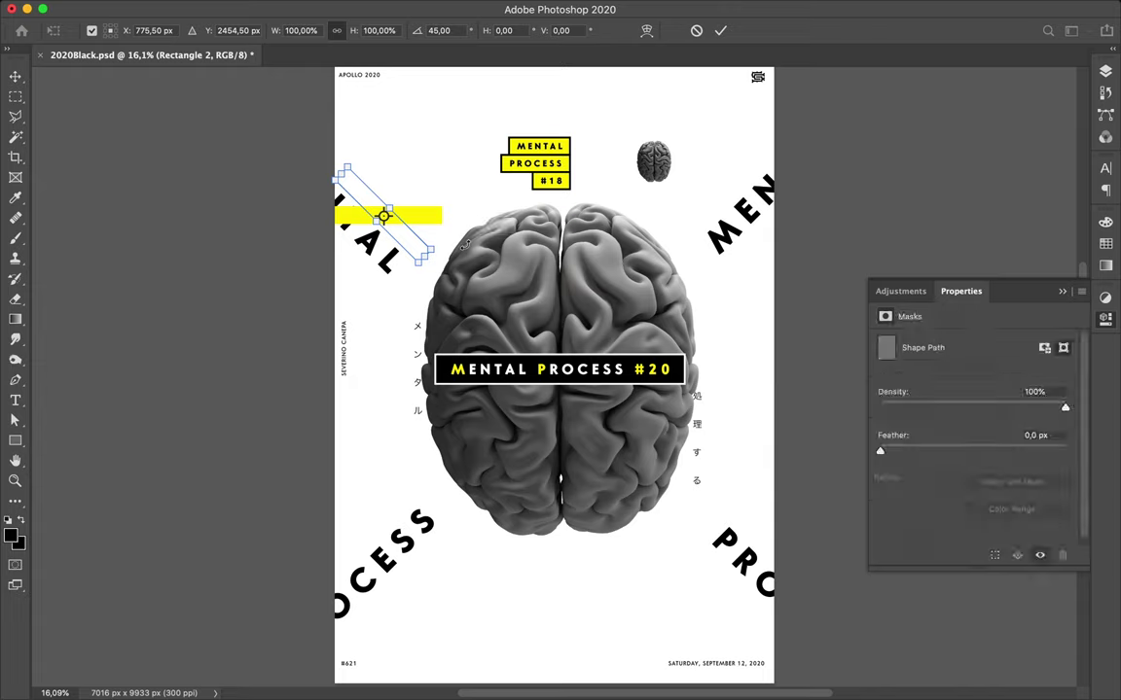
# - Move the yellow bar onto ITAL and stack Rectangle 2 below MENTAL in Layers
pyautogui.press('v')
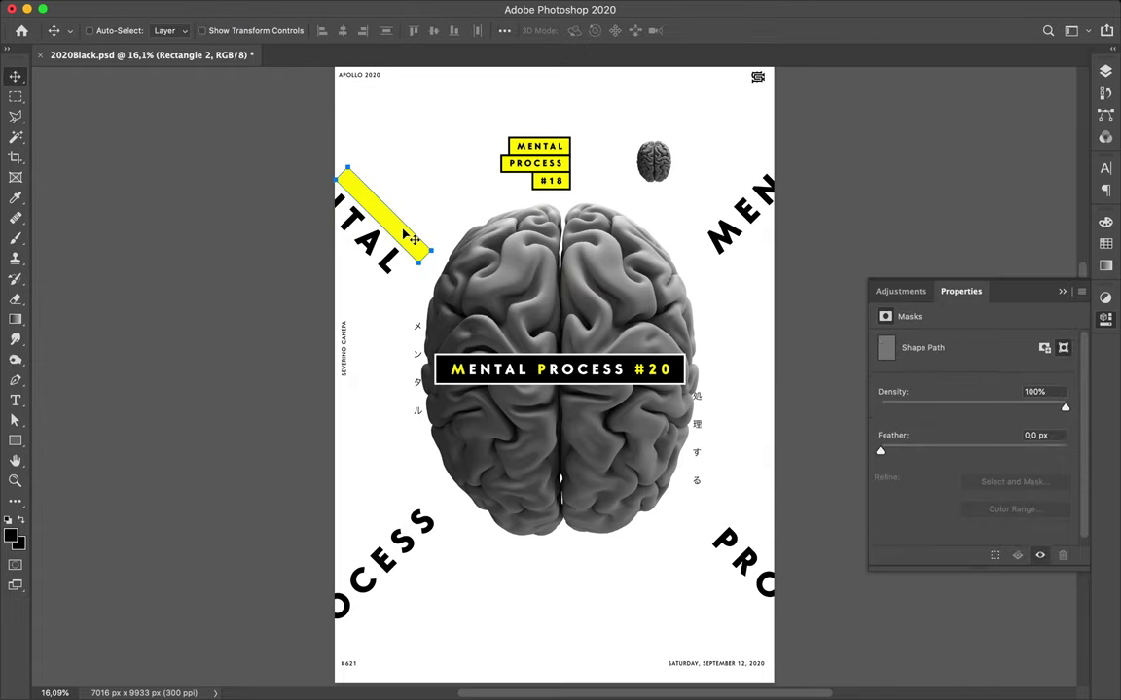
pyautogui.moveTo(399, 233); pyautogui.dragTo(376, 253)
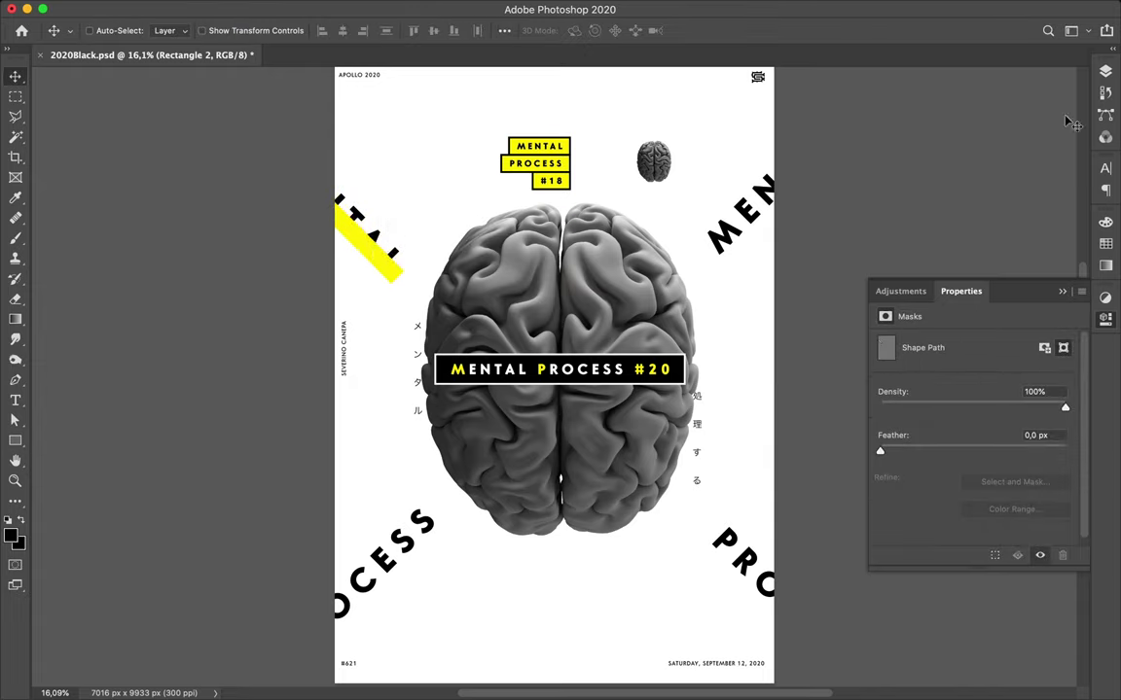
pyautogui.click(1105, 71)
pyautogui.scroll(-1, 1003, 493)
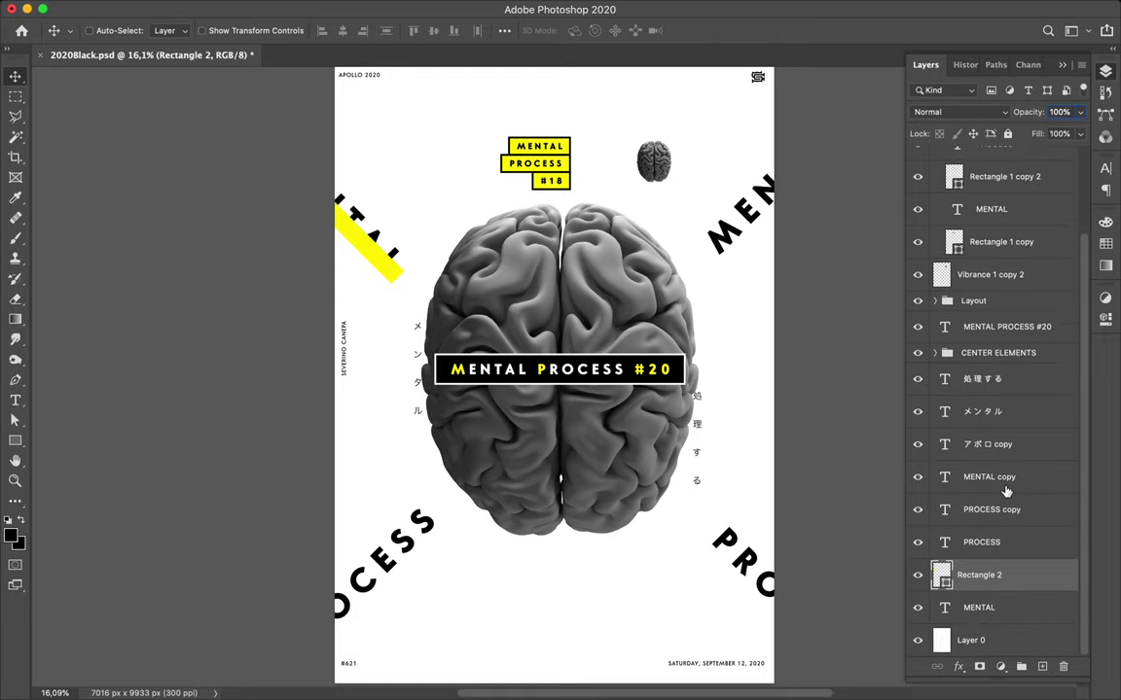
pyautogui.moveTo(994, 583); pyautogui.dragTo(995, 620)
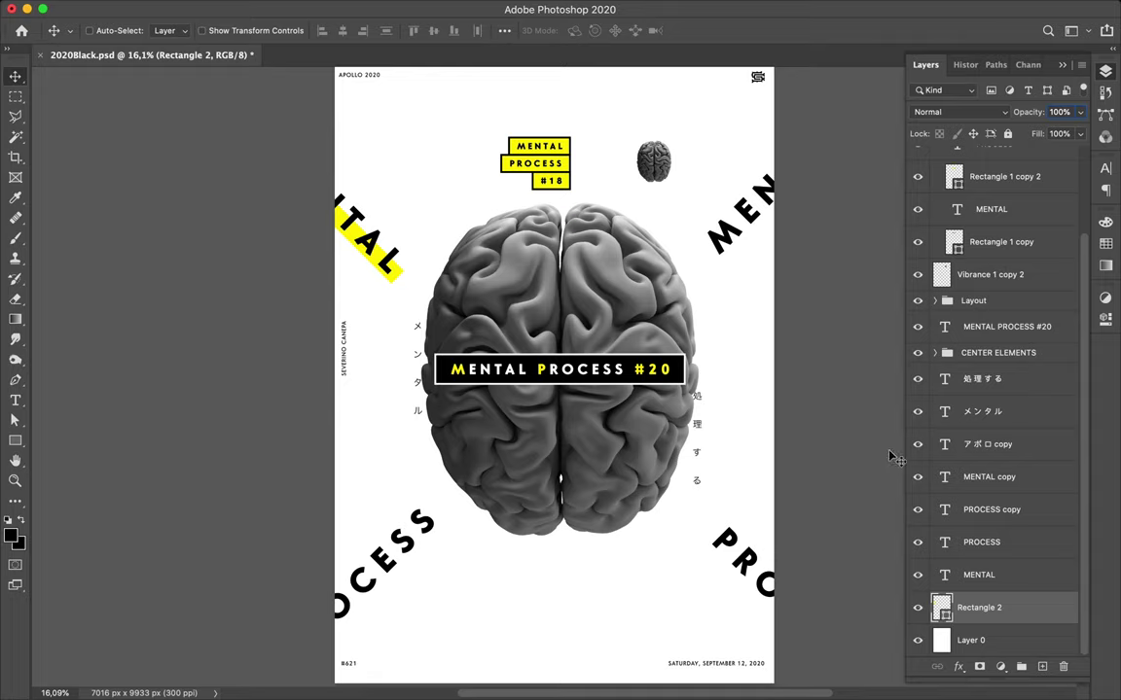
pyautogui.keyDown('ctrl'); pyautogui.click(652, 223); pyautogui.keyUp('ctrl')
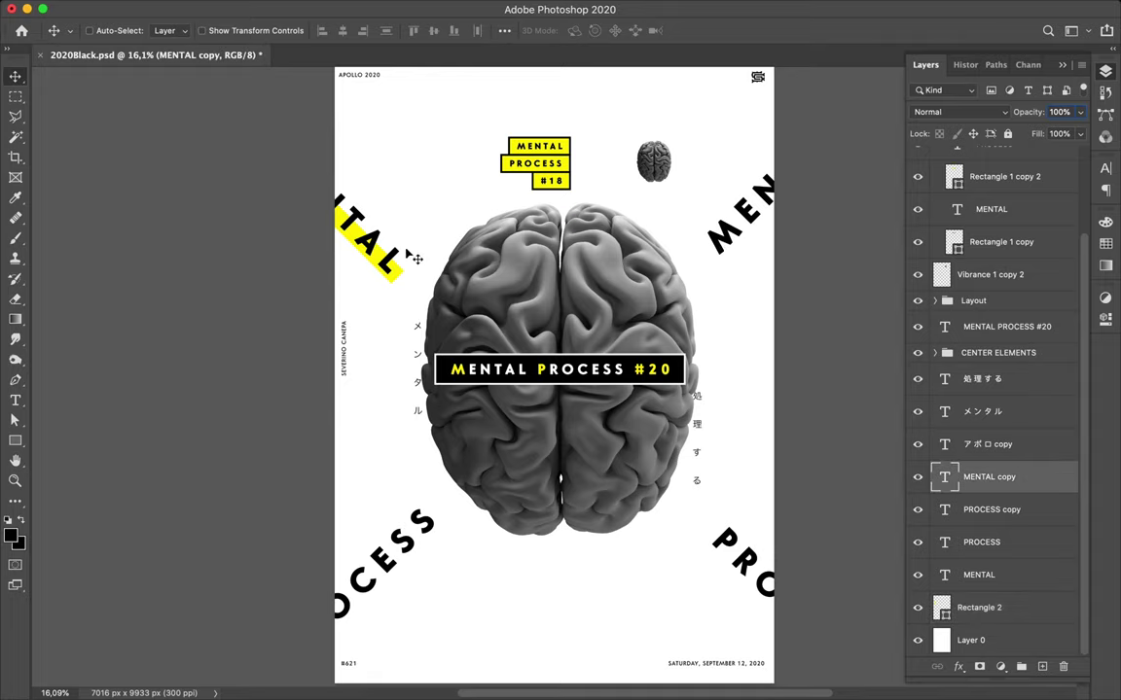
# - Draw a thin yellow bar, rotate it to the MEN slant, and move it onto MEN
pyautogui.press('u')
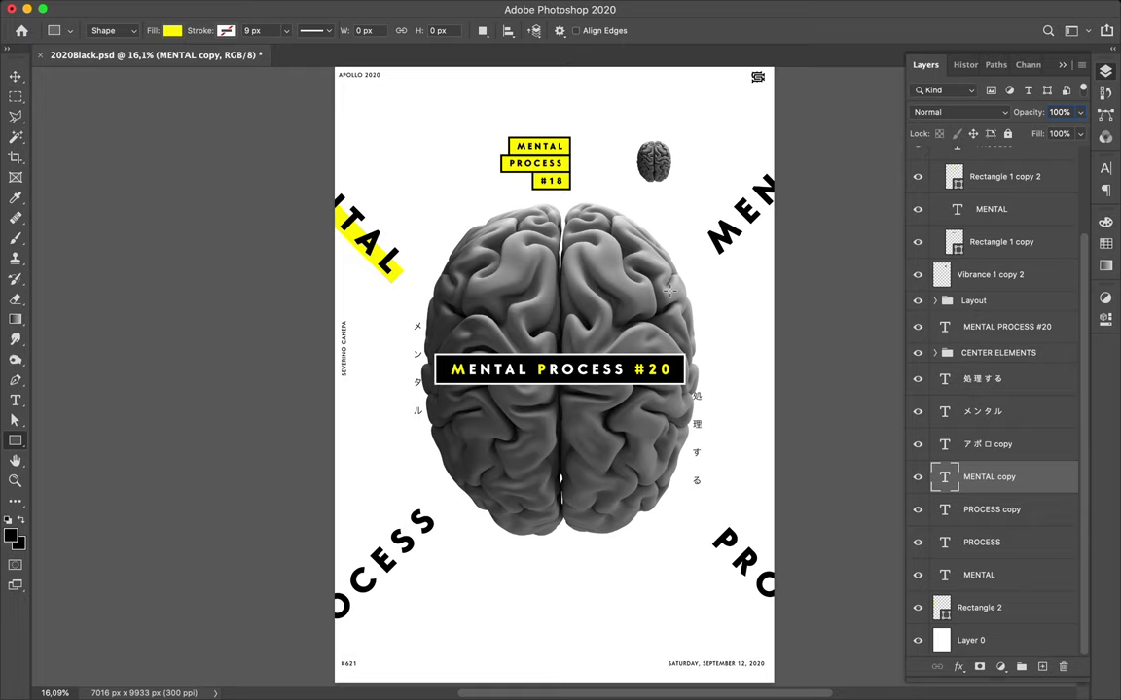
pyautogui.moveTo(702, 271); pyautogui.dragTo(792, 277)
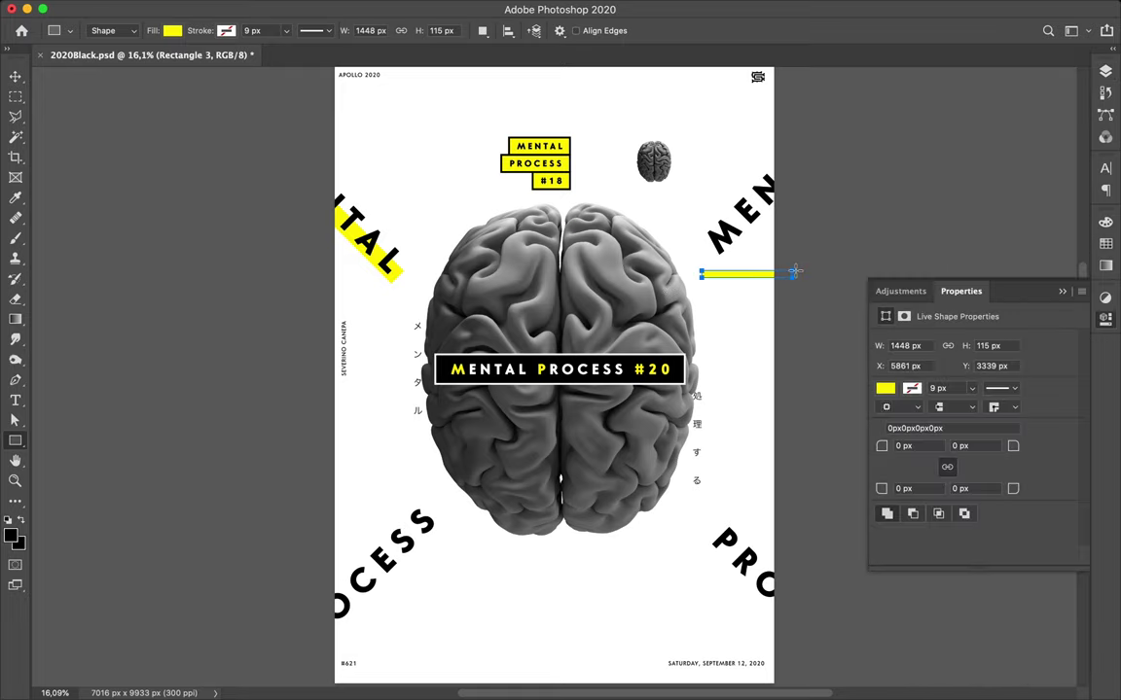
pyautogui.hotkey('ctrl', 't')
pyautogui.moveTo(806, 255); pyautogui.dragTo(779, 222)
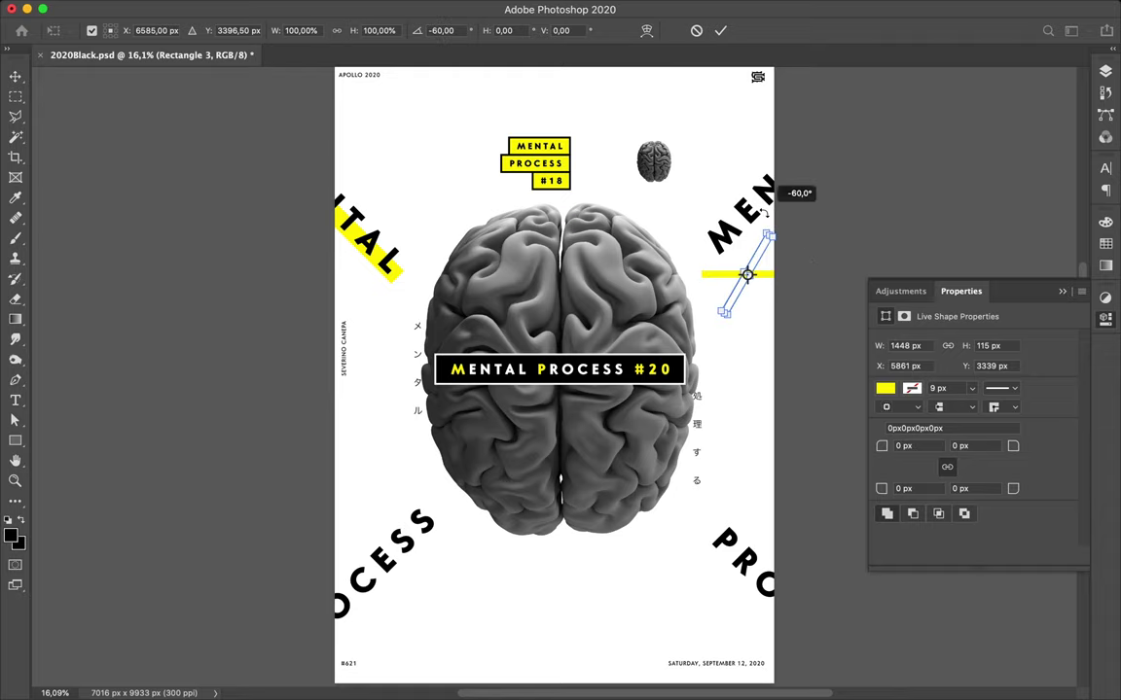
pyautogui.press('Return')
pyautogui.press('v')
pyautogui.moveTo(769, 261)
pyautogui.mouseDown()
pyautogui.moveTo(775, 194)
pyautogui.moveTo(764, 216)
pyautogui.mouseUp()
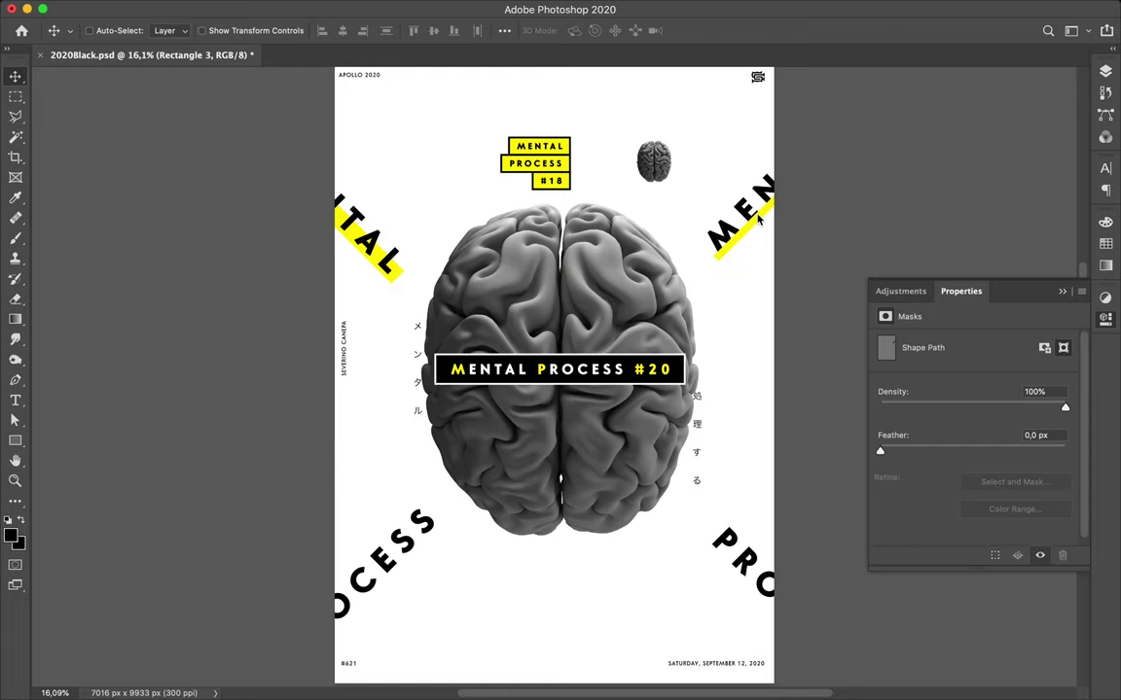
# - Stack Rectangle 3 beneath MENTAL copy in Layers and delete a stray duplicated bar
pyautogui.press('F7')
pyautogui.moveTo(978, 477); pyautogui.dragTo(1003, 512)
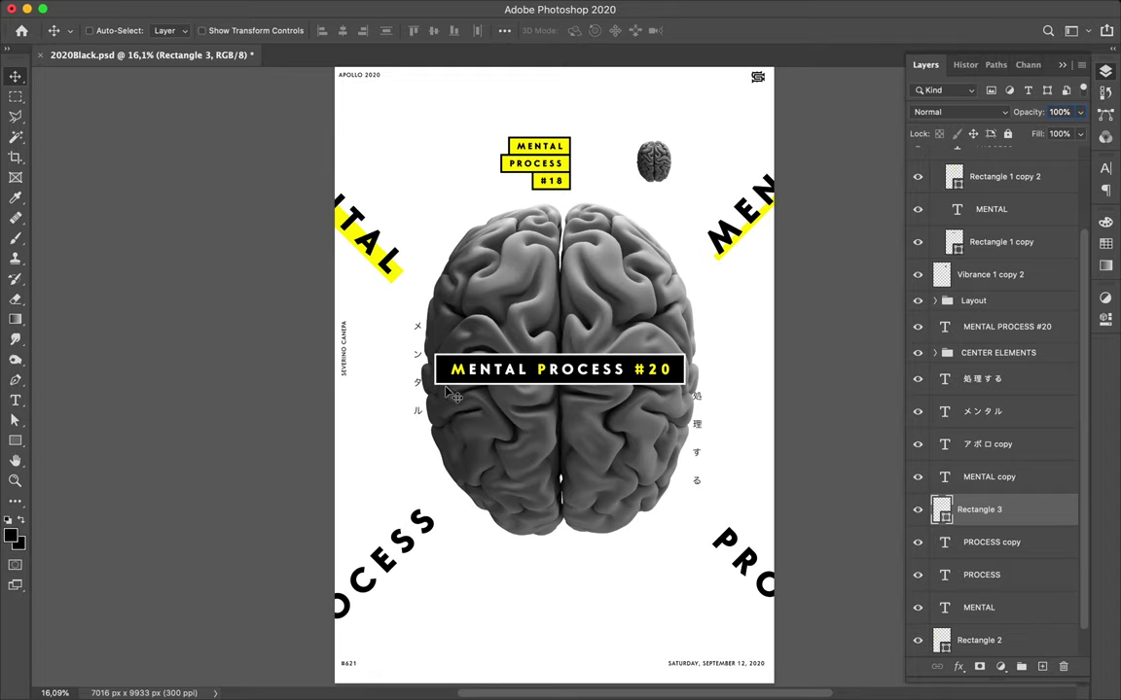
pyautogui.moveTo(723, 241)
pyautogui.mouseDown()
pyautogui.moveTo(336, 644)
pyautogui.moveTo(339, 628)
pyautogui.mouseUp()
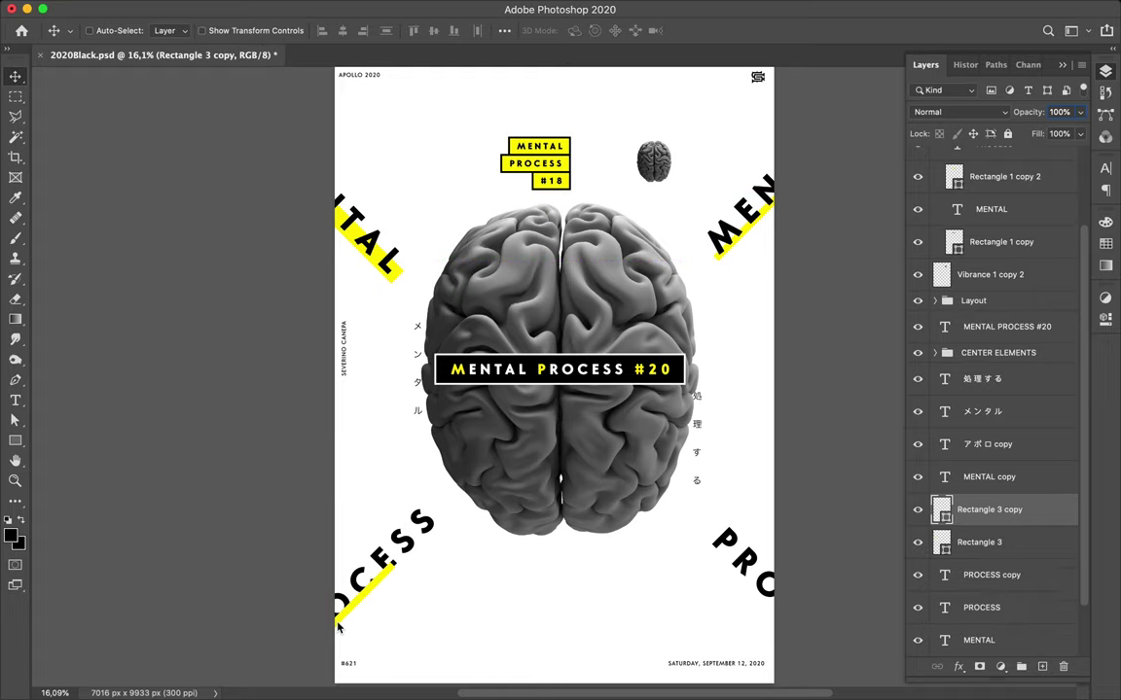
pyautogui.press('Delete')
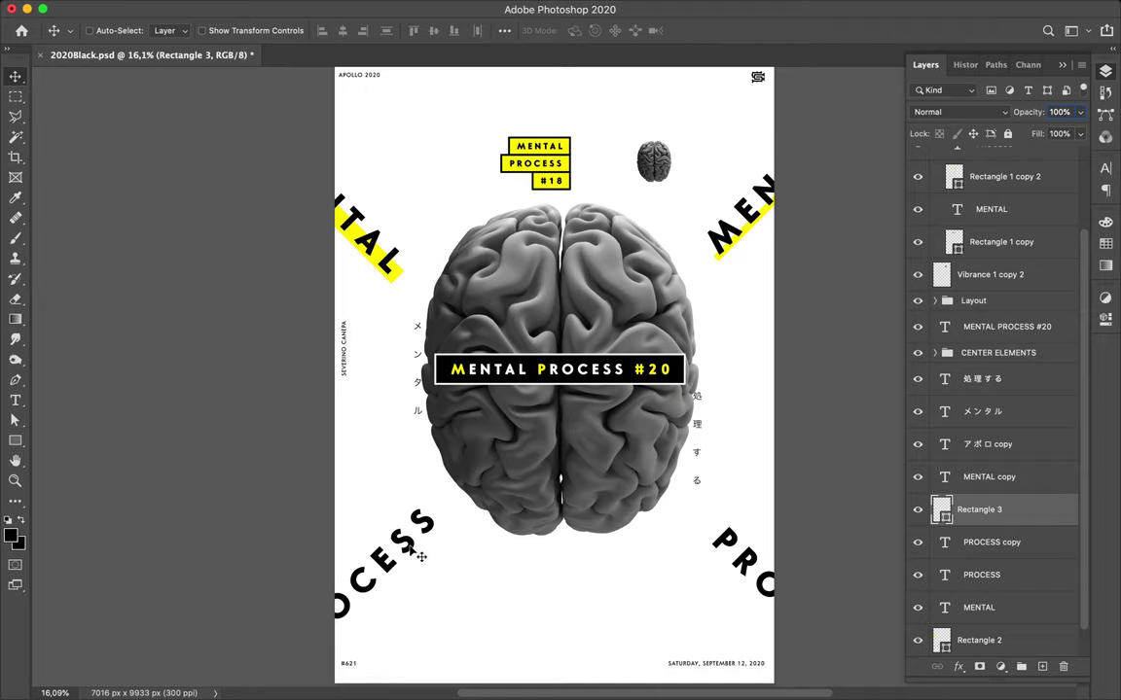
pyautogui.click(411, 550)
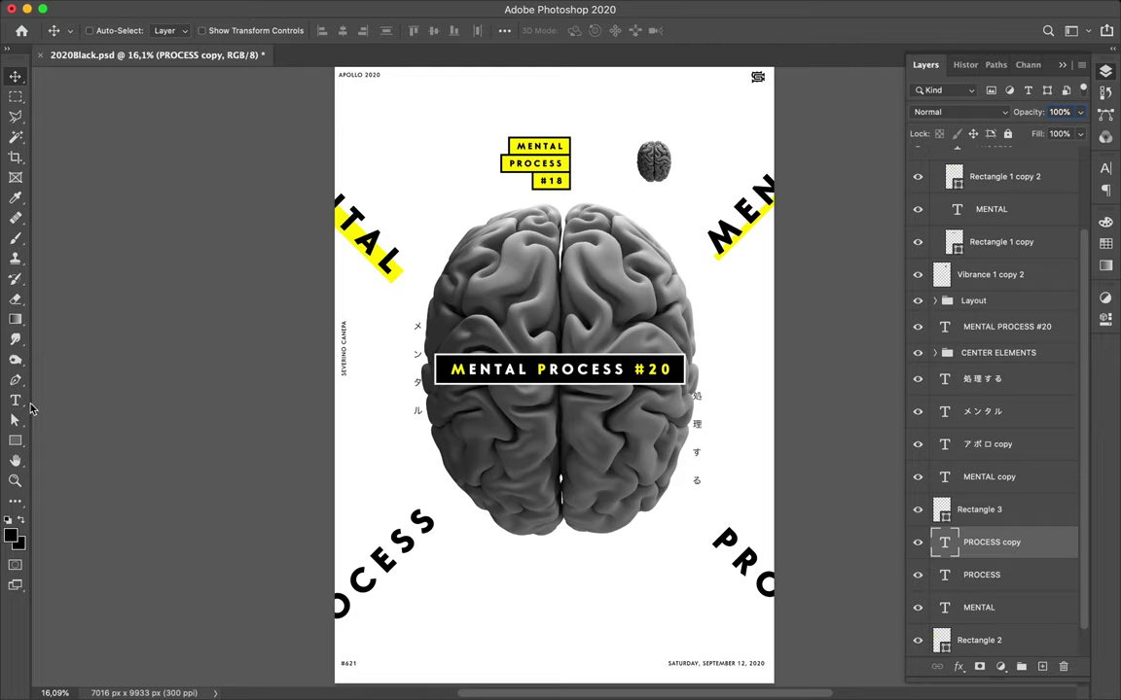
# - Draw a diagonal yellow bar on OCESS and stack Rectangle 4 below PROCESS copy
pyautogui.click(15, 441)
pyautogui.moveTo(408, 582); pyautogui.dragTo(558, 587)
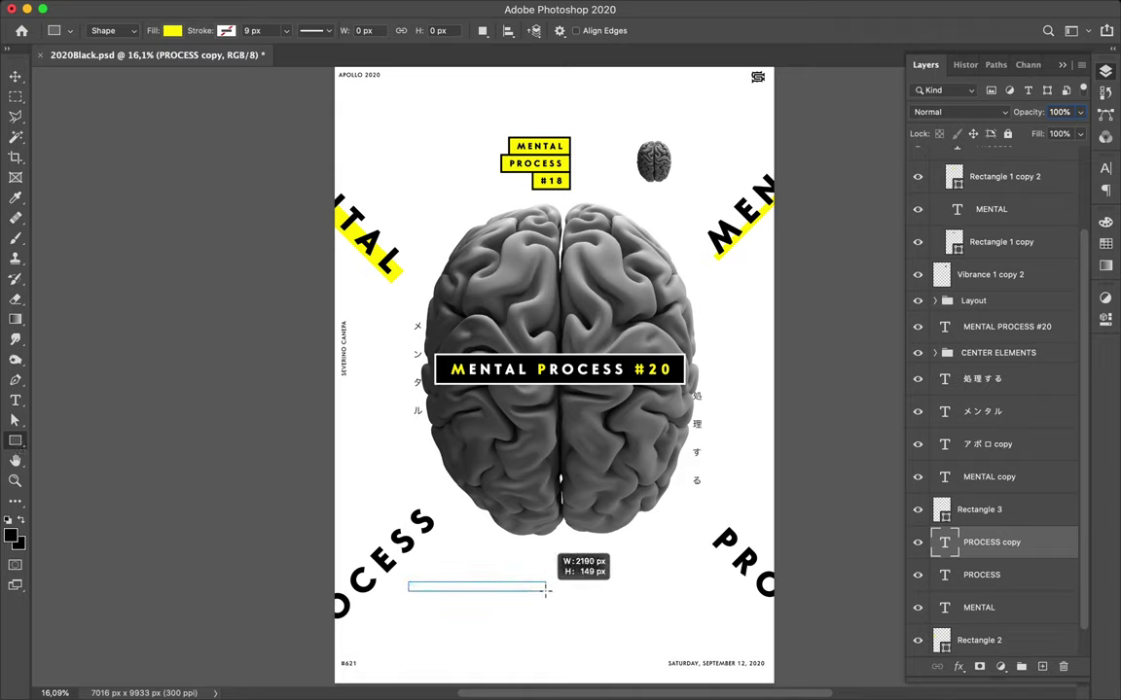
pyautogui.moveTo(558, 586); pyautogui.dragTo(525, 513)
pyautogui.hotkey('ctrl', 't')
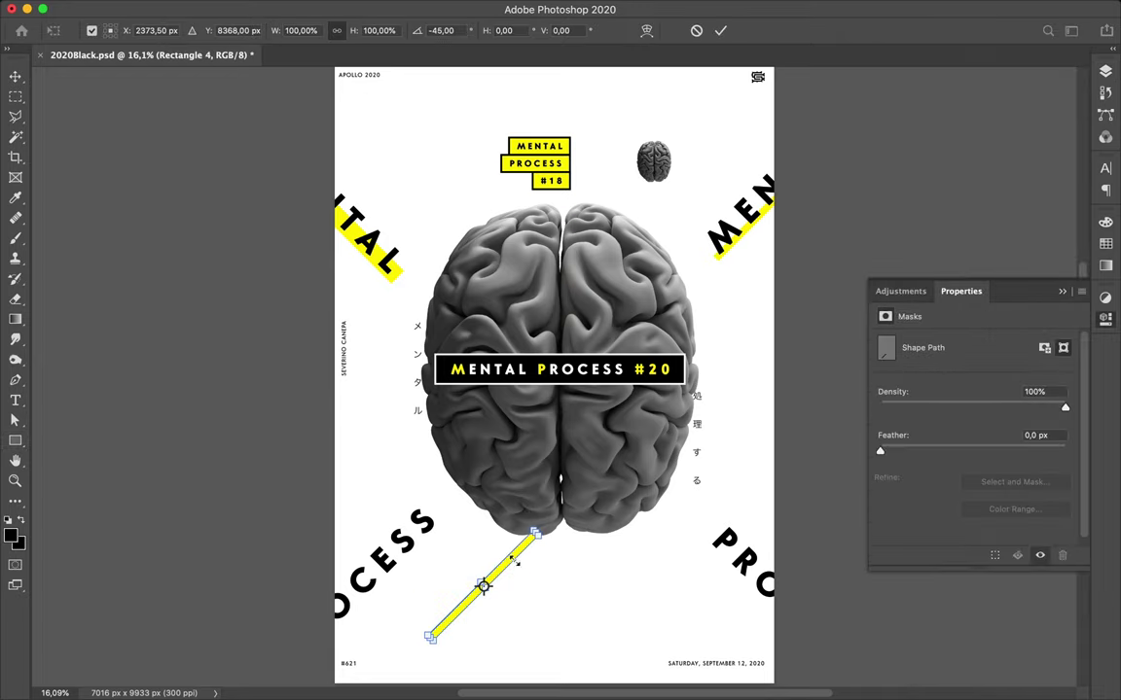
pyautogui.moveTo(516, 564); pyautogui.dragTo(413, 555)
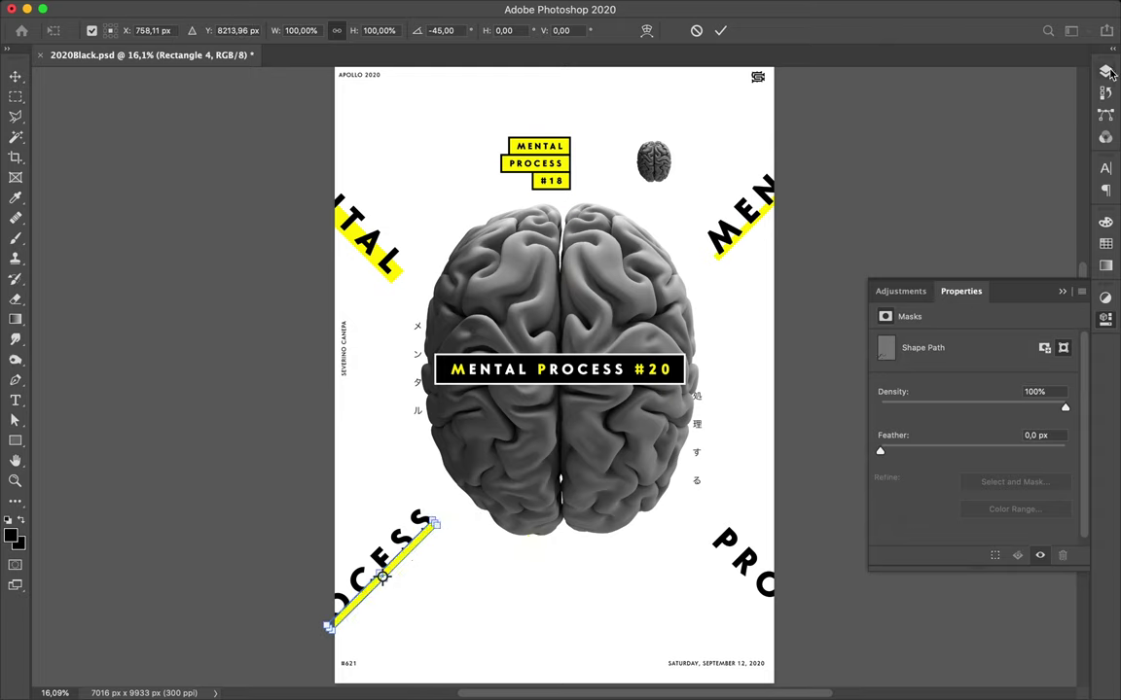
pyautogui.click(1105, 71)
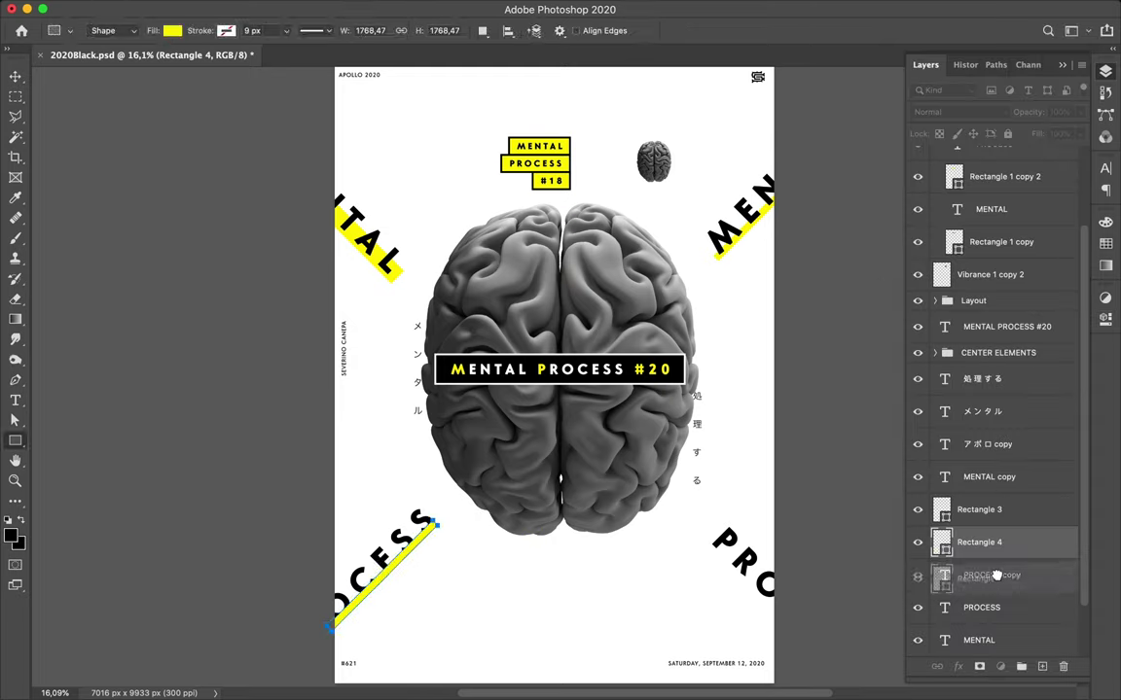
pyautogui.moveTo(997, 542); pyautogui.dragTo(997, 579)
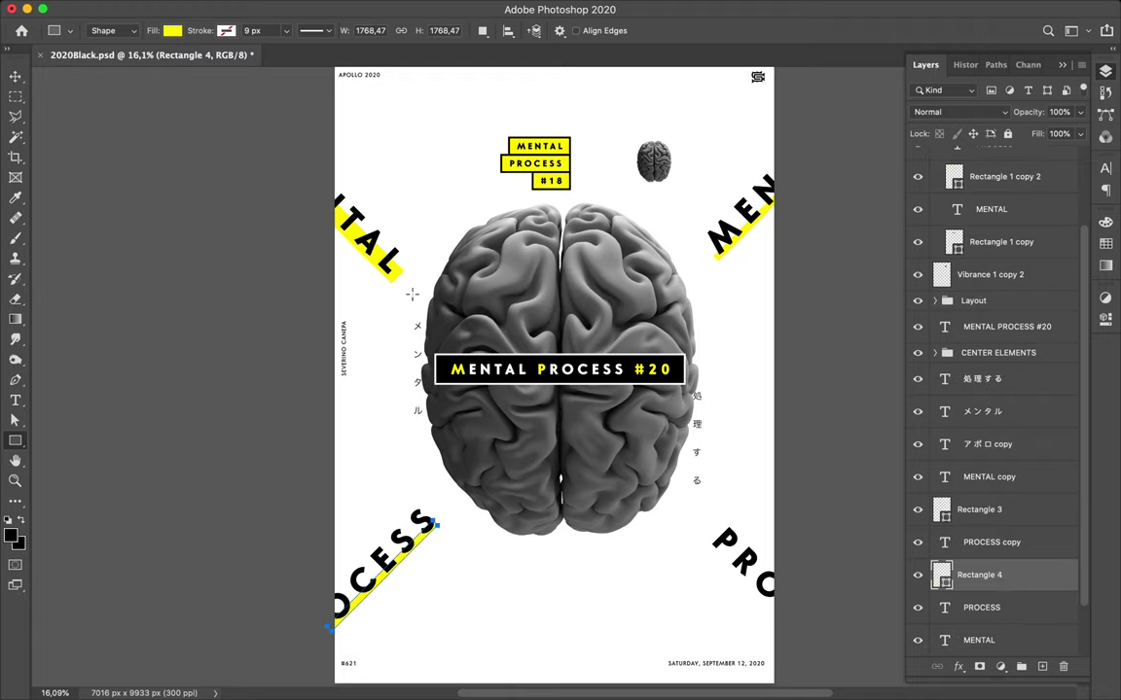
pyautogui.moveTo(651, 575); pyautogui.dragTo(774, 621)
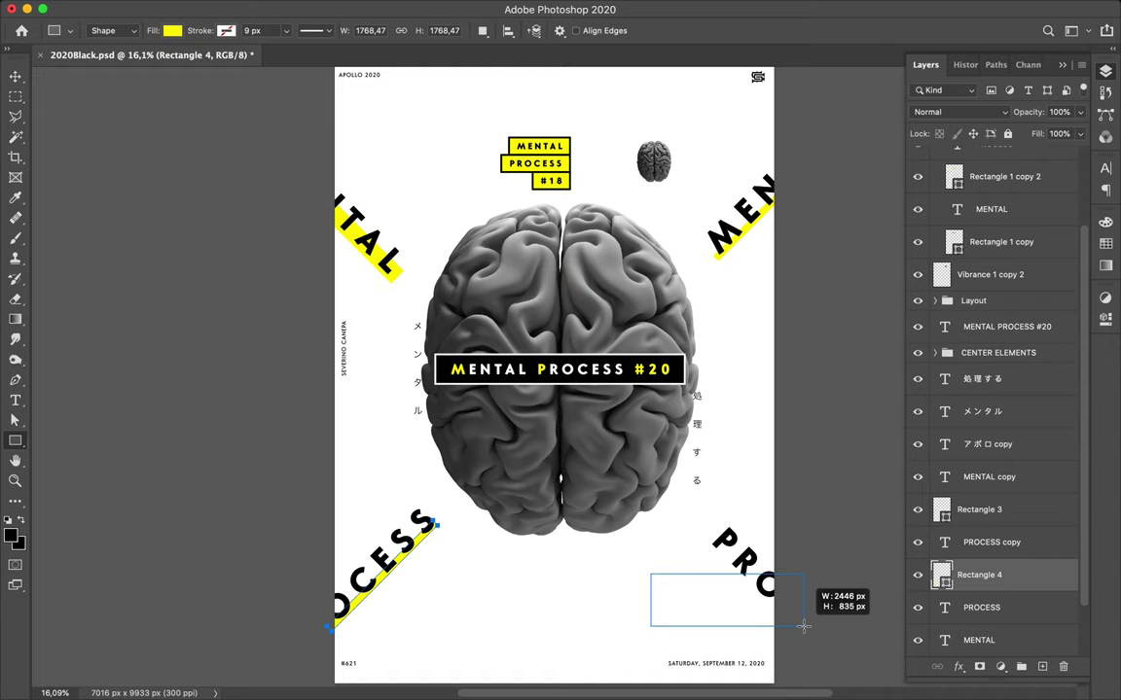
# - Draw the lower-right yellow bar, rotate it diagonally, and nudge it under PRO
pyautogui.moveTo(774, 623); pyautogui.dragTo(804, 626)
pyautogui.hotkey('ctrl', 't')
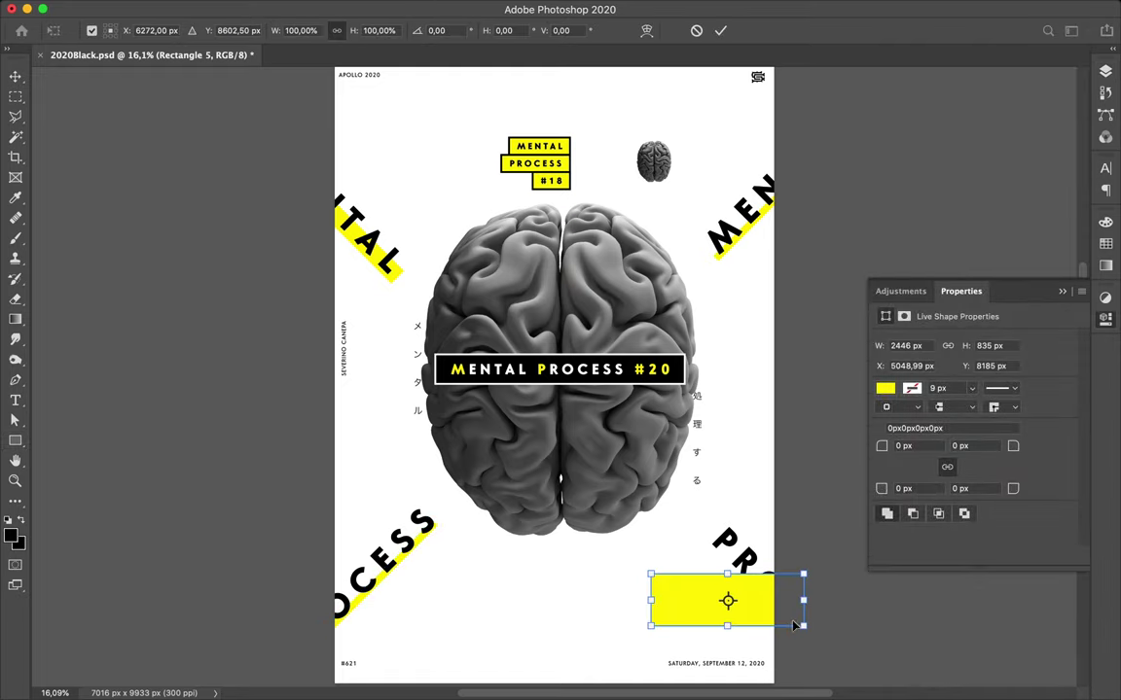
pyautogui.moveTo(640, 555); pyautogui.dragTo(696, 520)
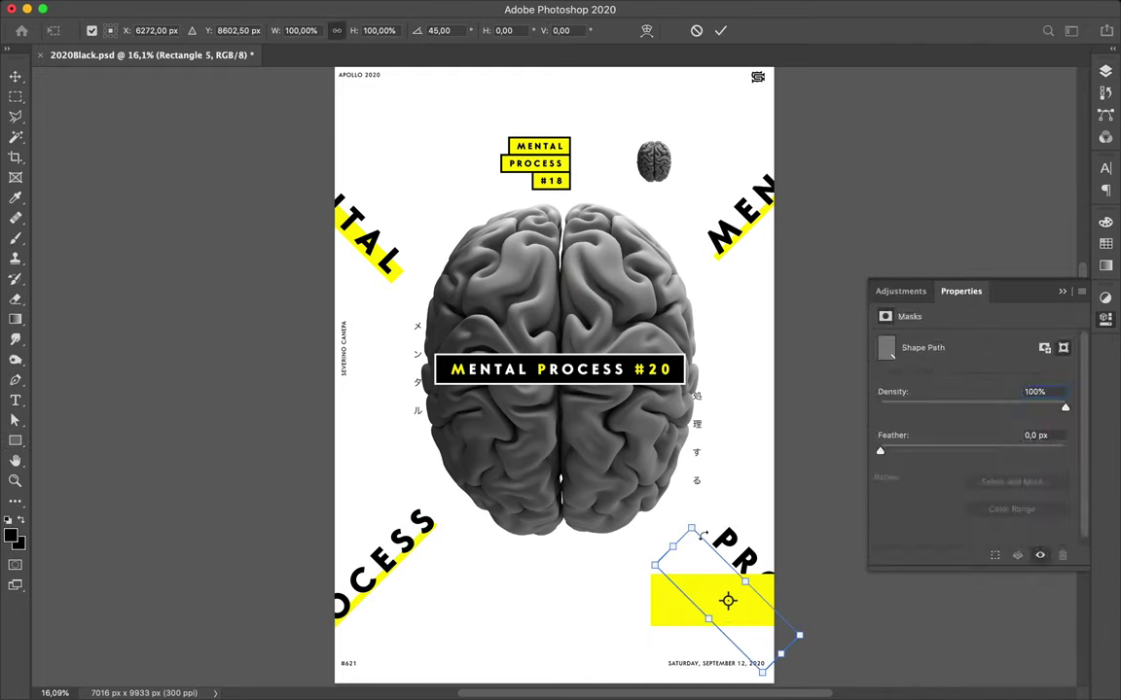
pyautogui.press('Return')
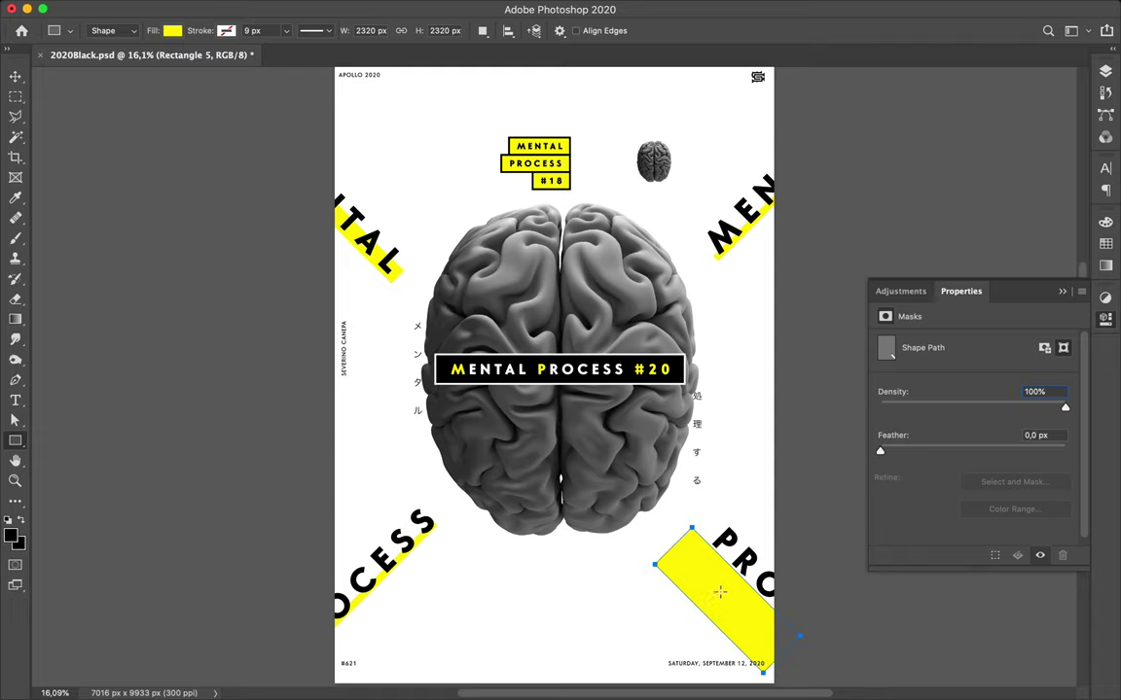
pyautogui.click(719, 592)
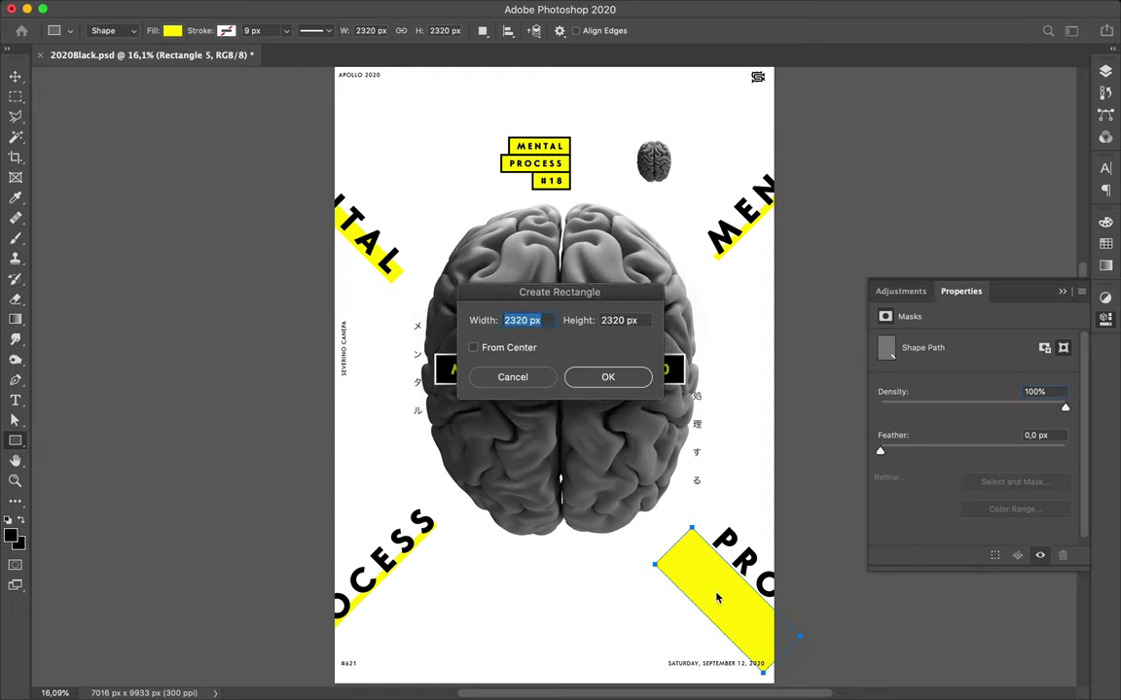
pyautogui.click(515, 380)
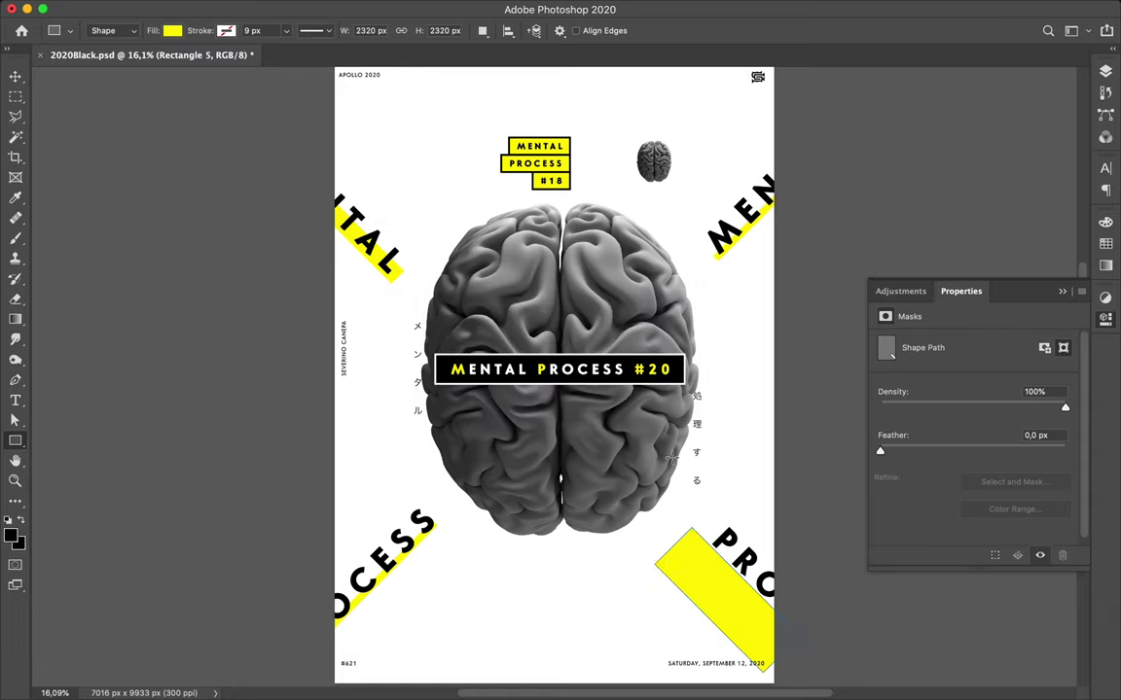
pyautogui.press('v')
pyautogui.moveTo(708, 570); pyautogui.dragTo(719, 571)
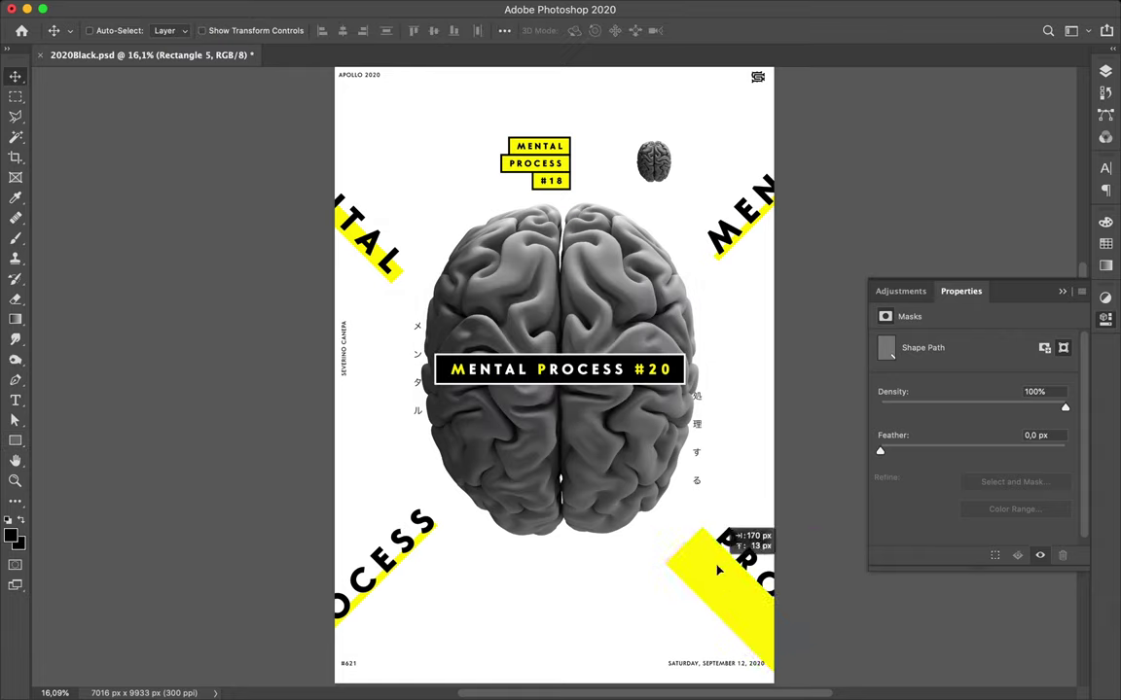
# - Stack Rectangle 5 behind the PROCESS text layer and shift the band right
pyautogui.press('F7')
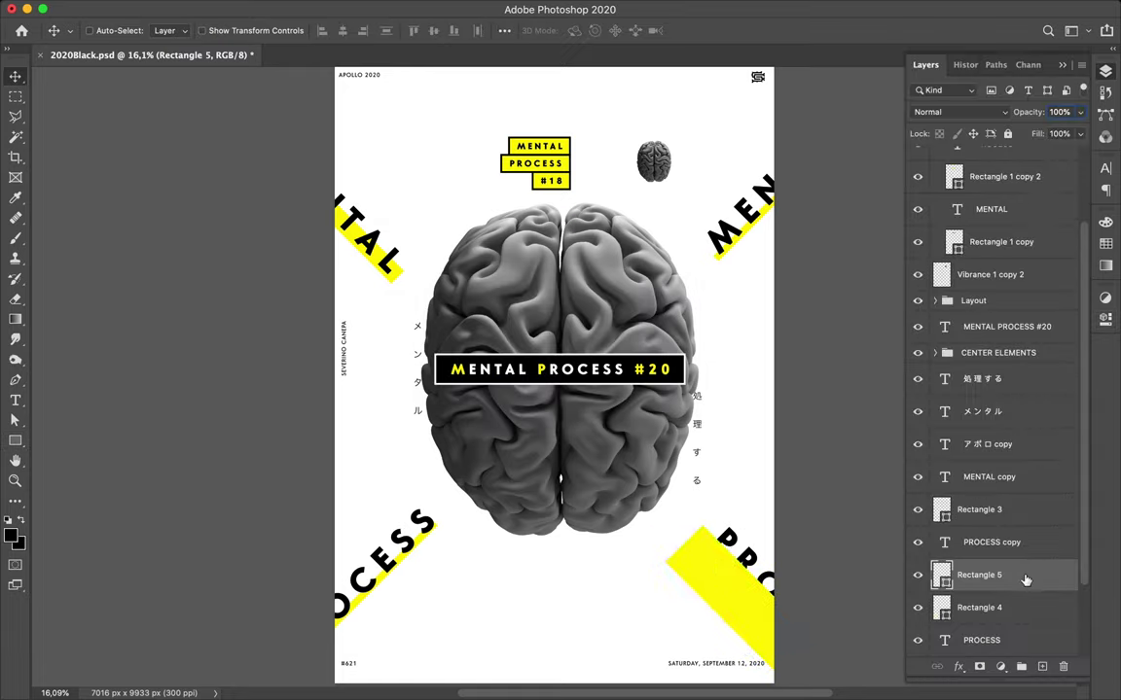
pyautogui.scroll(-3, 1006, 582)
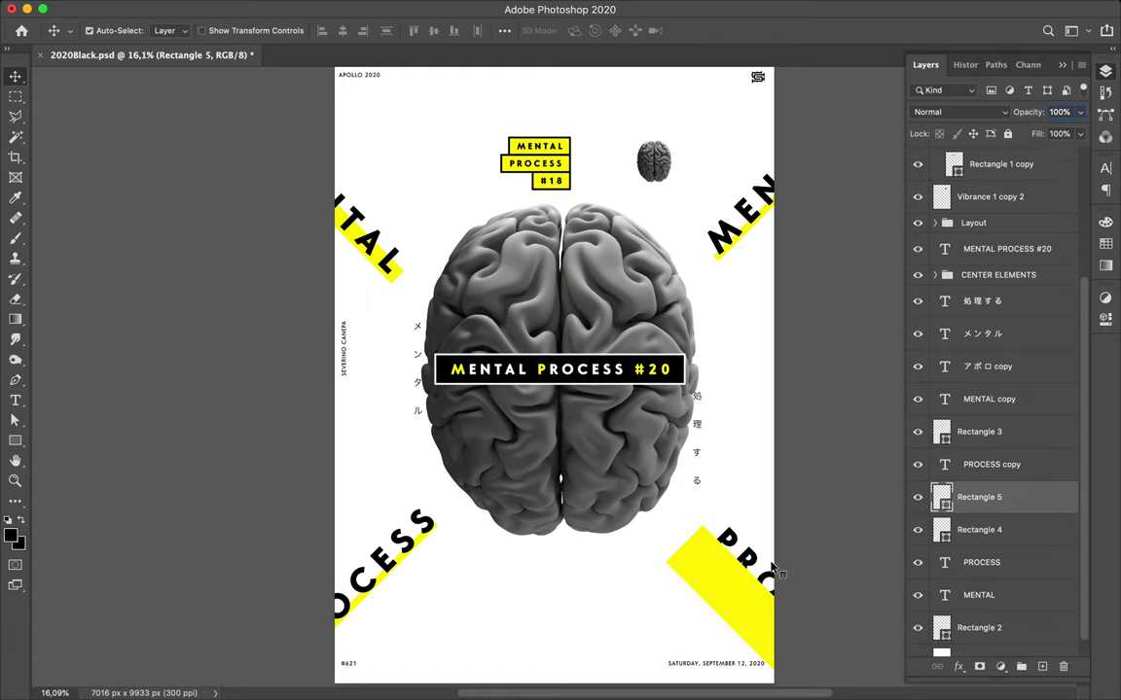
pyautogui.click(983, 565)
pyautogui.moveTo(978, 497); pyautogui.dragTo(981, 582)
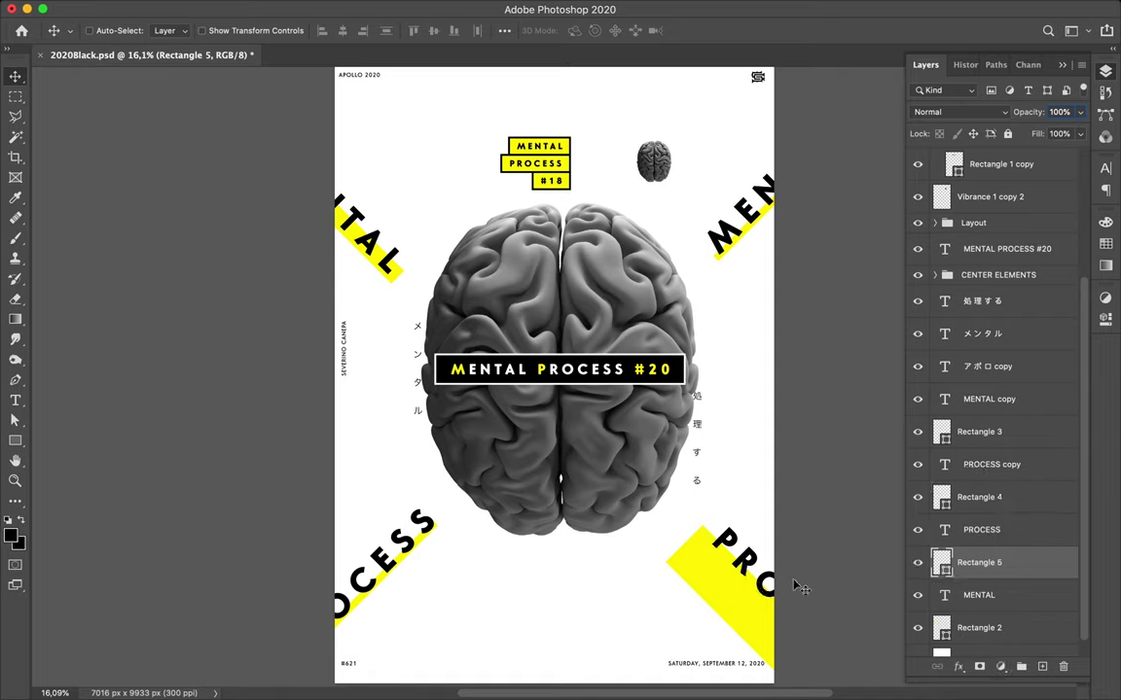
pyautogui.moveTo(725, 584); pyautogui.dragTo(738, 590)
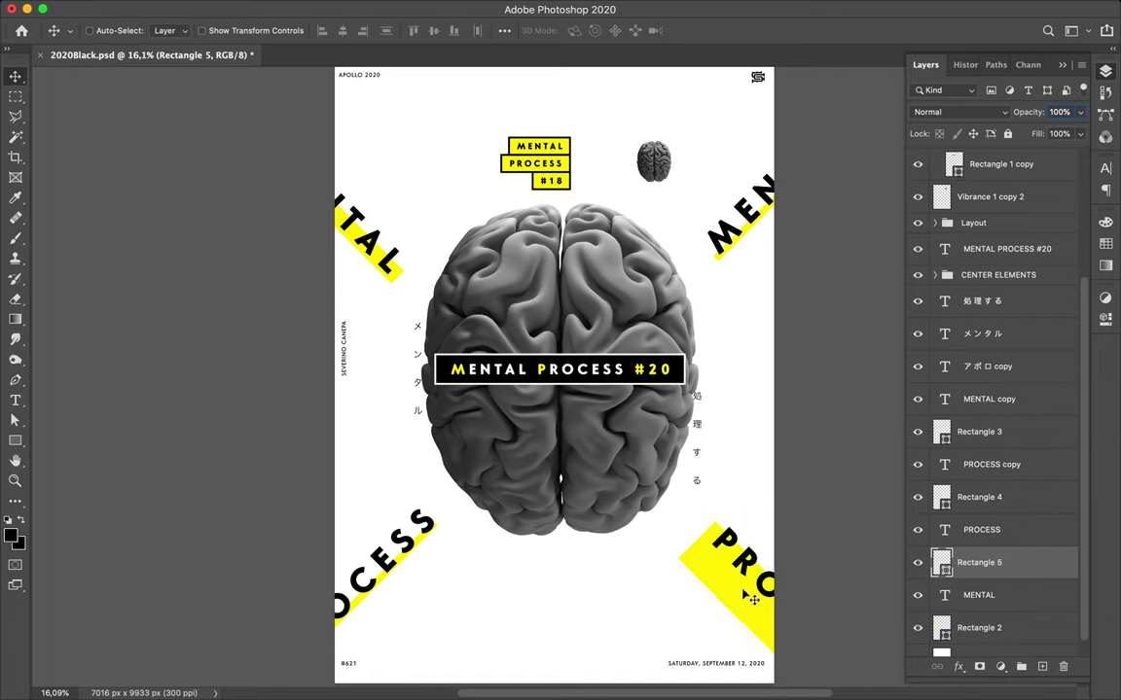
pyautogui.hotkey('alt', ']')
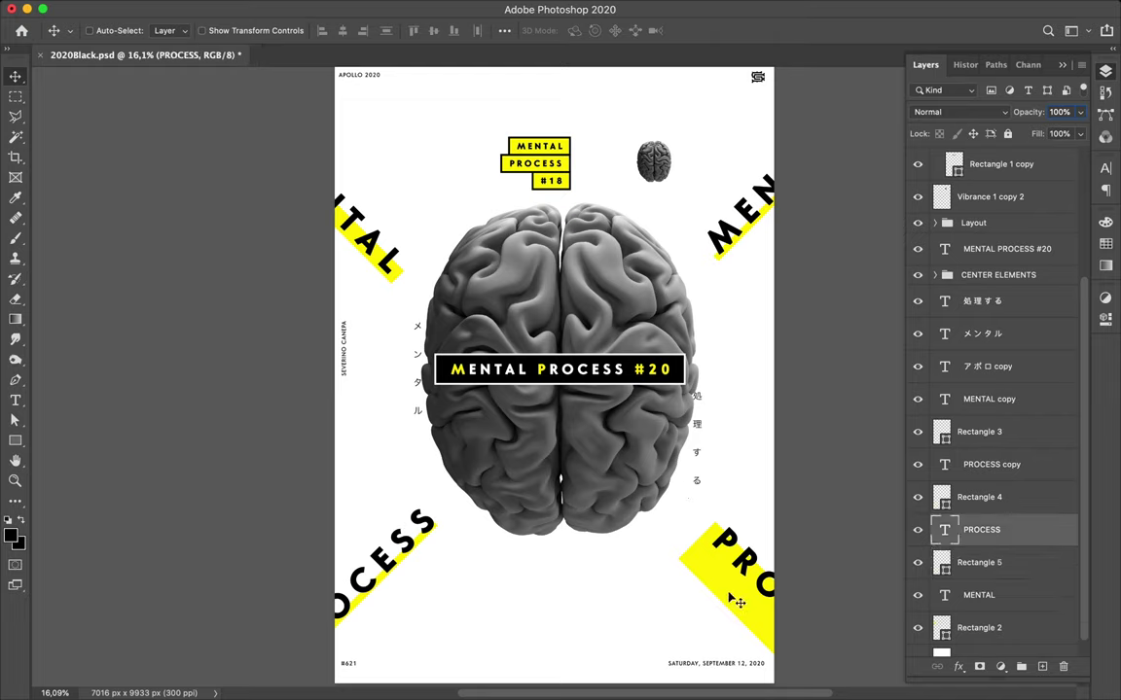
pyautogui.hotkey('ctrl', 't')
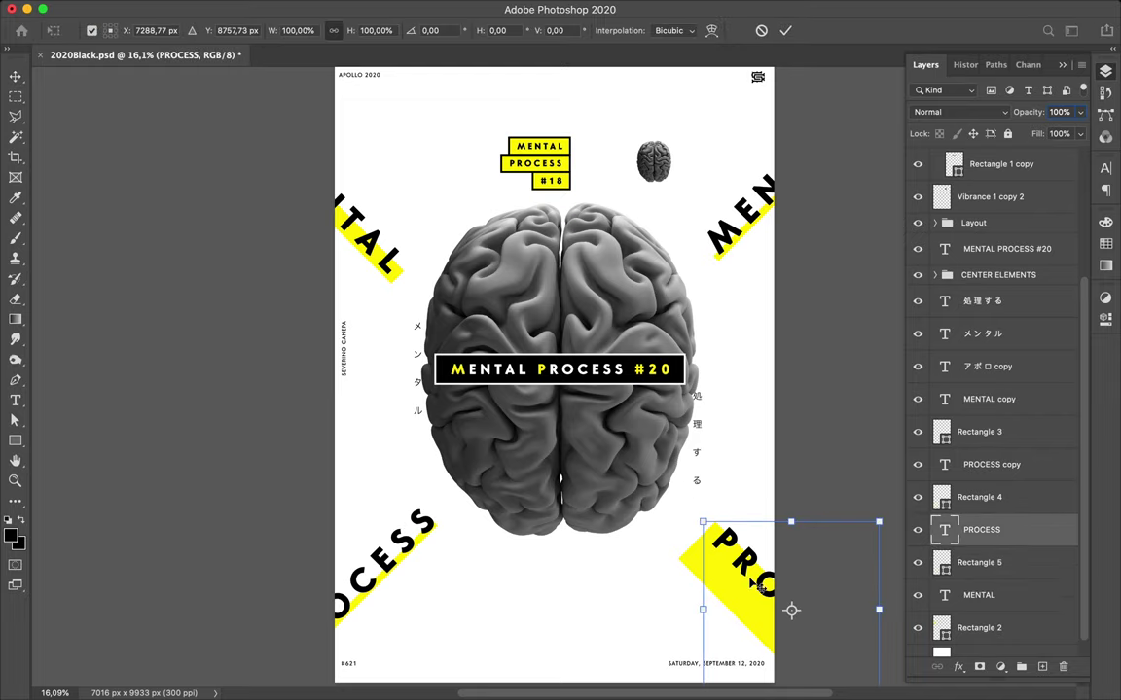
pyautogui.press('Return')
# - Drag the band's corner anchor with Path Selection to fit it under the lettering
pyautogui.press('a')
pyautogui.click(697, 576)
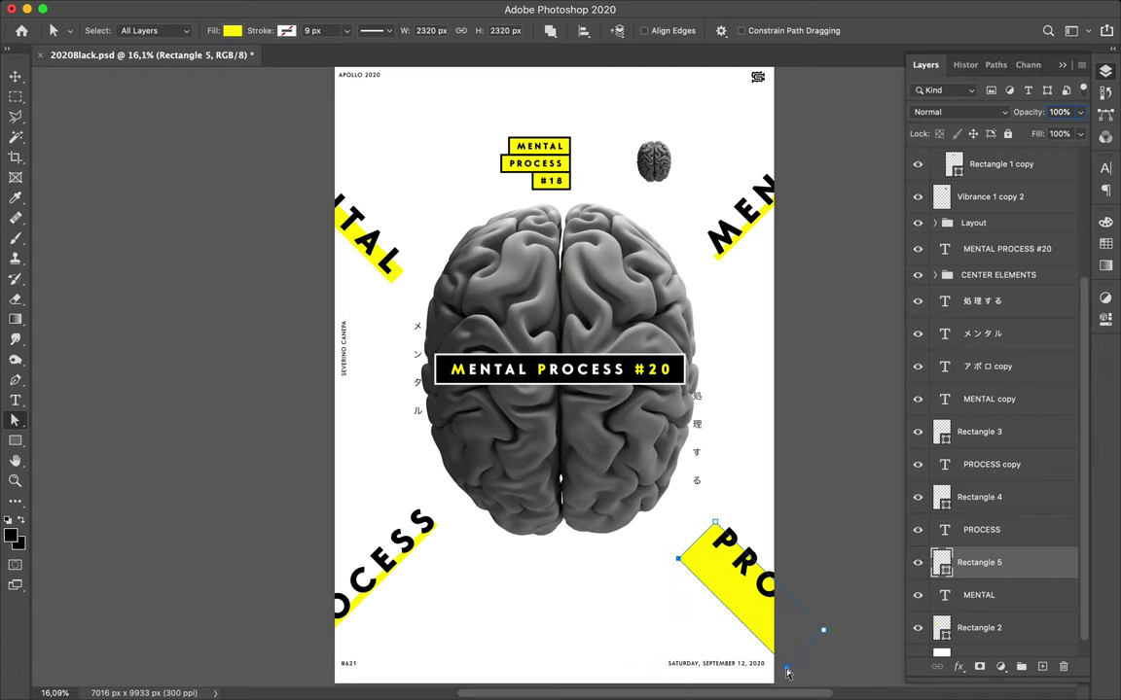
pyautogui.hotkey('ctrl', '+')
pyautogui.moveTo(723, 628); pyautogui.dragTo(741, 610)
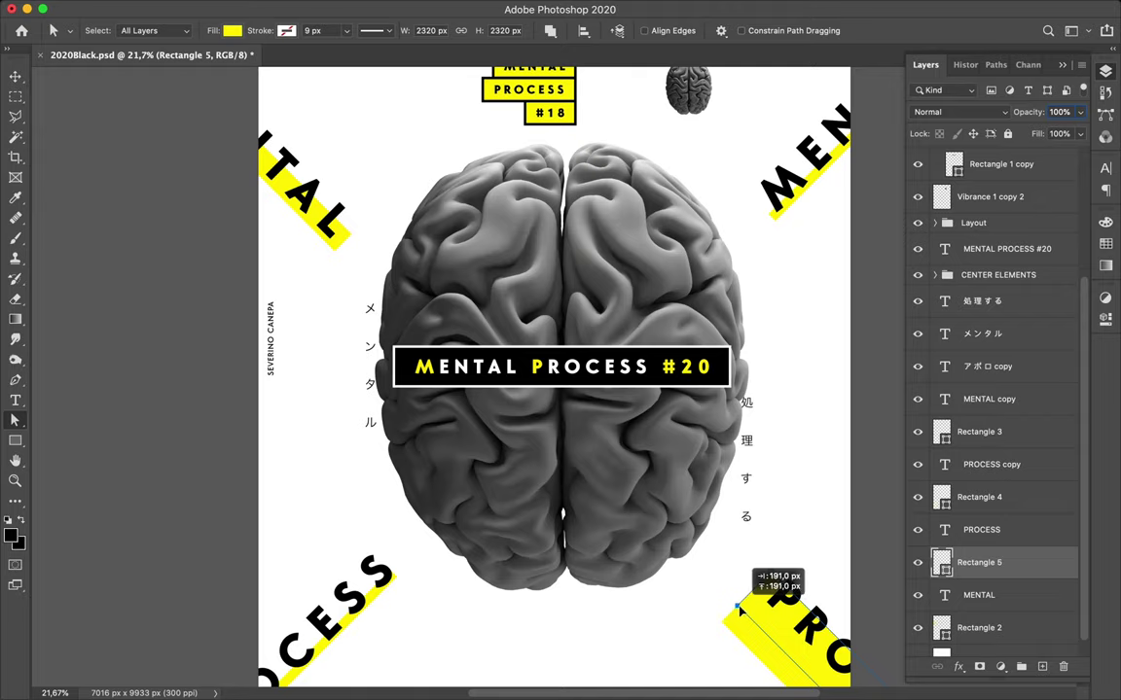
pyautogui.moveTo(739, 610); pyautogui.dragTo(741, 611)
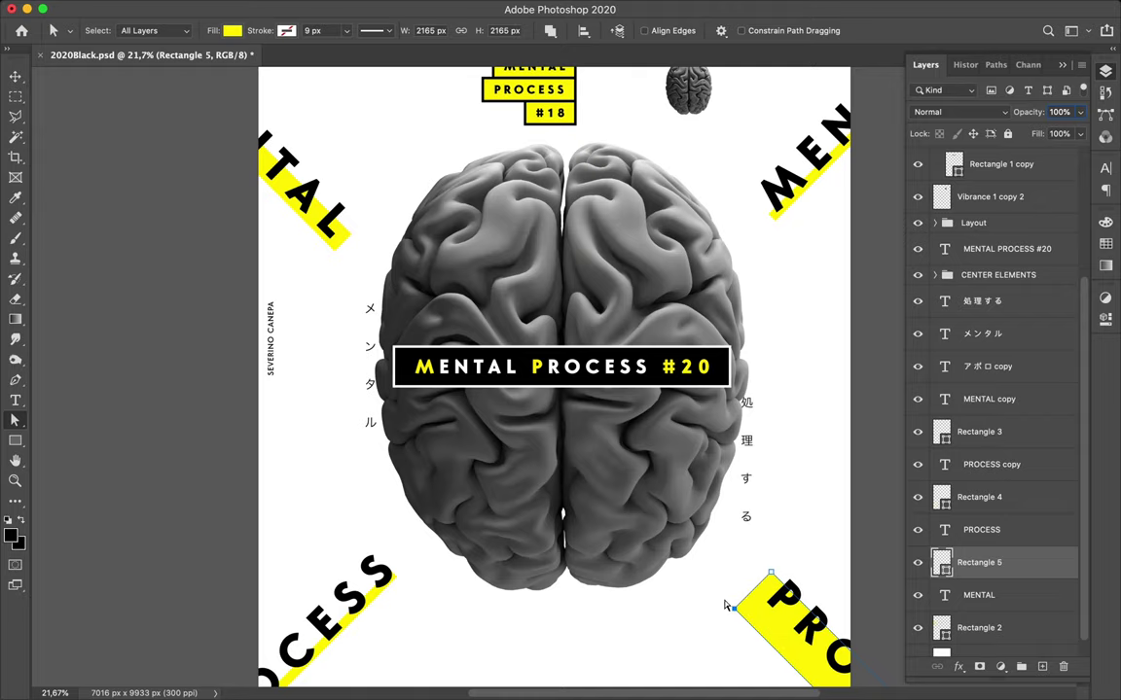
# - Preview the poster full screen, then try moving the band and undo it
pyautogui.press('f')
pyautogui.press('v')
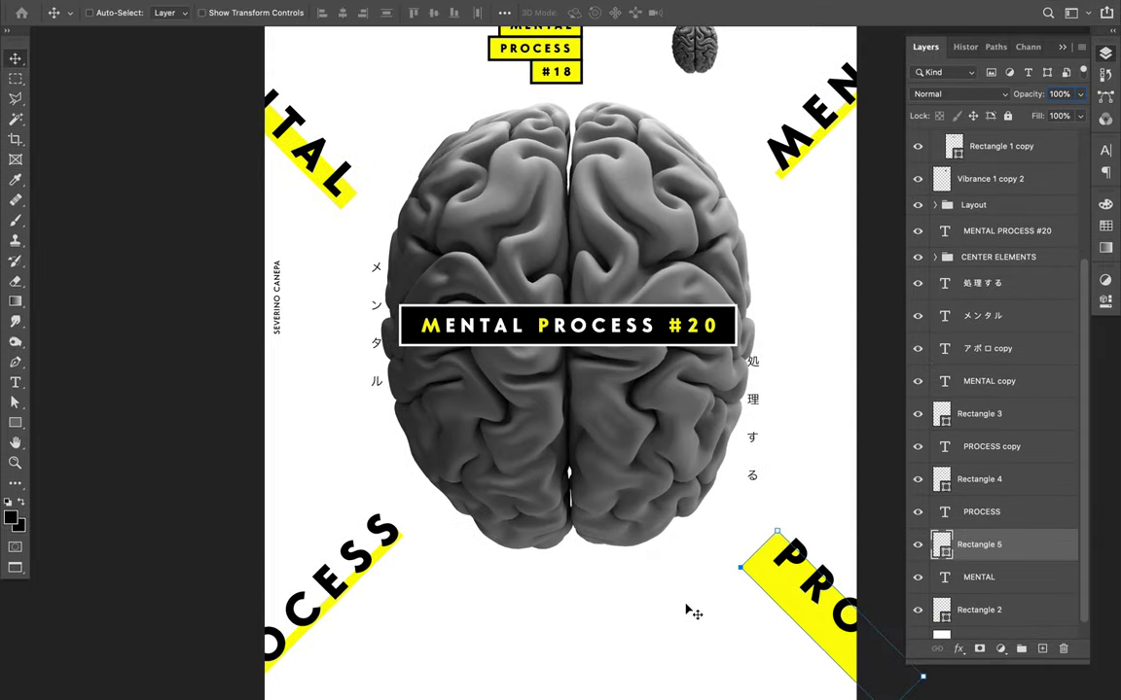
pyautogui.press('Tab')
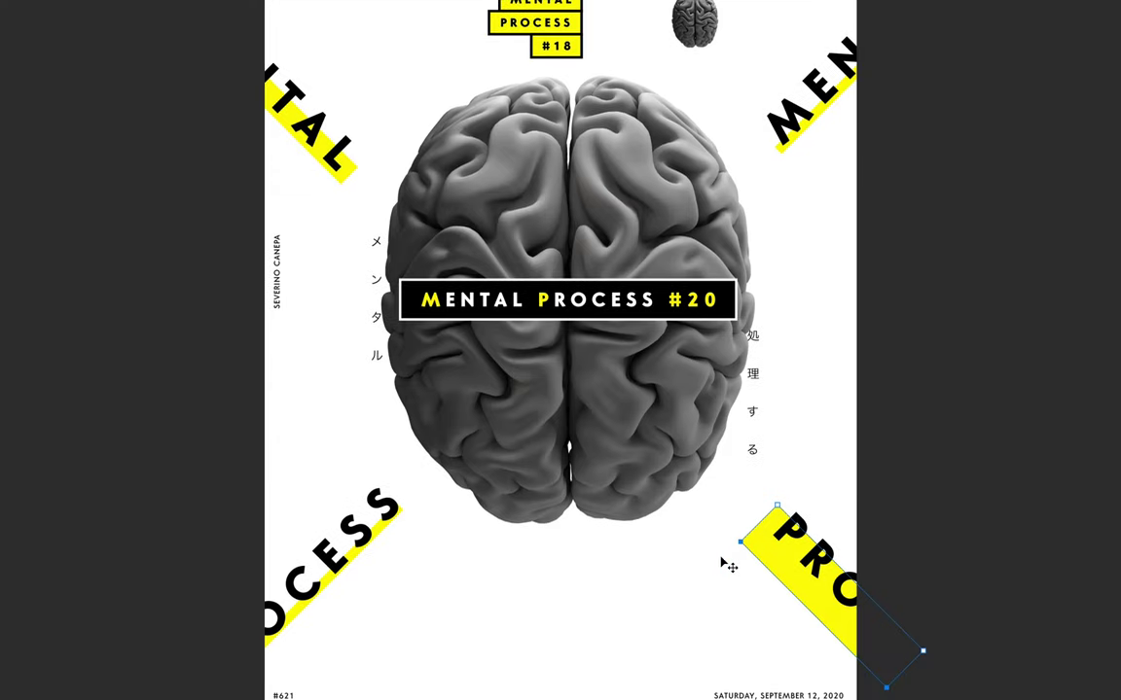
pyautogui.press('Tab')
pyautogui.press('f')
pyautogui.scroll(-1, 721, 502)
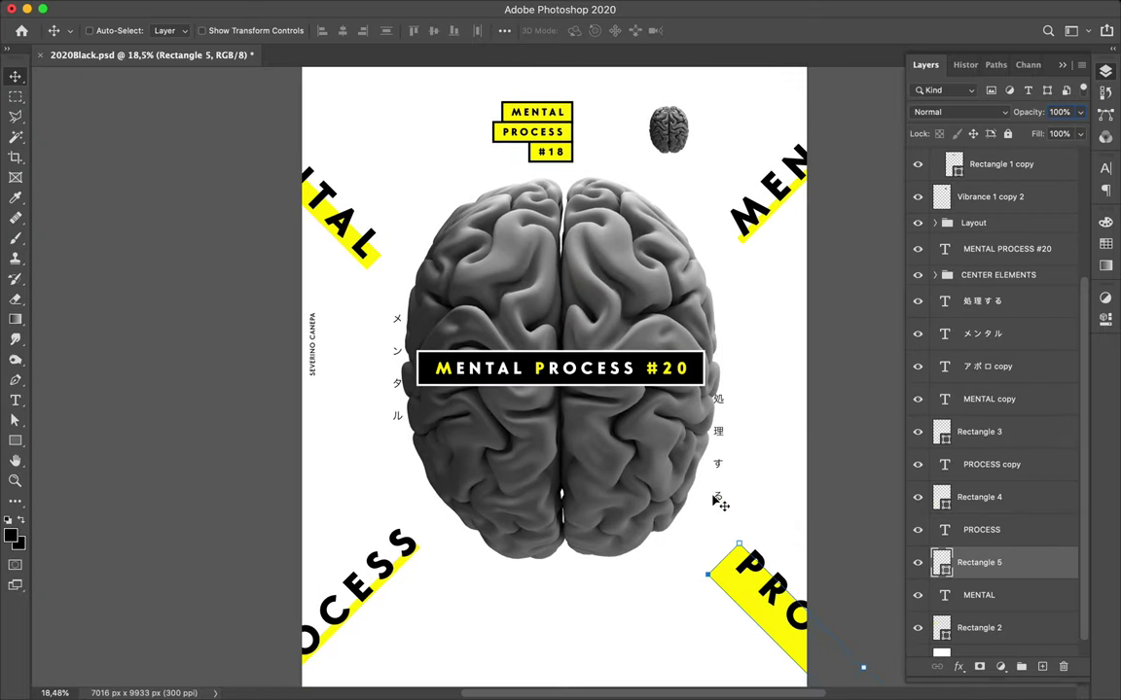
pyautogui.scroll(-1, 721, 502)
pyautogui.moveTo(433, 362); pyautogui.dragTo(399, 423)
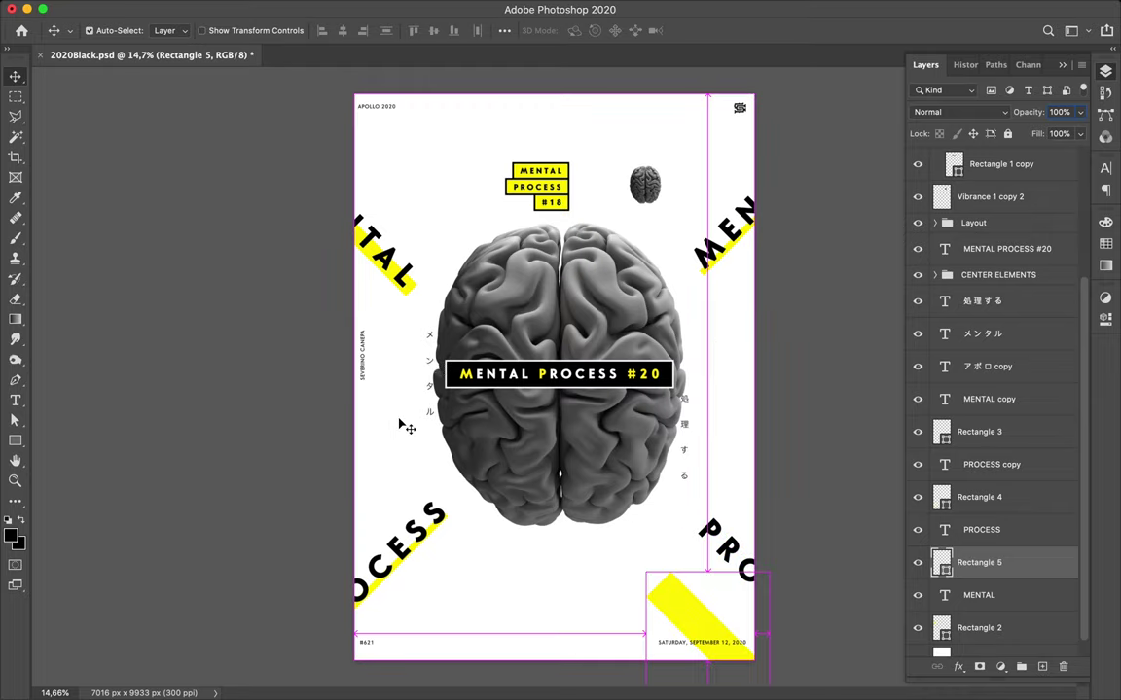
pyautogui.hotkey('ctrl', 'z')
pyautogui.click(432, 416)
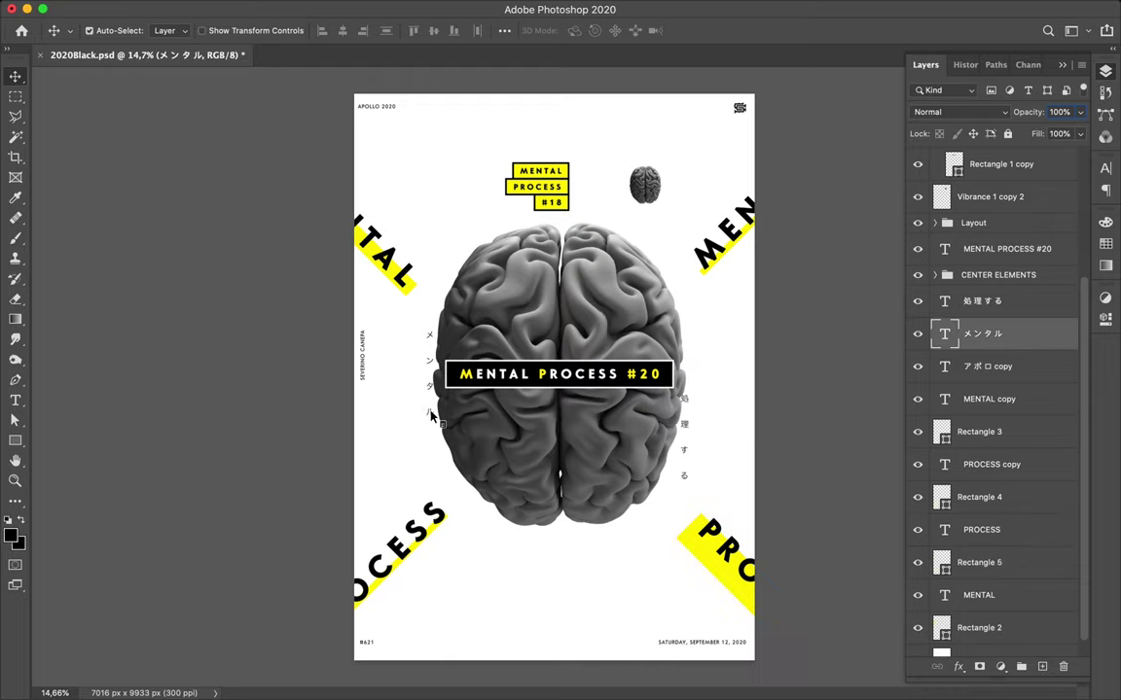
# - Drag the vertical メンタル text below the brain and select the MENTAL PROCESS #20 title
pyautogui.moveTo(432, 416); pyautogui.dragTo(561, 632)
pyautogui.keyDown('shift'); pyautogui.click(572, 463); pyautogui.keyUp('shift')
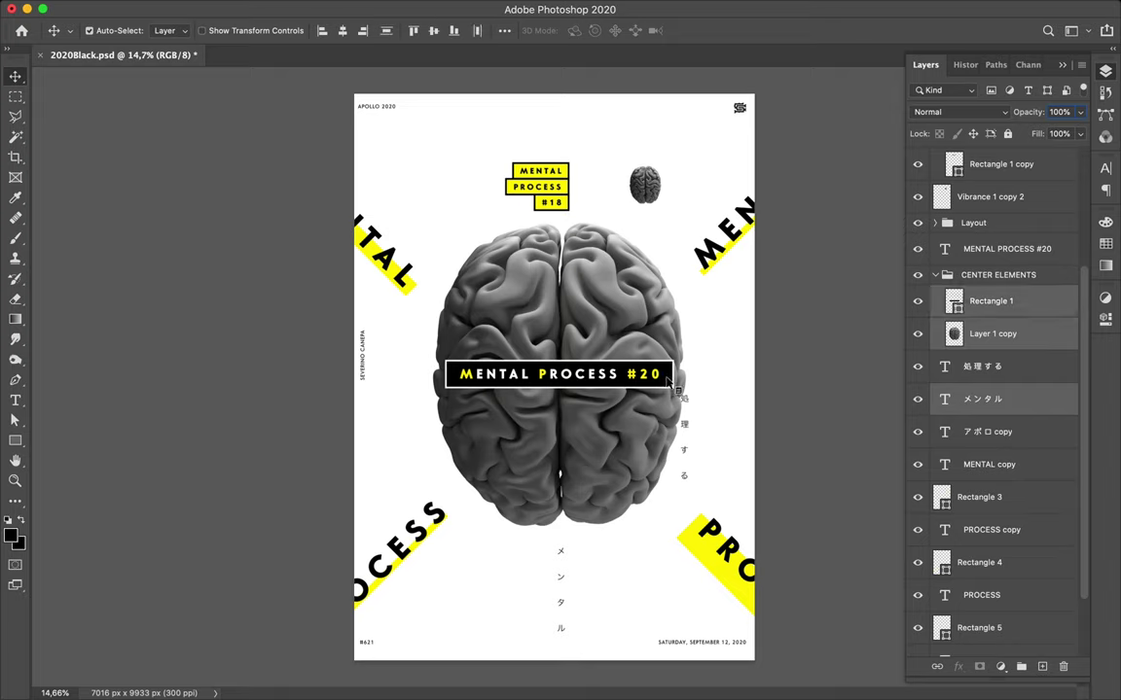
pyautogui.keyDown('shift'); pyautogui.click(655, 383); pyautogui.keyUp('shift')
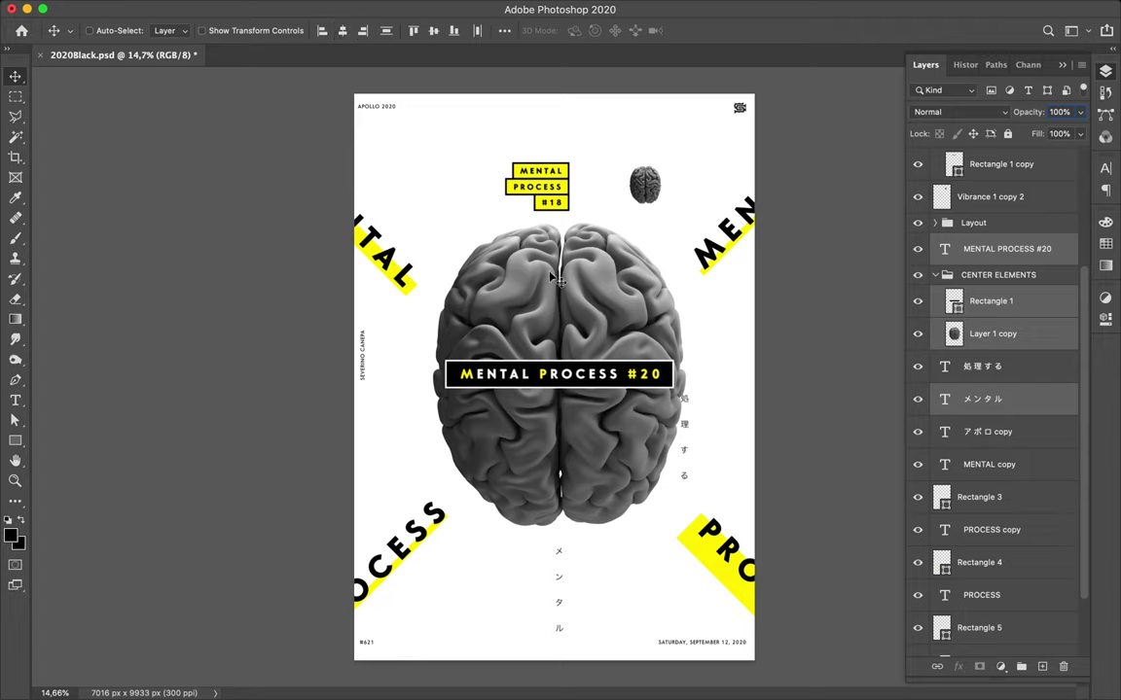
pyautogui.press('ctrl')
pyautogui.click(491, 379)
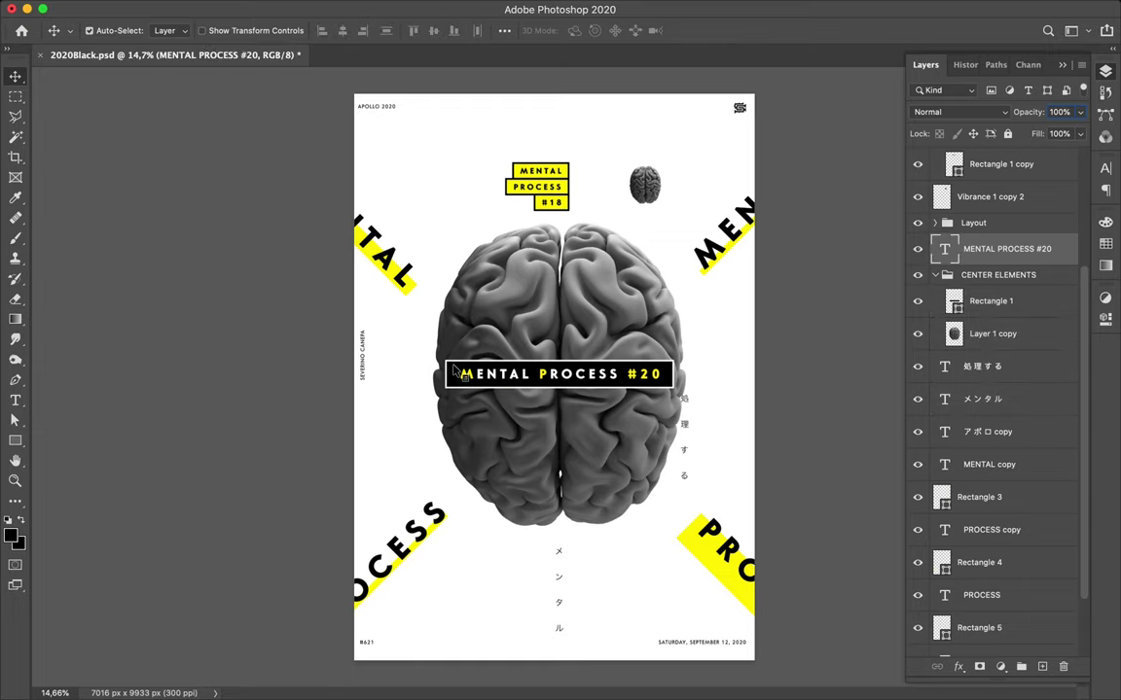
# - Move the MENTAL PROCESS #20 title and its bar into CENTER ELEMENTS and rotate 45°
pyautogui.keyDown('shift'); pyautogui.click(386, 206); pyautogui.keyUp('shift')
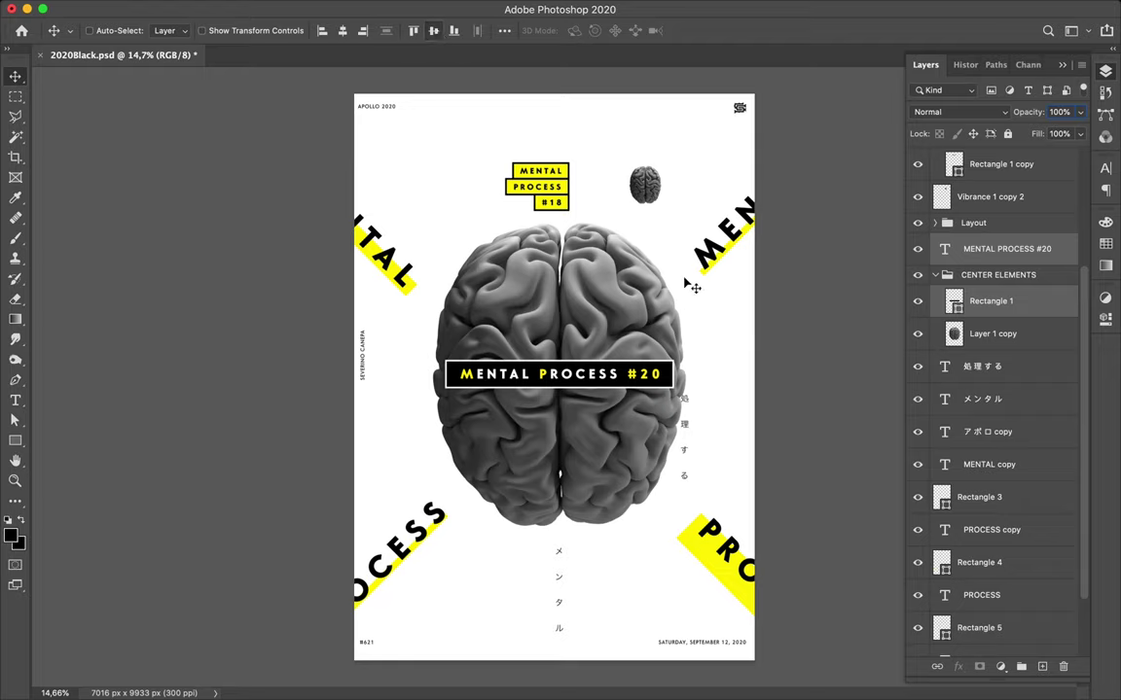
pyautogui.press('ctrl')
pyautogui.click(631, 370)
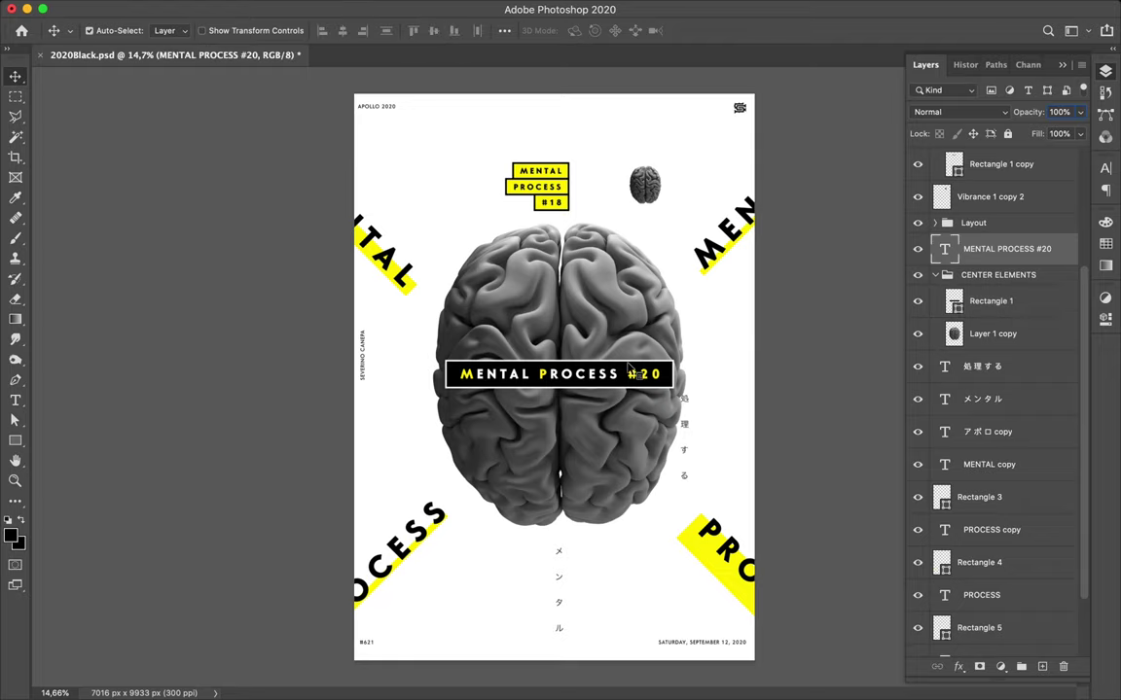
pyautogui.hotkey('ctrl', 'z')
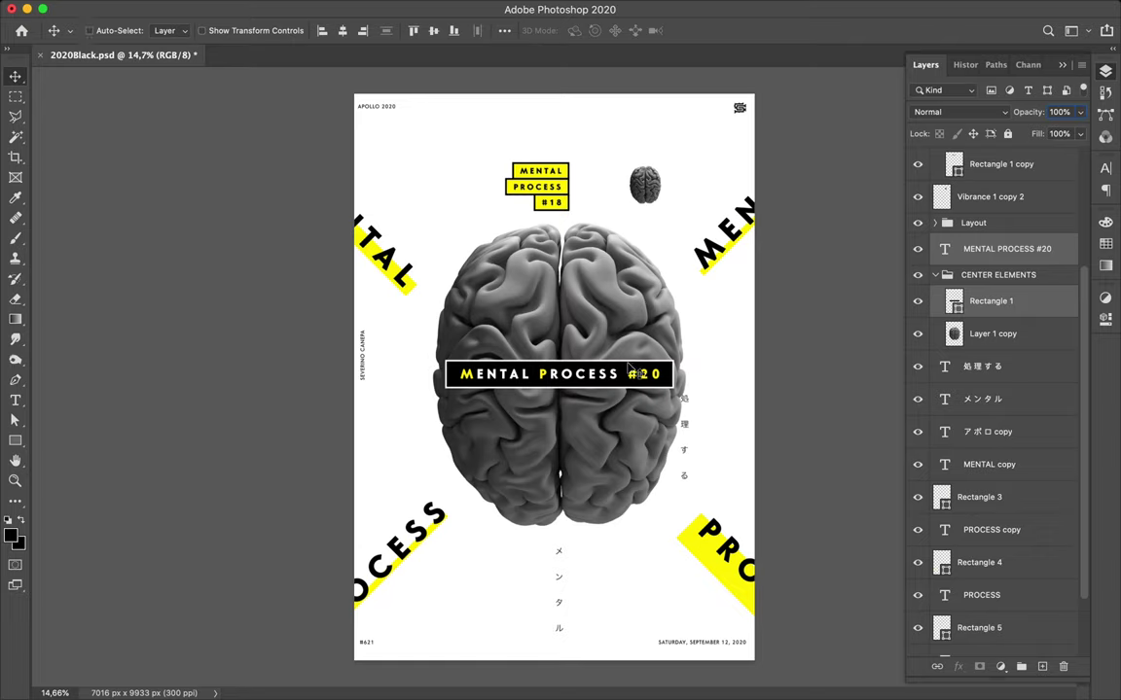
pyautogui.moveTo(975, 276); pyautogui.dragTo(979, 294)
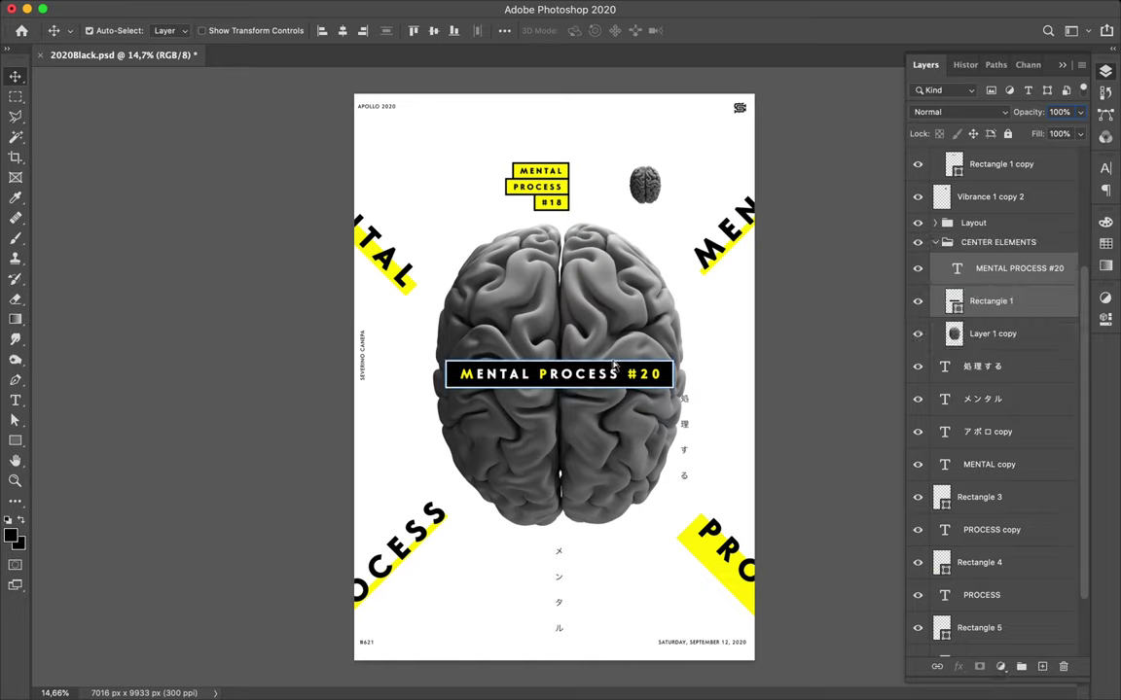
pyautogui.hotkey('ctrl', 't')
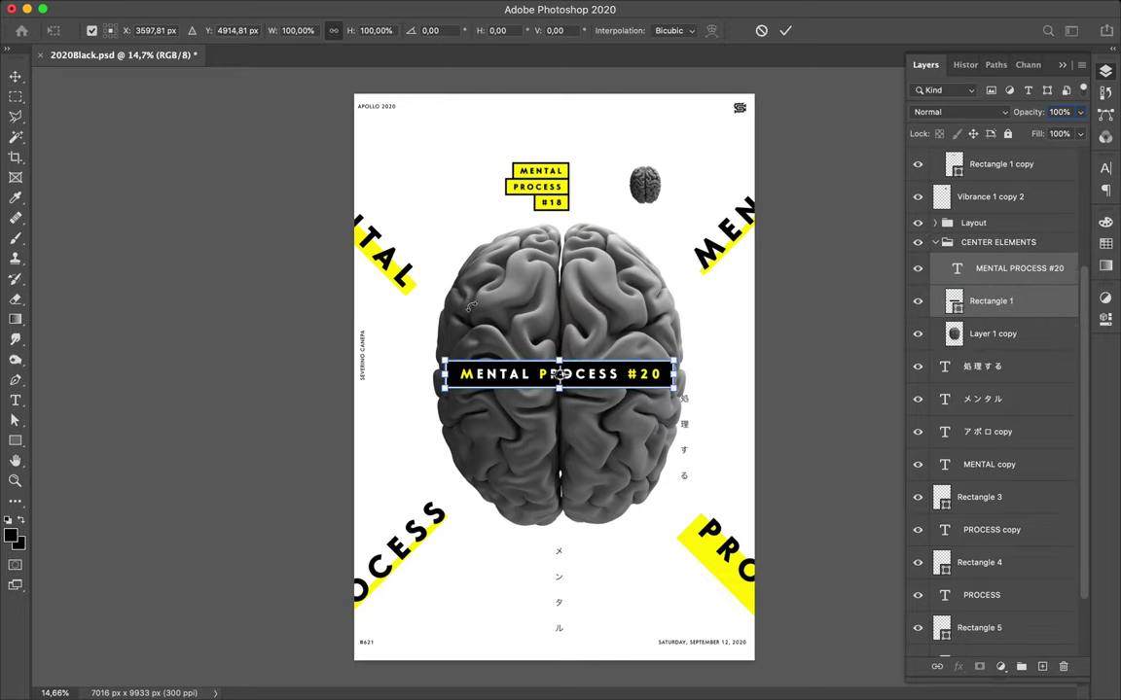
pyautogui.moveTo(435, 336); pyautogui.dragTo(508, 286)
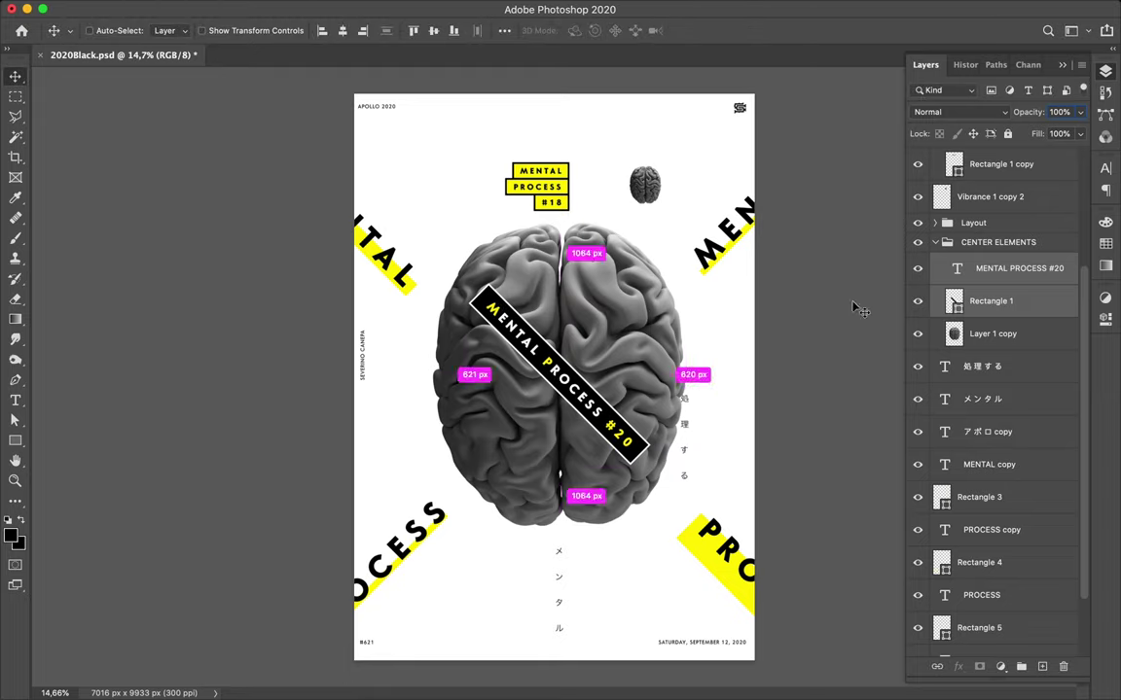
# - Duplicate the title bar and rotate the copy to cross the original as an X
pyautogui.moveTo(1003, 285); pyautogui.dragTo(997, 260)
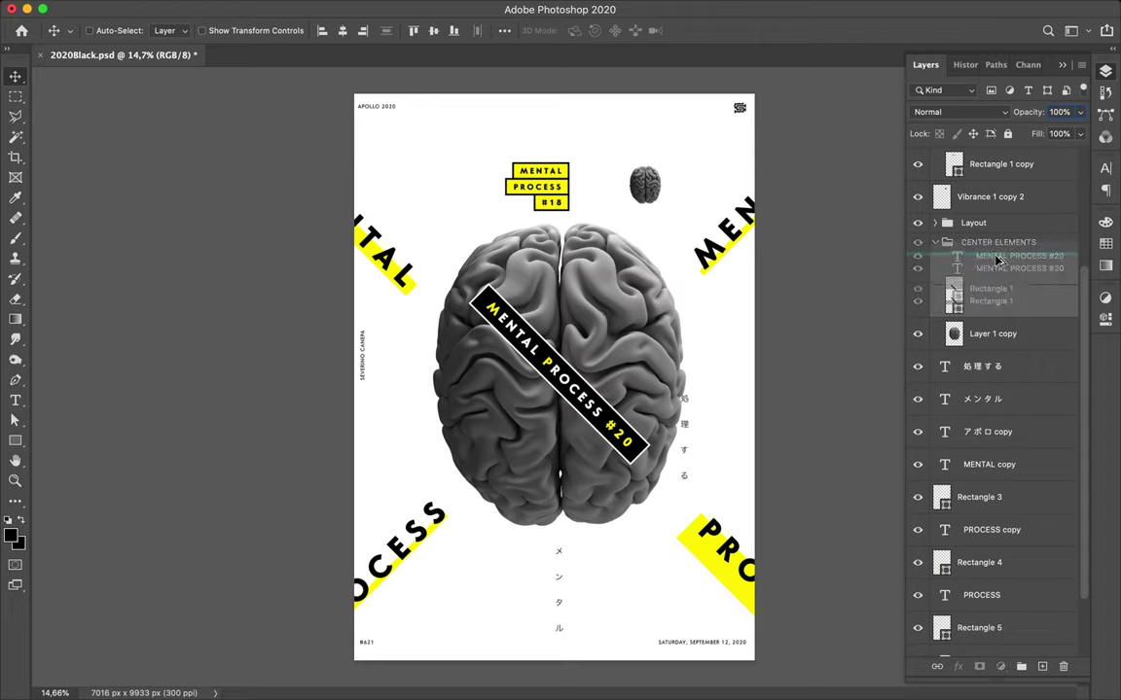
pyautogui.moveTo(881, 296); pyautogui.dragTo(882, 296)
pyautogui.hotkey('ctrl', 't')
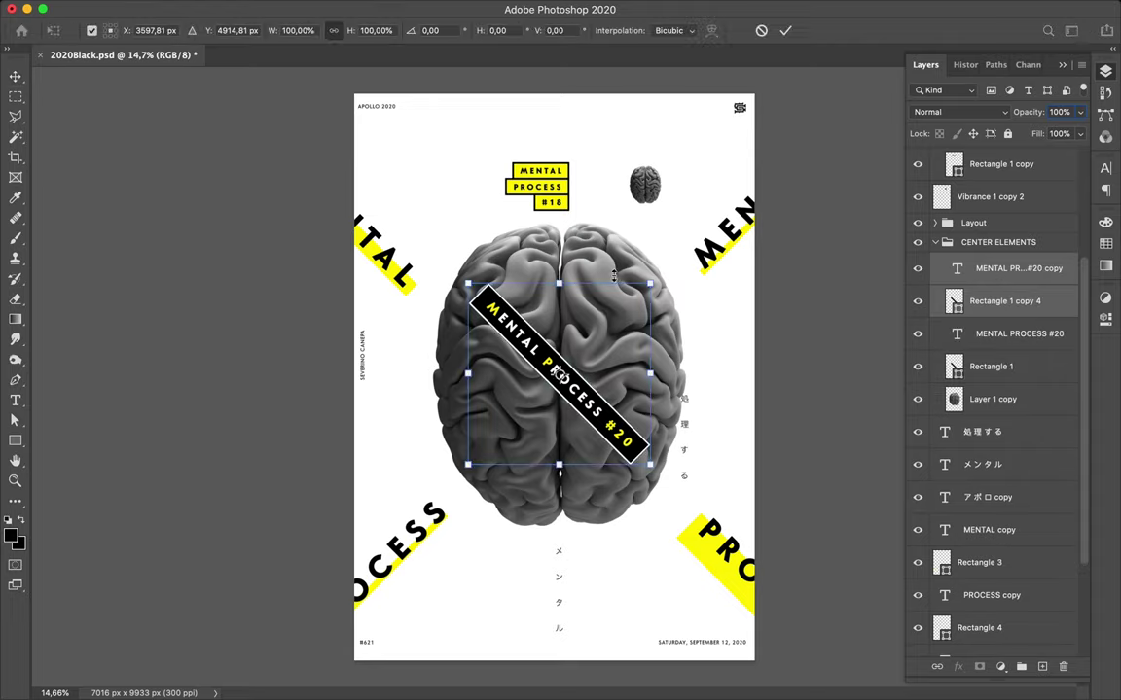
pyautogui.moveTo(437, 424); pyautogui.dragTo(462, 488)
pyautogui.press('shift')
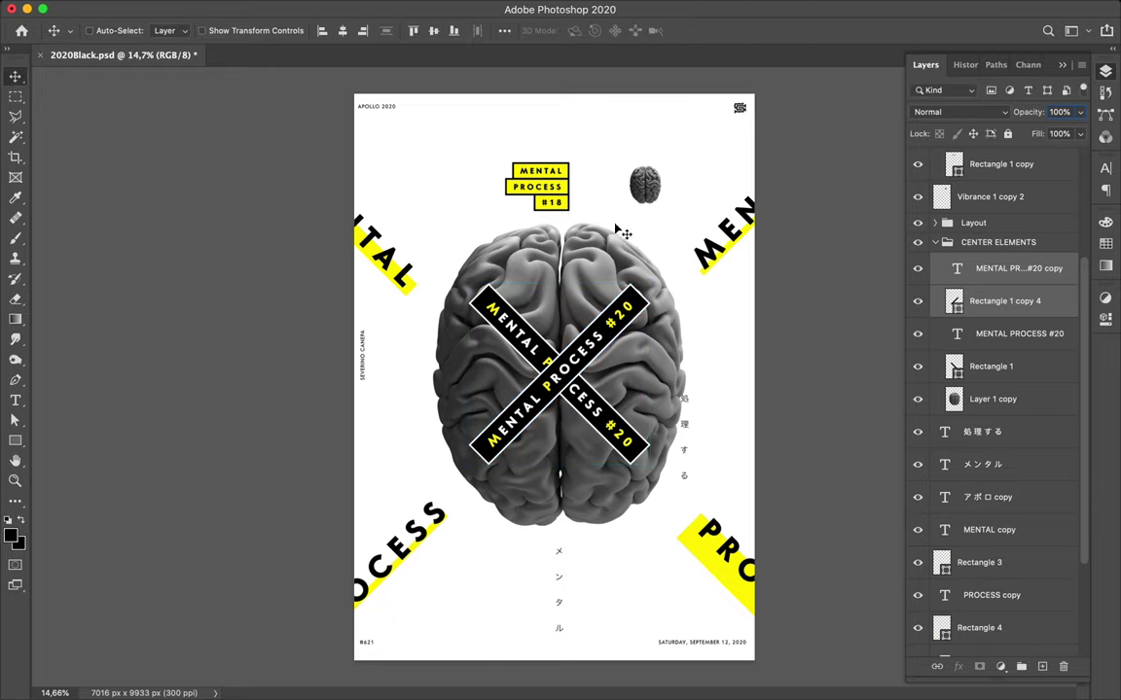
pyautogui.click(567, 172)
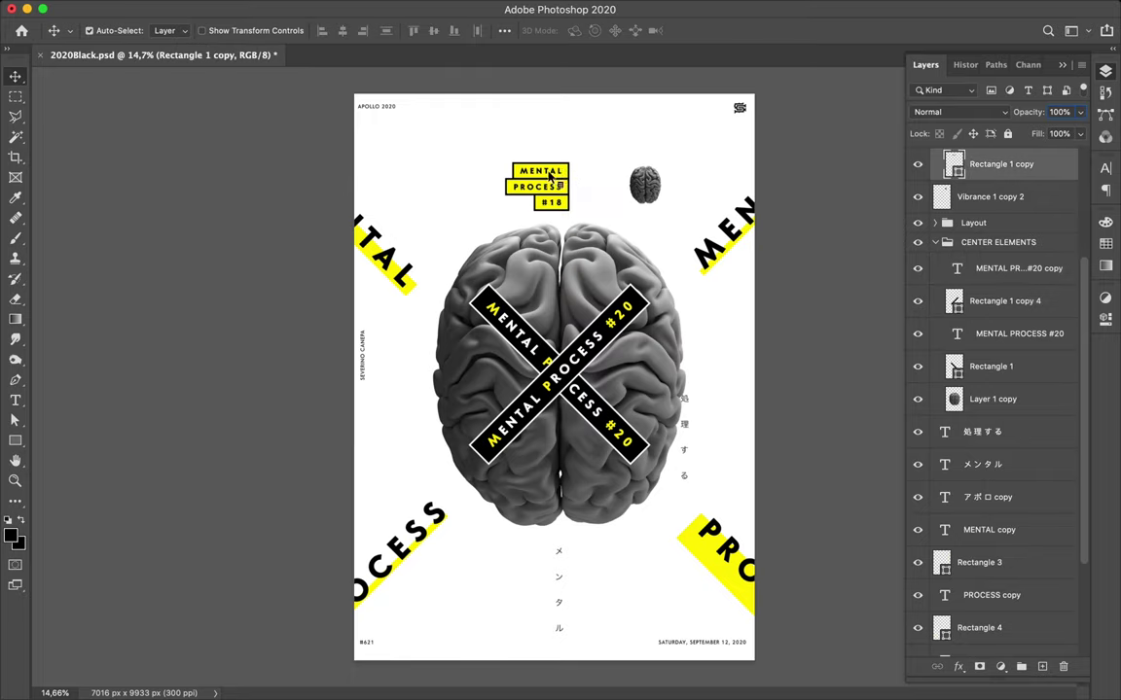
# - Place a copy of the MENTAL PROCESS #18 tag group at the poster's upper right
pyautogui.keyDown('shift'); pyautogui.click(550, 173); pyautogui.keyUp('shift')
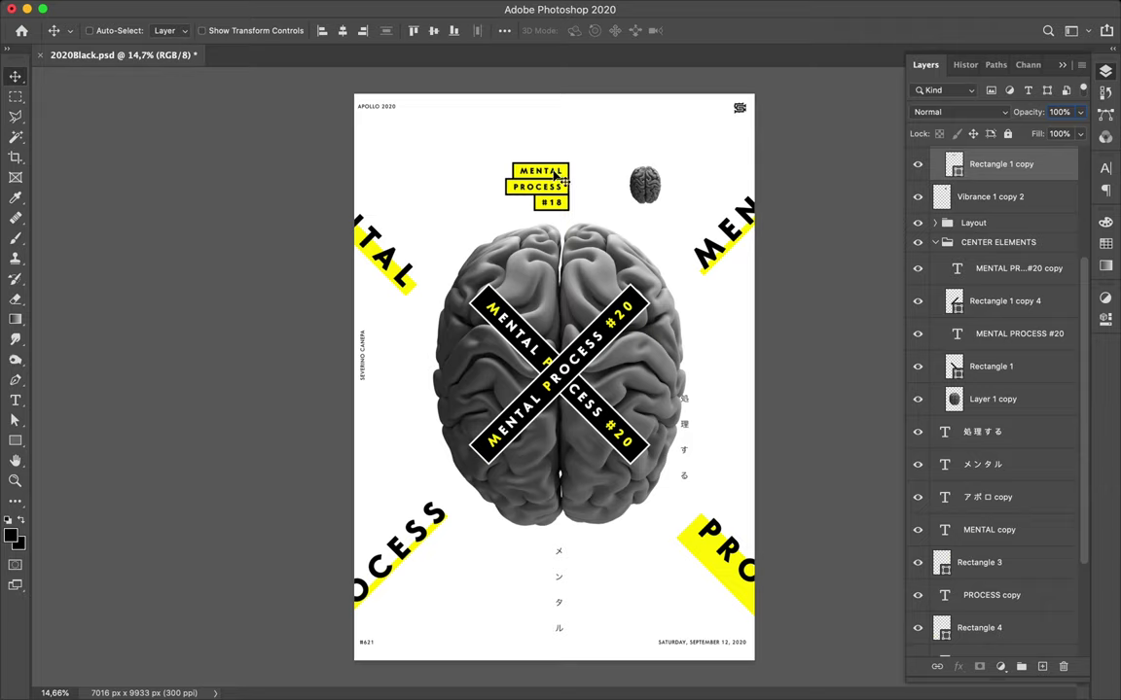
pyautogui.scroll(5, 955, 238)
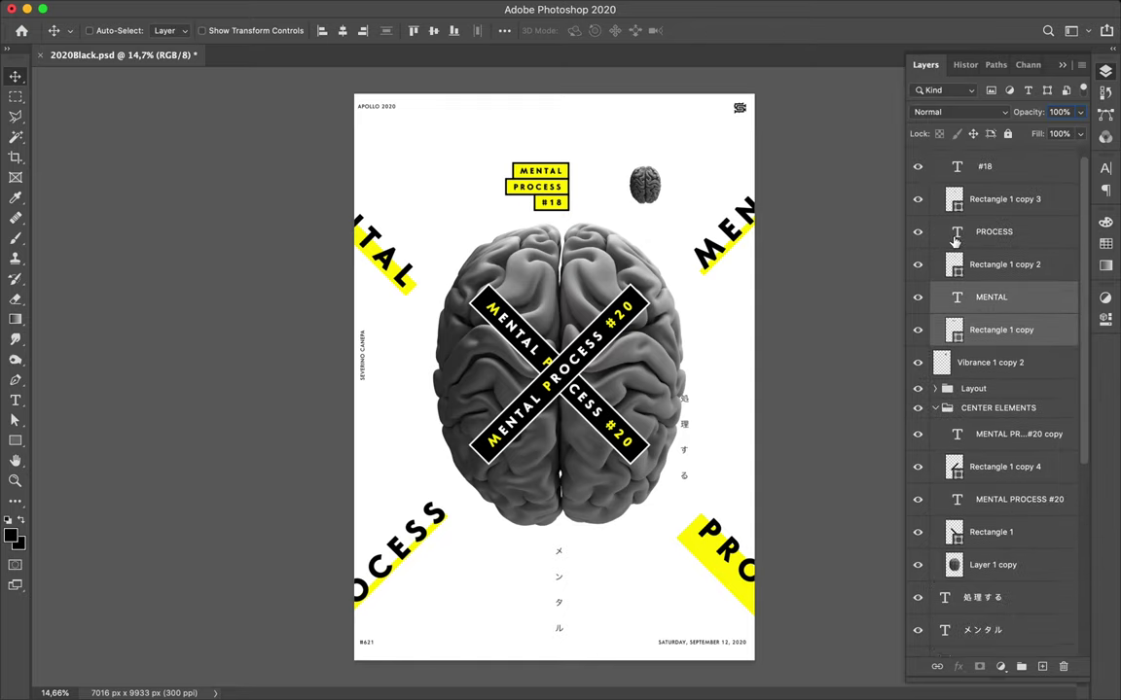
pyautogui.scroll(1, 955, 238)
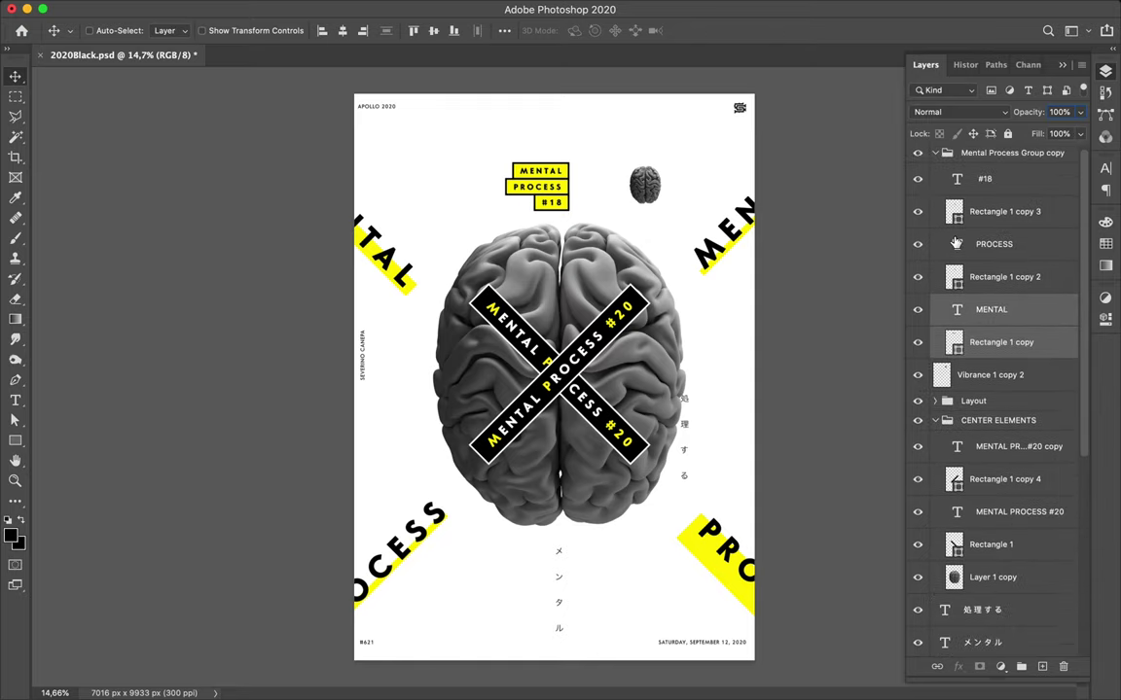
pyautogui.click(935, 156)
pyautogui.click(978, 158)
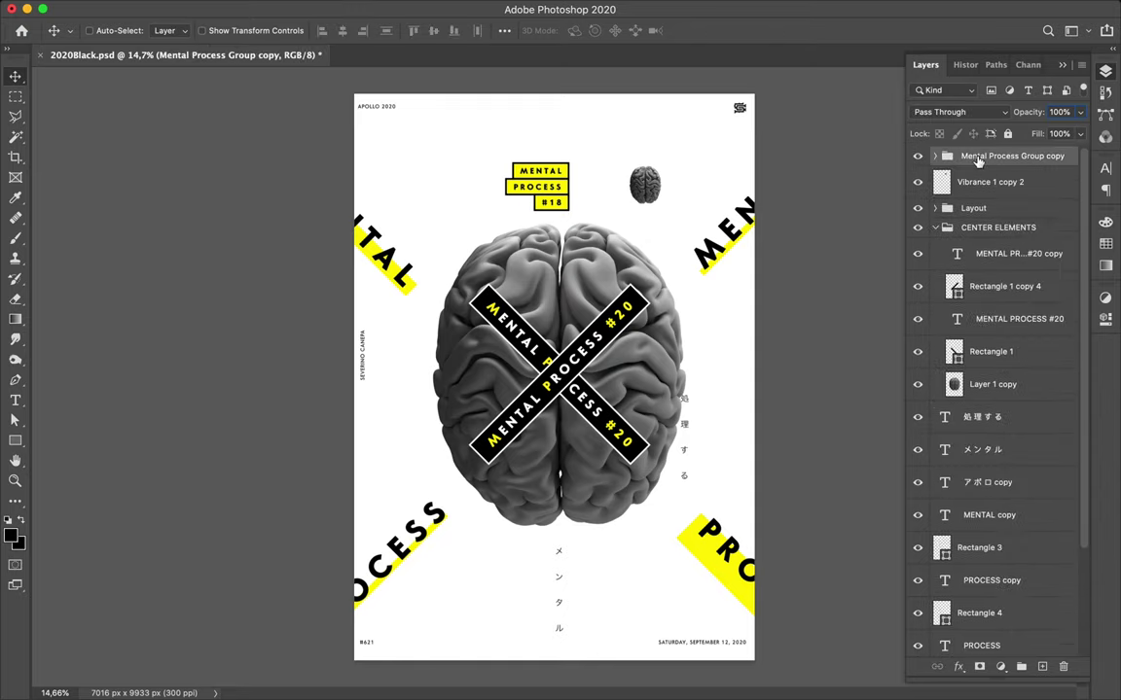
pyautogui.moveTo(980, 164)
pyautogui.mouseDown()
pyautogui.moveTo(983, 173)
pyautogui.moveTo(756, 170)
pyautogui.mouseUp()
pyautogui.moveTo(558, 186); pyautogui.dragTo(717, 166)
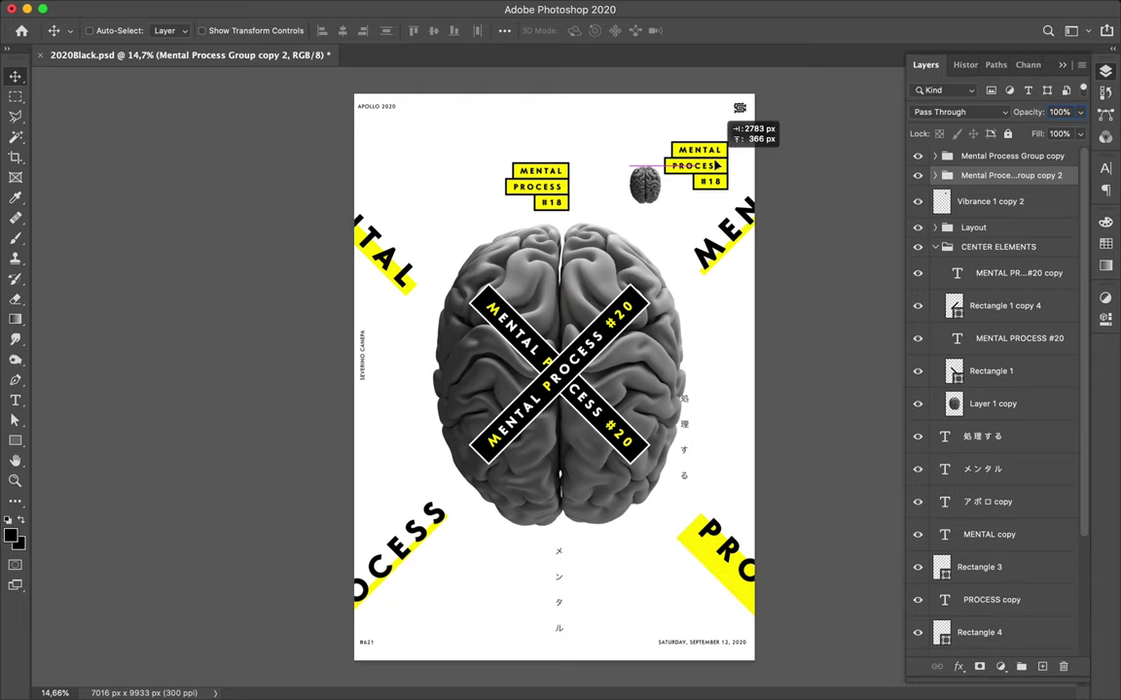
# - Scroll to the top #18 labels and select the right label's MENTAL text
pyautogui.scroll(3, 715, 158)
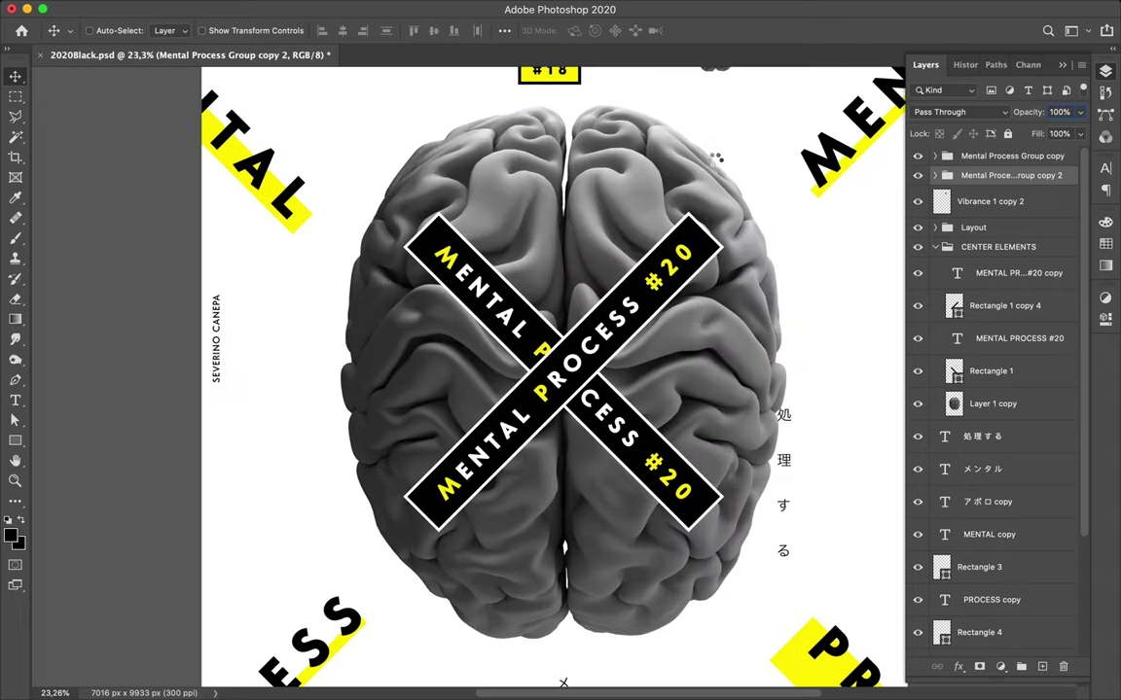
pyautogui.scroll(5, 717, 163)
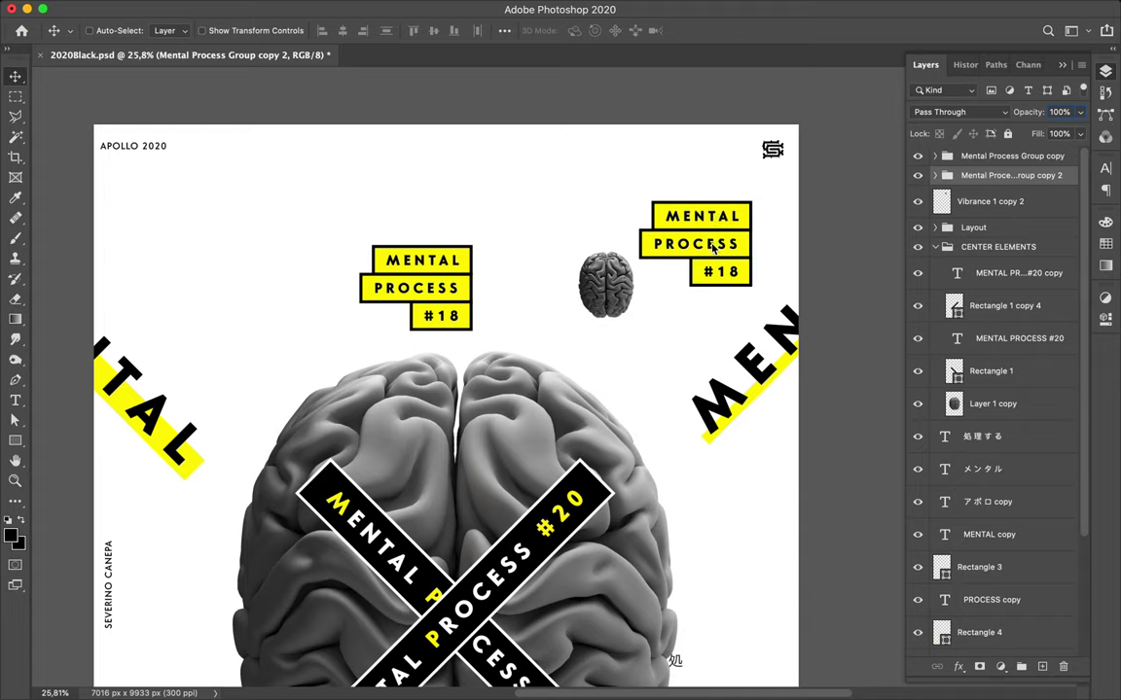
pyautogui.keyDown('ctrl'); pyautogui.click(647, 225); pyautogui.keyUp('ctrl')
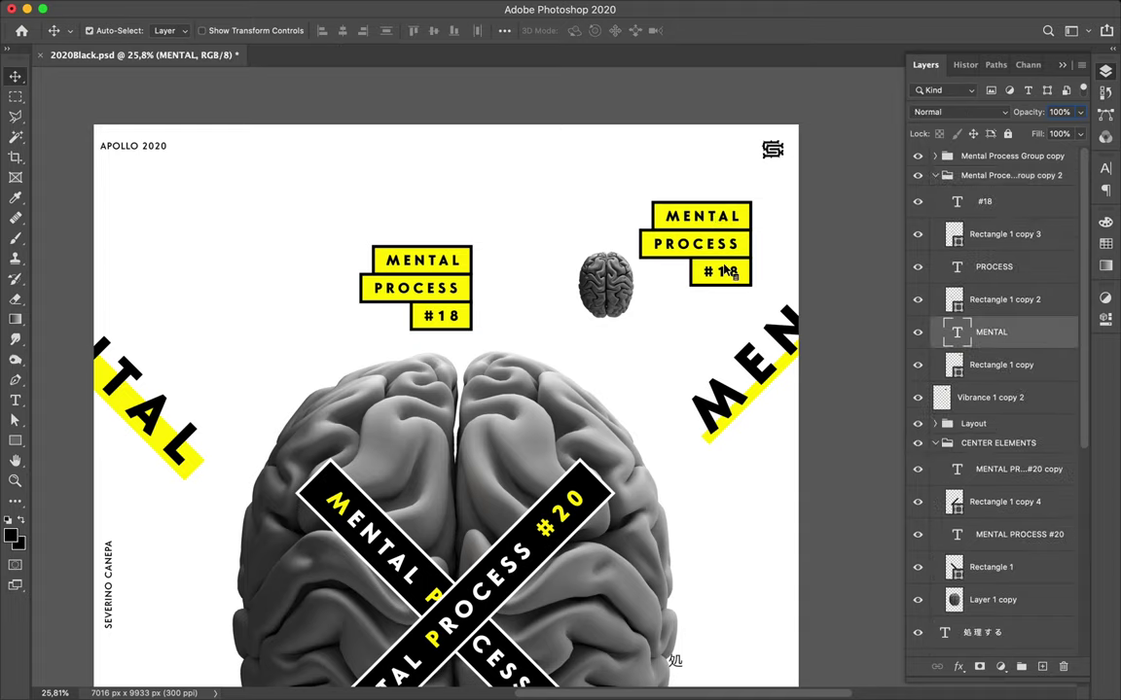
# - Select the PROCESS and #18 text layers and fill their text with yellow
pyautogui.keyDown('ctrl'); pyautogui.keyDown('shift'); pyautogui.click(658, 245); pyautogui.keyUp('shift'); pyautogui.keyUp('ctrl')
pyautogui.keyDown('ctrl'); pyautogui.keyDown('shift'); pyautogui.click(725, 277); pyautogui.keyUp('shift'); pyautogui.keyUp('ctrl')
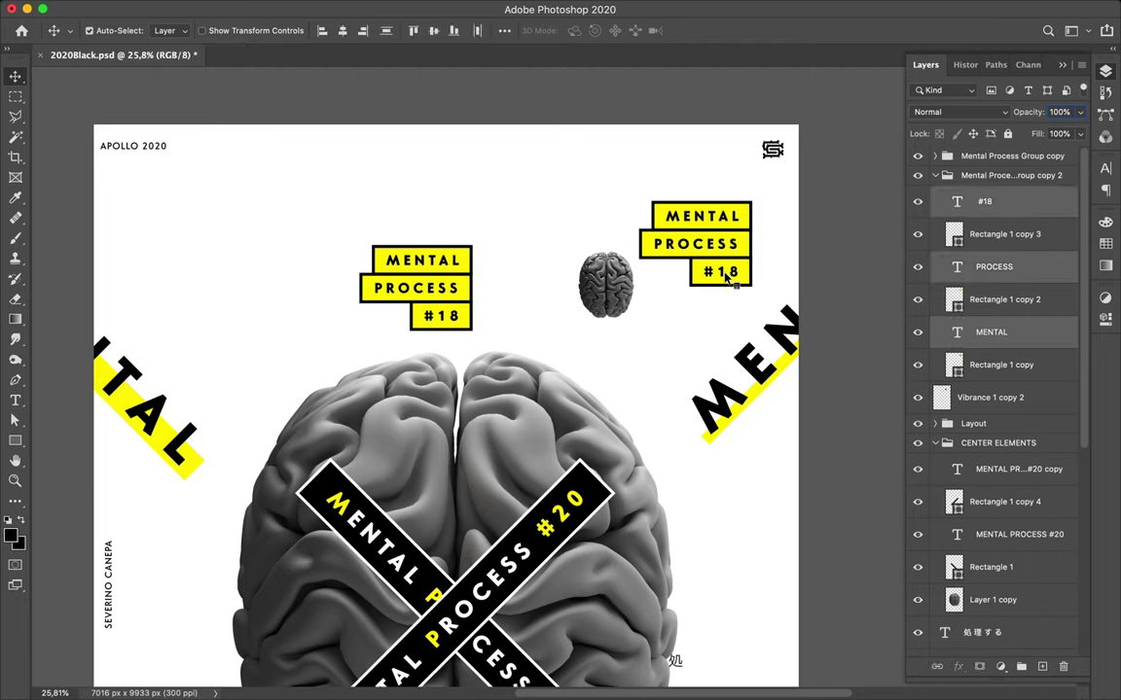
pyautogui.click(1105, 171)
pyautogui.click(1105, 172)
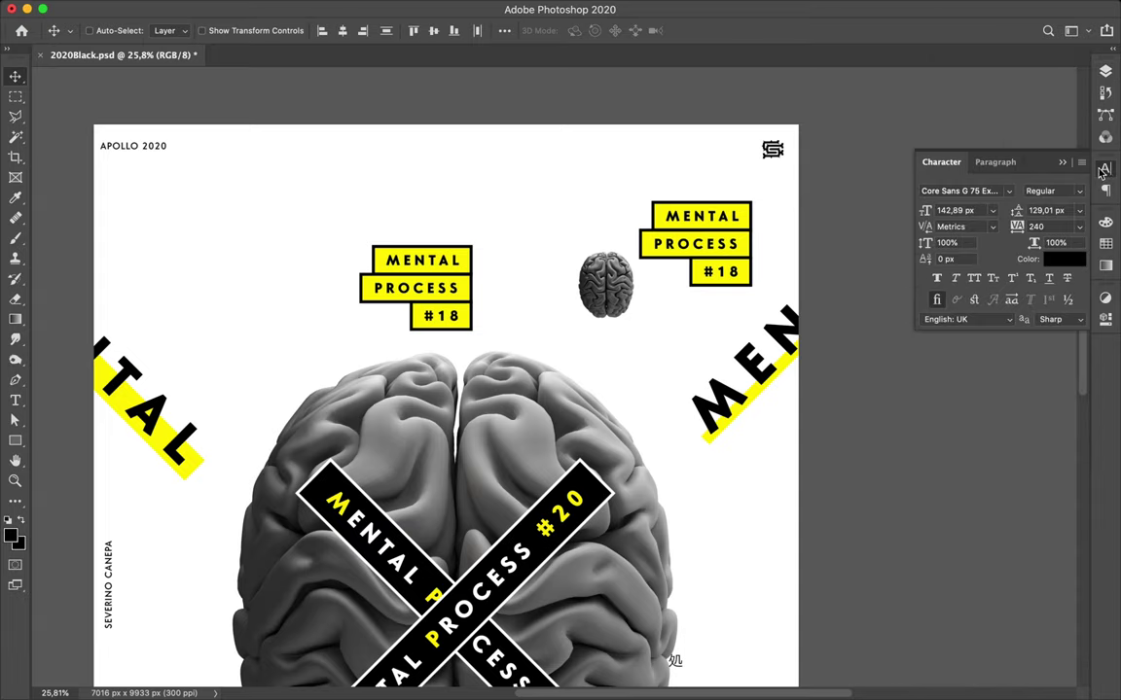
pyautogui.click(1064, 259)
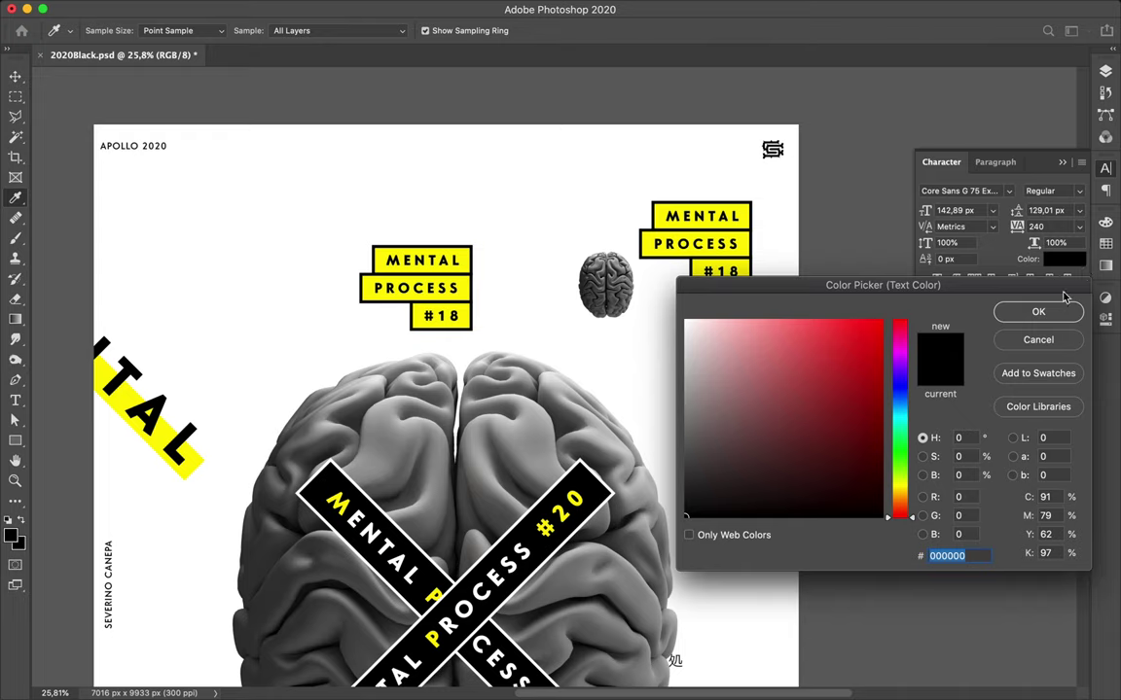
pyautogui.click(1106, 245)
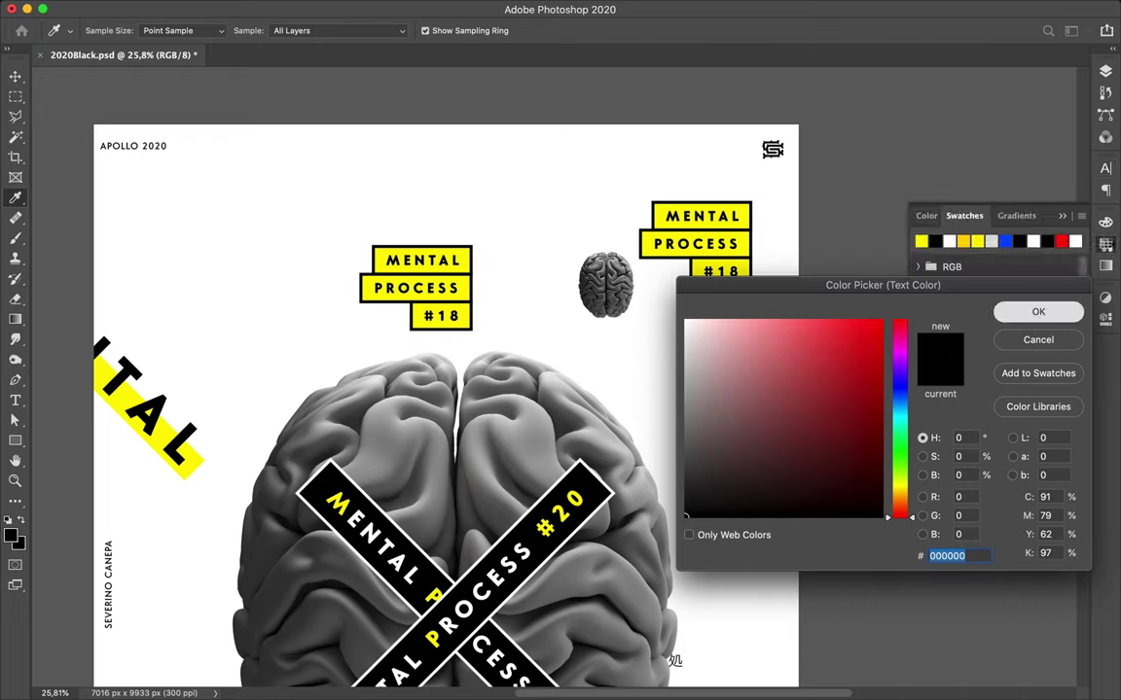
pyautogui.press('Return')
pyautogui.click(1106, 246)
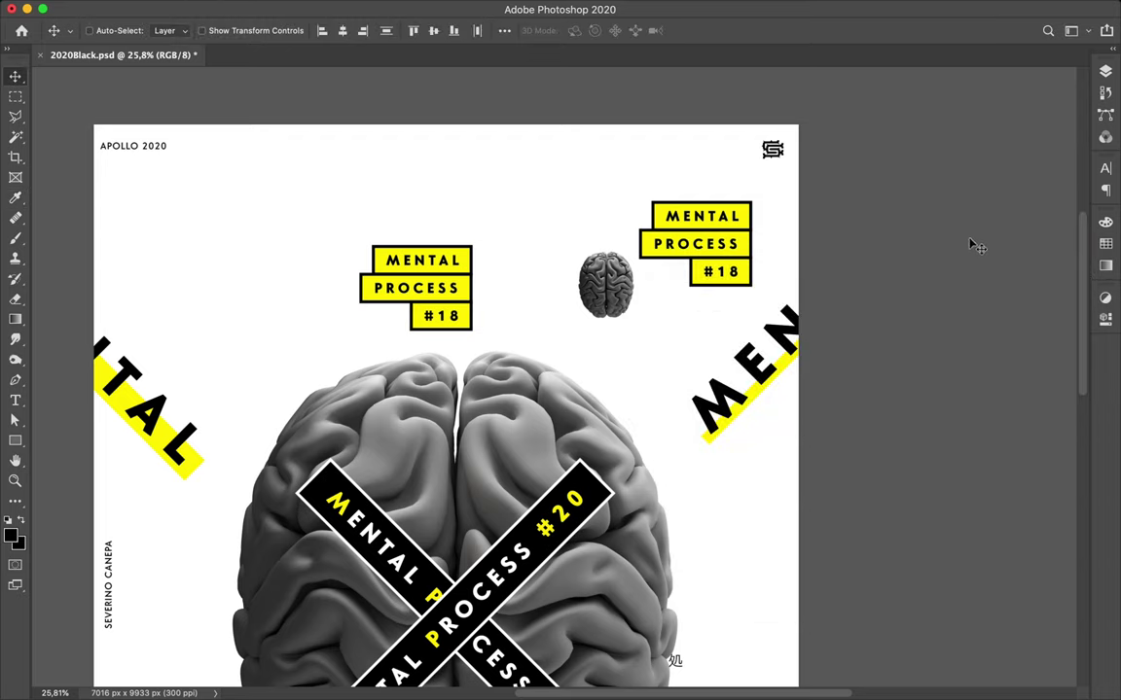
pyautogui.click(1104, 246)
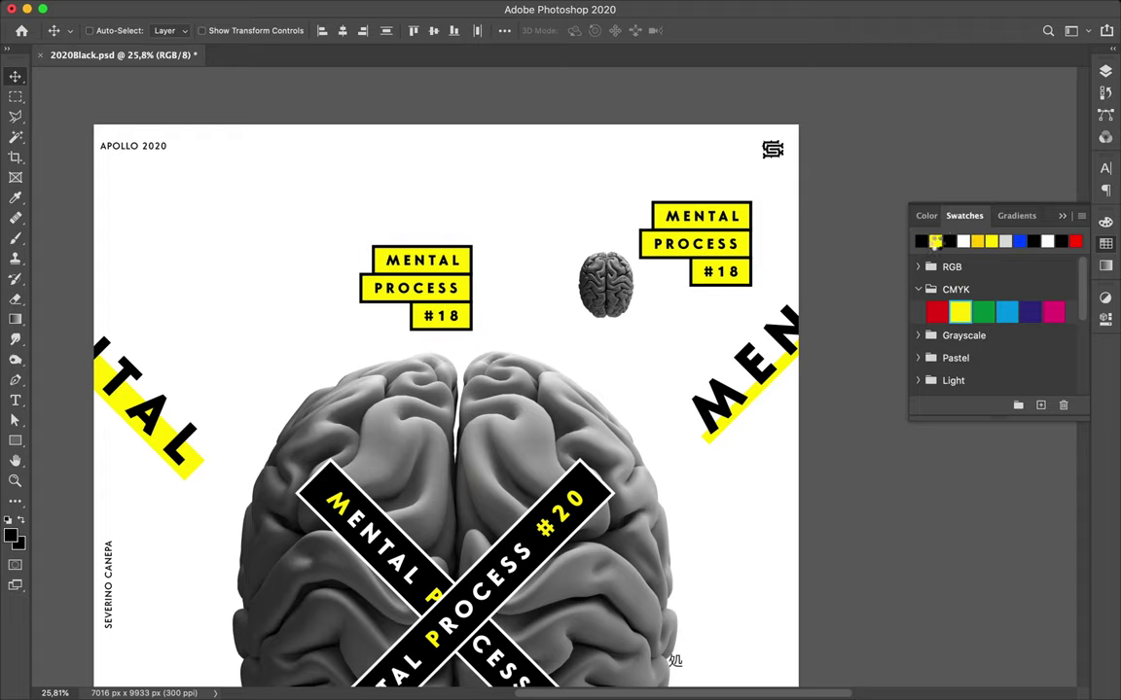
pyautogui.click(937, 242)
pyautogui.hotkey('alt', 'BackSpace')
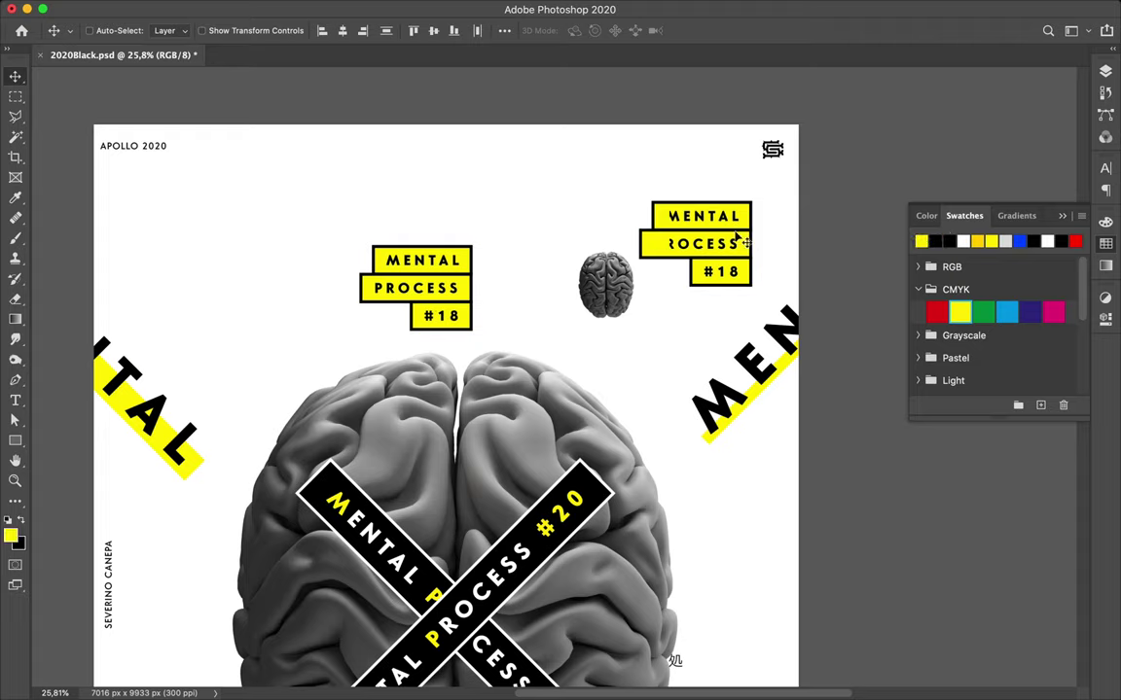
# - Give the label's boxes a black fill and a yellow outline
pyautogui.press('ctrl')
pyautogui.keyDown('ctrl'); pyautogui.click(656, 212); pyautogui.keyUp('ctrl')
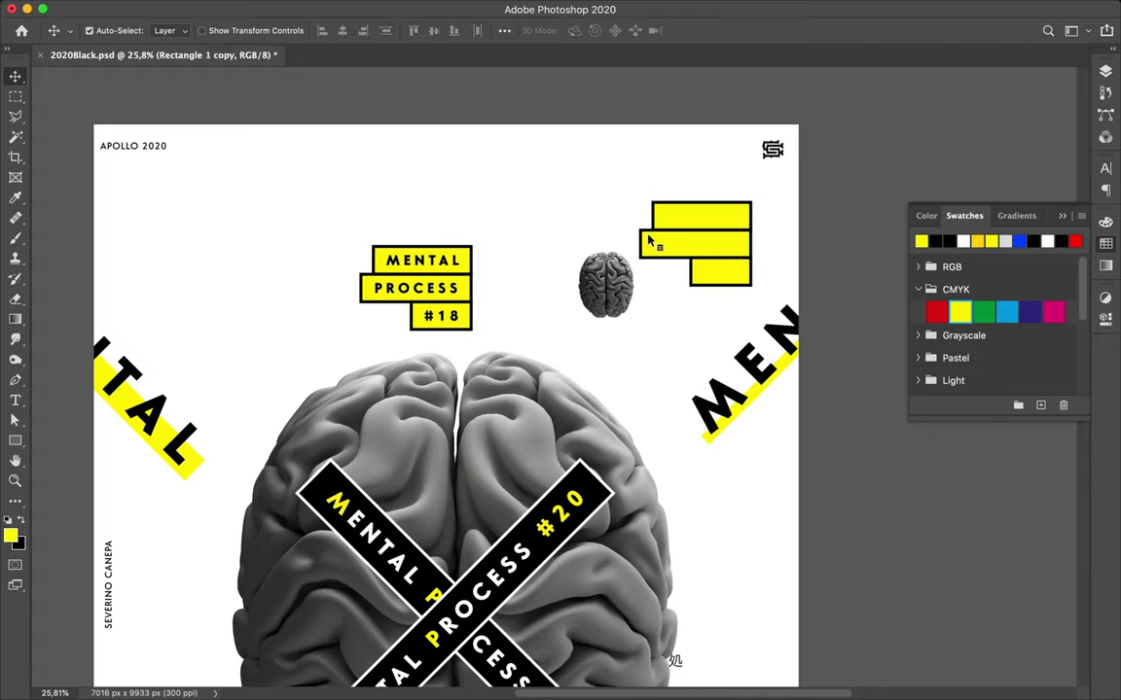
pyautogui.keyDown('shift'); pyautogui.click(696, 281); pyautogui.keyUp('shift')
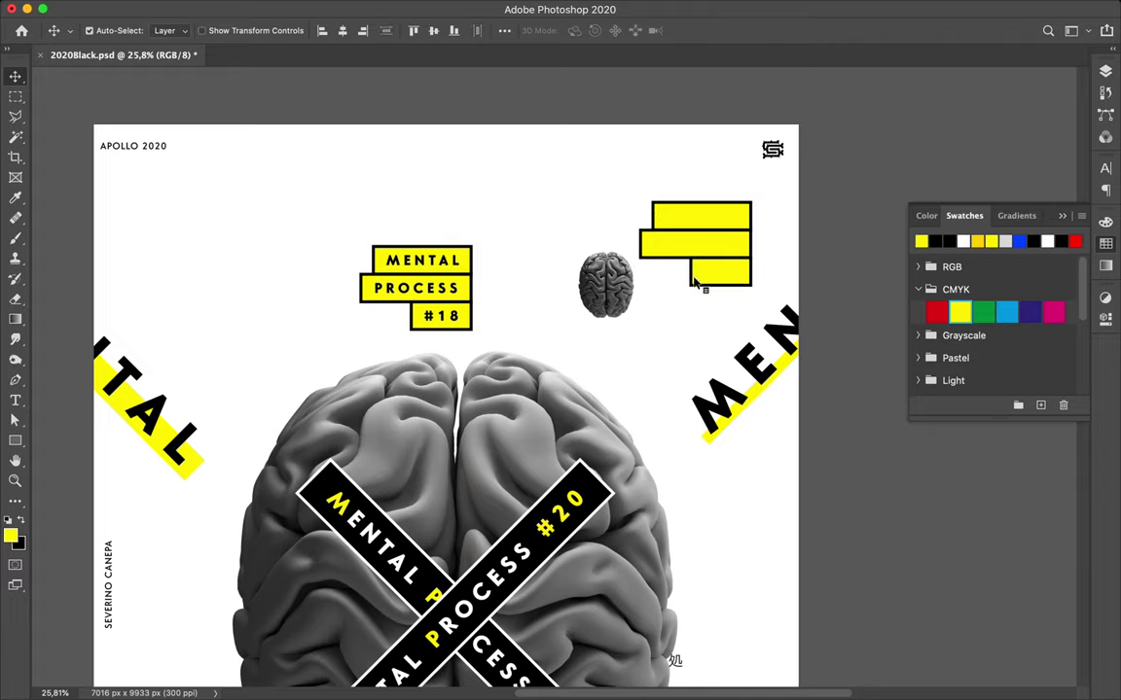
pyautogui.press('a')
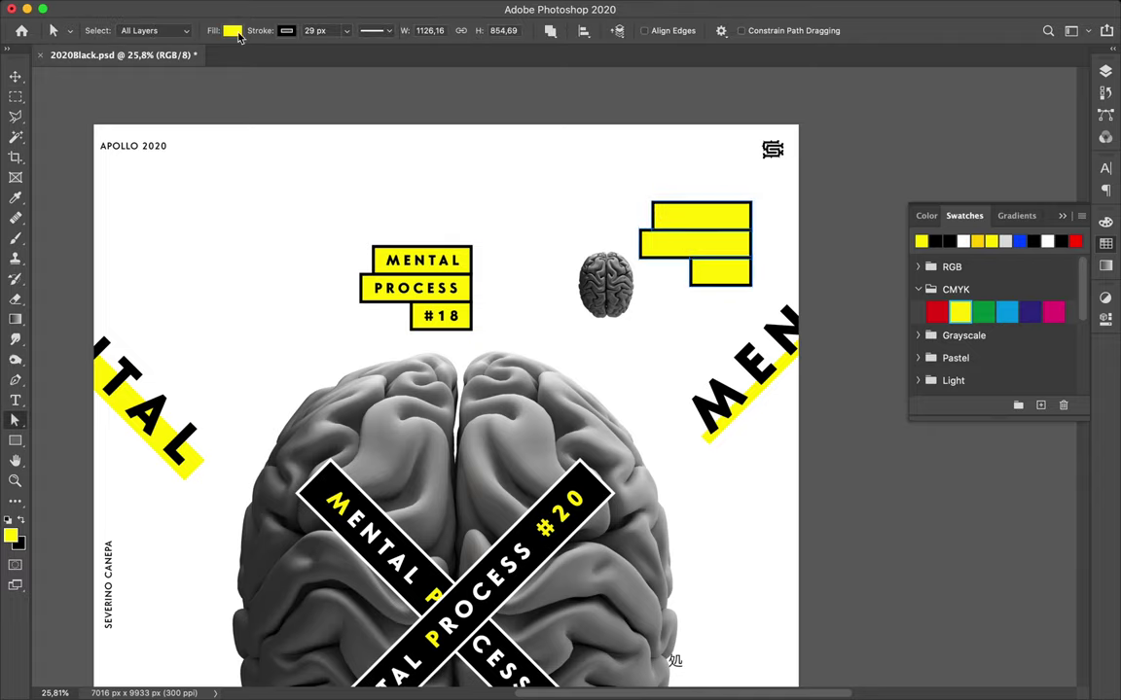
pyautogui.click(233, 30)
pyautogui.click(149, 113)
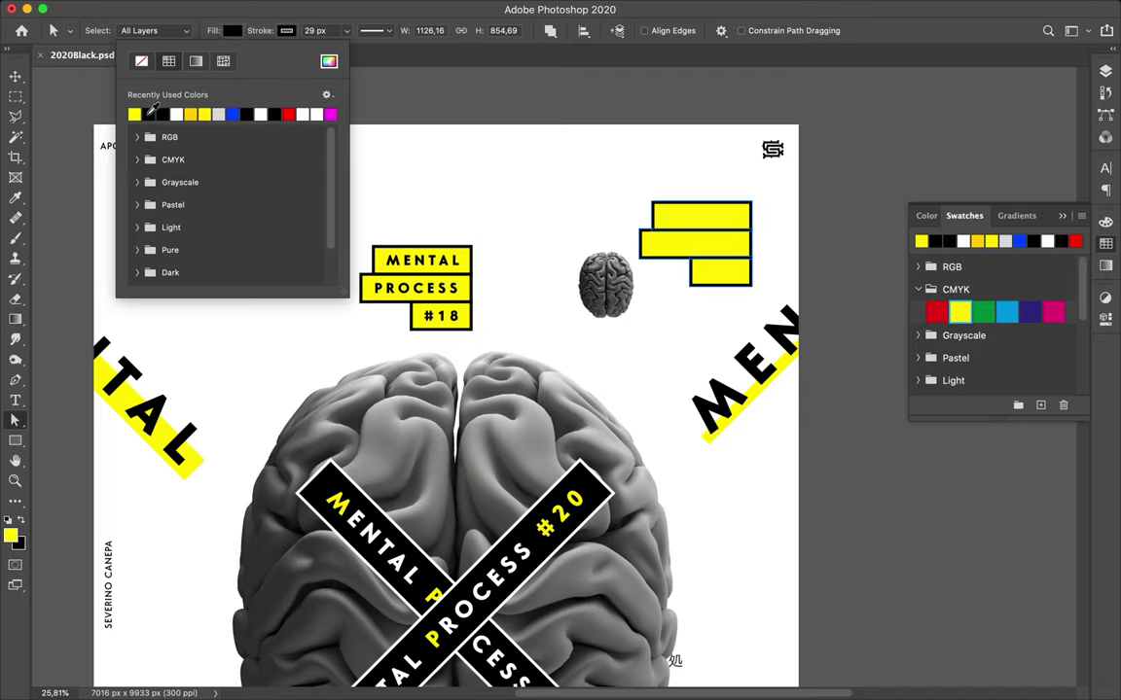
pyautogui.click(298, 35)
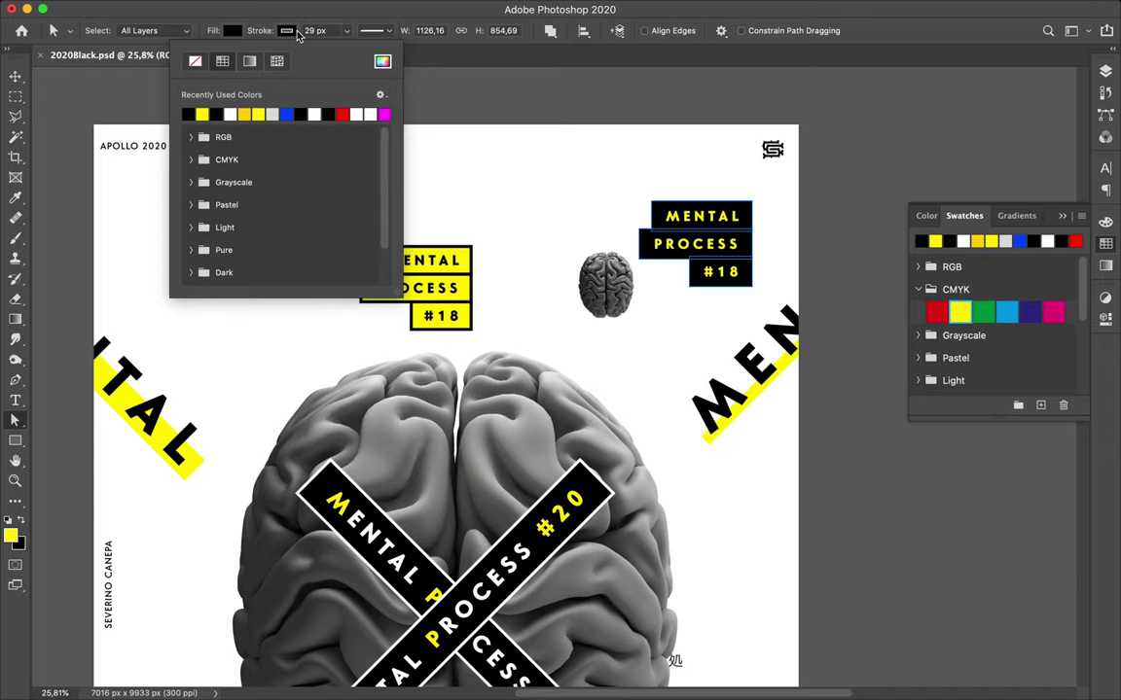
pyautogui.click(203, 114)
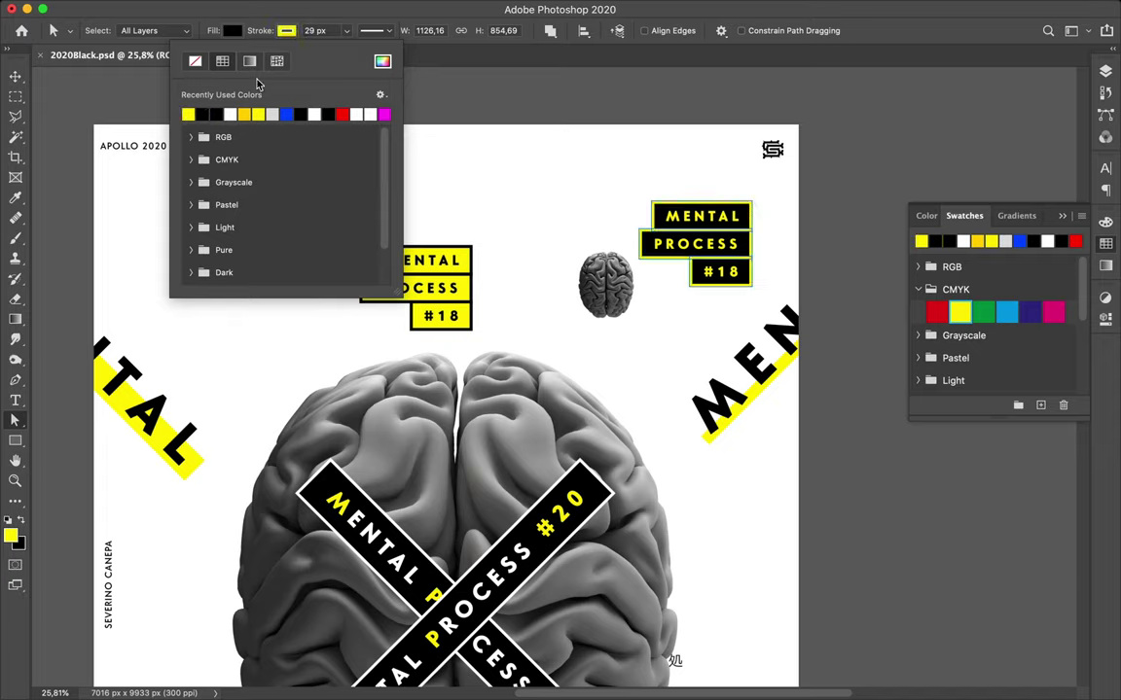
# - Select the アポロ copy text layer and make black the foreground colour
pyautogui.press('v')
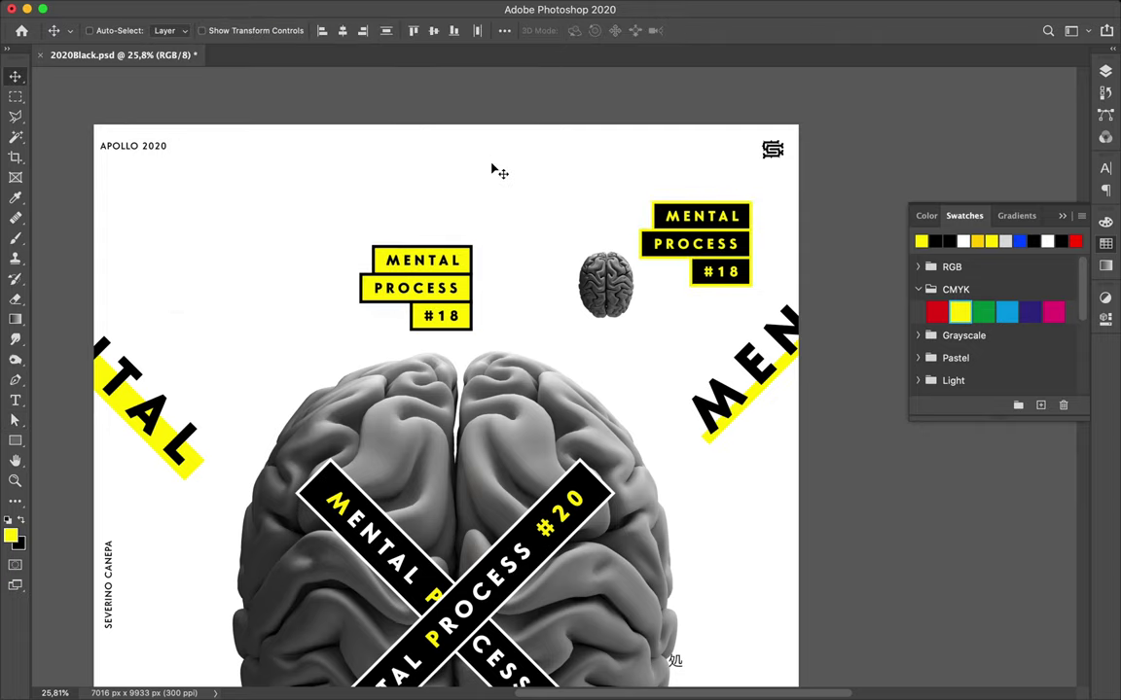
pyautogui.scroll(-5, 572, 207)
pyautogui.scroll(-2, 572, 207)
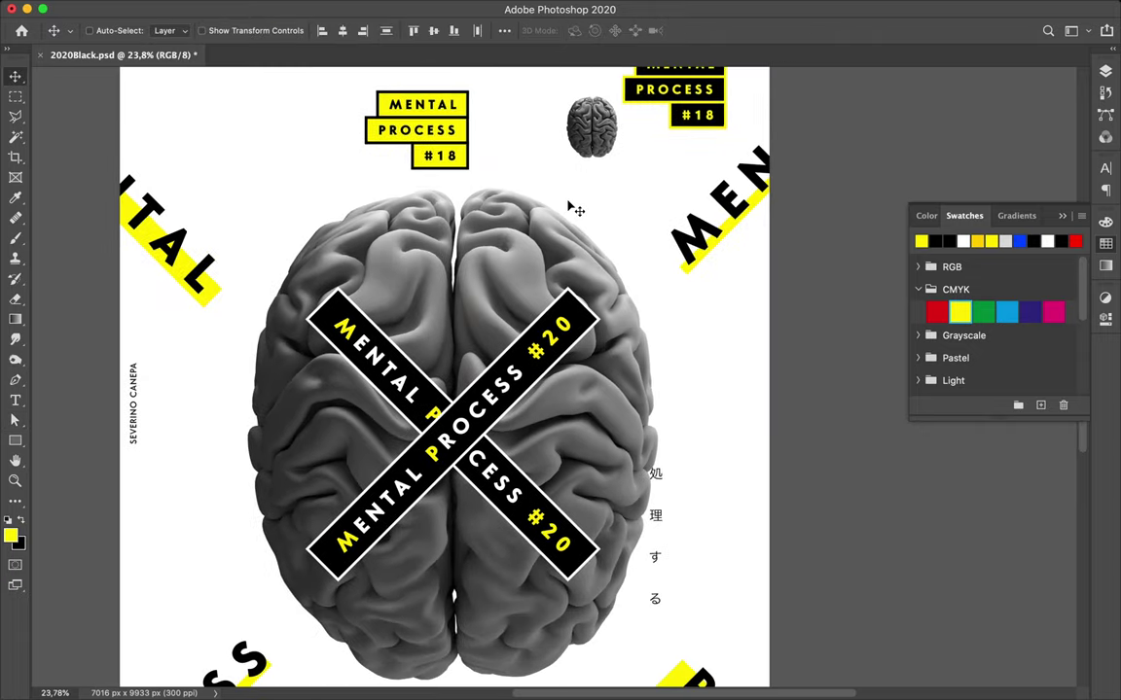
pyautogui.scroll(-2, 572, 207)
pyautogui.scroll(-1, 572, 208)
pyautogui.scroll(-1, 574, 207)
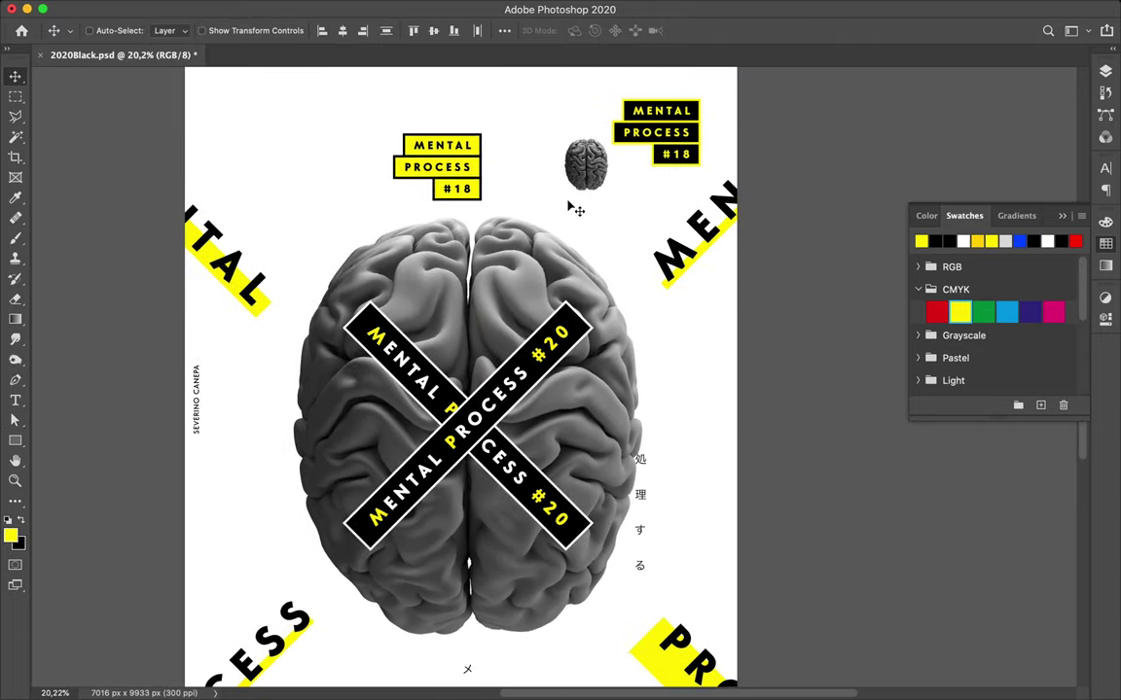
pyautogui.click(1106, 73)
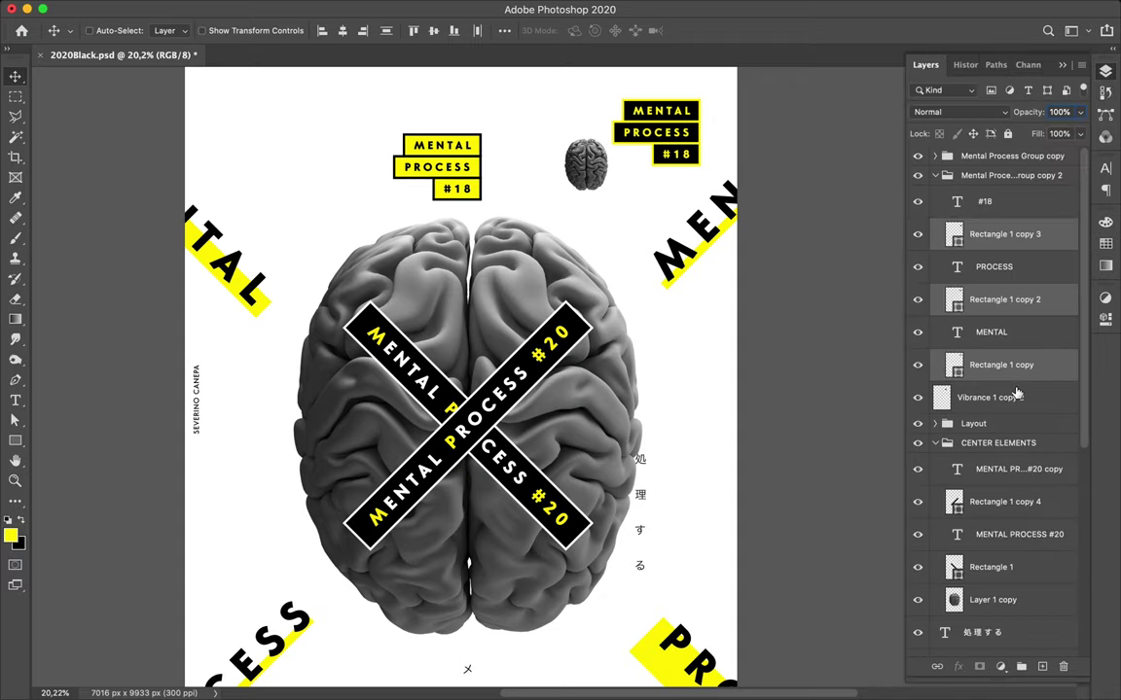
pyautogui.scroll(-5, 1016, 394)
pyautogui.press('super')
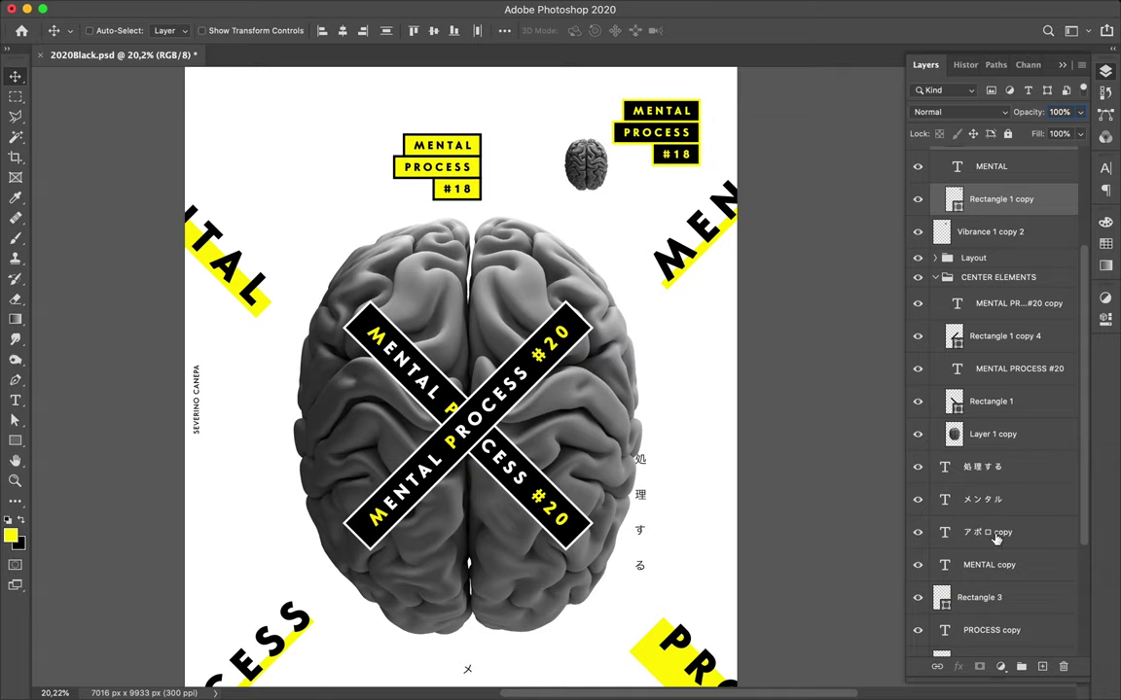
pyautogui.click(1002, 534)
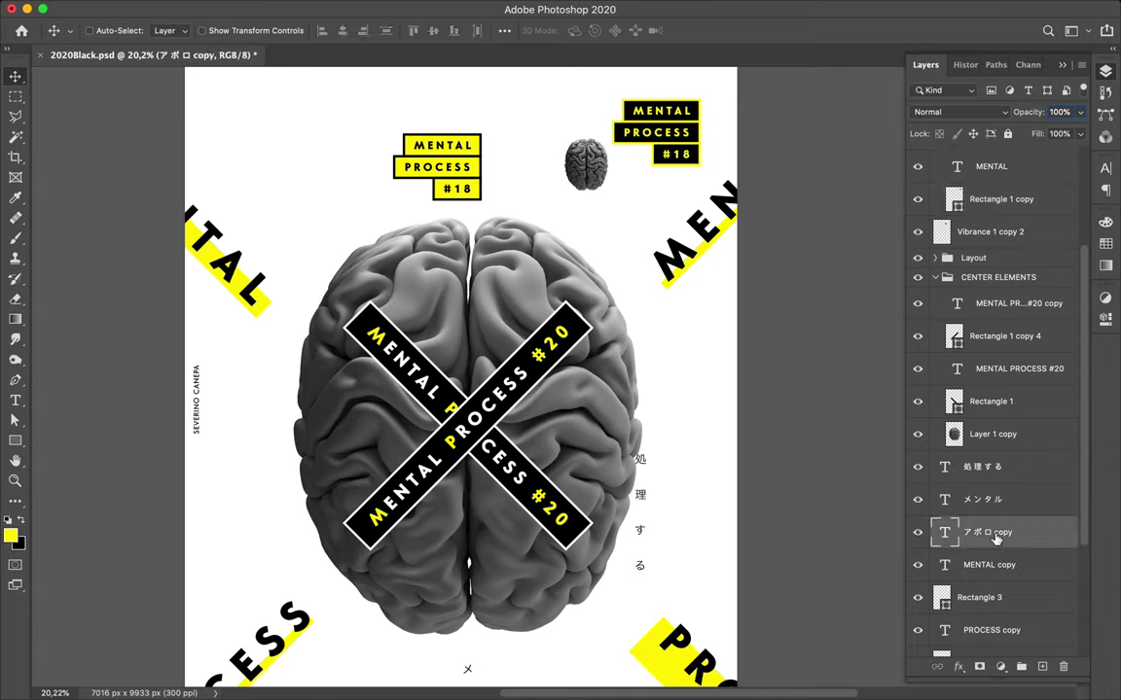
pyautogui.click(1107, 244)
pyautogui.click(921, 241)
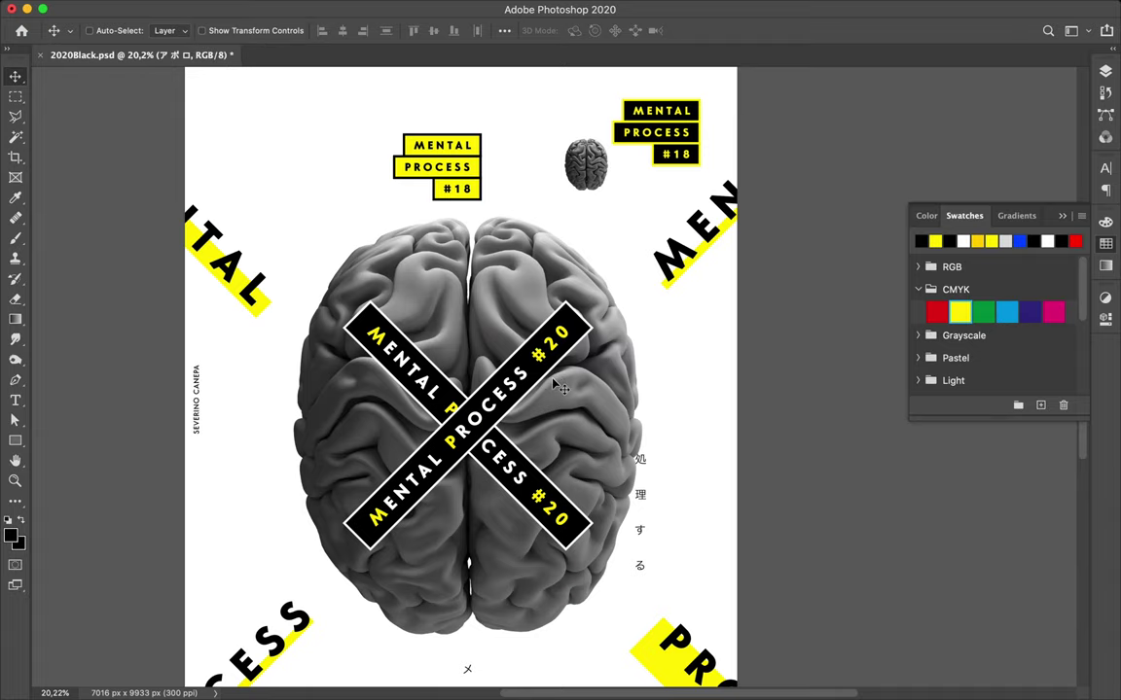
# - Move the vertical アポロ text to the left side of the brain
pyautogui.scroll(-3, 554, 384)
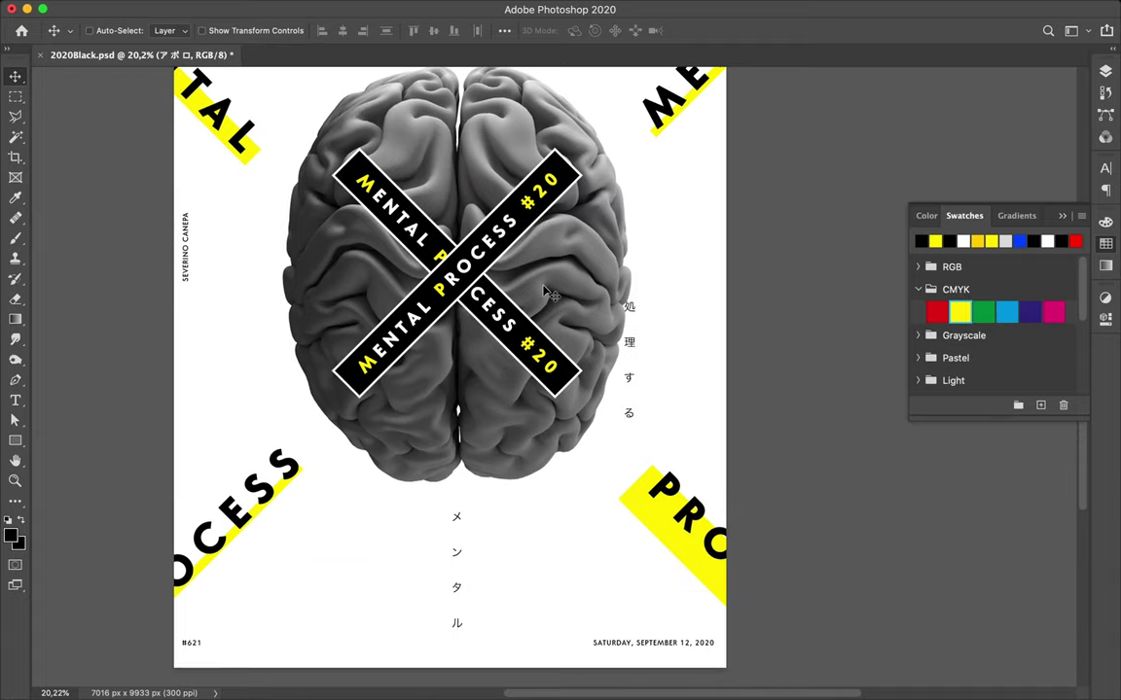
pyautogui.moveTo(275, 396); pyautogui.dragTo(202, 393)
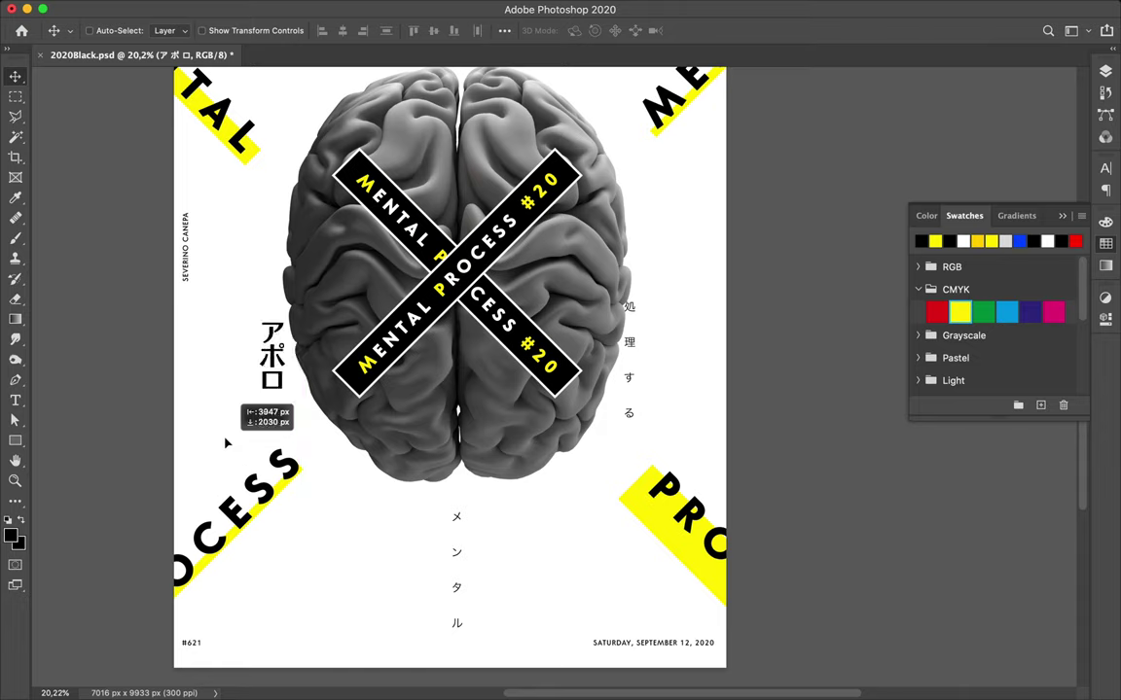
pyautogui.scroll(2, 403, 397)
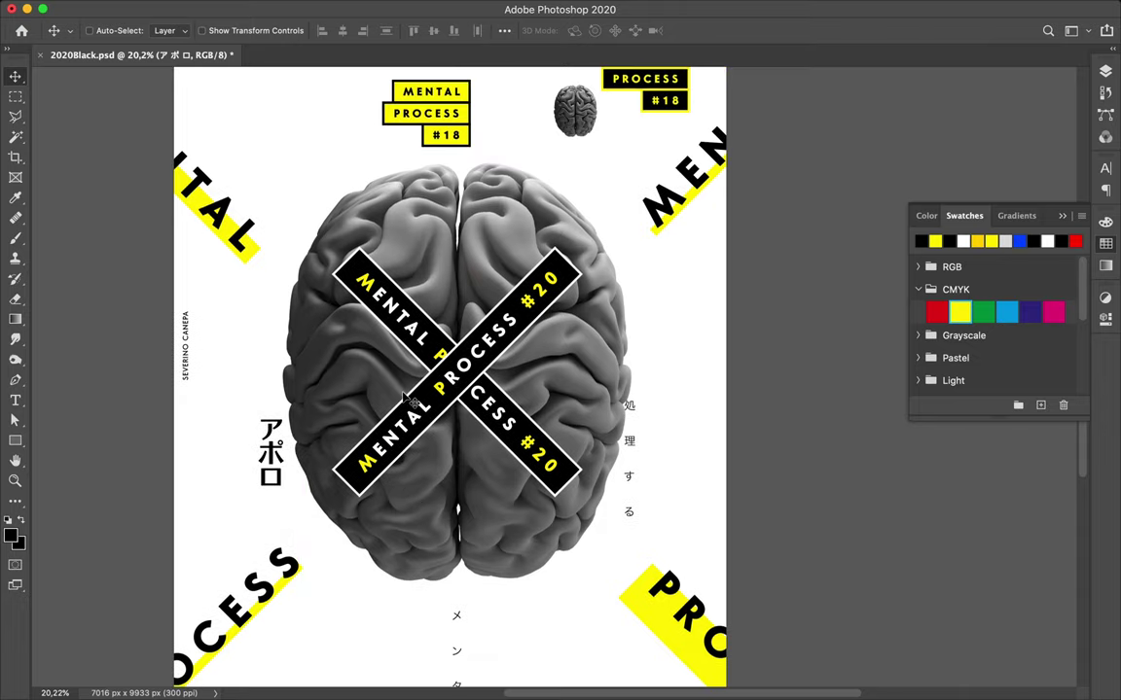
pyautogui.scroll(1, 405, 395)
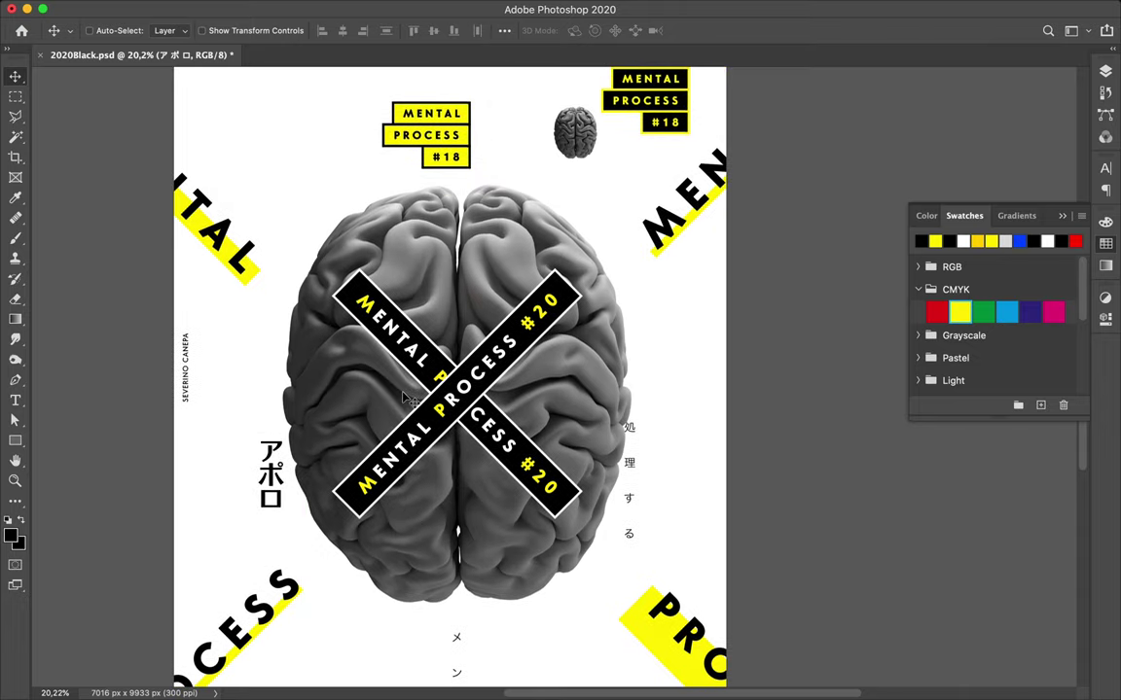
pyautogui.scroll(2, 407, 399)
pyautogui.scroll(2, 406, 399)
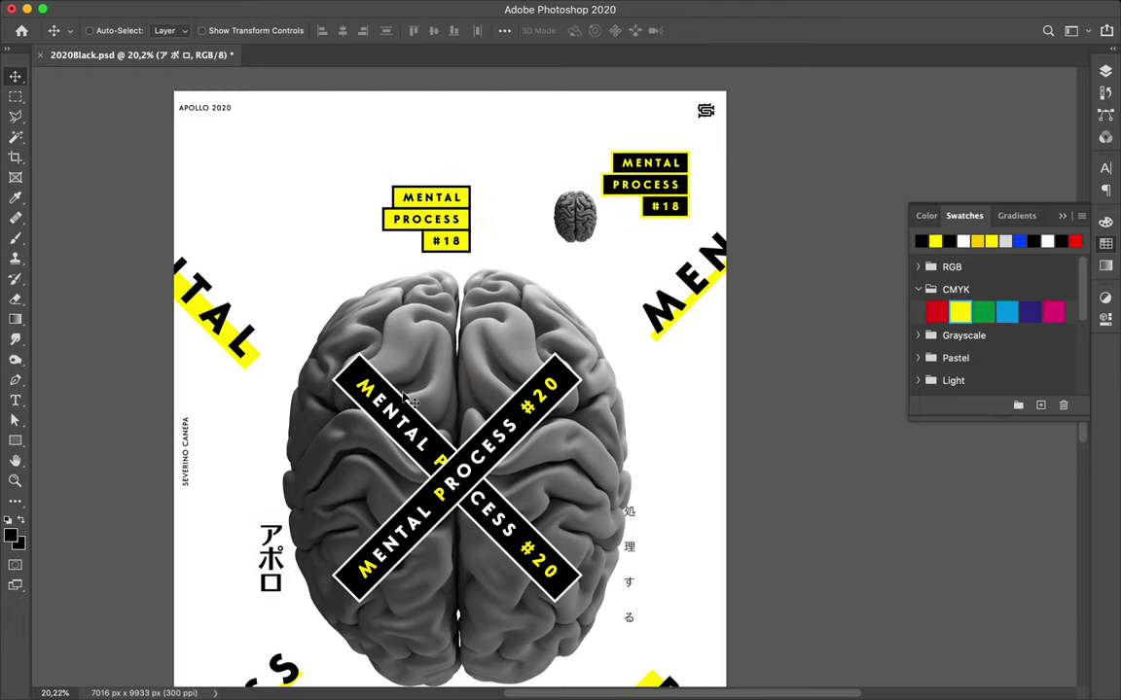
# - Select the whole Mental Process Group copy holding the left #18 tag
pyautogui.press('ctrl')
pyautogui.keyDown('ctrl'); pyautogui.click(445, 201); pyautogui.keyUp('ctrl')
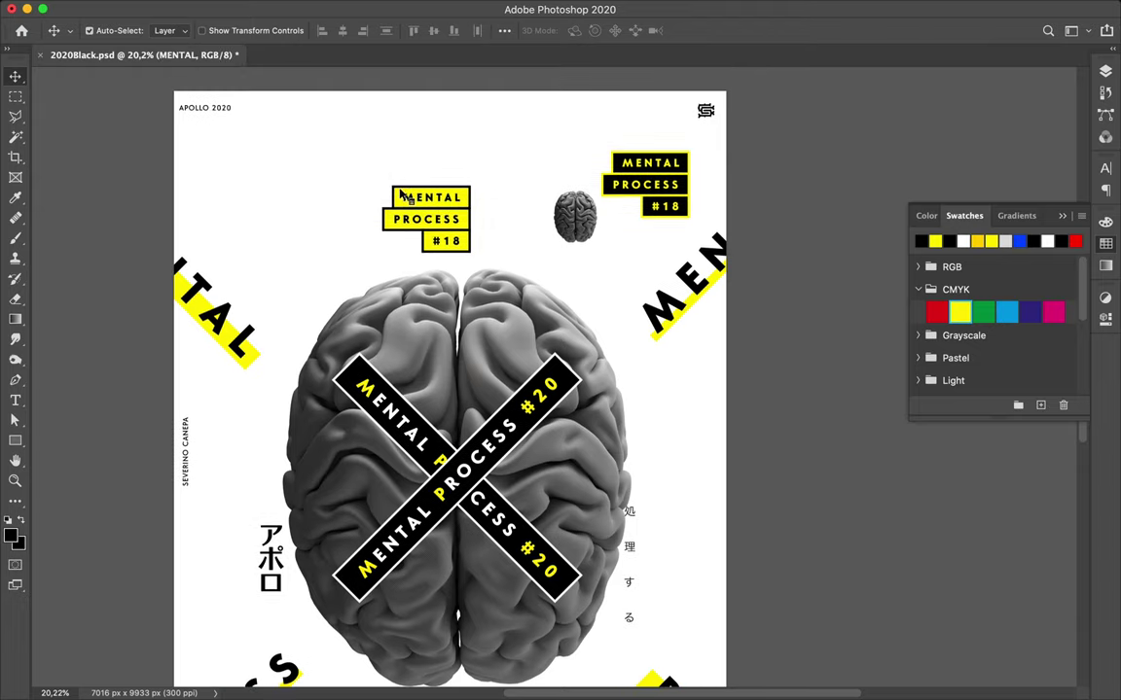
pyautogui.keyDown('ctrl'); pyautogui.click(603, 121); pyautogui.keyUp('ctrl')
pyautogui.click(1107, 74)
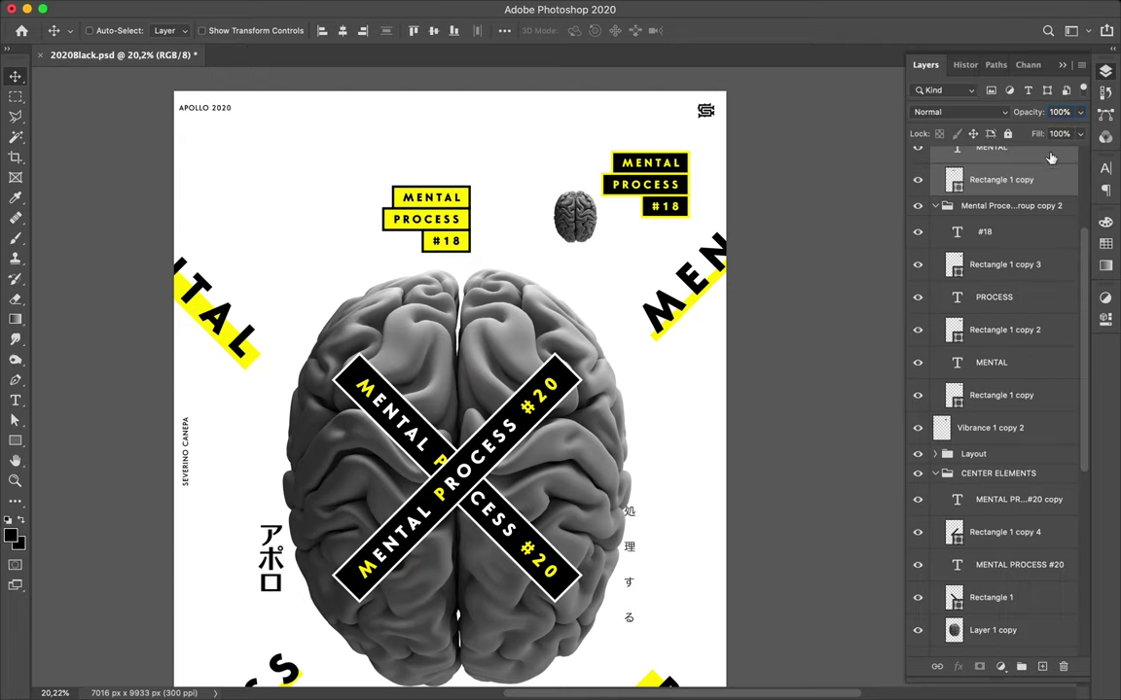
pyautogui.click(1017, 215)
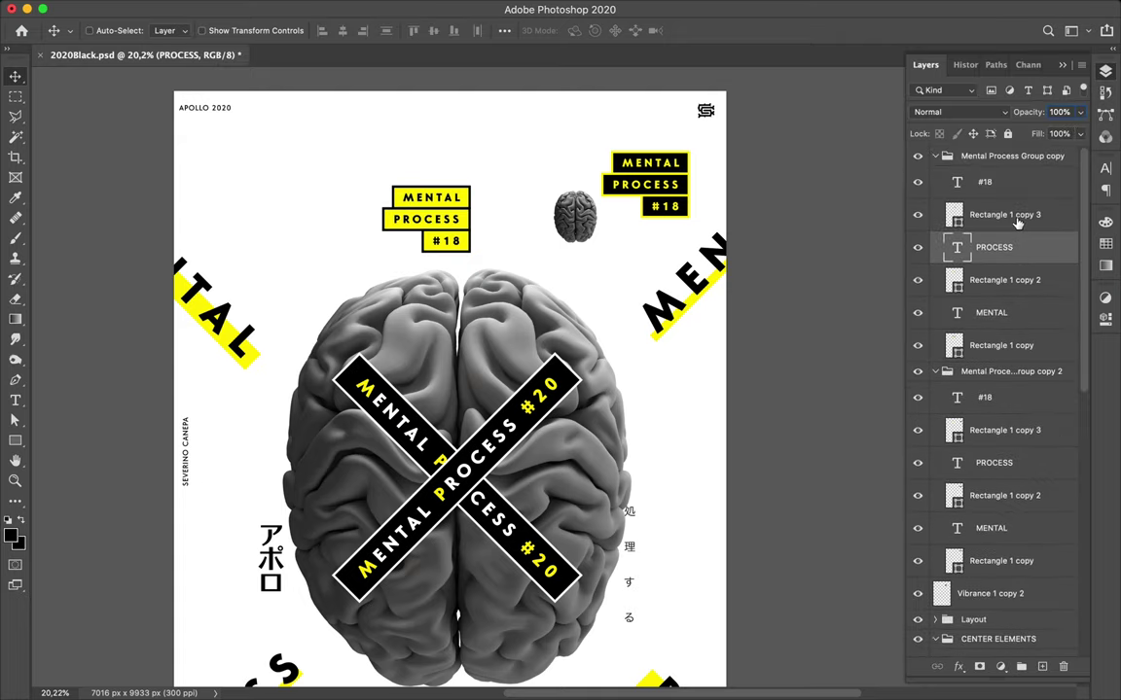
pyautogui.click(936, 158)
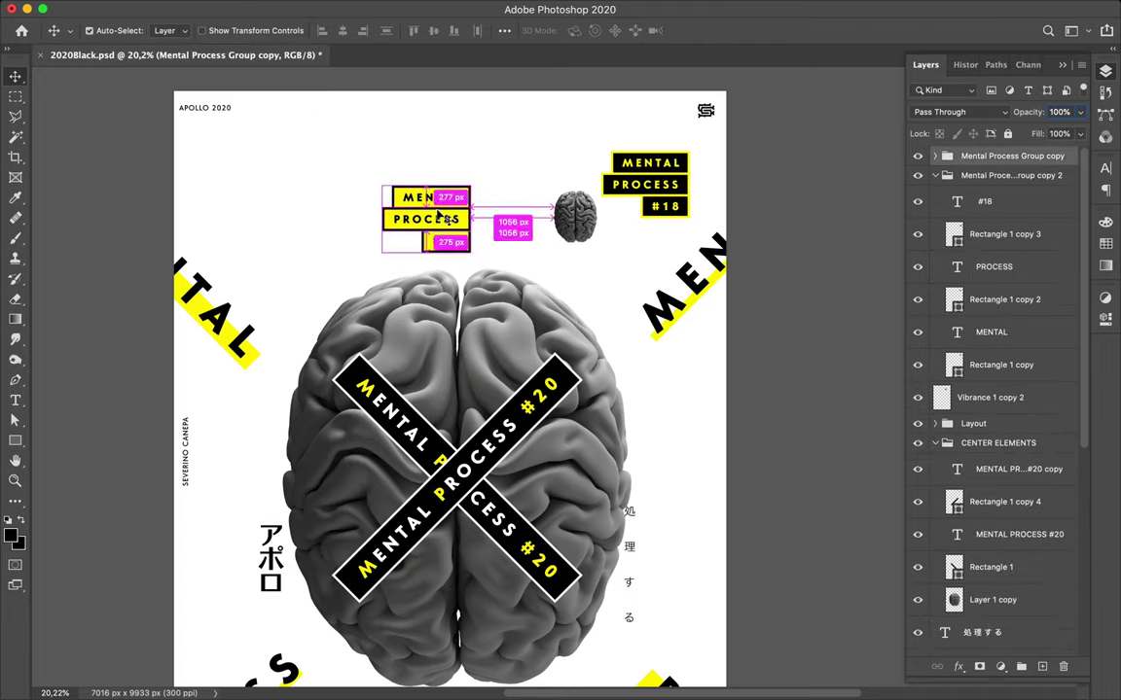
# - Commit the tag's 45° rotation and move it to the poster's upper left
pyautogui.hotkey('ctrl', 't')
pyautogui.moveTo(501, 193); pyautogui.dragTo(518, 228)
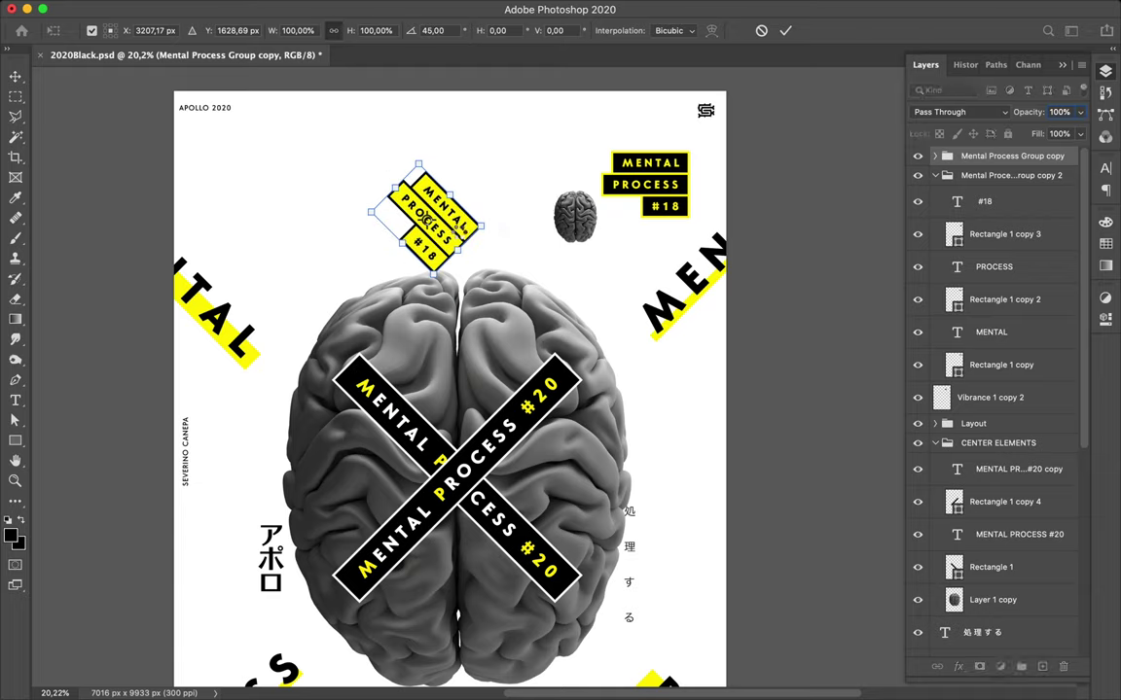
pyautogui.press('Return')
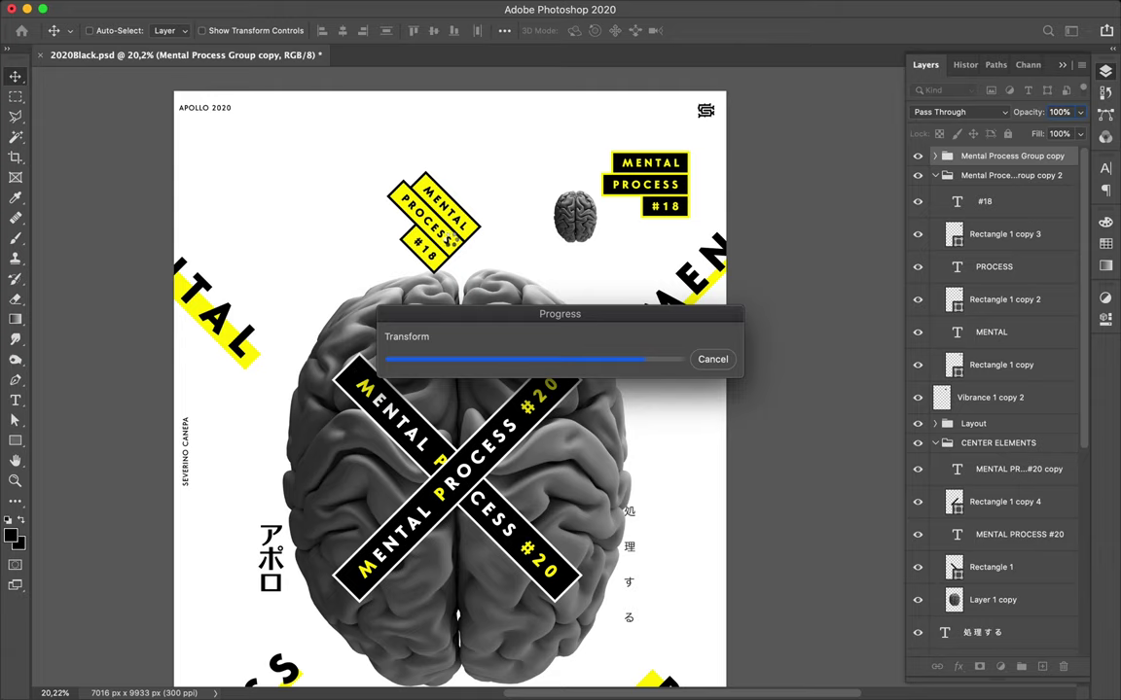
pyautogui.moveTo(461, 250)
pyautogui.mouseDown()
pyautogui.moveTo(324, 267)
pyautogui.moveTo(305, 286)
pyautogui.mouseUp()
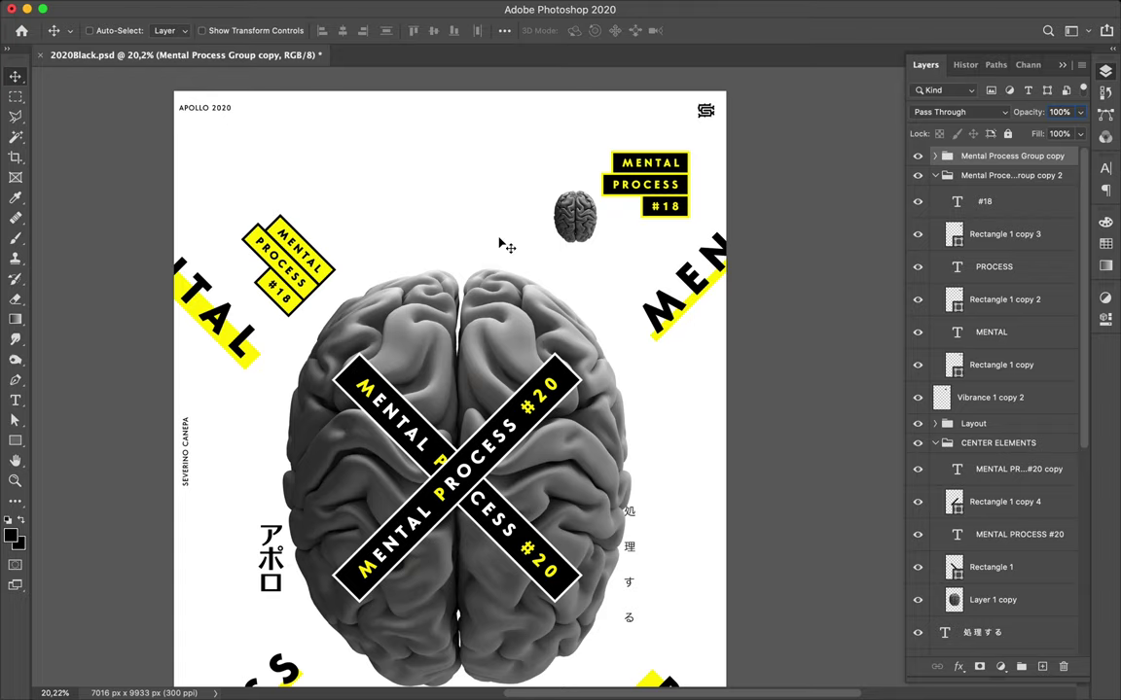
pyautogui.scroll(-1, 503, 244)
pyautogui.scroll(-1, 503, 244)
pyautogui.scroll(-1, 503, 244)
pyautogui.scroll(-1, 503, 244)
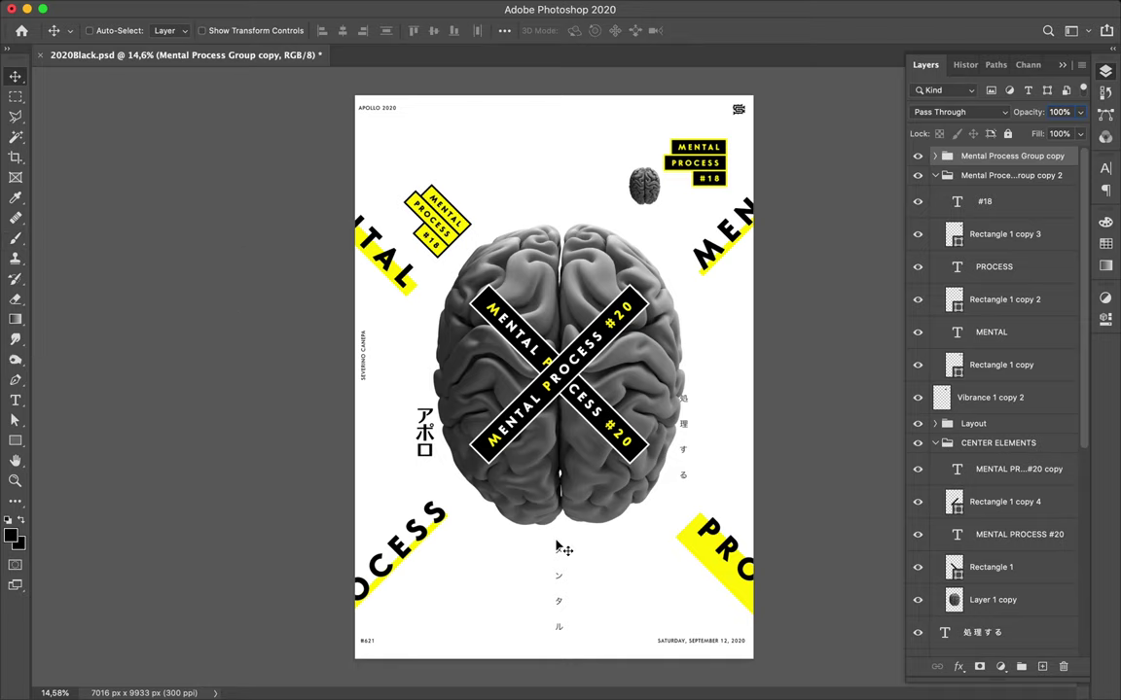
pyautogui.click(574, 484)
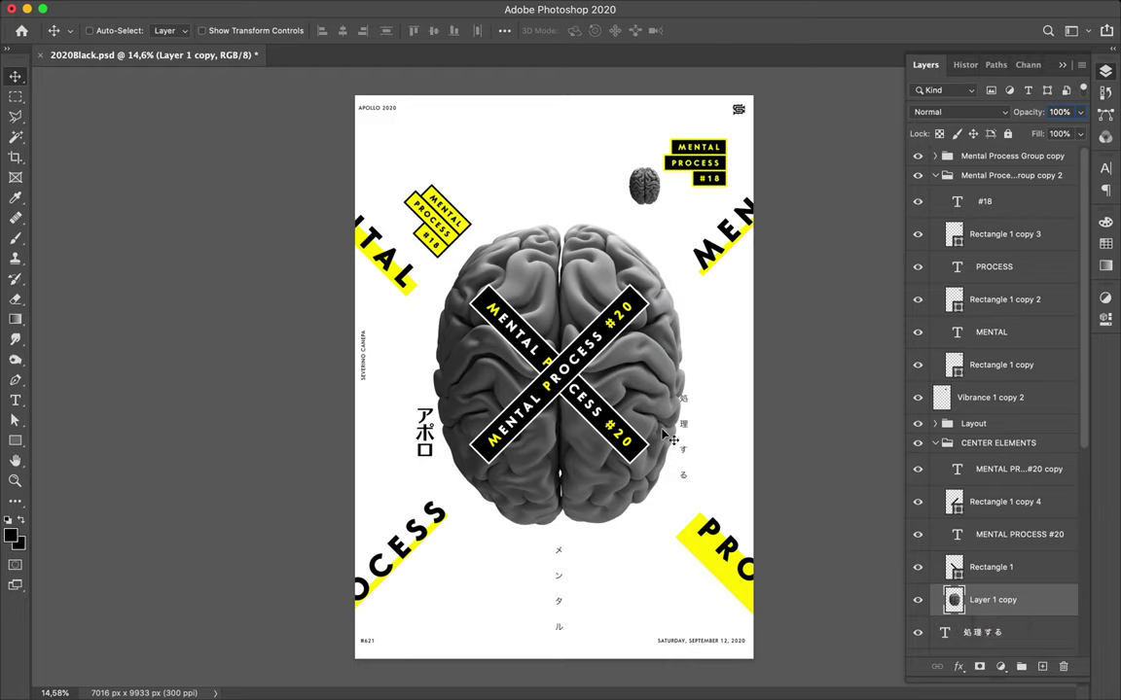
# - Draw a tall 1407×5780 px black rectangle over the brain
pyautogui.press('u')
pyautogui.moveTo(523, 209)
pyautogui.mouseDown()
pyautogui.moveTo(600, 494)
pyautogui.moveTo(595, 534)
pyautogui.mouseUp()
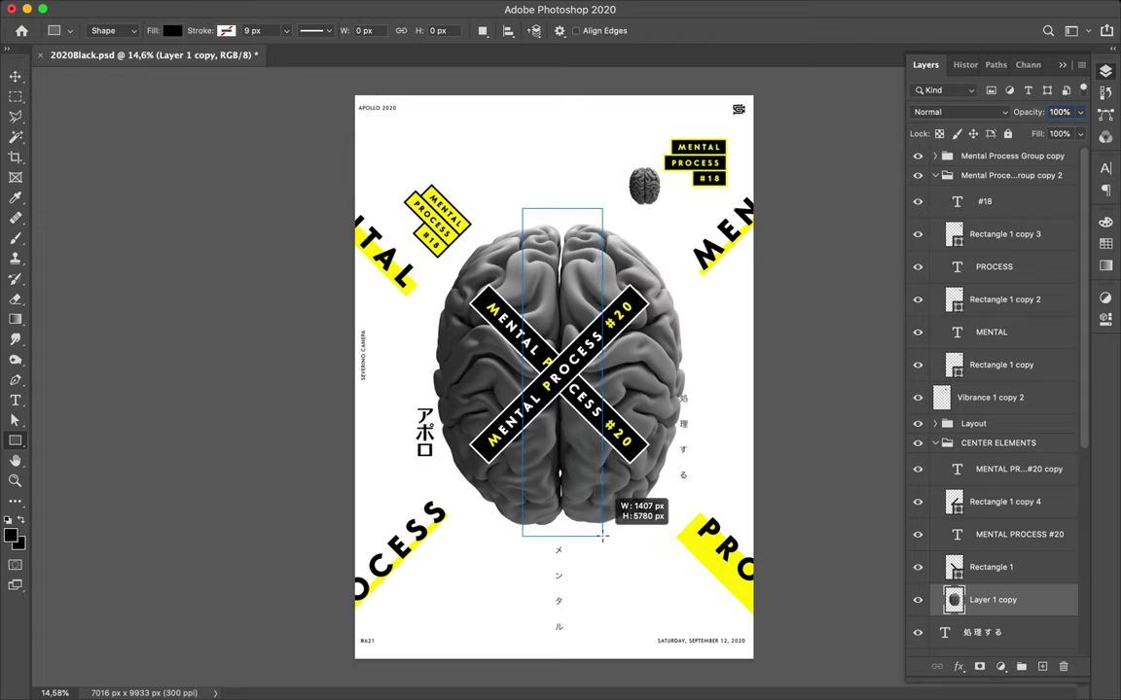
pyautogui.moveTo(594, 534); pyautogui.dragTo(602, 535)
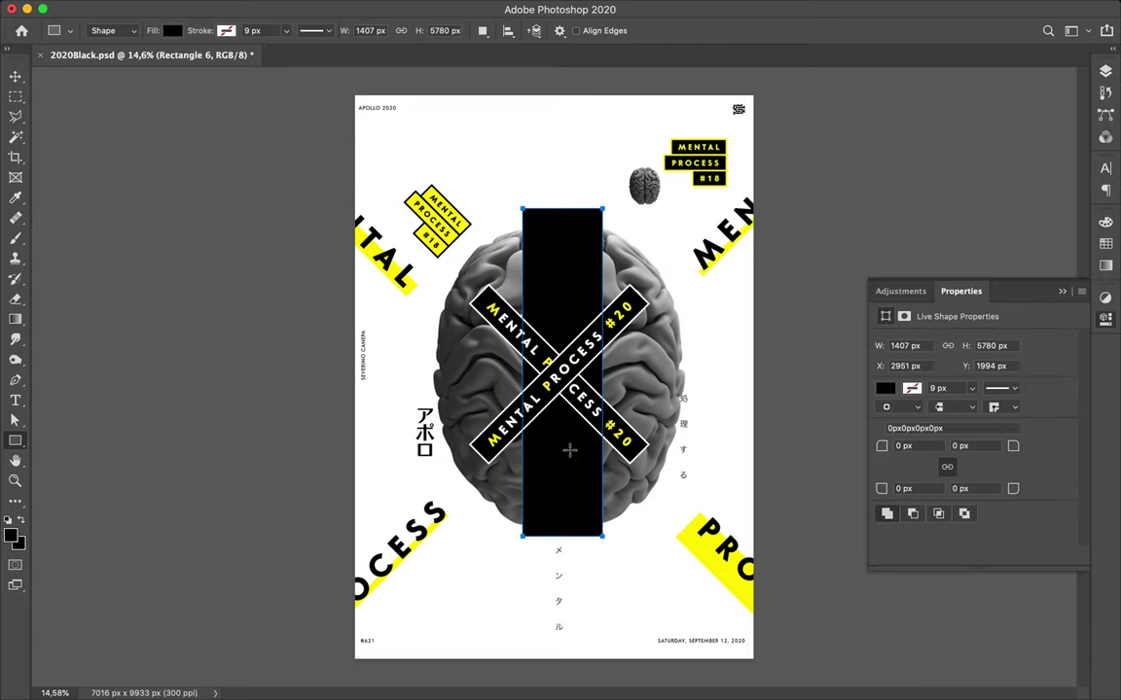
# - Duplicate the bar and rotate the copy 90° to lie horizontally
pyautogui.press('v')
pyautogui.moveTo(565, 456); pyautogui.dragTo(546, 416)
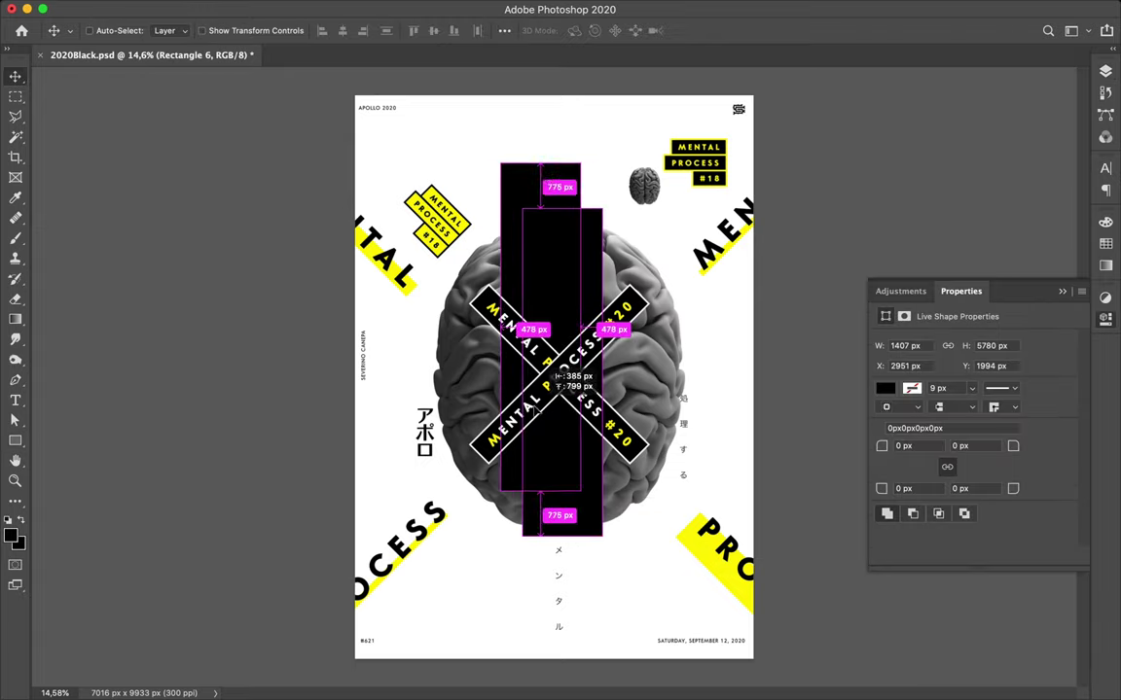
pyautogui.hotkey('ctrl', 't')
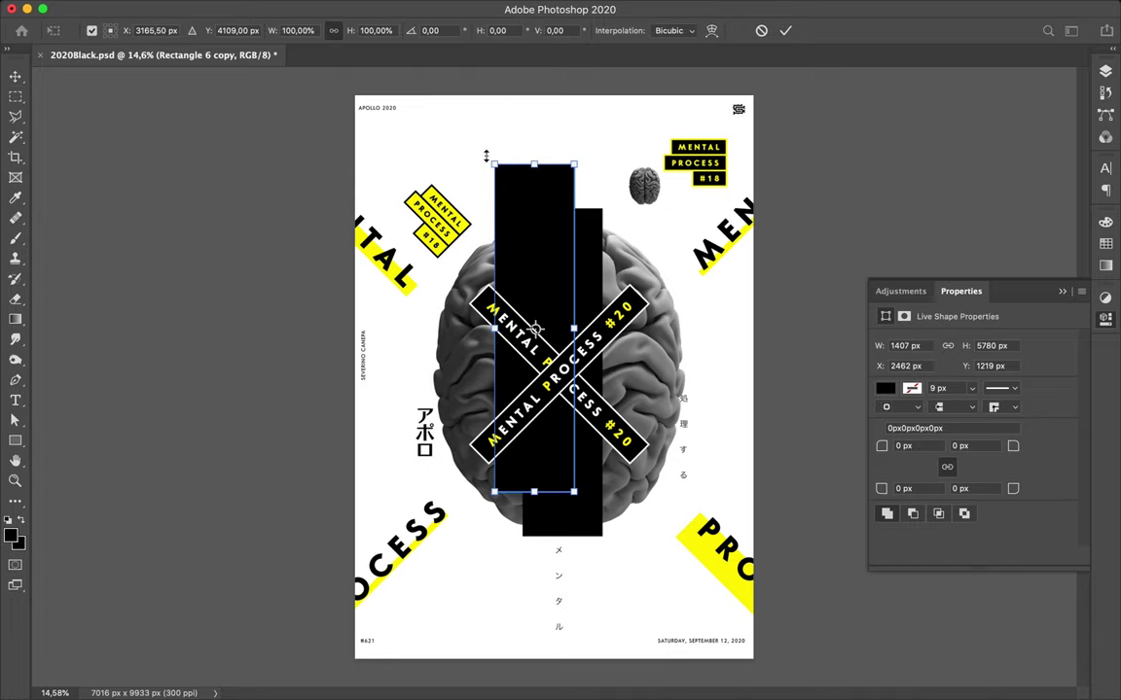
pyautogui.moveTo(486, 146); pyautogui.dragTo(695, 268)
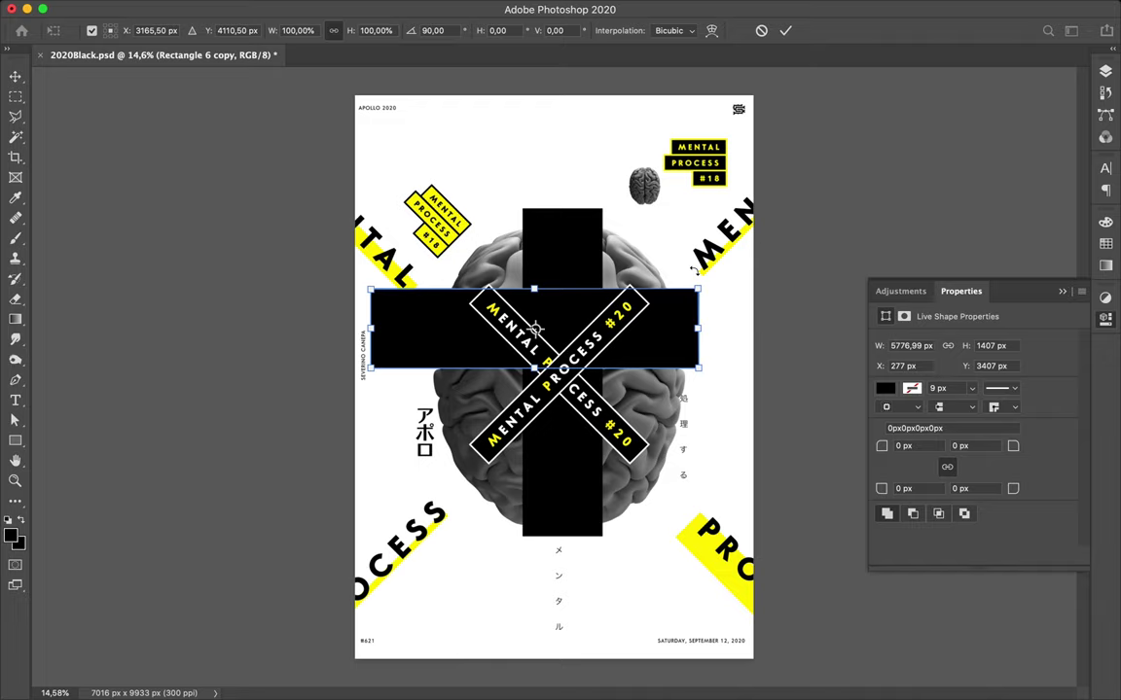
pyautogui.press('Return')
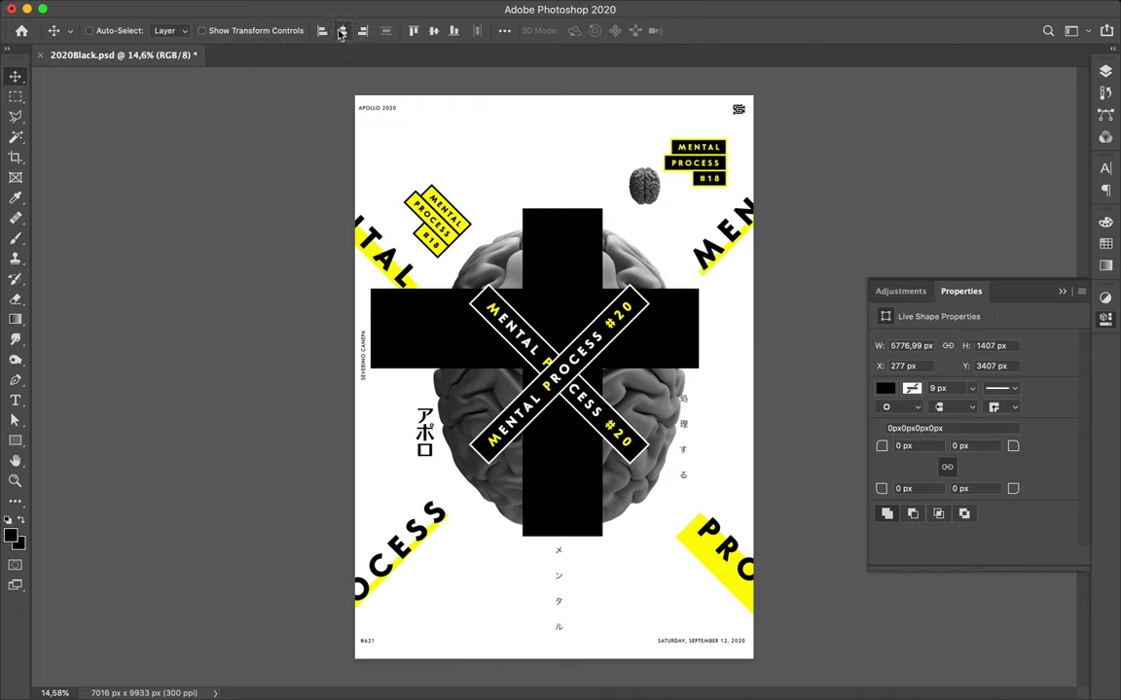
# - Centre the two bars on each other and rotate the cross -45° into an X
pyautogui.click(342, 31)
pyautogui.click(434, 30)
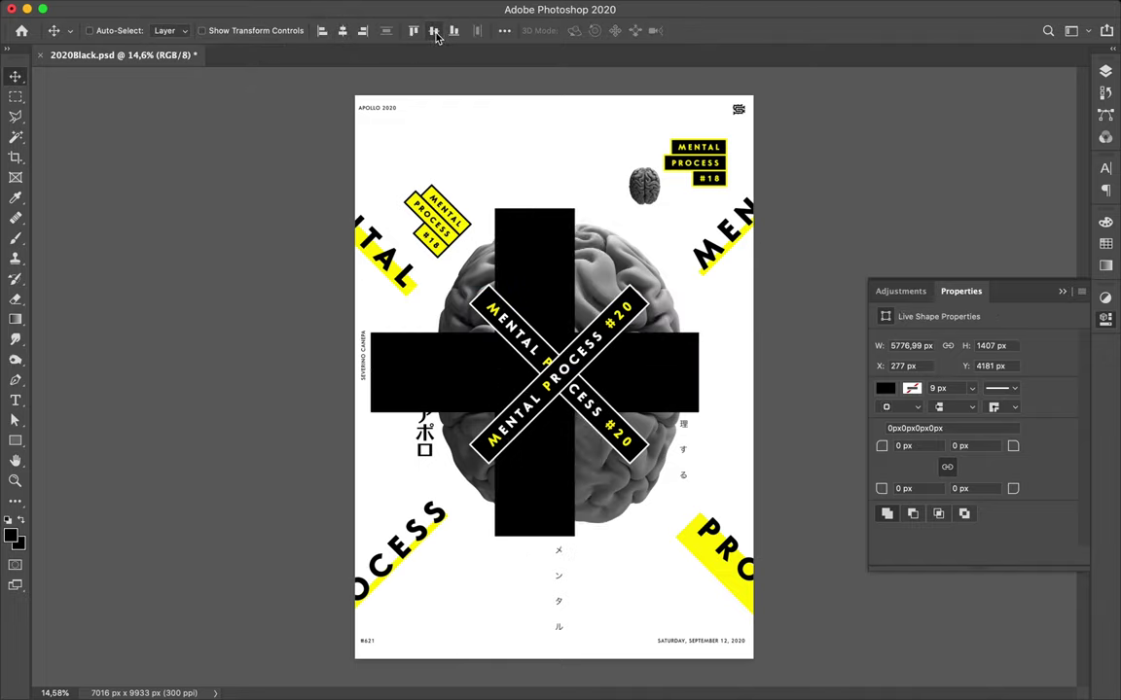
pyautogui.hotkey('ctrl', 't')
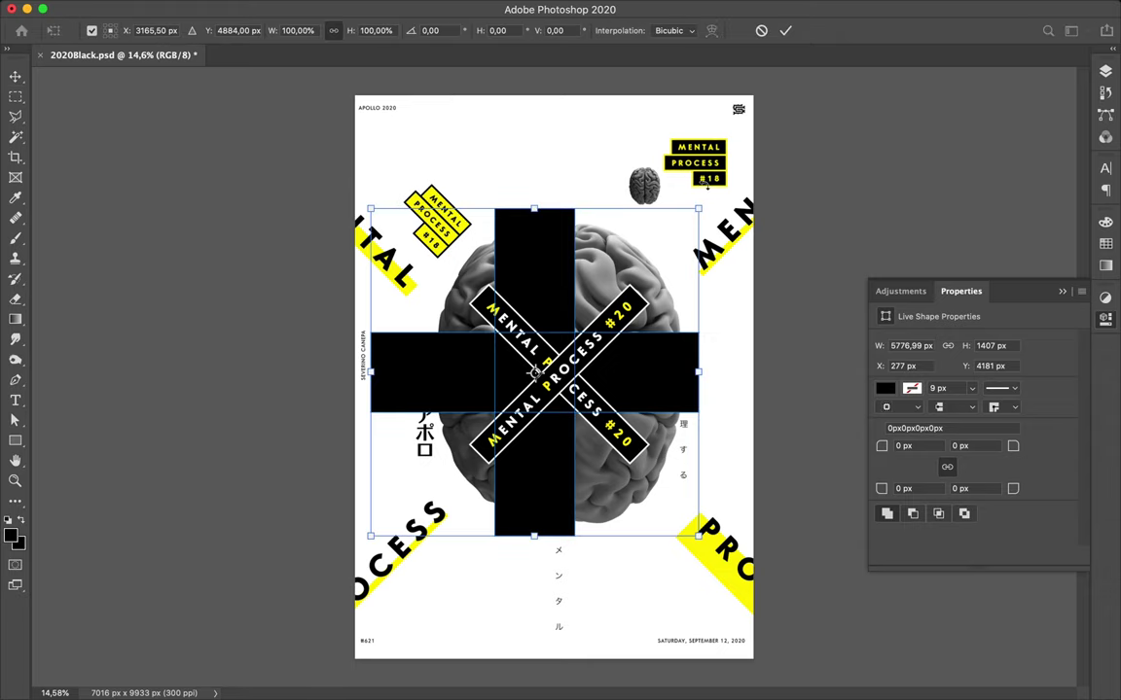
pyautogui.moveTo(672, 175); pyautogui.dragTo(510, 136)
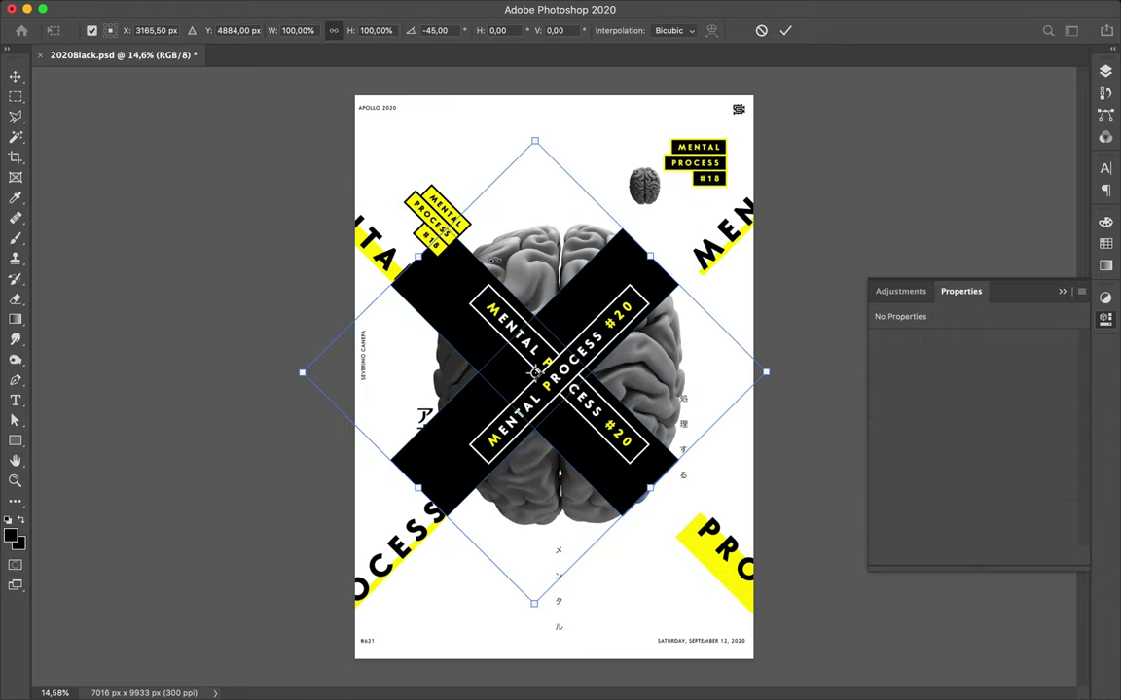
pyautogui.moveTo(466, 279); pyautogui.dragTo(465, 280)
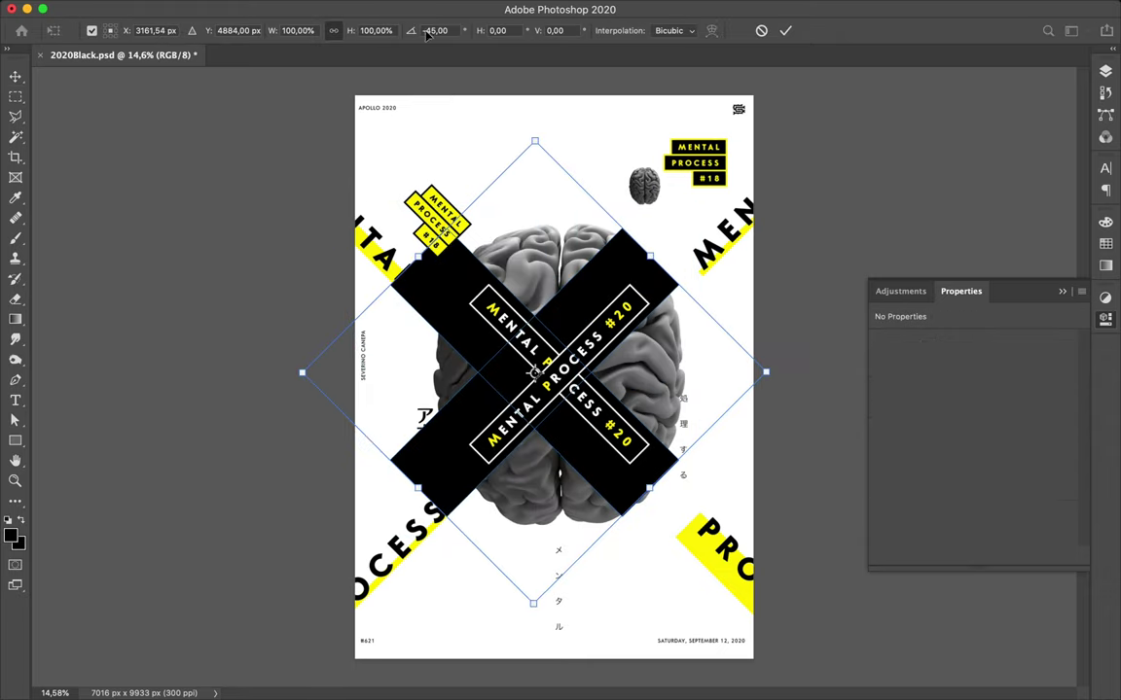
pyautogui.press('Return')
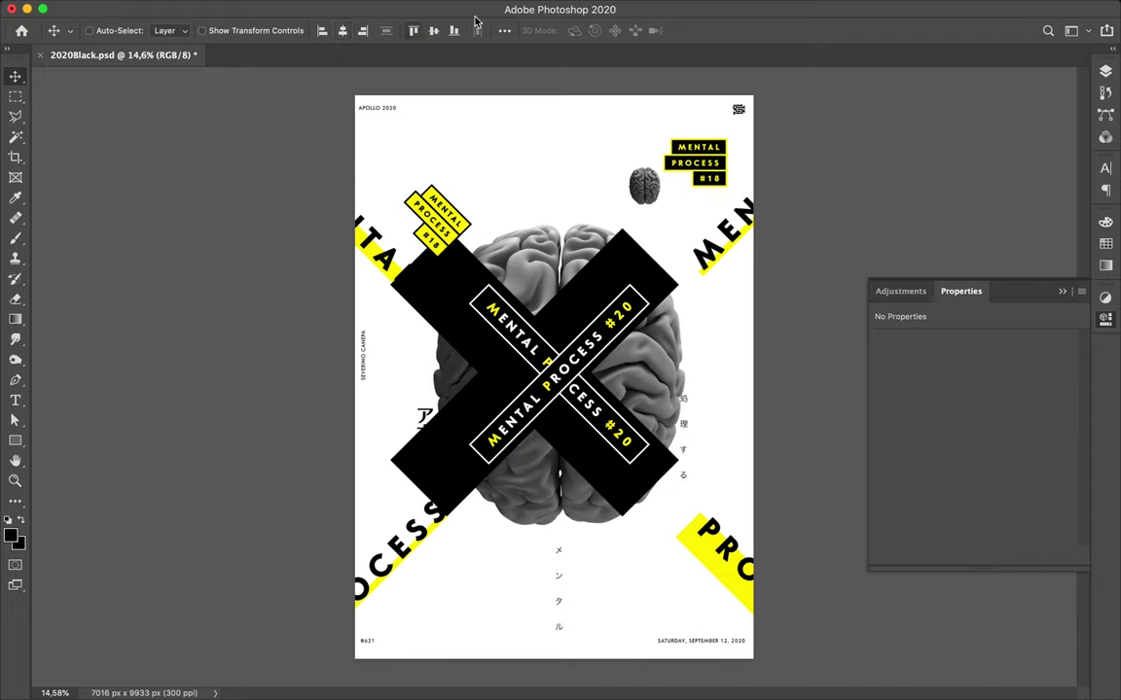
# - Align to the canvas and centre the X horizontally and vertically on the poster
pyautogui.click(504, 31)
pyautogui.click(557, 174)
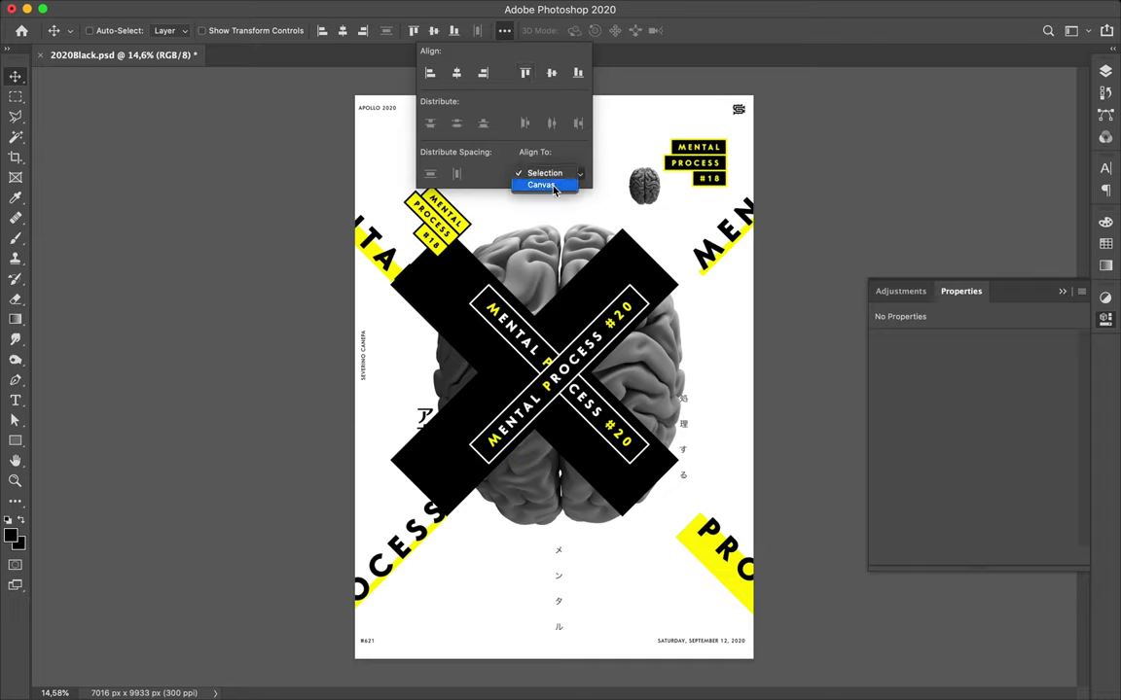
pyautogui.click(539, 183)
pyautogui.click(343, 31)
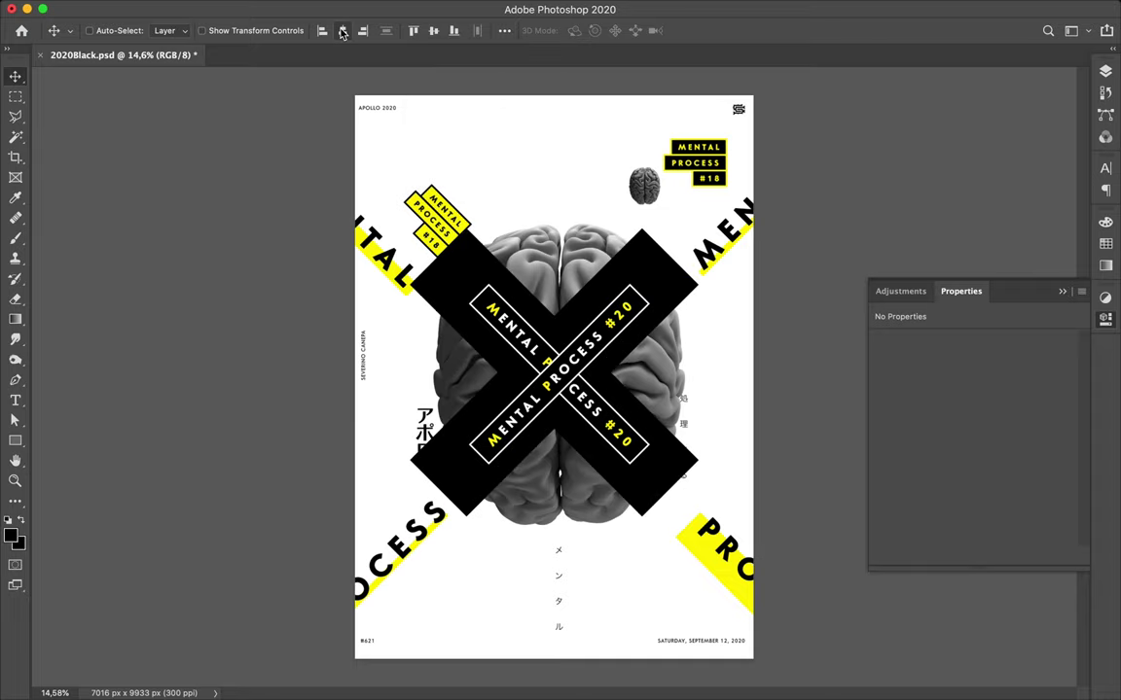
pyautogui.click(434, 32)
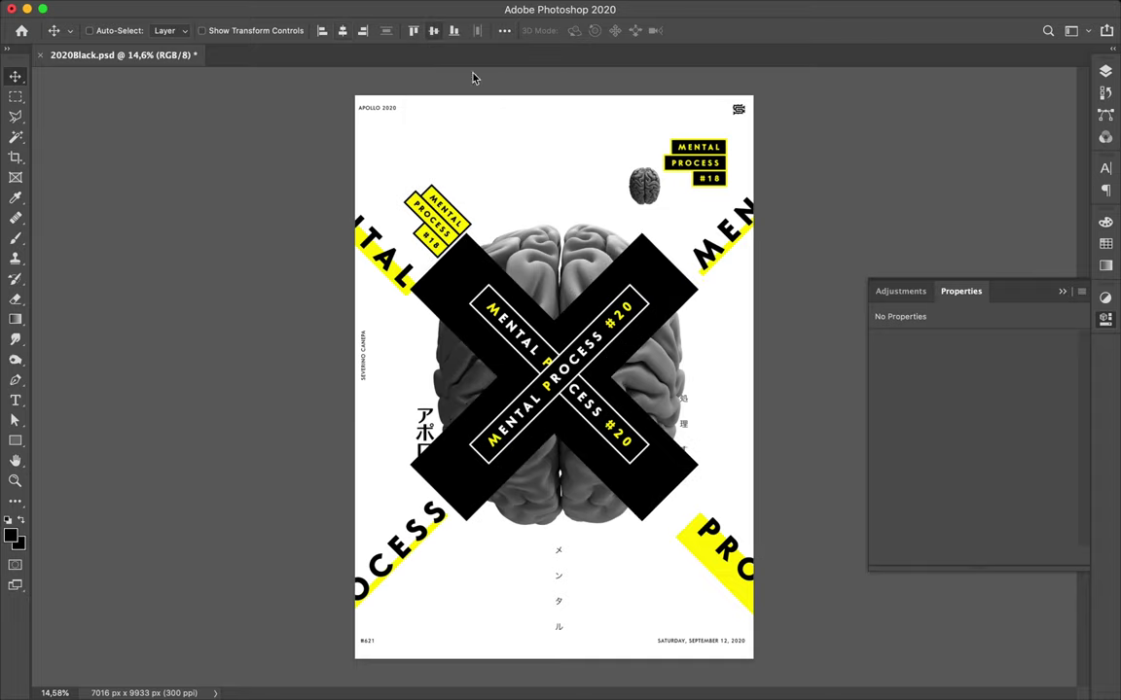
# - Centre the brain horizontally and vertically on the poster
pyautogui.click(572, 341)
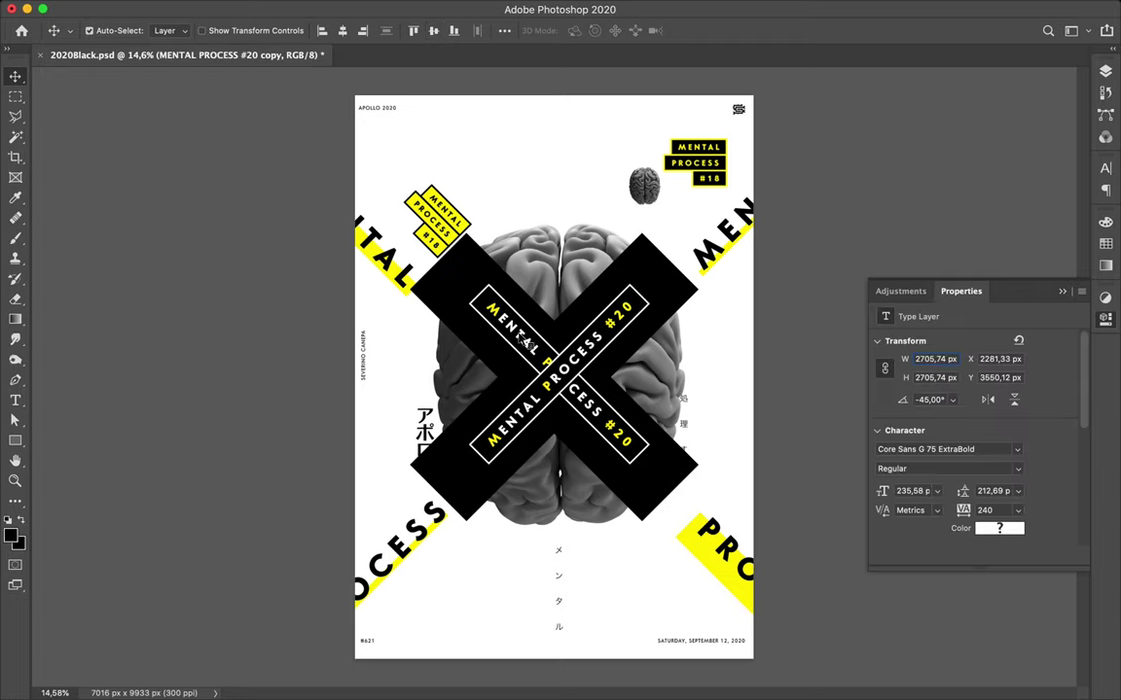
pyautogui.click(530, 265)
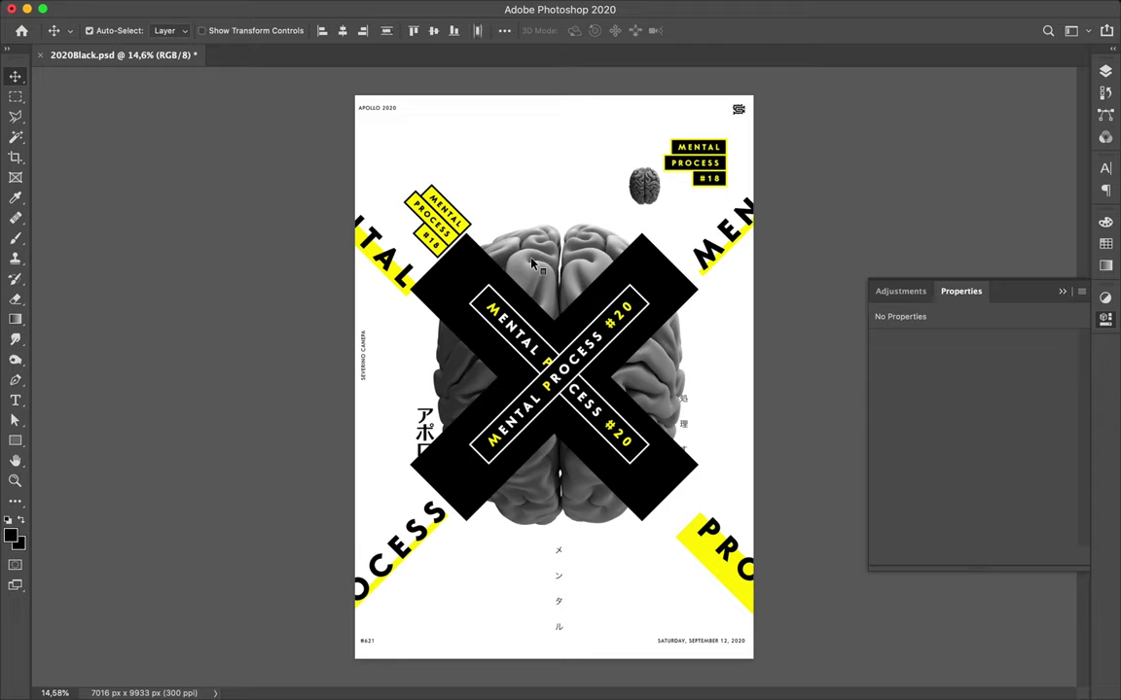
pyautogui.click(345, 34)
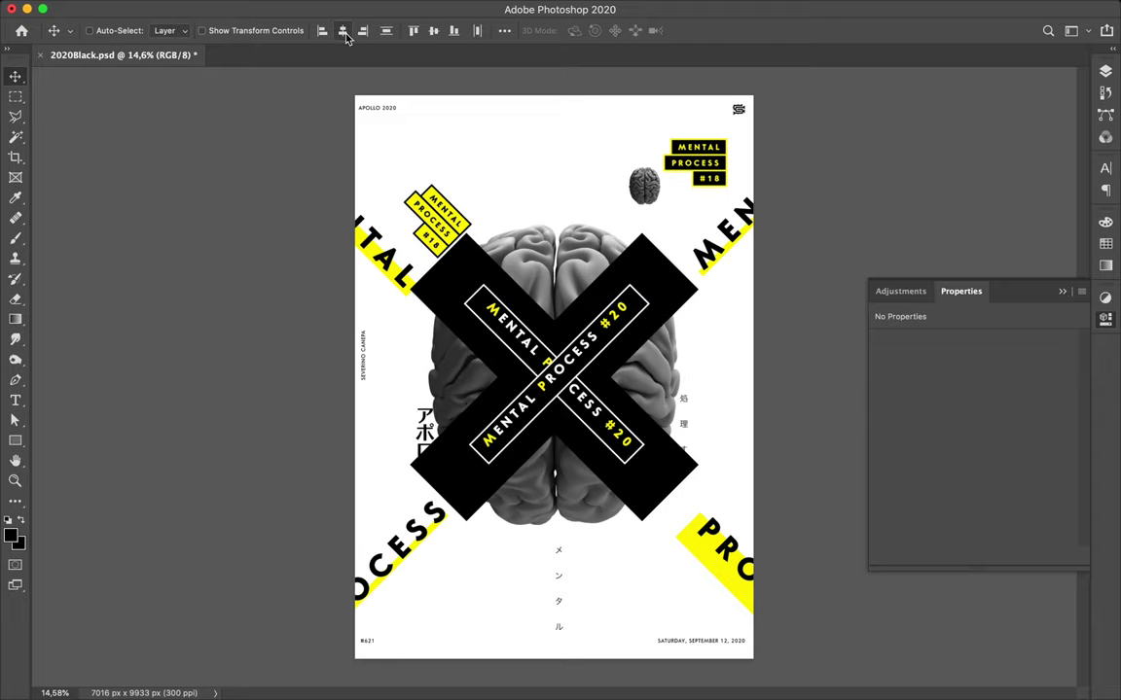
pyautogui.press('super')
pyautogui.press('super+z')
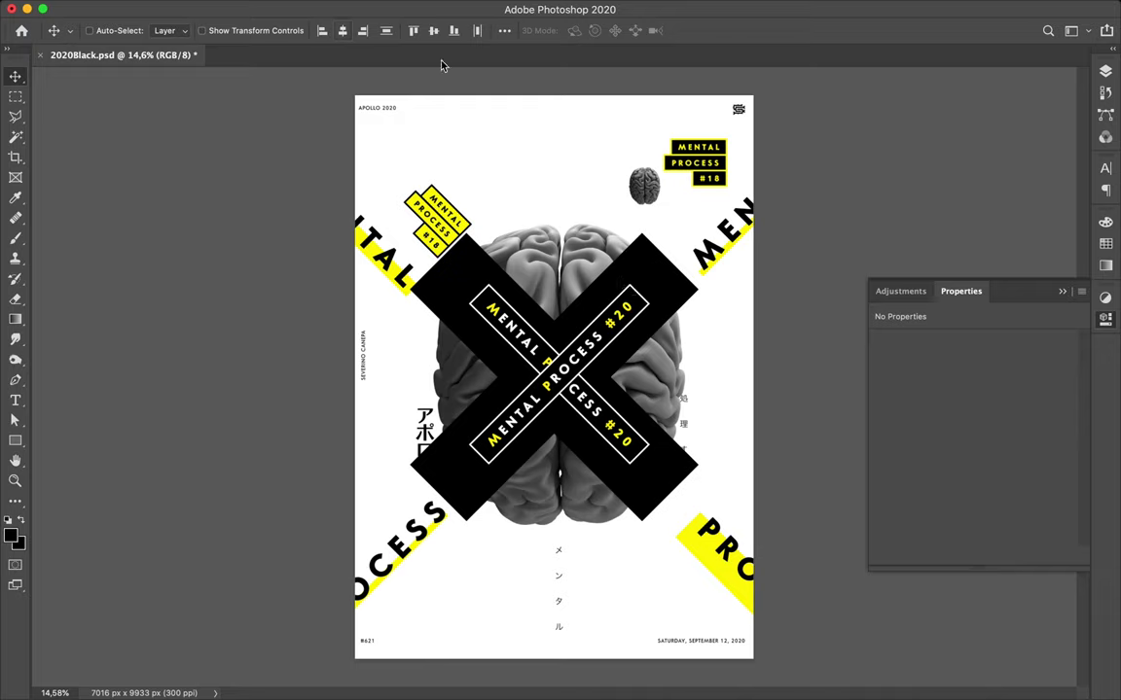
pyautogui.click(344, 31)
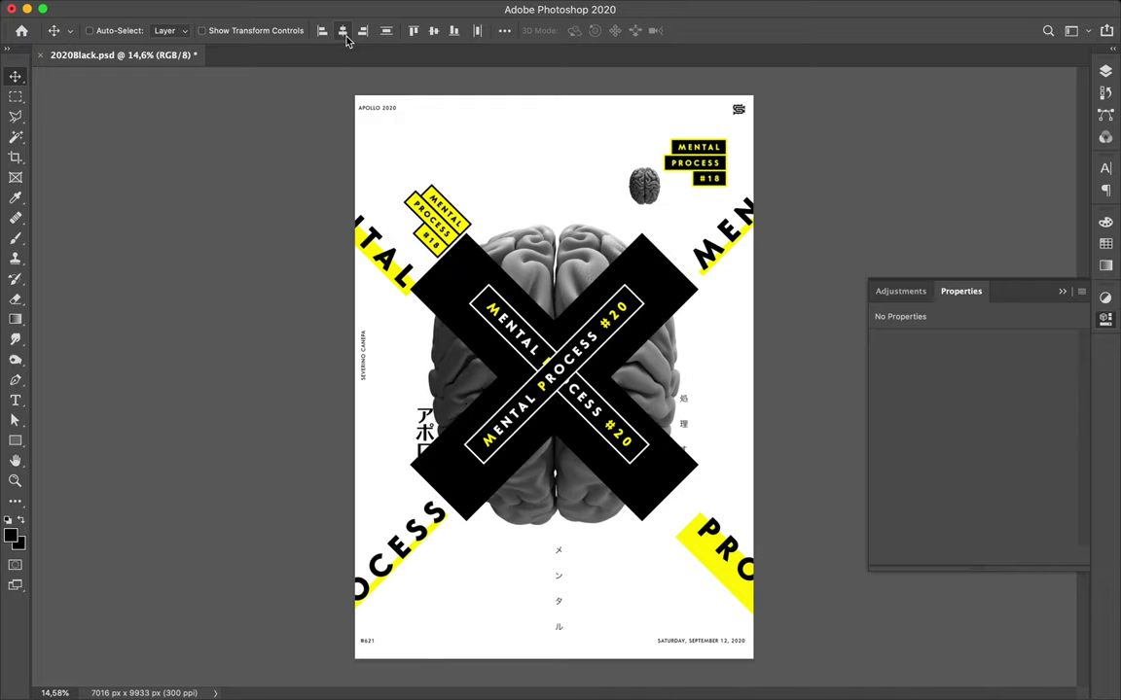
pyautogui.click(434, 31)
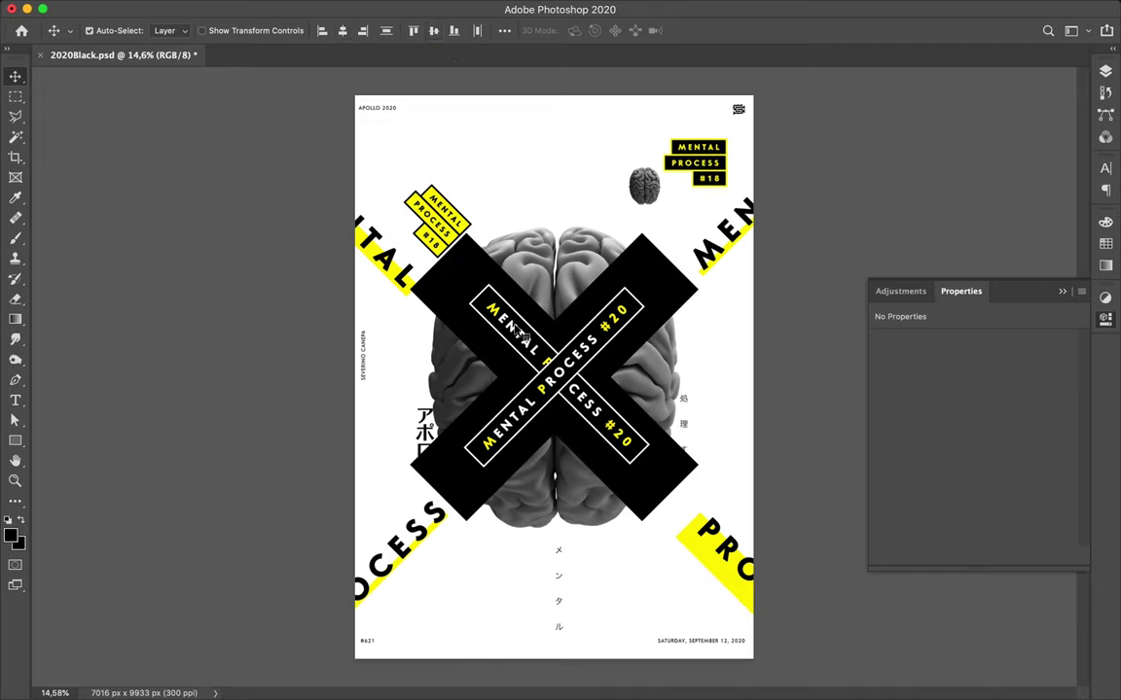
# - Centre the MENTAL PROCESS #20 copy label horizontally on Rectangle 1
pyautogui.click(446, 268)
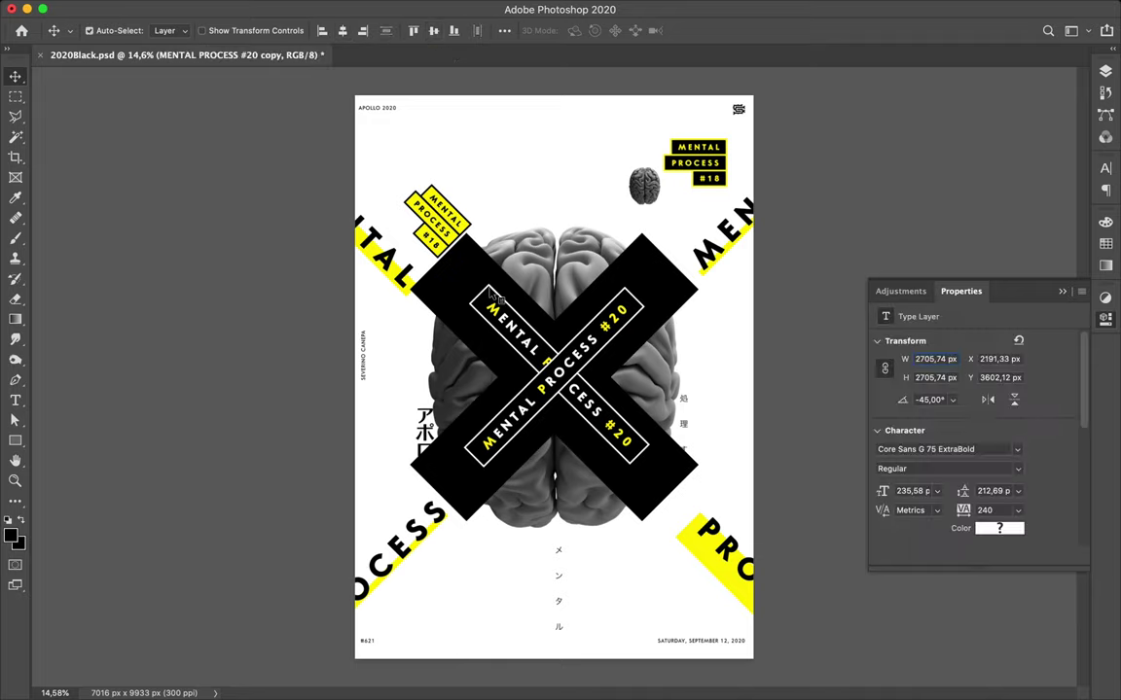
pyautogui.click(450, 161)
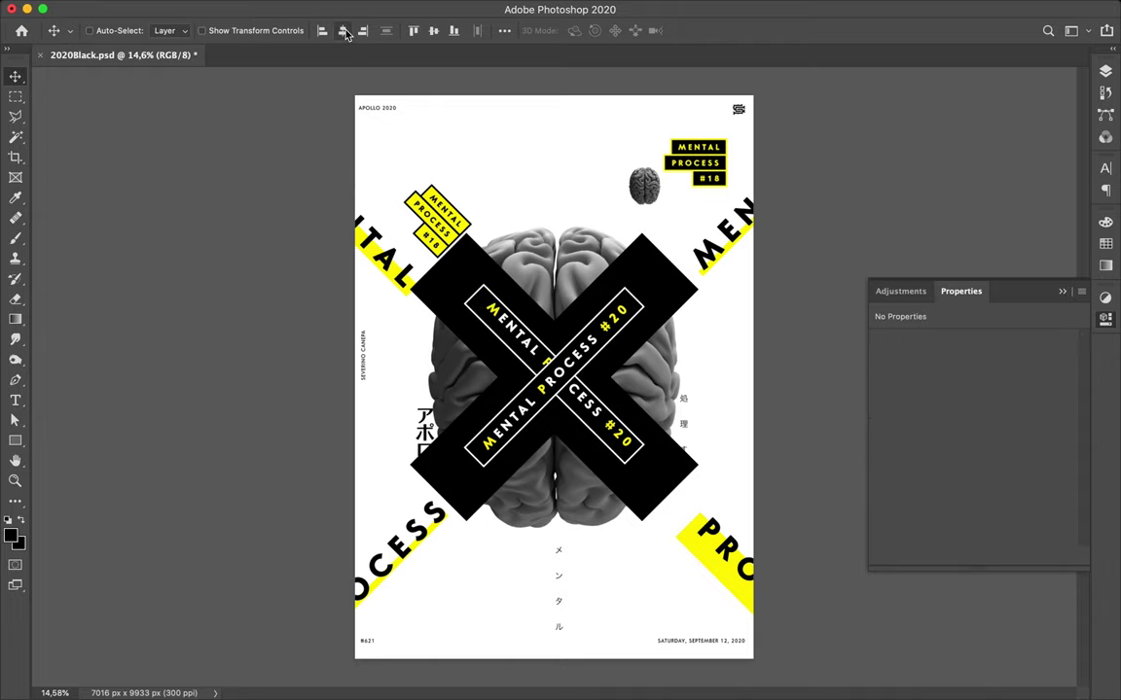
pyautogui.press('super')
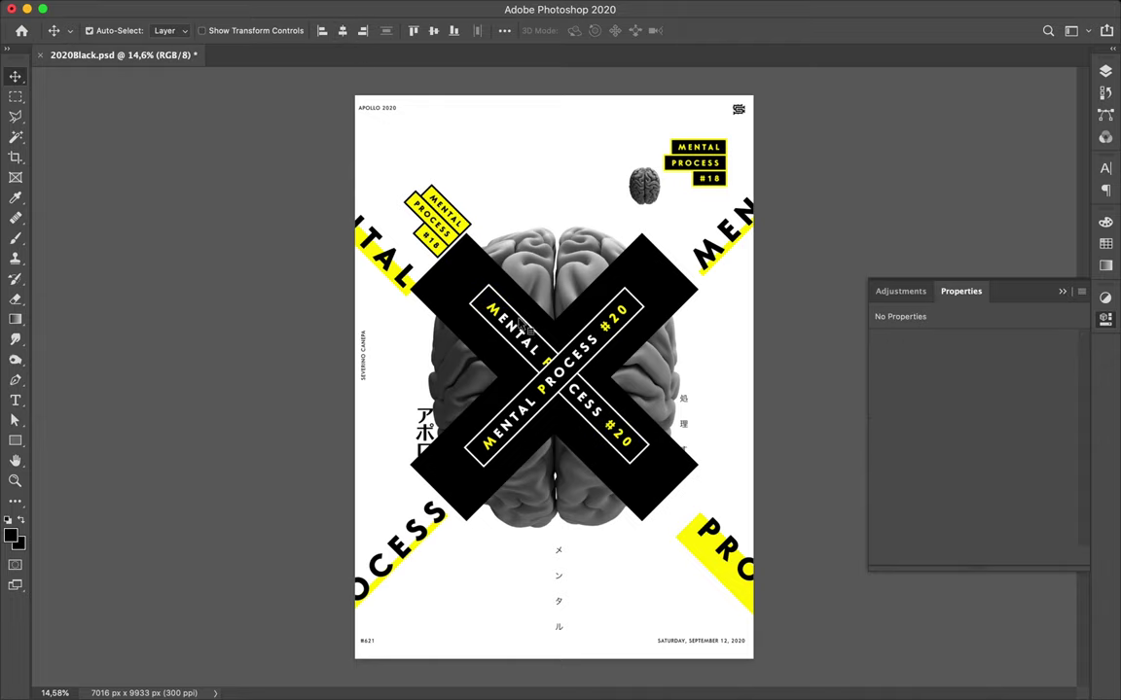
pyautogui.keyDown('super'); pyautogui.click(525, 342); pyautogui.keyUp('super')
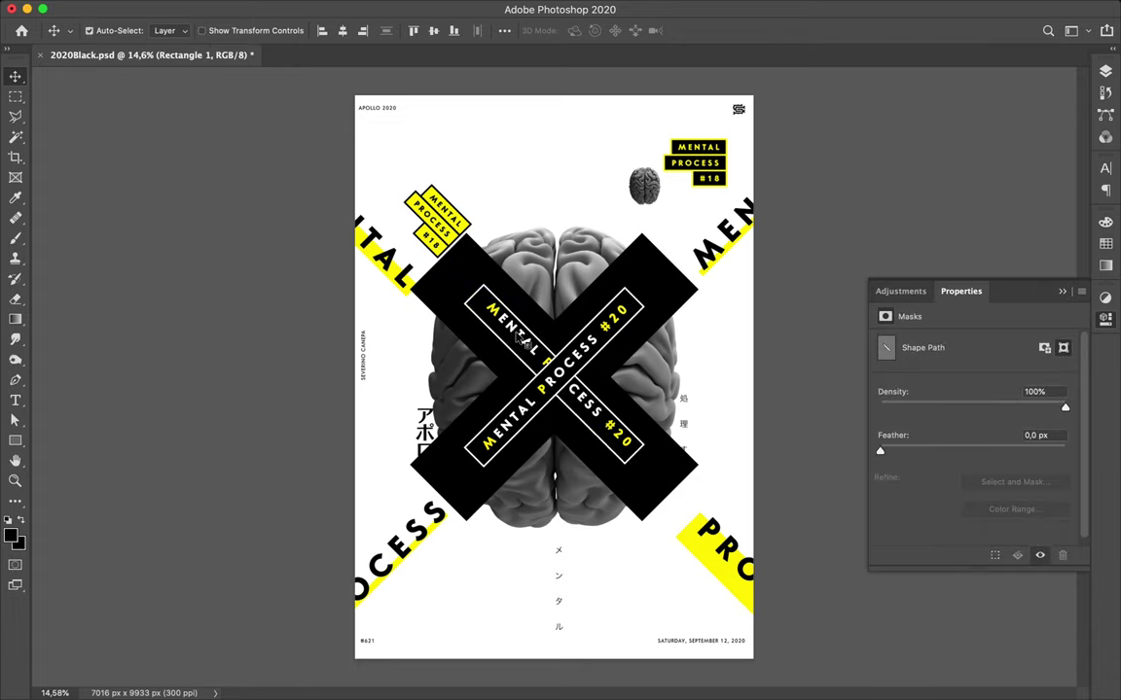
pyautogui.press('super')
pyautogui.click(345, 31)
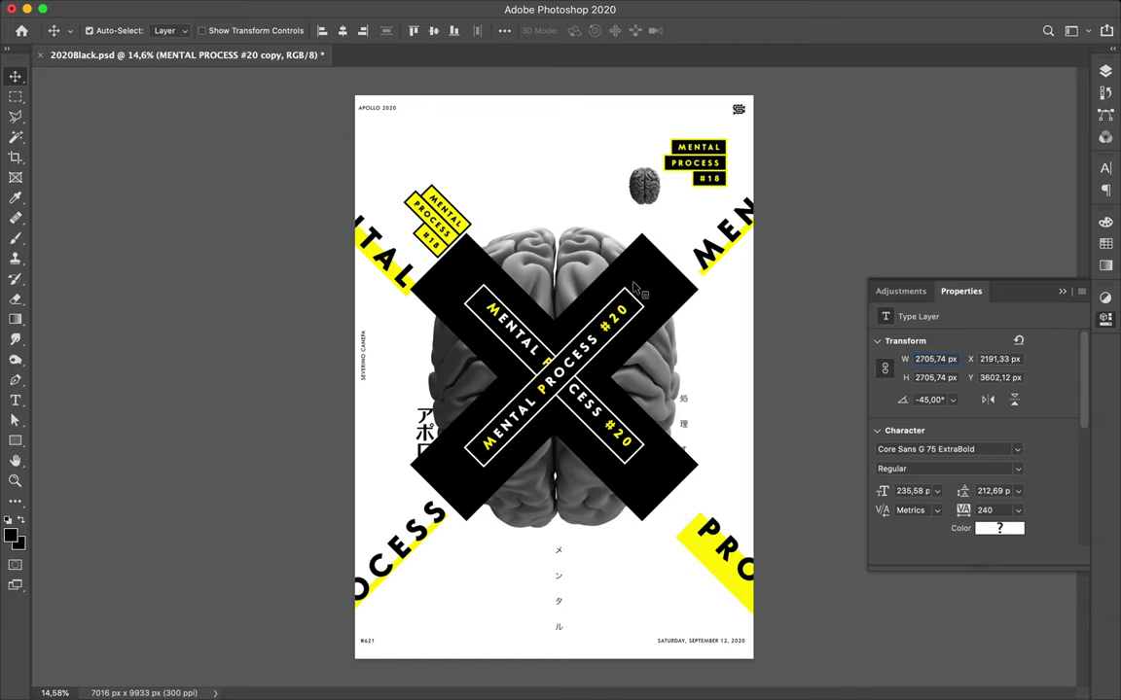
pyautogui.click(1106, 73)
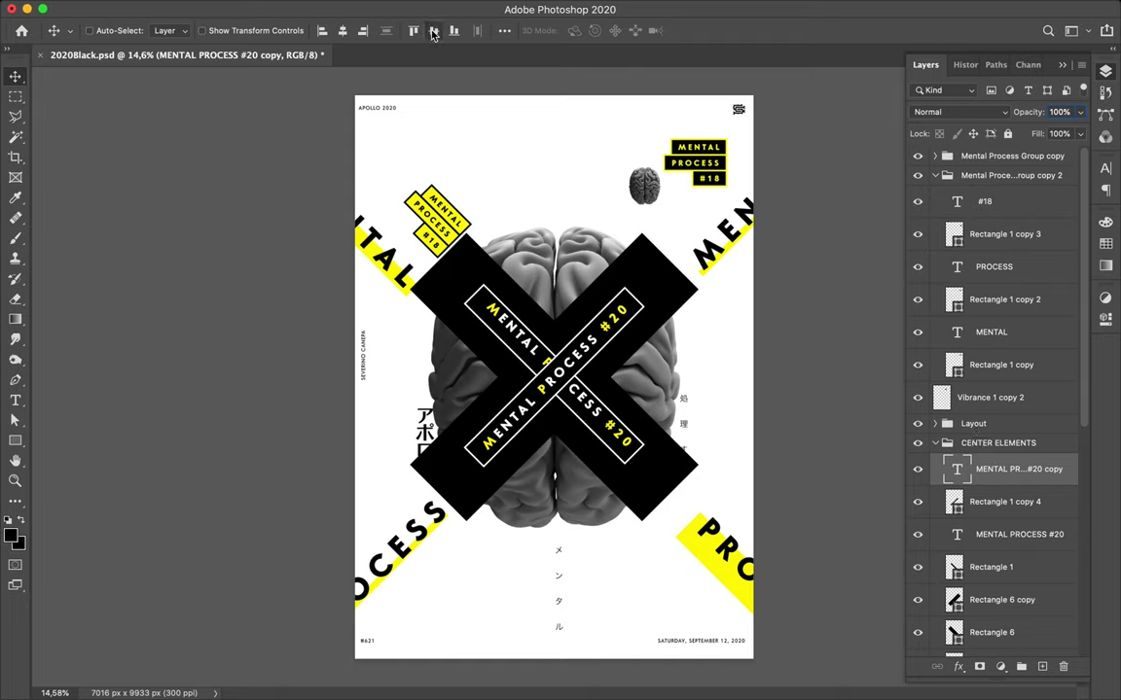
# - Nudge the duplicate title, then centre it on Rectangle 1 horizontally and vertically
pyautogui.press('alt')
pyautogui.hotkey('shift', 'Right')
pyautogui.hotkey('shift', 'Right')
pyautogui.hotkey('shift', 'Right')
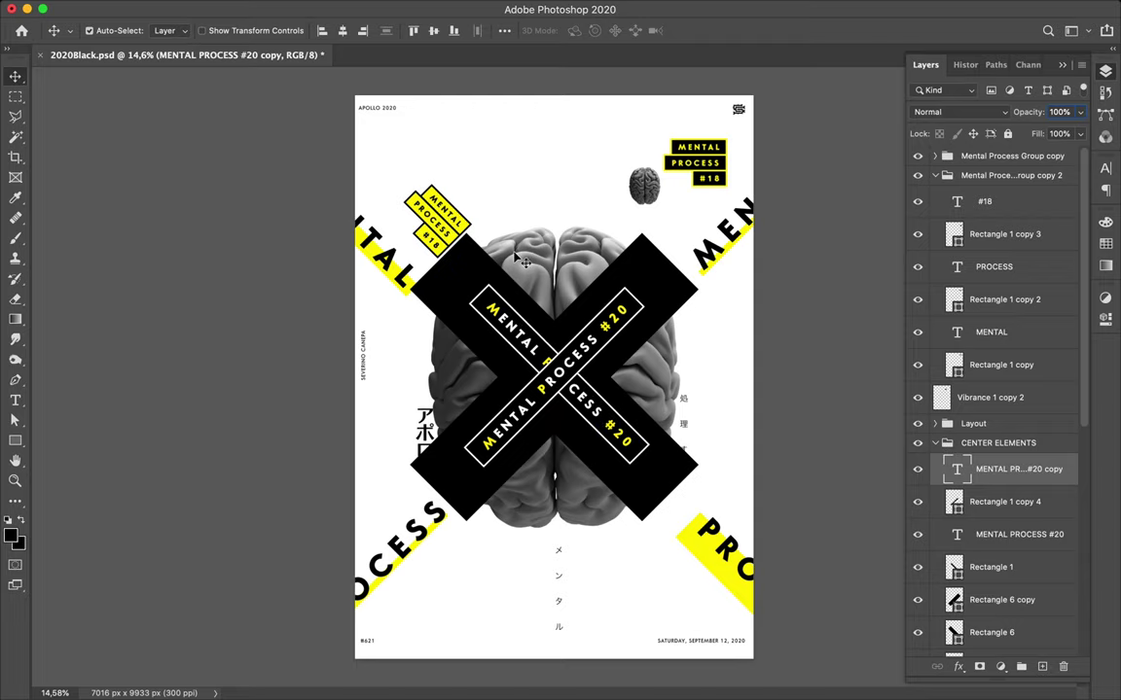
pyautogui.hotkey('shift', 'Up')
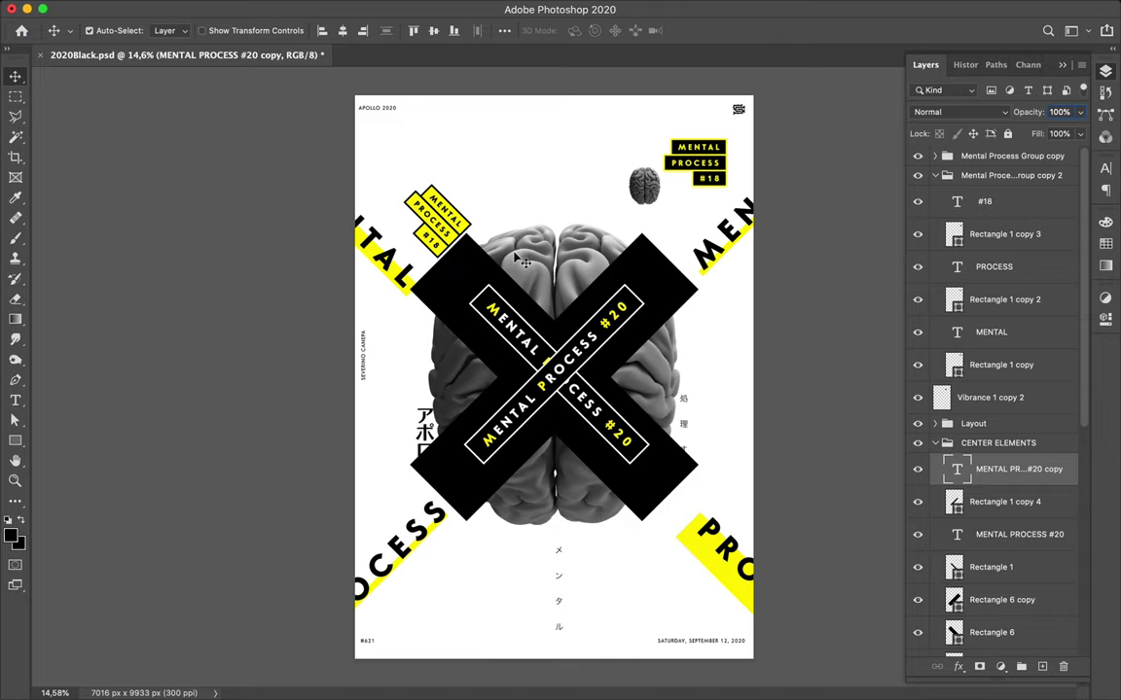
pyautogui.hotkey('shift', 'Up')
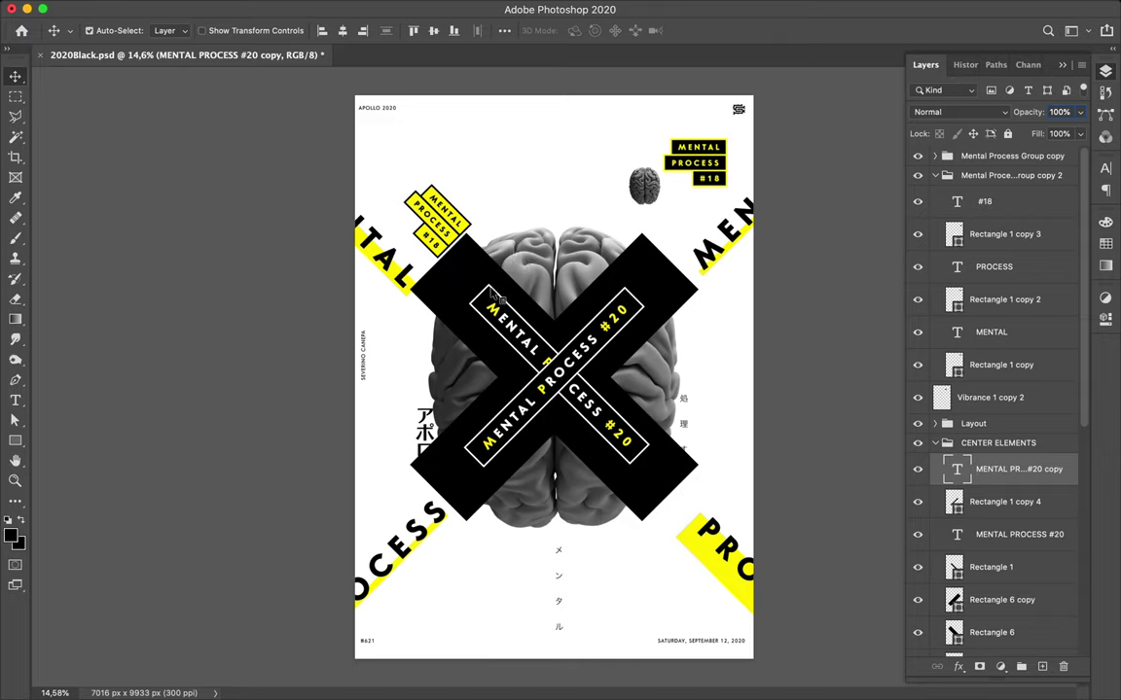
pyautogui.keyDown('ctrl'); pyautogui.click(491, 294); pyautogui.keyUp('ctrl')
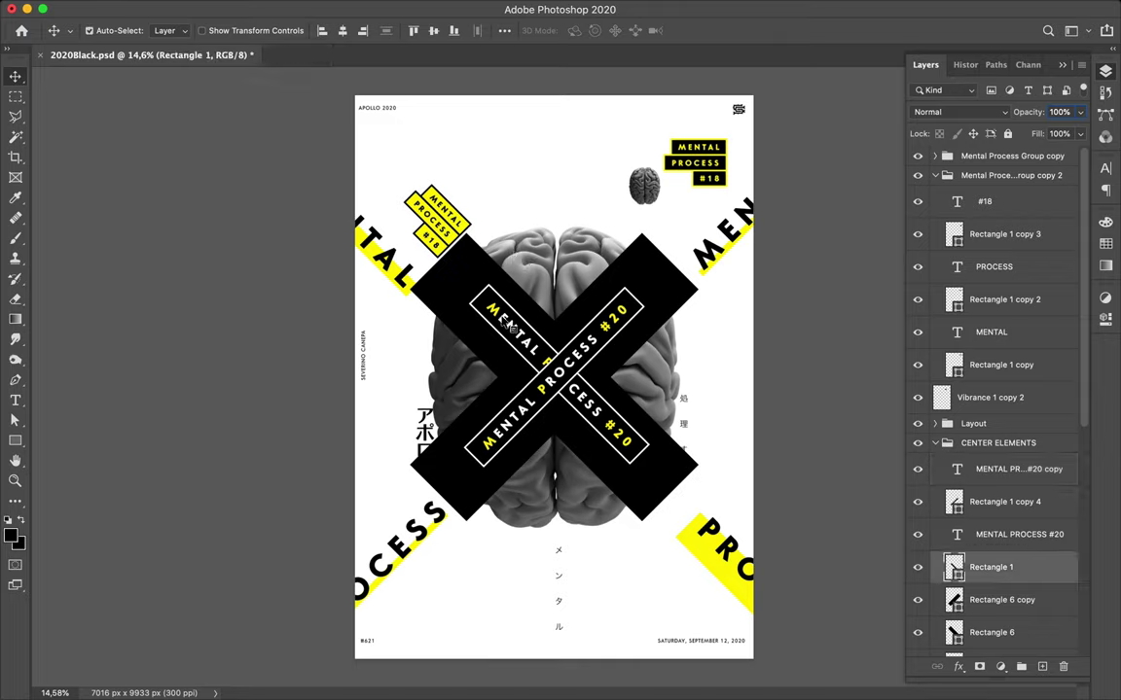
pyautogui.keyDown('ctrl'); pyautogui.keyDown('shift'); pyautogui.click(507, 327); pyautogui.keyUp('shift'); pyautogui.keyUp('ctrl')
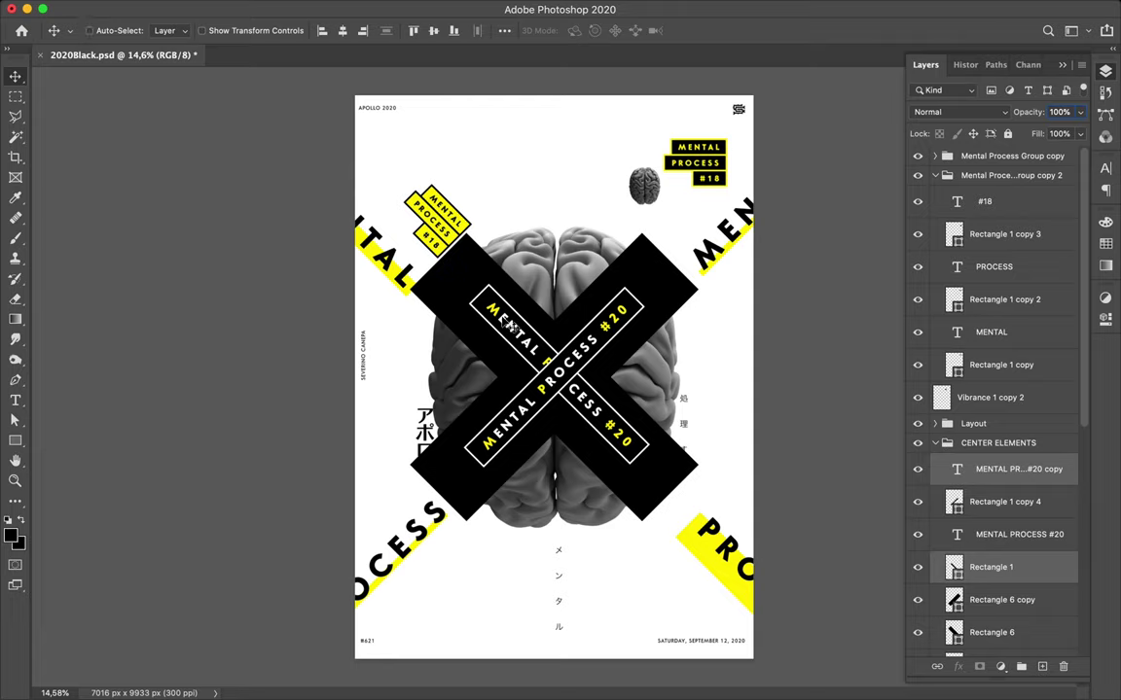
pyautogui.click(341, 32)
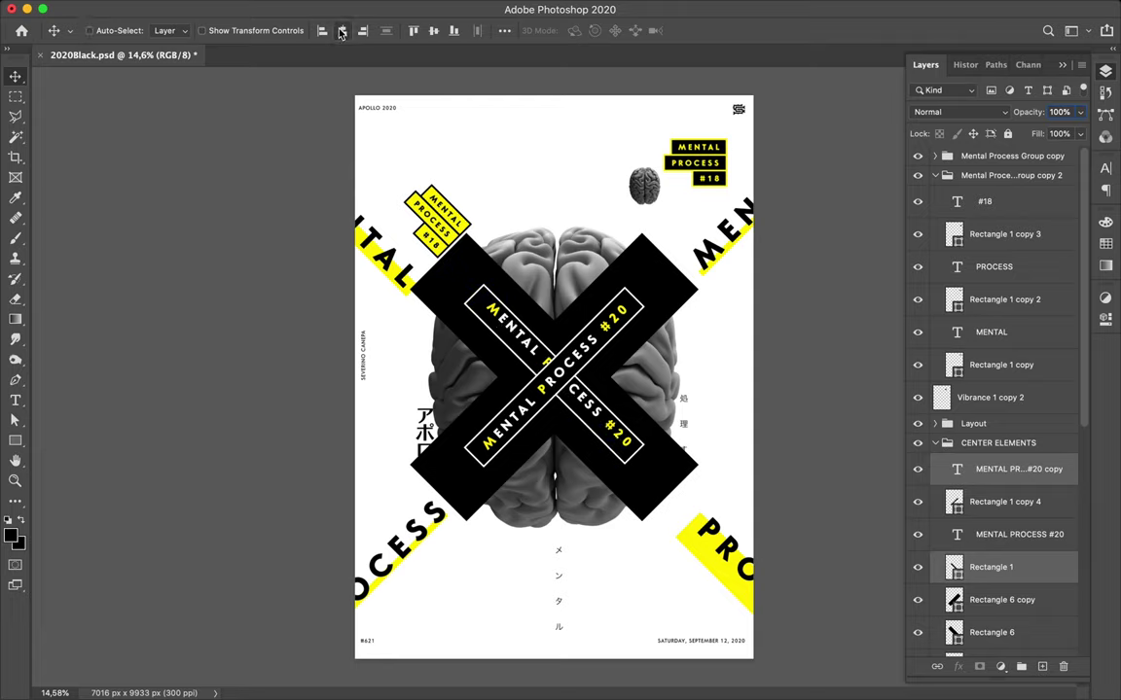
pyautogui.click(433, 32)
# - Test-delete the duplicate title and rectangle, undo, then hide the duplicate label
pyautogui.press('super')
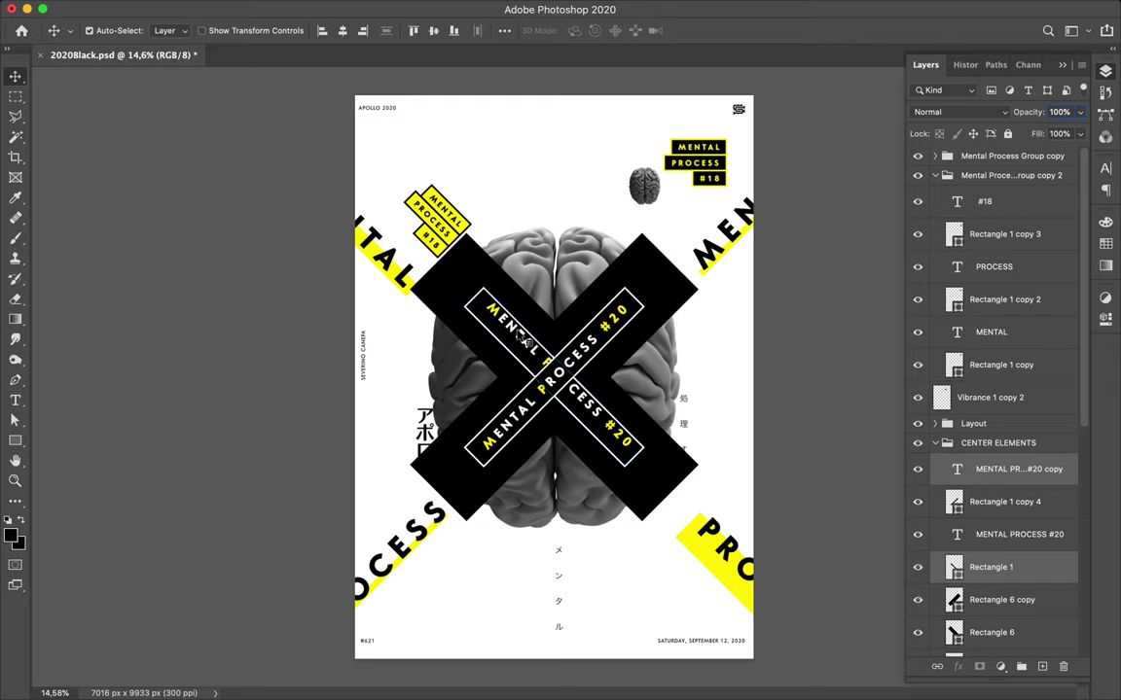
pyautogui.press('super')
pyautogui.press('Delete')
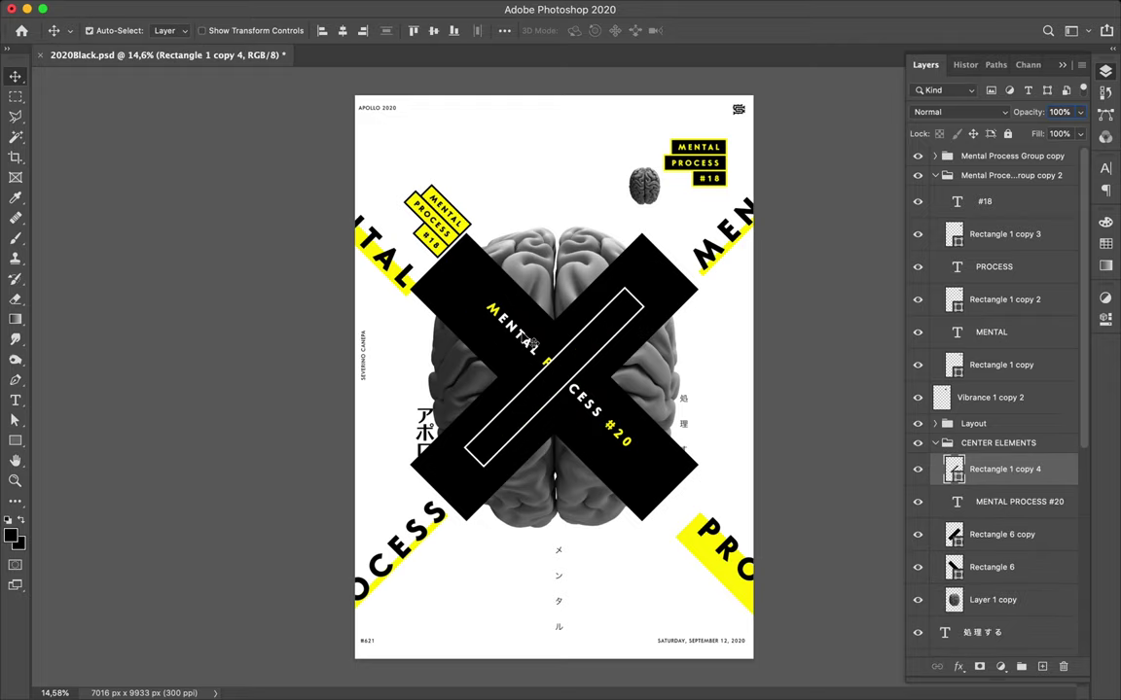
pyautogui.press('super+z')
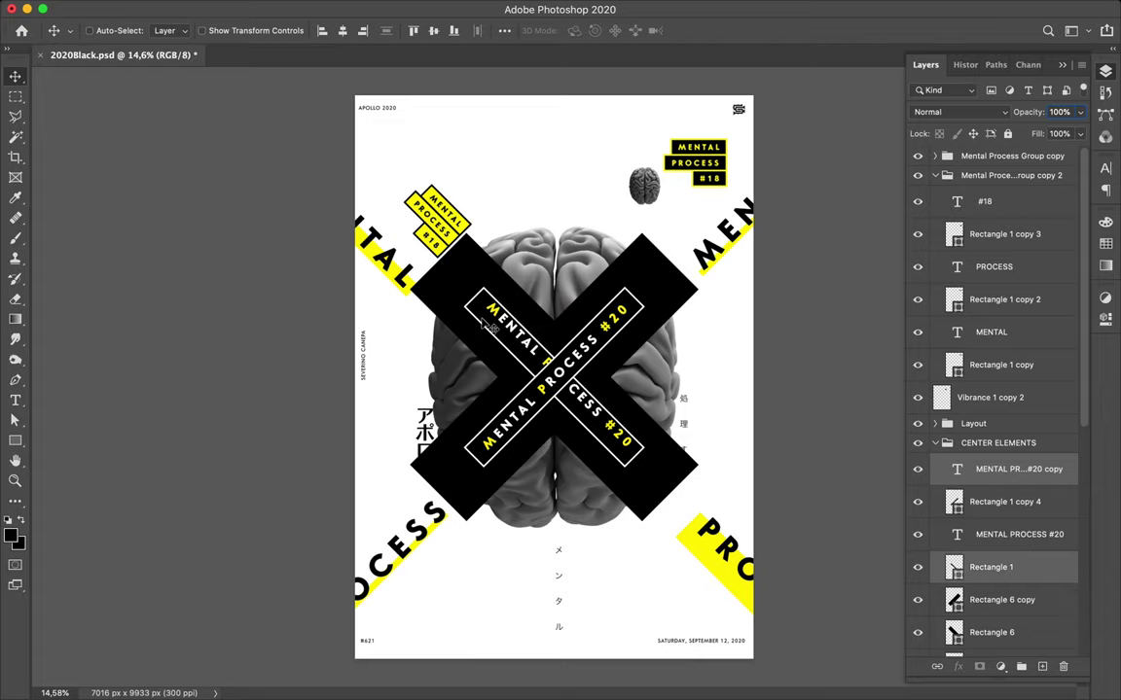
pyautogui.press('Delete')
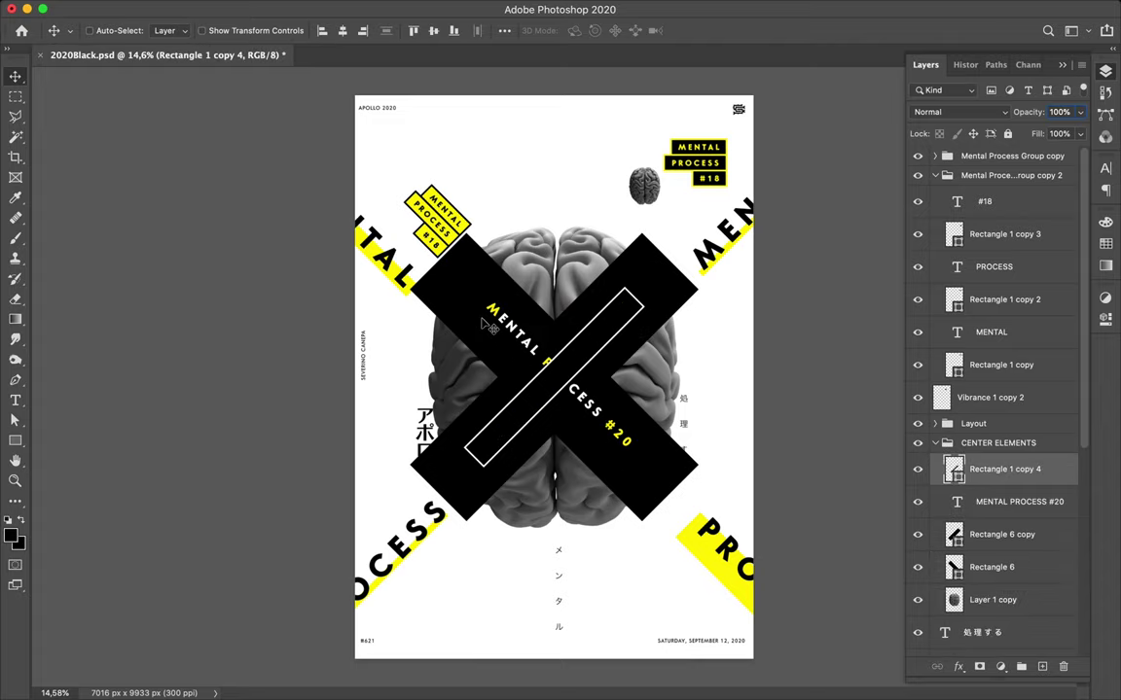
pyautogui.press('super+z')
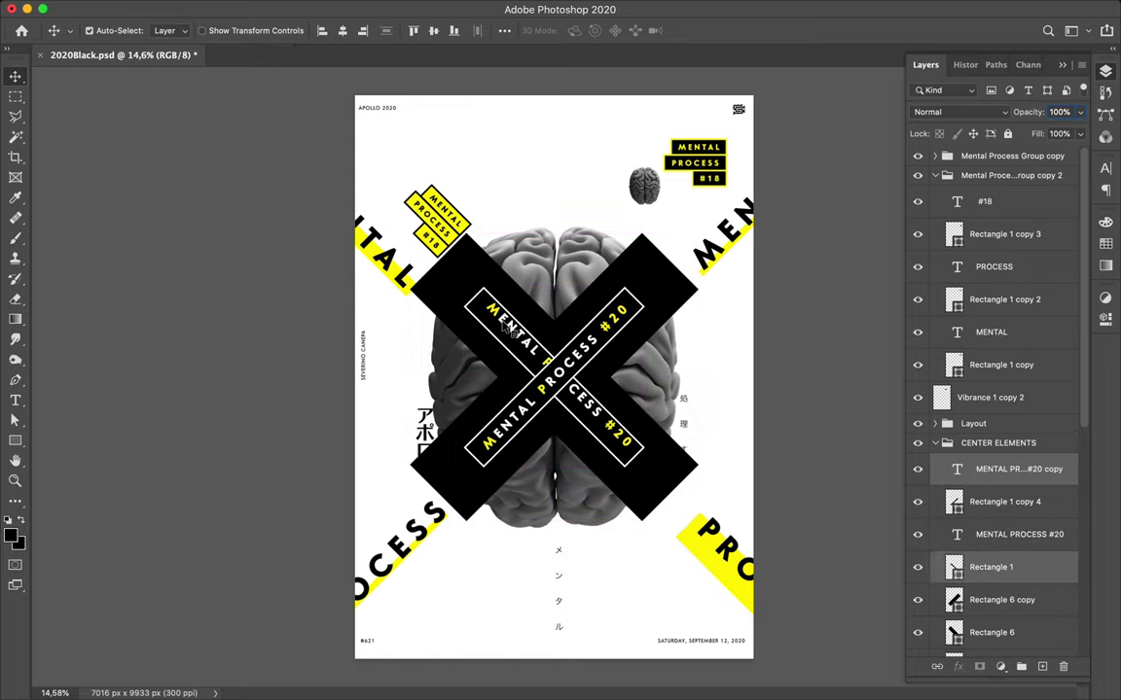
pyautogui.press('super+z')
pyautogui.press('super')
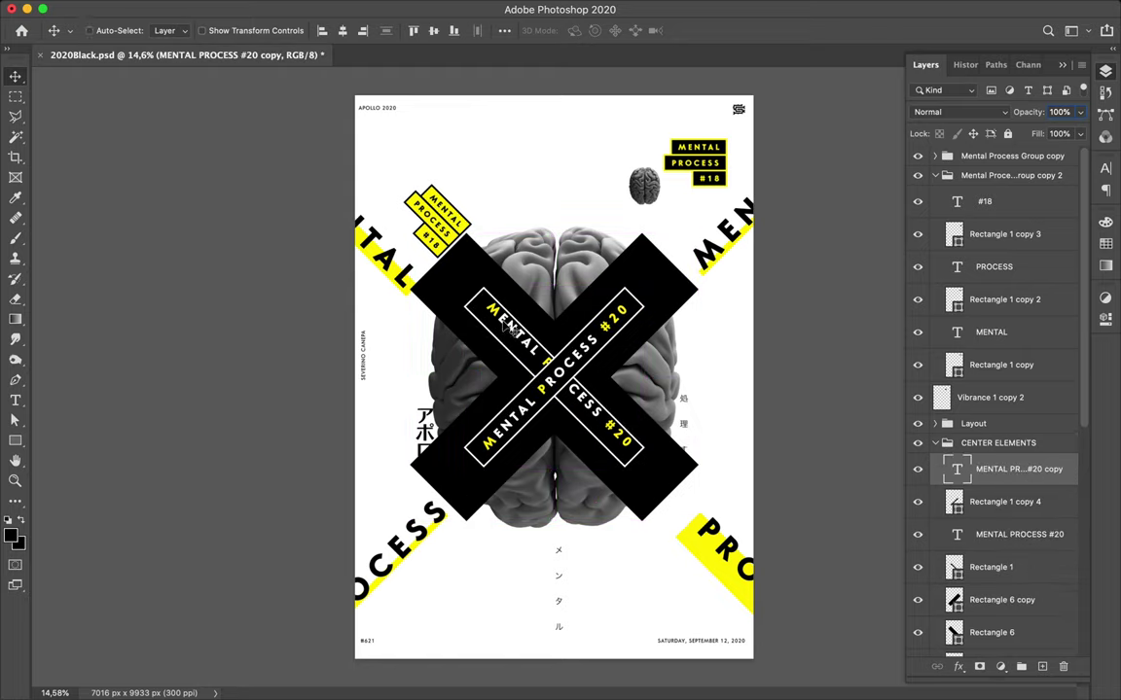
pyautogui.press('Delete')
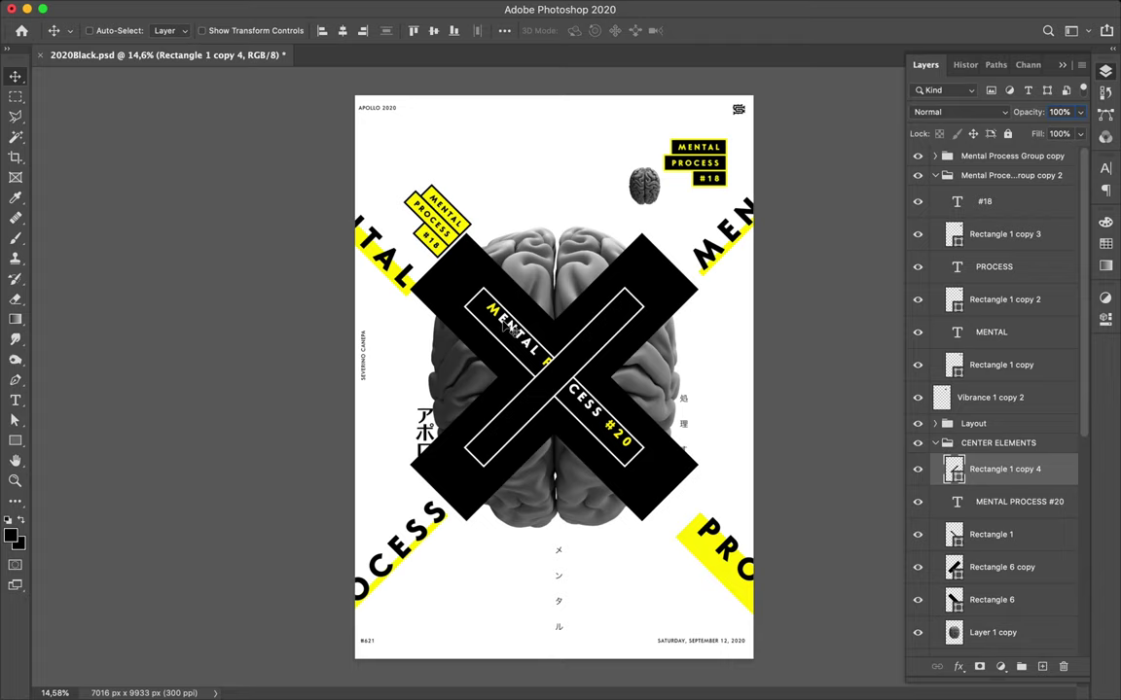
pyautogui.press('super+z')
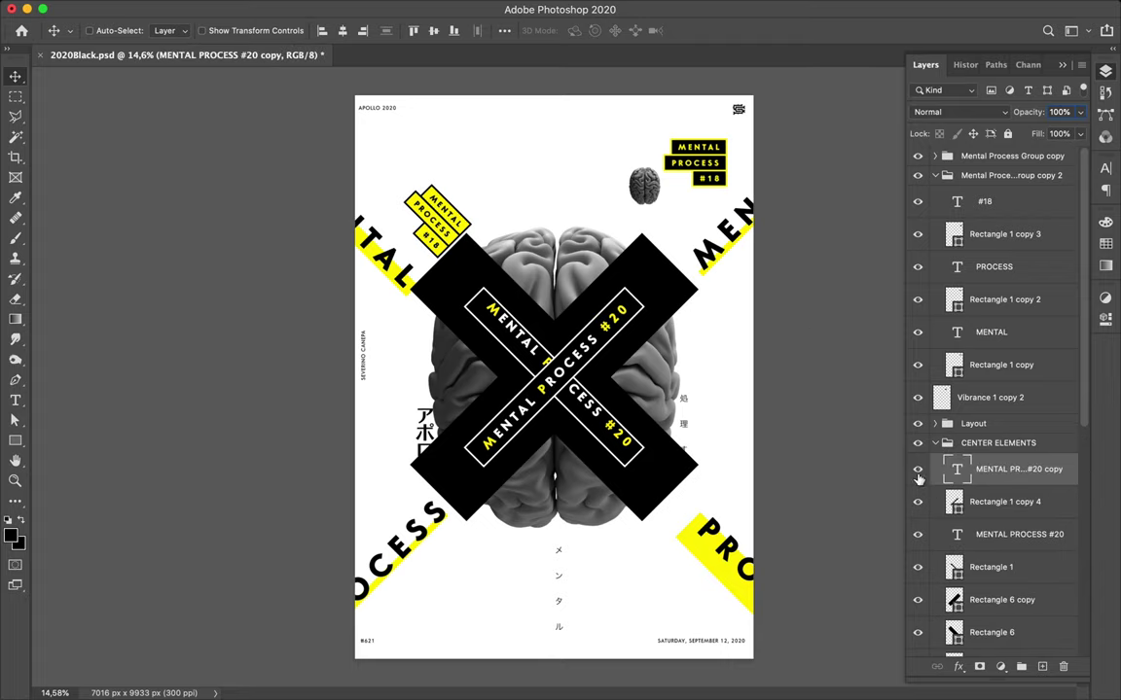
pyautogui.click(917, 471)
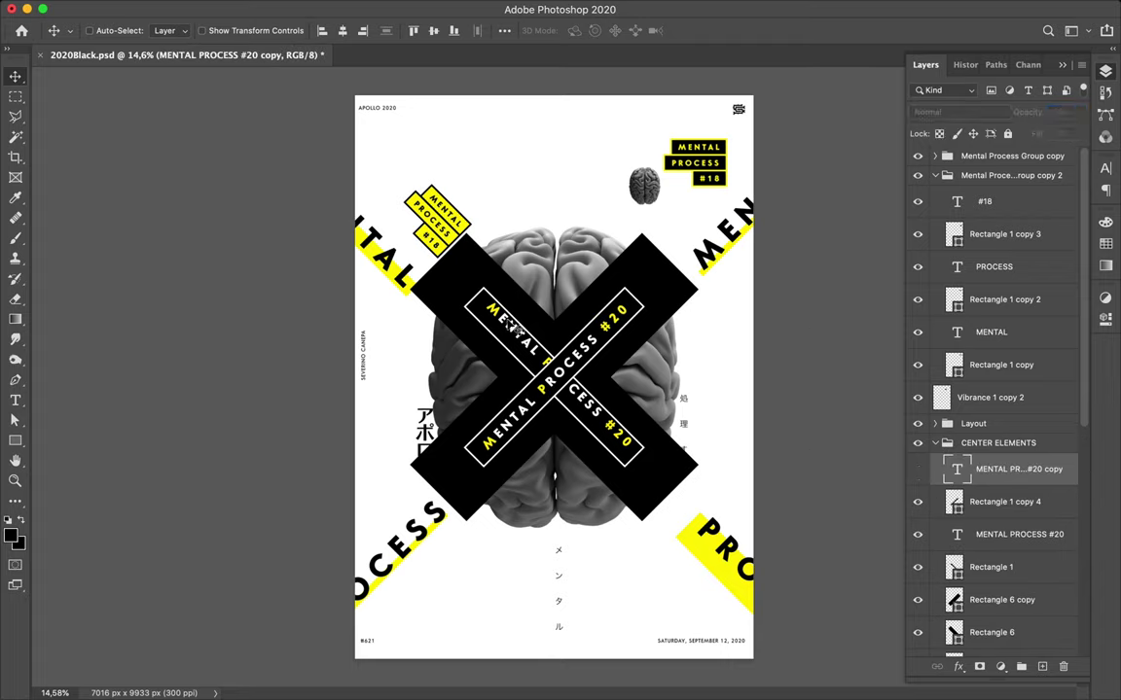
# - Centre the original MENTAL PROCESS #20 label horizontally and vertically on Rectangle 1
pyautogui.click(506, 324)
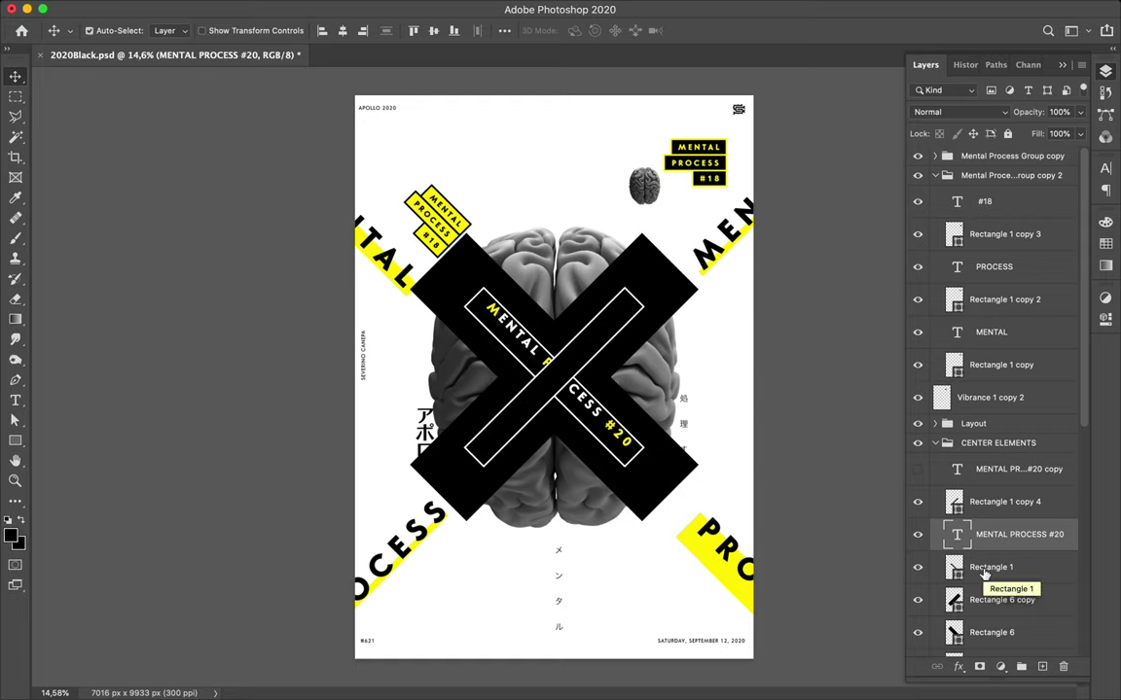
pyautogui.keyDown('ctrl'); pyautogui.click(985, 572); pyautogui.keyUp('ctrl')
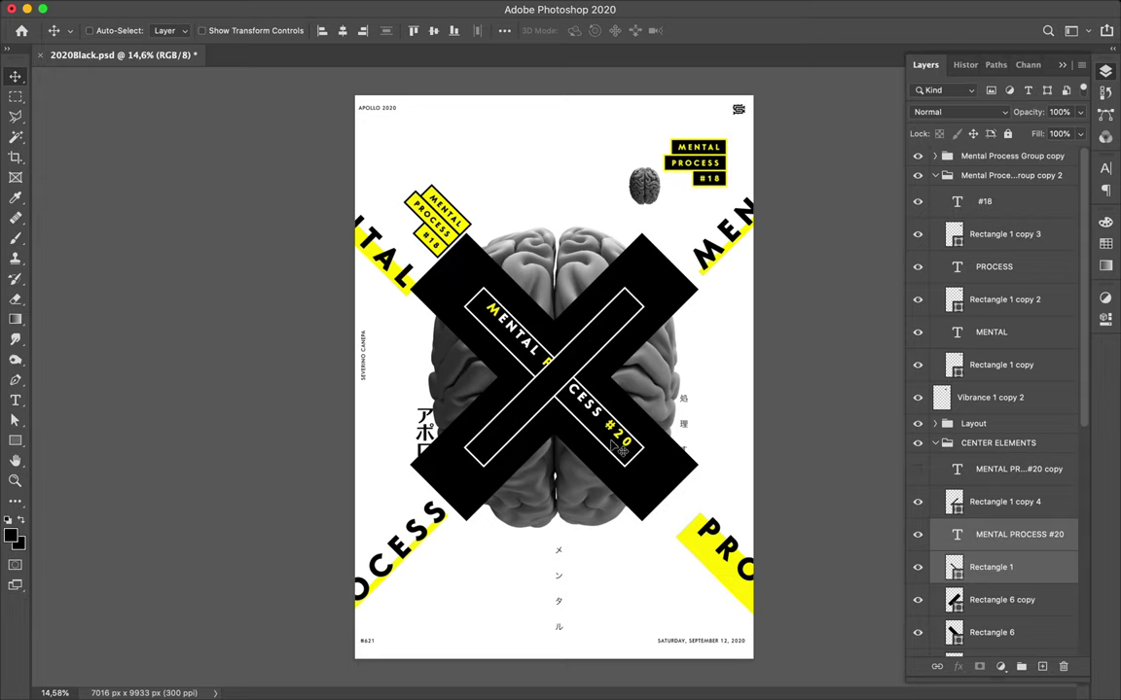
pyautogui.click(342, 32)
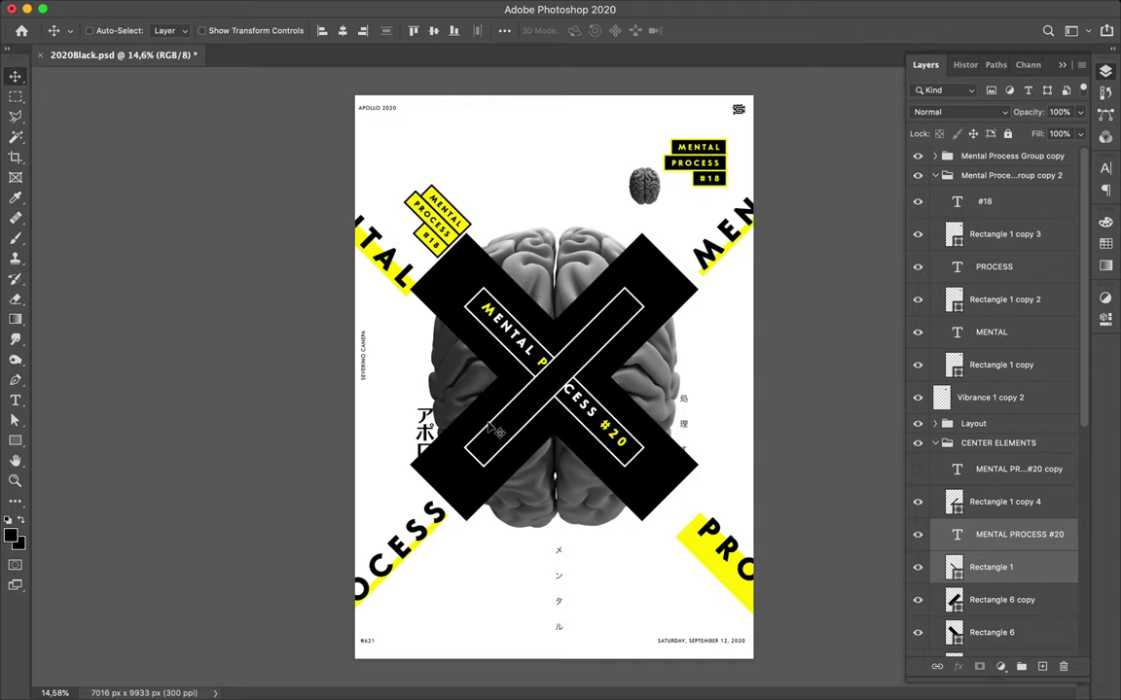
pyautogui.press('super')
pyautogui.click(502, 326)
pyautogui.press('super+t')
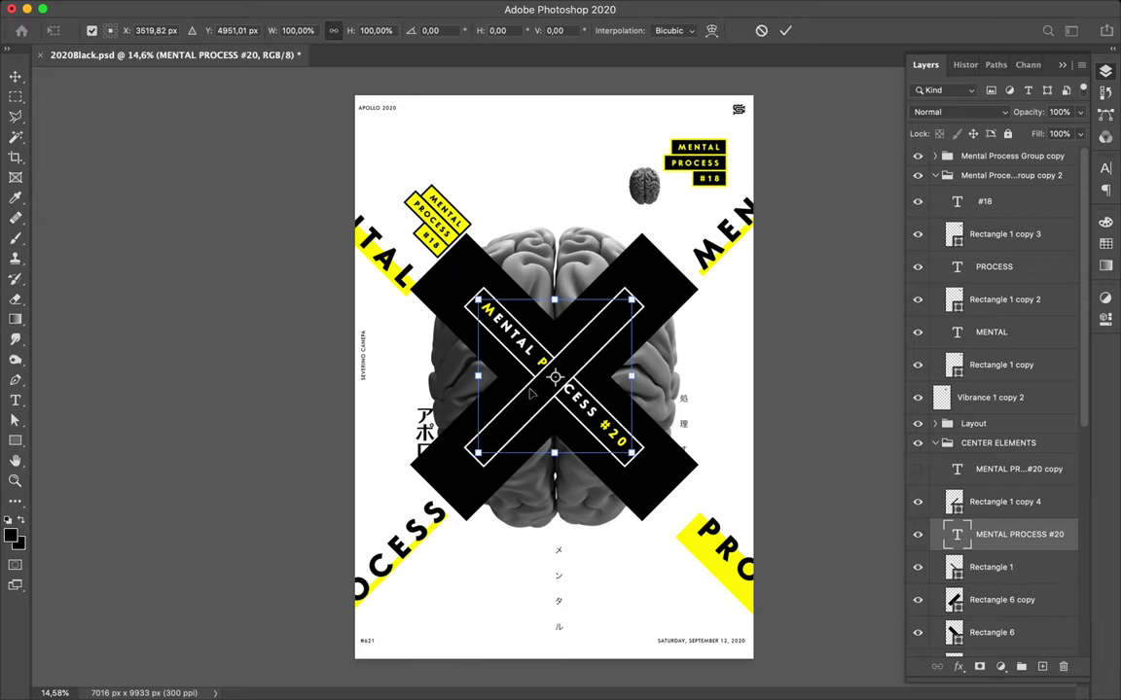
pyautogui.press('Return')
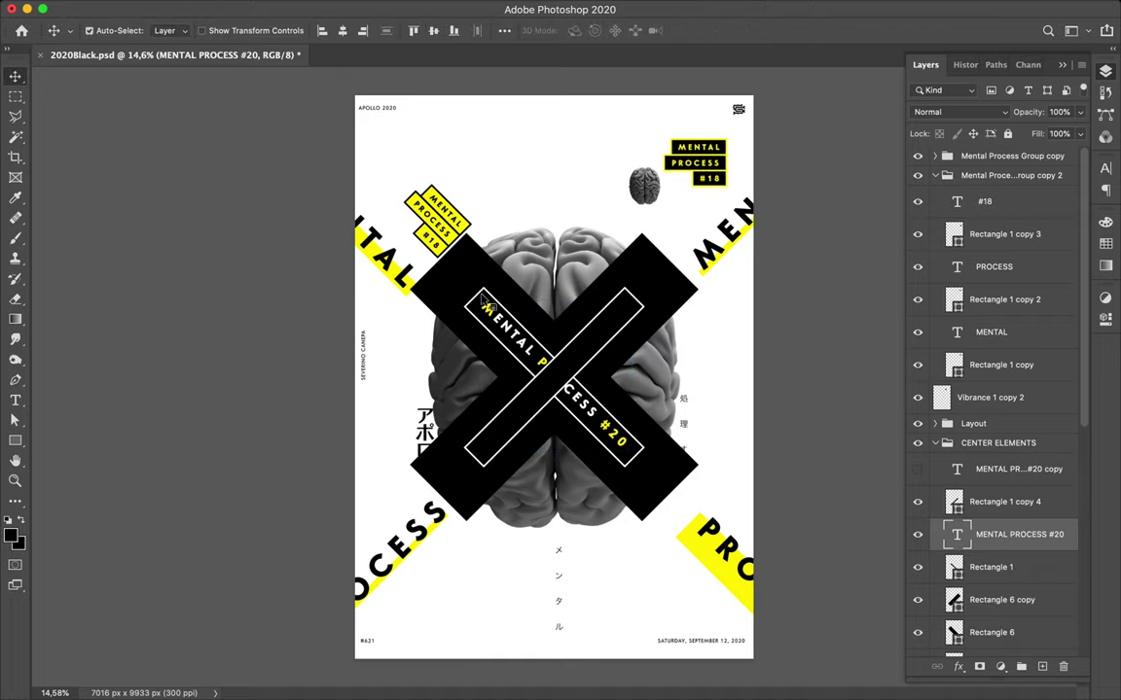
pyautogui.keyDown('shift'); pyautogui.click(484, 299); pyautogui.keyUp('shift')
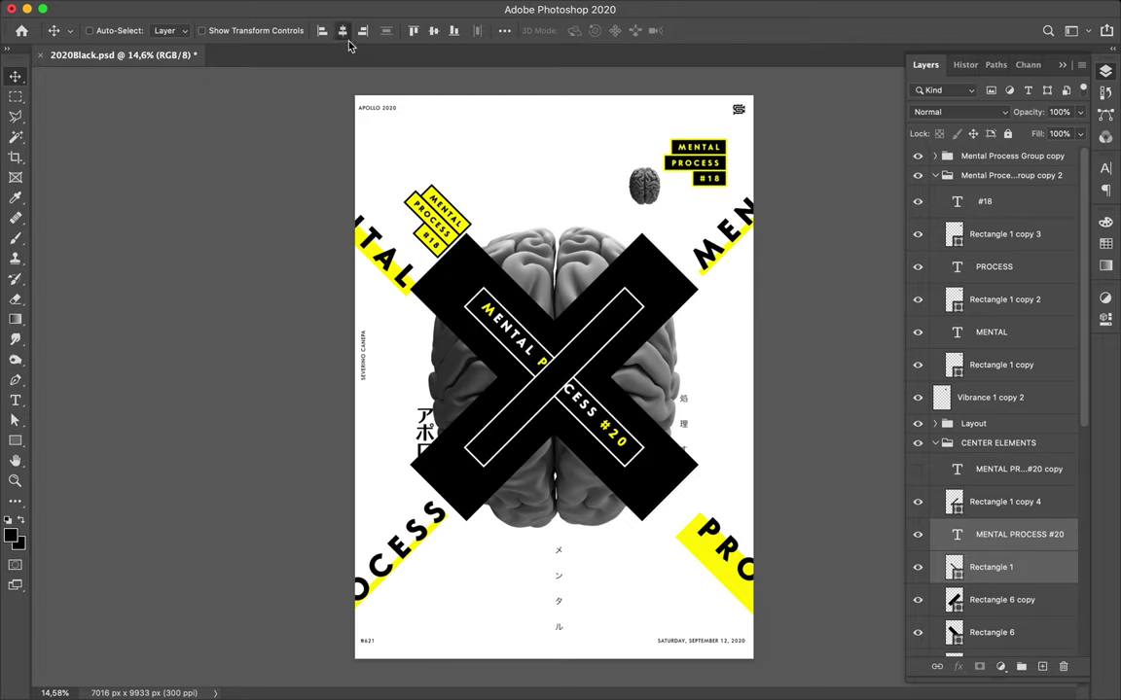
pyautogui.click(434, 32)
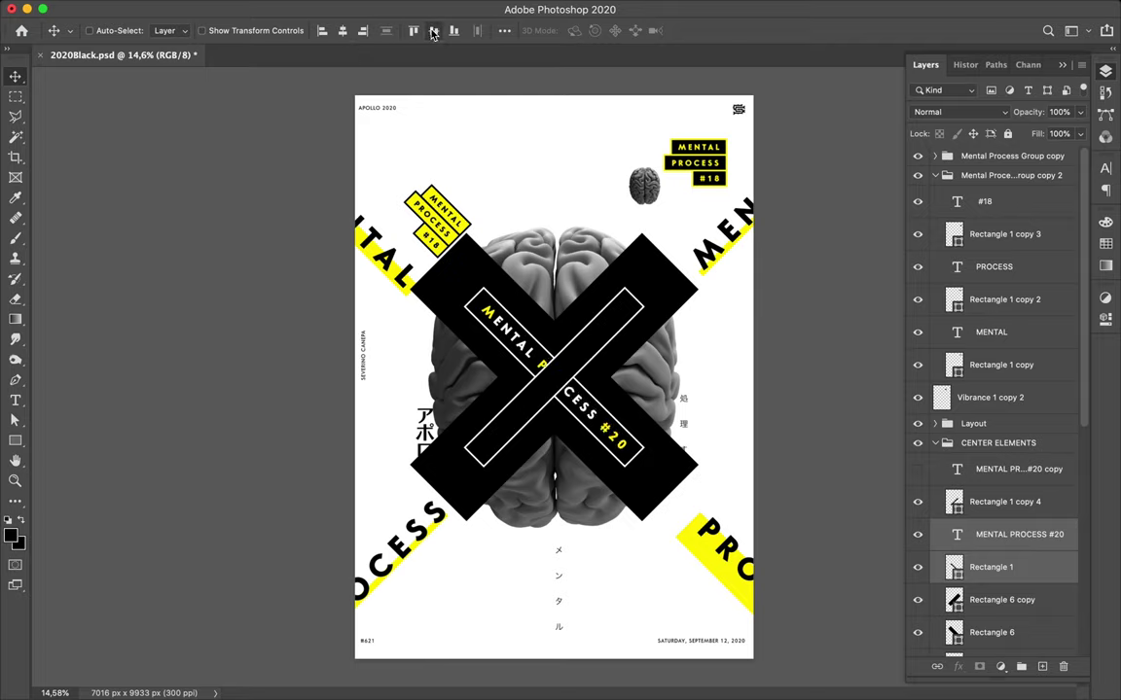
# - Show the duplicate title again and select both MENTAL PROCESS #20 layers
pyautogui.click(615, 331)
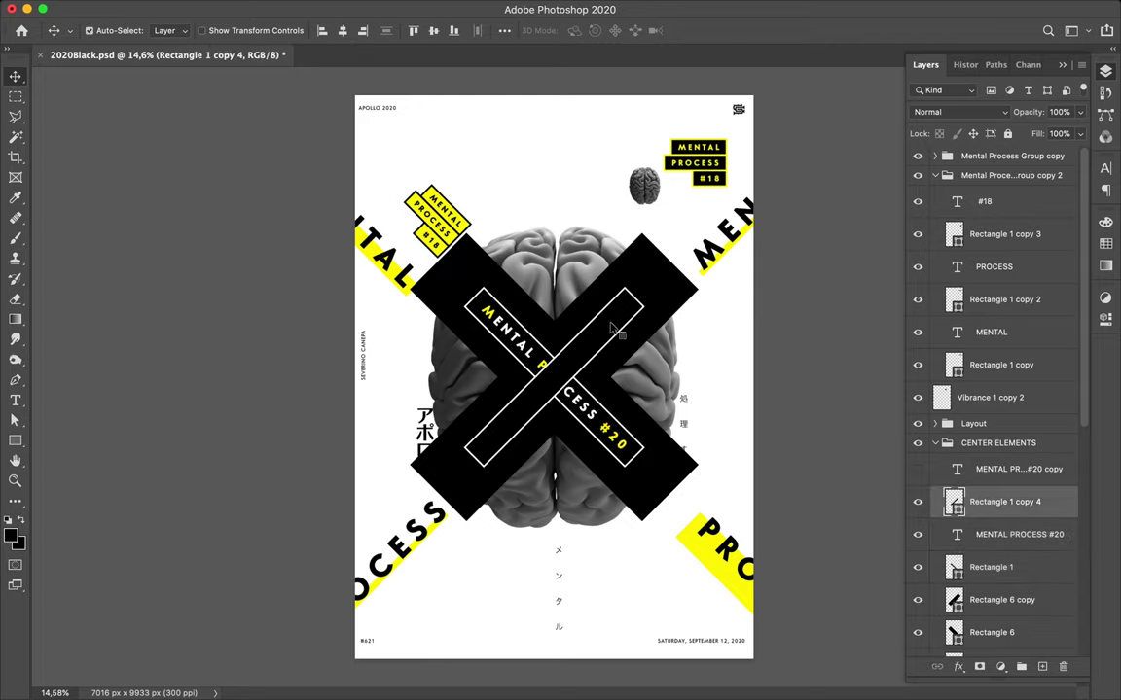
pyautogui.click(919, 474)
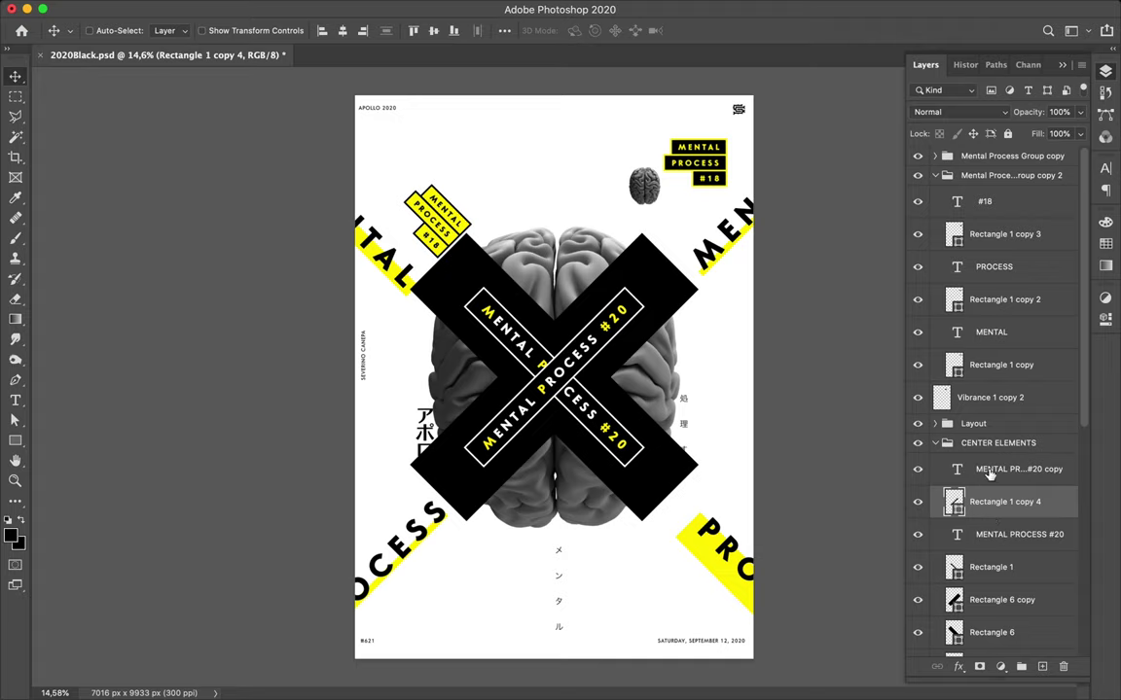
pyautogui.hotkey('alt', '[')
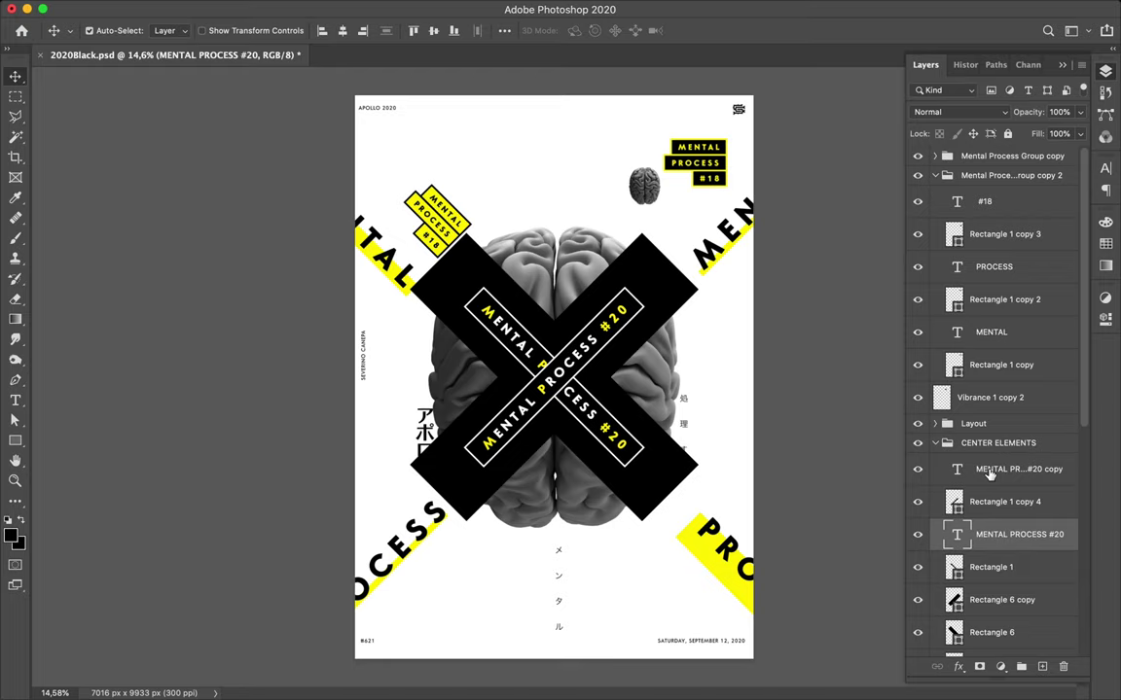
pyautogui.keyDown('super'); pyautogui.click(991, 473); pyautogui.keyUp('super')
# - Apply Convert to Smart Object to the two selected MENTAL PROCESS #20 layers
pyautogui.rightClick(989, 474)
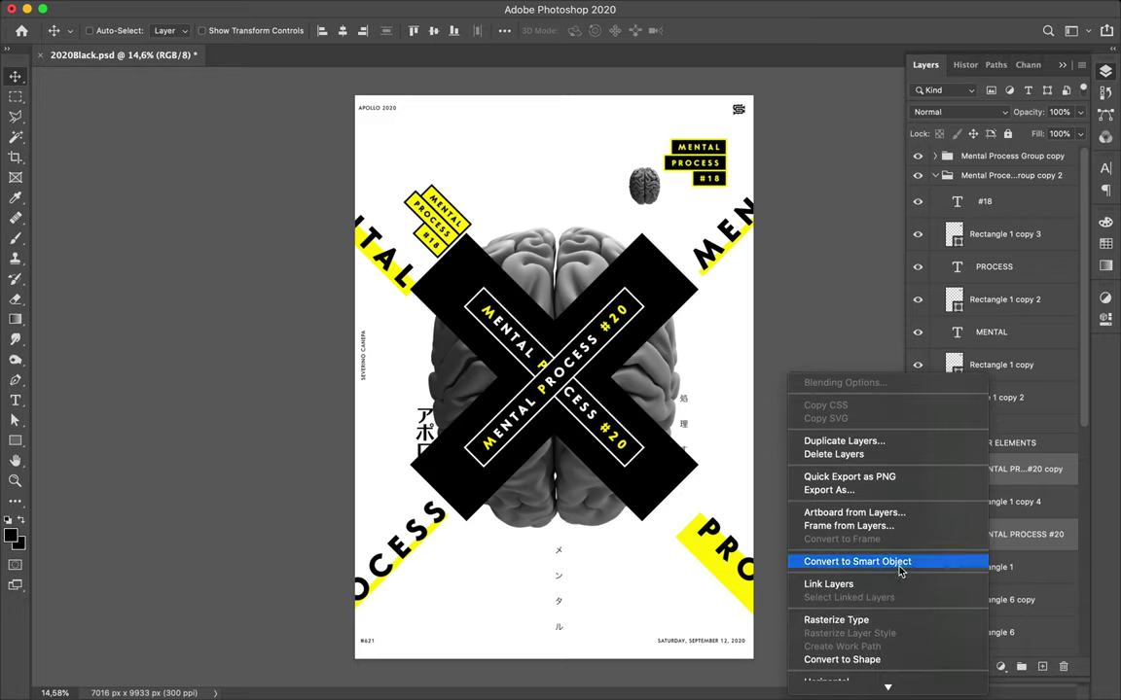
pyautogui.click(860, 562)
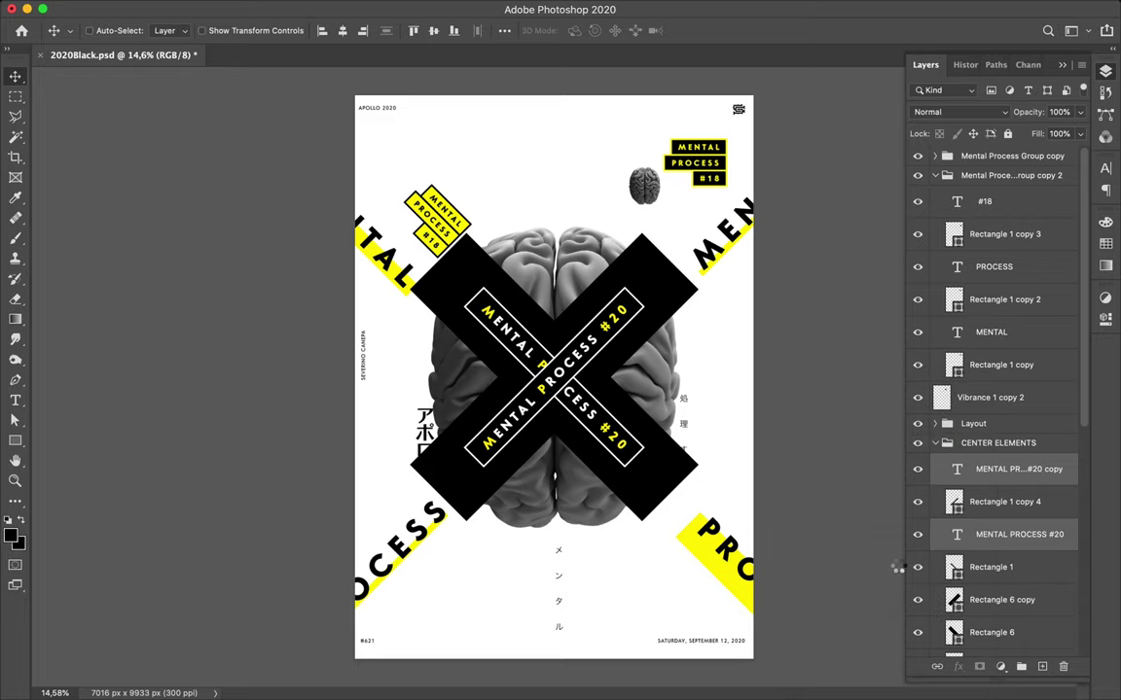
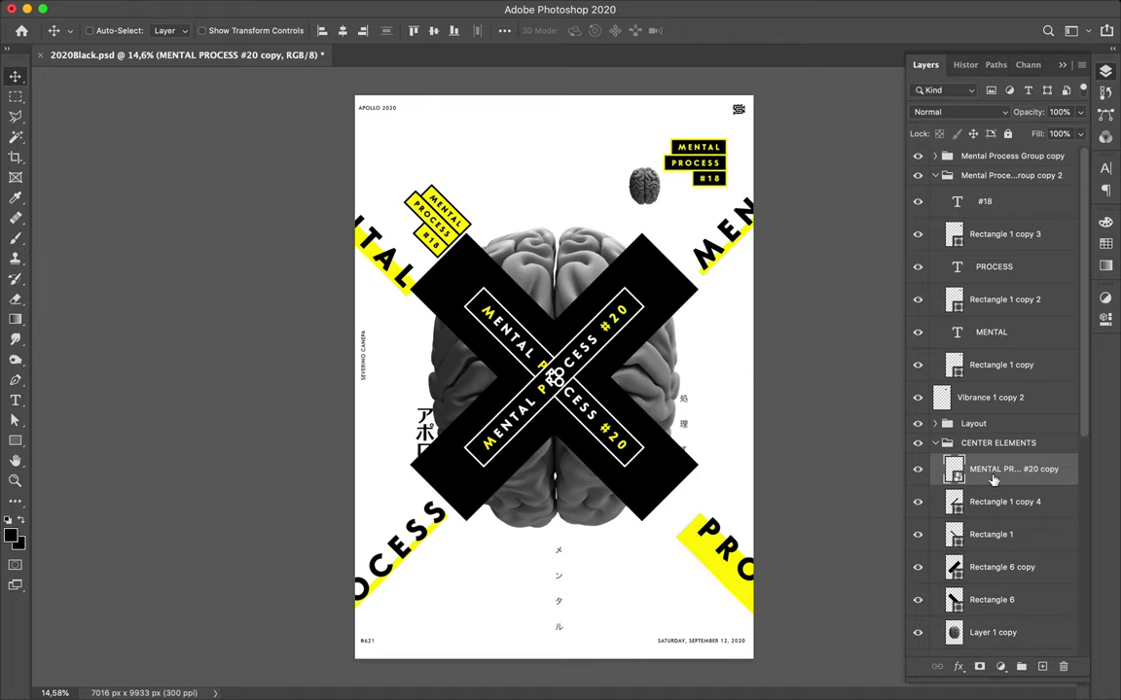
# - Test the layer order and keep MENTAL PROCESS #20 copy above Rectangle 1 copy 4
pyautogui.moveTo(994, 477); pyautogui.dragTo(998, 526)
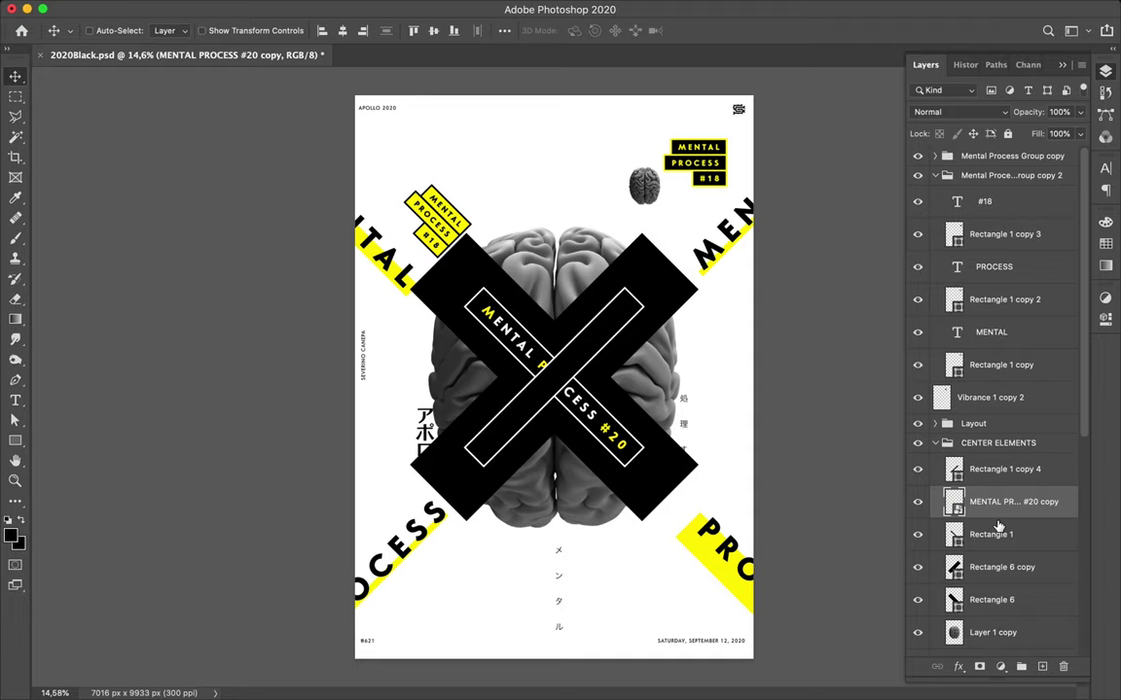
pyautogui.moveTo(996, 501); pyautogui.dragTo(992, 460)
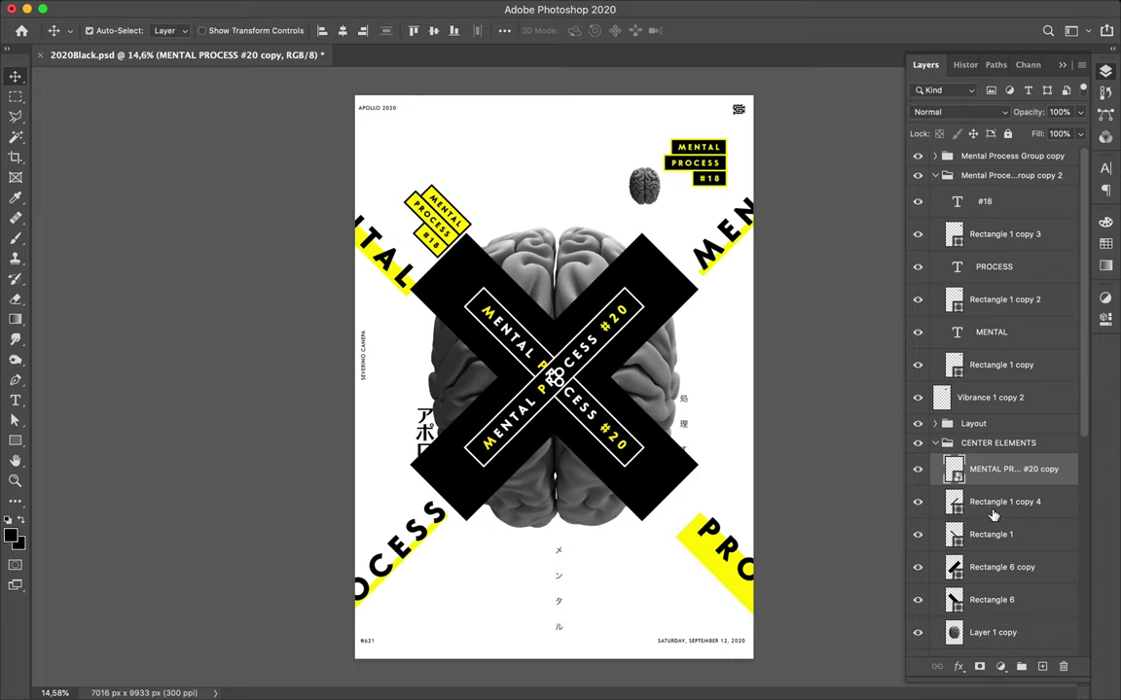
pyautogui.hotkey('ctrl', '[')
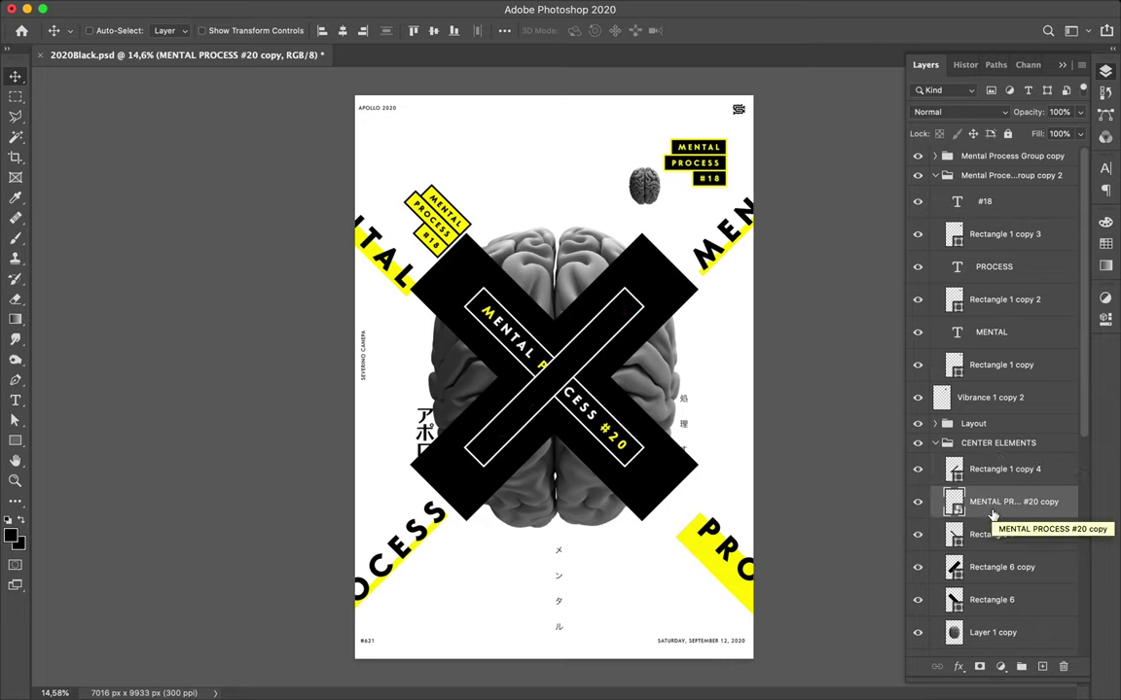
pyautogui.hotkey('ctrl', ']')
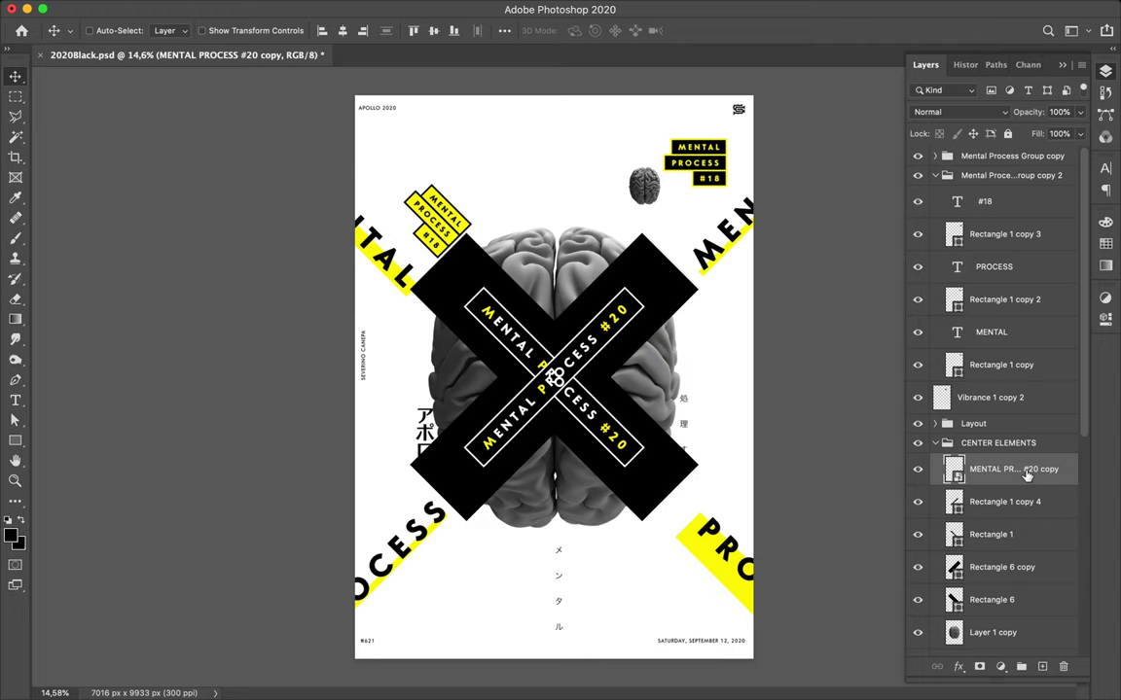
# - Convert the MENTAL PROCESS #20 copy label to a smart object, then fit the poster in view
pyautogui.hotkey('ctrl', '1')
pyautogui.rightClick(1026, 474)
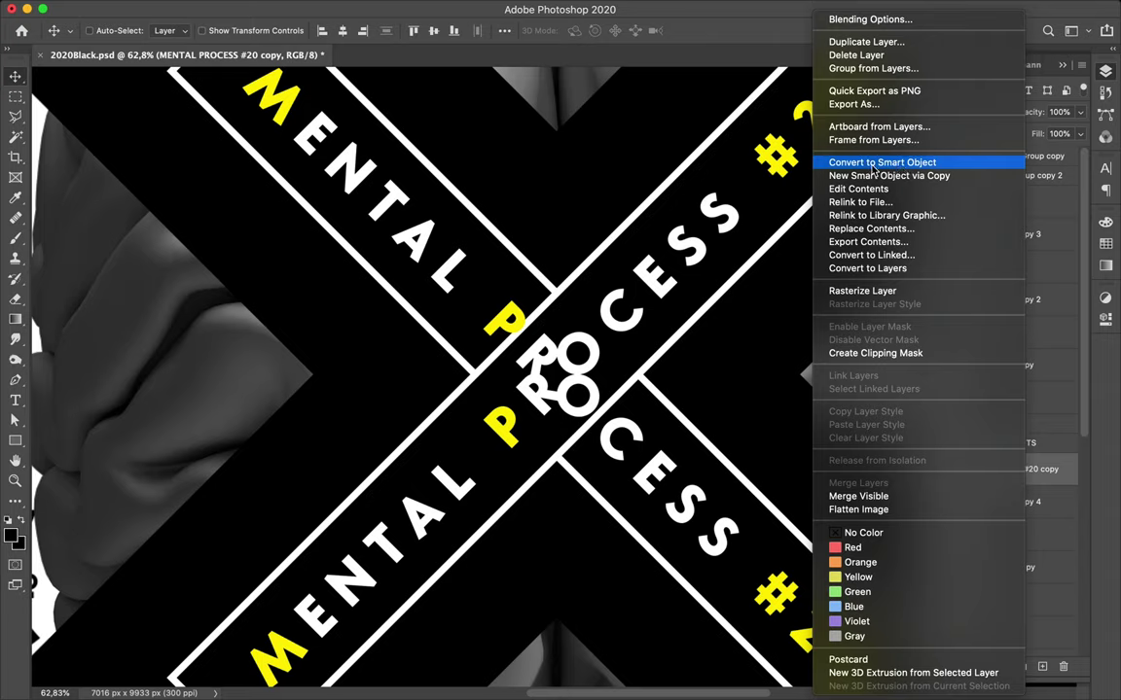
pyautogui.click(873, 165)
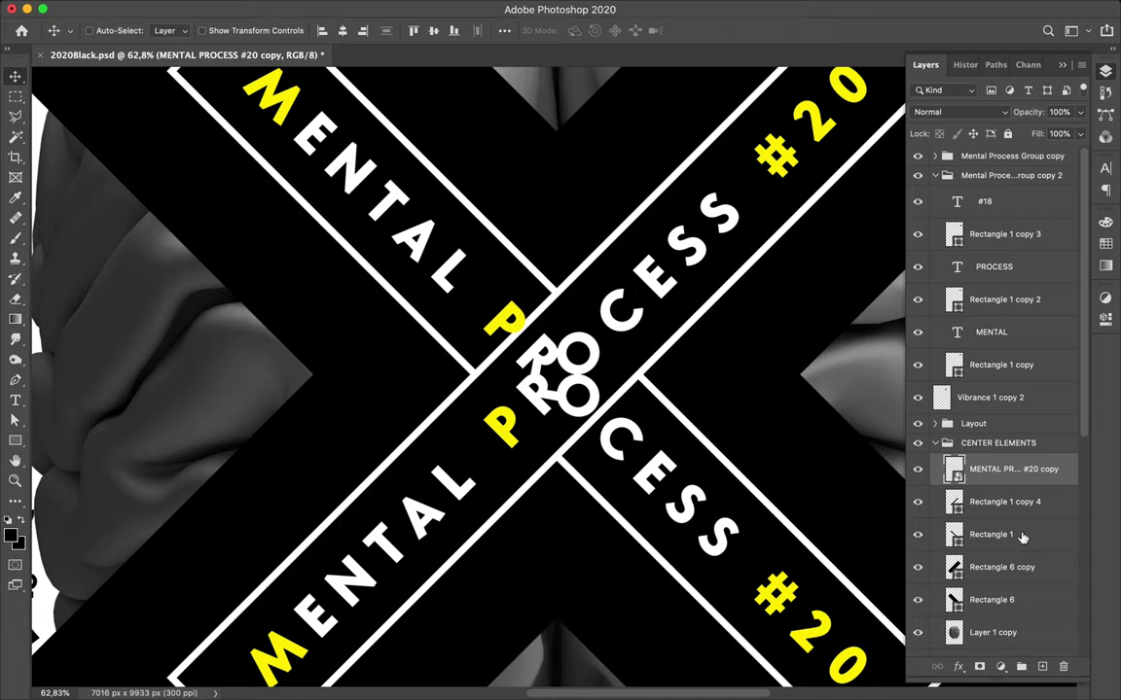
pyautogui.press('ctrl')
pyautogui.scroll(-2, 681, 321)
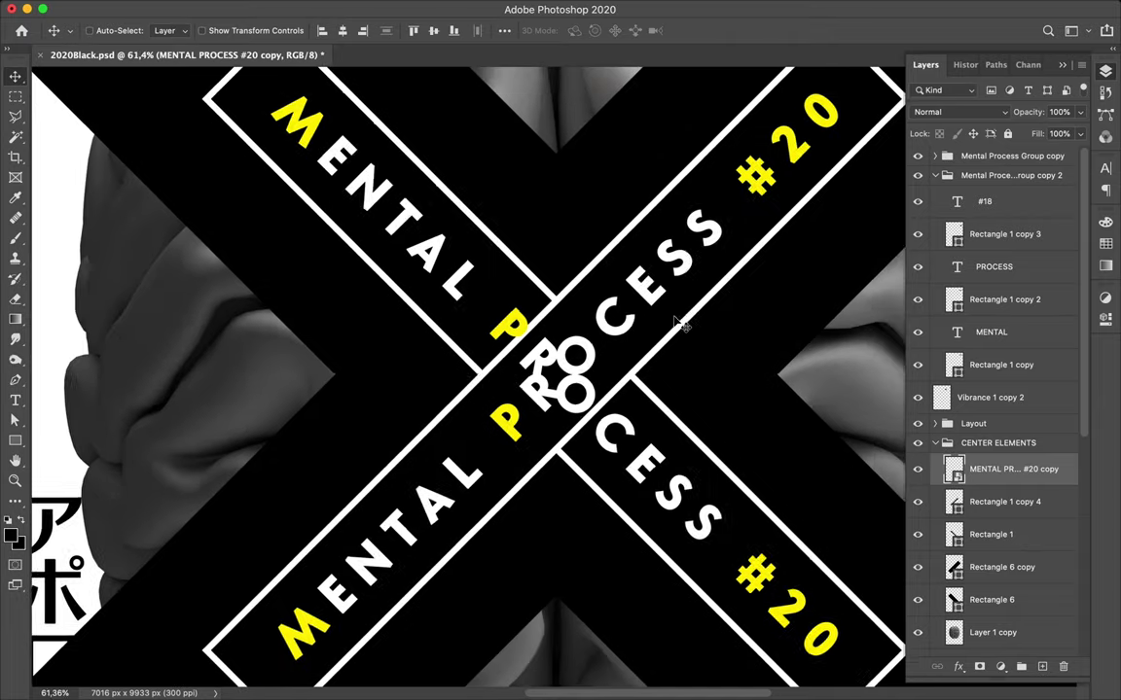
pyautogui.scroll(-1, 683, 327)
pyautogui.hotkey('ctrl', '0')
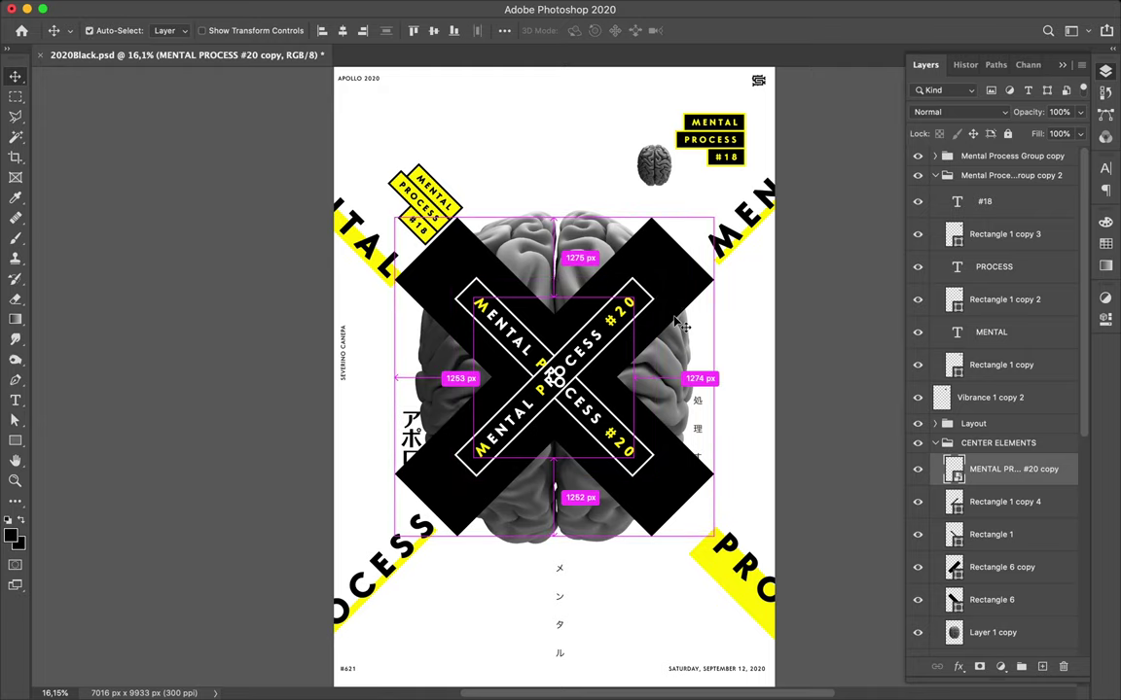
# - Convert the MENTAL PROCESS #20 copy layer to a smart object
pyautogui.click(681, 324)
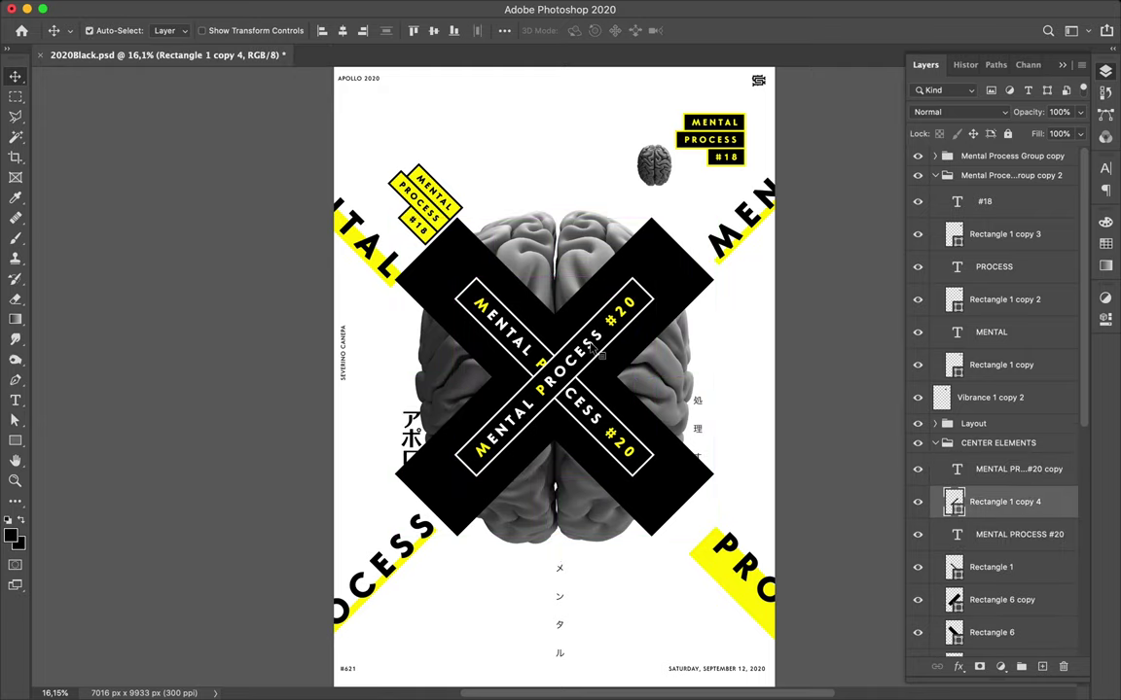
pyautogui.keyDown('ctrl'); pyautogui.click(595, 352); pyautogui.keyUp('ctrl')
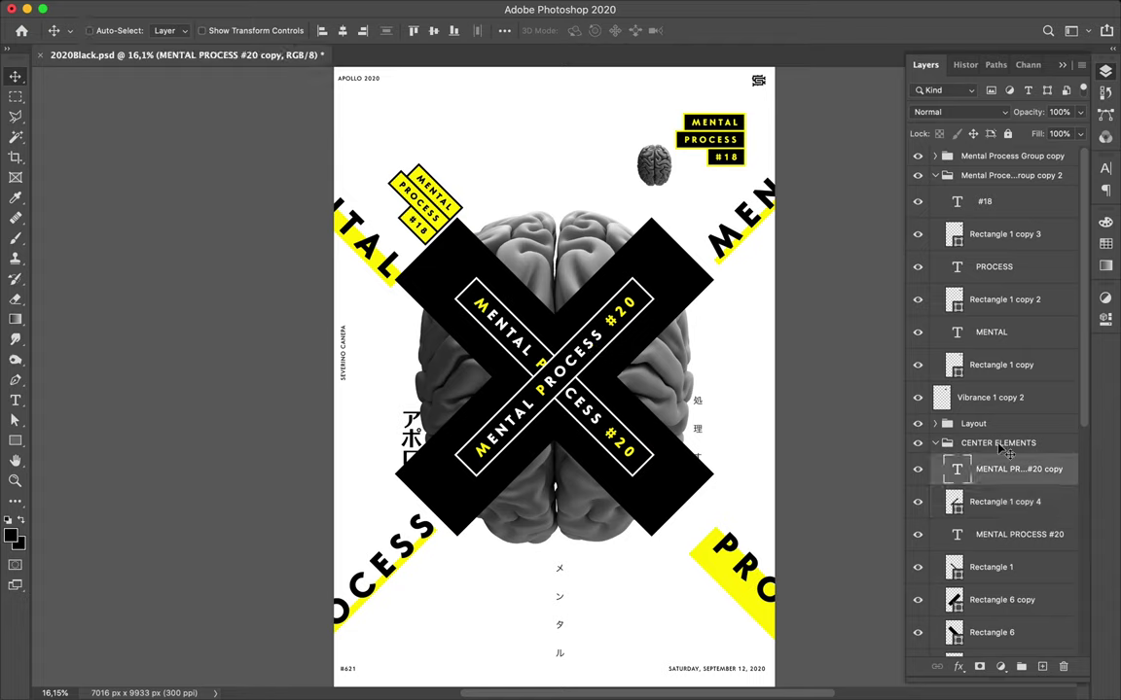
pyautogui.rightClick(1038, 468)
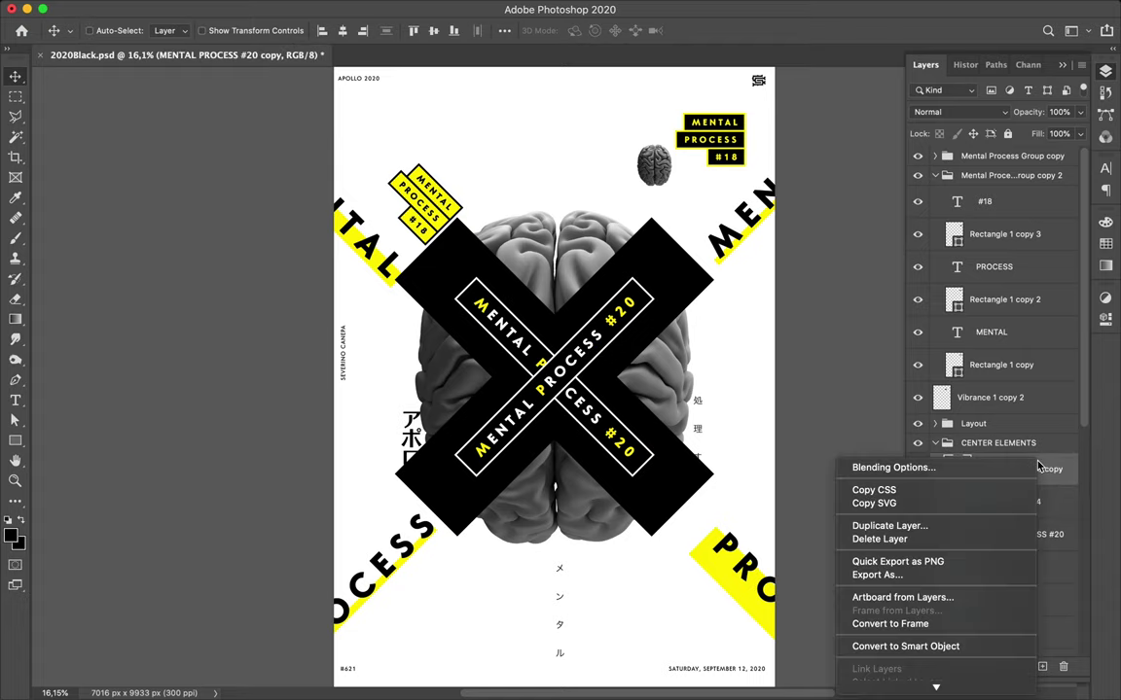
pyautogui.scroll(-2, 941, 600)
pyautogui.scroll(-2, 939, 588)
pyautogui.click(936, 567)
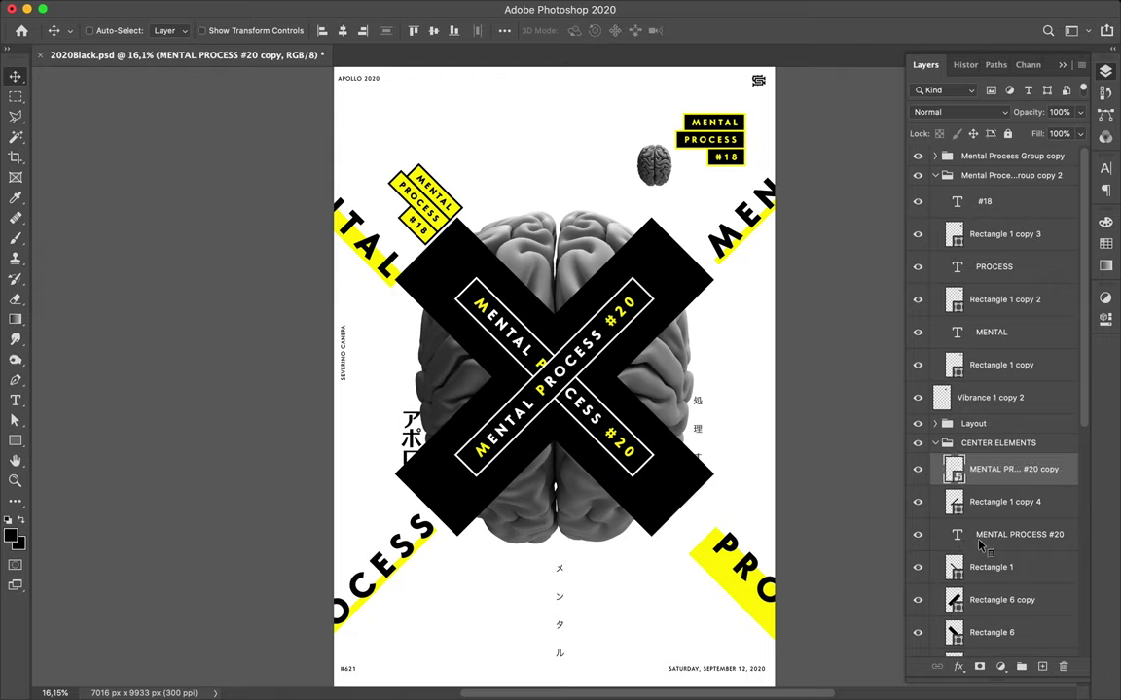
# - Convert the MENTAL PROCESS #20 layer to a smart object
pyautogui.click(1011, 542)
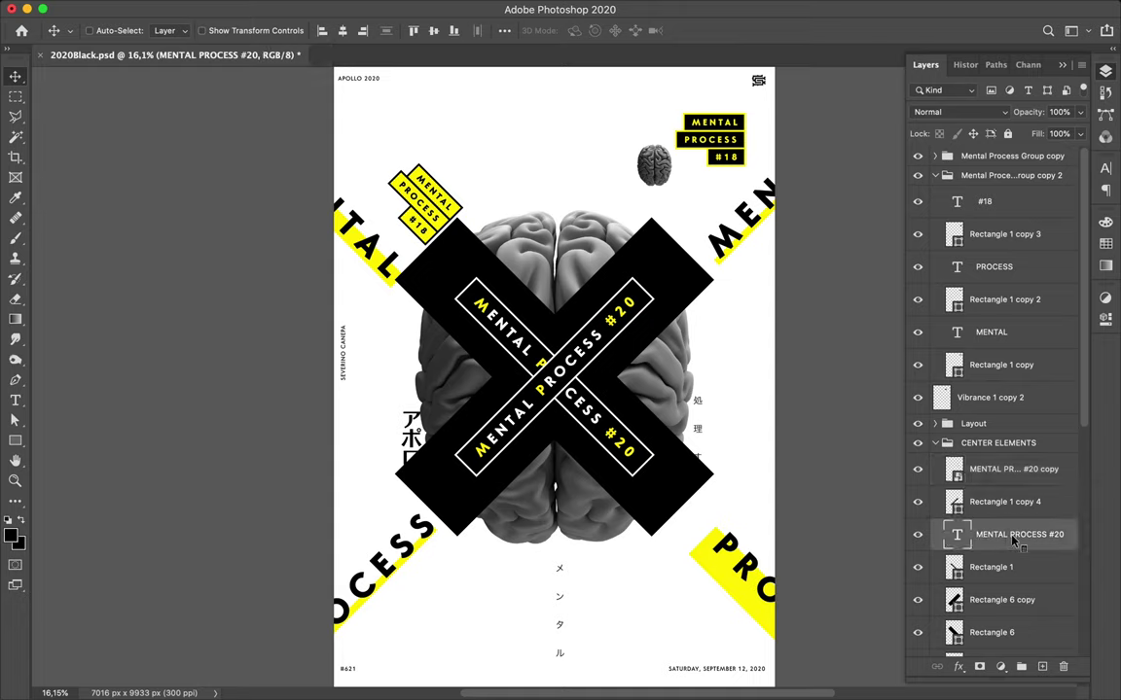
pyautogui.rightClick(1012, 540)
pyautogui.scroll(-2, 932, 577)
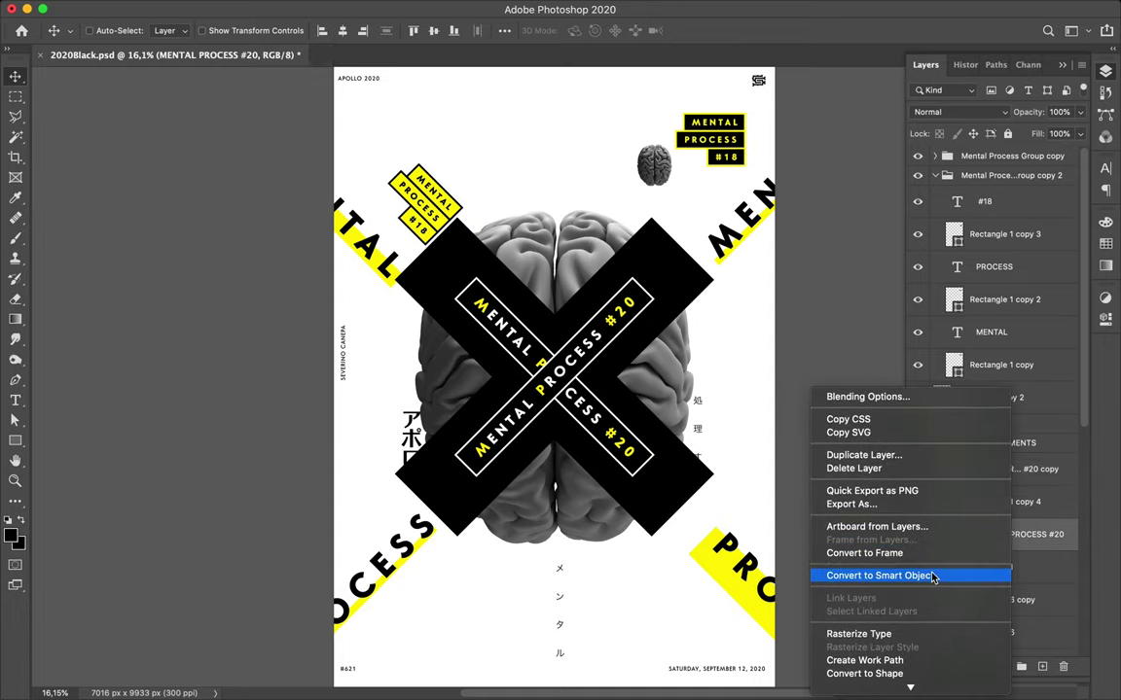
pyautogui.scroll(-2, 932, 577)
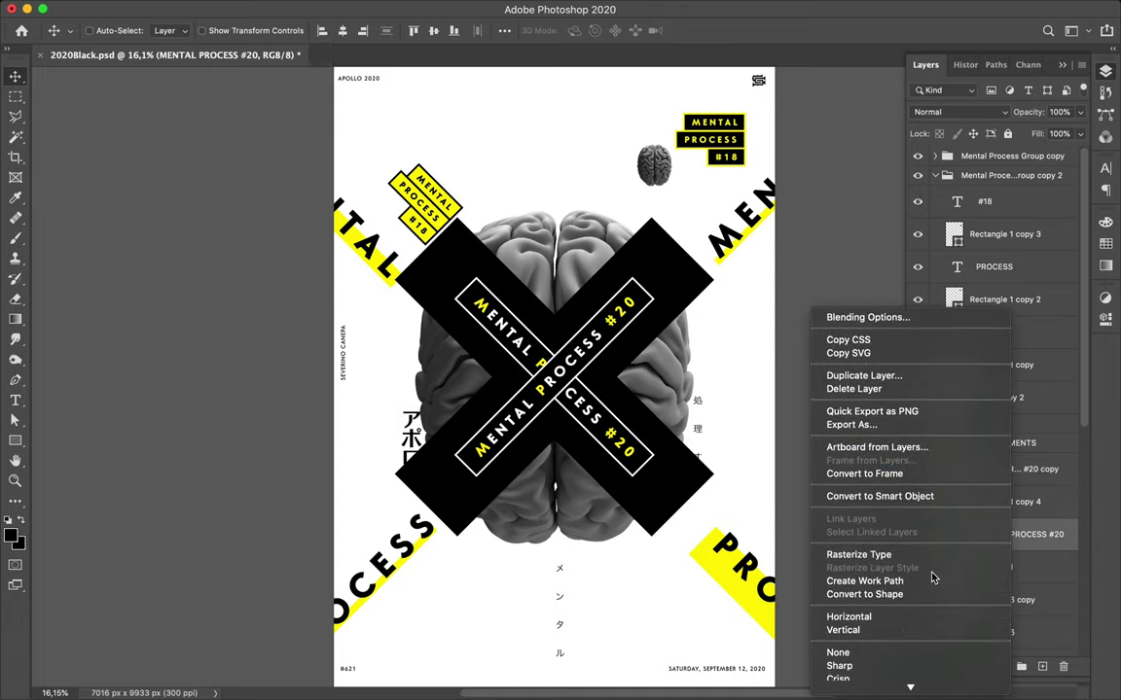
pyautogui.click(921, 495)
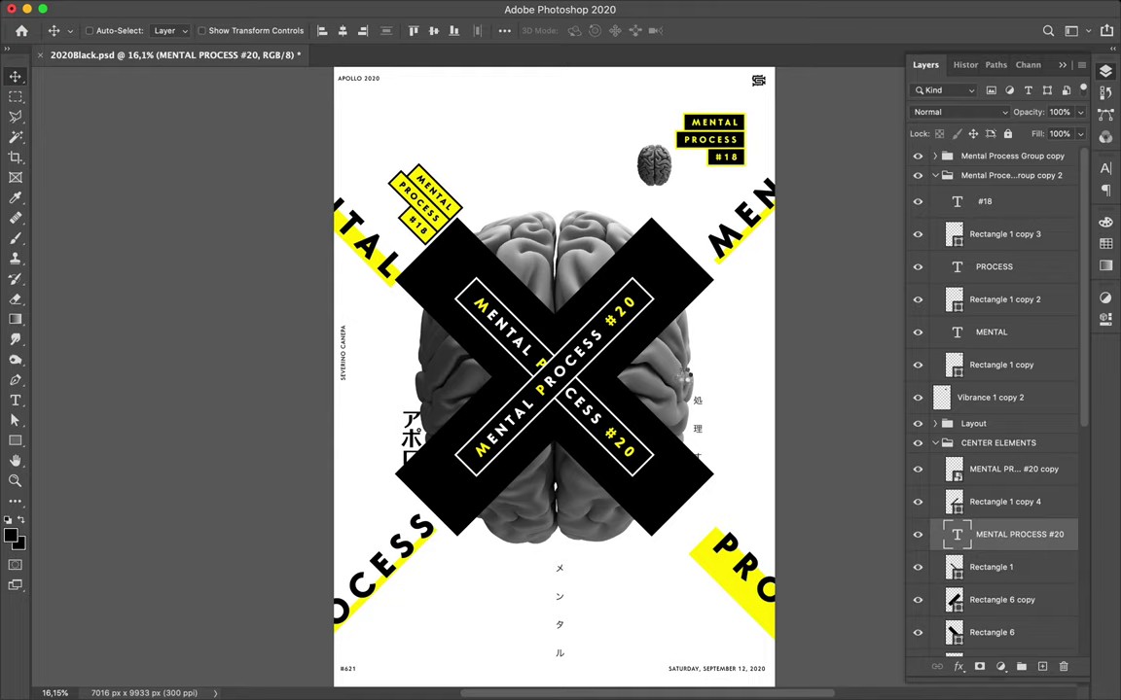
# - Merge Rectangle 6 and Rectangle 6 copy into a single X layer
pyautogui.press('ctrl')
pyautogui.click(684, 282)
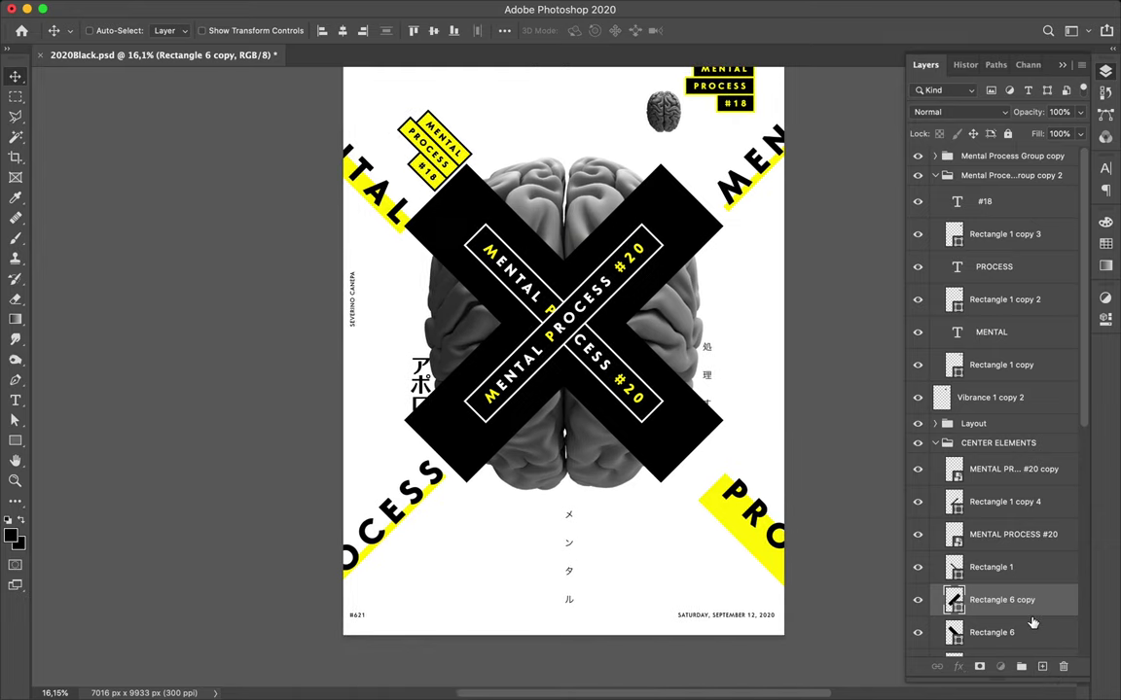
pyautogui.keyDown('shift'); pyautogui.click(1033, 622); pyautogui.keyUp('shift')
pyautogui.hotkey('ctrl', 'e')
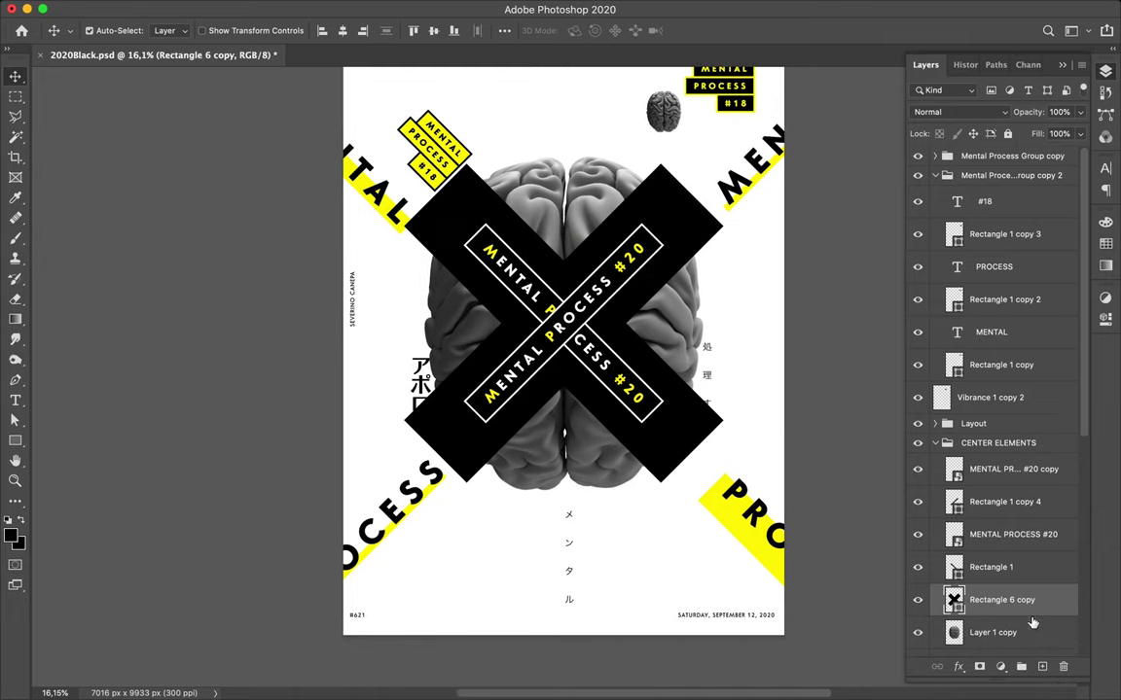
# - Load the X as a selection, then duplicate Layer 1 copy and hide the duplicate
pyautogui.keyDown('ctrl'); pyautogui.click(953, 598); pyautogui.keyUp('ctrl')
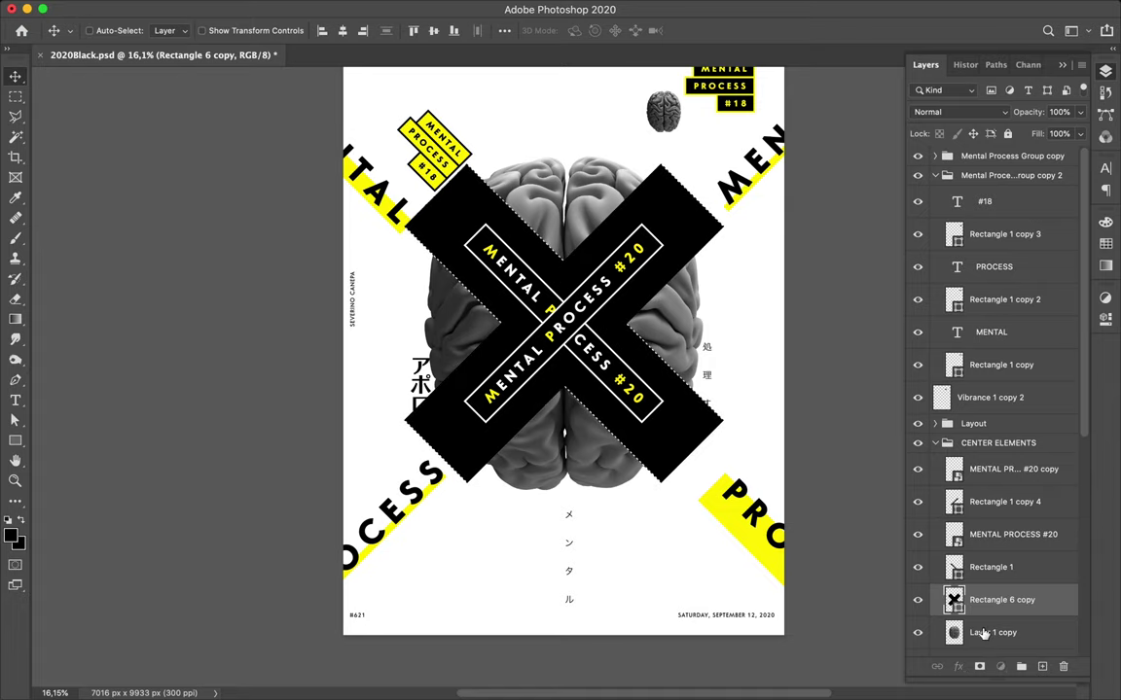
pyautogui.click(983, 633)
pyautogui.scroll(-3, 985, 623)
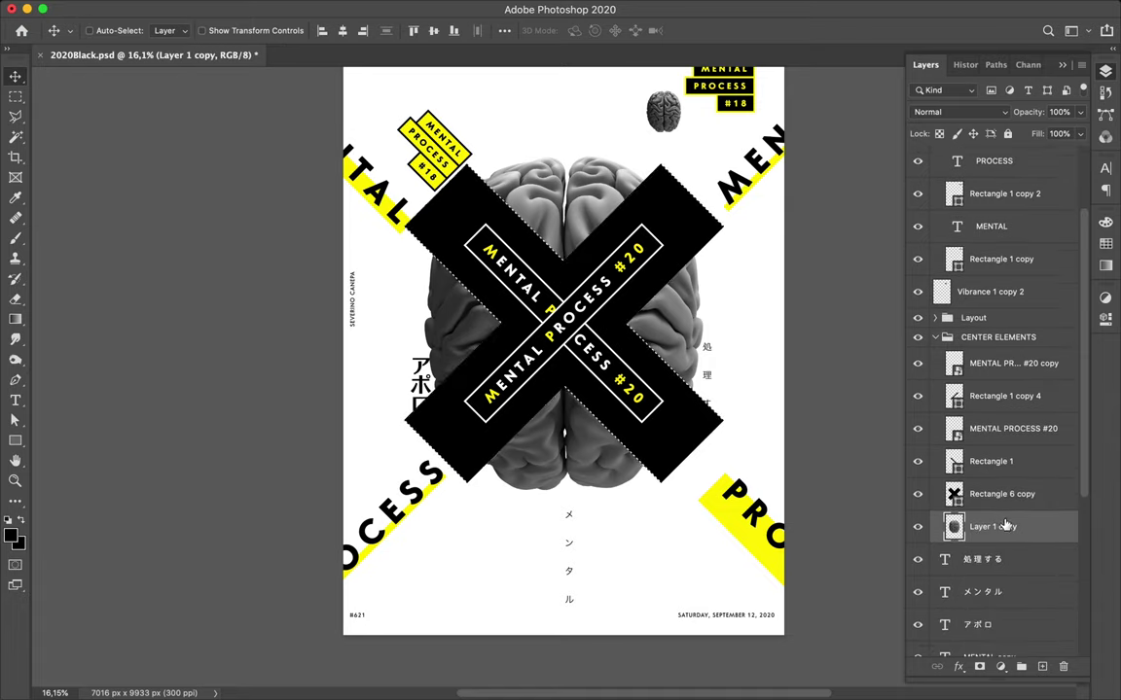
pyautogui.keyDown('alt'); pyautogui.moveTo(1005, 525); pyautogui.dragTo(1007, 543); pyautogui.keyUp('alt')
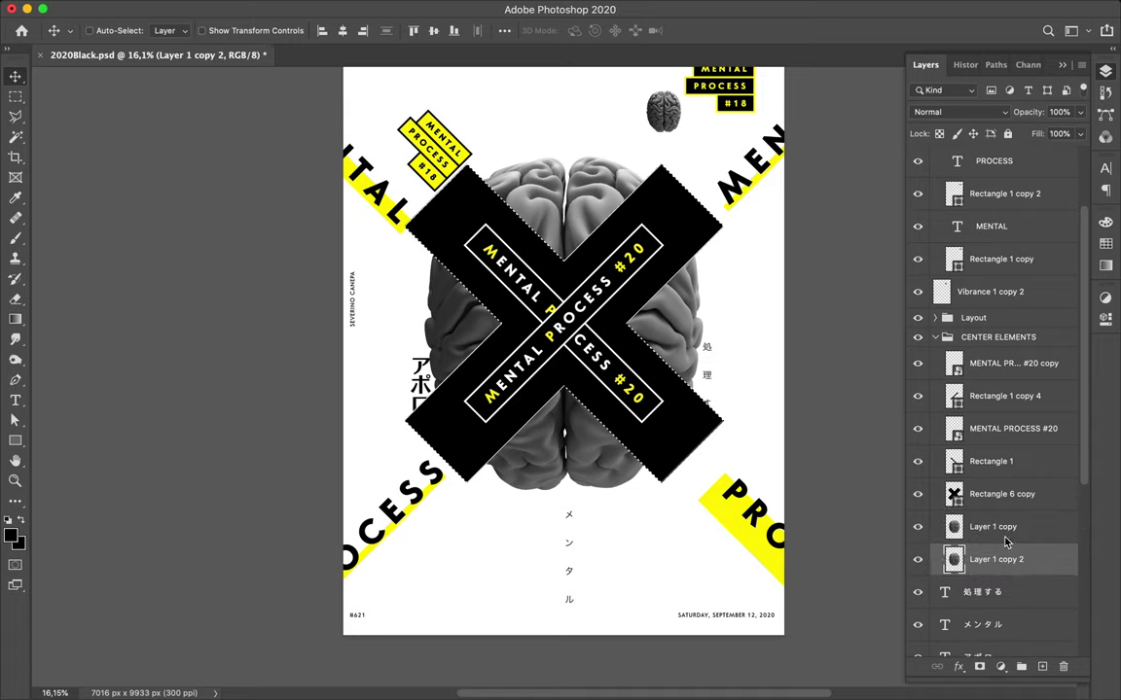
pyautogui.click(919, 562)
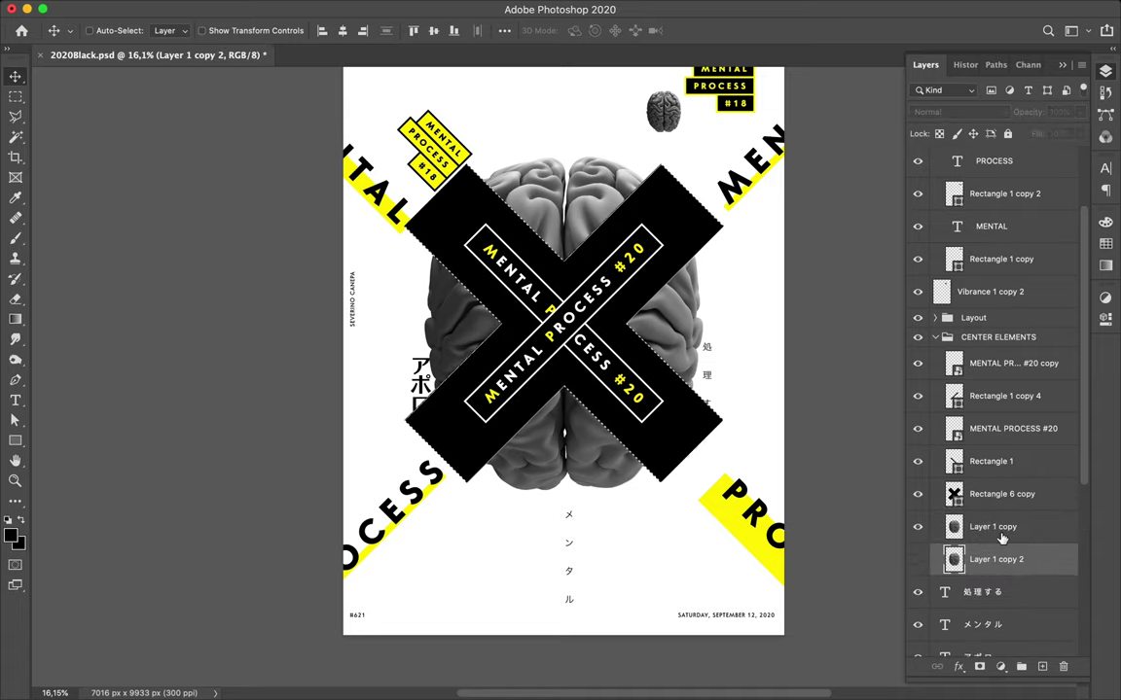
pyautogui.click(1002, 538)
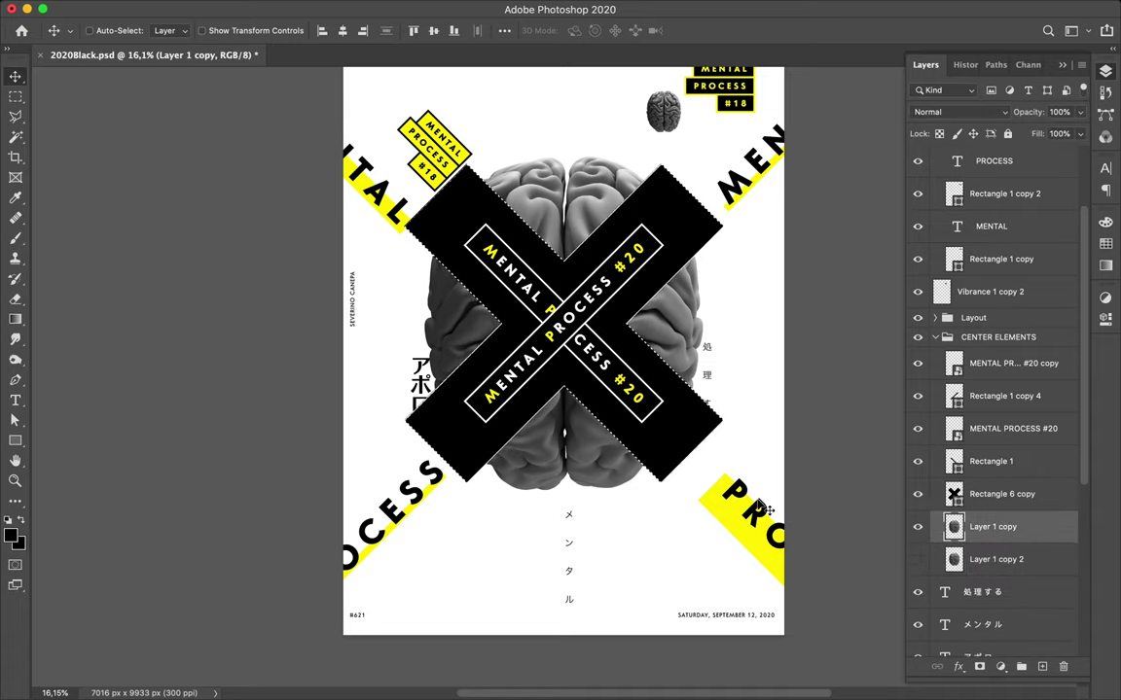
# - Put the X shape on a new empty layer above Layer 1 copy
pyautogui.press('ctrl')
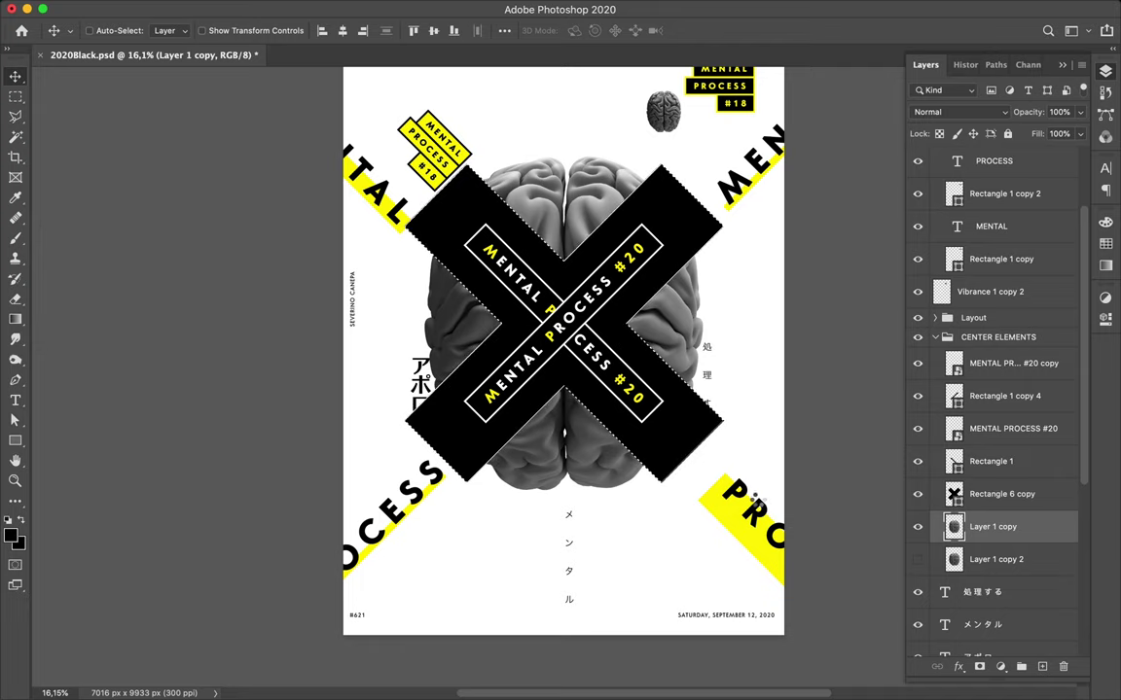
pyautogui.hotkey('ctrl', 'd')
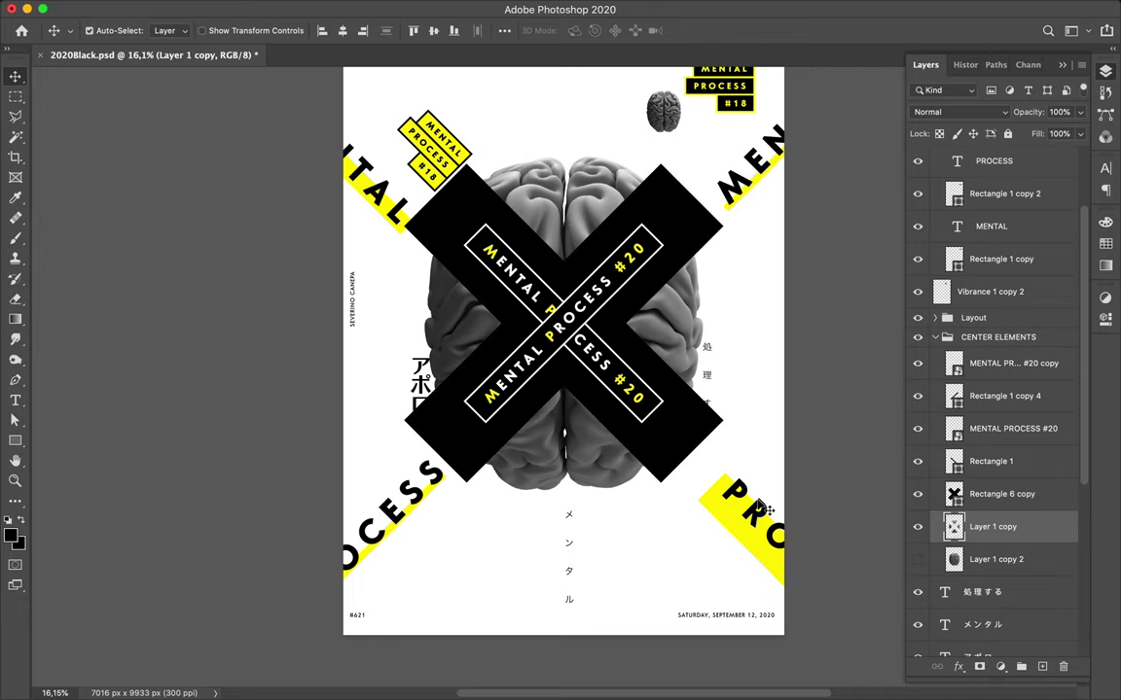
pyautogui.hotkey('ctrl', 'alt', 'shift', 'n')
pyautogui.hotkey('ctrl', 'v')
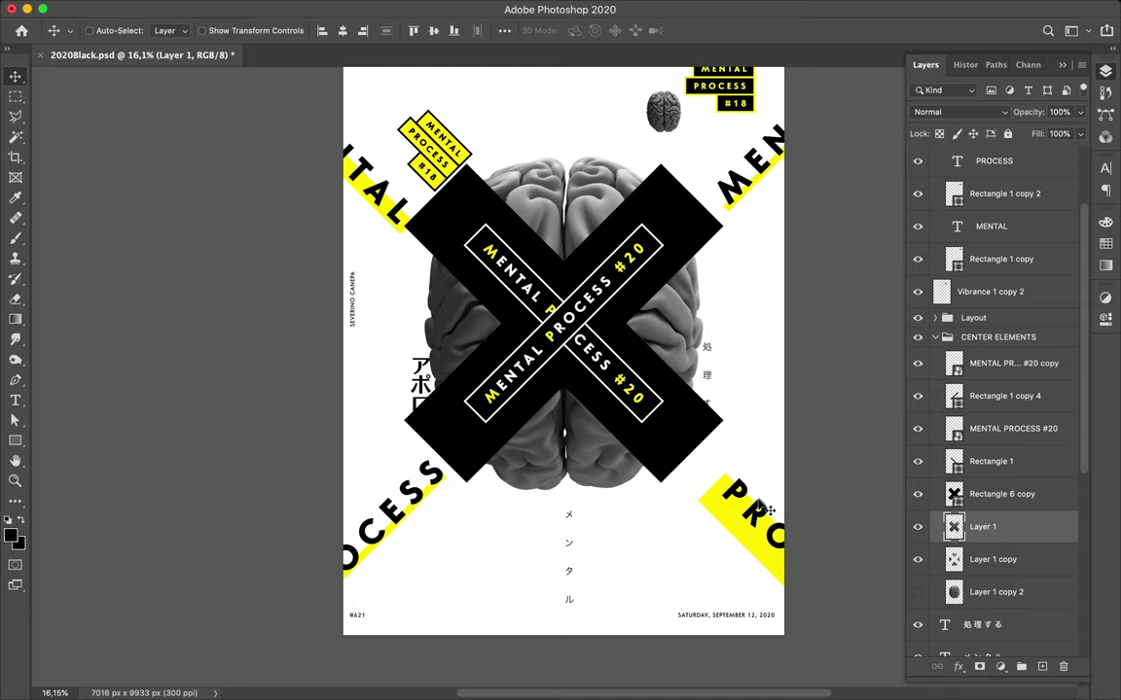
pyautogui.press('m')
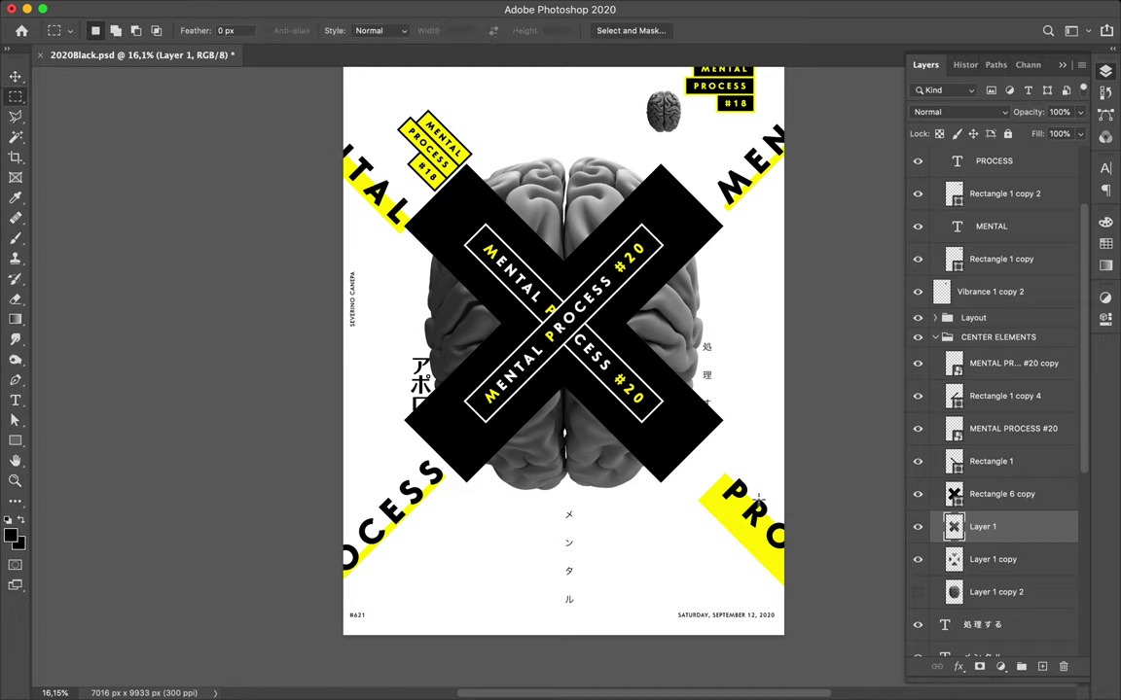
# - Cut a 2000 by 2450 px brain slice onto Layer 2 and move it 1100 px left of the X
pyautogui.click(980, 562)
pyautogui.moveTo(403, 242); pyautogui.dragTo(504, 346)
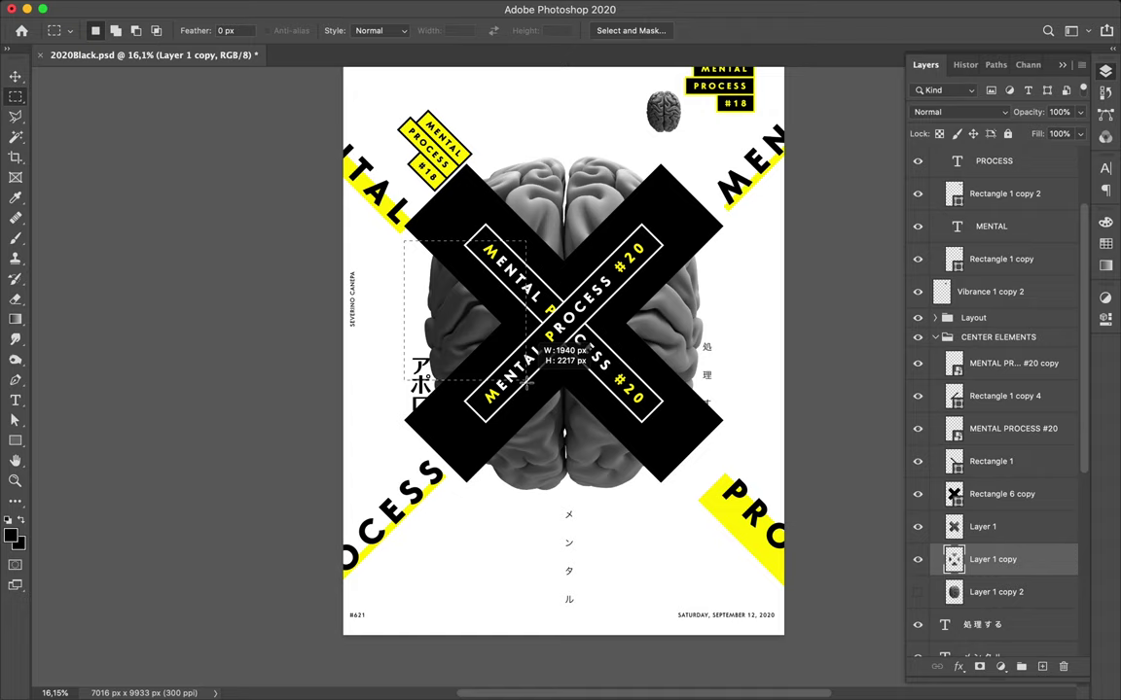
pyautogui.moveTo(504, 346); pyautogui.dragTo(529, 395)
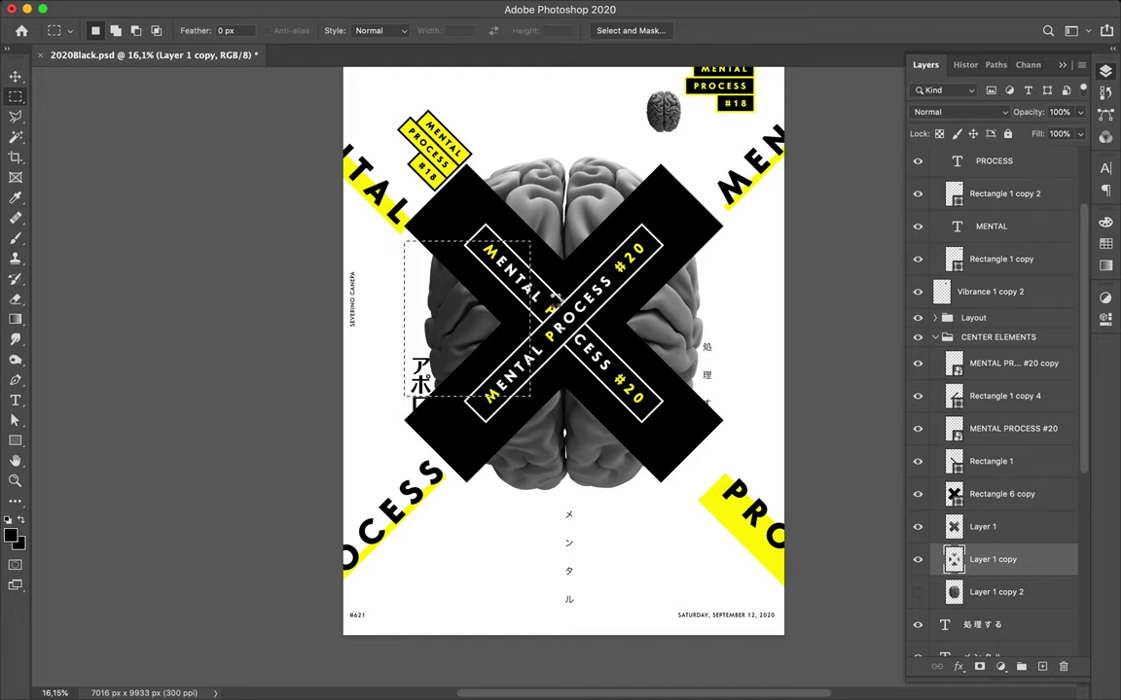
pyautogui.press('Delete')
pyautogui.hotkey('ctrl', 'd')
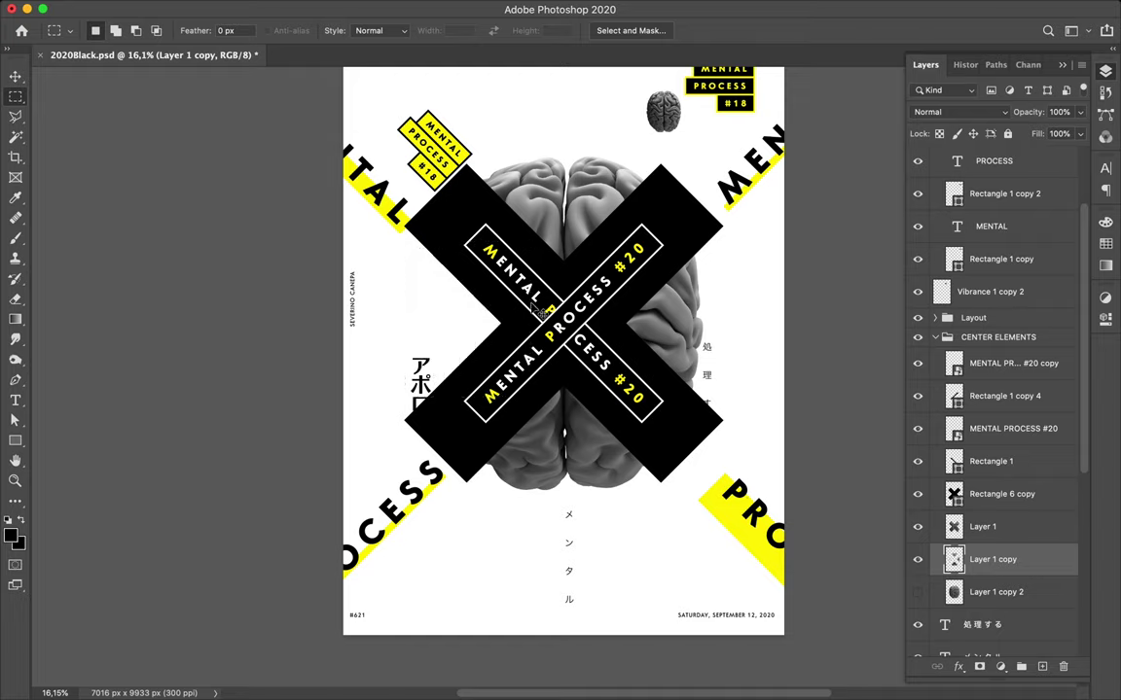
pyautogui.hotkey('ctrl', 'shift', 'alt', 'n')
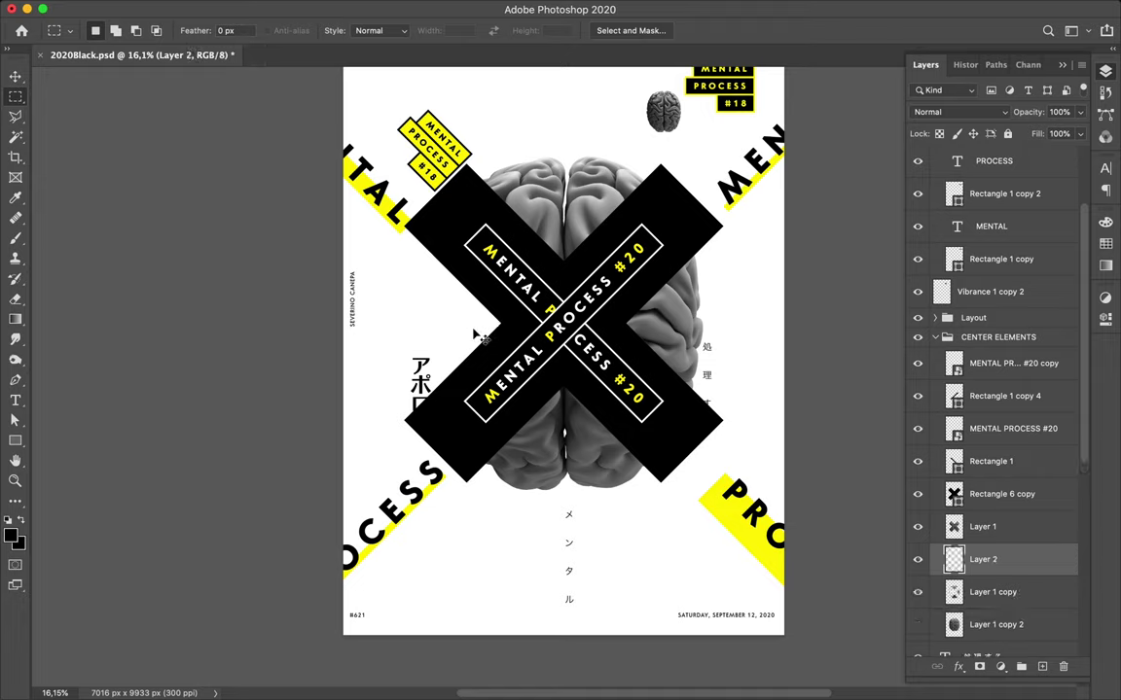
pyautogui.press('v')
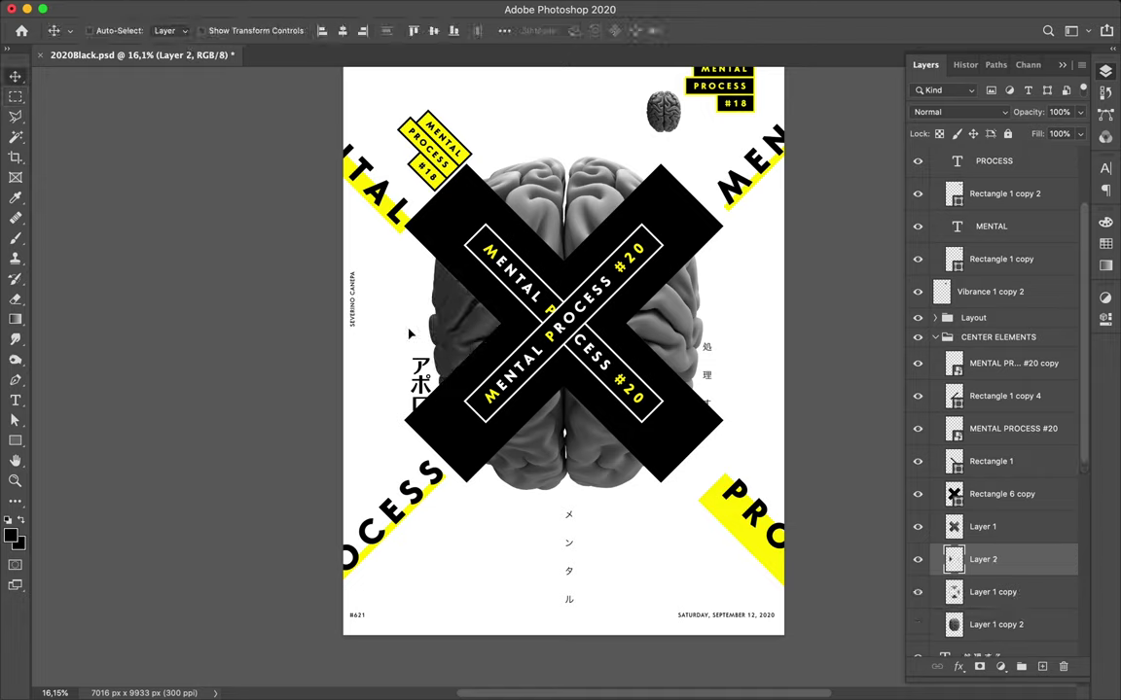
pyautogui.moveTo(409, 334); pyautogui.dragTo(594, 445)
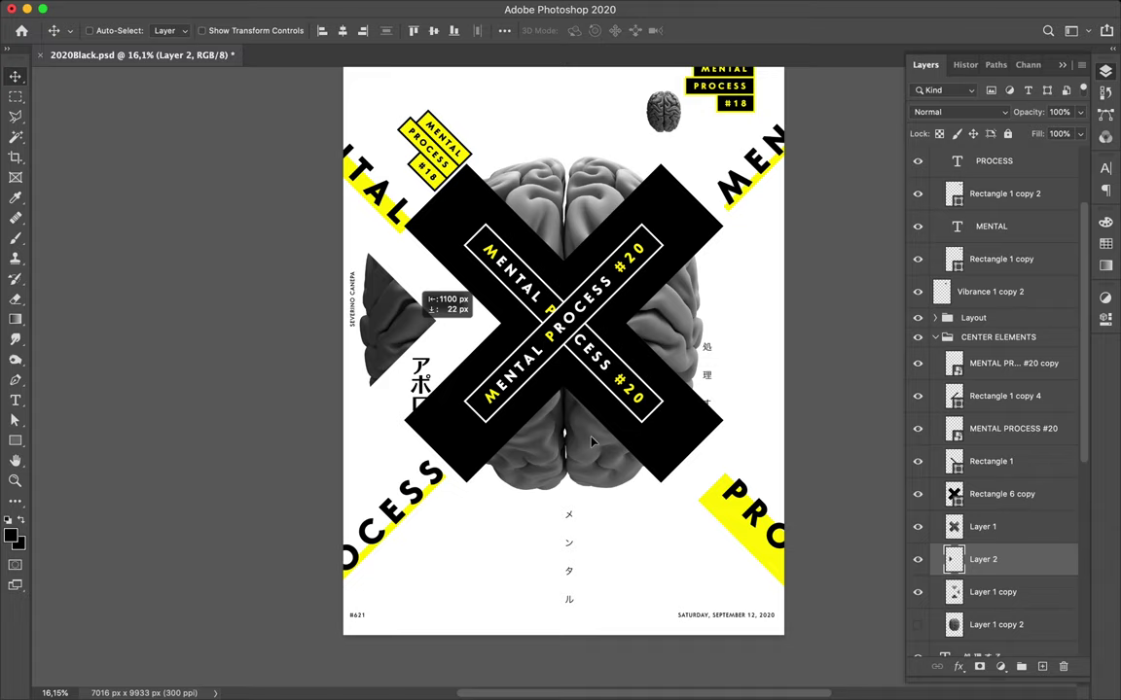
pyautogui.hotkey('alt', '[')
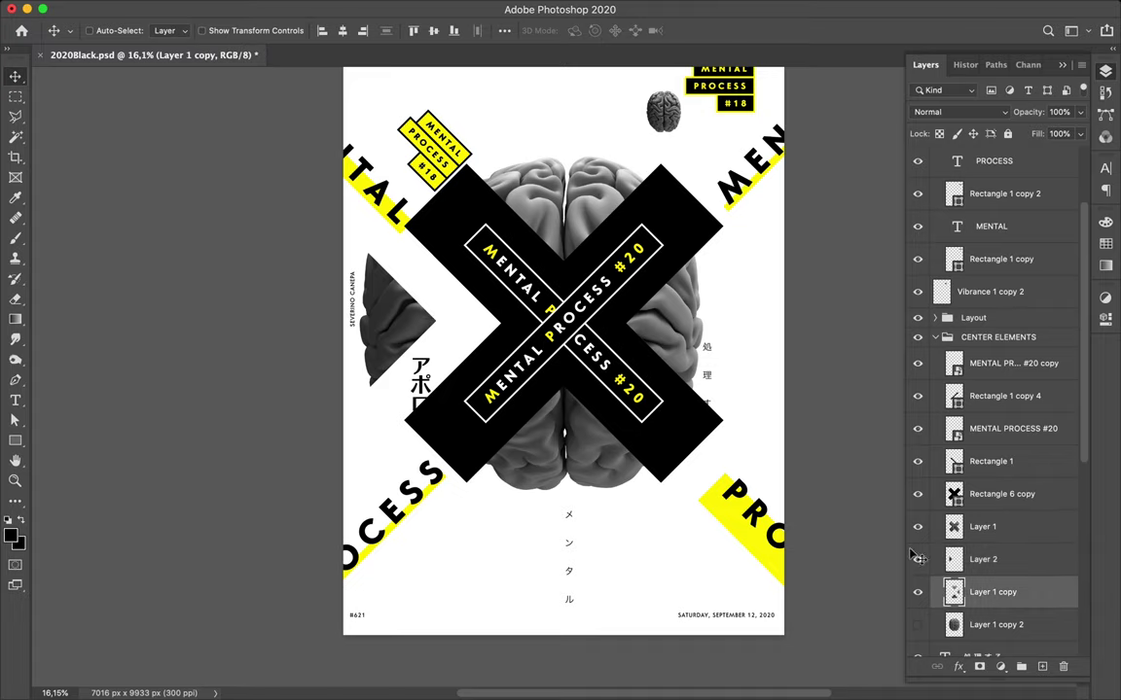
# - Select the lower brain section and move it down below the X
pyautogui.press('m')
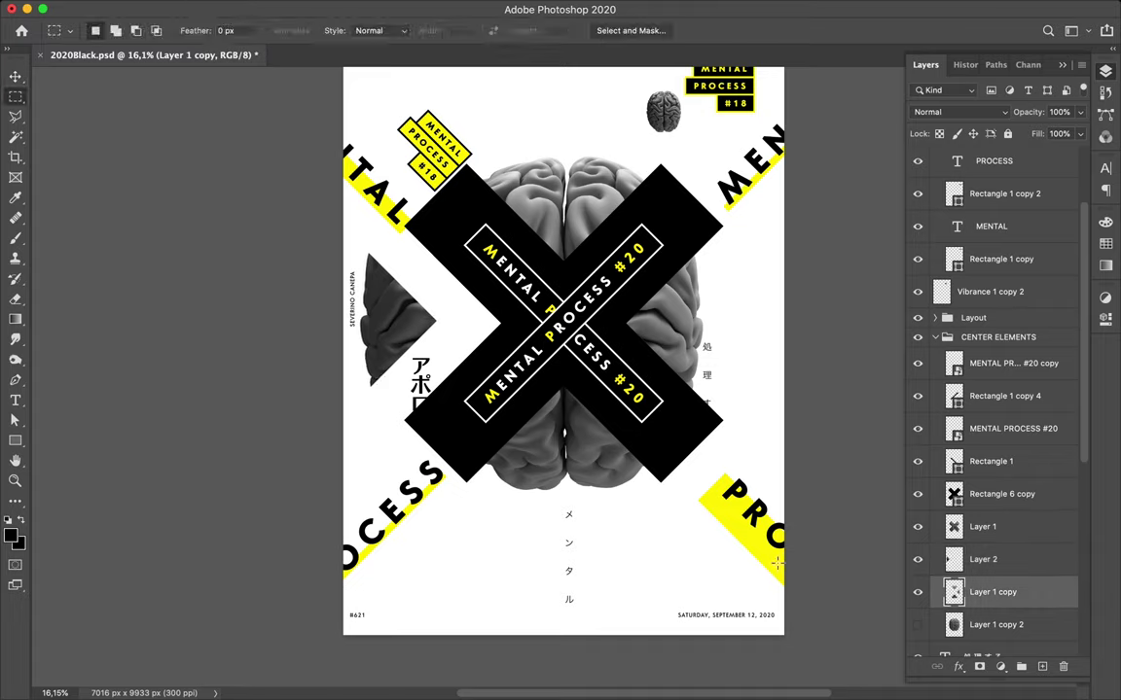
pyautogui.moveTo(475, 376); pyautogui.dragTo(654, 526)
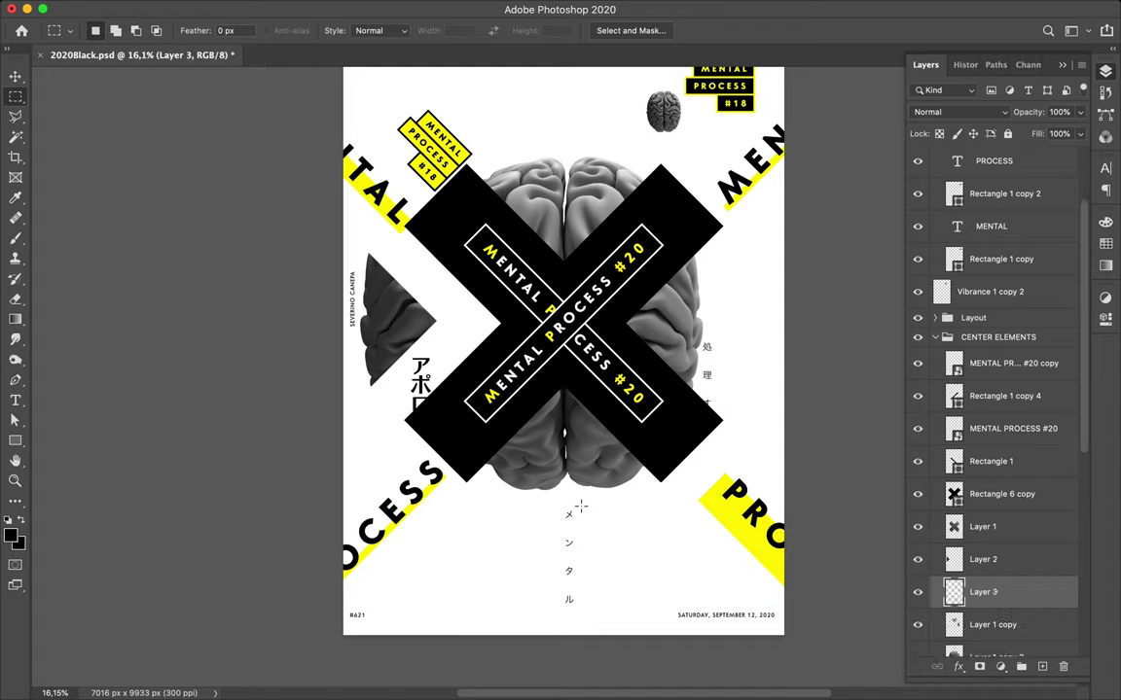
pyautogui.moveTo(581, 506); pyautogui.dragTo(588, 477)
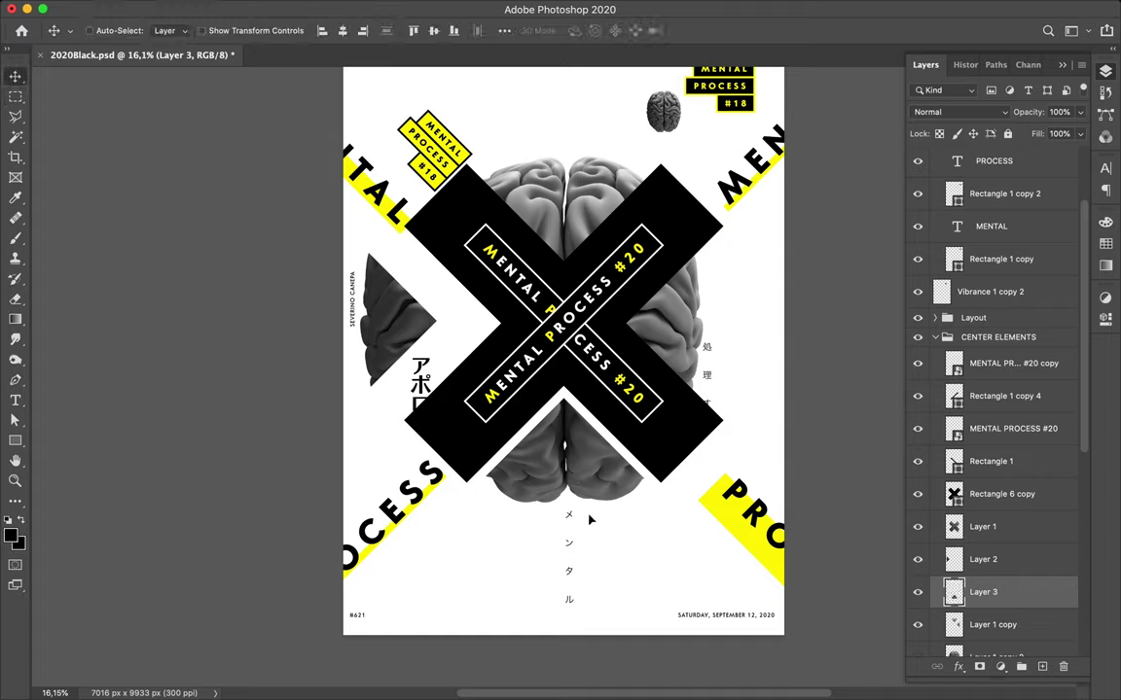
pyautogui.moveTo(589, 521); pyautogui.dragTo(591, 519)
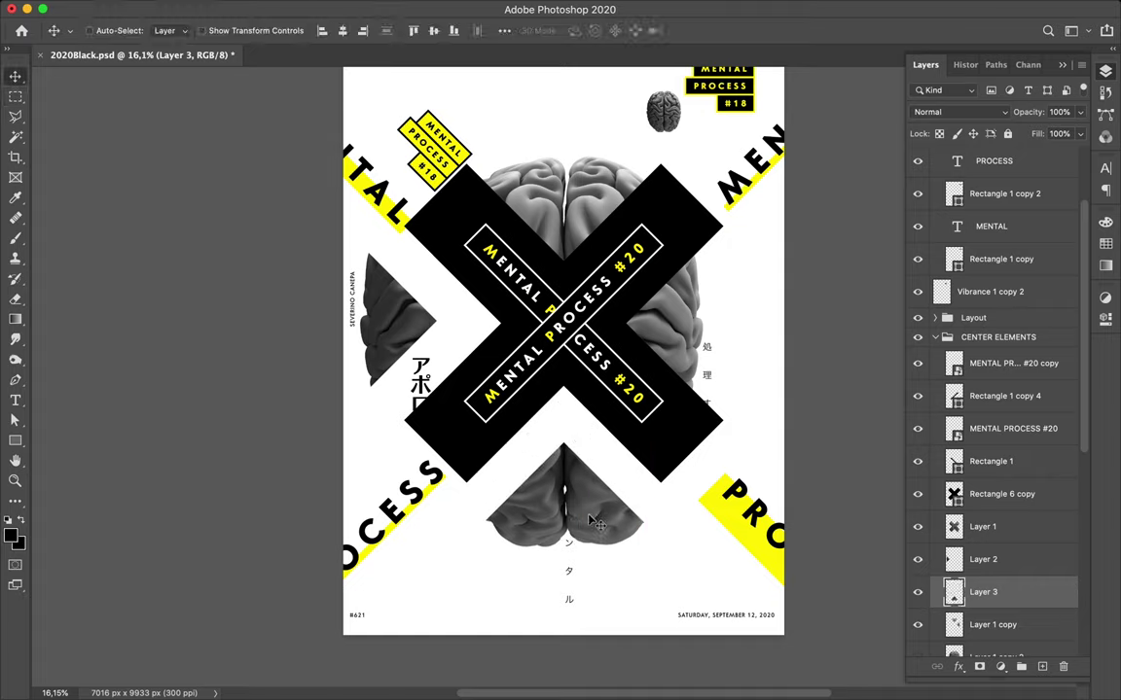
# - On the main brain layer, marquee-select the brain section right of the X
pyautogui.press('ctrl')
pyautogui.keyDown('ctrl'); pyautogui.click(671, 338); pyautogui.keyUp('ctrl')
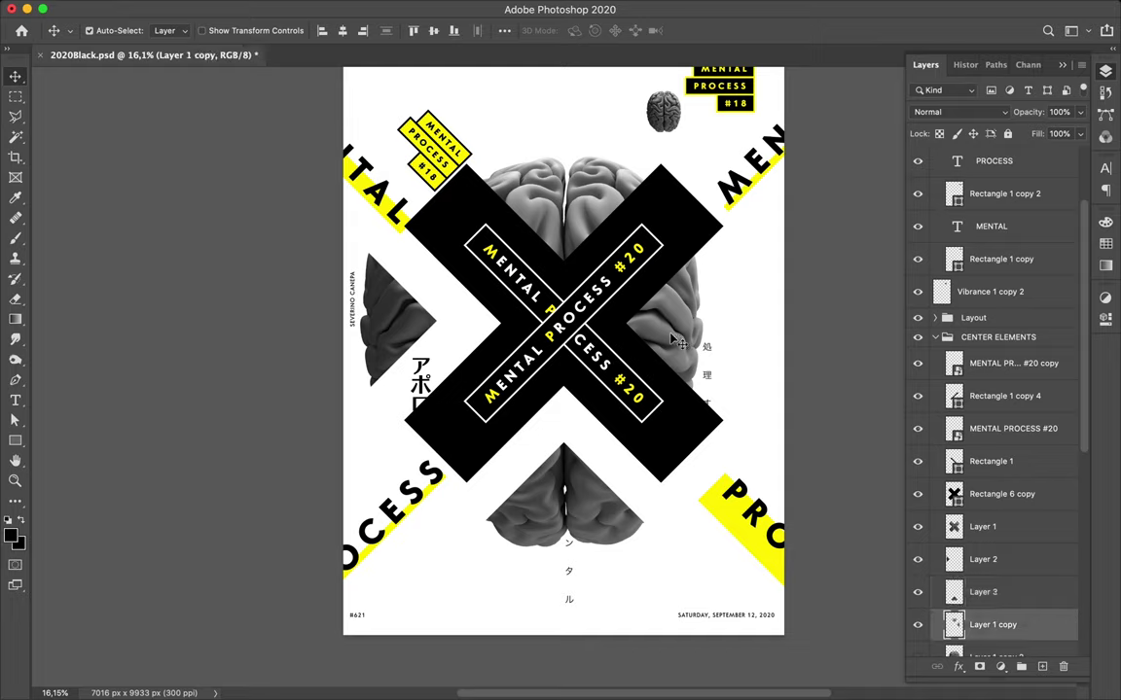
pyautogui.press('m')
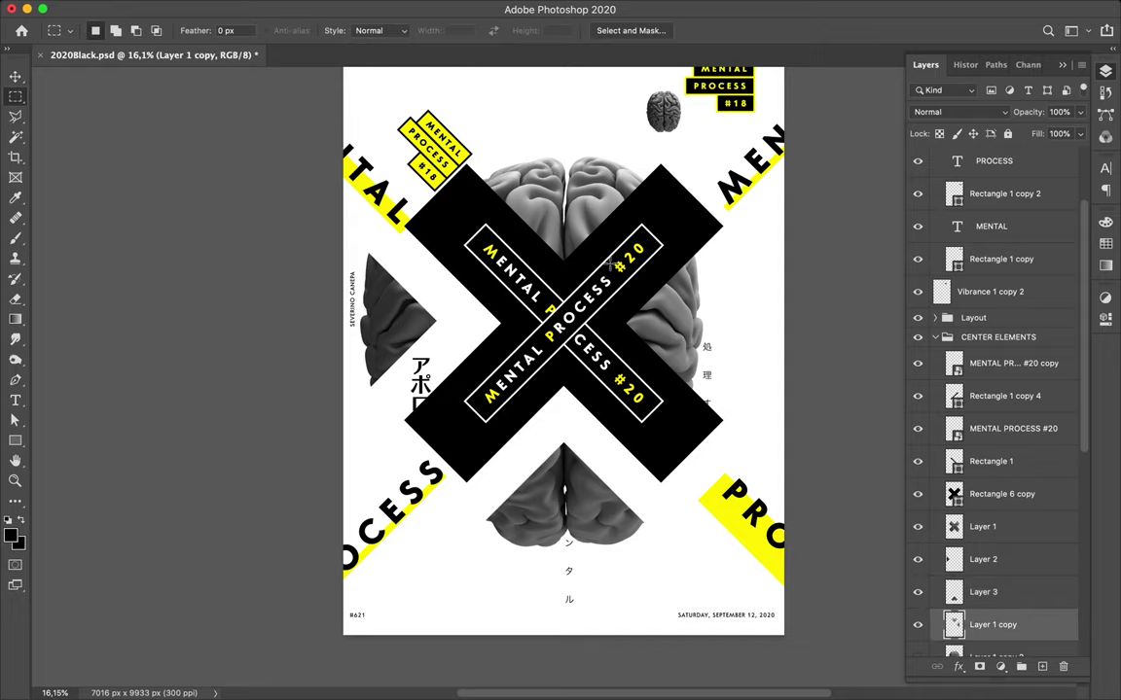
pyautogui.moveTo(602, 257); pyautogui.dragTo(731, 363)
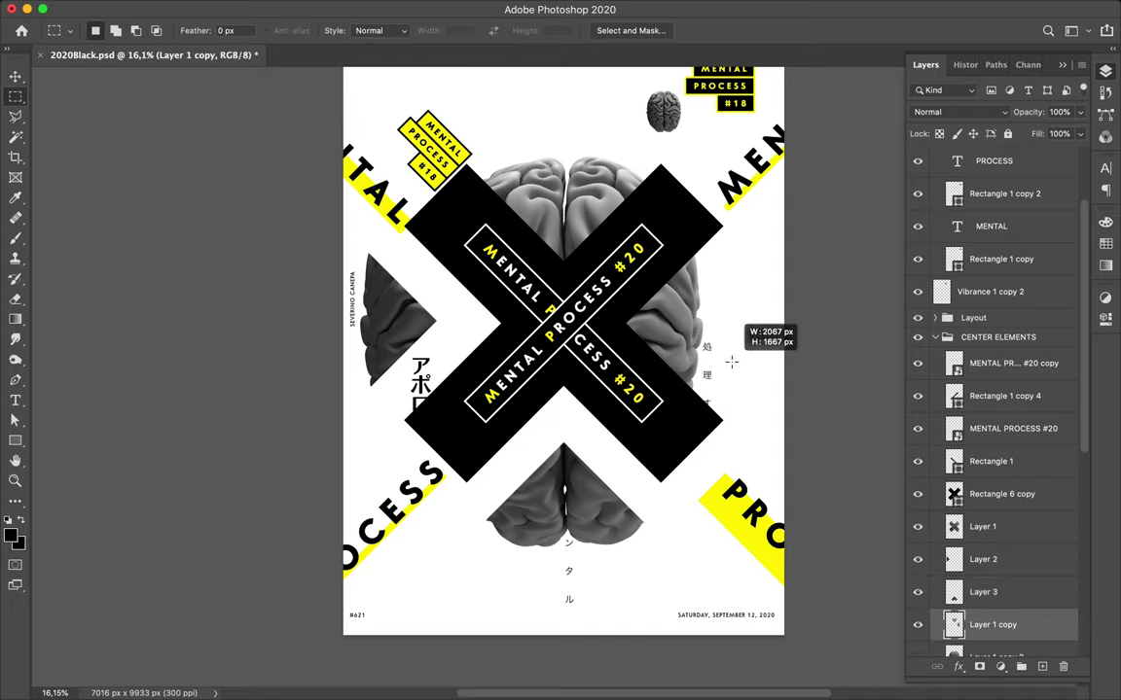
pyautogui.moveTo(678, 308); pyautogui.dragTo(677, 308)
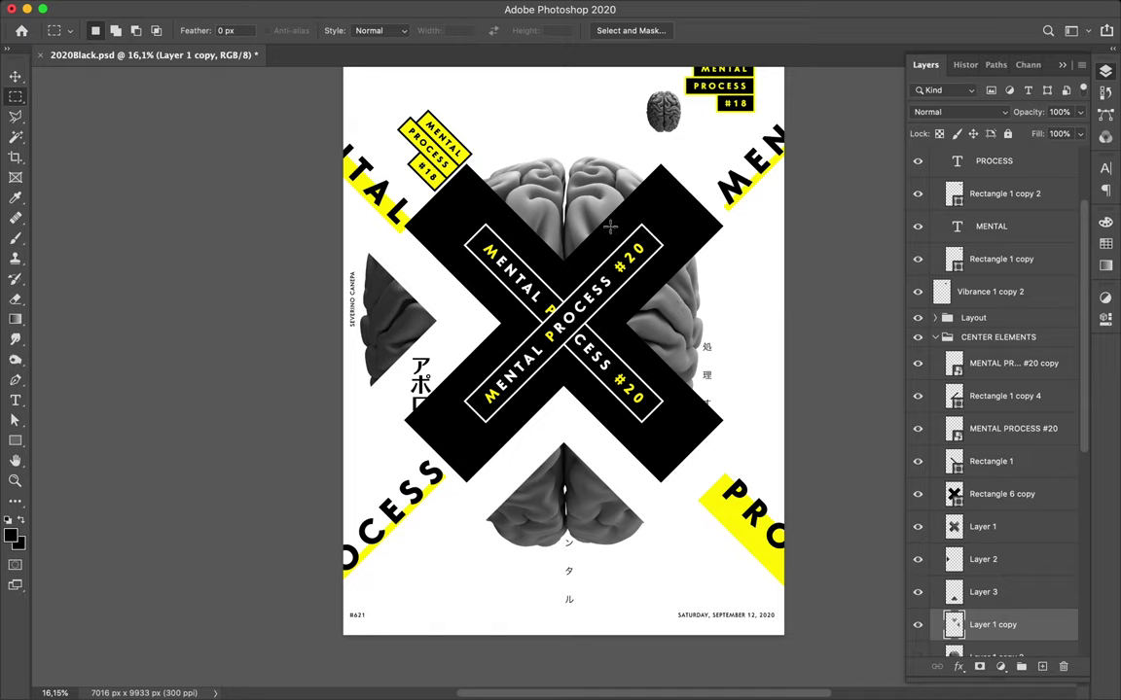
pyautogui.moveTo(610, 227); pyautogui.dragTo(691, 362)
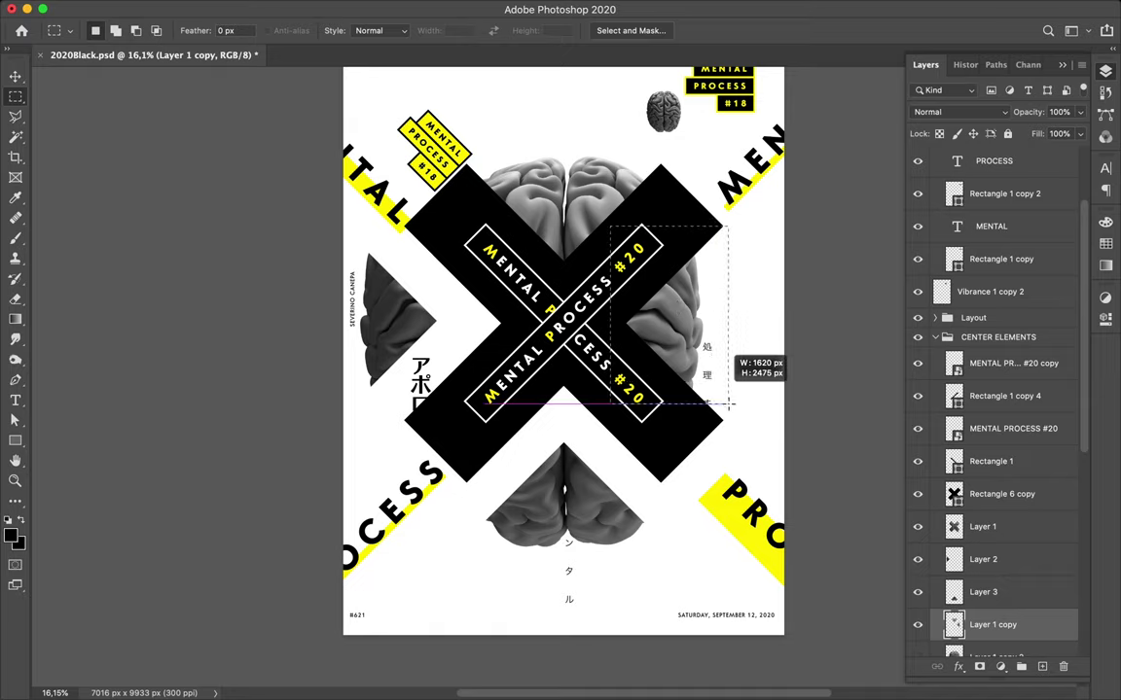
pyautogui.moveTo(709, 381); pyautogui.dragTo(727, 403)
pyautogui.click(728, 403)
pyautogui.press('super+z')
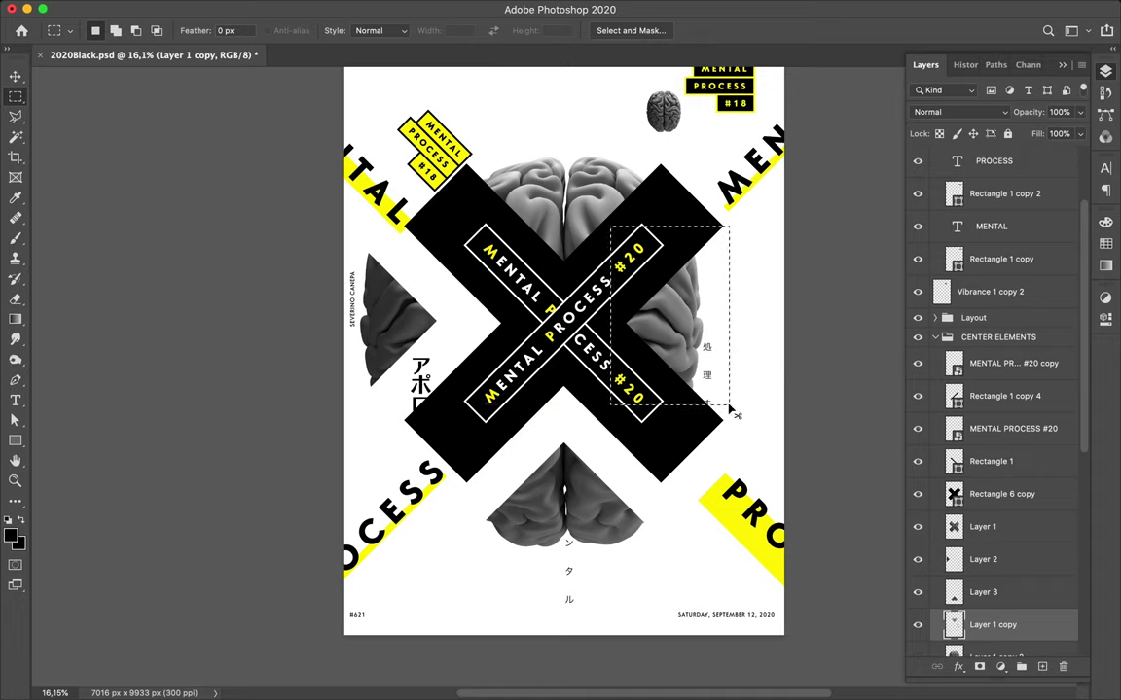
# - Cut the right brain section onto a new layer and move it out past the X
pyautogui.press('super+x')
pyautogui.press('super+d')
pyautogui.press('super+v')
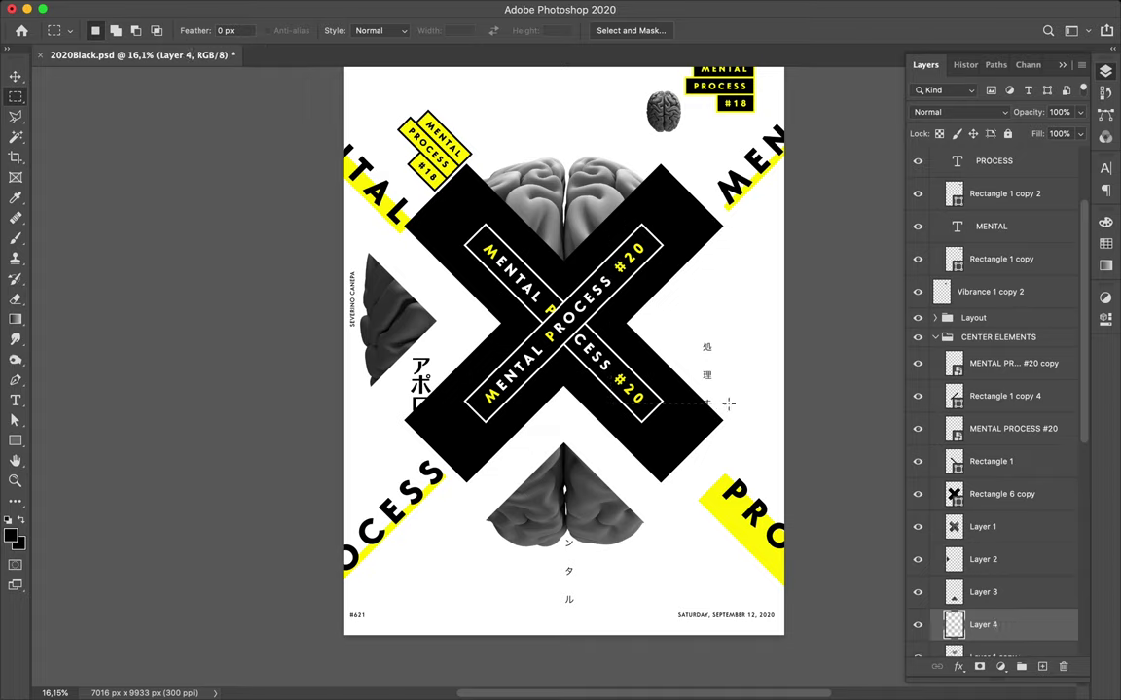
pyautogui.press('v')
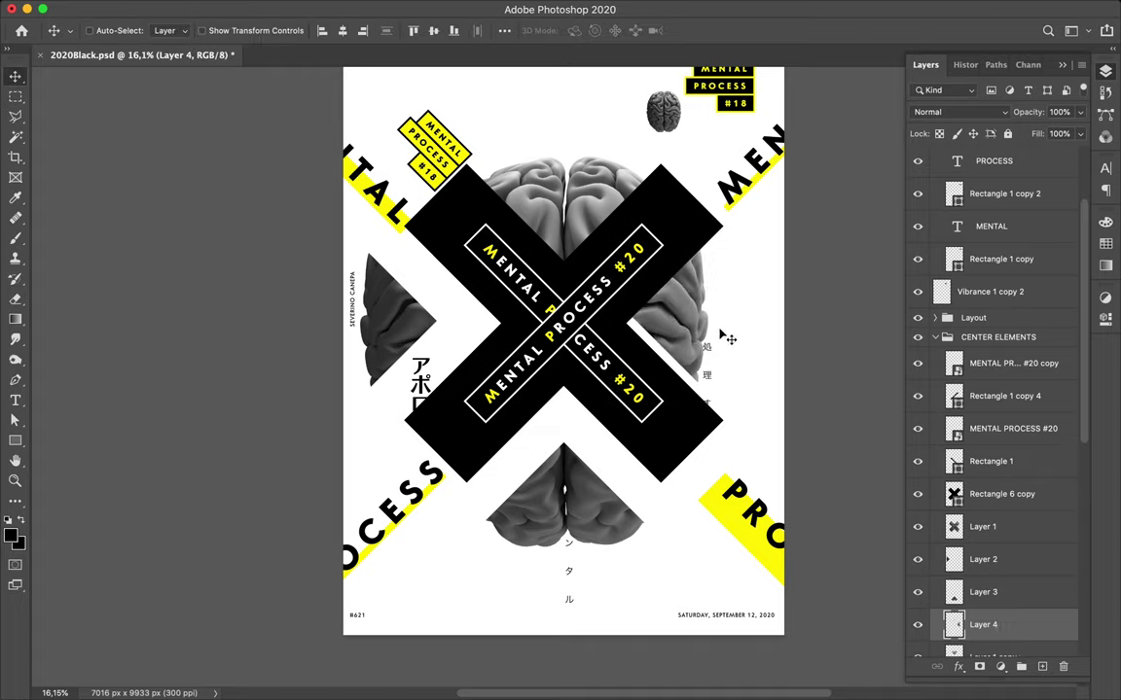
pyautogui.moveTo(728, 337); pyautogui.dragTo(772, 338)
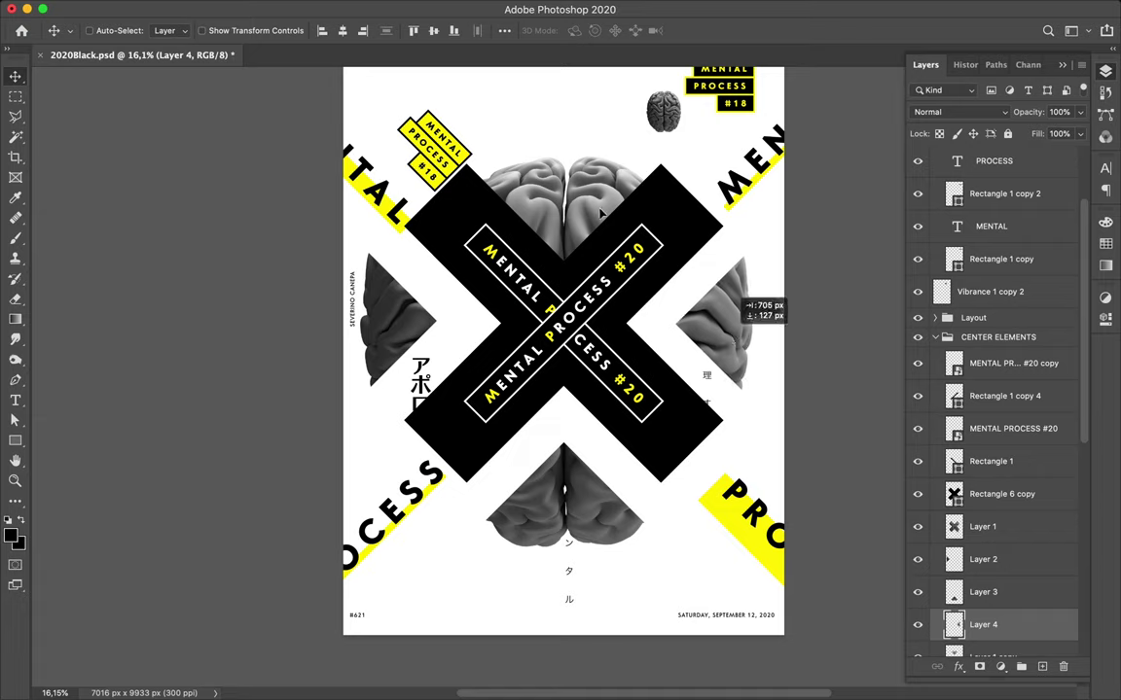
# - Move the top brain piece up above the X and hide the black X layer
pyautogui.hotkey('alt', '[')
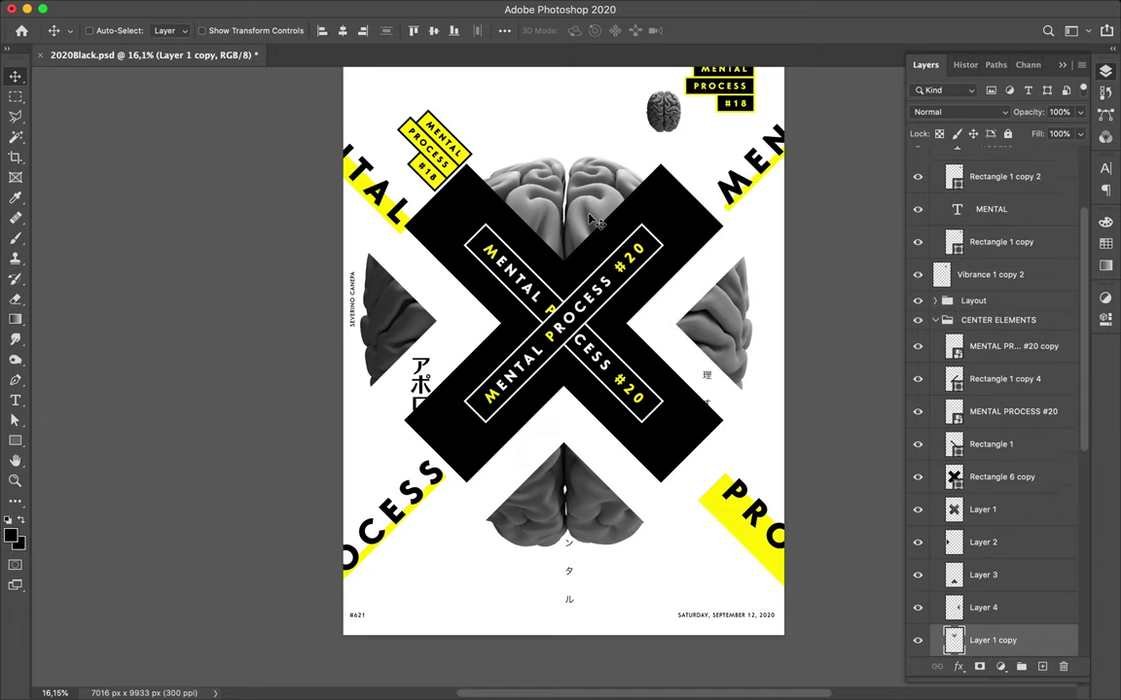
pyautogui.moveTo(590, 151); pyautogui.dragTo(590, 148)
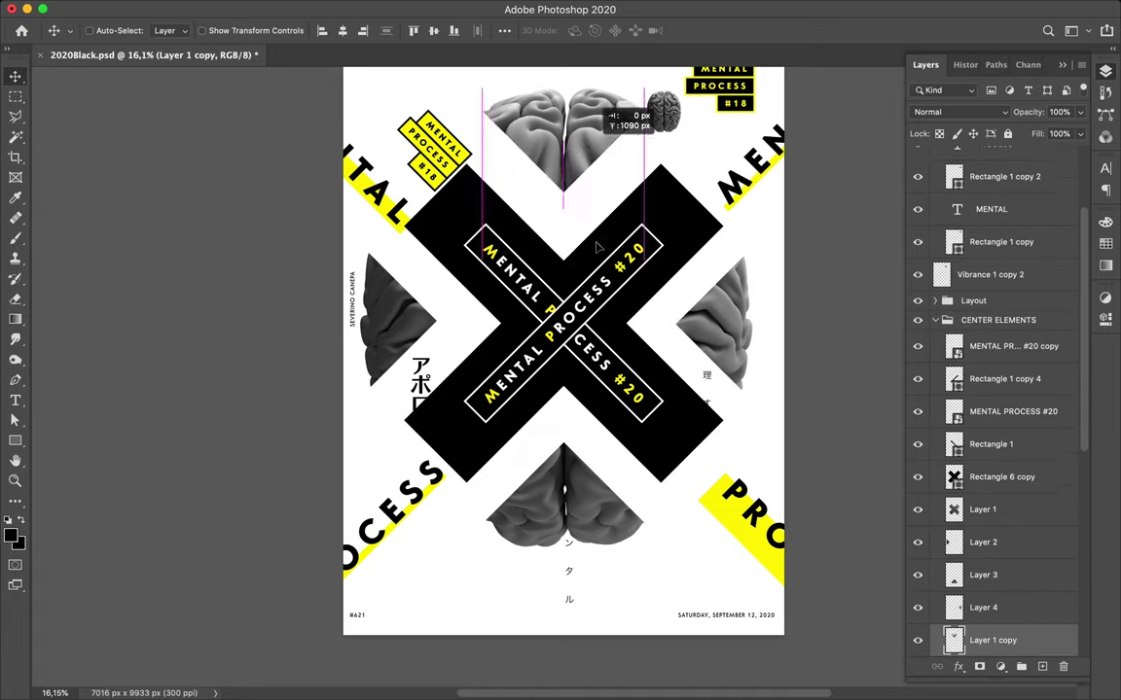
pyautogui.moveTo(593, 200); pyautogui.dragTo(593, 200)
pyautogui.press('ctrl')
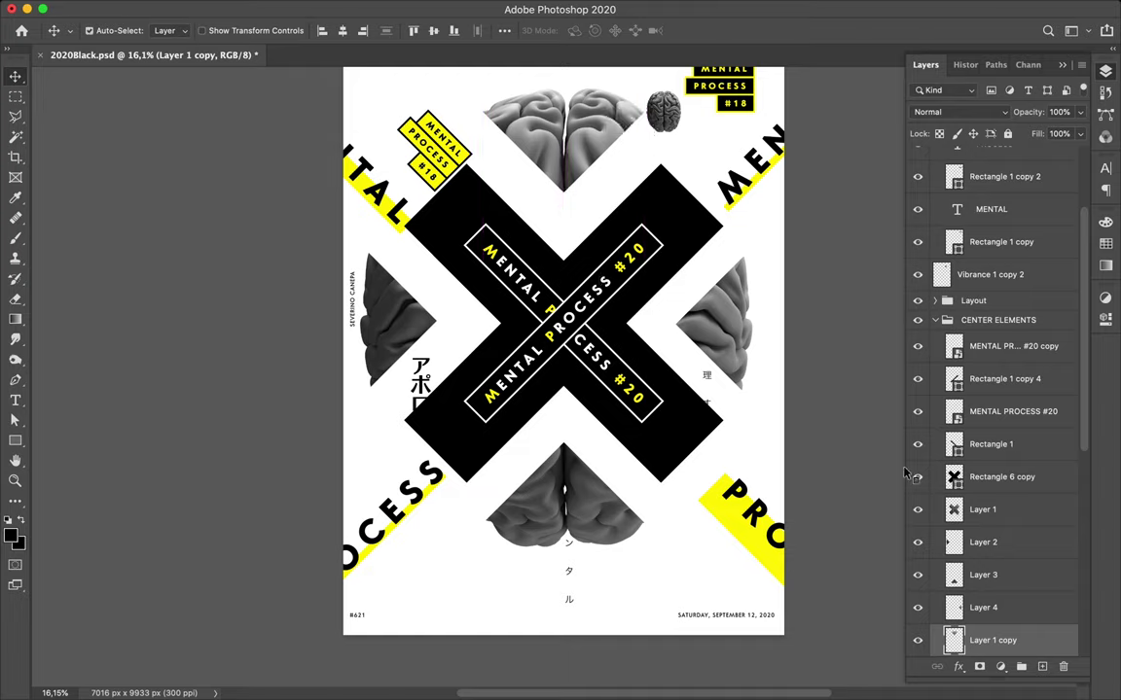
pyautogui.click(934, 479)
pyautogui.click(916, 481)
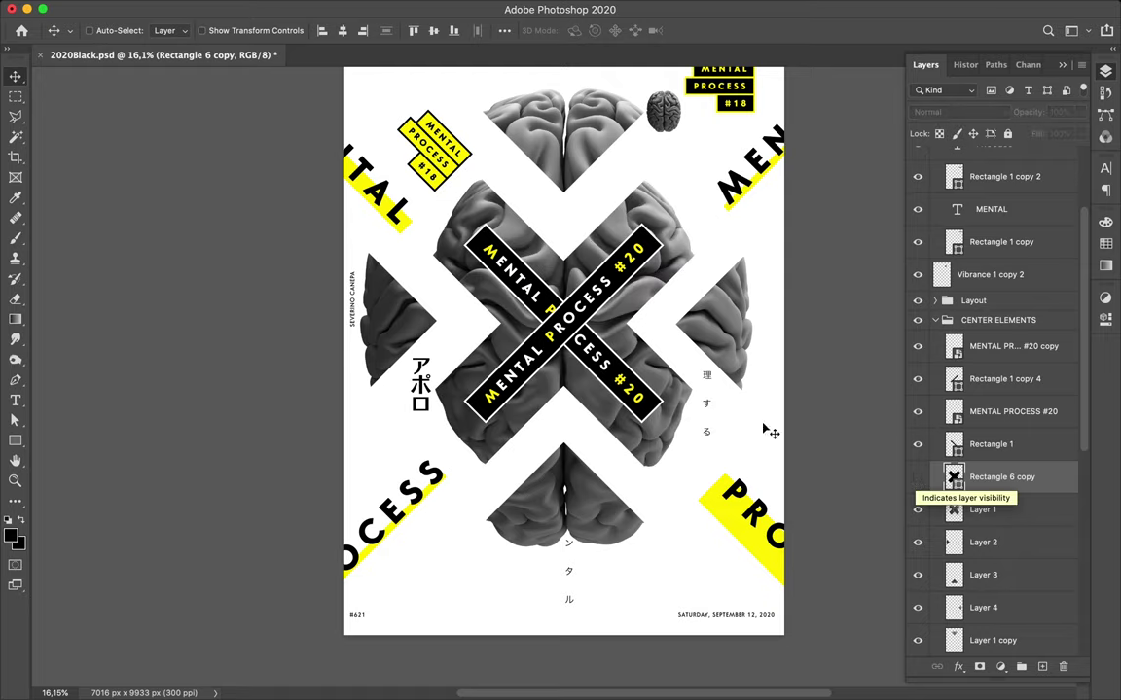
# - Rotate the X-shaped brain on Layer 1 by 45° and save 2020Black.psd
pyautogui.scroll(2, 718, 368)
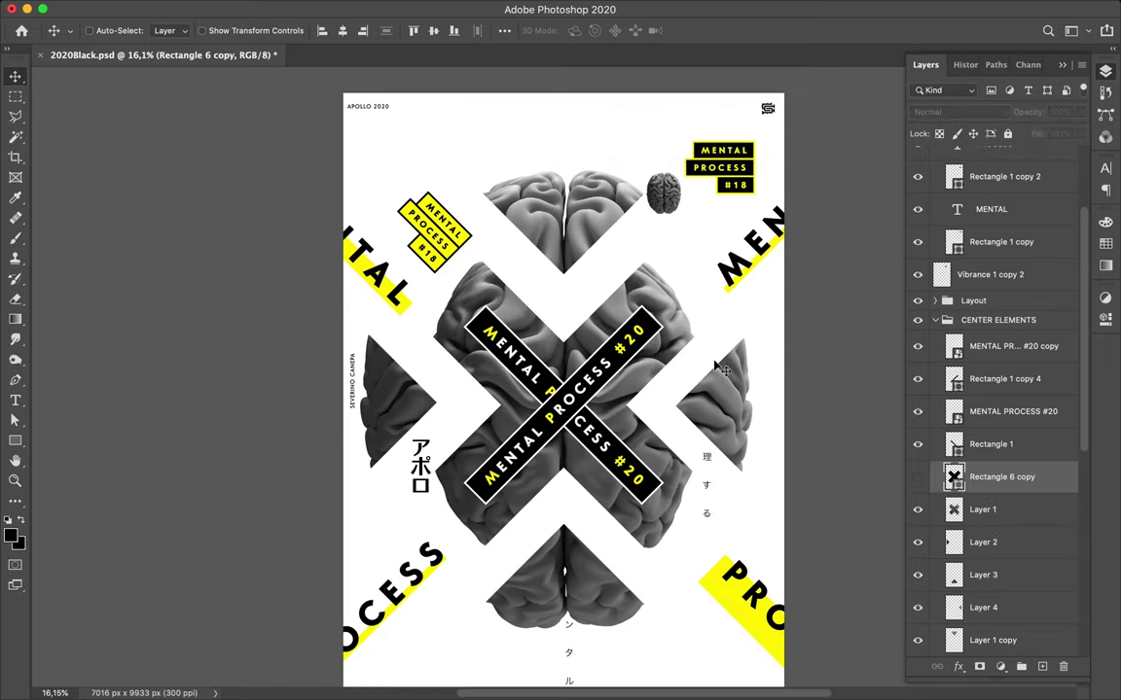
pyautogui.click(622, 391)
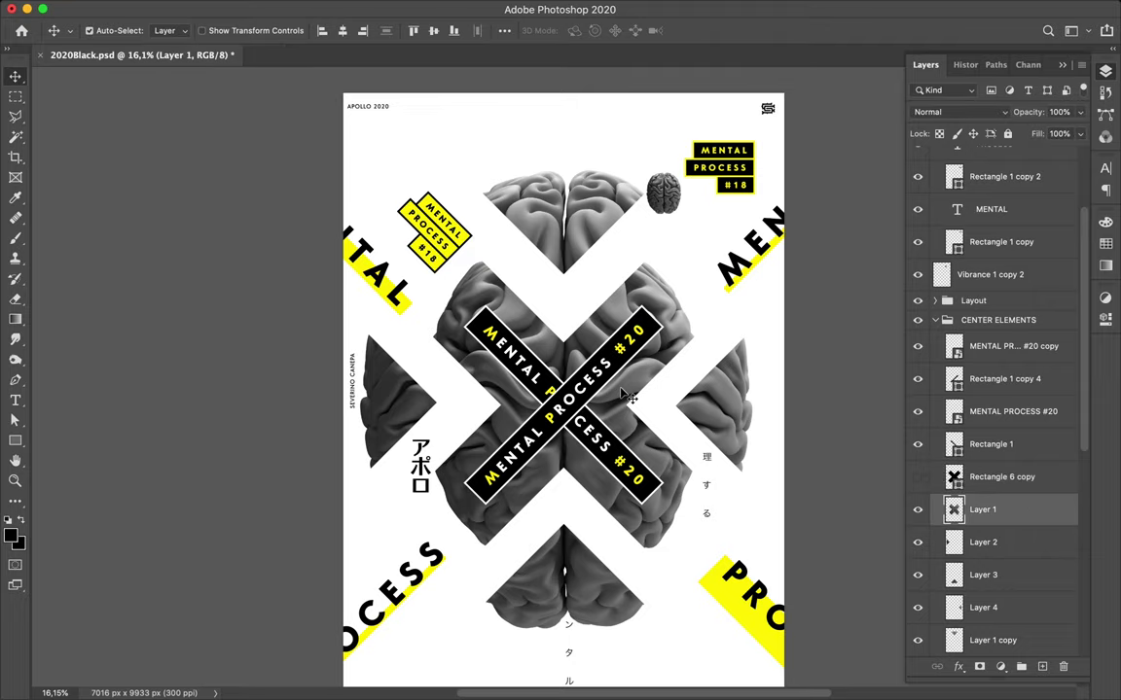
pyautogui.hotkey('ctrl', 't')
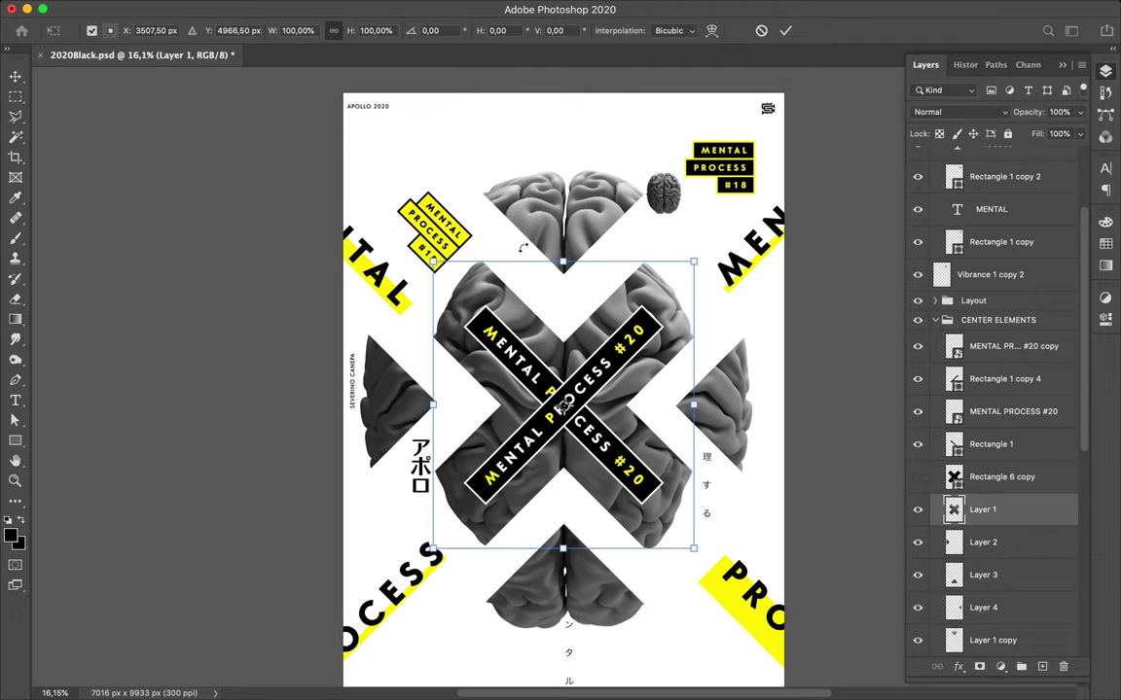
pyautogui.write('45')
pyautogui.press('Tab')
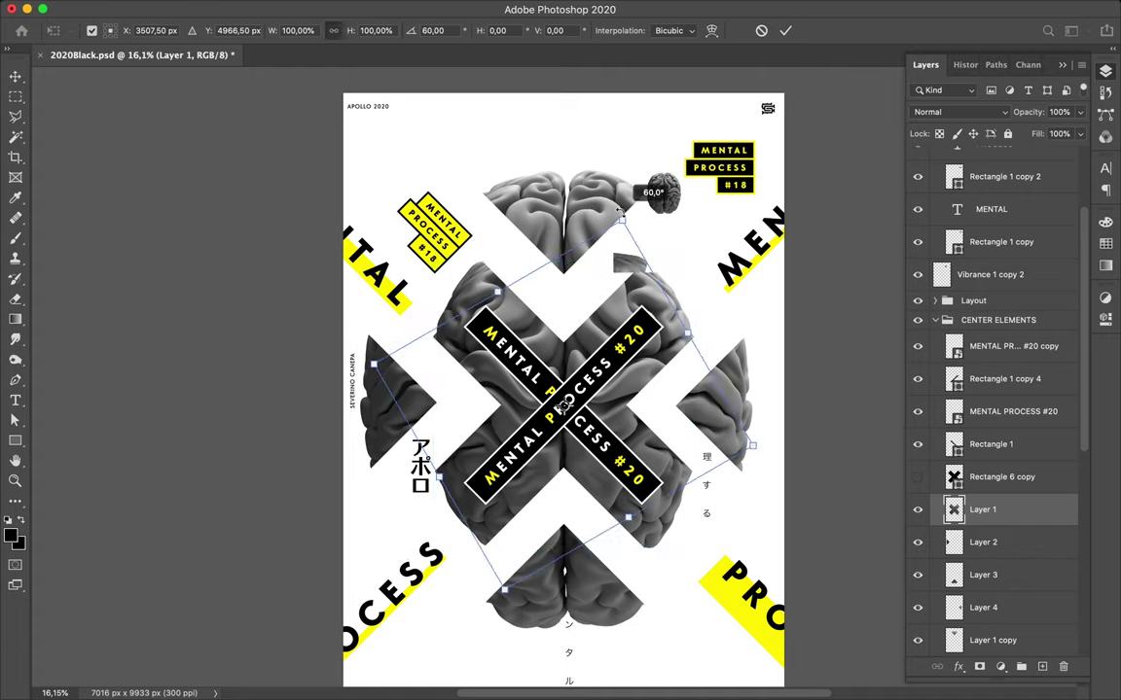
pyautogui.moveTo(619, 209); pyautogui.dragTo(619, 211)
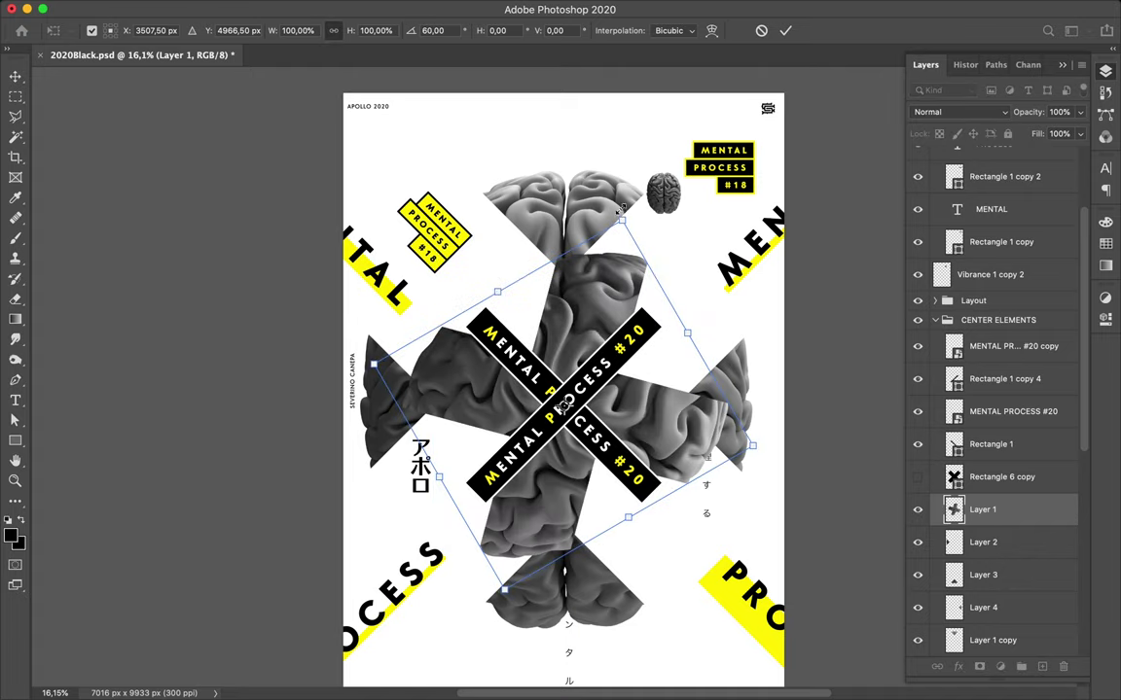
pyautogui.click(615, 196)
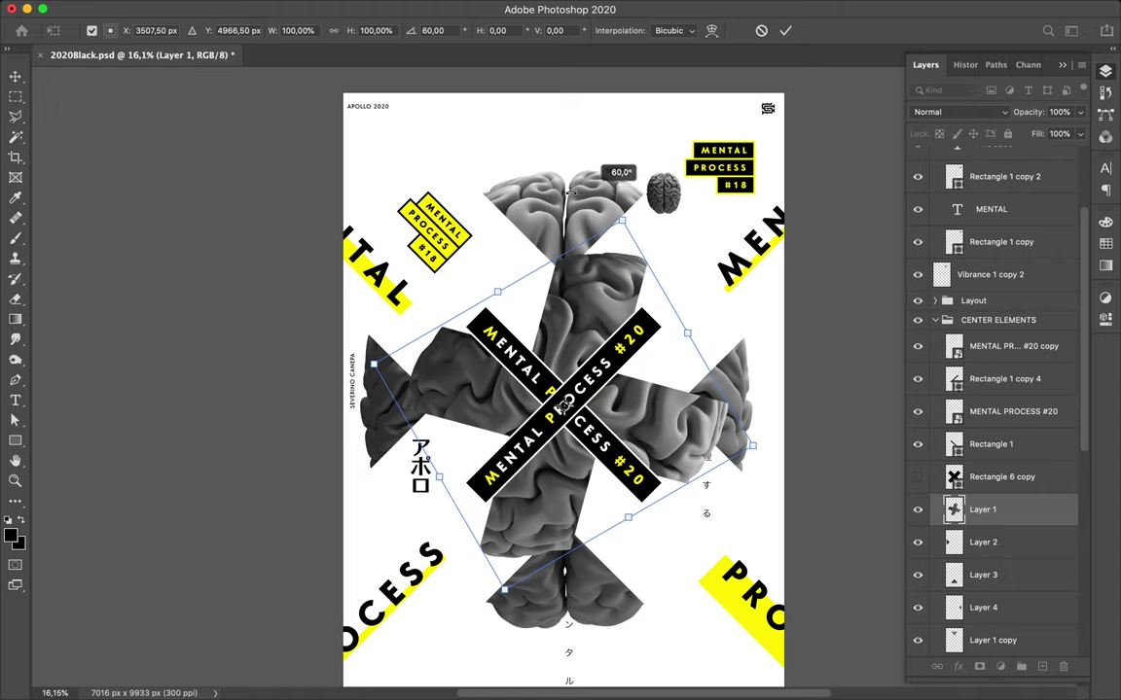
pyautogui.moveTo(571, 193); pyautogui.dragTo(554, 192)
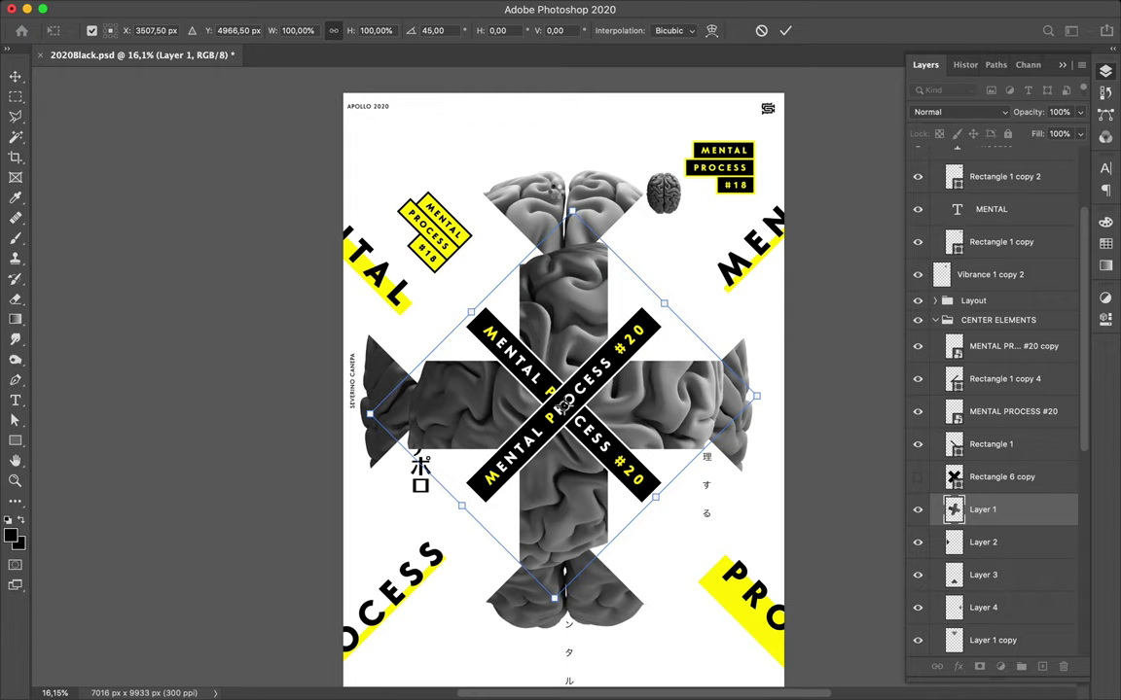
pyautogui.press('Return')
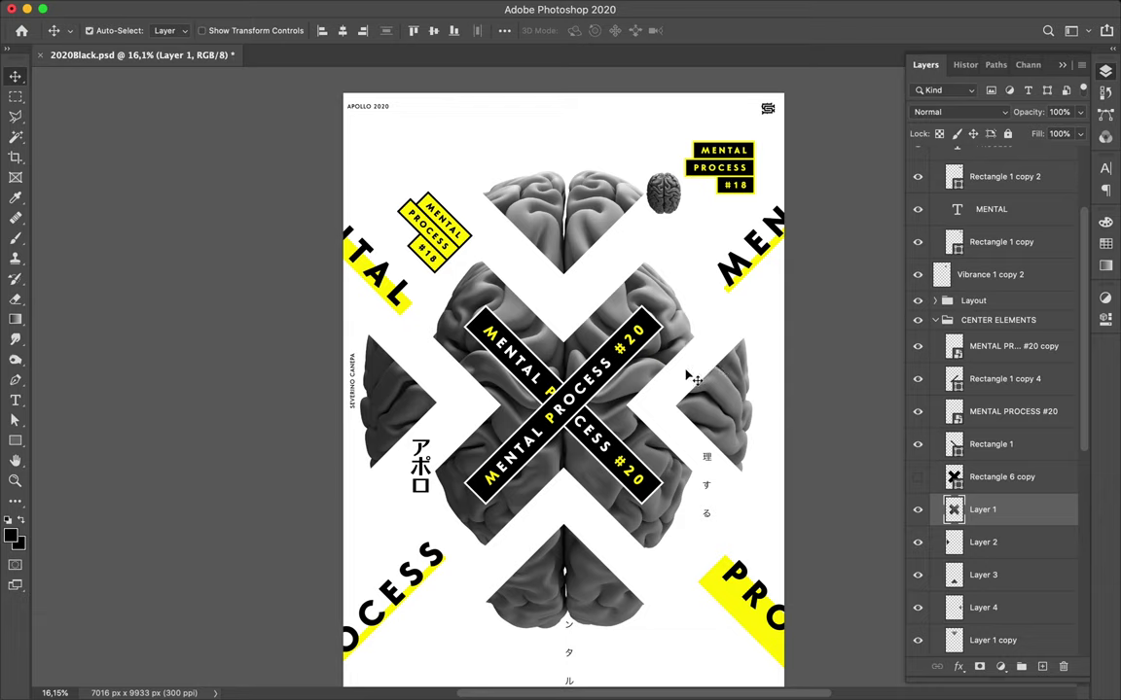
pyautogui.hotkey('ctrl', 's')
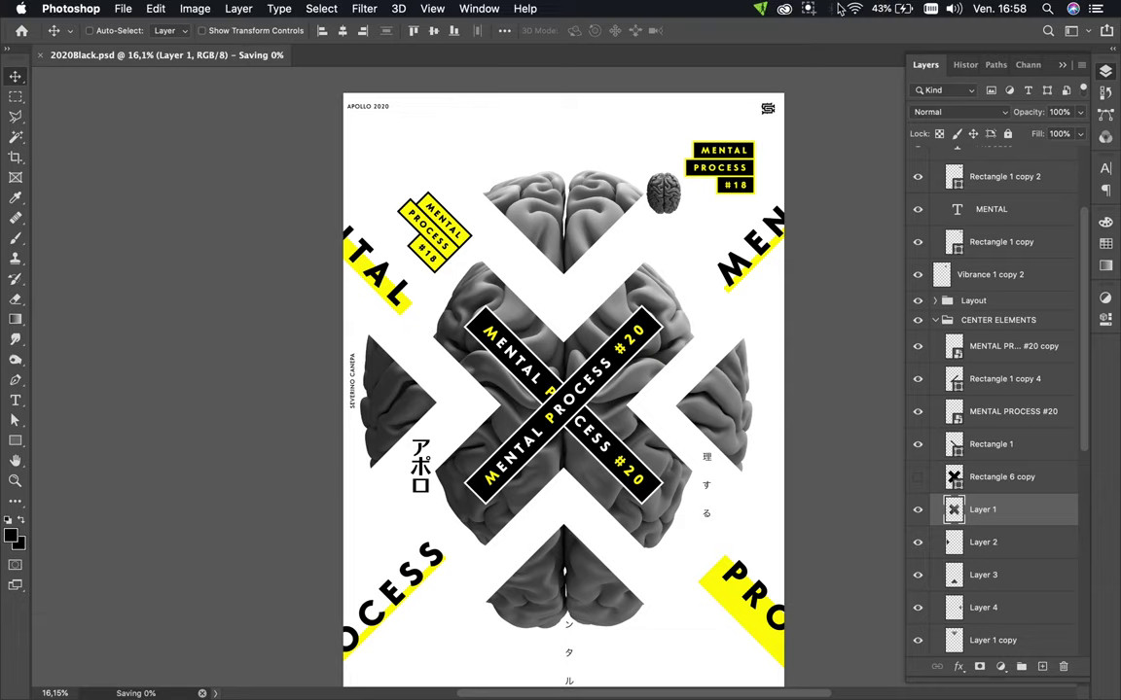
pyautogui.click(809, 9)
# - Place a copy of the small brain slightly lower and to the right
pyautogui.click(823, 40)
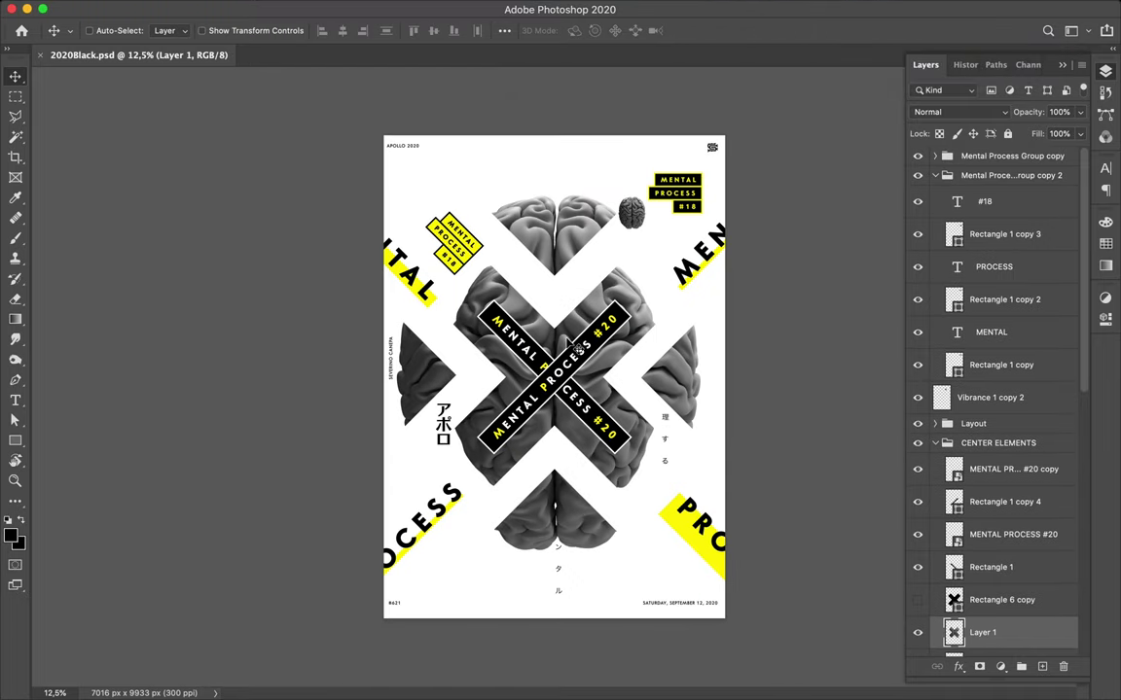
pyautogui.scroll(3, 571, 342)
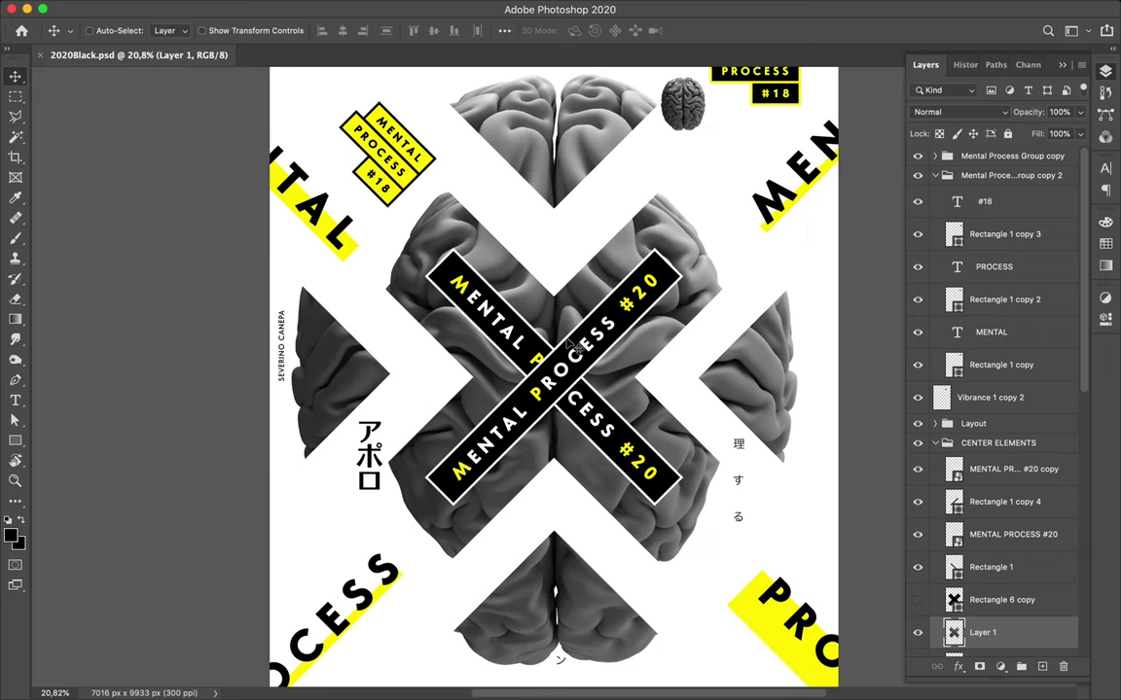
pyautogui.scroll(2, 571, 342)
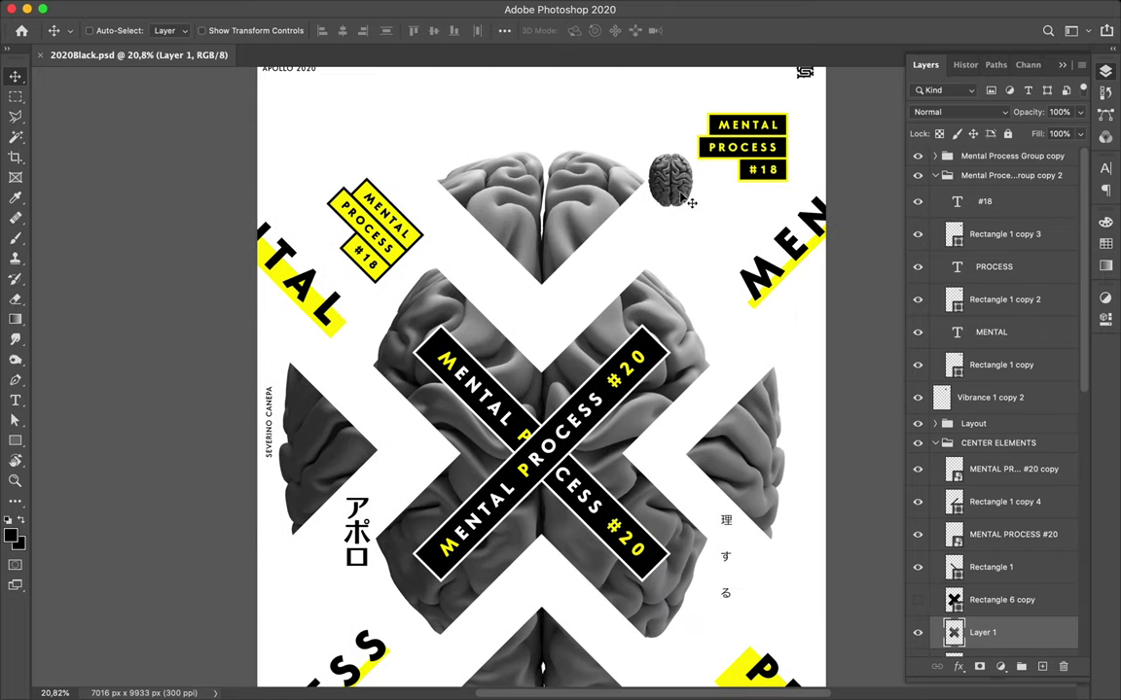
pyautogui.moveTo(686, 199)
pyautogui.mouseDown()
pyautogui.moveTo(684, 238)
pyautogui.moveTo(743, 237)
pyautogui.mouseUp()
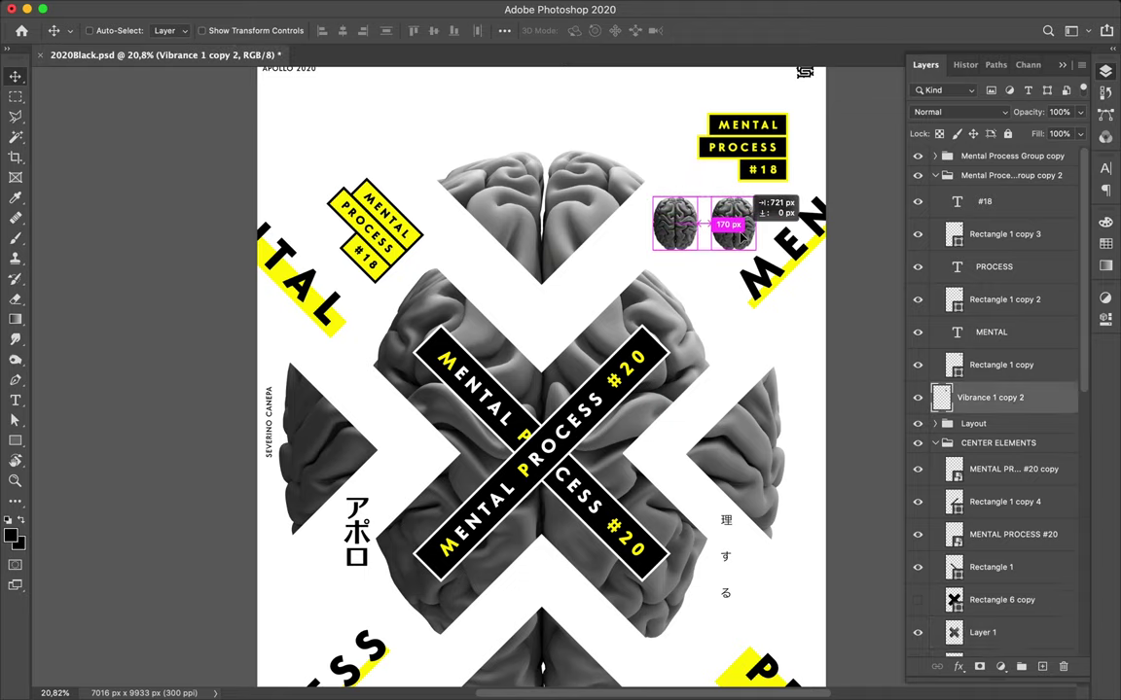
# - Draw a yellow-filled rectangle over the brain copy
pyautogui.press('m')
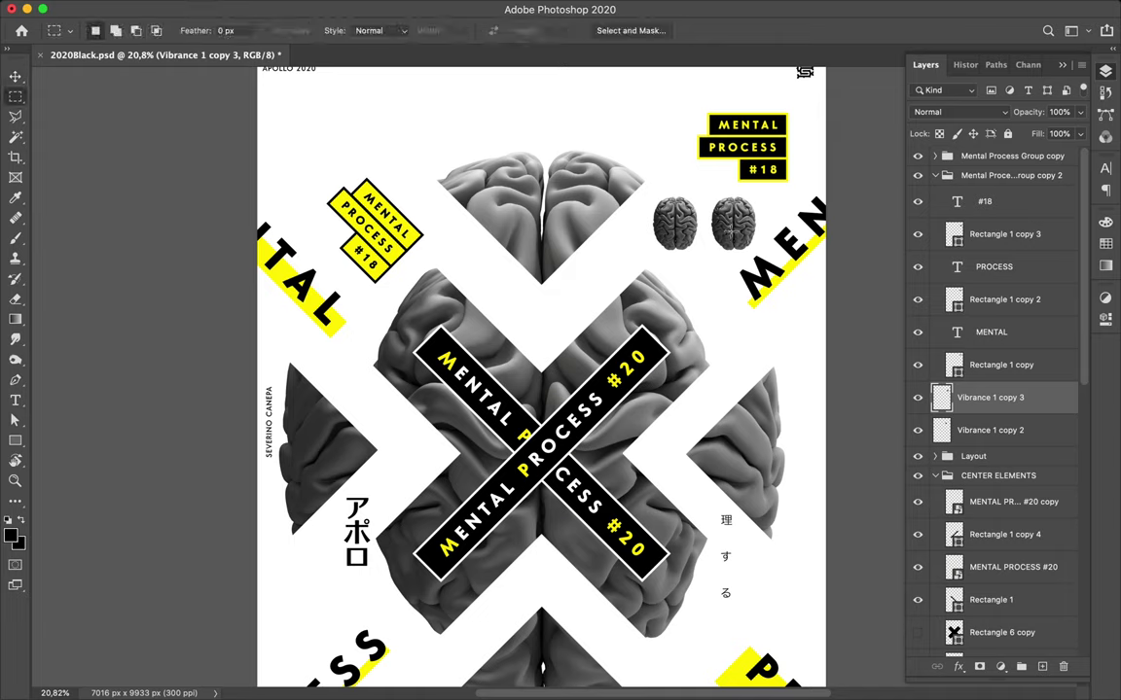
pyautogui.press('u')
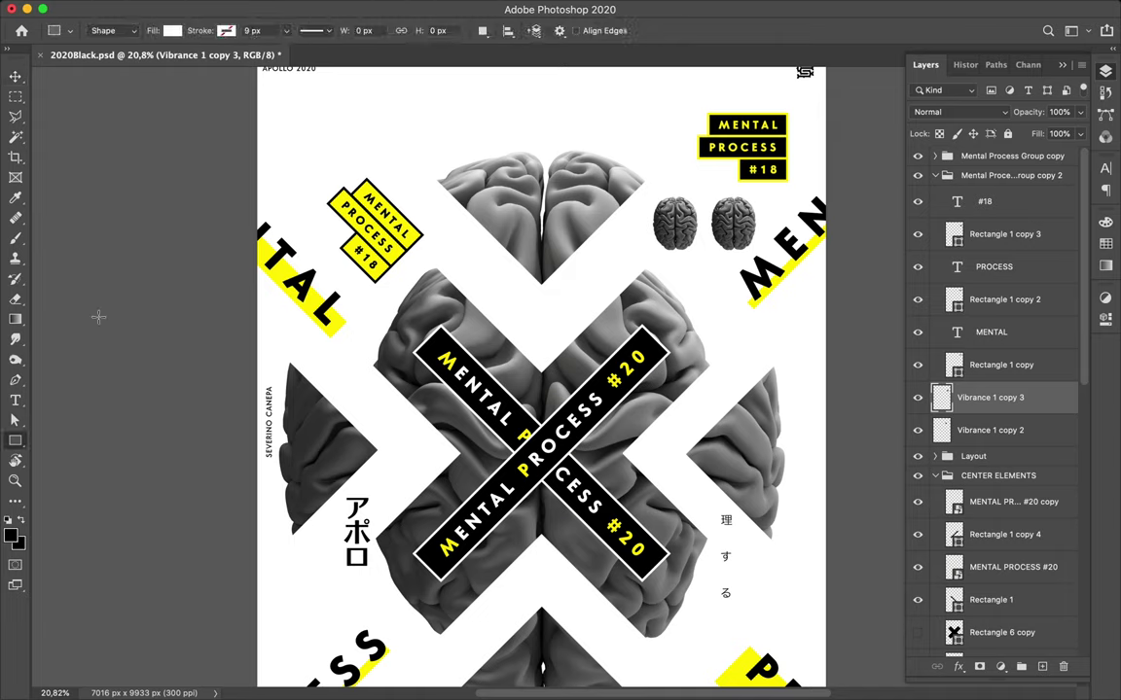
pyautogui.click(173, 30)
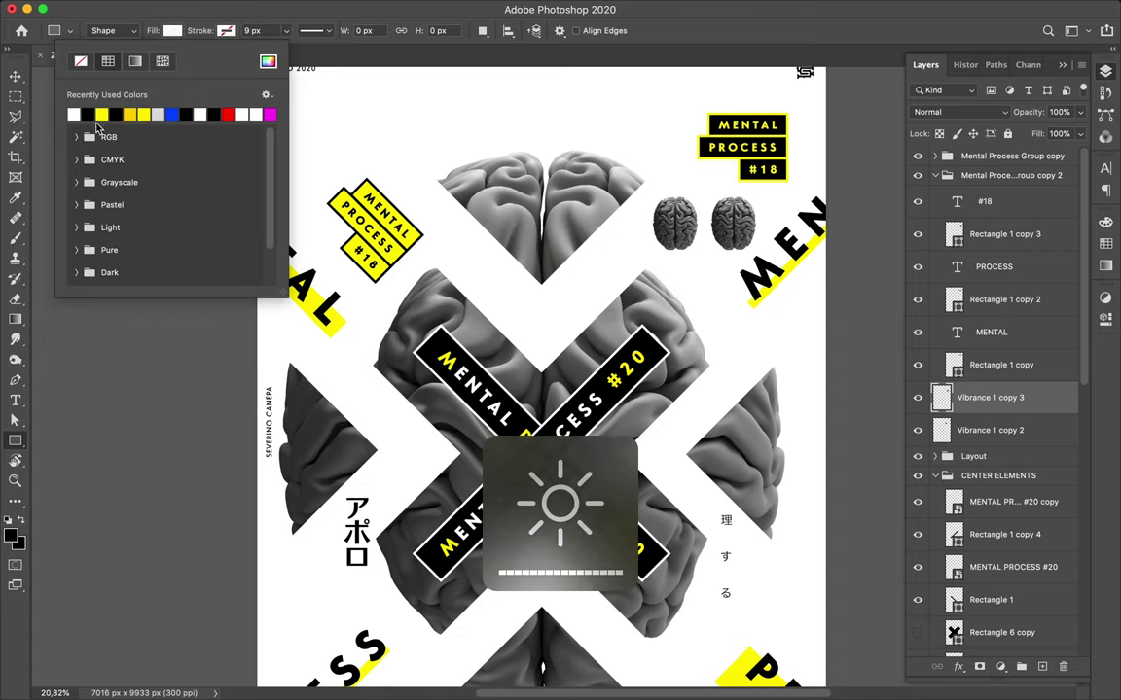
pyautogui.click(101, 114)
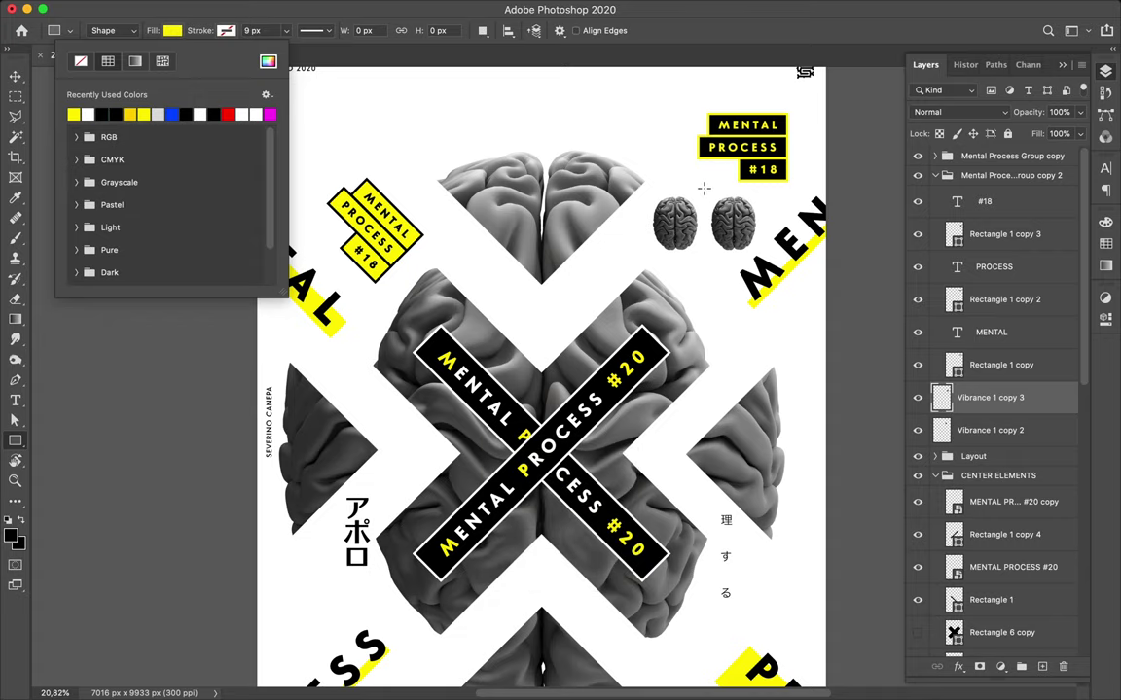
pyautogui.moveTo(704, 188); pyautogui.dragTo(766, 267)
# - Clip the yellow rectangle to the brain copy and set it to Overlay blending
pyautogui.press('v')
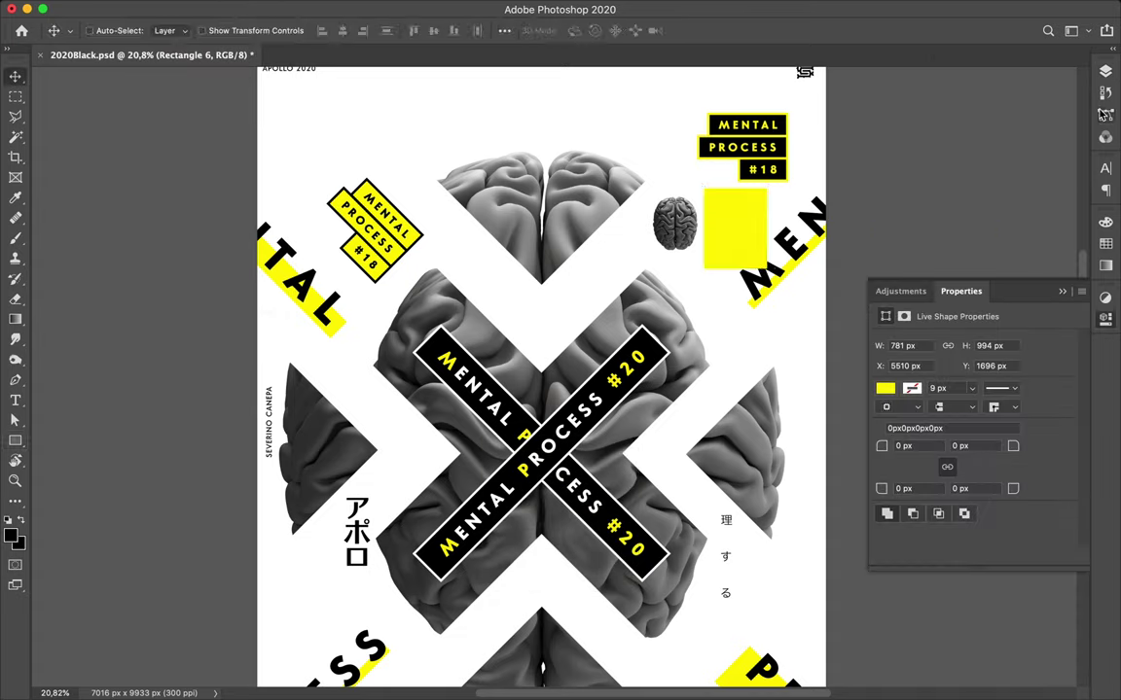
pyautogui.press('F7')
pyautogui.moveTo(970, 480); pyautogui.dragTo(962, 409)
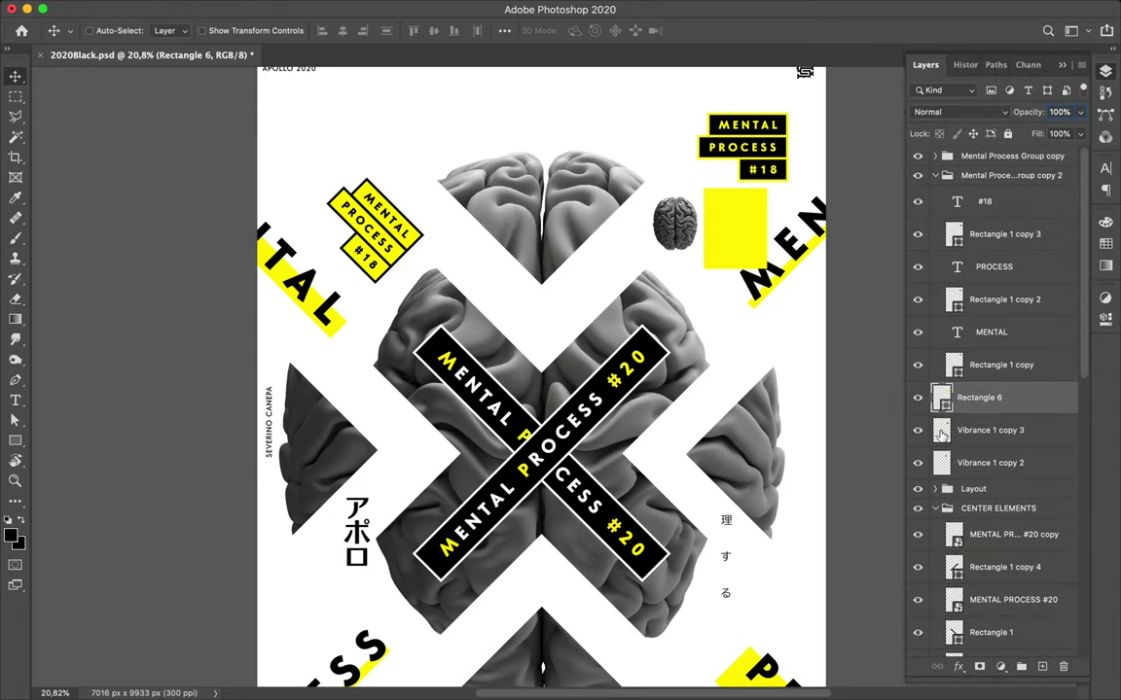
pyautogui.keyDown('alt'); pyautogui.click(962, 409); pyautogui.keyUp('alt')
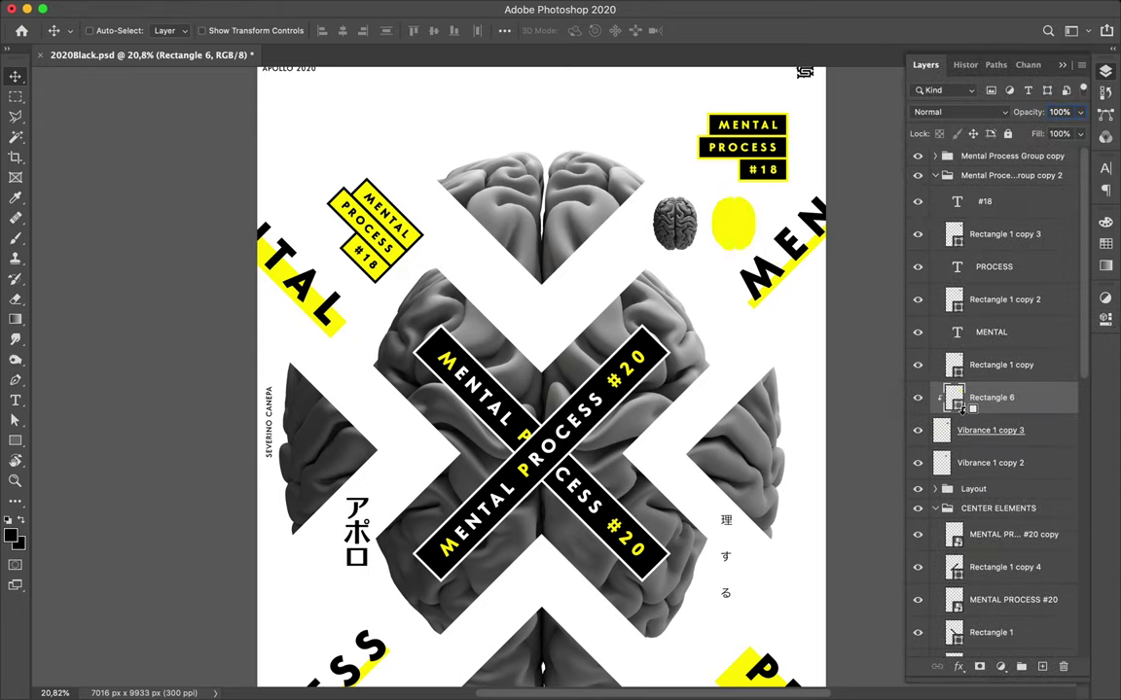
pyautogui.click(968, 114)
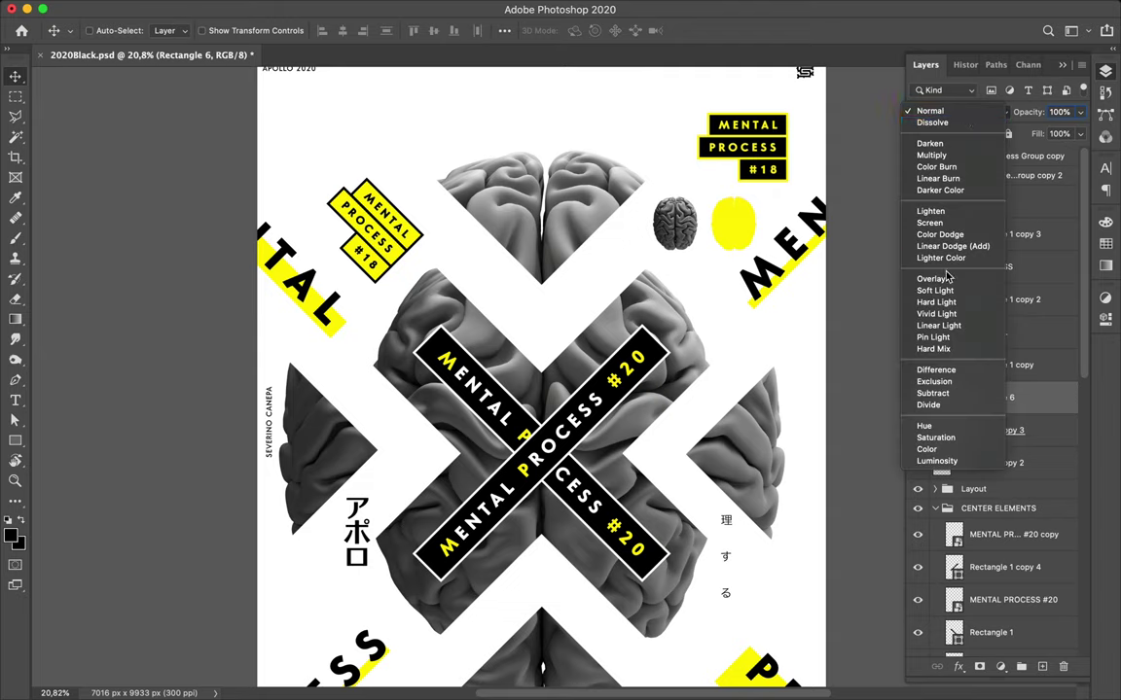
pyautogui.click(947, 280)
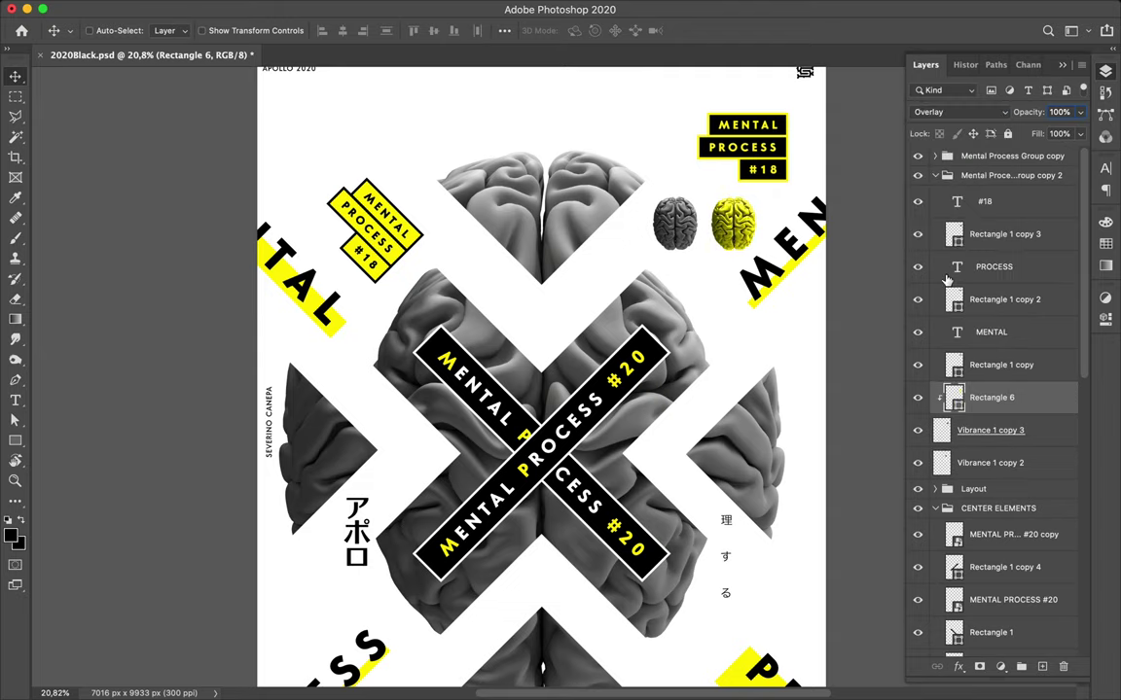
# - Move the yellow-tinted brain to the top centre of the poster
pyautogui.moveTo(963, 414); pyautogui.dragTo(971, 431)
pyautogui.moveTo(735, 234); pyautogui.dragTo(409, 467)
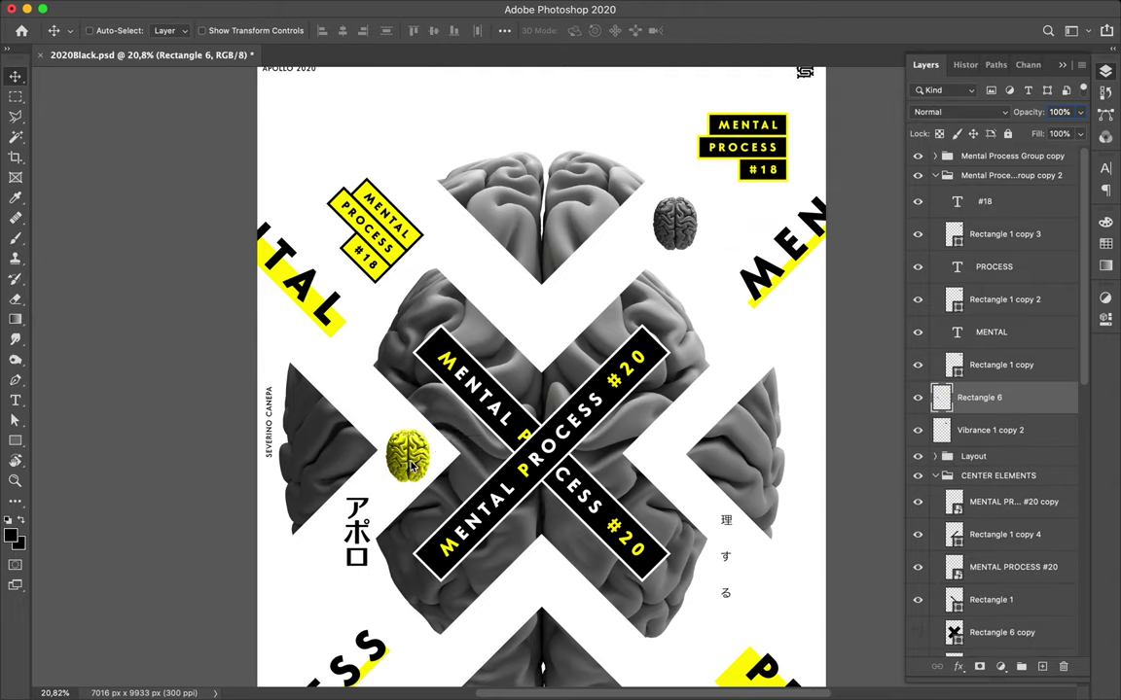
pyautogui.moveTo(409, 467); pyautogui.dragTo(545, 115)
pyautogui.scroll(-1, 588, 293)
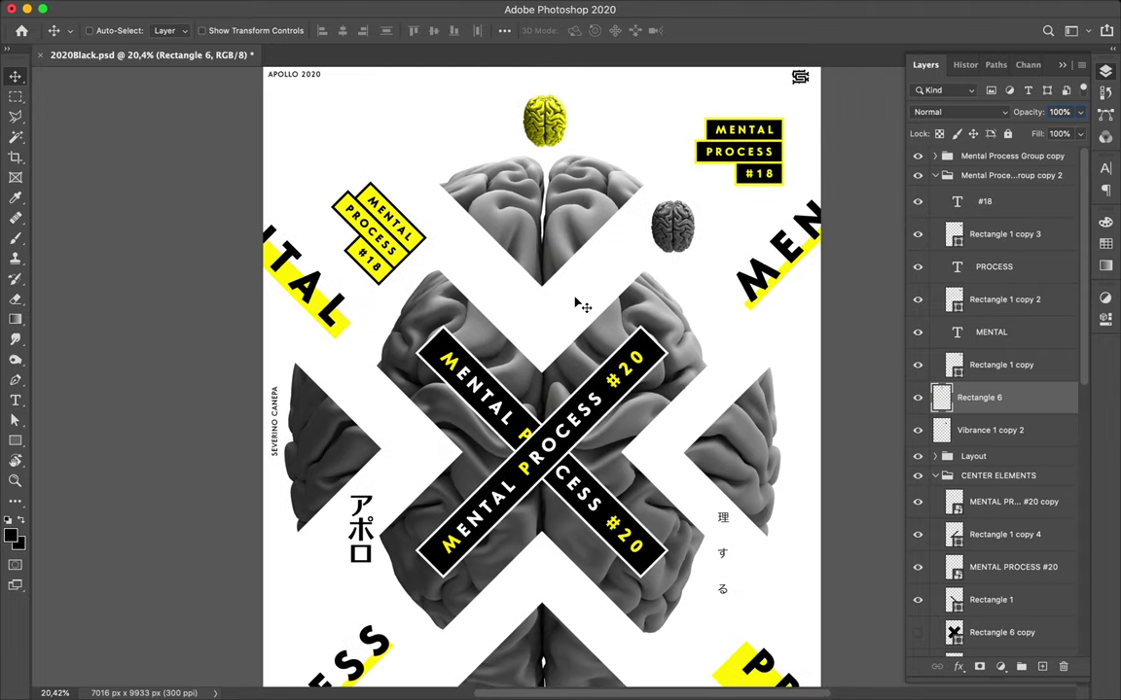
# - Nudge the yellow brain slightly to the right
pyautogui.scroll(-1, 580, 302)
pyautogui.scroll(-1, 573, 300)
pyautogui.scroll(-3, 548, 324)
pyautogui.scroll(2, 540, 360)
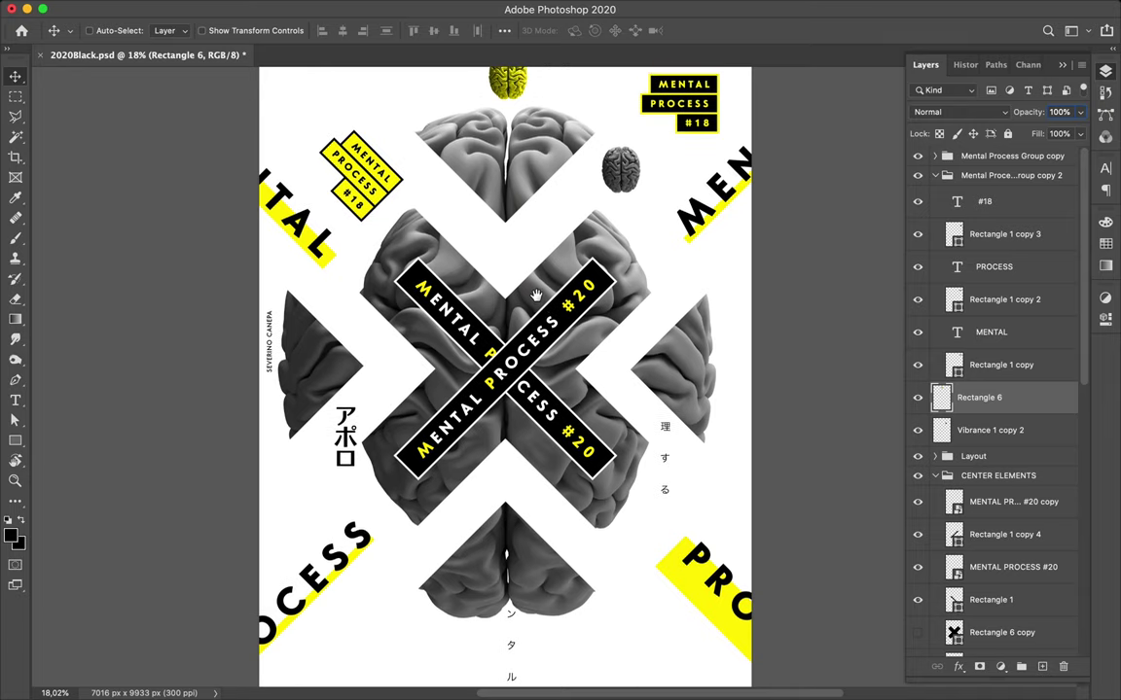
pyautogui.scroll(-1, 538, 382)
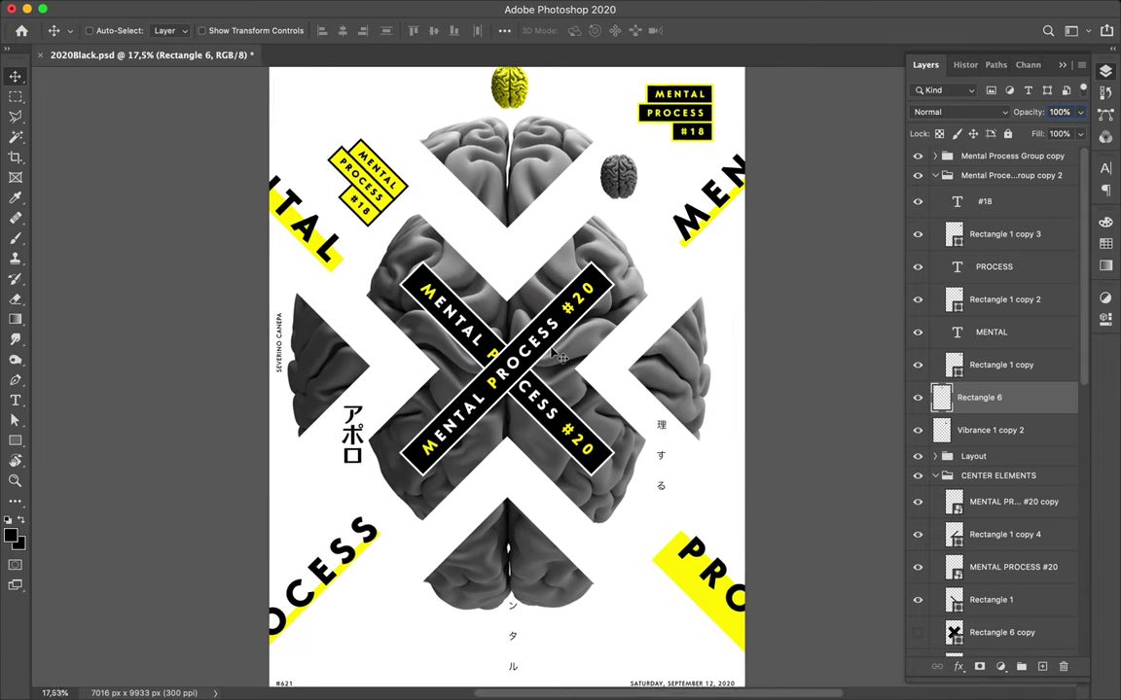
pyautogui.scroll(-1, 538, 383)
pyautogui.moveTo(569, 136); pyautogui.dragTo(588, 134)
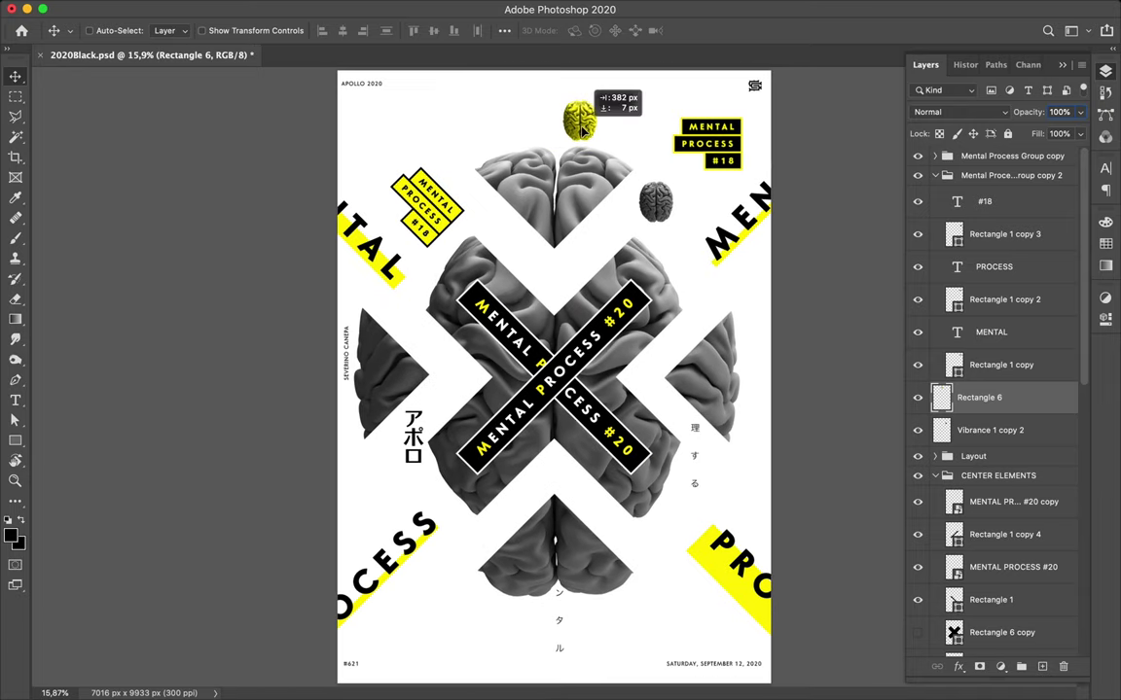
# - Select the whole MENTAL PROCESS #18 tag group and shift it slightly
pyautogui.keyDown('ctrl'); pyautogui.click(717, 136); pyautogui.keyUp('ctrl')
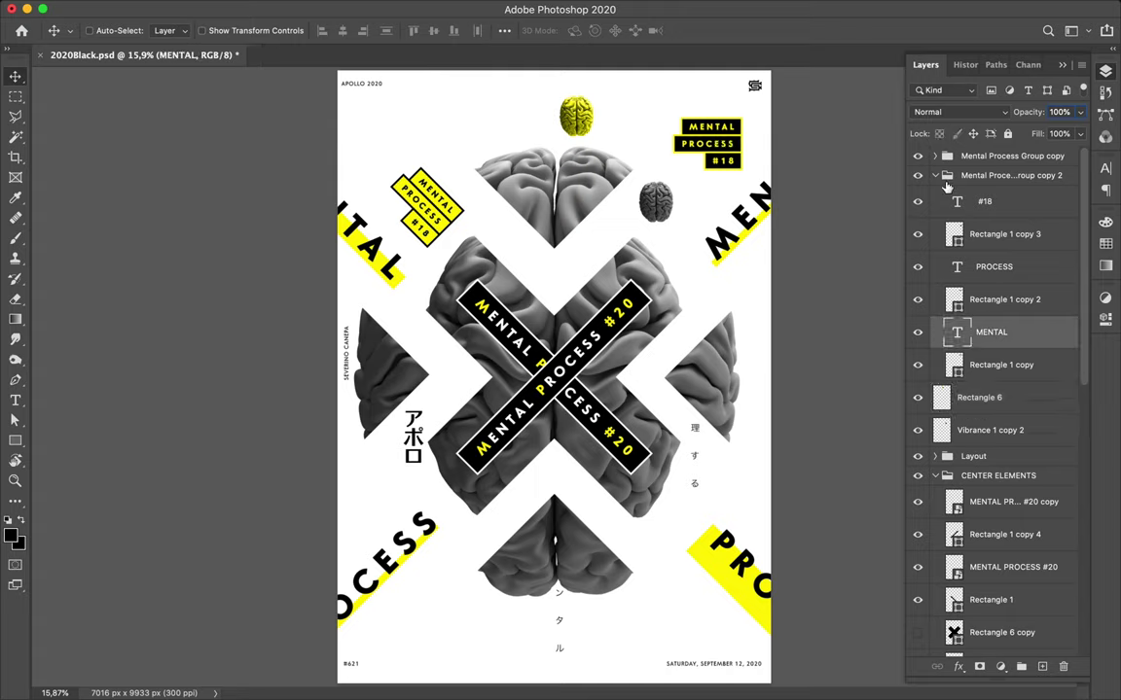
pyautogui.click(941, 178)
pyautogui.click(935, 176)
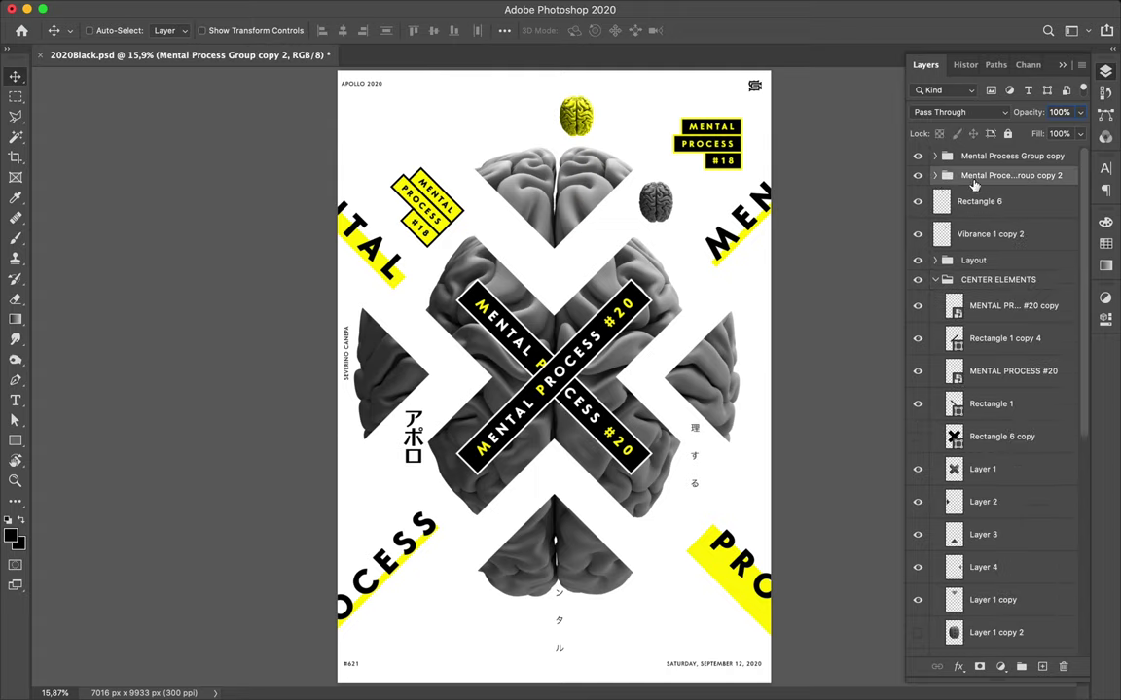
pyautogui.keyDown('ctrl'); pyautogui.click(715, 148); pyautogui.keyUp('ctrl')
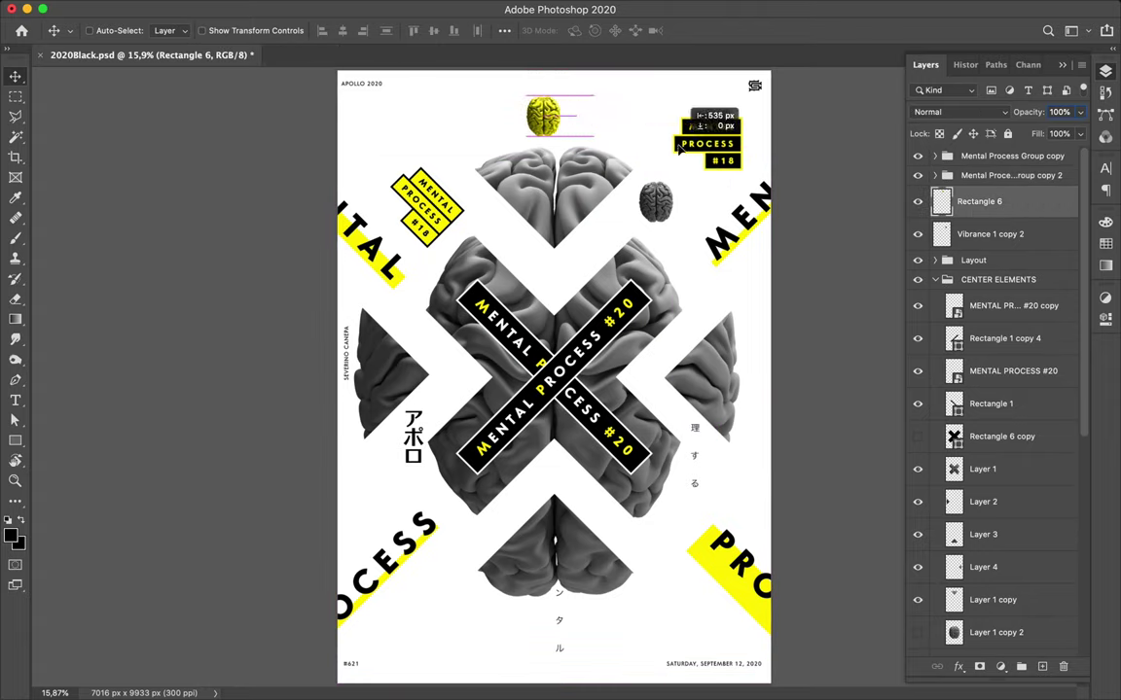
pyautogui.keyDown('ctrl'); pyautogui.click(720, 144); pyautogui.keyUp('ctrl')
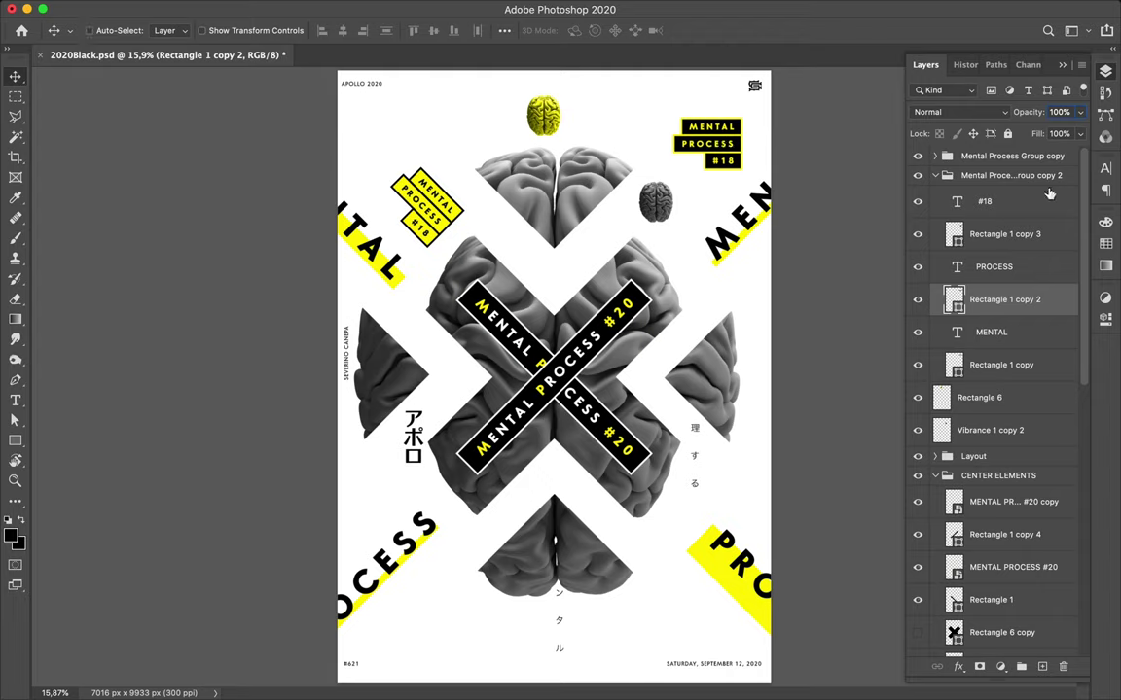
pyautogui.click(936, 176)
pyautogui.moveTo(733, 151); pyautogui.dragTo(727, 150)
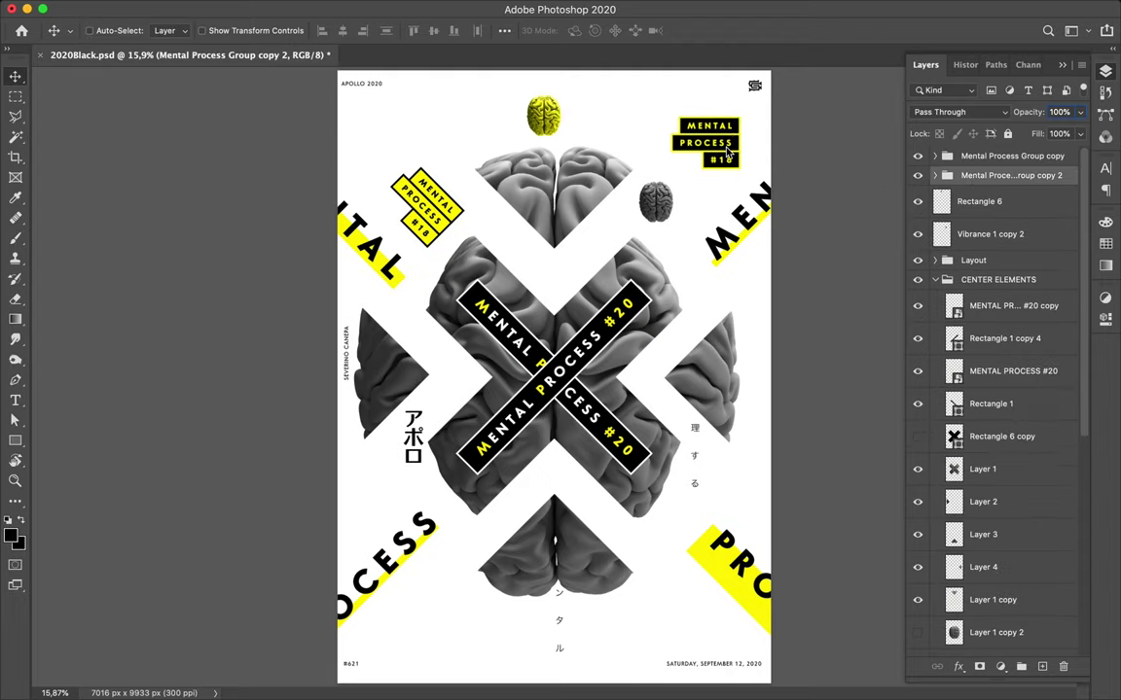
# - Rotate the #18 tag by -45° and position it in the top-right corner
pyautogui.press('super')
pyautogui.press('super+t')
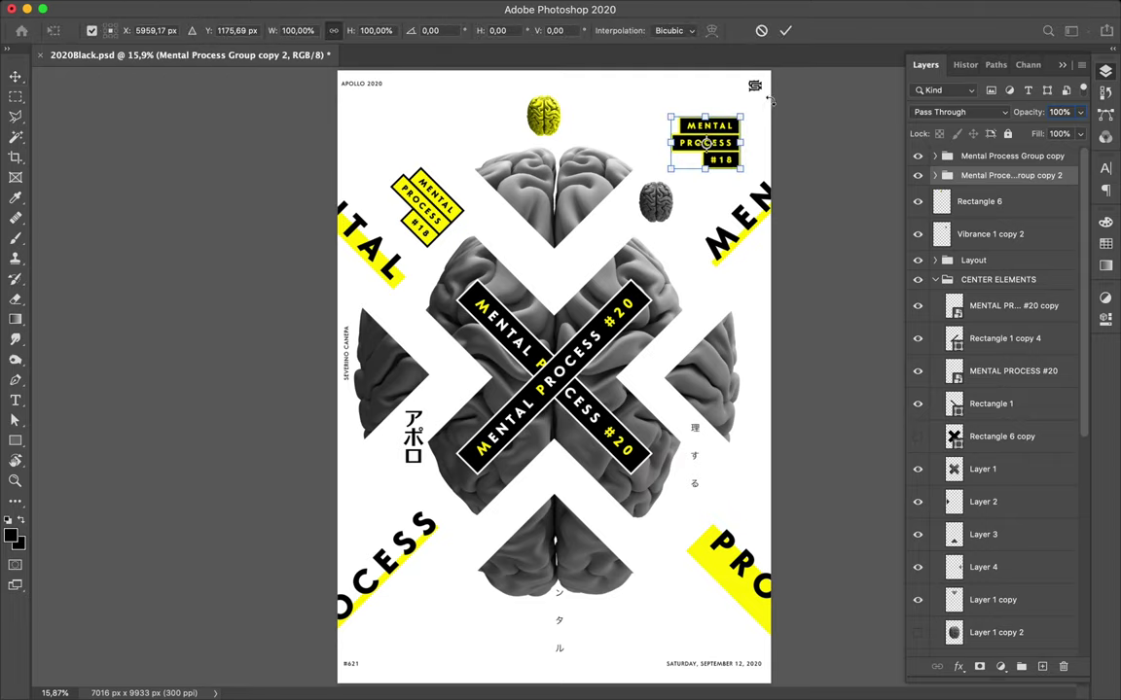
pyautogui.moveTo(762, 102); pyautogui.dragTo(711, 83)
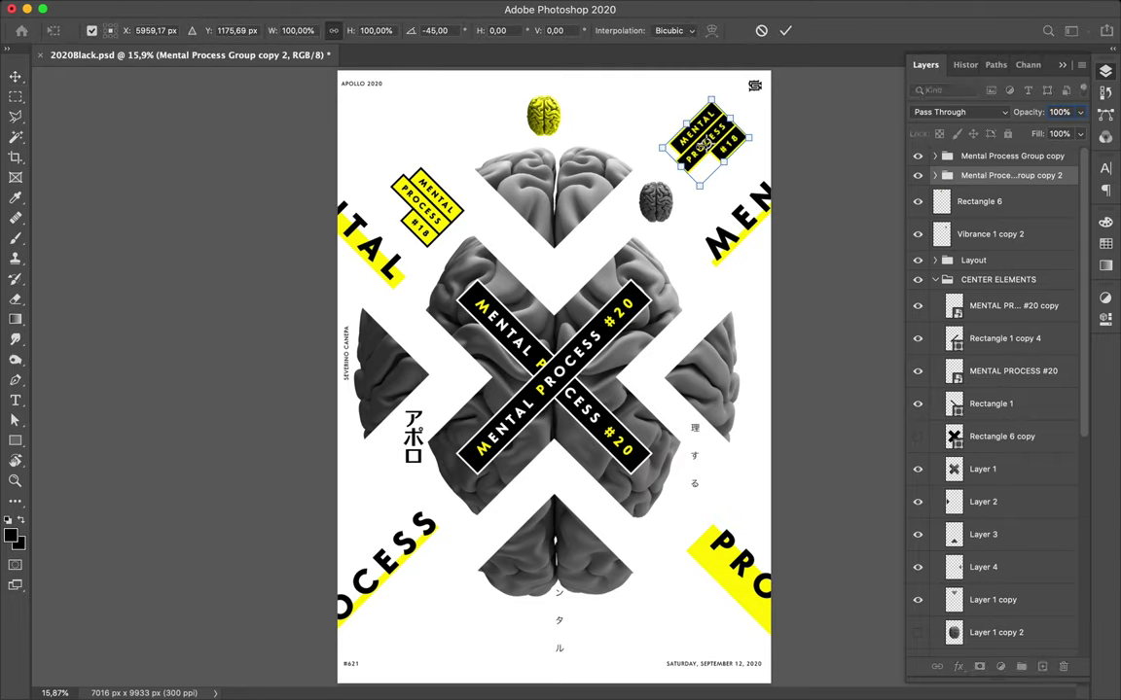
pyautogui.press('Down')
pyautogui.press('Down')
pyautogui.press('Down')
pyautogui.press('Return')
pyautogui.moveTo(740, 153); pyautogui.dragTo(734, 143)
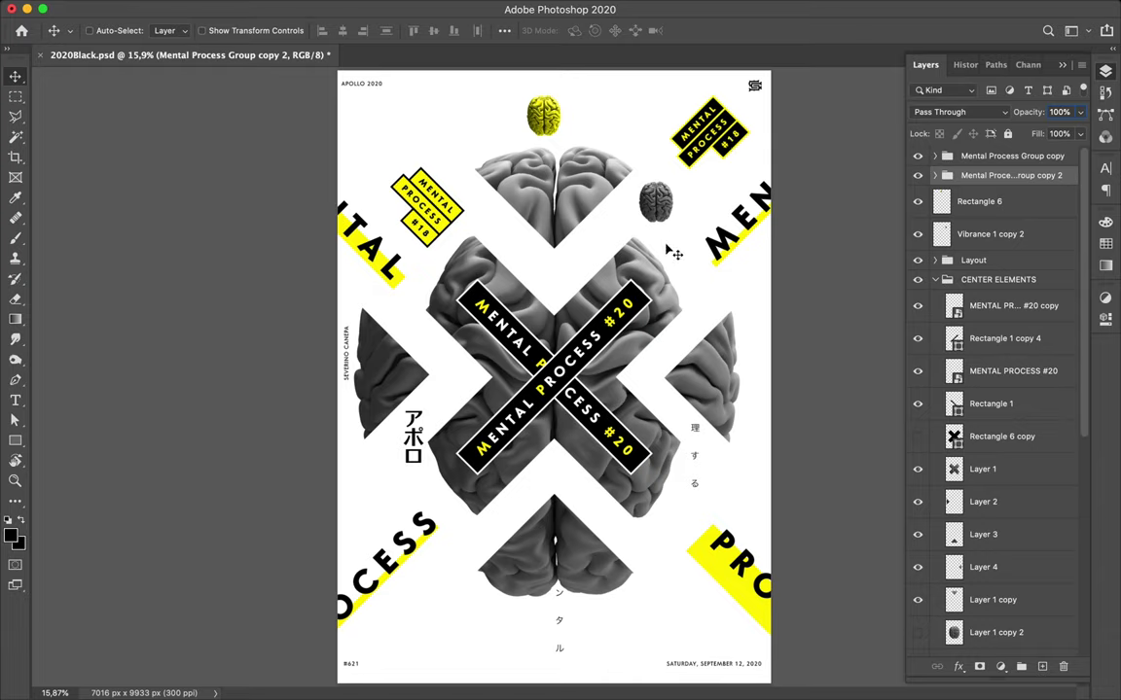
# - Move the vertical メンタル text up and nudge the bottom brain triangle up slightly
pyautogui.keyDown('super'); pyautogui.click(565, 628); pyautogui.keyUp('super')
pyautogui.moveTo(560, 653); pyautogui.dragTo(557, 667)
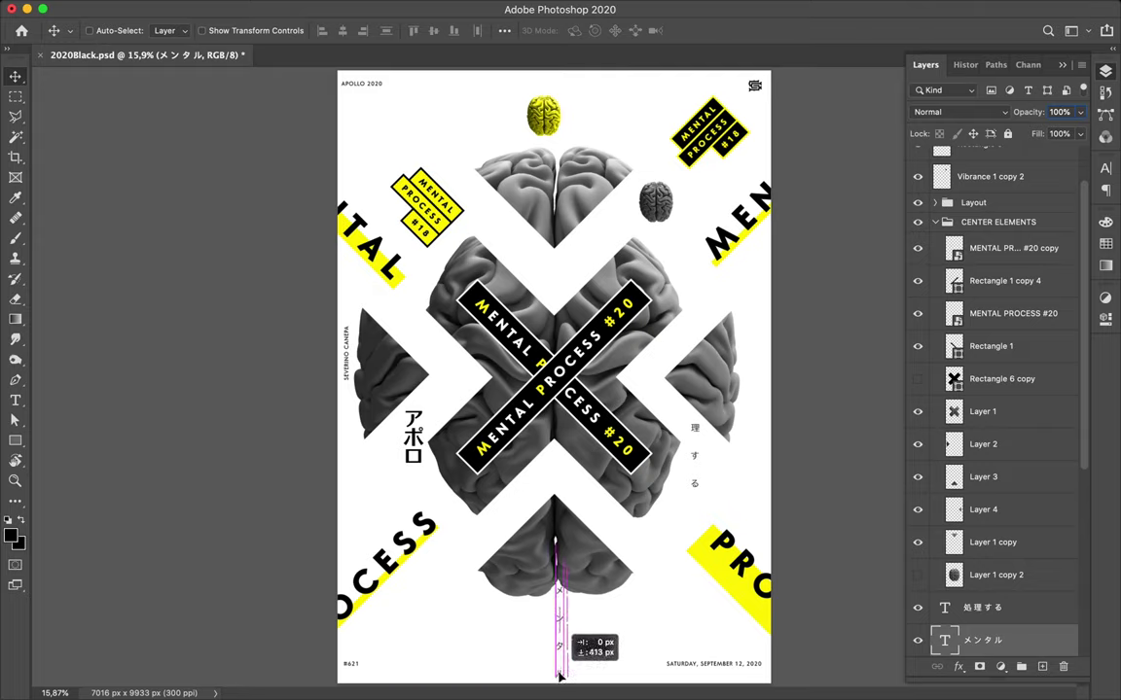
pyautogui.moveTo(557, 667); pyautogui.dragTo(558, 662)
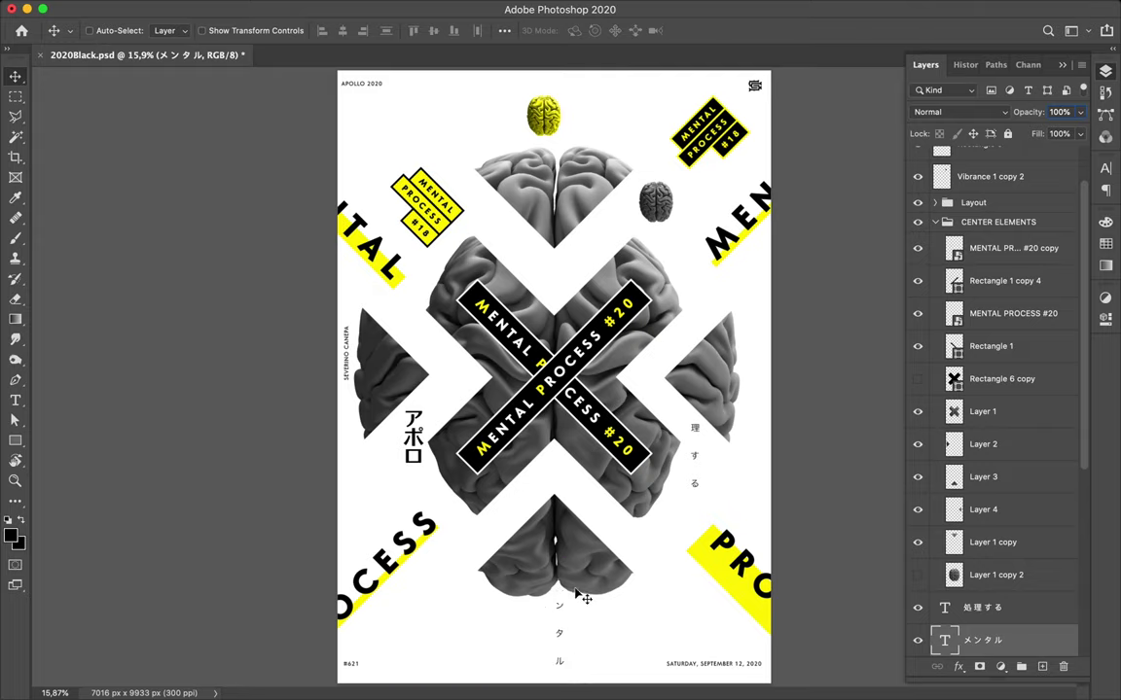
pyautogui.keyDown('super'); pyautogui.click(584, 589); pyautogui.keyUp('super')
pyautogui.moveTo(581, 582); pyautogui.dragTo(581, 569)
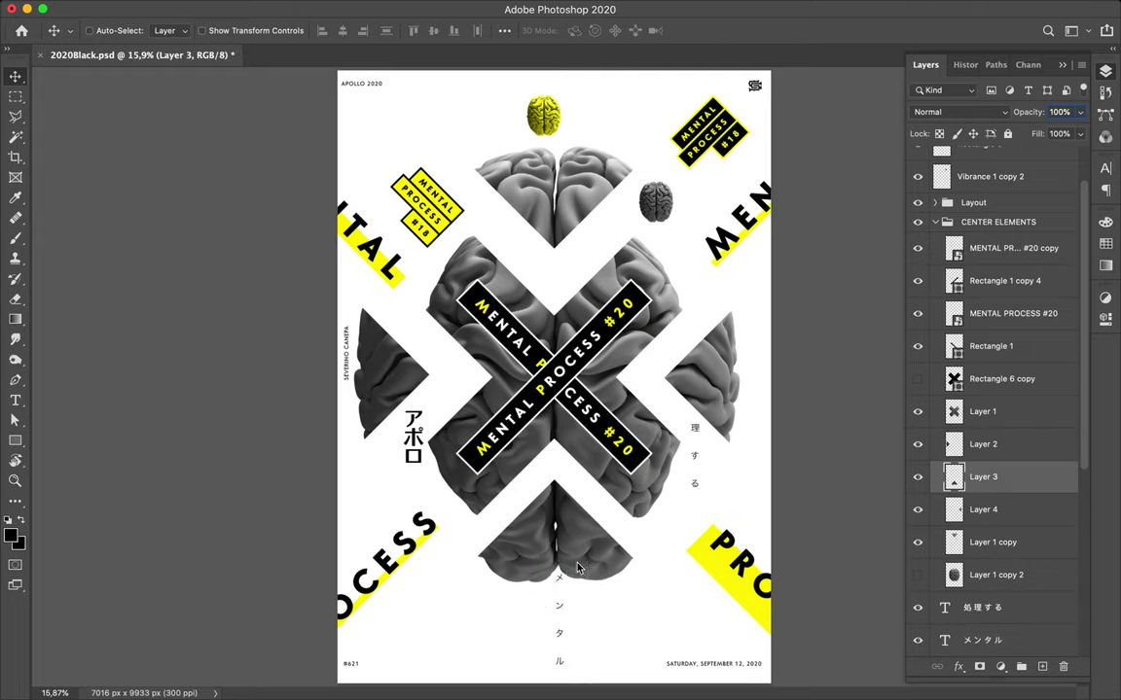
# - Rotate 処理する -45° at the top left and move アポロ to the bottom right
pyautogui.keyDown('super'); pyautogui.click(702, 459); pyautogui.keyUp('super')
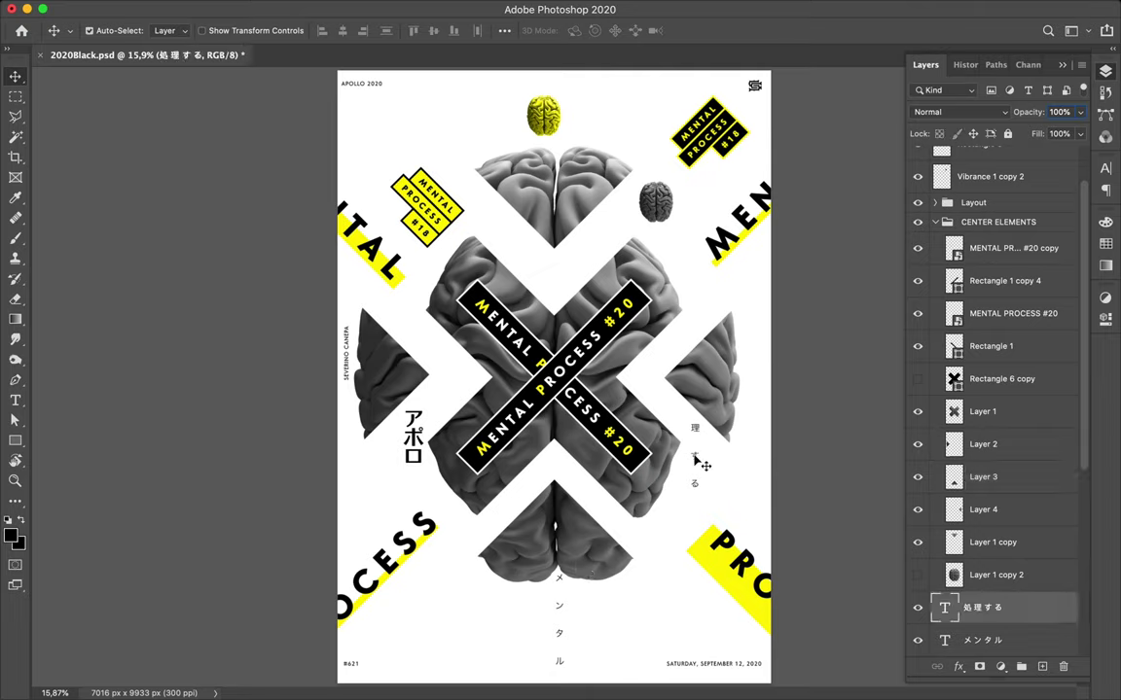
pyautogui.moveTo(703, 459)
pyautogui.mouseDown()
pyautogui.moveTo(587, 224)
pyautogui.moveTo(451, 154)
pyautogui.mouseUp()
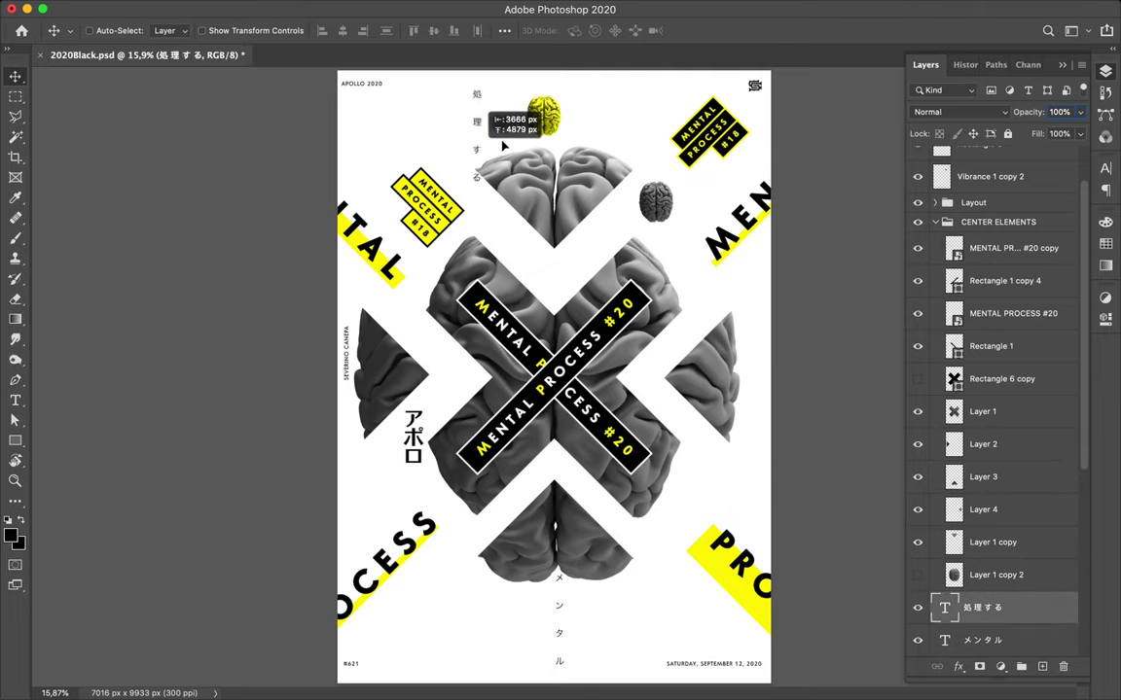
pyautogui.moveTo(450, 154); pyautogui.dragTo(449, 148)
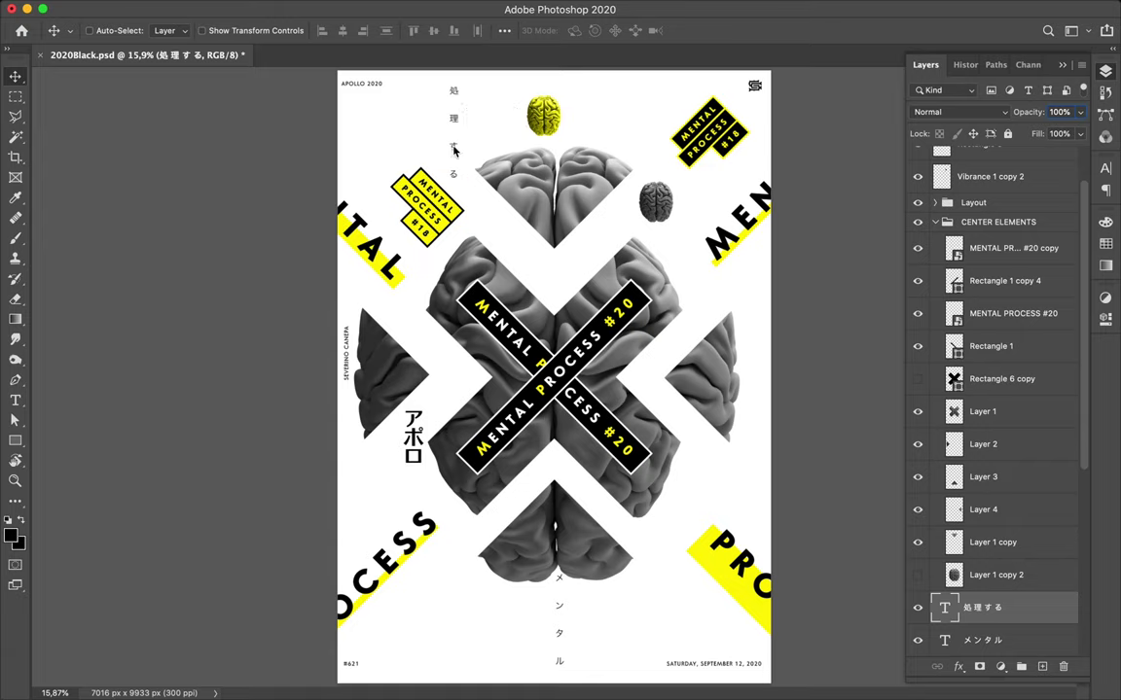
pyautogui.press('super+t')
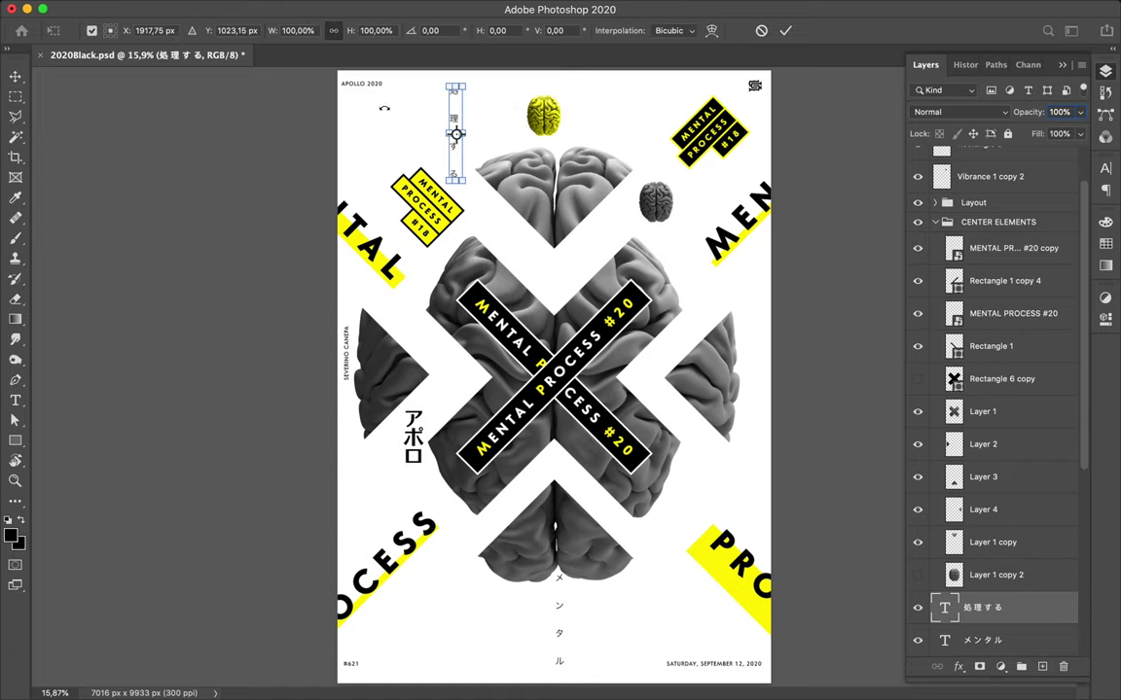
pyautogui.moveTo(389, 103); pyautogui.dragTo(377, 94)
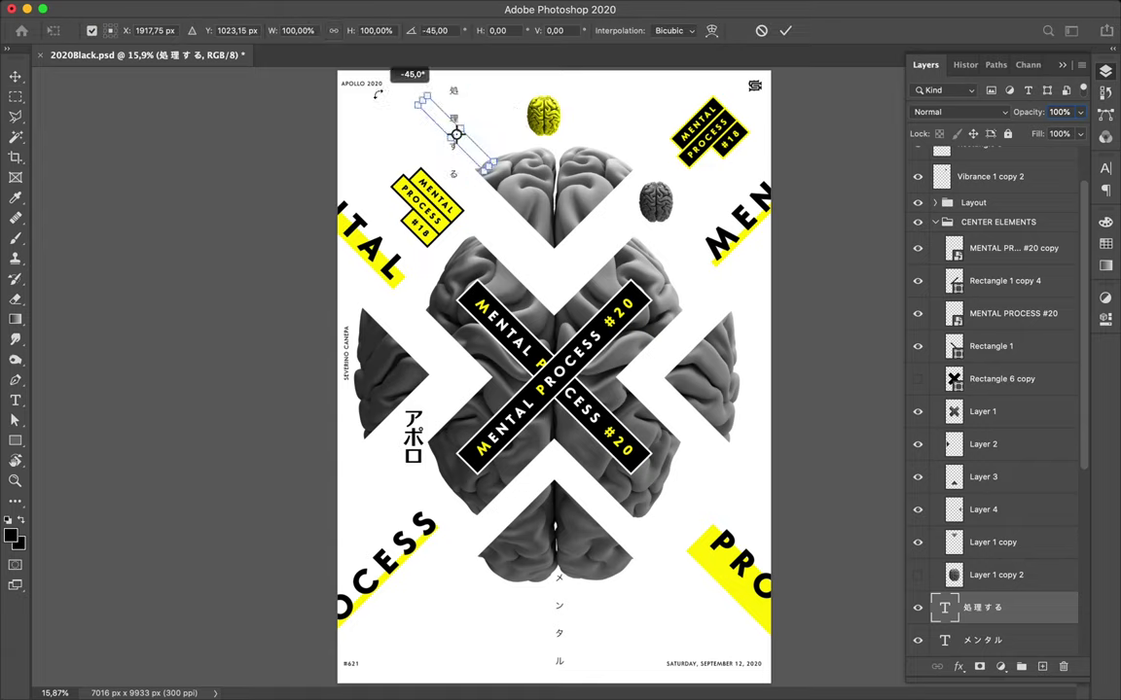
pyautogui.moveTo(378, 93); pyautogui.dragTo(379, 88)
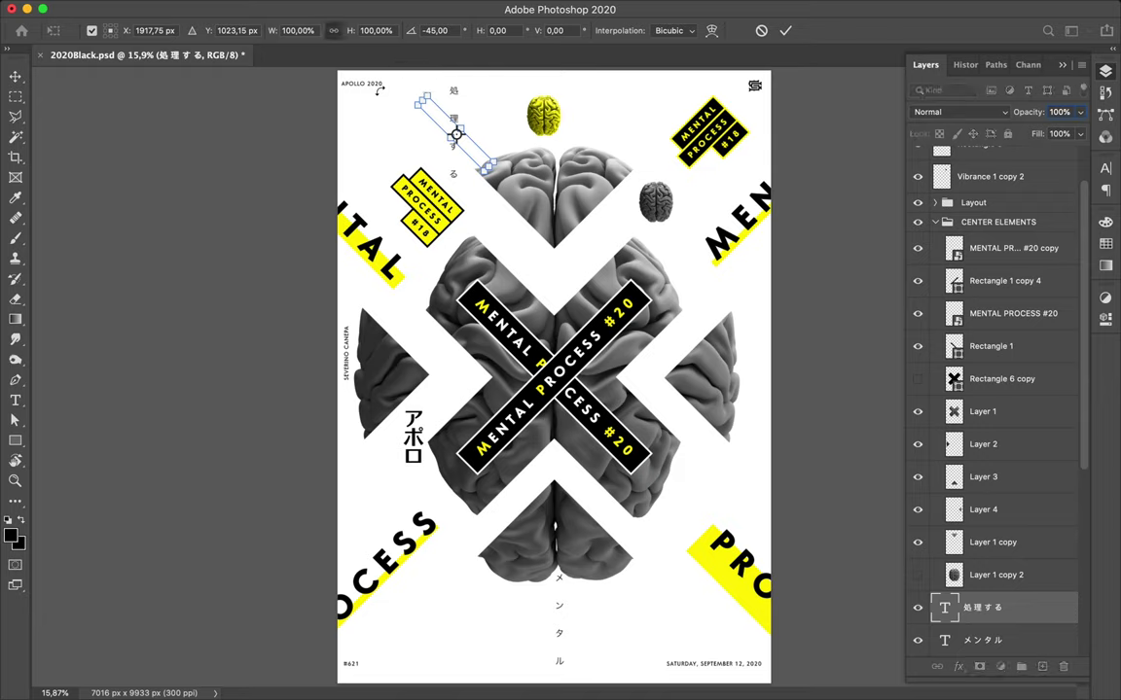
pyautogui.press('Return')
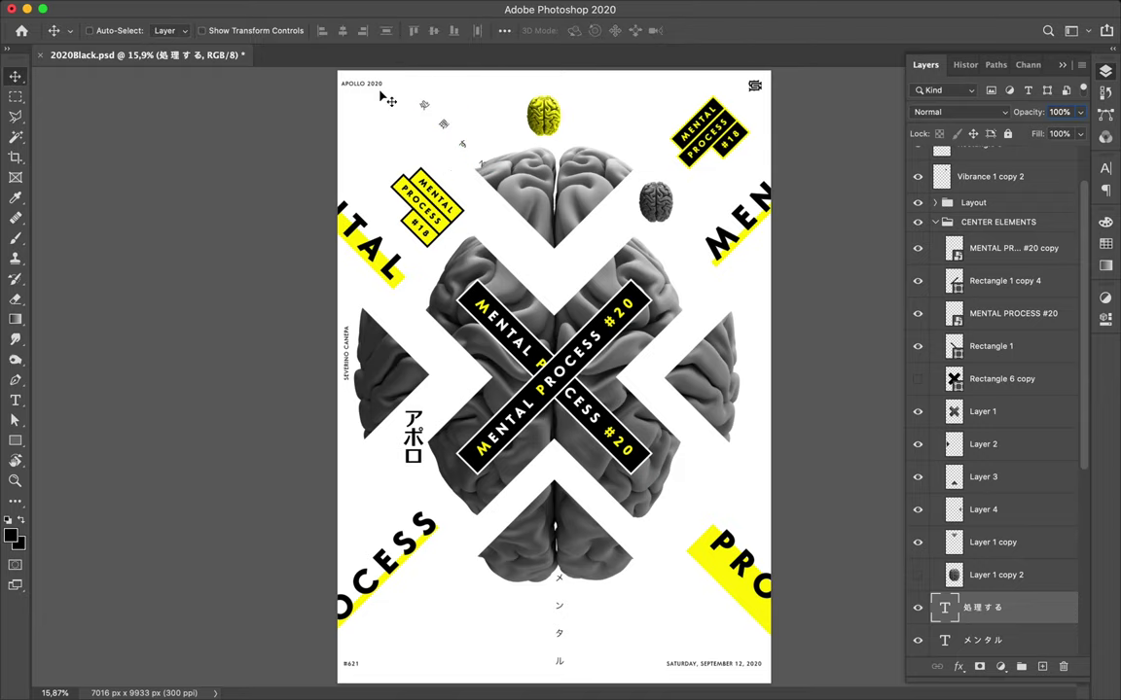
pyautogui.keyDown('super'); pyautogui.click(428, 448); pyautogui.keyUp('super')
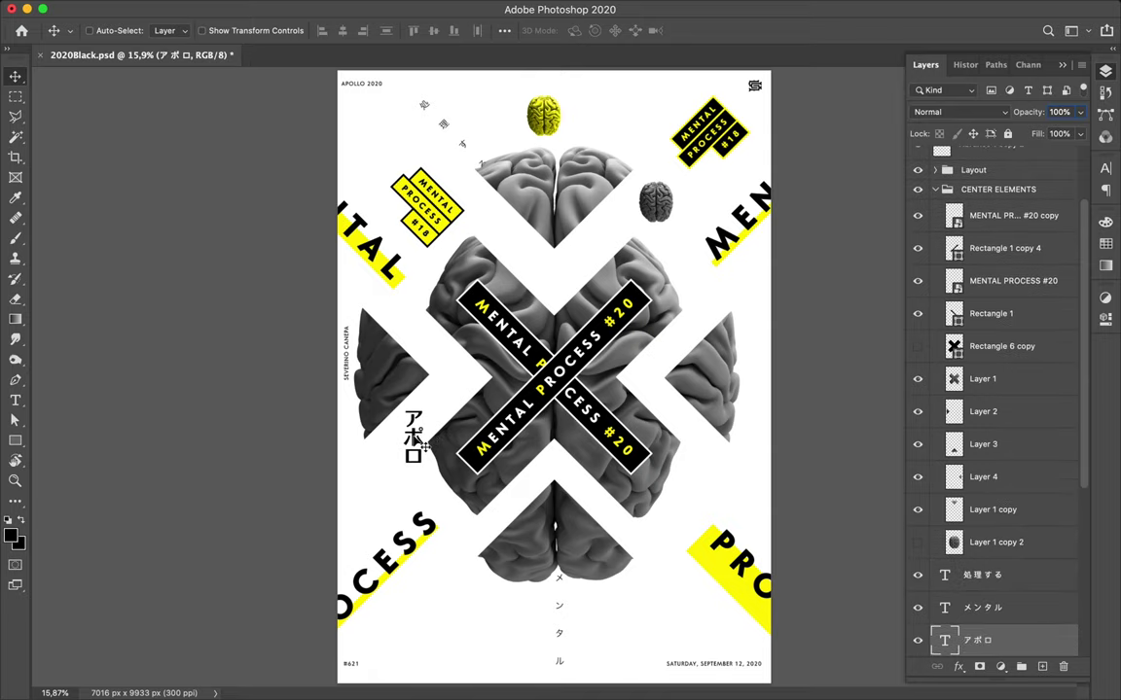
pyautogui.moveTo(428, 448); pyautogui.dragTo(659, 600)
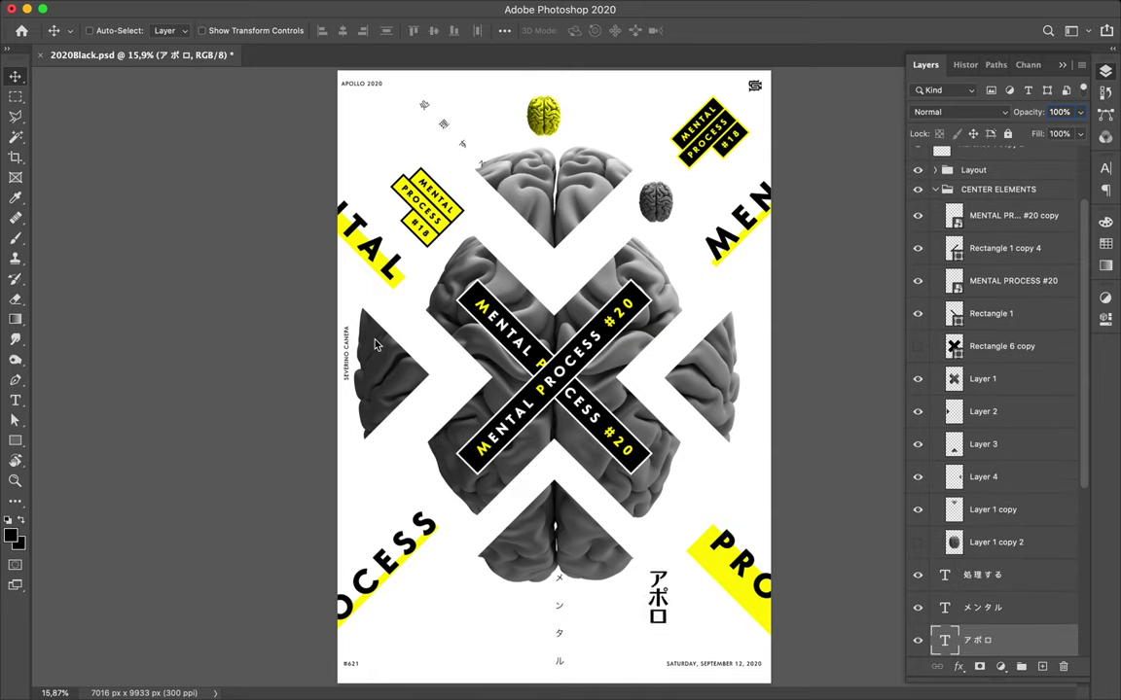
# - Draw a black-filled triangle along the poster's left edge, pointing toward the left brain piece
pyautogui.press('p')
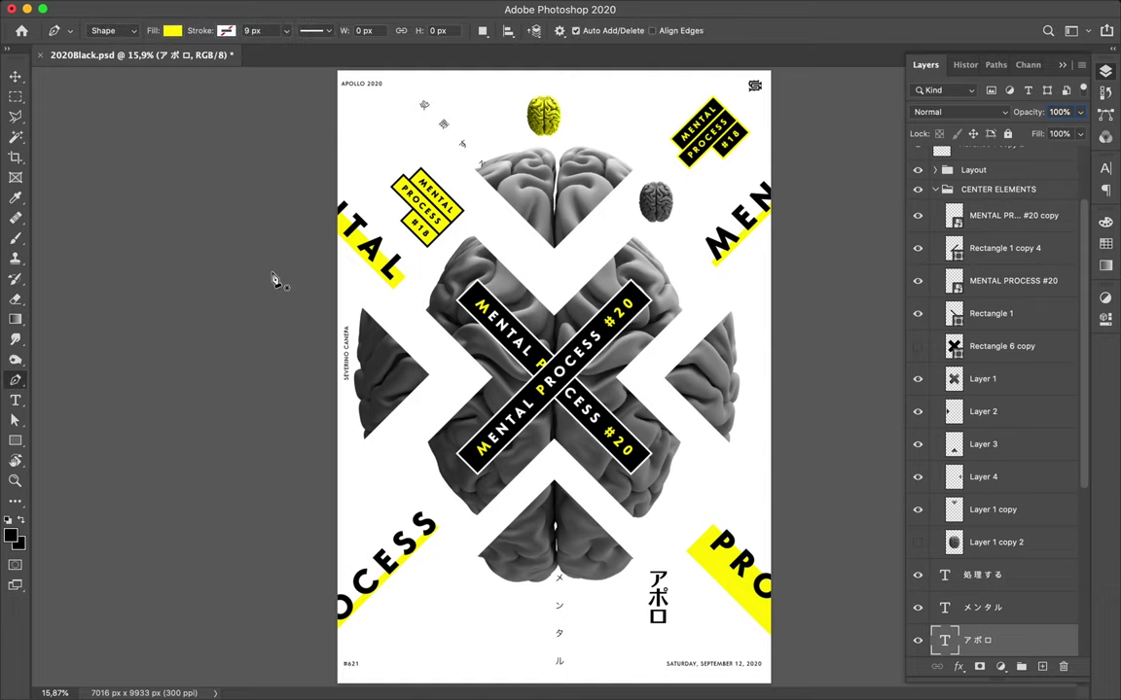
pyautogui.click(175, 32)
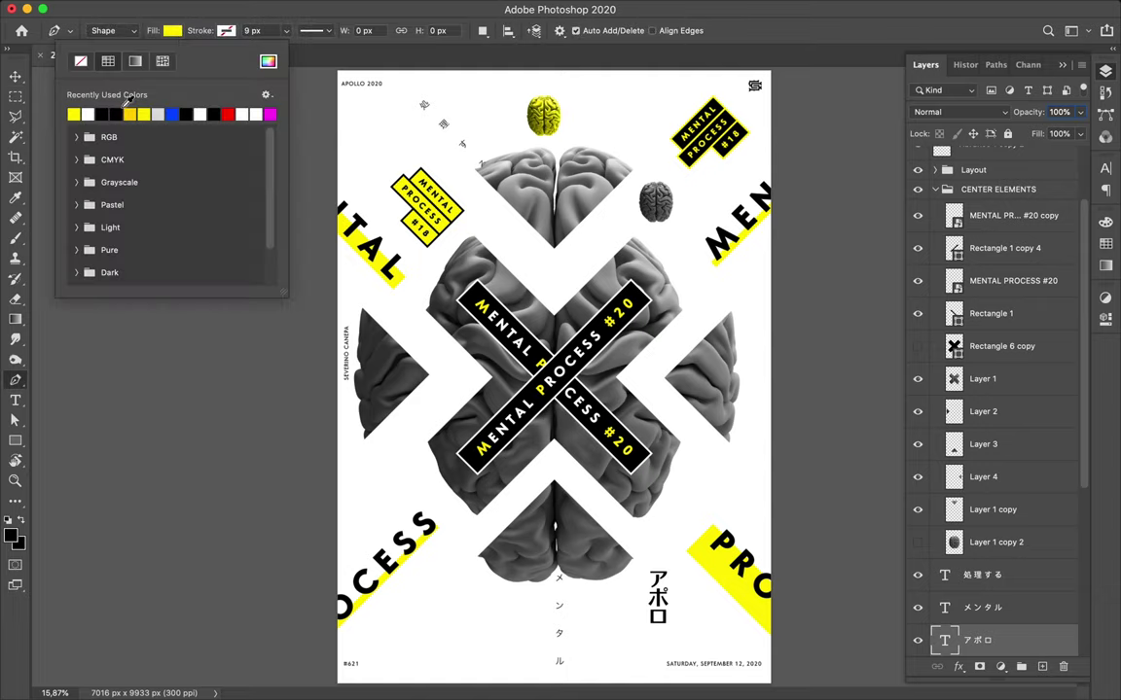
pyautogui.click(101, 114)
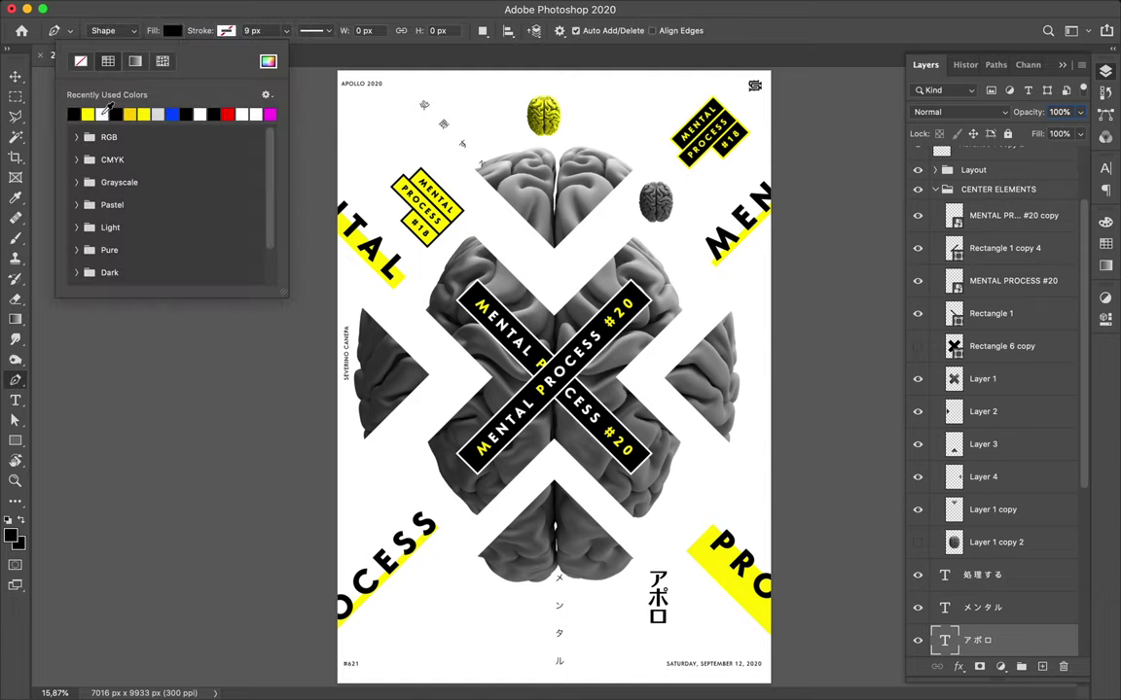
pyautogui.click(329, 246)
pyautogui.click(434, 351)
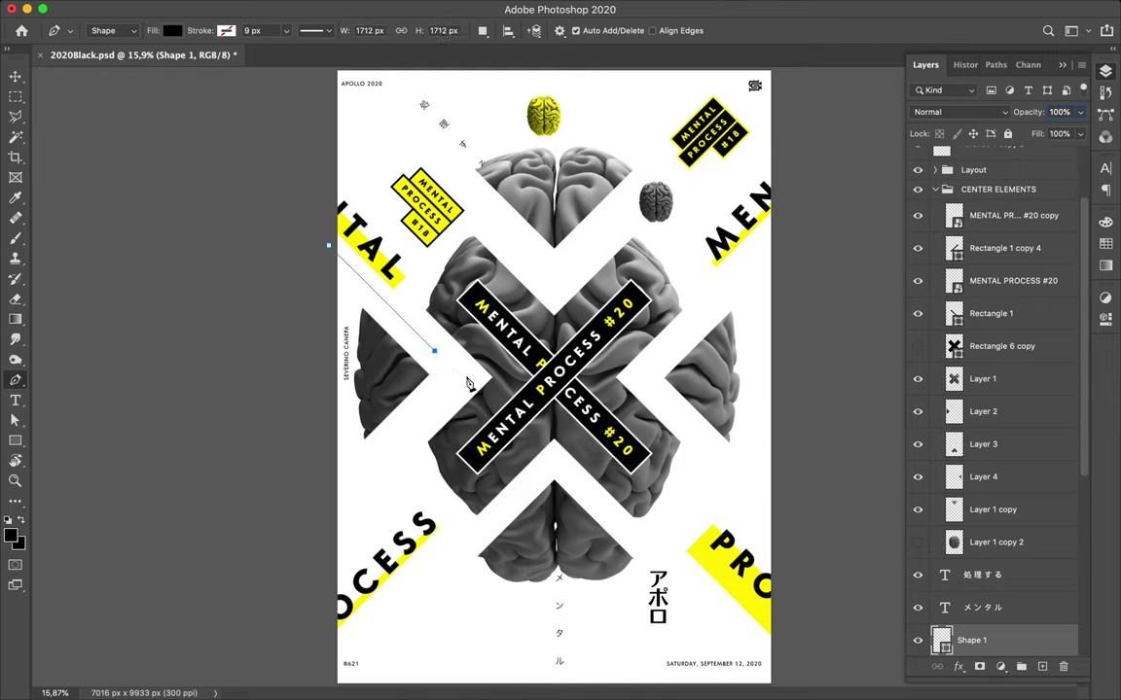
pyautogui.click(312, 526)
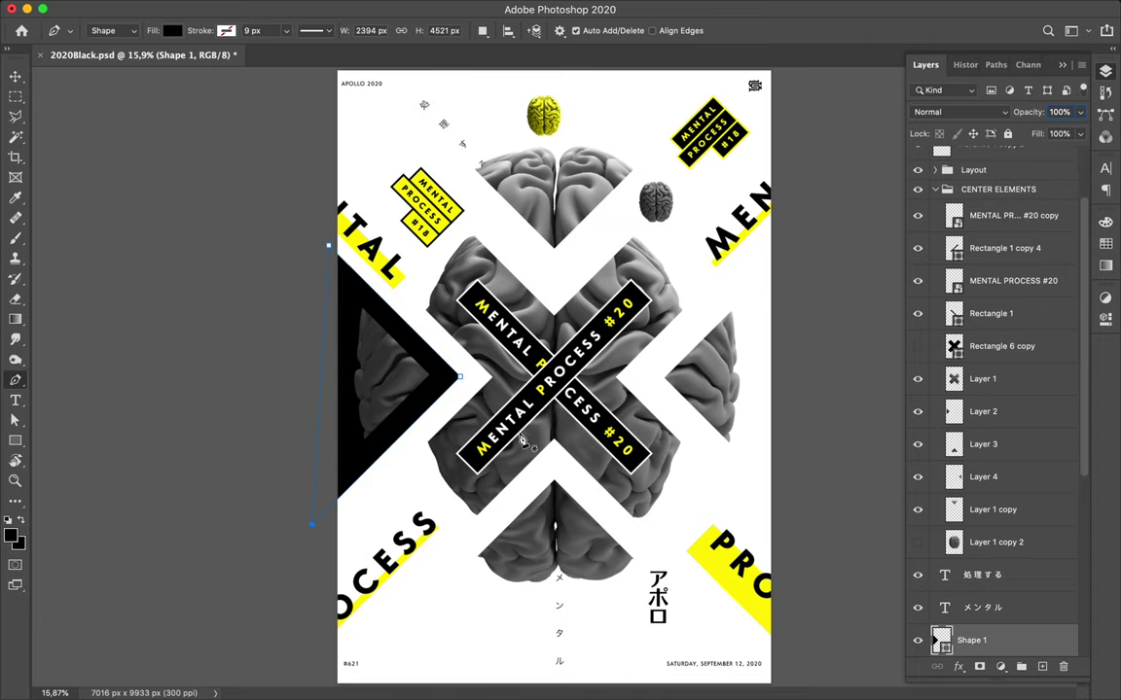
# - Move Shape 1 just above Layer 0 in the Layers panel and add a new empty layer
pyautogui.press('v')
pyautogui.scroll(-4, 1026, 569)
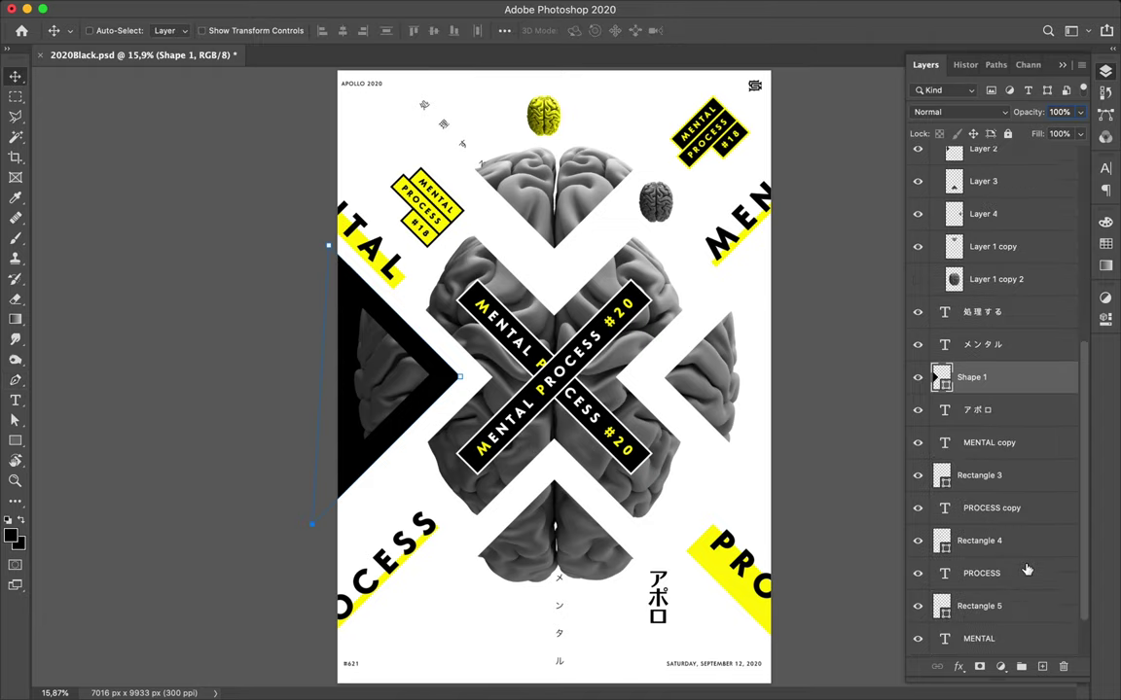
pyautogui.moveTo(994, 383); pyautogui.dragTo(992, 661)
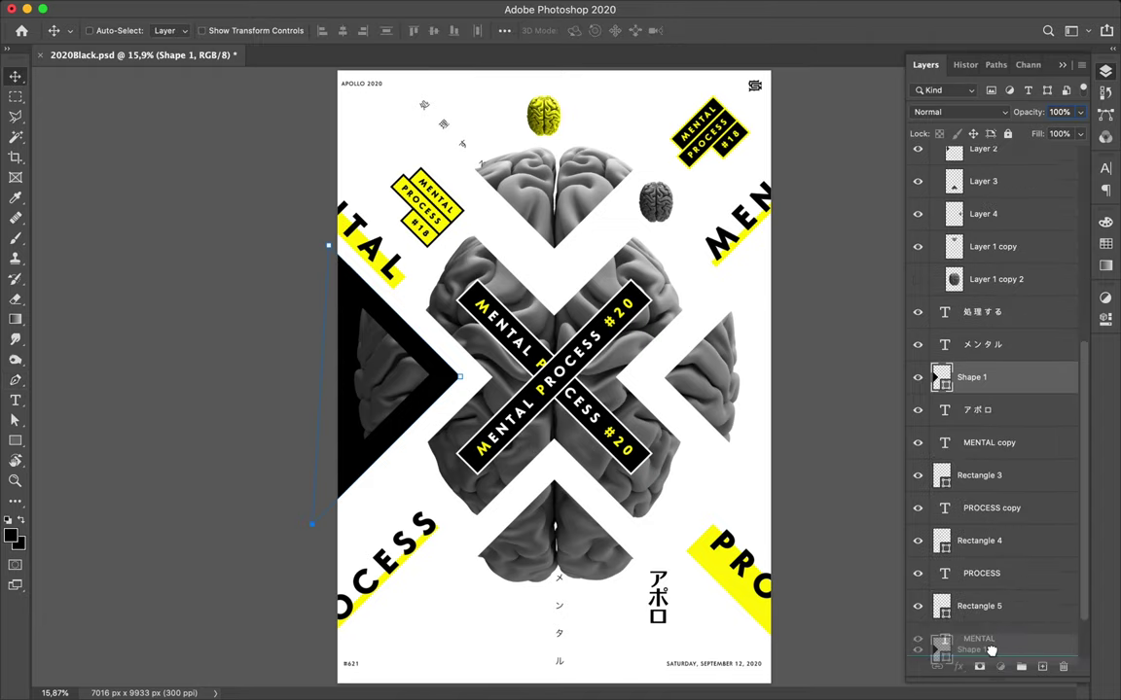
pyautogui.moveTo(992, 662); pyautogui.dragTo(990, 634)
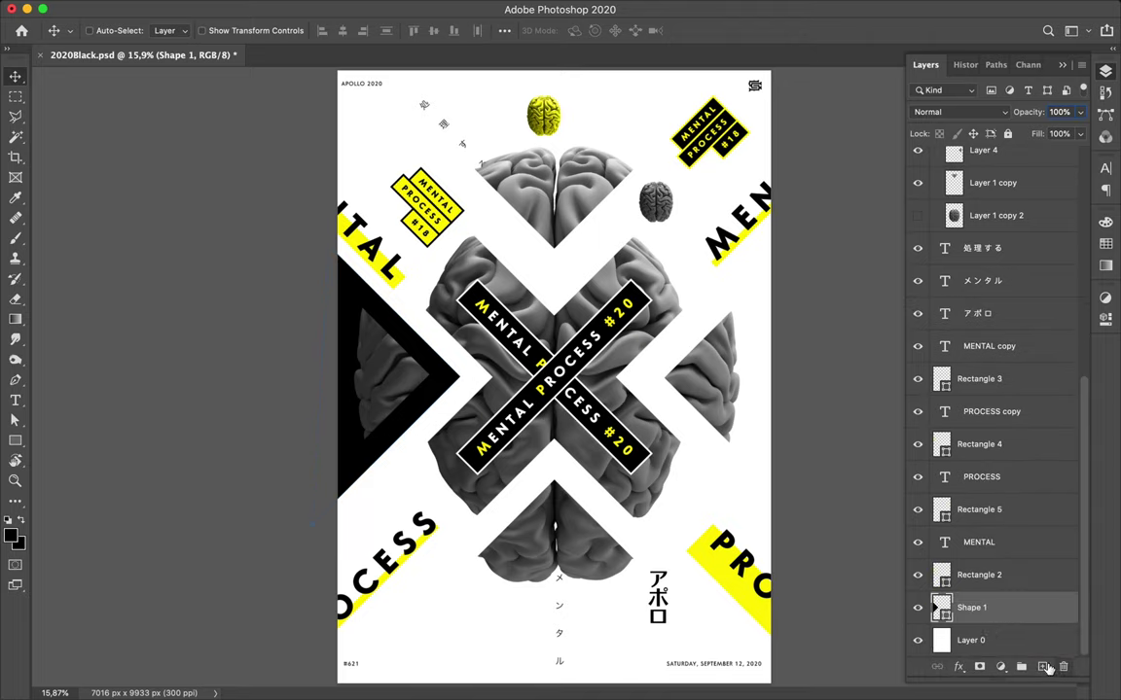
pyautogui.click(1043, 667)
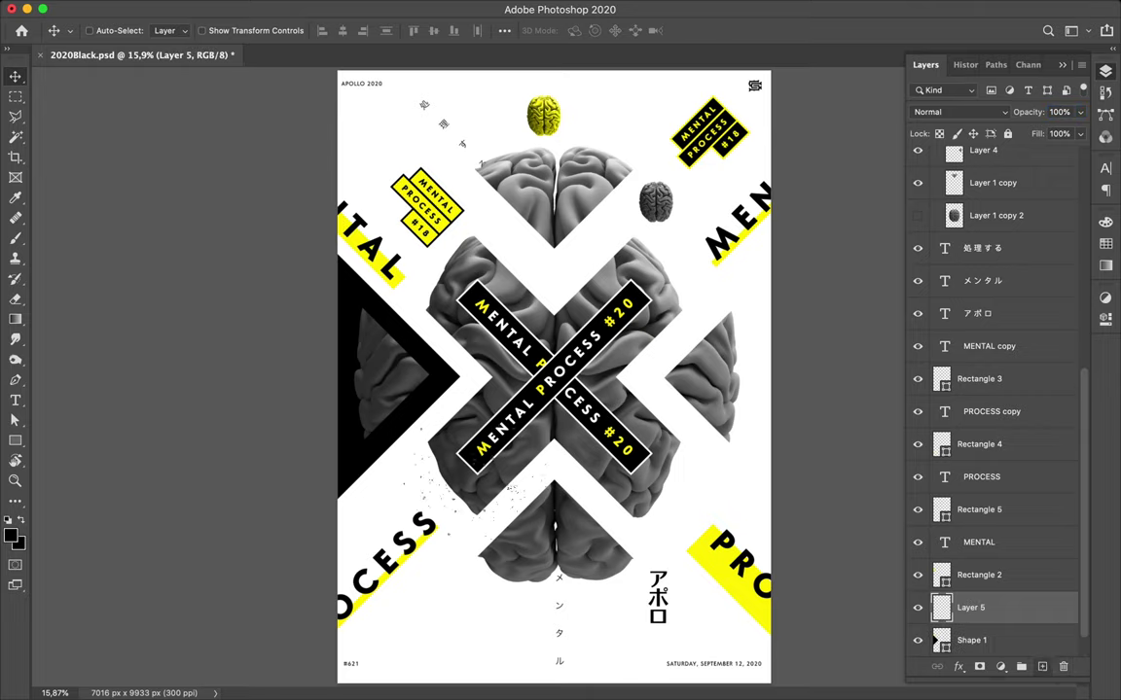
# - Undo a trial grunge stamp, then reorder Layer 5 and the four top layers below the Layout folder
pyautogui.press('b')
pyautogui.click(355, 311)
pyautogui.hotkey('ctrl', 'z')
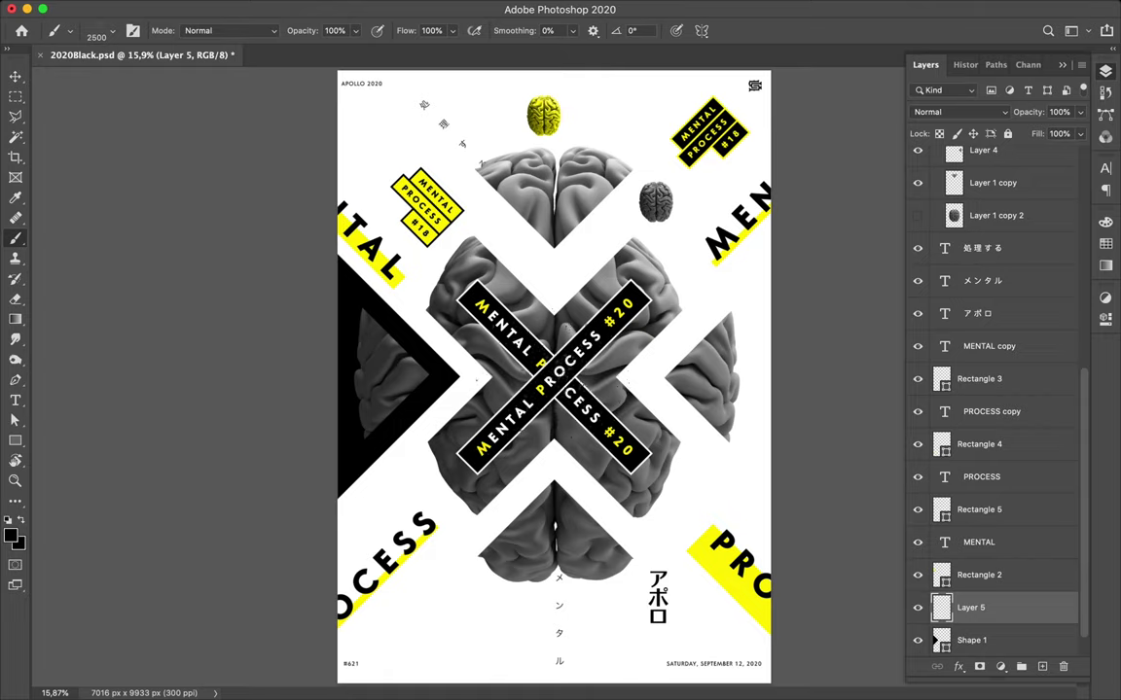
pyautogui.moveTo(994, 625); pyautogui.dragTo(991, 115)
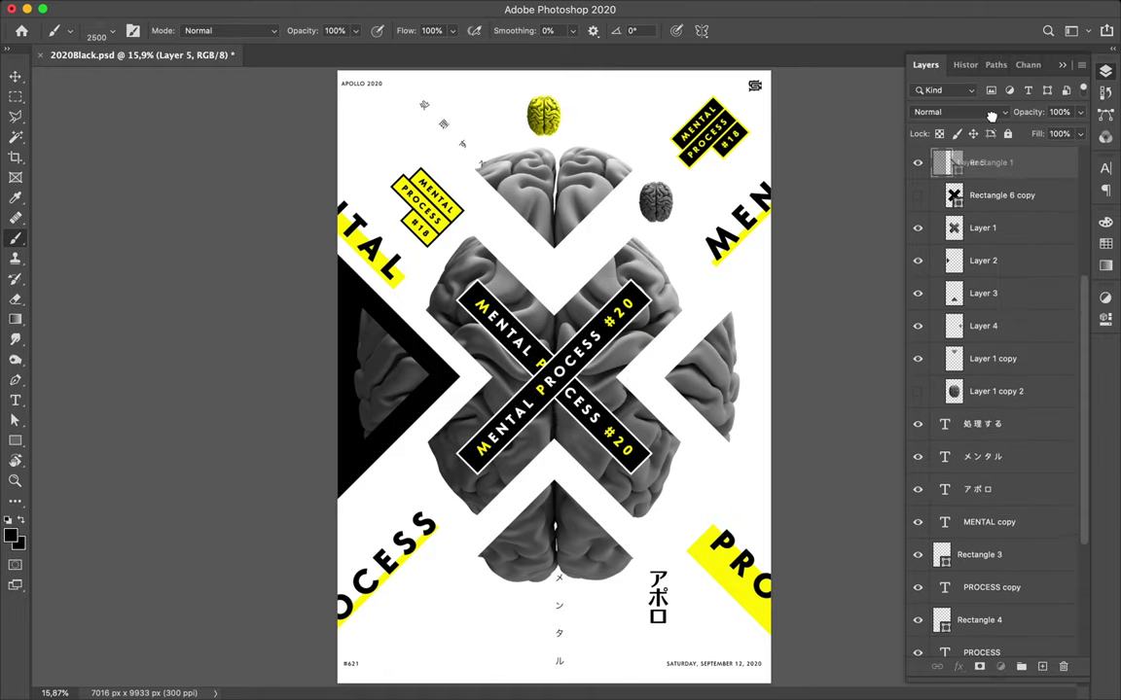
pyautogui.moveTo(992, 116); pyautogui.dragTo(988, 175)
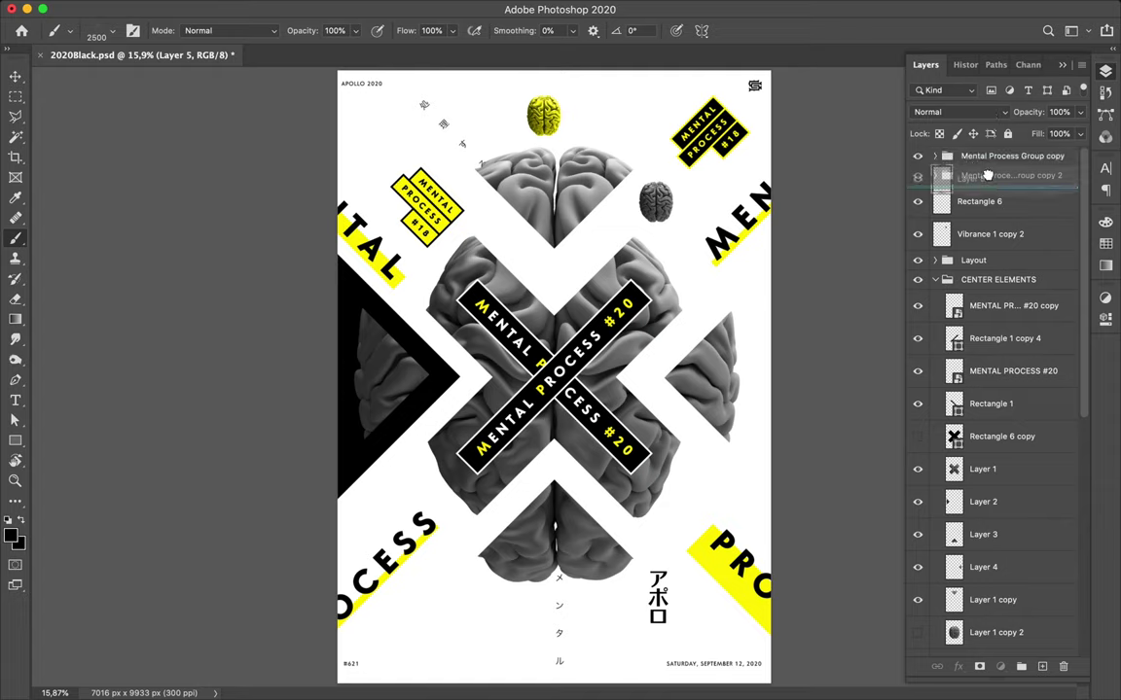
pyautogui.moveTo(987, 175); pyautogui.dragTo(984, 274)
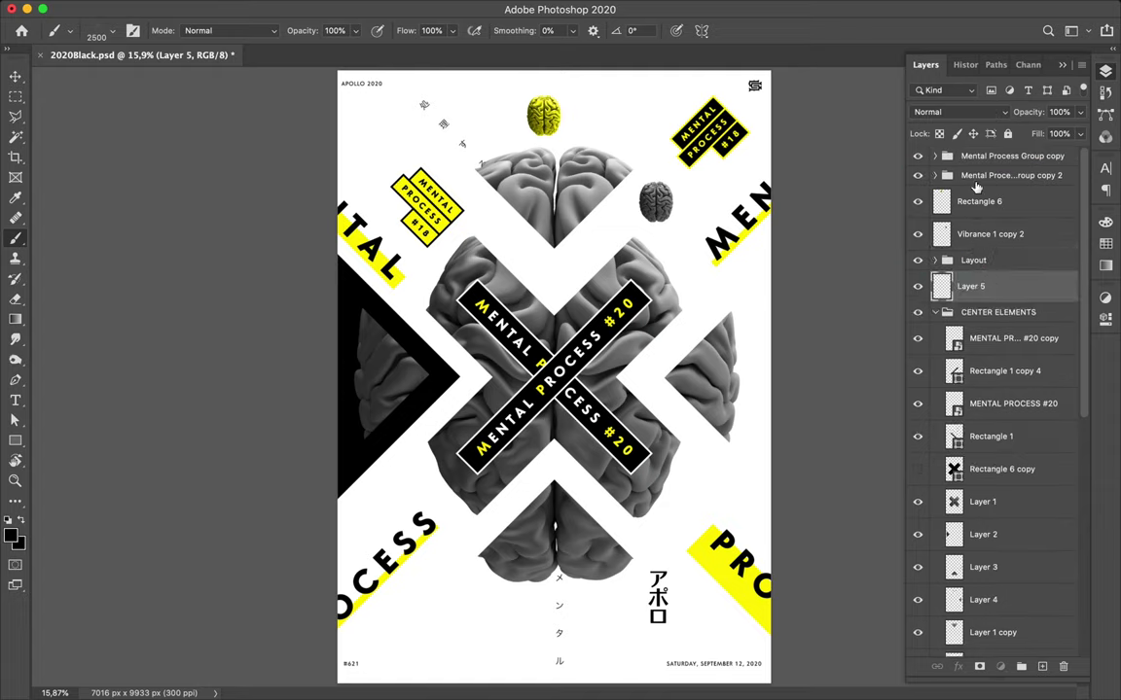
pyautogui.hotkey('alt', ']')
pyautogui.hotkey('alt', ']')
pyautogui.keyDown('shift'); pyautogui.click(991, 165); pyautogui.keyUp('shift')
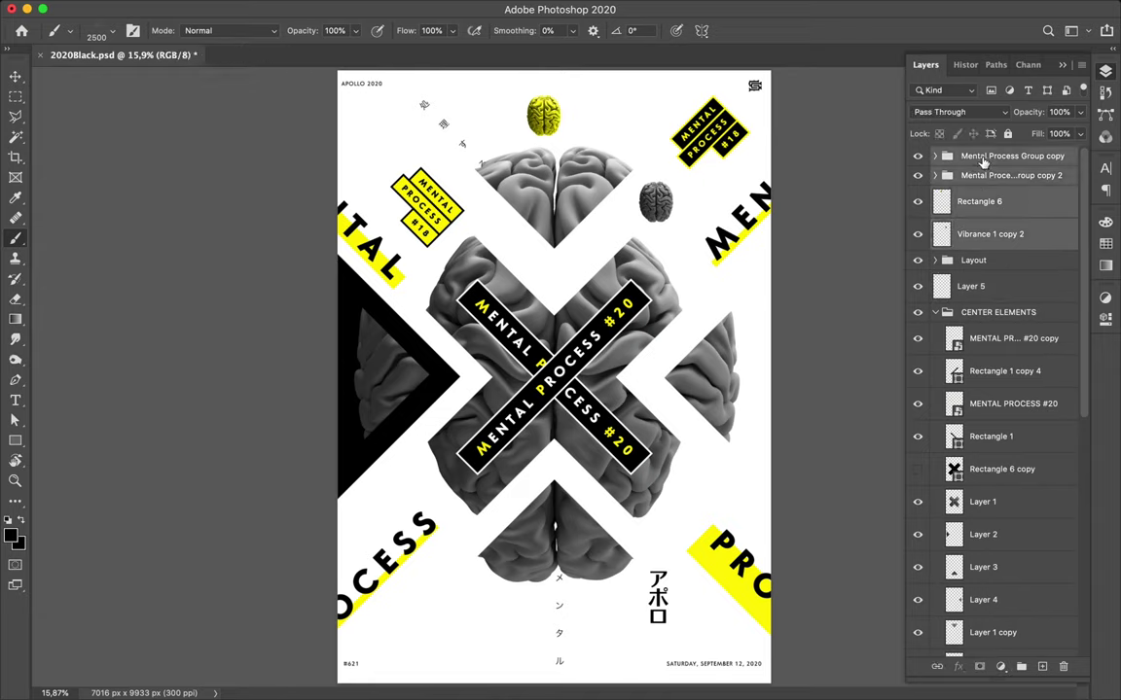
pyautogui.moveTo(991, 165); pyautogui.dragTo(1004, 281)
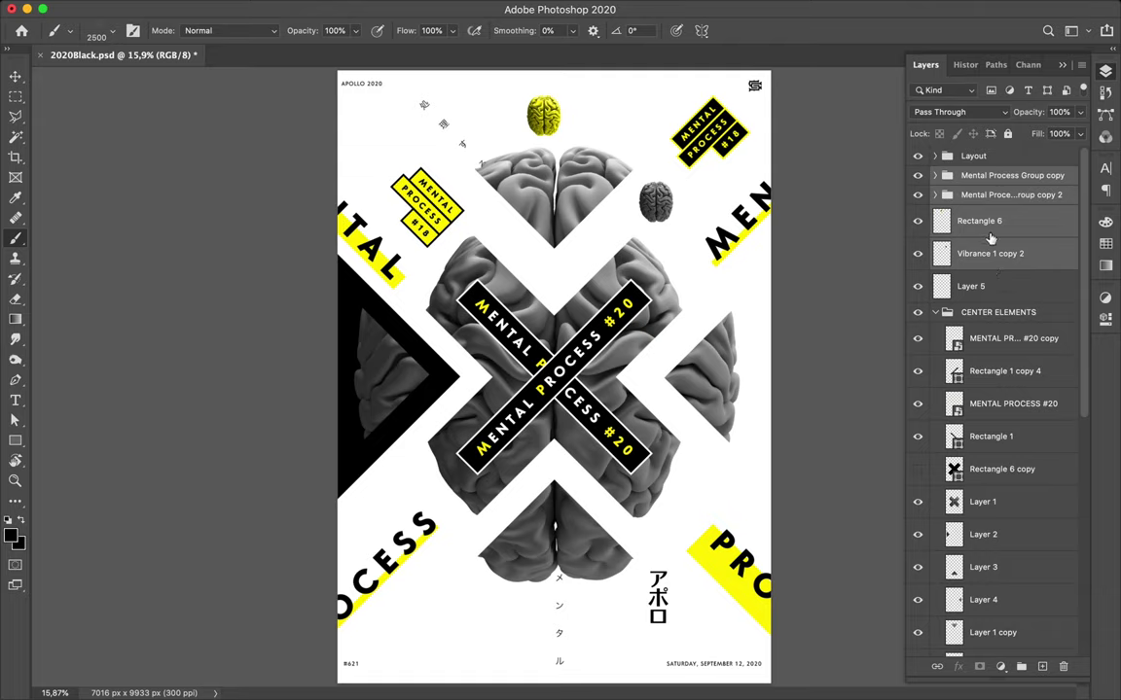
# - Pull Layer 5 out of the Mental Process Group copy to the top and collapse the group
pyautogui.click(994, 287)
pyautogui.moveTo(1000, 288); pyautogui.dragTo(979, 168)
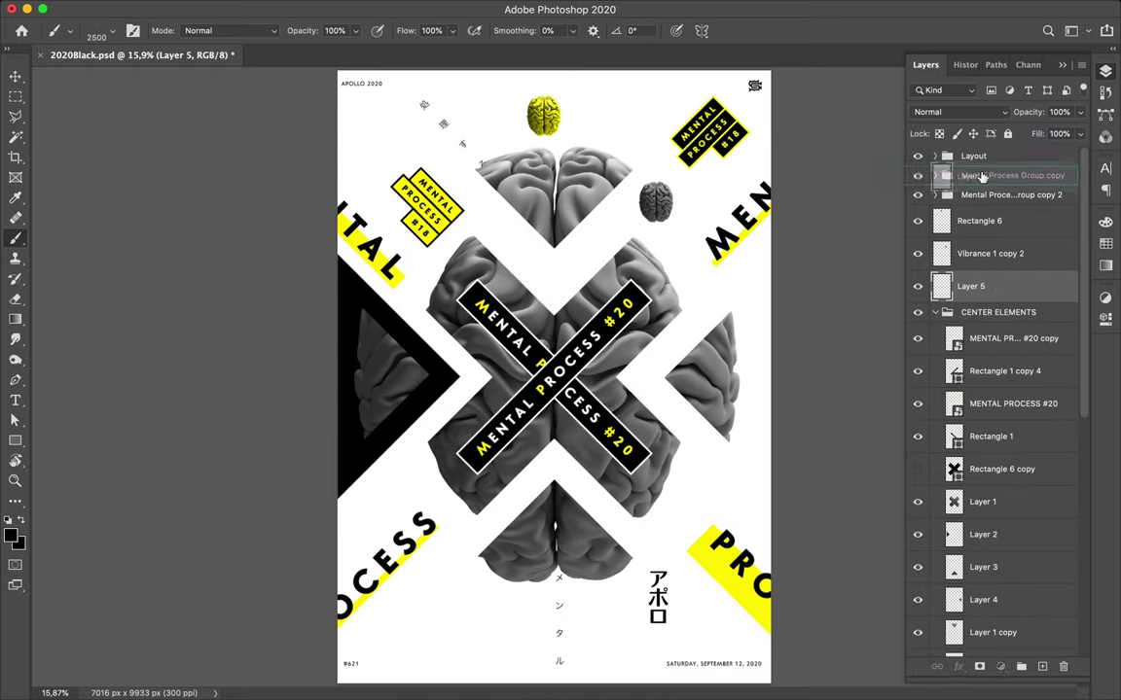
pyautogui.moveTo(978, 167)
pyautogui.mouseDown()
pyautogui.moveTo(871, 214)
pyautogui.moveTo(864, 183)
pyautogui.mouseUp()
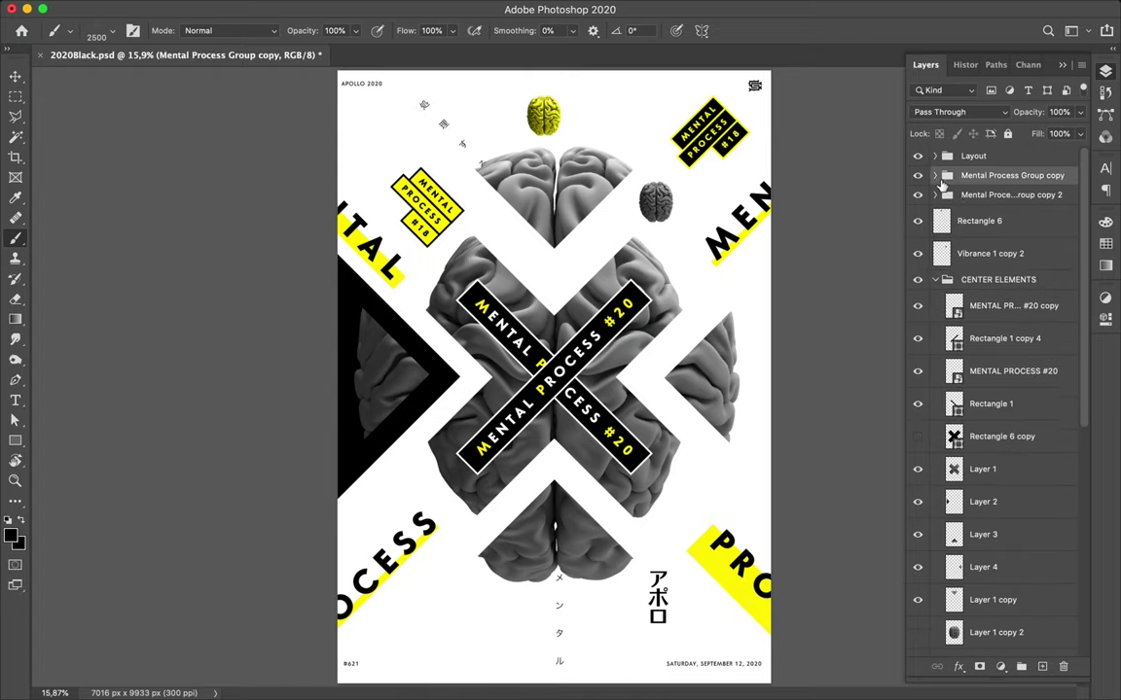
pyautogui.click(935, 175)
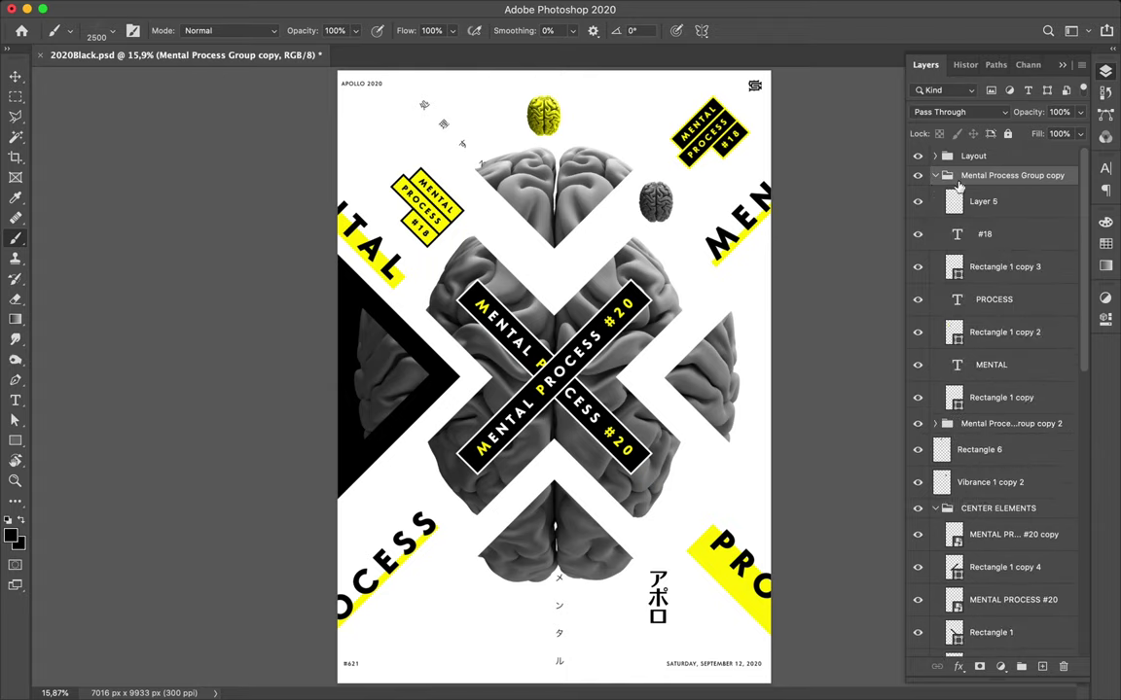
pyautogui.moveTo(958, 200)
pyautogui.mouseDown()
pyautogui.moveTo(970, 170)
pyautogui.moveTo(942, 181)
pyautogui.mouseUp()
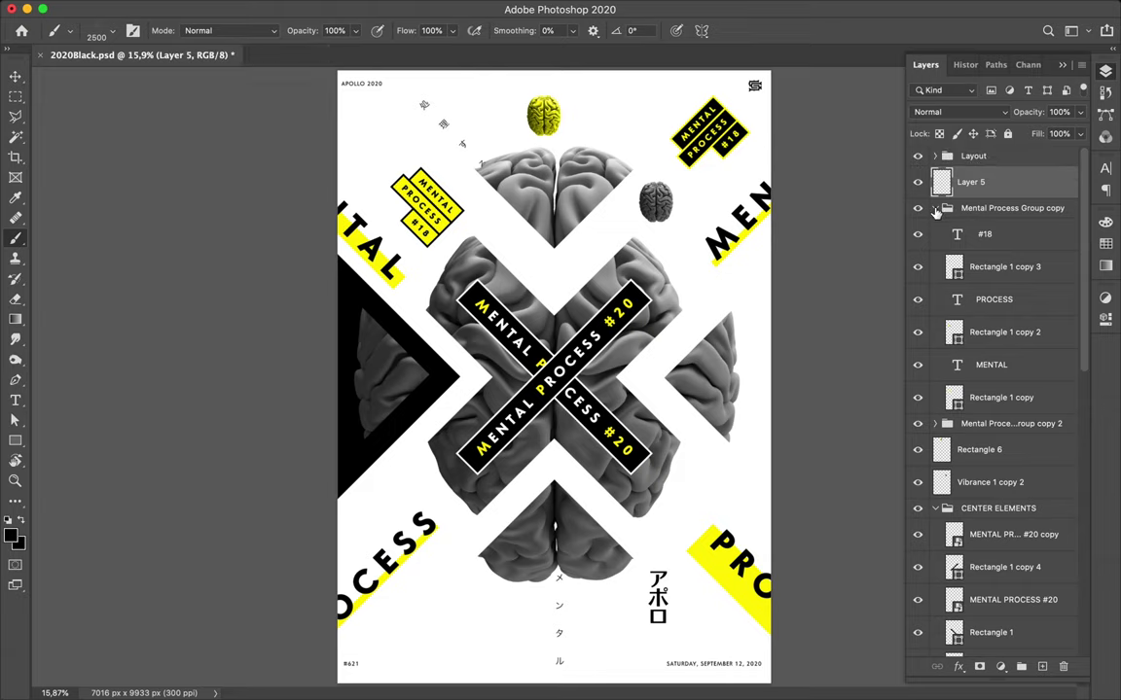
pyautogui.click(935, 208)
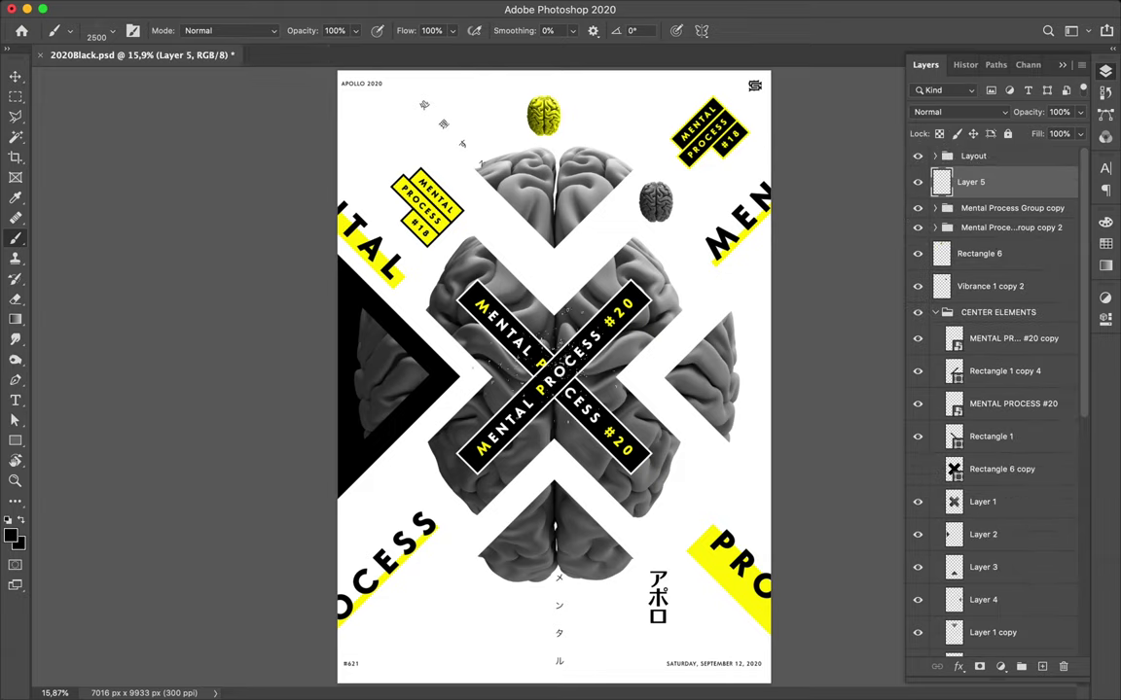
# - Shift the dust specks from the X's centre toward the right
pyautogui.moveTo(559, 369)
pyautogui.mouseDown()
pyautogui.moveTo(768, 399)
pyautogui.moveTo(584, 360)
pyautogui.mouseUp()
pyautogui.press('v')
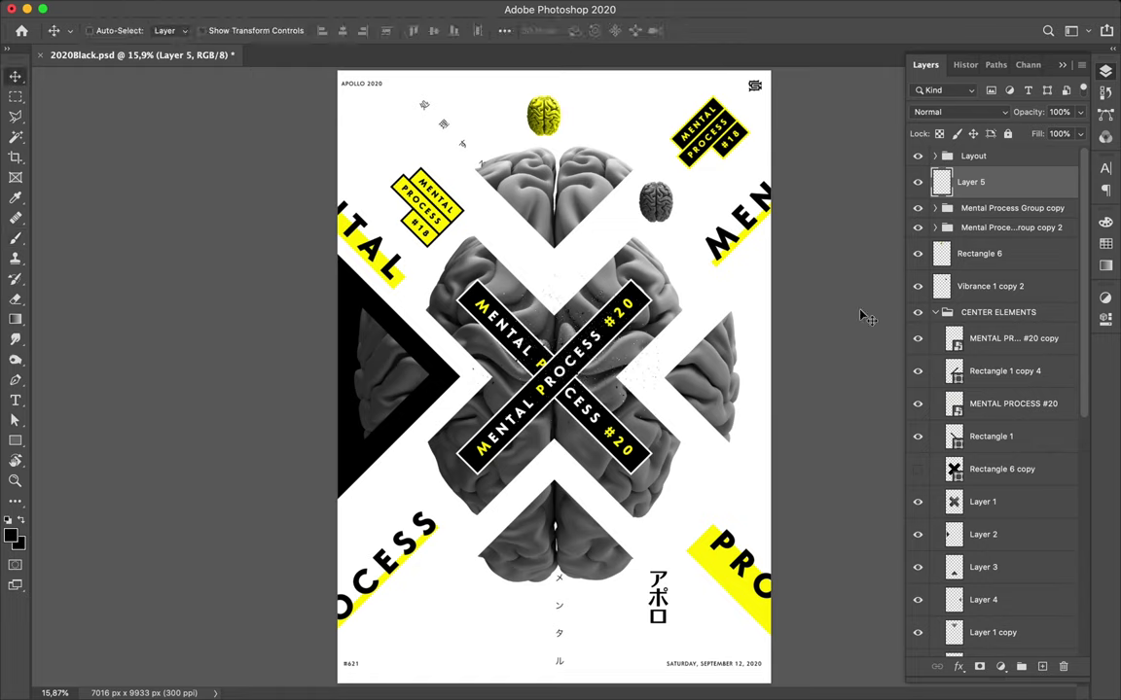
pyautogui.scroll(-5, 956, 336)
pyautogui.scroll(-4, 956, 336)
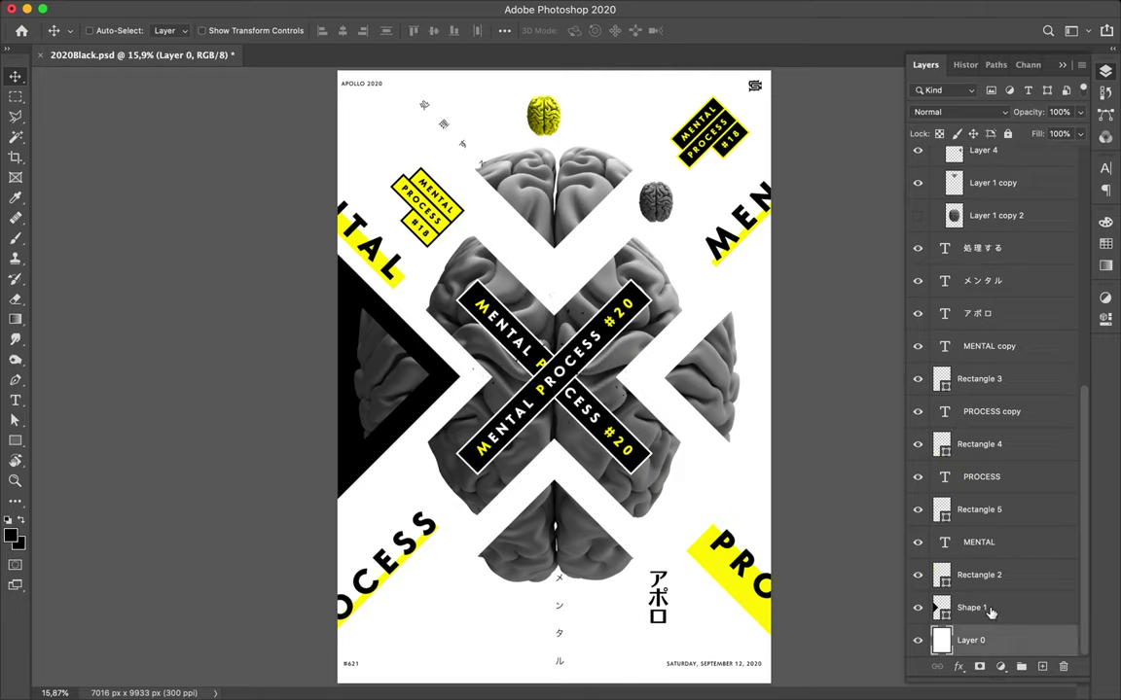
pyautogui.click(990, 610)
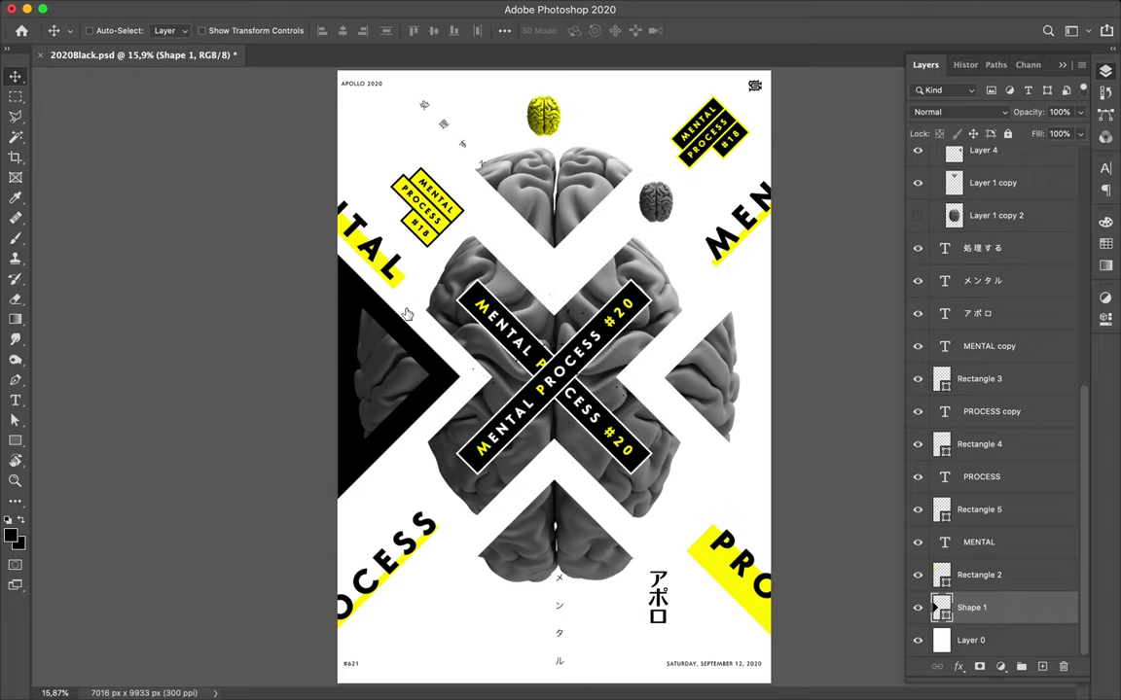
# - Create empty Layer 6 directly above Shape 1 and bring up the Brush presets
pyautogui.hotkey('ctrl', 'shift', 'alt', 'n')
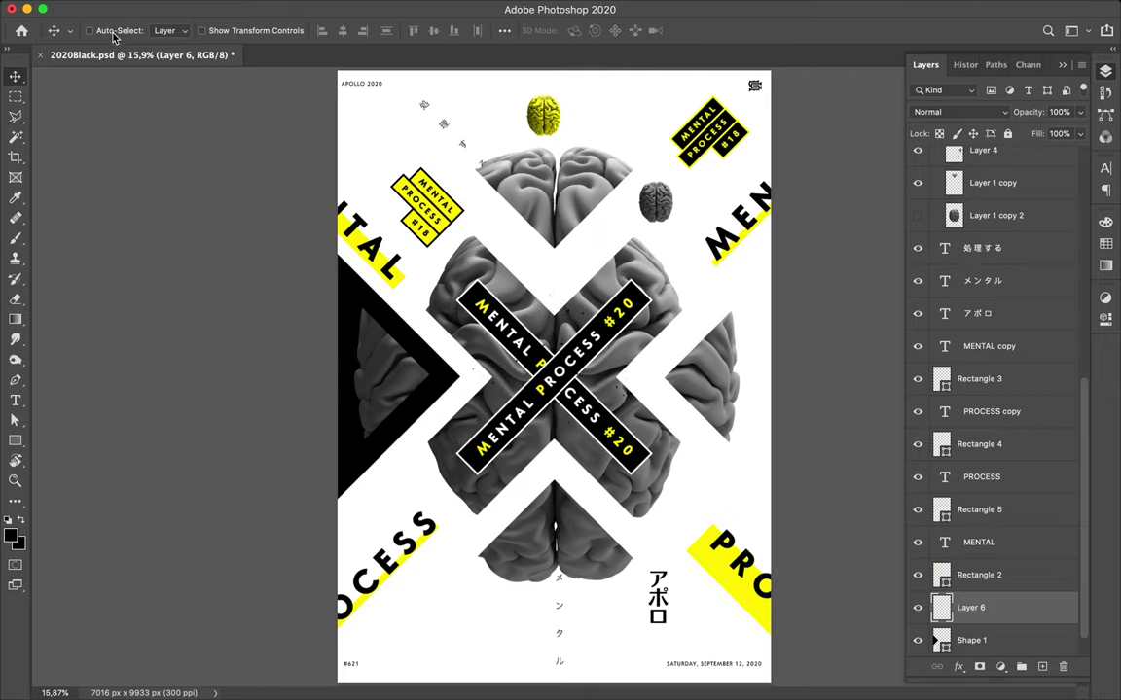
pyautogui.press('b')
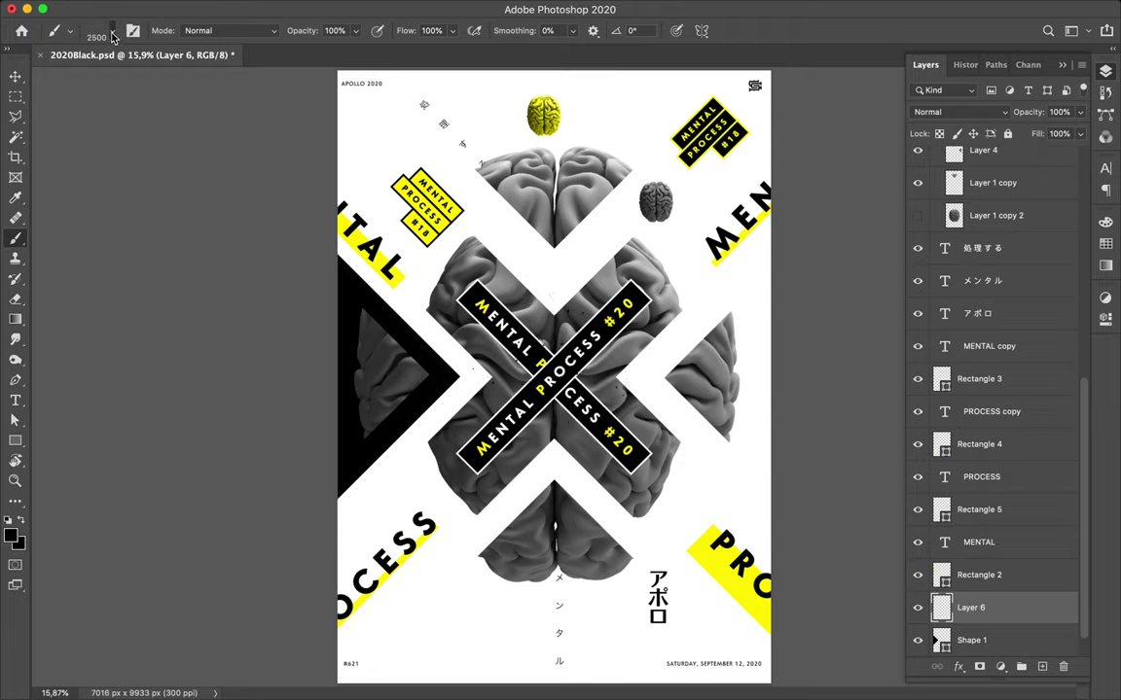
pyautogui.click(112, 36)
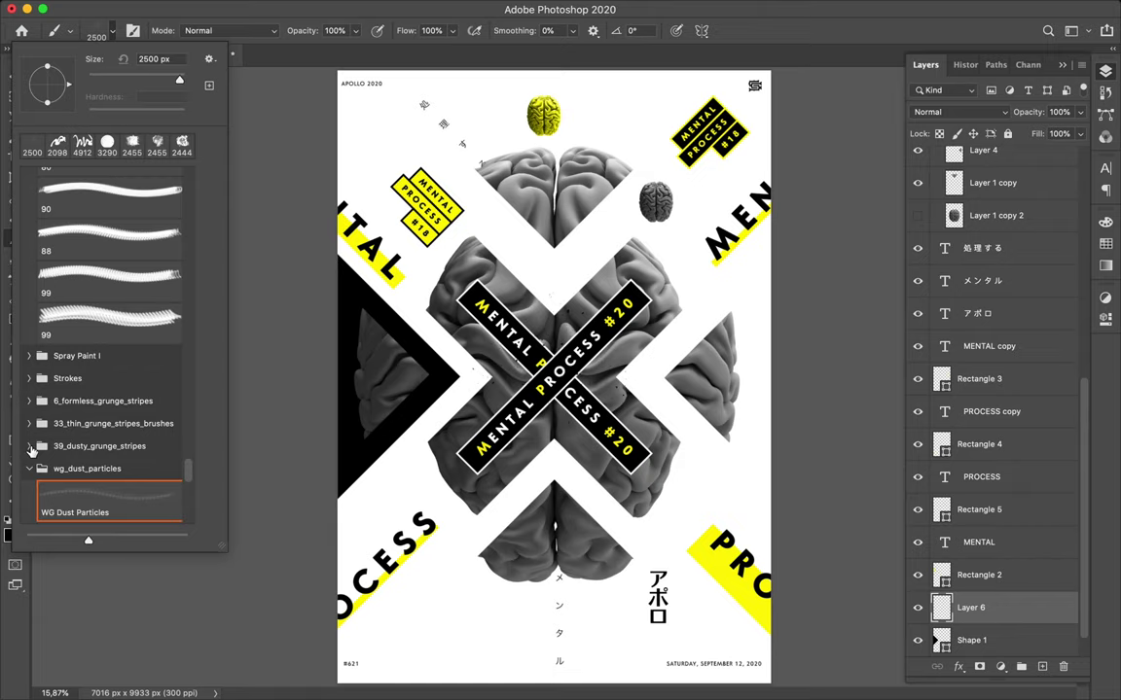
# - Stamp Dusty_grunge_stripe_01 grunge at 45° along the left triangle's lower-left edge
pyautogui.click(110, 452)
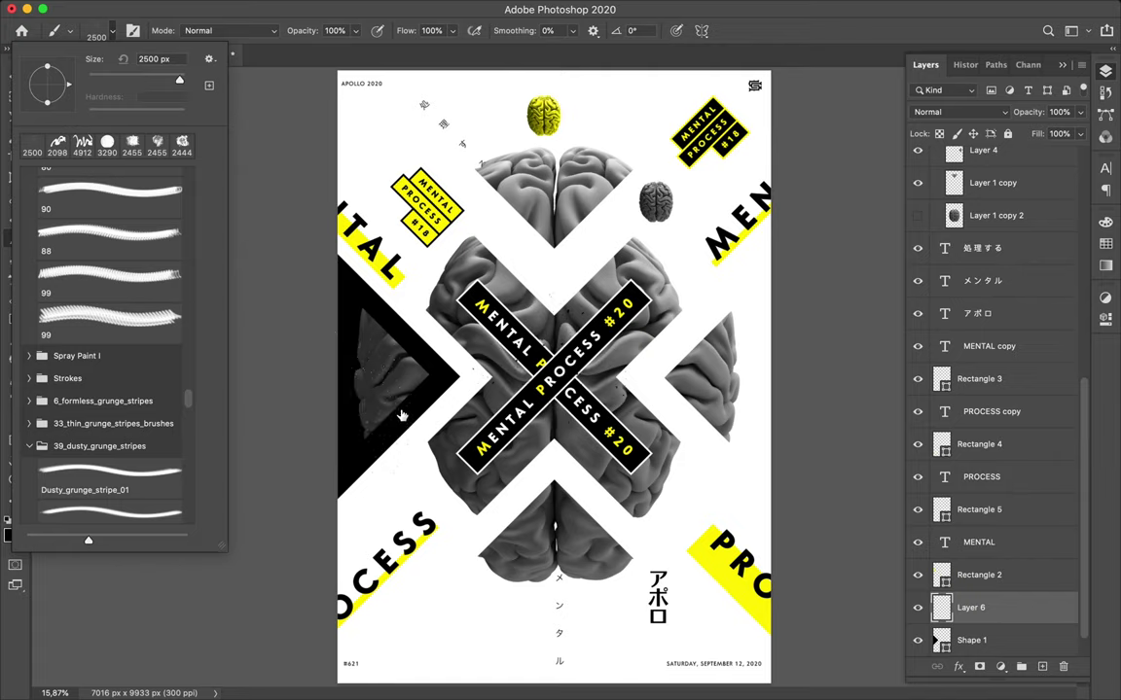
pyautogui.click(110, 476)
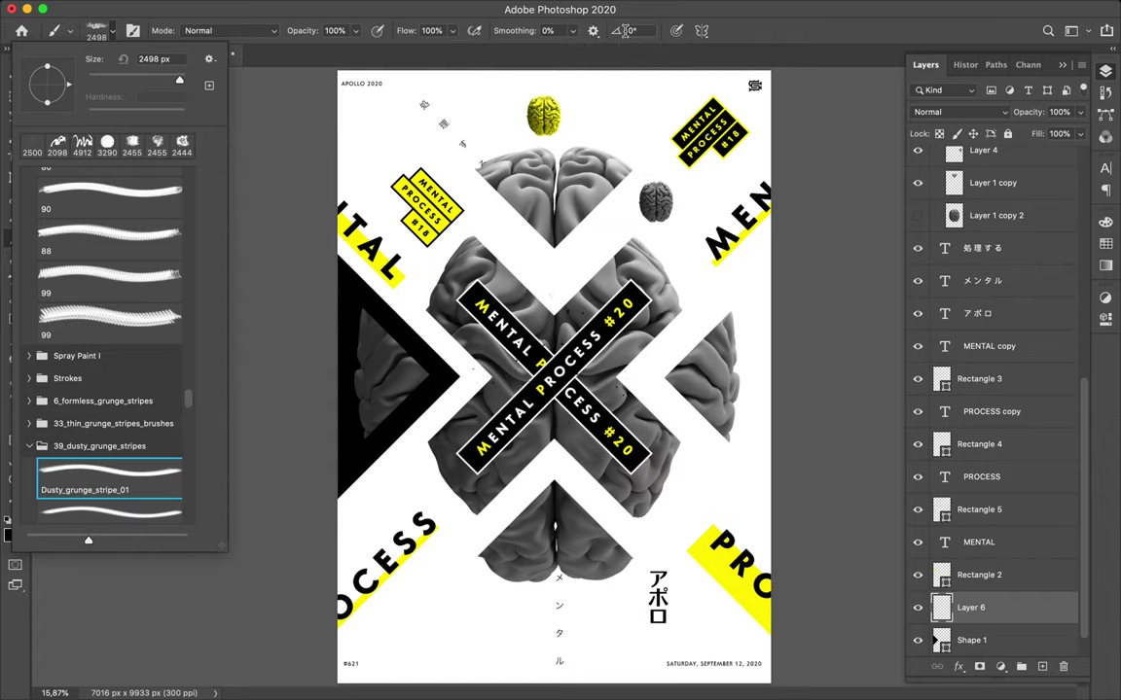
pyautogui.click(632, 35)
pyautogui.click(639, 32)
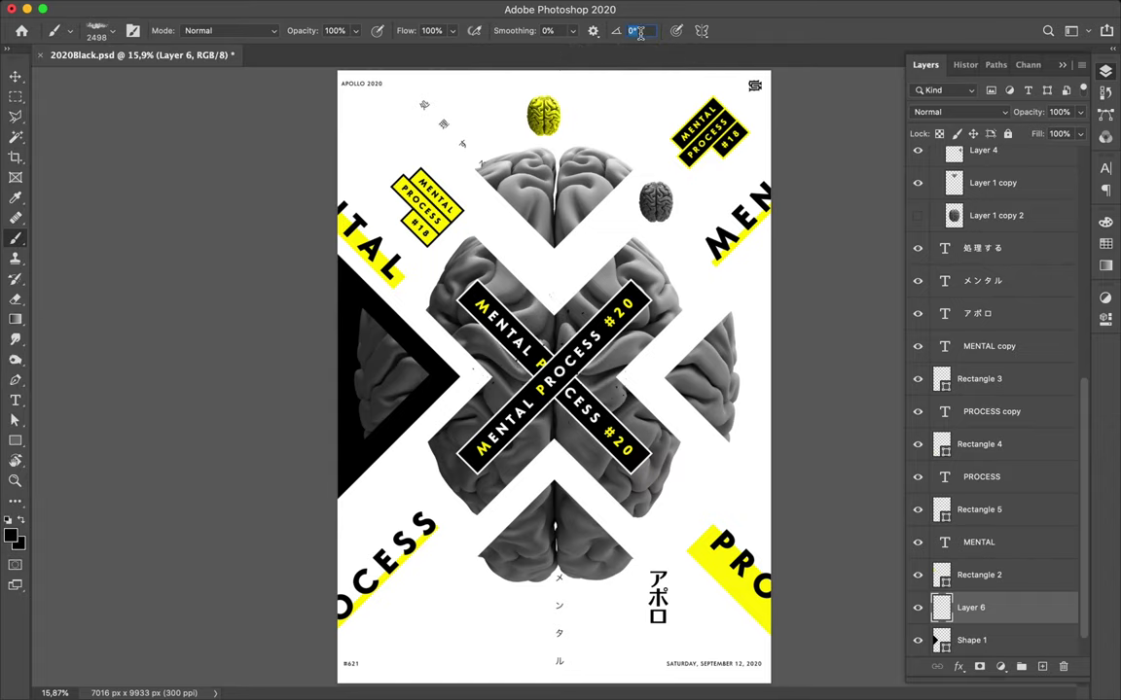
pyautogui.write('45')
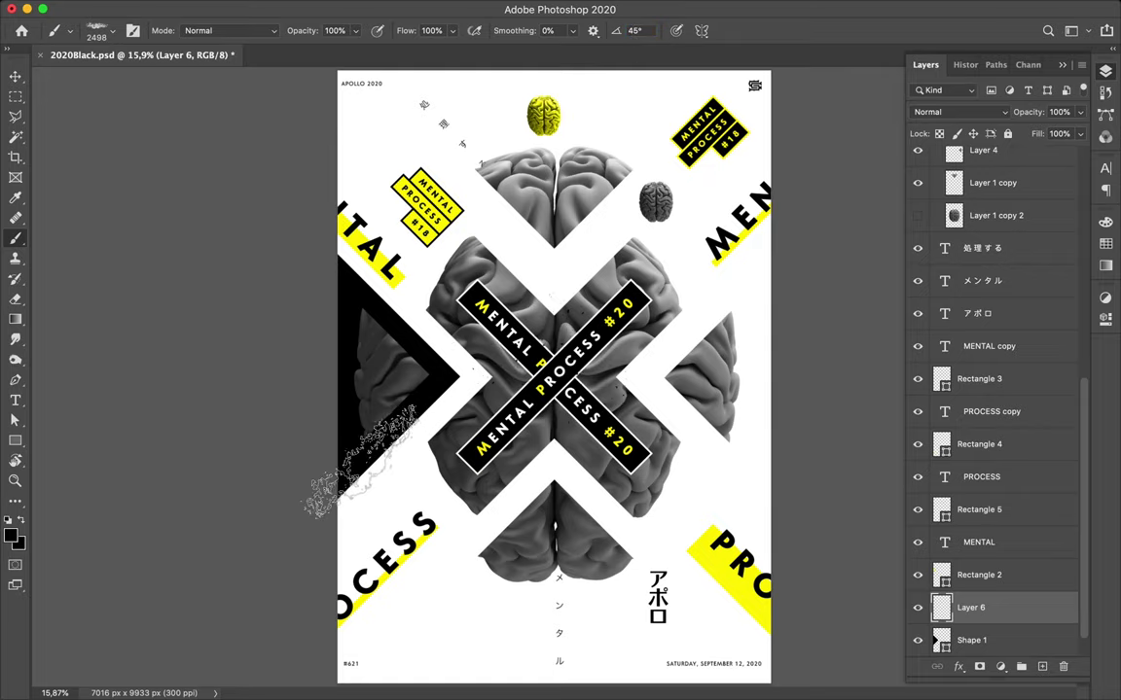
pyautogui.click(360, 460)
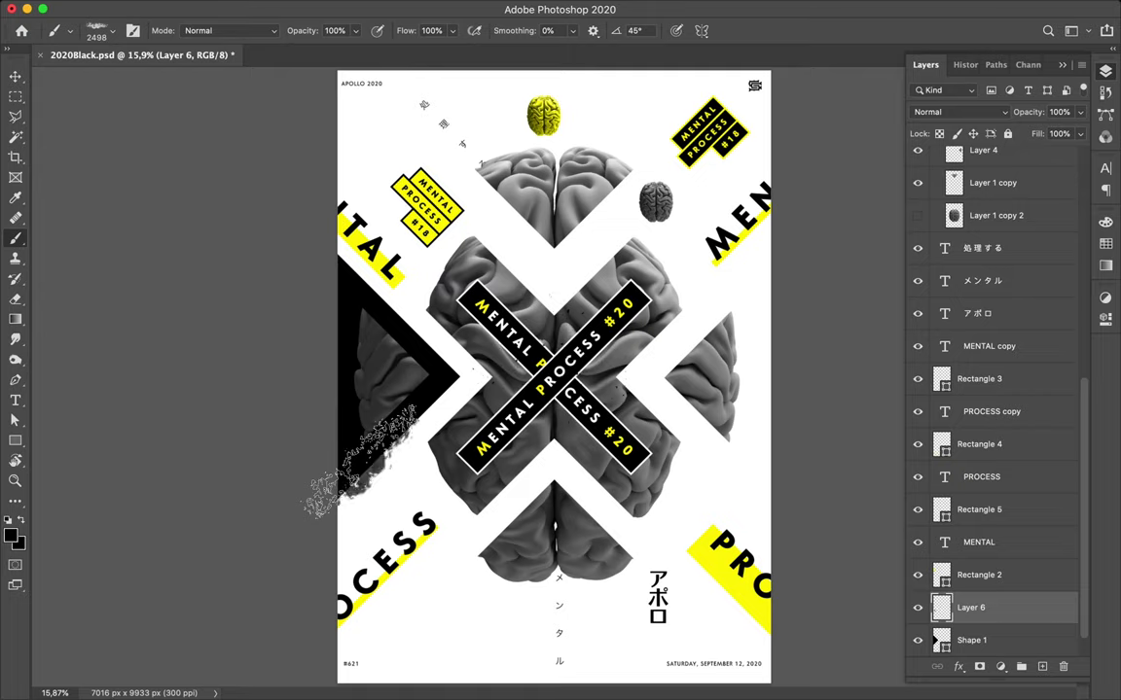
pyautogui.click(358, 460)
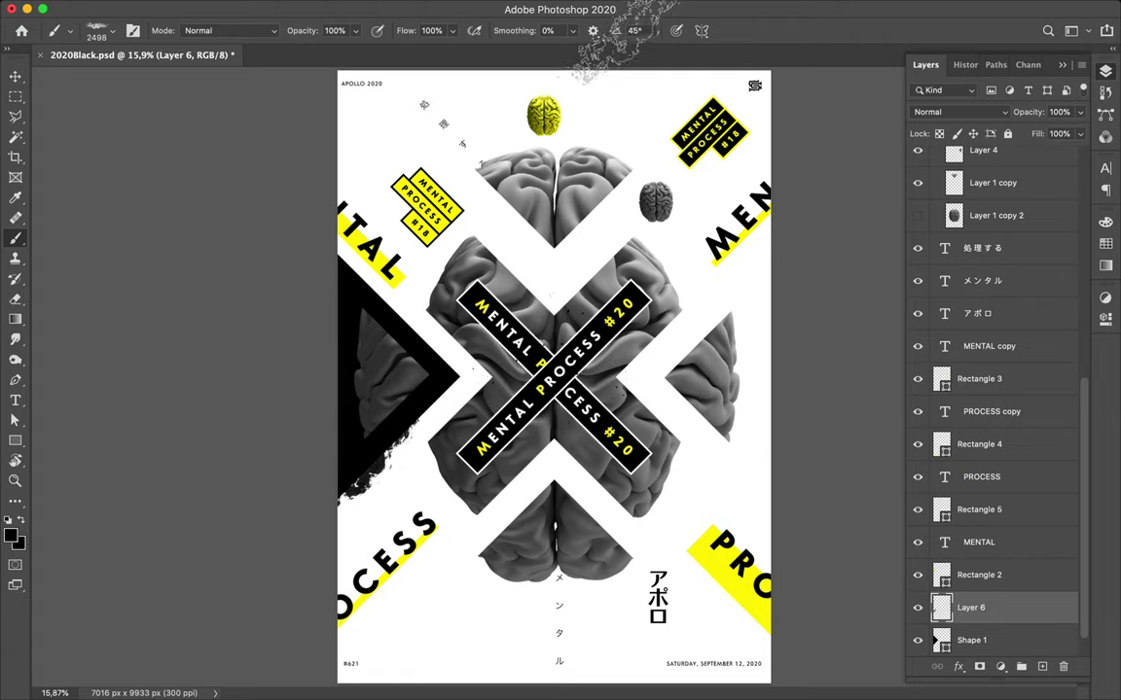
# - Paint the triangle's top-left edge at -45°, then switch to the Dusty_grunge_stripe_02 brush
pyautogui.click(634, 30)
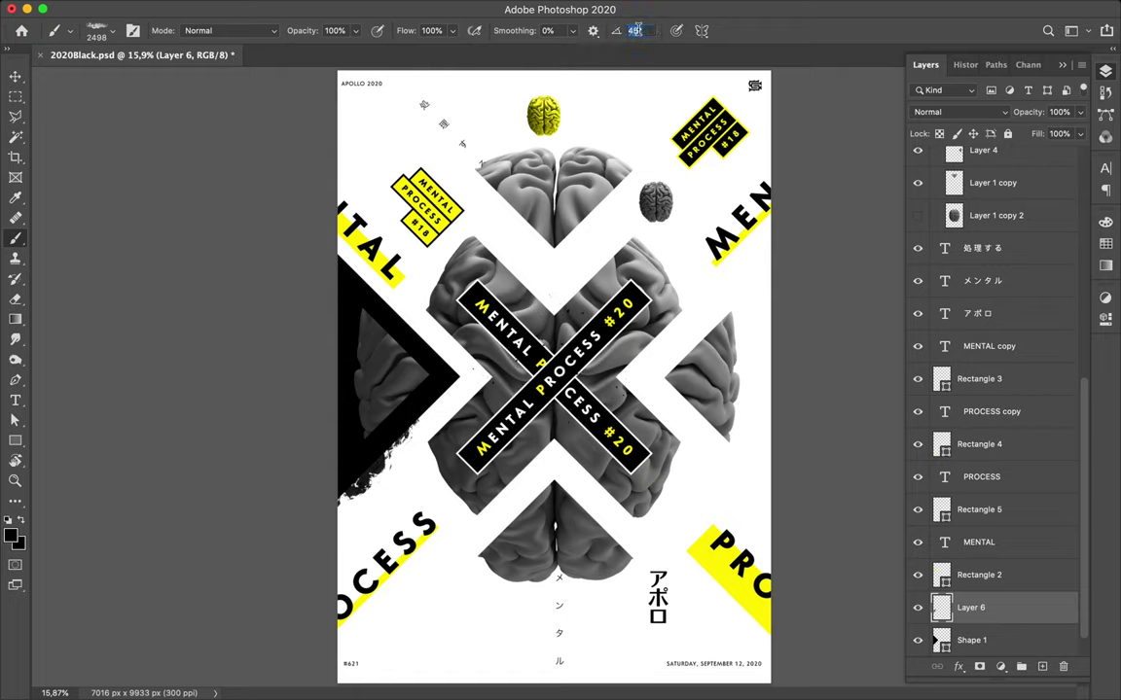
pyautogui.click(632, 30)
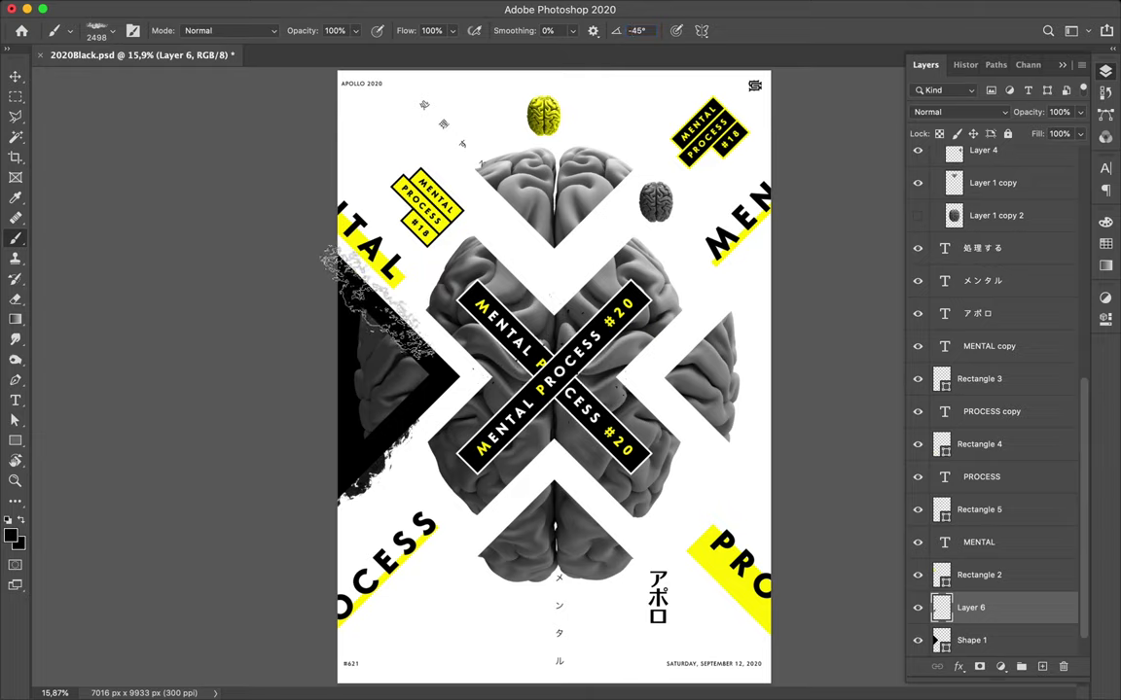
pyautogui.moveTo(355, 277); pyautogui.dragTo(362, 284)
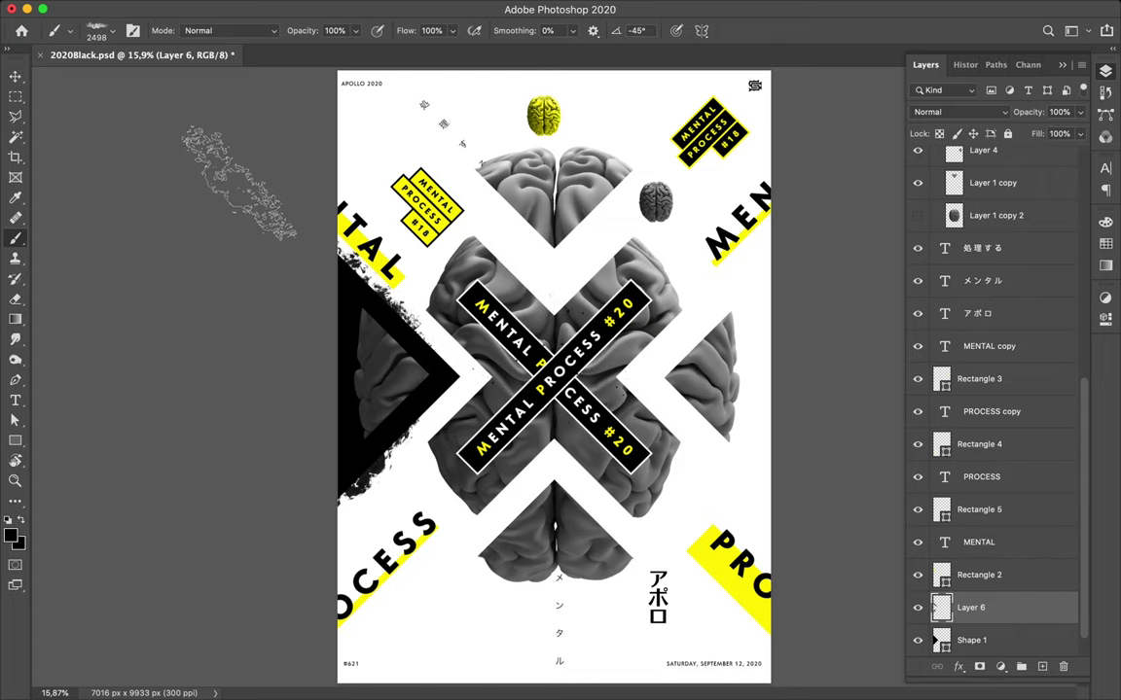
pyautogui.click(114, 41)
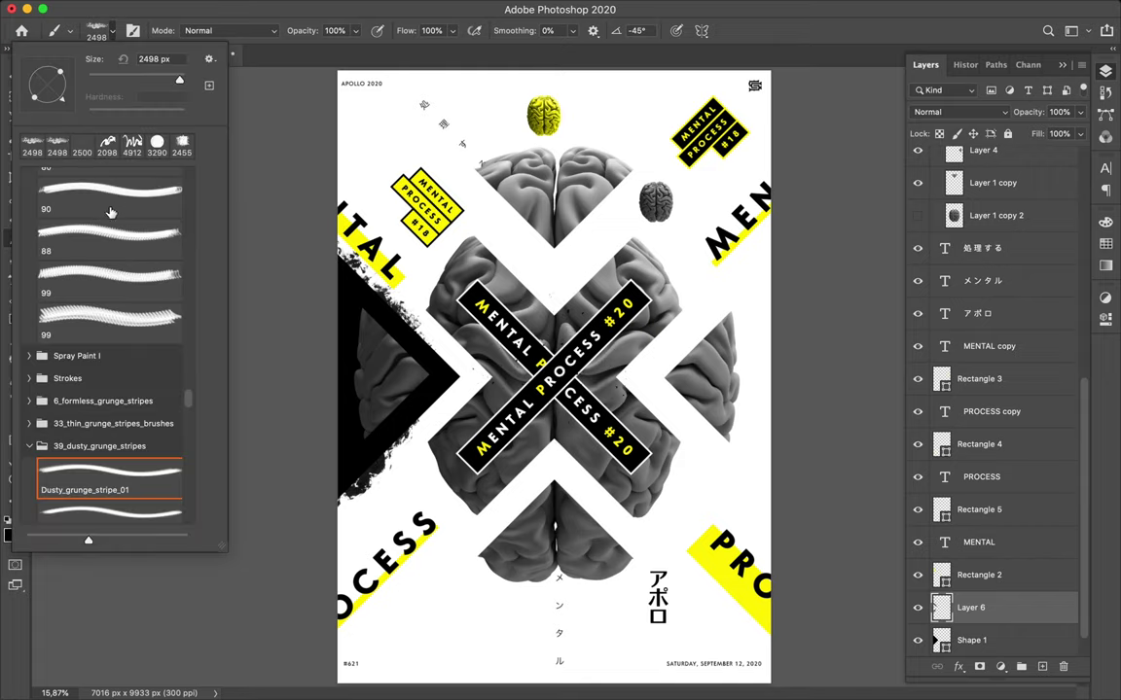
pyautogui.scroll(-2, 93, 379)
pyautogui.scroll(-2, 103, 421)
pyautogui.click(97, 391)
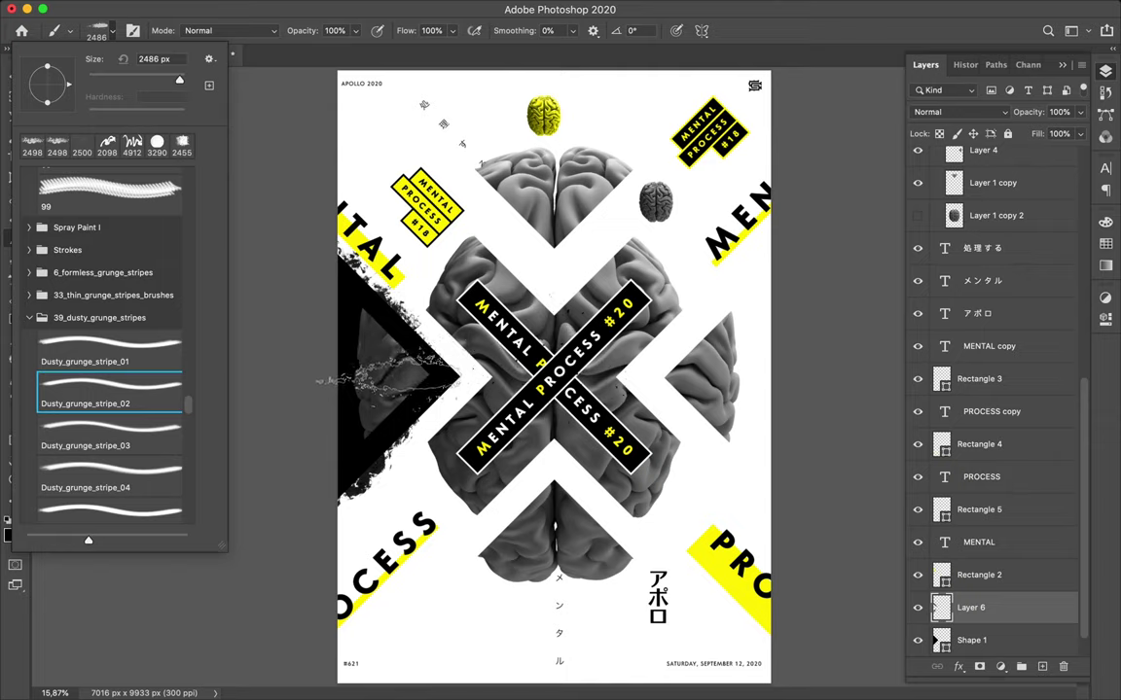
pyautogui.click(387, 379)
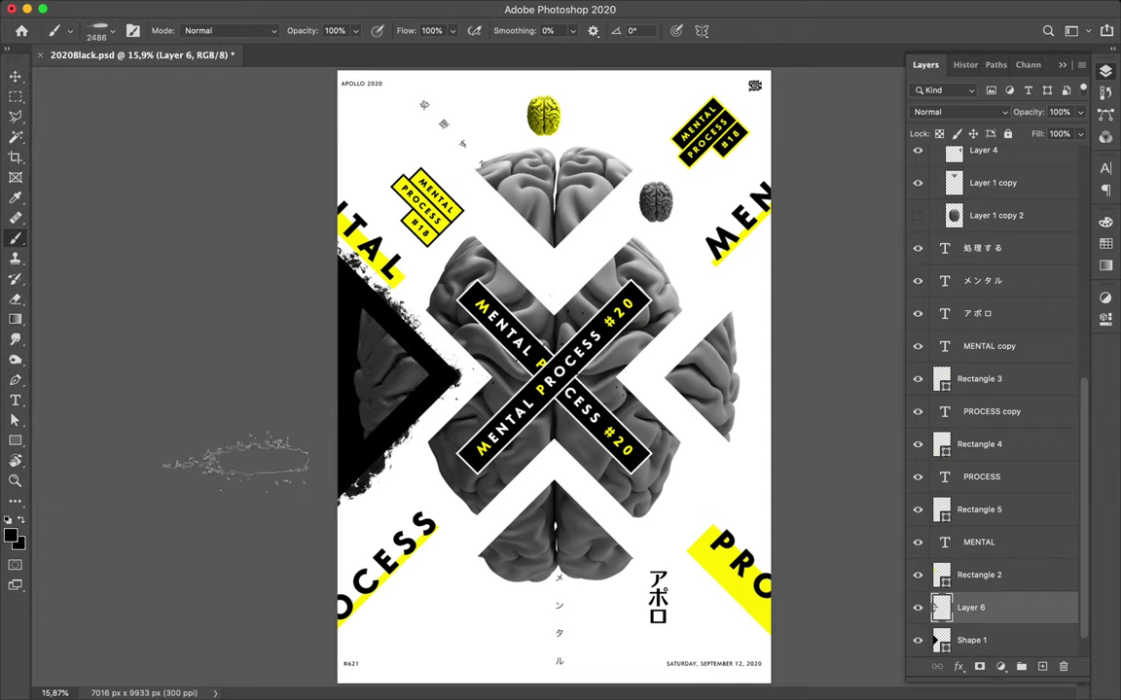
pyautogui.press('v')
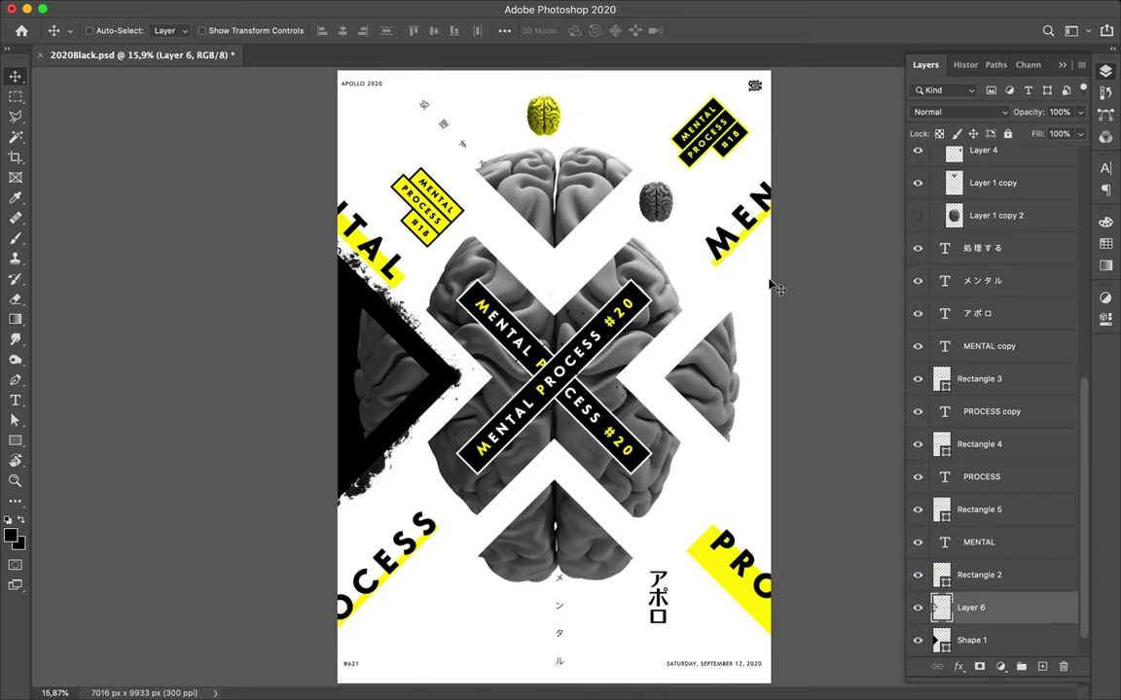
# - Duplicate the black triangle, flip it against the poster's right edge, and add empty Layer 7
pyautogui.keyDown('ctrl'); pyautogui.click(346, 321); pyautogui.keyUp('ctrl')
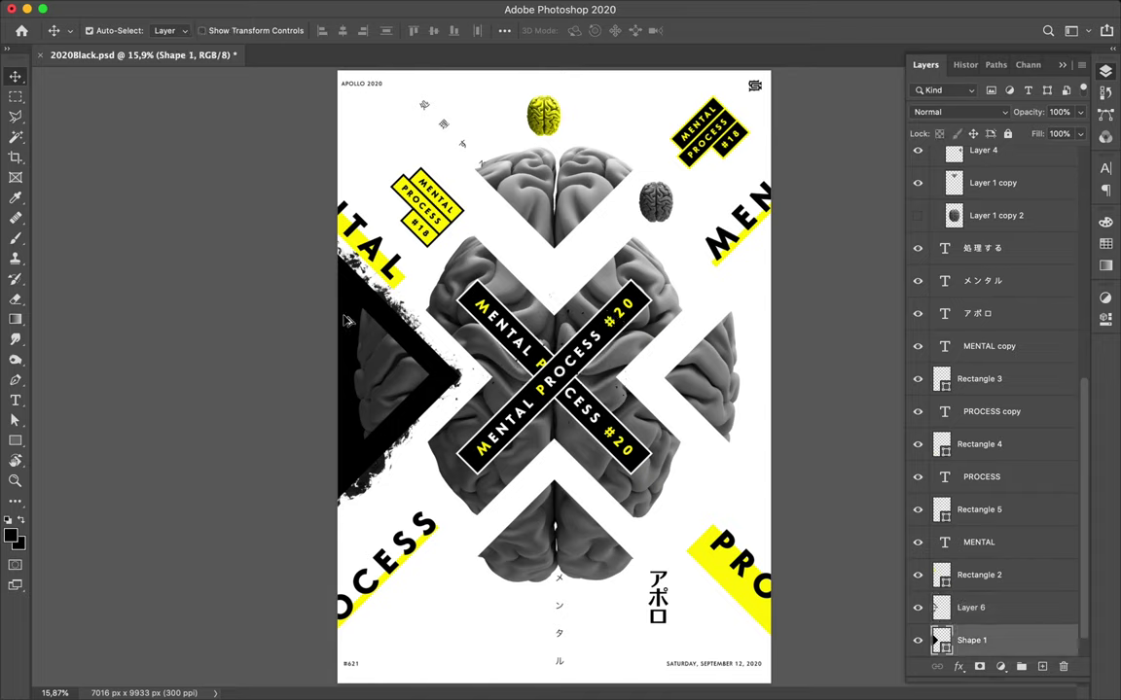
pyautogui.moveTo(346, 321); pyautogui.dragTo(645, 341)
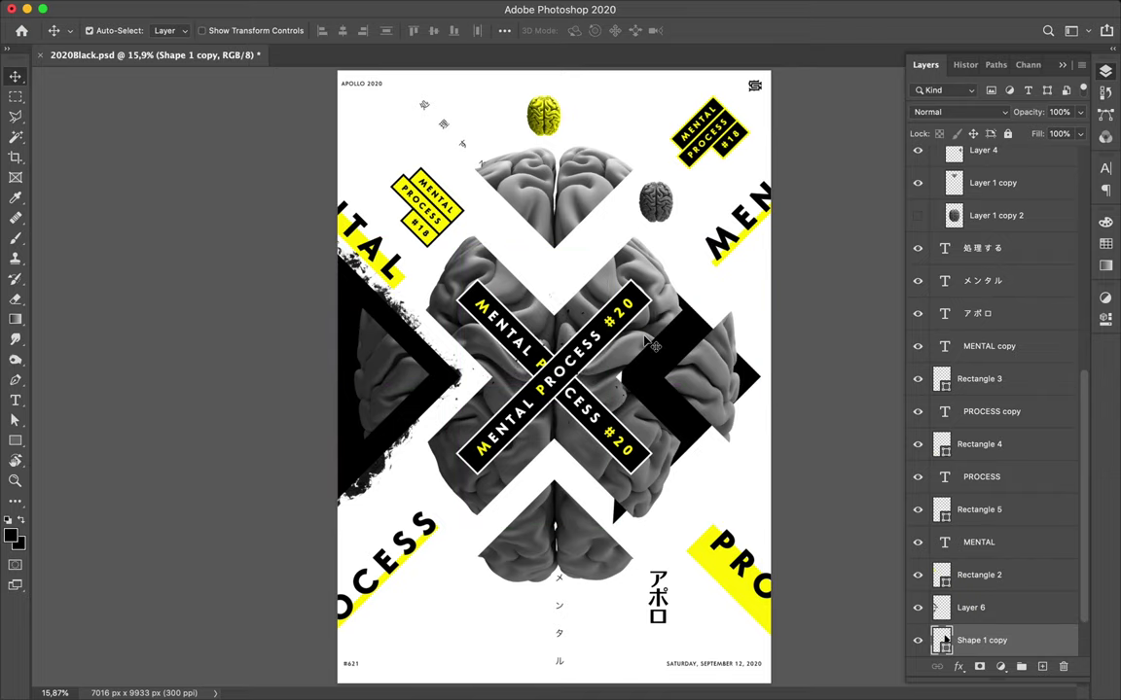
pyautogui.hotkey('ctrl', 't')
pyautogui.moveTo(593, 162)
pyautogui.mouseDown()
pyautogui.moveTo(768, 479)
pyautogui.moveTo(736, 513)
pyautogui.mouseUp()
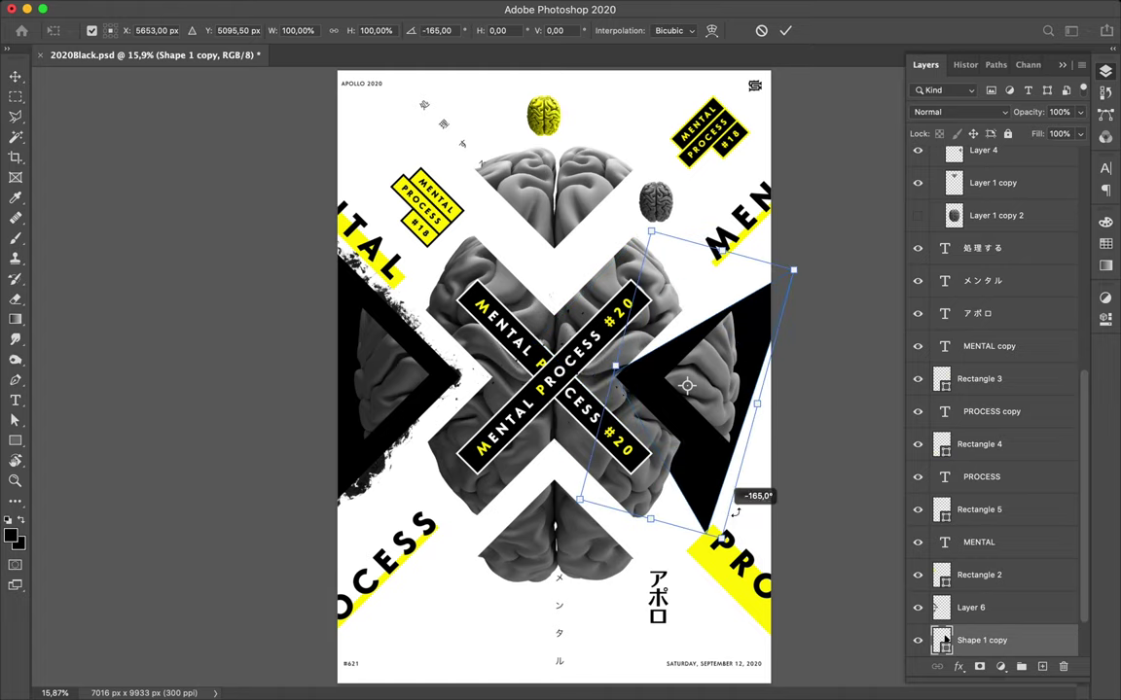
pyautogui.moveTo(736, 512); pyautogui.dragTo(768, 513)
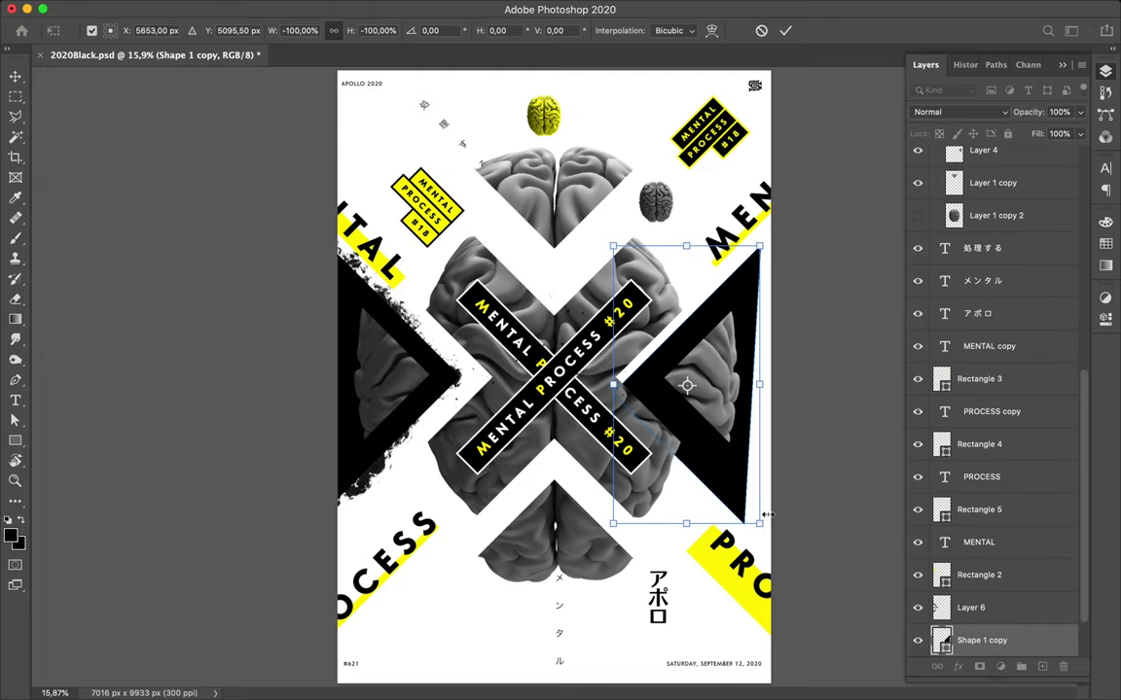
pyautogui.press('Return')
pyautogui.moveTo(736, 463)
pyautogui.mouseDown()
pyautogui.moveTo(763, 465)
pyautogui.moveTo(740, 455)
pyautogui.mouseUp()
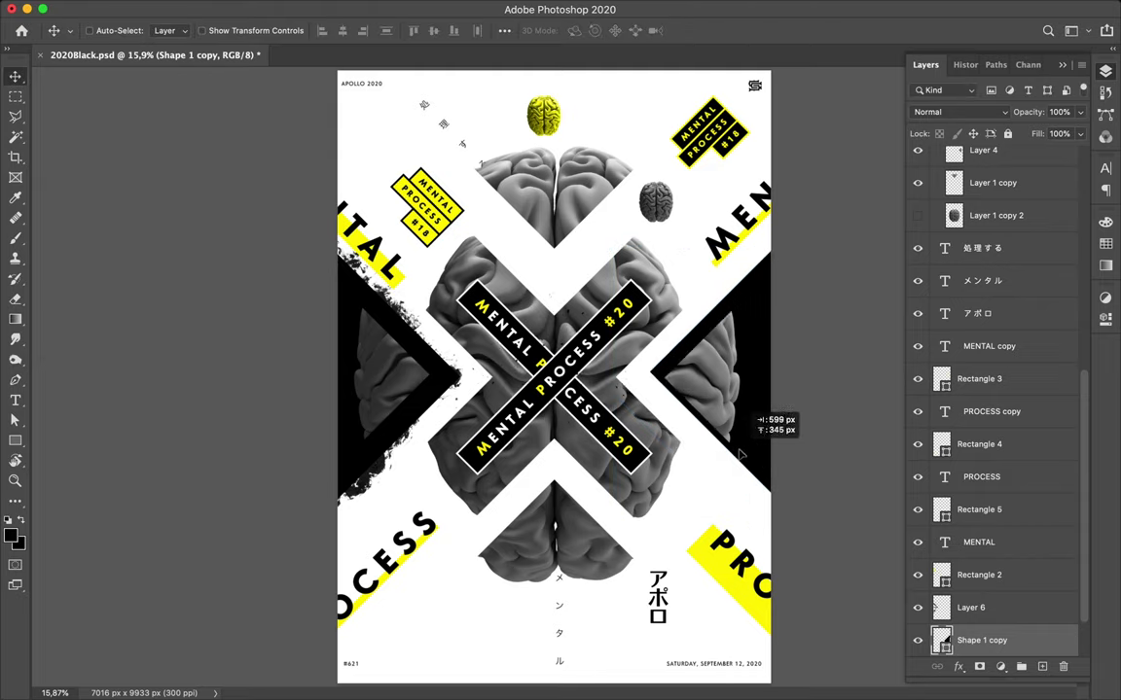
pyautogui.moveTo(740, 454); pyautogui.dragTo(740, 459)
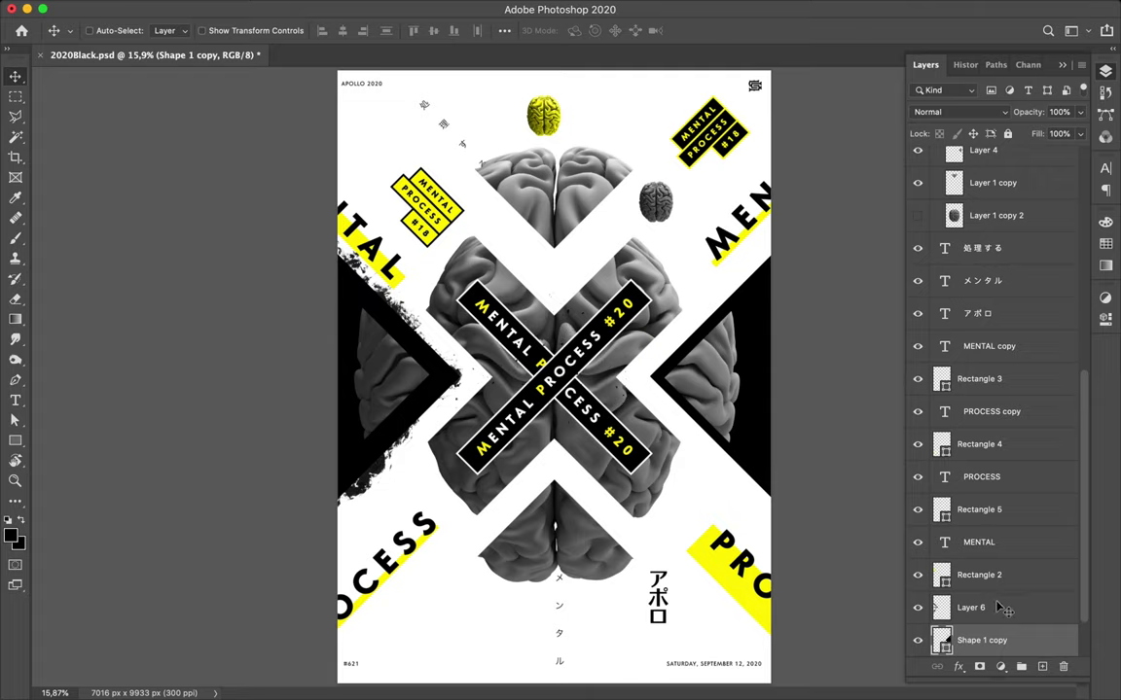
pyautogui.press('alt+shift+super+n')
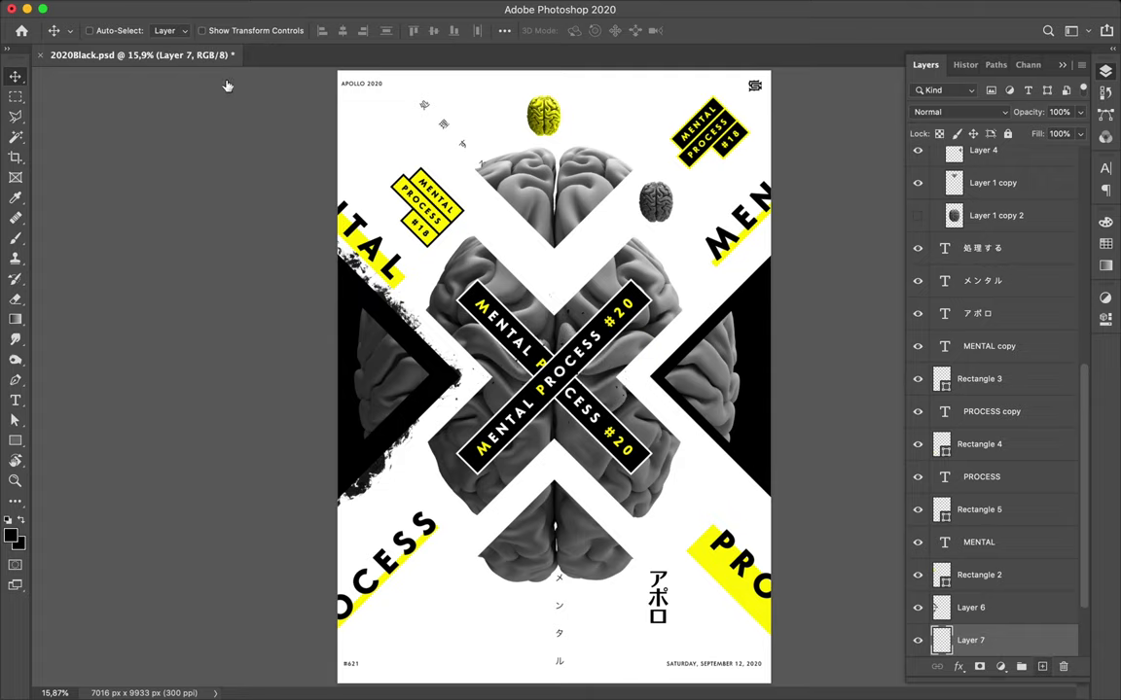
# - Stamp Dusty_grunge_stripe_03 grunge on the right triangle at 45°, then spatter its edge at -45°
pyautogui.press('b')
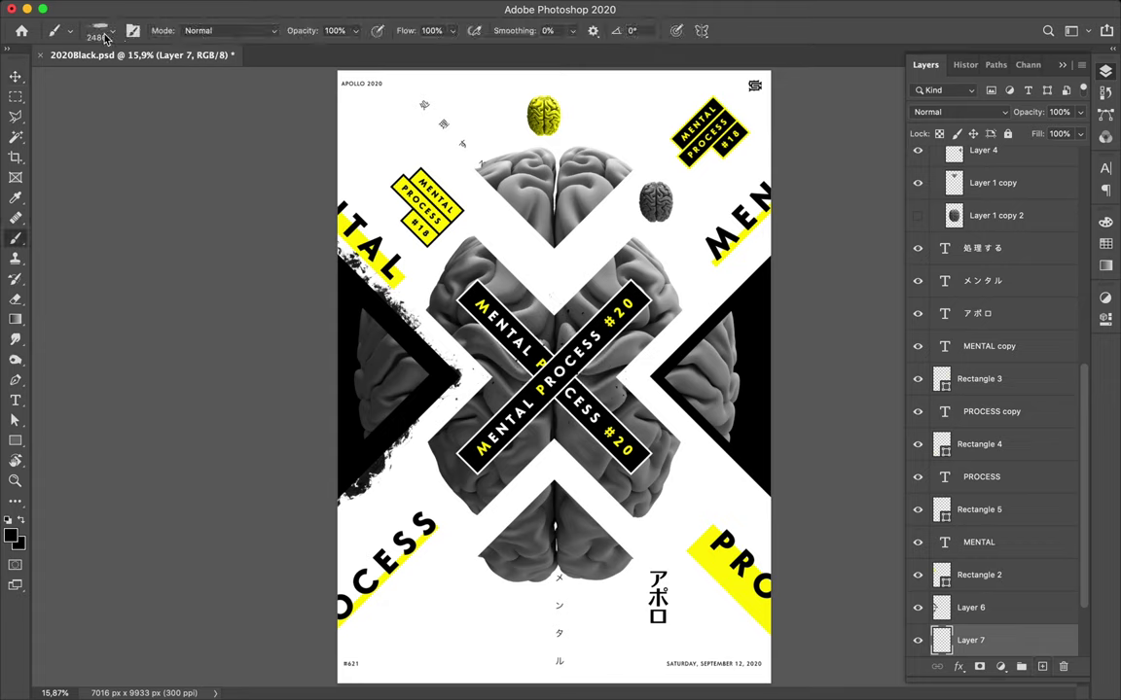
pyautogui.click(98, 31)
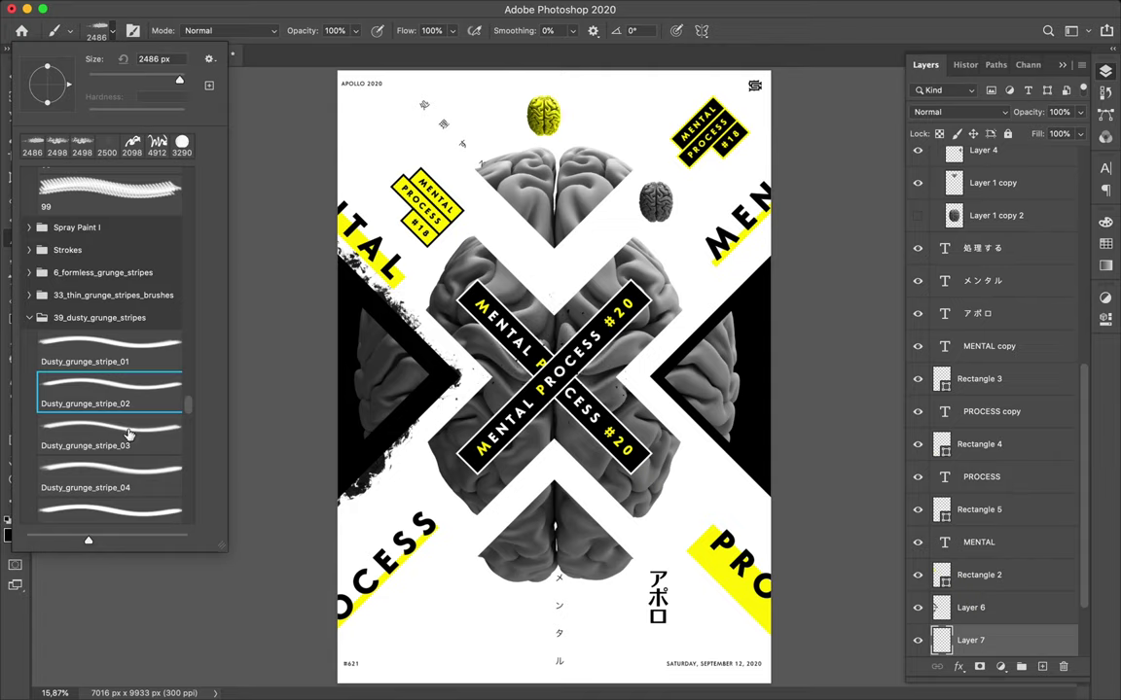
pyautogui.click(127, 441)
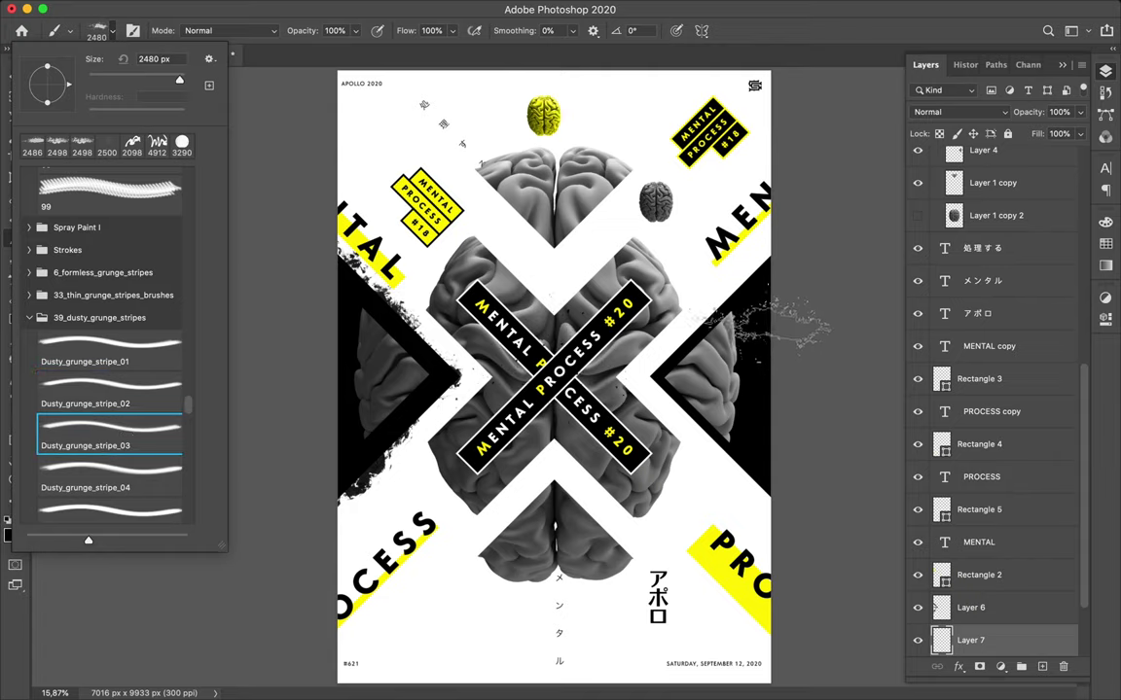
pyautogui.click(571, 28)
pyautogui.click(632, 30)
pyautogui.write('45')
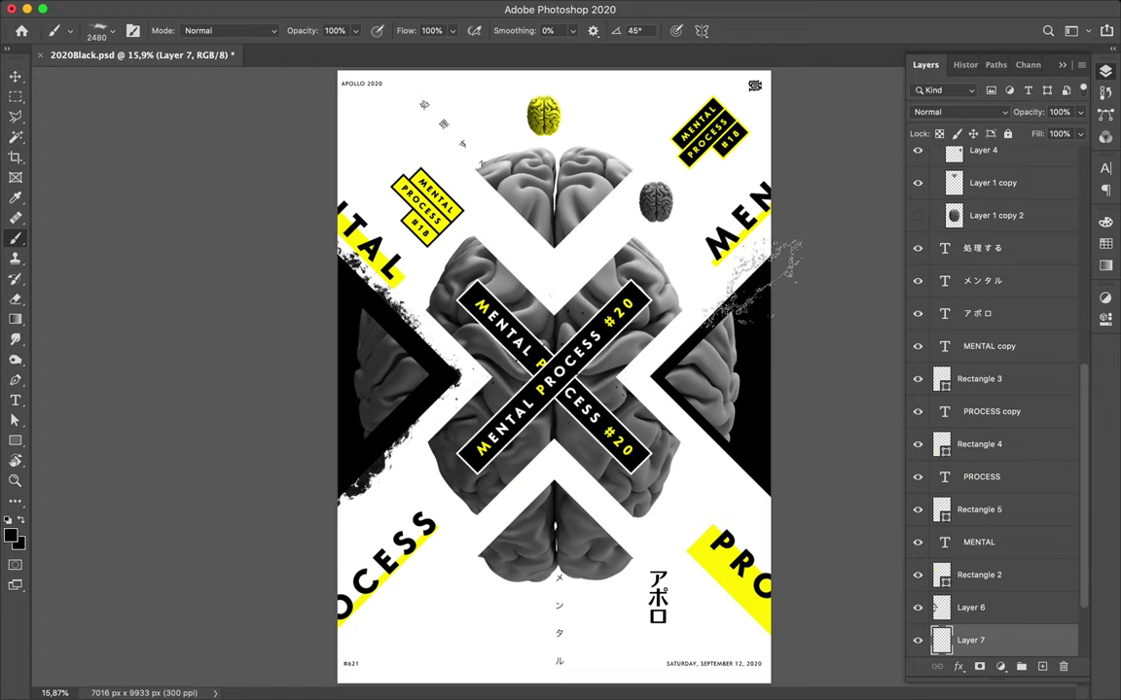
pyautogui.click(751, 282)
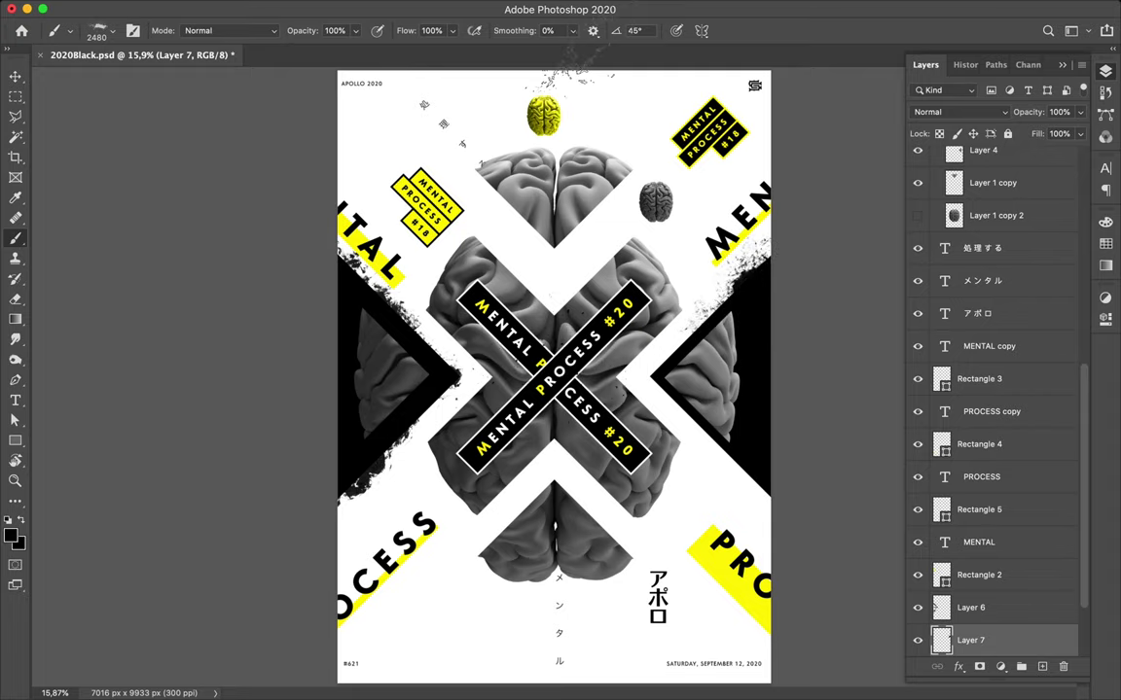
pyautogui.doubleClick(630, 30)
pyautogui.press('Left')
pyautogui.press('Return')
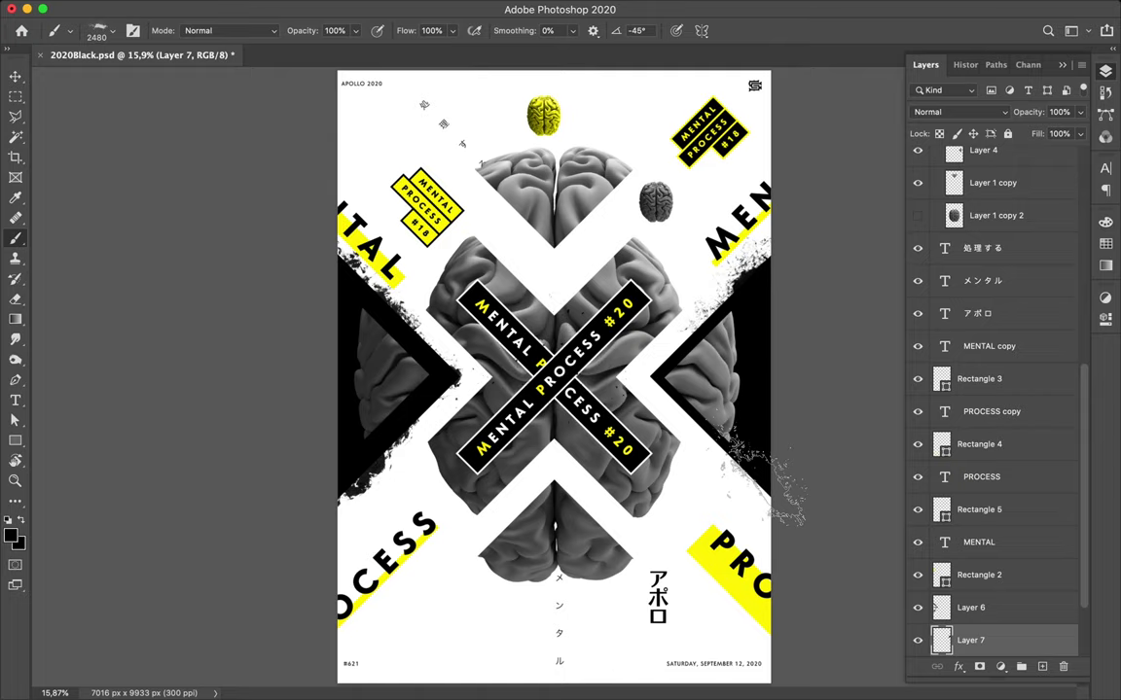
pyautogui.click(769, 481)
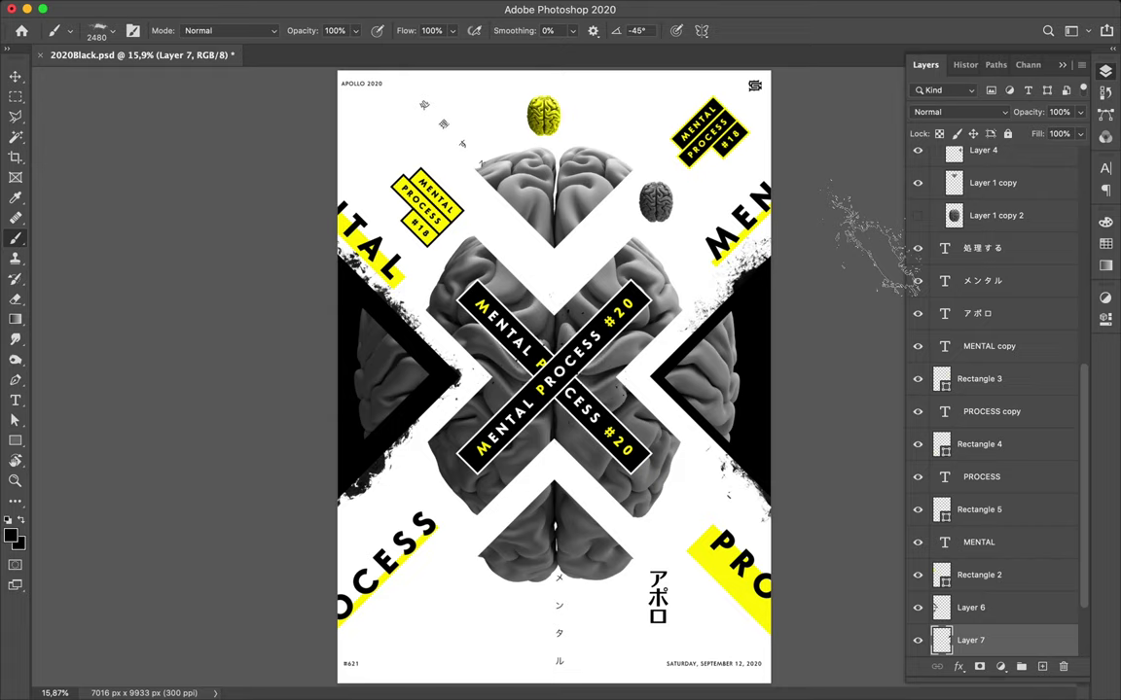
# - Roughen the right triangle's upper, lower and inner edges with Dusty_grunge_stripe_04 at 45° and -45°
pyautogui.click(100, 32)
pyautogui.click(101, 486)
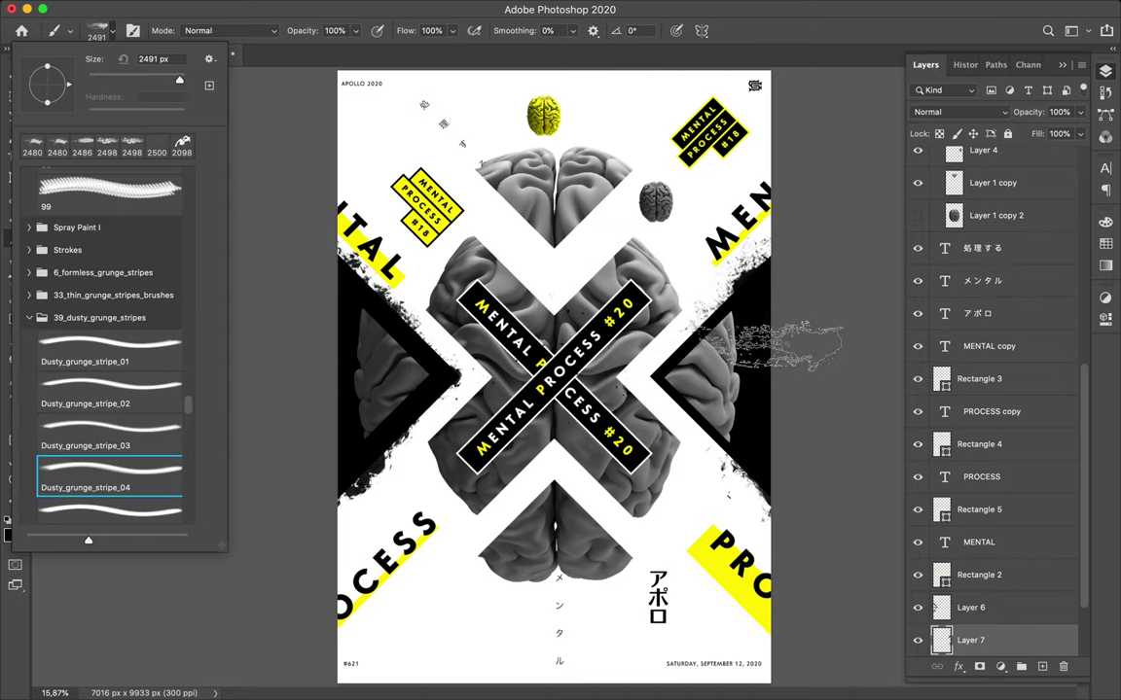
pyautogui.click(633, 30)
pyautogui.write('45')
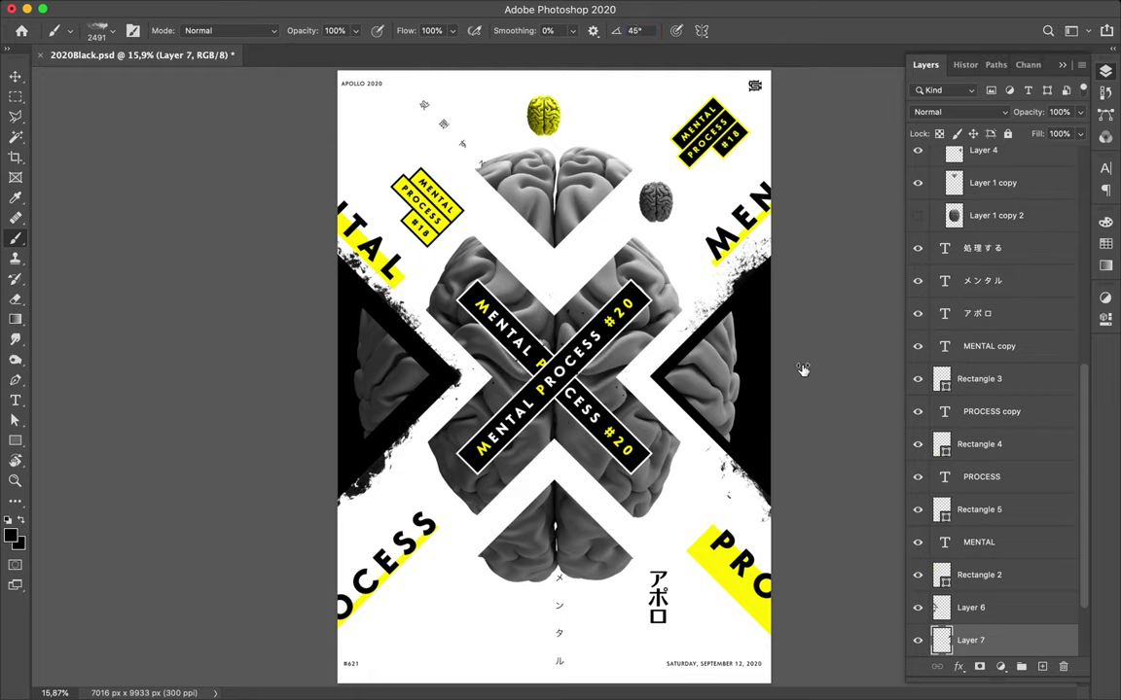
pyautogui.click(710, 330)
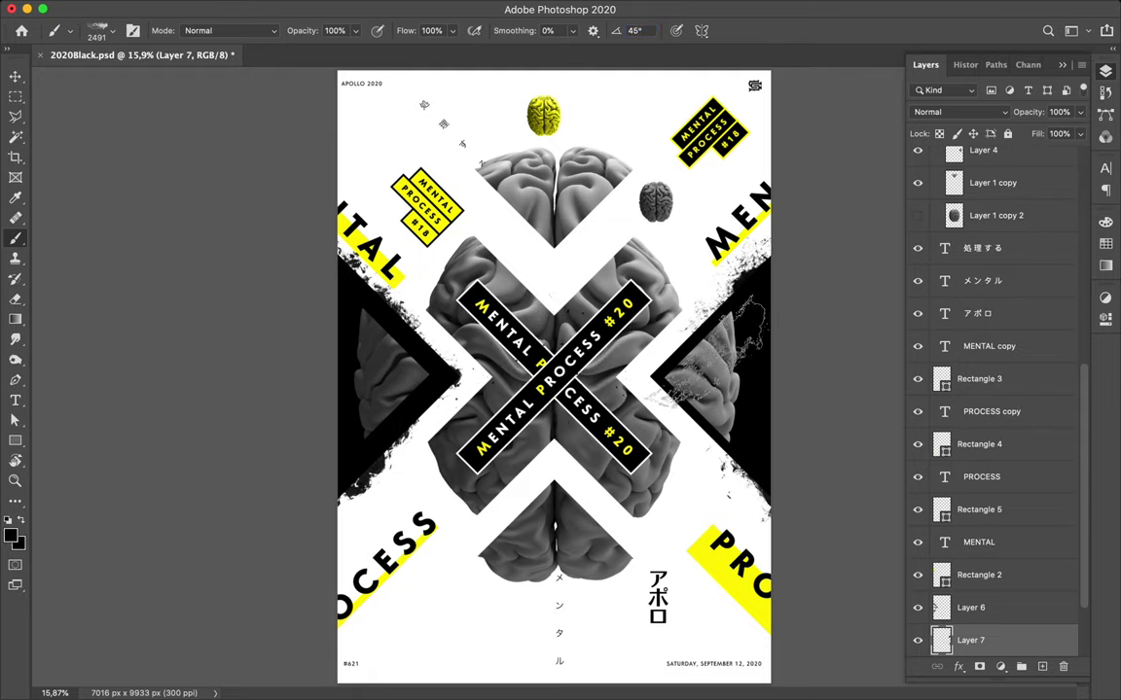
pyautogui.click(700, 302)
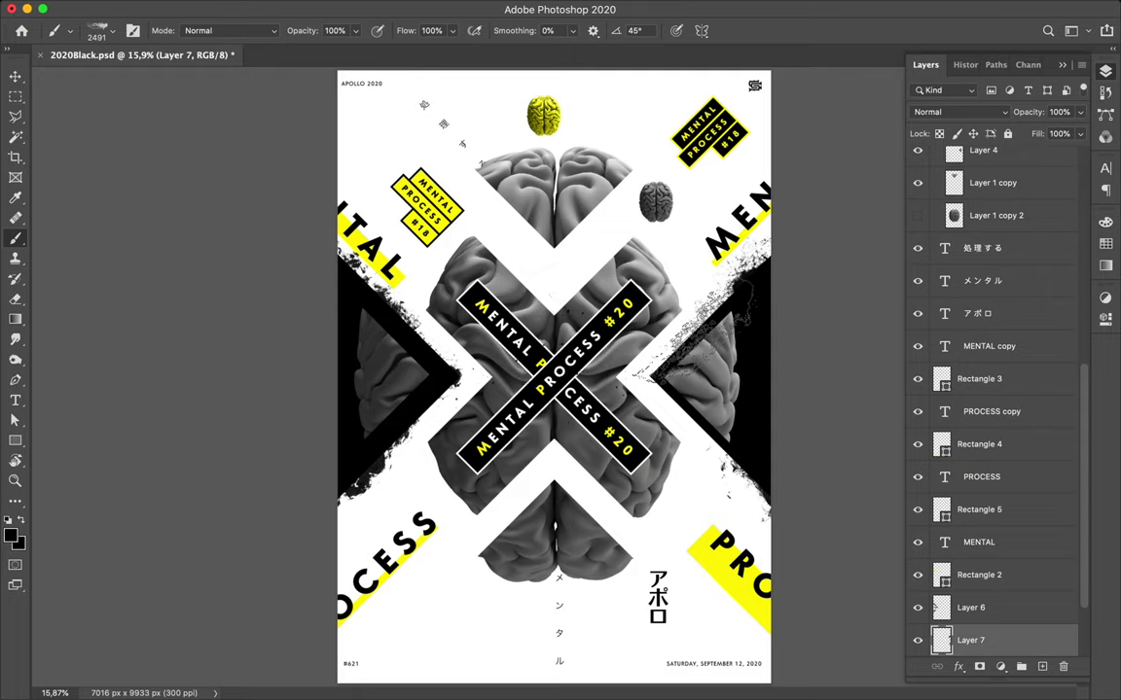
pyautogui.click(734, 469)
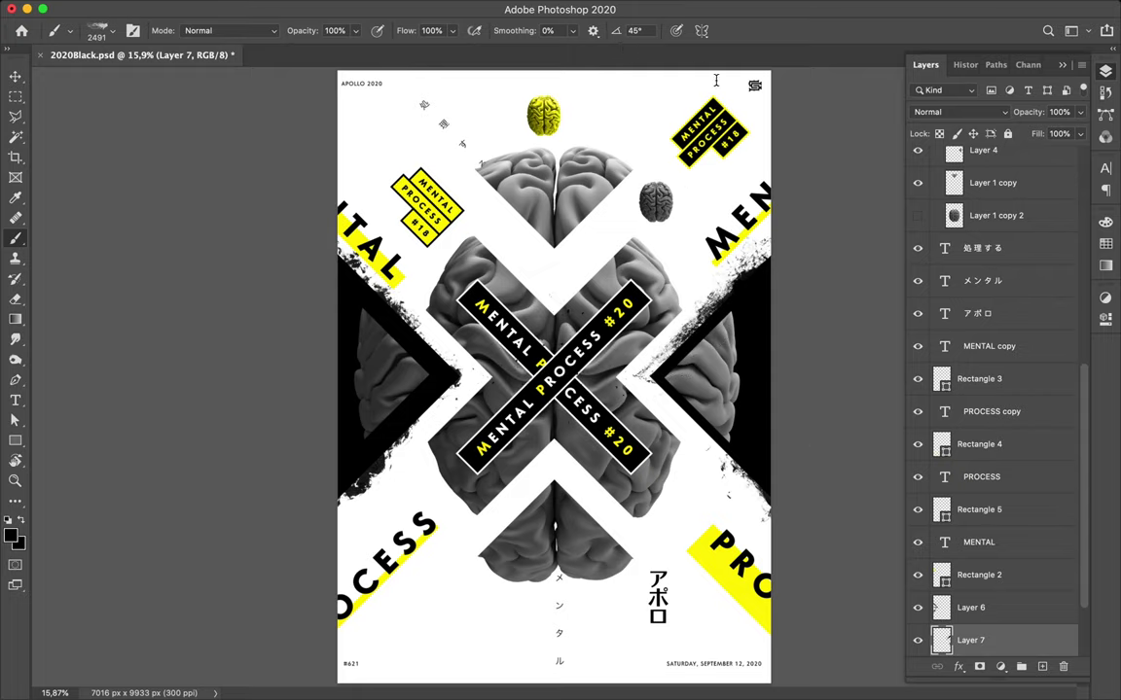
pyautogui.click(633, 30)
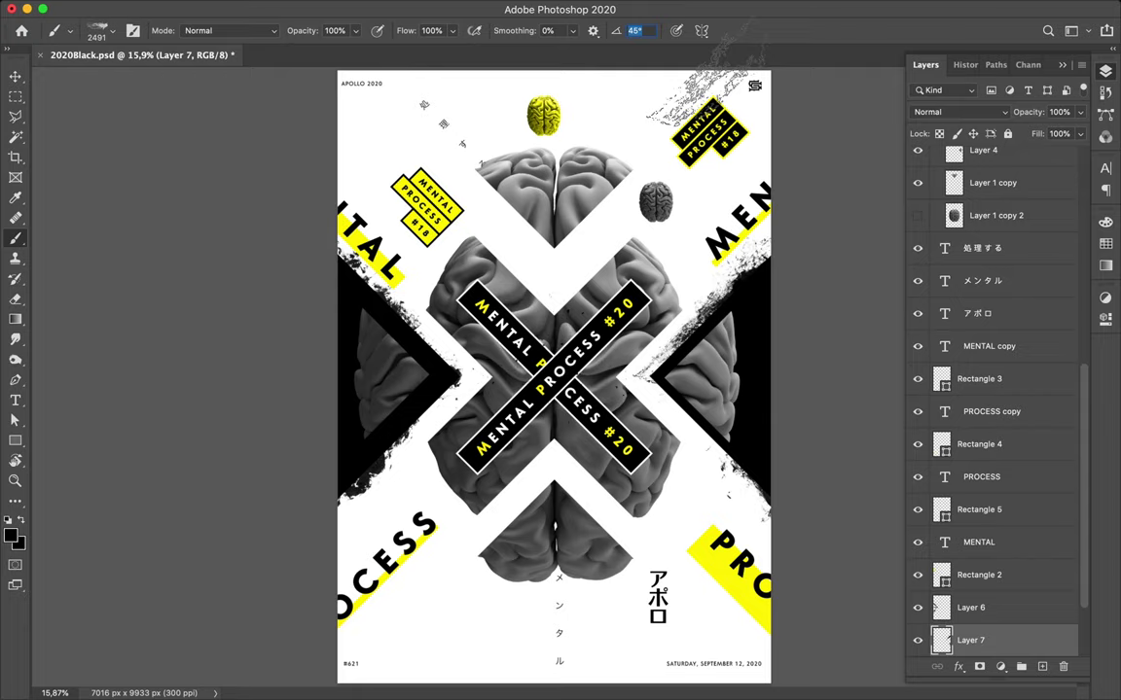
pyautogui.write('-')
pyautogui.click(716, 409)
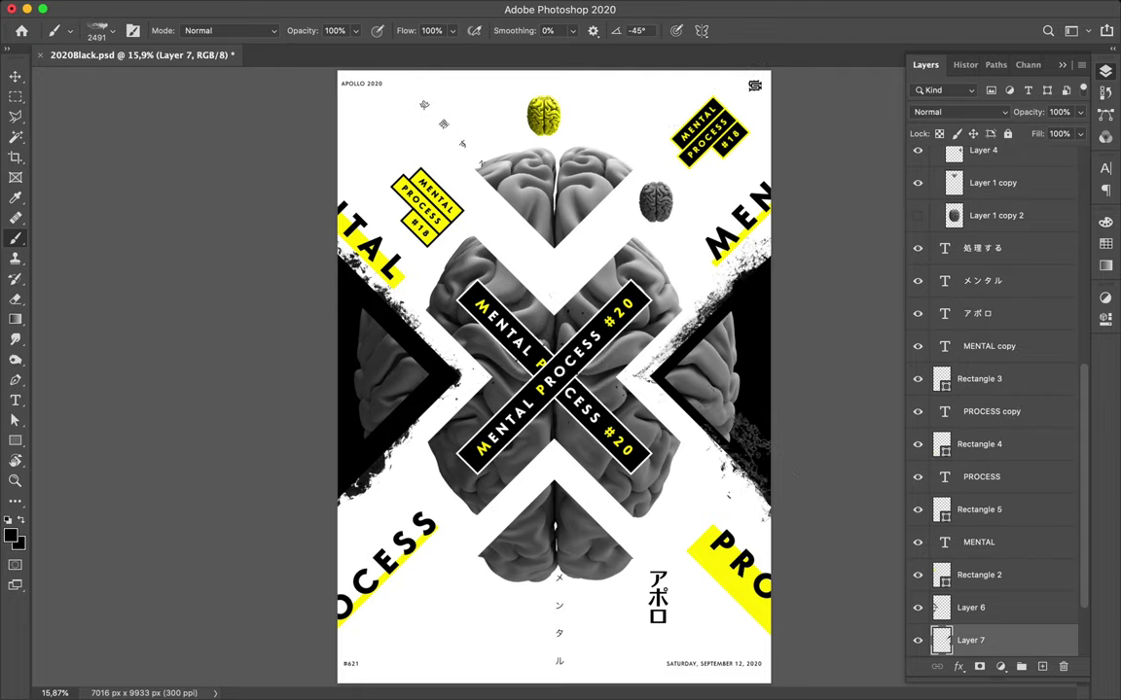
pyautogui.click(681, 403)
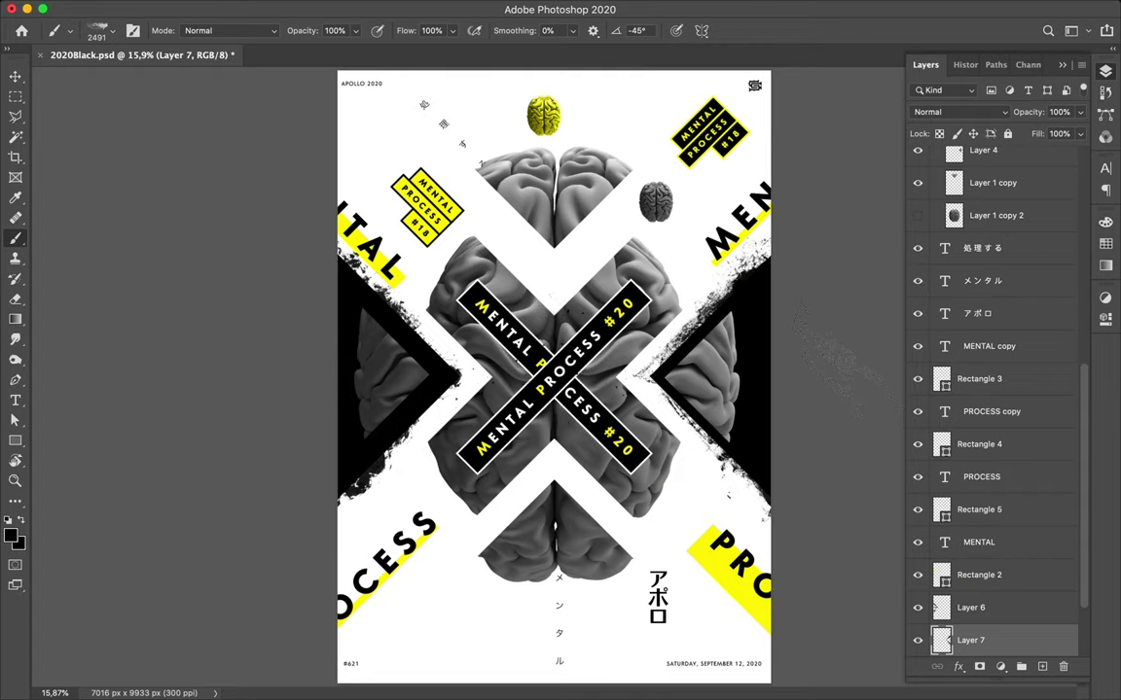
pyautogui.press('v')
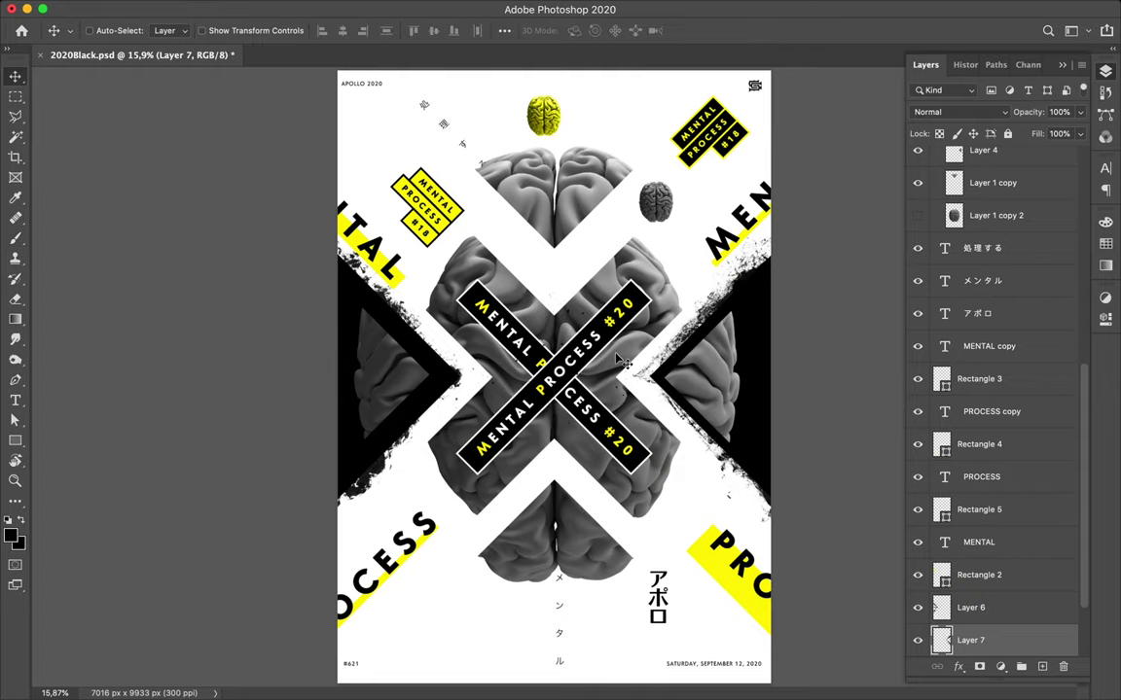
# - Duplicate the right triangle to the bottom centre, rotate it 90° to point up, and widen it
pyautogui.keyDown('super'); pyautogui.click(769, 347); pyautogui.keyUp('super')
pyautogui.moveTo(768, 347); pyautogui.dragTo(550, 562)
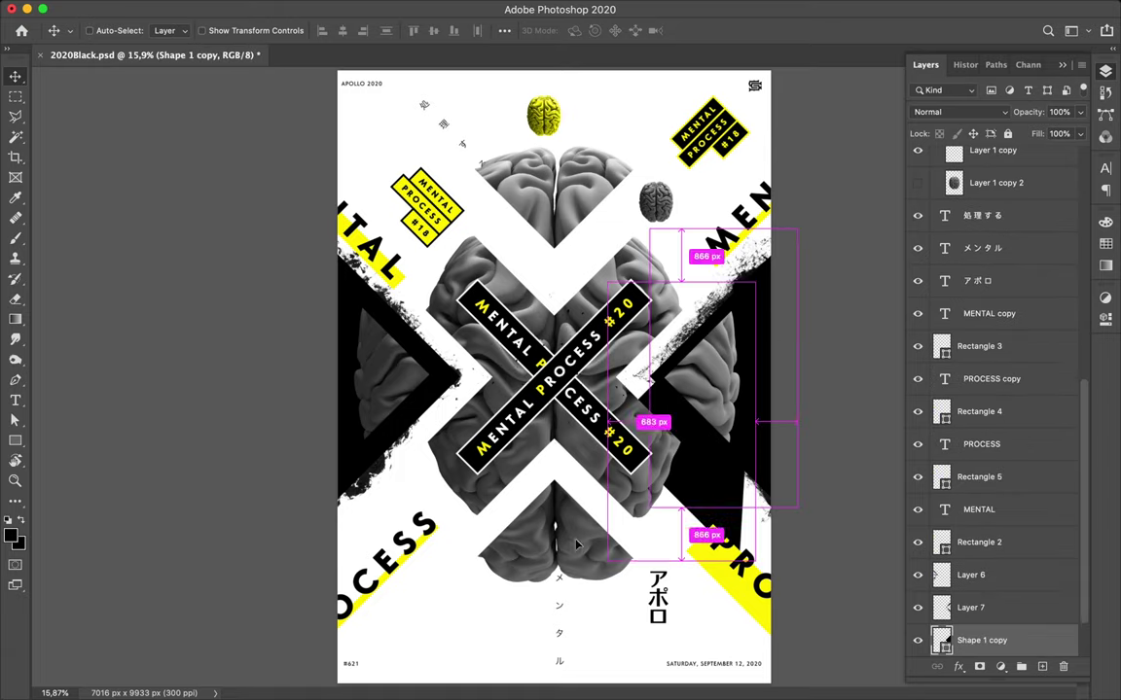
pyautogui.press('super+t')
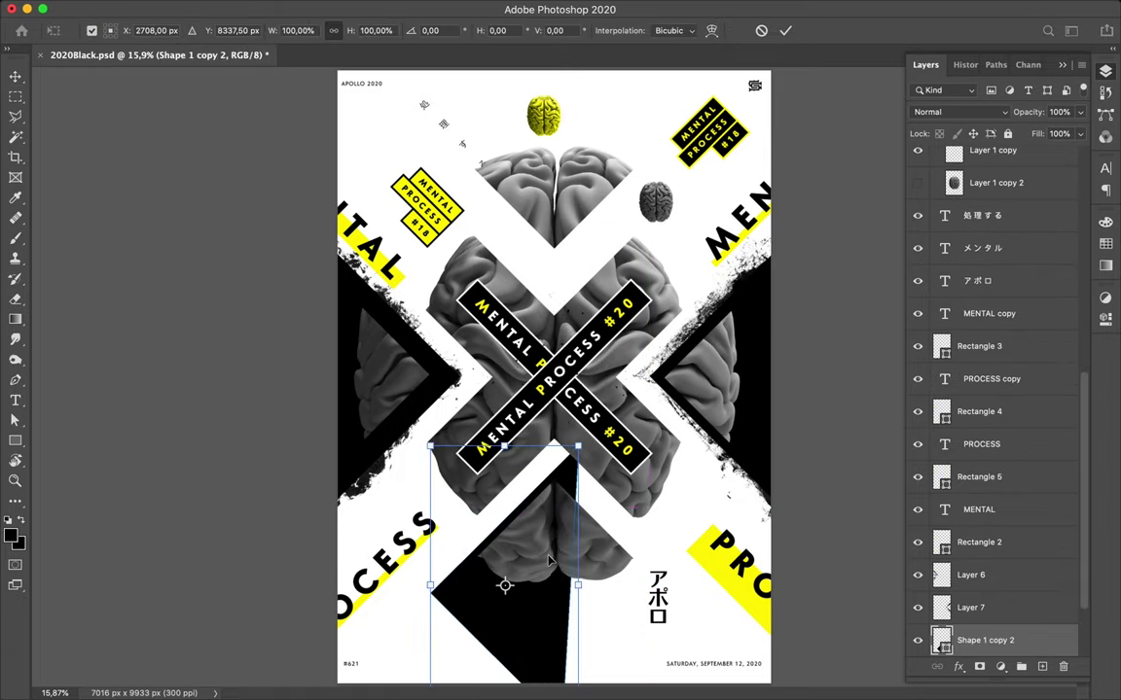
pyautogui.scroll(-1, 549, 562)
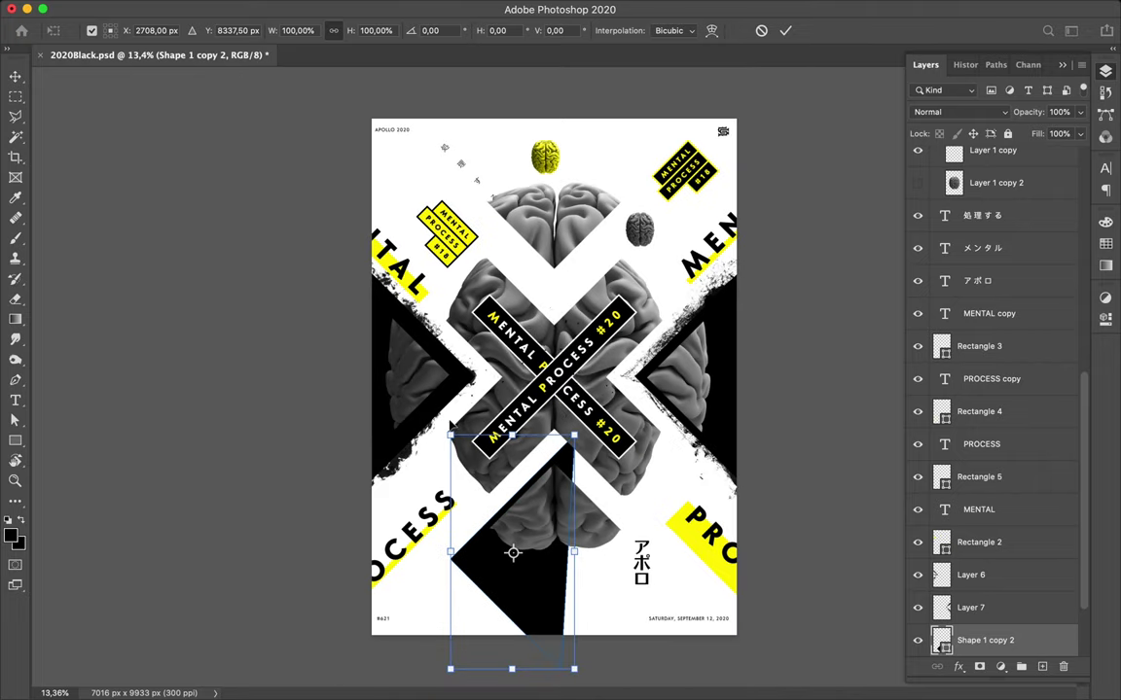
pyautogui.moveTo(426, 380); pyautogui.dragTo(677, 450)
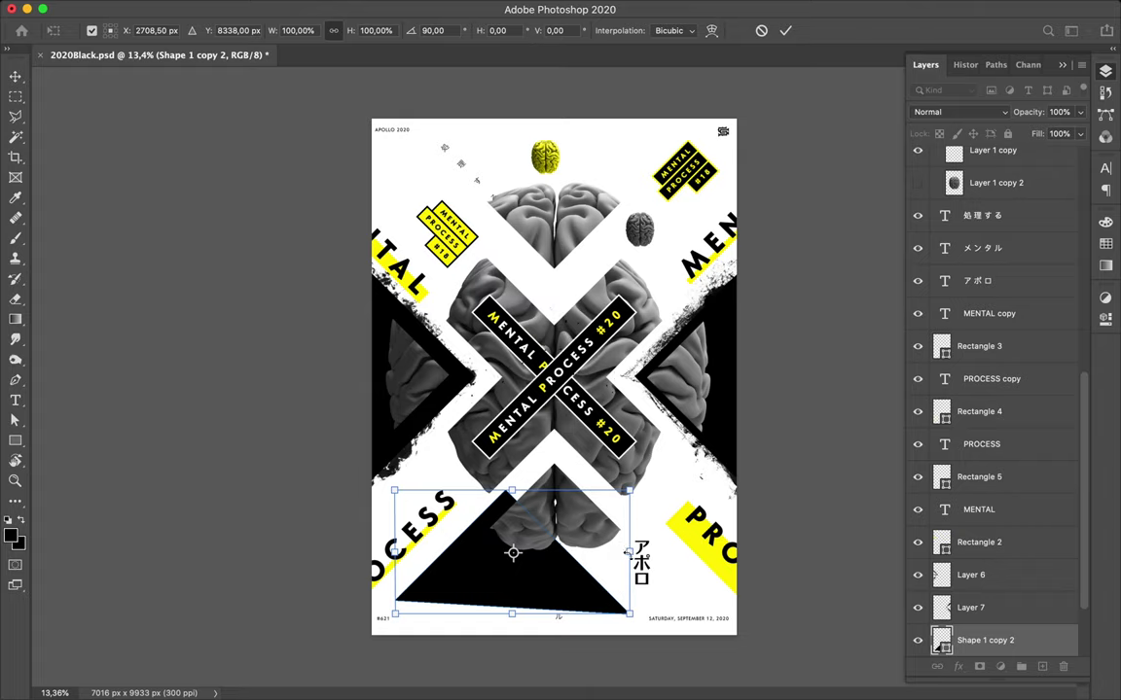
pyautogui.moveTo(629, 554)
pyautogui.mouseDown()
pyautogui.moveTo(681, 554)
pyautogui.moveTo(728, 477)
pyautogui.mouseUp()
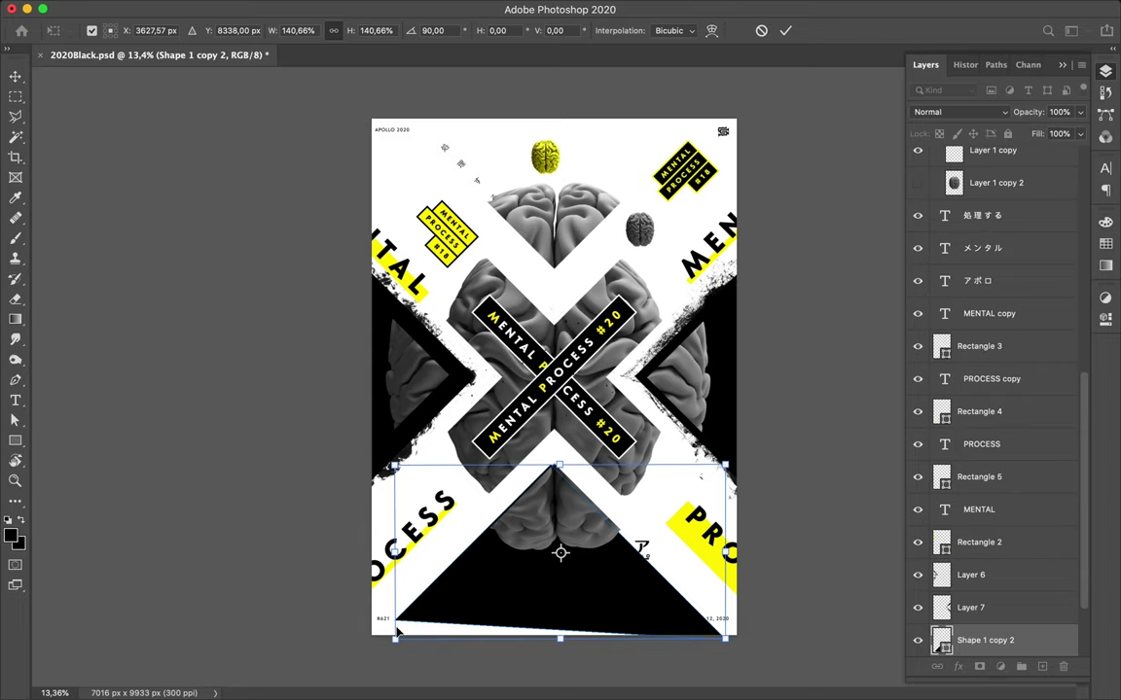
pyautogui.press('Return')
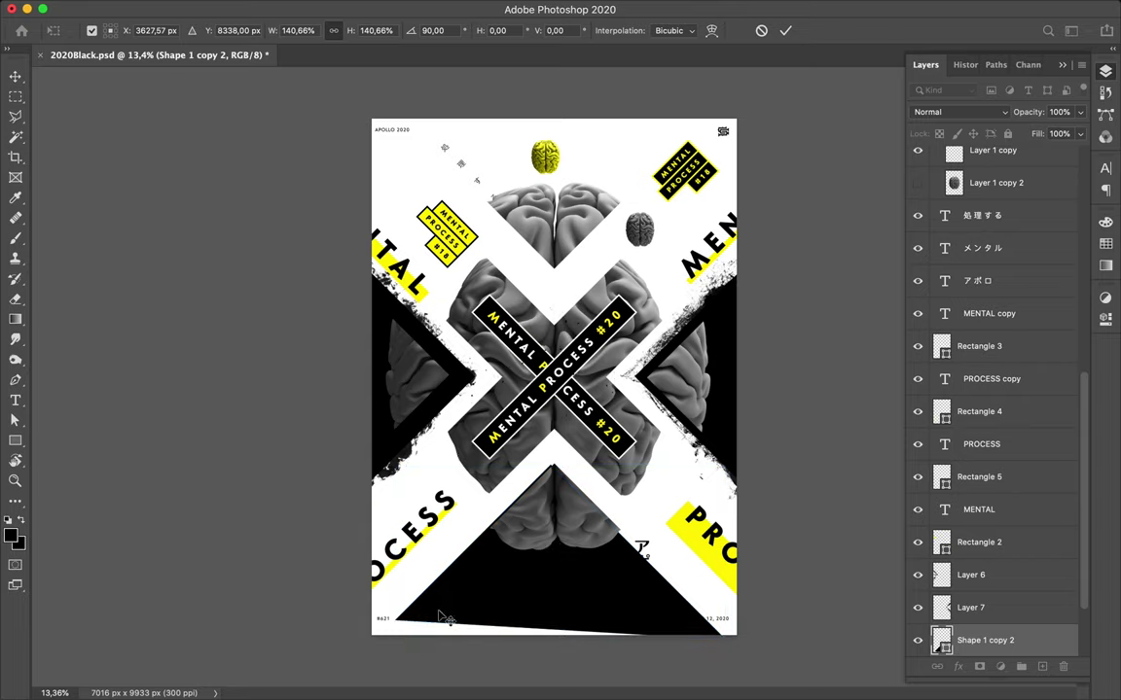
# - Pull its bottom-left corner to the page corner, reposition it, and enlarge it to 121.25%
pyautogui.press('a')
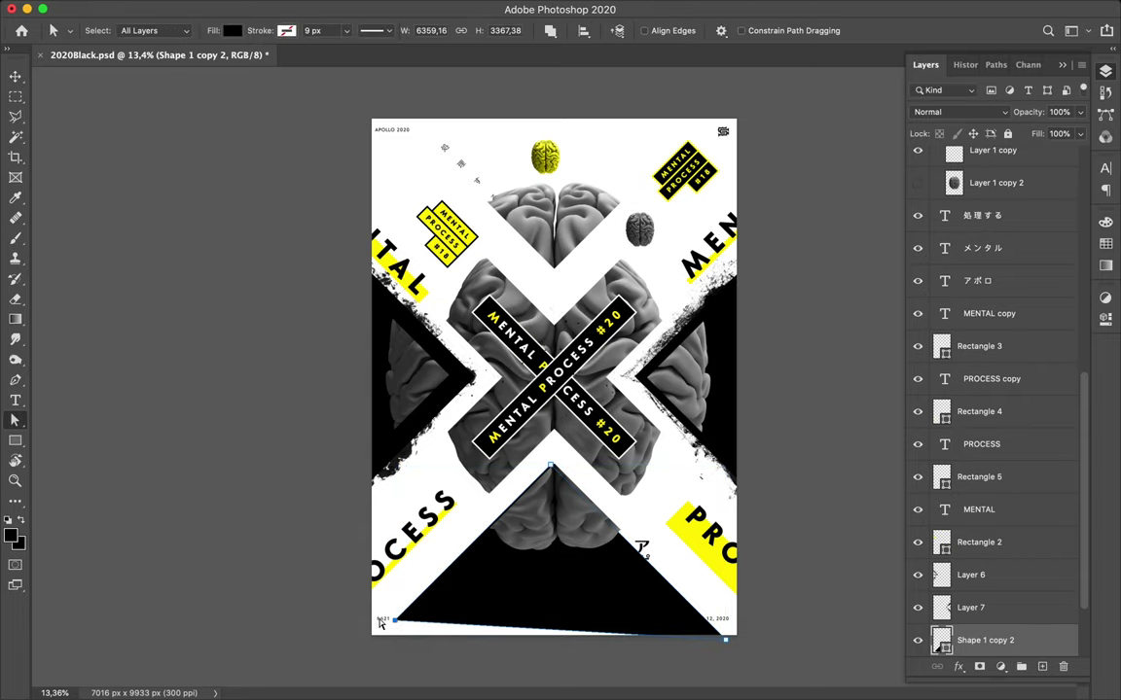
pyautogui.moveTo(394, 623); pyautogui.dragTo(373, 641)
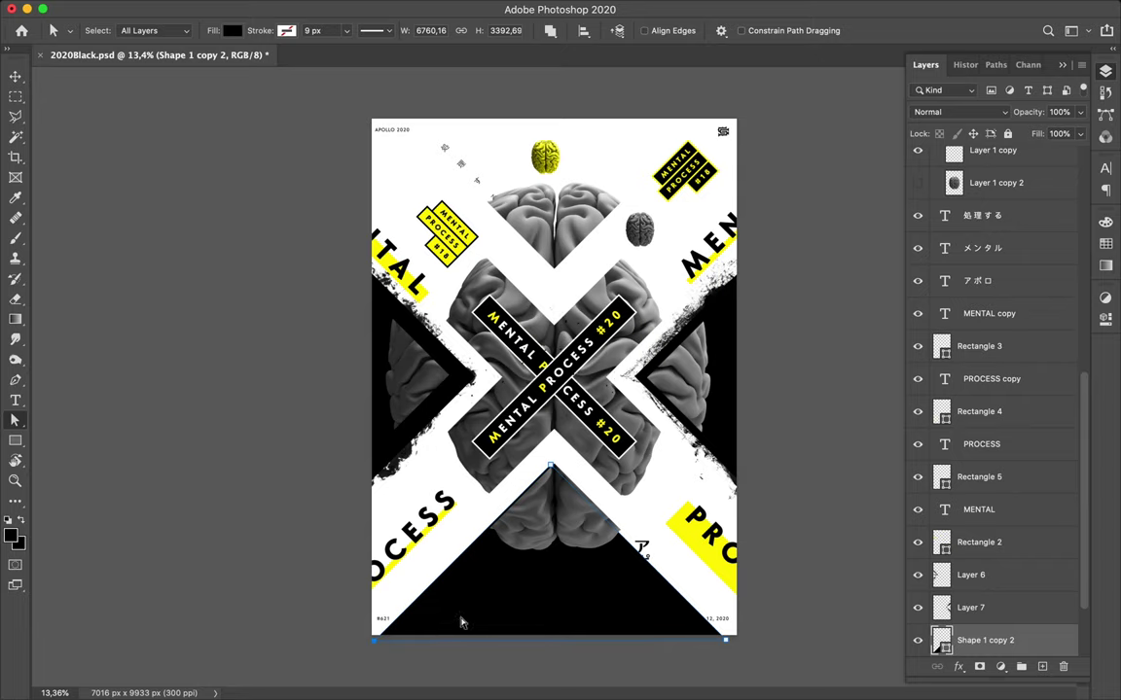
pyautogui.press('v')
pyautogui.moveTo(555, 600); pyautogui.dragTo(556, 592)
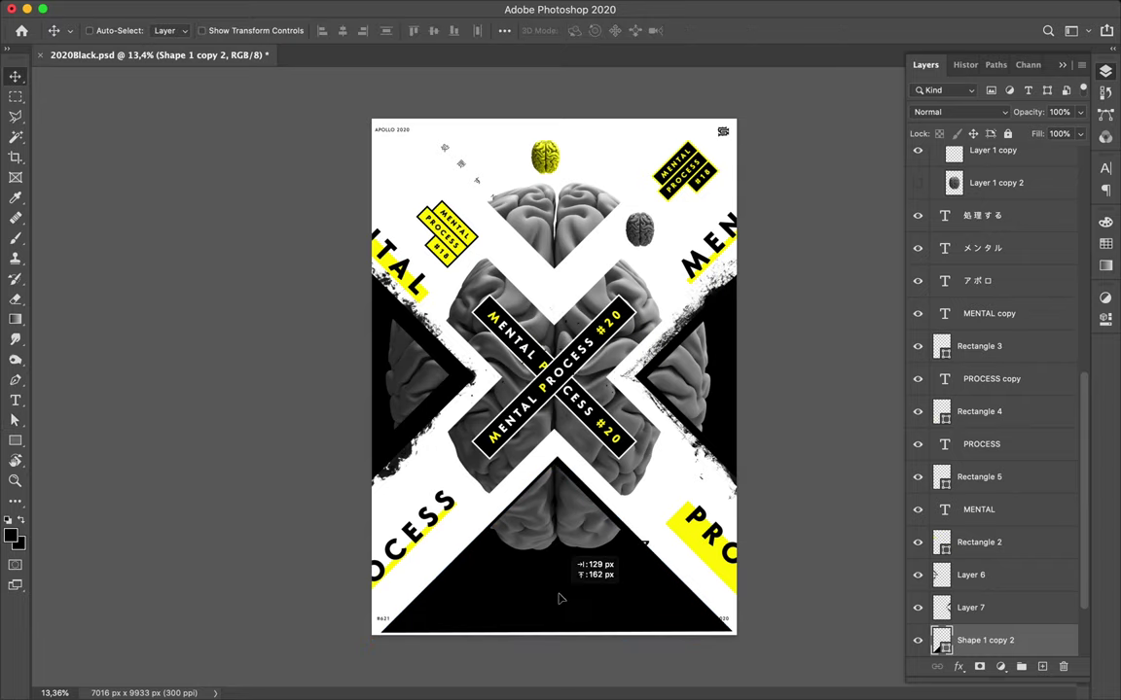
pyautogui.moveTo(557, 592); pyautogui.dragTo(556, 592)
pyautogui.hotkey('ctrl', 't')
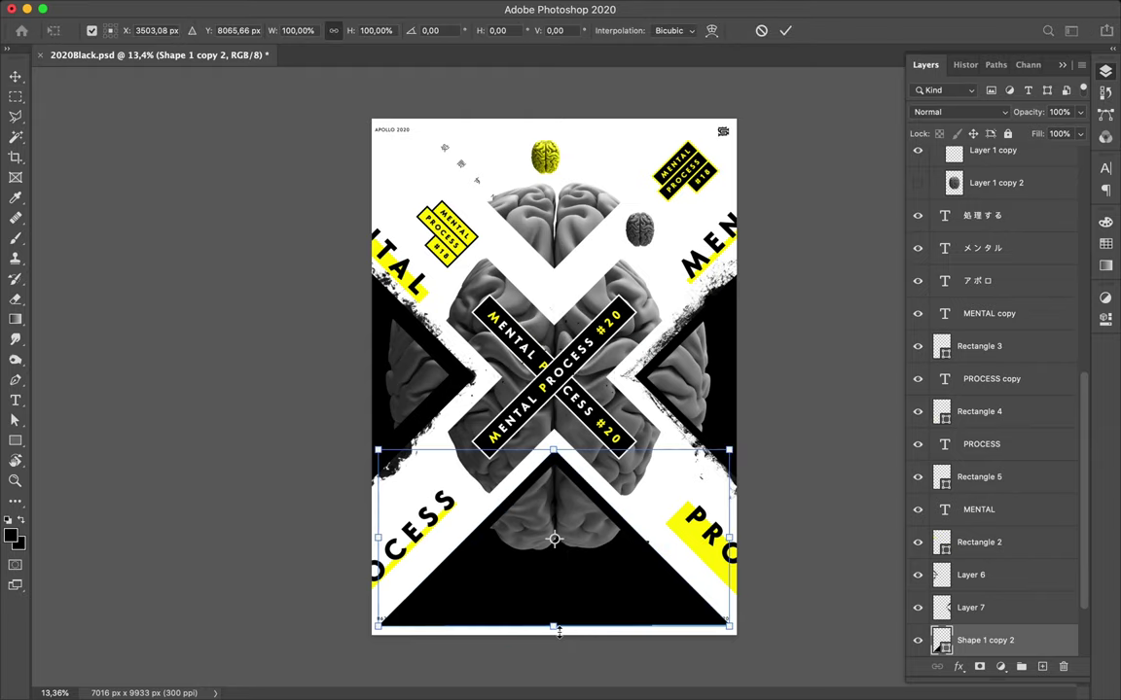
pyautogui.moveTo(556, 637); pyautogui.dragTo(559, 665)
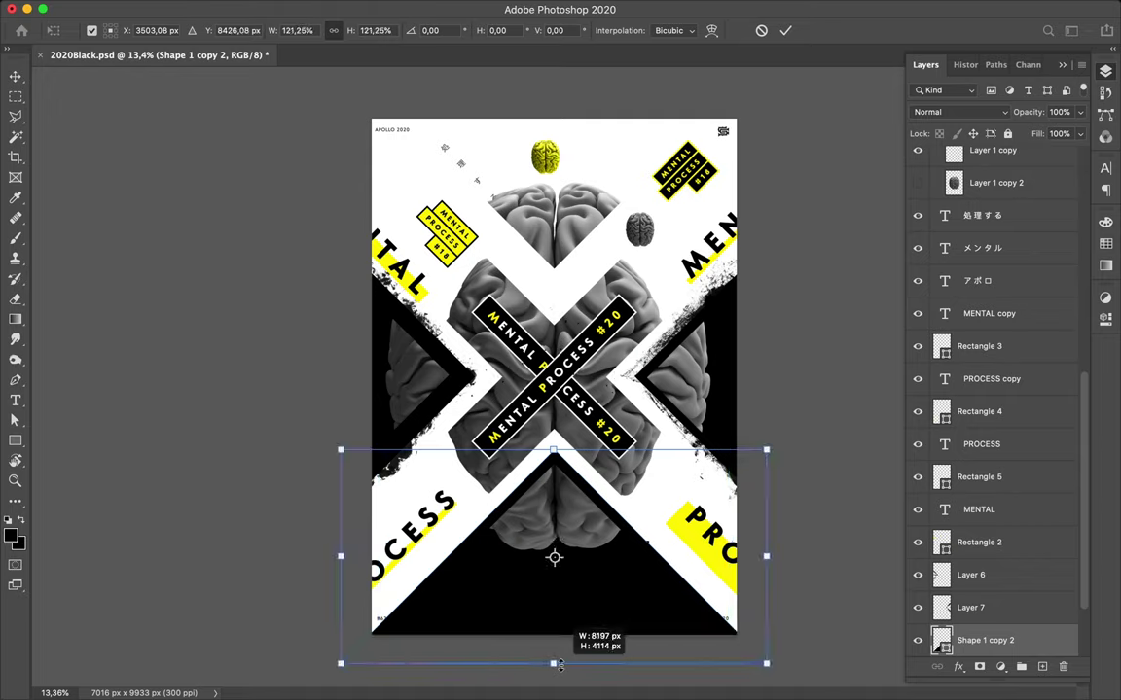
pyautogui.moveTo(561, 666); pyautogui.dragTo(561, 667)
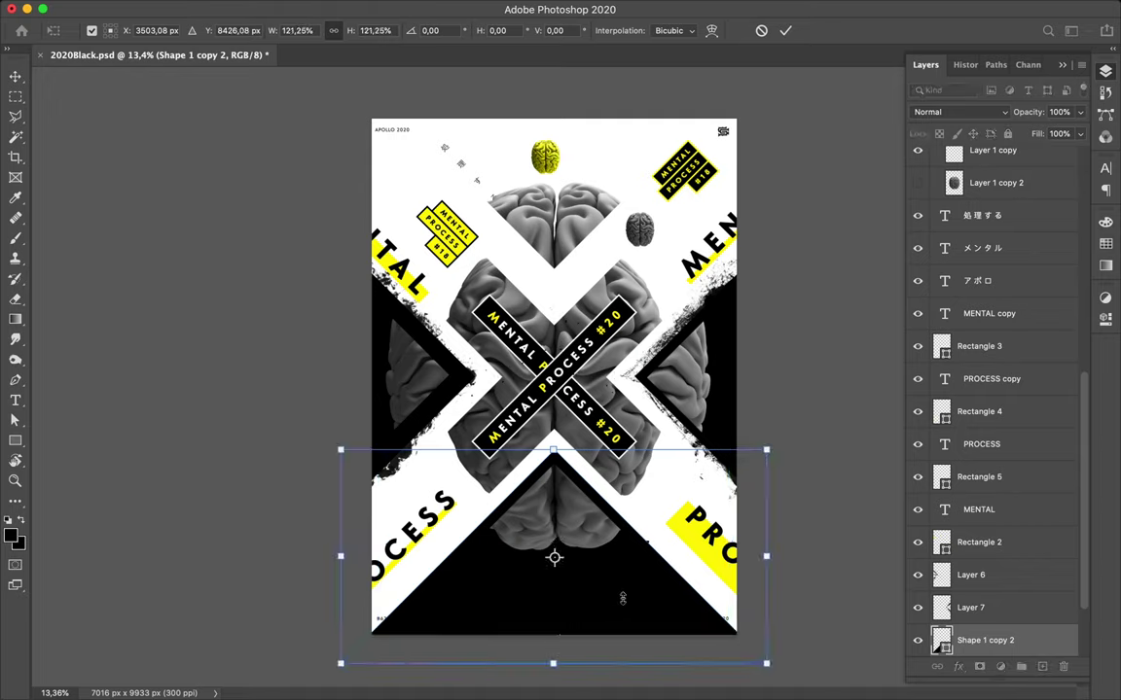
pyautogui.press('Return')
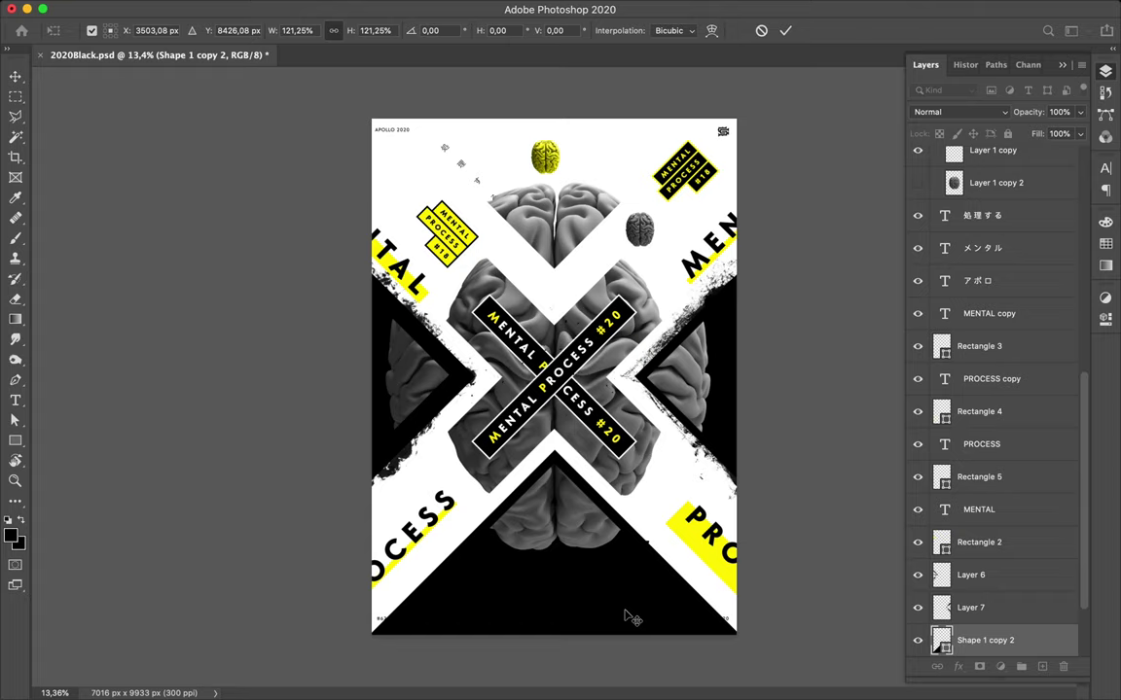
pyautogui.press('b')
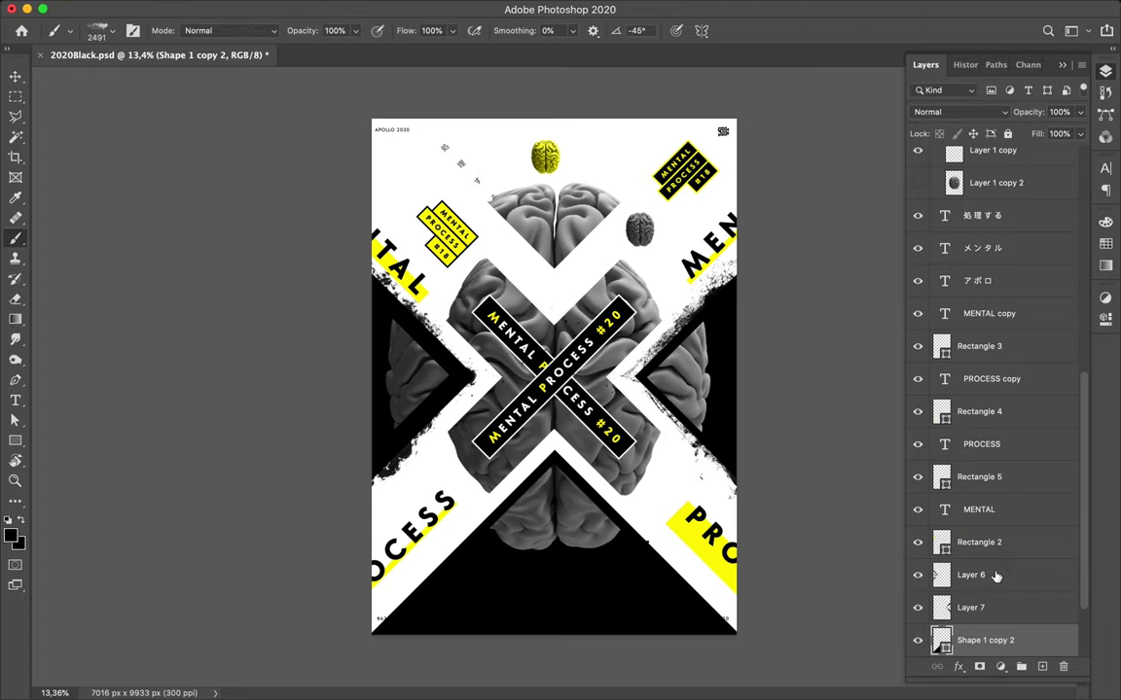
# - Add Layer 8 and stamp Dusty_grunge_stripe_05 grunge at 45° on the lower-left corner
pyautogui.click(1042, 667)
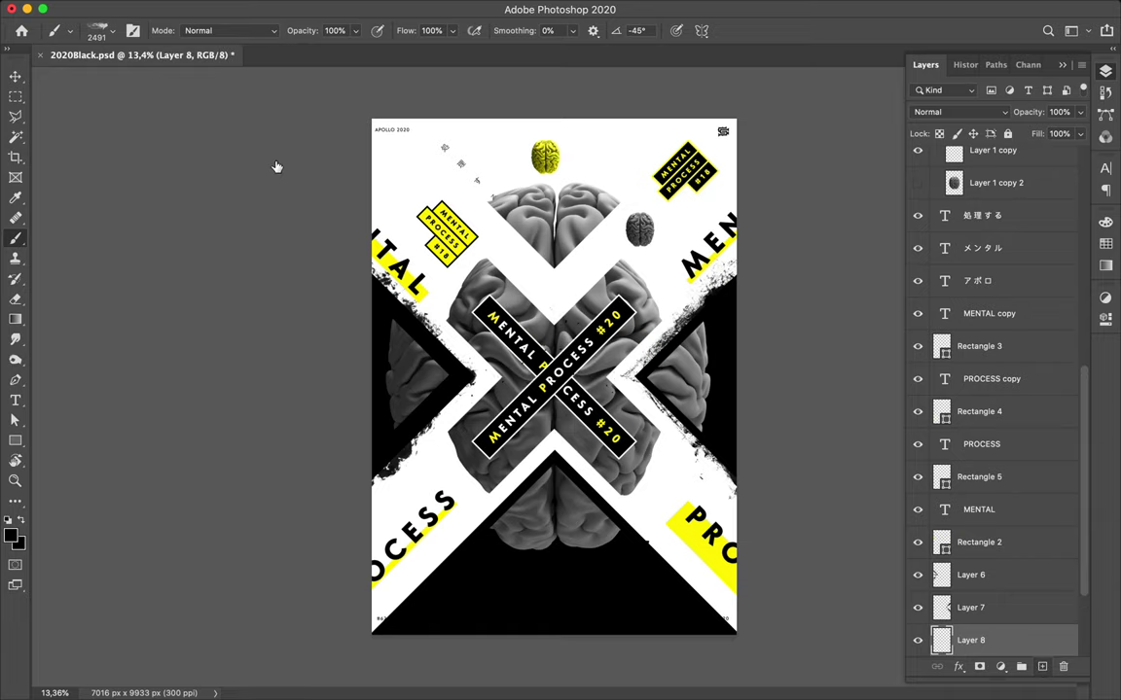
pyautogui.click(112, 38)
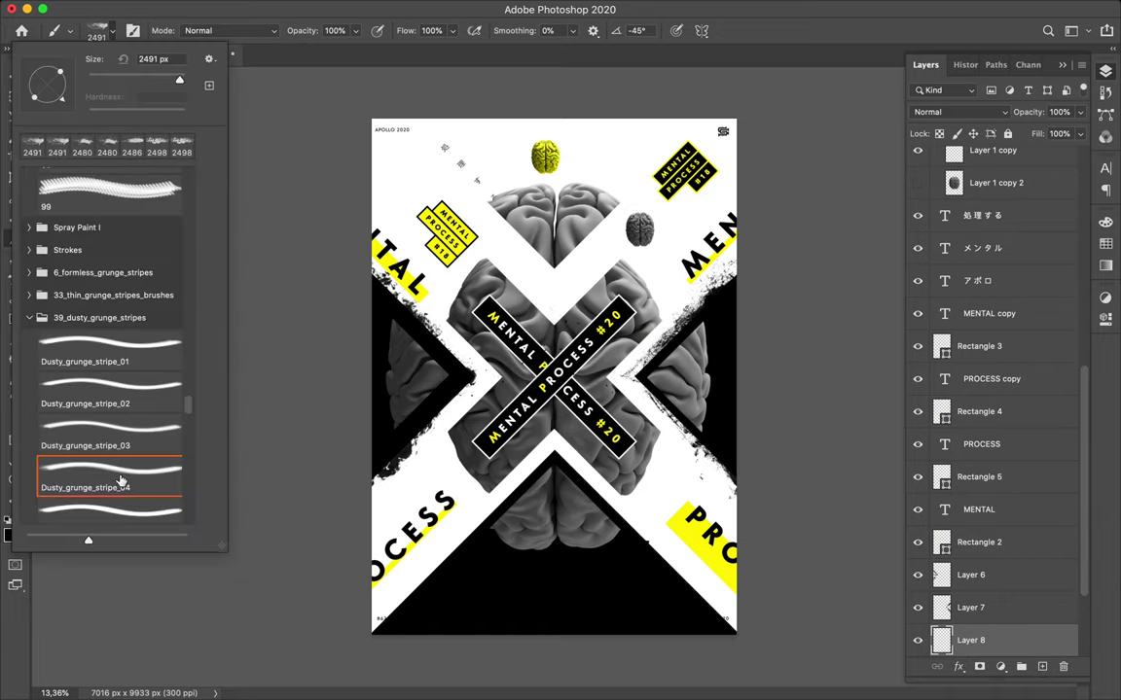
pyautogui.scroll(-2, 121, 480)
pyautogui.click(110, 435)
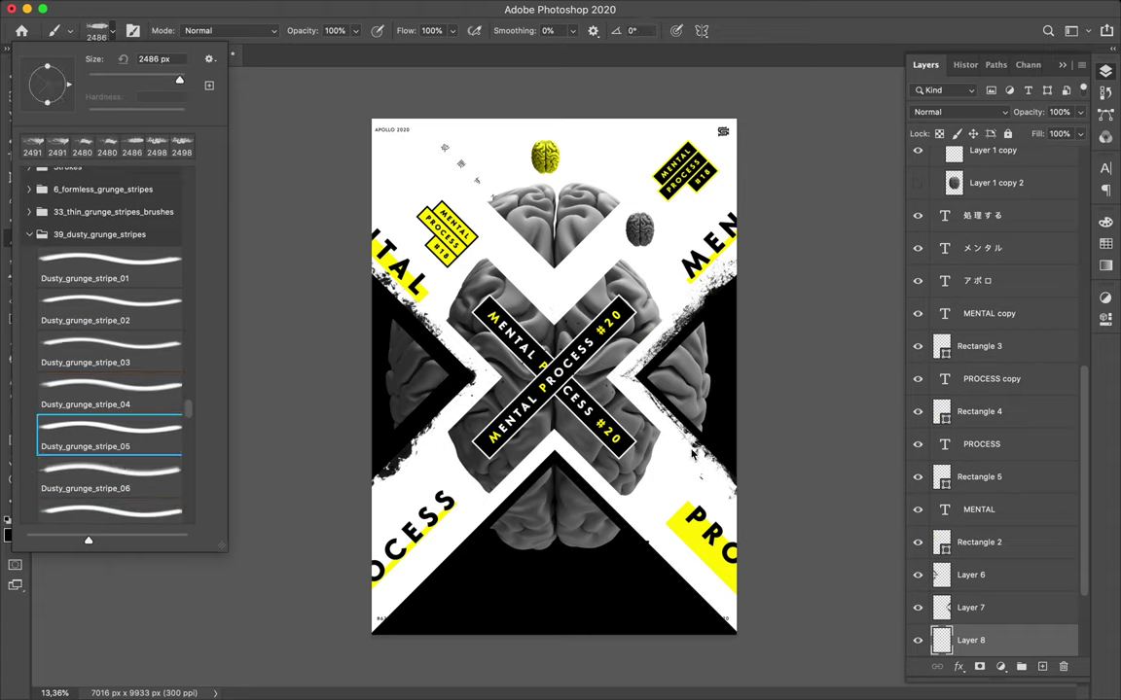
pyautogui.click(619, 32)
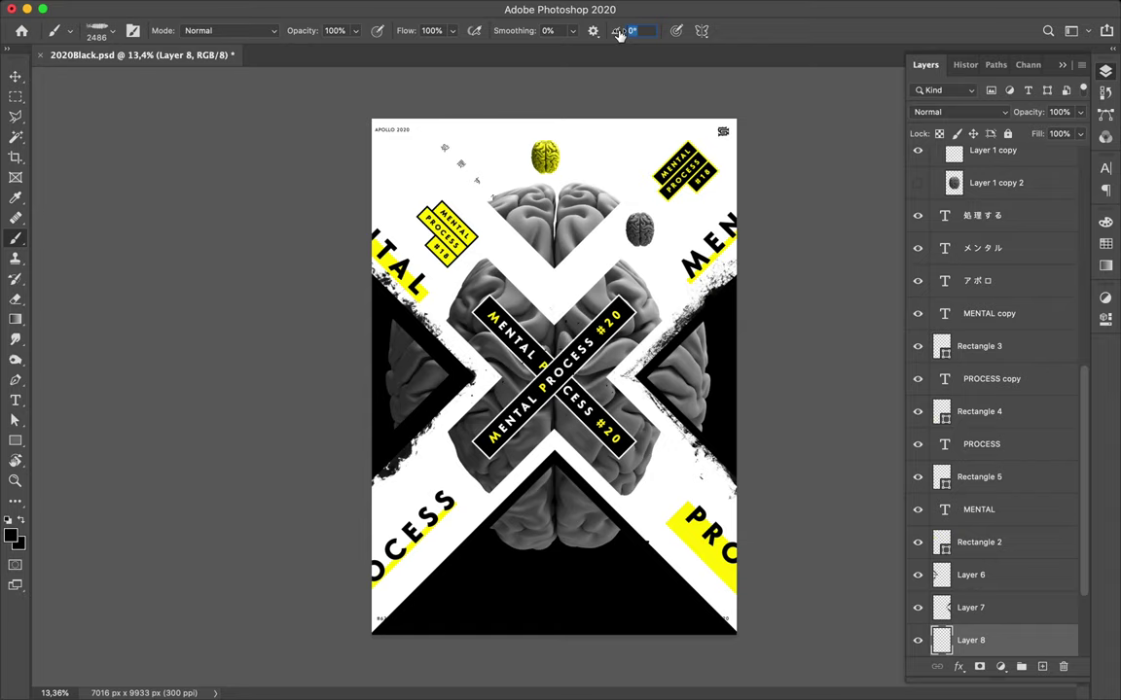
pyautogui.write('45')
pyautogui.press('Return')
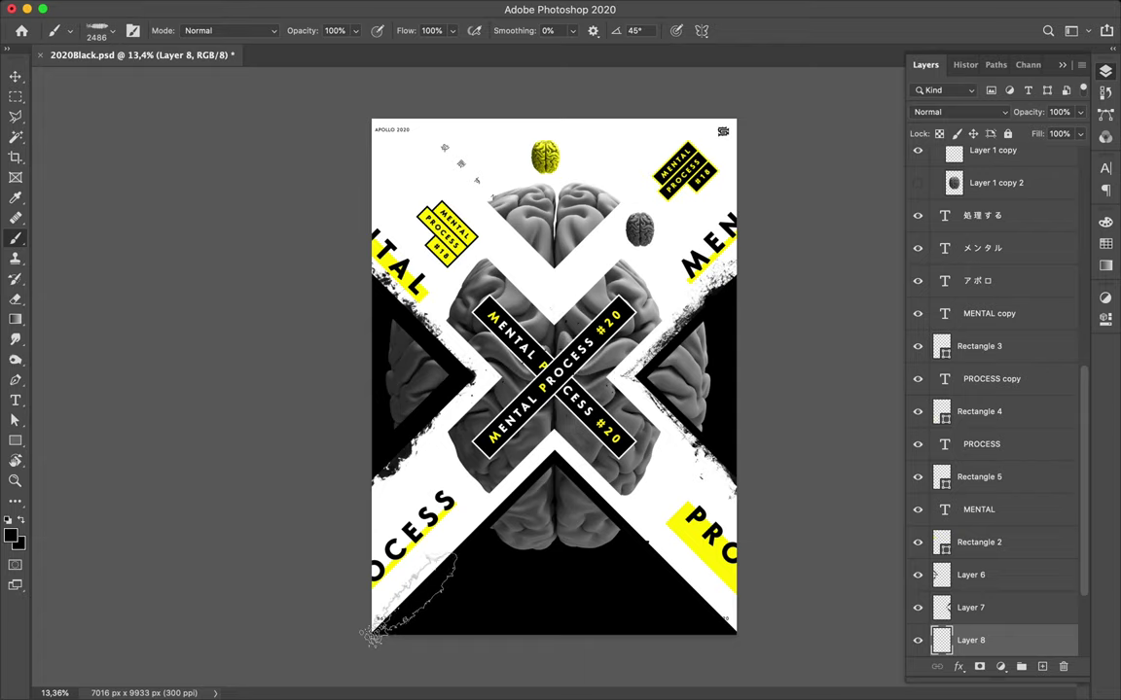
pyautogui.click(407, 595)
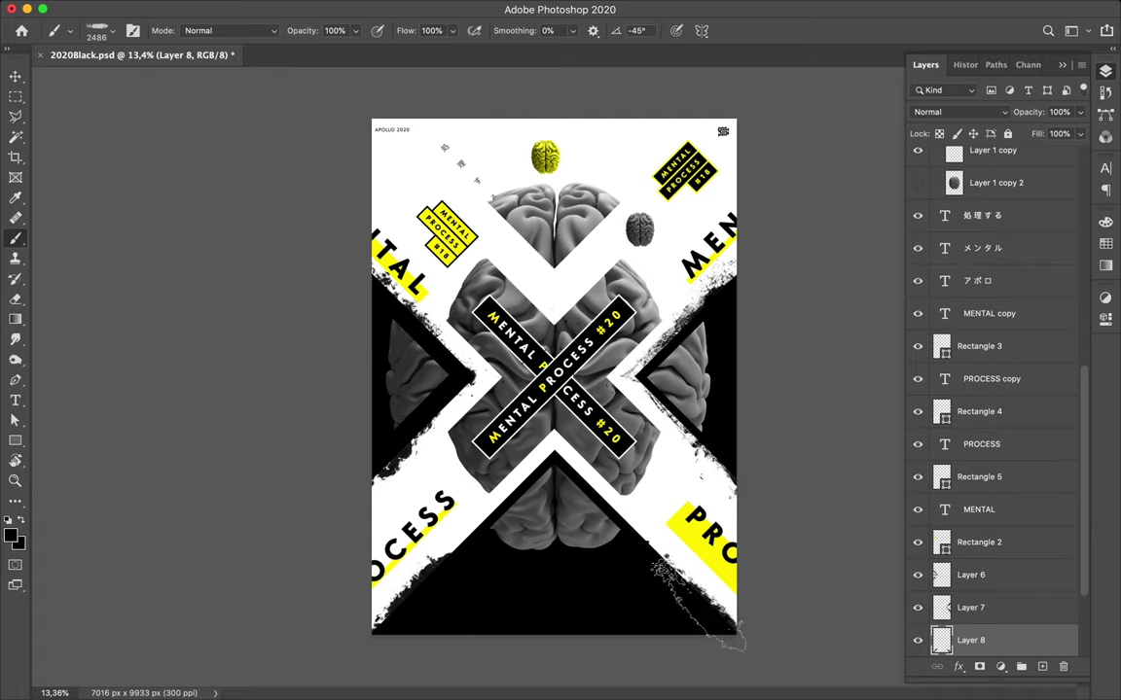
# - Stamp Dusty_grunge_stripe_06 grunge at 45° along the bottom triangle's lower-left edges and near PRO
pyautogui.click(112, 32)
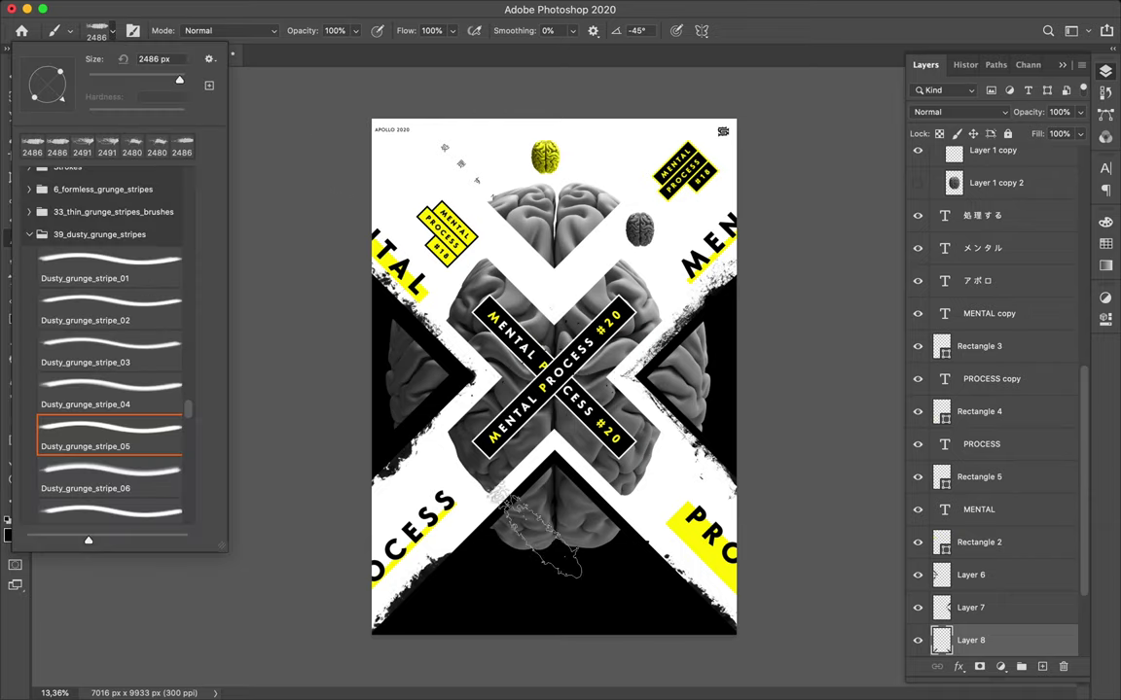
pyautogui.press('.')
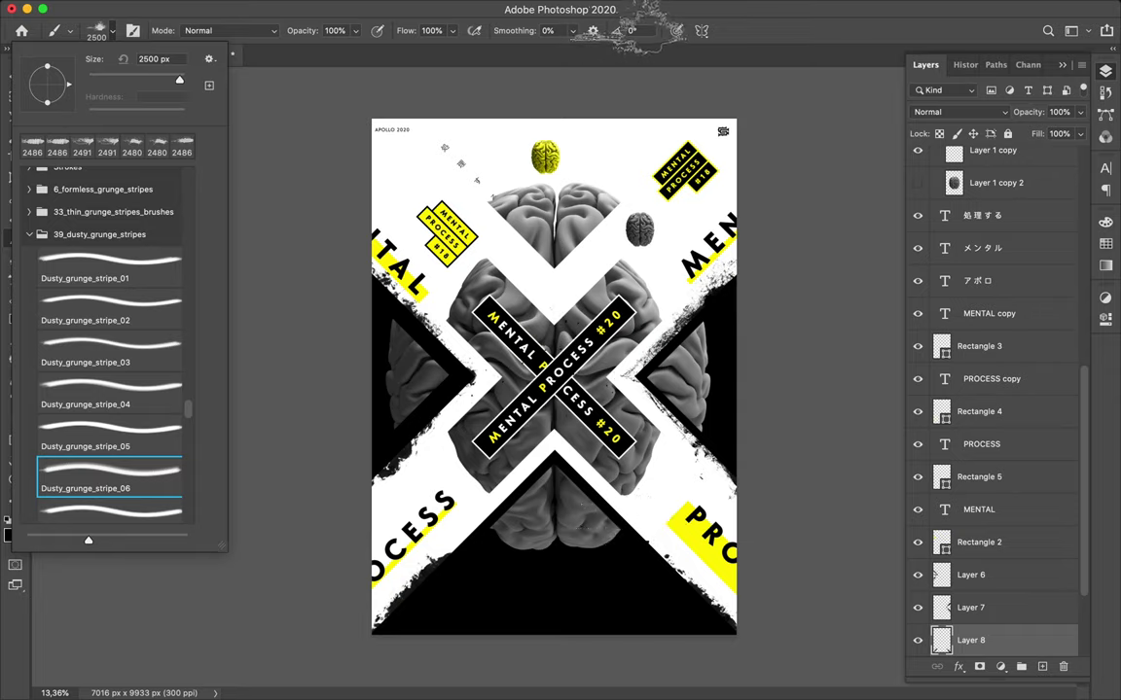
pyautogui.click(642, 30)
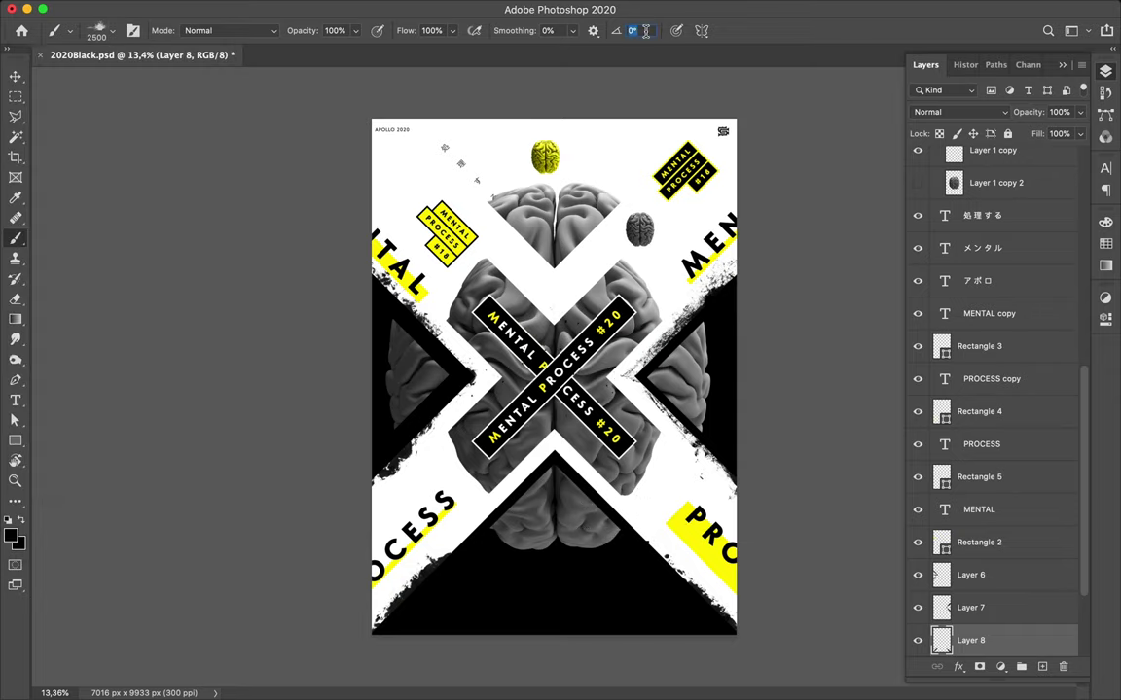
pyautogui.write('45')
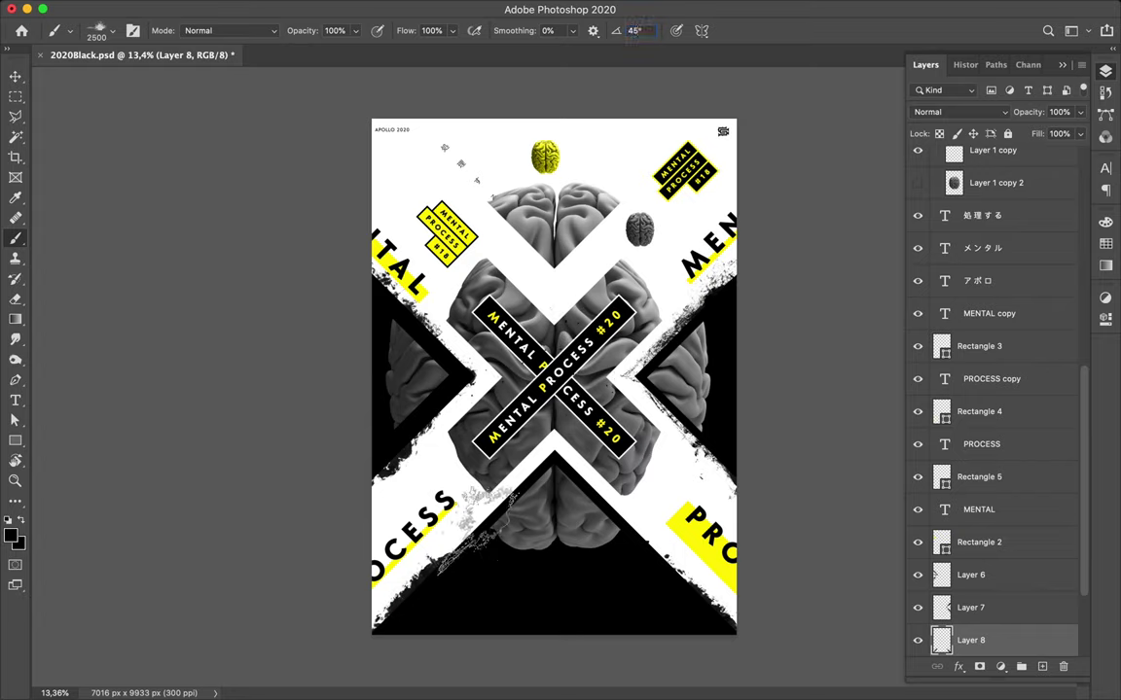
pyautogui.click(462, 506)
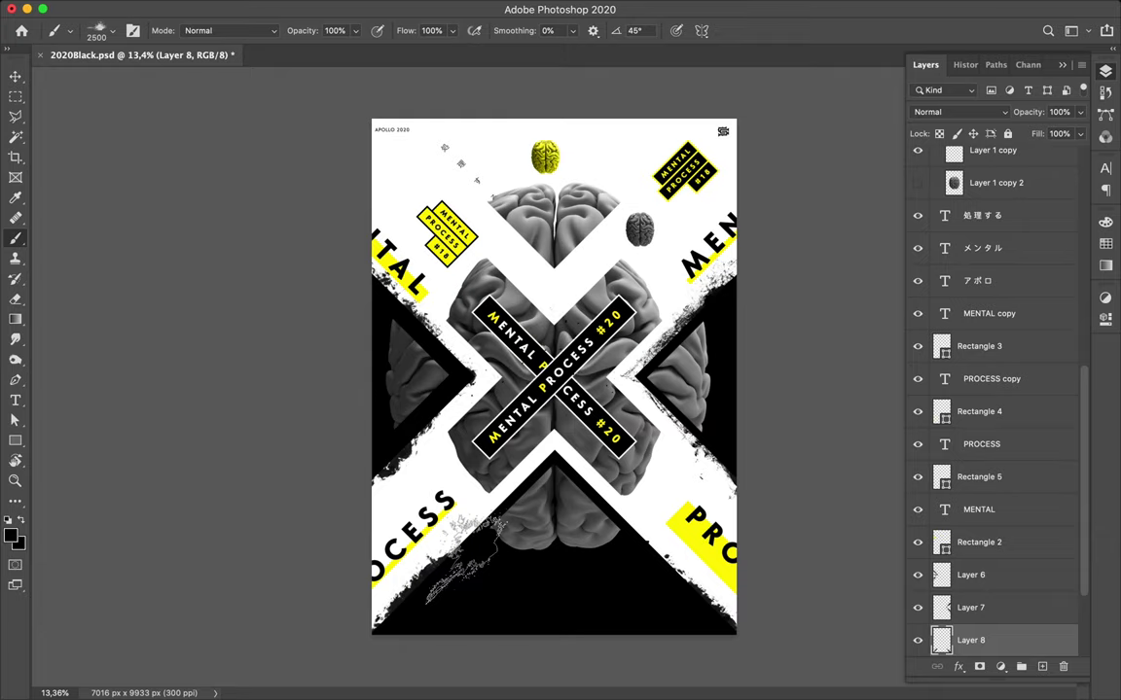
pyautogui.click(462, 560)
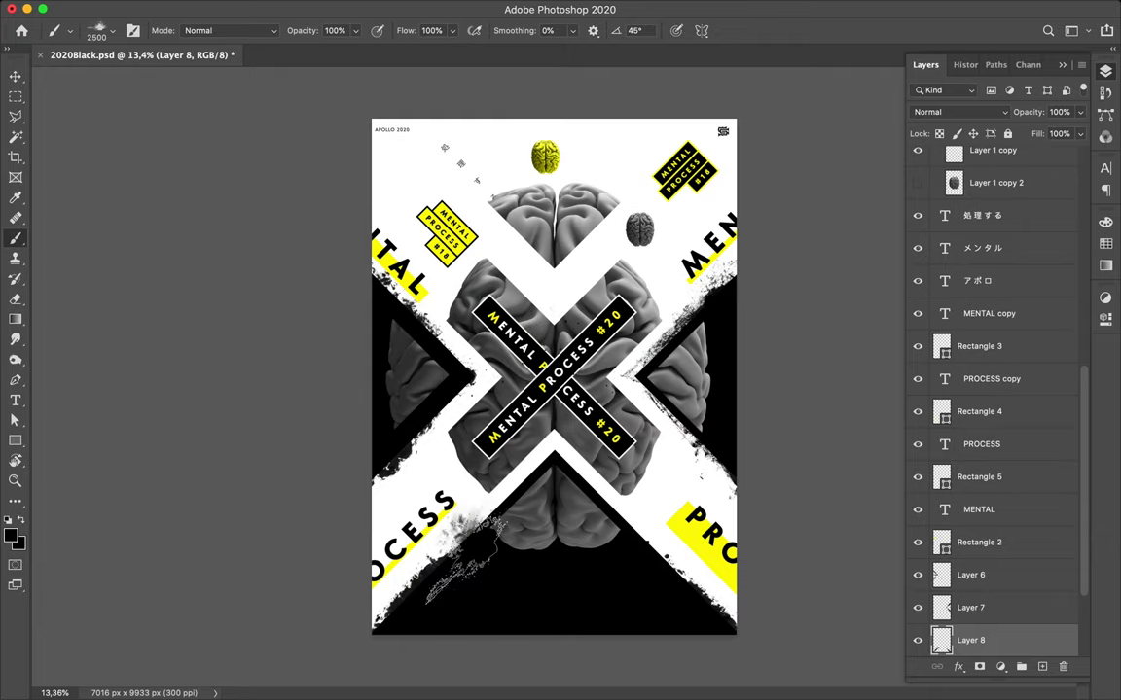
pyautogui.click(628, 573)
pyautogui.hotkey('ctrl', 'z')
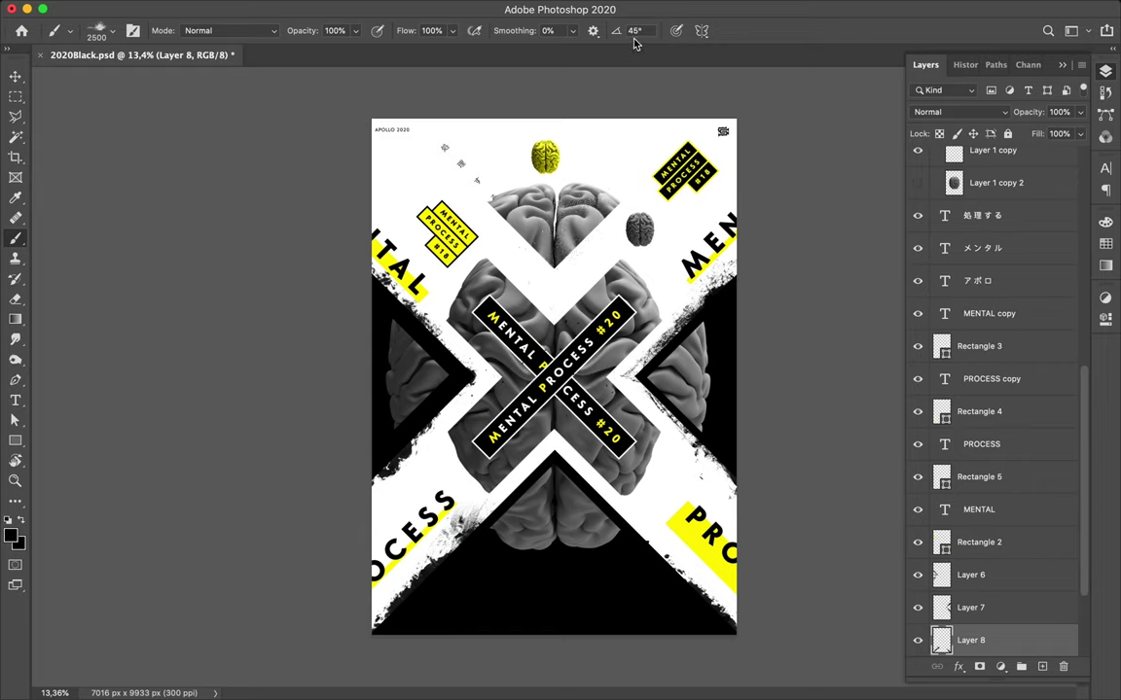
pyautogui.click(634, 30)
pyautogui.write('-45')
pyautogui.click(631, 503)
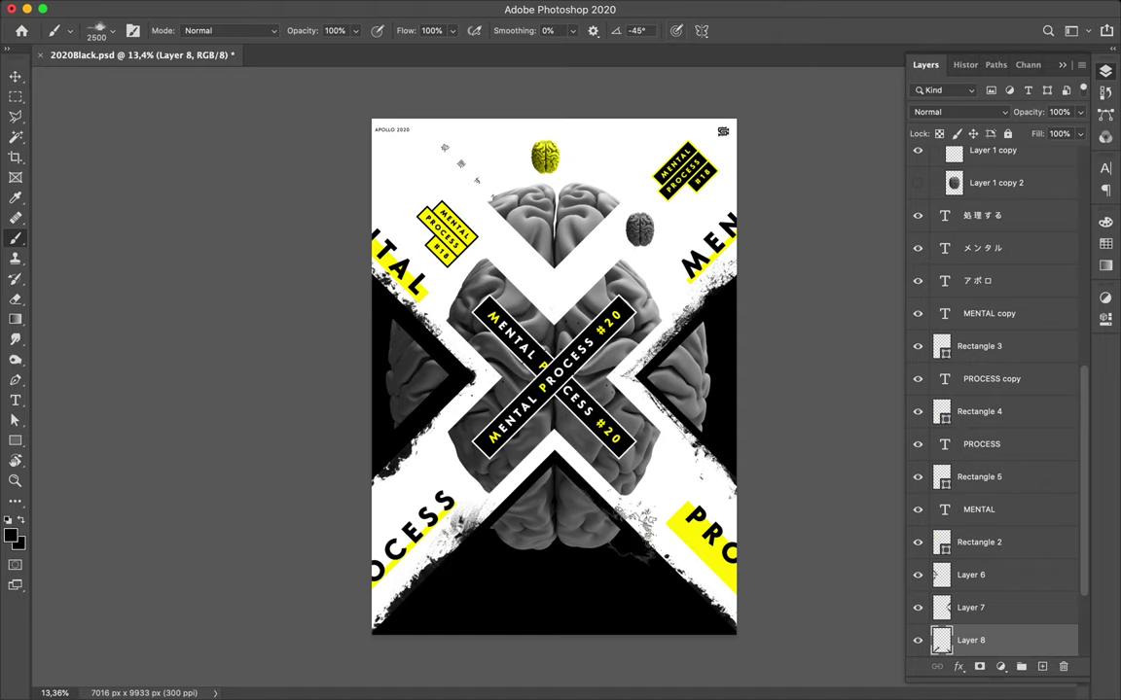
pyautogui.click(635, 548)
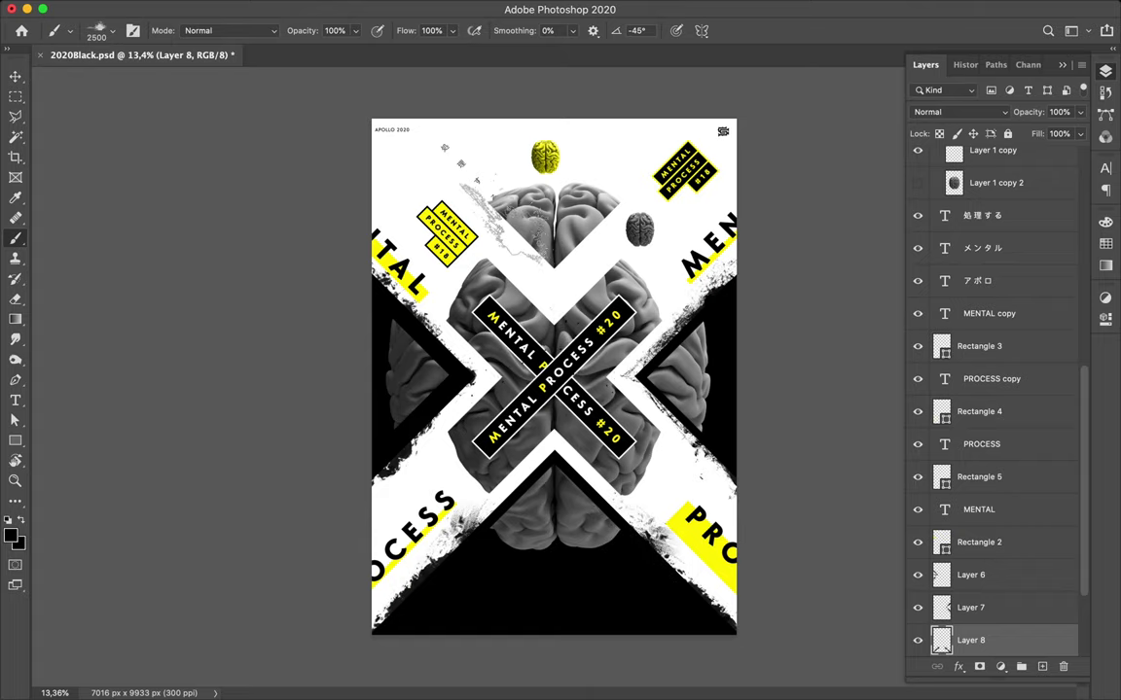
# - Paint Dusty_grunge_stripe_07 texture at 45° over the lower chevron's apex and left edge
pyautogui.click(113, 32)
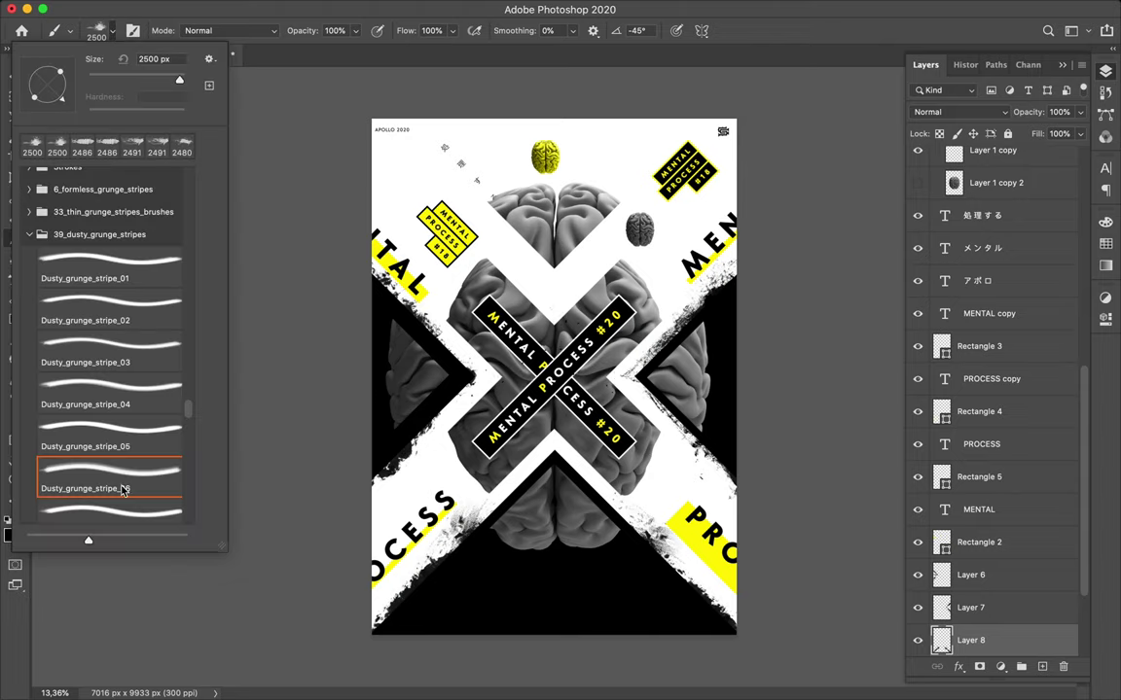
pyautogui.click(124, 516)
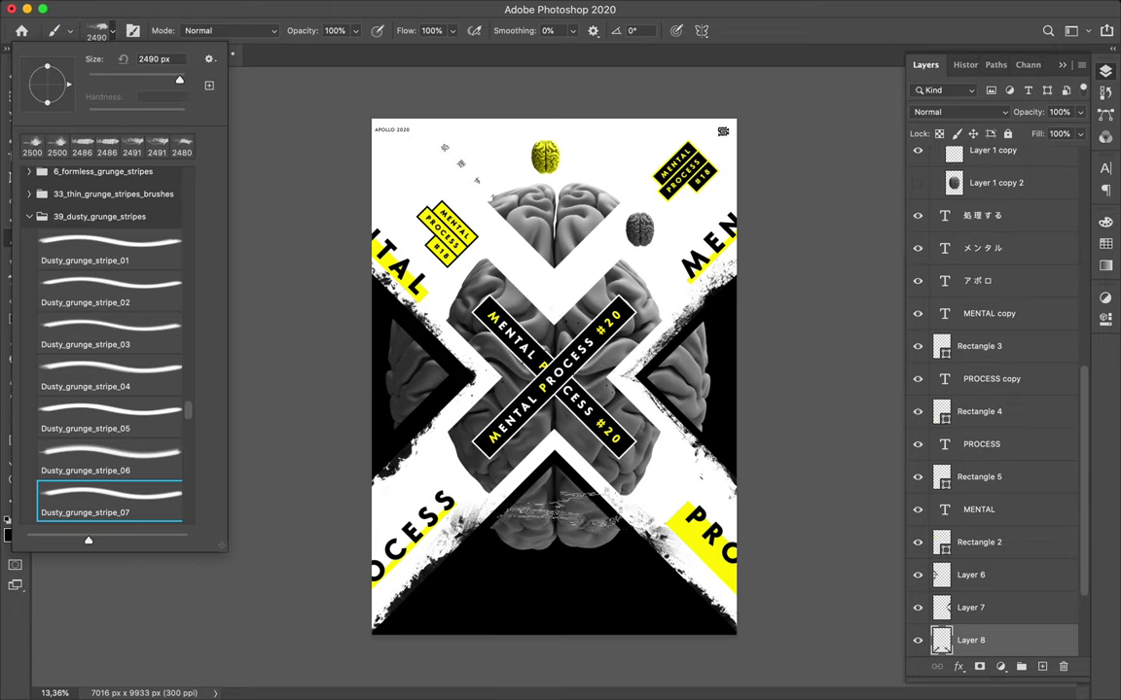
pyautogui.click(629, 33)
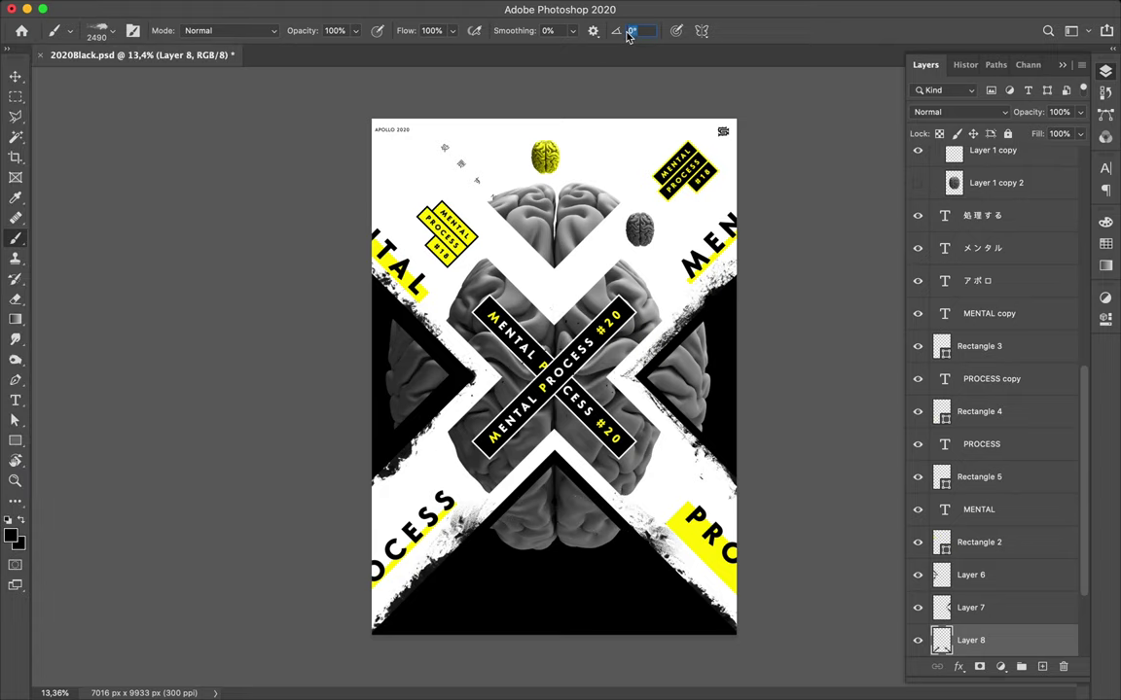
pyautogui.write('45')
pyautogui.moveTo(569, 448); pyautogui.dragTo(487, 452)
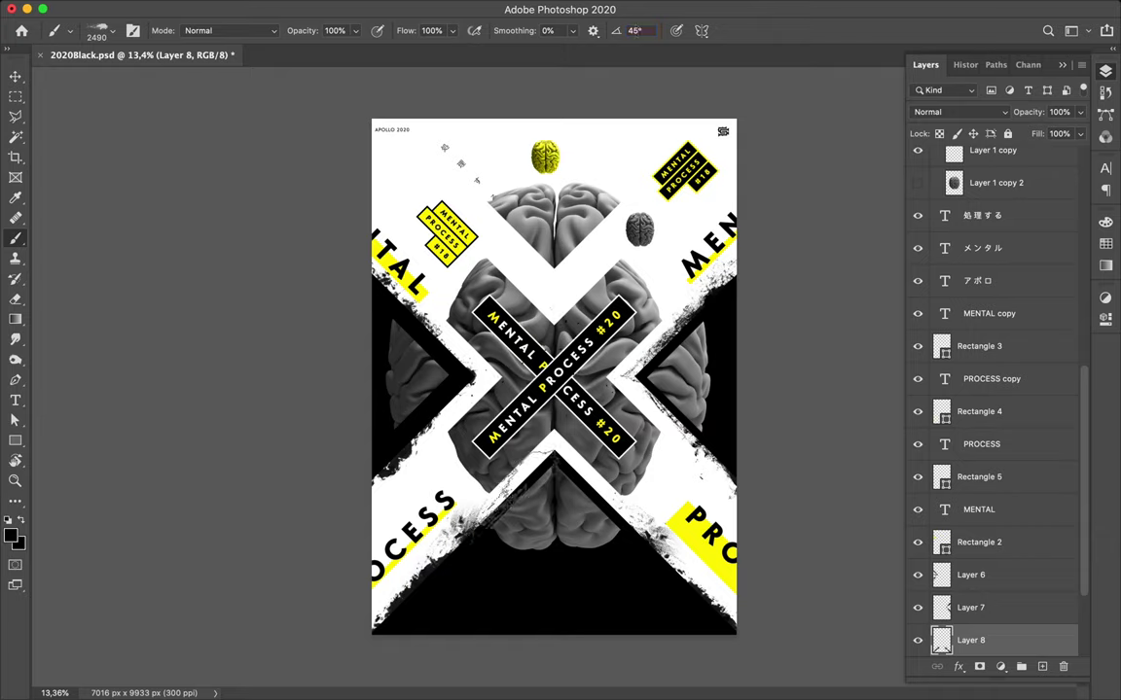
pyautogui.moveTo(553, 453); pyautogui.dragTo(477, 521)
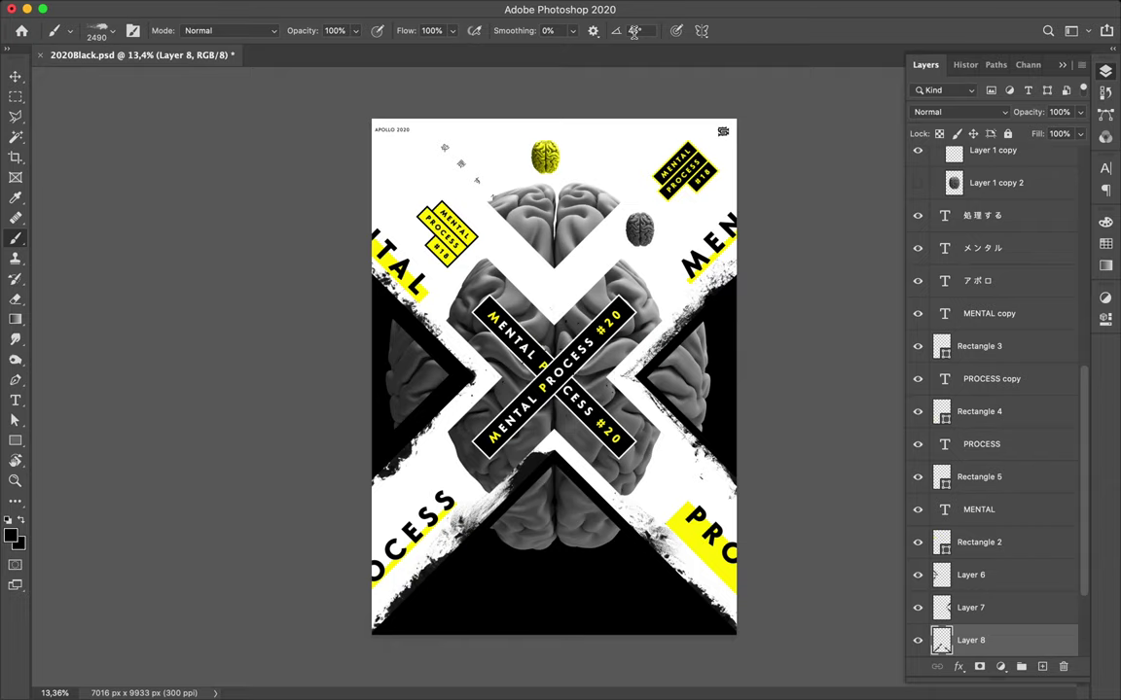
# - Stamp more stripe_07 texture across the bottom centre of the X
pyautogui.click(632, 31)
pyautogui.click(633, 30)
pyautogui.write('-45')
pyautogui.click(588, 476)
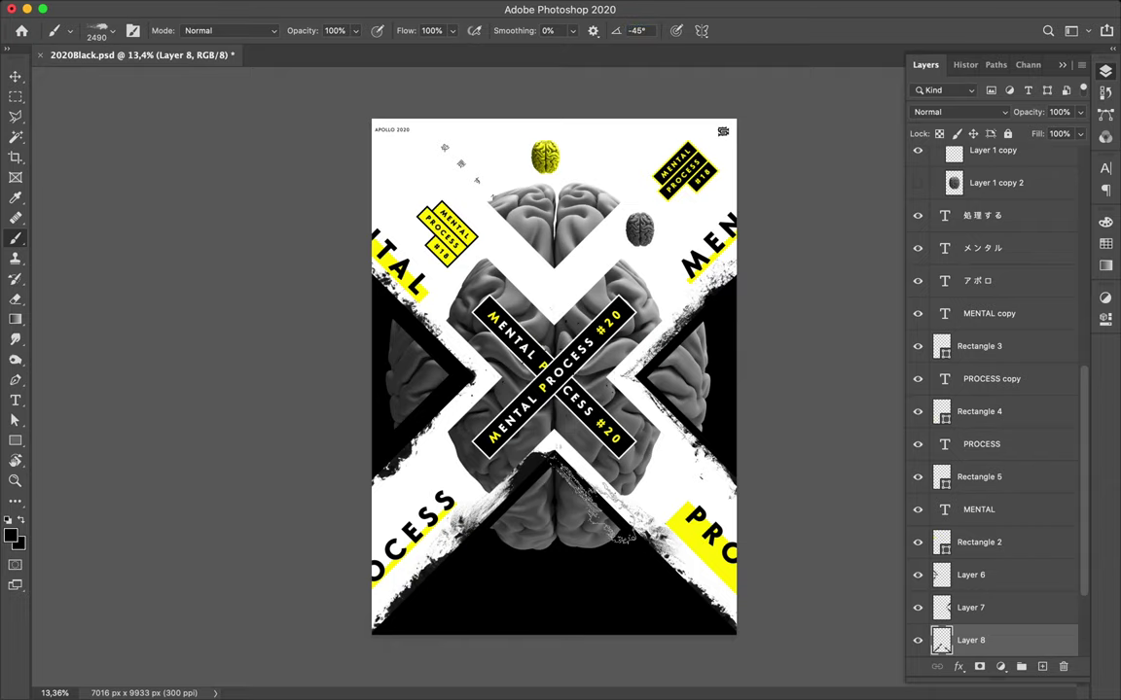
pyautogui.click(554, 476)
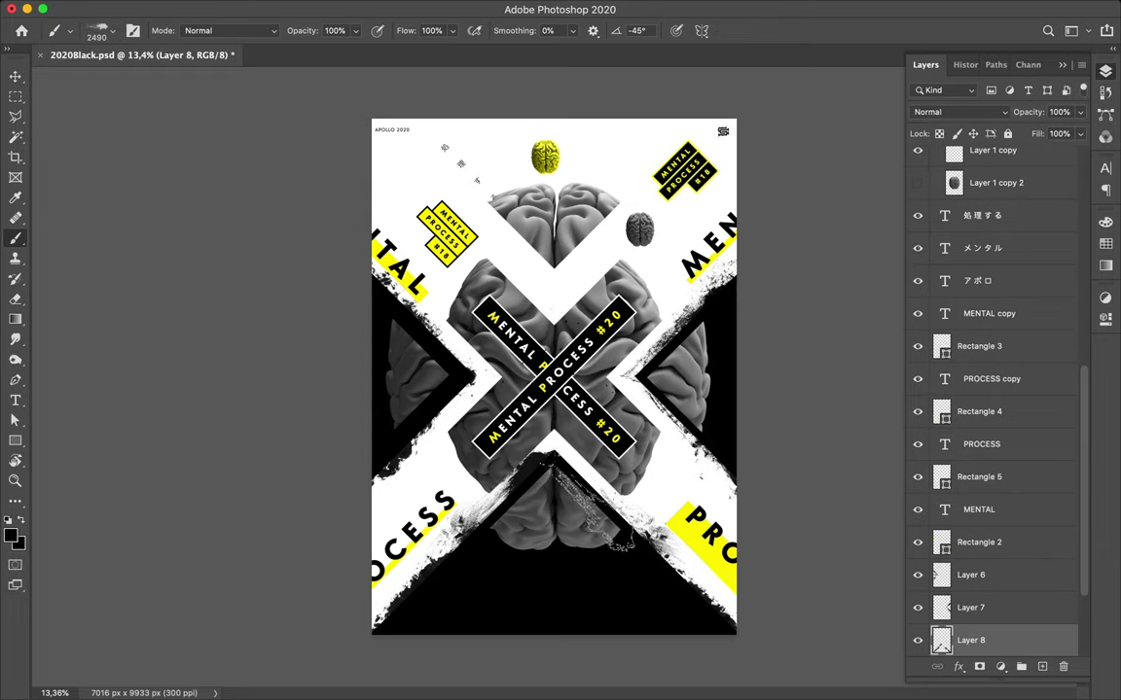
pyautogui.click(557, 455)
pyautogui.click(536, 461)
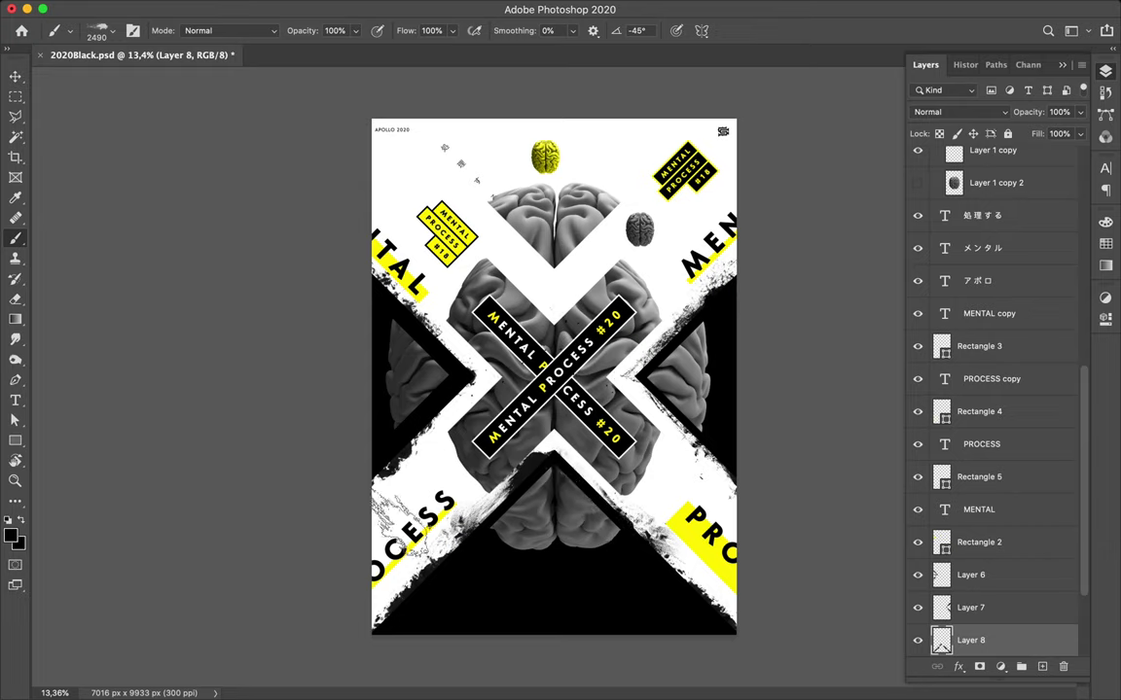
# - Splatter Dusty_grunge_stripe_08 white marks on the lower brain and the triangle beside it
pyautogui.click(114, 36)
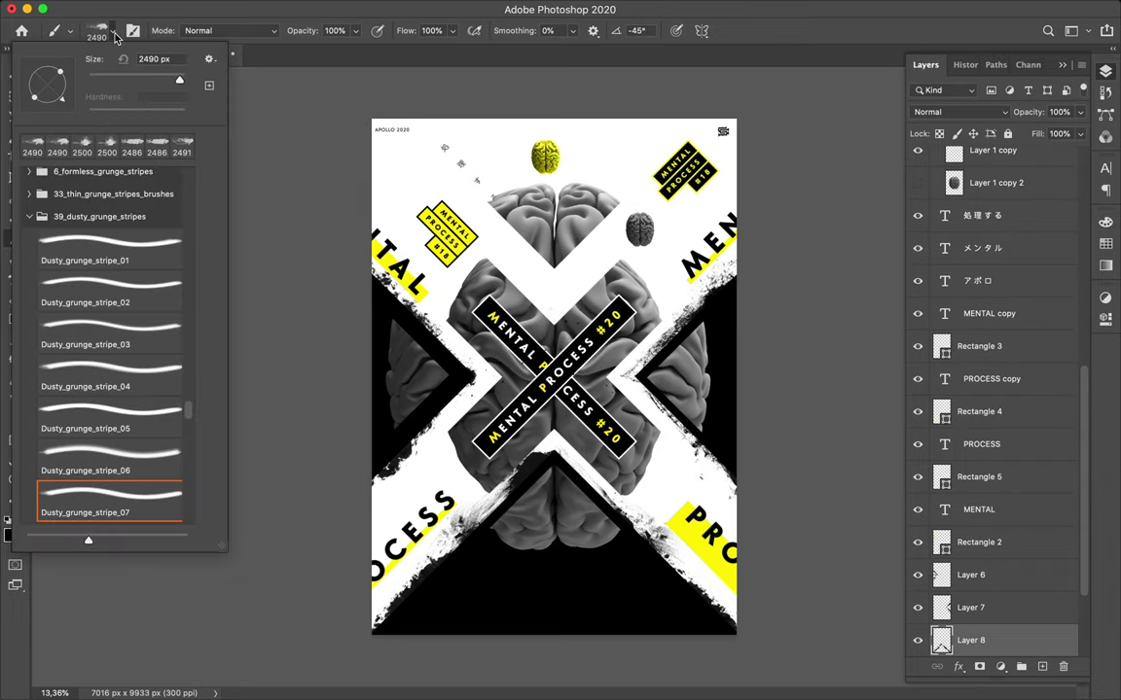
pyautogui.scroll(-4, 131, 449)
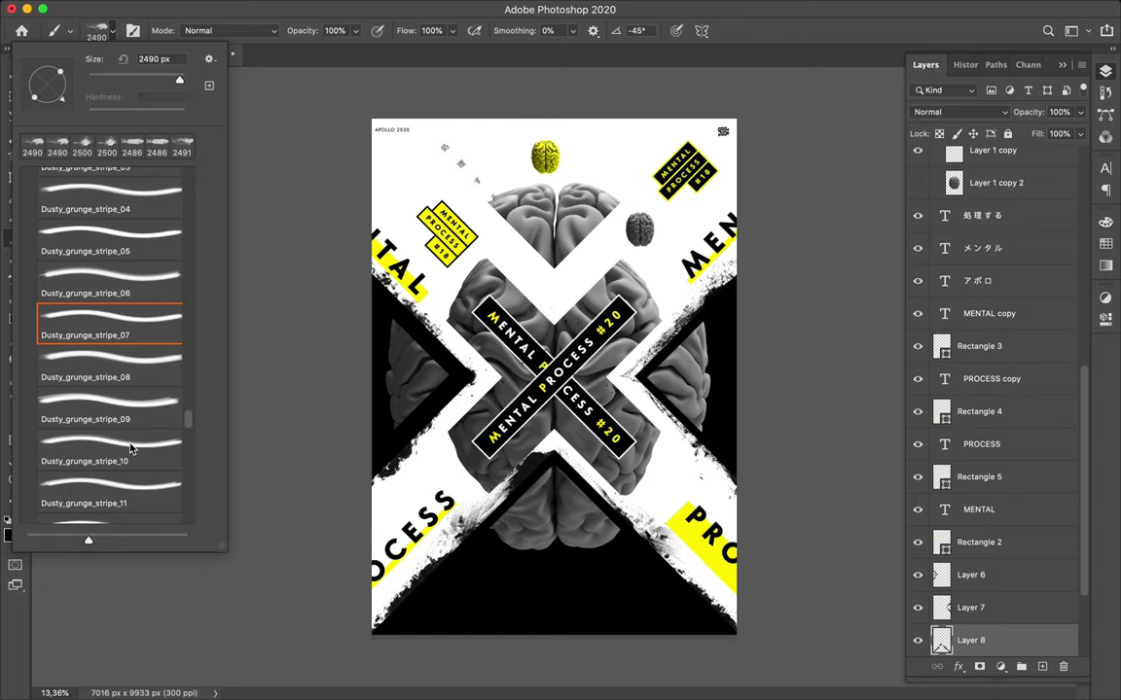
pyautogui.click(102, 358)
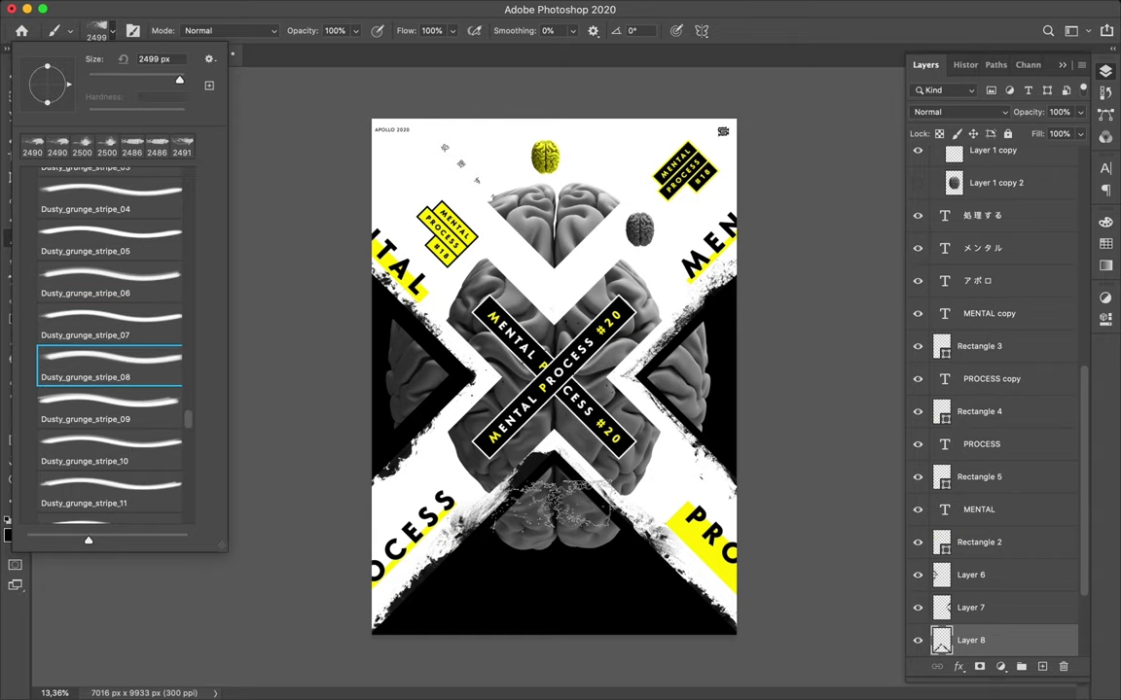
pyautogui.click(630, 30)
pyautogui.press('BackSpace')
pyautogui.write('-45')
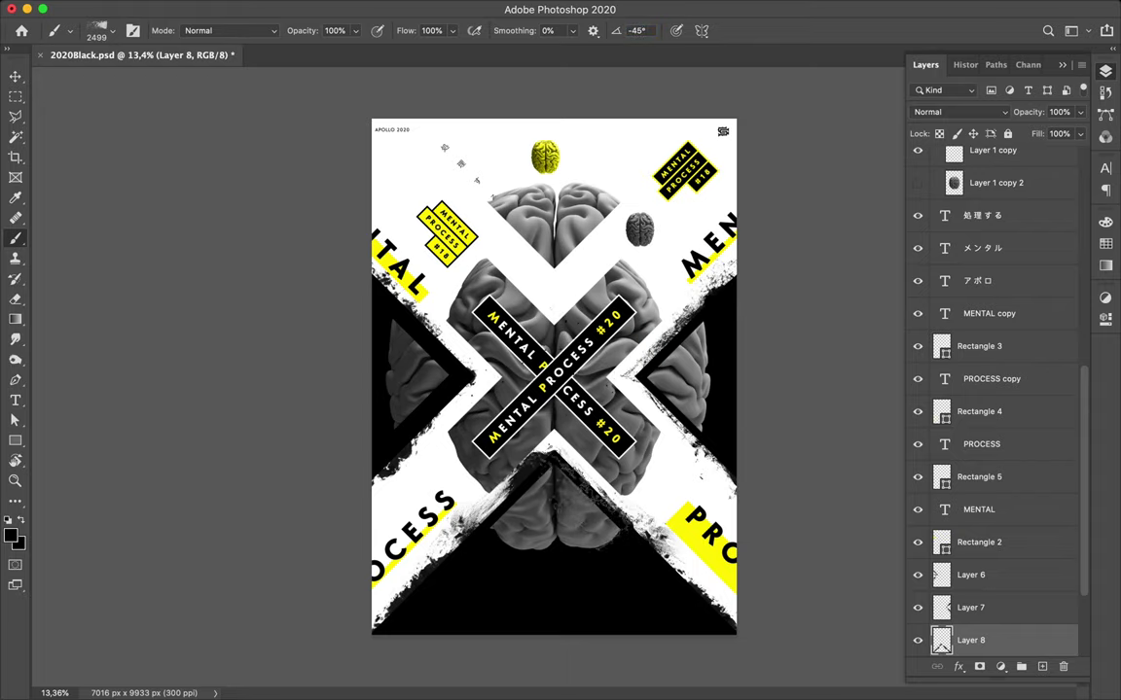
pyautogui.click(569, 481)
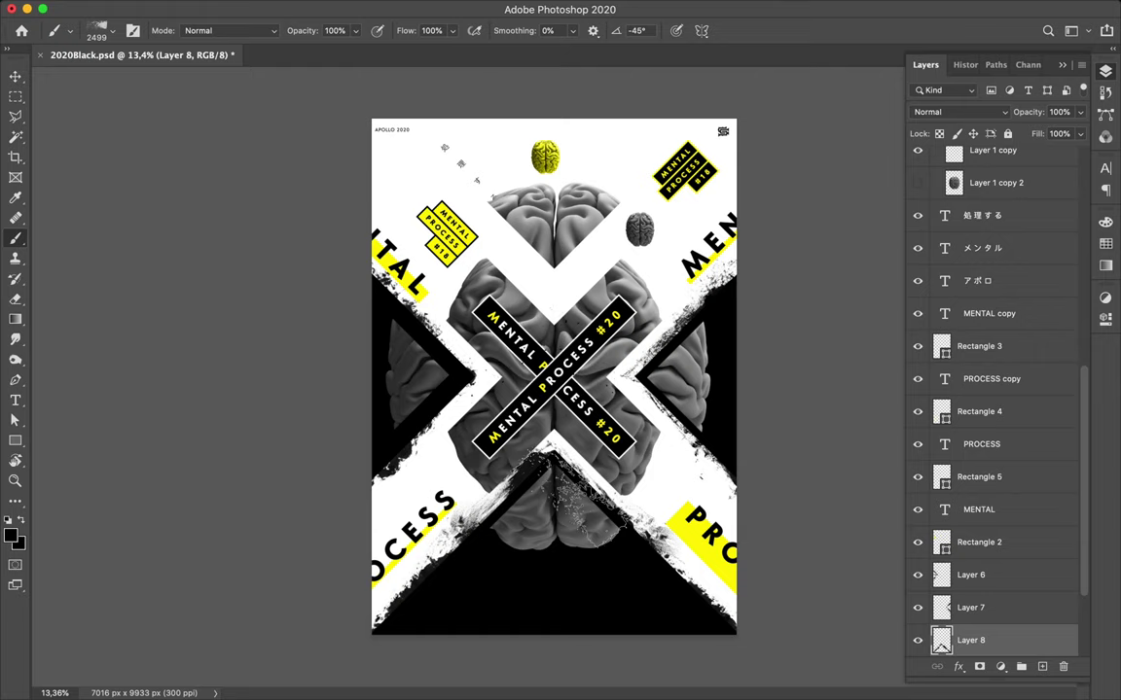
pyautogui.click(615, 540)
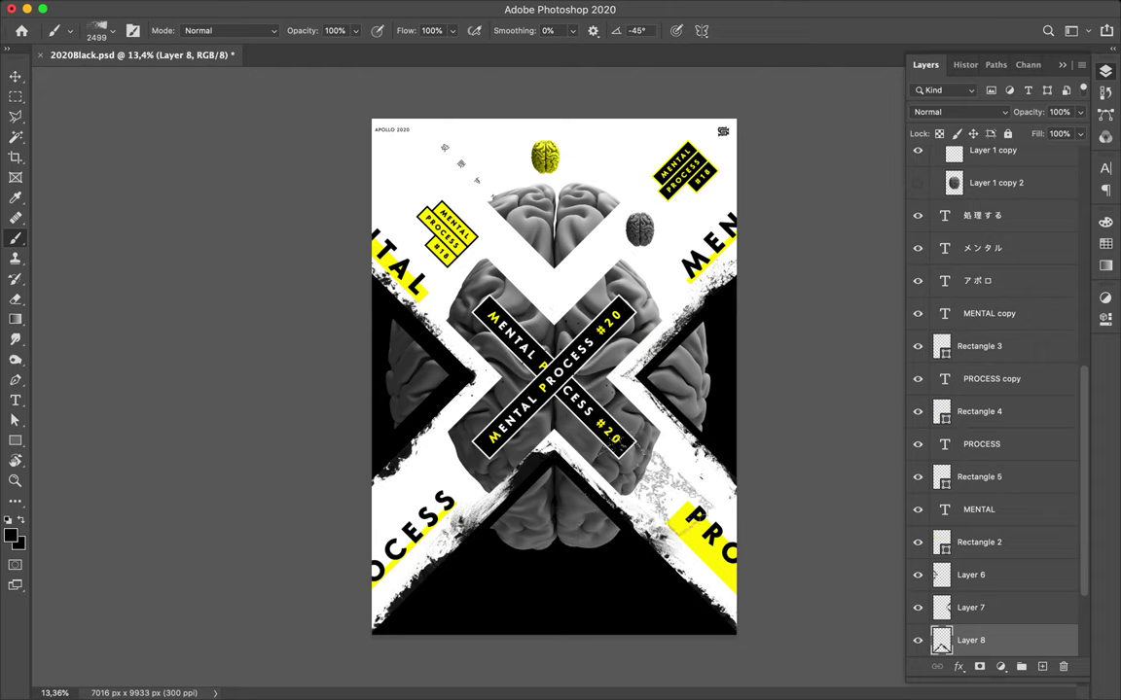
pyautogui.press('v')
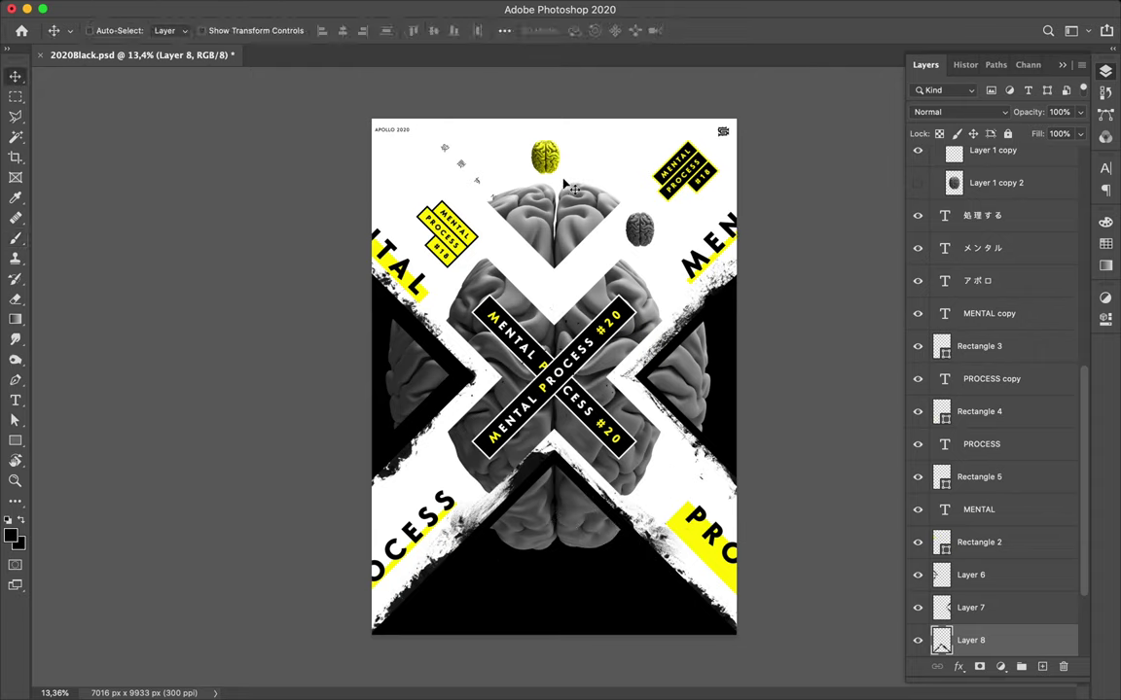
# - Duplicate the black triangle shape and rotate the copy 180° so it points upside down
pyautogui.press('super')
pyautogui.moveTo(553, 608); pyautogui.dragTo(530, 313)
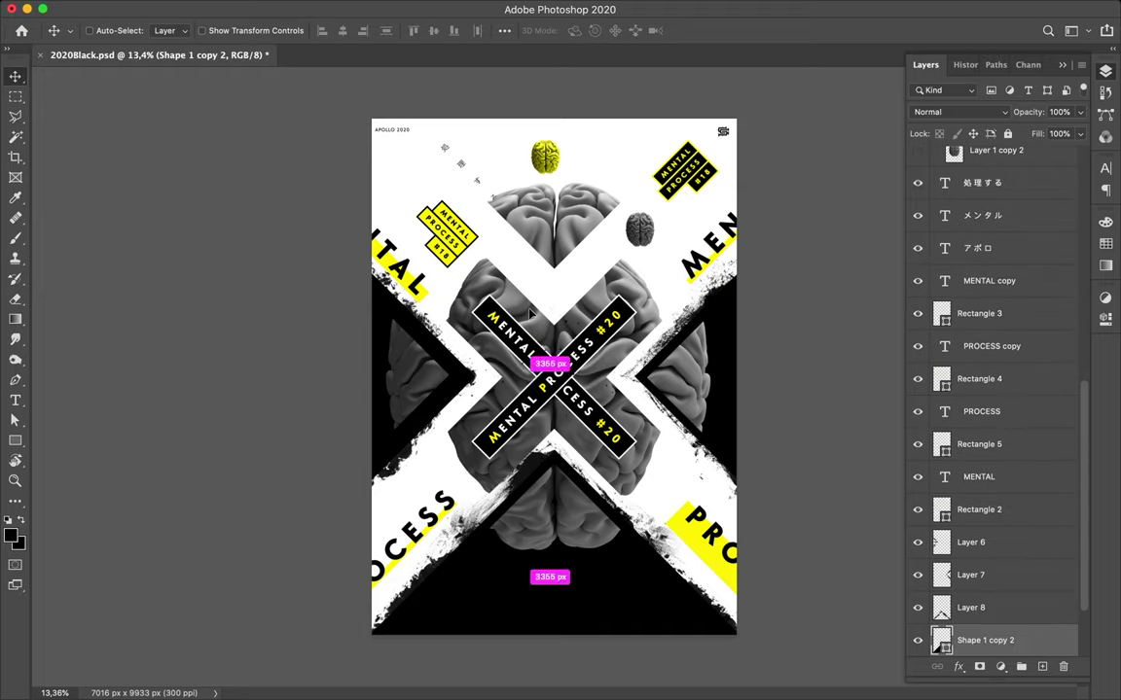
pyautogui.hotkey('ctrl', 't')
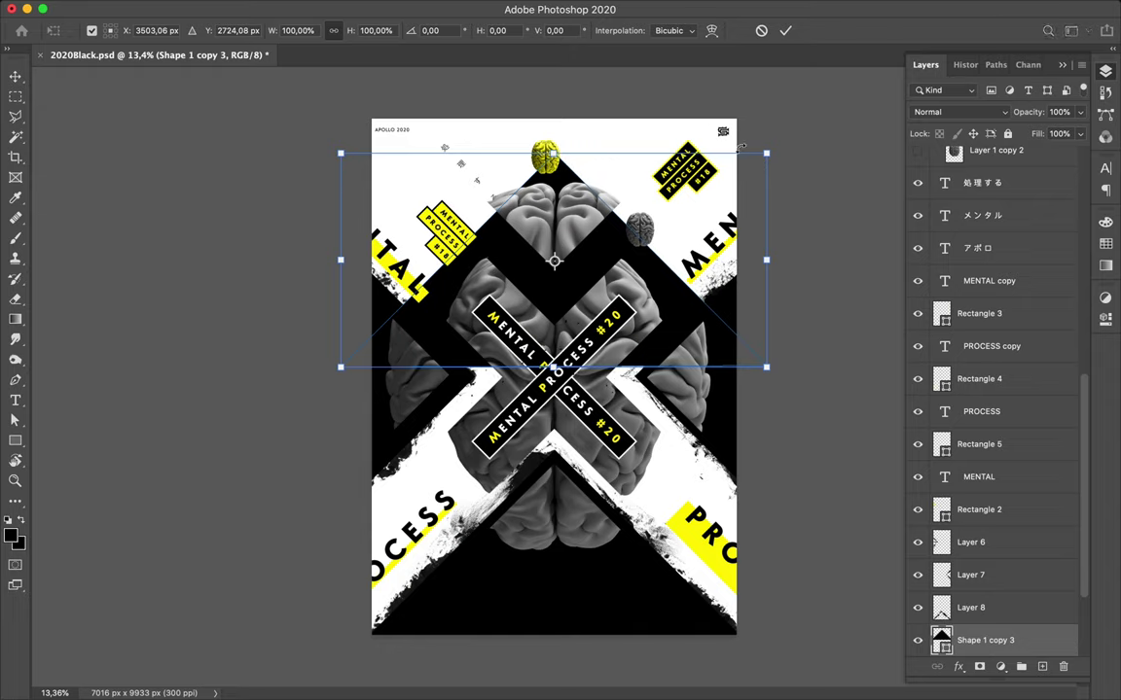
pyautogui.moveTo(734, 143); pyautogui.dragTo(751, 239)
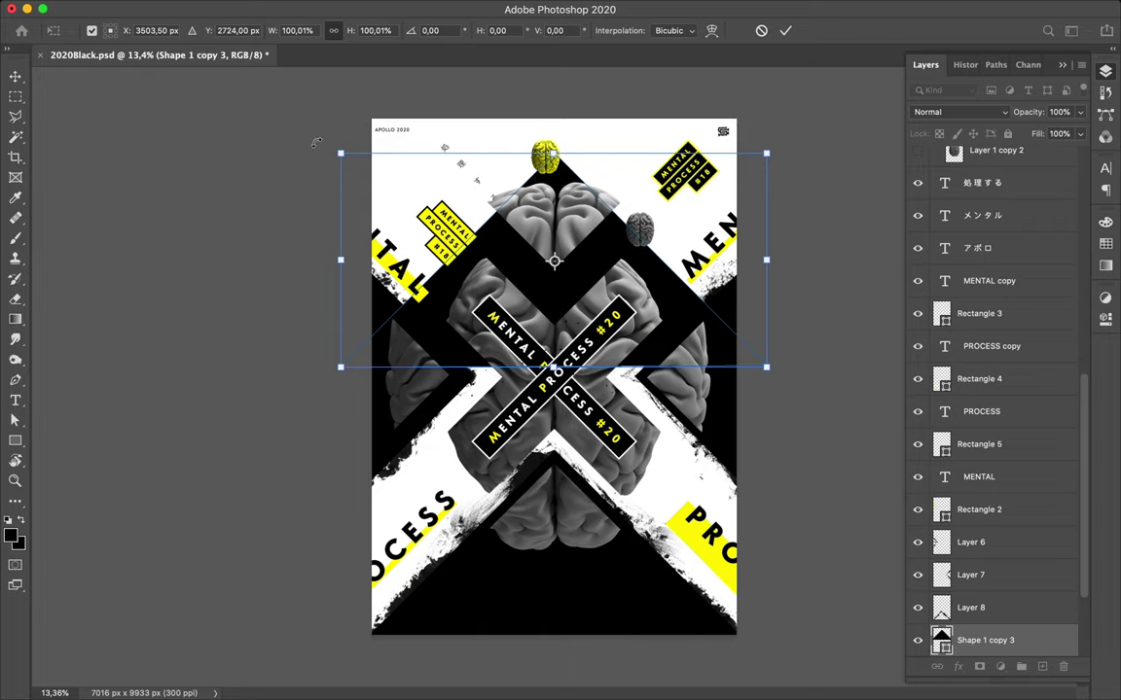
pyautogui.moveTo(549, 74)
pyautogui.mouseDown()
pyautogui.moveTo(627, 90)
pyautogui.moveTo(720, 196)
pyautogui.moveTo(562, 78)
pyautogui.moveTo(591, 88)
pyautogui.moveTo(488, 70)
pyautogui.moveTo(457, 80)
pyautogui.mouseUp()
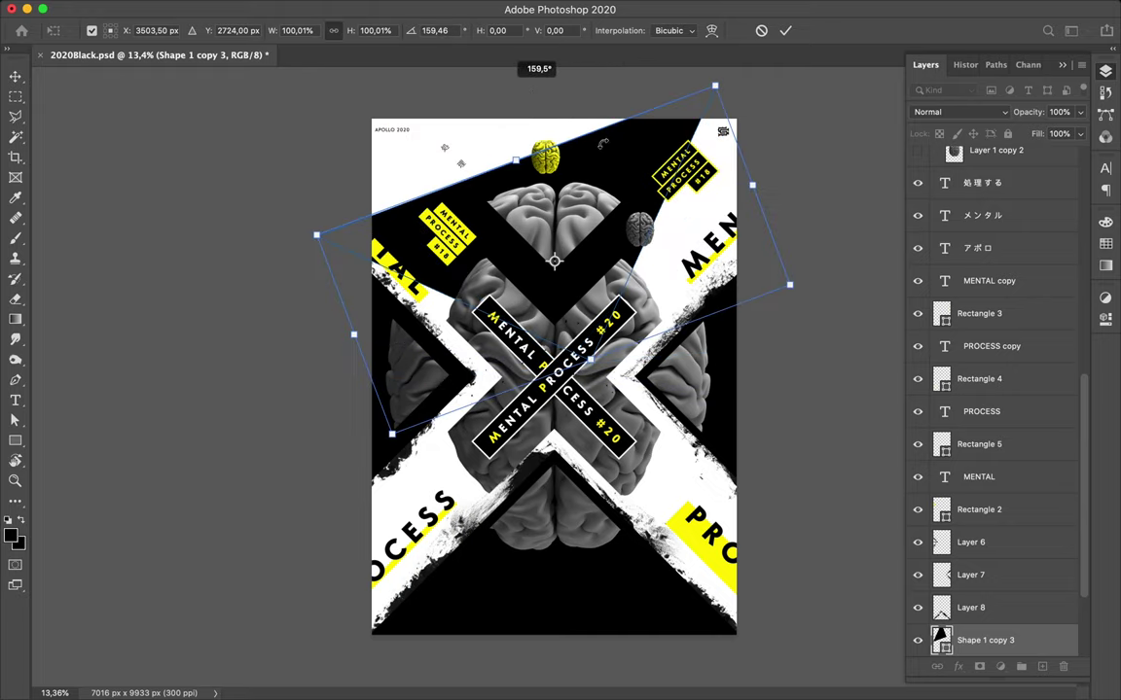
pyautogui.moveTo(602, 144); pyautogui.dragTo(612, 180)
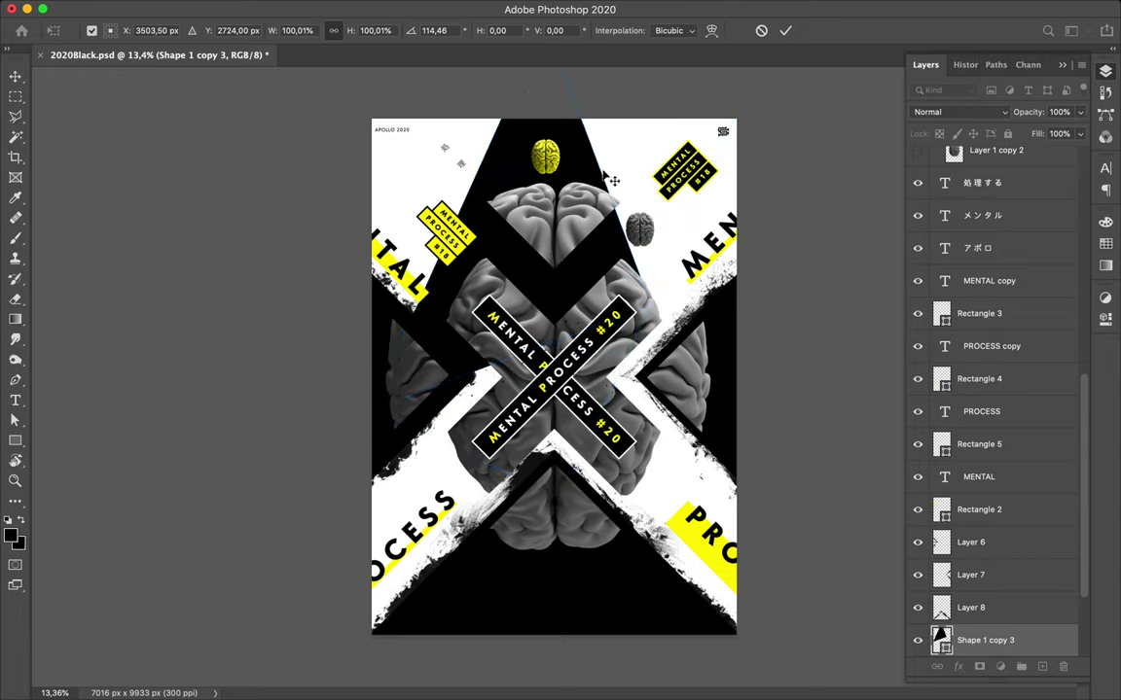
pyautogui.press('Return')
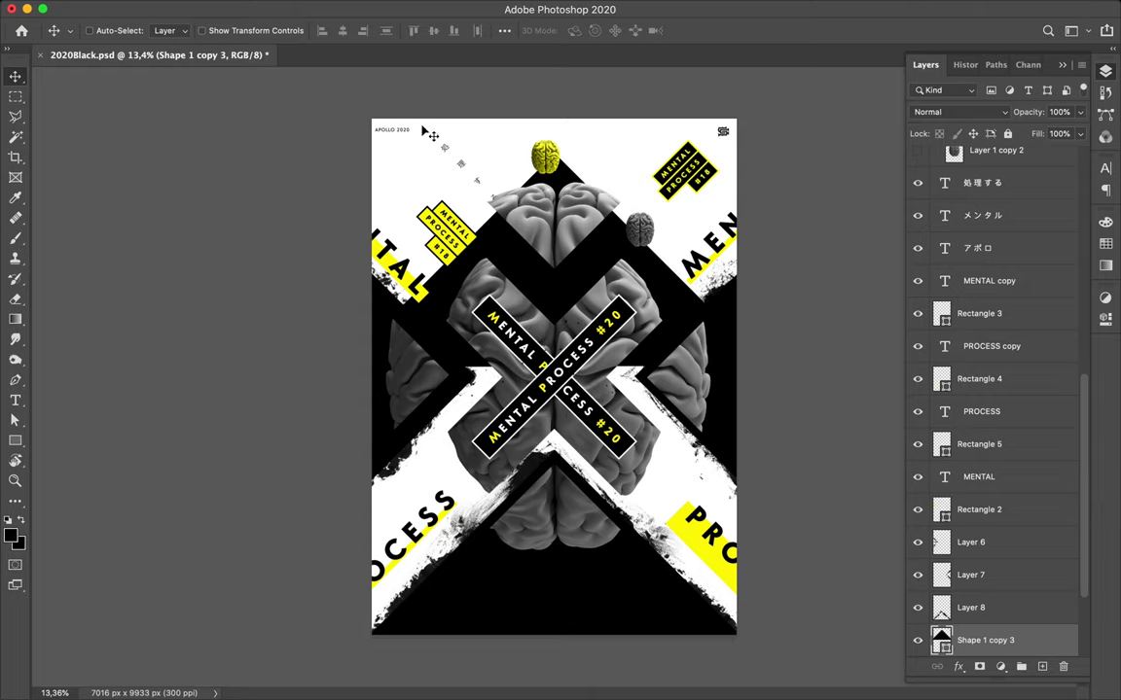
pyautogui.hotkey('ctrl', 't')
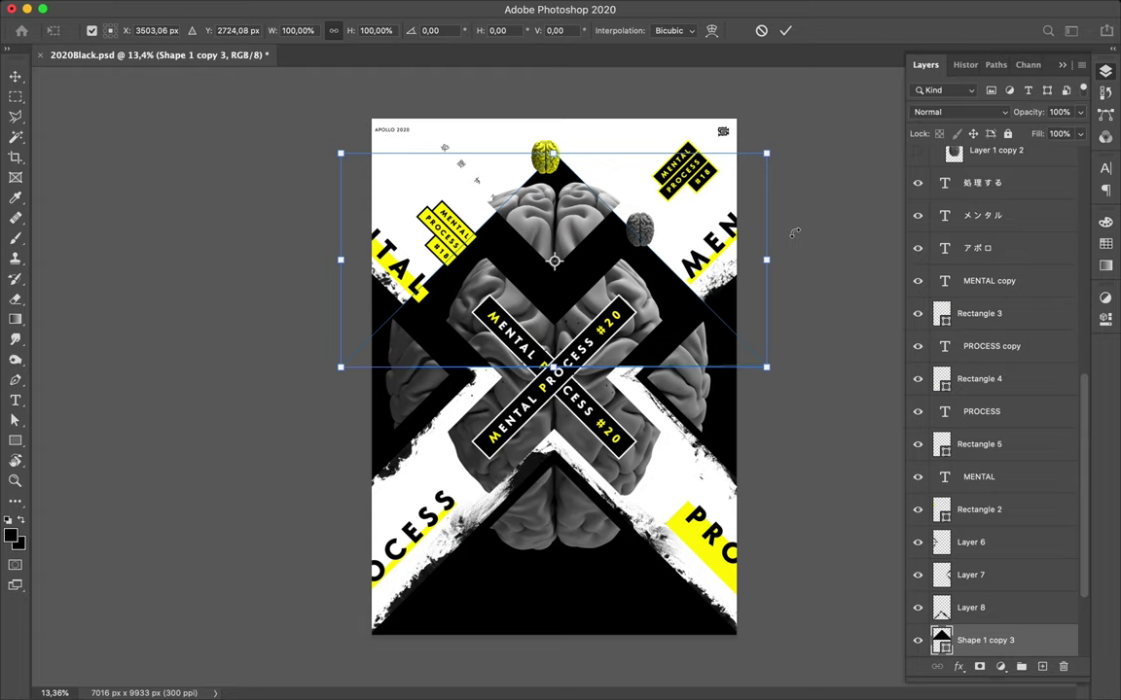
pyautogui.moveTo(786, 215); pyautogui.dragTo(739, 361)
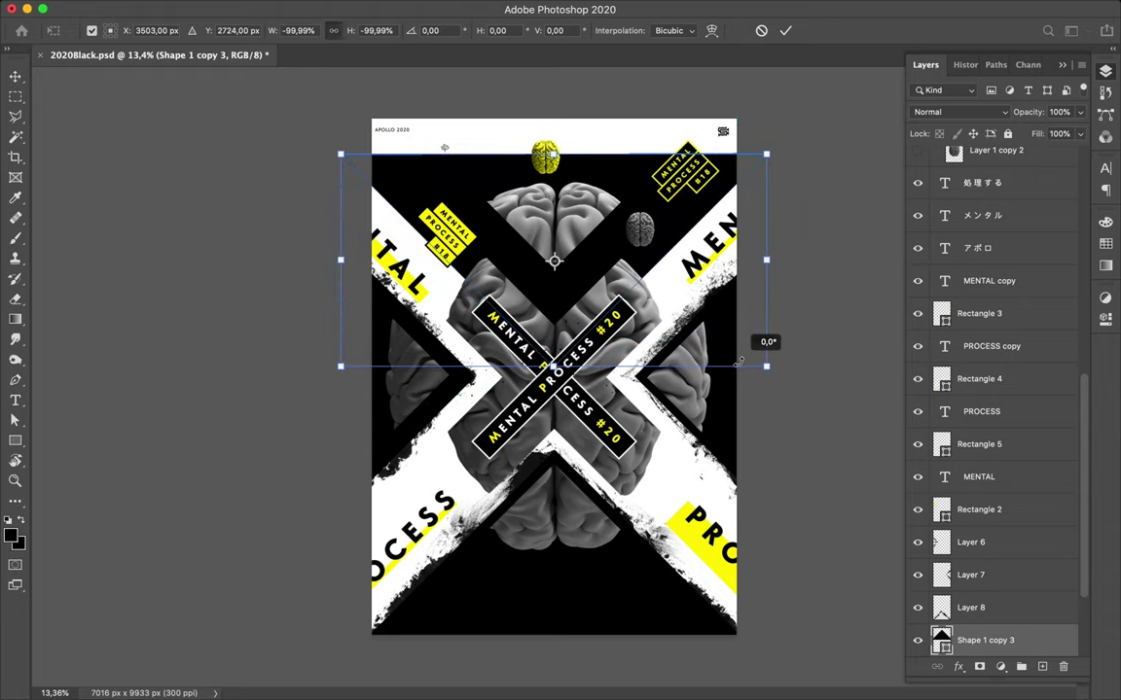
pyautogui.press('Return')
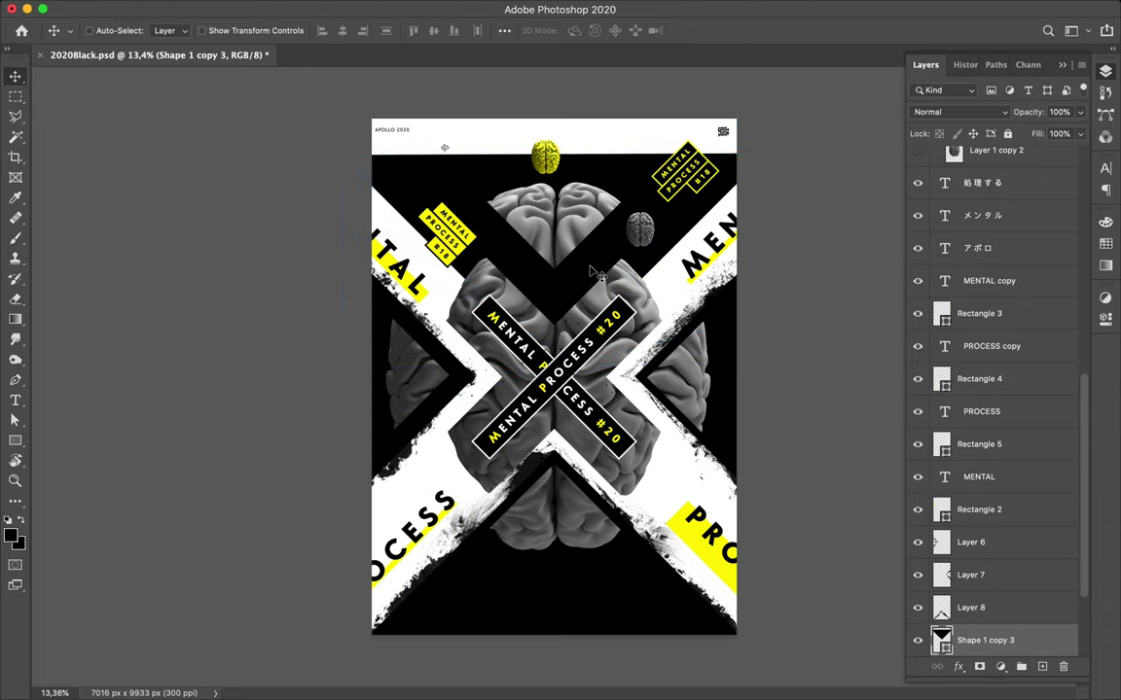
# - Move the flipped triangle to the poster's top edge and add empty Layer 9
pyautogui.moveTo(496, 192); pyautogui.dragTo(552, 216)
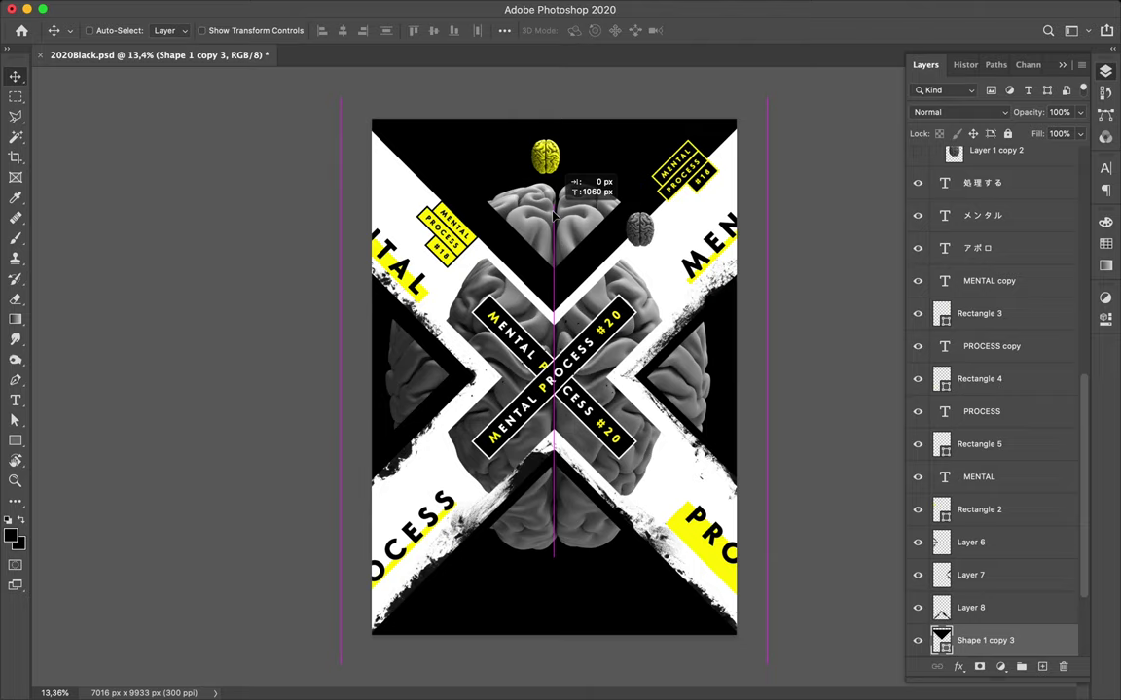
pyautogui.moveTo(554, 216); pyautogui.dragTo(553, 202)
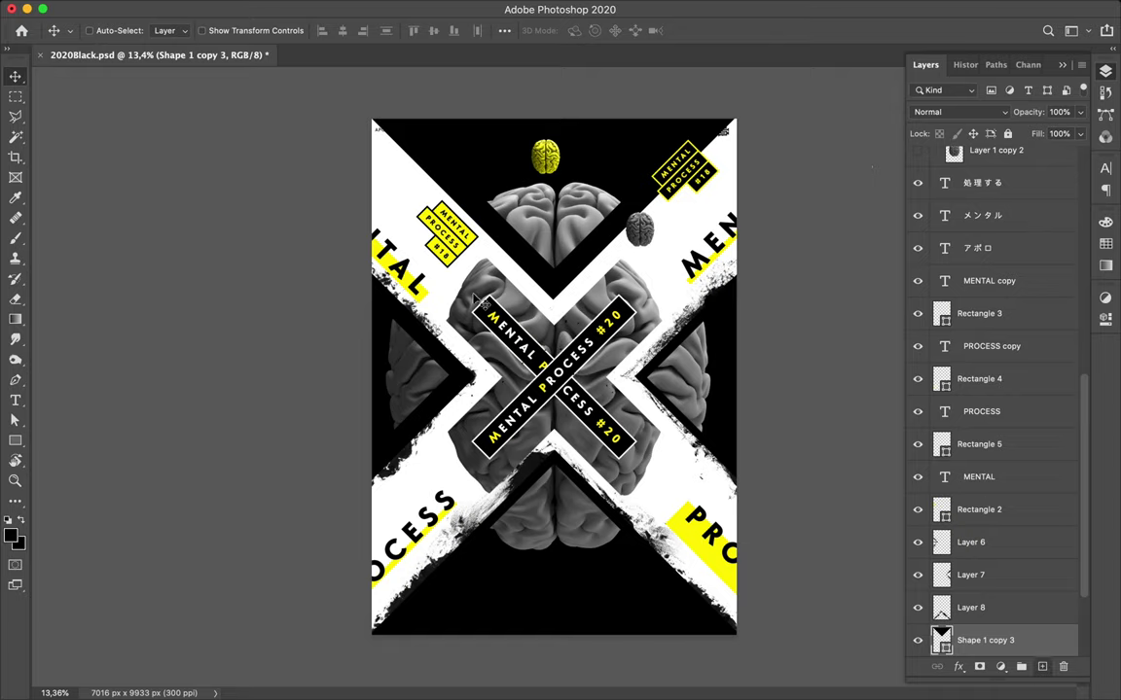
pyautogui.hotkey('ctrl', 'shift', 'alt', 'n')
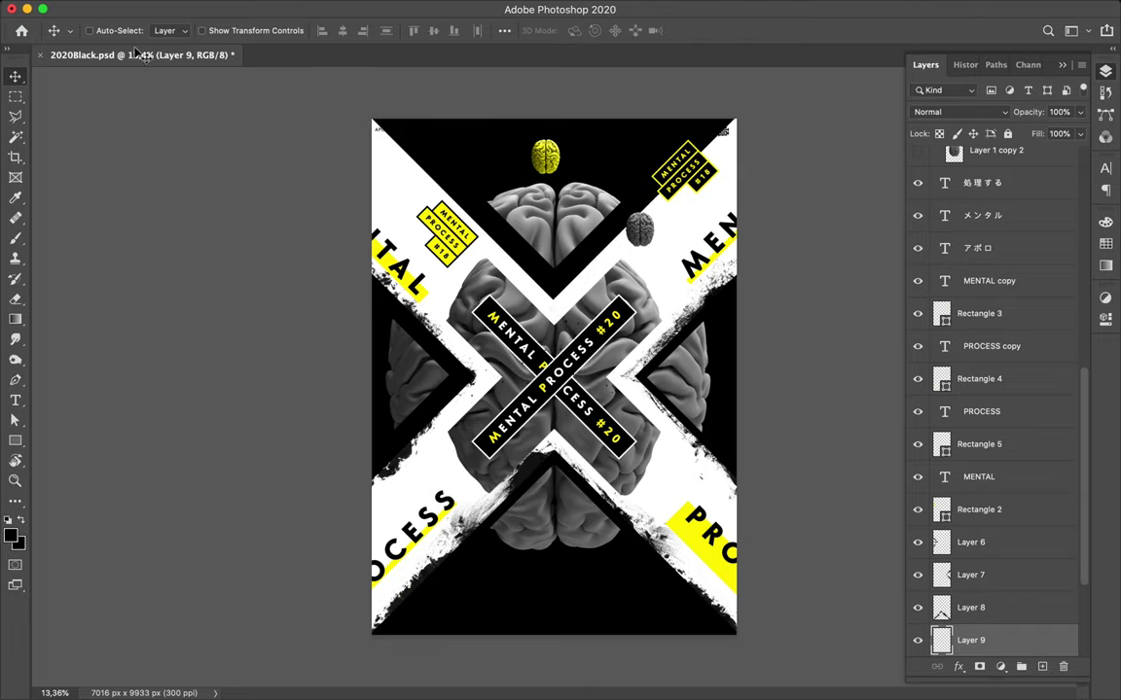
pyautogui.press('b')
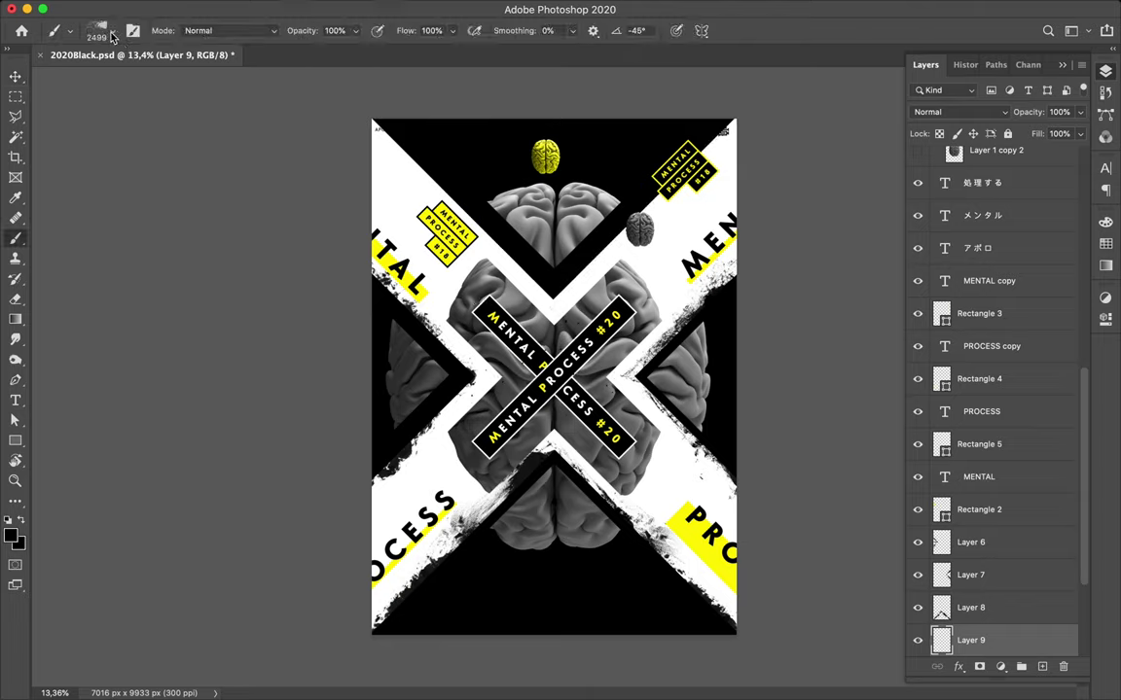
# - With the Dusty_grunge_stripe_09 brush at 45°, stamp grunge along the top triangle's right edge
pyautogui.click(112, 36)
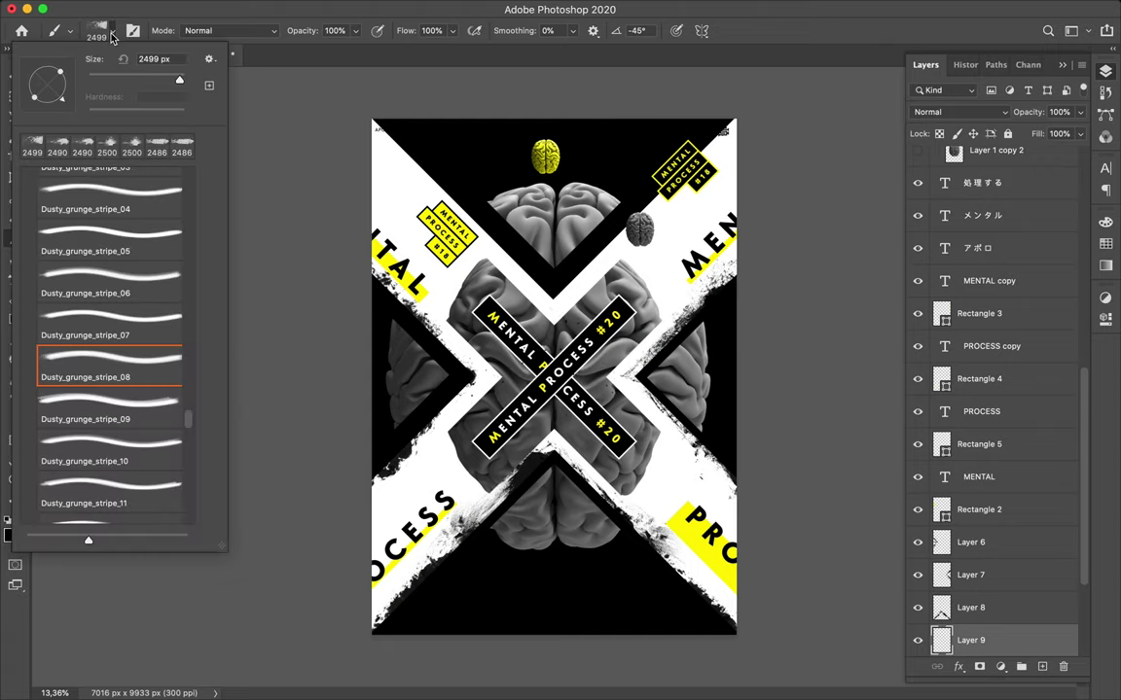
pyautogui.click(137, 409)
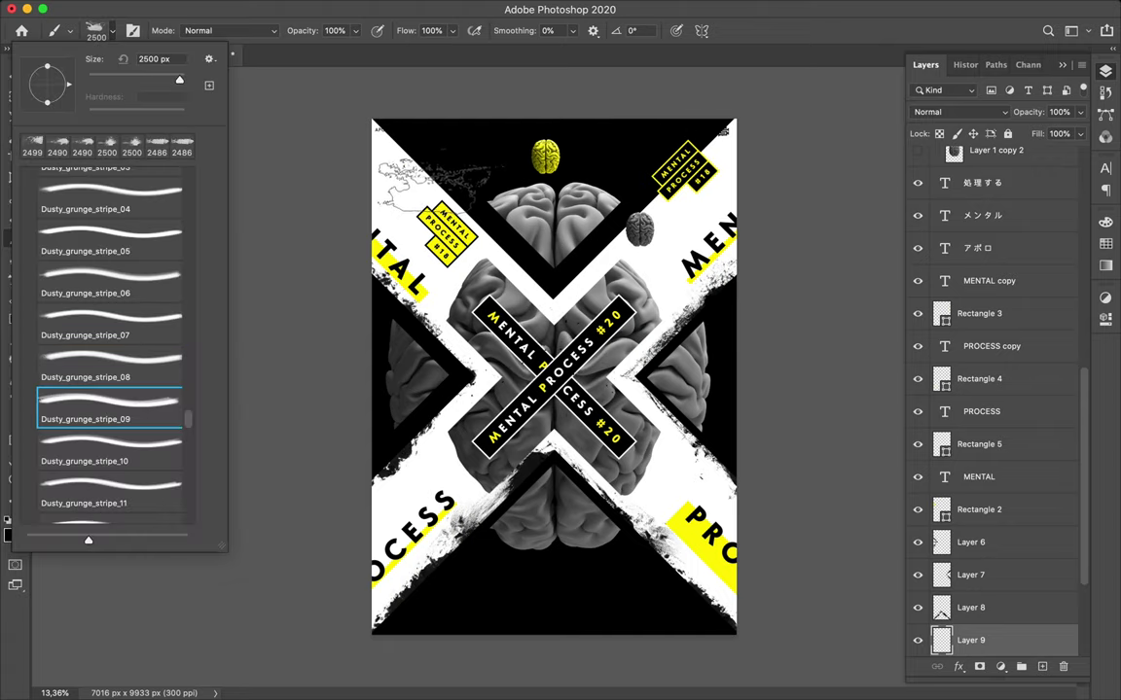
pyautogui.click(630, 30)
pyautogui.write('45')
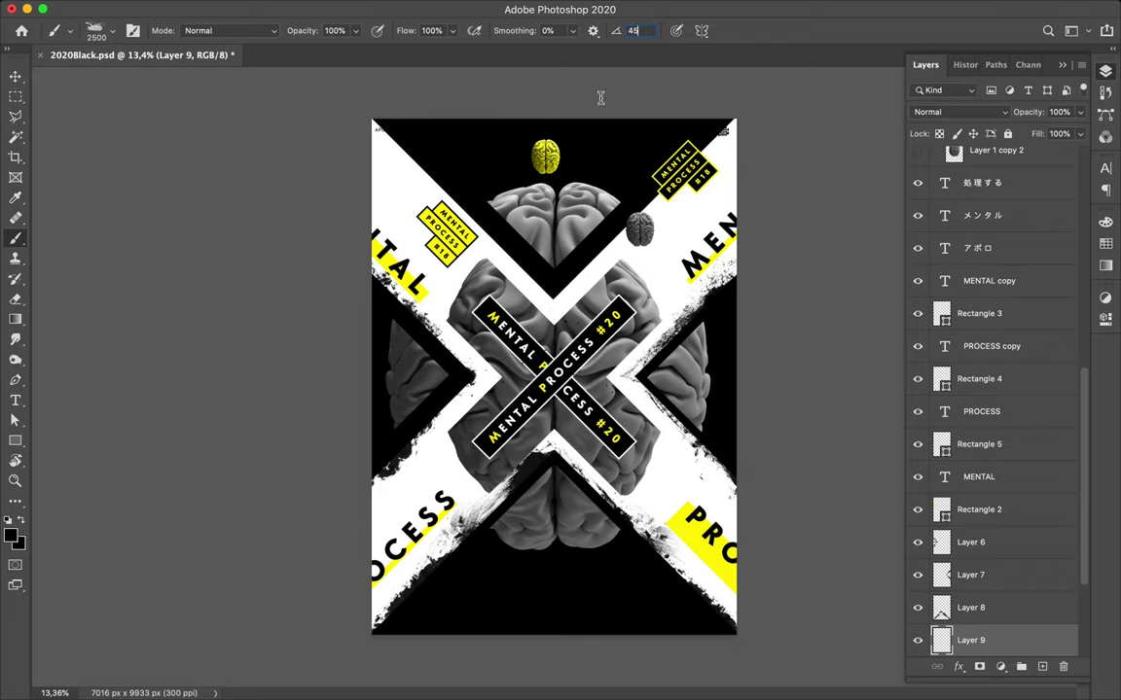
pyautogui.press('Return')
pyautogui.click(643, 180)
# - Switch the brush angle to -45° and stamp grunge at the poster's top-left corner
pyautogui.click(628, 30)
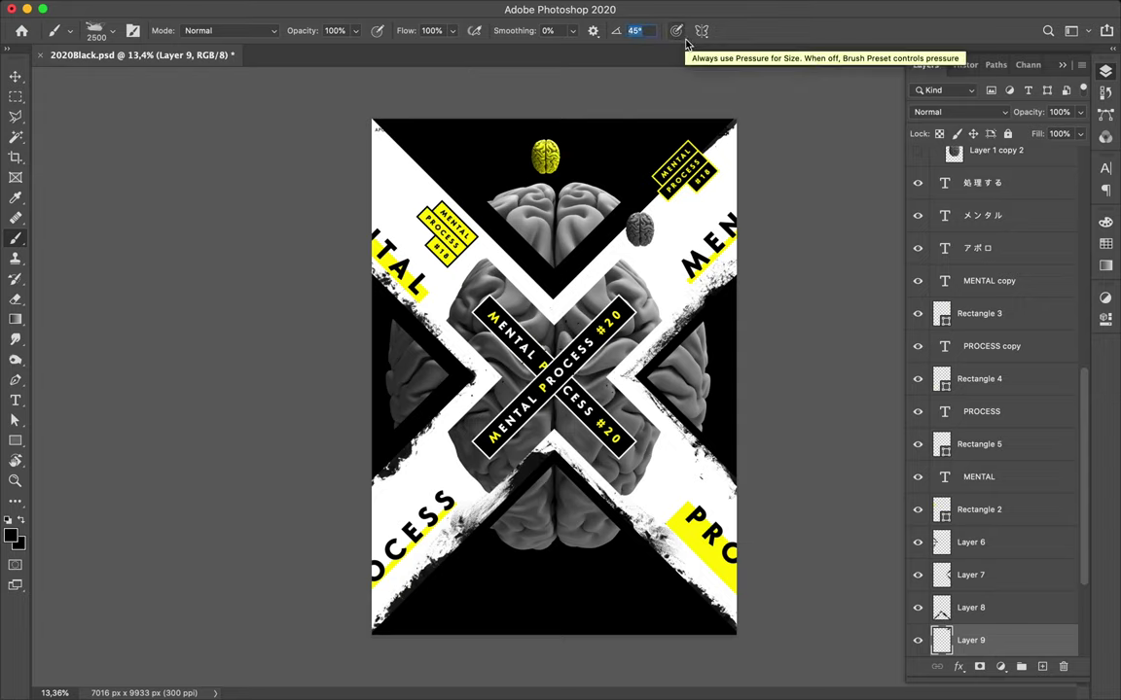
pyautogui.click(632, 31)
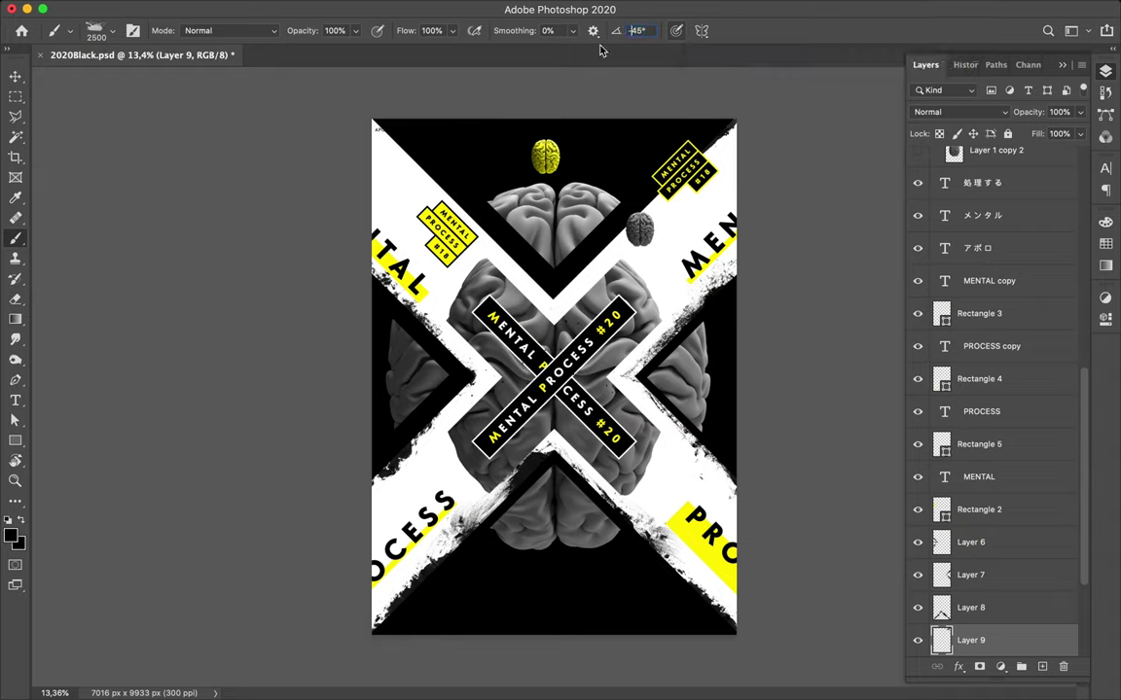
pyautogui.write('-')
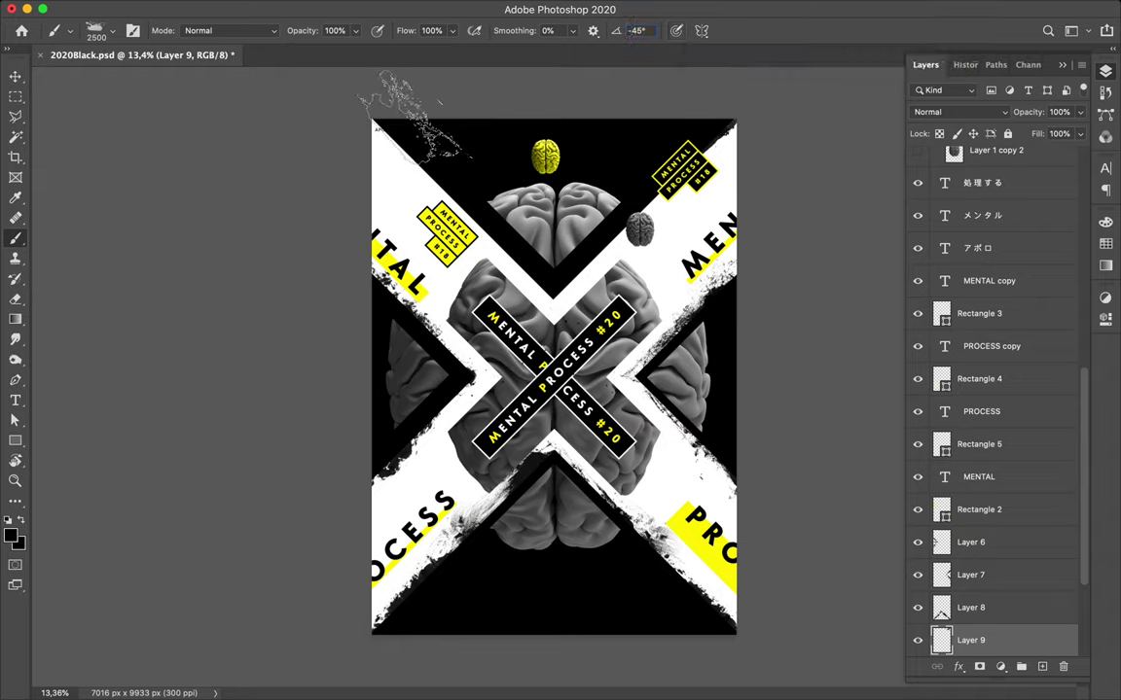
pyautogui.press('Return')
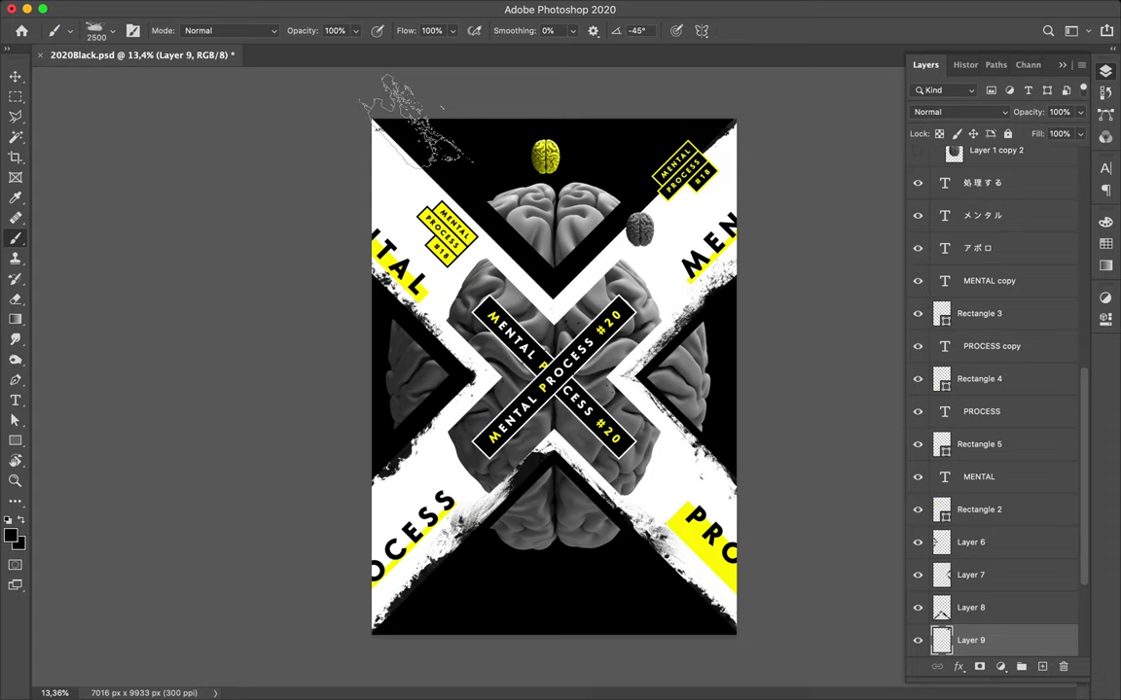
pyautogui.click(417, 120)
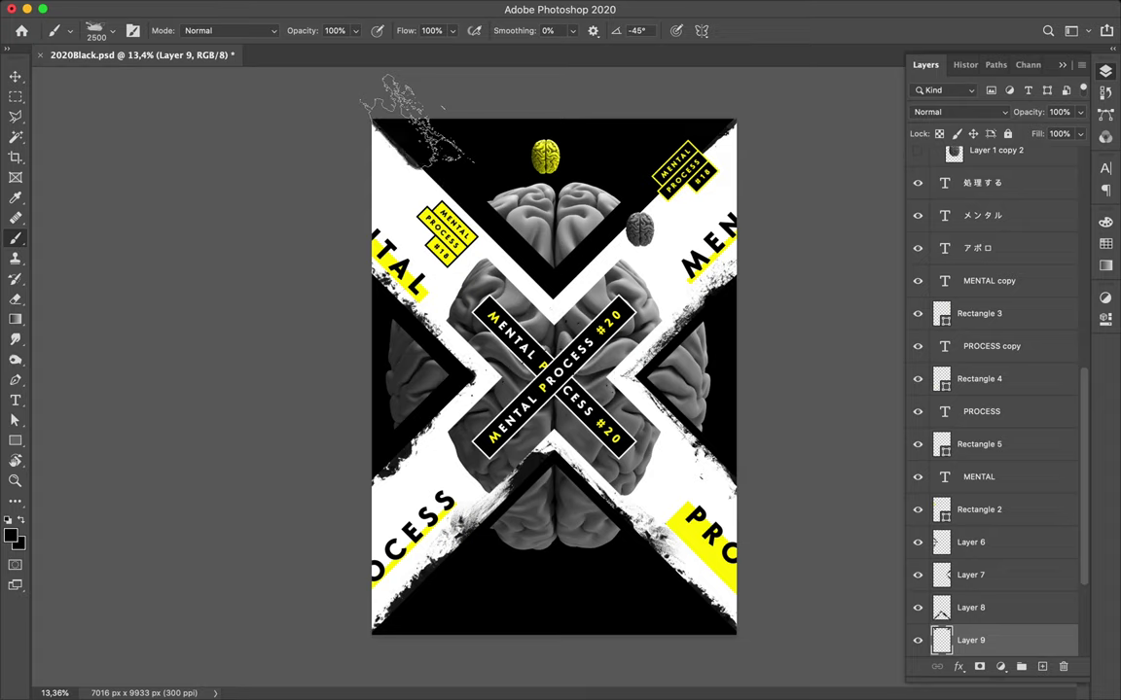
# - Reset the brush angle to 45°, then to 135°
pyautogui.click(637, 30)
pyautogui.write('45')
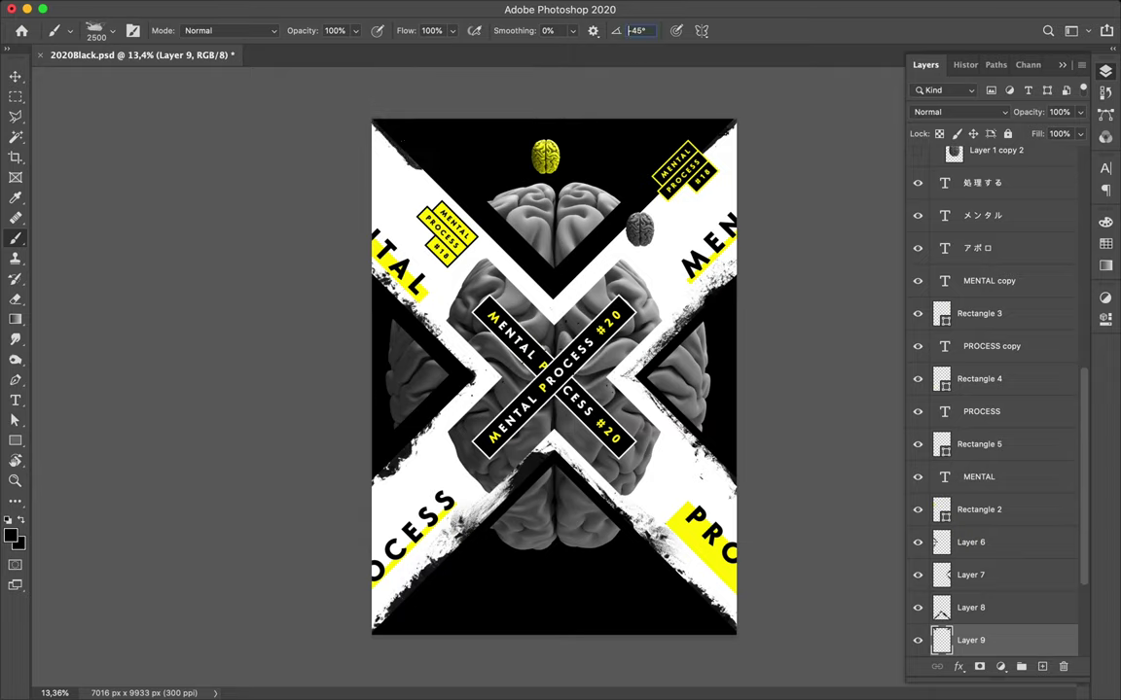
pyautogui.press('Return')
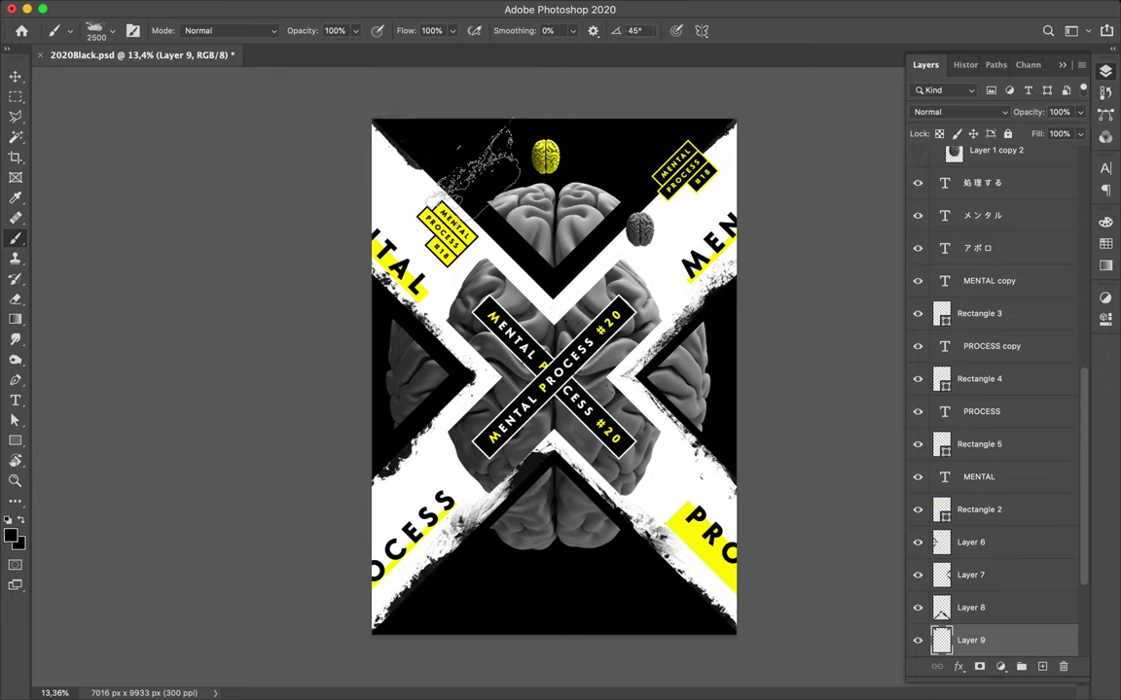
pyautogui.click(635, 30)
pyautogui.click(617, 30)
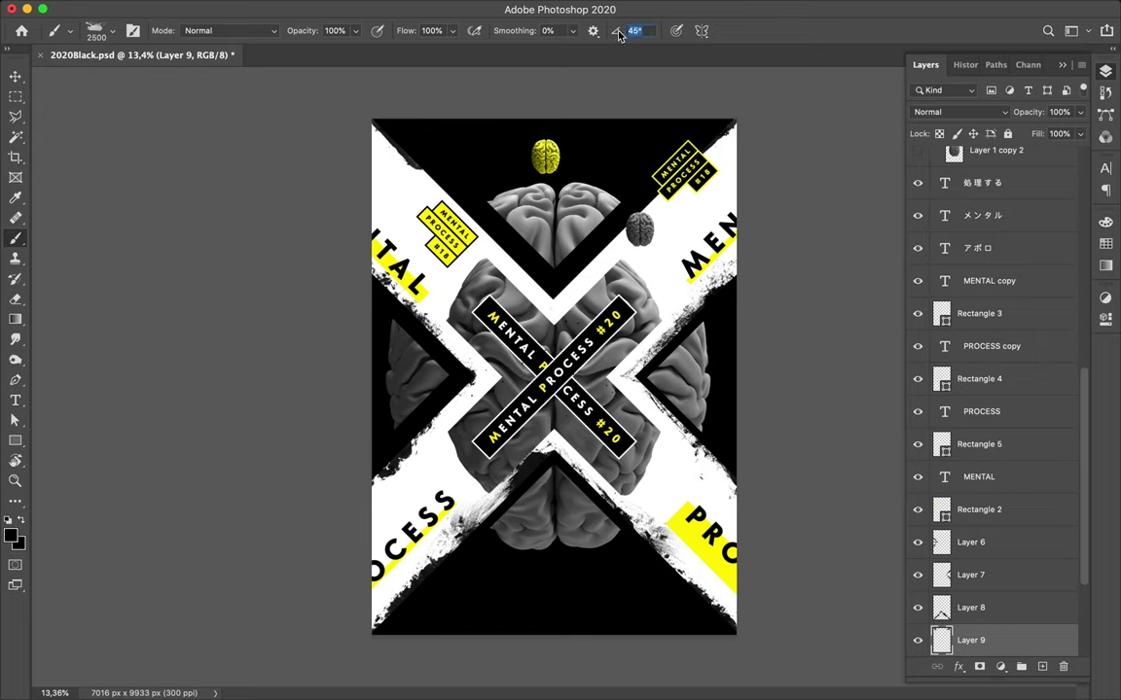
pyautogui.write('90')
pyautogui.click(617, 34)
pyautogui.write('135')
pyautogui.press('Return')
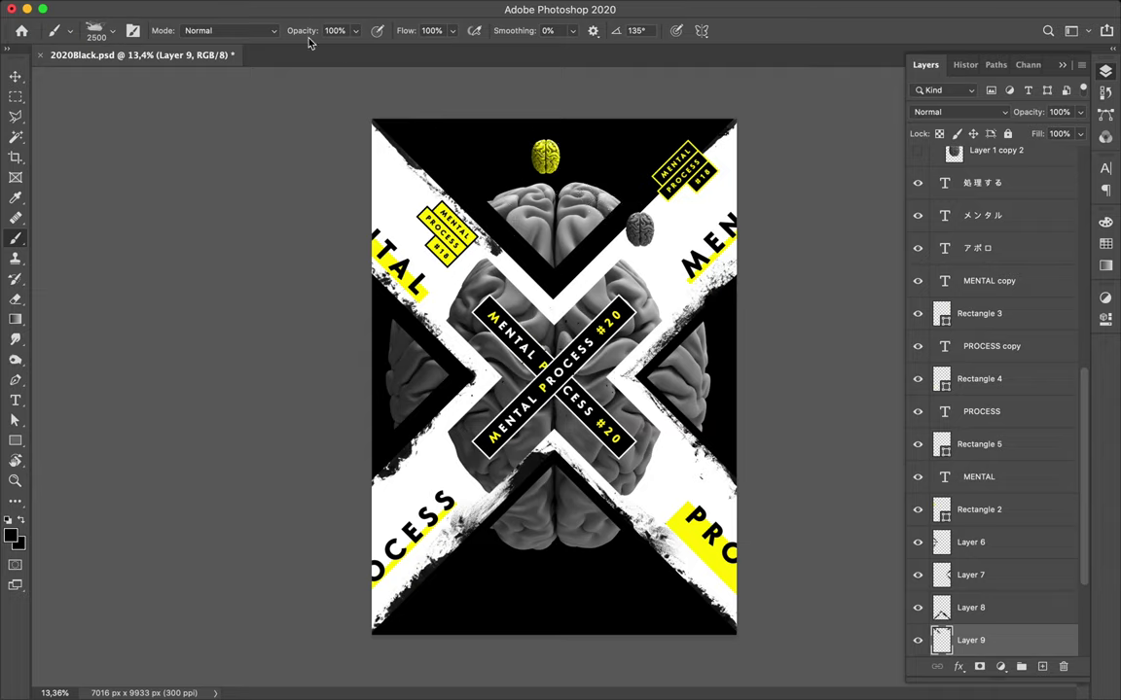
# - Stamp Dusty_grunge_stripe_10 grunge near the top-right MENTAL PROCESS badge, undoing the stray extra stamp
pyautogui.click(111, 36)
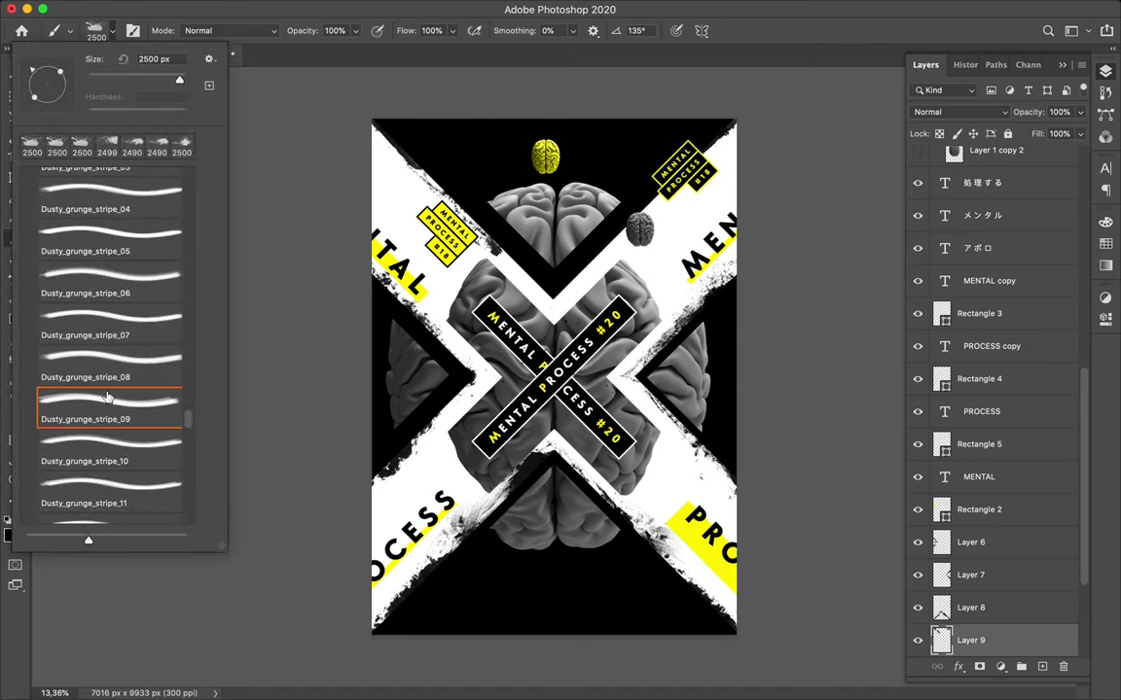
pyautogui.click(102, 428)
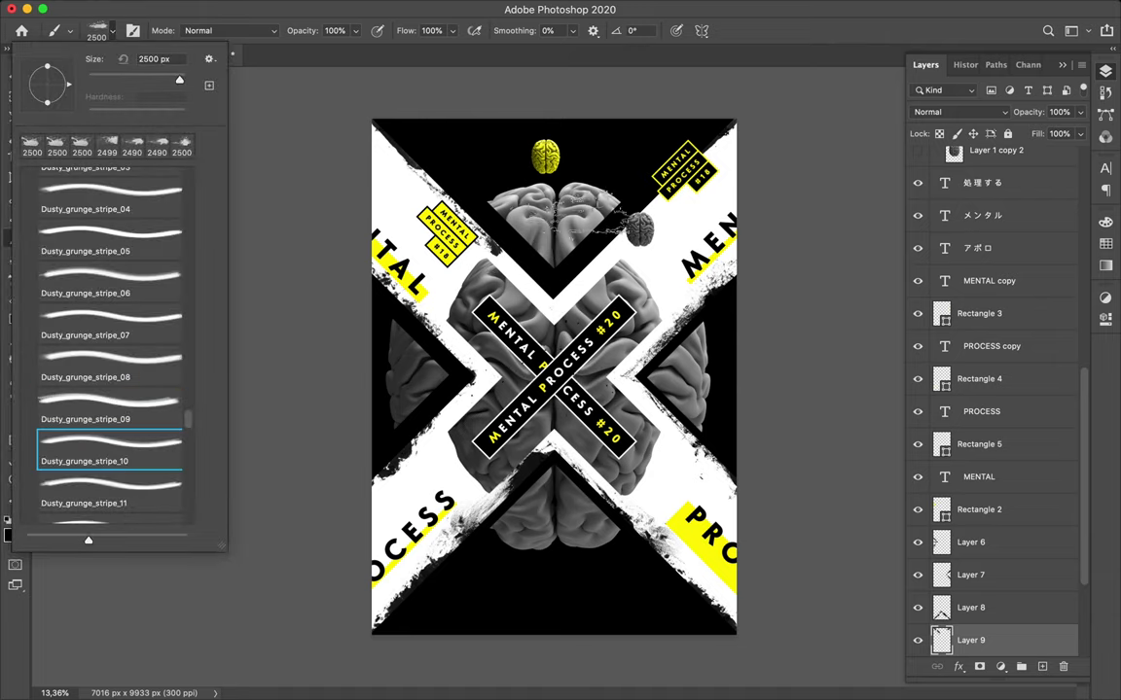
pyautogui.click(634, 31)
pyautogui.write('45')
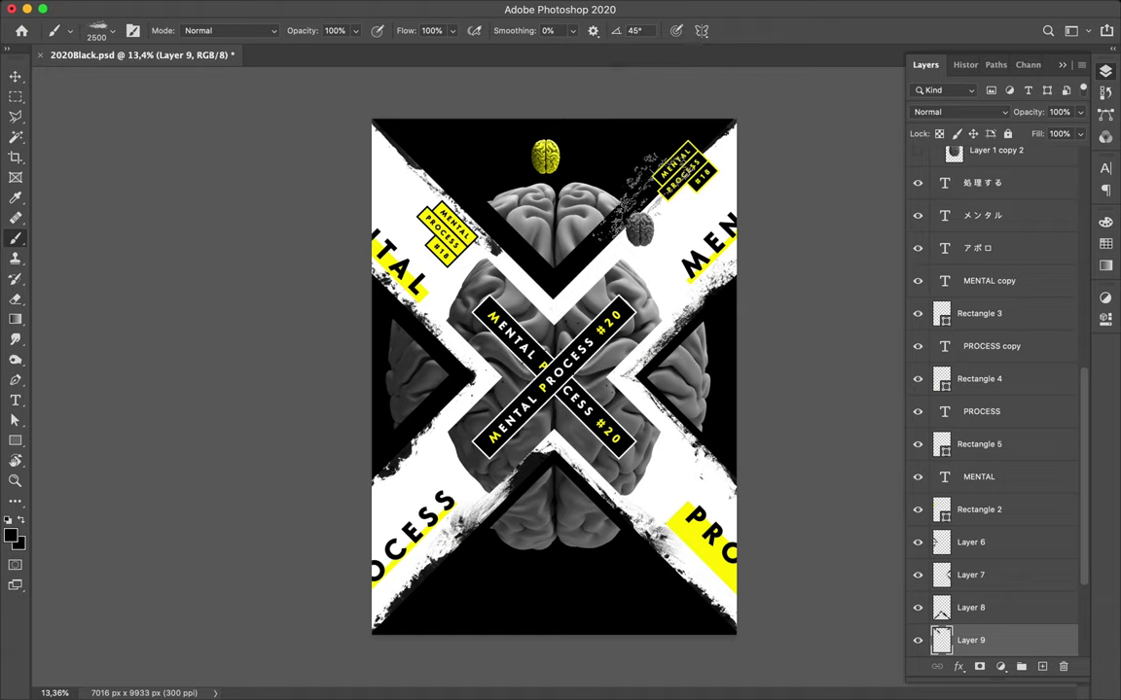
pyautogui.click(647, 190)
pyautogui.click(639, 189)
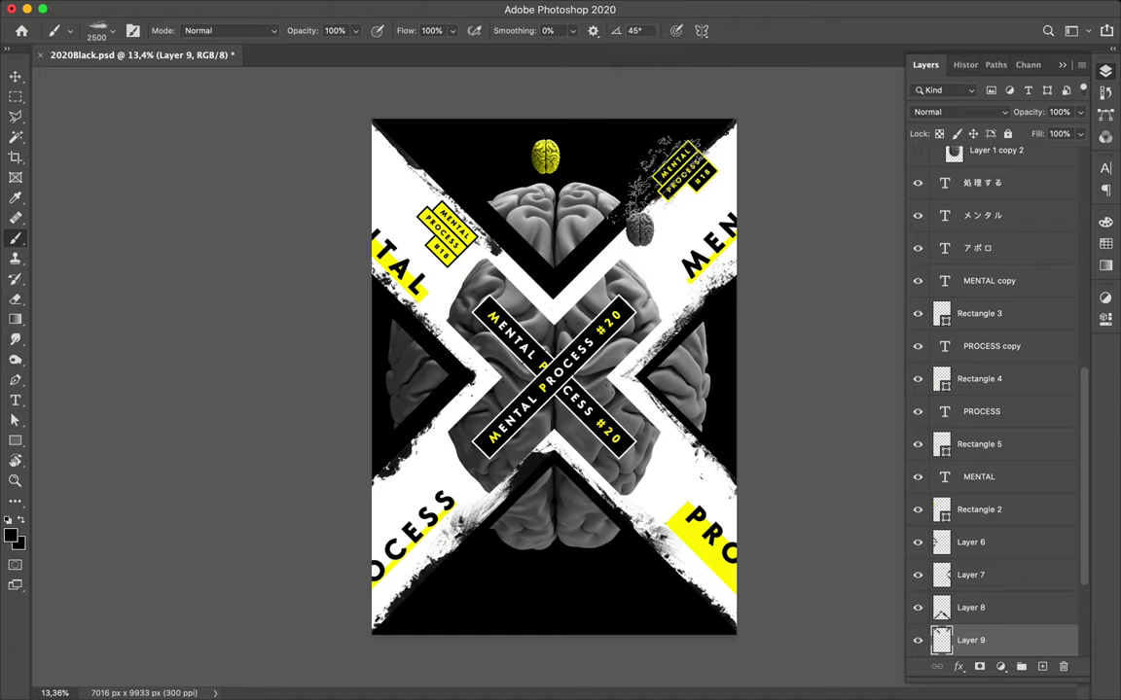
pyautogui.hotkey('ctrl', 'z')
# - Change the brush angle and stamp grunge texture twice on the top triangle's edge
pyautogui.click(632, 31)
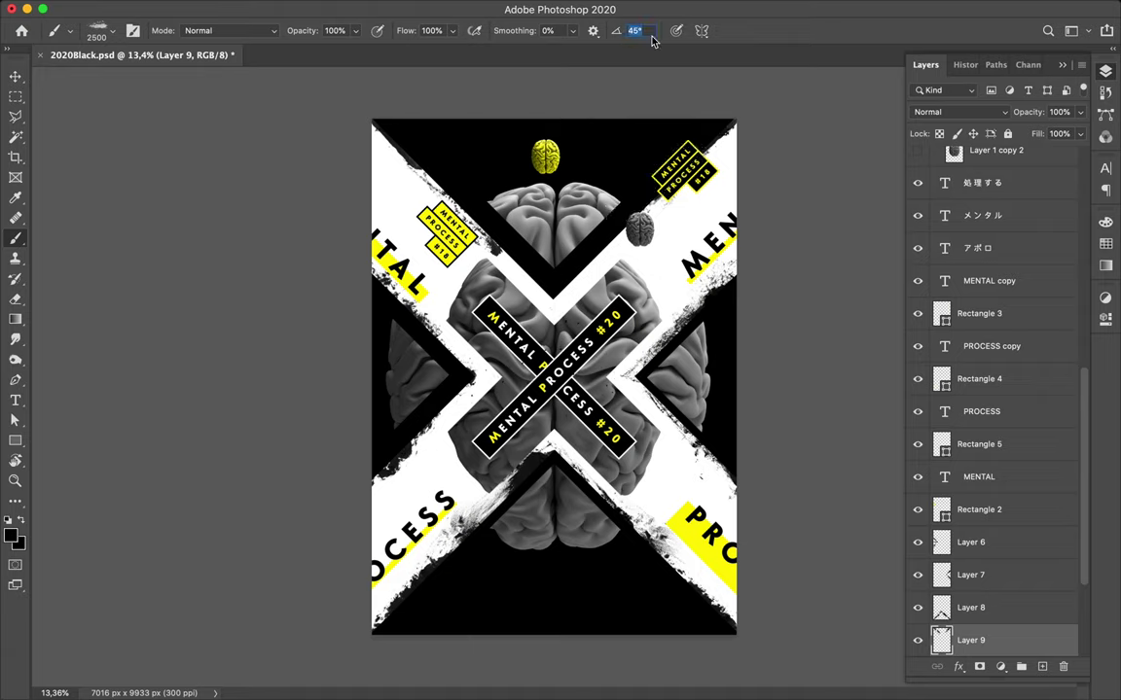
pyautogui.write('13')
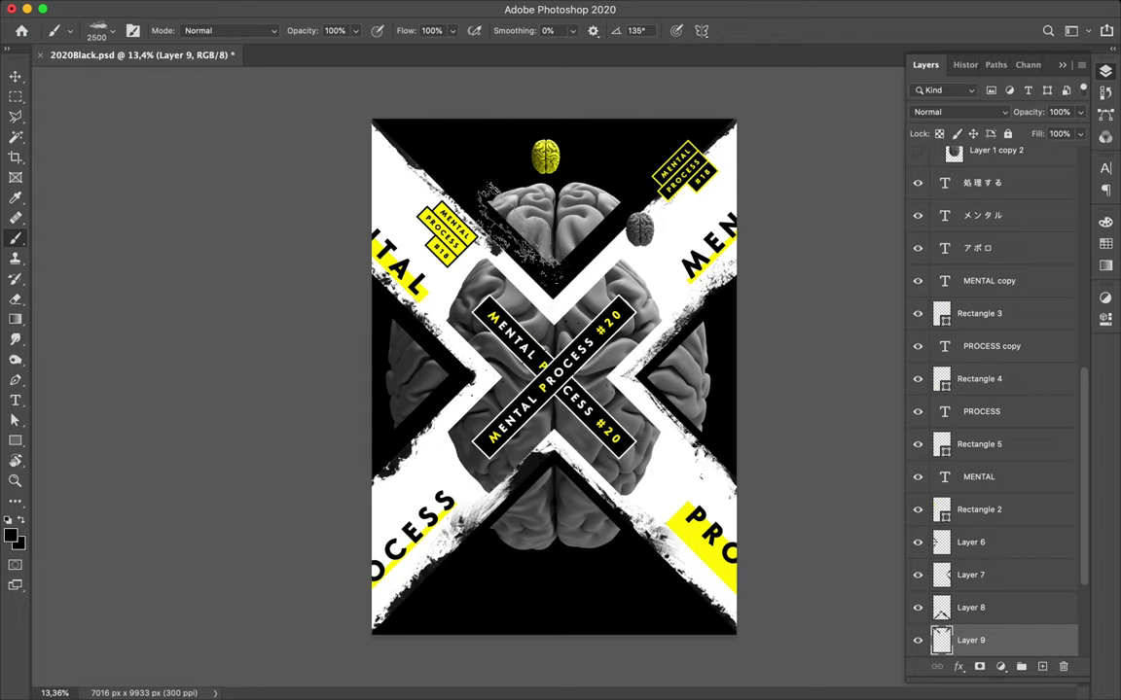
pyautogui.click(525, 241)
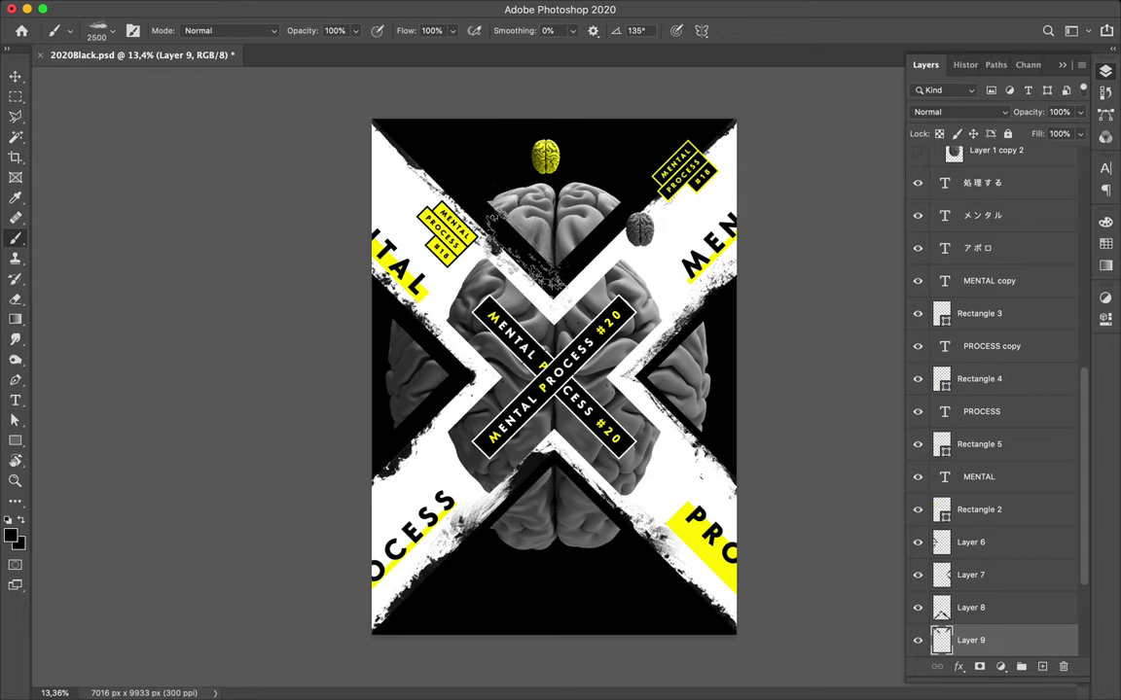
pyautogui.click(526, 244)
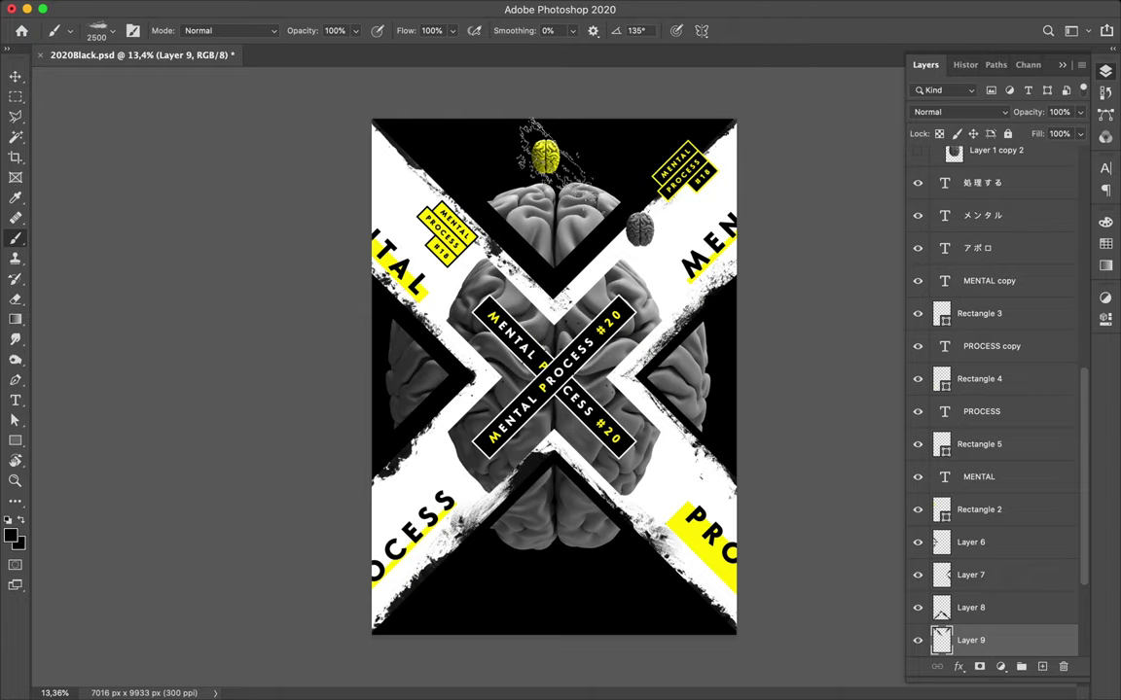
pyautogui.press('v')
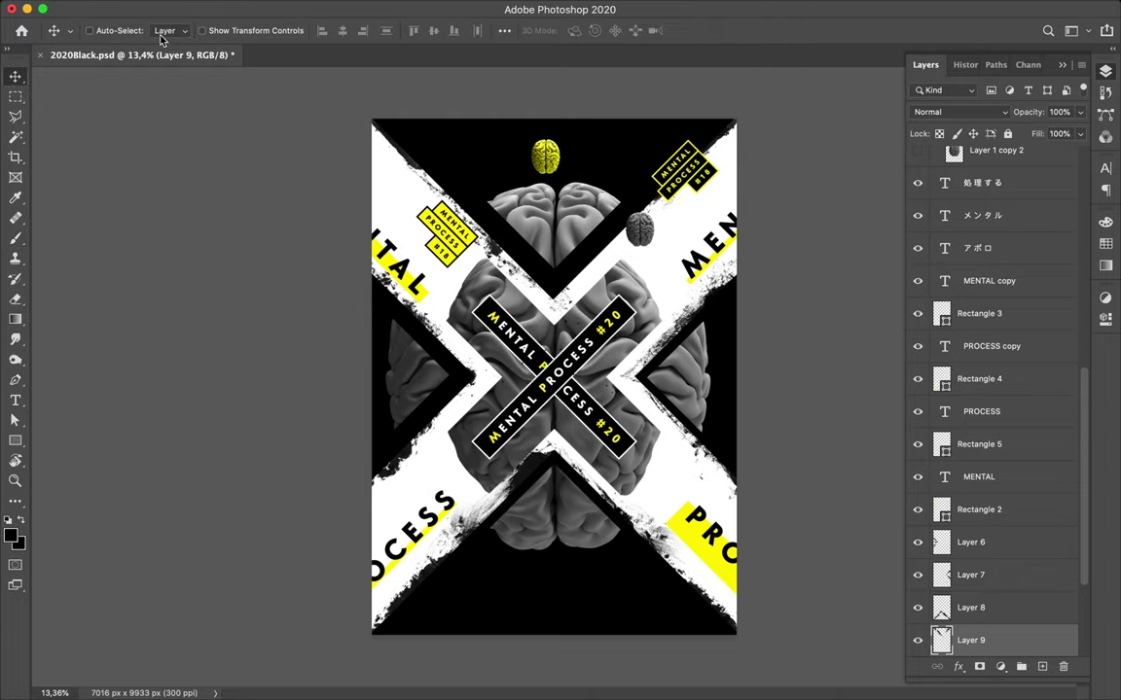
pyautogui.press('b')
# - With Dusty_grunge_stripe_11 at 135°, paint grunge near the small grey brain and the top triangle's edge
pyautogui.click(102, 30)
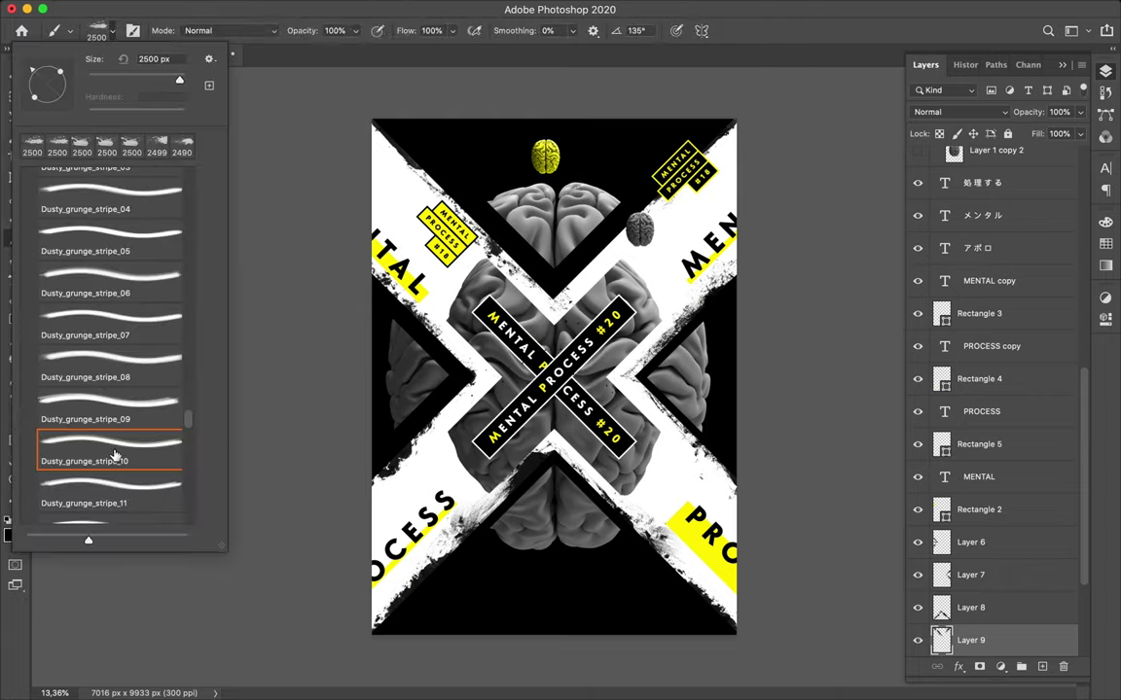
pyautogui.click(107, 491)
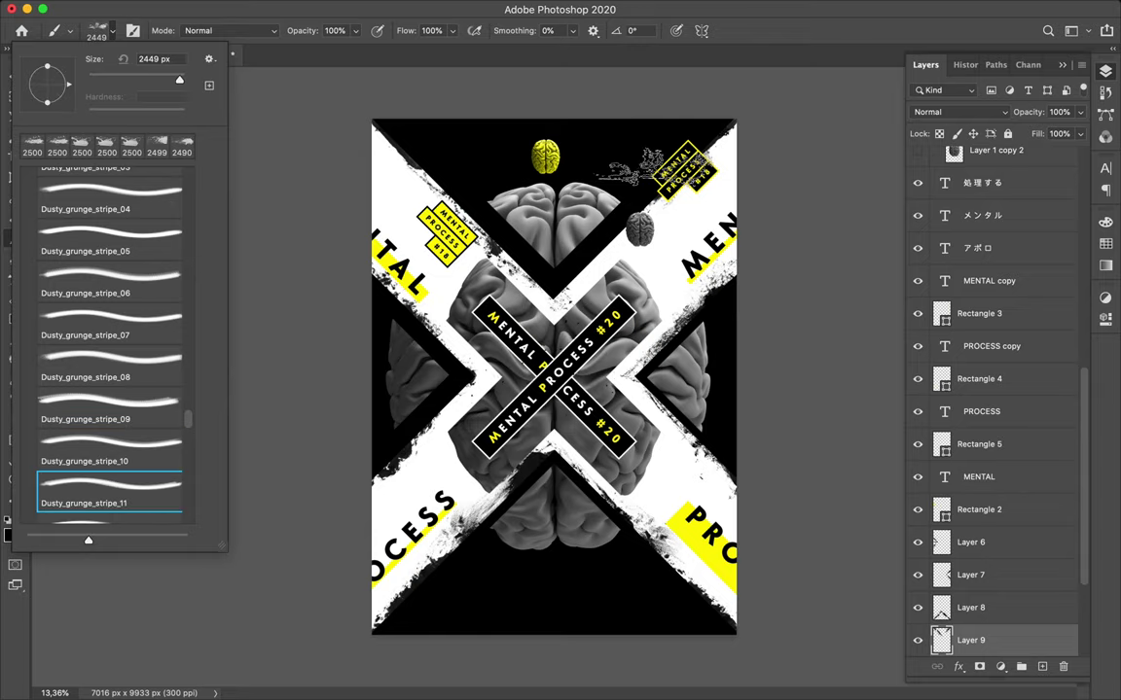
pyautogui.write('45')
pyautogui.moveTo(637, 194); pyautogui.dragTo(598, 238)
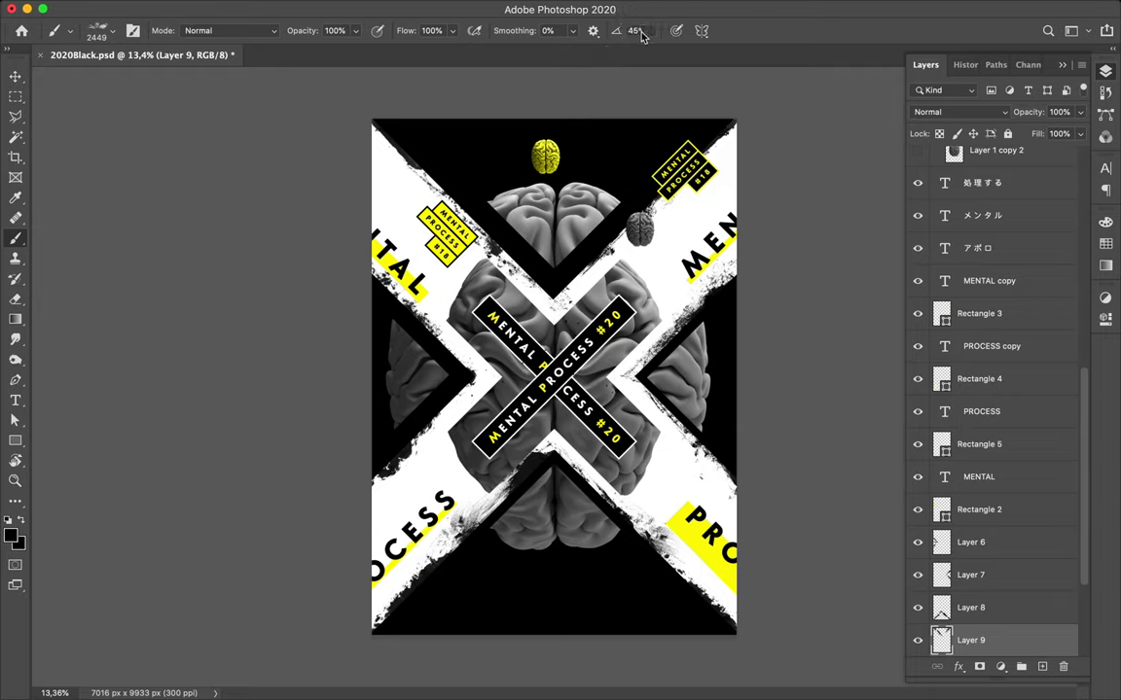
pyautogui.write('13')
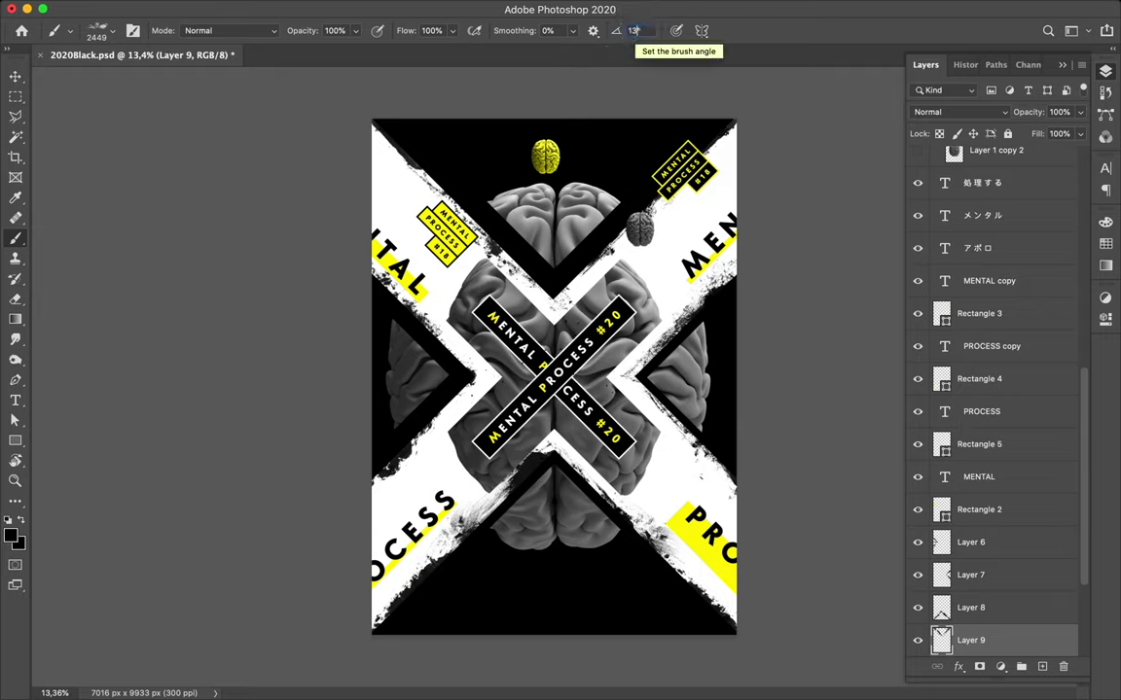
pyautogui.press('Return')
pyautogui.click(510, 239)
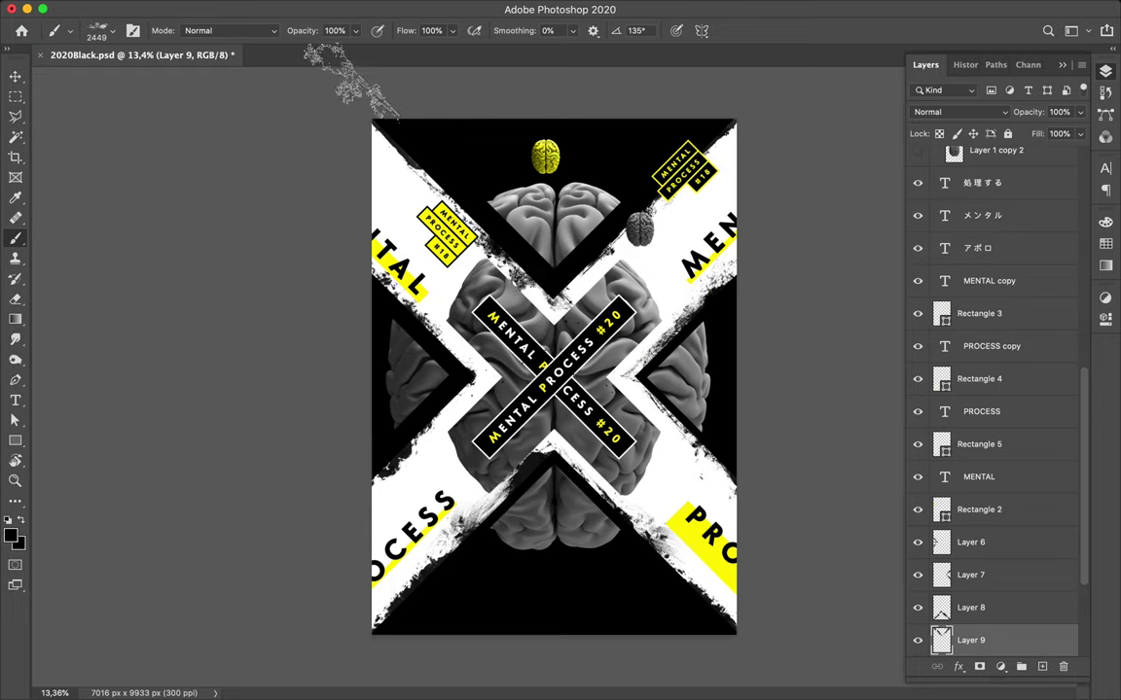
# - Stamp Dusty_grunge_stripe_12 grunge at 45° beside the small brain, then at 135° on the right triangle's edge
pyautogui.click(114, 37)
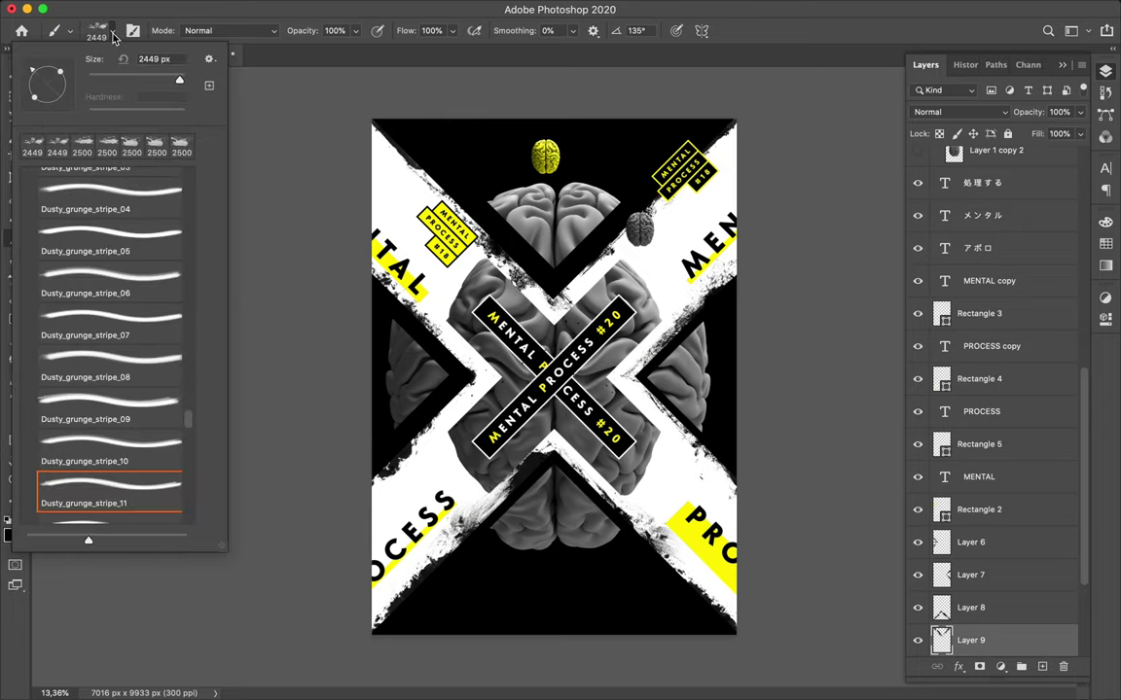
pyautogui.scroll(-2, 96, 383)
pyautogui.scroll(-2, 98, 389)
pyautogui.click(104, 431)
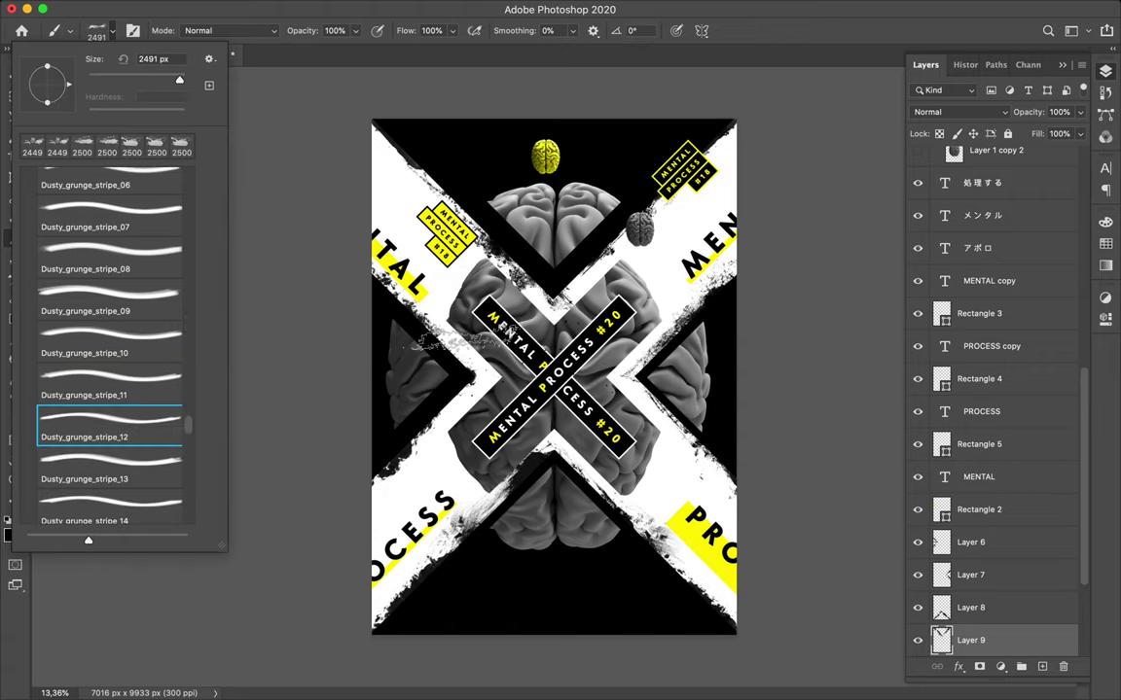
pyautogui.click(632, 30)
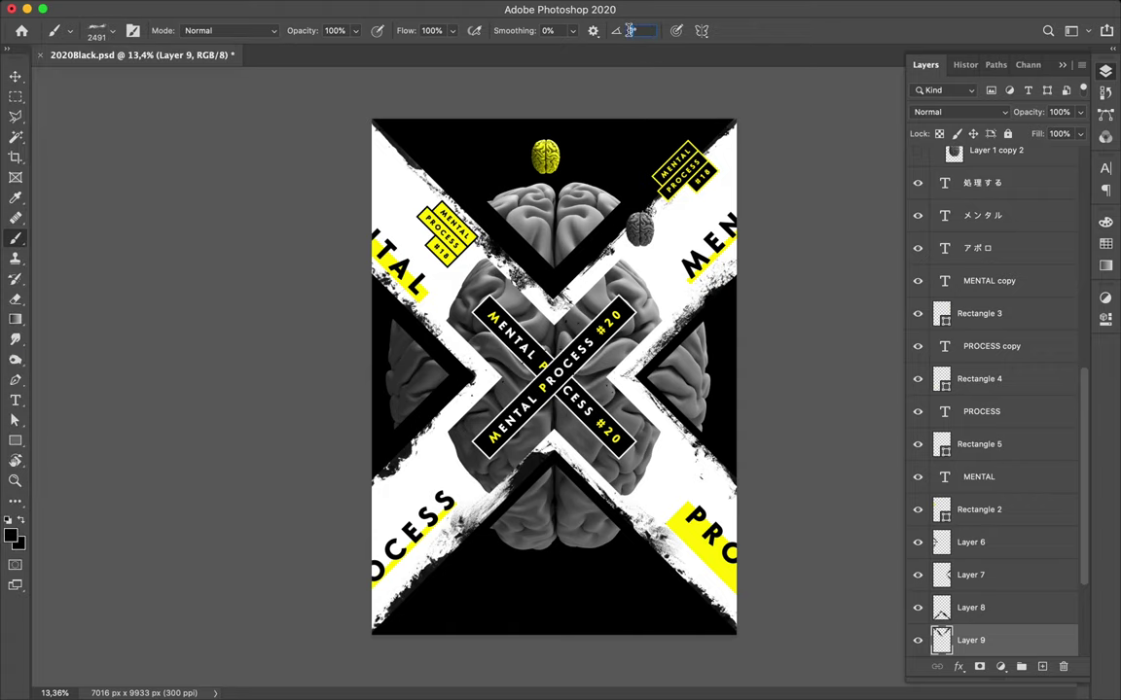
pyautogui.write('45')
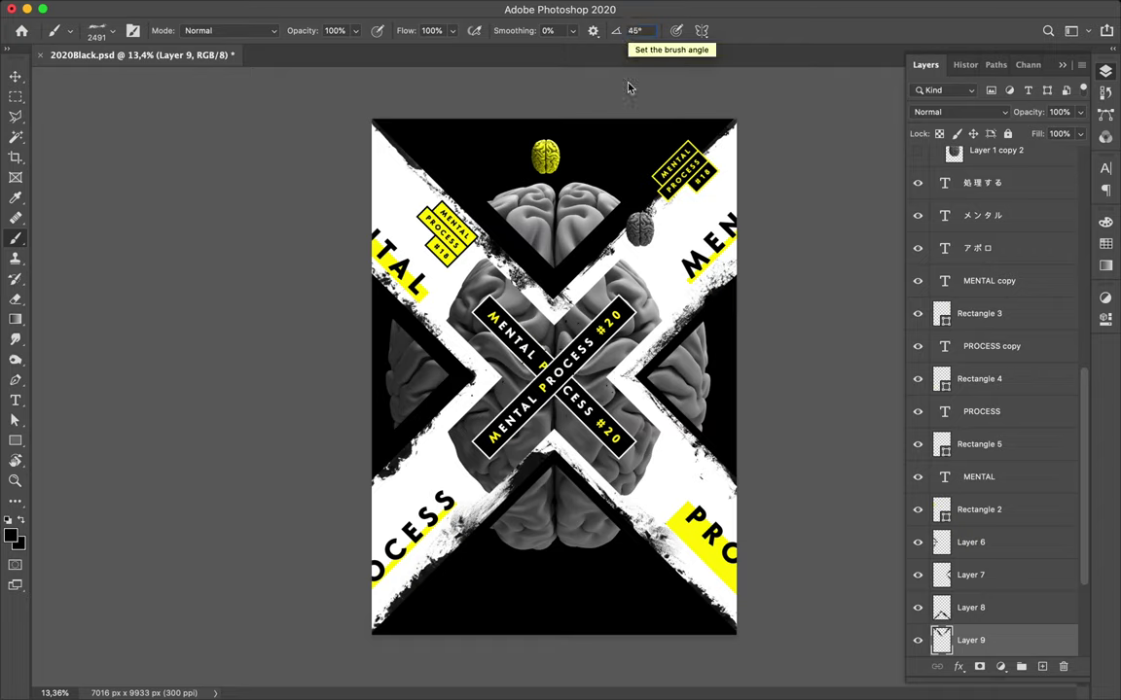
pyautogui.click(593, 248)
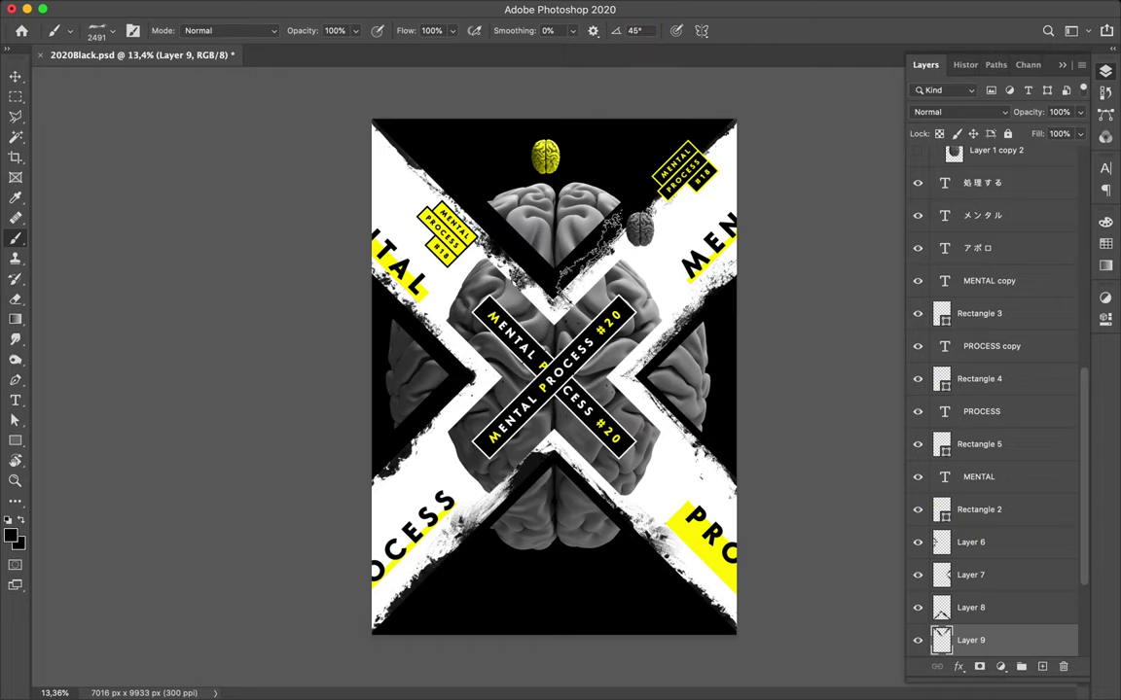
pyautogui.click(579, 272)
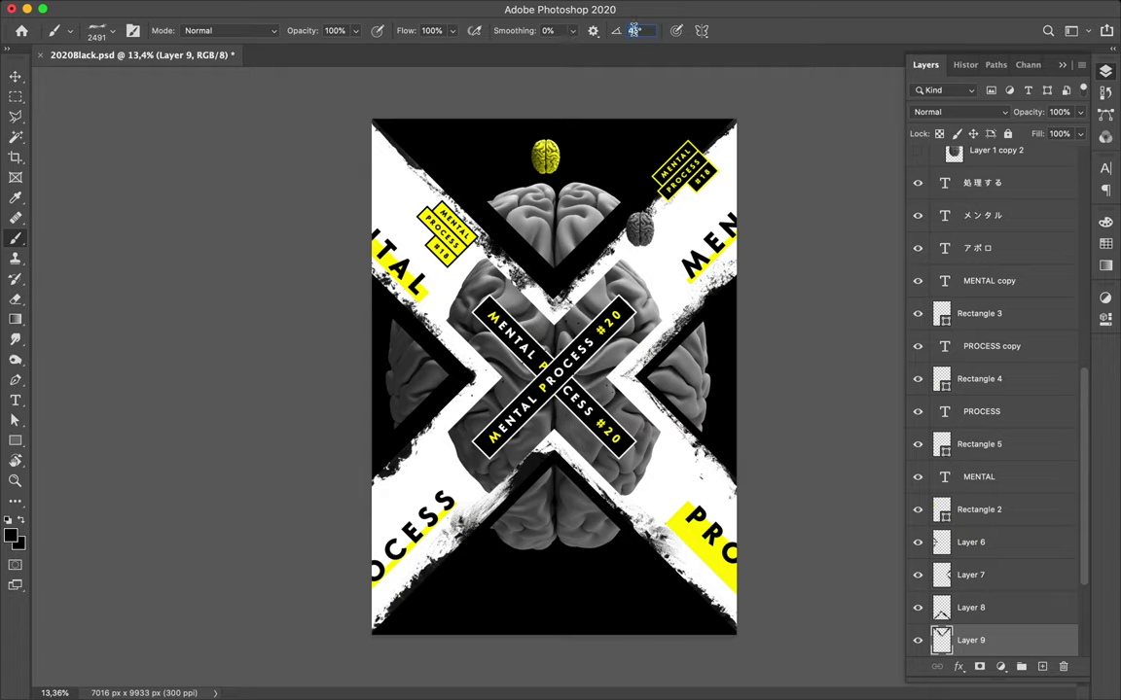
pyautogui.write('135')
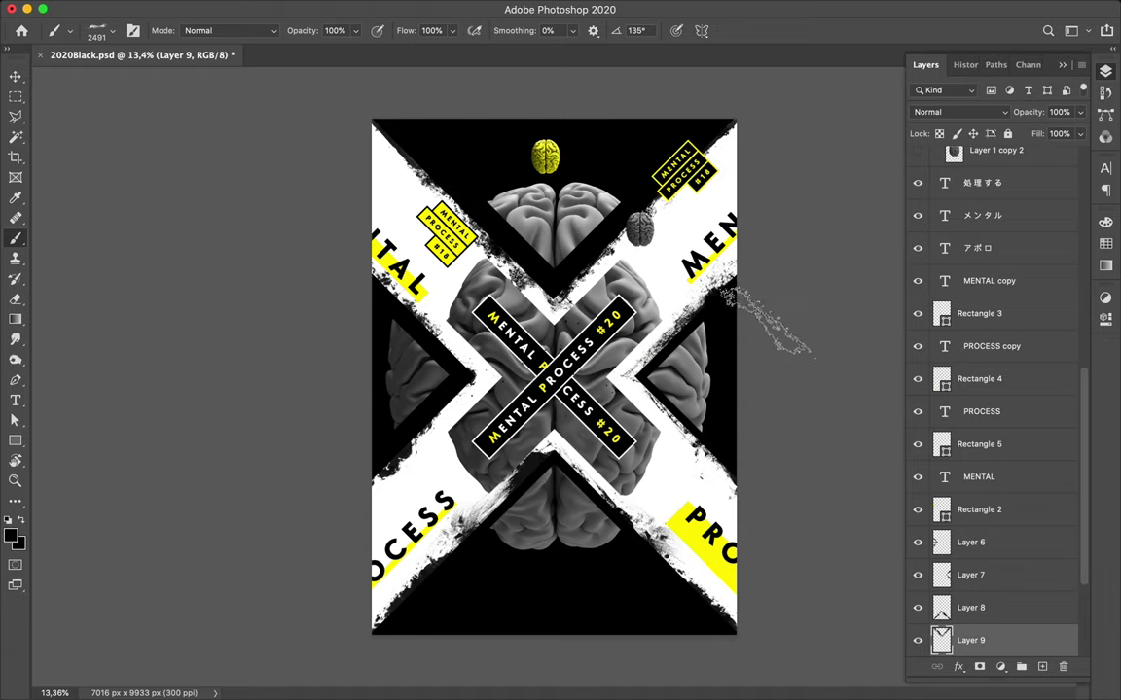
pyautogui.click(697, 393)
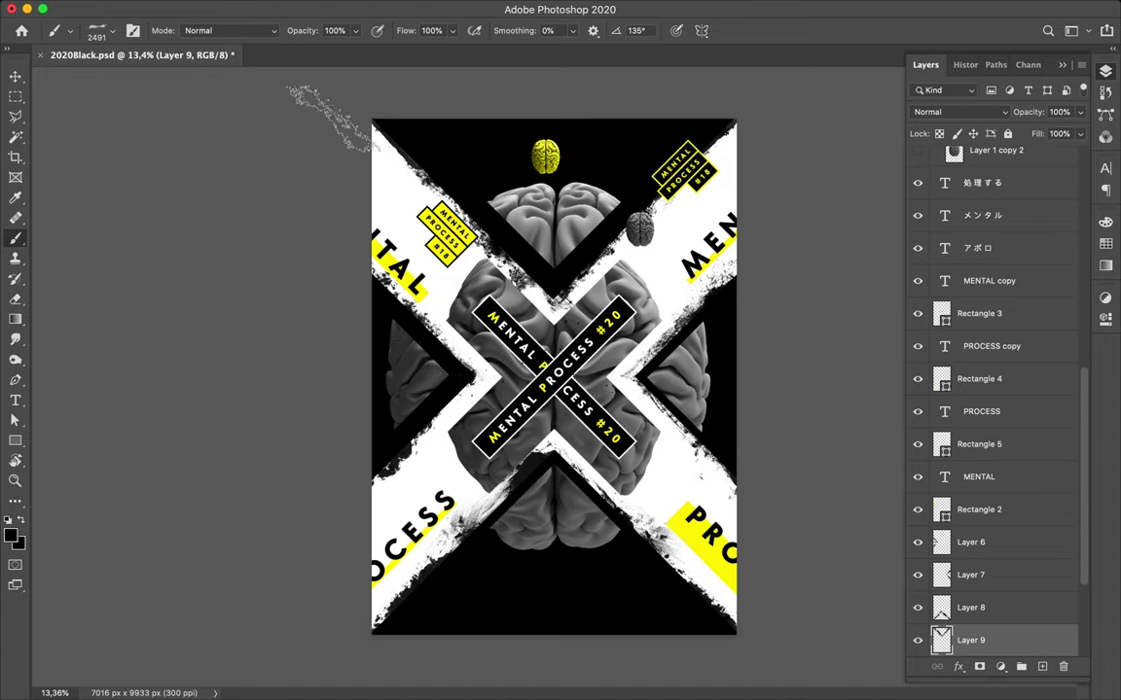
# - Brush Dusty_grunge_stripe_13 grunge at a 45° angle along the left triangle's edge
pyautogui.click(109, 36)
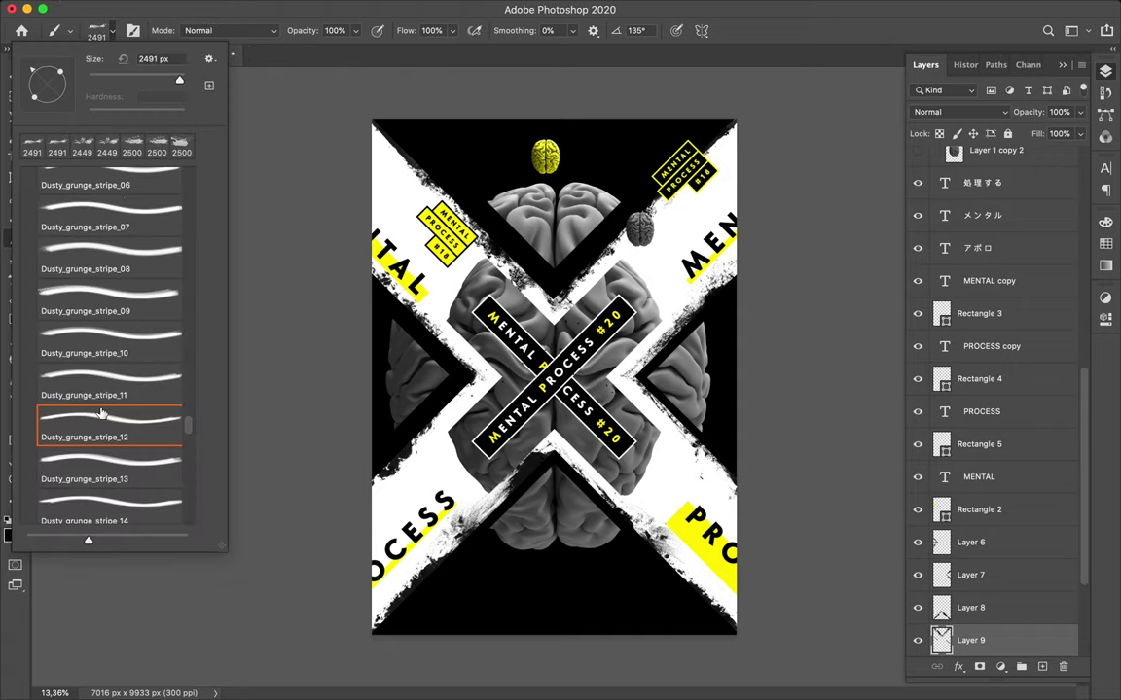
pyautogui.click(101, 463)
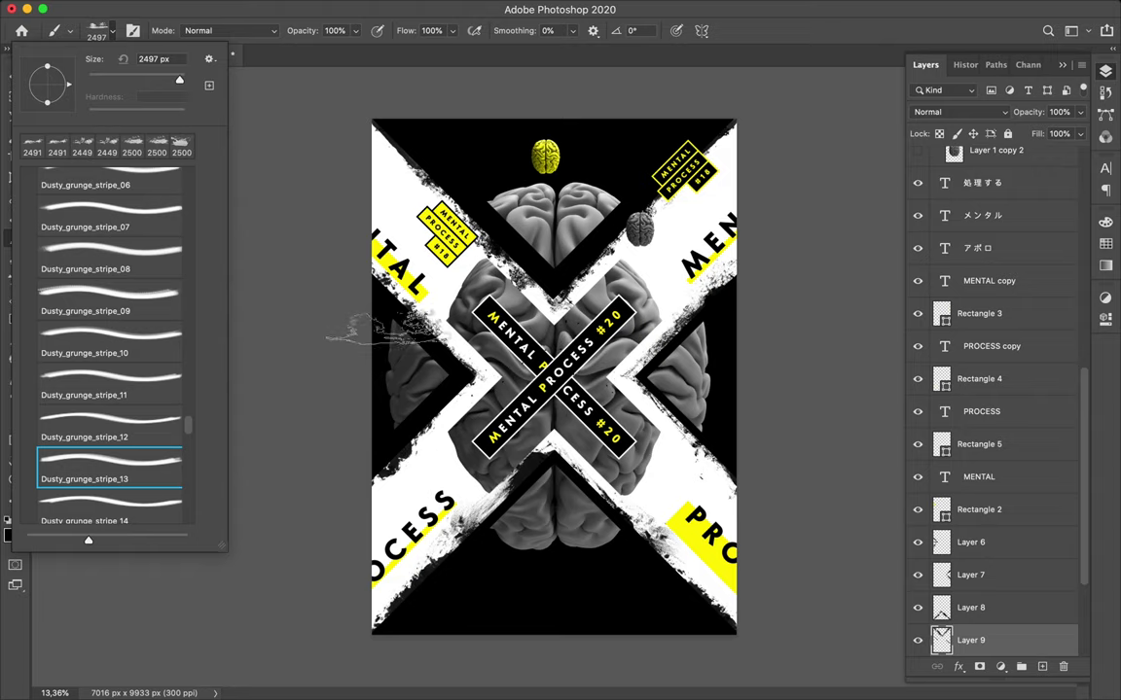
pyautogui.click(633, 30)
pyautogui.write('45')
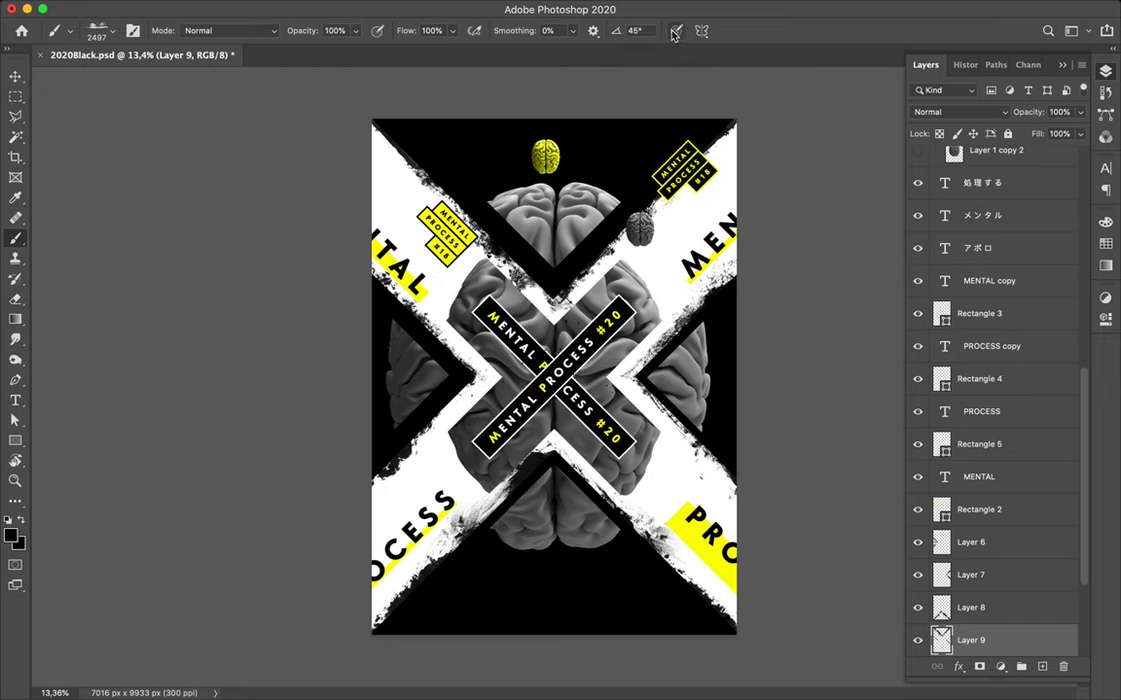
pyautogui.moveTo(477, 273)
pyautogui.mouseDown()
pyautogui.moveTo(428, 379)
pyautogui.moveTo(394, 419)
pyautogui.mouseUp()
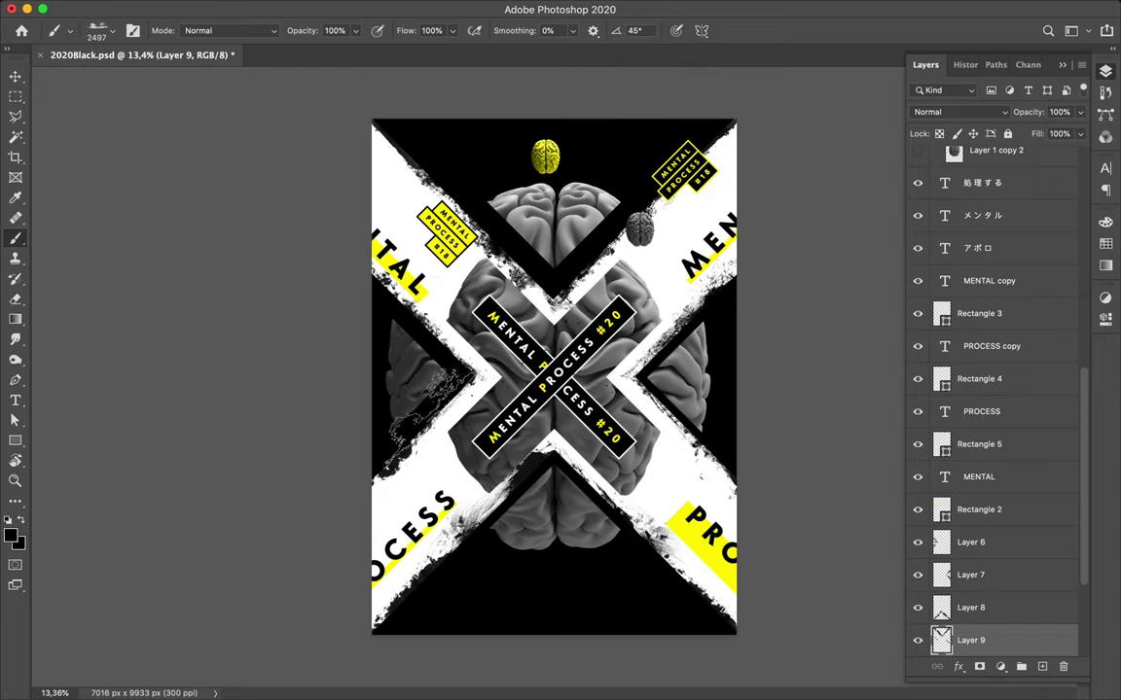
pyautogui.moveTo(423, 413); pyautogui.dragTo(420, 411)
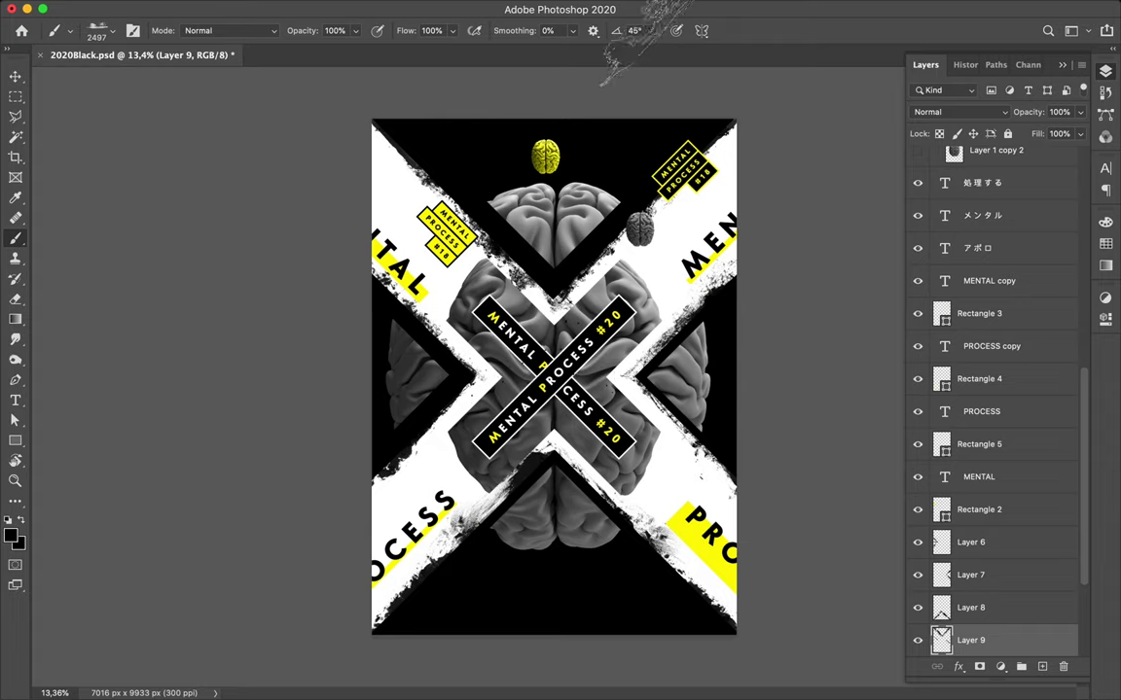
# - Set the brush angle to -45° and switch to the Move tool
pyautogui.click(634, 30)
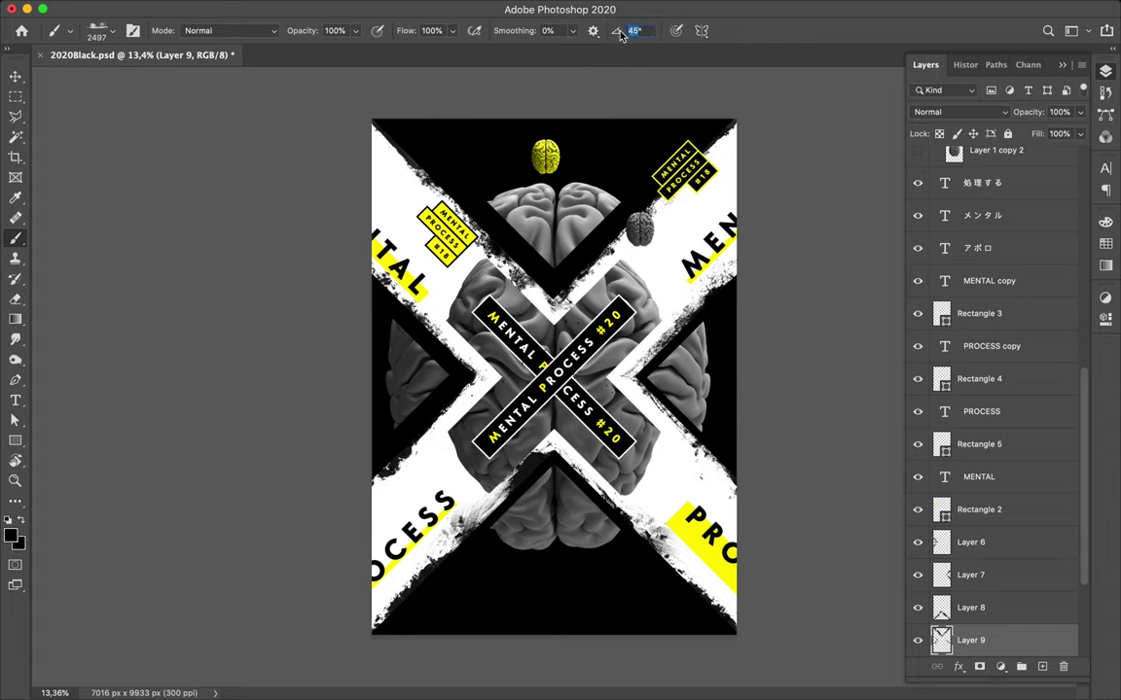
pyautogui.write('-45')
pyautogui.press('Return')
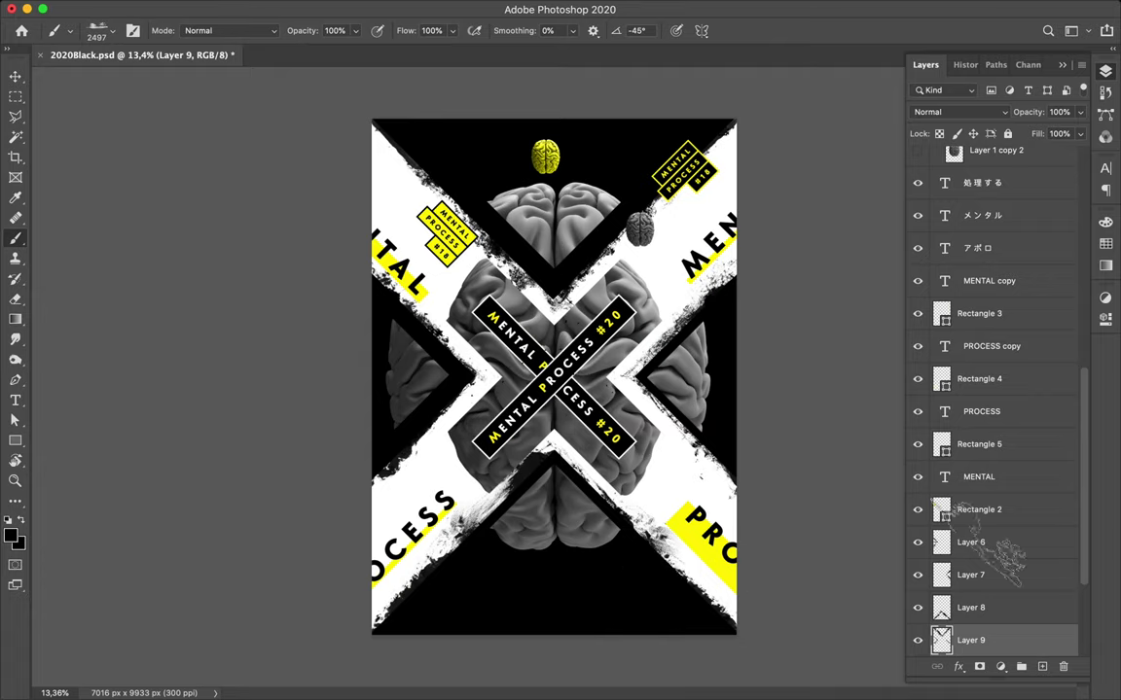
pyautogui.press('v')
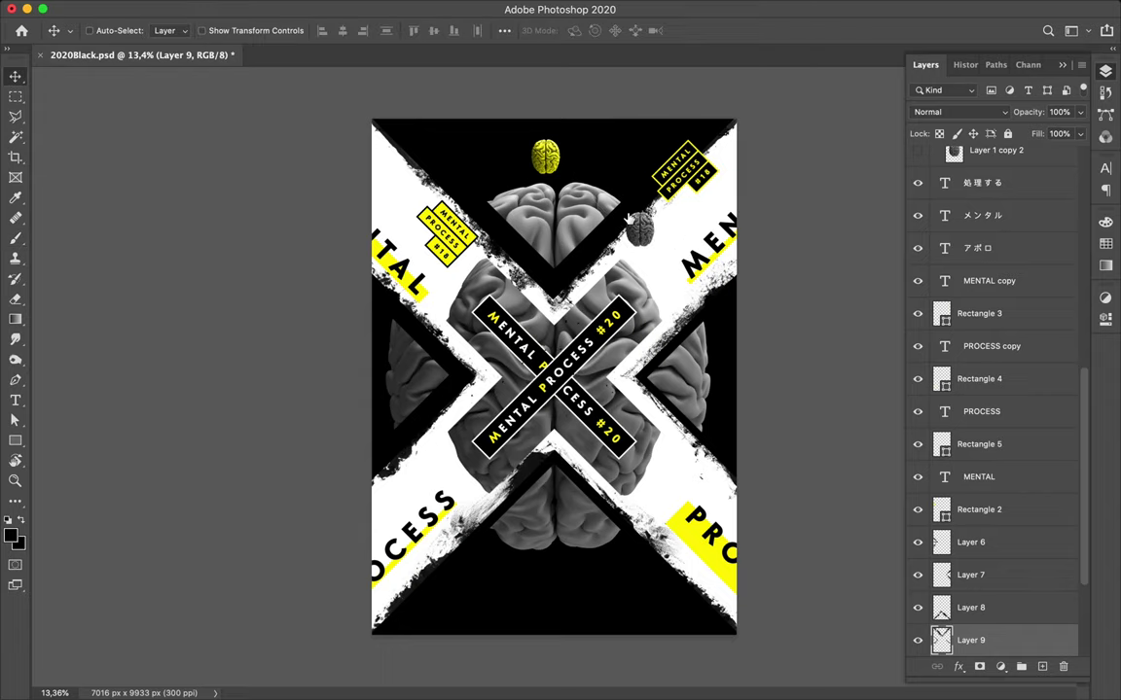
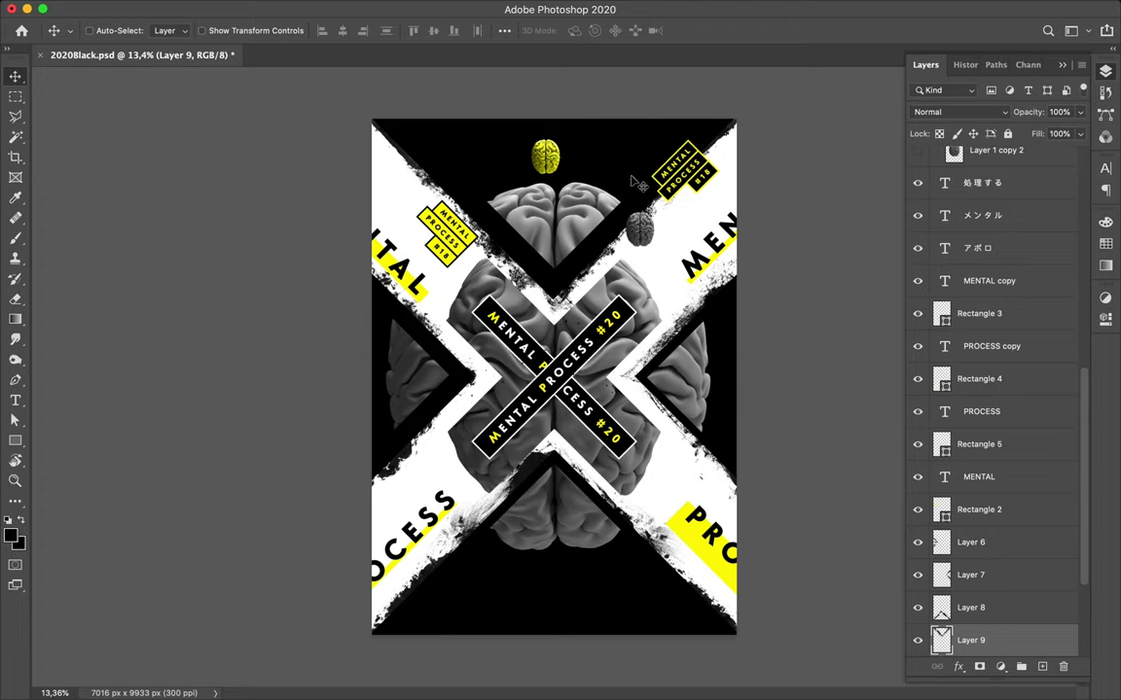
# - Move Shape 1 copy 3, Layer 9 and Layer 3 down so the top-edge text and logo show
pyautogui.keyDown('ctrl'); pyautogui.click(570, 142); pyautogui.keyUp('ctrl')
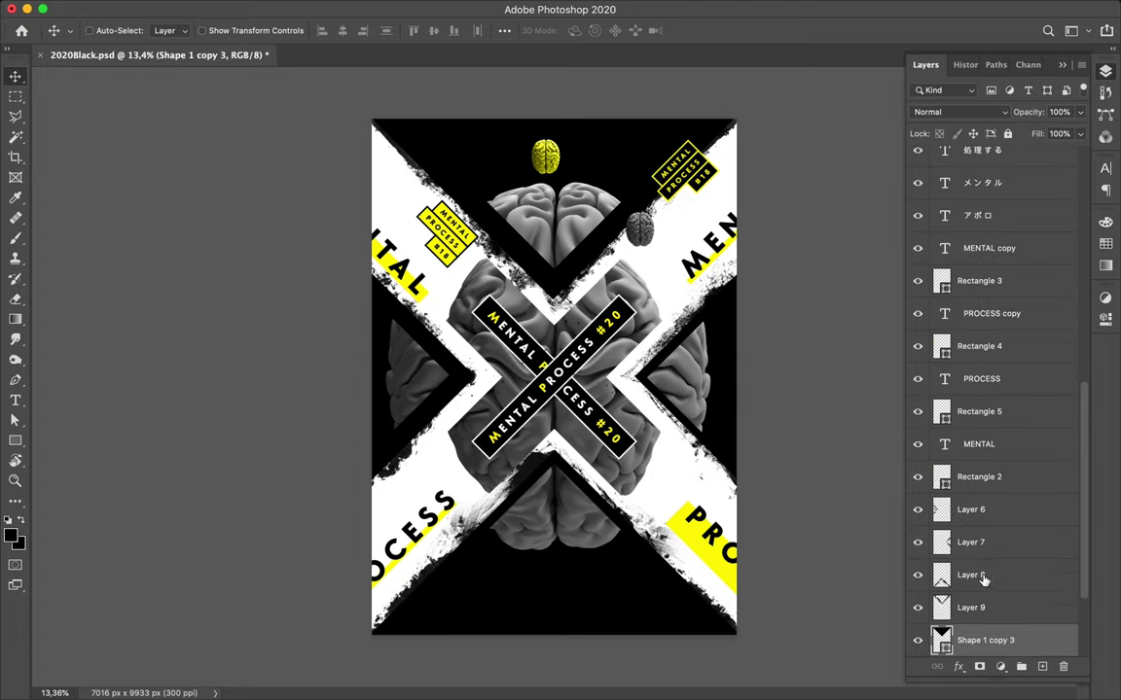
pyautogui.keyDown('shift'); pyautogui.click(974, 610); pyautogui.keyUp('shift')
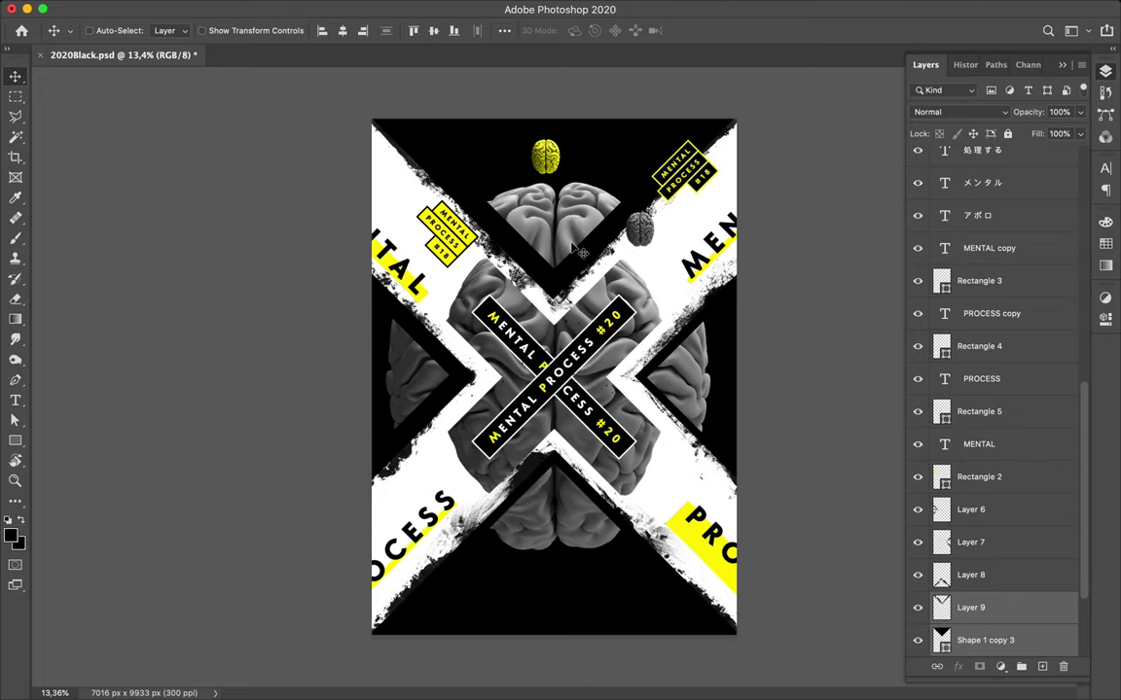
pyautogui.moveTo(572, 248); pyautogui.dragTo(574, 264)
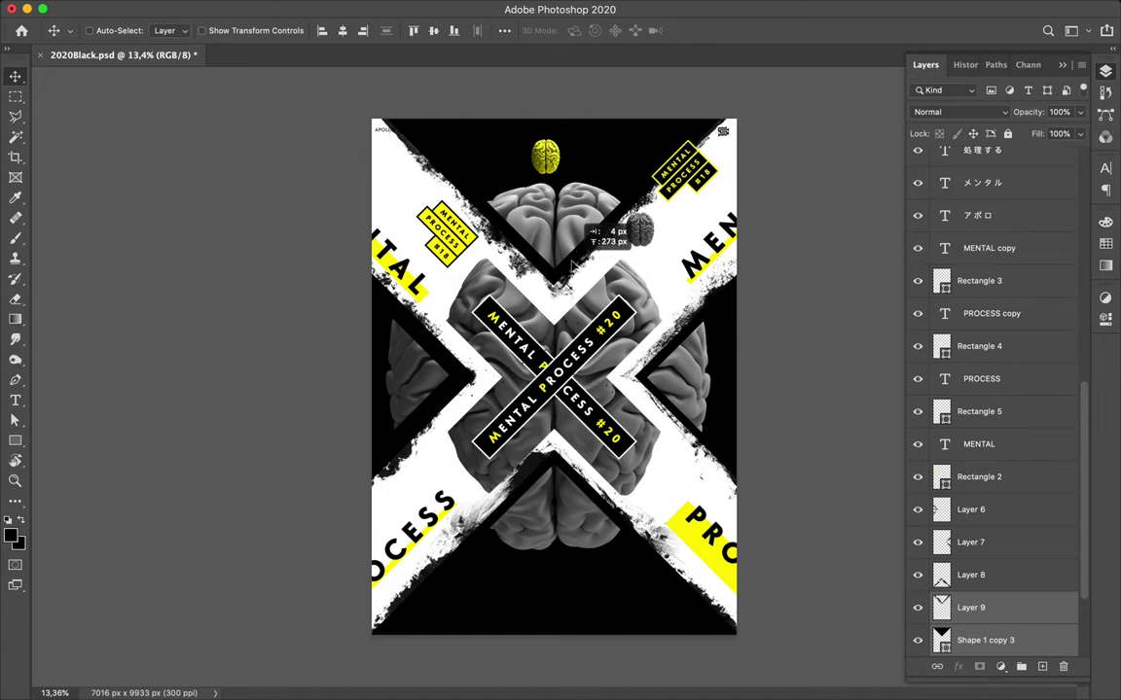
pyautogui.moveTo(573, 261); pyautogui.dragTo(545, 229)
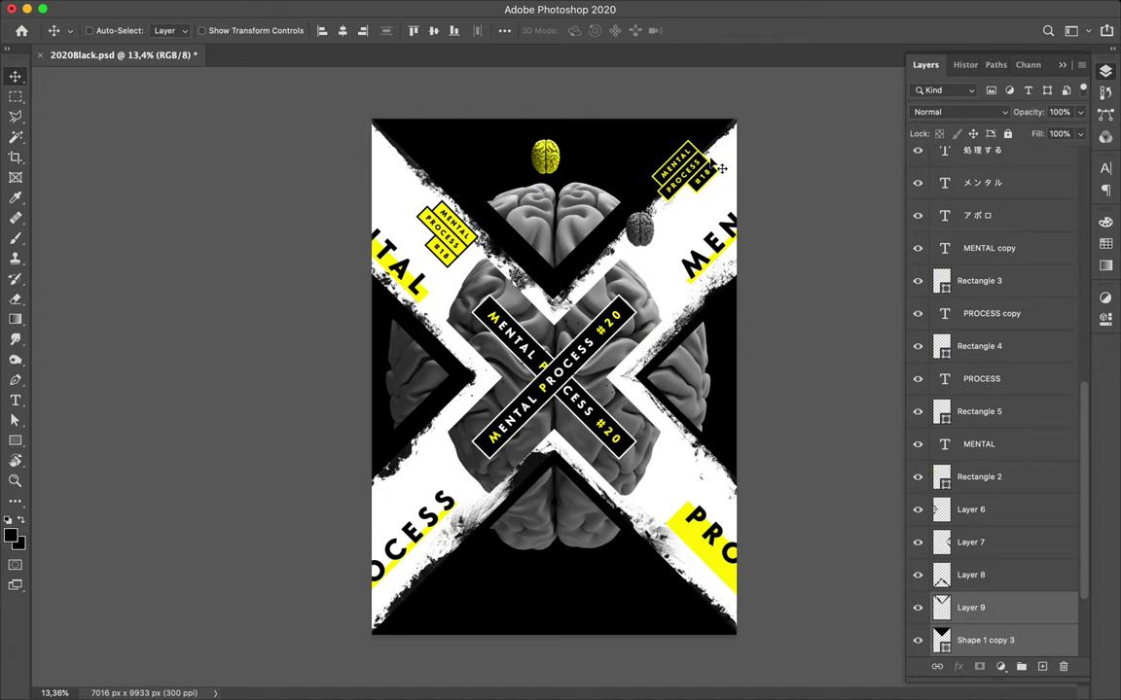
pyautogui.moveTo(604, 259); pyautogui.dragTo(599, 240)
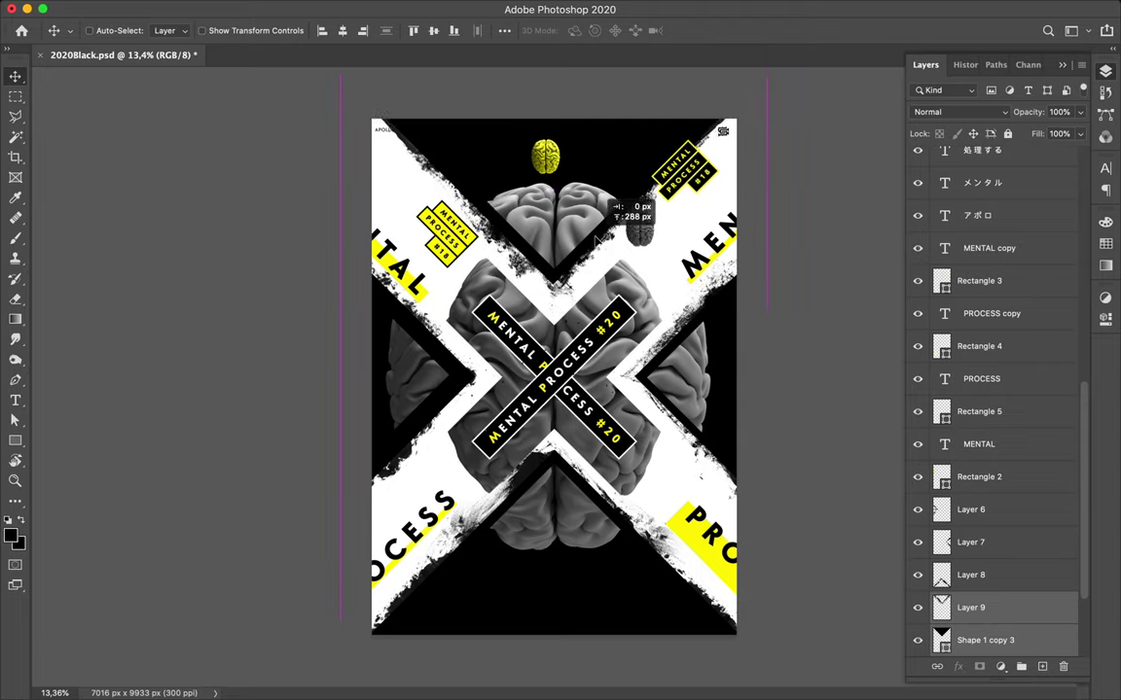
pyautogui.moveTo(597, 240); pyautogui.dragTo(605, 247)
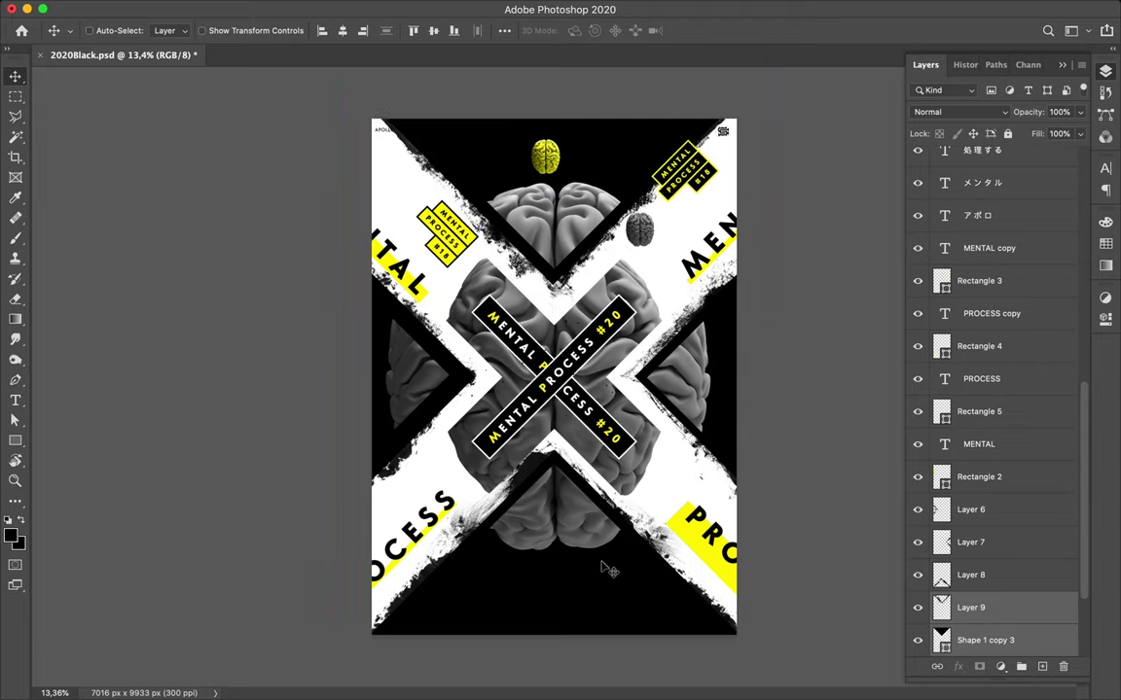
pyautogui.click(580, 527)
pyautogui.moveTo(580, 527); pyautogui.dragTo(580, 528)
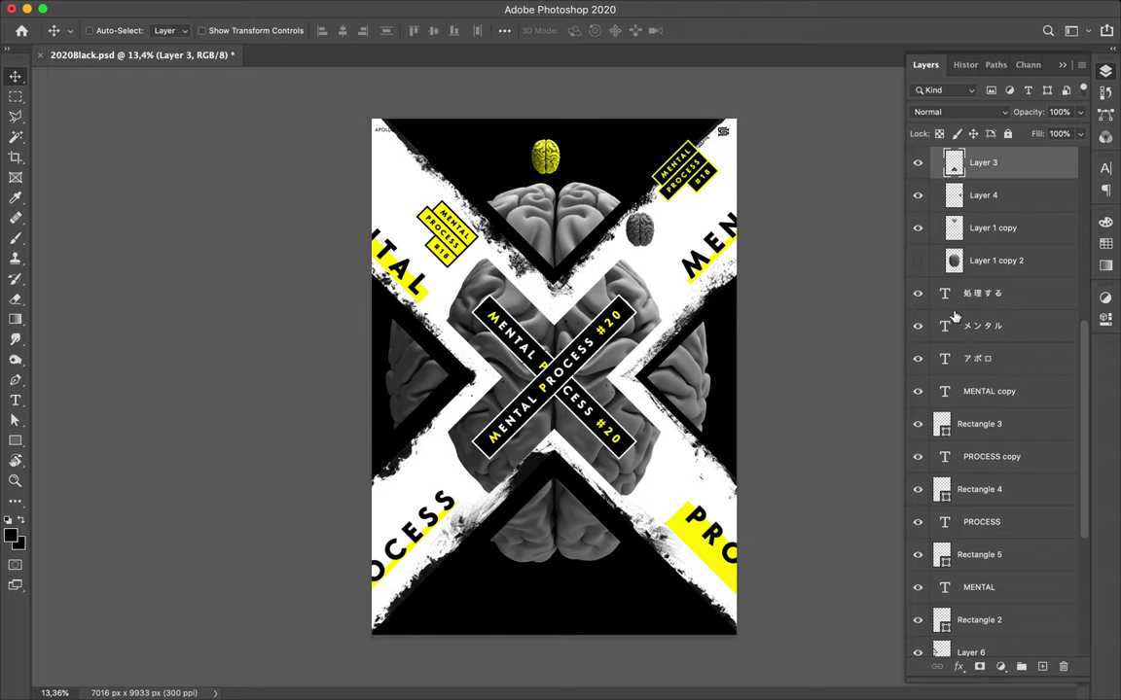
# - Add a blank Layer 10 above Rectangle 1 copy 4 inside CENTER ELEMENTS
pyautogui.scroll(10, 973, 390)
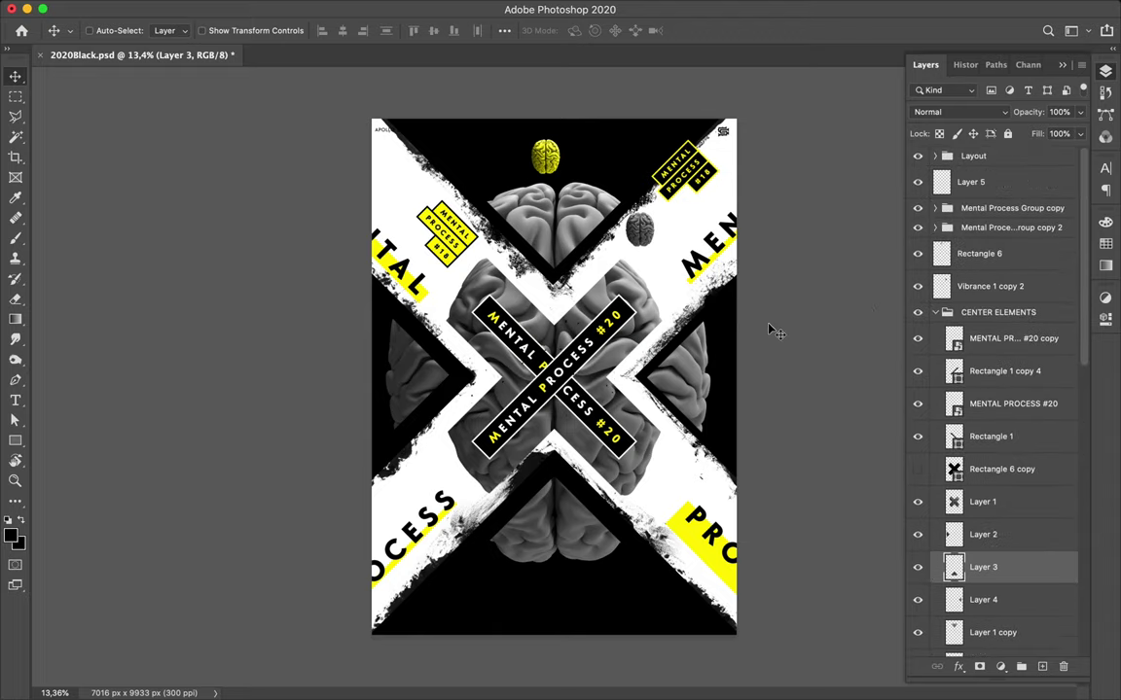
pyautogui.click(574, 371)
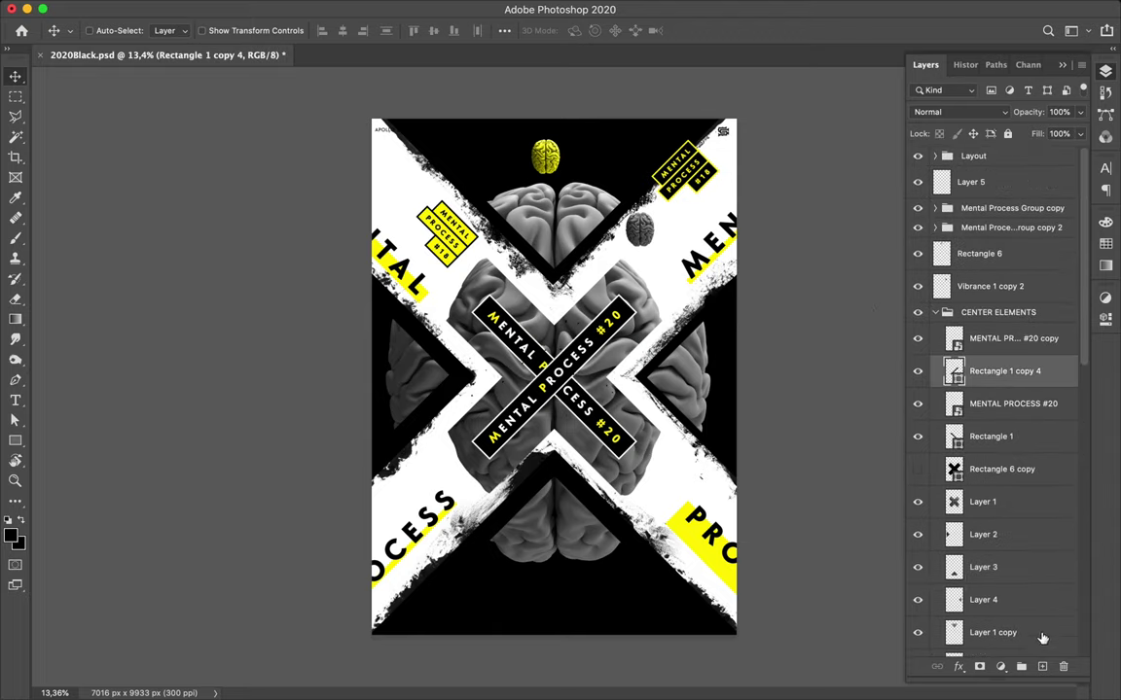
pyautogui.click(1042, 667)
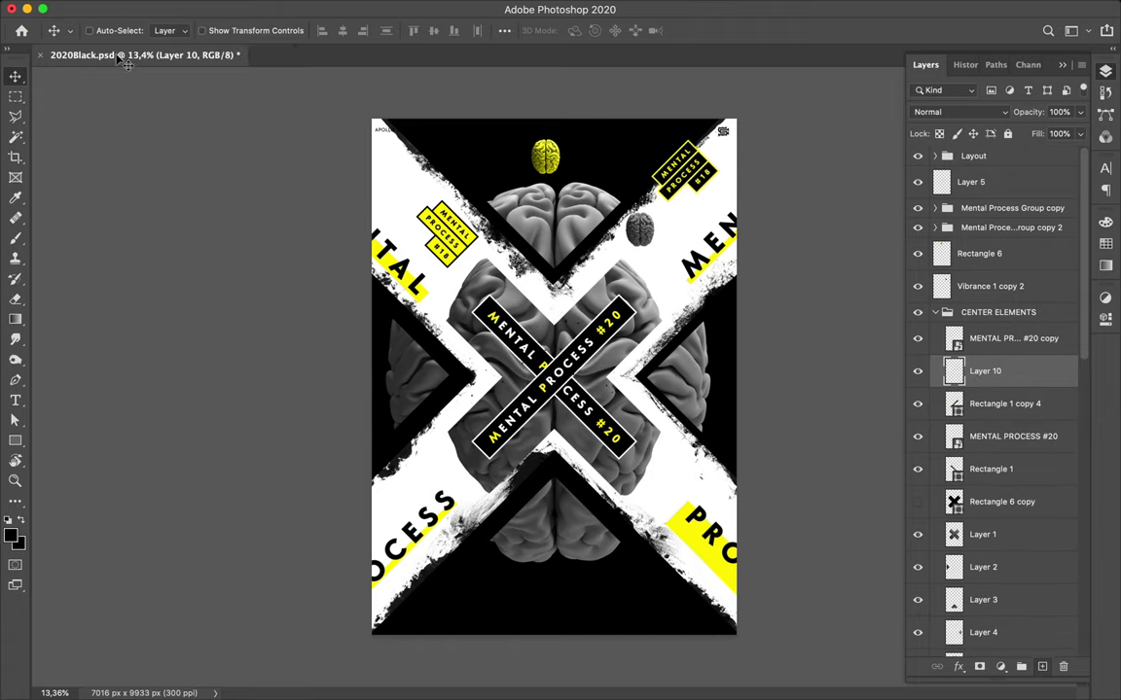
# - Choose the first Spary Paint II spray brush from the Brush Preset picker
pyautogui.press('b')
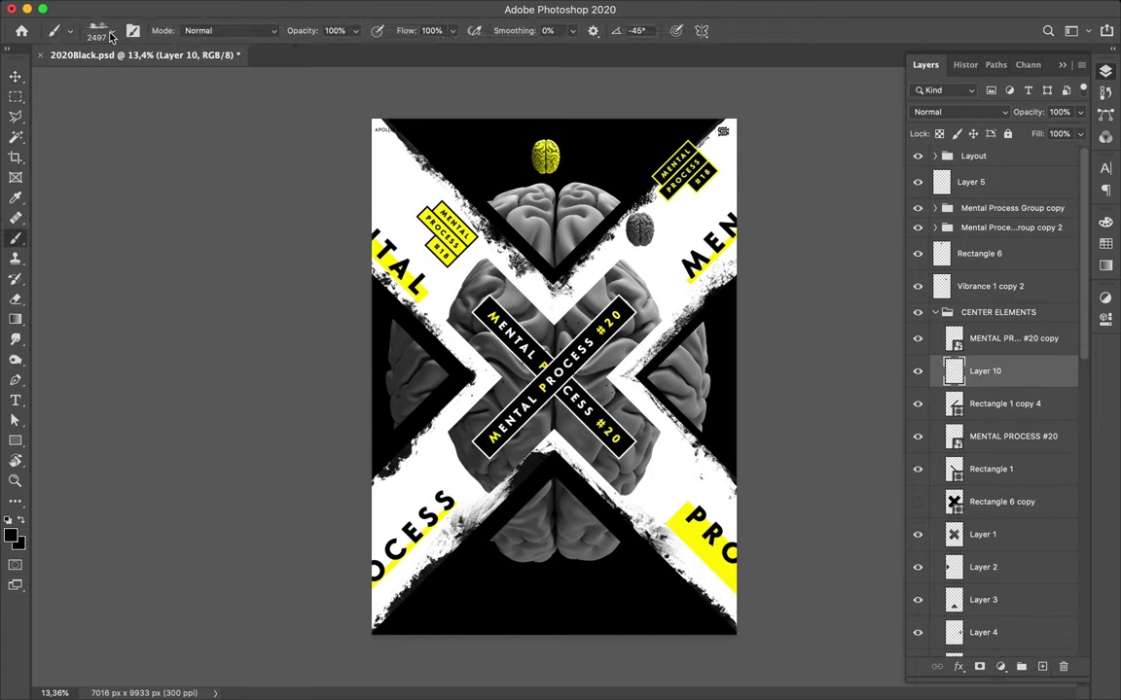
pyautogui.click(99, 31)
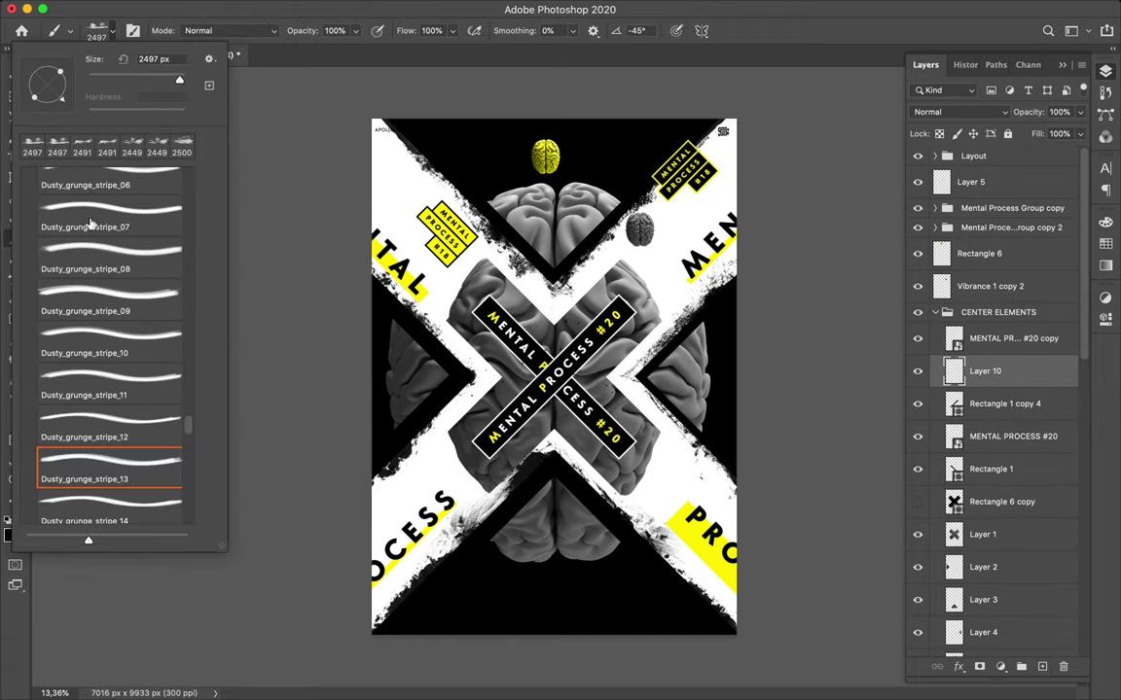
pyautogui.scroll(5, 90, 224)
pyautogui.scroll(5, 89, 223)
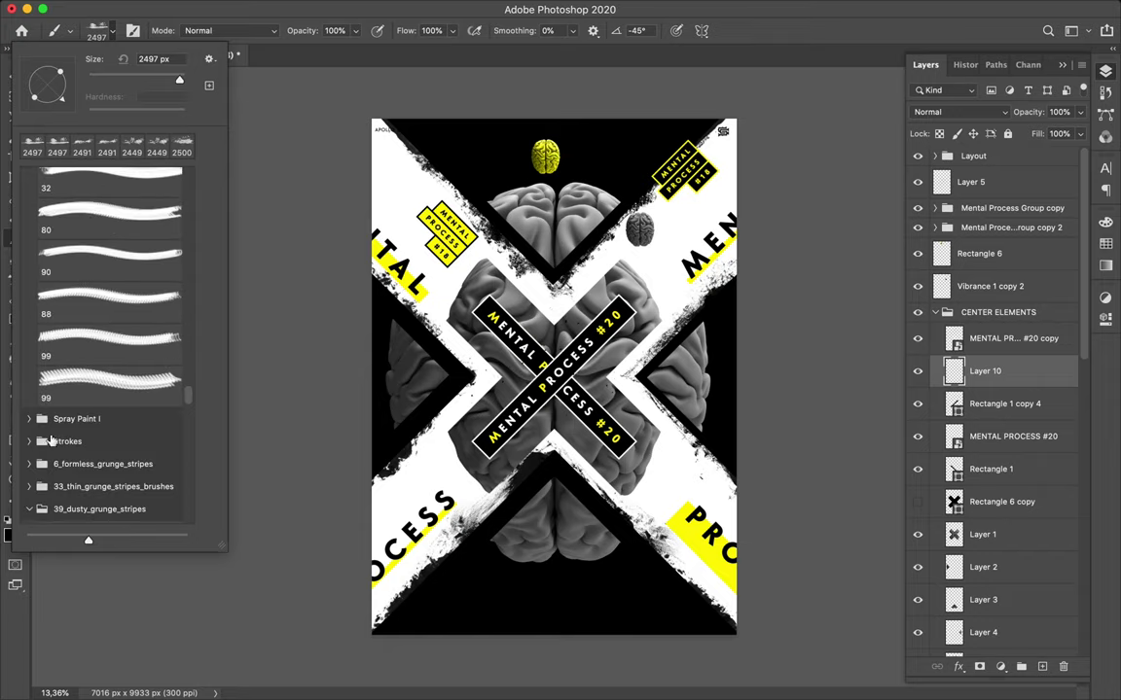
pyautogui.scroll(3, 39, 442)
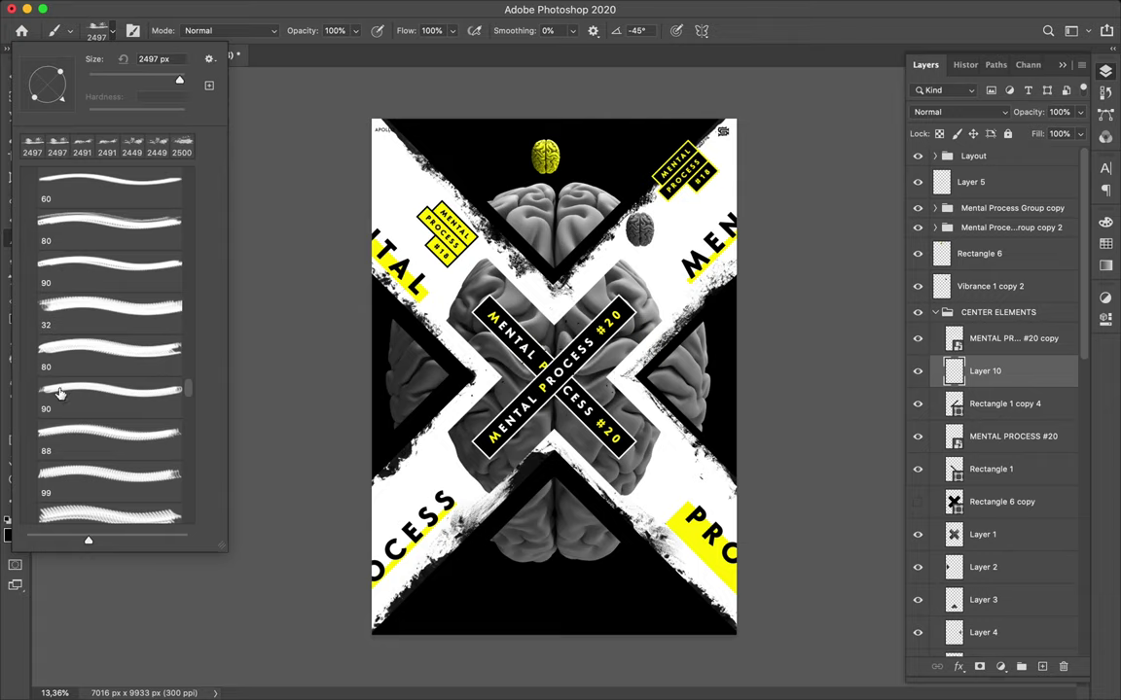
pyautogui.scroll(4, 60, 393)
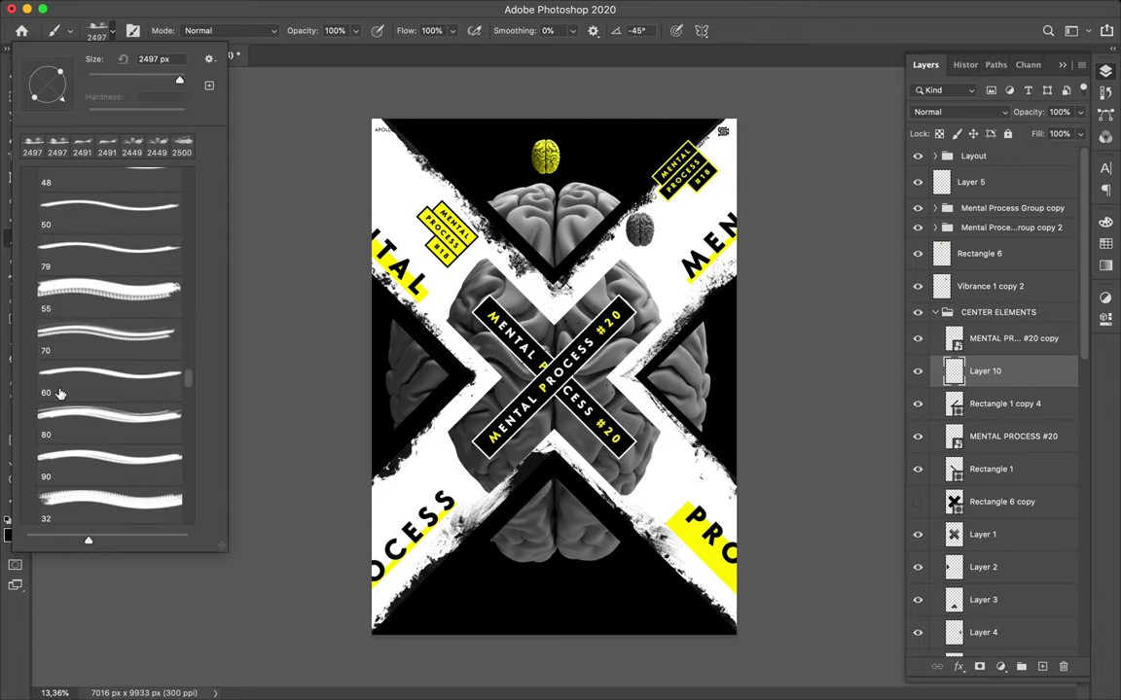
pyautogui.scroll(1, 59, 393)
pyautogui.scroll(2, 60, 393)
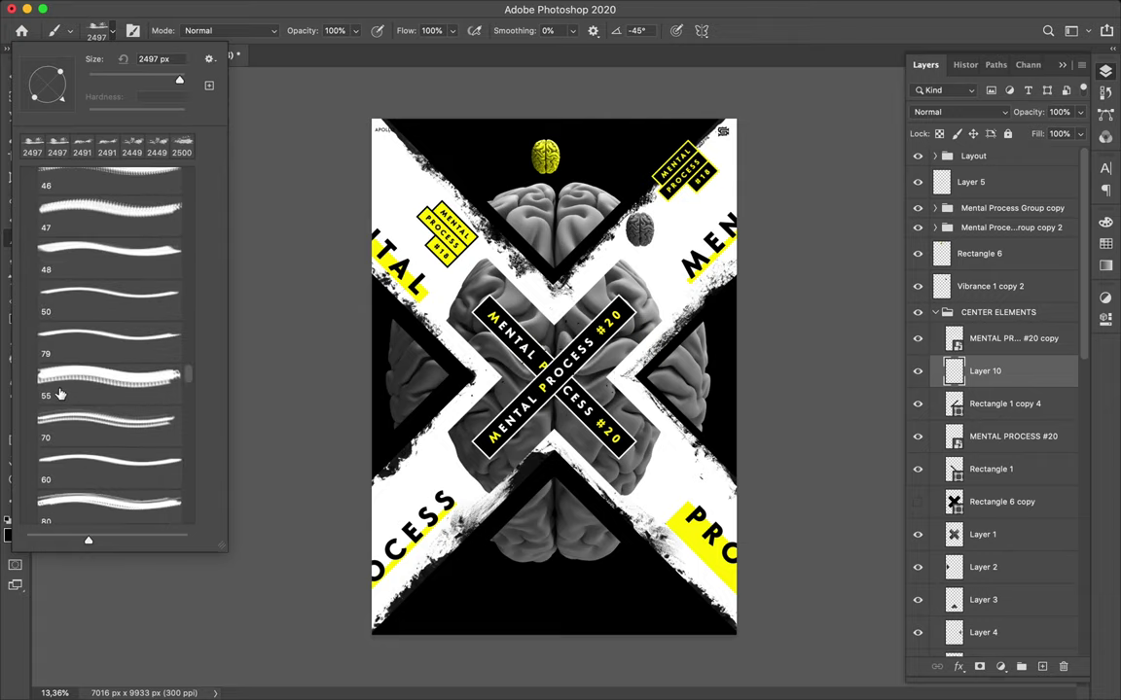
pyautogui.scroll(3, 59, 393)
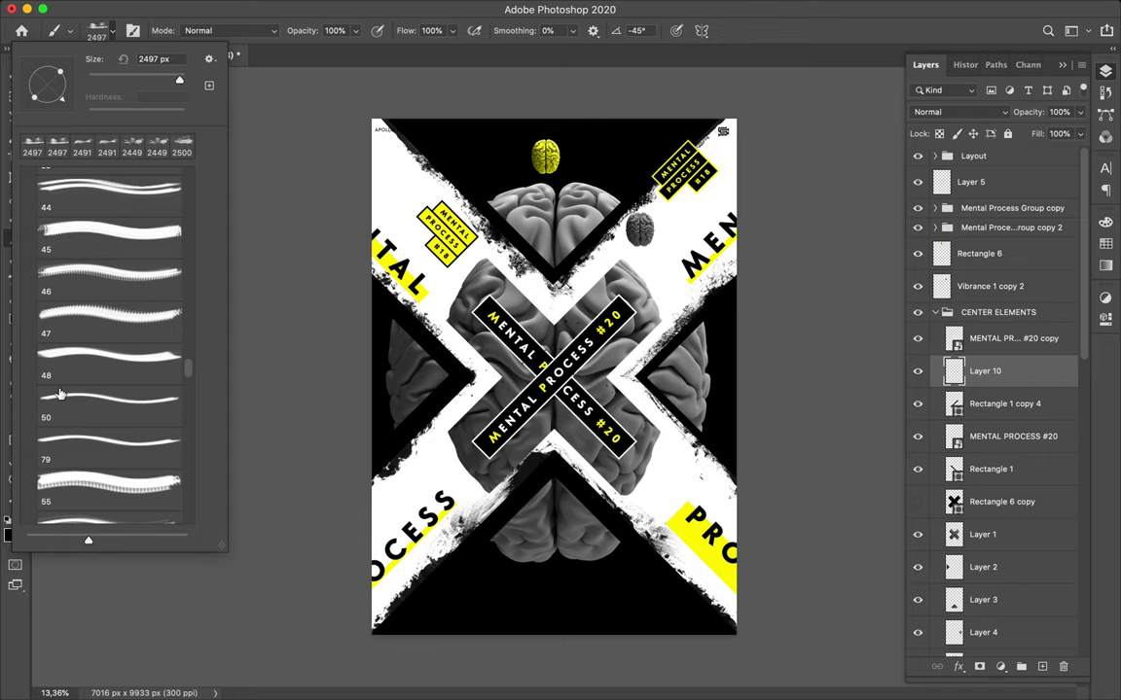
pyautogui.scroll(6, 59, 393)
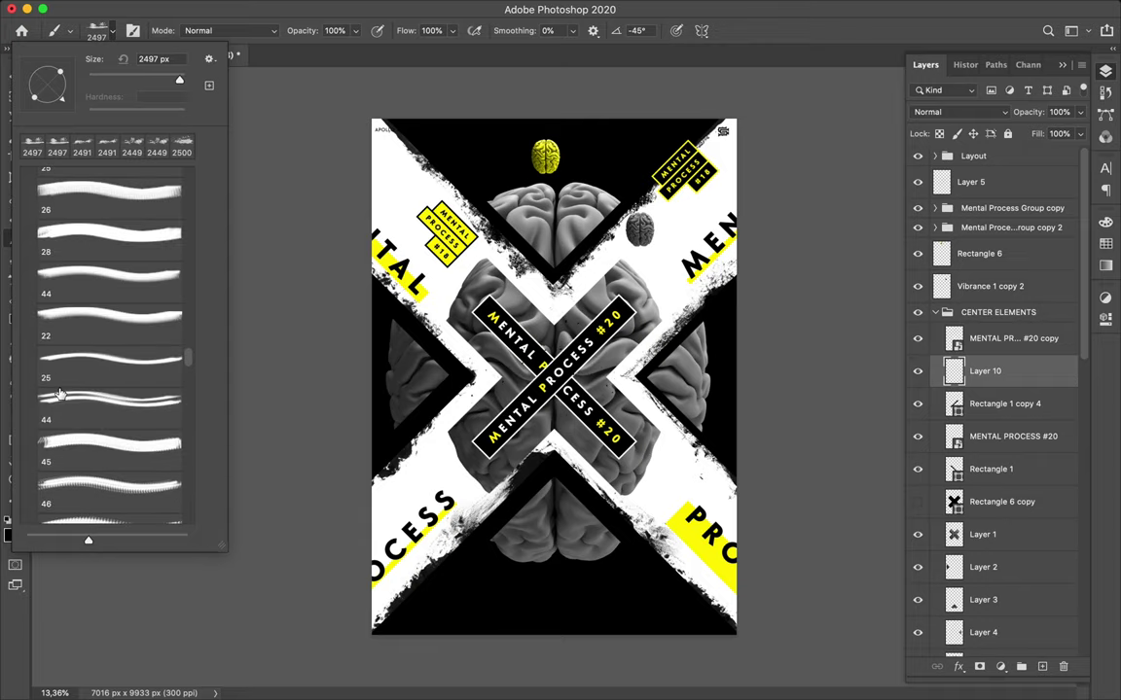
pyautogui.scroll(8, 59, 393)
pyautogui.scroll(8, 59, 393)
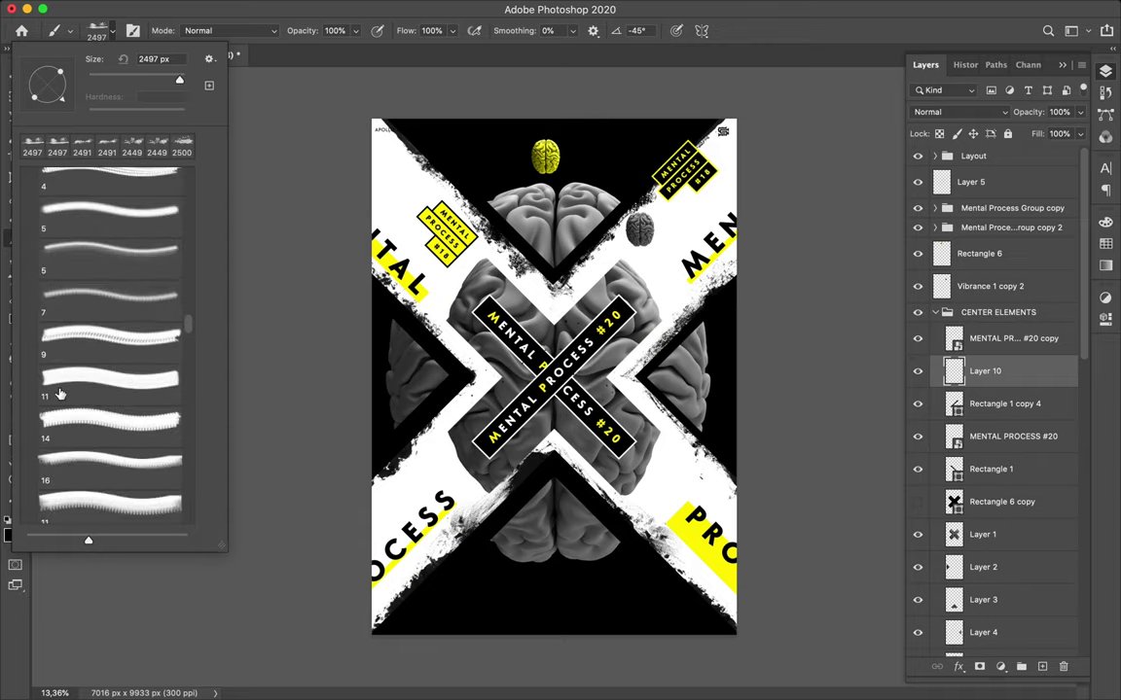
pyautogui.scroll(7, 59, 393)
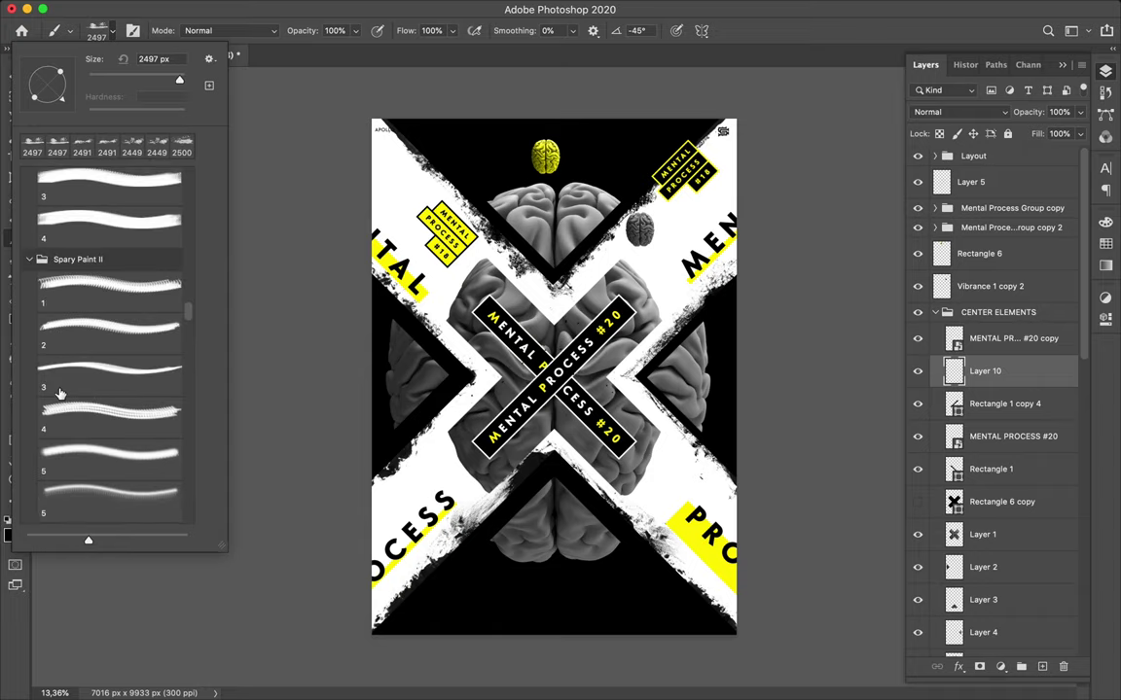
pyautogui.scroll(3, 59, 393)
pyautogui.click(91, 402)
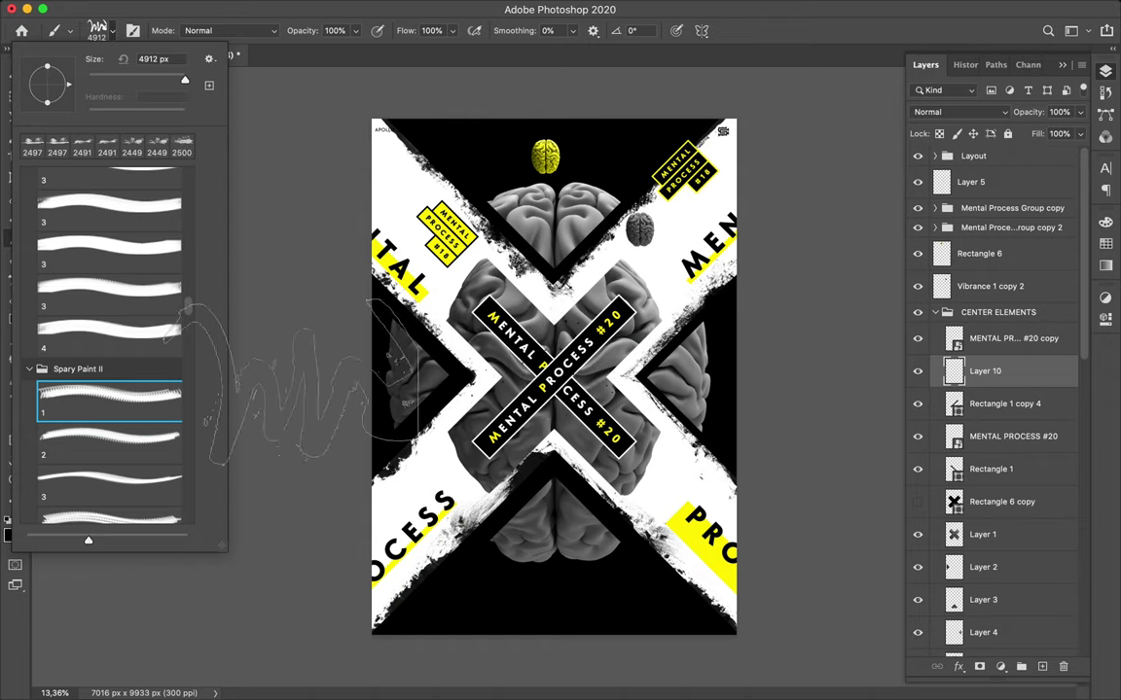
# - Set the painting colour to yellow and stamp a spray stroke over the poster centre
pyautogui.click(12, 531)
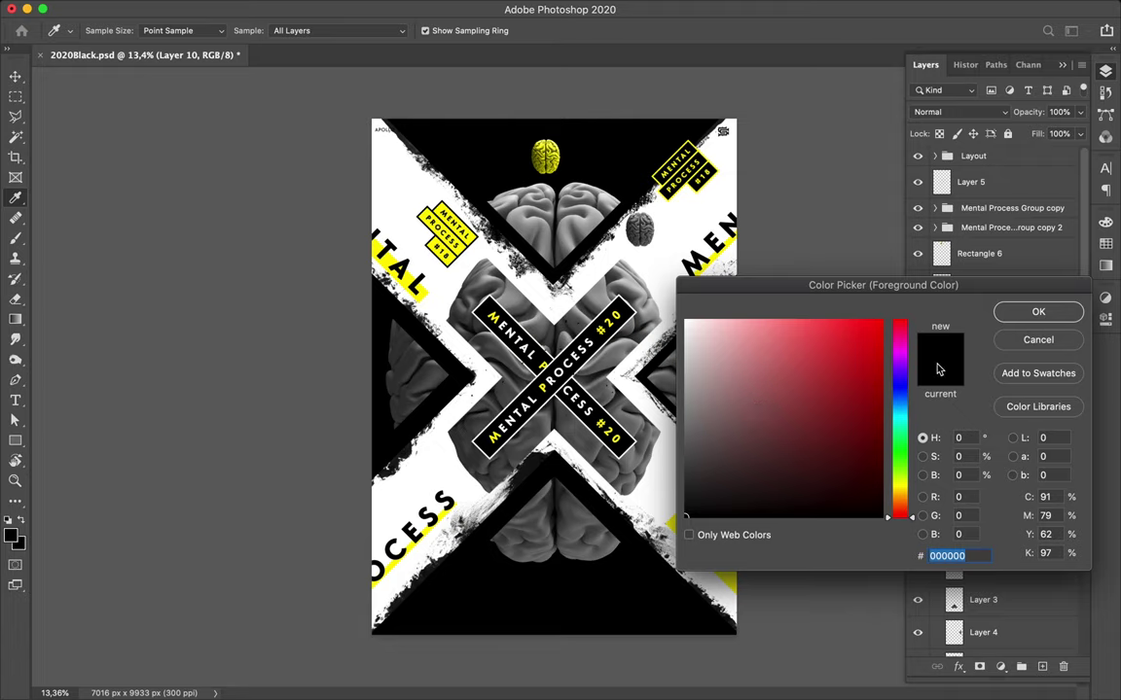
pyautogui.click(1033, 339)
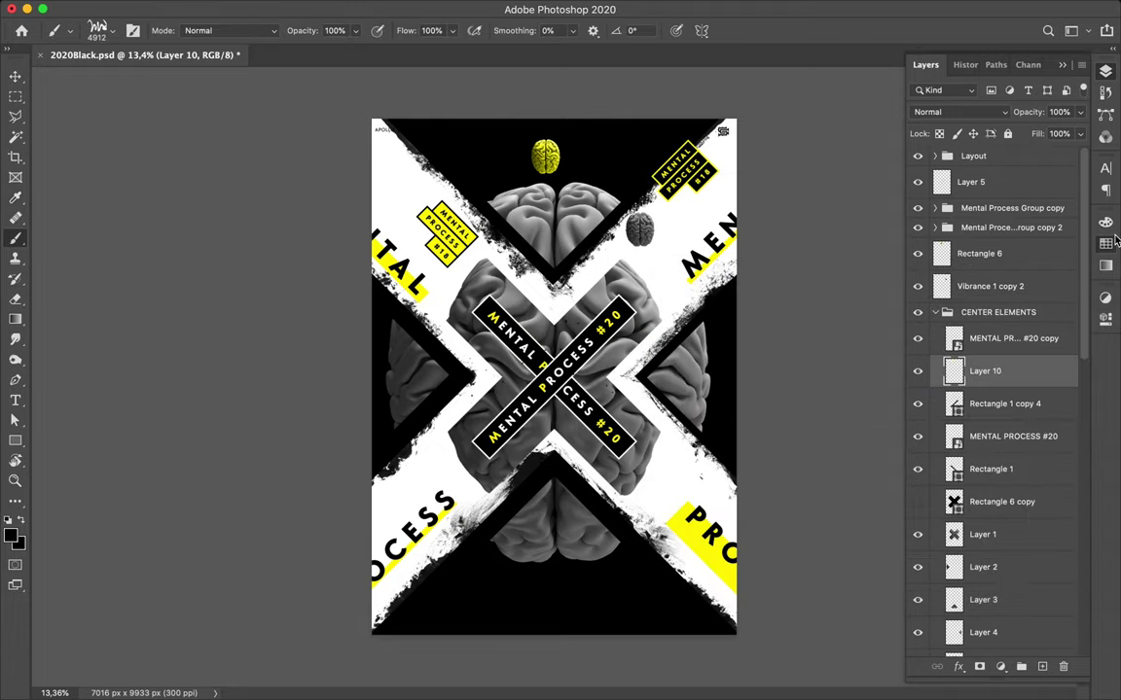
pyautogui.click(1105, 242)
pyautogui.click(922, 241)
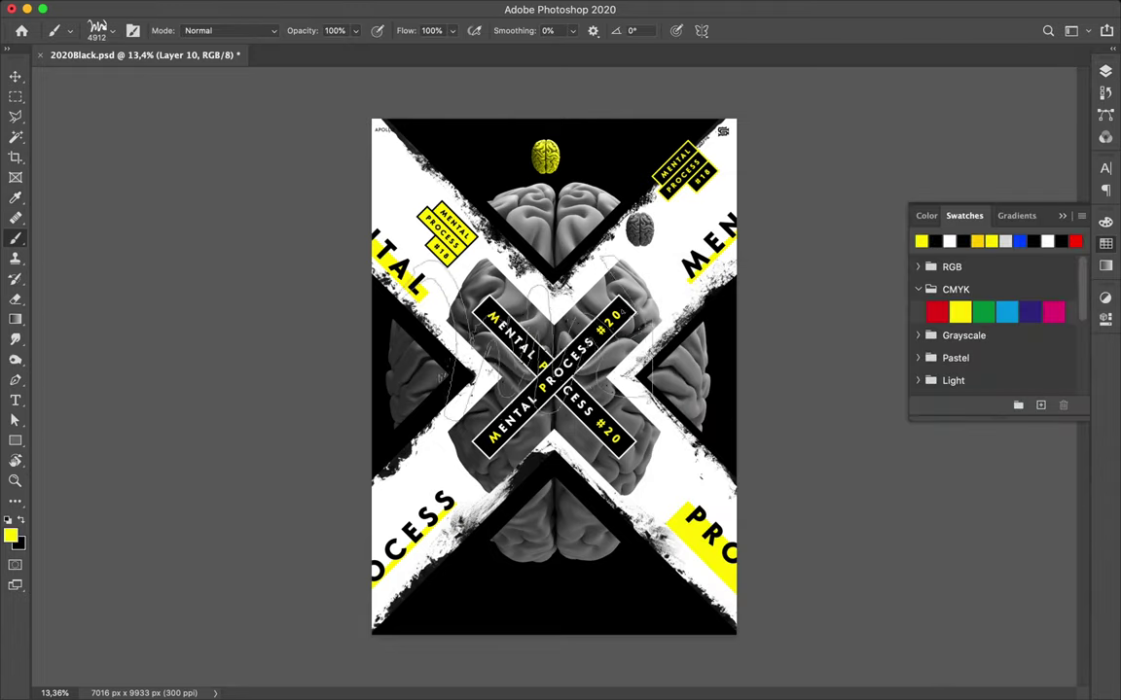
pyautogui.click(542, 338)
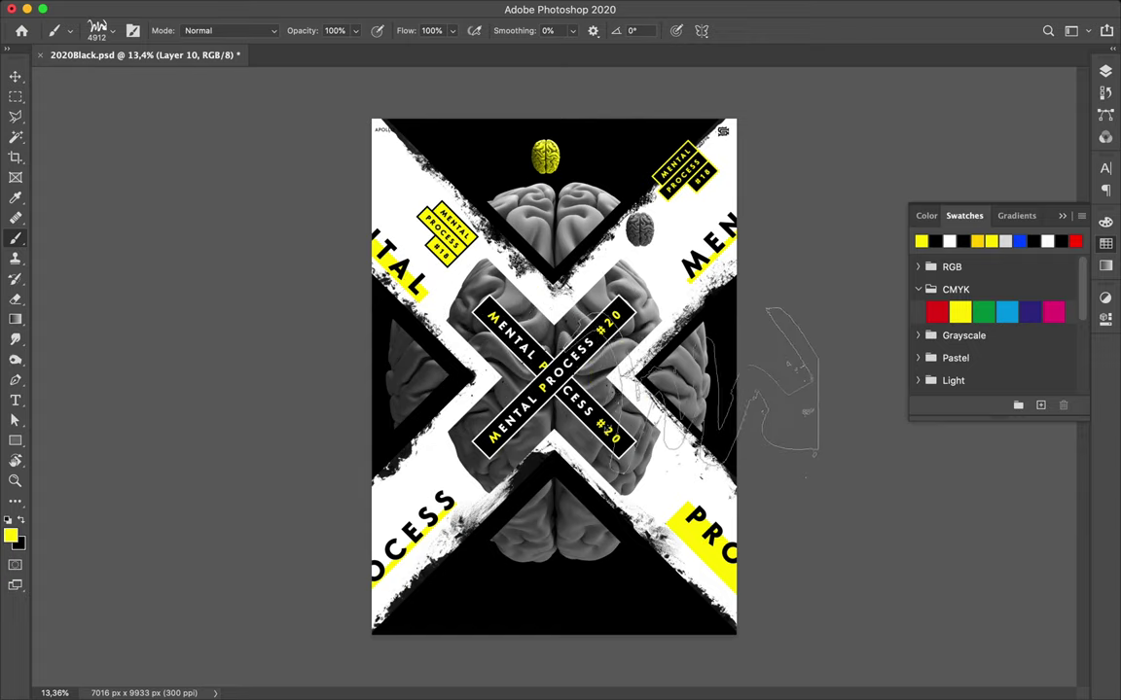
# - Scale the yellow stroke to about 57% and rotate it 45 degrees
pyautogui.hotkey('ctrl', 't')
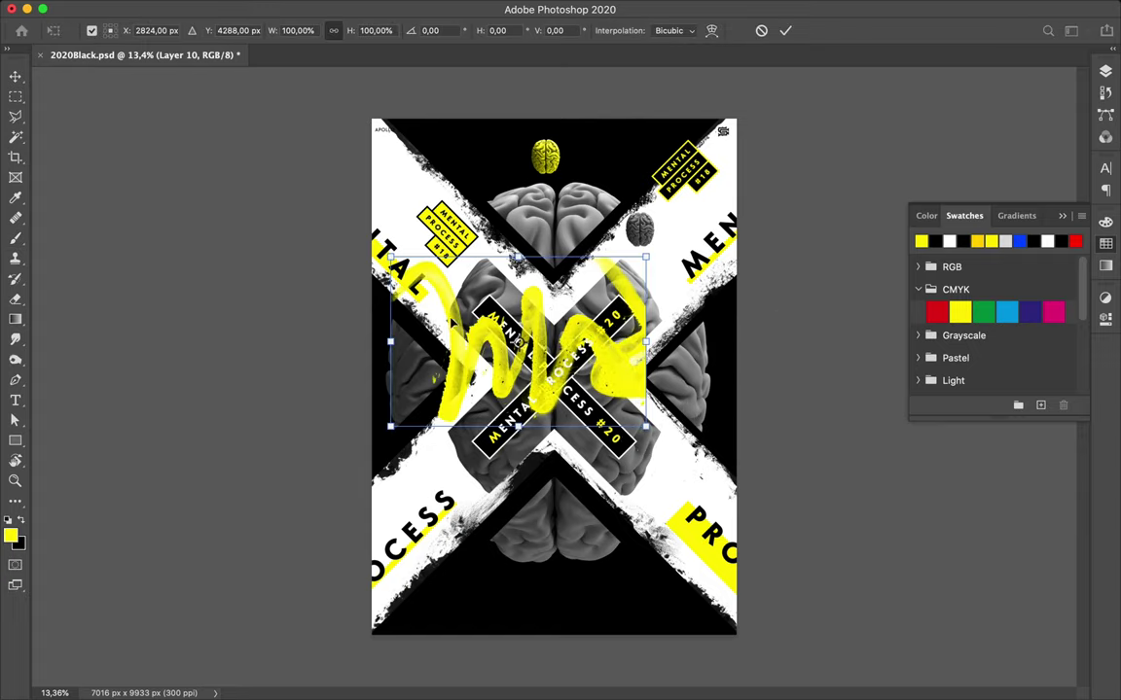
pyautogui.moveTo(350, 341); pyautogui.dragTo(391, 342)
pyautogui.moveTo(500, 342); pyautogui.dragTo(499, 342)
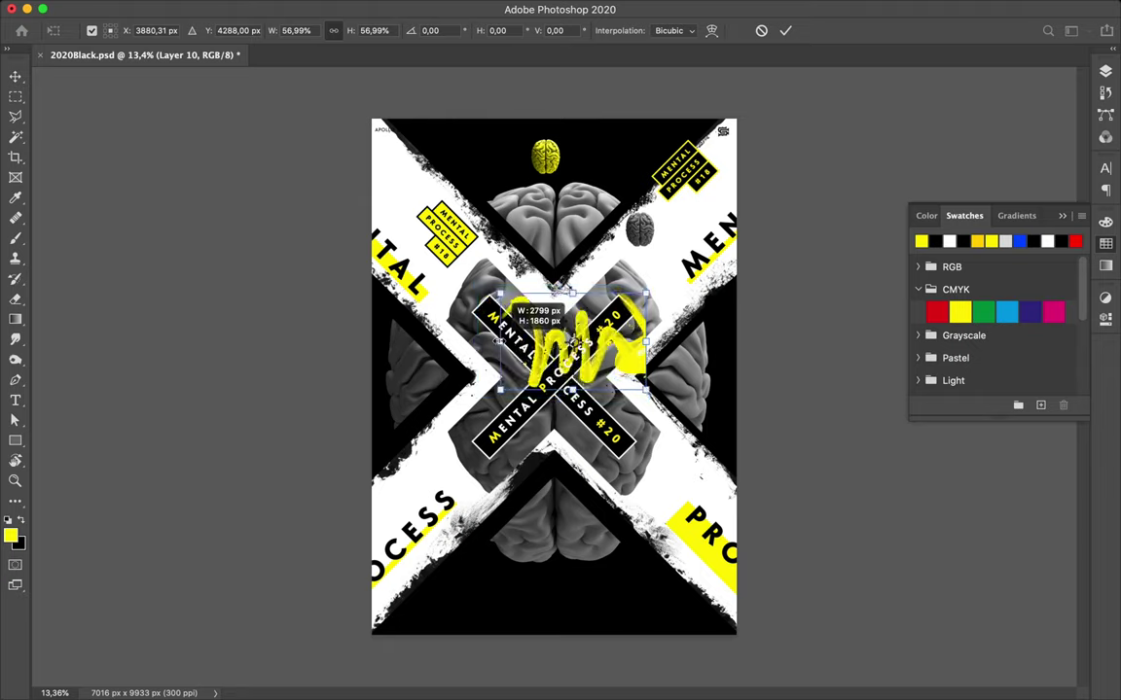
pyautogui.moveTo(502, 284); pyautogui.dragTo(564, 255)
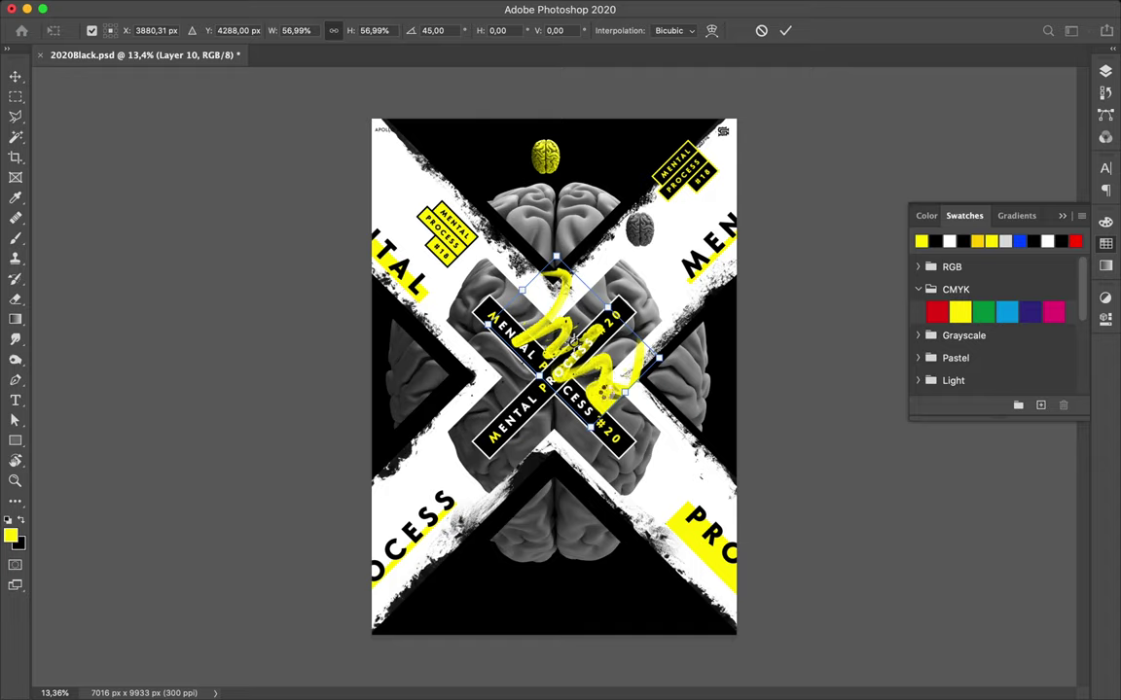
pyautogui.press('Return')
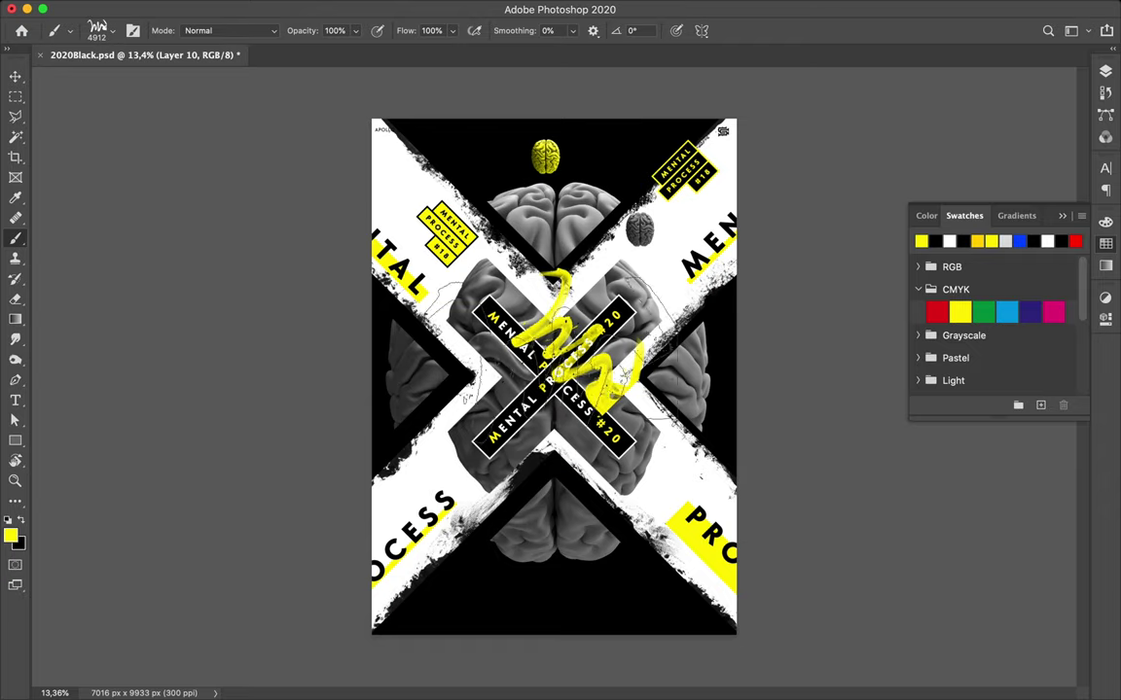
# - Undo the oversized extra scribble and move the remaining yellow scribble up-left over the X
pyautogui.click(584, 364)
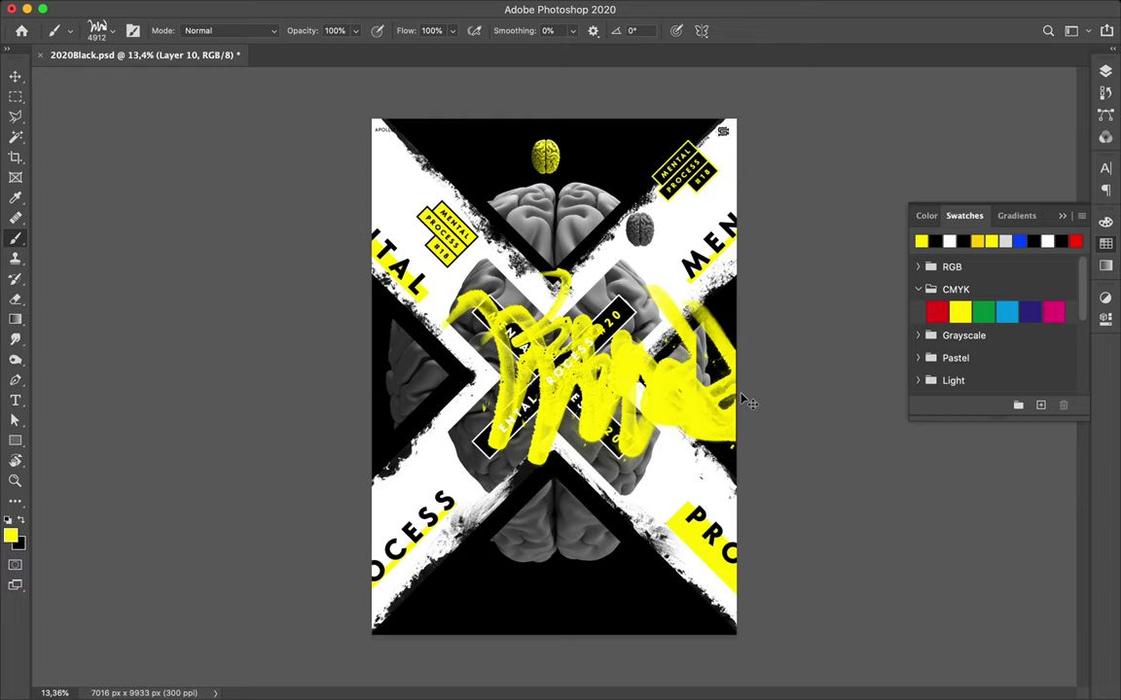
pyautogui.hotkey('ctrl', 'z')
pyautogui.press('v')
pyautogui.moveTo(508, 343)
pyautogui.mouseDown()
pyautogui.moveTo(574, 342)
pyautogui.moveTo(564, 326)
pyautogui.mouseUp()
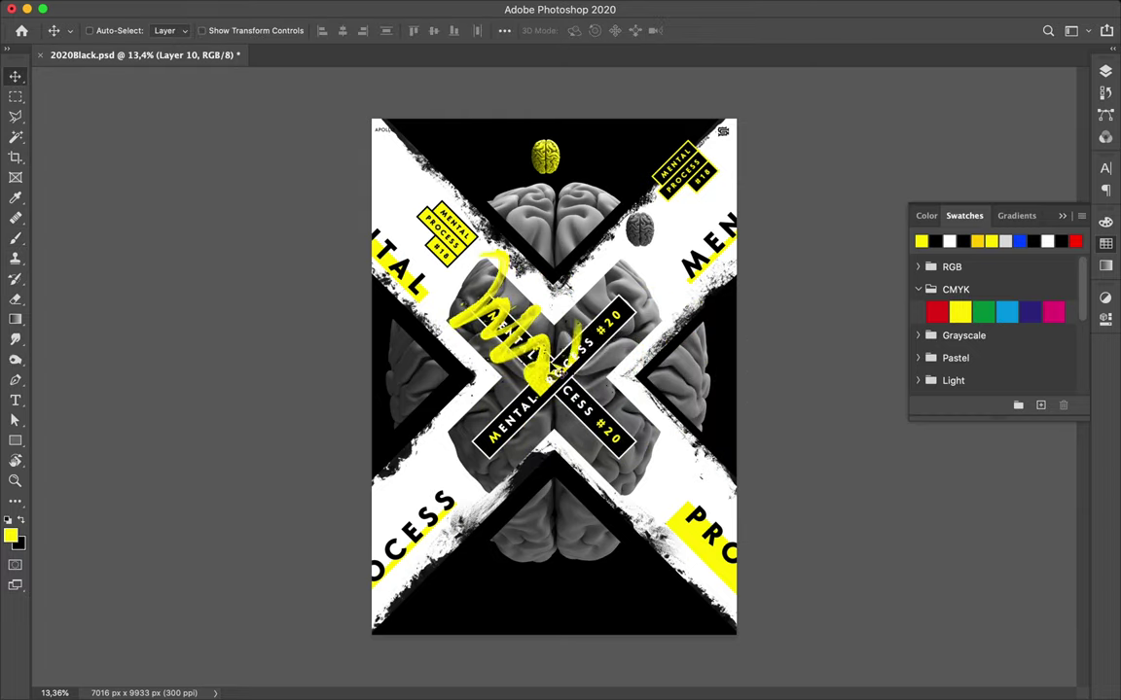
pyautogui.click(1105, 73)
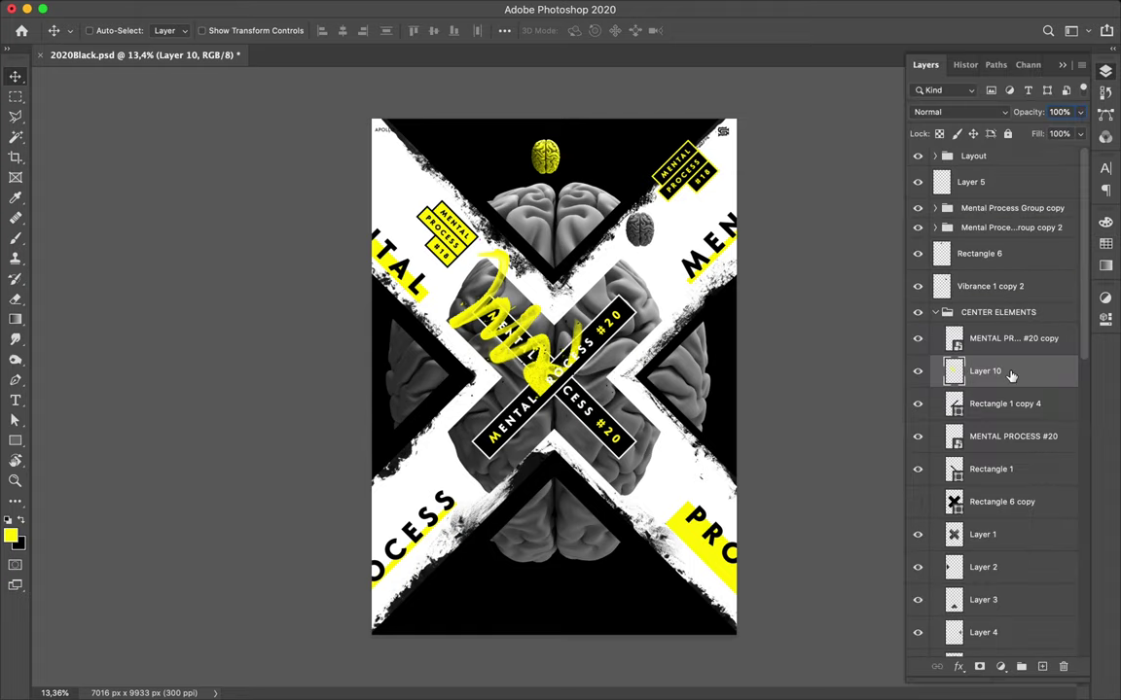
# - Place Layer 10 below Rectangle 1 copy 4 and shift the small yellow brain slightly right
pyautogui.moveTo(1011, 375); pyautogui.dragTo(1013, 431)
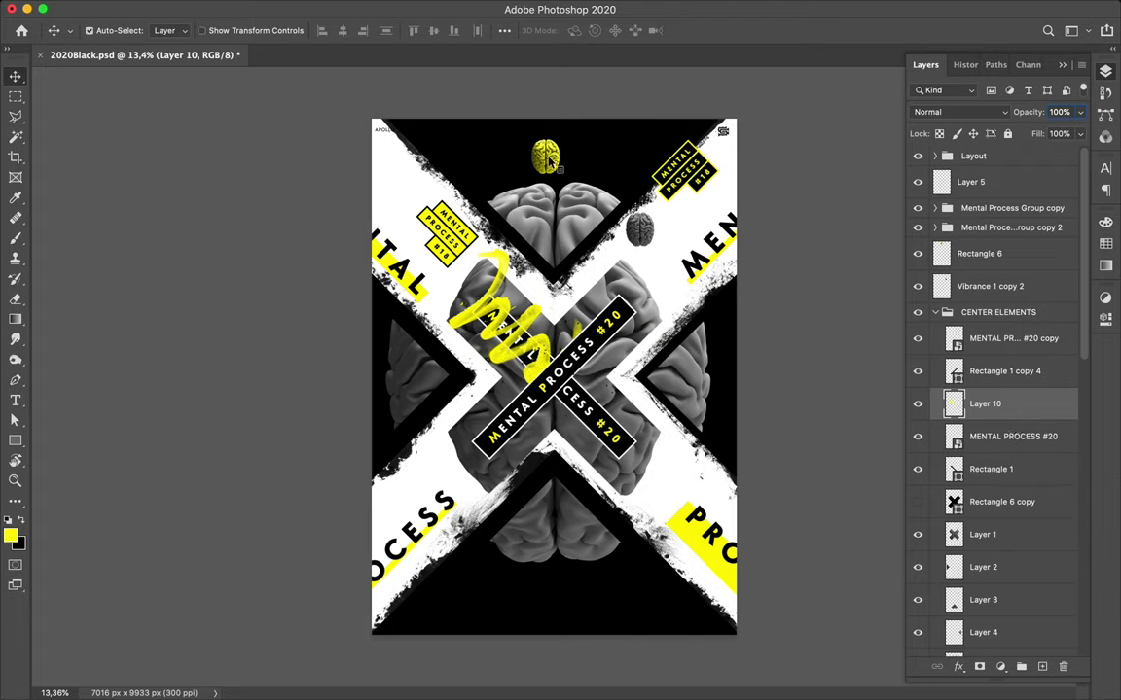
pyautogui.keyDown('ctrl'); pyautogui.click(498, 149); pyautogui.keyUp('ctrl')
pyautogui.moveTo(557, 168); pyautogui.dragTo(567, 167)
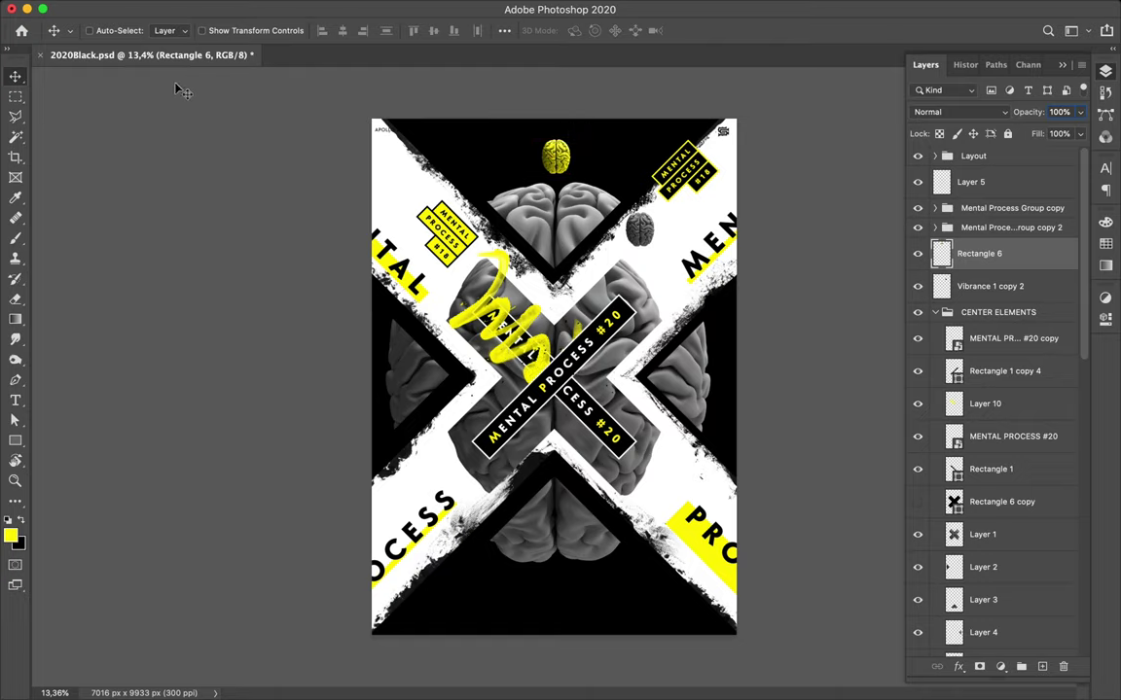
pyautogui.press('b')
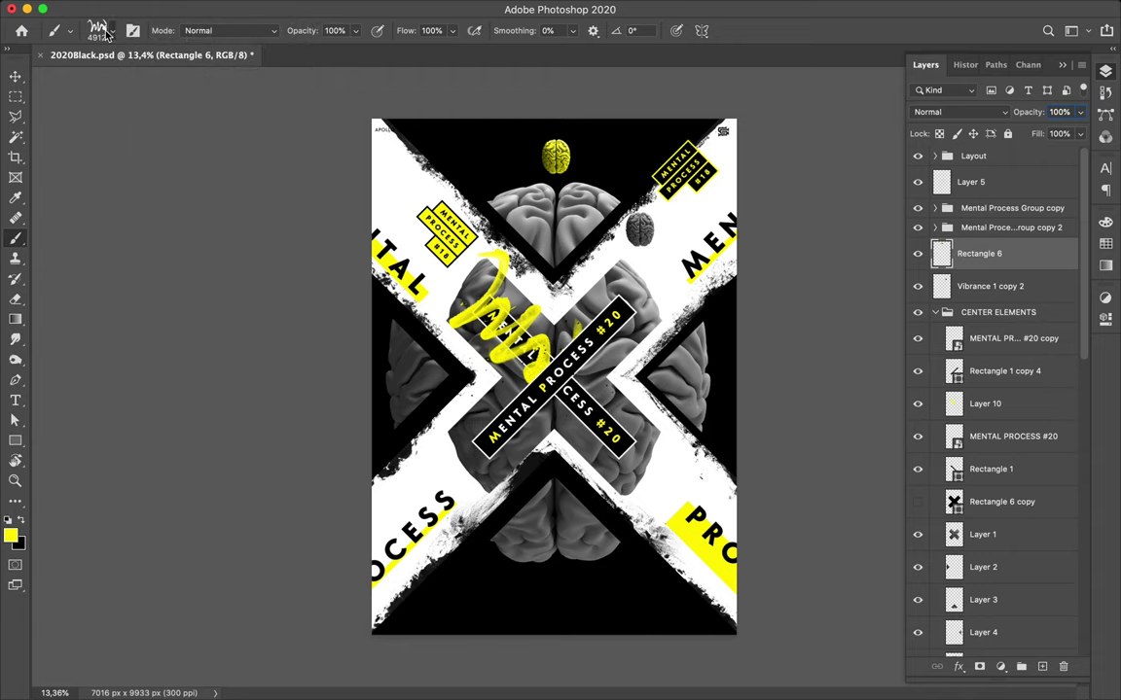
# - Collapse the FrenchKiss group, try the Subtle Grunge 1 brush, and zoom in on the poster
pyautogui.click(98, 31)
pyautogui.scroll(1, 120, 313)
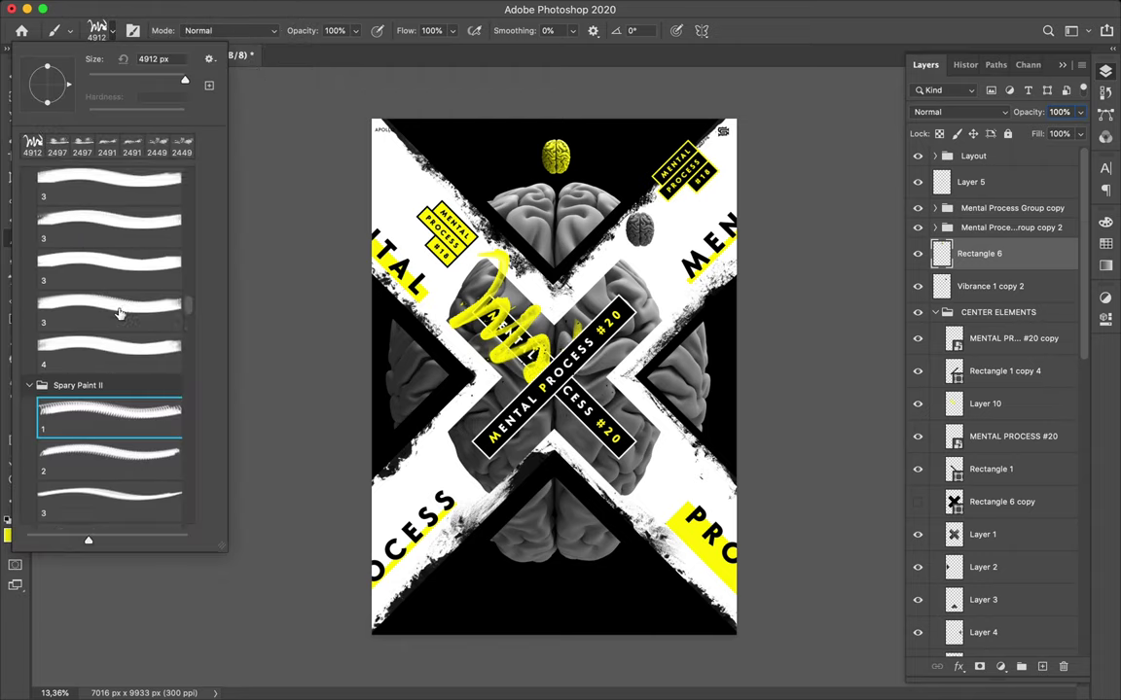
pyautogui.scroll(1, 120, 314)
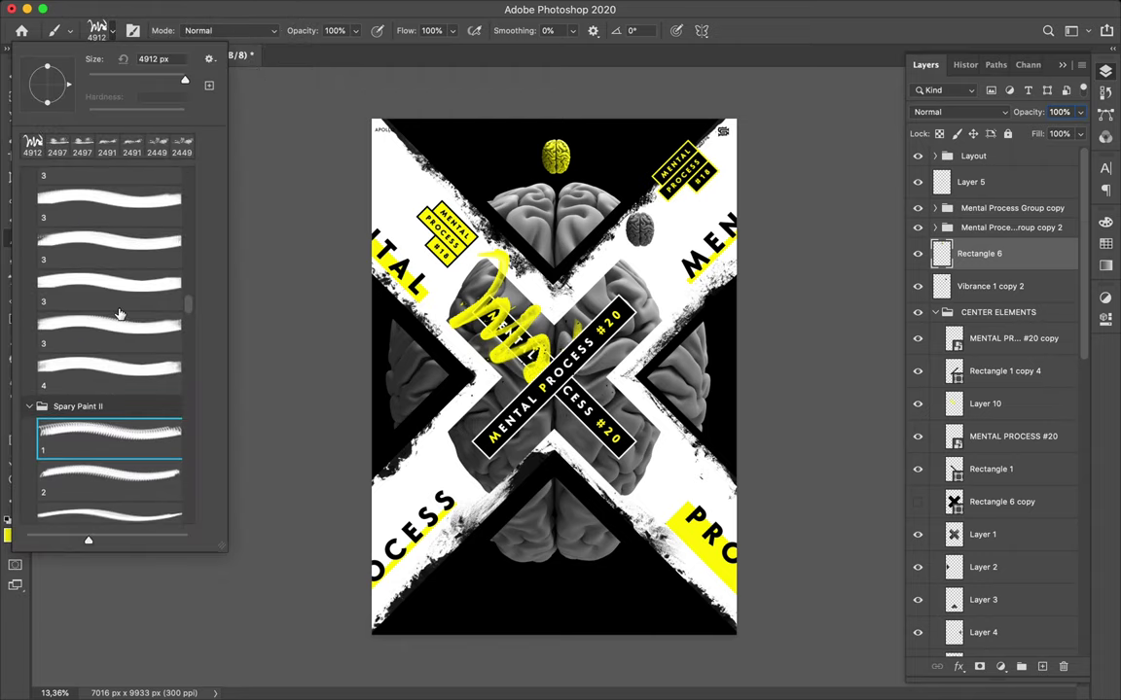
pyautogui.moveTo(190, 310); pyautogui.dragTo(189, 297)
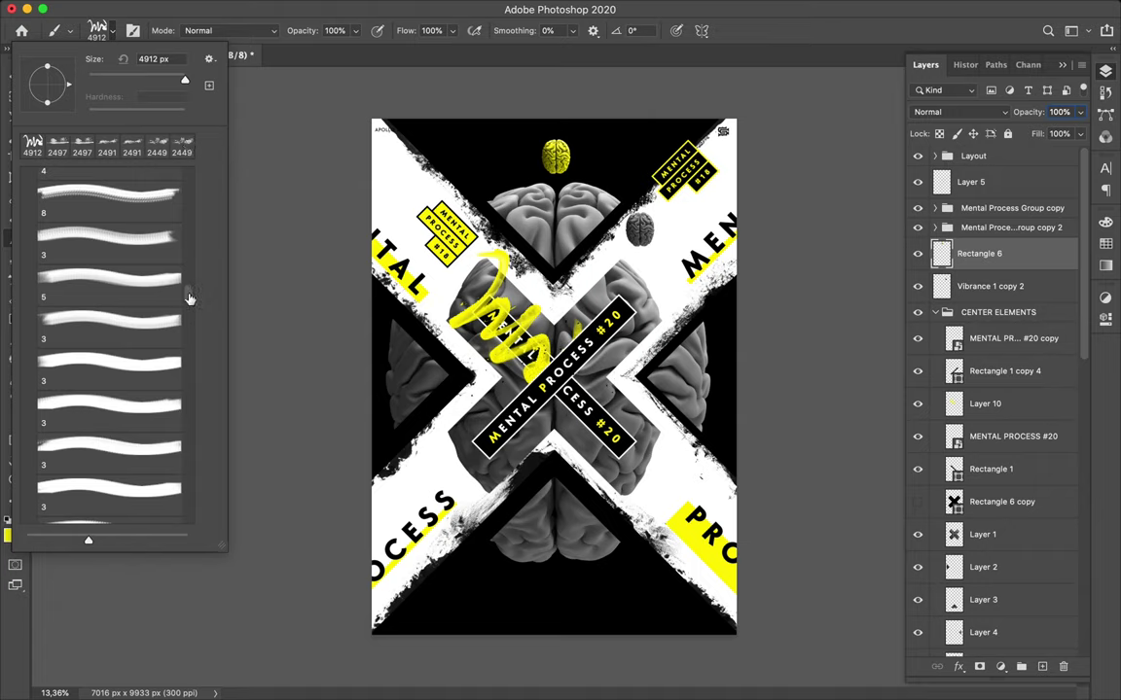
pyautogui.scroll(5, 187, 242)
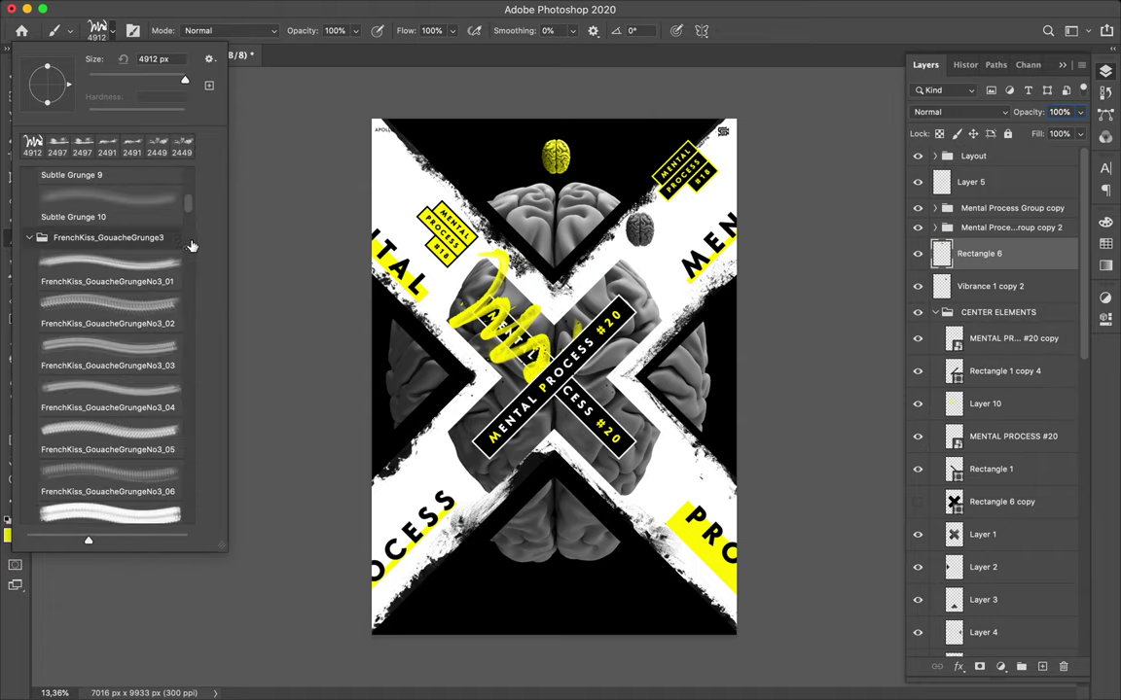
pyautogui.click(30, 237)
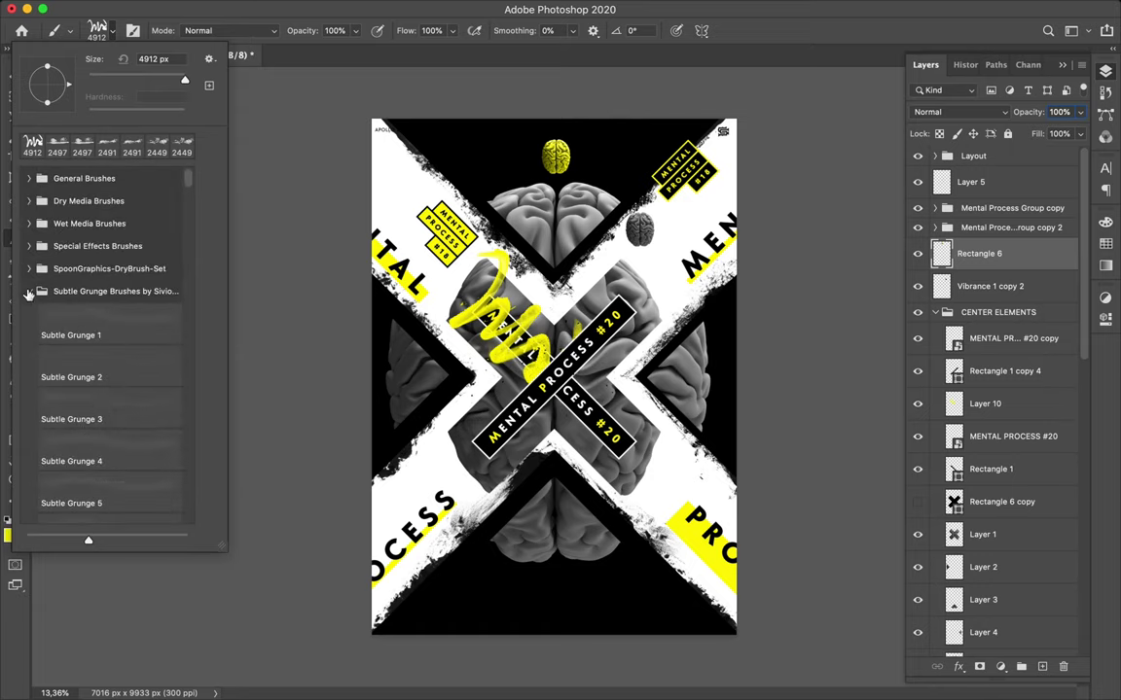
pyautogui.click(114, 323)
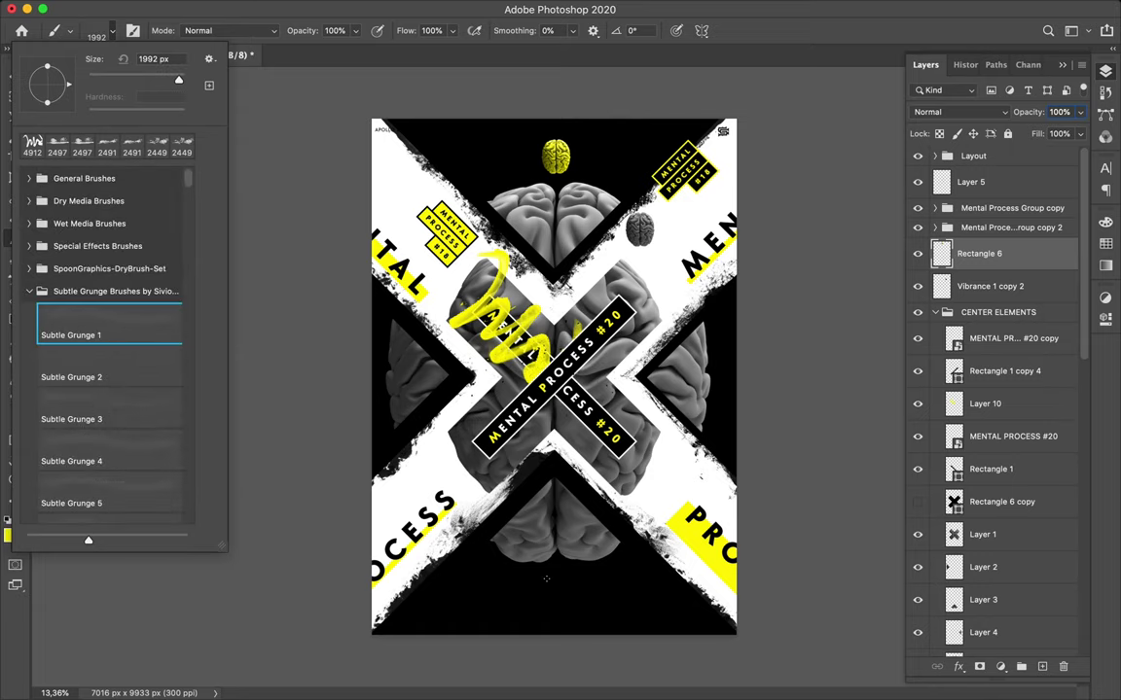
pyautogui.press('super+plus')
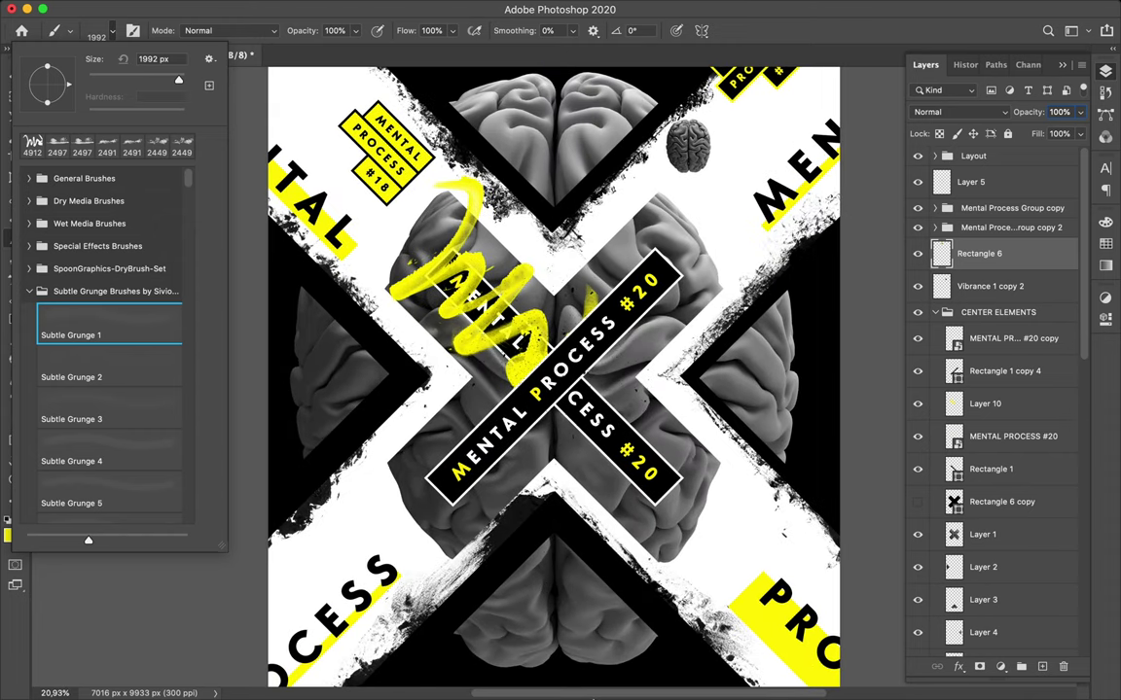
pyautogui.scroll(-5, 563, 538)
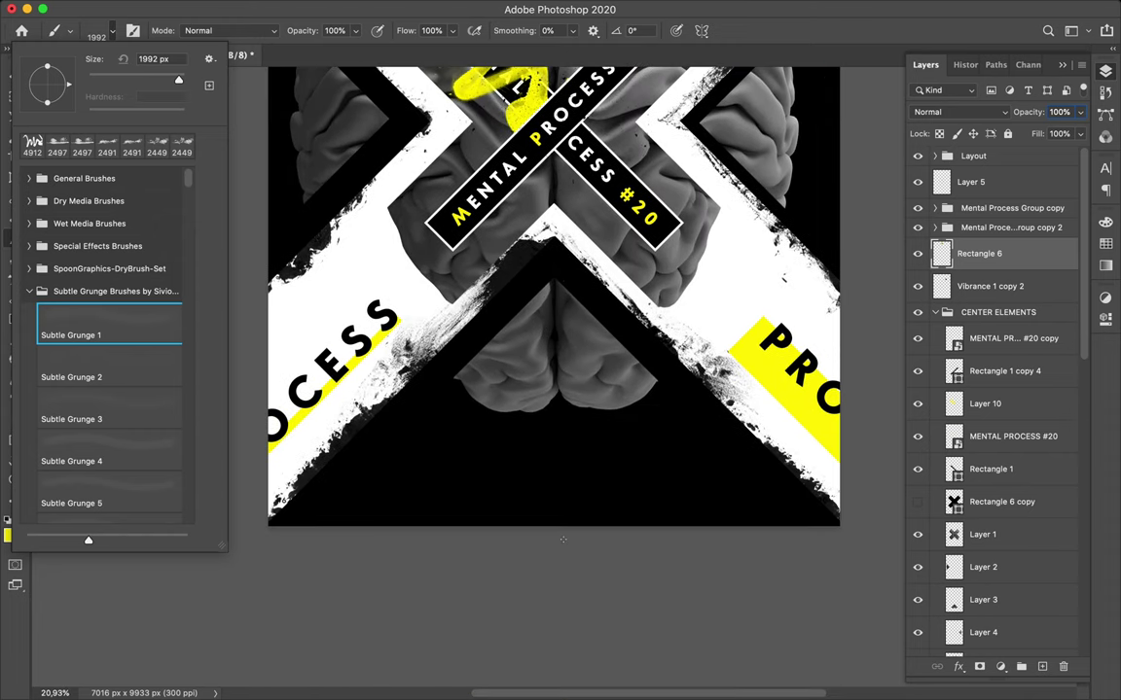
pyautogui.scroll(2, 562, 539)
pyautogui.scroll(2, 562, 539)
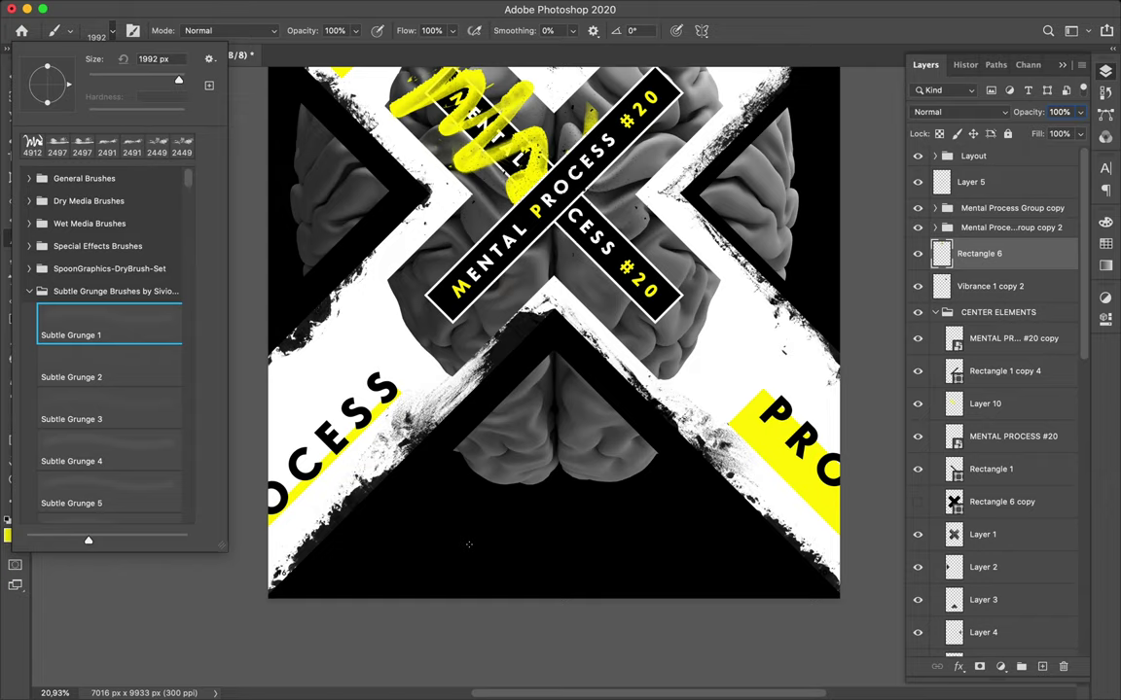
pyautogui.press('Return')
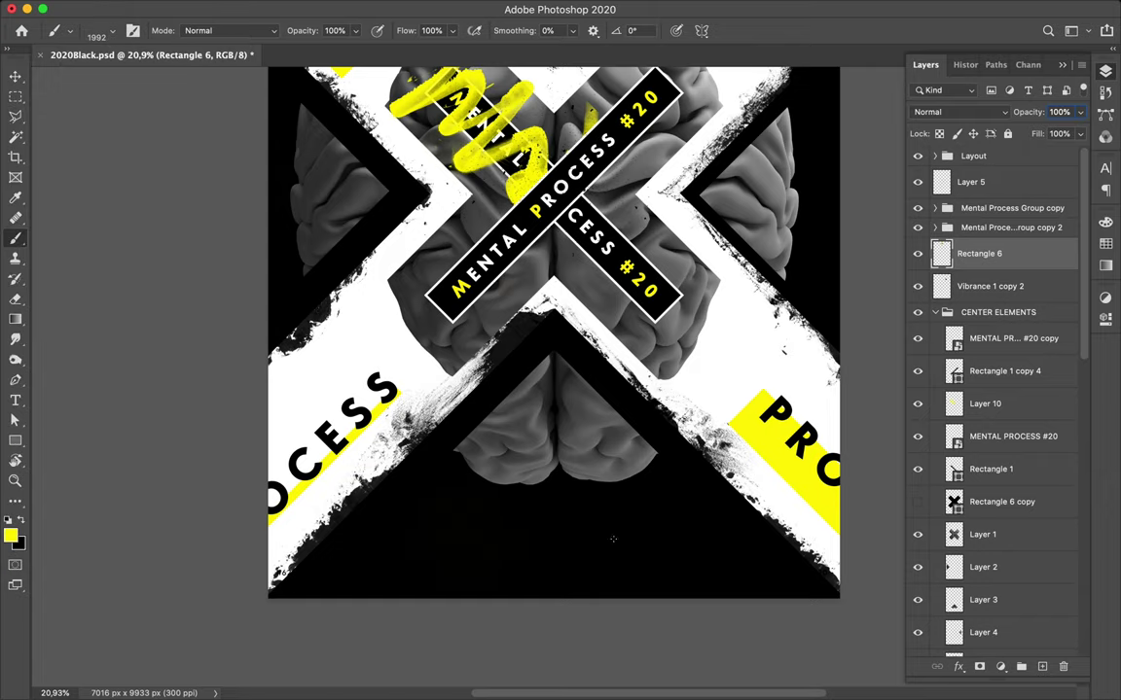
# - Pan around the zoomed-in poster to inspect the details
pyautogui.scroll(1, 531, 514)
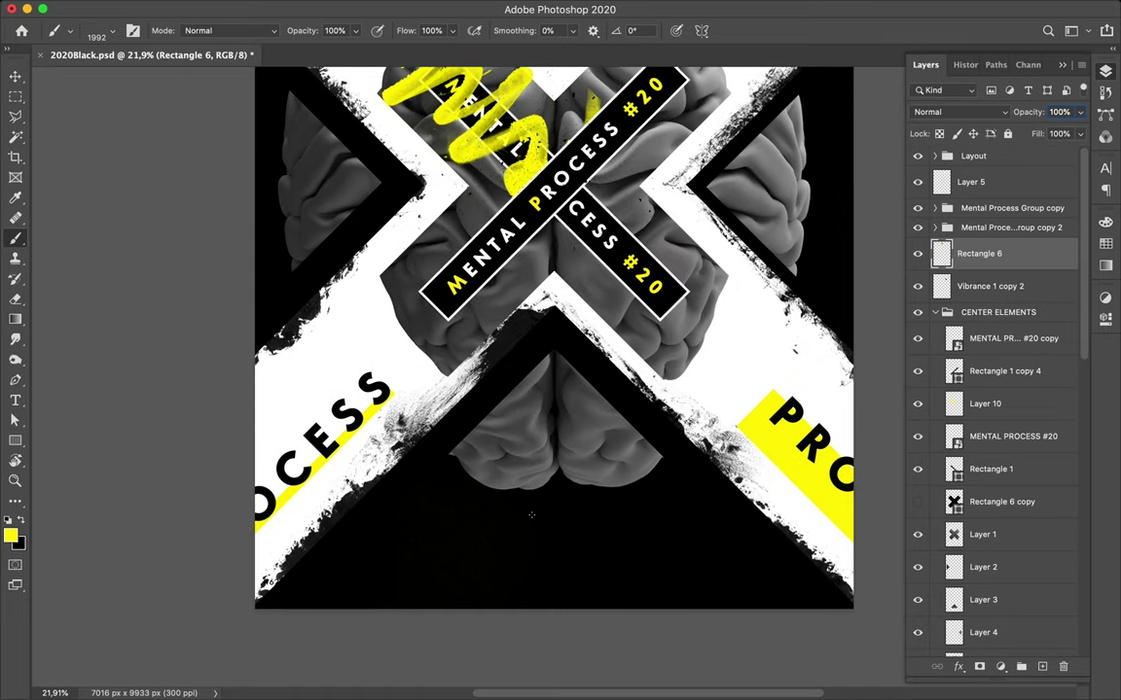
pyautogui.scroll(3, 531, 514)
pyautogui.scroll(1, 531, 515)
pyautogui.scroll(2, 531, 514)
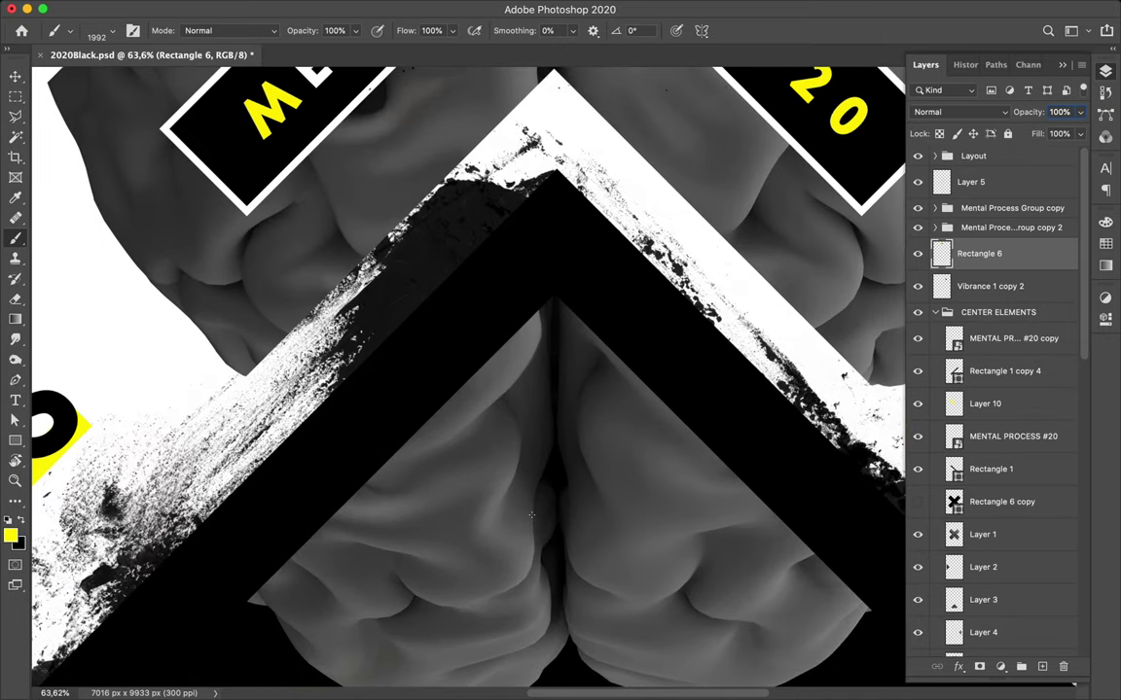
pyautogui.scroll(-5, 531, 515)
pyautogui.hscroll(-3, 531, 514)
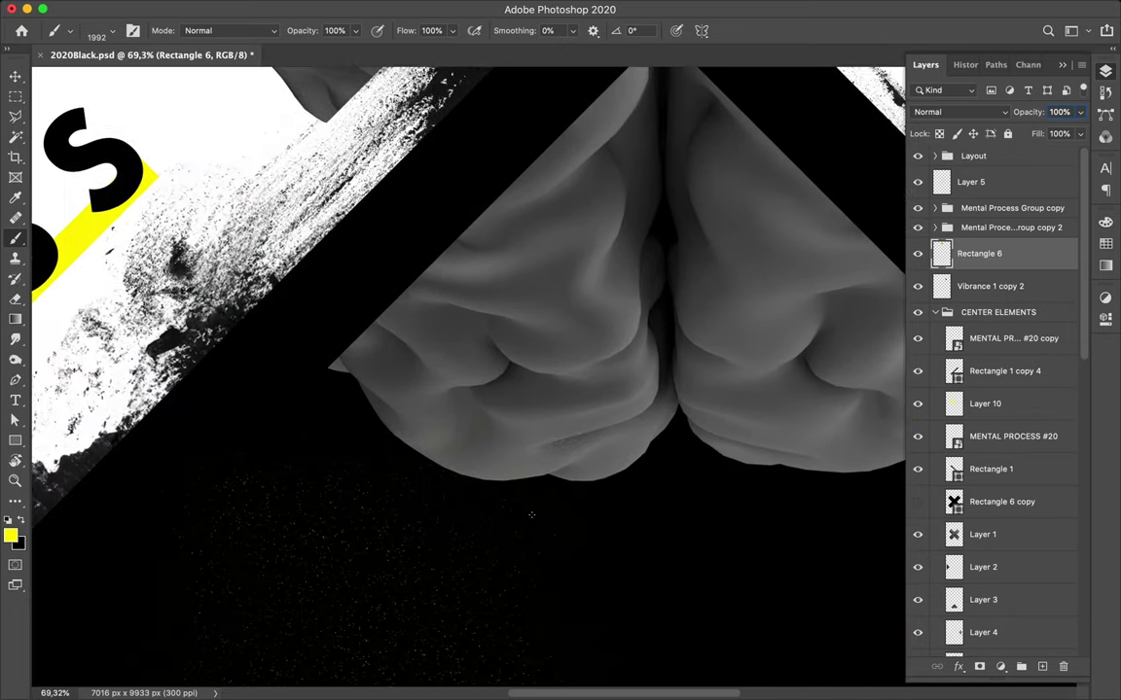
pyautogui.scroll(2, 532, 515)
pyautogui.scroll(-2, 531, 514)
pyautogui.scroll(-2, 531, 515)
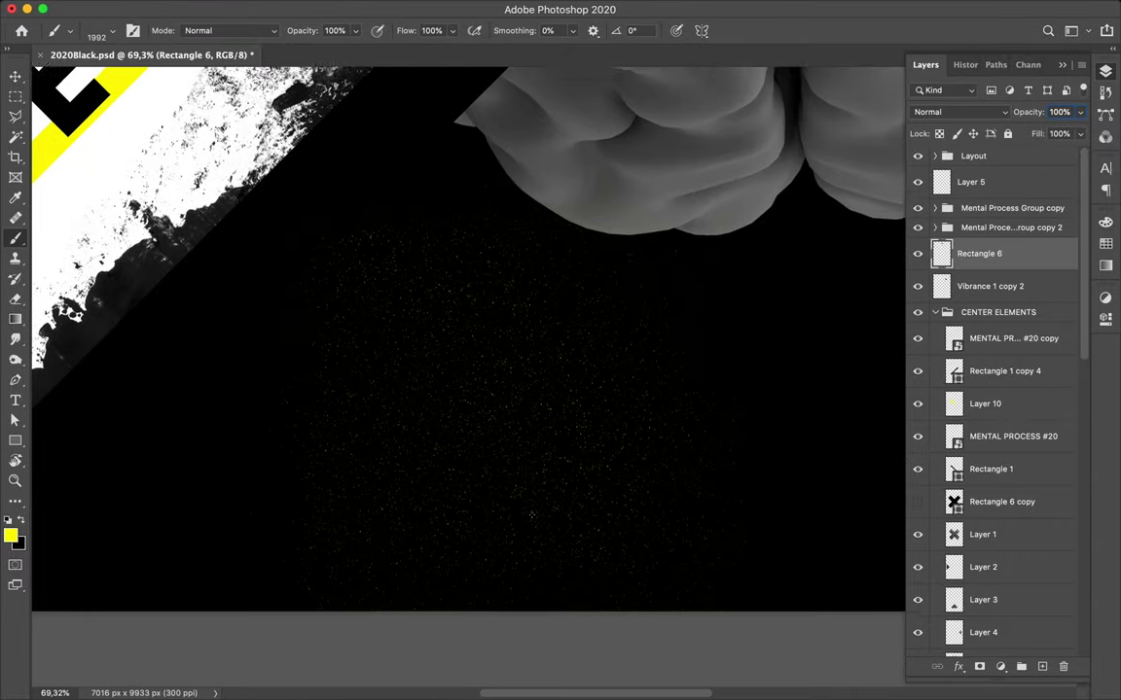
pyautogui.scroll(-1, 532, 514)
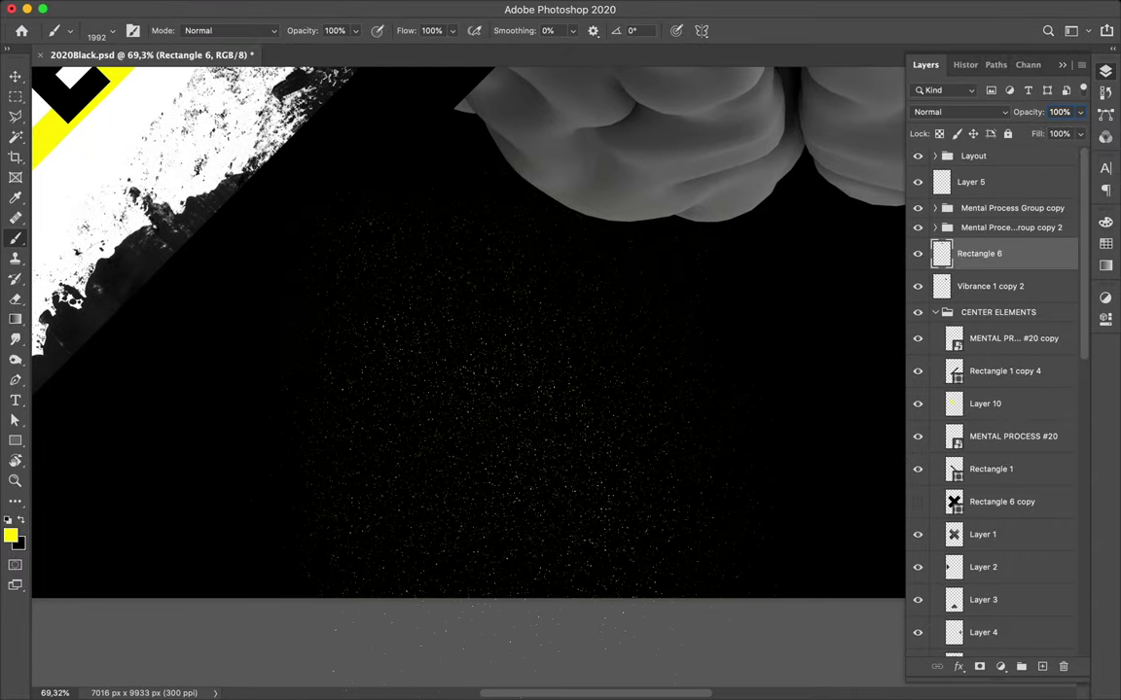
# - Switch to the Subtle Grunge 2 brush at 1913 px, then fit the whole poster in view
pyautogui.click(107, 31)
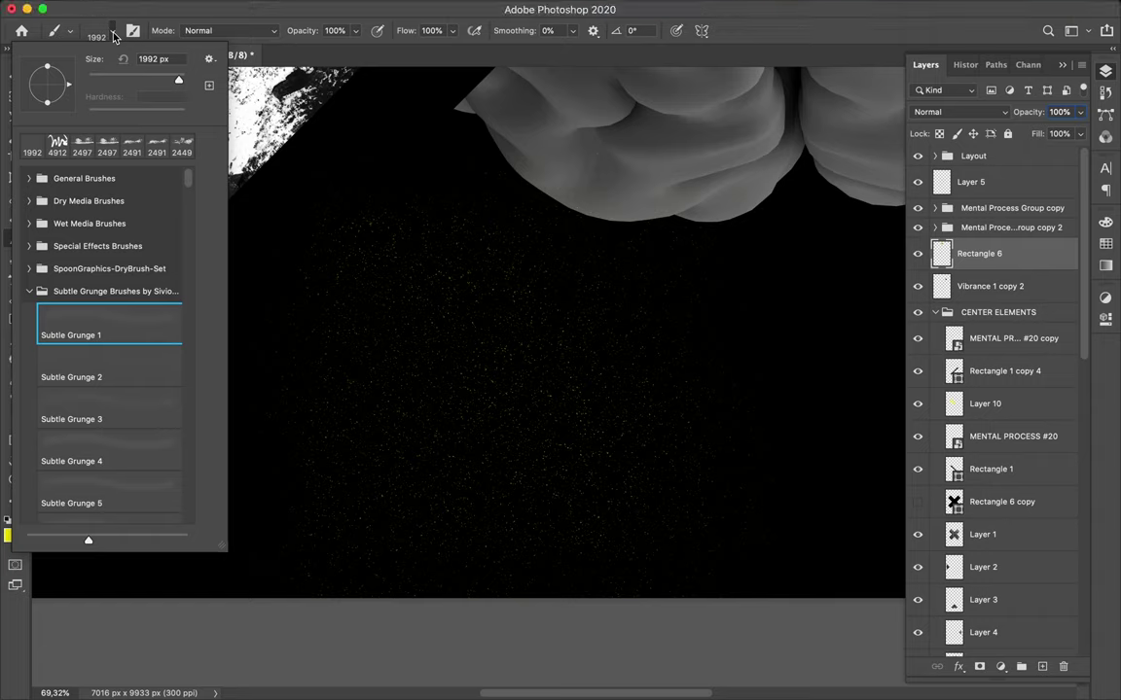
pyautogui.click(102, 367)
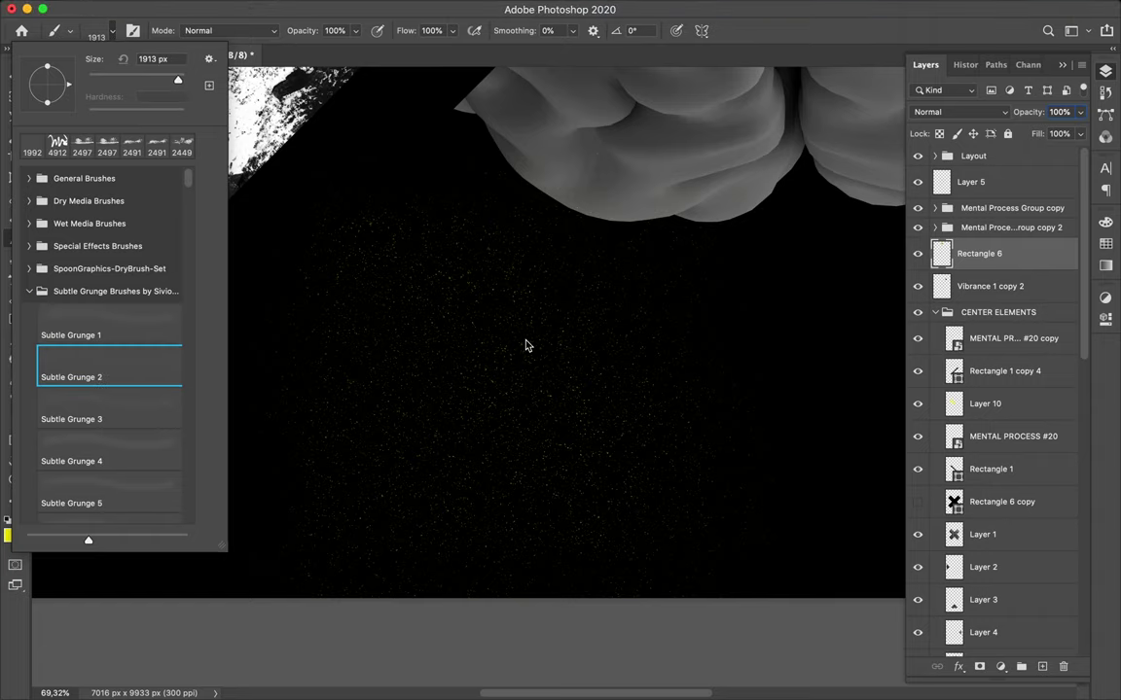
pyautogui.scroll(2, 564, 341)
pyautogui.scroll(2, 565, 341)
pyautogui.hscroll(5, 564, 340)
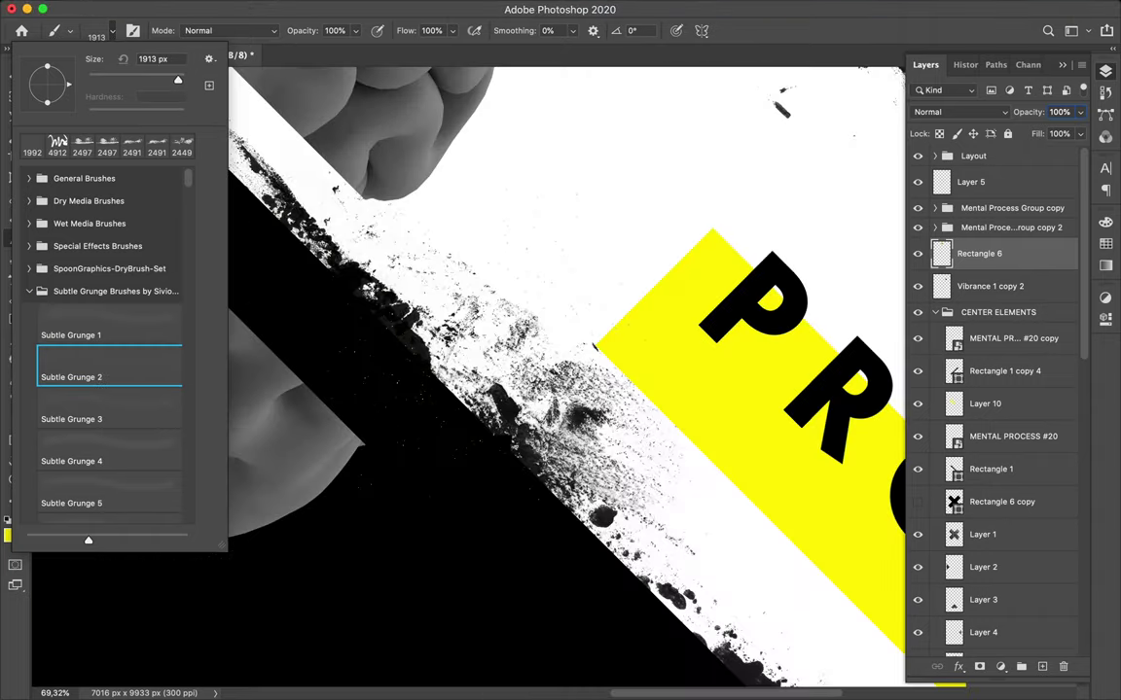
pyautogui.hscroll(5, 564, 341)
pyautogui.hscroll(2, 565, 370)
pyautogui.hscroll(-5, 564, 369)
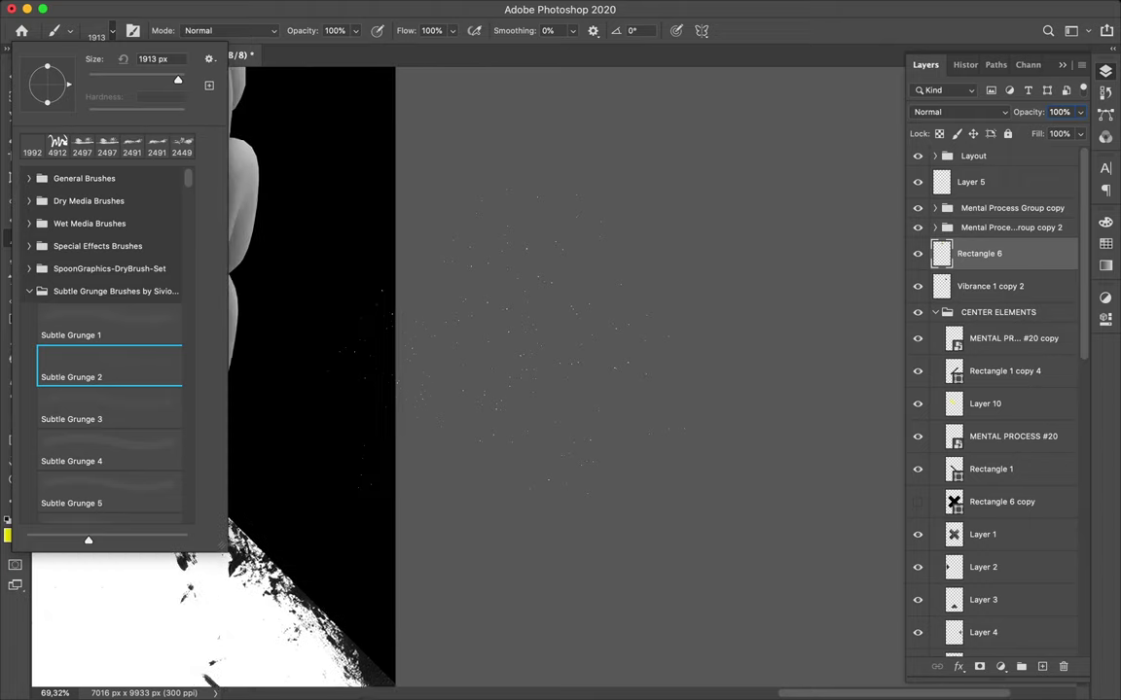
pyautogui.hscroll(-3, 564, 369)
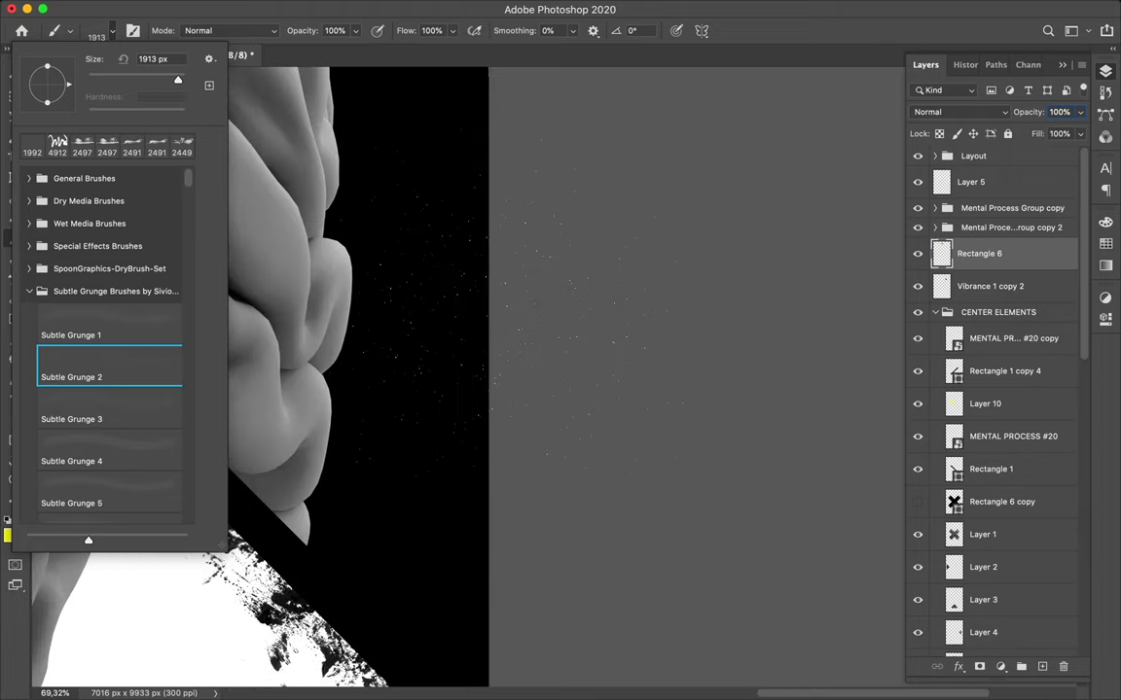
pyautogui.press('Return')
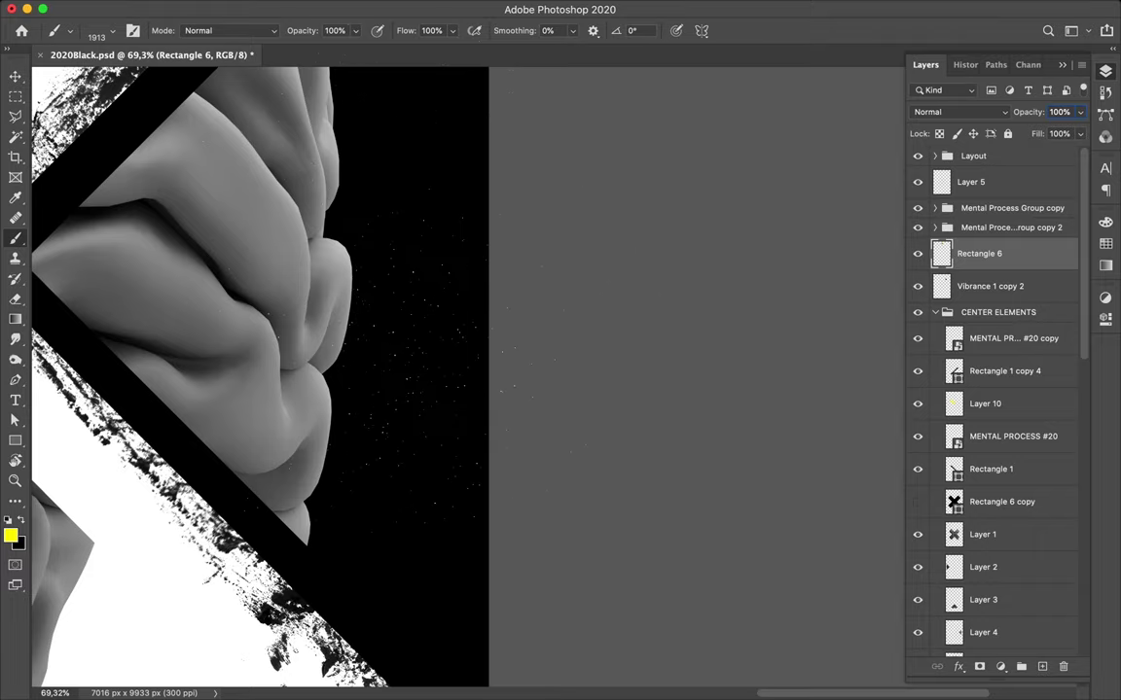
pyautogui.scroll(5, 258, 377)
pyautogui.scroll(10, 282, 326)
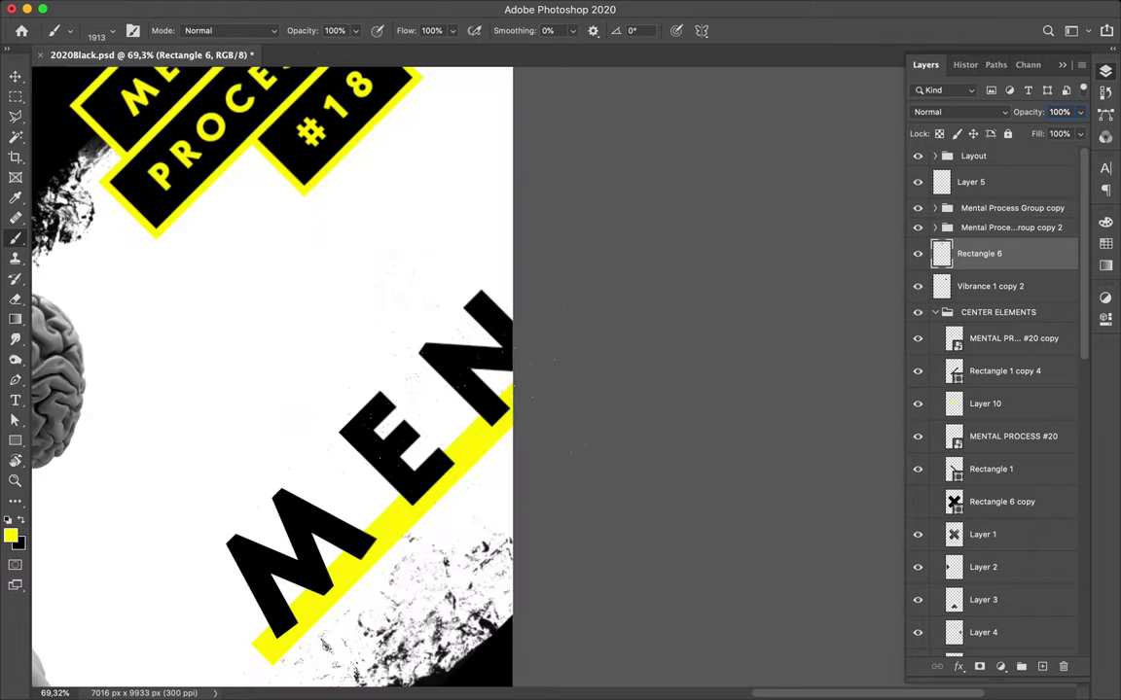
pyautogui.press('v')
pyautogui.press('super+0')
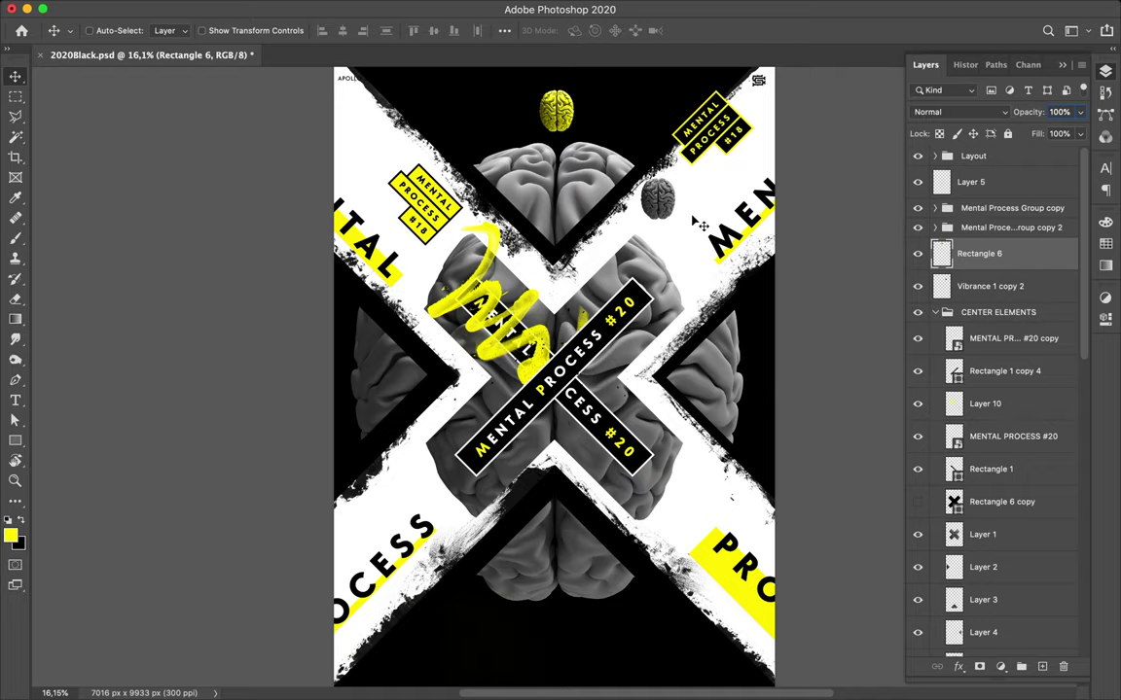
# - Raise the left MENTAL label together with its yellow Rectangle 2 block
pyautogui.scroll(-3, 698, 224)
pyautogui.scroll(4, 684, 288)
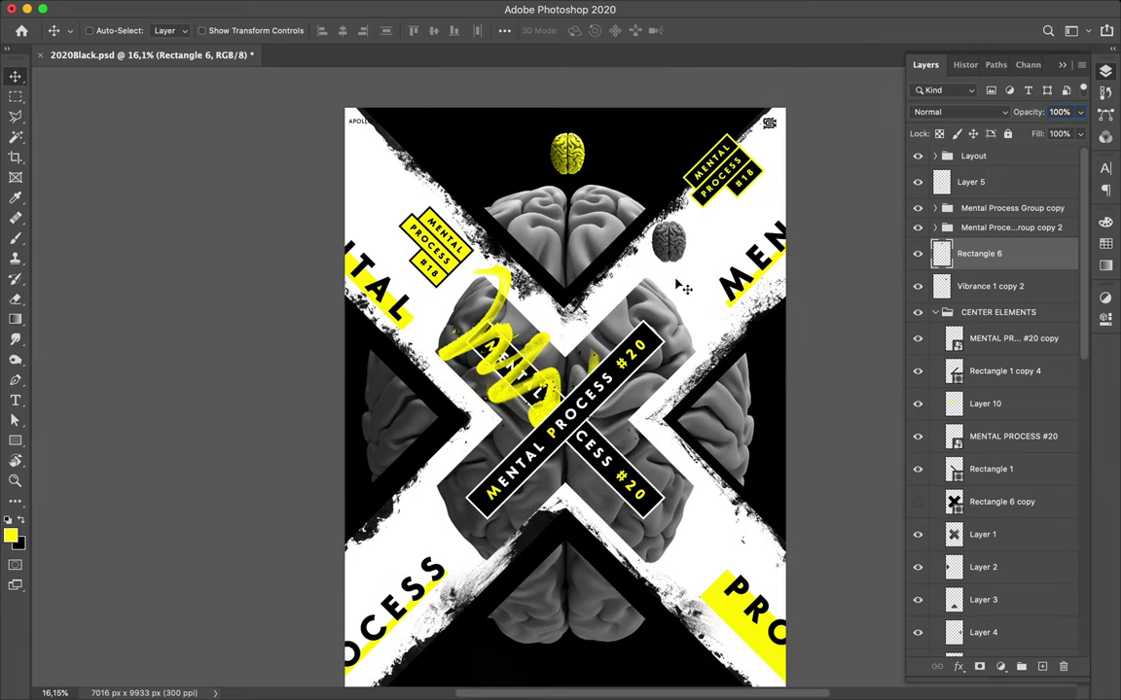
pyautogui.scroll(-1, 684, 288)
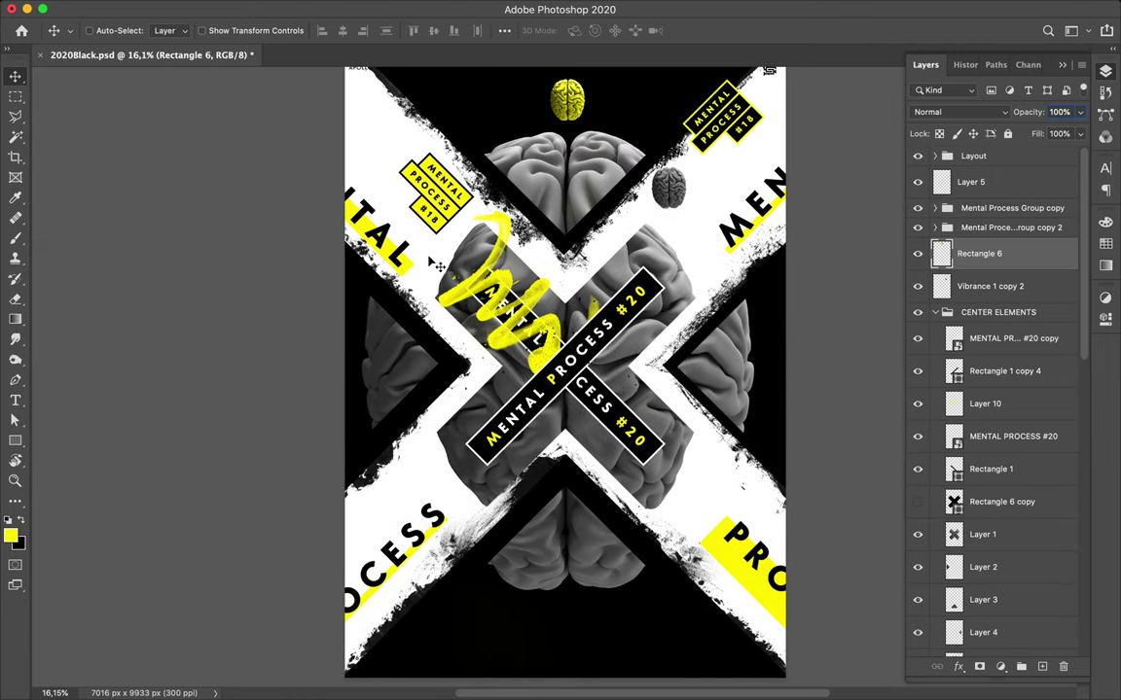
pyautogui.keyDown('super'); pyautogui.click(409, 260); pyautogui.keyUp('super')
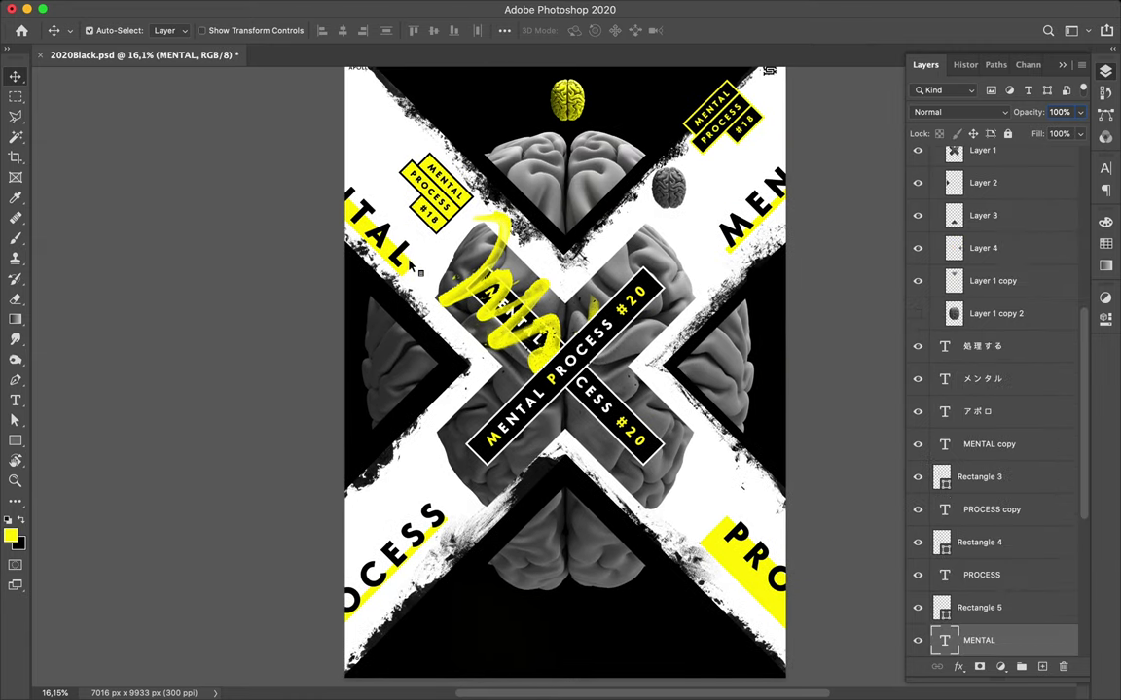
pyautogui.scroll(-5, 994, 554)
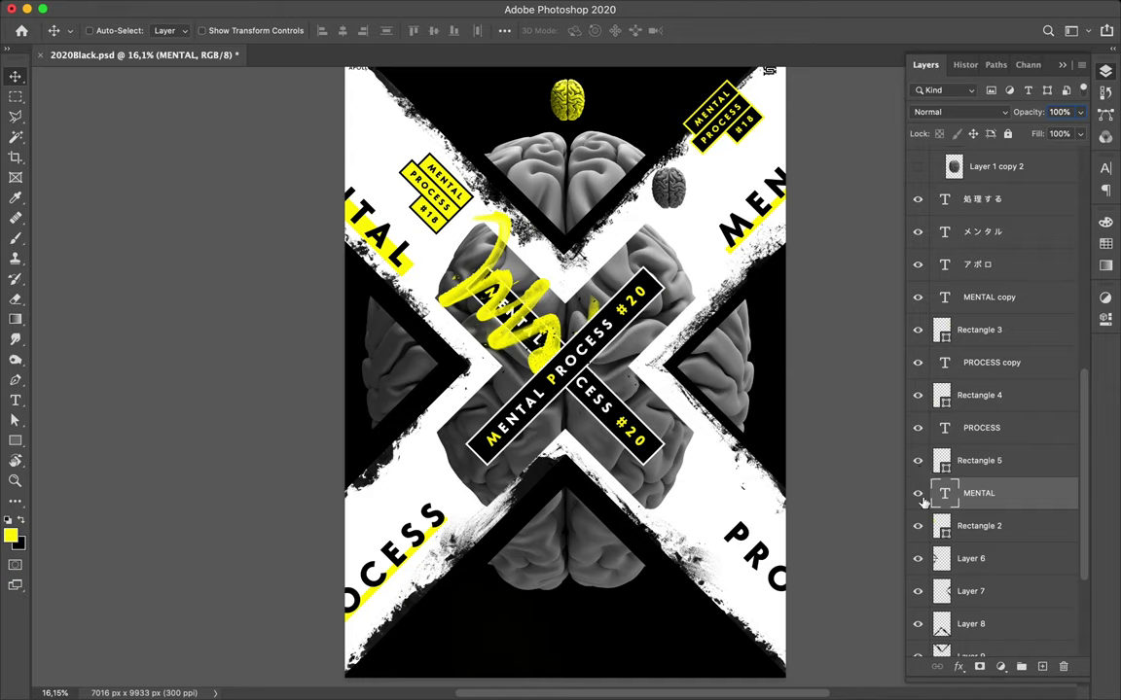
pyautogui.click(918, 461)
pyautogui.click(919, 526)
pyautogui.click(918, 526)
pyautogui.keyDown('shift'); pyautogui.click(1001, 526); pyautogui.keyUp('shift')
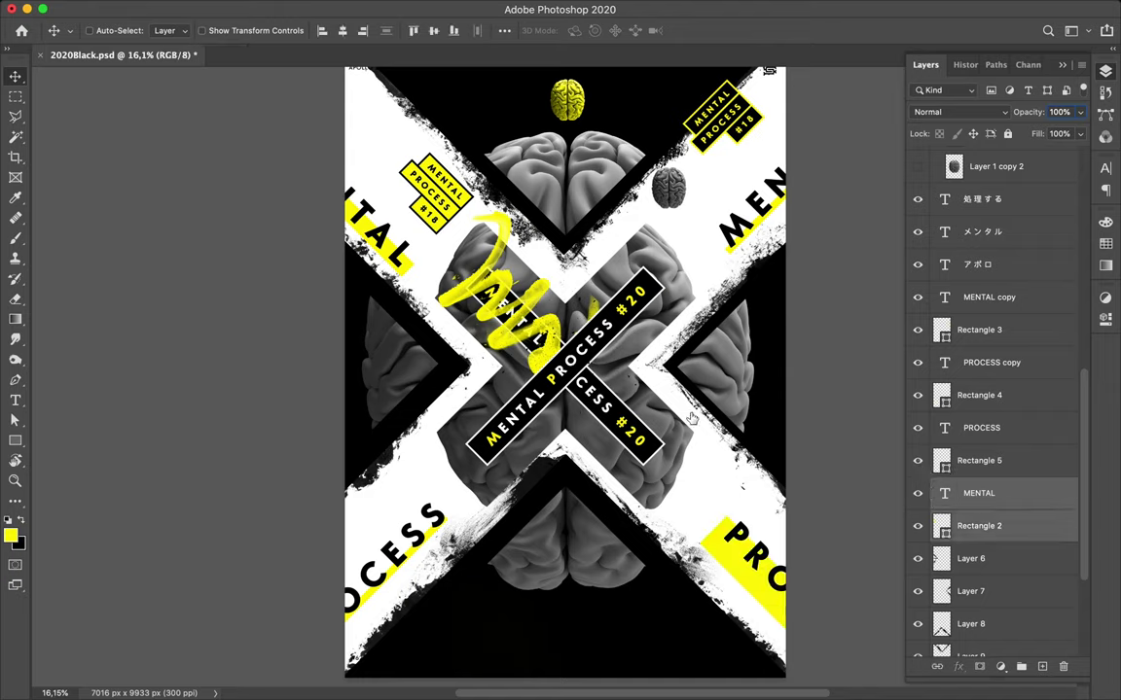
pyautogui.moveTo(355, 222); pyautogui.dragTo(394, 190)
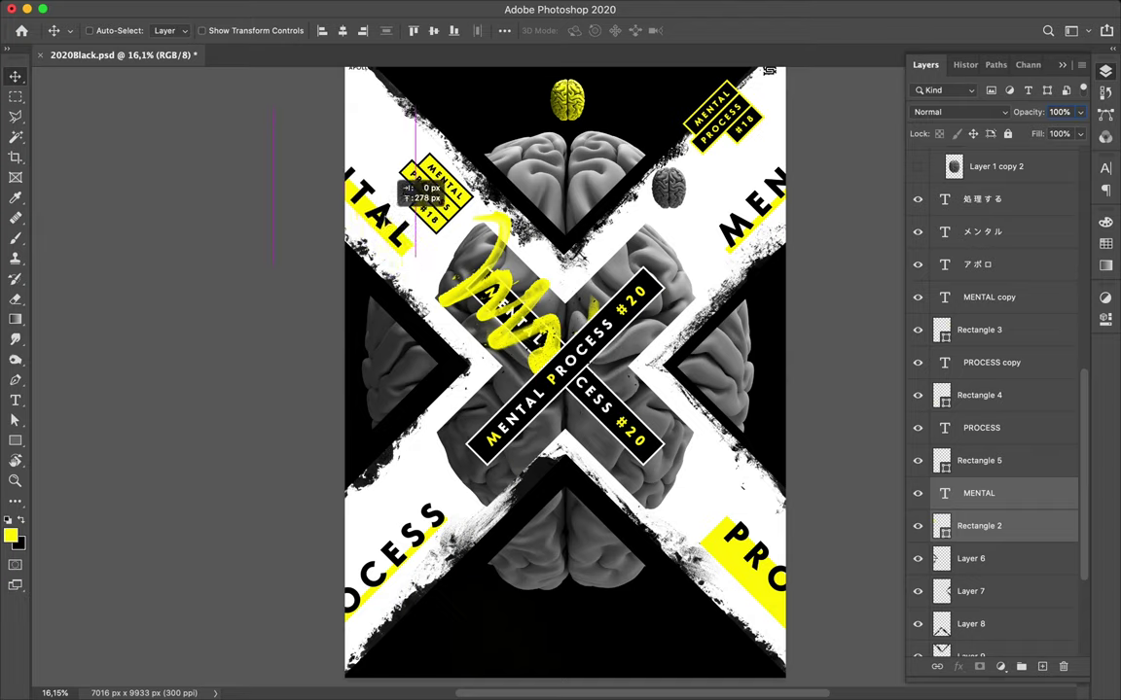
pyautogui.moveTo(394, 189); pyautogui.dragTo(397, 179)
# - Move MENTAL copy and Rectangle 3 to match the left label's height
pyautogui.press('ctrl')
pyautogui.keyDown('ctrl'); pyautogui.click(764, 209); pyautogui.keyUp('ctrl')
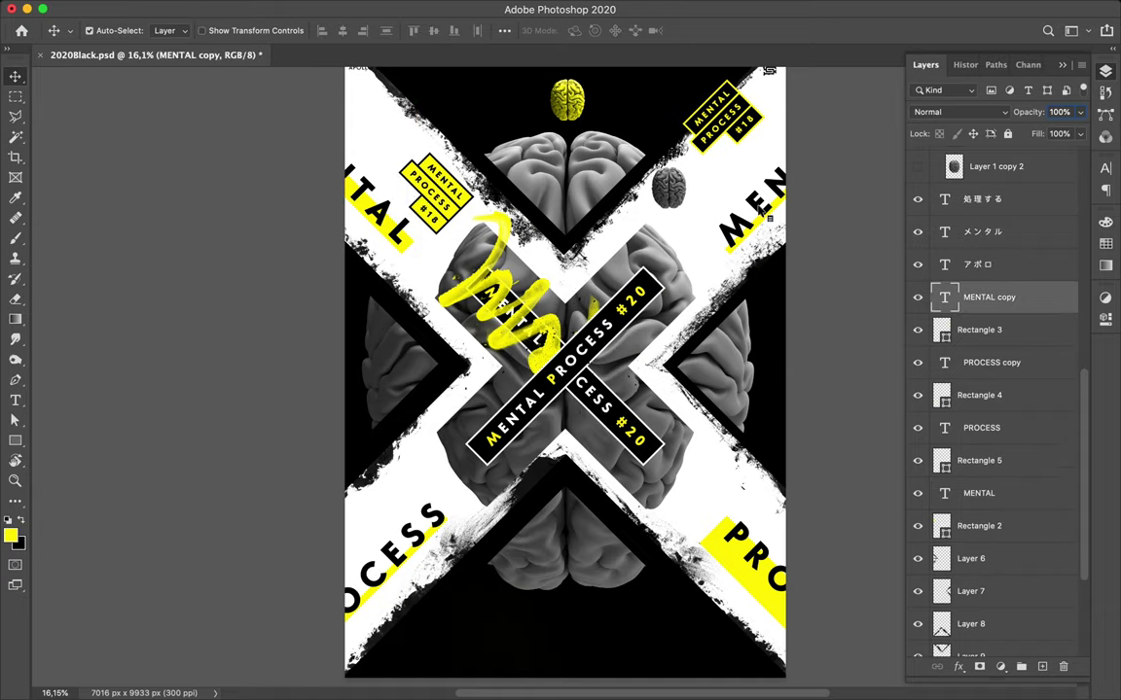
pyautogui.keyDown('shift'); pyautogui.click(1023, 329); pyautogui.keyUp('shift')
pyautogui.moveTo(758, 232); pyautogui.dragTo(767, 175)
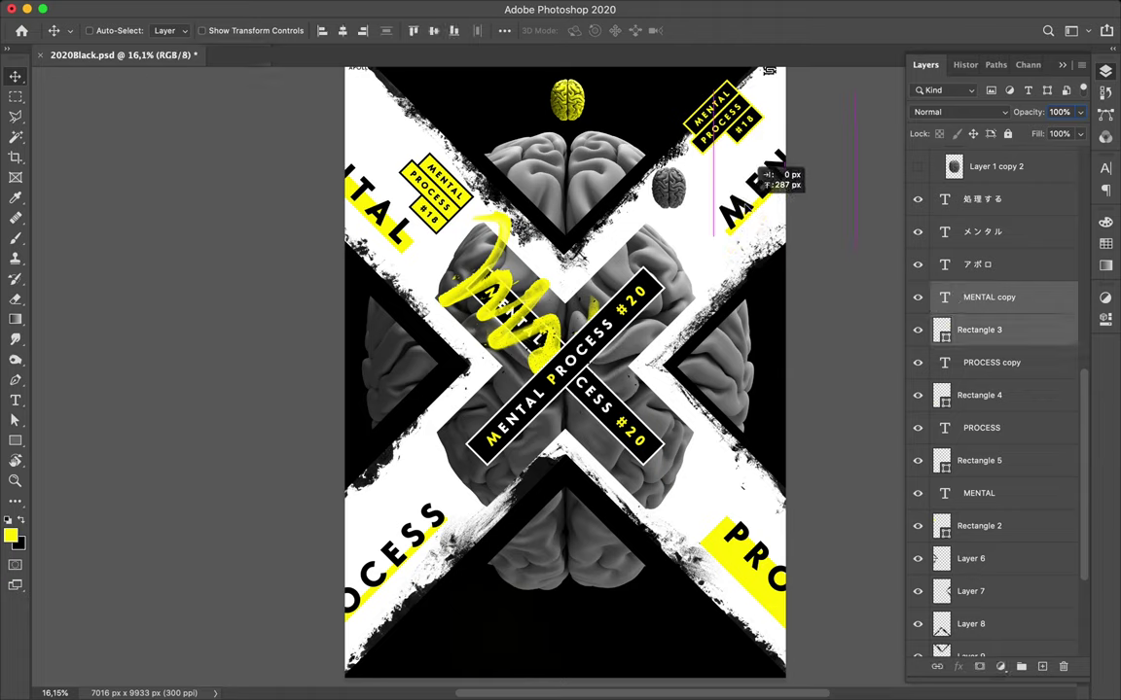
pyautogui.moveTo(768, 176); pyautogui.dragTo(757, 230)
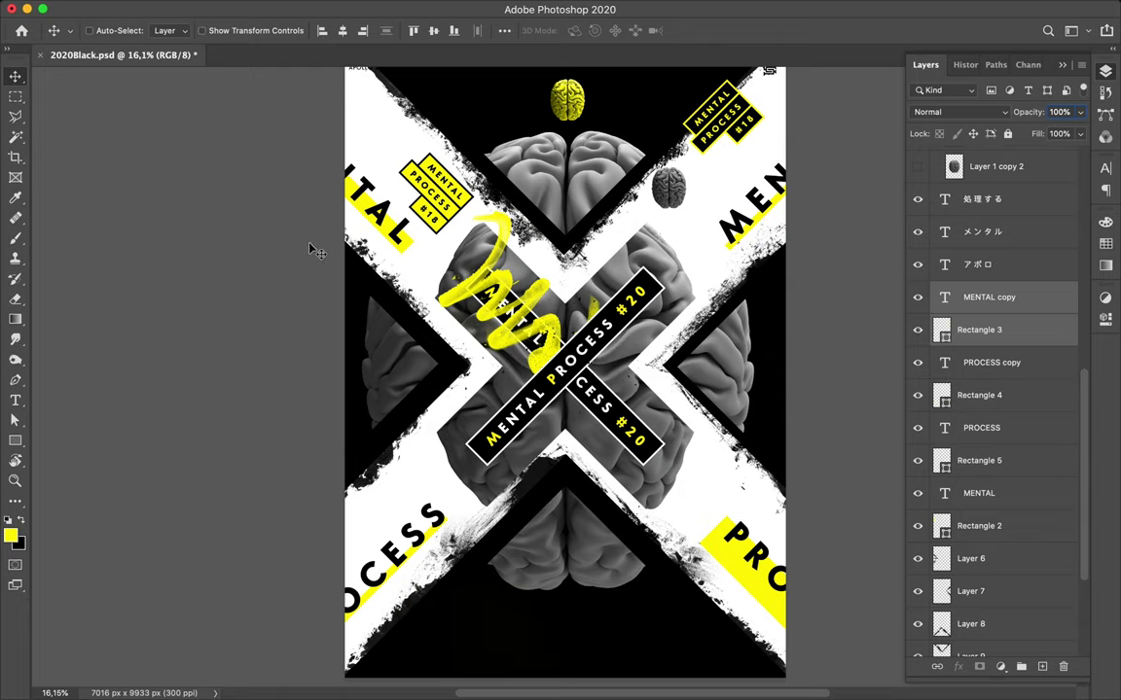
pyautogui.press('super')
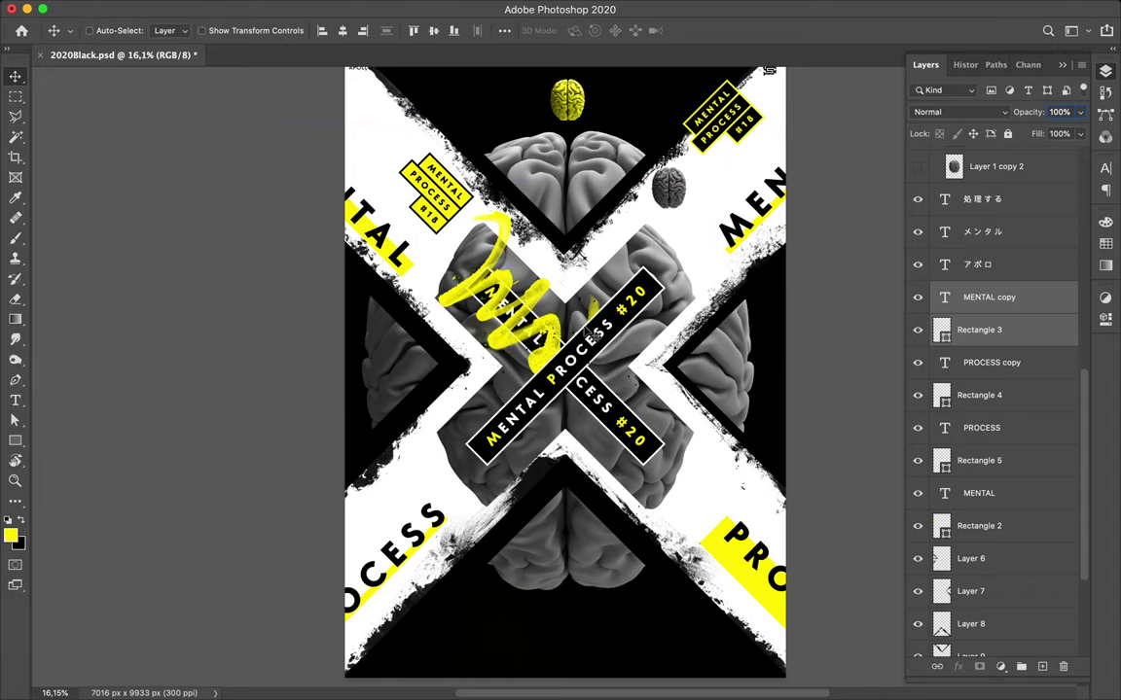
pyautogui.scroll(-2, 578, 370)
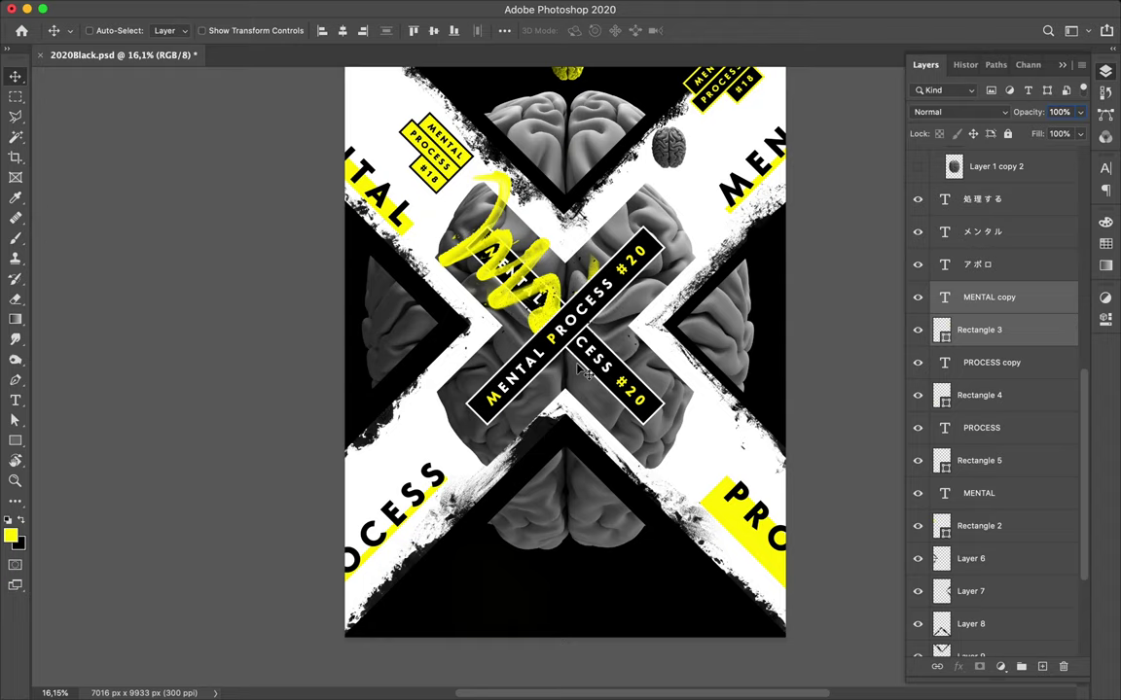
# - Collapse the Subtle Grunge, FrenchKiss and Inks sets and choose the first Spary Paint II brush
pyautogui.press('b')
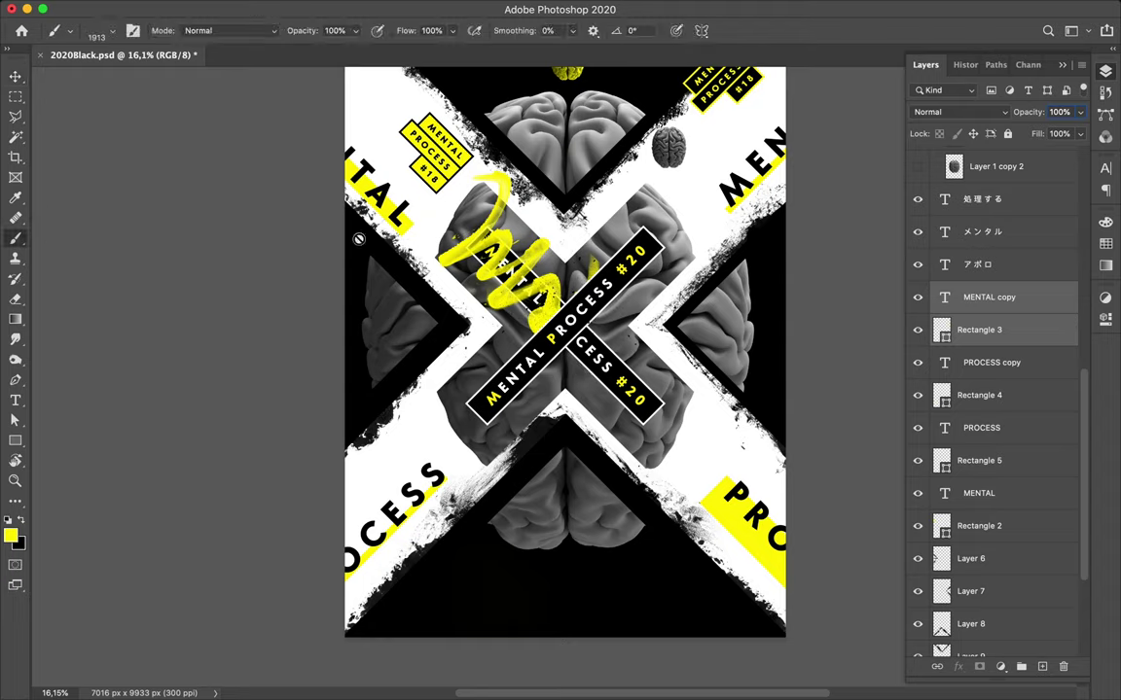
pyautogui.click(103, 30)
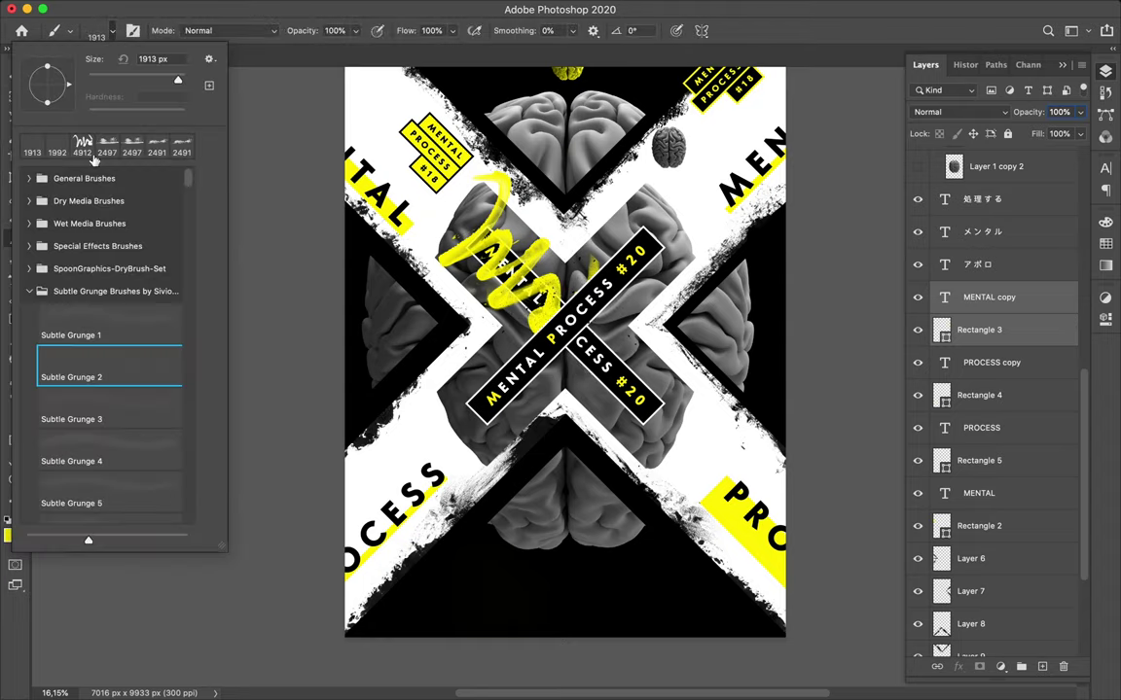
pyautogui.click(31, 291)
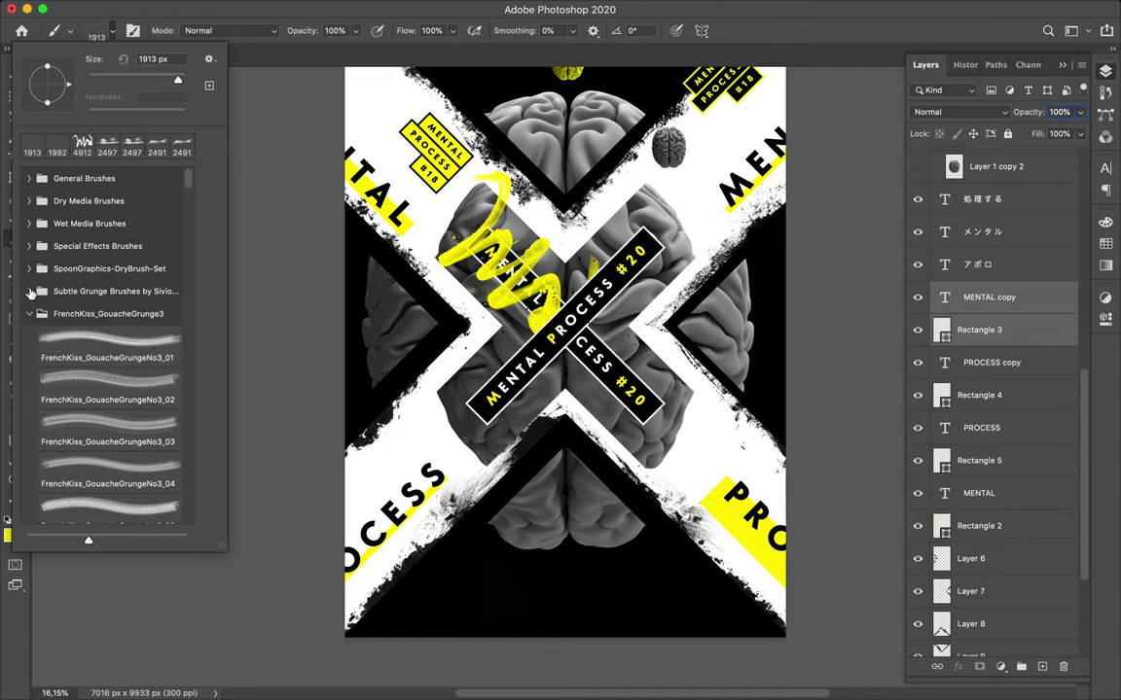
pyautogui.click(30, 313)
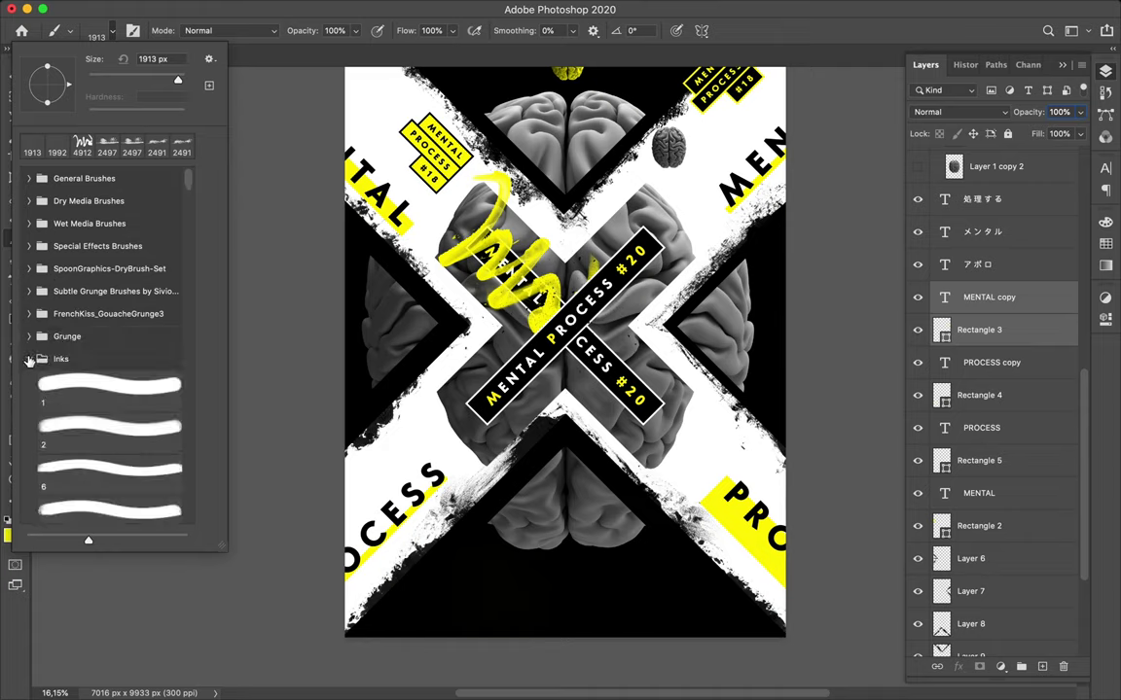
pyautogui.click(30, 359)
pyautogui.scroll(-2, 127, 350)
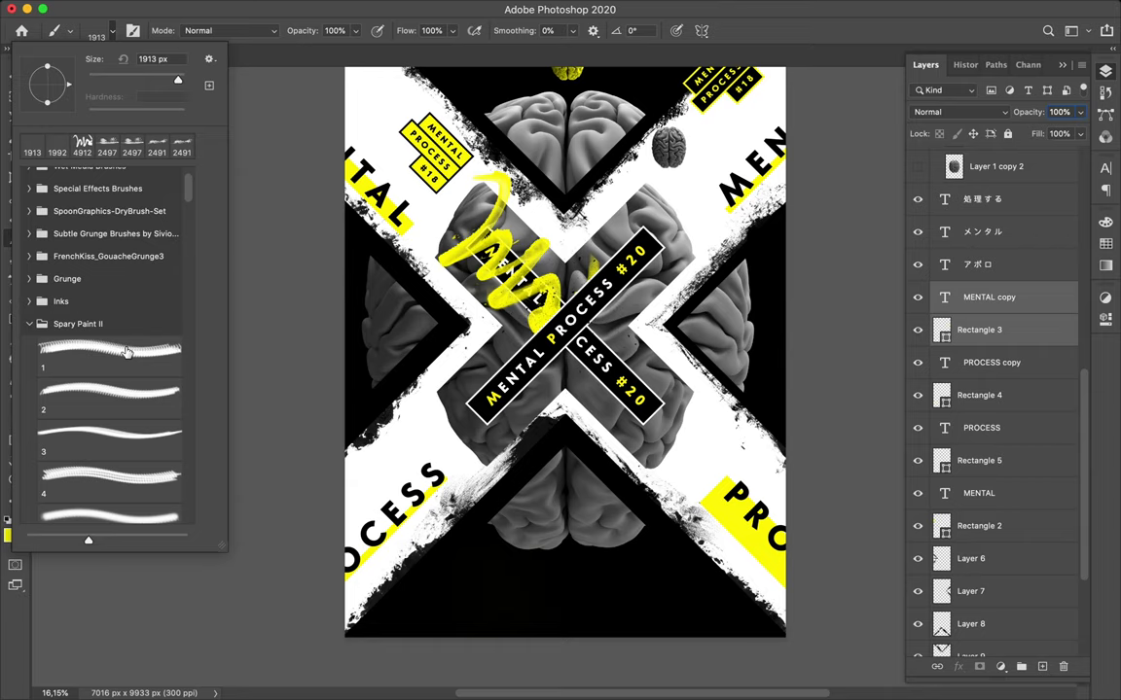
pyautogui.scroll(-2, 126, 352)
pyautogui.scroll(-1, 125, 336)
pyautogui.click(156, 288)
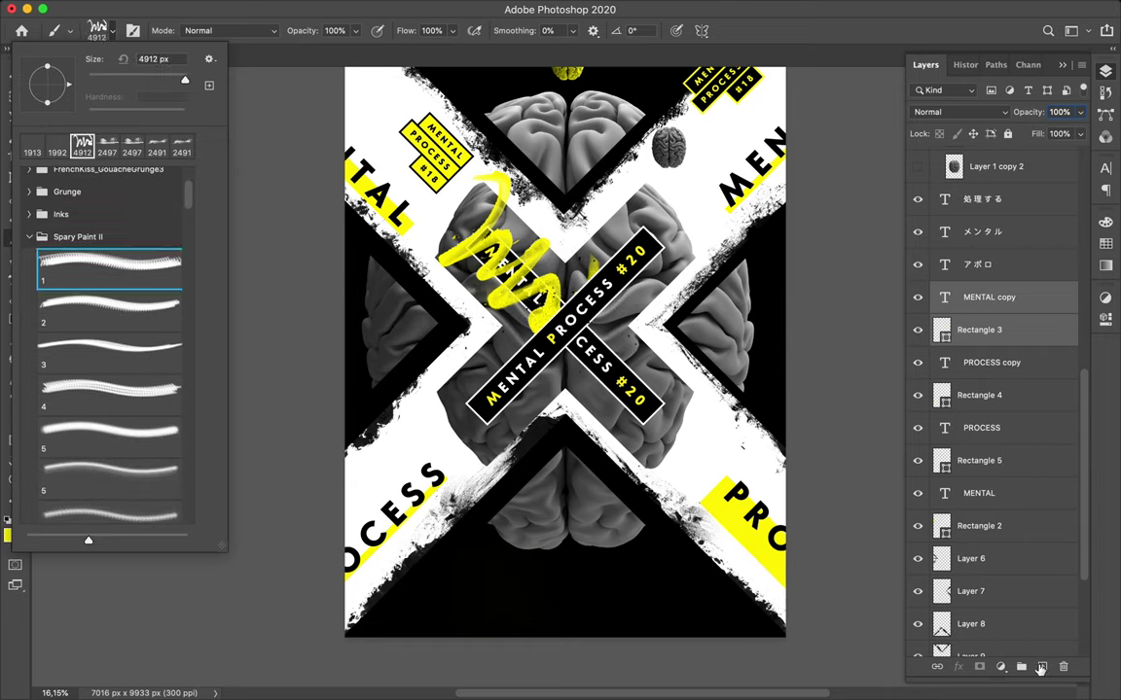
pyautogui.press('Escape')
# - Add a new layer above MENTAL copy with Spary Paint II brush 2 and white foreground
pyautogui.hotkey('ctrl', 'shift', 'alt', 'n')
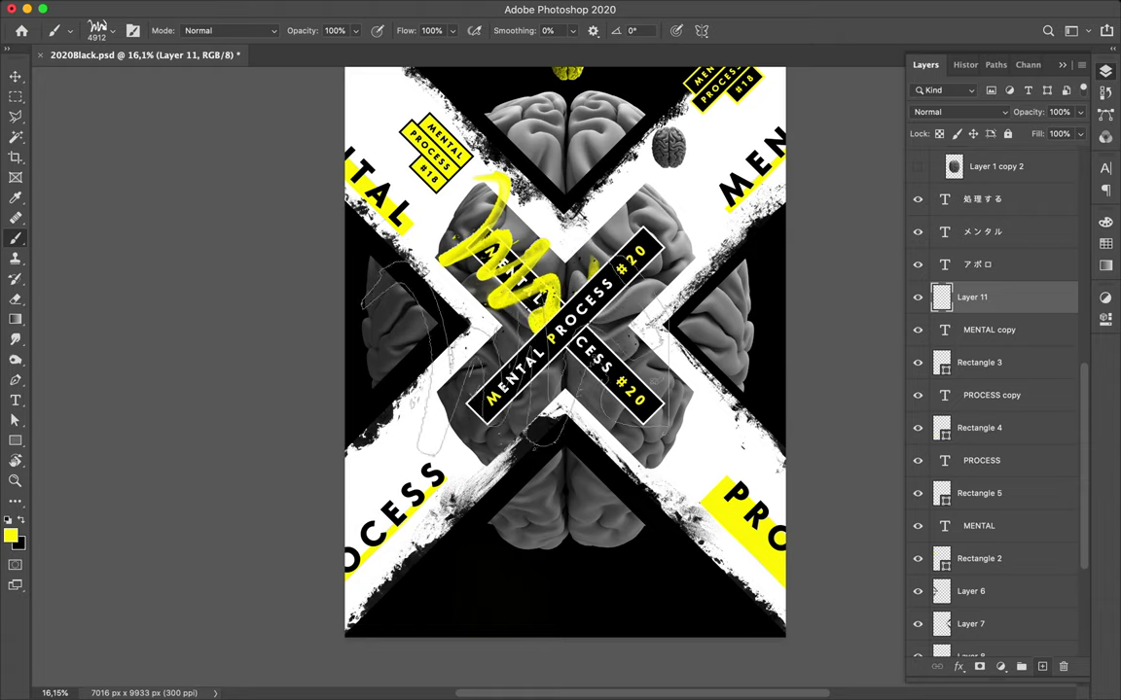
pyautogui.click(110, 36)
pyautogui.click(75, 303)
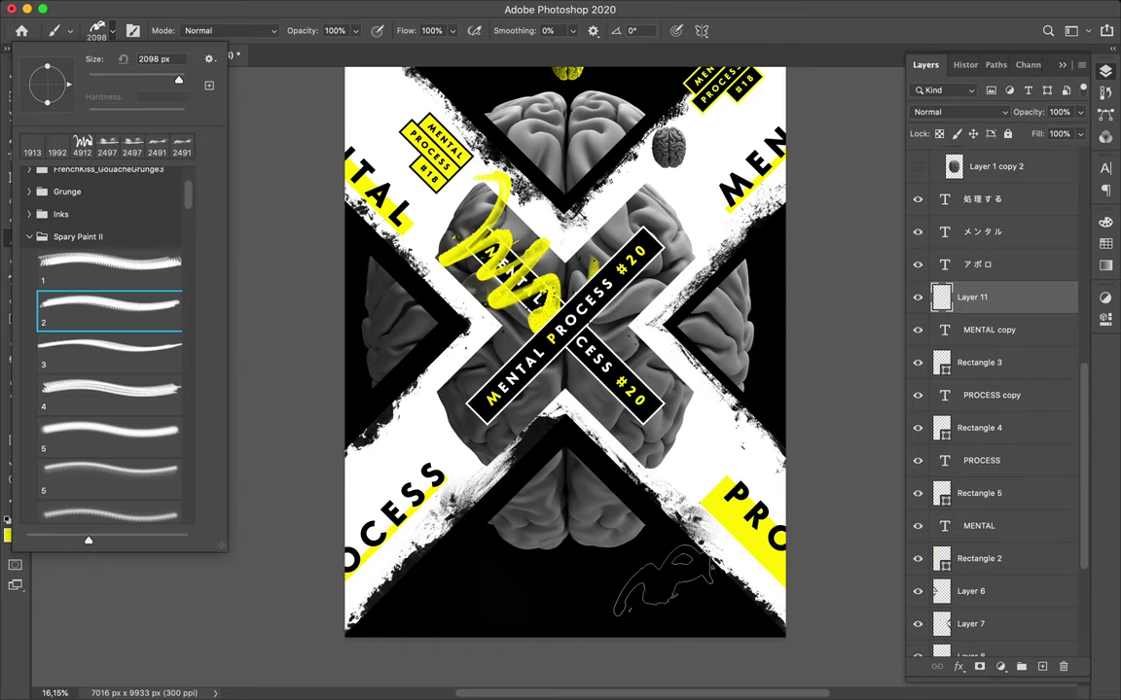
pyautogui.click(7, 523)
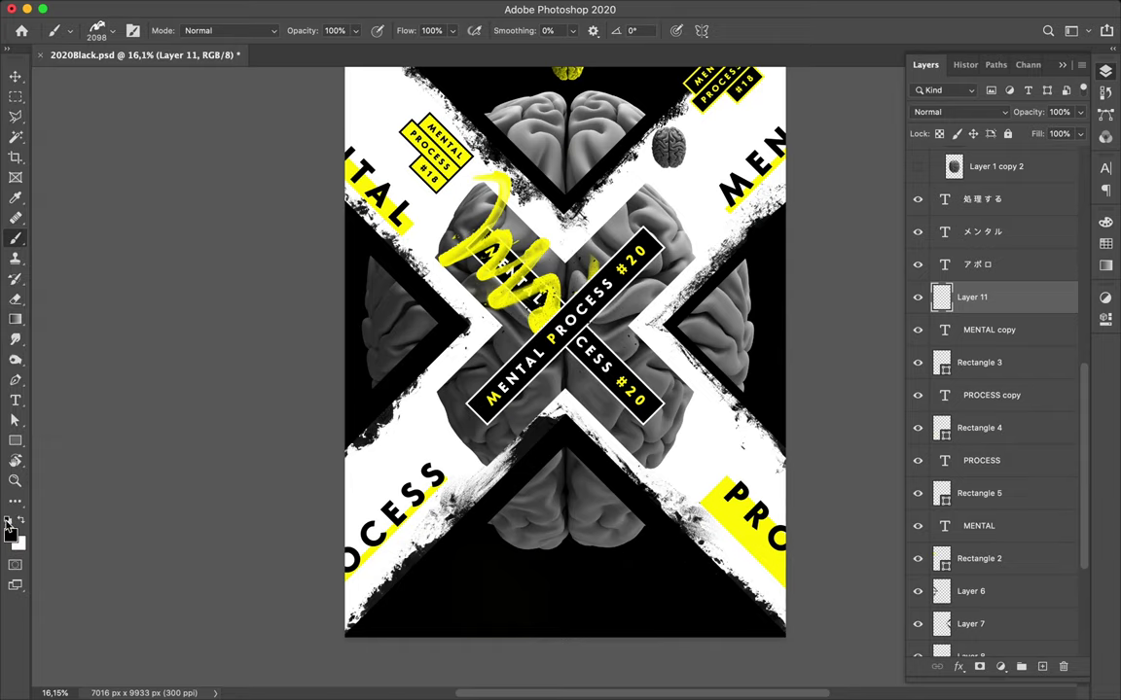
pyautogui.click(20, 521)
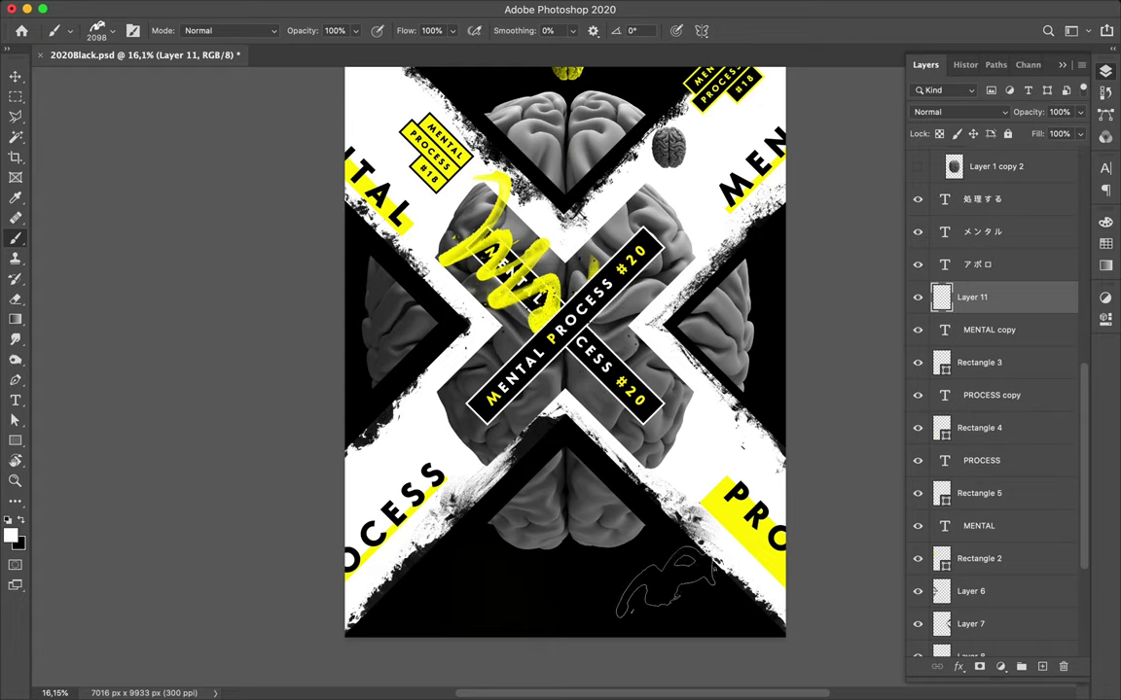
# - Paint white test strokes at lower right and lower left, undoing each
pyautogui.click(666, 583)
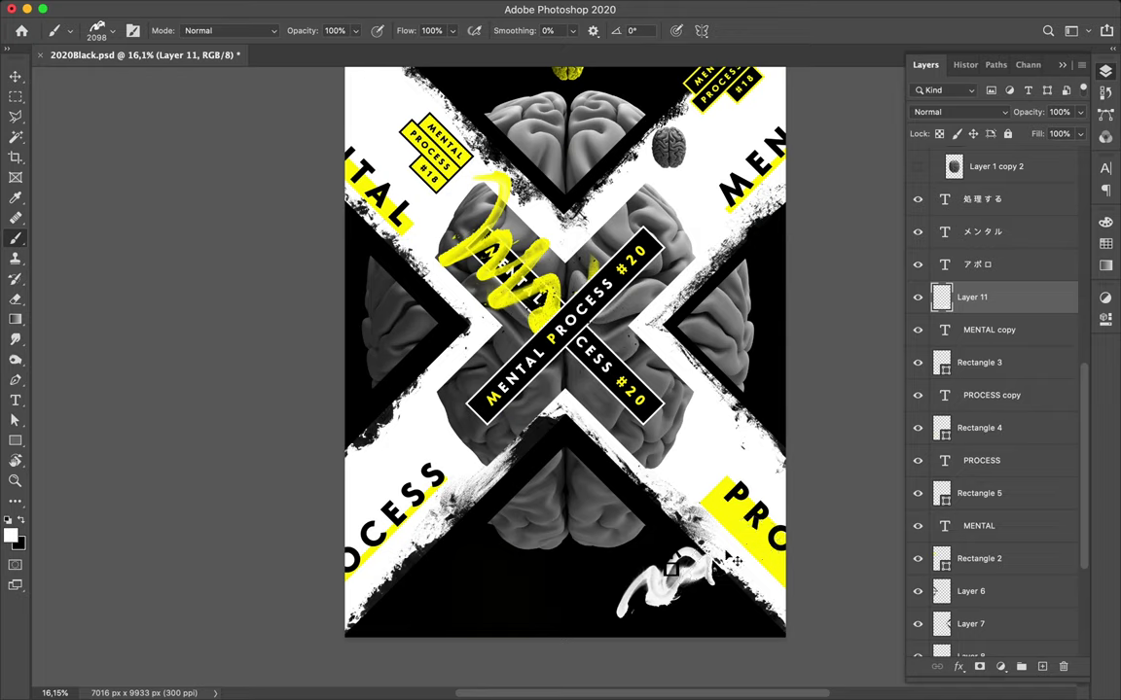
pyautogui.hotkey('ctrl', 'z')
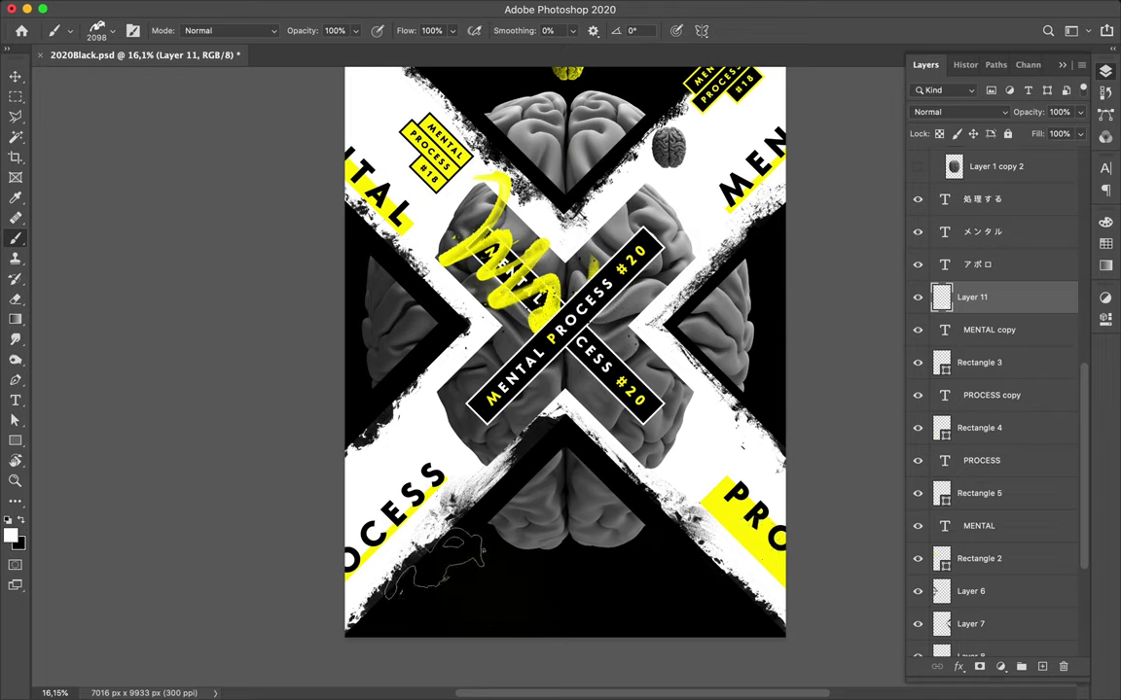
pyautogui.click(438, 568)
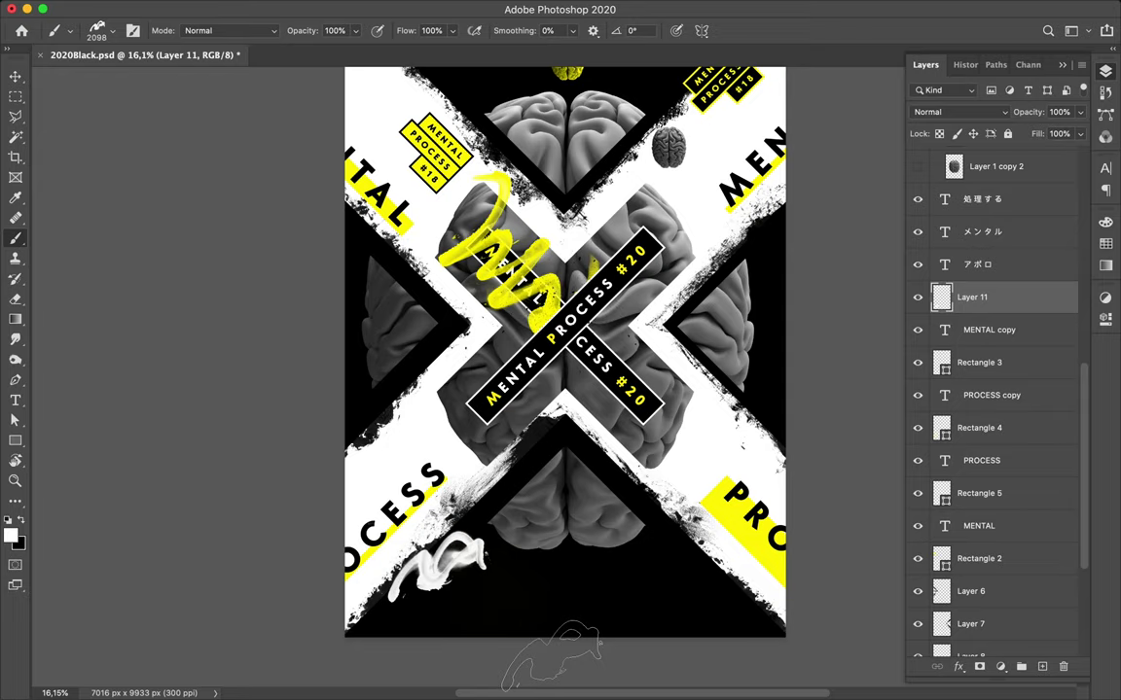
pyautogui.hotkey('ctrl', 'z')
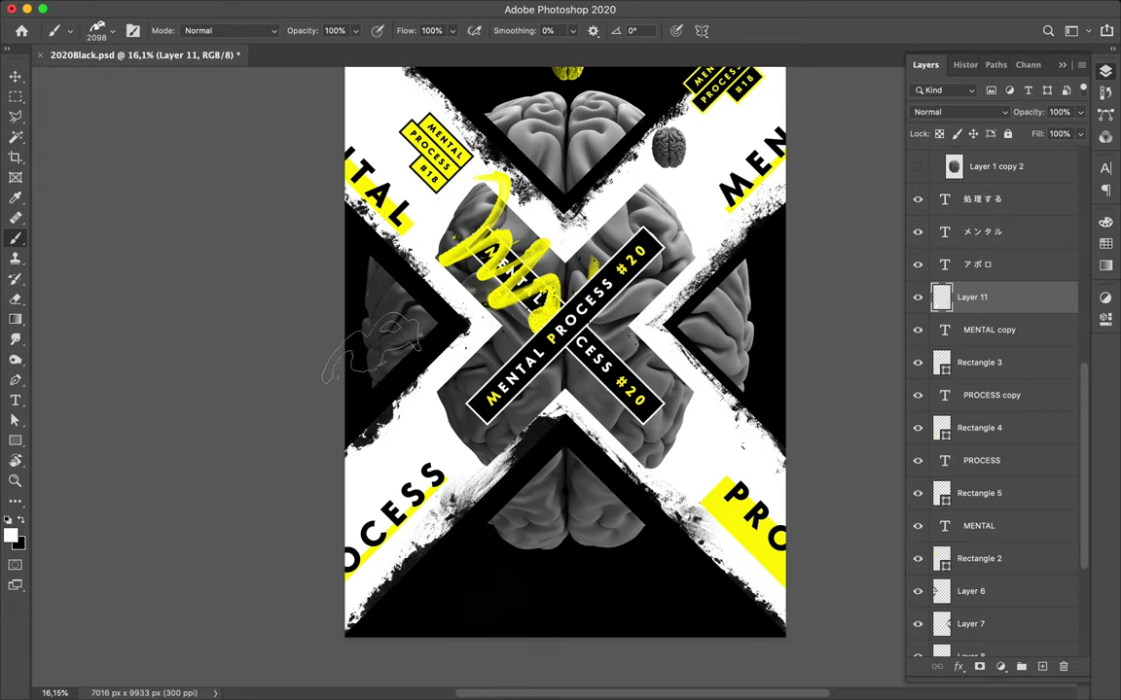
# - Push the white stroke off the poster's left edge
pyautogui.press('v')
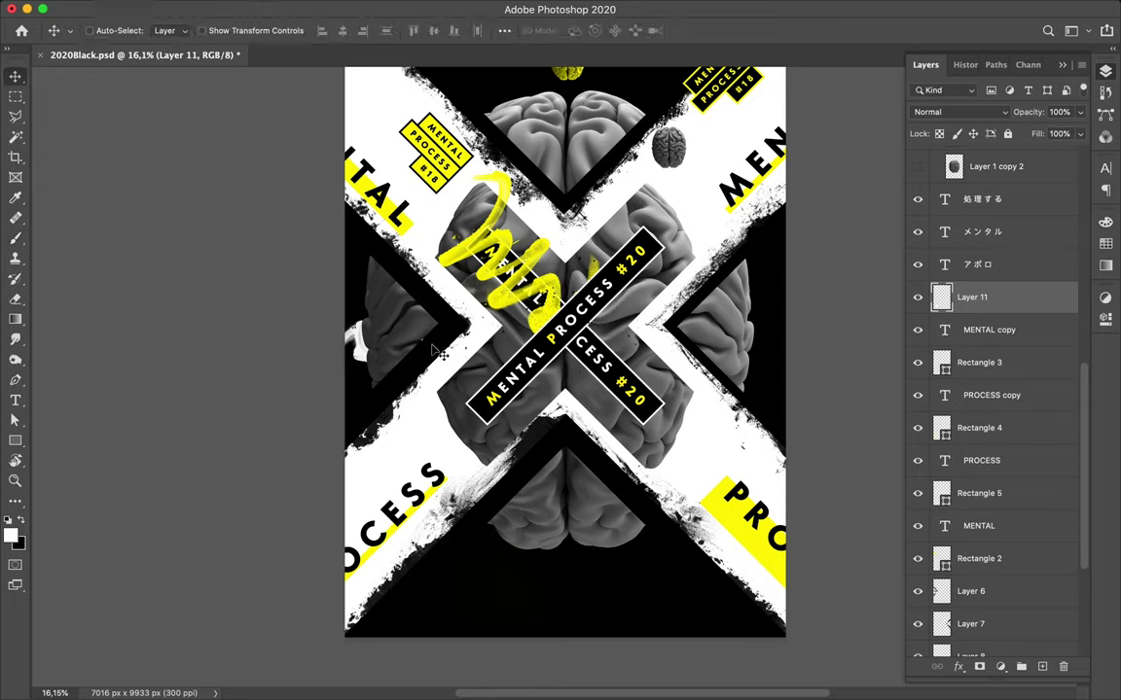
pyautogui.keyDown('ctrl'); pyautogui.click(443, 333); pyautogui.keyUp('ctrl')
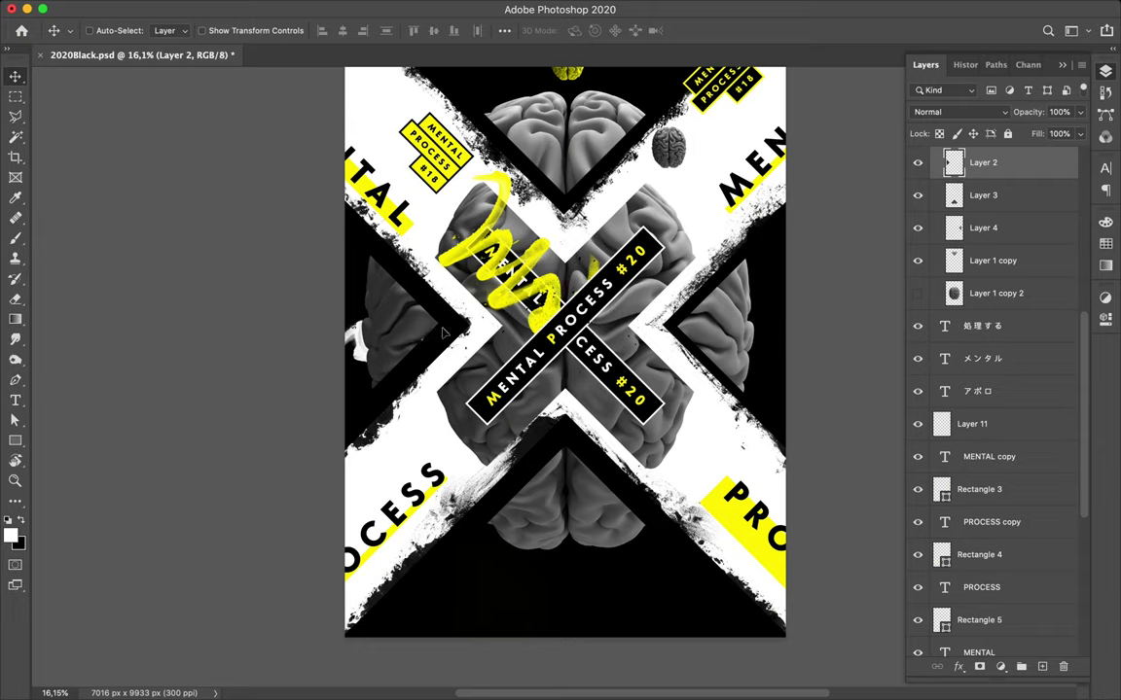
pyautogui.moveTo(443, 334); pyautogui.dragTo(460, 332)
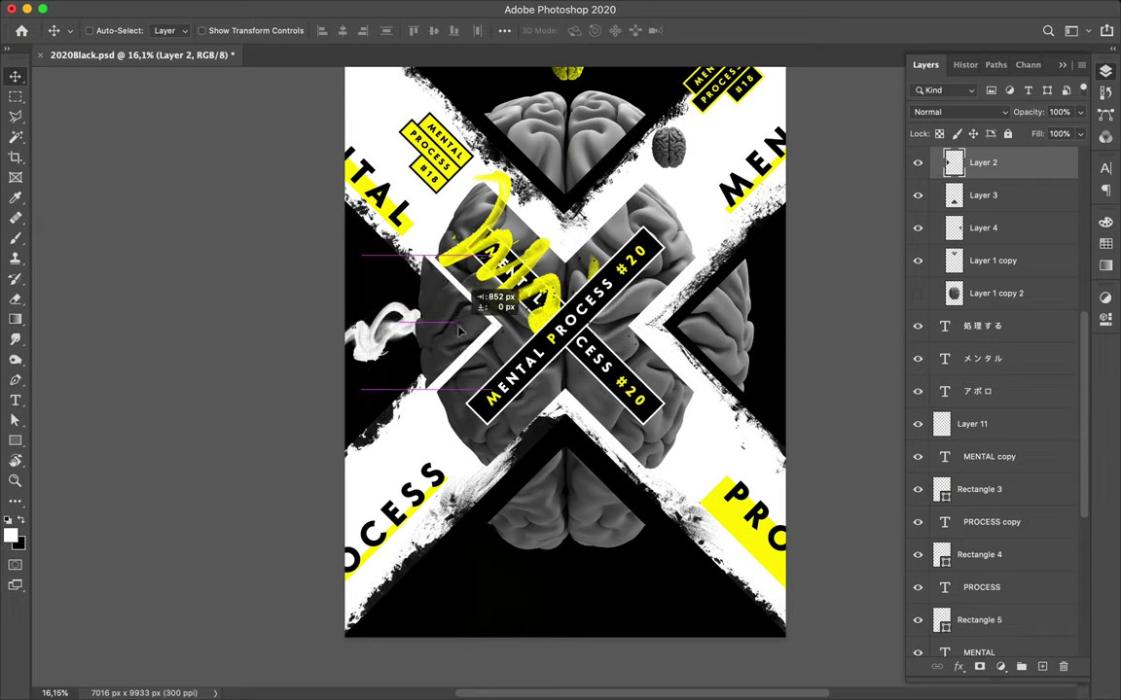
pyautogui.moveTo(459, 332); pyautogui.dragTo(460, 332)
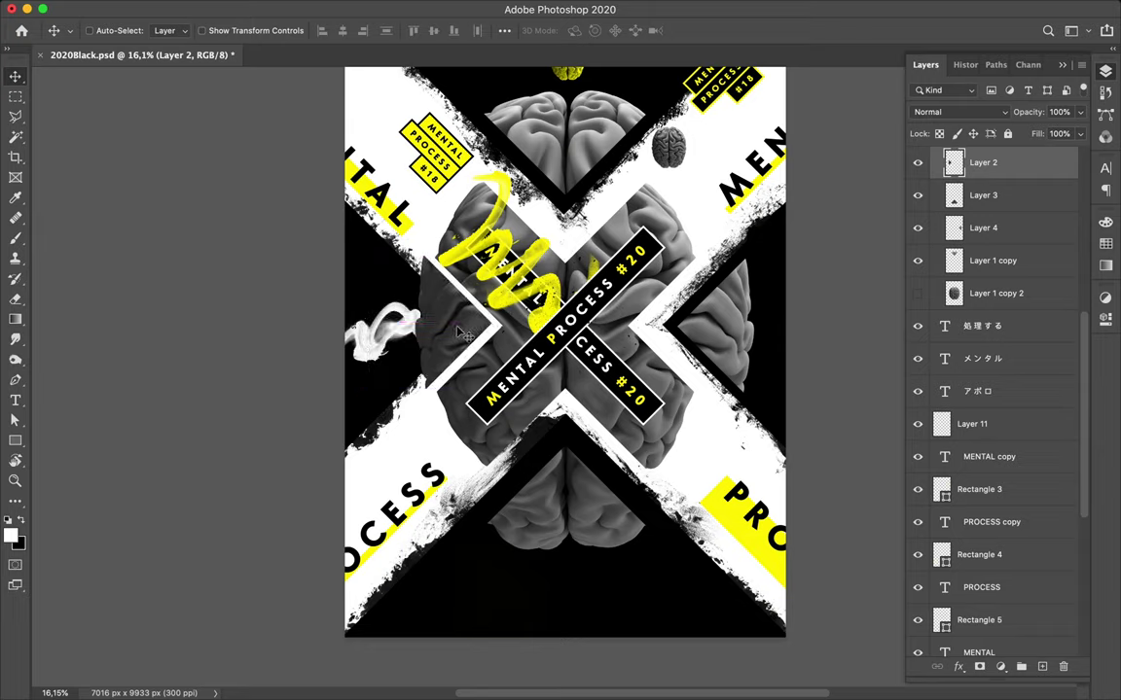
pyautogui.hotkey('ctrl', 'z')
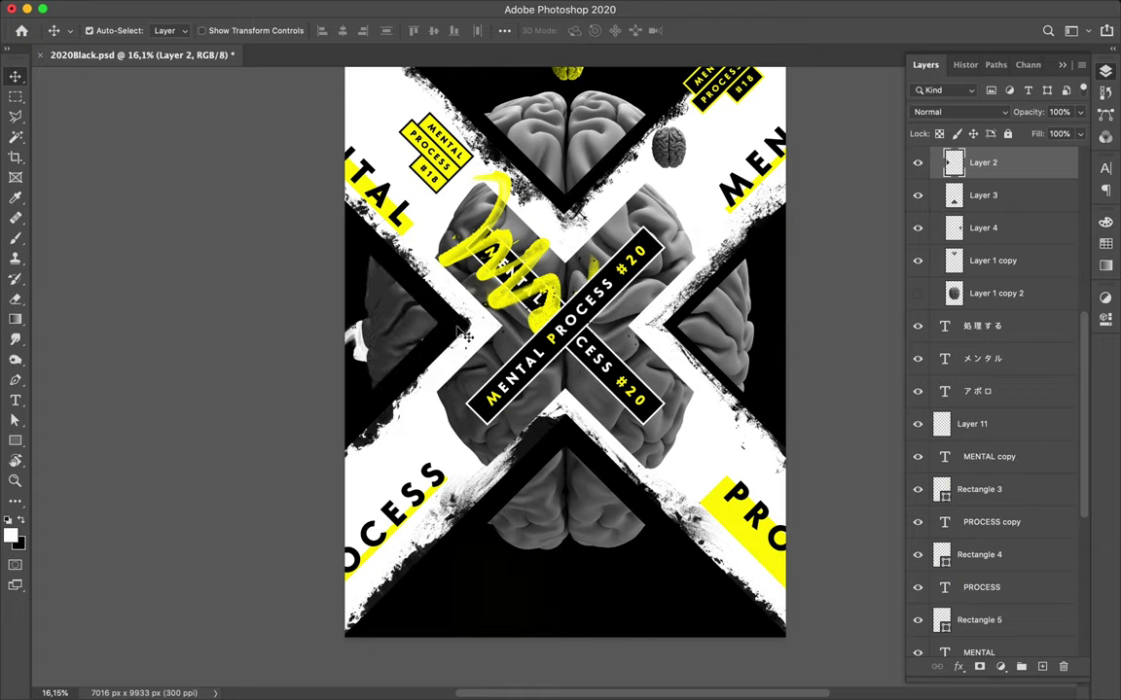
pyautogui.moveTo(465, 334); pyautogui.dragTo(418, 301)
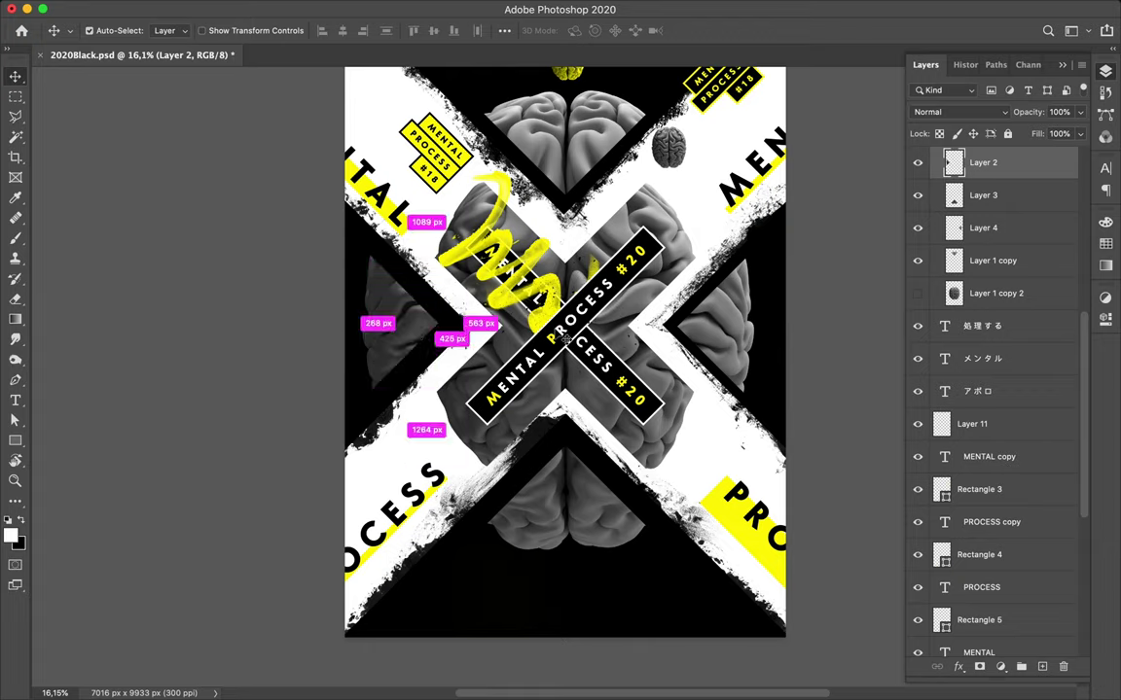
pyautogui.press('b')
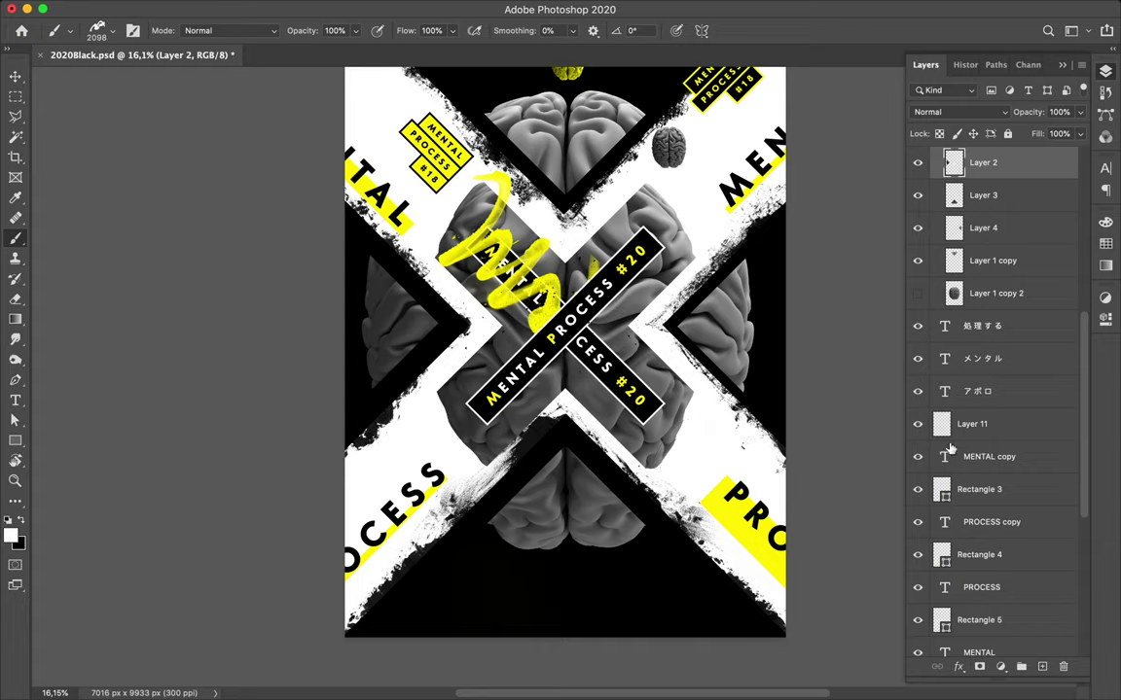
# - Add Layer 12 above Rectangle 1 copy 4 and place its white stroke over CESS #20
pyautogui.click(1044, 667)
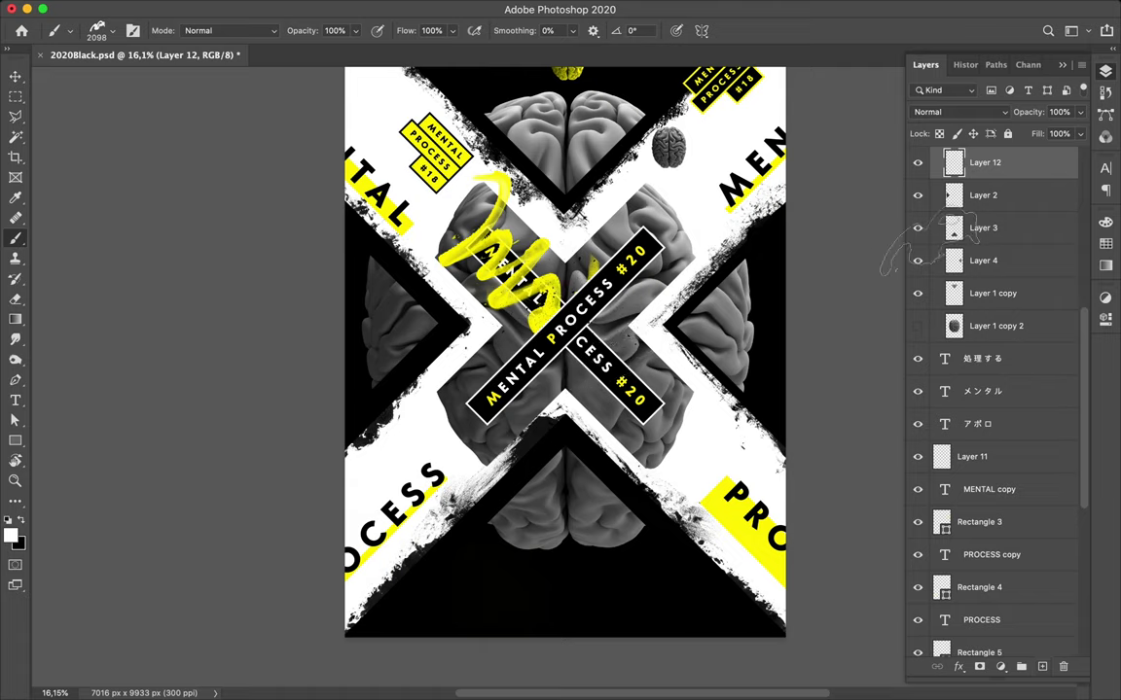
pyautogui.scroll(2, 931, 241)
pyautogui.scroll(5, 931, 241)
pyautogui.press('v')
pyautogui.moveTo(983, 389); pyautogui.dragTo(988, 189)
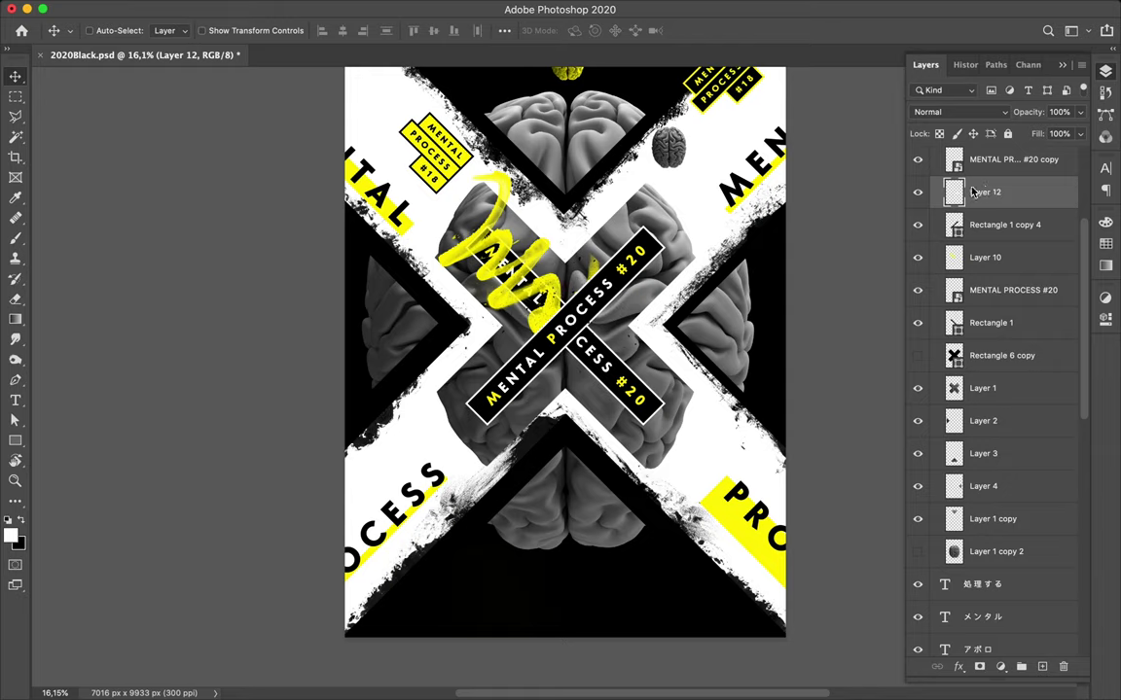
pyautogui.moveTo(633, 335)
pyautogui.mouseDown()
pyautogui.moveTo(583, 368)
pyautogui.moveTo(605, 333)
pyautogui.mouseUp()
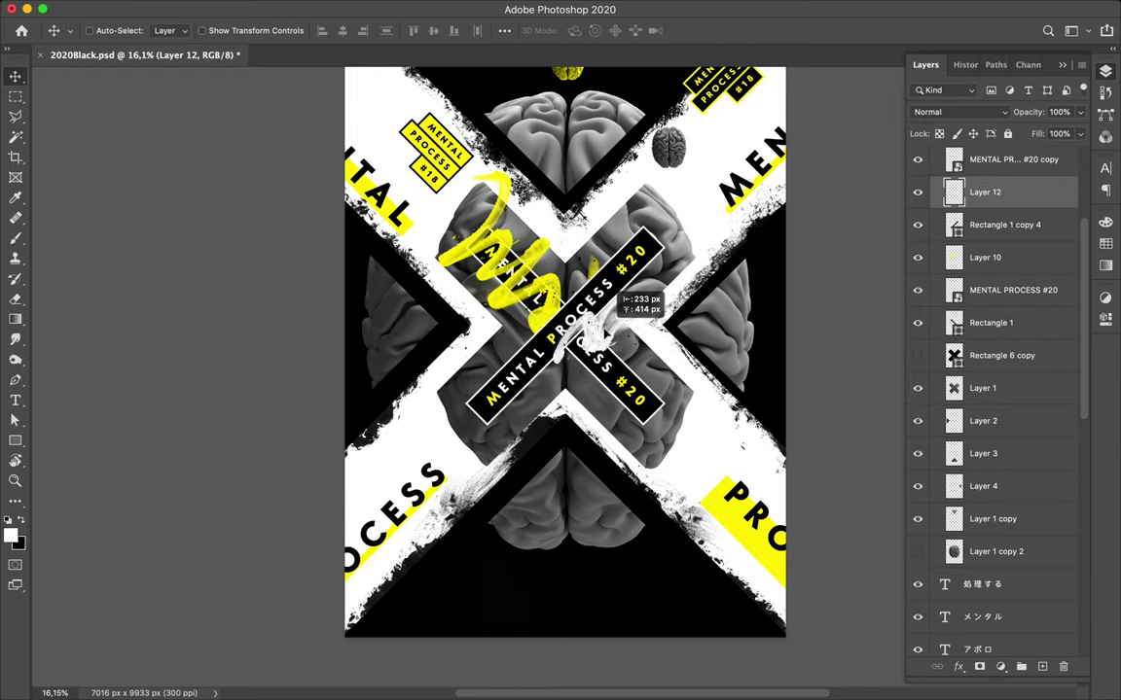
pyautogui.moveTo(605, 334); pyautogui.dragTo(610, 339)
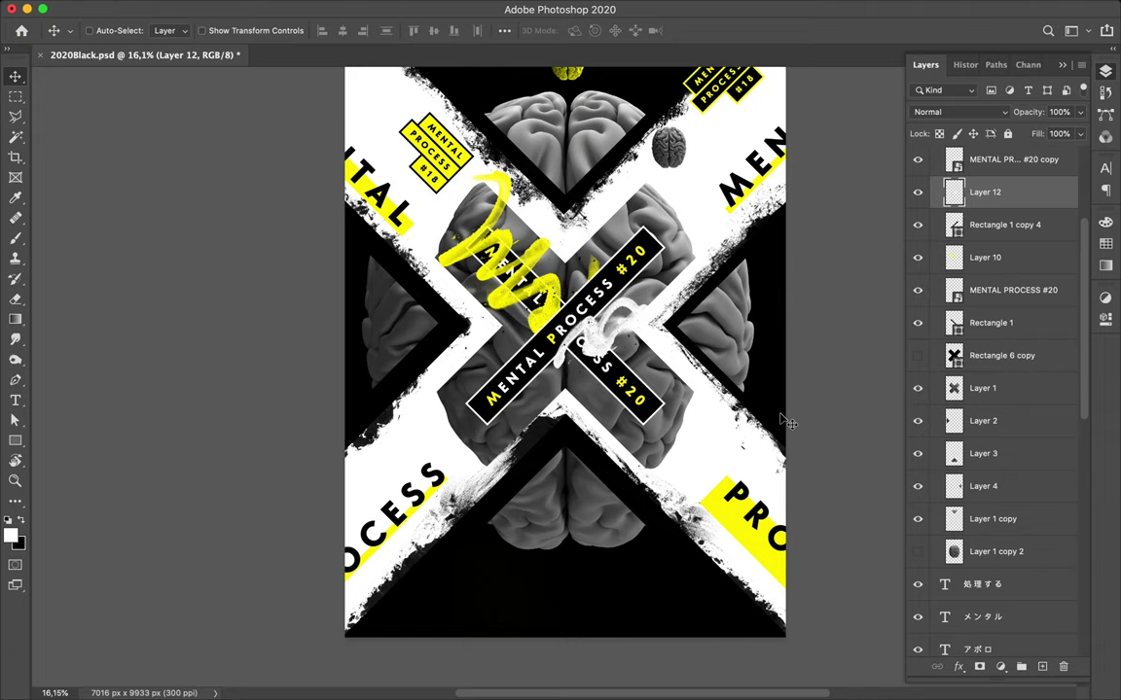
pyautogui.scroll(-2, 783, 421)
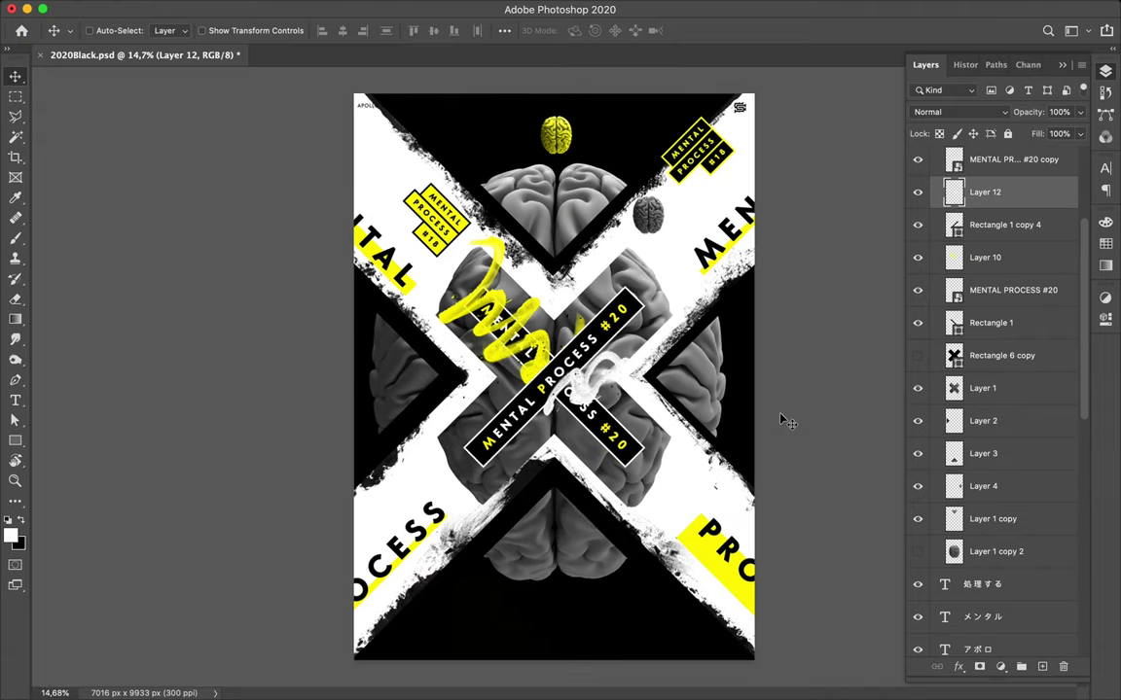
# - Load spray brush preset 5, then spray brush 7 at 1941 px, for white spatter
pyautogui.press('b')
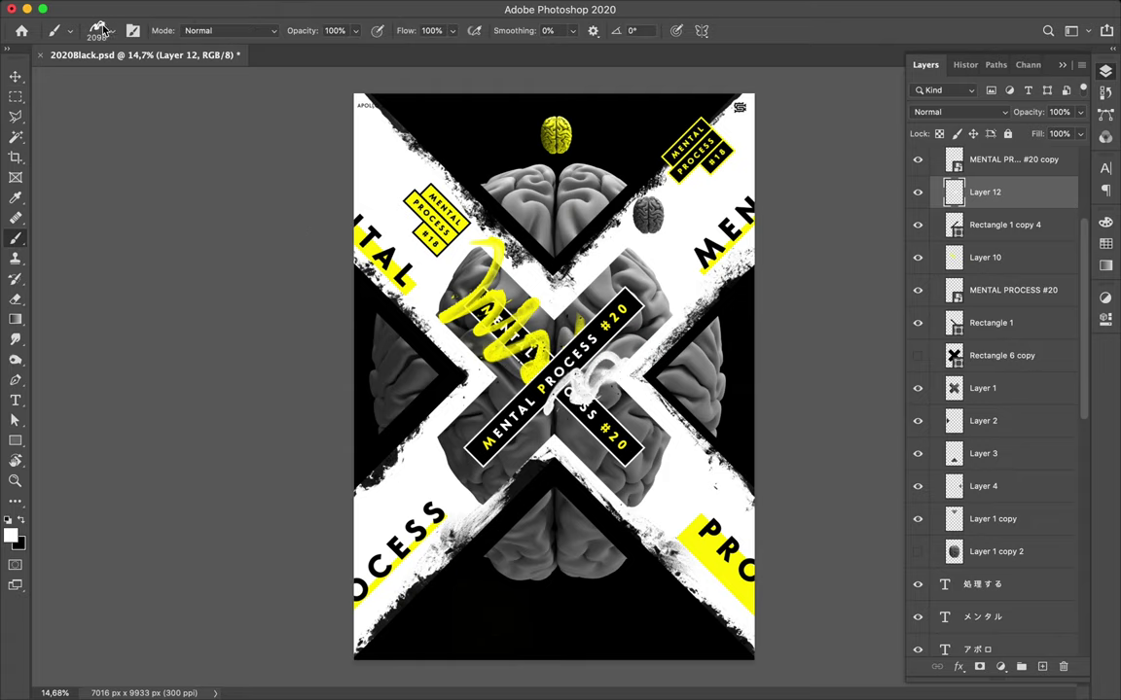
pyautogui.click(110, 32)
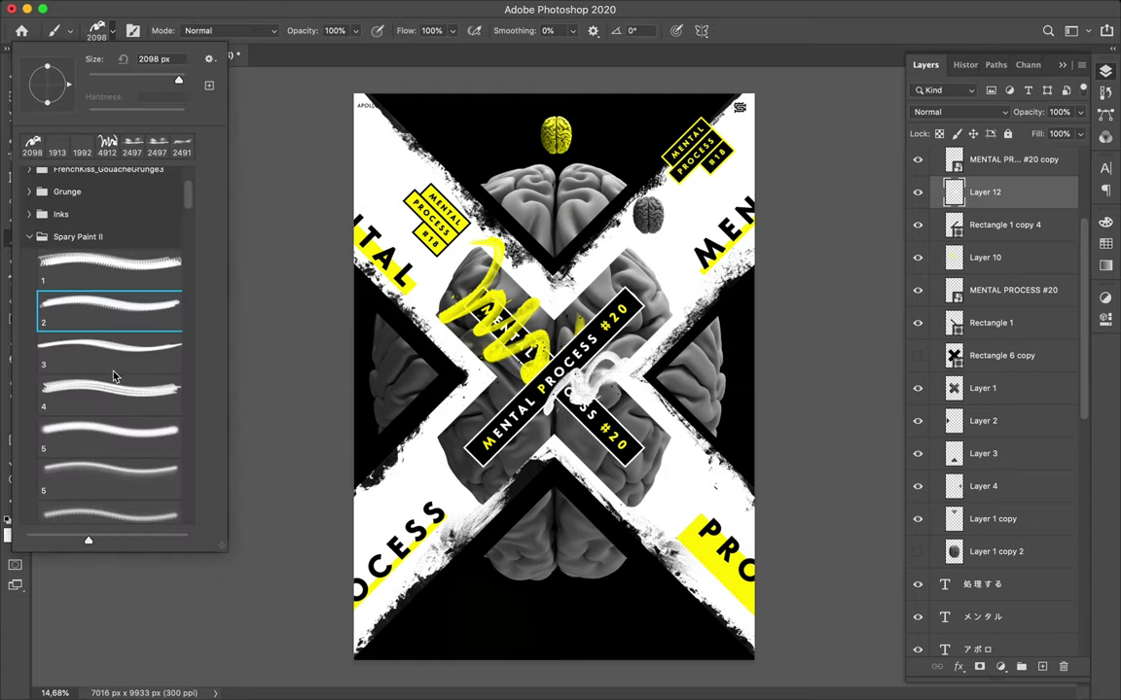
pyautogui.click(109, 477)
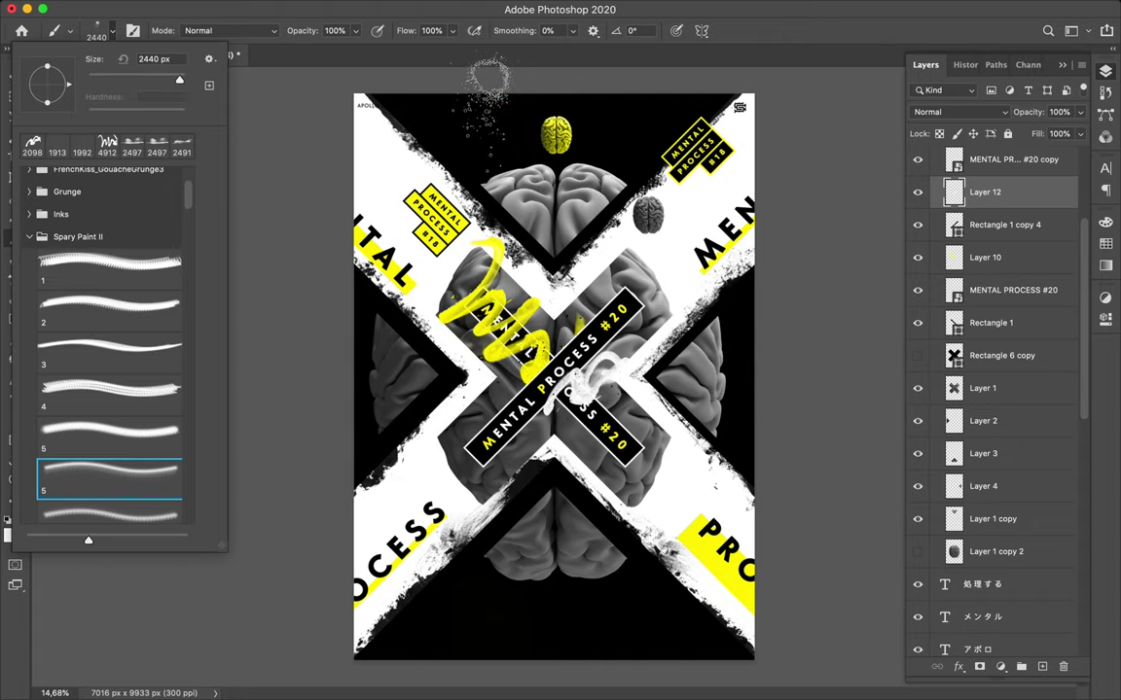
pyautogui.click(489, 78)
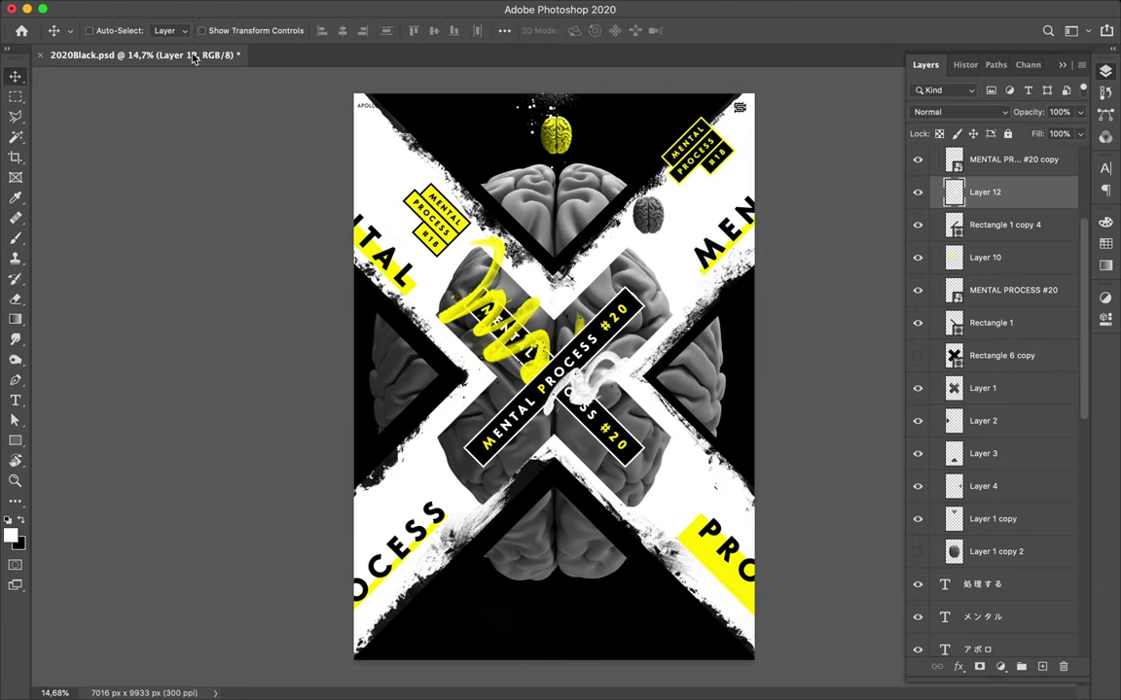
pyautogui.click(98, 35)
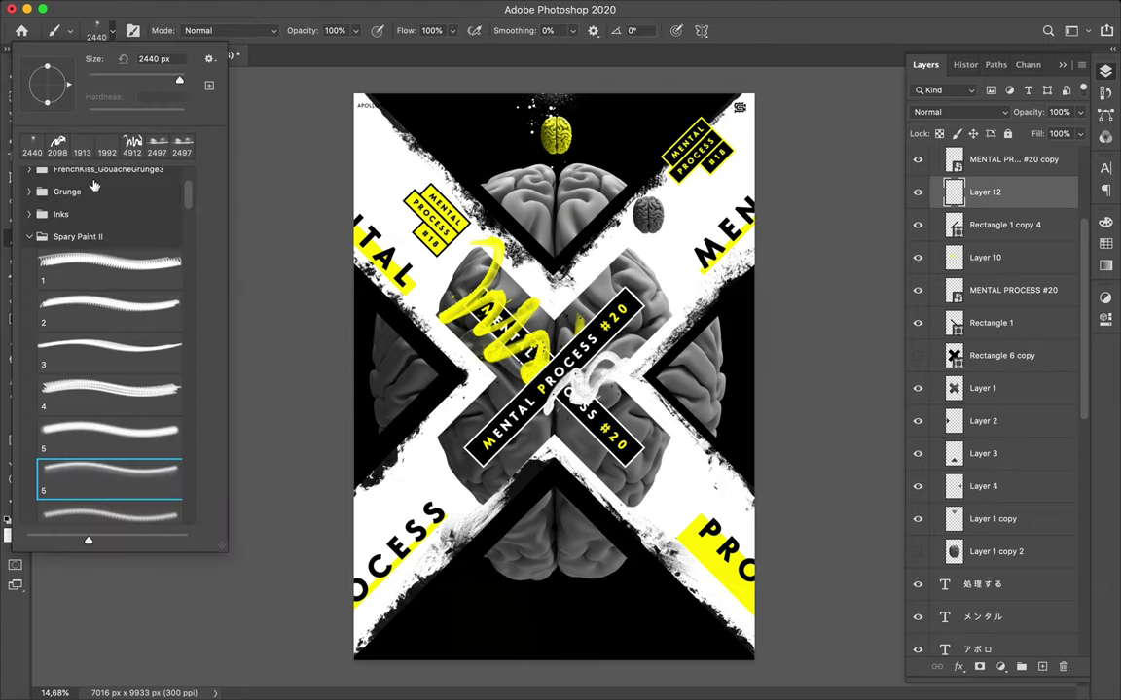
pyautogui.scroll(-3, 121, 429)
pyautogui.click(121, 426)
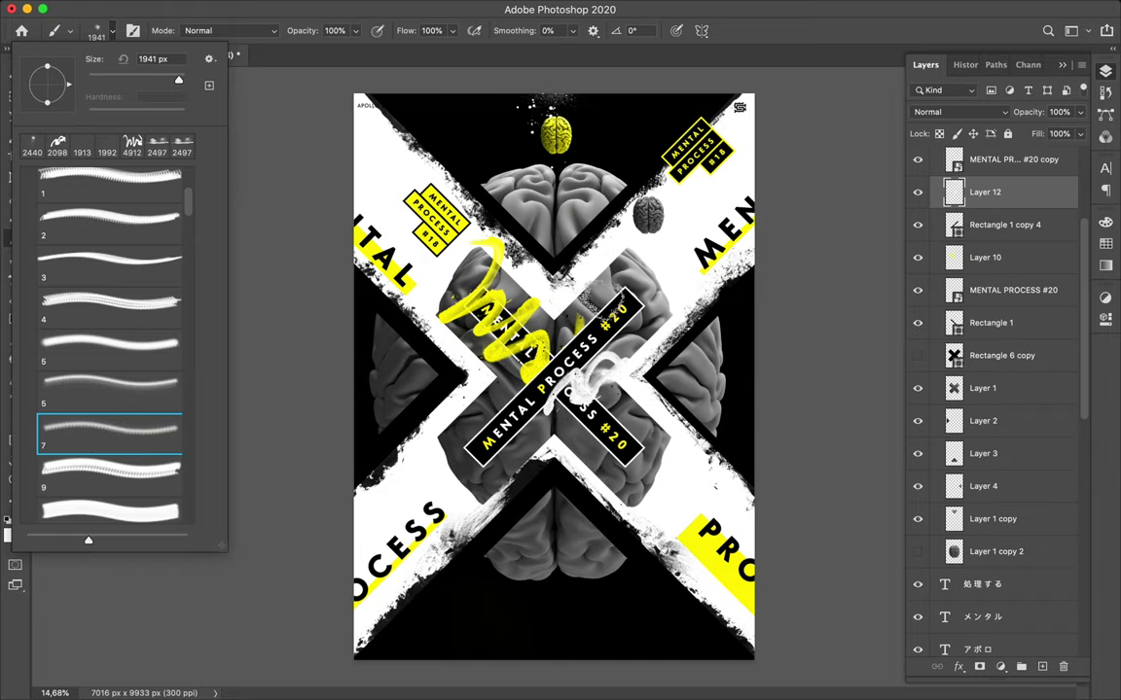
pyautogui.click(484, 671)
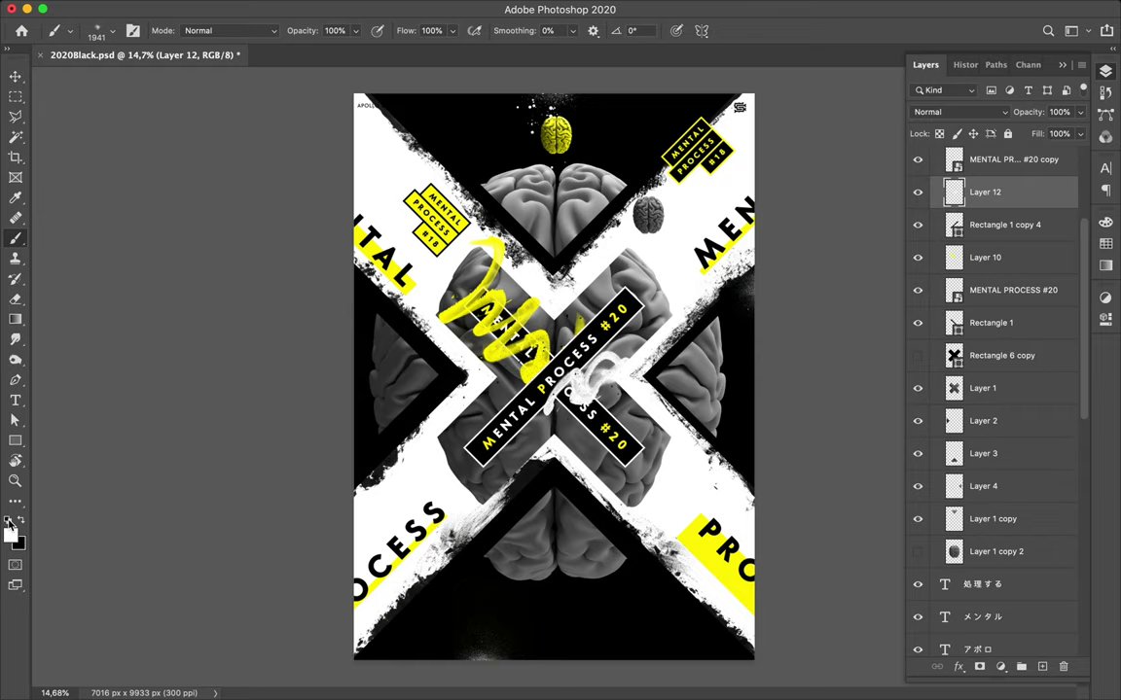
pyautogui.click(1105, 244)
# - Paint a soft yellow glow onto the M of MENTAL
pyautogui.keyDown('alt'); pyautogui.click(486, 329); pyautogui.keyUp('alt')
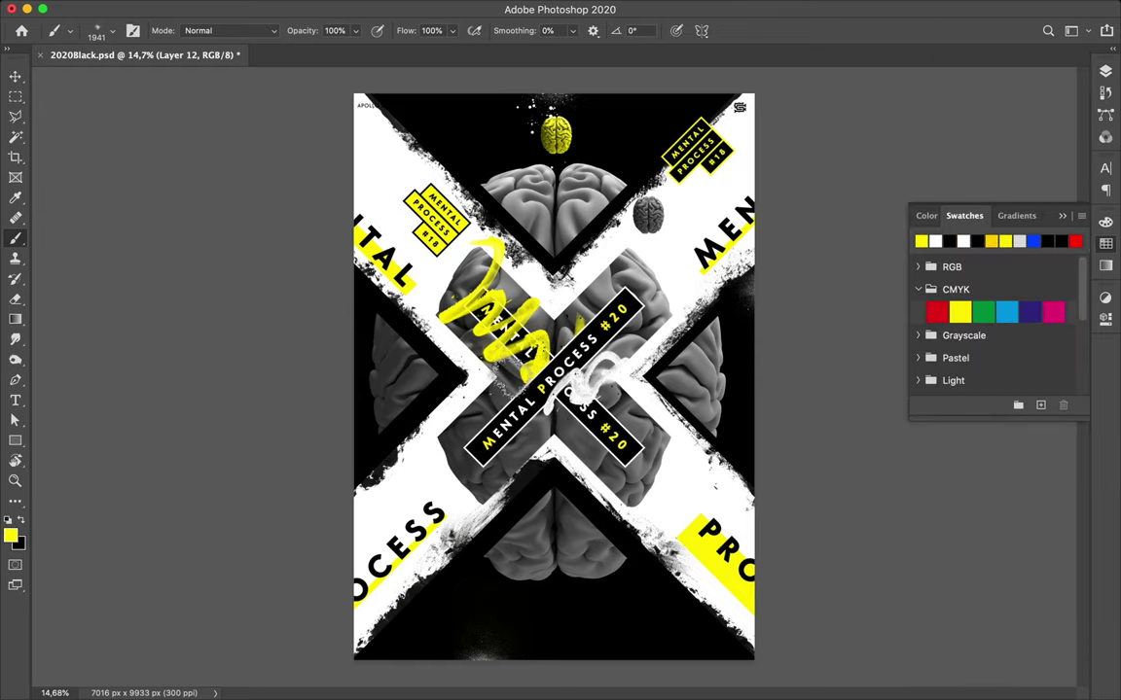
pyautogui.moveTo(491, 389); pyautogui.dragTo(521, 375)
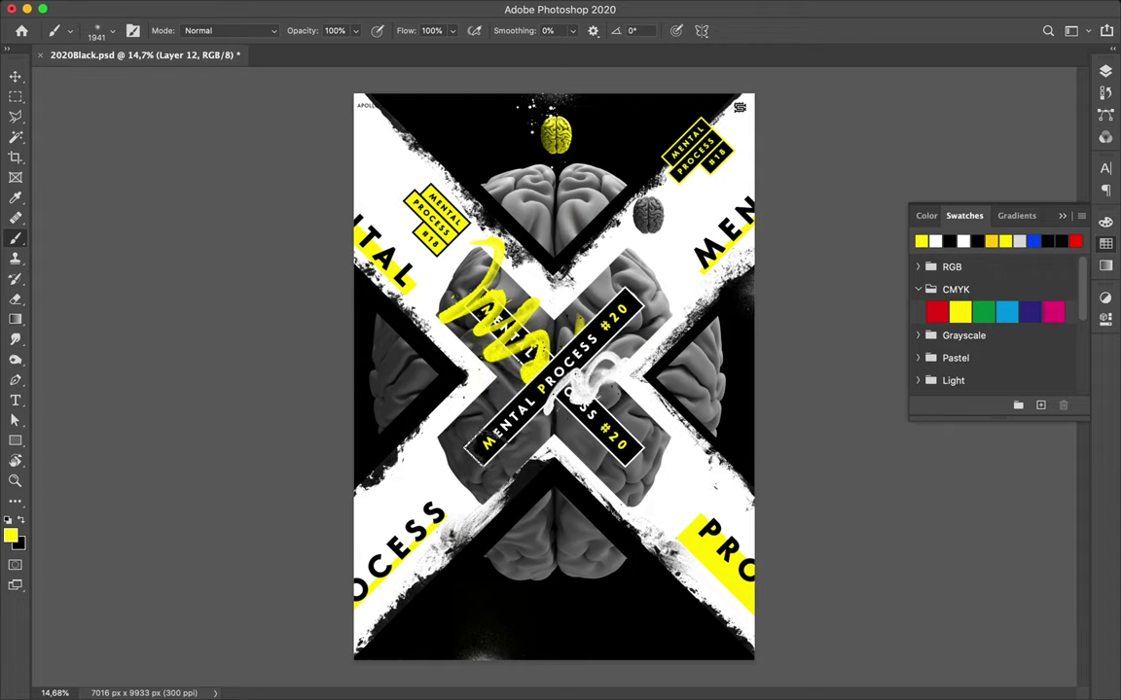
pyautogui.click(484, 446)
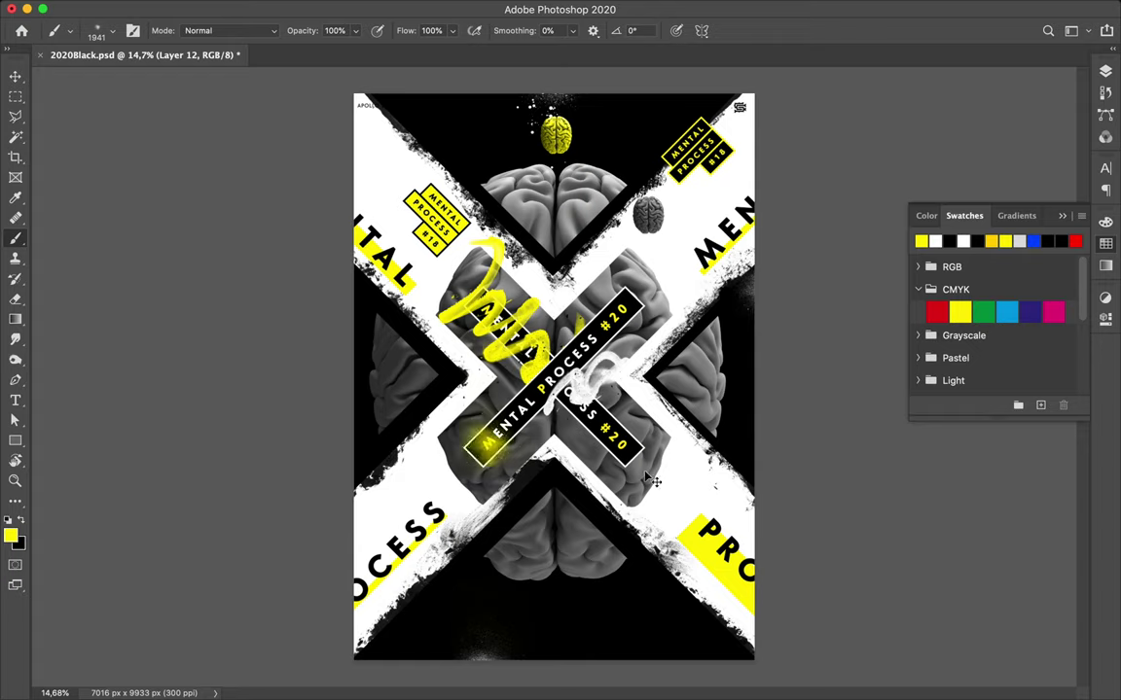
# - Nudge the white and yellow brush marks toward the M, then select Layer 3 copy
pyautogui.press('v')
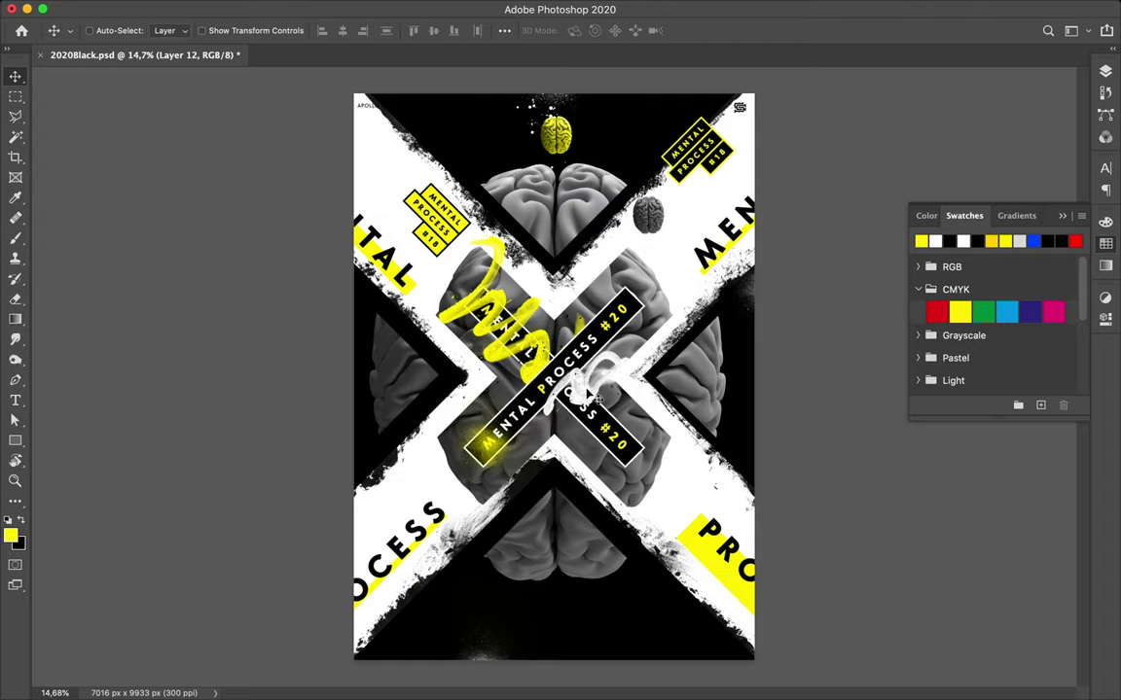
pyautogui.moveTo(603, 395); pyautogui.dragTo(609, 392)
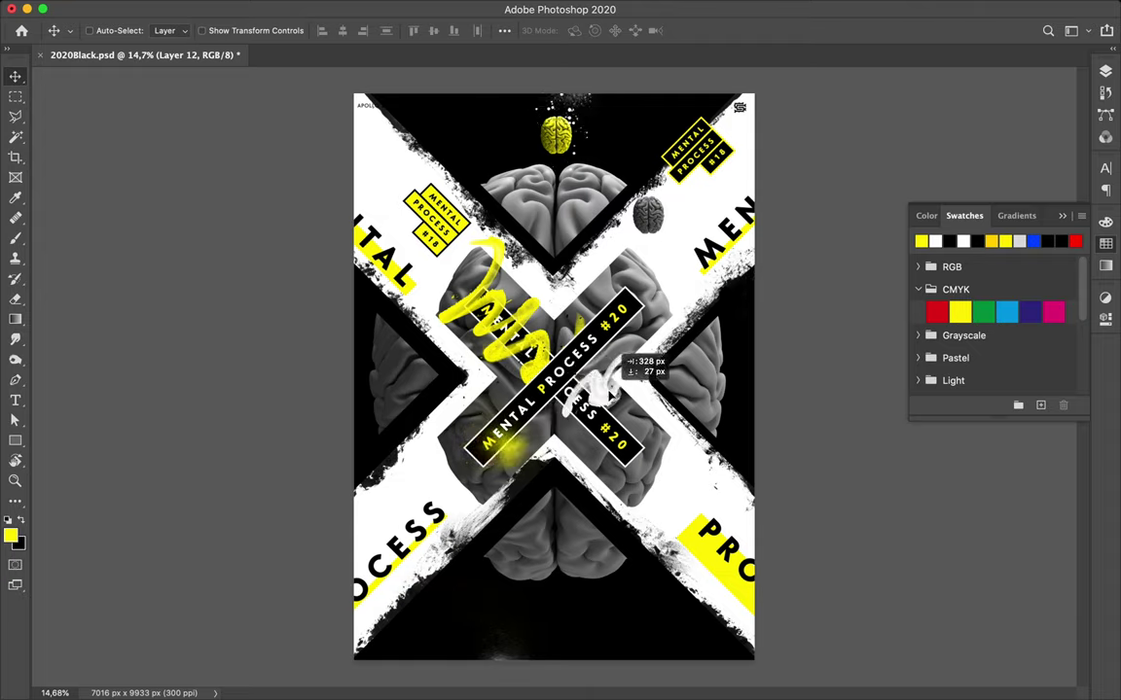
pyautogui.moveTo(609, 392); pyautogui.dragTo(613, 399)
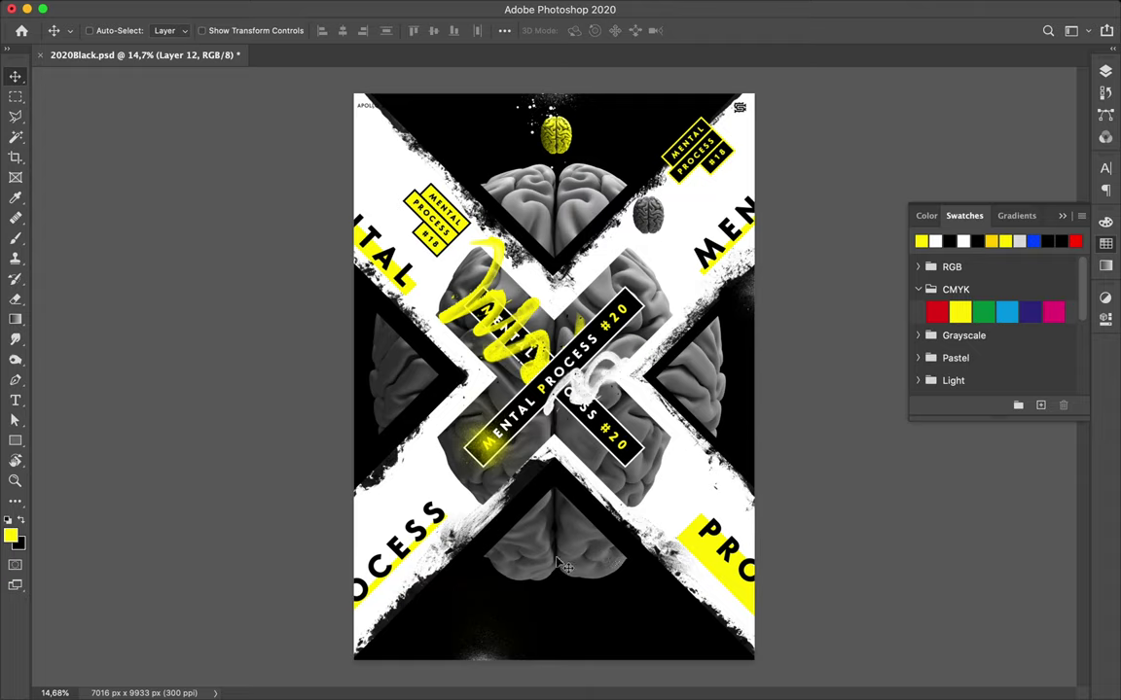
pyautogui.press('ctrl')
pyautogui.moveTo(576, 563); pyautogui.dragTo(577, 571)
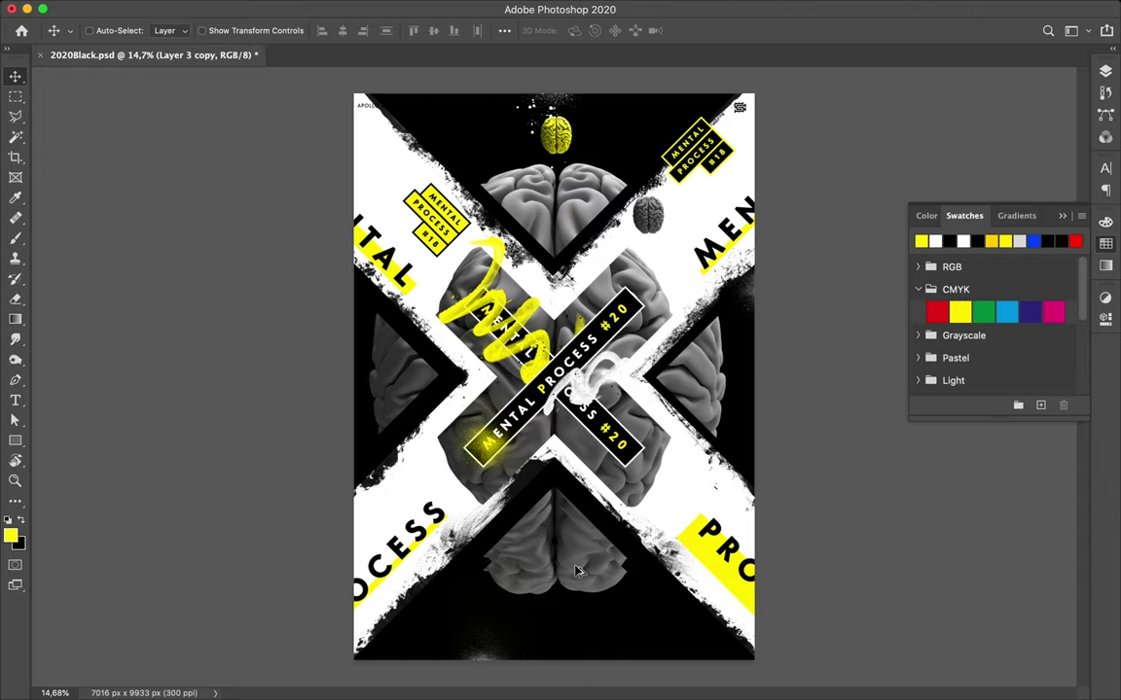
# - Draw a yellow rectangle clipped to the lower brain with Overlay blend mode
pyautogui.press('u')
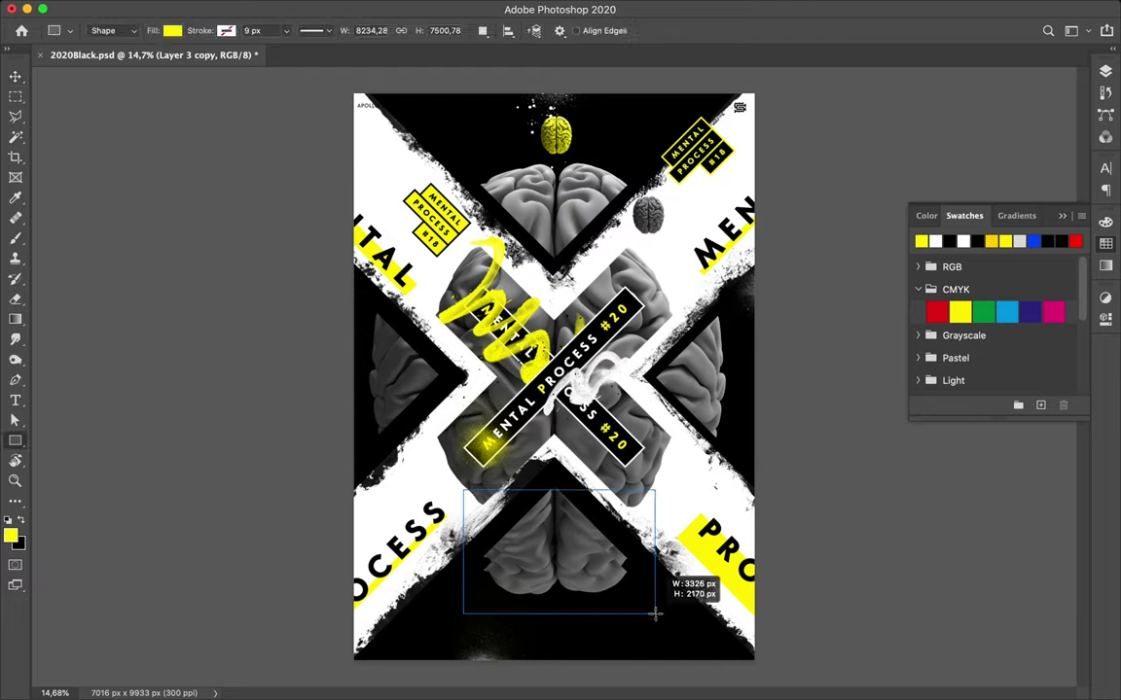
pyautogui.moveTo(463, 490); pyautogui.dragTo(655, 614)
pyautogui.press('v')
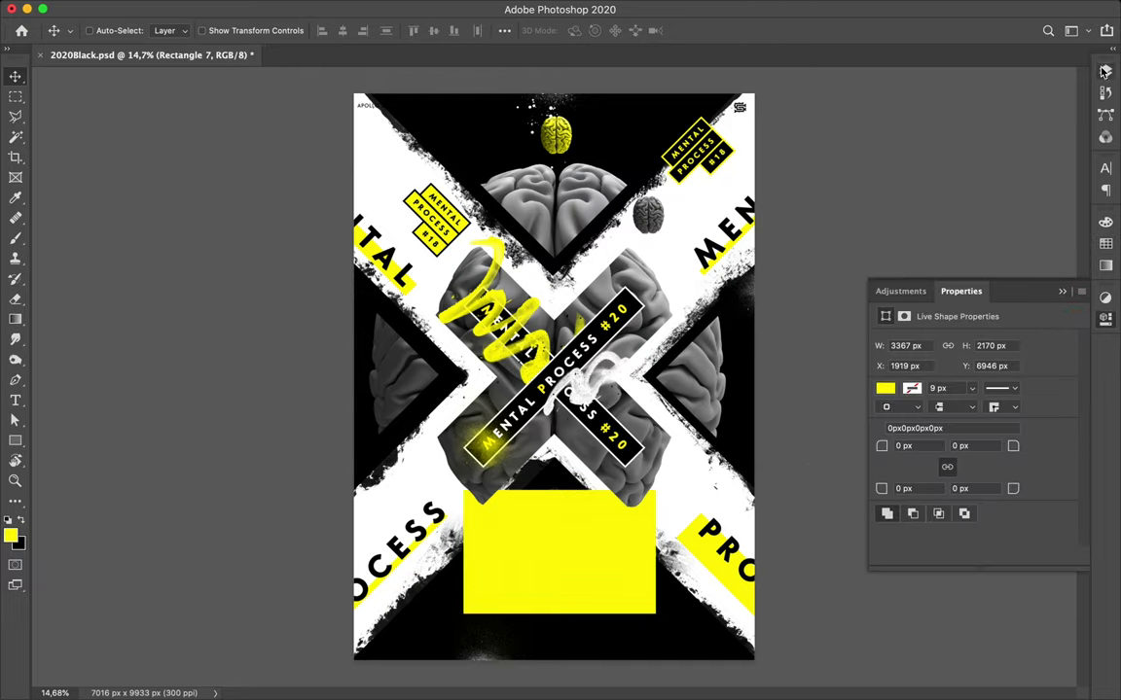
pyautogui.click(1105, 71)
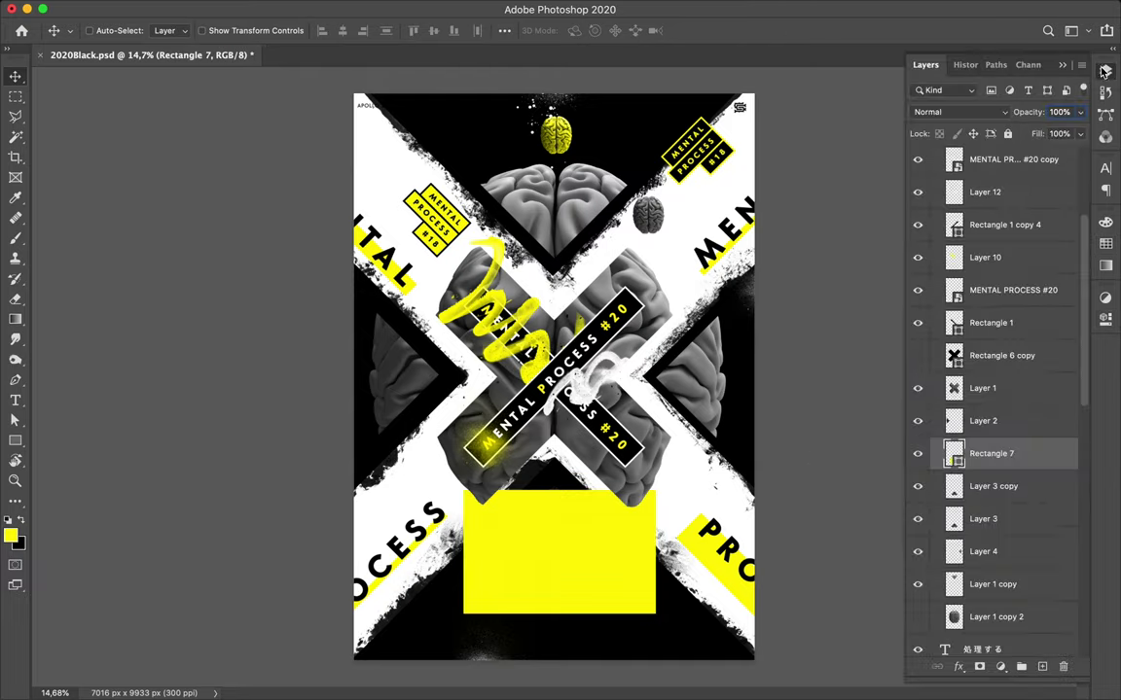
pyautogui.keyDown('alt'); pyautogui.click(996, 469); pyautogui.keyUp('alt')
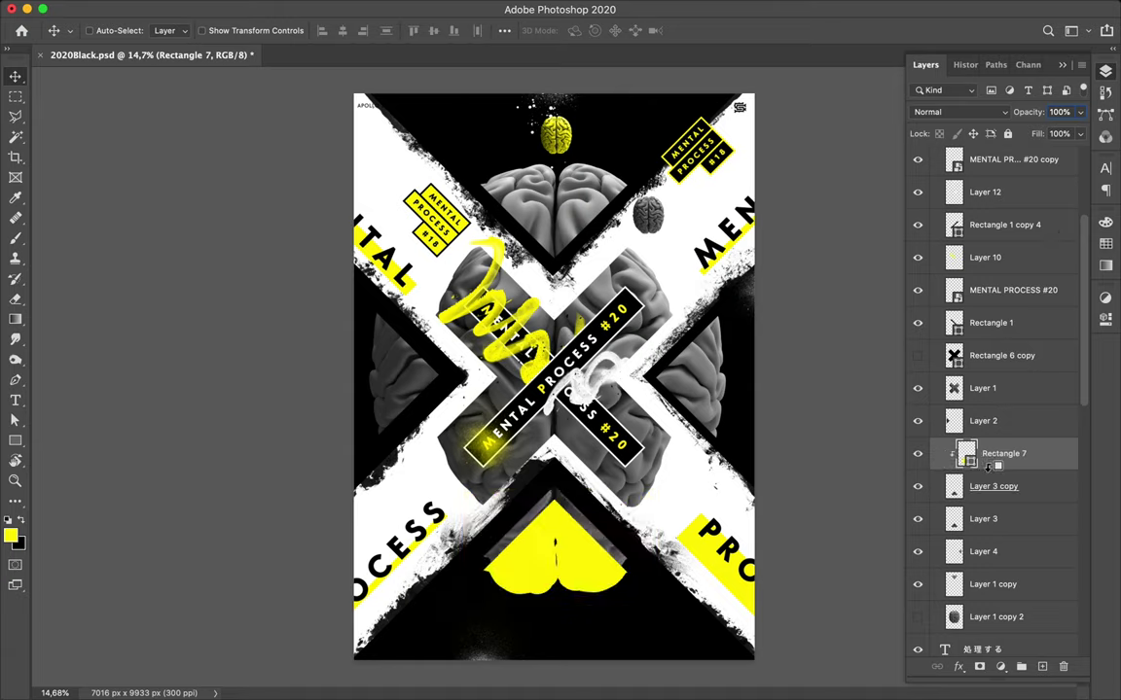
pyautogui.click(973, 112)
pyautogui.click(939, 279)
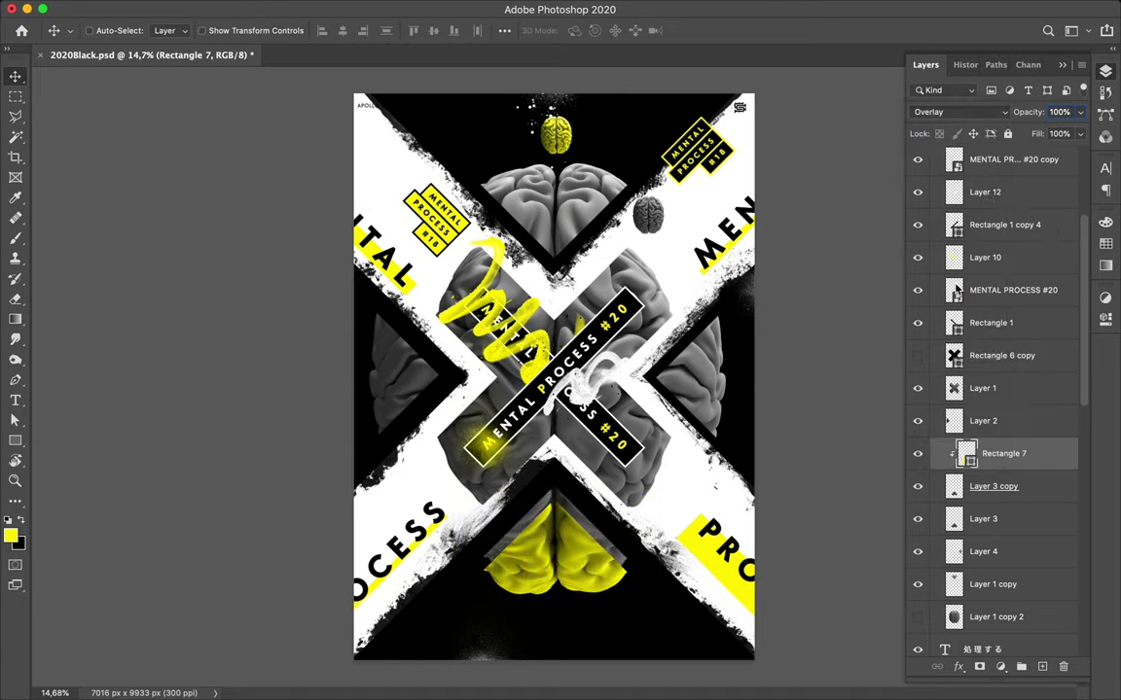
# - Place Rectangle 7 directly above Layer 3 and nudge the yellow fill down
pyautogui.keyDown('shift'); pyautogui.click(1023, 487); pyautogui.keyUp('shift')
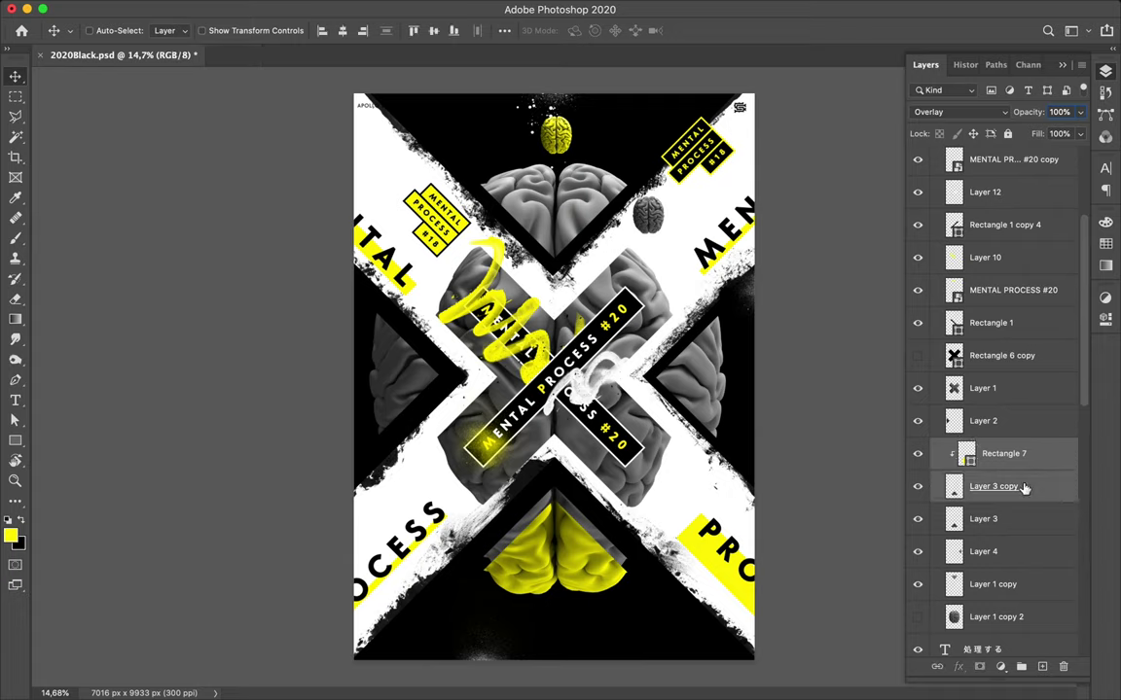
pyautogui.click(986, 455)
pyautogui.moveTo(989, 456); pyautogui.dragTo(988, 498)
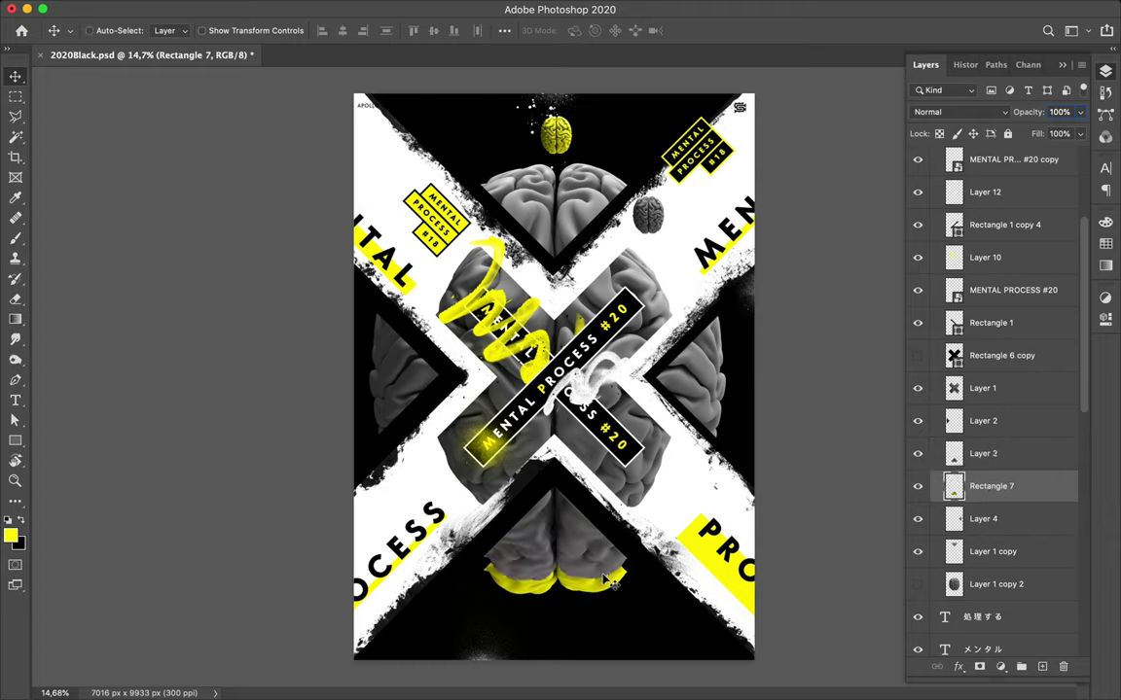
pyautogui.moveTo(966, 481); pyautogui.dragTo(966, 454)
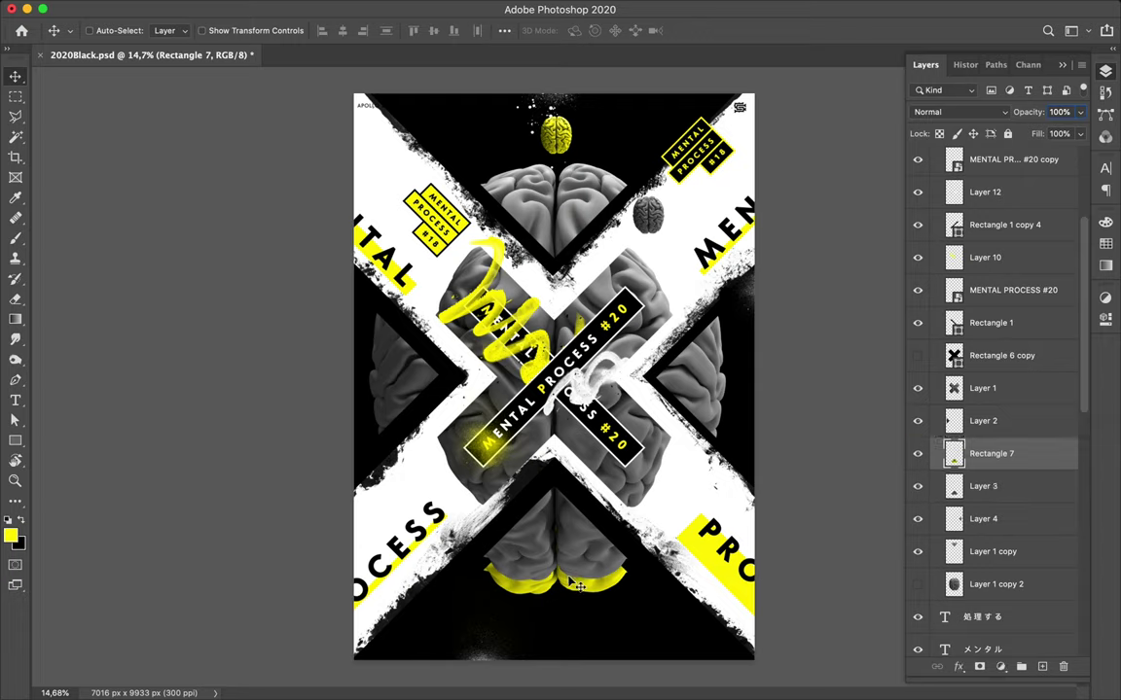
pyautogui.moveTo(569, 589); pyautogui.dragTo(575, 592)
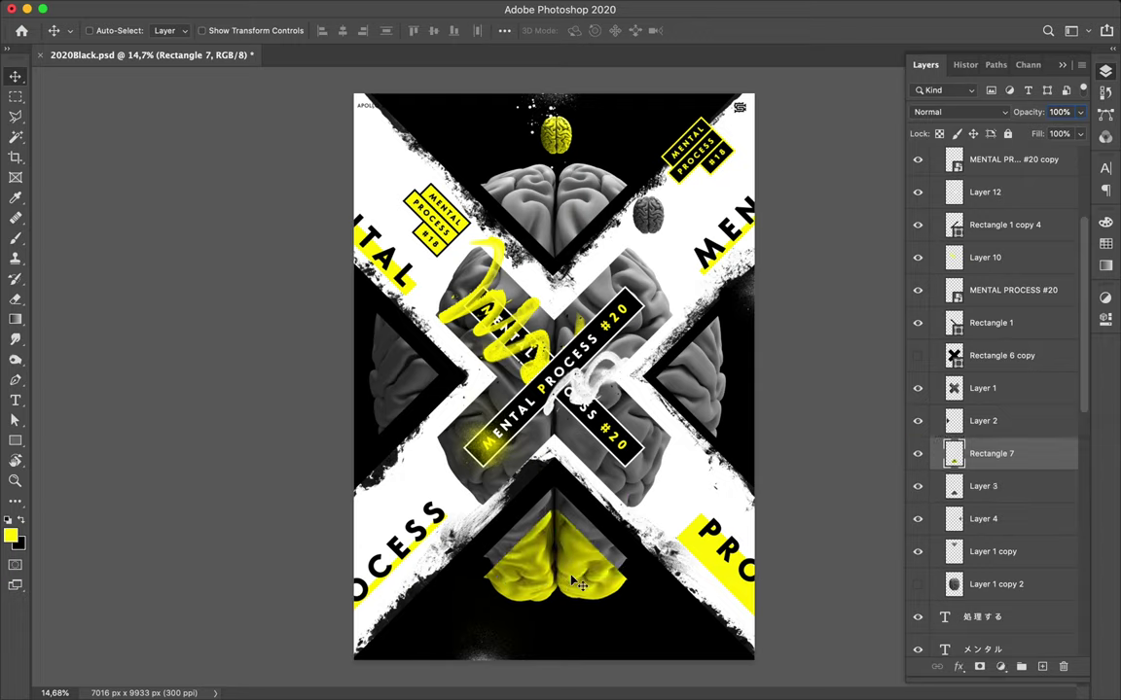
pyautogui.click(407, 382)
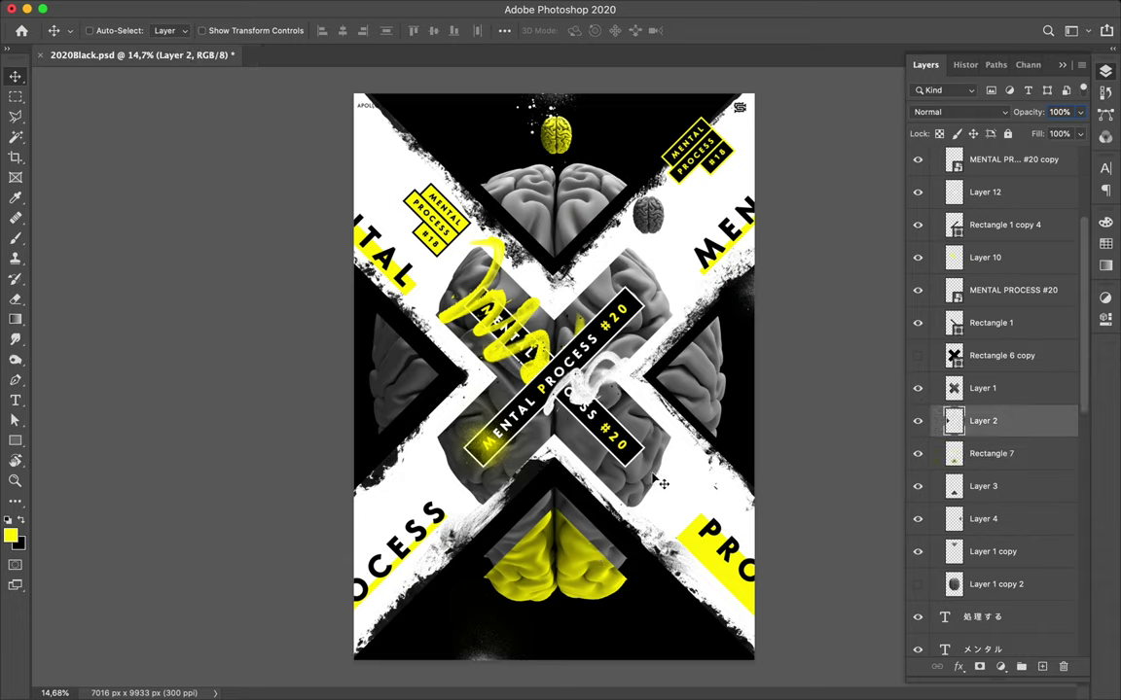
# - Shrink the bottom yellow brain to about 71%
pyautogui.click(582, 526)
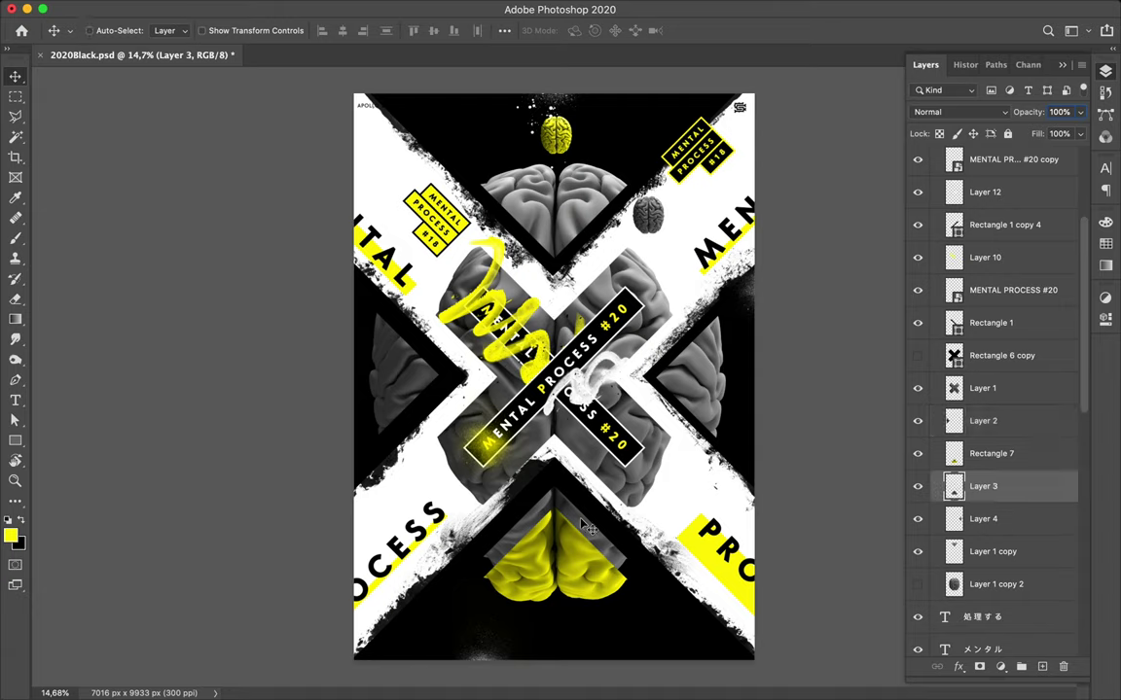
pyautogui.hotkey('ctrl', 't')
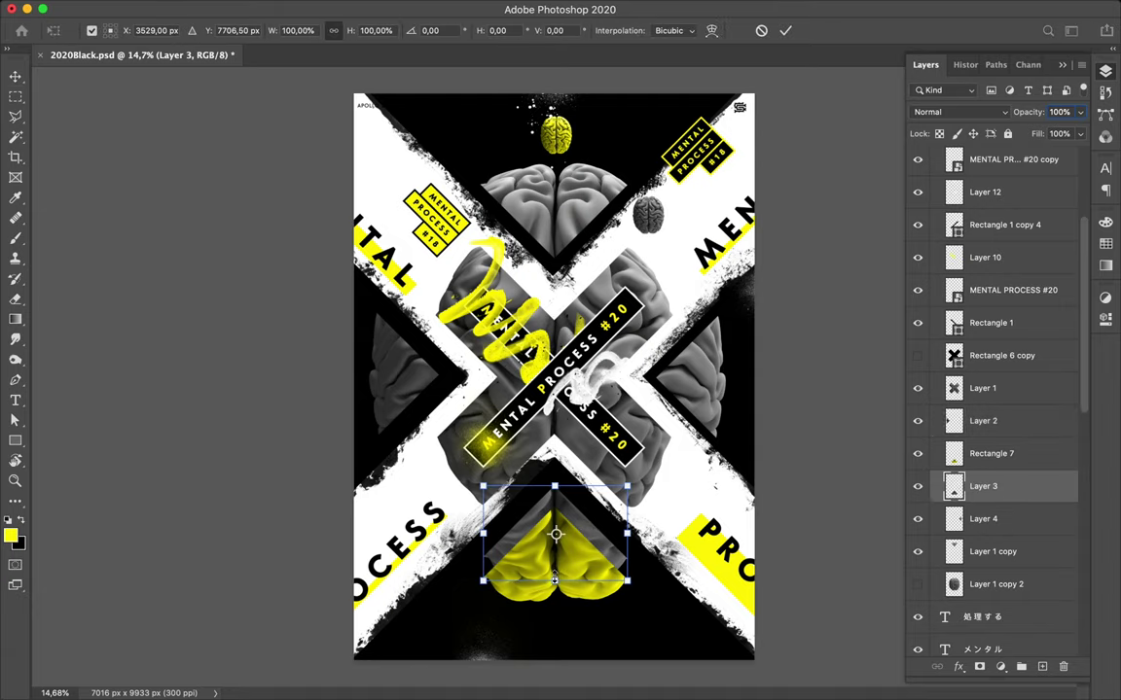
pyautogui.moveTo(554, 569); pyautogui.dragTo(553, 551)
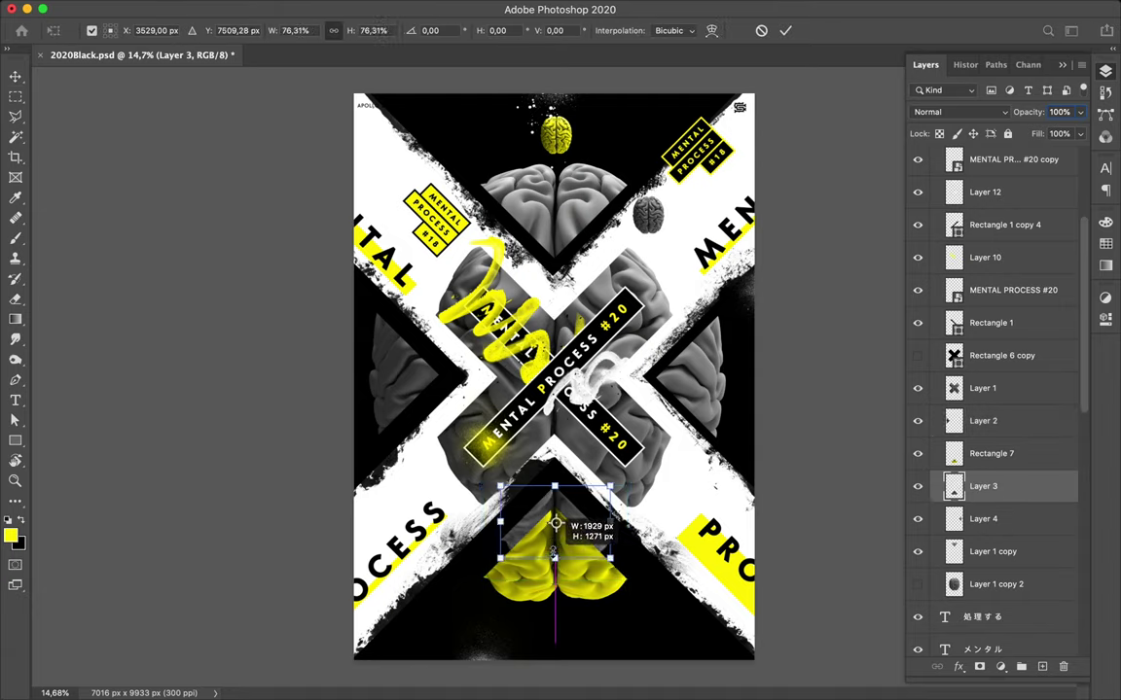
pyautogui.moveTo(553, 552); pyautogui.dragTo(552, 549)
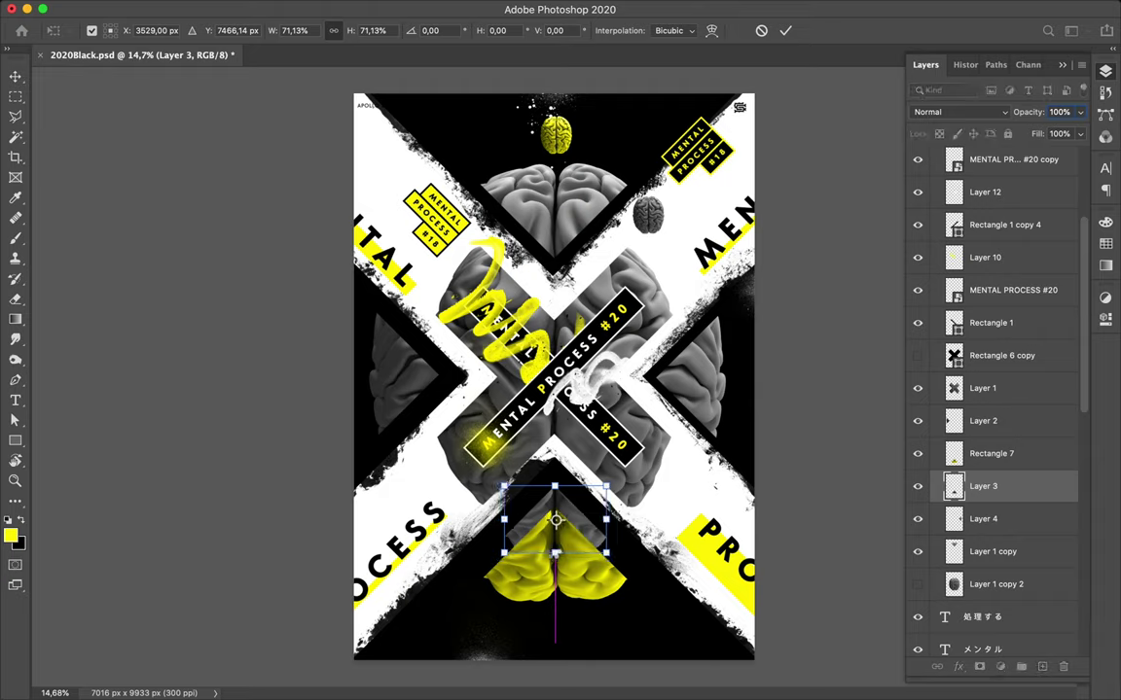
pyautogui.press('Return')
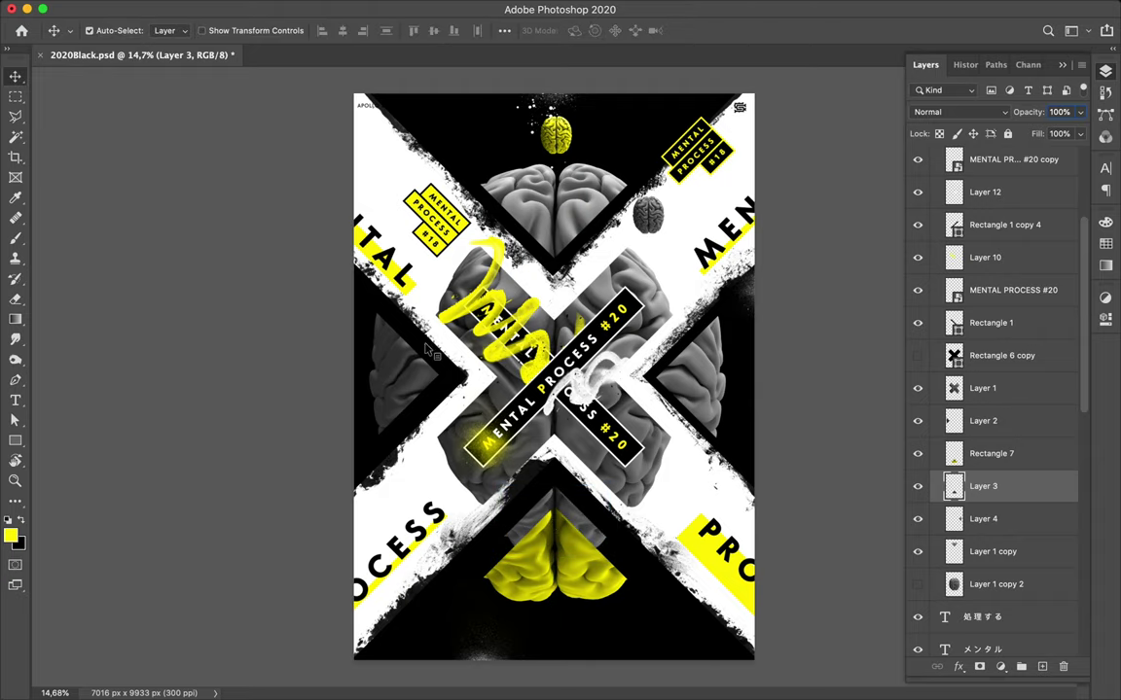
# - Enlarge the right grey brain section (Layer 4) to about 121%, leaving the left unchanged
pyautogui.click(411, 375)
pyautogui.hotkey('ctrl', 't')
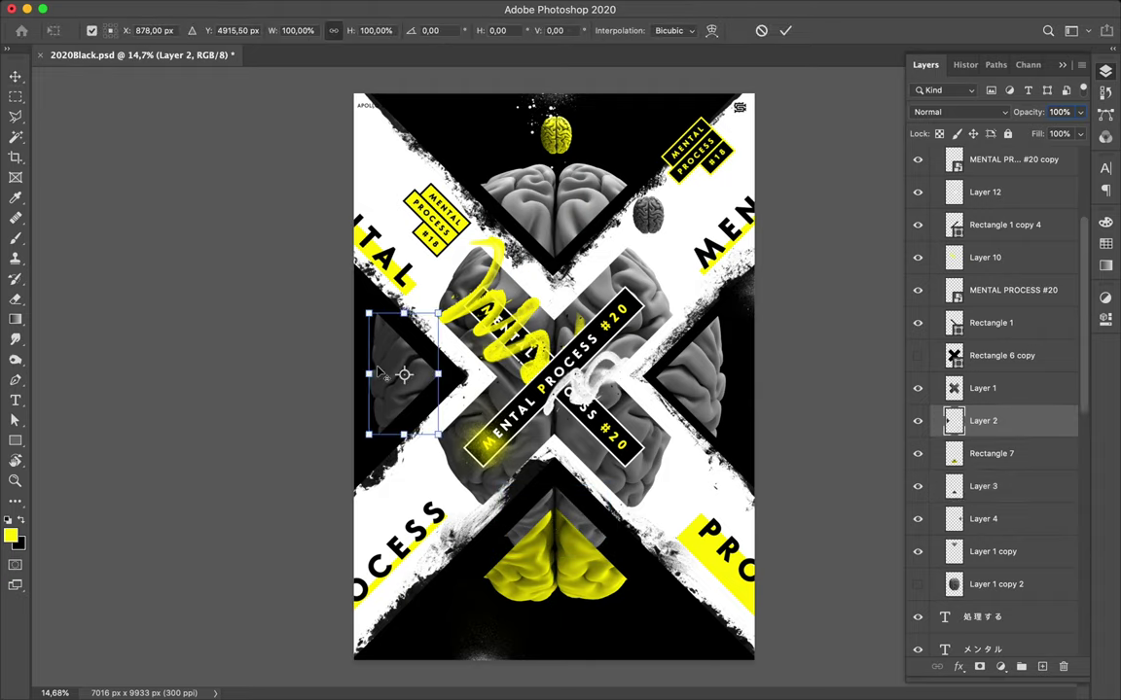
pyautogui.moveTo(369, 374); pyautogui.dragTo(394, 375)
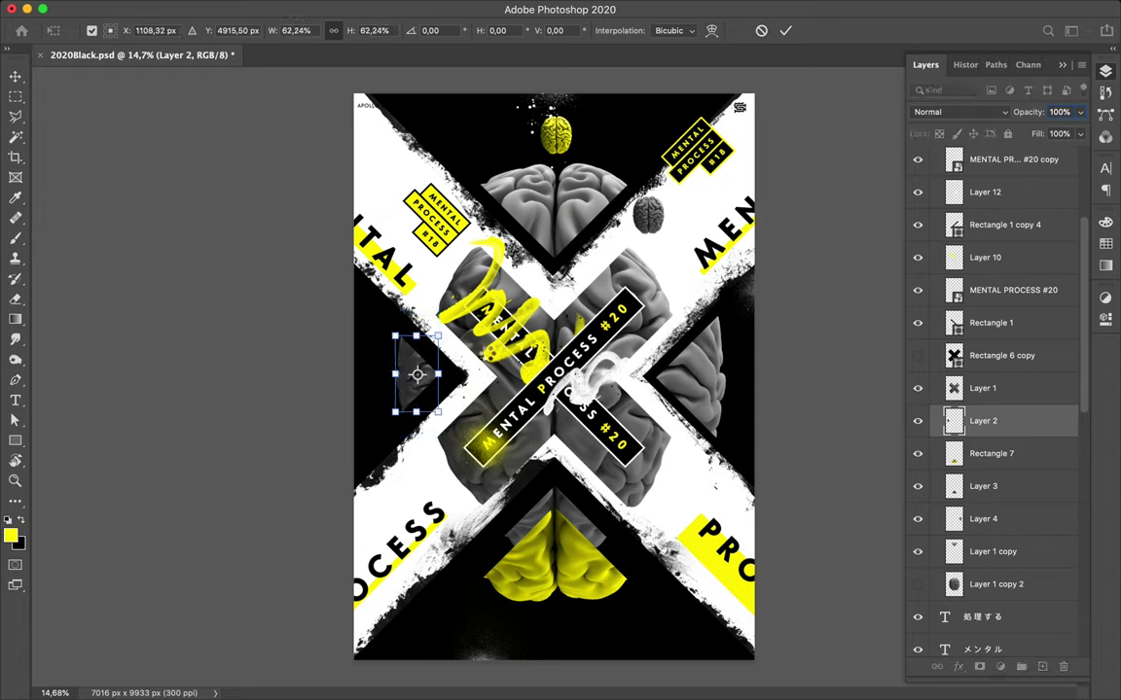
pyautogui.press('Escape')
pyautogui.keyDown('ctrl'); pyautogui.click(716, 372); pyautogui.keyUp('ctrl')
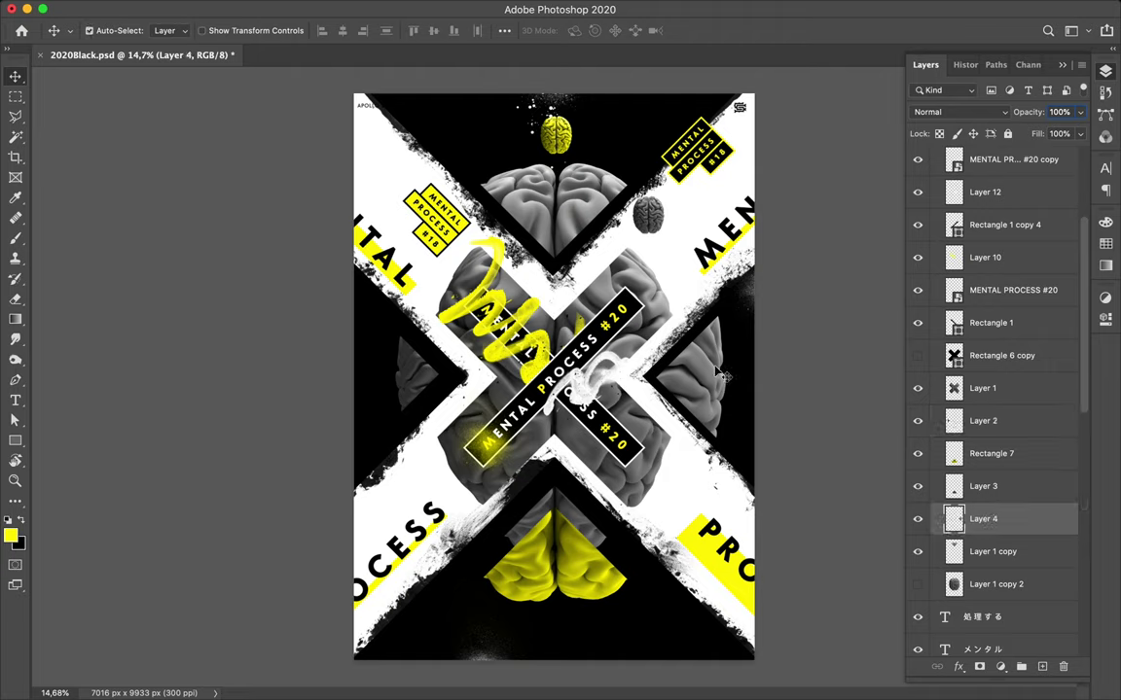
pyautogui.hotkey('ctrl', 't')
pyautogui.moveTo(729, 376); pyautogui.dragTo(741, 378)
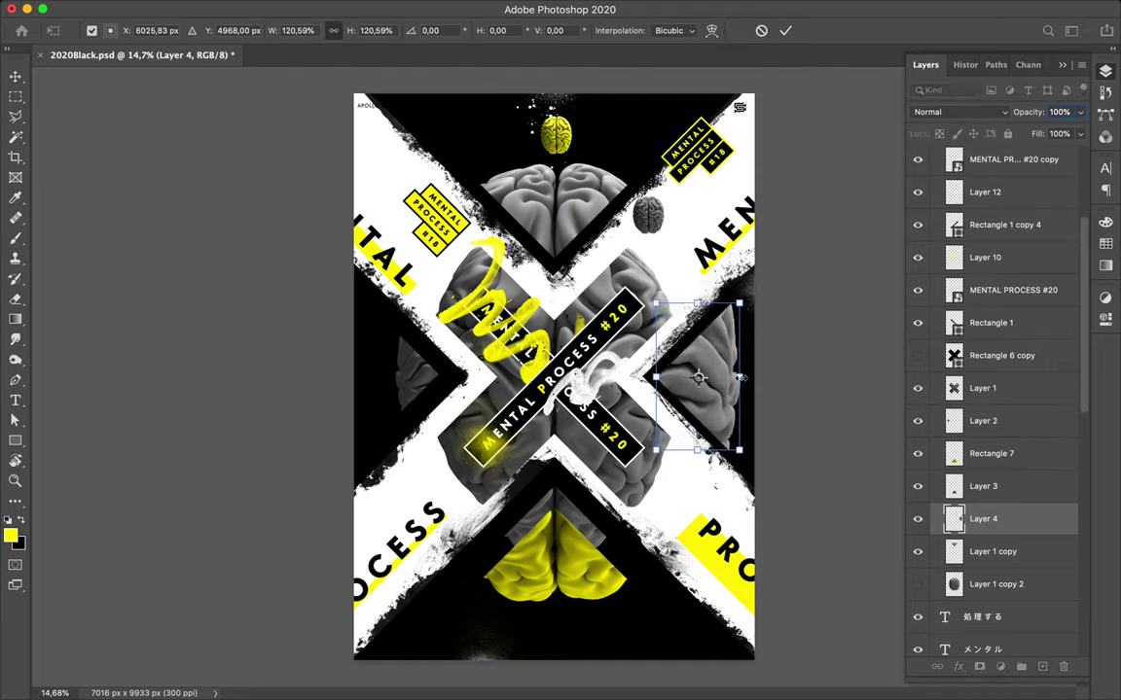
pyautogui.press('Return')
# - Shrink the top grey brain (Layer 1 copy) to about 88%
pyautogui.keyDown('ctrl'); pyautogui.click(547, 196); pyautogui.keyUp('ctrl')
pyautogui.hotkey('ctrl', 't')
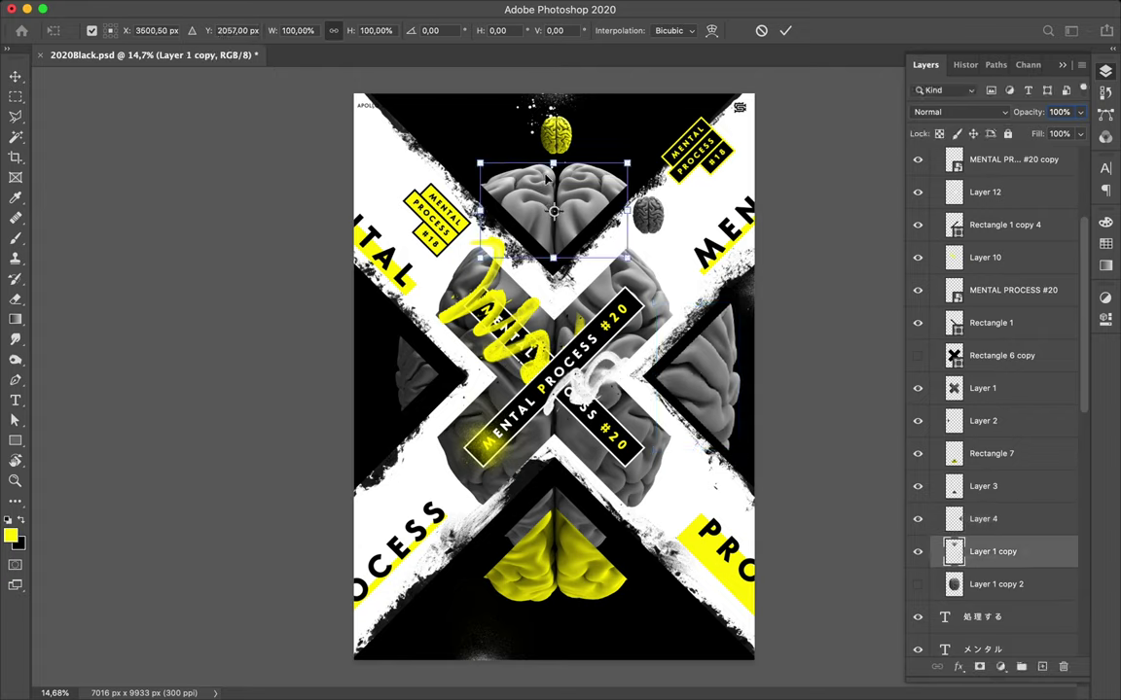
pyautogui.moveTo(552, 164); pyautogui.dragTo(553, 176)
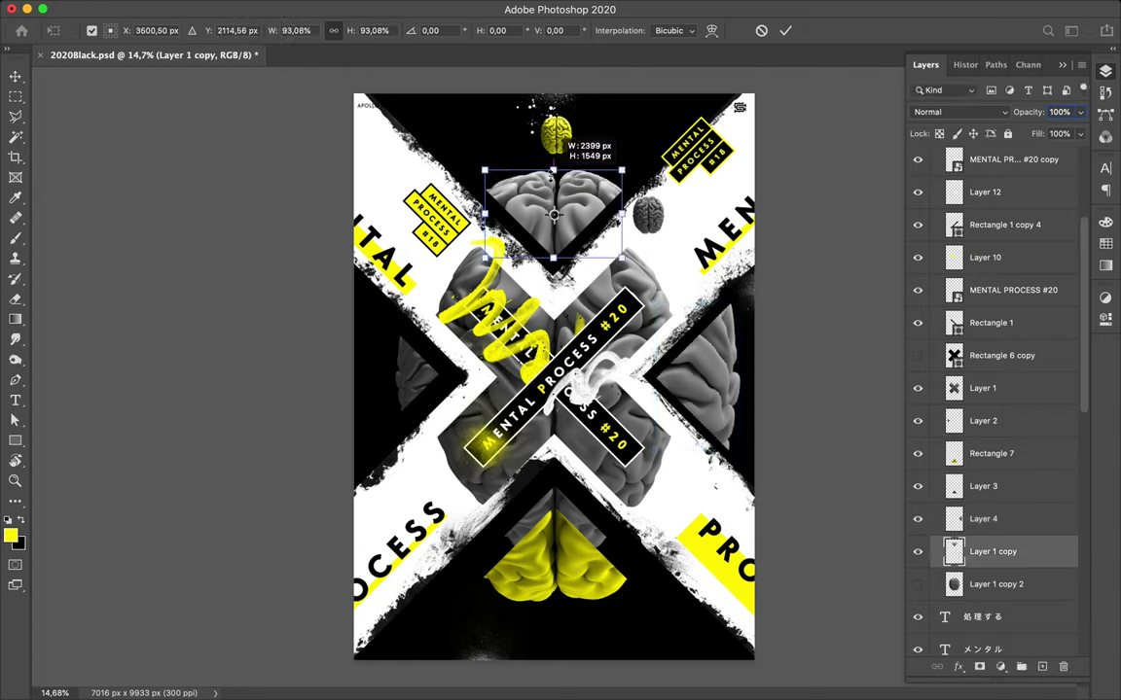
pyautogui.moveTo(552, 176); pyautogui.dragTo(552, 182)
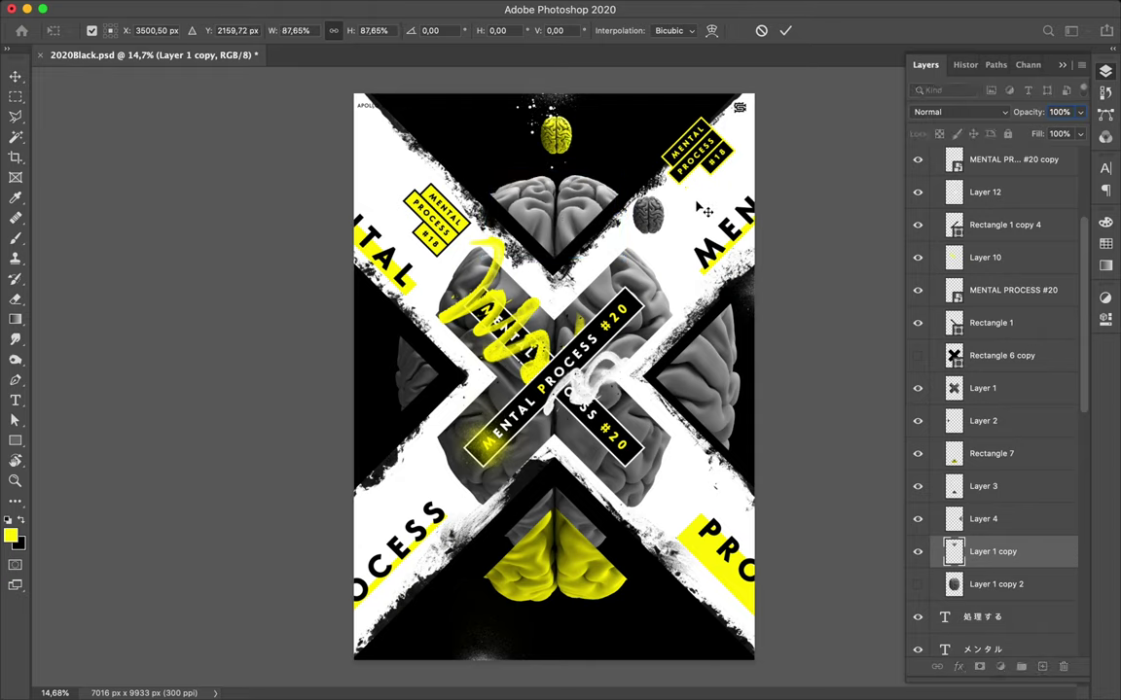
pyautogui.press('Return')
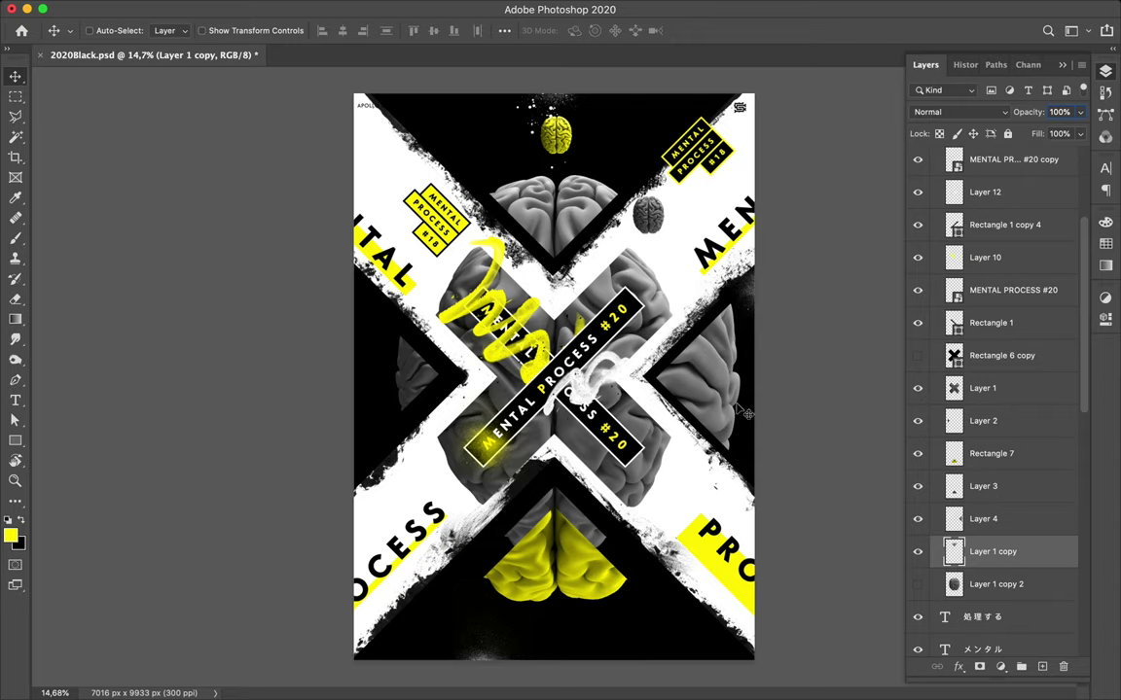
# - Add a new layer above Layer 0 and set the brush colour to light grey
pyautogui.scroll(-10, 1007, 471)
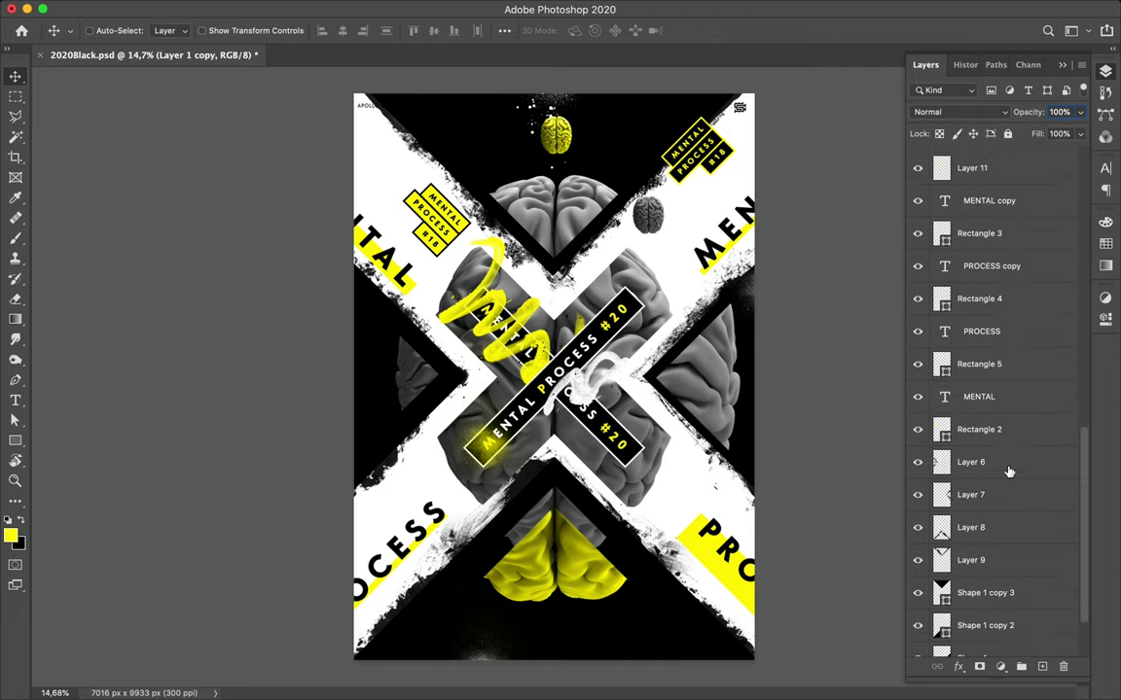
pyautogui.scroll(-2, 1009, 473)
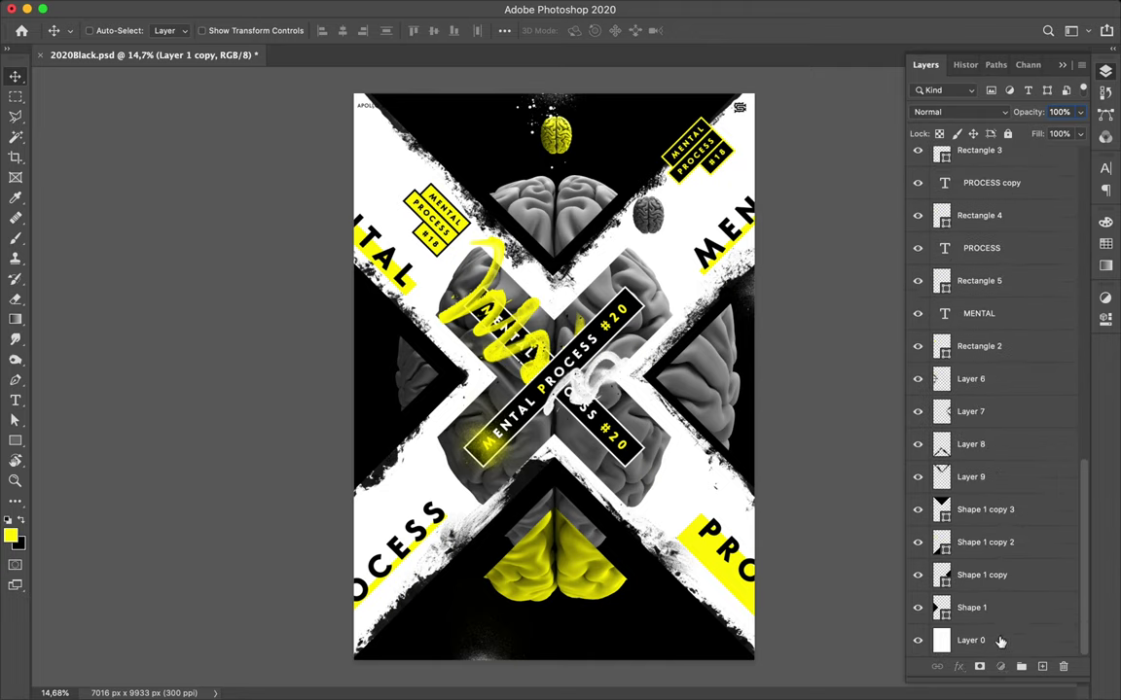
pyautogui.click(993, 642)
pyautogui.click(1042, 667)
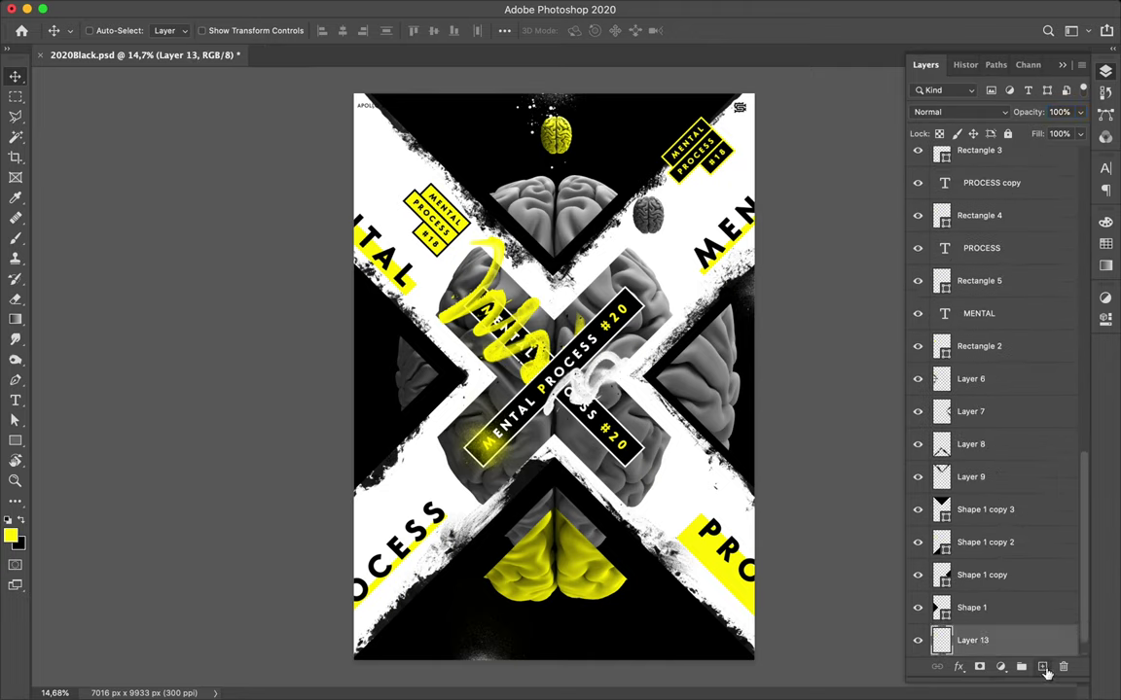
pyautogui.press('b')
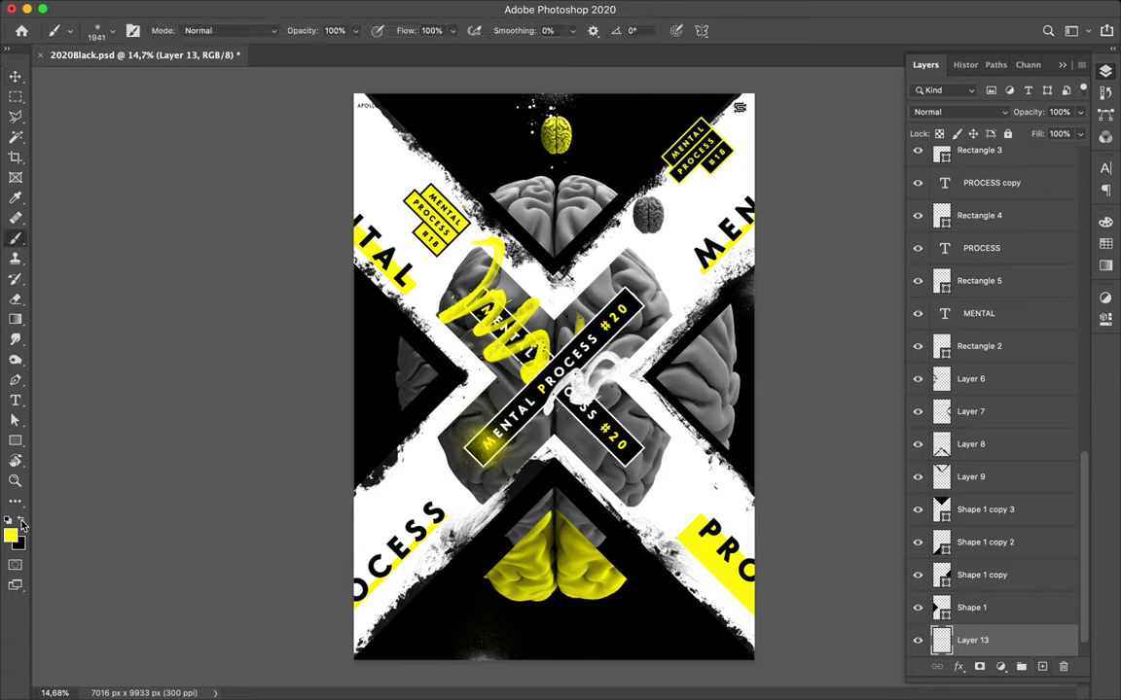
pyautogui.click(1106, 244)
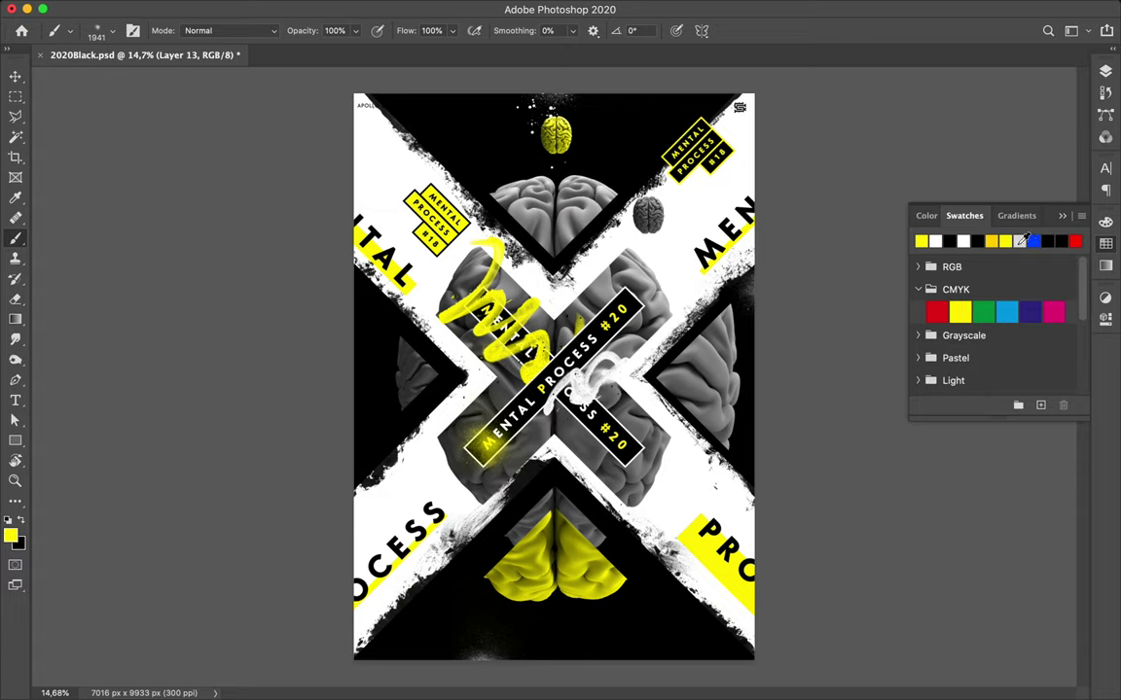
pyautogui.click(1021, 241)
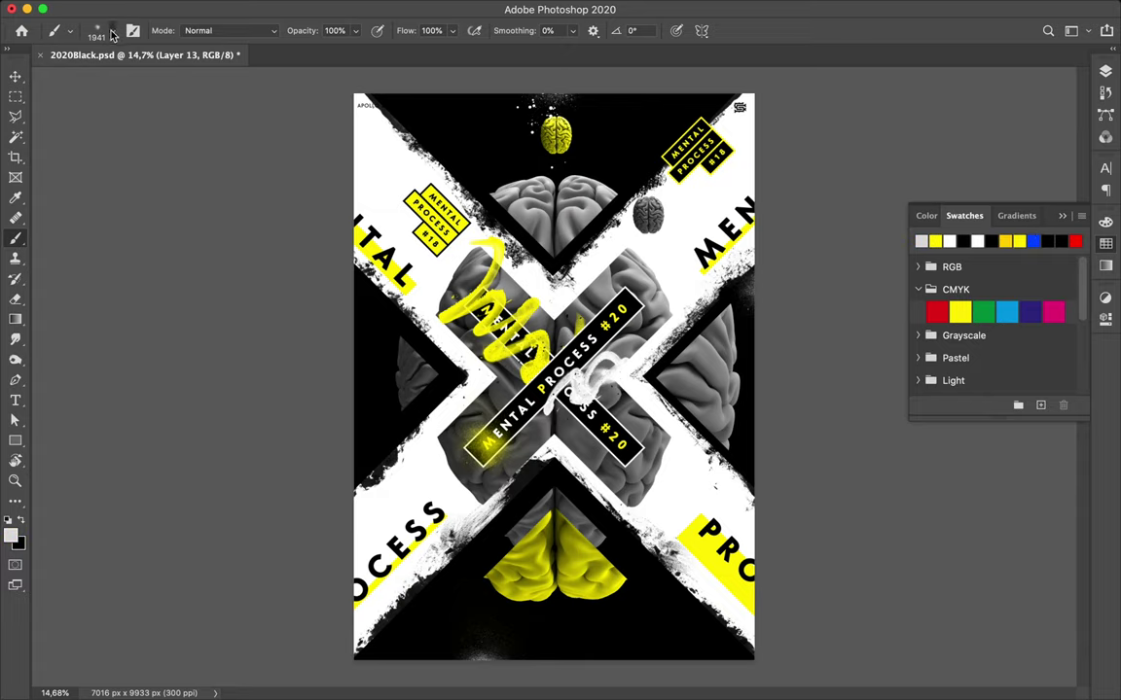
# - Try brush presets 9 and 11, painting a soft grey dab above OCESS
pyautogui.click(112, 32)
pyautogui.click(115, 459)
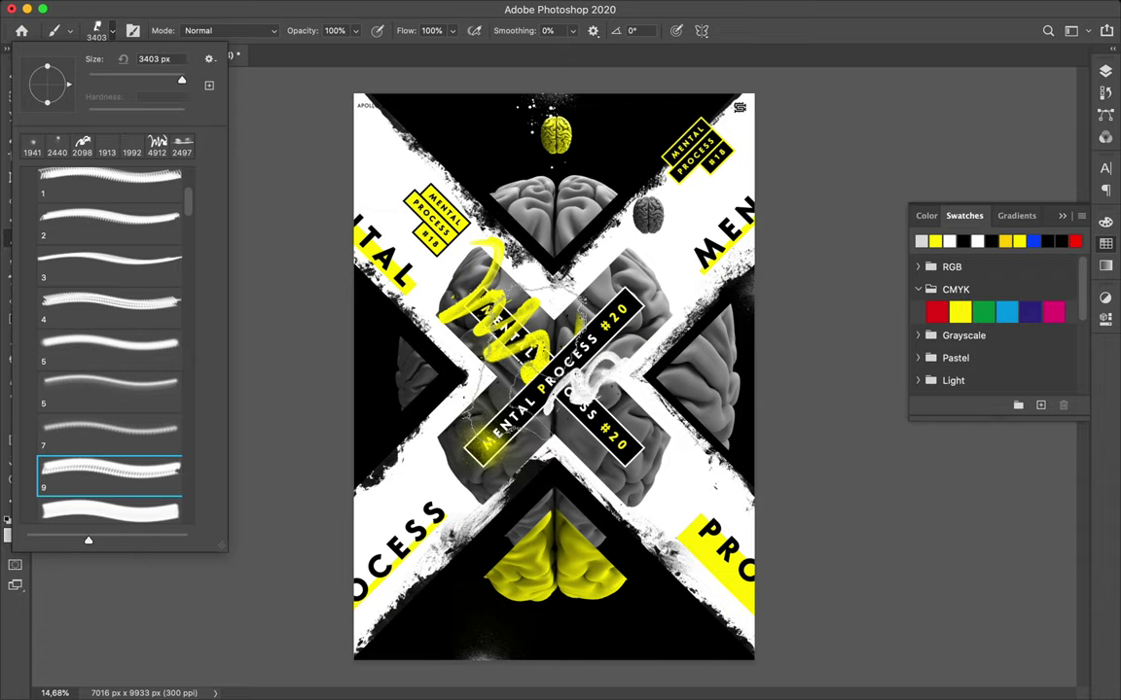
pyautogui.press('Return')
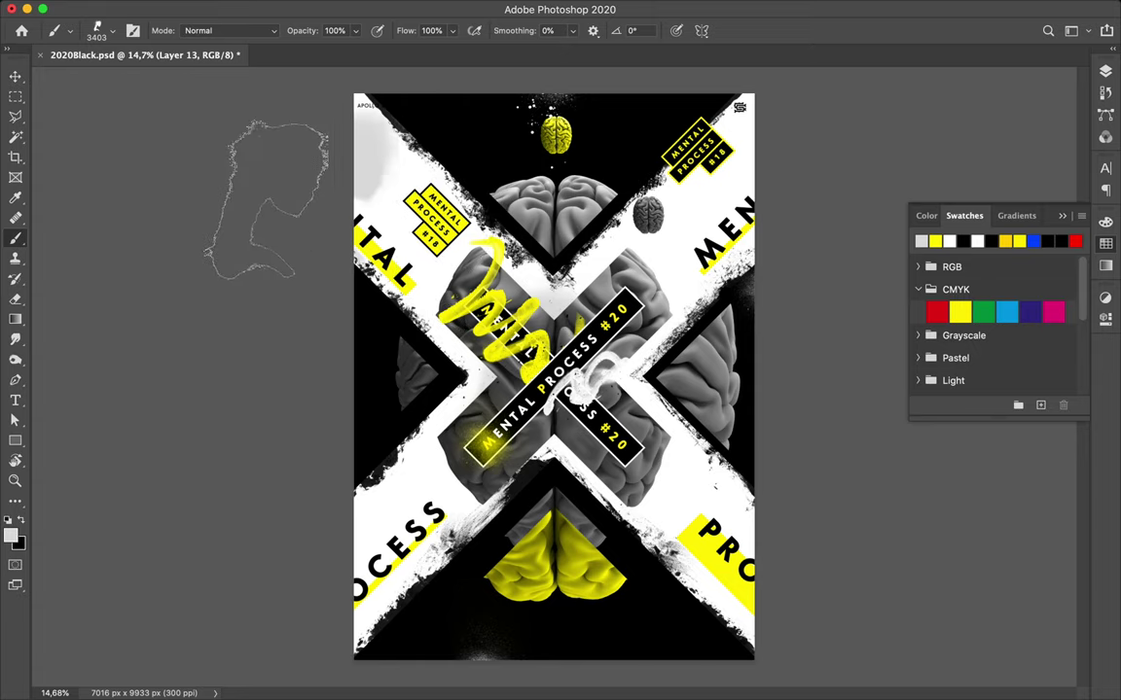
pyautogui.click(114, 36)
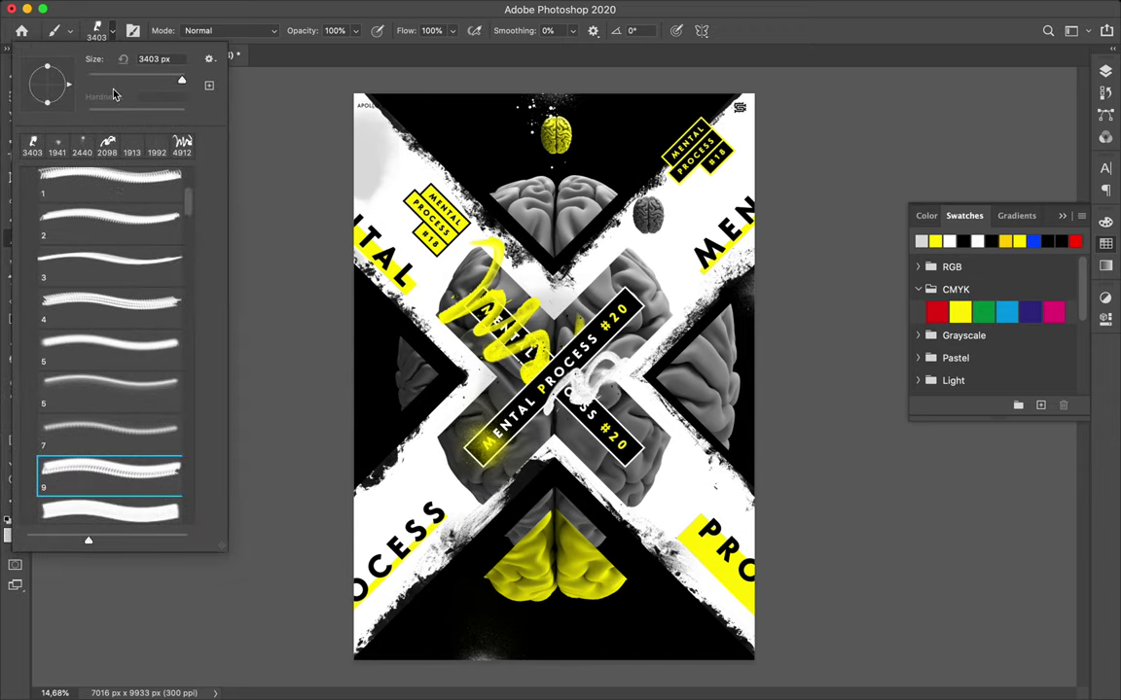
pyautogui.click(114, 350)
pyautogui.click(114, 375)
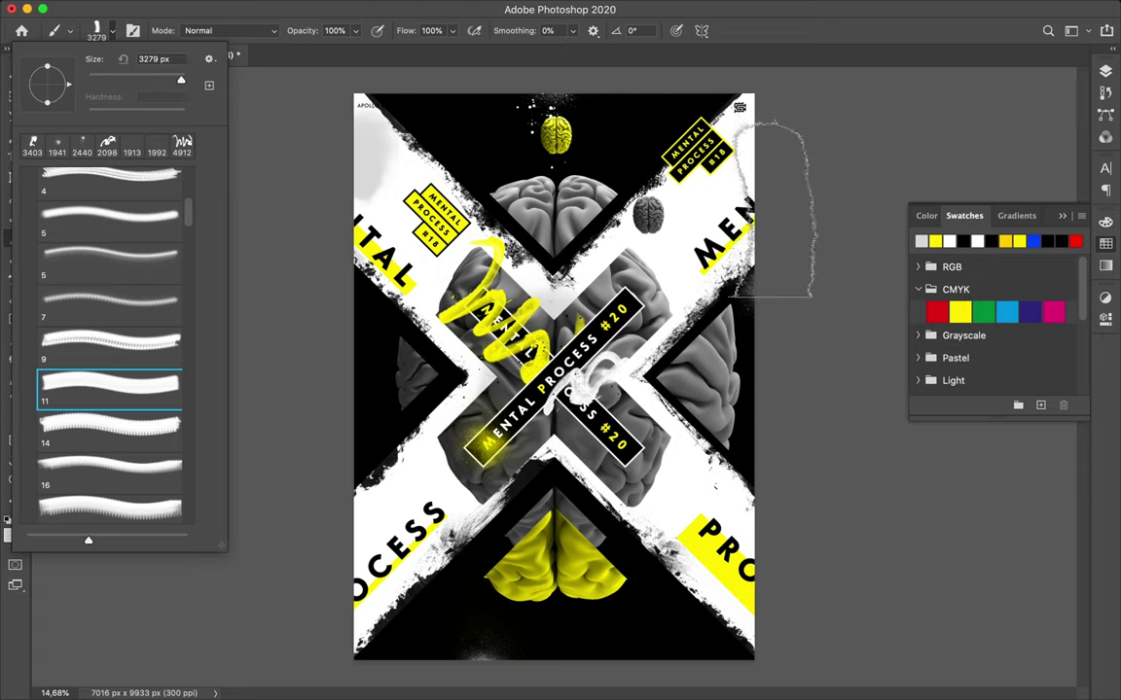
pyautogui.press('Escape')
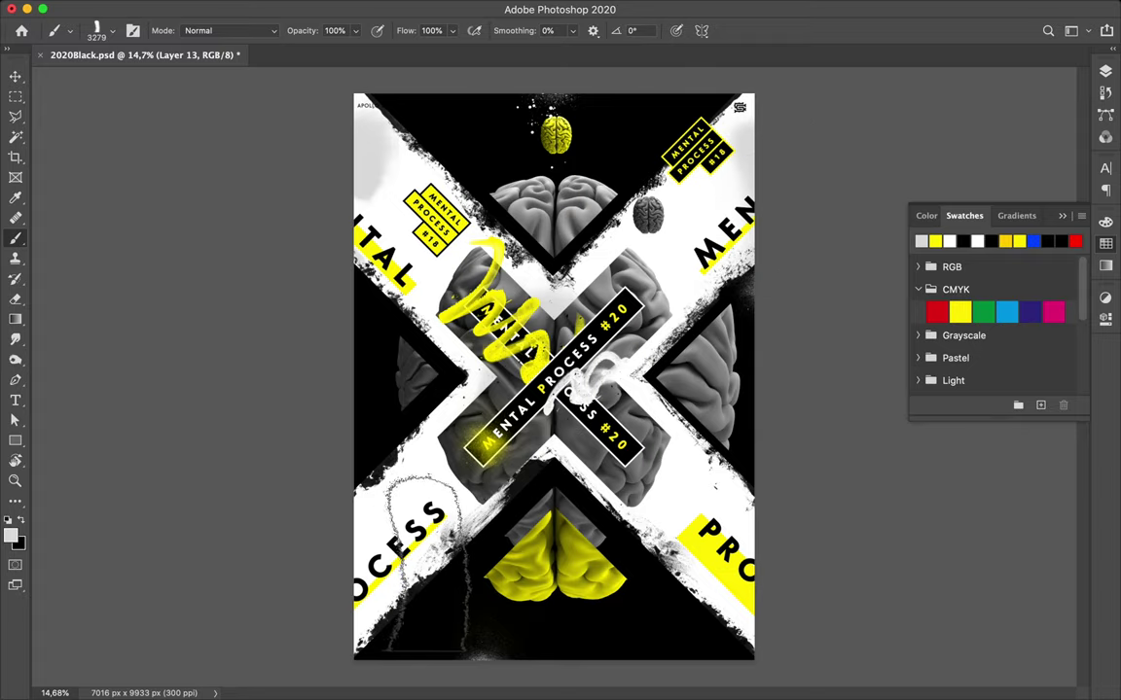
pyautogui.click(414, 492)
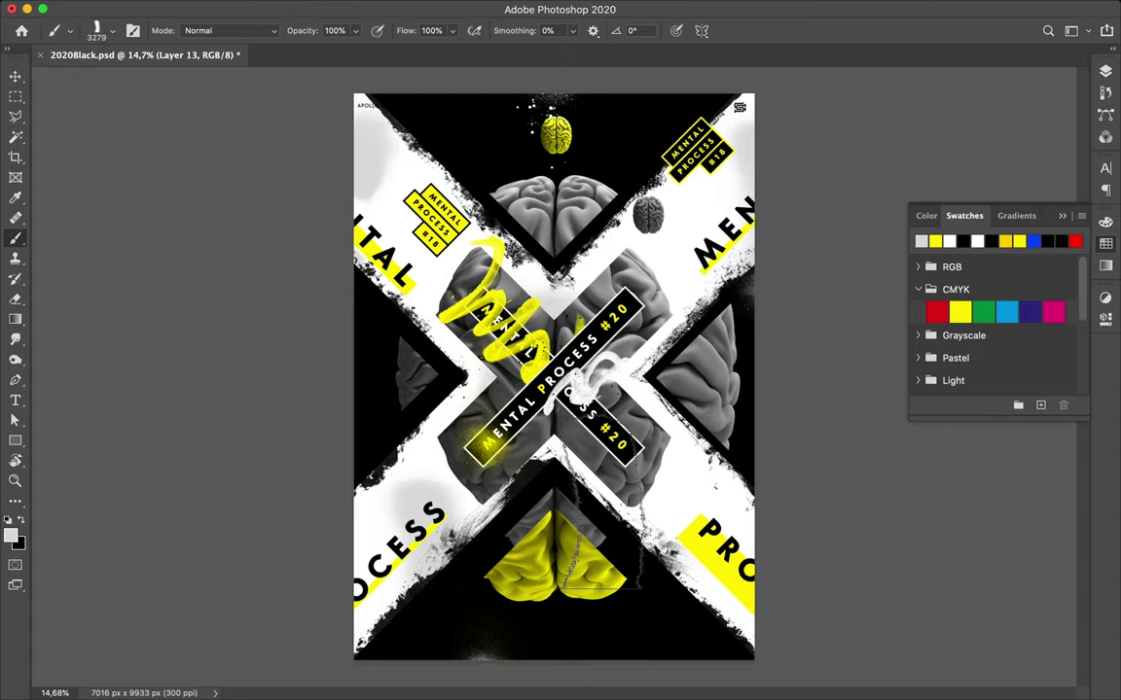
# - Try brush presets 14 and 16, leaving the layer untransformed
pyautogui.click(112, 32)
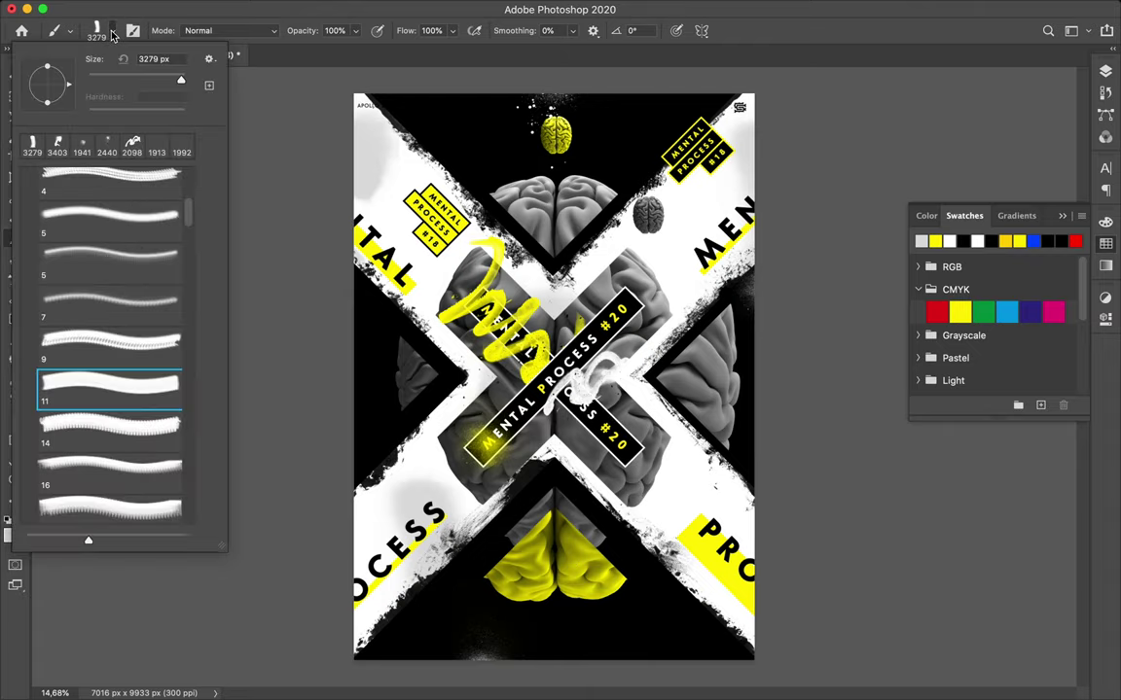
pyautogui.click(104, 421)
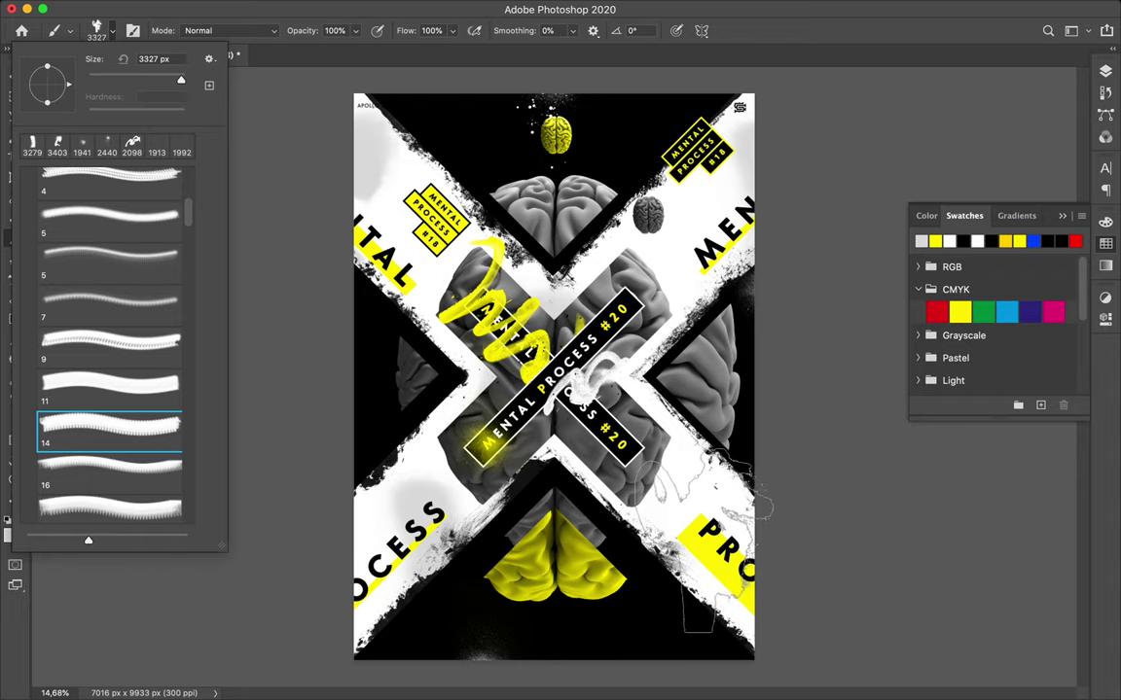
pyautogui.press('Escape')
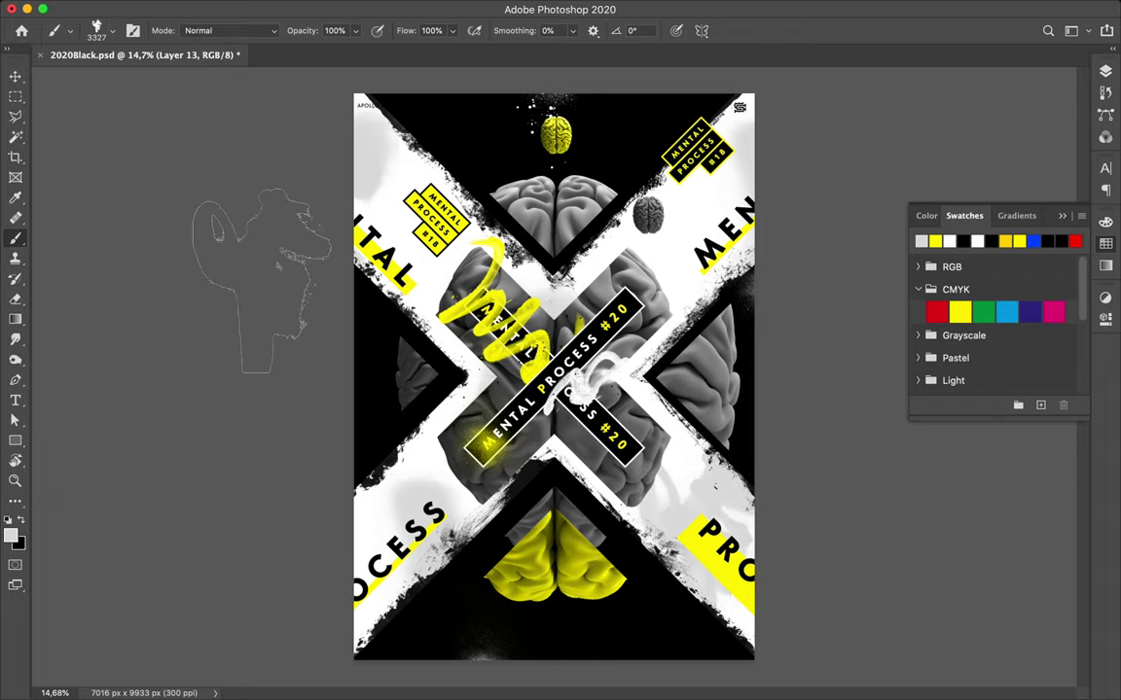
pyautogui.click(112, 37)
pyautogui.click(113, 472)
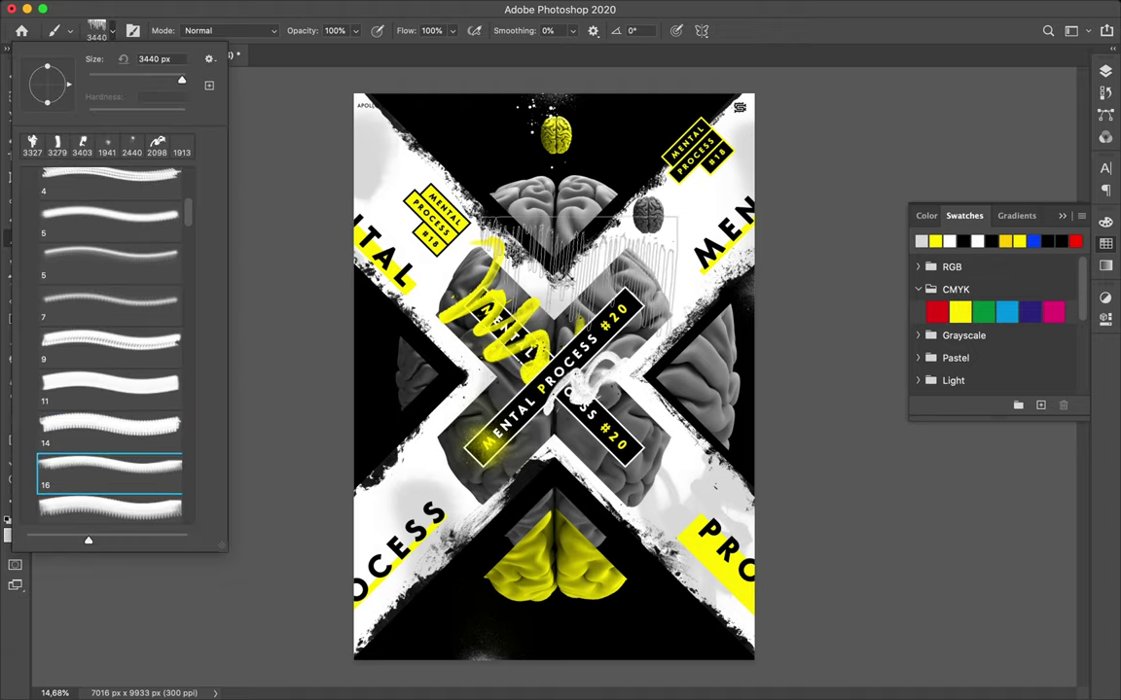
pyautogui.click(535, 593)
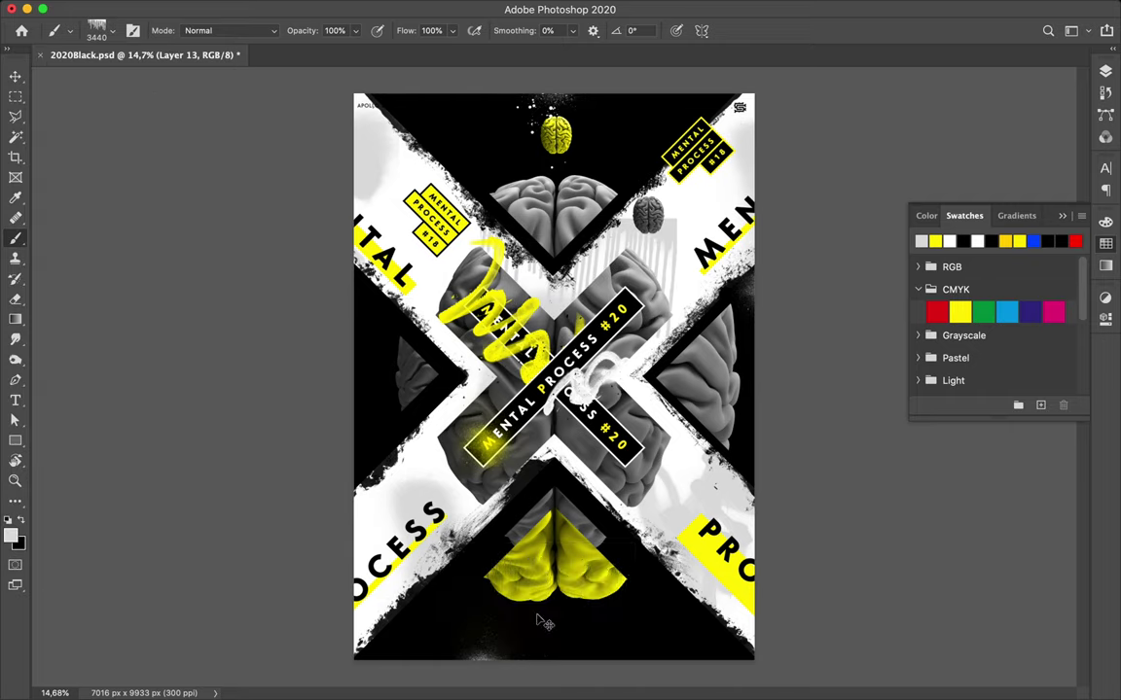
pyautogui.hotkey('ctrl', 't')
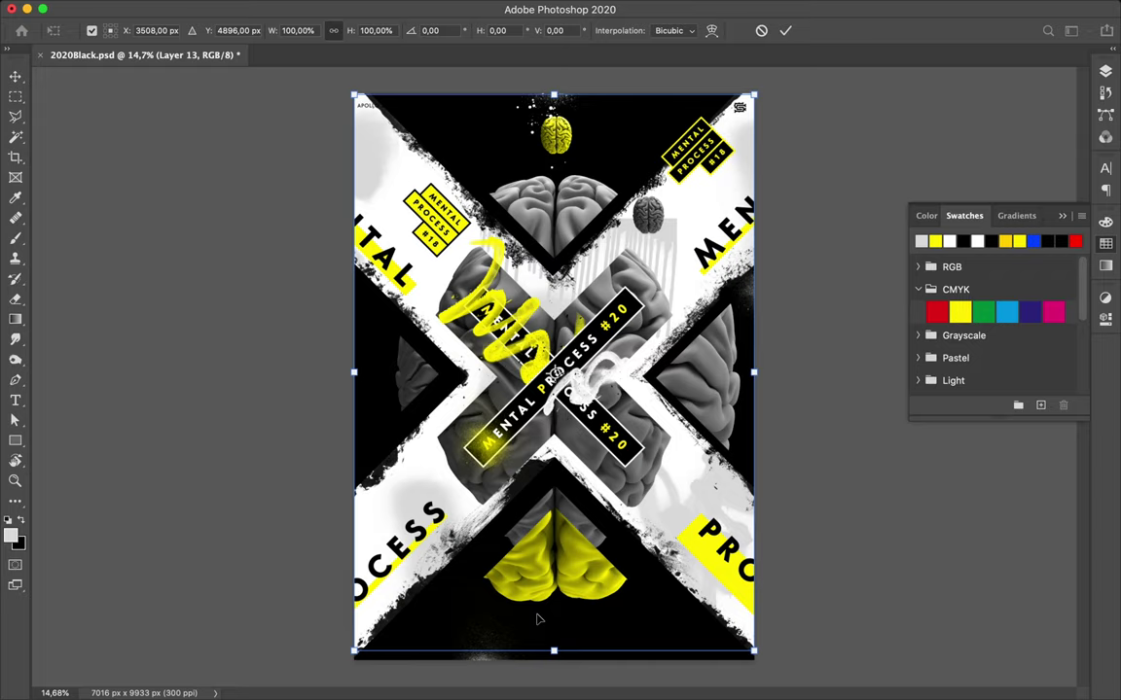
pyautogui.press('Return')
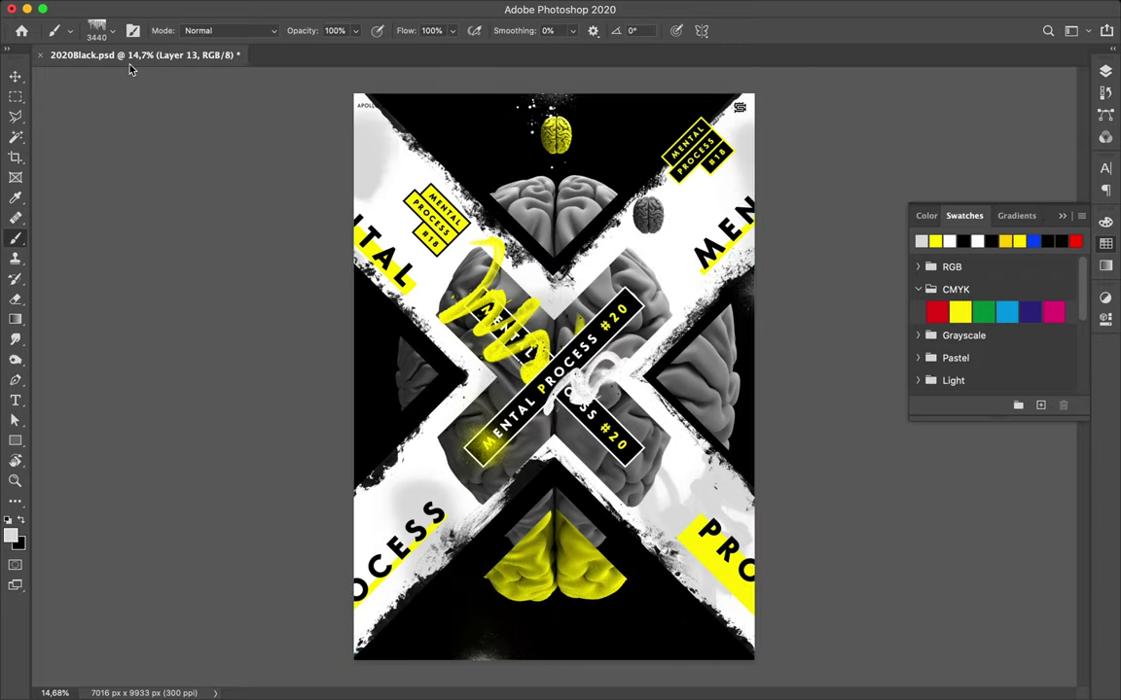
# - Settle on the number 14 textured bristle brush tip at 3388 px
pyautogui.click(110, 35)
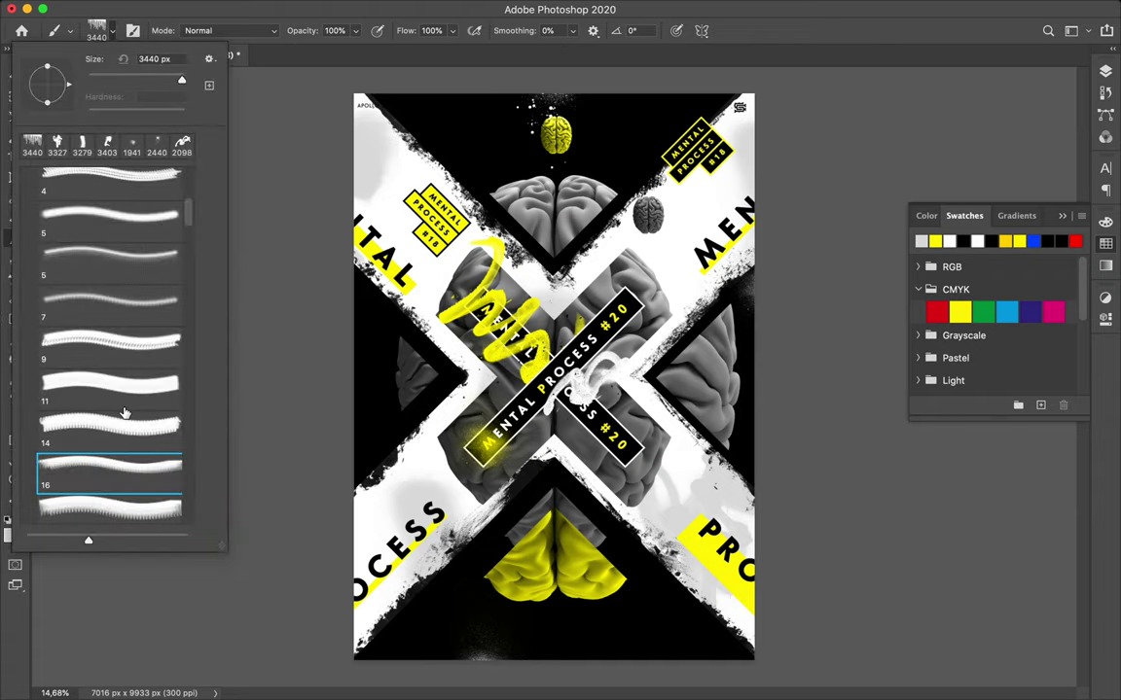
pyautogui.scroll(-3, 124, 413)
pyautogui.click(127, 373)
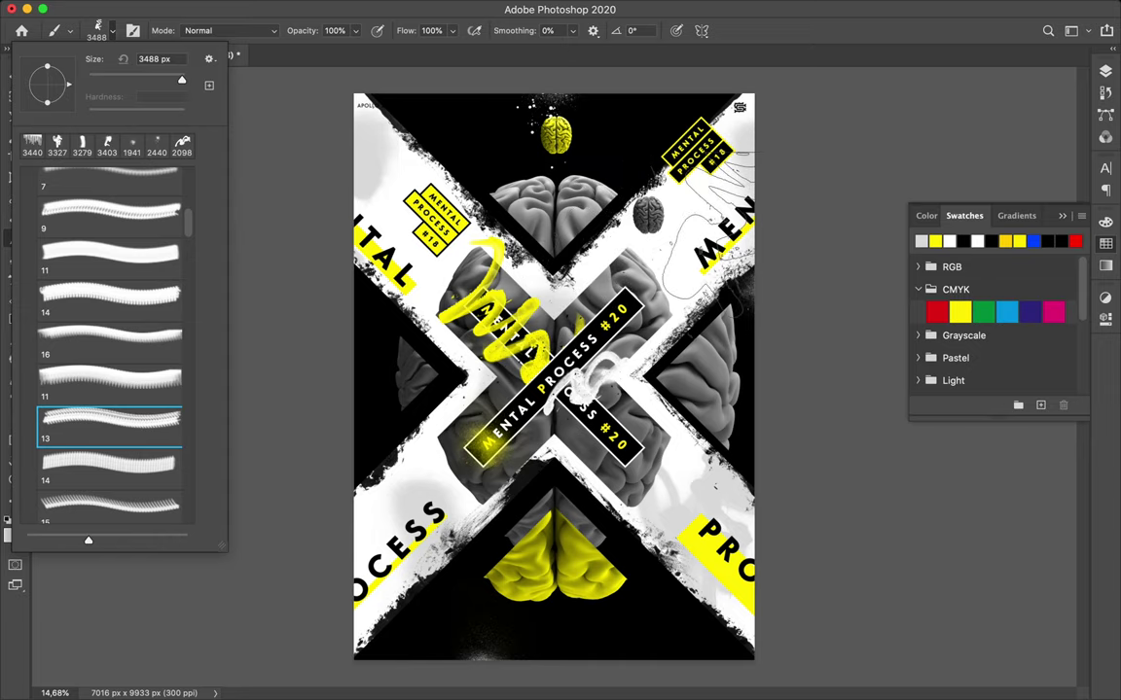
pyautogui.press('Return')
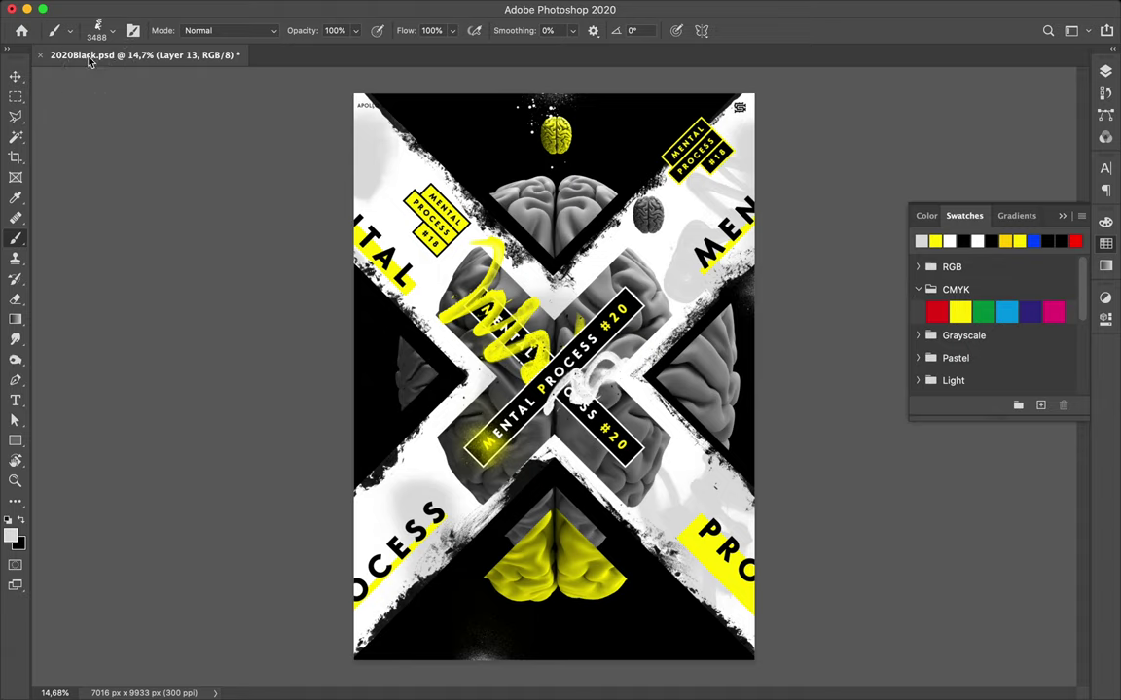
pyautogui.click(112, 36)
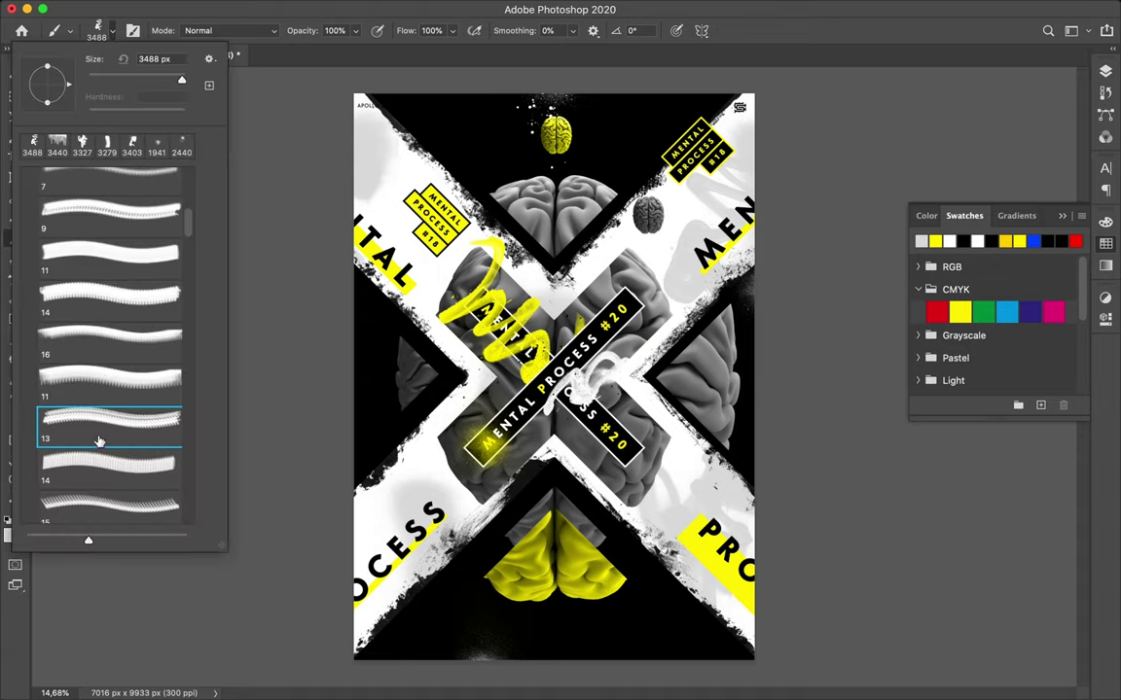
pyautogui.press('.')
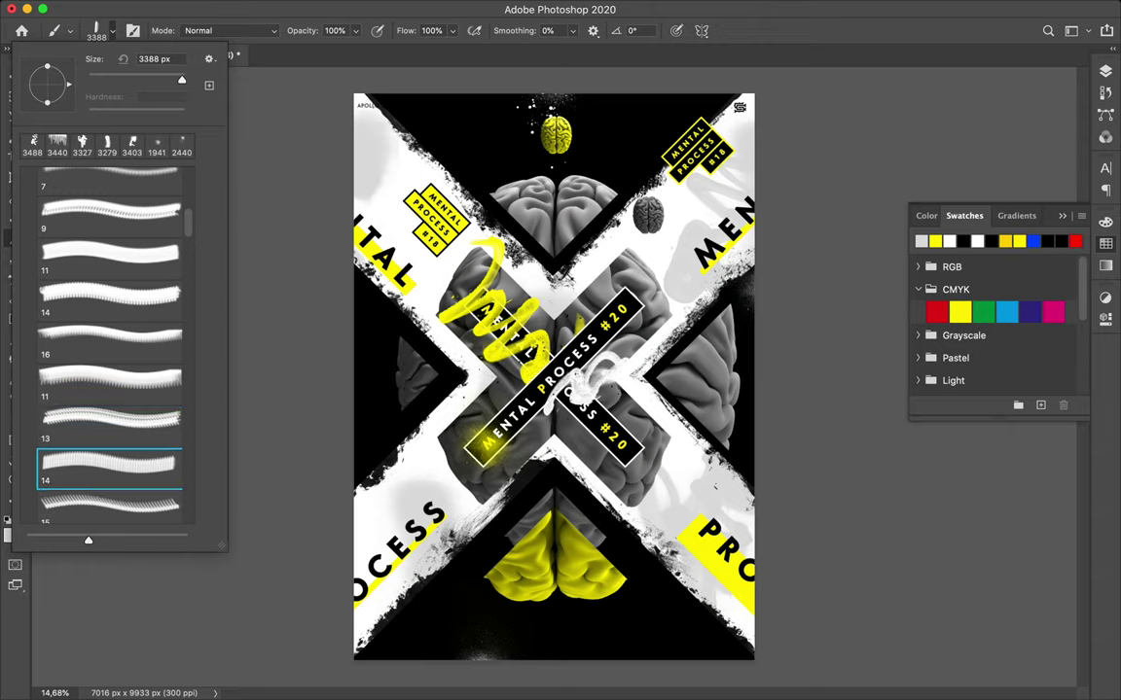
pyautogui.press('Escape')
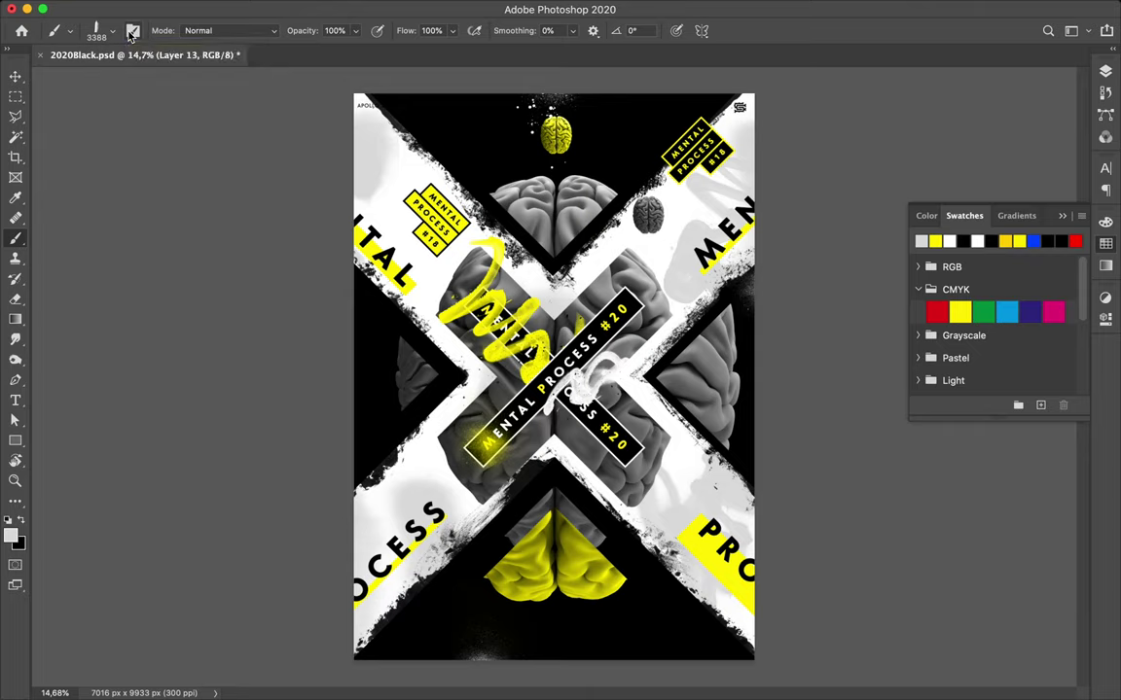
pyautogui.press('XF86MonBrightnessUp')
# - Rotate the small APOLLO 2020 text diagonally
pyautogui.press('v')
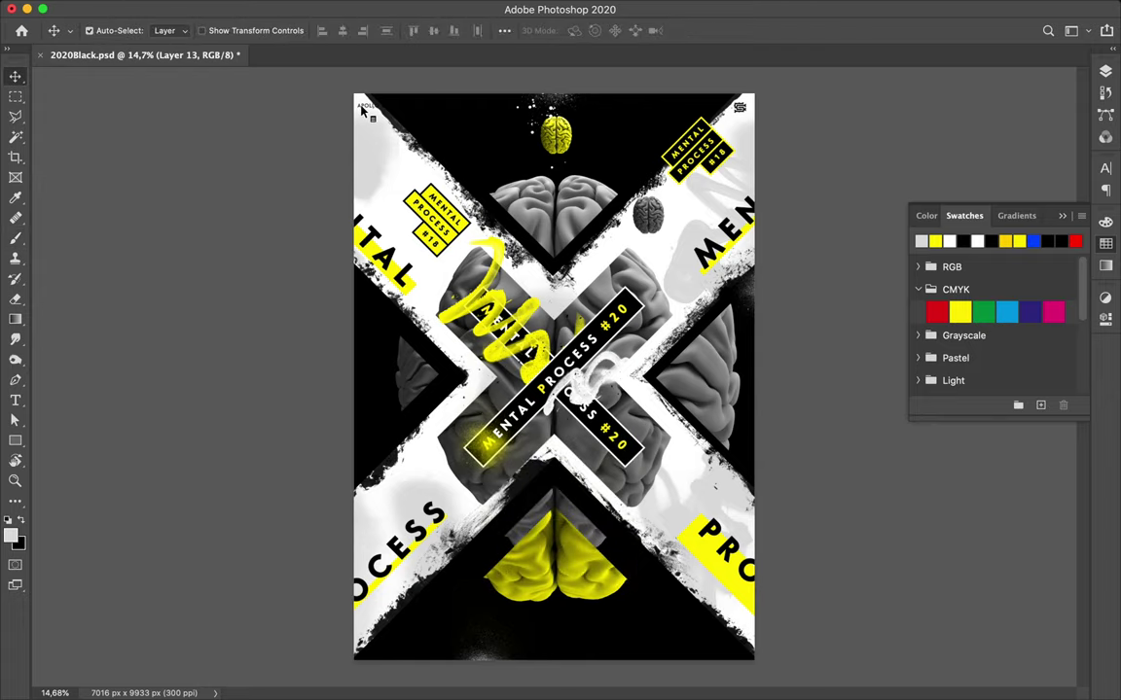
pyautogui.click(362, 111)
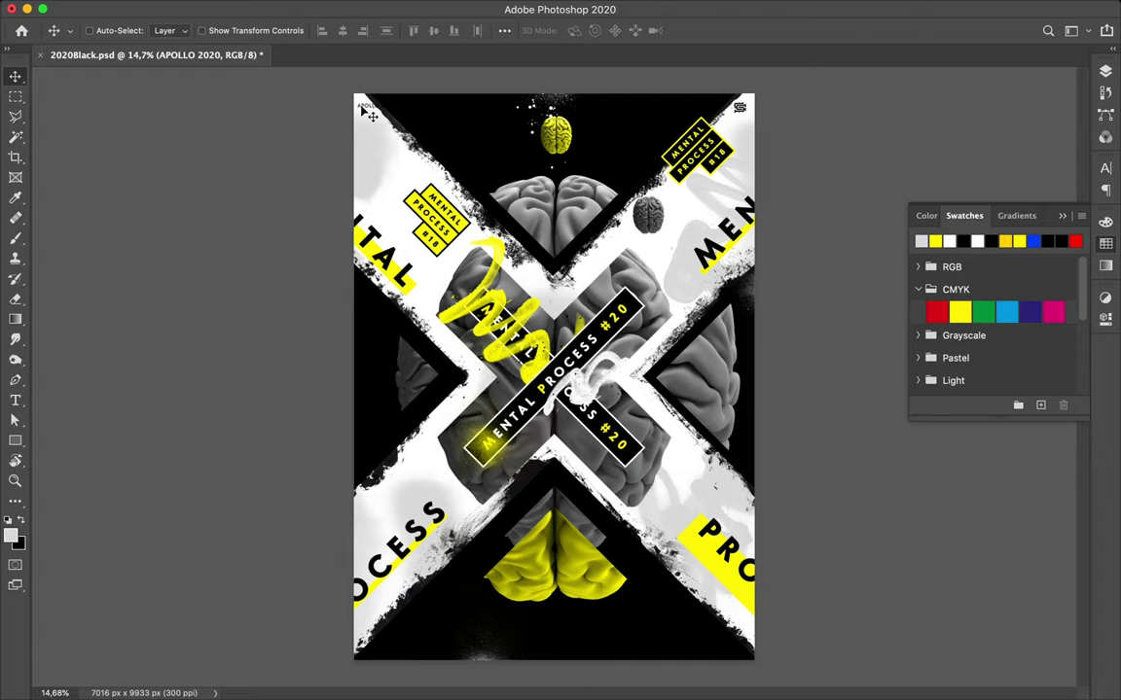
pyautogui.hotkey('ctrl', 't')
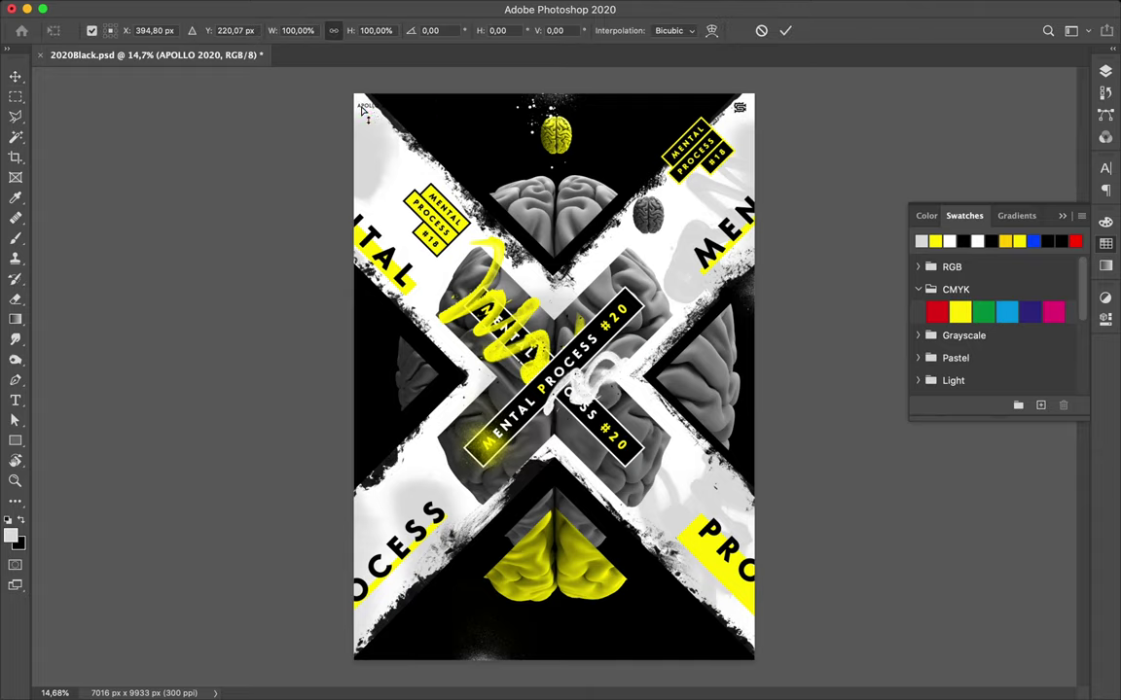
pyautogui.moveTo(406, 92); pyautogui.dragTo(416, 124)
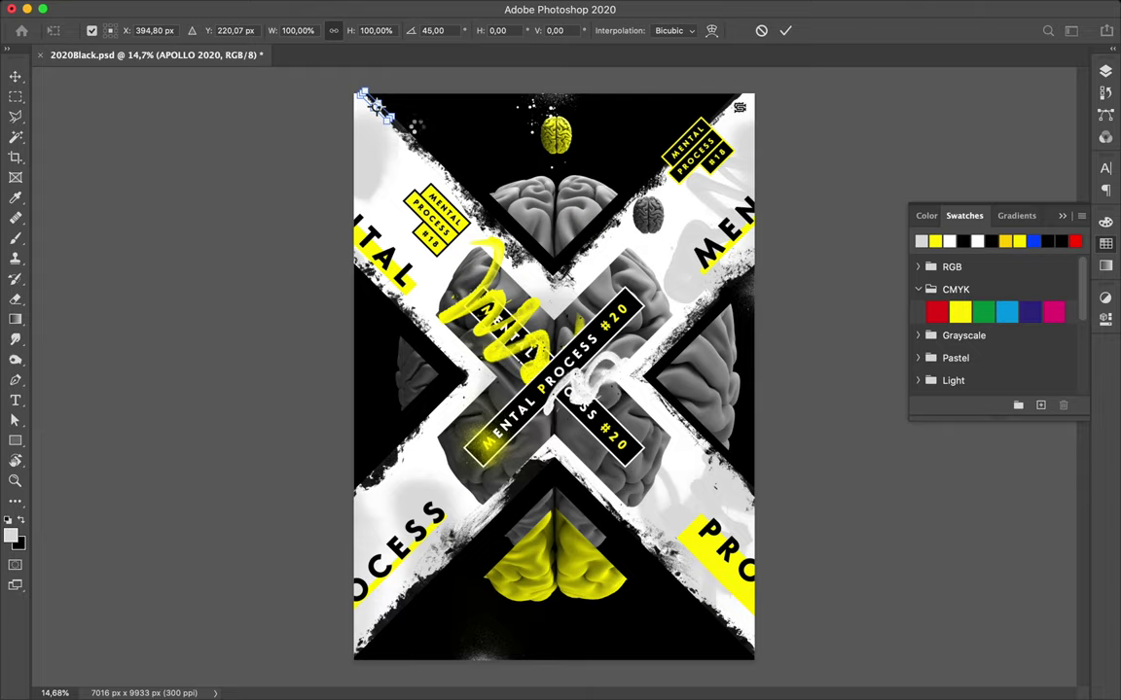
pyautogui.press('Return')
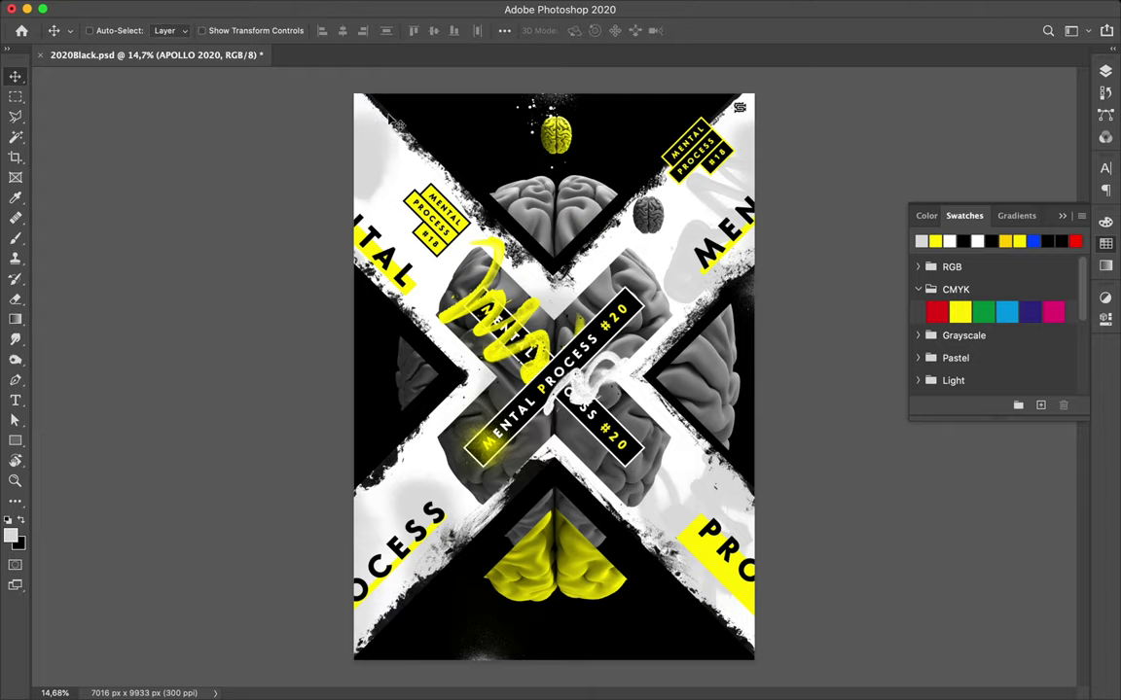
# - Move APOLLO 2020 down to sit just beneath the MENTAL PROCESS #18 label
pyautogui.moveTo(385, 113)
pyautogui.mouseDown()
pyautogui.moveTo(386, 199)
pyautogui.moveTo(412, 250)
pyautogui.mouseUp()
pyautogui.moveTo(416, 185)
pyautogui.mouseDown()
pyautogui.moveTo(430, 226)
pyautogui.moveTo(407, 250)
pyautogui.moveTo(425, 261)
pyautogui.mouseUp()
pyautogui.scroll(2, 424, 261)
pyautogui.scroll(1, 424, 260)
pyautogui.scroll(2, 424, 261)
pyautogui.scroll(2, 426, 260)
pyautogui.scroll(1, 424, 261)
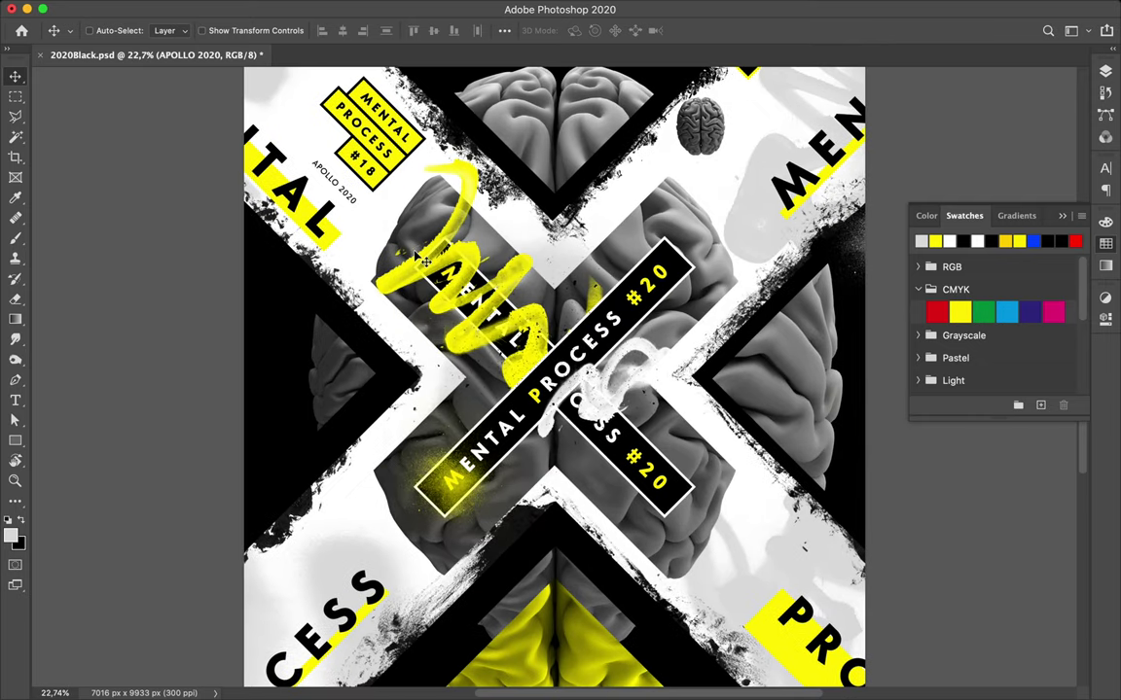
pyautogui.scroll(1, 424, 261)
pyautogui.scroll(2, 426, 260)
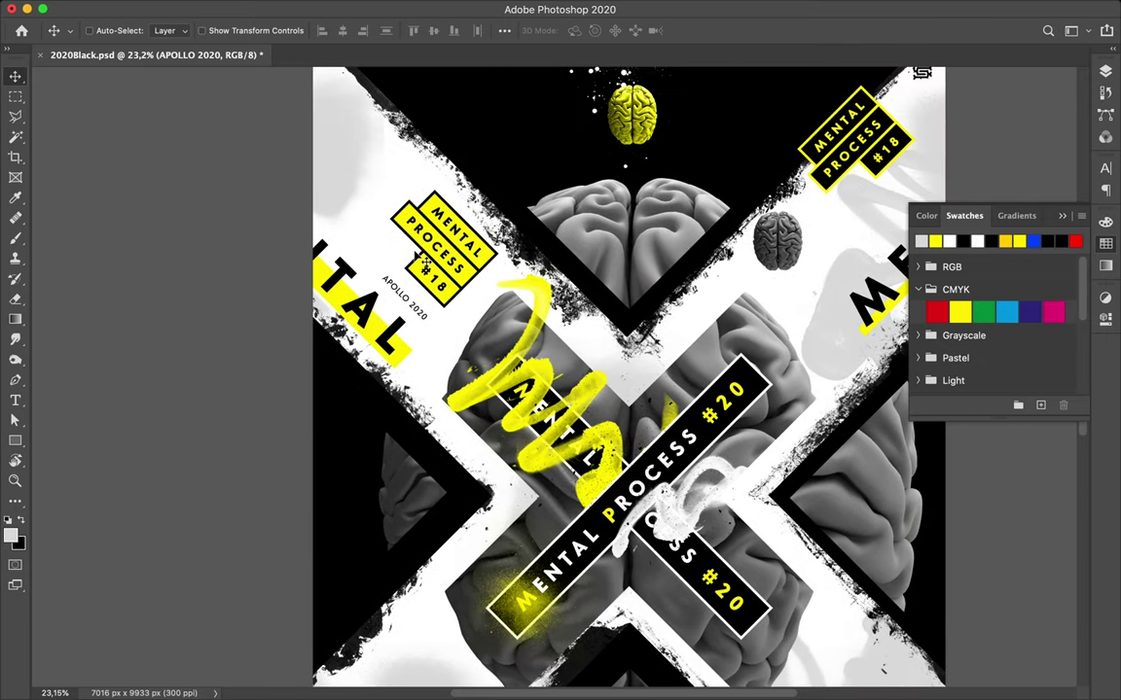
pyautogui.press('p')
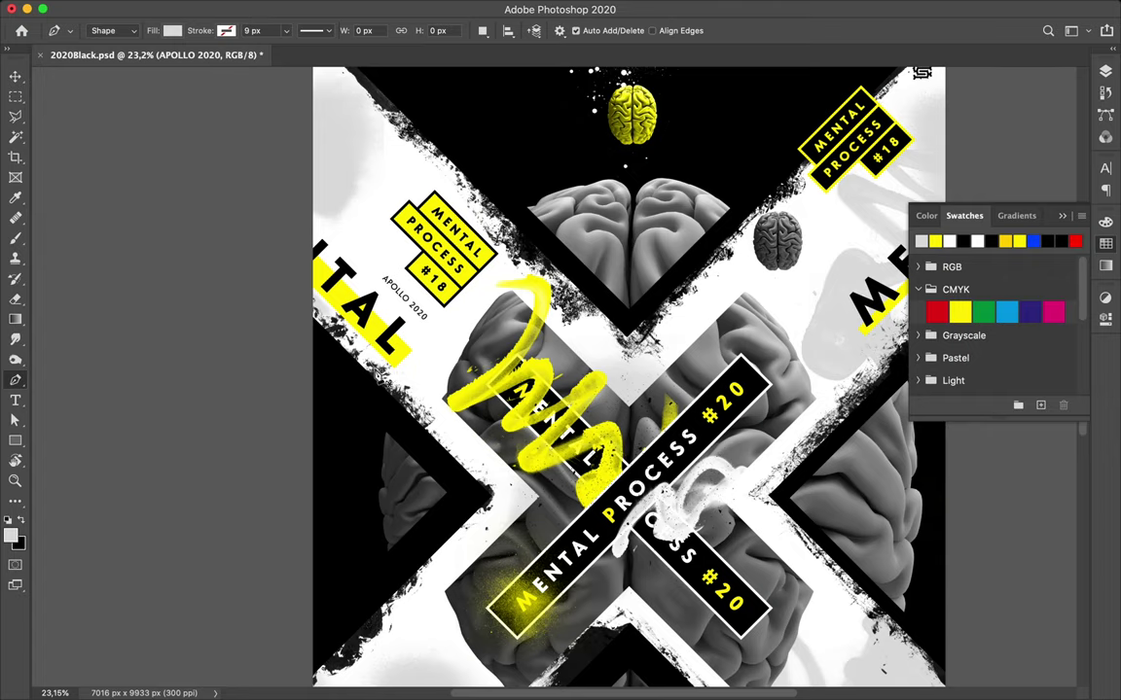
# - Draw a light grey triangle Shape 2 beside APOLLO 2020 under the #18 label
pyautogui.click(377, 370)
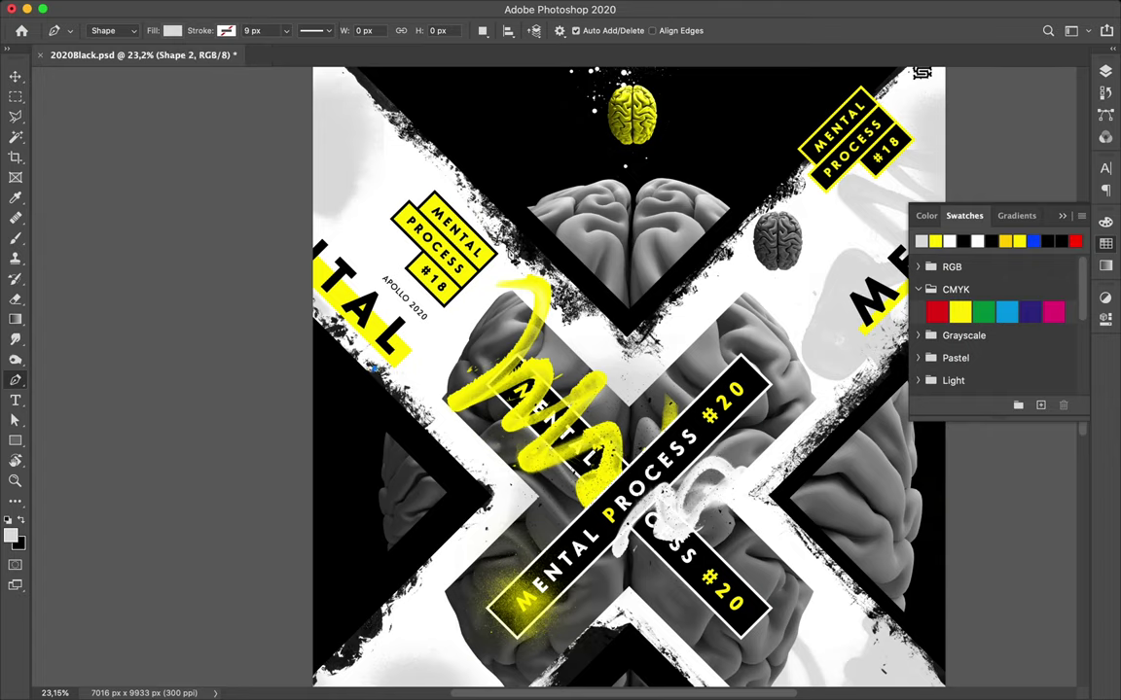
pyautogui.click(543, 290)
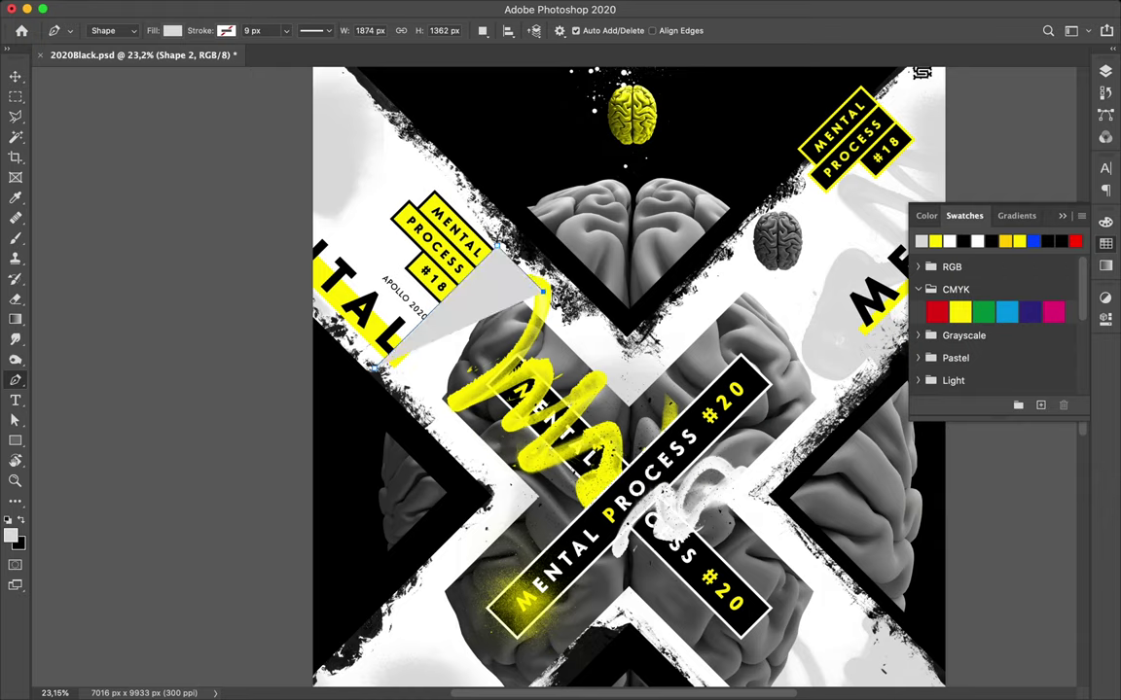
pyautogui.press('v')
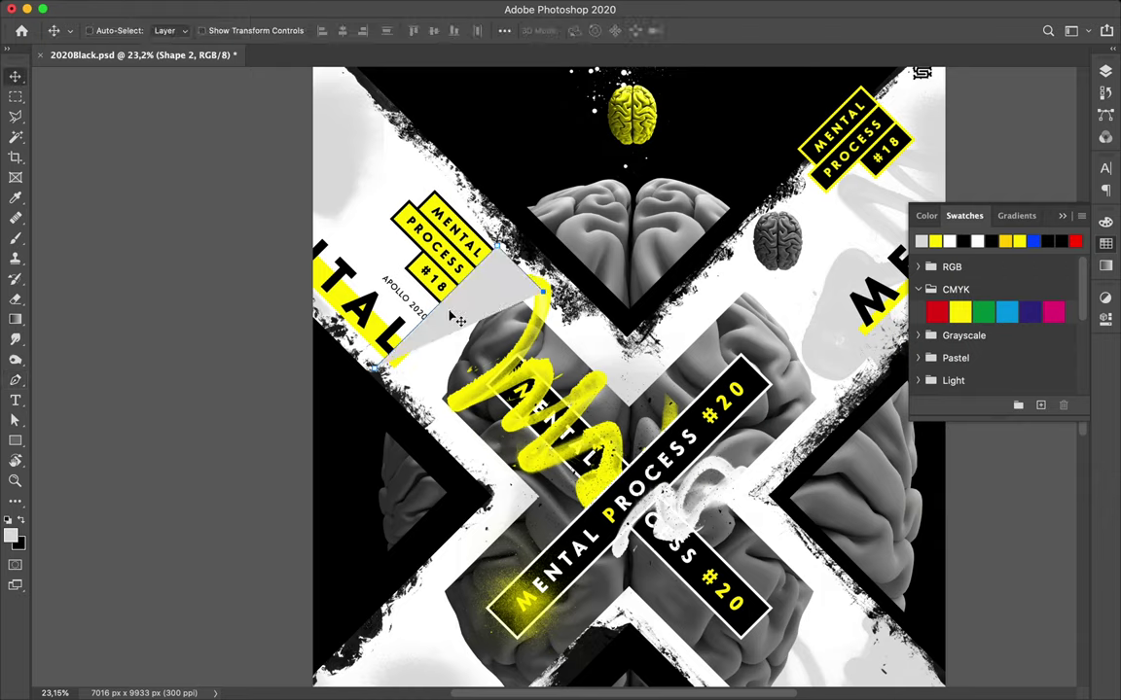
pyautogui.moveTo(440, 321); pyautogui.dragTo(434, 315)
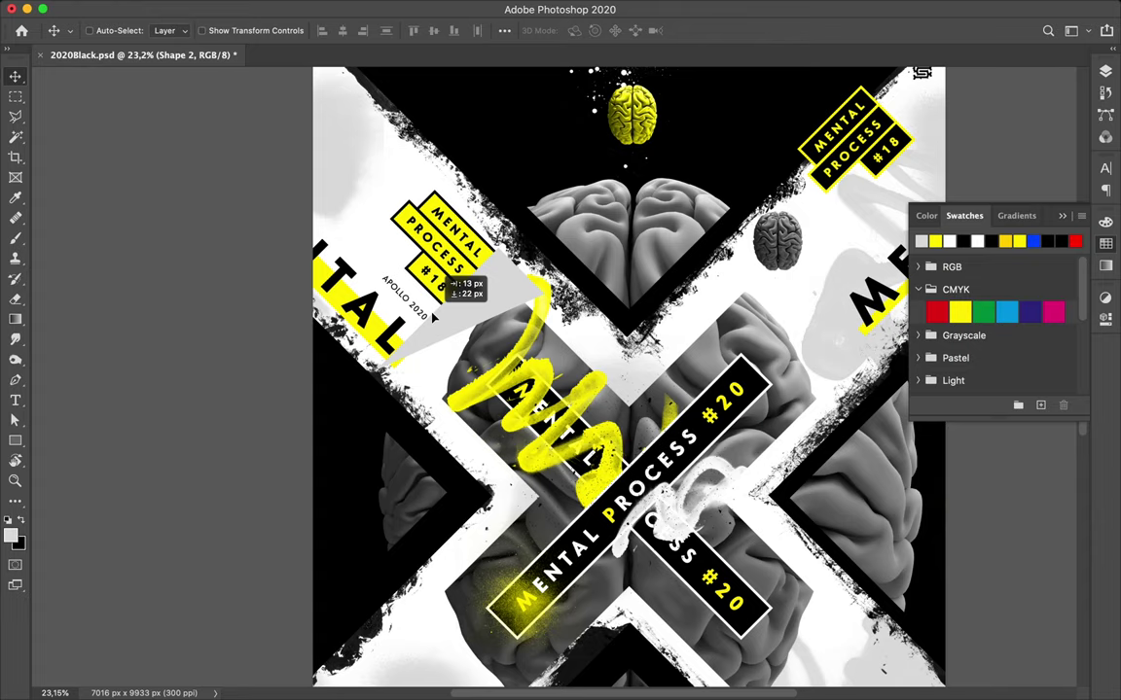
pyautogui.moveTo(434, 317); pyautogui.dragTo(434, 318)
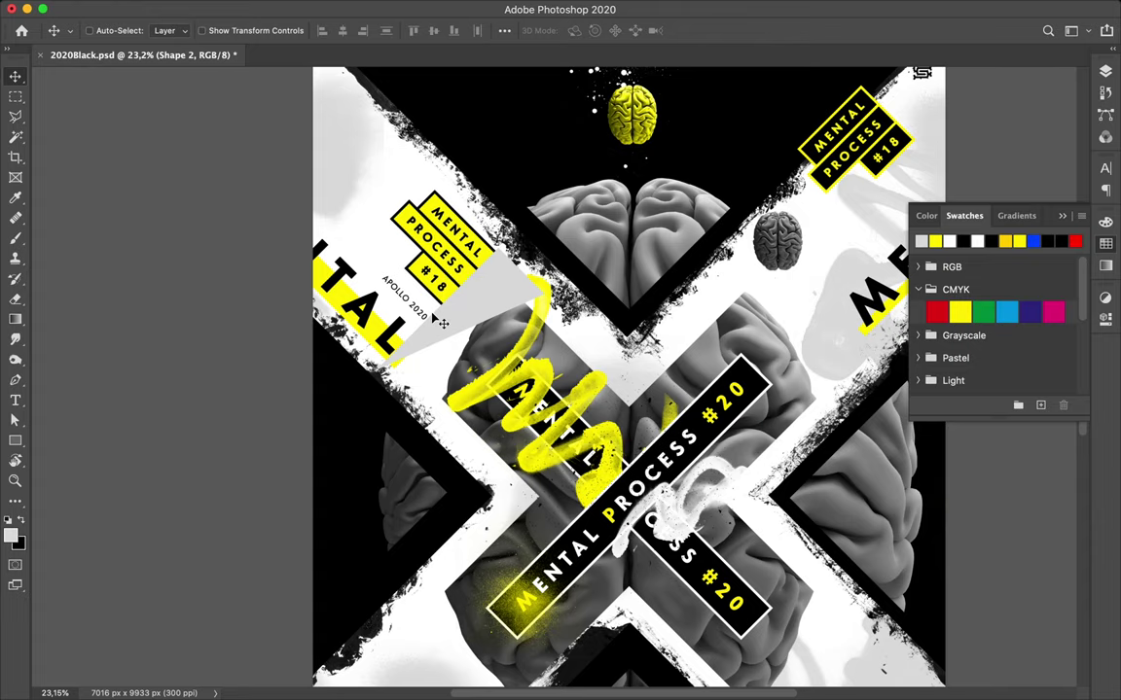
pyautogui.scroll(1, 441, 322)
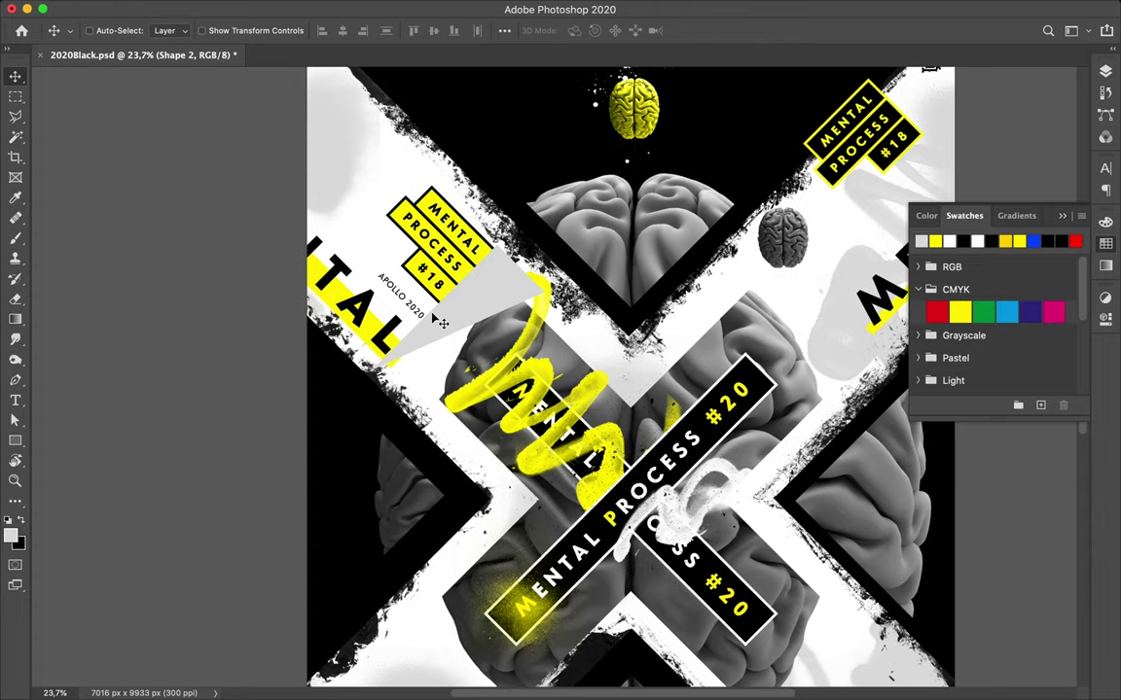
pyautogui.click(1105, 72)
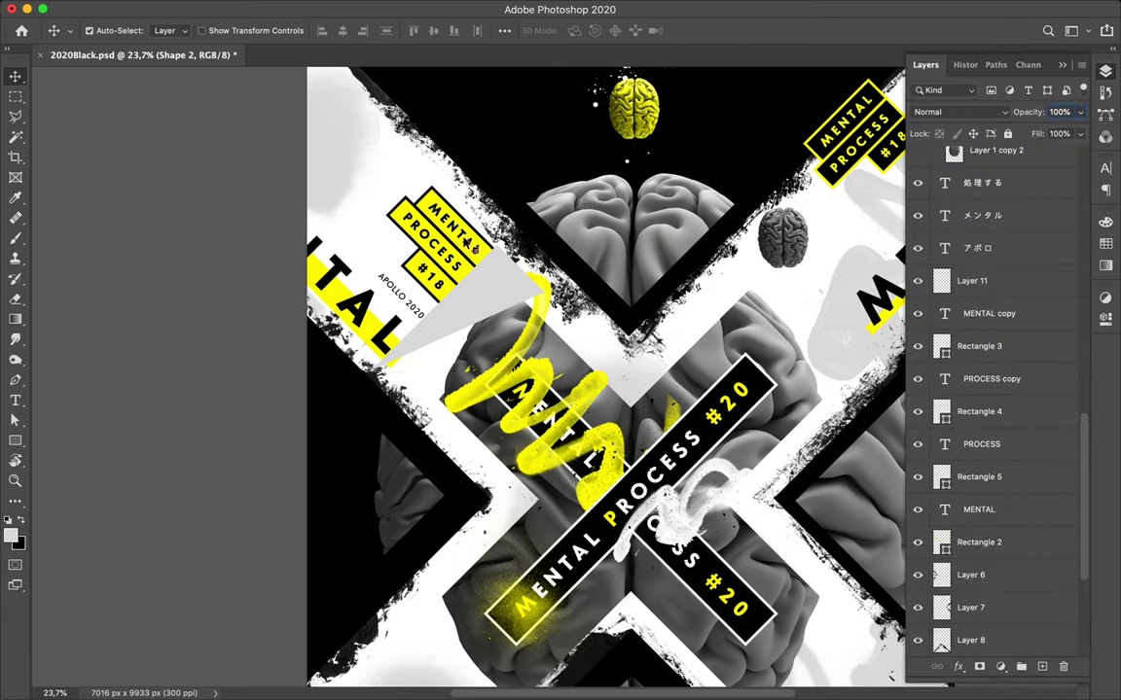
# - Move the MENTAL PROCESS #18 label group slightly up and right
pyautogui.click(425, 221)
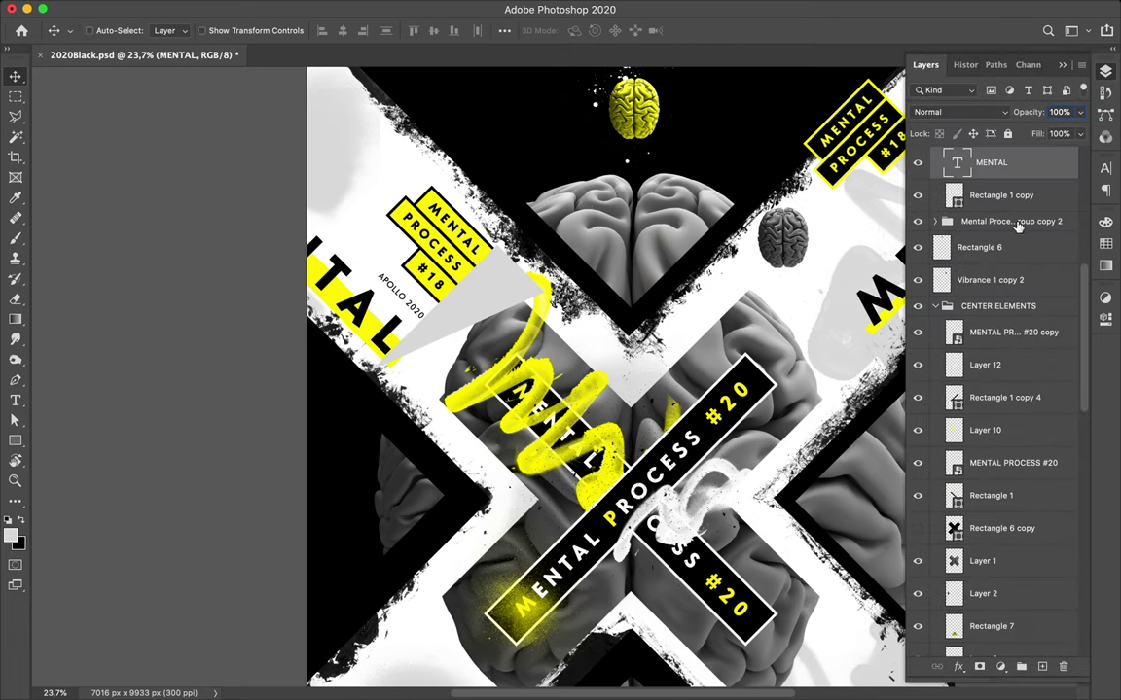
pyautogui.scroll(1, 1018, 227)
pyautogui.scroll(3, 1017, 227)
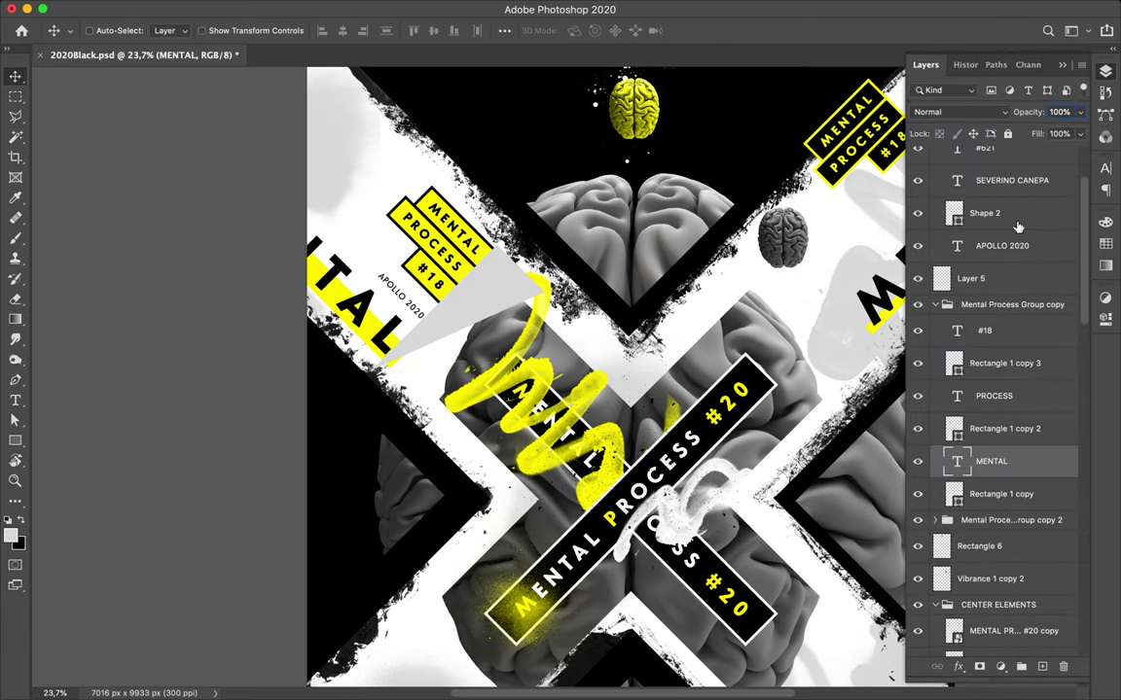
pyautogui.click(942, 302)
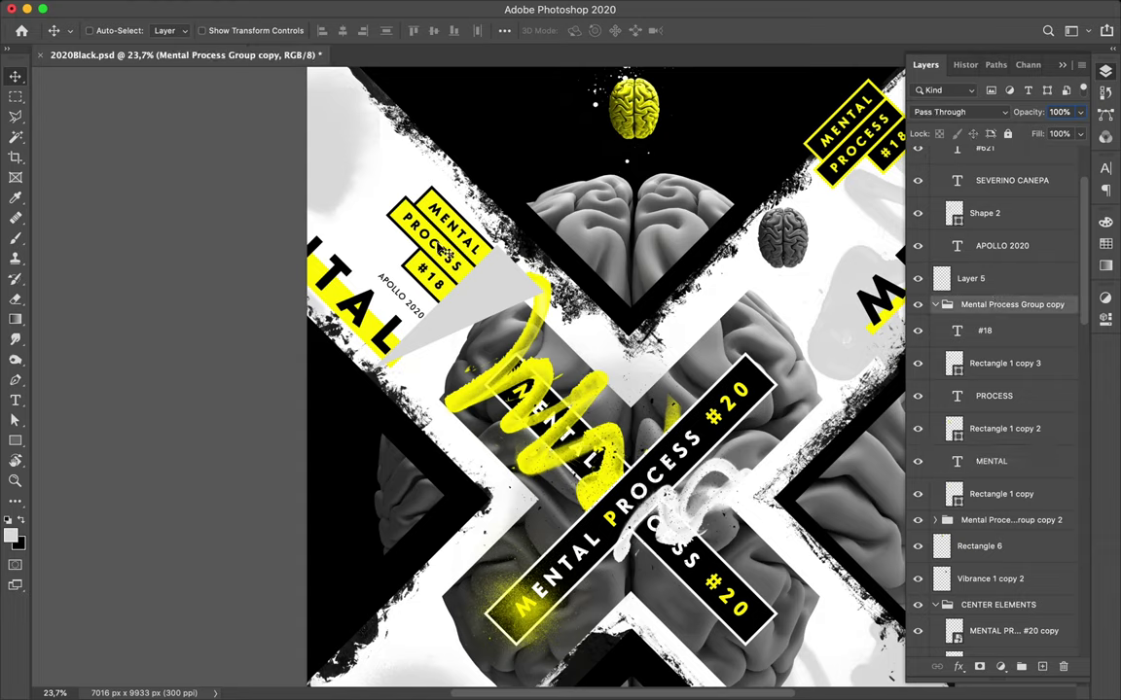
pyautogui.moveTo(435, 242); pyautogui.dragTo(443, 235)
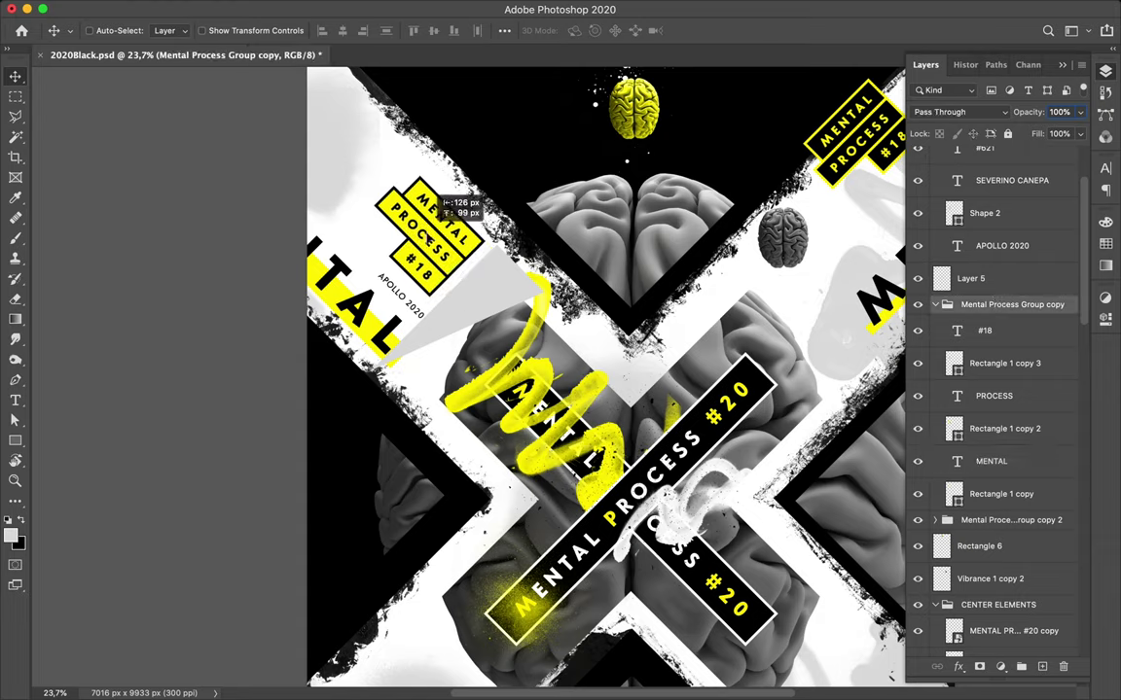
pyautogui.moveTo(437, 244); pyautogui.dragTo(435, 242)
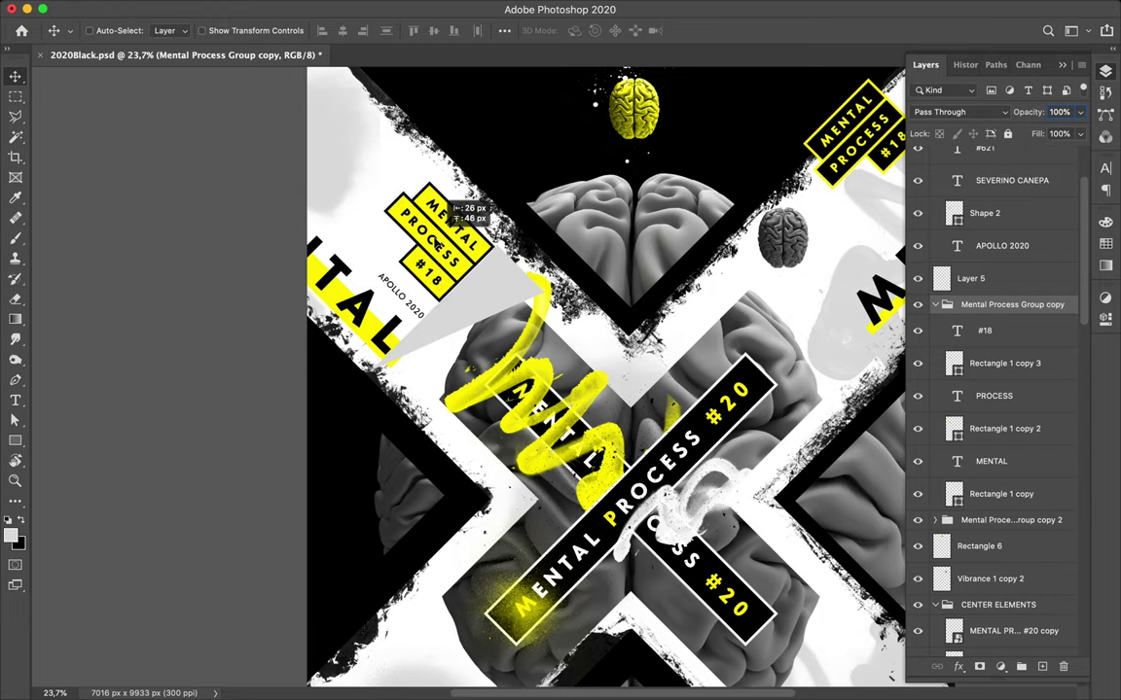
# - Reposition APOLLO 2020 below the #18 label and delete the grey triangle Shape 2
pyautogui.press('ctrl')
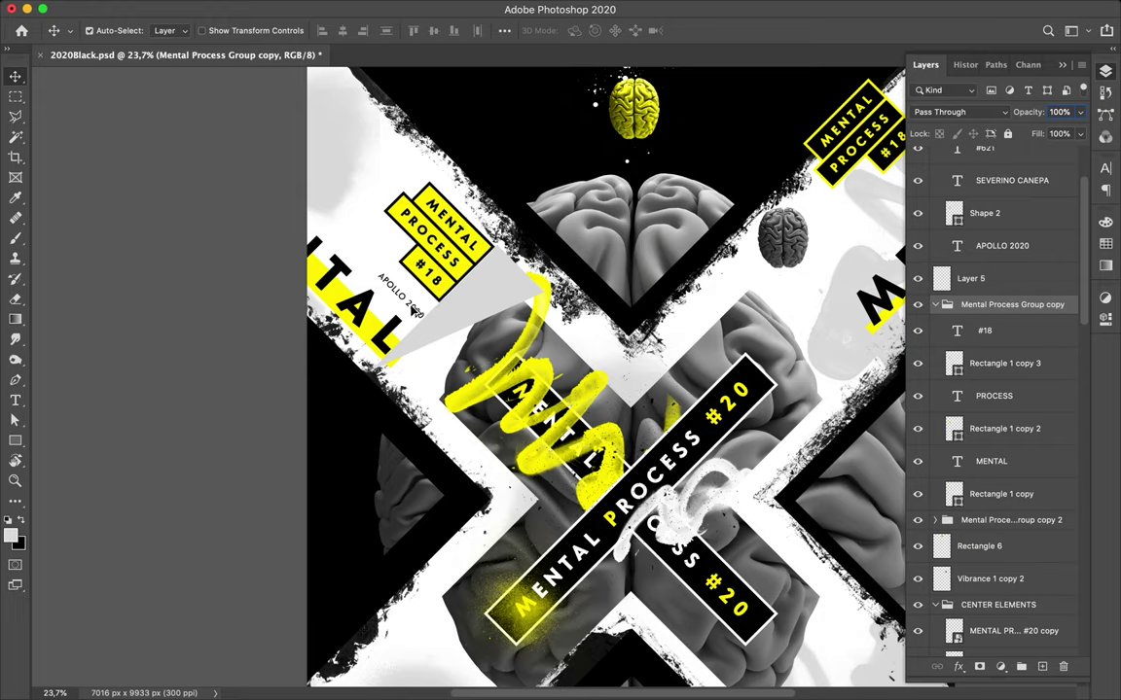
pyautogui.keyDown('ctrl'); pyautogui.click(413, 309); pyautogui.keyUp('ctrl')
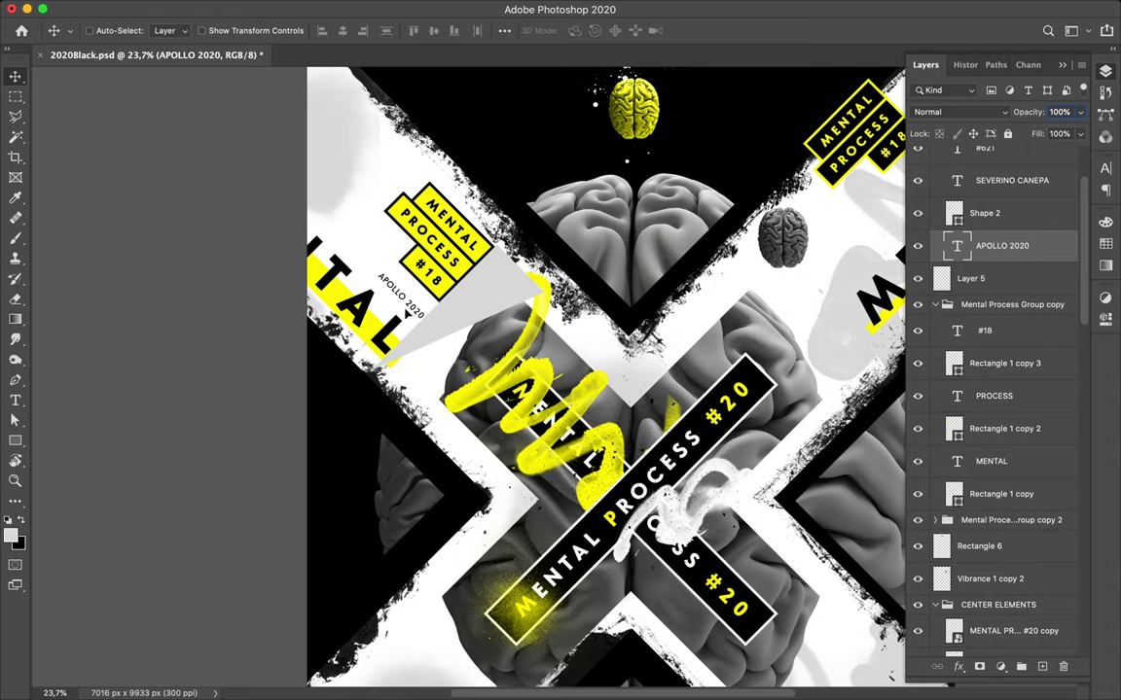
pyautogui.moveTo(419, 314); pyautogui.dragTo(414, 314)
pyautogui.moveTo(413, 313); pyautogui.dragTo(424, 282)
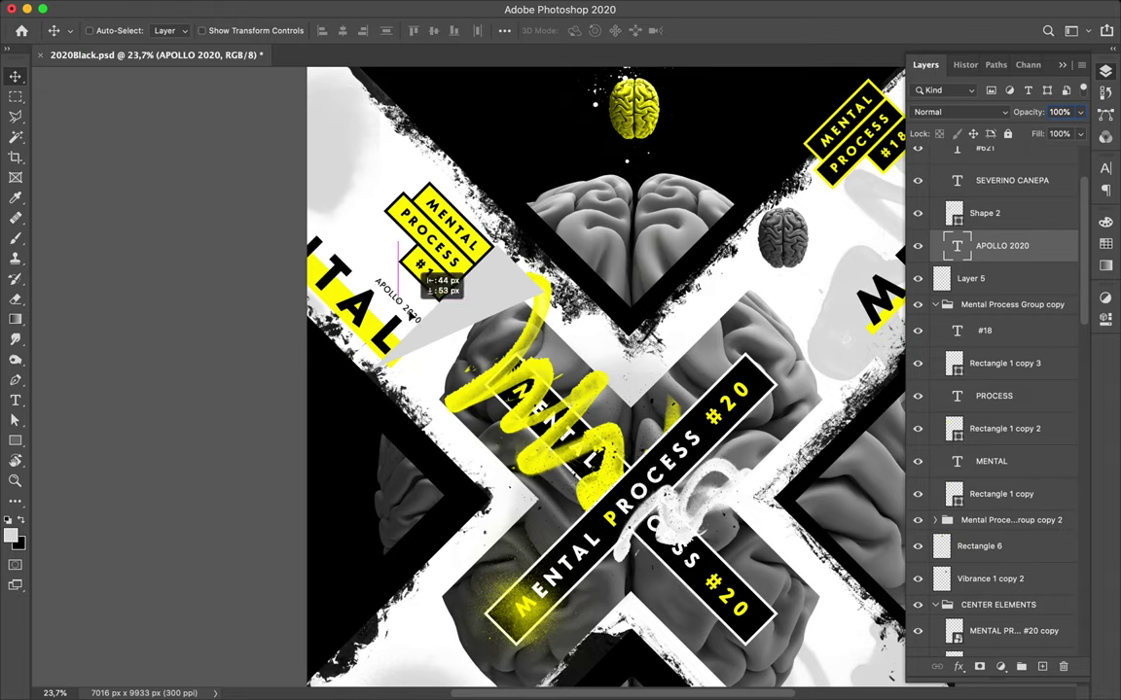
pyautogui.keyDown('super'); pyautogui.click(467, 313); pyautogui.keyUp('super')
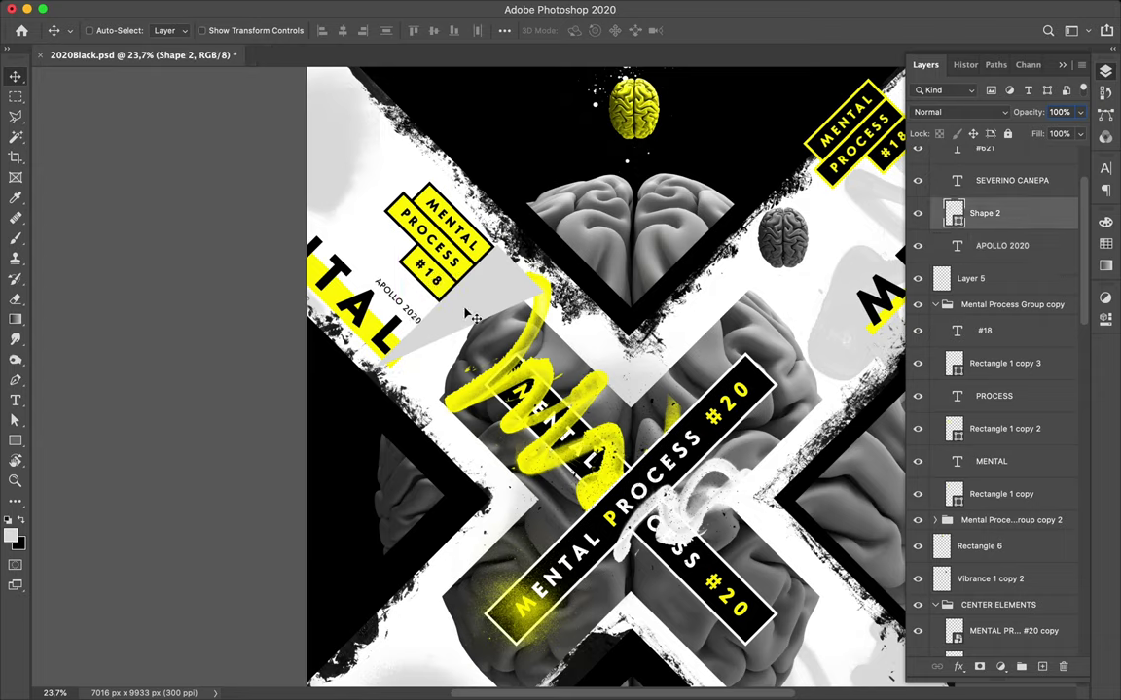
pyautogui.press('BackSpace')
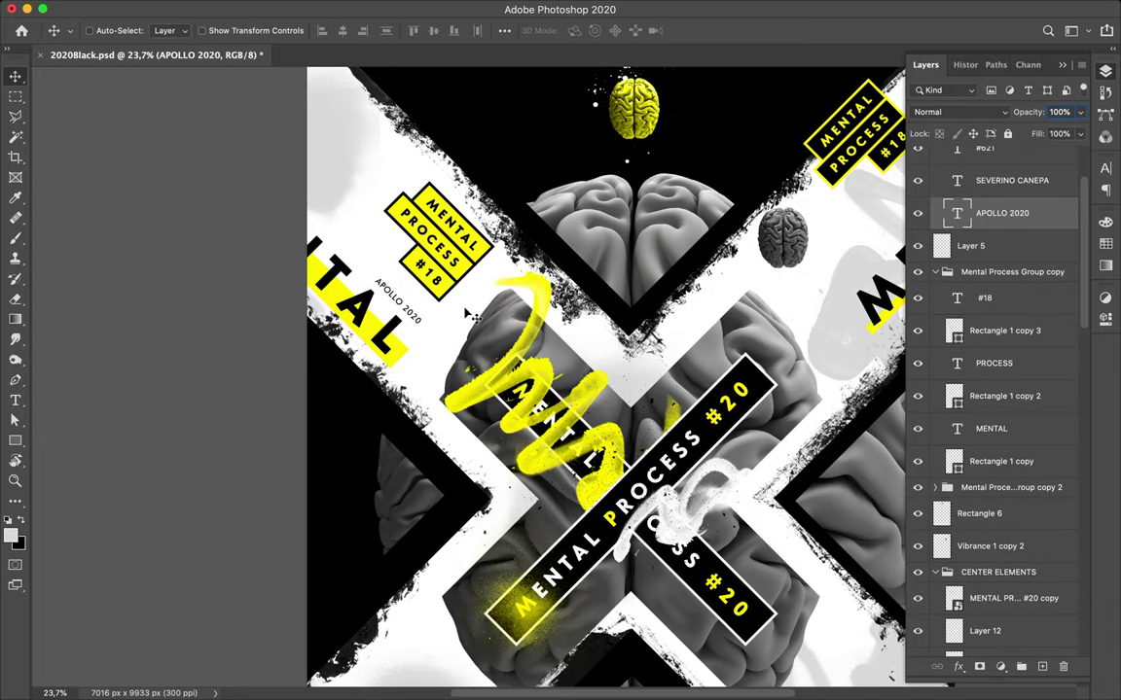
pyautogui.press('super')
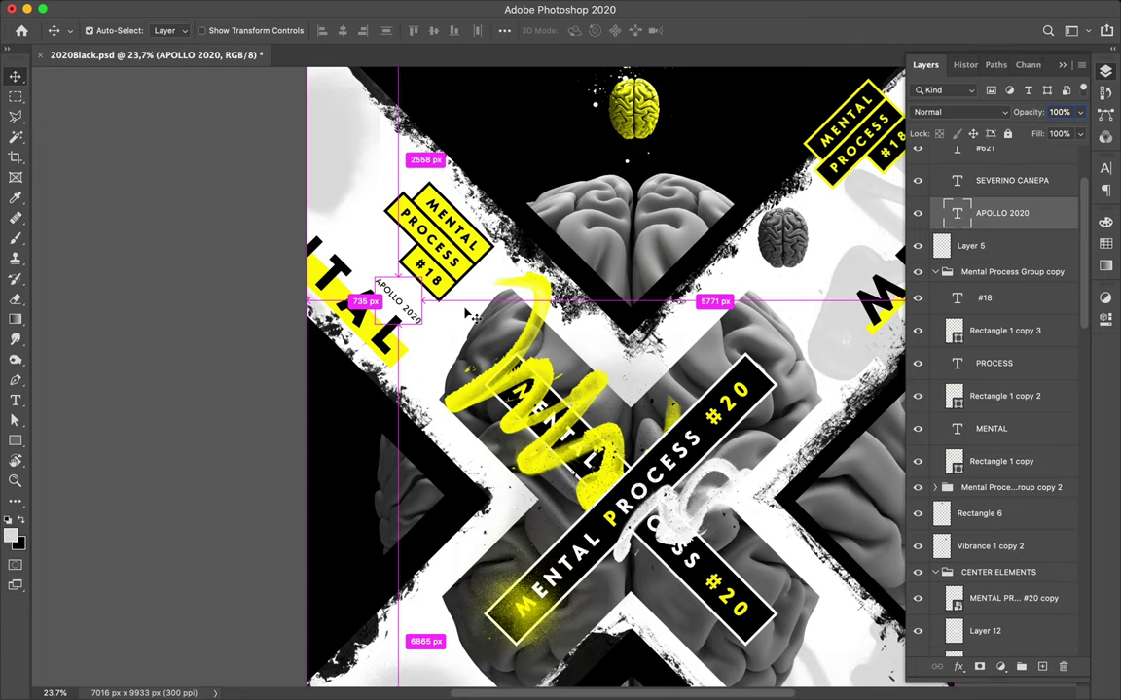
pyautogui.scroll(-3, 467, 313)
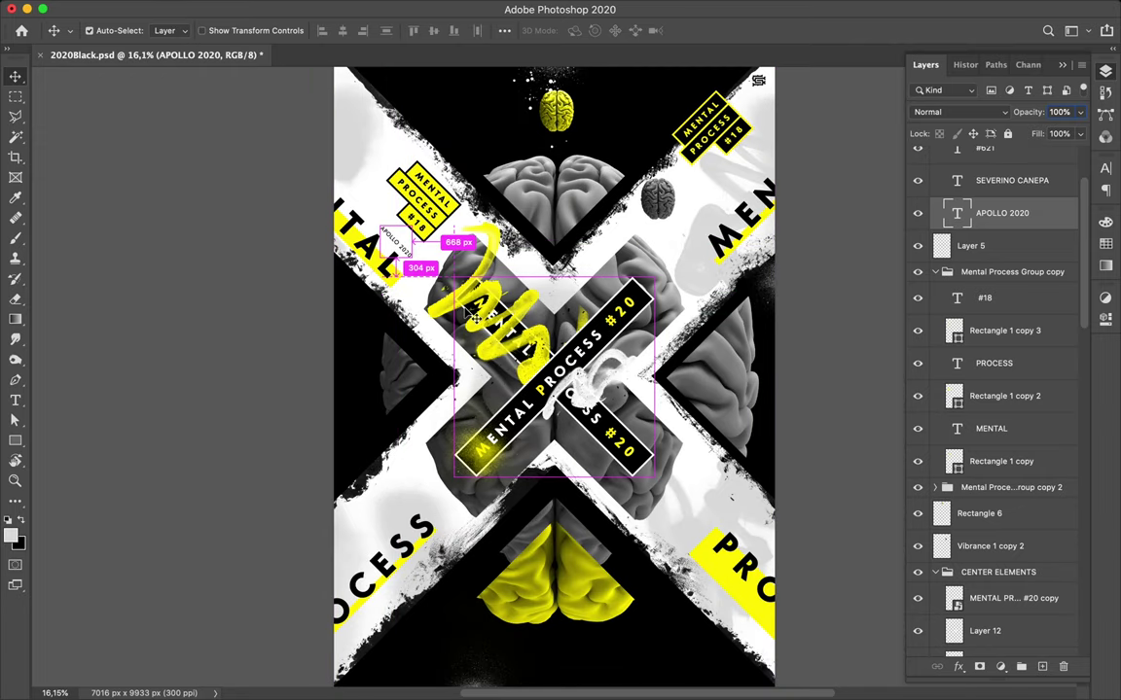
pyautogui.press('super+s')
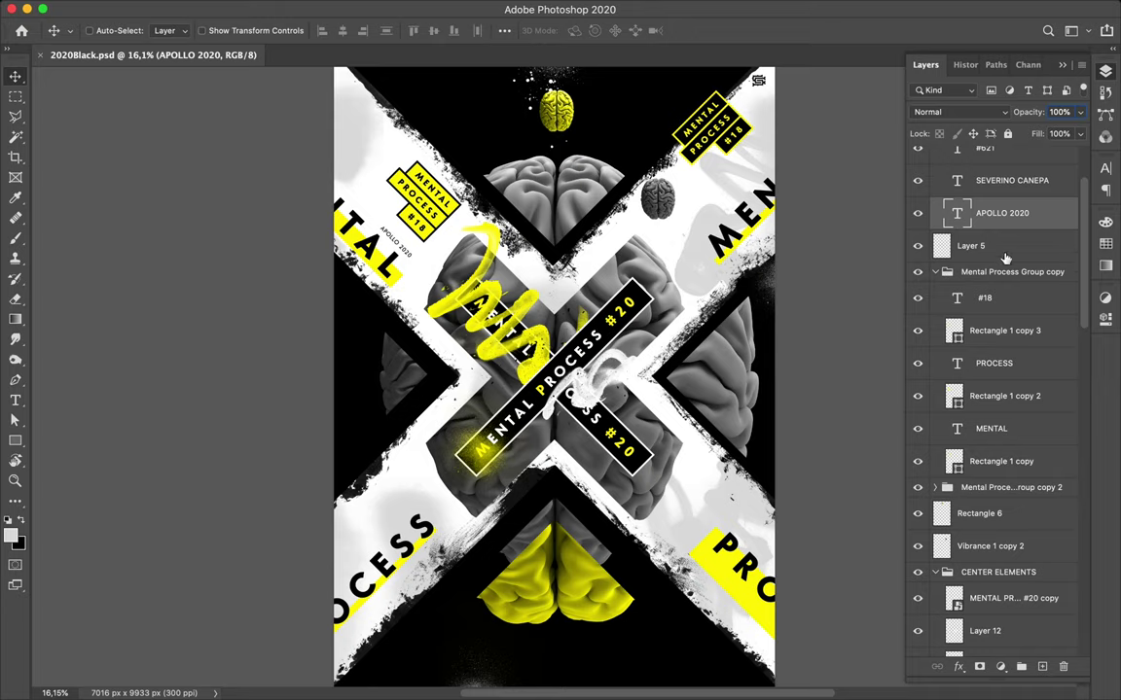
pyautogui.scroll(3, 1006, 257)
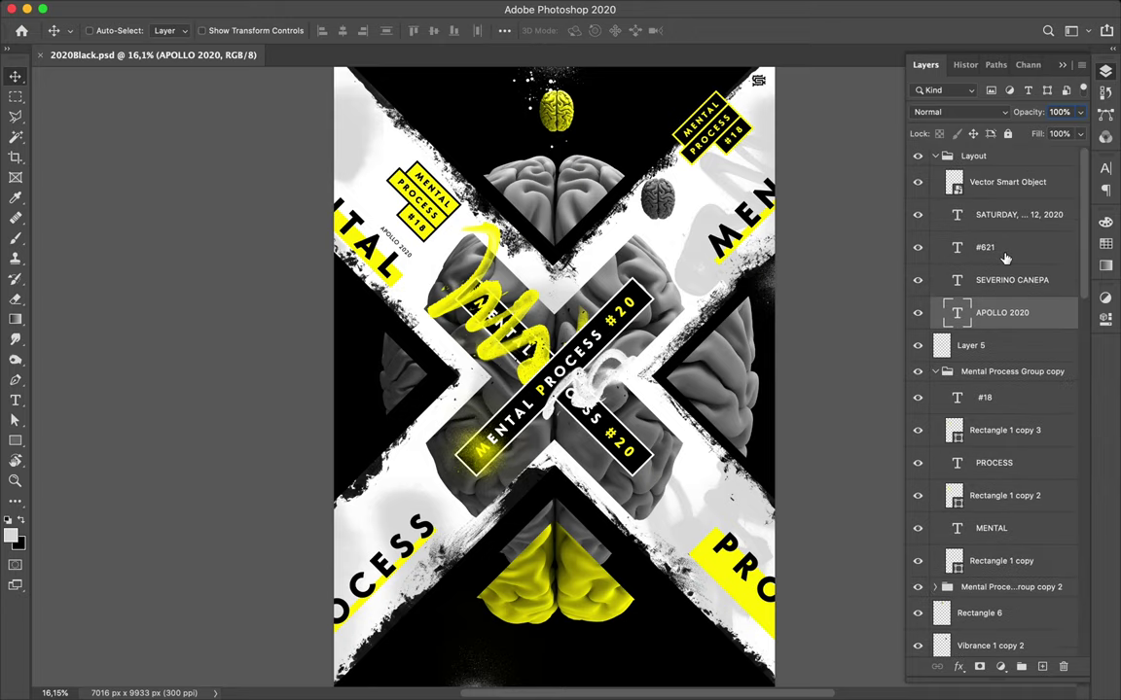
# - Collapse the Layout and Mental Process Group copy folders and select the 処理する layer
pyautogui.click(936, 156)
pyautogui.click(934, 210)
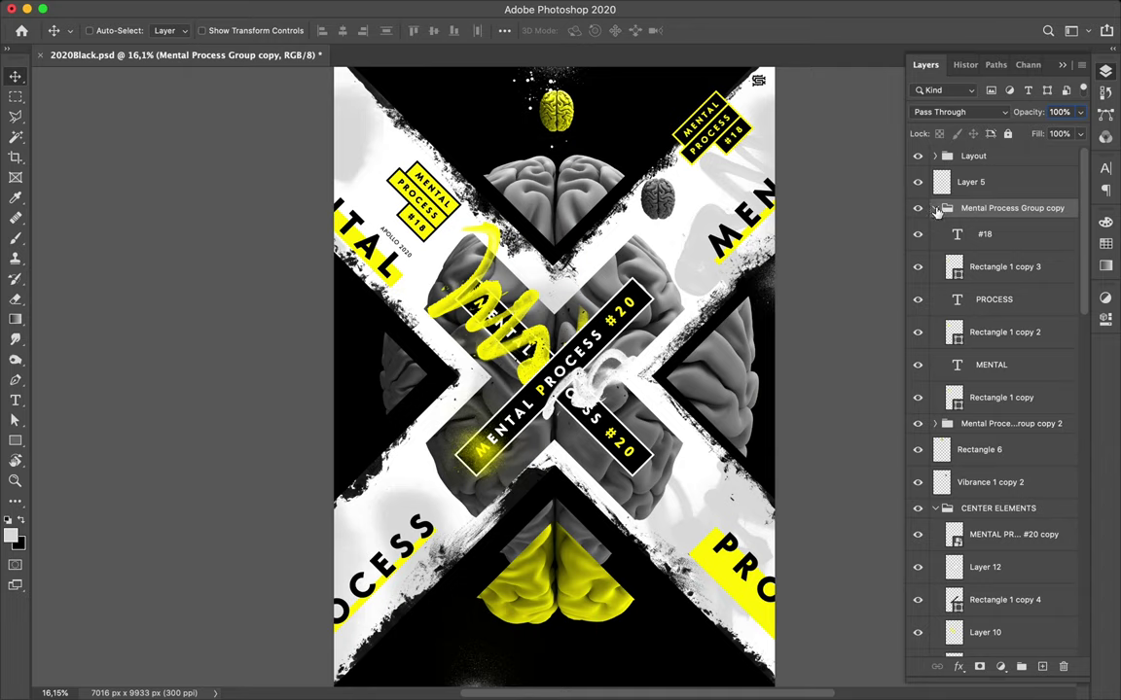
pyautogui.click(936, 210)
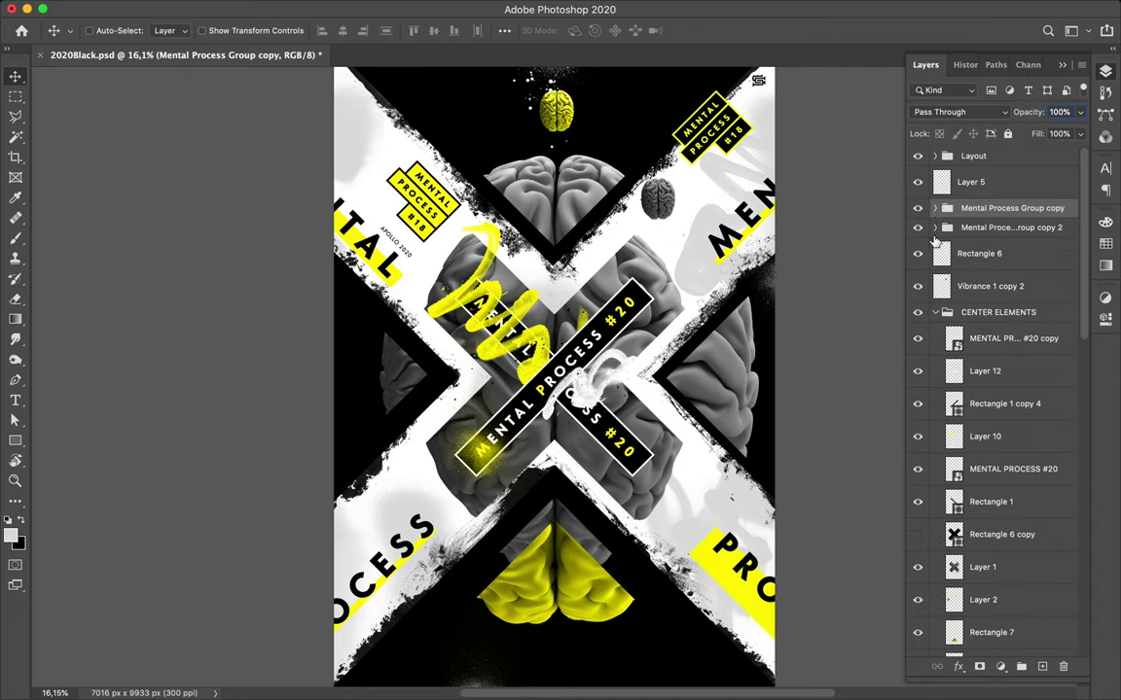
pyautogui.scroll(-1, 981, 285)
pyautogui.scroll(-3, 980, 285)
pyautogui.scroll(-2, 981, 284)
pyautogui.scroll(-2, 980, 282)
pyautogui.scroll(-3, 981, 282)
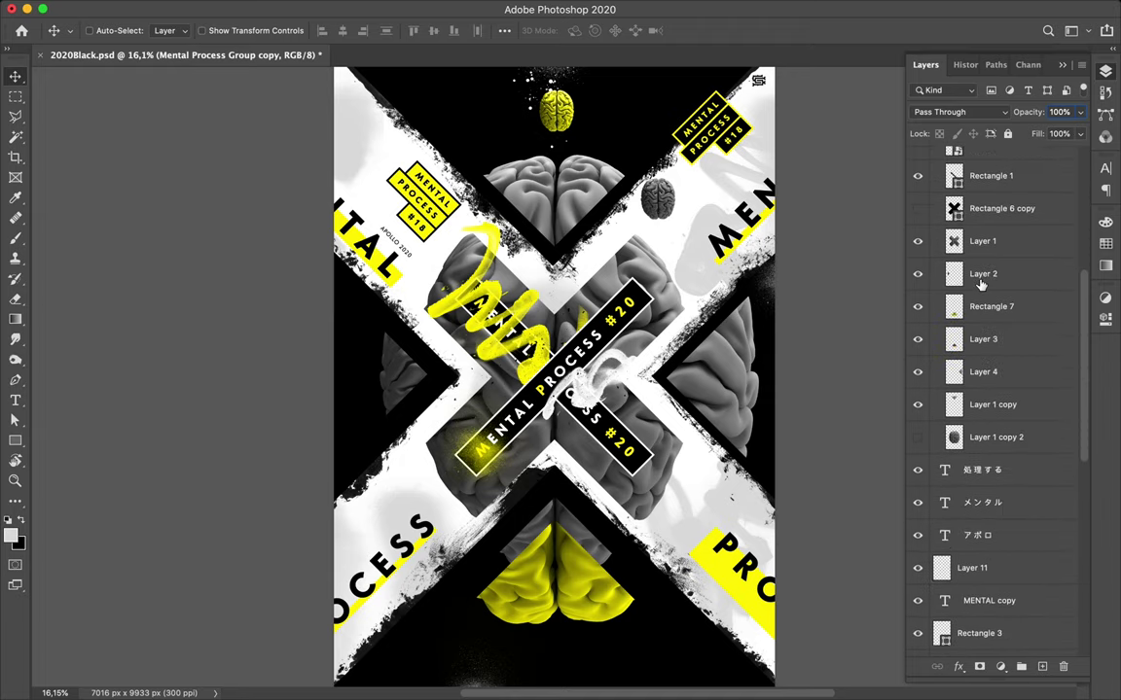
pyautogui.click(1001, 482)
# - Move the vertical 処理する text to the upper left, just beside the #18 label
pyautogui.moveTo(542, 503); pyautogui.dragTo(603, 477)
pyautogui.hotkey('ctrl', 't')
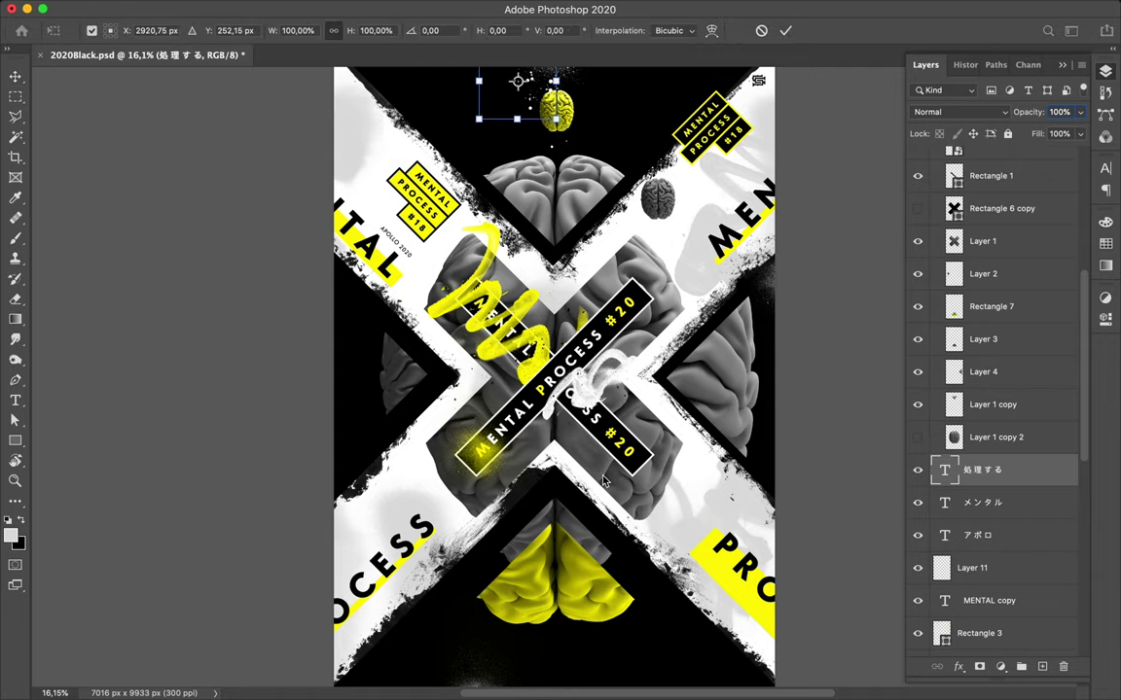
pyautogui.moveTo(506, 97); pyautogui.dragTo(370, 196)
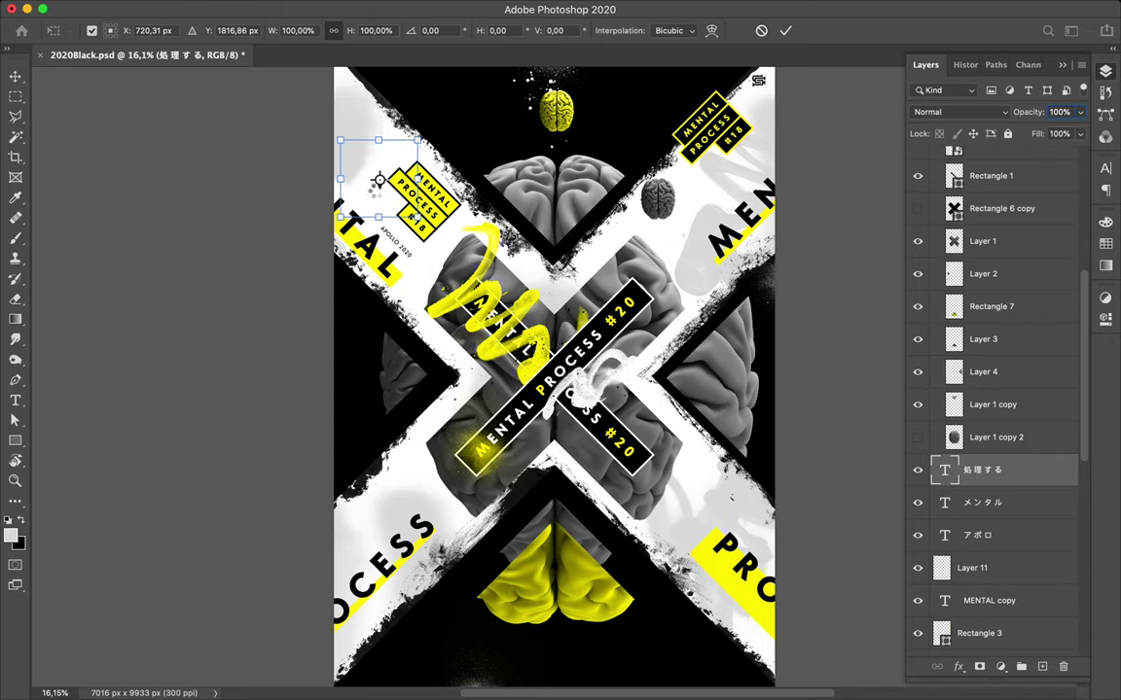
pyautogui.press('Return')
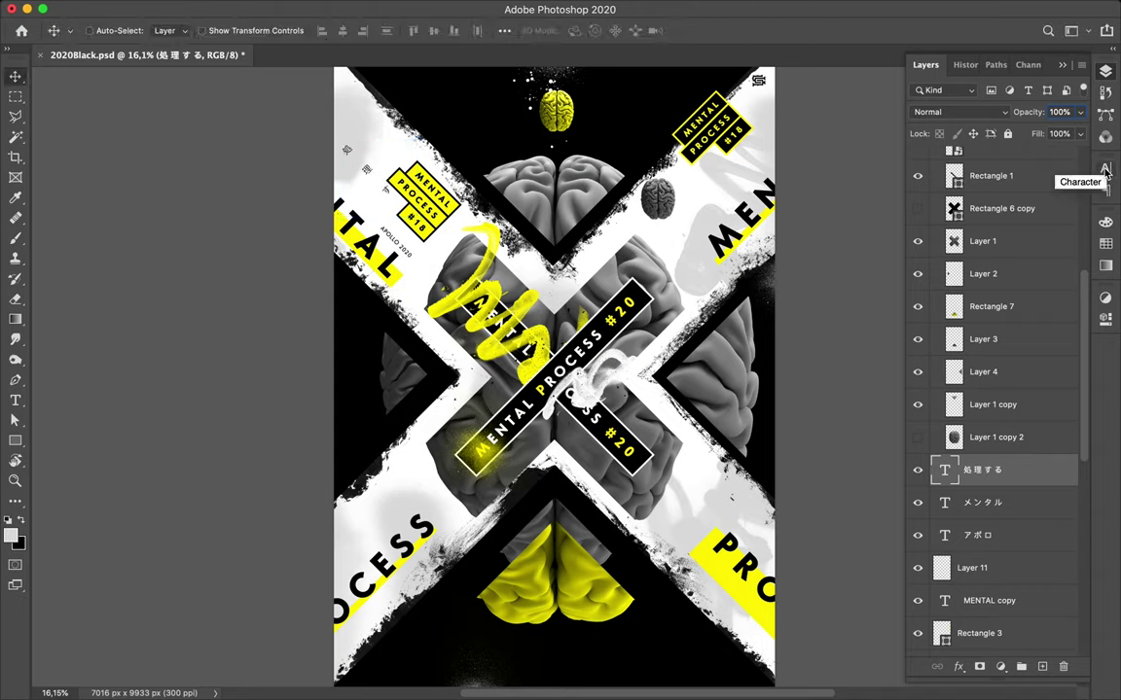
pyautogui.moveTo(383, 187)
pyautogui.mouseDown()
pyautogui.moveTo(365, 184)
pyautogui.moveTo(354, 156)
pyautogui.moveTo(374, 203)
pyautogui.mouseUp()
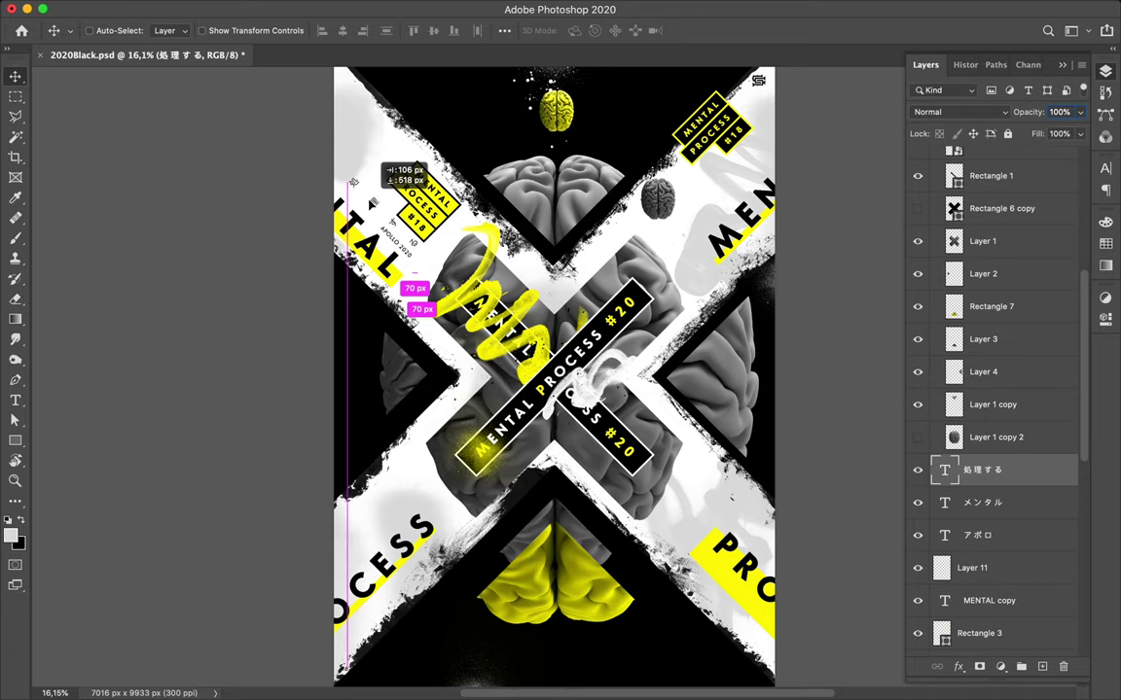
pyautogui.moveTo(373, 202); pyautogui.dragTo(374, 205)
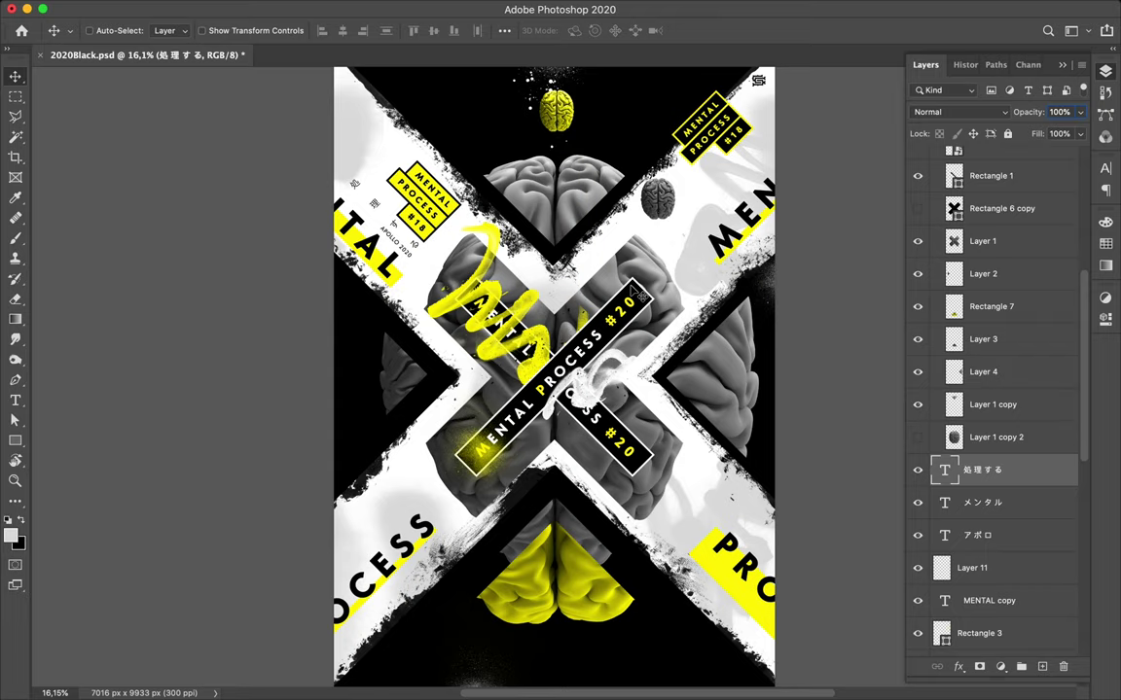
pyautogui.click(1106, 244)
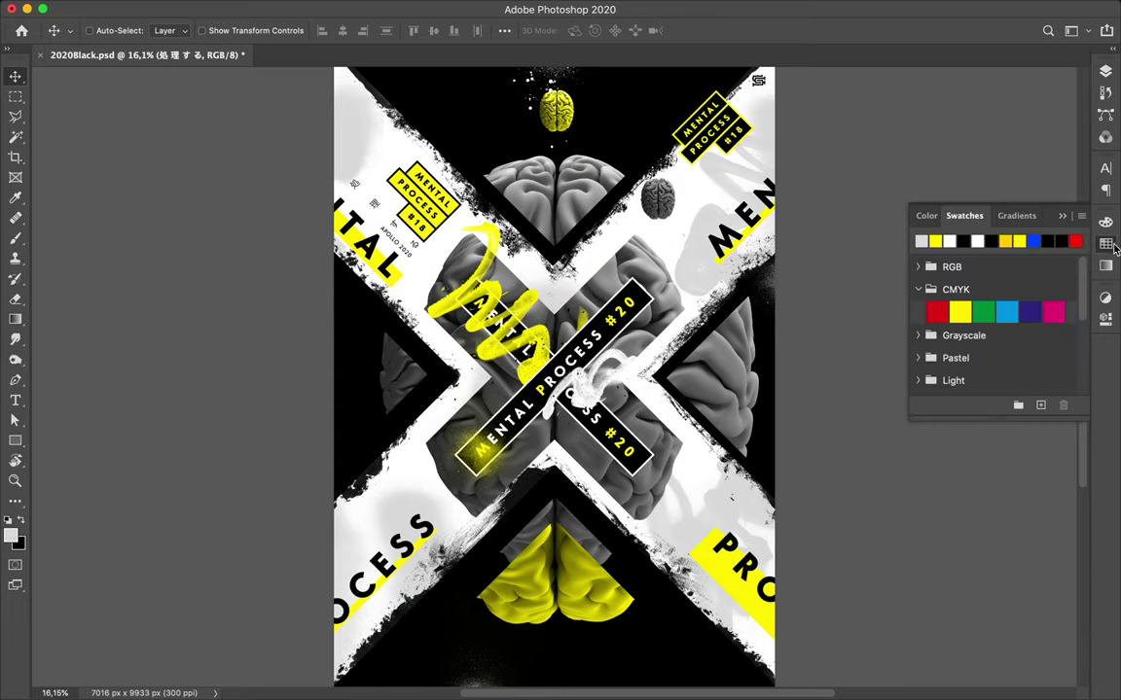
# - Tighten the vertical 処理する text's leading to 290 px in the Character panel
pyautogui.click(1105, 168)
pyautogui.click(1051, 210)
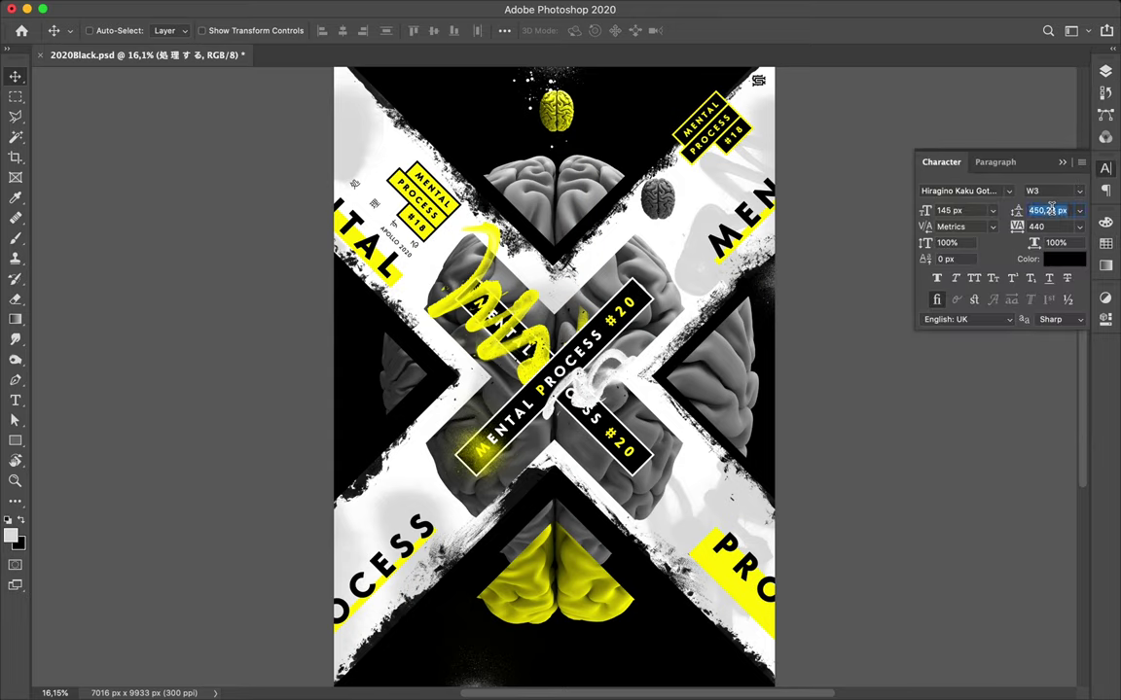
pyautogui.write('441')
pyautogui.press('Return')
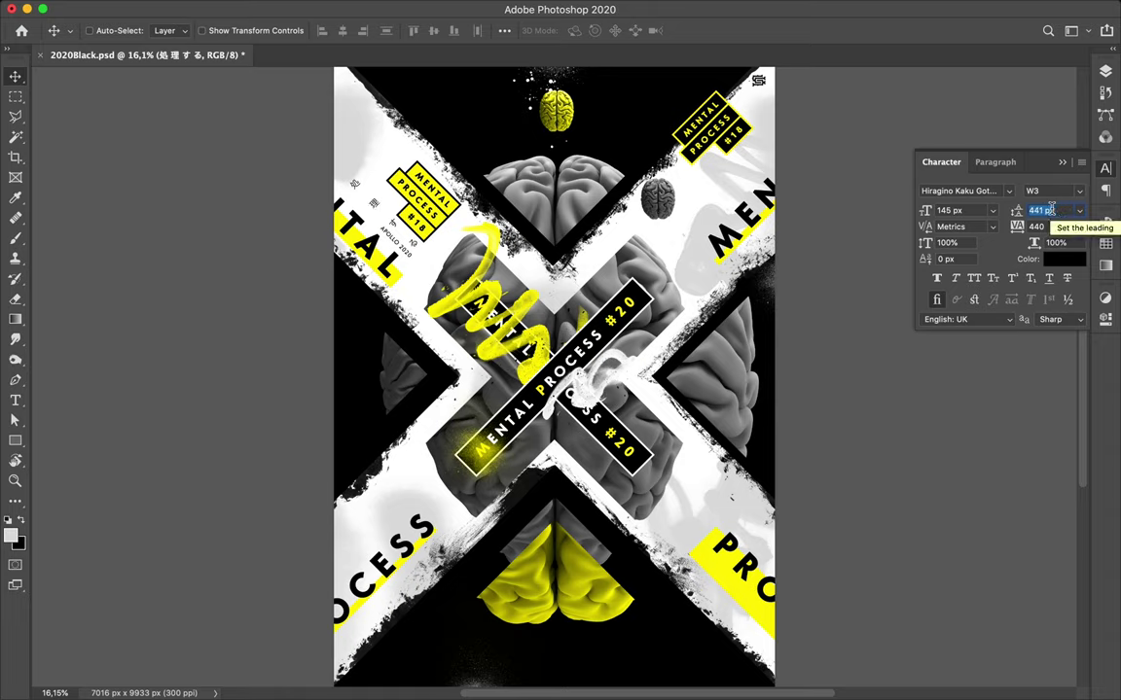
pyautogui.hotkey('shift', 'Down')
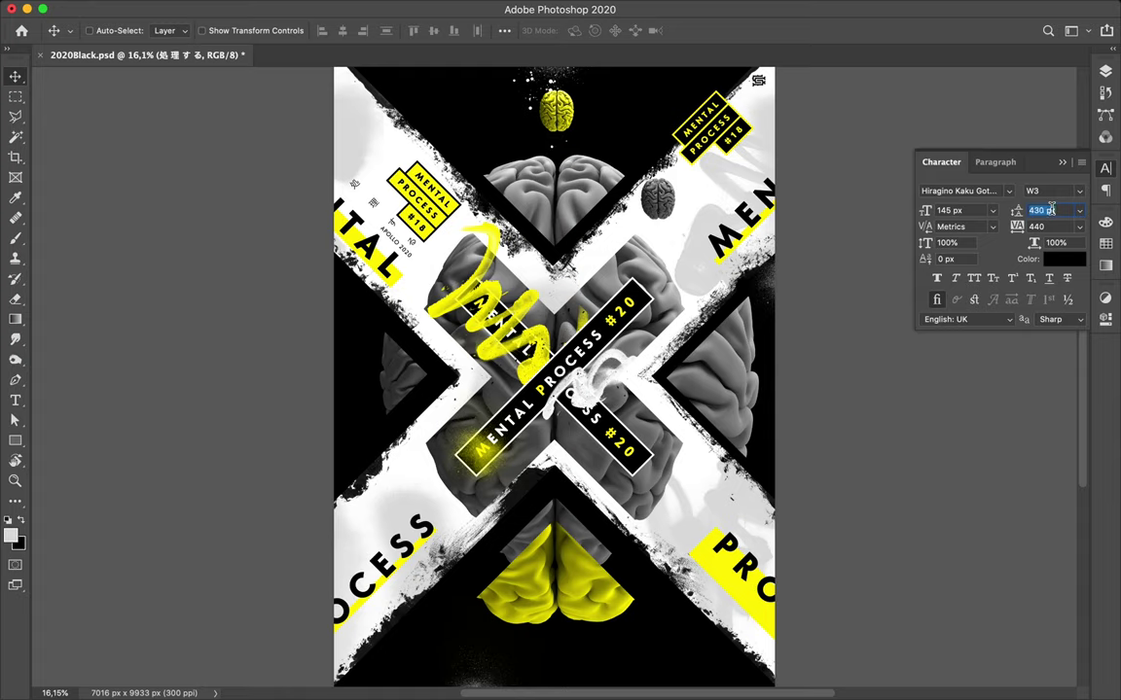
pyautogui.hotkey('shift', 'Down')
pyautogui.hotkey('shift', 'Down')
pyautogui.hotkey('shift', 'Down')
pyautogui.hotkey('shift', 'Down')
pyautogui.hotkey('shift', 'Down')
pyautogui.hotkey('shift', 'Down')
pyautogui.hotkey('shift', 'Down')
pyautogui.hotkey('shift', 'Down')
pyautogui.hotkey('shift', 'Down')
pyautogui.hotkey('shift', 'Down')
pyautogui.hotkey('shift', 'Down')
pyautogui.hotkey('shift', 'Down')
pyautogui.hotkey('shift', 'Down')
pyautogui.hotkey('shift', 'Down')
pyautogui.press('Return')
# - Nudge the text beside the #18 label and Alt-drag a copy next to the top yellow brain
pyautogui.moveTo(393, 226); pyautogui.dragTo(416, 208)
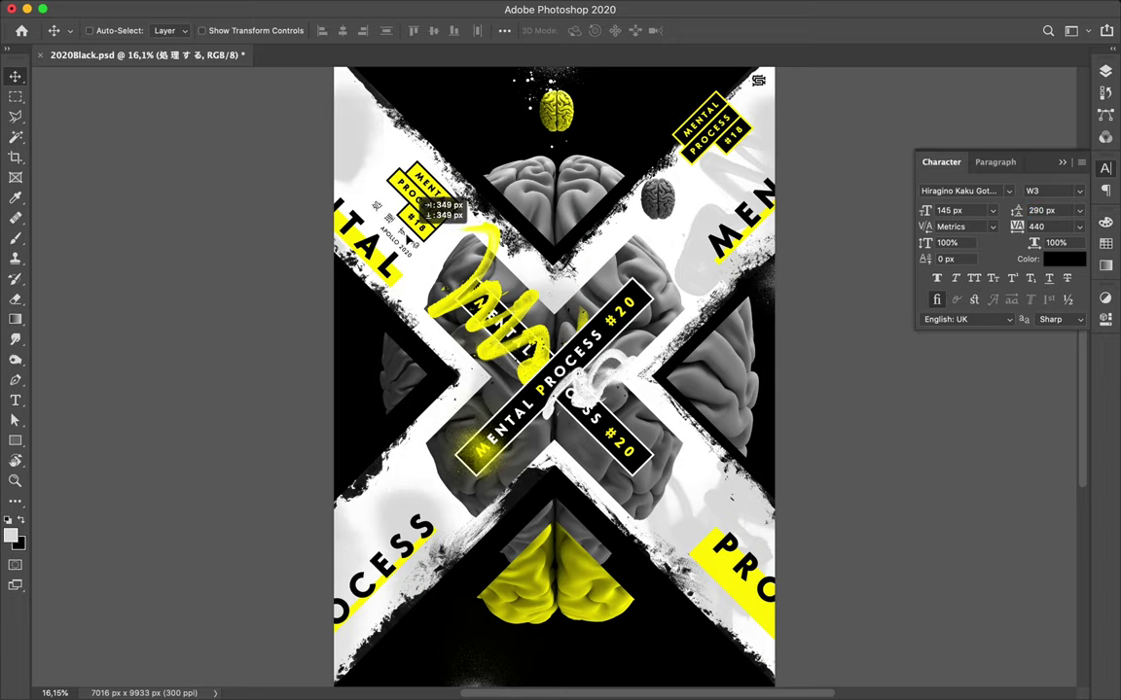
pyautogui.moveTo(417, 208); pyautogui.dragTo(419, 206)
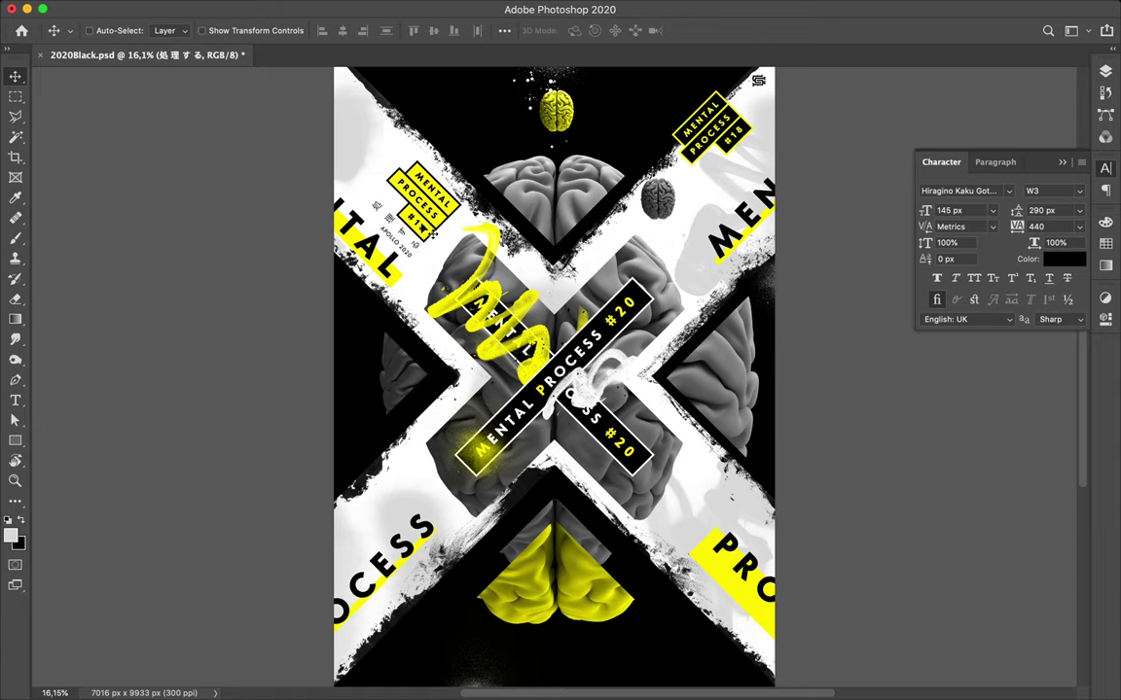
pyautogui.moveTo(490, 167); pyautogui.dragTo(611, 126)
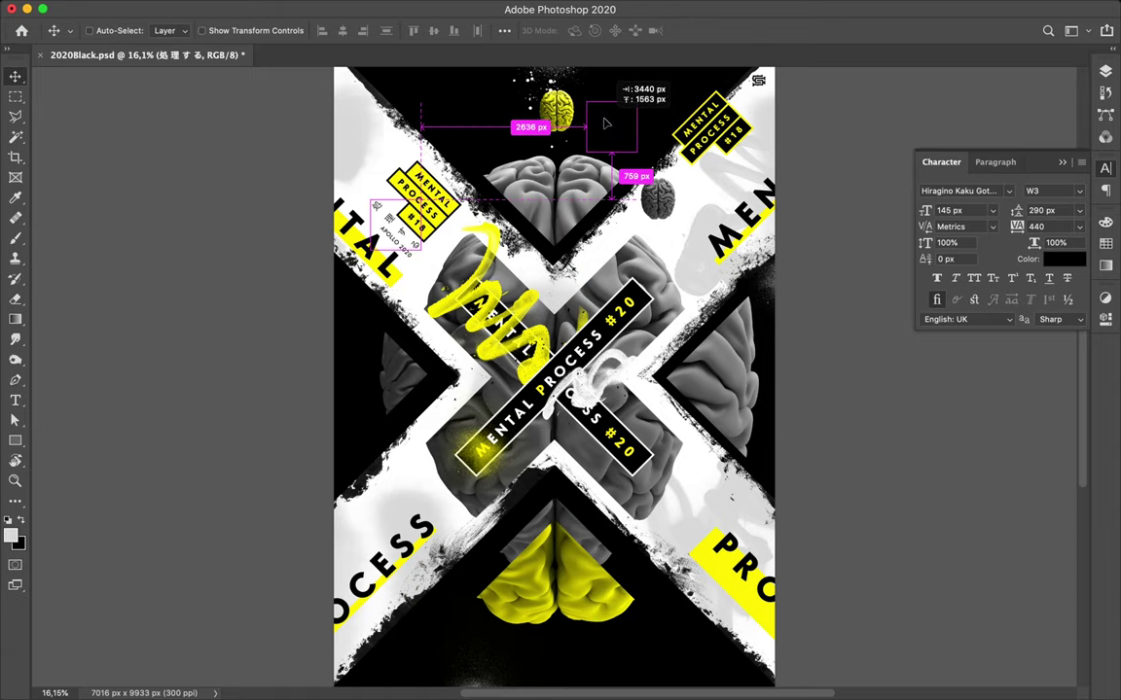
# - Rotate the copied 処理する text 60° and scale it to about three quarters
pyautogui.hotkey('ctrl', 't')
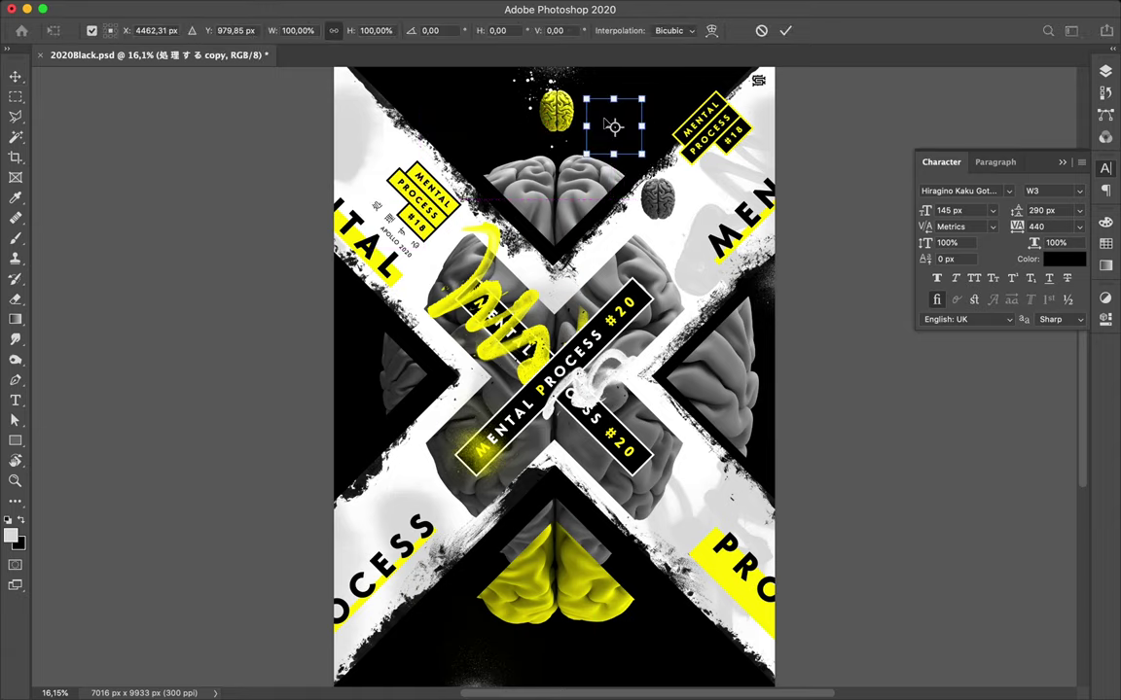
pyautogui.moveTo(627, 89); pyautogui.dragTo(654, 84)
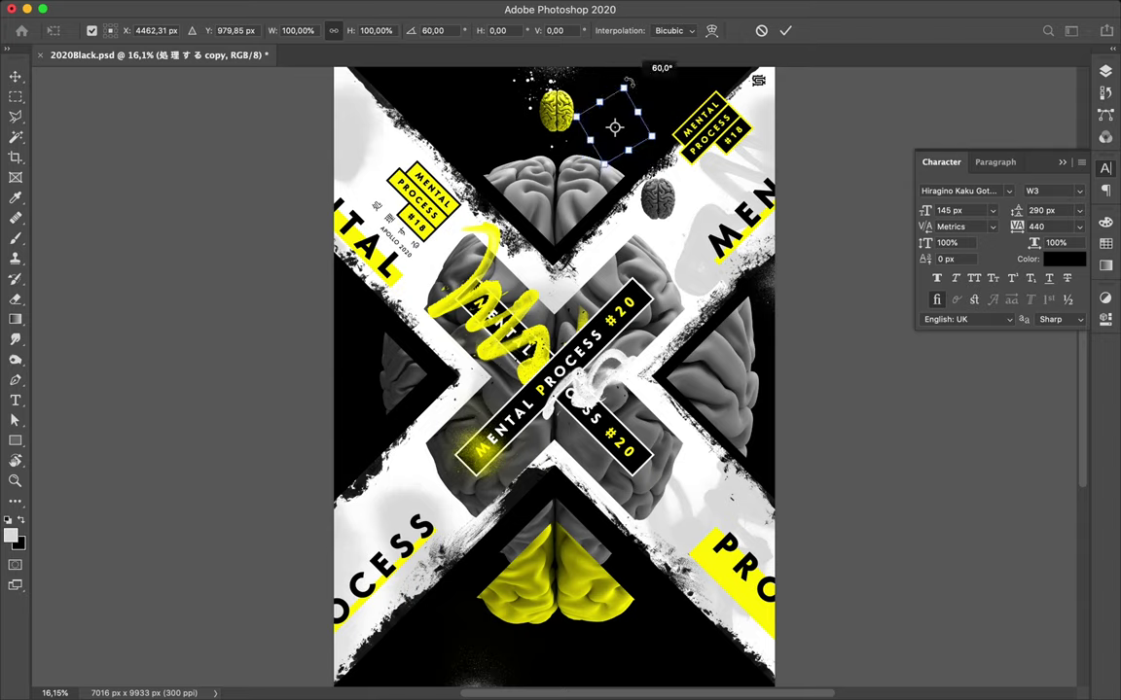
pyautogui.moveTo(628, 81); pyautogui.dragTo(611, 78)
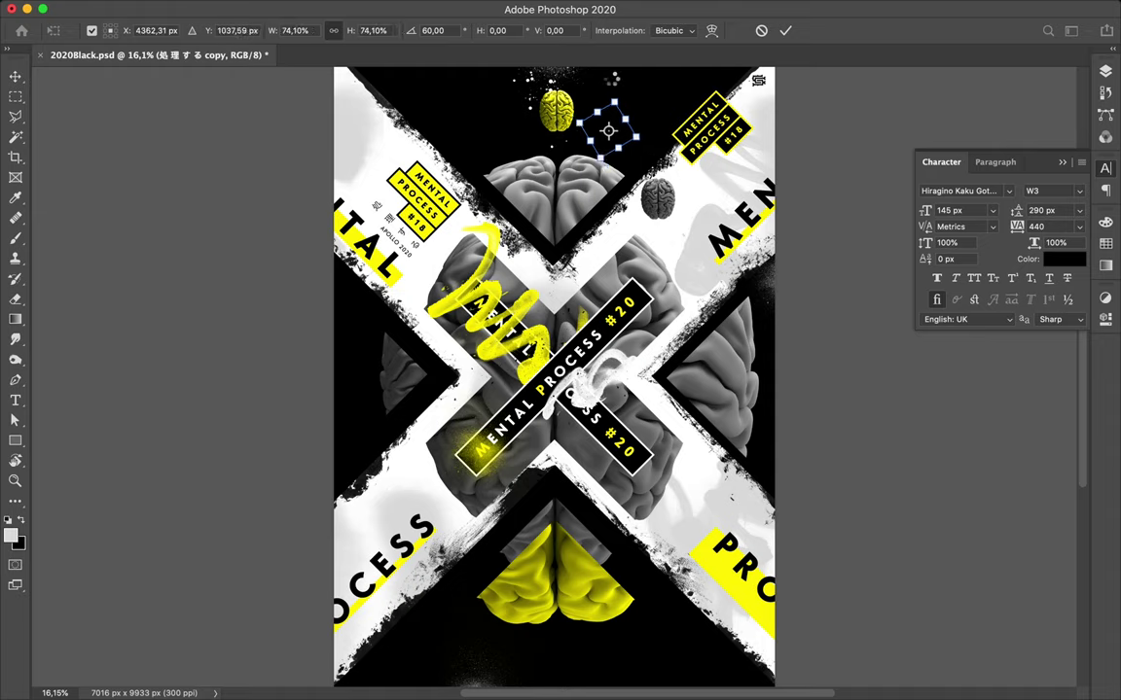
pyautogui.press('Return')
# - Colour the copied Japanese text yellow from the Swatches panel
pyautogui.press('super')
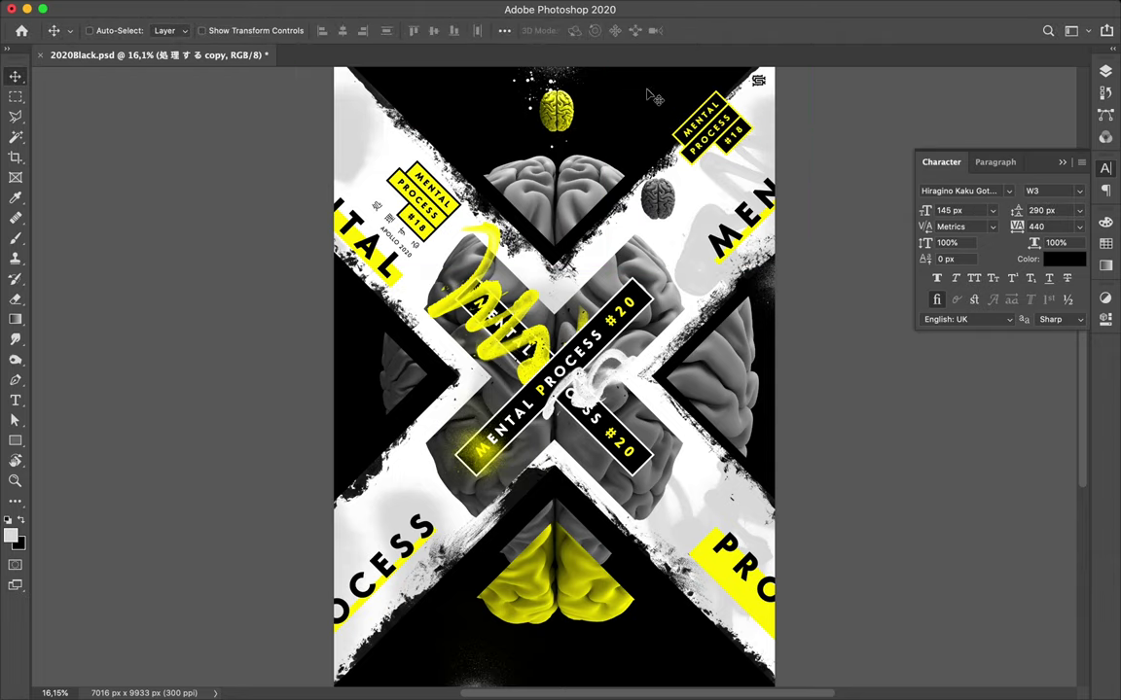
pyautogui.click(1068, 260)
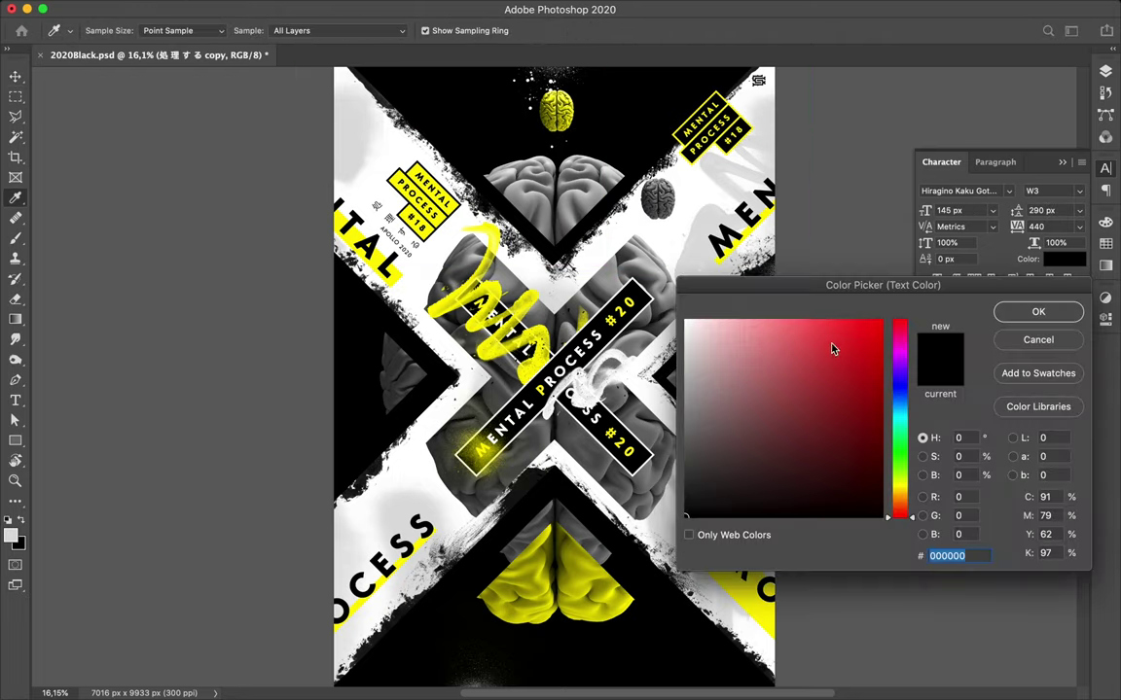
pyautogui.click(1106, 244)
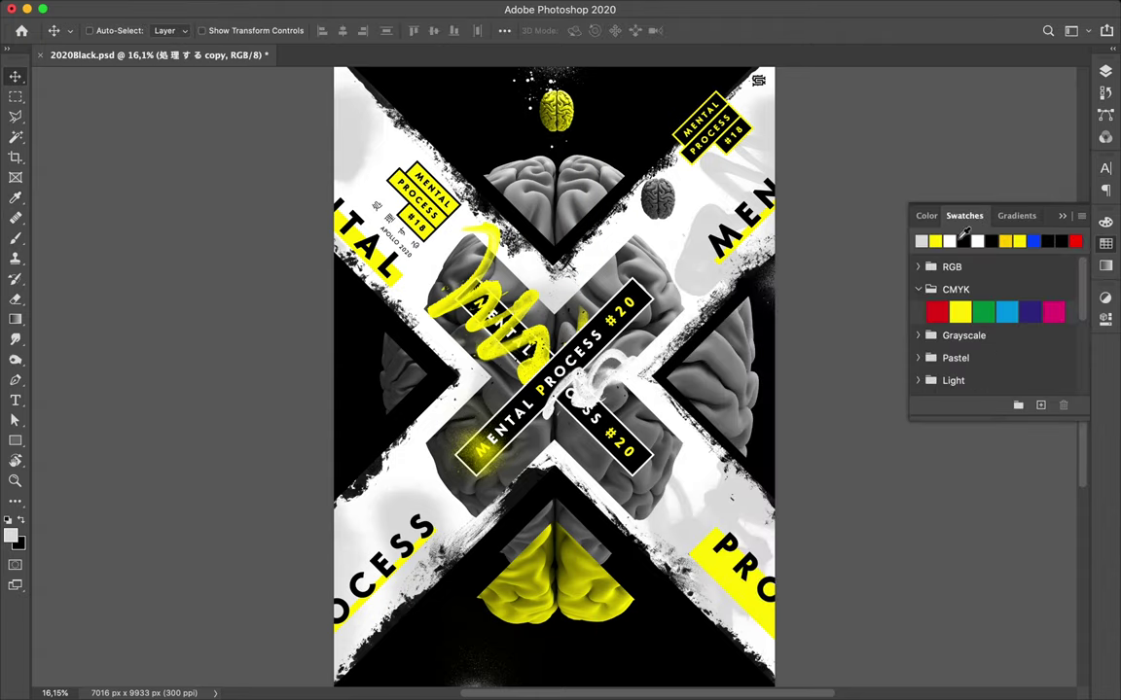
pyautogui.click(935, 241)
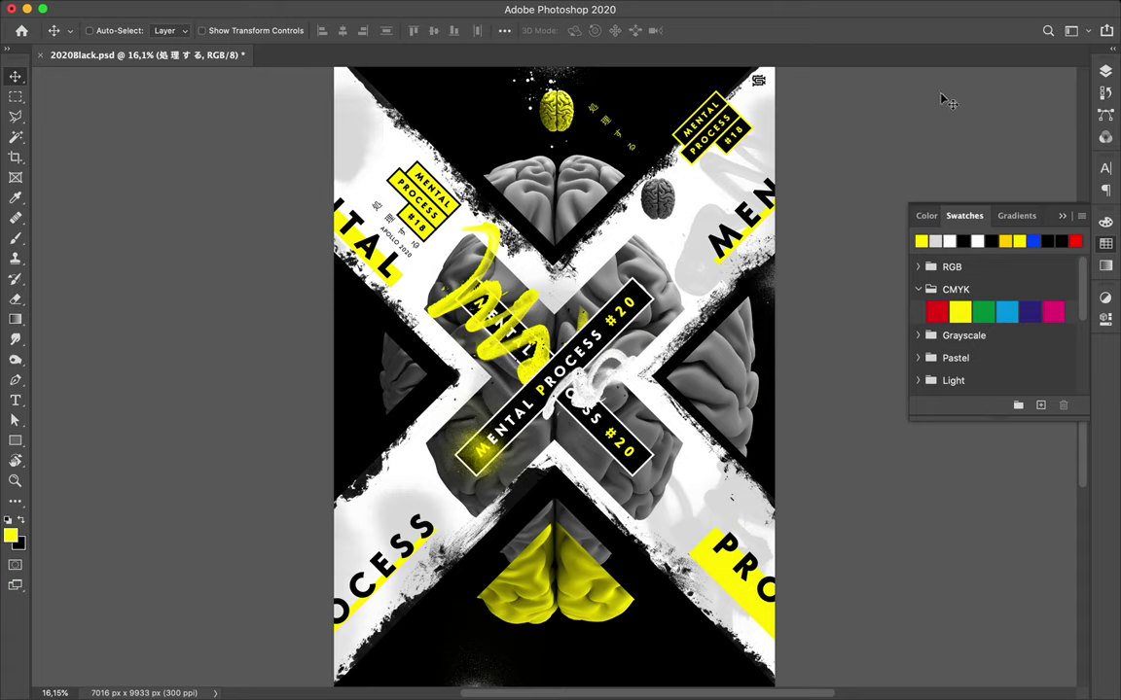
pyautogui.click(1104, 74)
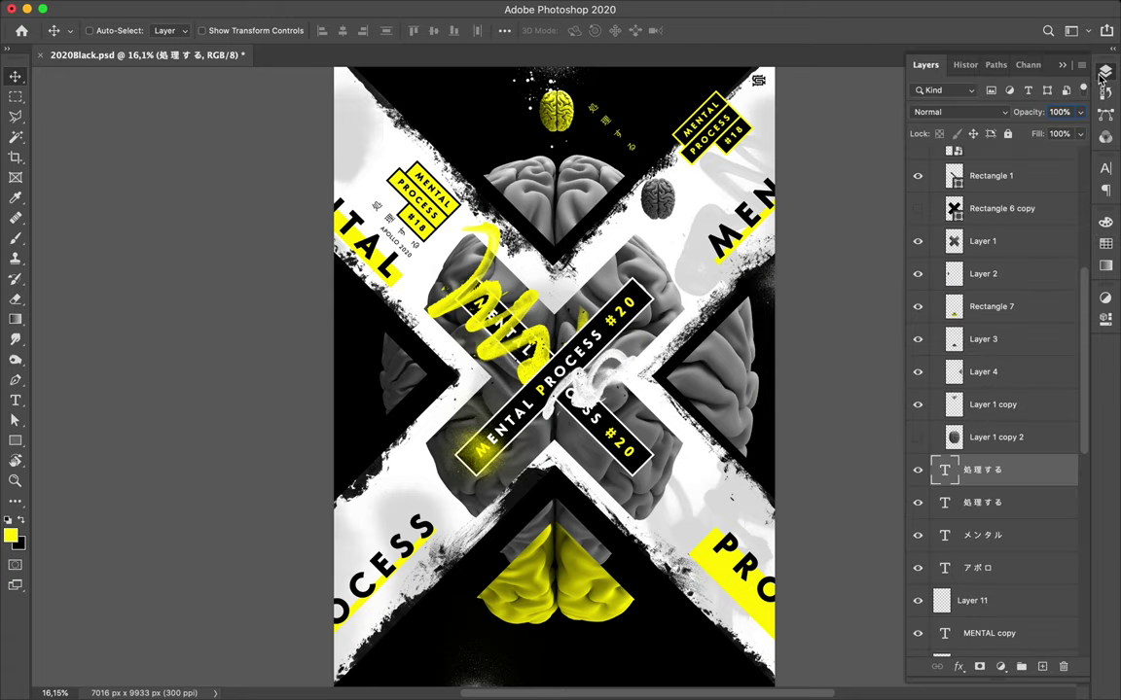
# - Move the メンタル text up near the top brain and colour it yellow
pyautogui.click(1019, 538)
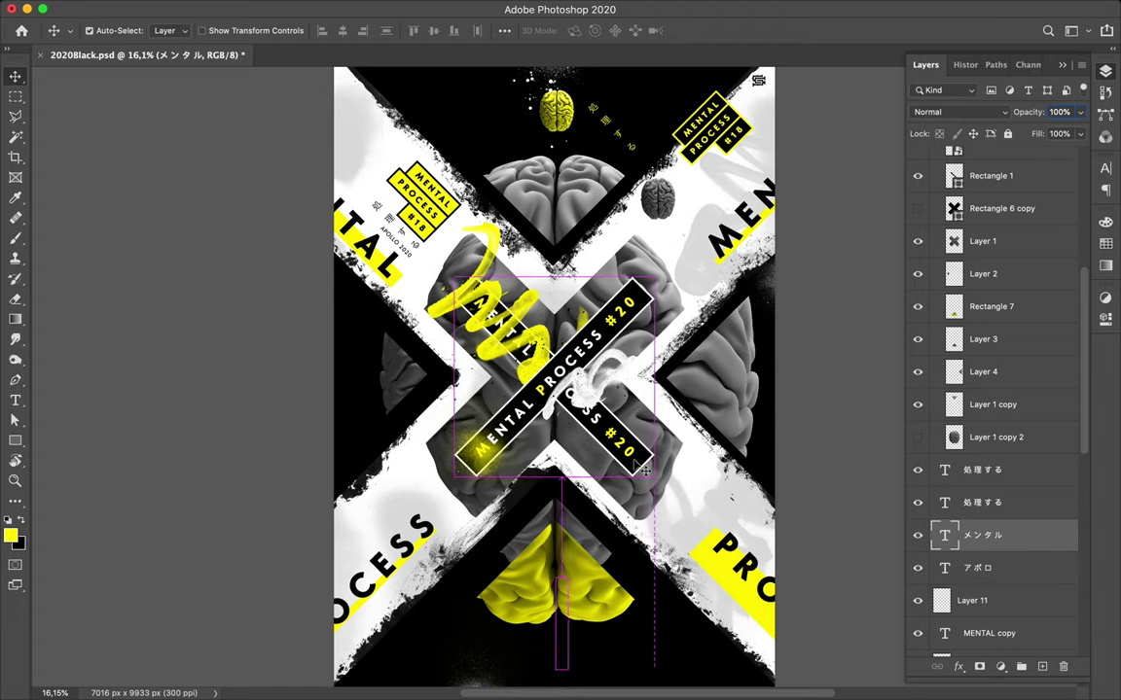
pyautogui.hotkey('ctrl', 't')
pyautogui.moveTo(564, 600)
pyautogui.mouseDown()
pyautogui.moveTo(430, 134)
pyautogui.moveTo(443, 140)
pyautogui.mouseUp()
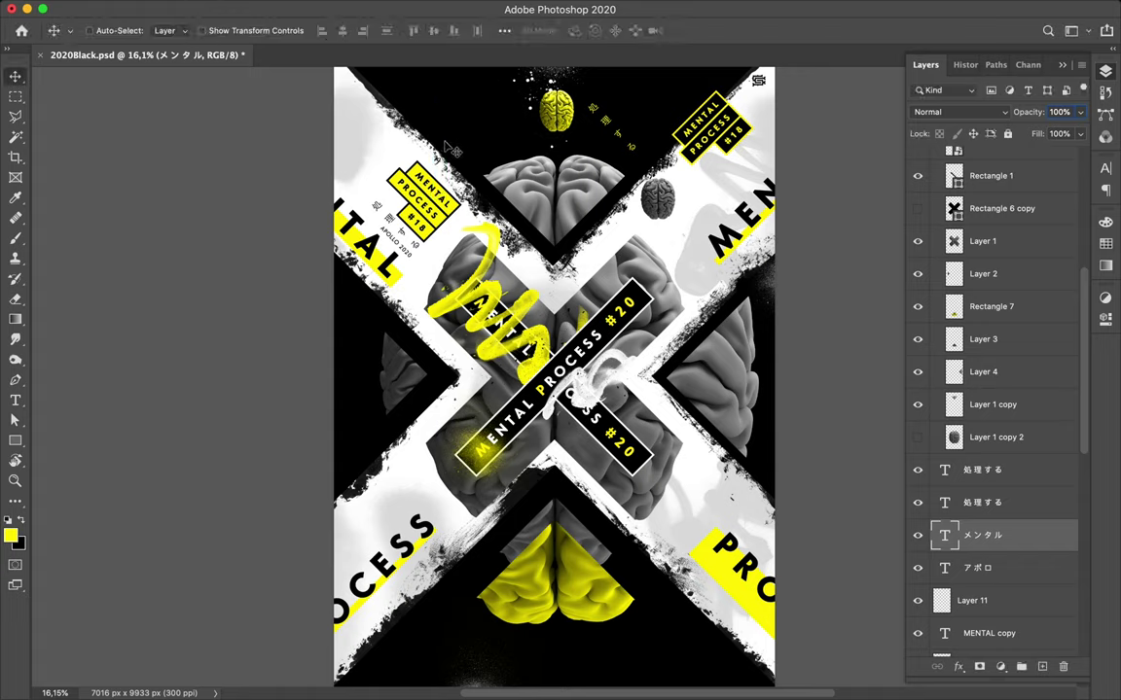
pyautogui.click(1107, 170)
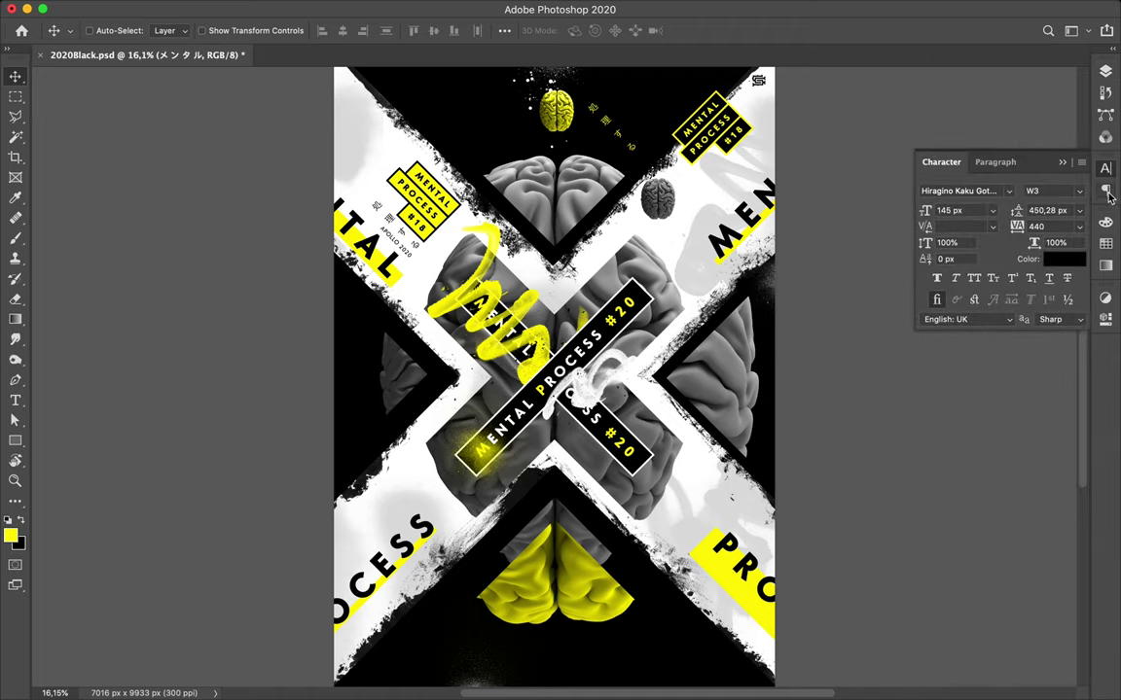
pyautogui.click(1106, 244)
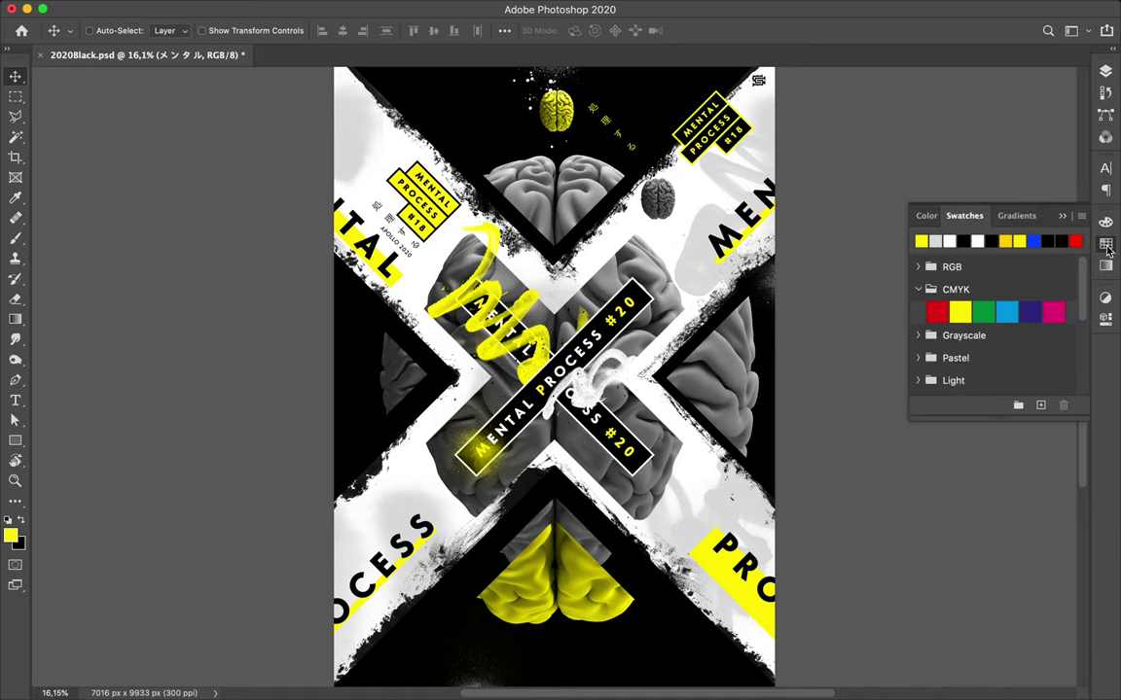
pyautogui.click(923, 243)
# - Rotate the メンタル text to 45°
pyautogui.hotkey('ctrl', 't')
pyautogui.moveTo(428, 87)
pyautogui.mouseDown()
pyautogui.moveTo(503, 95)
pyautogui.moveTo(493, 88)
pyautogui.mouseUp()
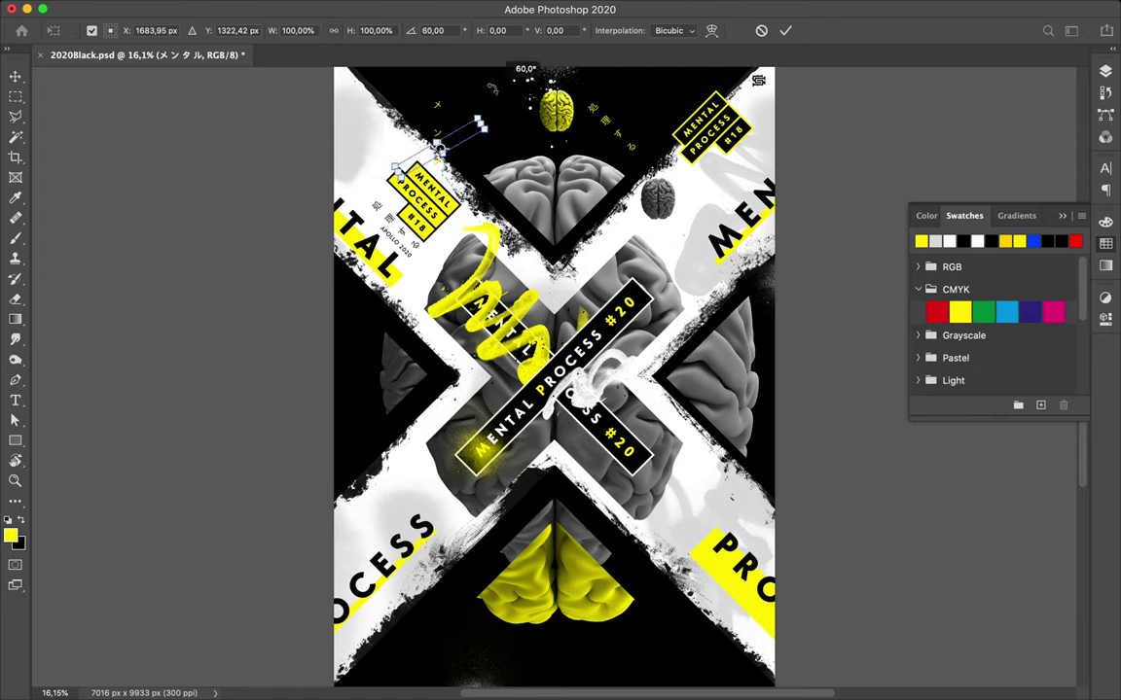
pyautogui.moveTo(492, 87); pyautogui.dragTo(479, 86)
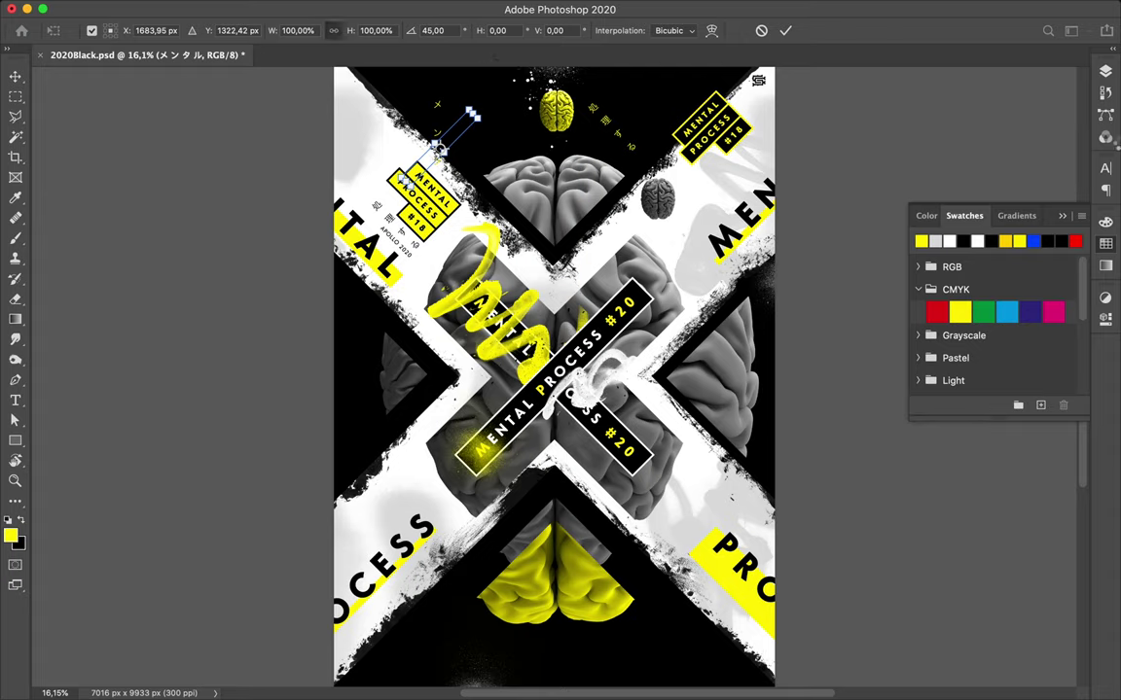
pyautogui.press('Return')
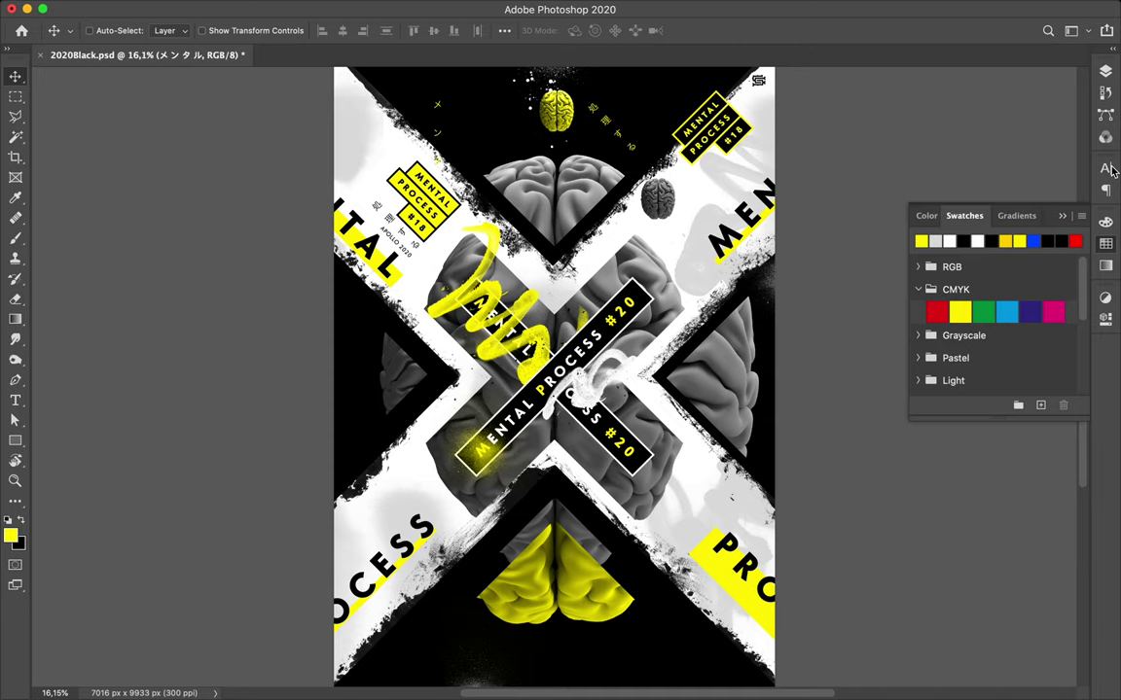
# - Set the メンタル text's leading to 290 px
pyautogui.click(1108, 169)
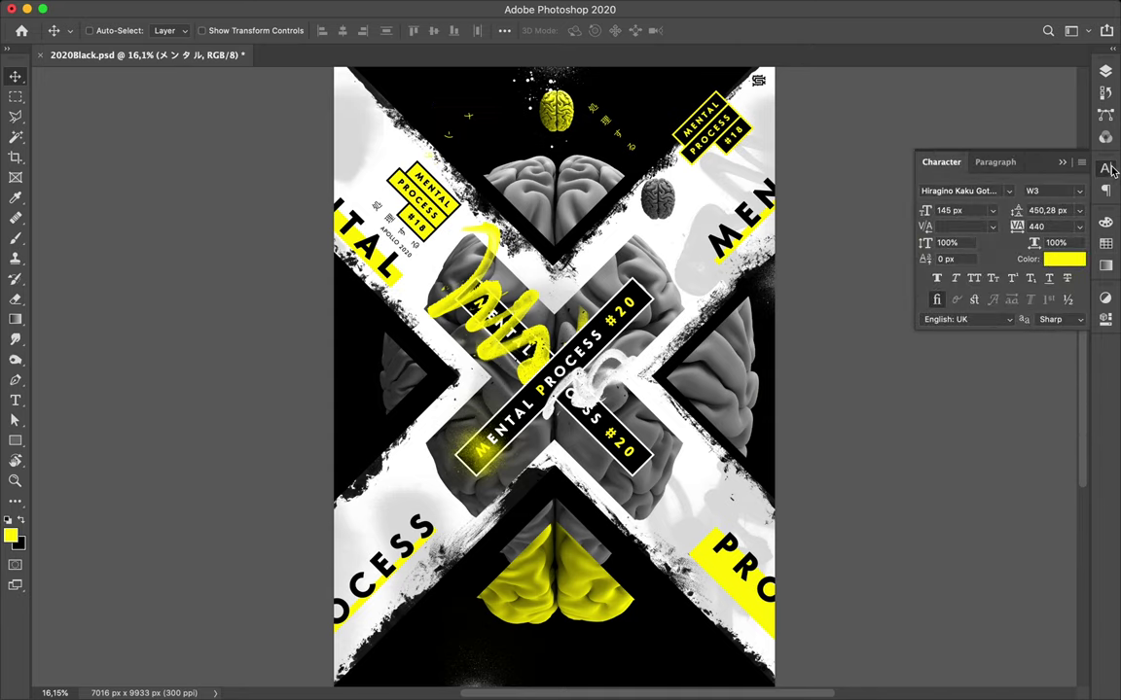
pyautogui.doubleClick(1040, 211)
pyautogui.write('290')
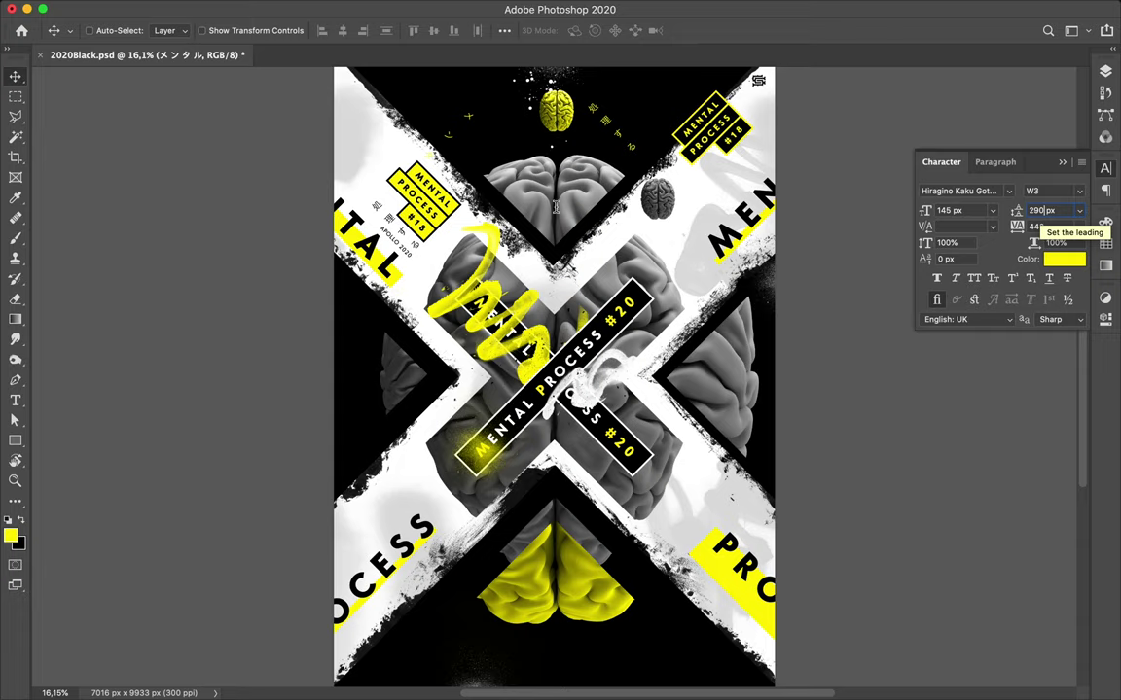
pyautogui.press('Return')
# - Position the メンタル text on the left of the top brain, opposite 処理する
pyautogui.moveTo(463, 148); pyautogui.dragTo(490, 131)
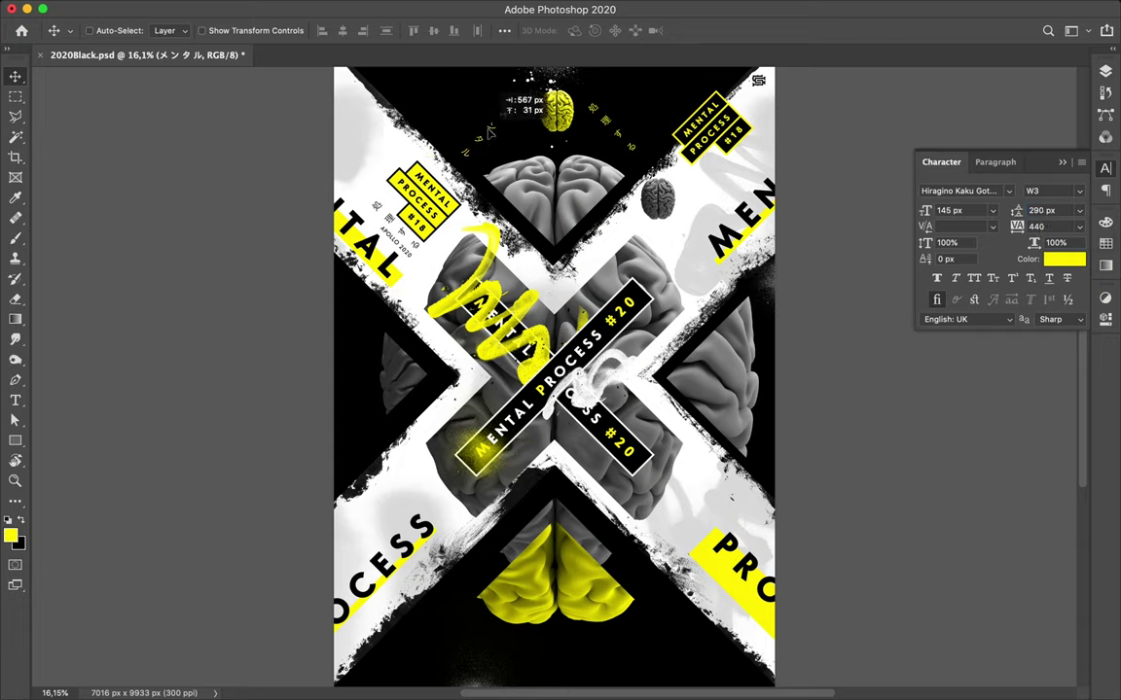
pyautogui.moveTo(491, 131); pyautogui.dragTo(496, 128)
pyautogui.press('ctrl')
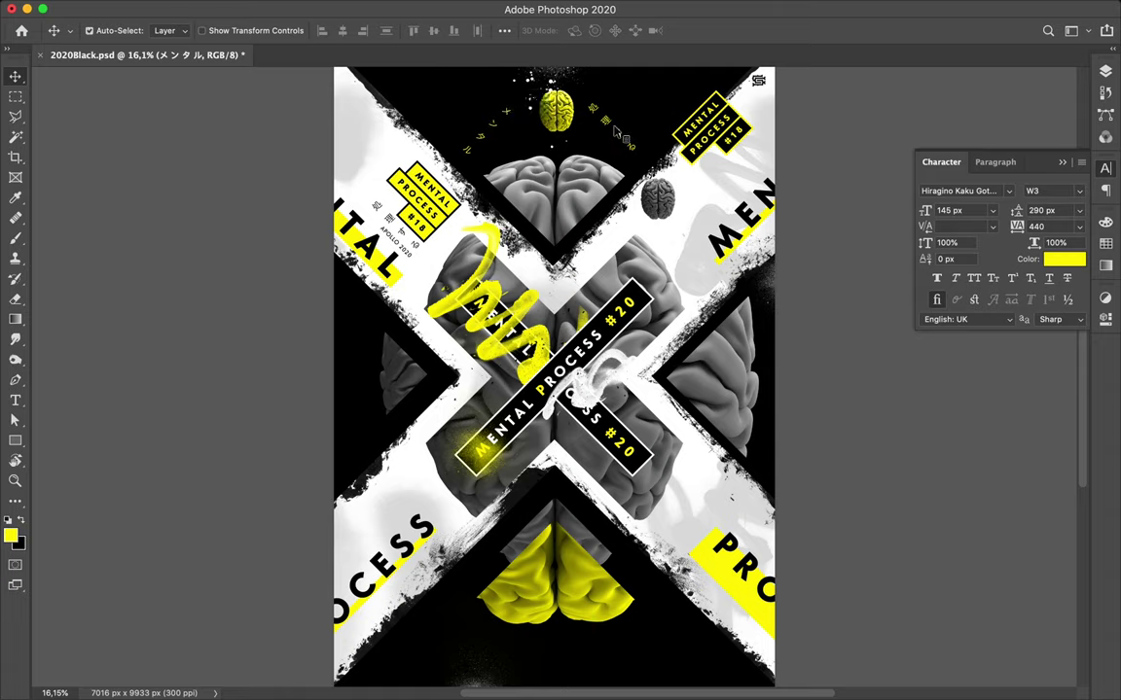
pyautogui.click(602, 120)
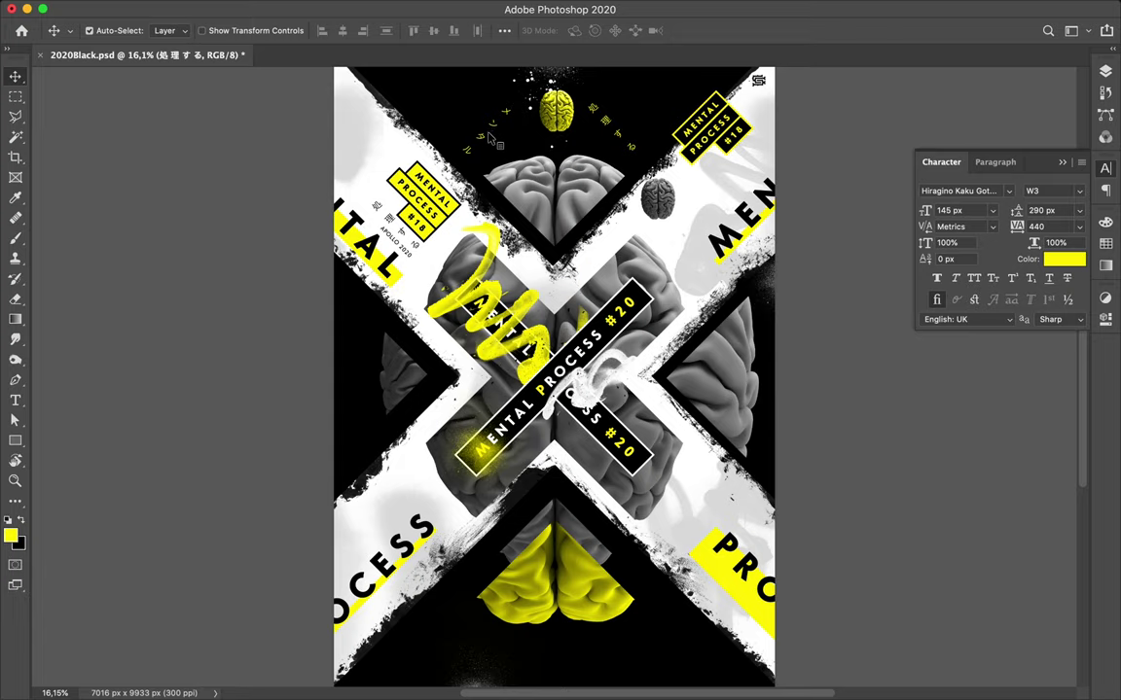
pyautogui.click(482, 142)
pyautogui.moveTo(492, 146); pyautogui.dragTo(486, 136)
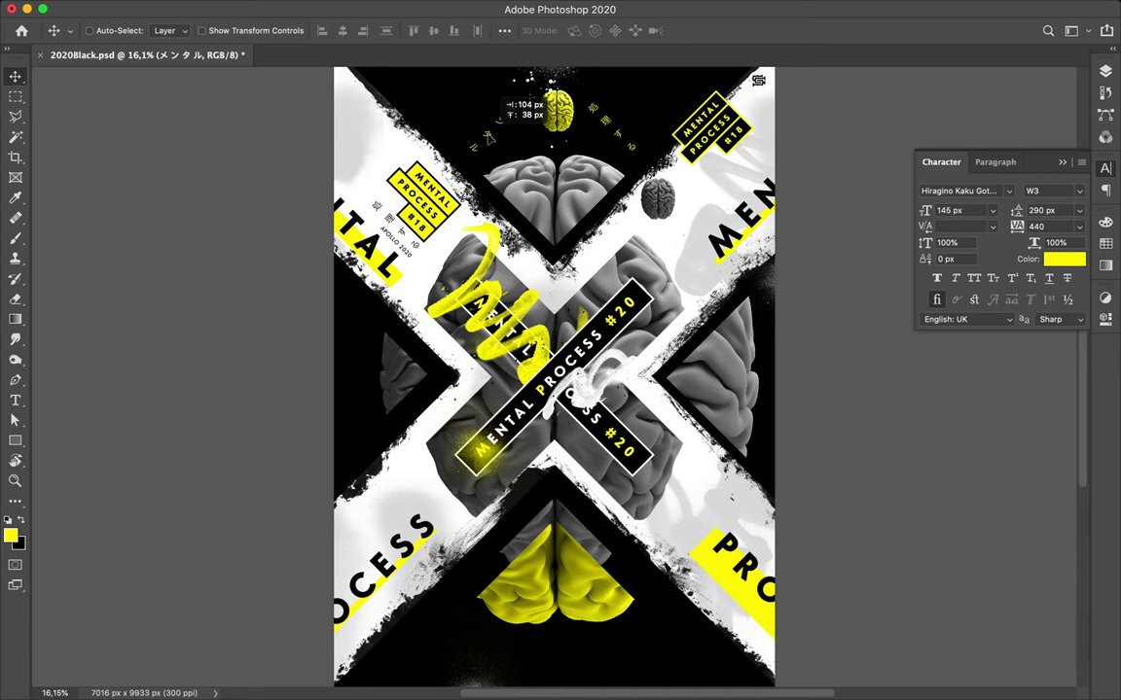
# - Zoom in and shift the メンタル arc slightly down and right
pyautogui.scroll(5, 686, 149)
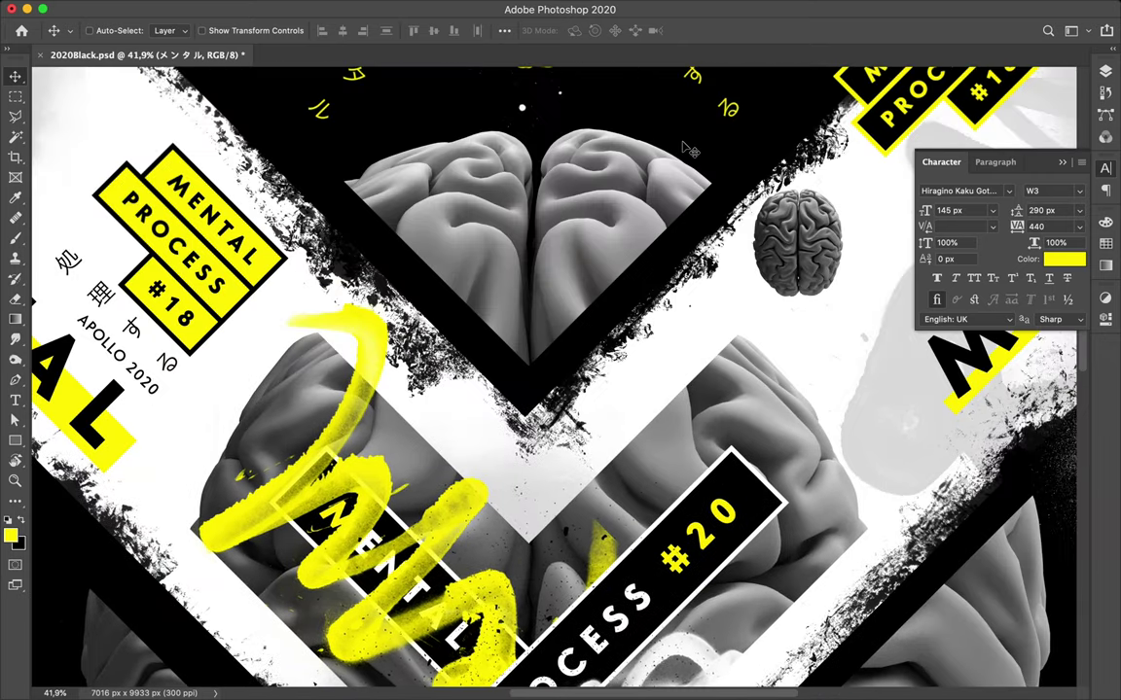
pyautogui.scroll(3, 699, 232)
pyautogui.scroll(3, 699, 232)
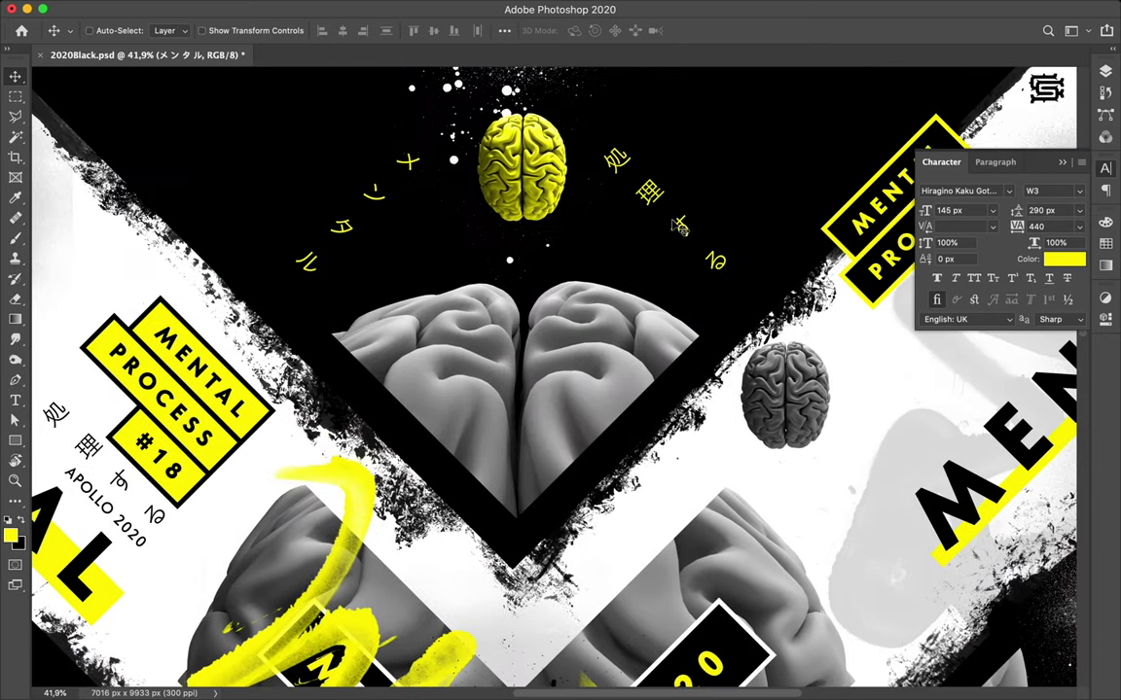
pyautogui.moveTo(699, 231)
pyautogui.mouseDown()
pyautogui.moveTo(680, 244)
pyautogui.moveTo(684, 233)
pyautogui.mouseUp()
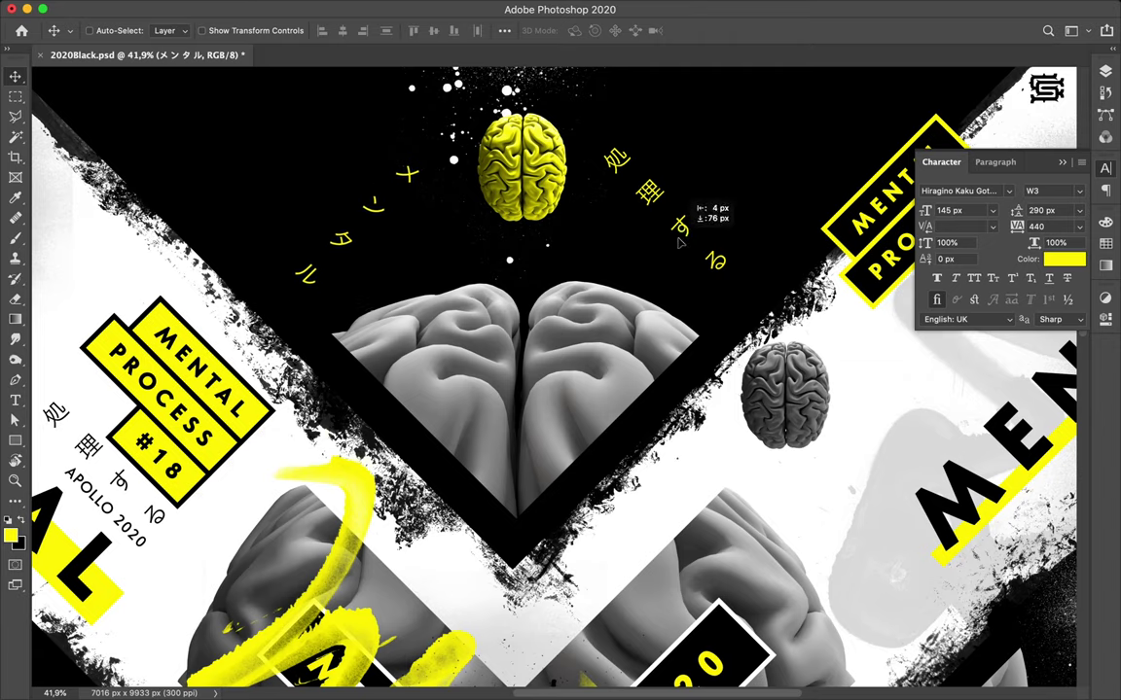
# - Settle 処理する level with メンタル using smart guides, then select both texts
pyautogui.press('ctrl')
pyautogui.click(684, 232)
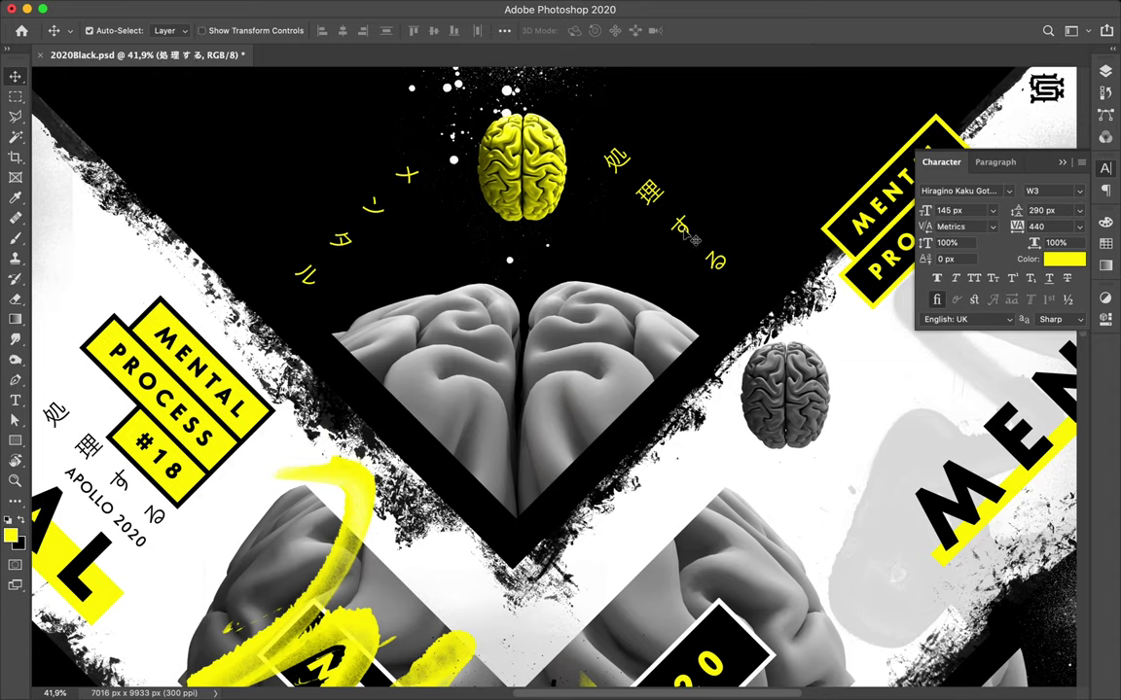
pyautogui.moveTo(686, 241); pyautogui.dragTo(691, 250)
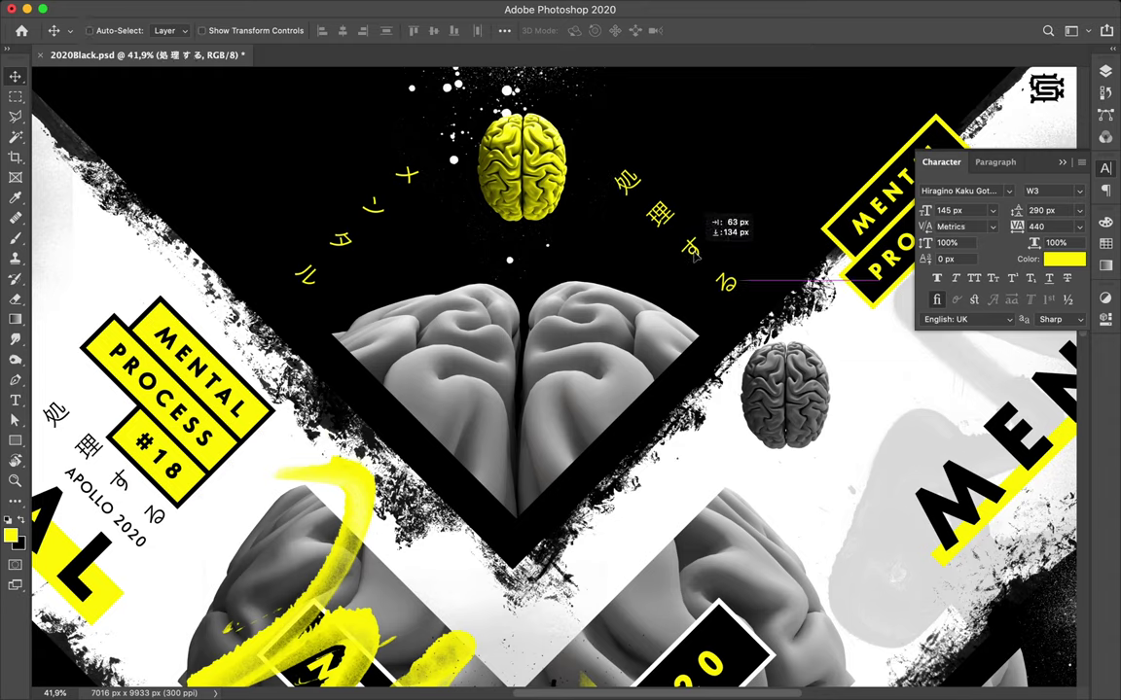
pyautogui.moveTo(691, 250); pyautogui.dragTo(694, 253)
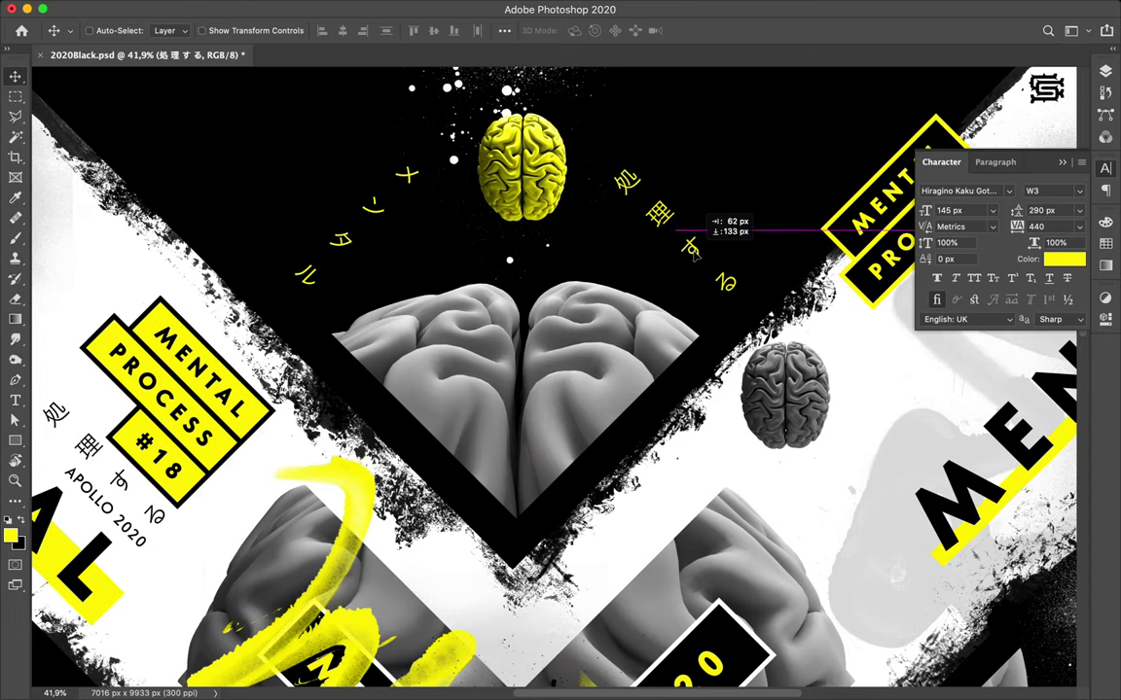
pyautogui.moveTo(694, 252); pyautogui.dragTo(693, 255)
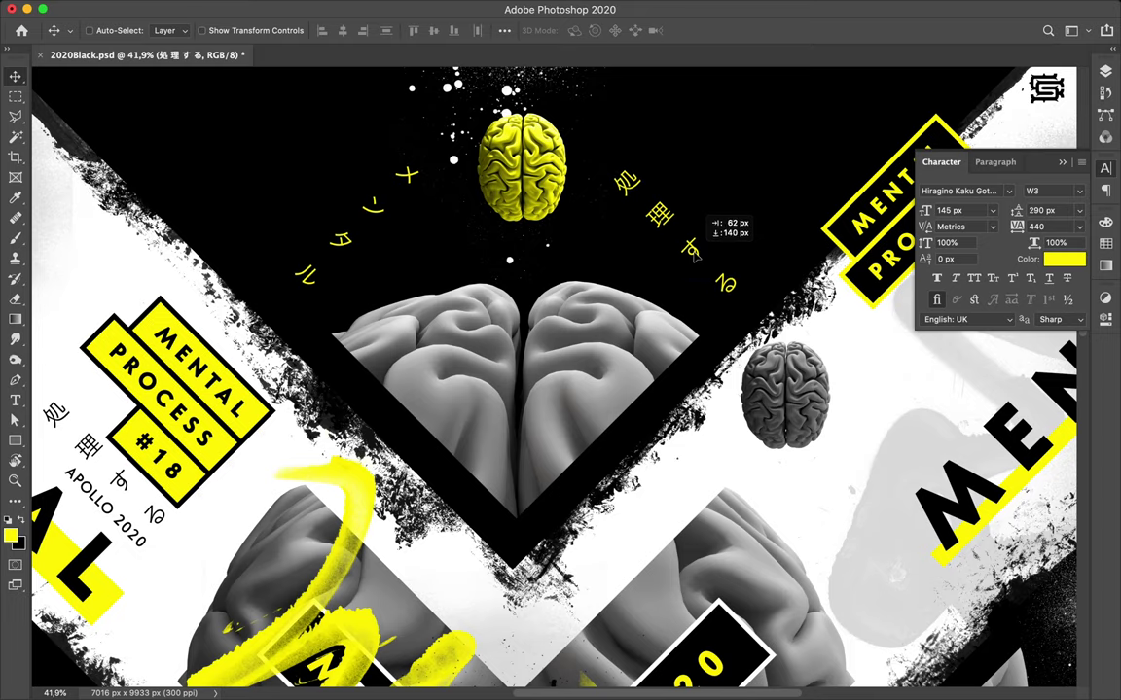
pyautogui.moveTo(694, 255); pyautogui.dragTo(694, 256)
pyautogui.press('super')
pyautogui.keyDown('shift'); pyautogui.keyDown('super'); pyautogui.click(370, 216); pyautogui.keyUp('super'); pyautogui.keyUp('shift')
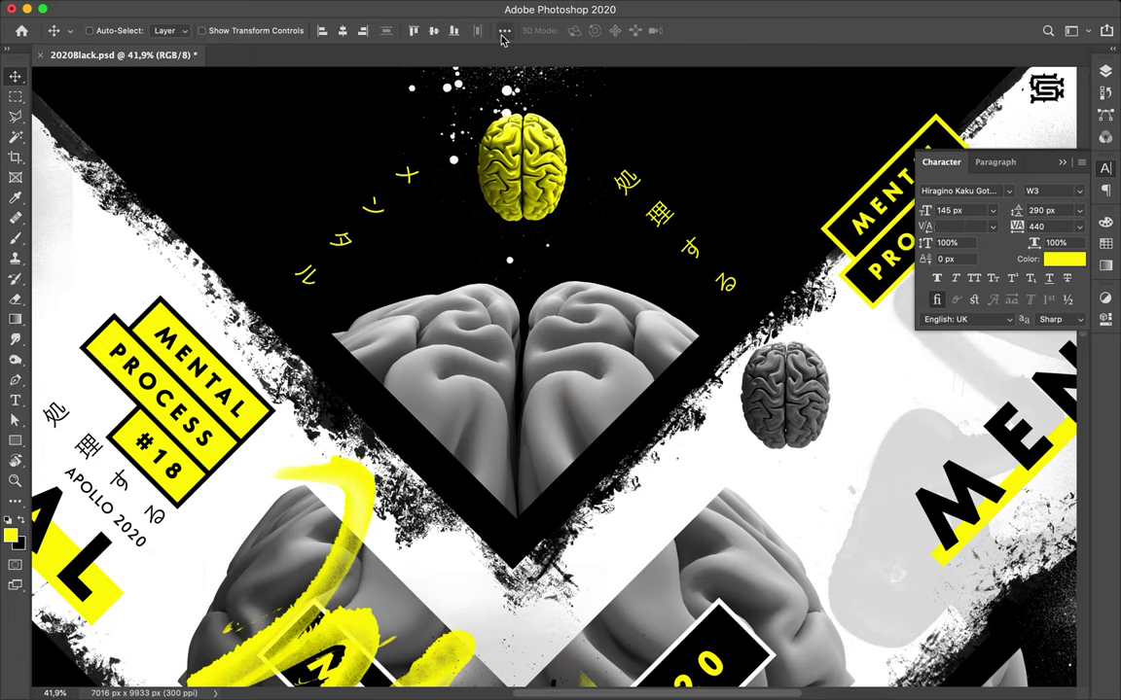
# - Align the vertical centres of the two Japanese text layers
pyautogui.click(504, 30)
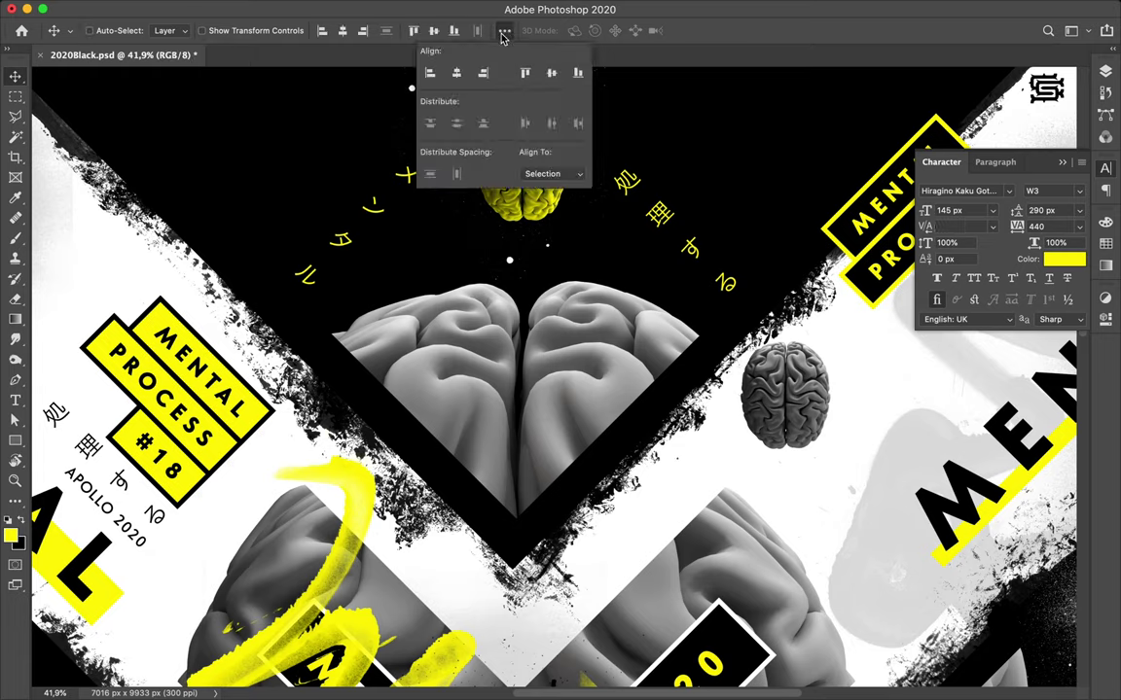
pyautogui.click(552, 73)
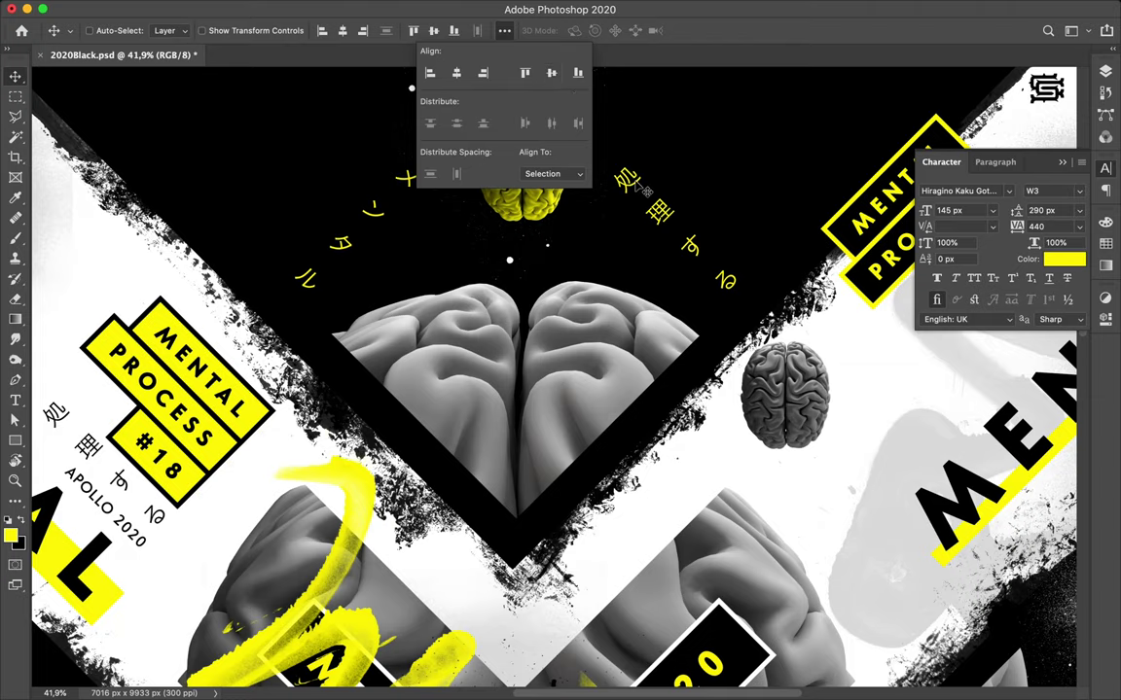
pyautogui.click(644, 192)
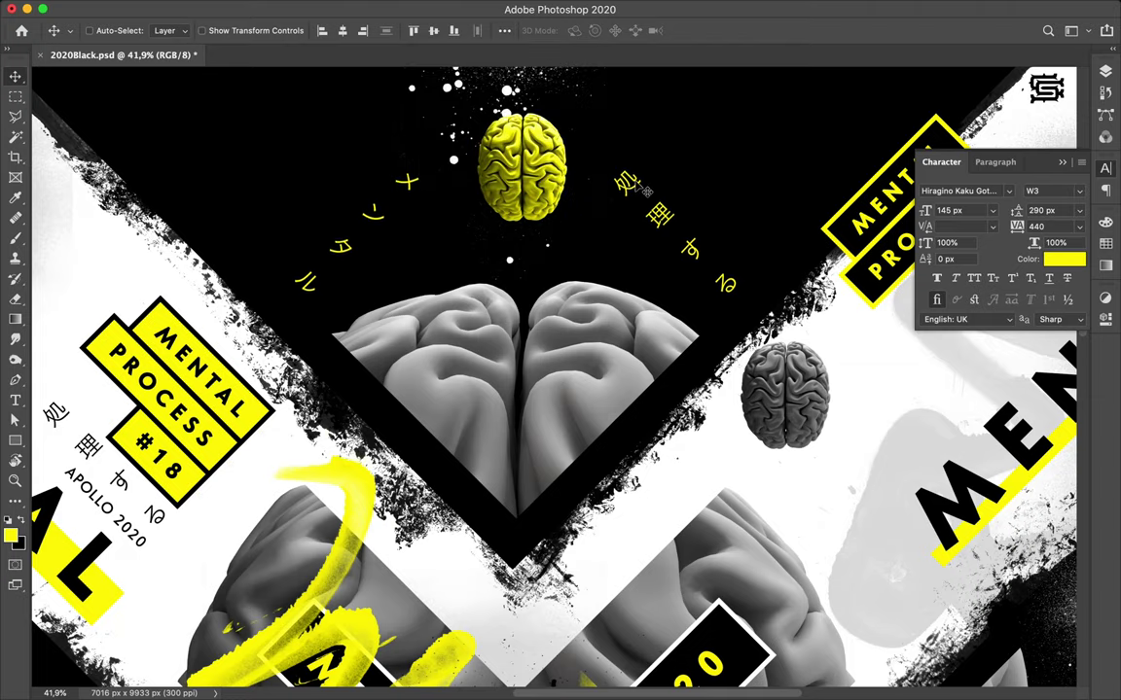
pyautogui.scroll(2, 642, 190)
pyautogui.scroll(5, 644, 191)
# - Raise the top yellow brain slightly to centre it between the arcs, then zoom out
pyautogui.click(549, 336)
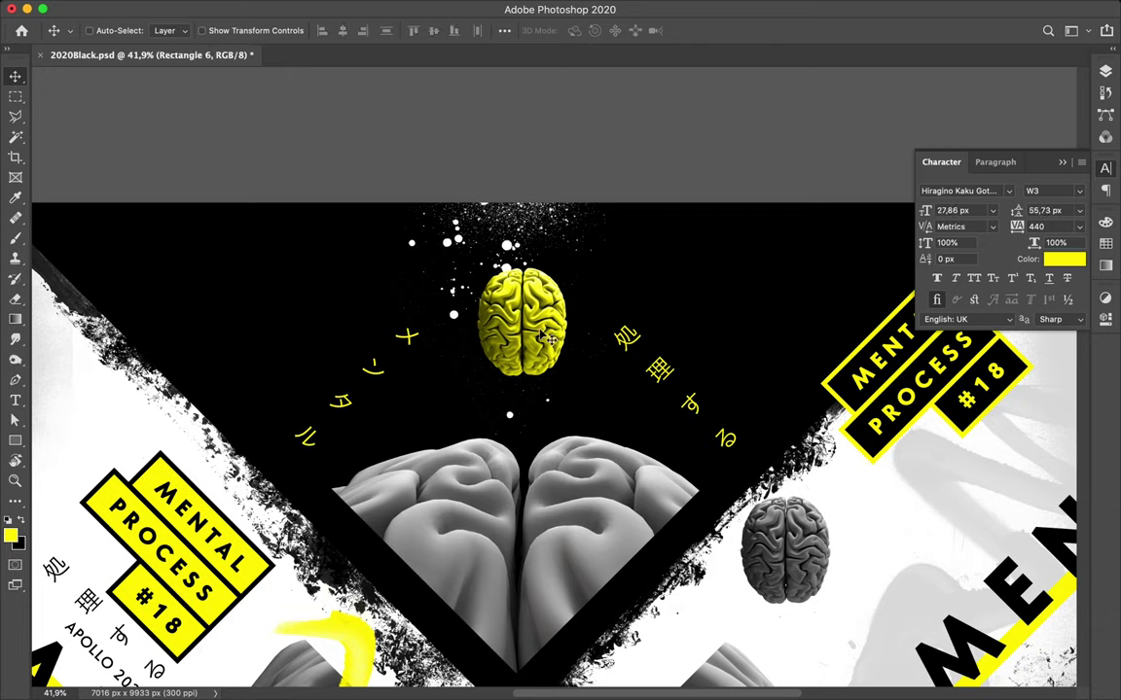
pyautogui.moveTo(542, 322); pyautogui.dragTo(541, 312)
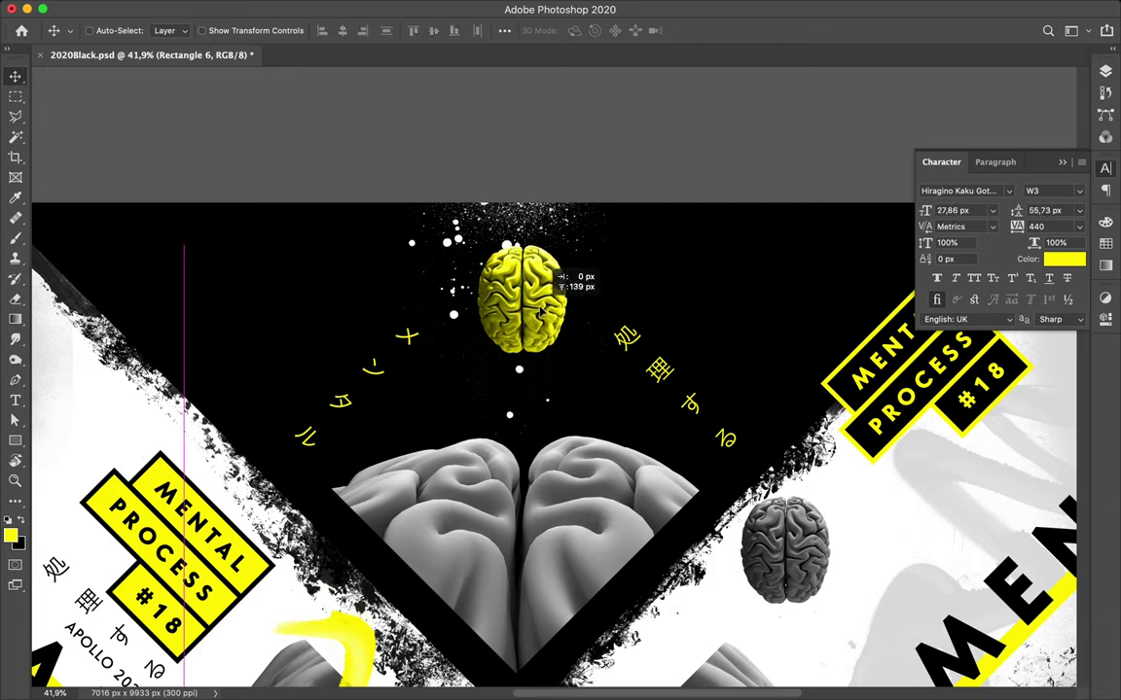
pyautogui.moveTo(540, 310); pyautogui.dragTo(543, 318)
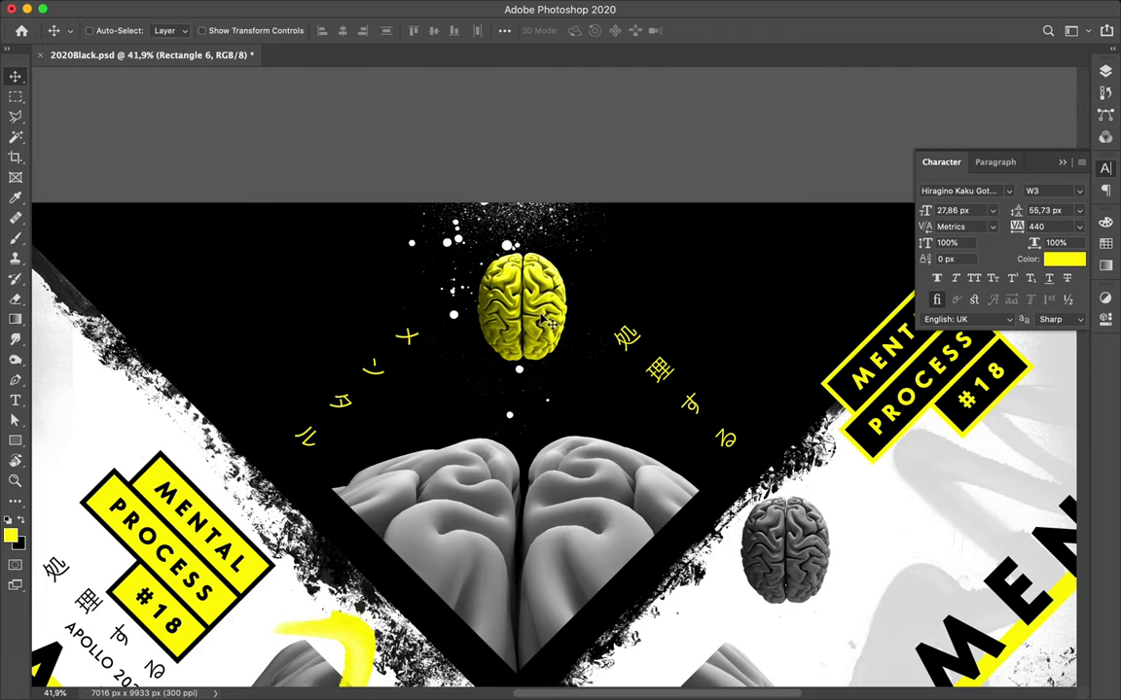
pyautogui.scroll(-2, 547, 321)
pyautogui.scroll(-2, 545, 334)
pyautogui.scroll(-1, 545, 333)
pyautogui.scroll(-1, 547, 334)
pyautogui.scroll(-2, 543, 332)
pyautogui.scroll(-1, 543, 334)
pyautogui.scroll(-2, 545, 336)
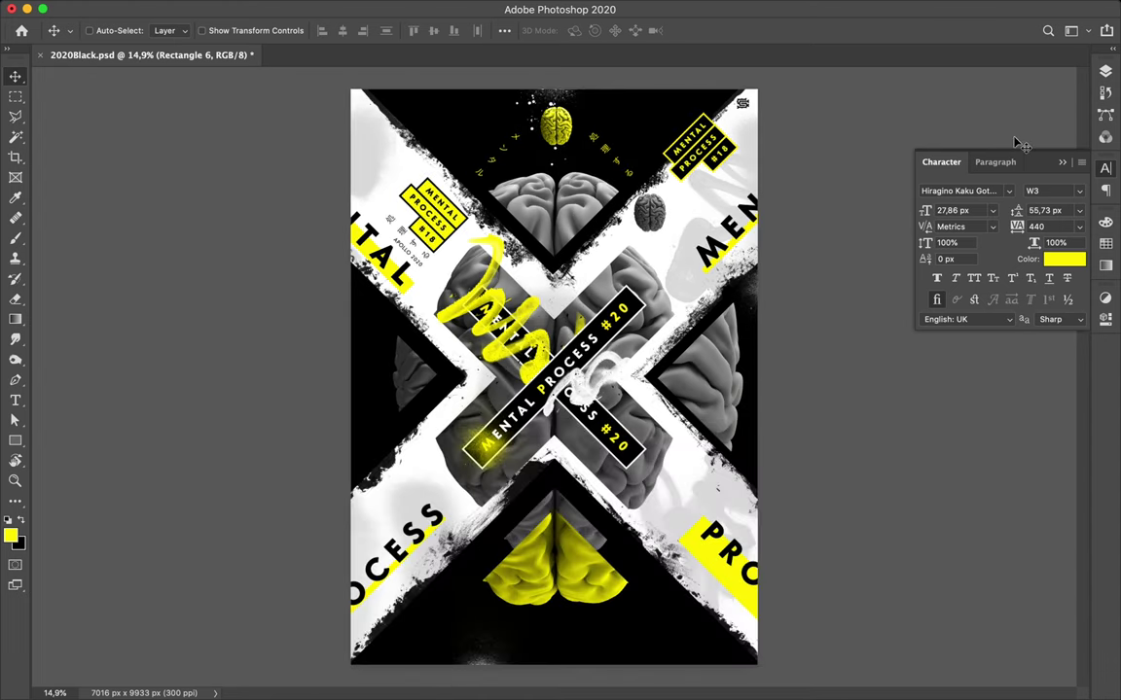
# - Select the アポロ text layer in the Layers panel
pyautogui.click(1106, 70)
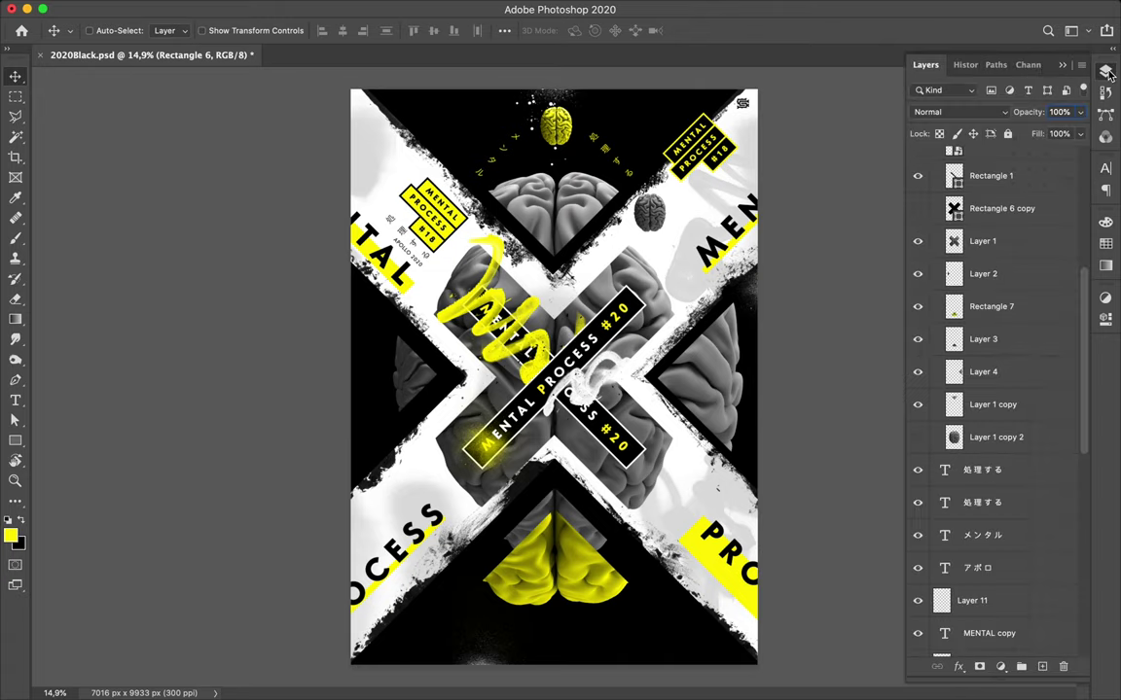
pyautogui.scroll(-3, 1017, 351)
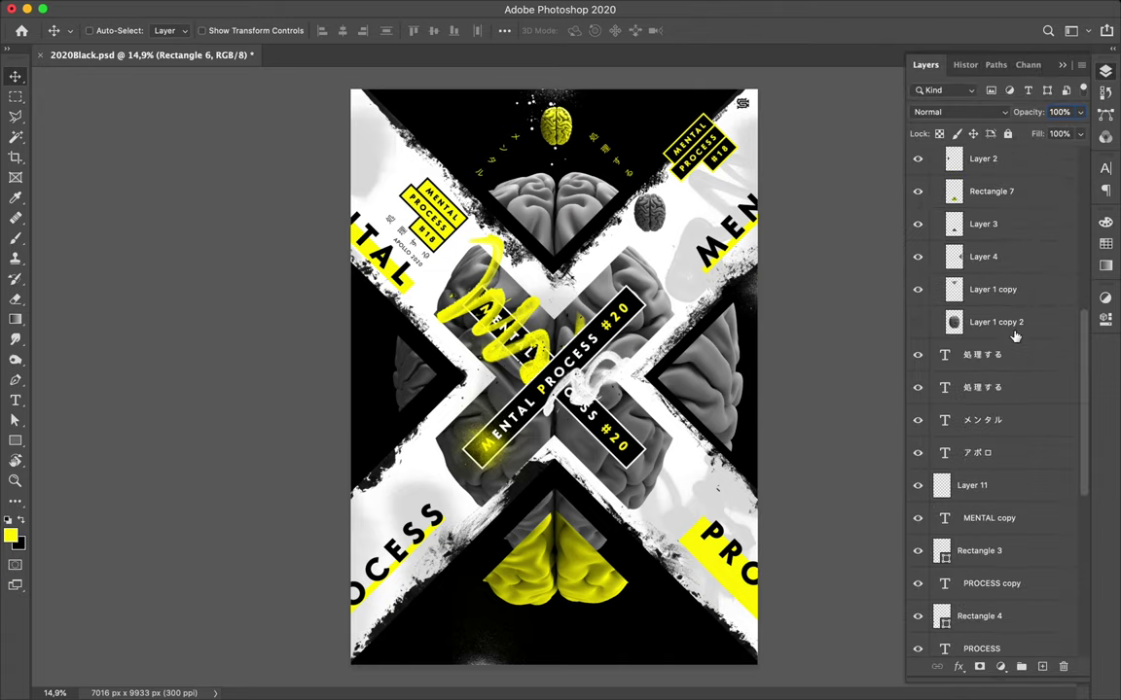
pyautogui.click(994, 454)
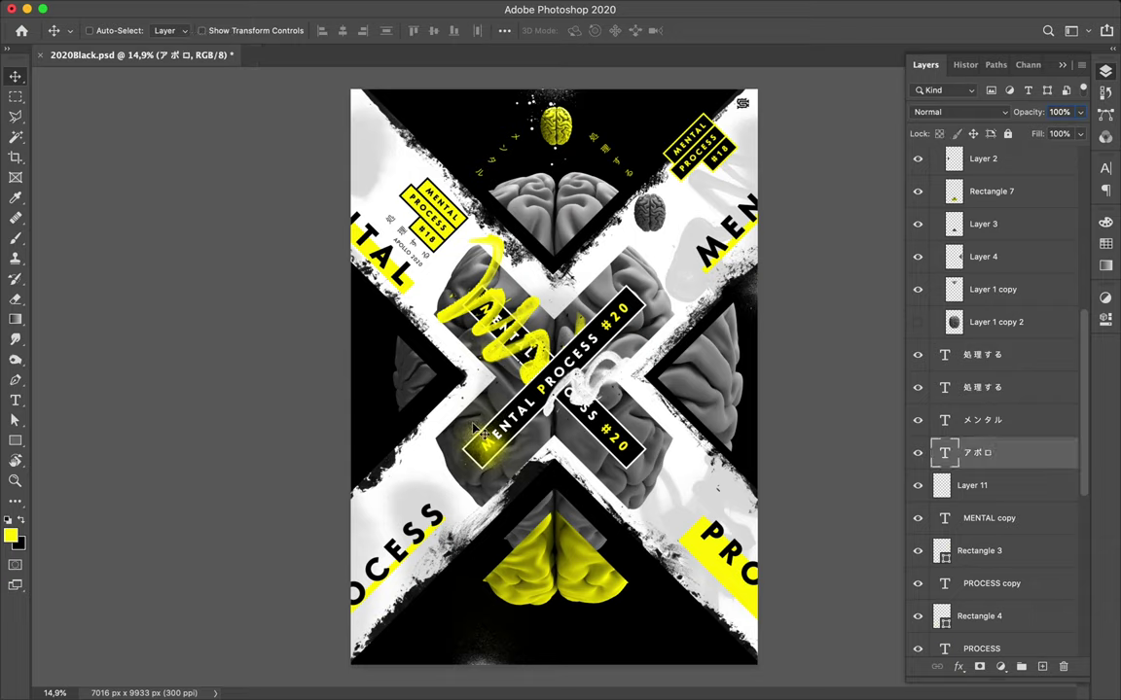
pyautogui.hotkey('ctrl', 't')
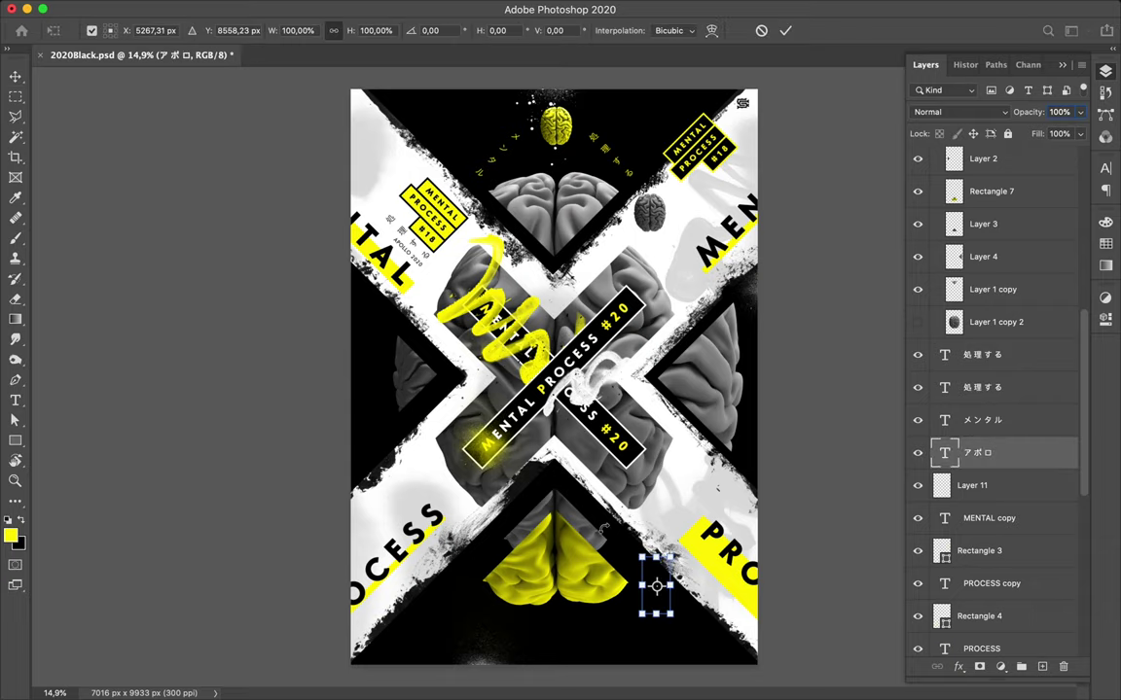
pyautogui.press('Return')
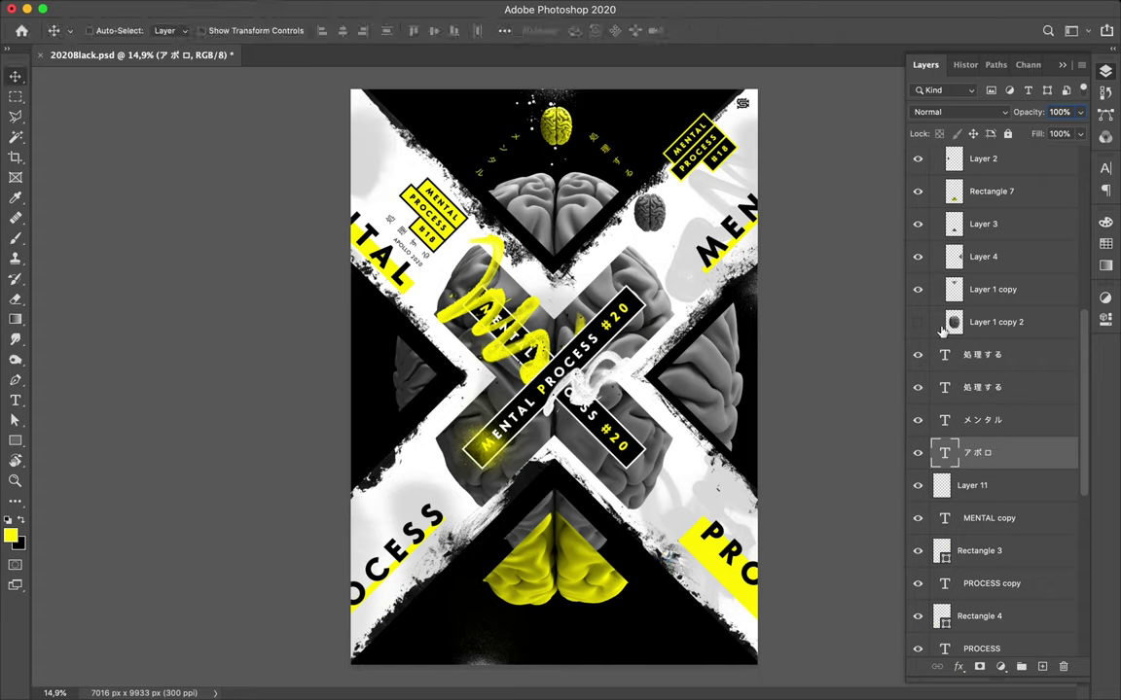
# - Pick the white swatch as the foreground colour
pyautogui.click(1106, 172)
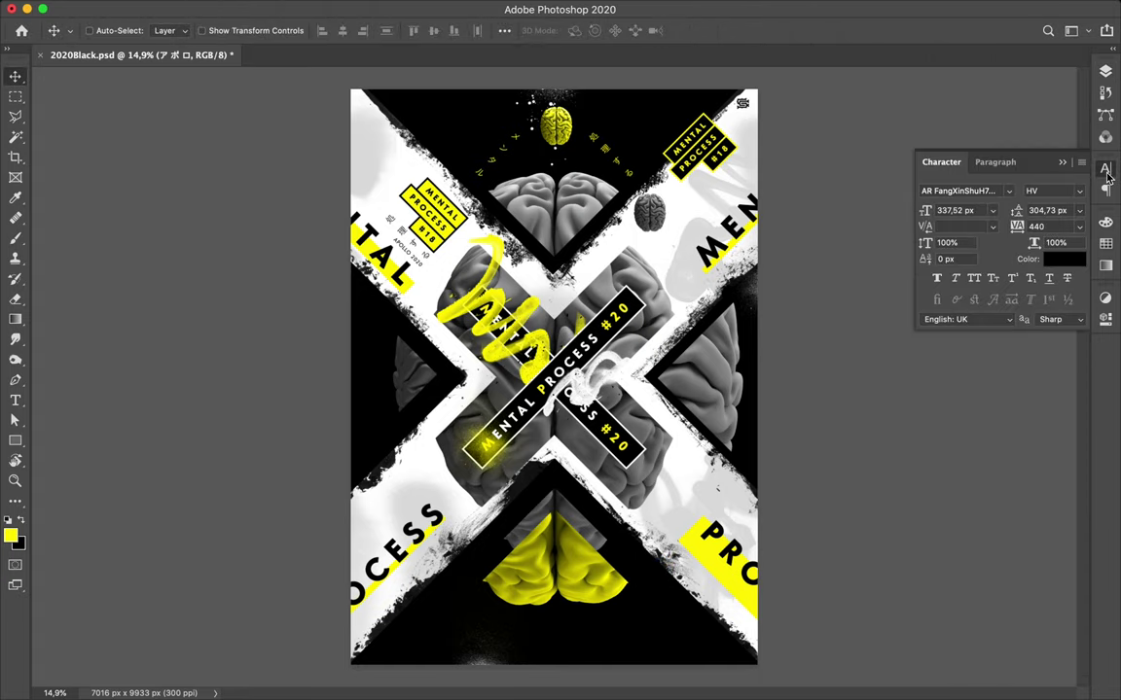
pyautogui.click(1106, 244)
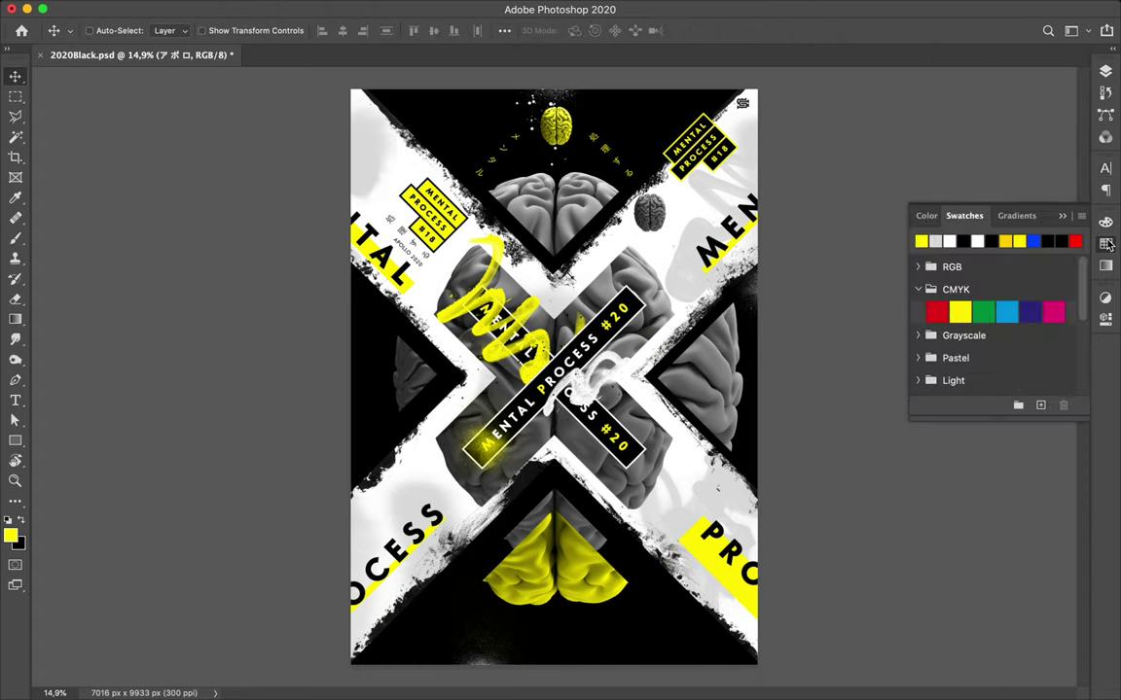
pyautogui.click(951, 242)
# - Fill the アポロ text white, move it bottom-left and rotate it 45 degrees
pyautogui.hotkey('ctrl', 'v')
pyautogui.moveTo(588, 528); pyautogui.dragTo(350, 569)
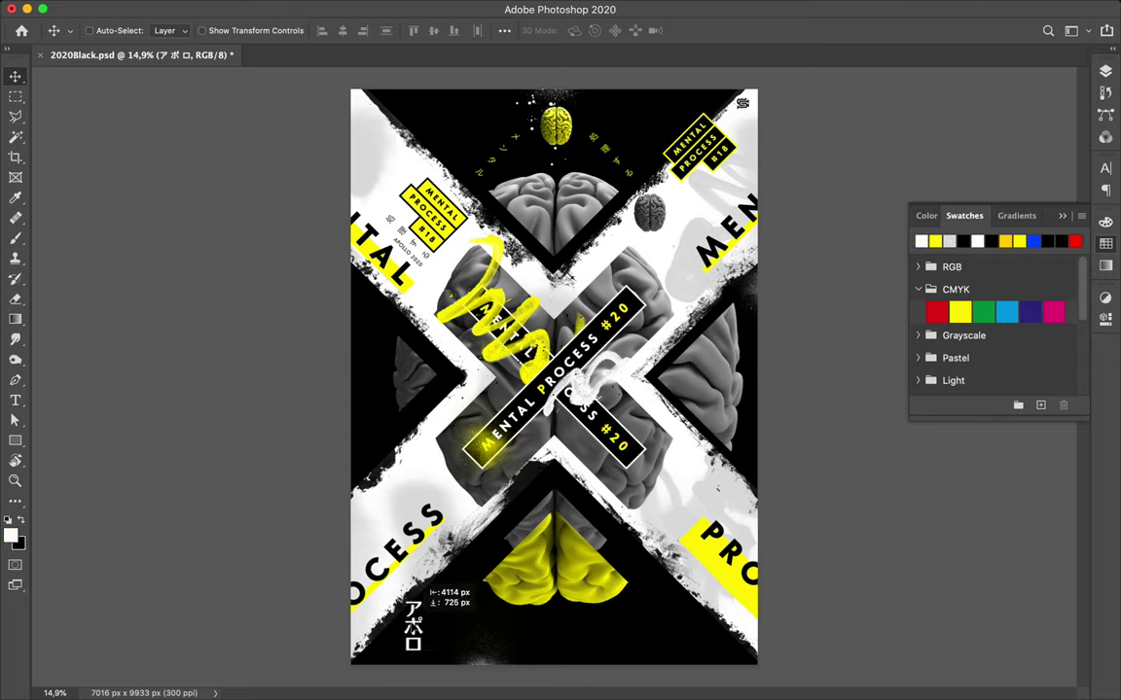
pyautogui.moveTo(420, 630); pyautogui.dragTo(457, 623)
pyautogui.hotkey('ctrl', 't')
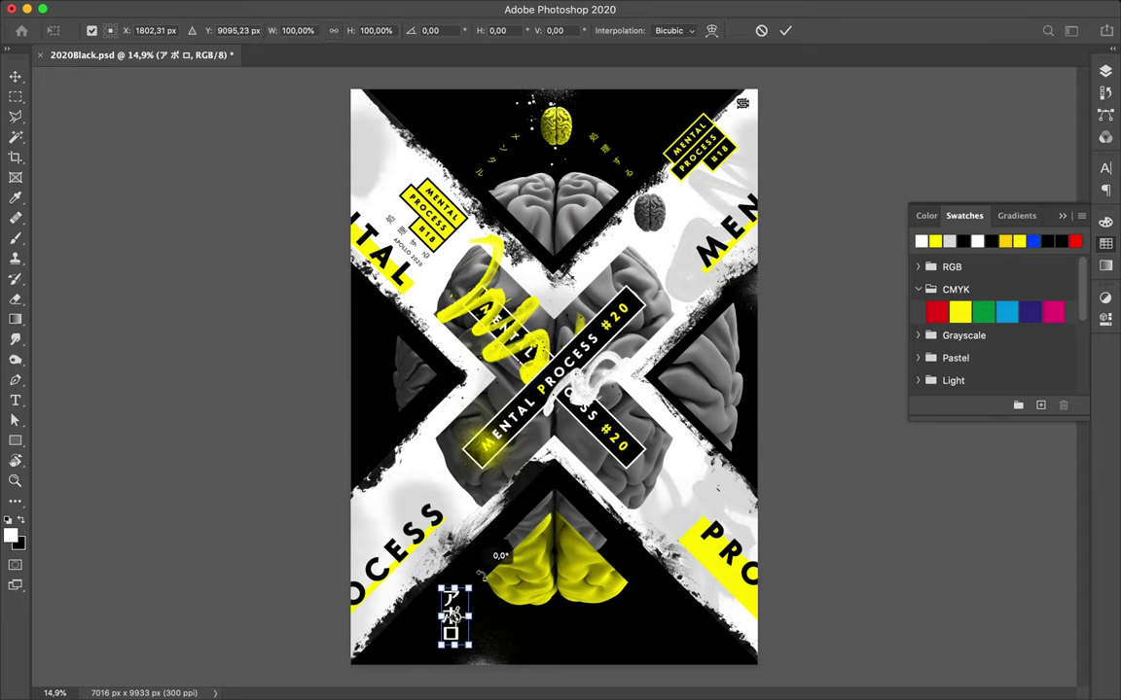
pyautogui.moveTo(447, 576); pyautogui.dragTo(481, 575)
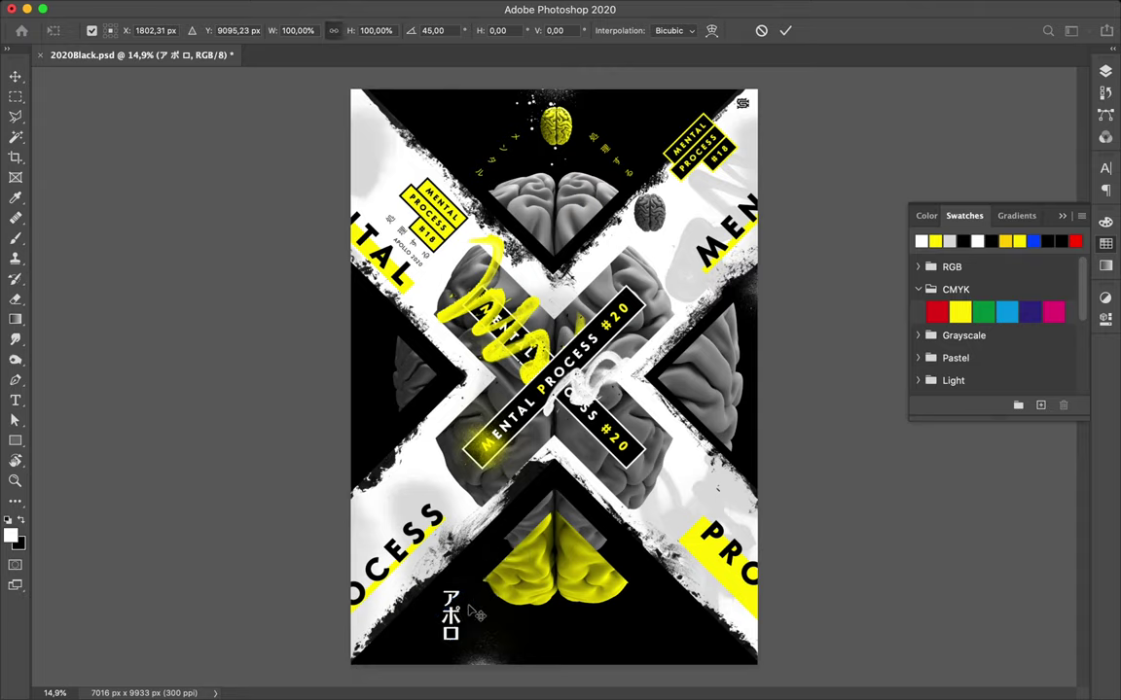
pyautogui.press('Return')
pyautogui.moveTo(475, 613)
pyautogui.mouseDown()
pyautogui.moveTo(460, 605)
pyautogui.moveTo(657, 616)
pyautogui.mouseUp()
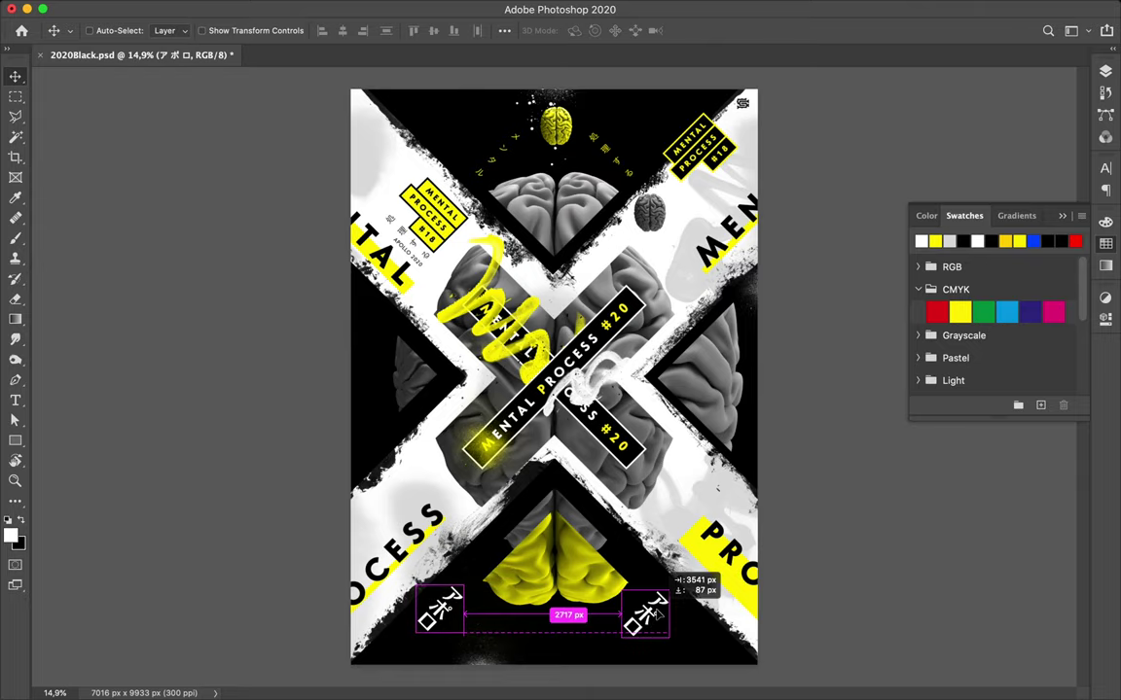
# - Duplicate the アポロ text, turn the copy upright at -90° bottom-right, and select both layers
pyautogui.hotkey('ctrl', 't')
pyautogui.moveTo(638, 547); pyautogui.dragTo(583, 595)
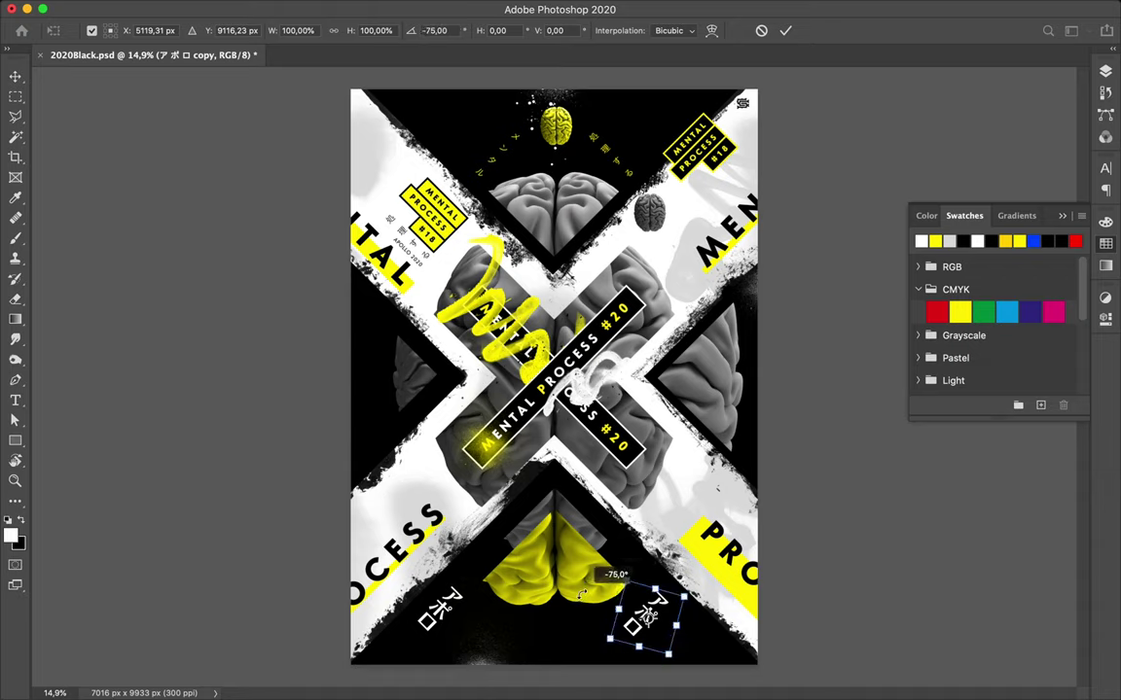
pyautogui.press('shift')
pyautogui.moveTo(582, 593); pyautogui.dragTo(582, 594)
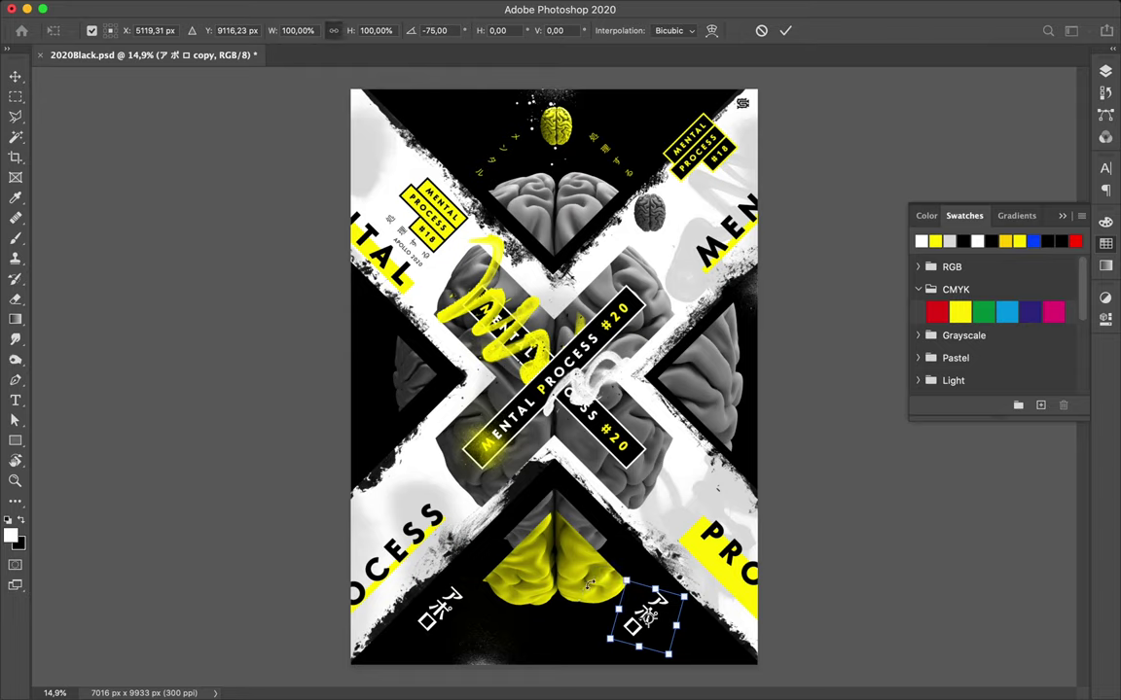
pyautogui.moveTo(620, 547)
pyautogui.mouseDown()
pyautogui.moveTo(587, 575)
pyautogui.moveTo(613, 563)
pyautogui.mouseUp()
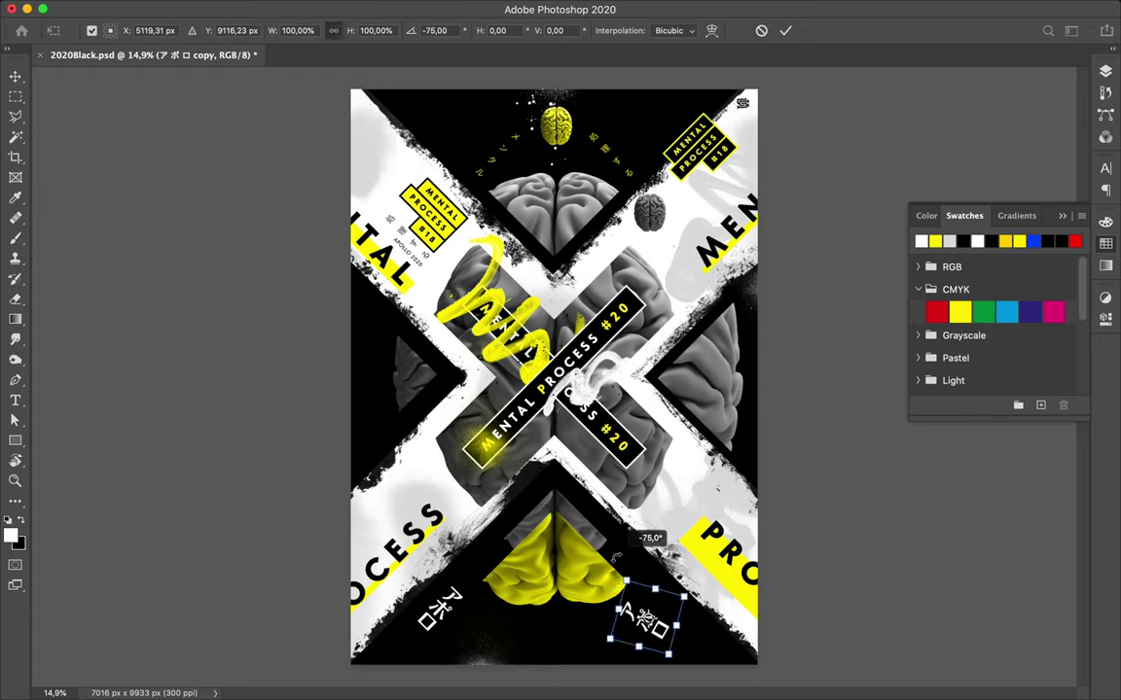
pyautogui.moveTo(610, 570); pyautogui.dragTo(611, 569)
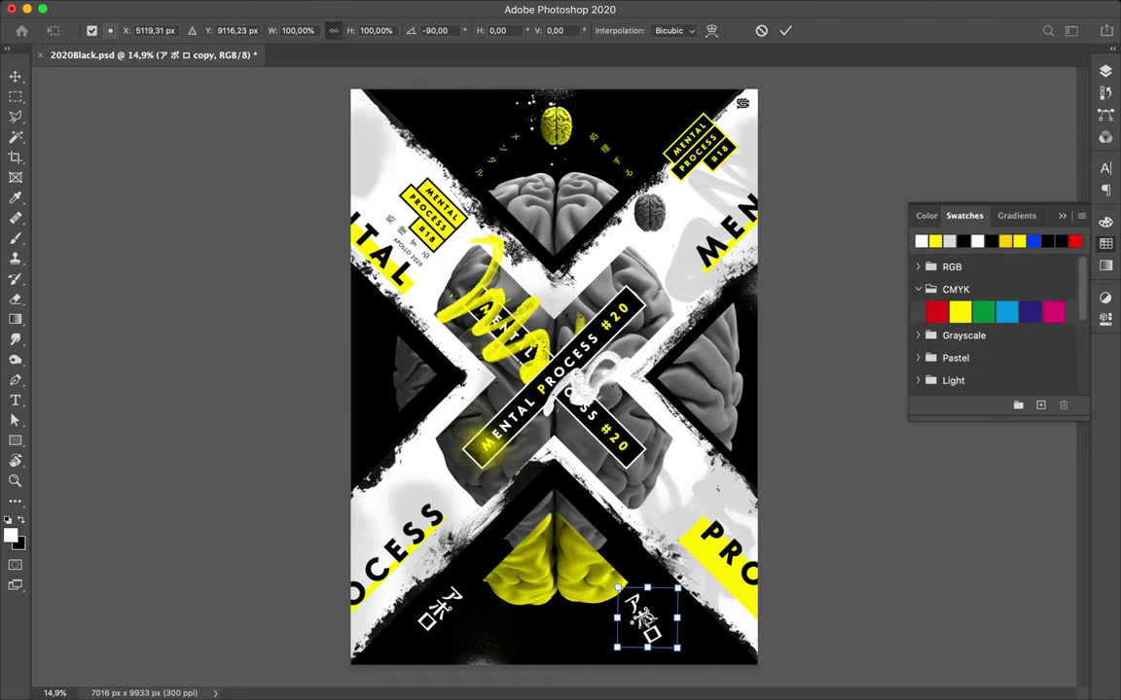
pyautogui.press('Return')
pyautogui.moveTo(647, 615); pyautogui.dragTo(687, 615)
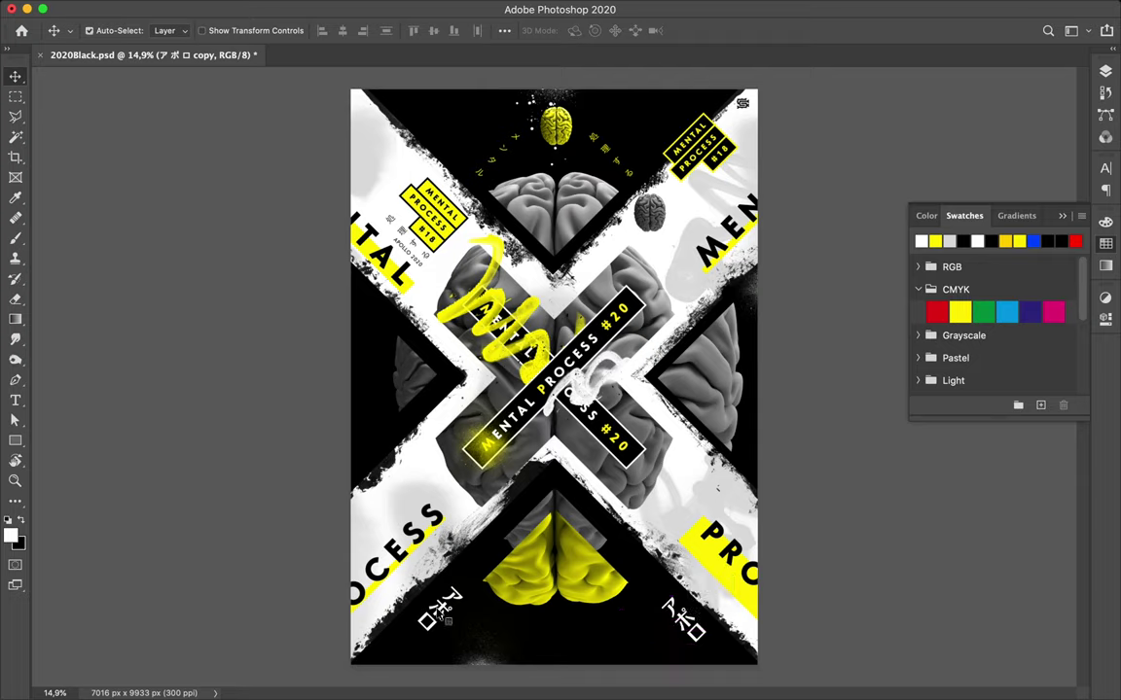
pyautogui.keyDown('shift'); pyautogui.click(440, 609); pyautogui.keyUp('shift')
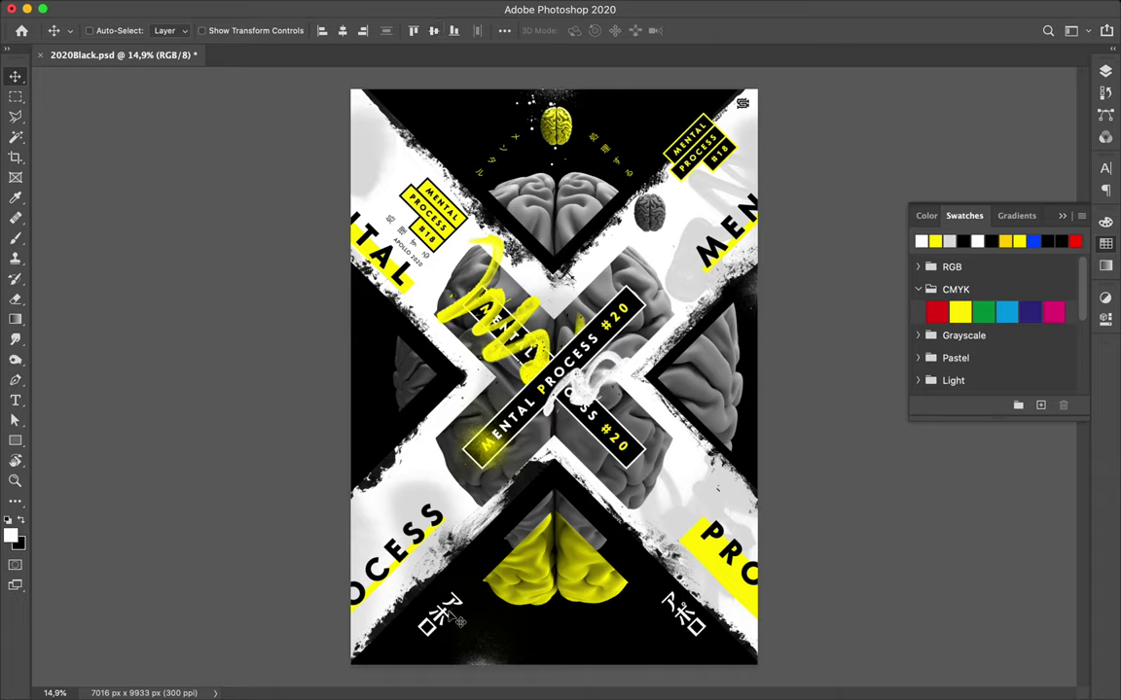
# - Group both アポロ layers into Group 1 and align it to the canvas's horizontal centre
pyautogui.click(1105, 70)
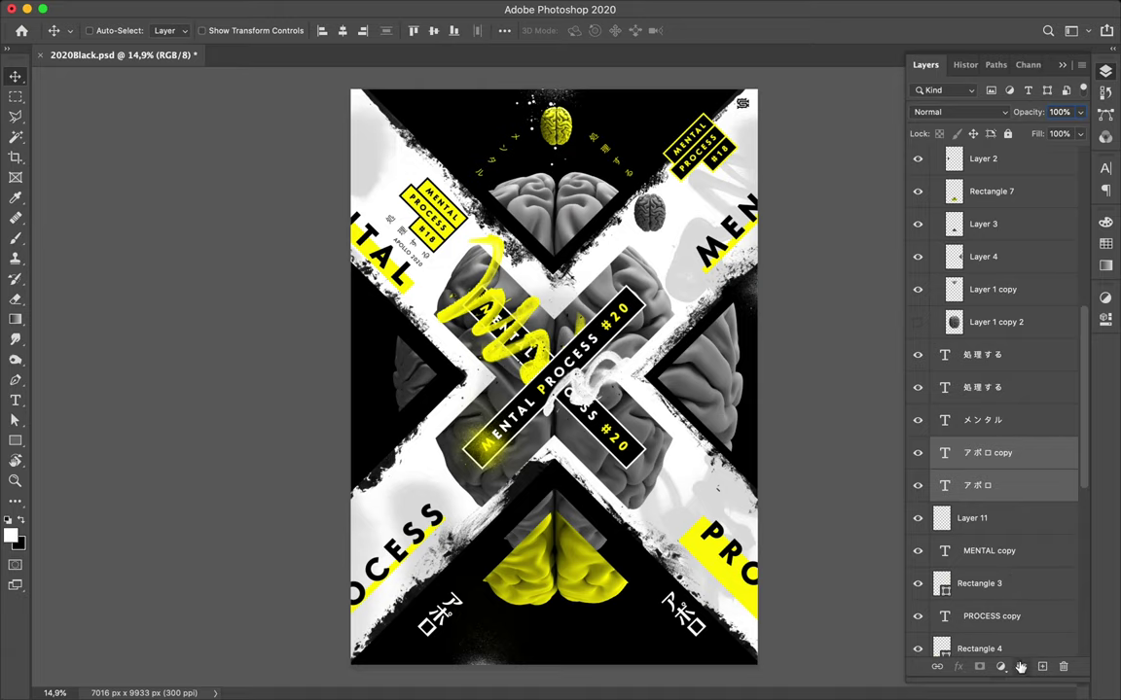
pyautogui.click(1020, 667)
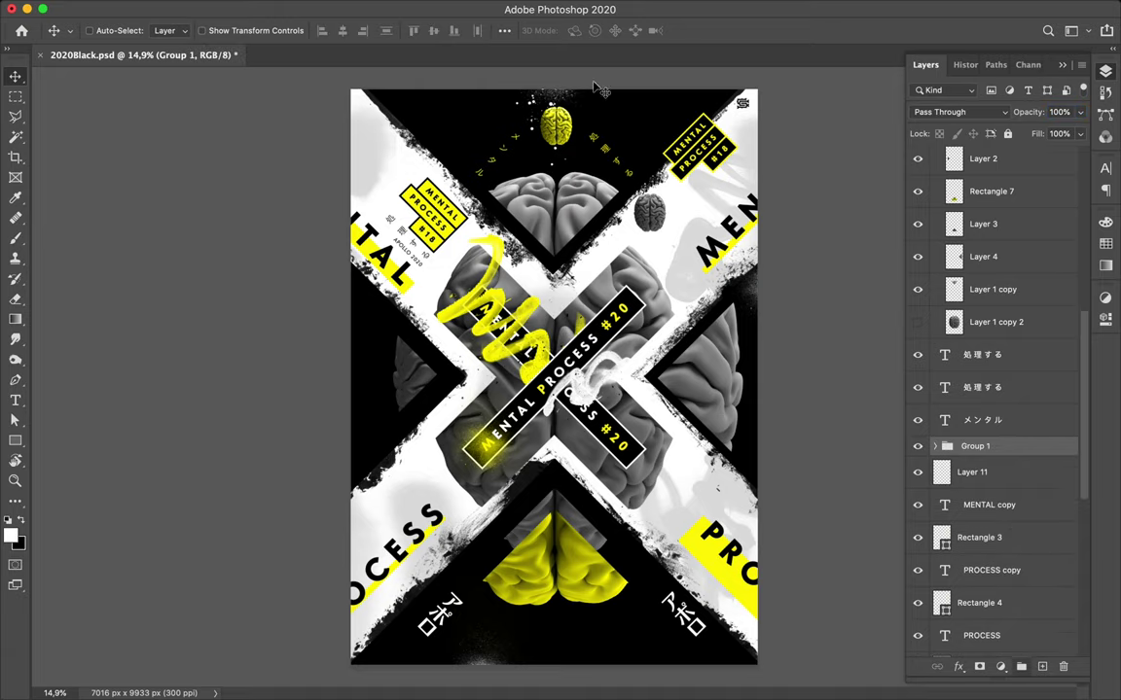
pyautogui.click(504, 33)
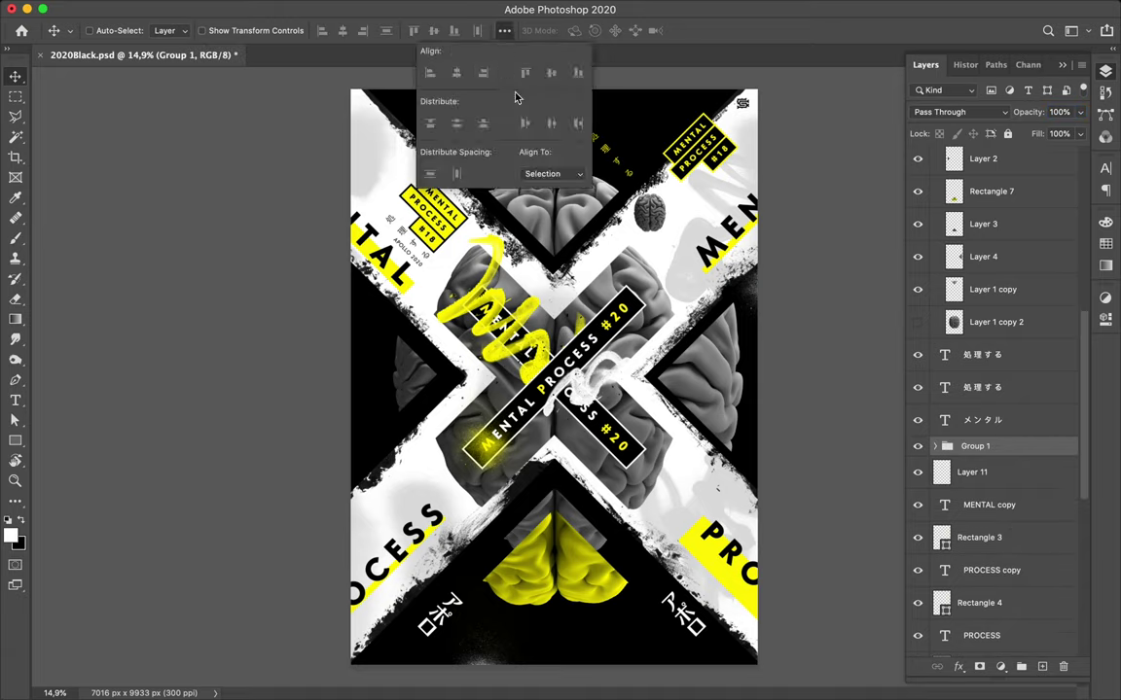
pyautogui.click(549, 173)
pyautogui.click(545, 183)
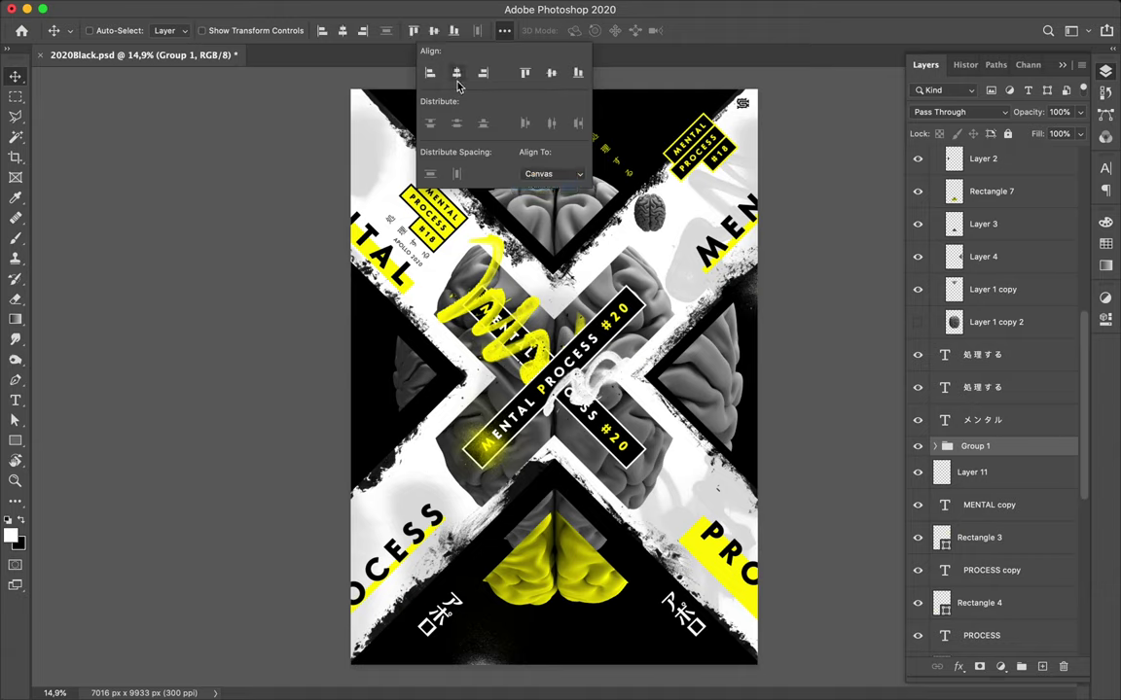
pyautogui.click(456, 75)
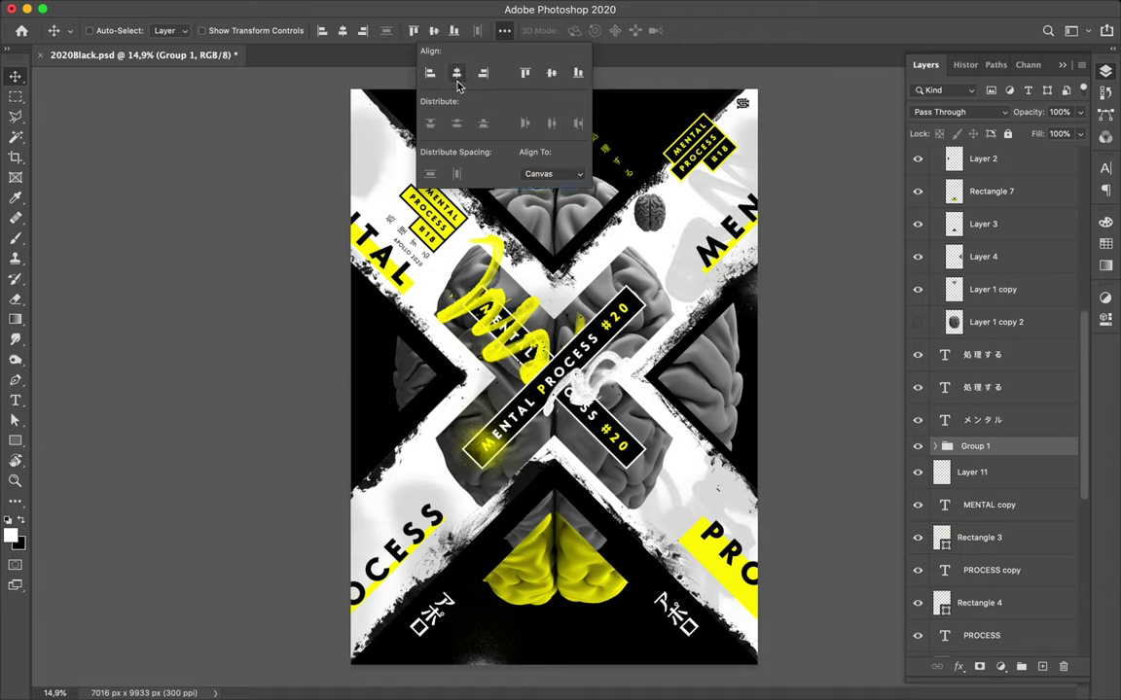
pyautogui.click(778, 476)
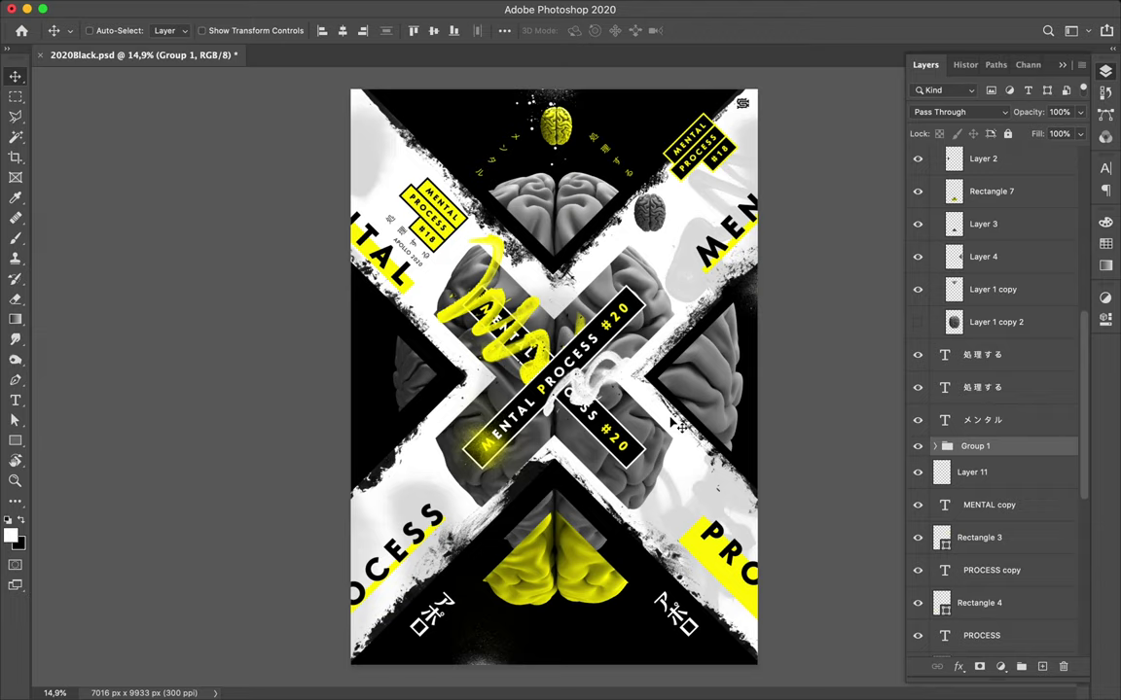
pyautogui.press('u')
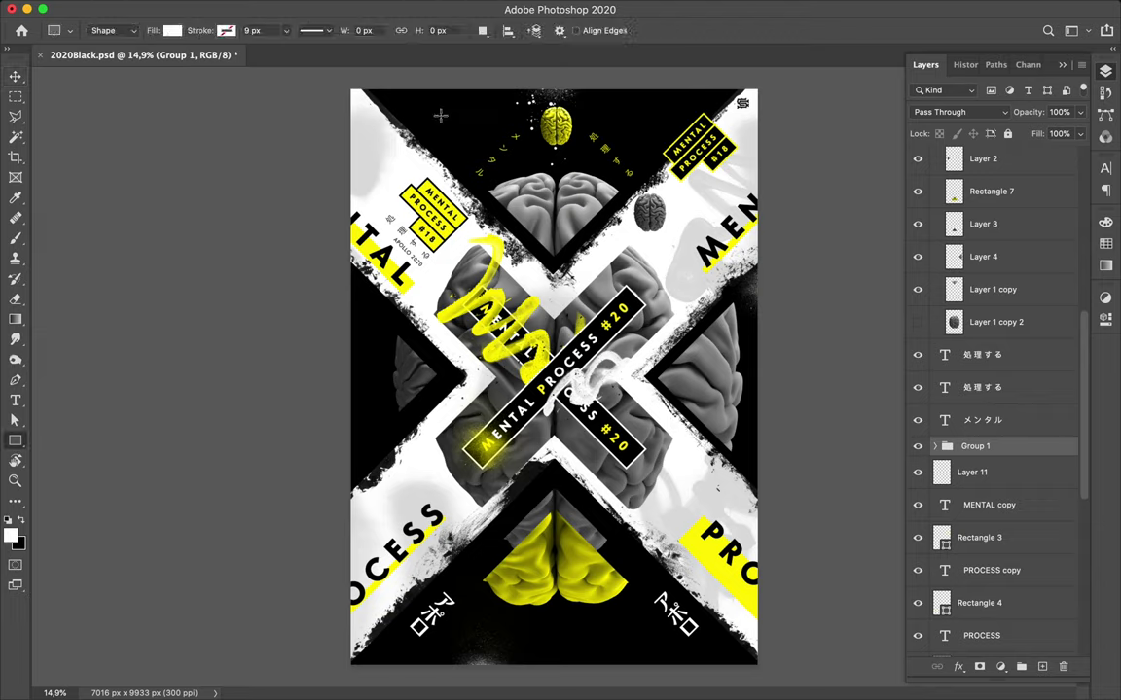
# - Draw a thin white bar near the top-left, tilt it -45°, and duplicate it
pyautogui.moveTo(440, 116); pyautogui.dragTo(443, 127)
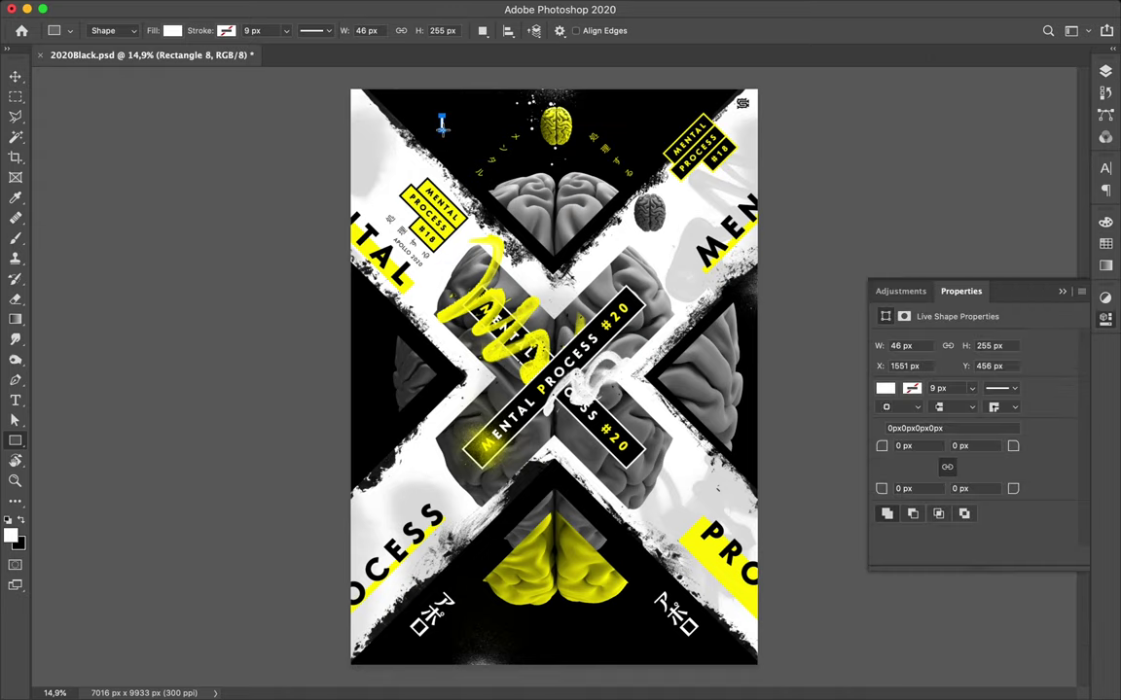
pyautogui.press('v')
pyautogui.hotkey('ctrl', 't')
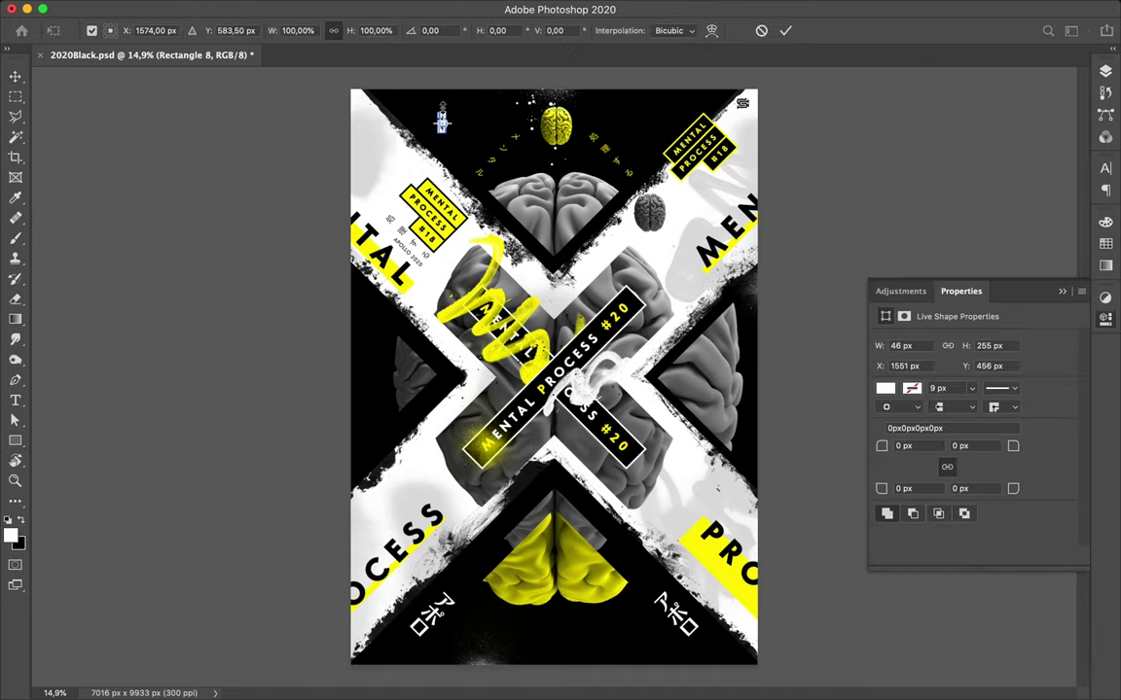
pyautogui.moveTo(437, 105); pyautogui.dragTo(414, 110)
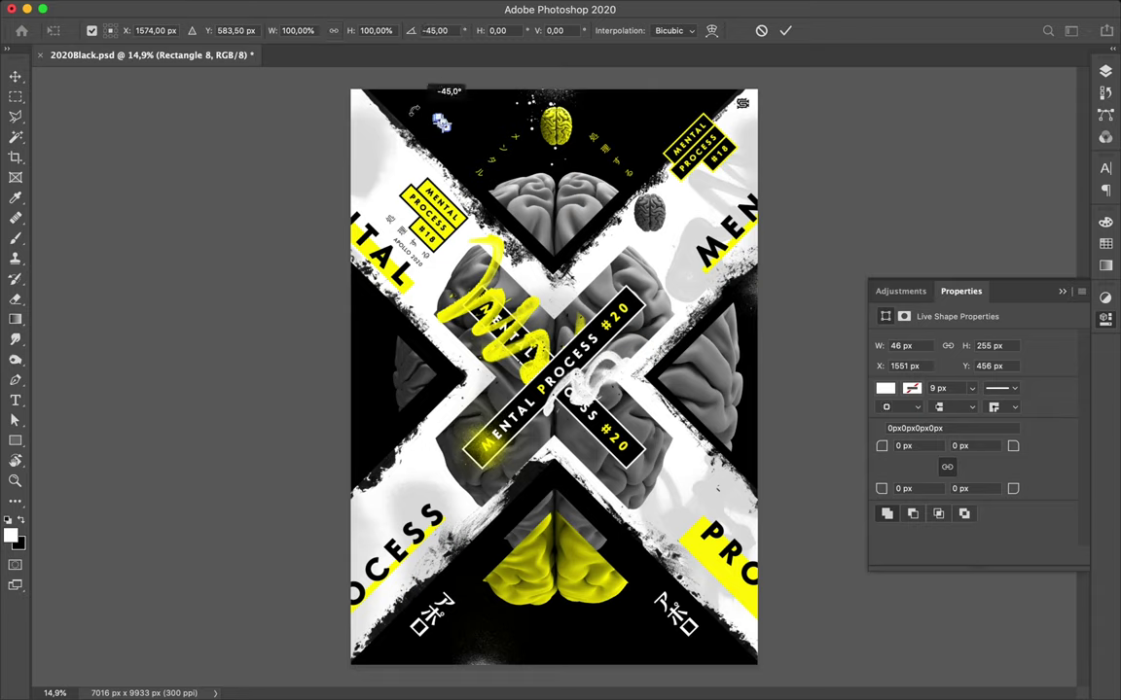
pyautogui.press('Return')
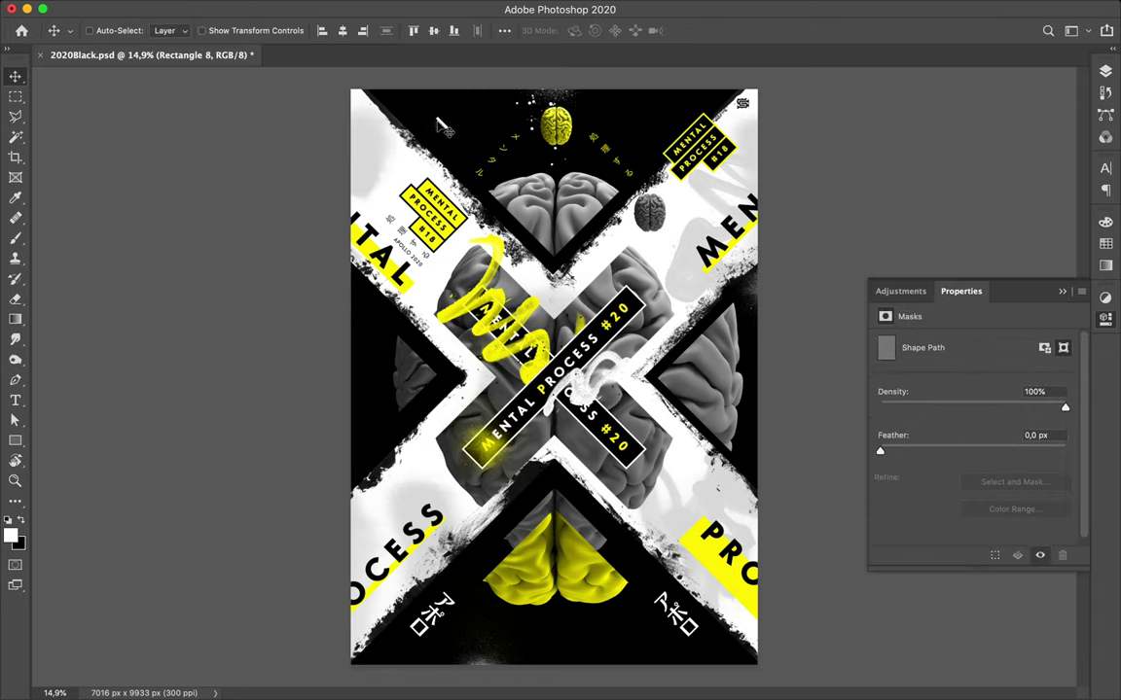
pyautogui.keyDown('alt'); pyautogui.moveTo(438, 123); pyautogui.dragTo(445, 136); pyautogui.keyUp('alt')
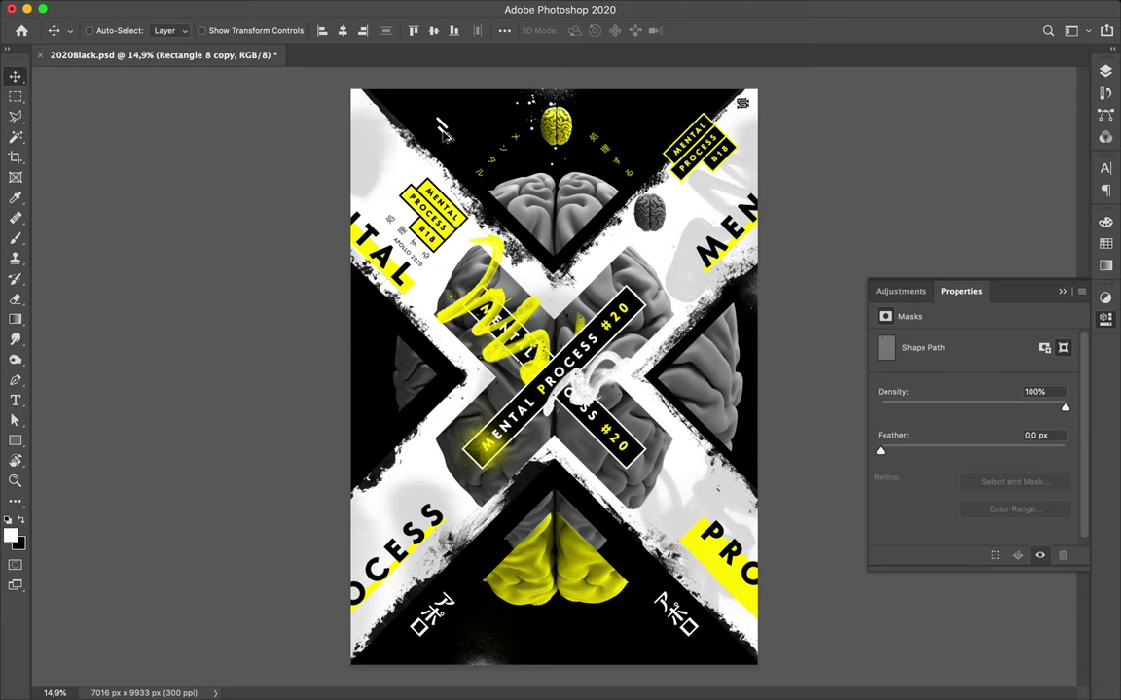
# - Place another dash copy on the poster and move its layer higher in the stack
pyautogui.keyDown('alt'); pyautogui.moveTo(444, 136); pyautogui.dragTo(409, 117); pyautogui.keyUp('alt')
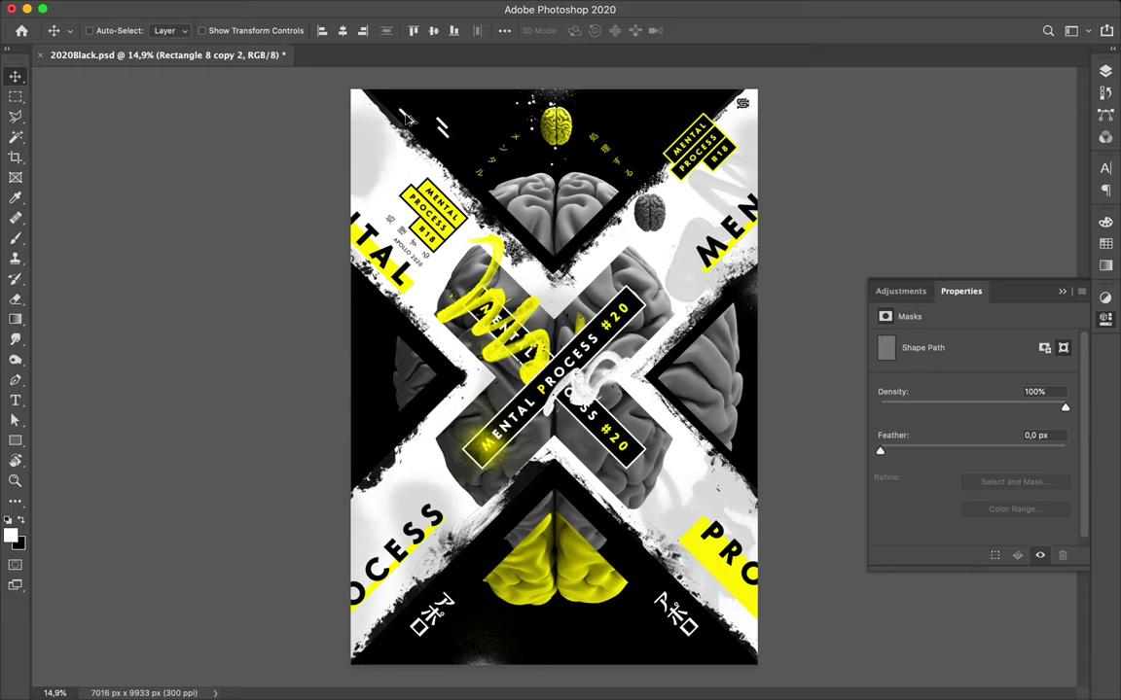
pyautogui.moveTo(776, 361); pyautogui.dragTo(733, 440)
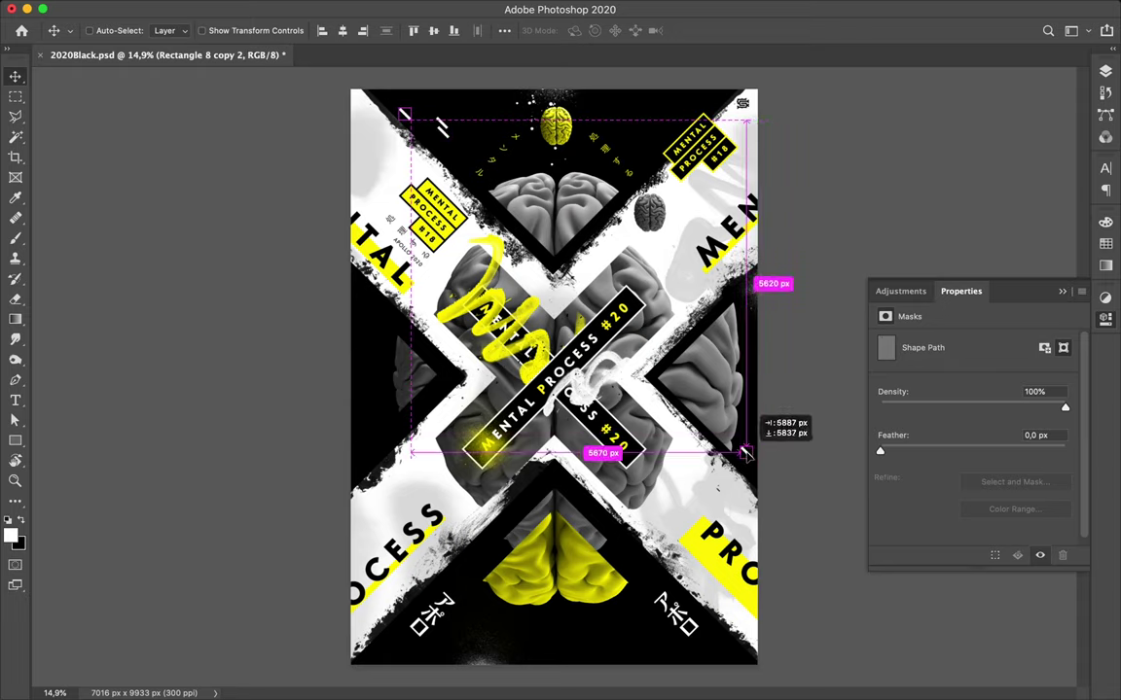
pyautogui.moveTo(733, 440); pyautogui.dragTo(732, 440)
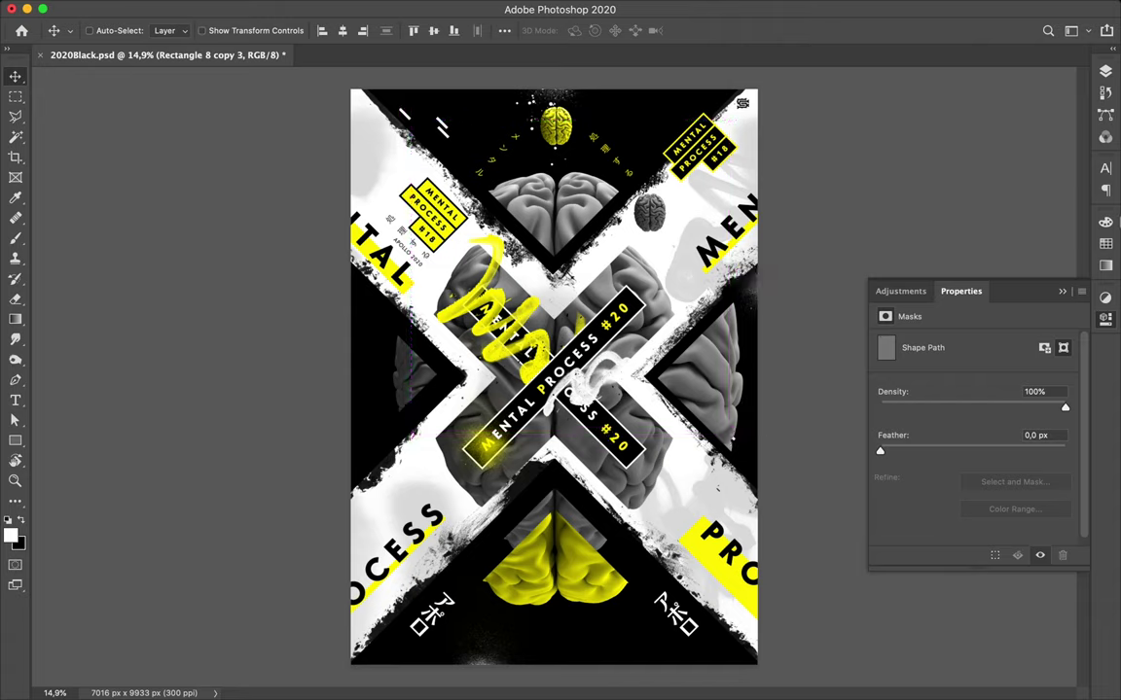
pyautogui.click(1106, 72)
pyautogui.moveTo(998, 453)
pyautogui.mouseDown()
pyautogui.moveTo(1014, 114)
pyautogui.moveTo(1029, 265)
pyautogui.mouseUp()
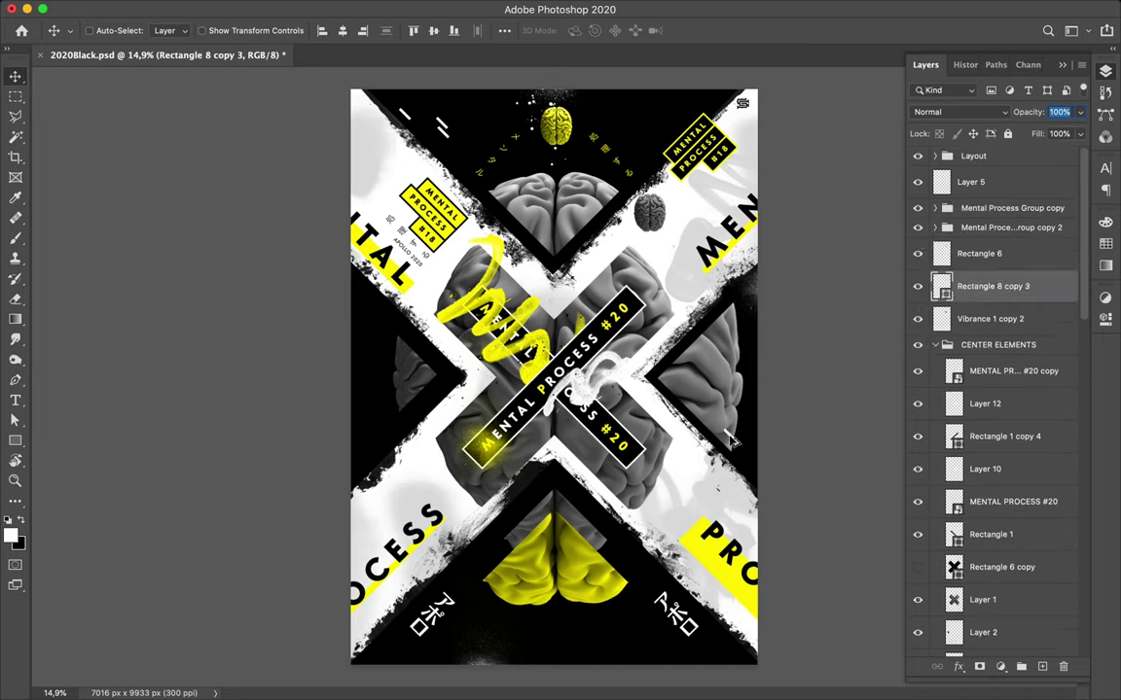
# - Scatter dash copies over the right-hand brain area and toward the lower right
pyautogui.moveTo(623, 350)
pyautogui.mouseDown()
pyautogui.moveTo(685, 388)
pyautogui.moveTo(646, 572)
pyautogui.mouseUp()
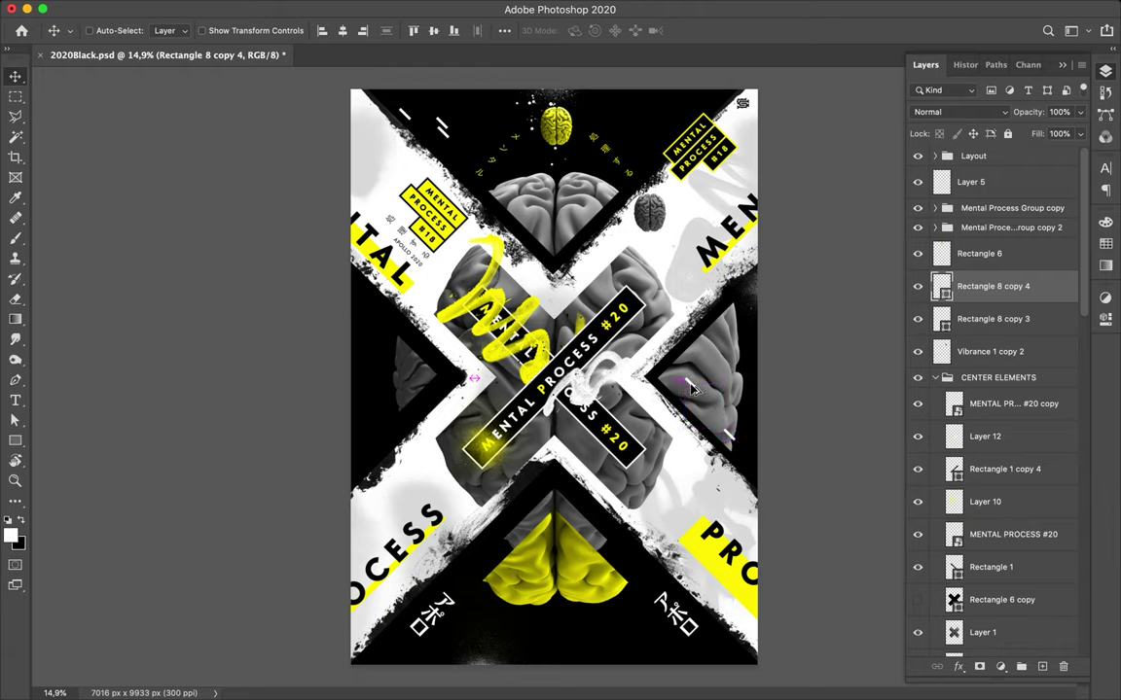
pyautogui.moveTo(646, 572); pyautogui.dragTo(646, 573)
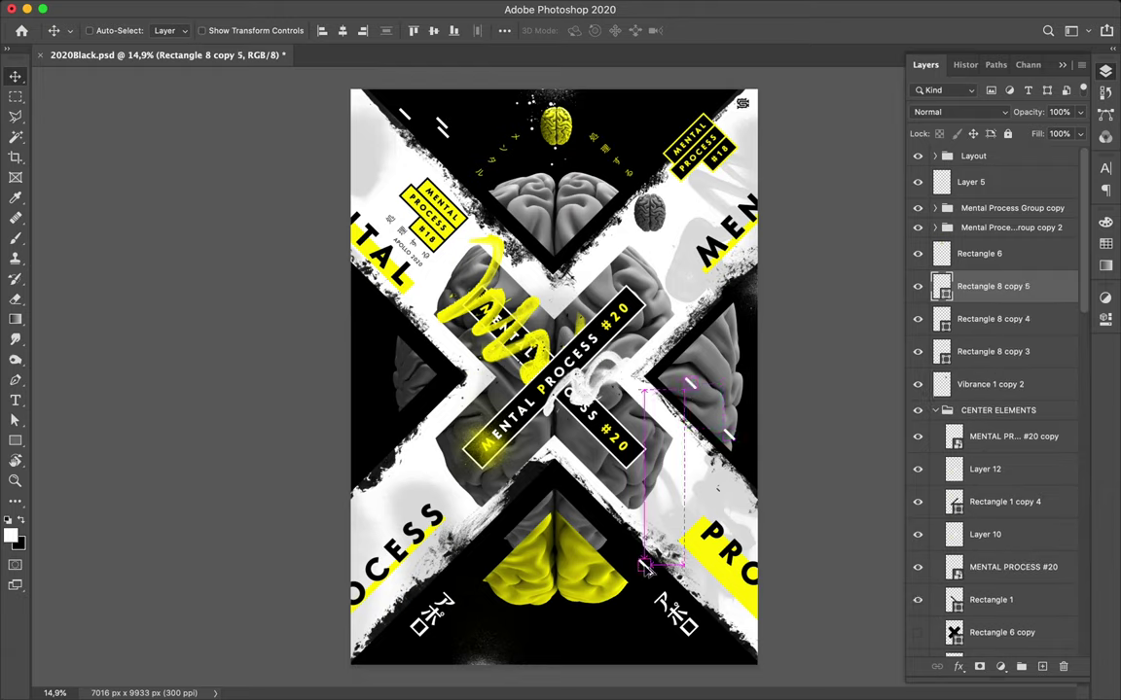
pyautogui.moveTo(532, 573)
pyautogui.mouseDown()
pyautogui.moveTo(508, 634)
pyautogui.moveTo(490, 627)
pyautogui.moveTo(503, 562)
pyautogui.mouseUp()
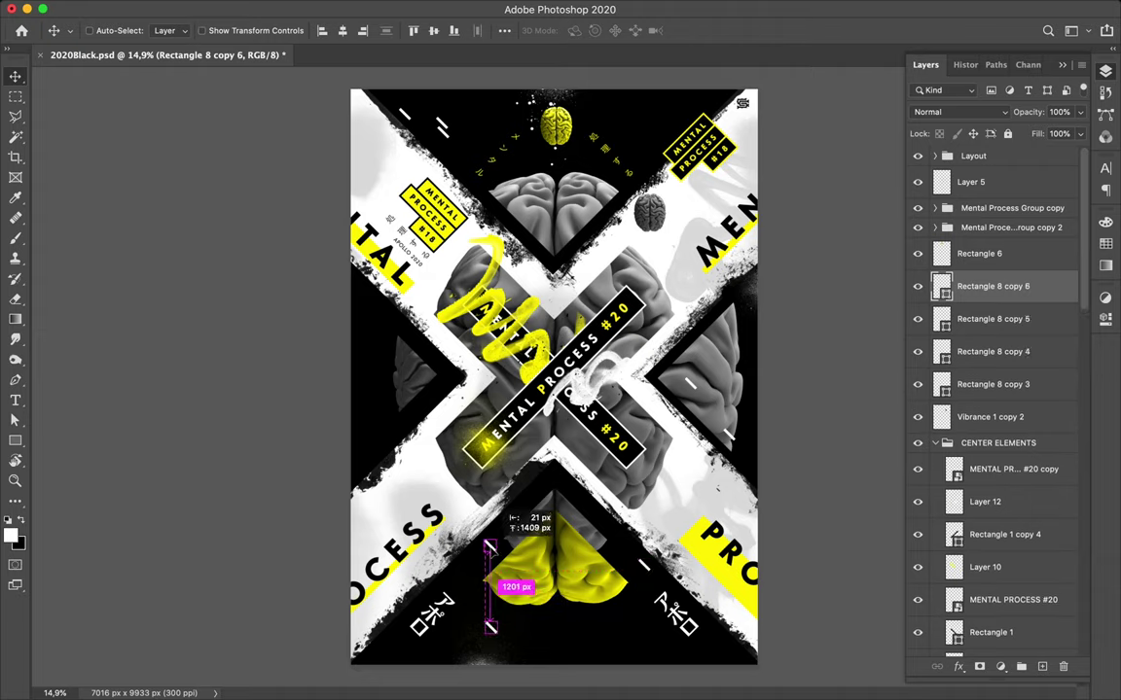
pyautogui.moveTo(503, 562)
pyautogui.mouseDown()
pyautogui.moveTo(496, 481)
pyautogui.moveTo(373, 443)
pyautogui.moveTo(379, 311)
pyautogui.moveTo(400, 323)
pyautogui.moveTo(694, 109)
pyautogui.moveTo(709, 111)
pyautogui.mouseUp()
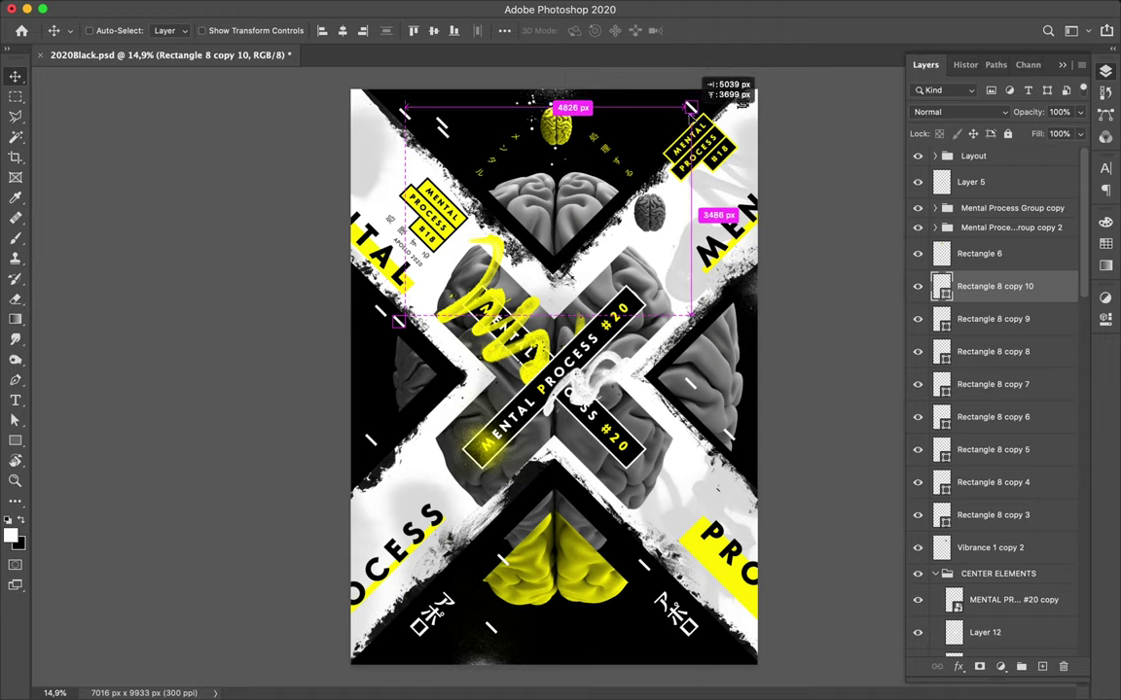
# - Duplicate a dash near the top-right label and tilt it to 75 degrees
pyautogui.moveTo(653, 140); pyautogui.dragTo(654, 135)
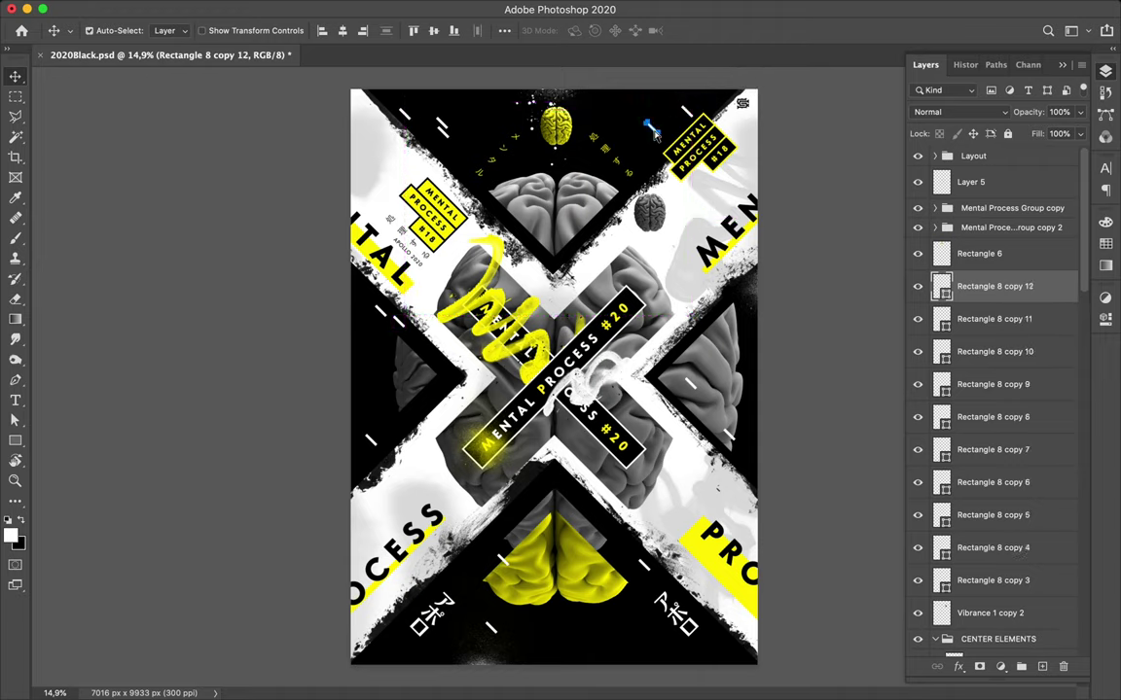
pyautogui.hotkey('ctrl', 't')
pyautogui.moveTo(586, 114); pyautogui.dragTo(671, 109)
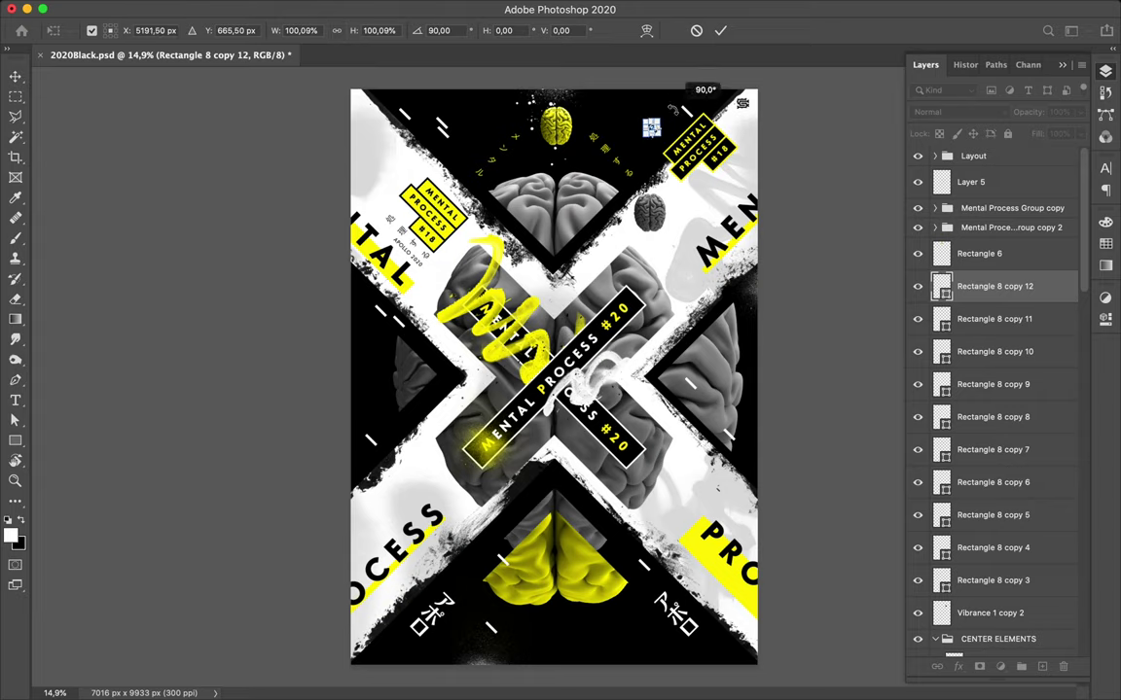
pyautogui.moveTo(681, 107); pyautogui.dragTo(608, 97)
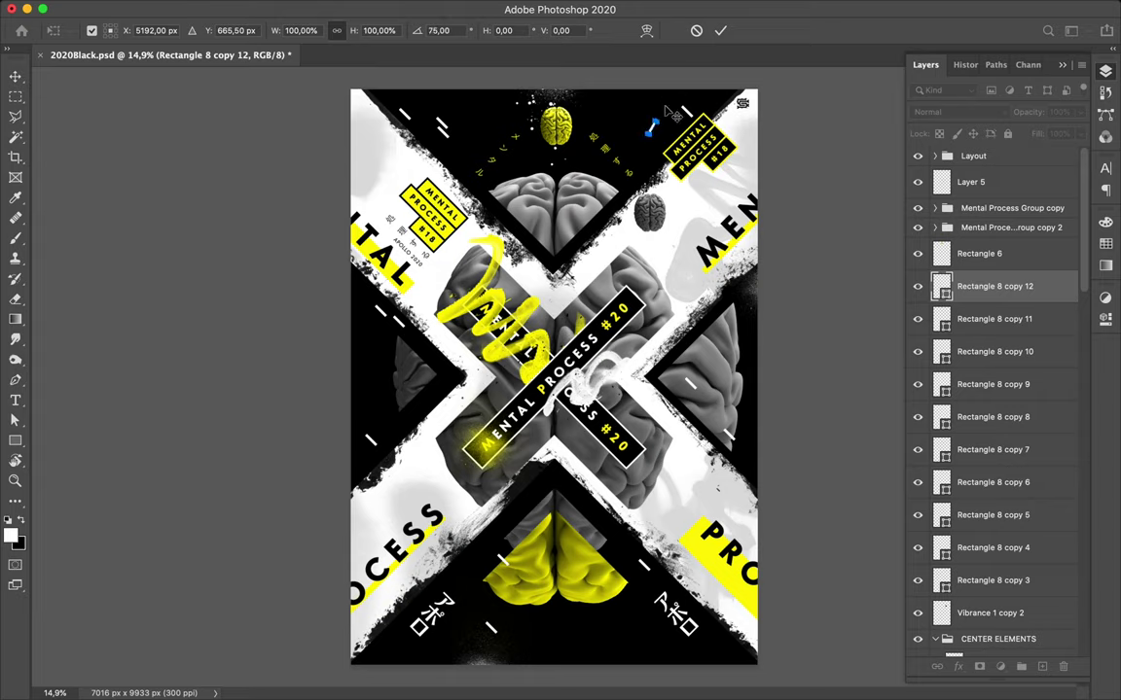
pyautogui.press('Return')
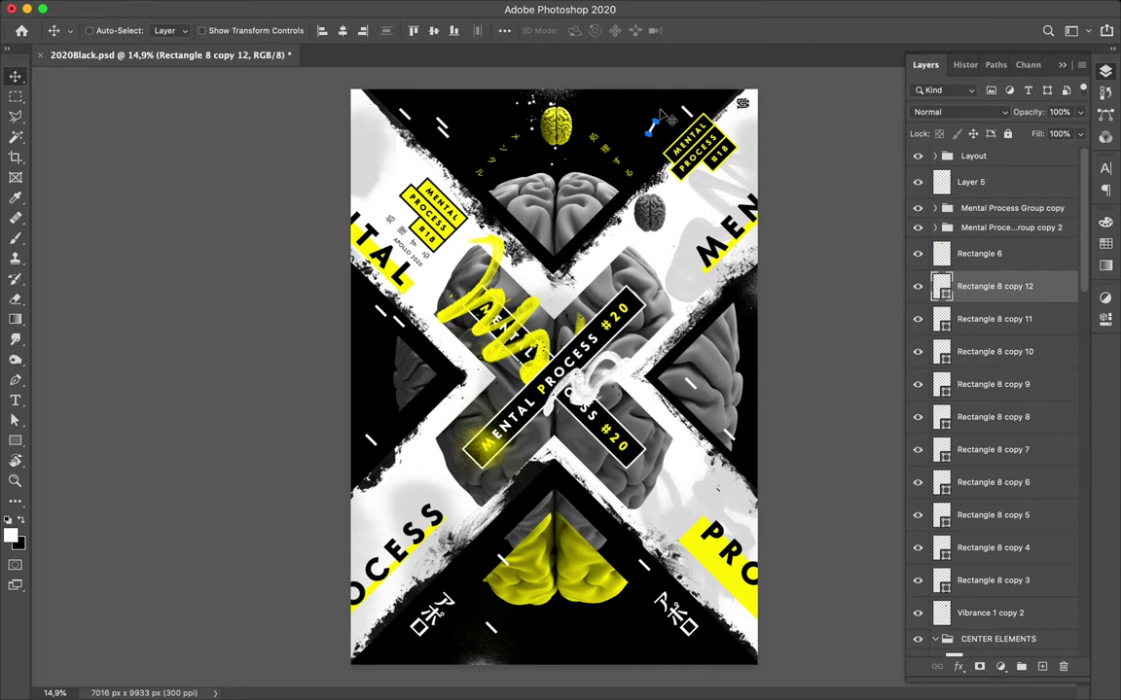
pyautogui.hotkey('ctrl', '+')
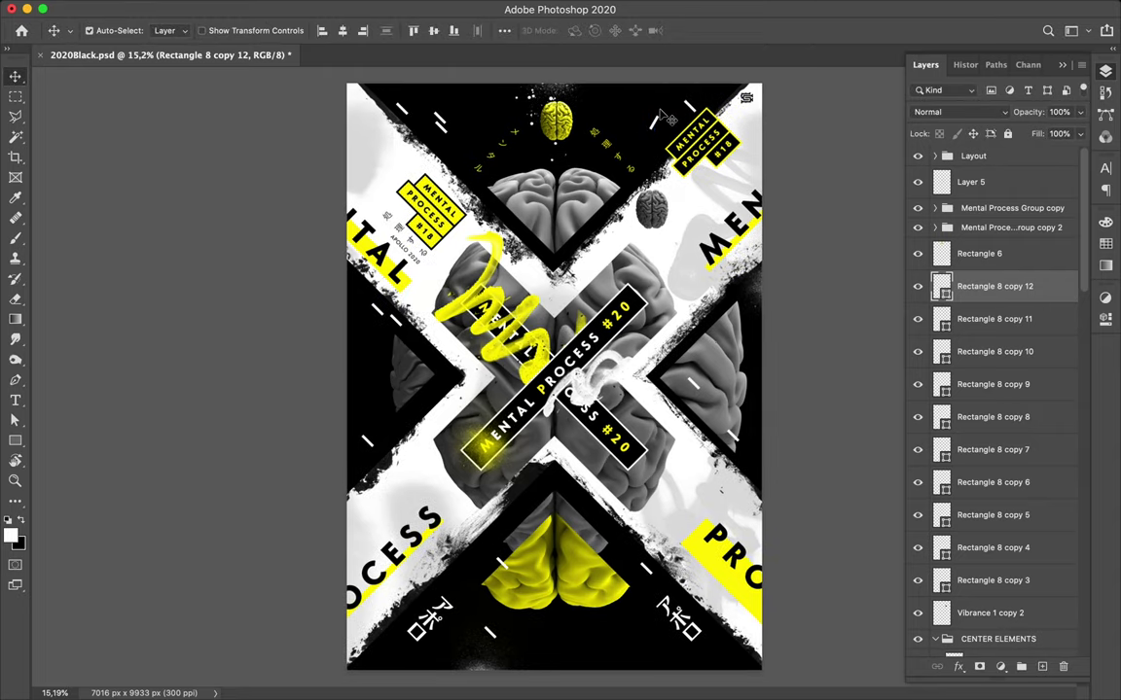
# - Rotate the dash to 30 degrees, then delete the unwanted dash copy
pyautogui.hotkey('ctrl', 't')
pyautogui.click(675, 243)
pyautogui.hotkey('ctrl', 't')
pyautogui.moveTo(654, 97); pyautogui.dragTo(662, 102)
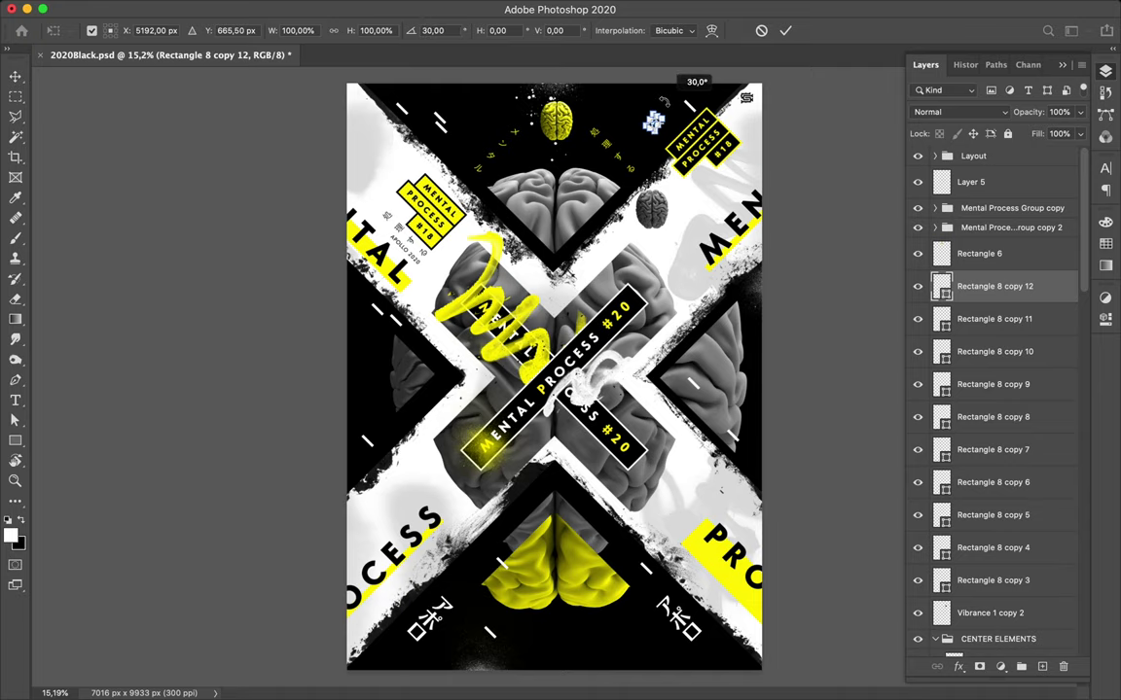
pyautogui.press('Return')
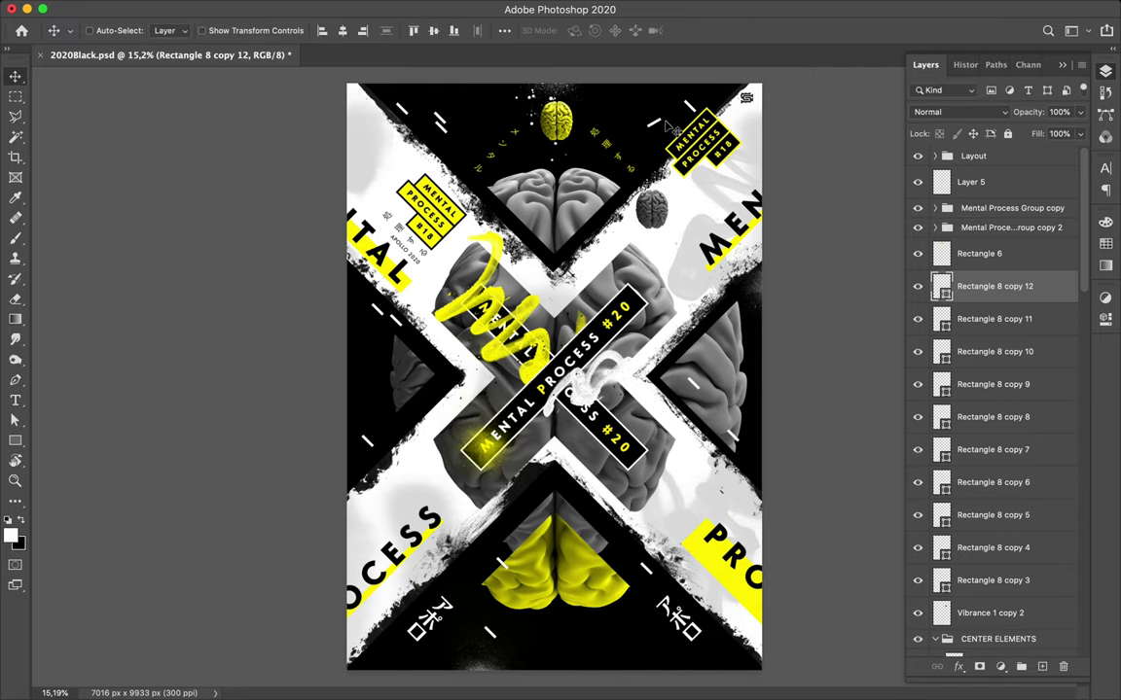
pyautogui.scroll(3, 668, 126)
pyautogui.scroll(-1, 668, 126)
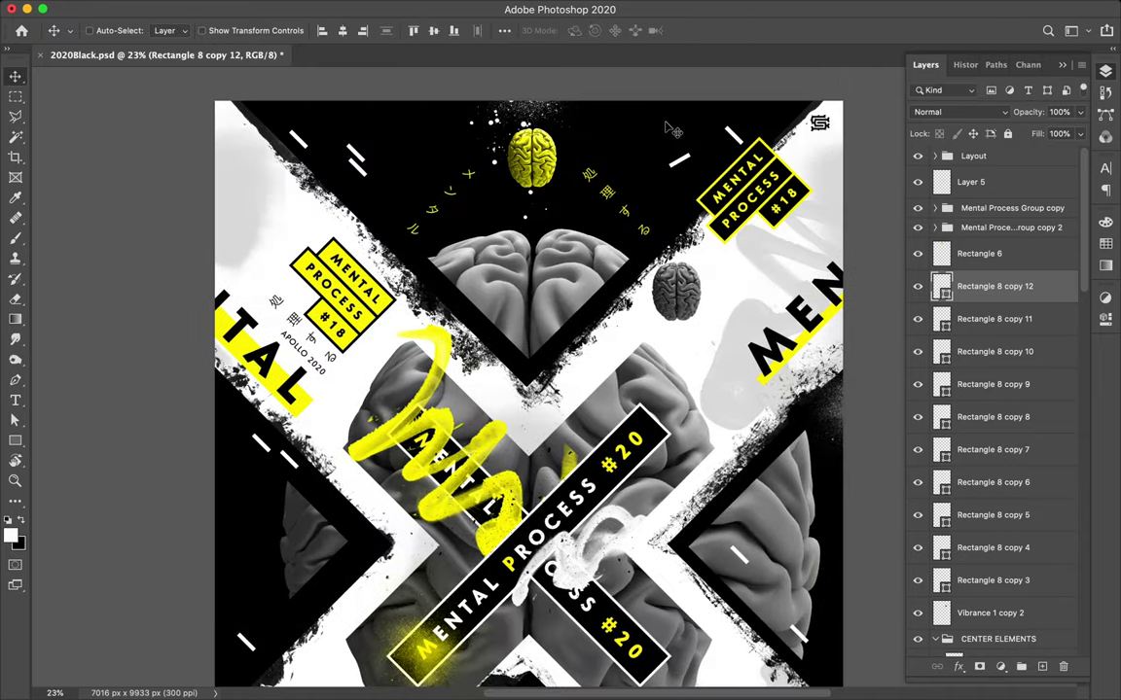
pyautogui.press('Delete')
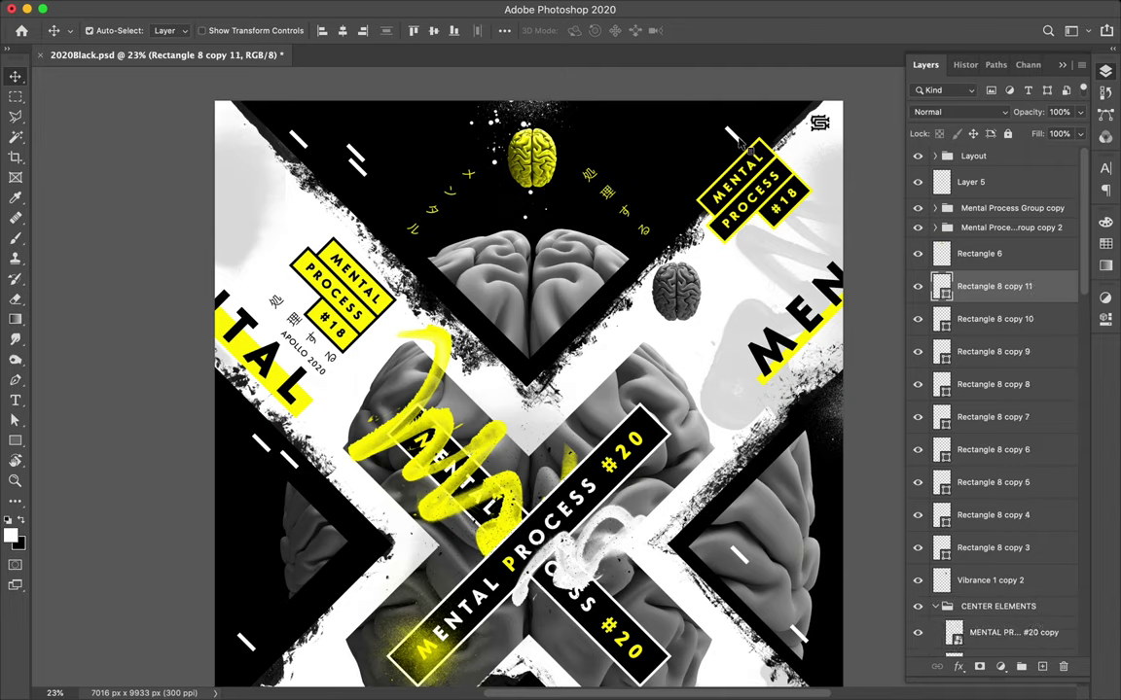
# - Add a dash beside the top-right label rotated 90 degrees upright
pyautogui.moveTo(750, 146); pyautogui.dragTo(673, 185)
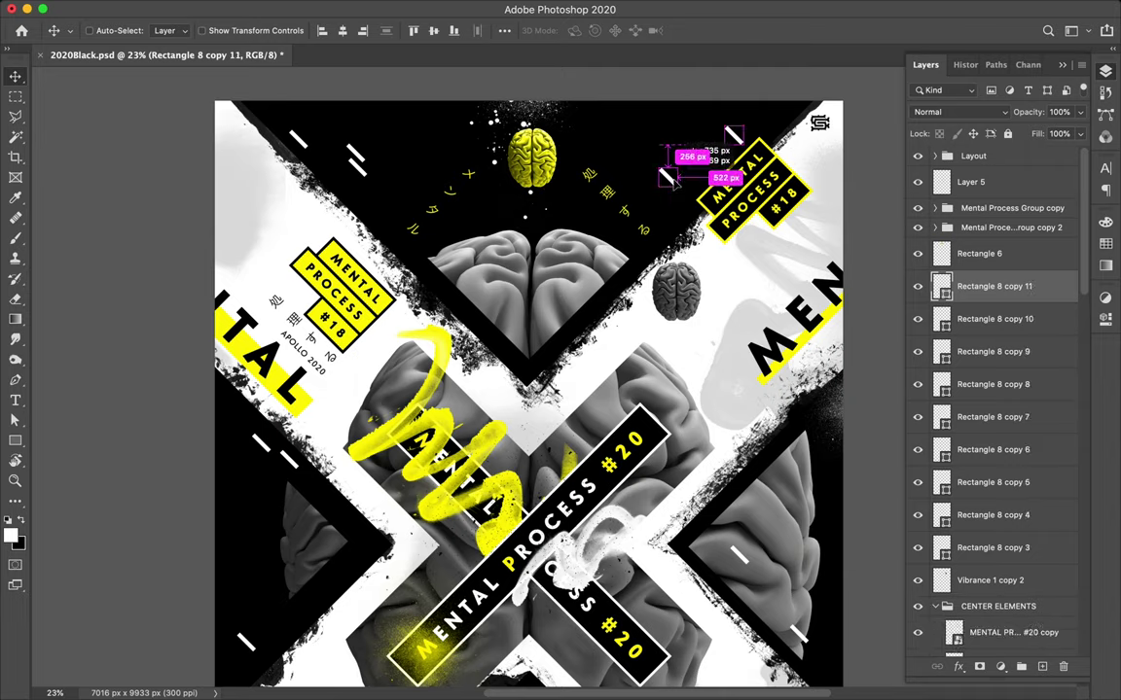
pyautogui.hotkey('ctrl', 't')
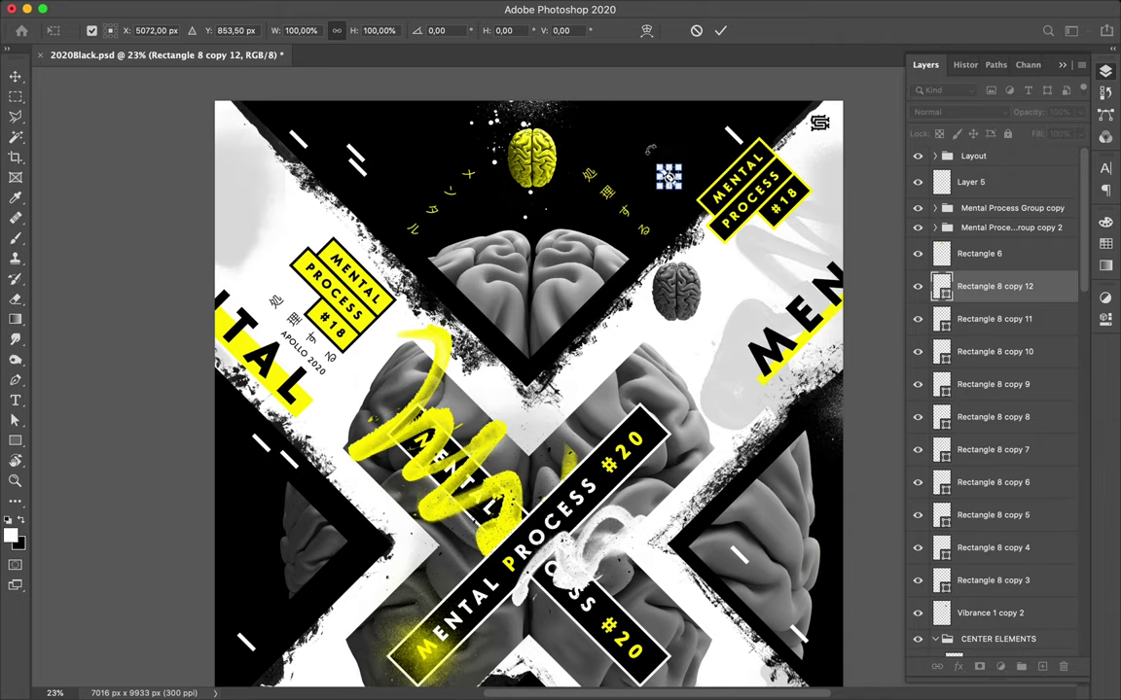
pyautogui.moveTo(650, 150); pyautogui.dragTo(708, 153)
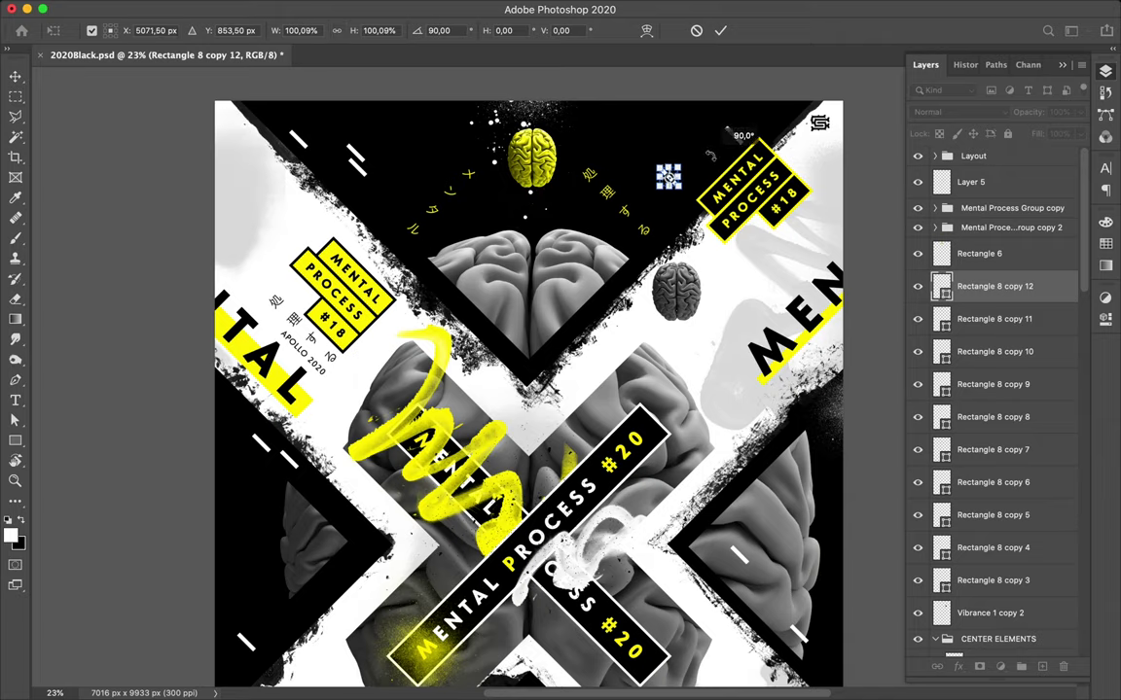
pyautogui.press('F7')
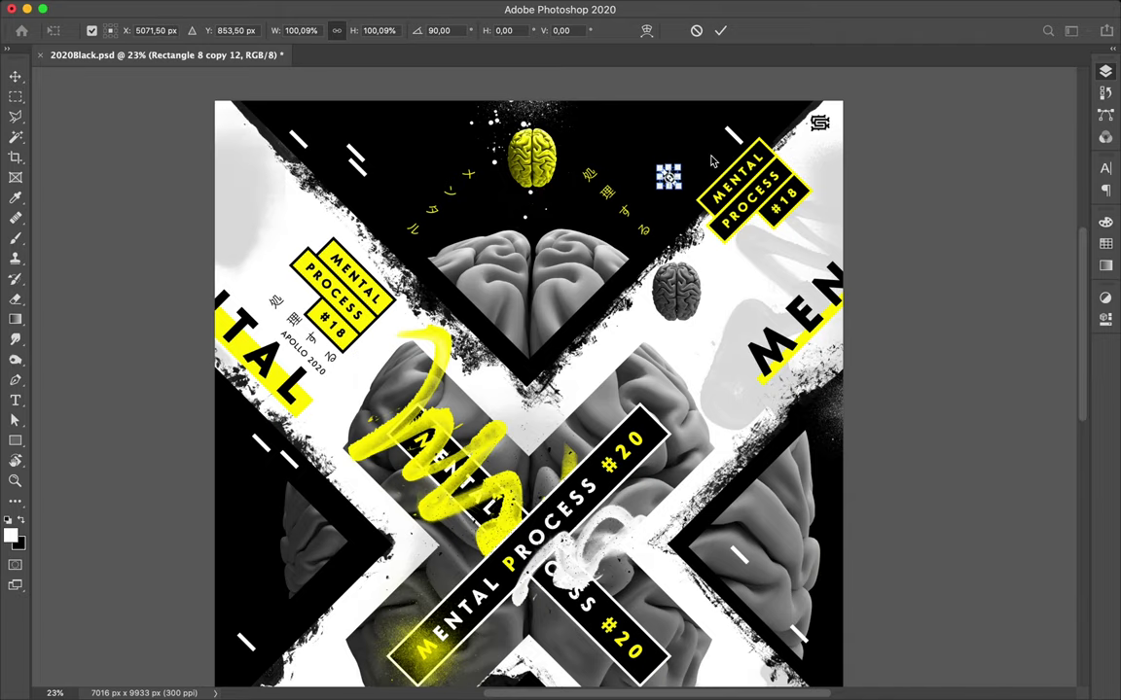
pyautogui.press('F7')
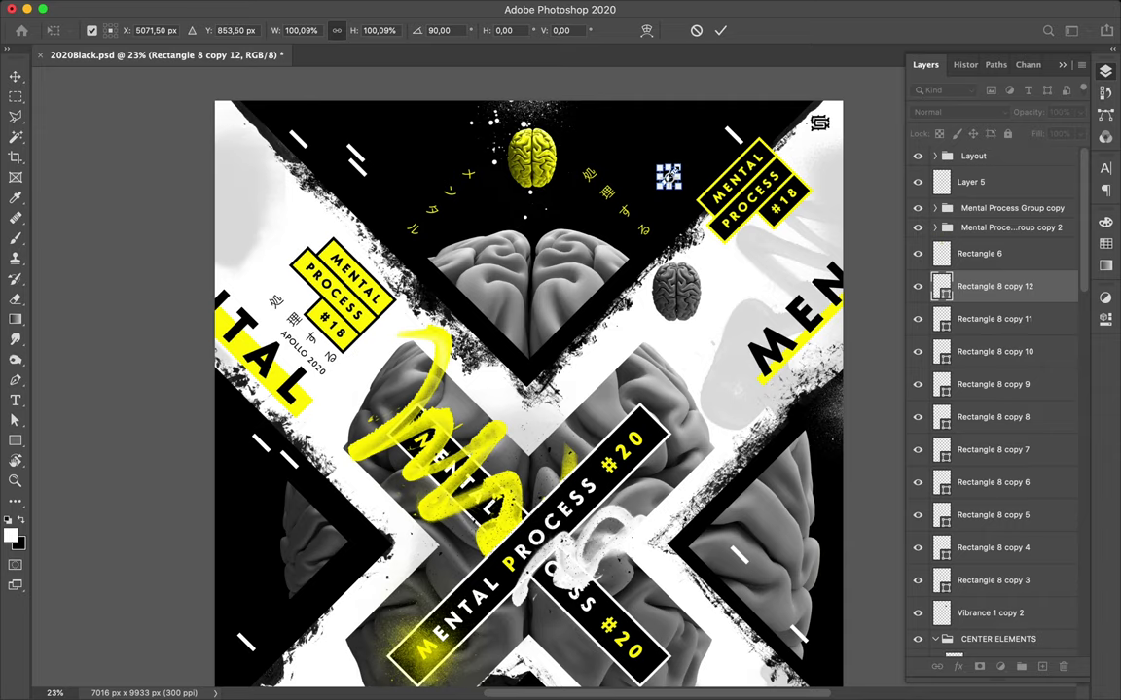
pyautogui.press('Return')
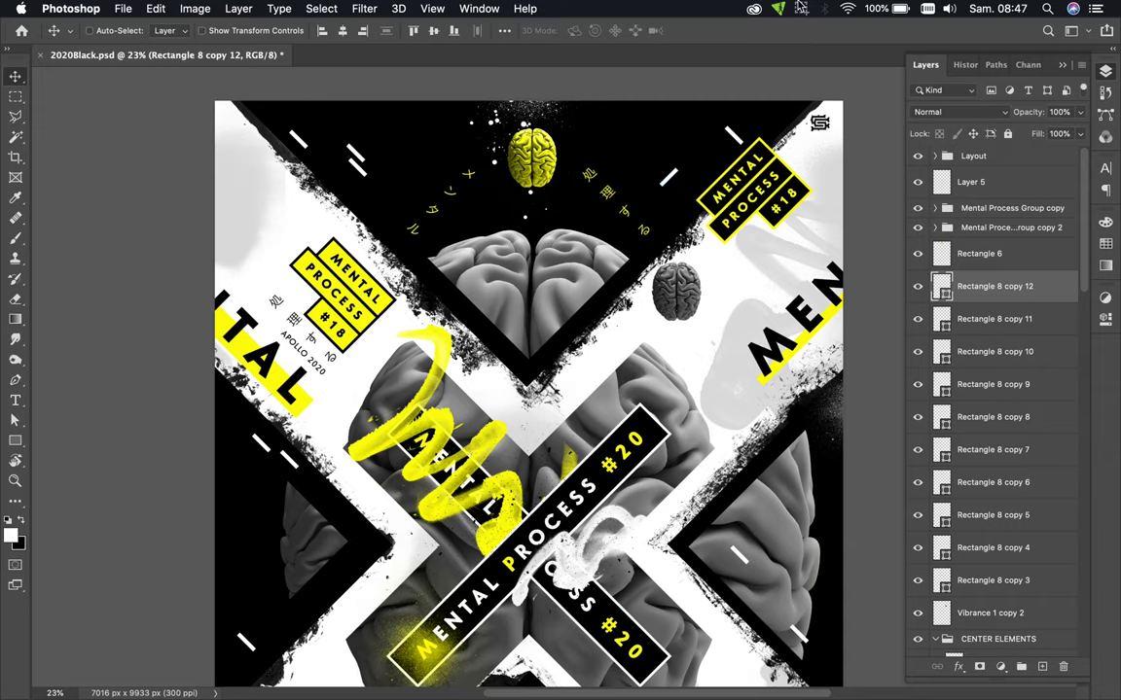
pyautogui.click(799, 8)
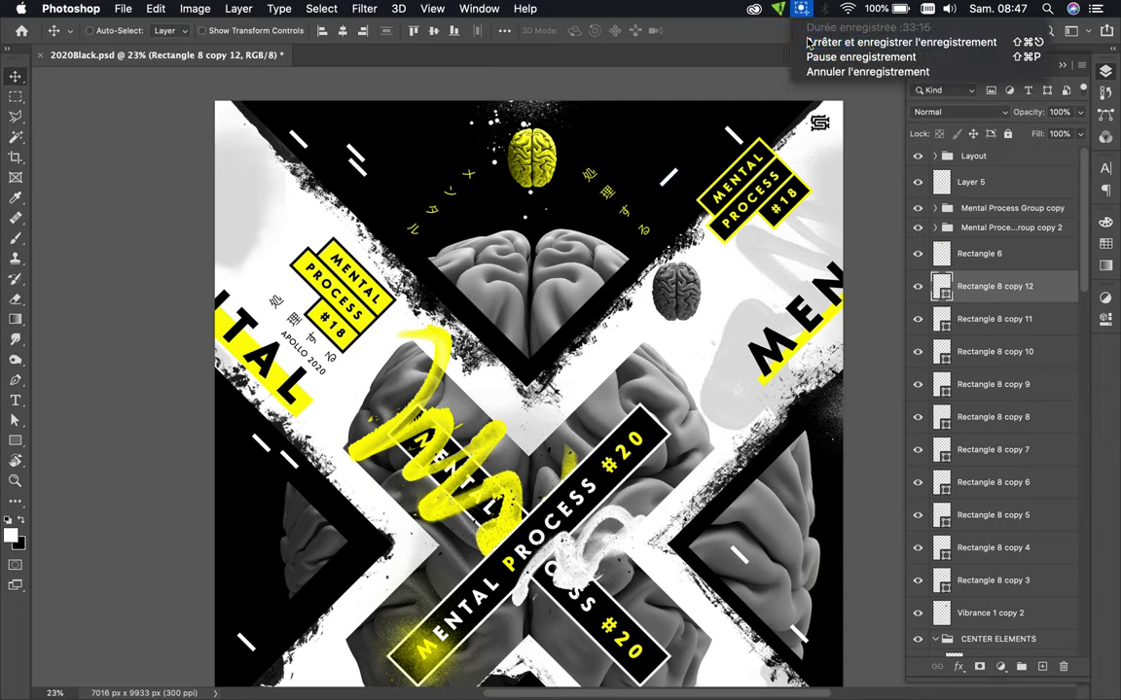
pyautogui.click(805, 42)
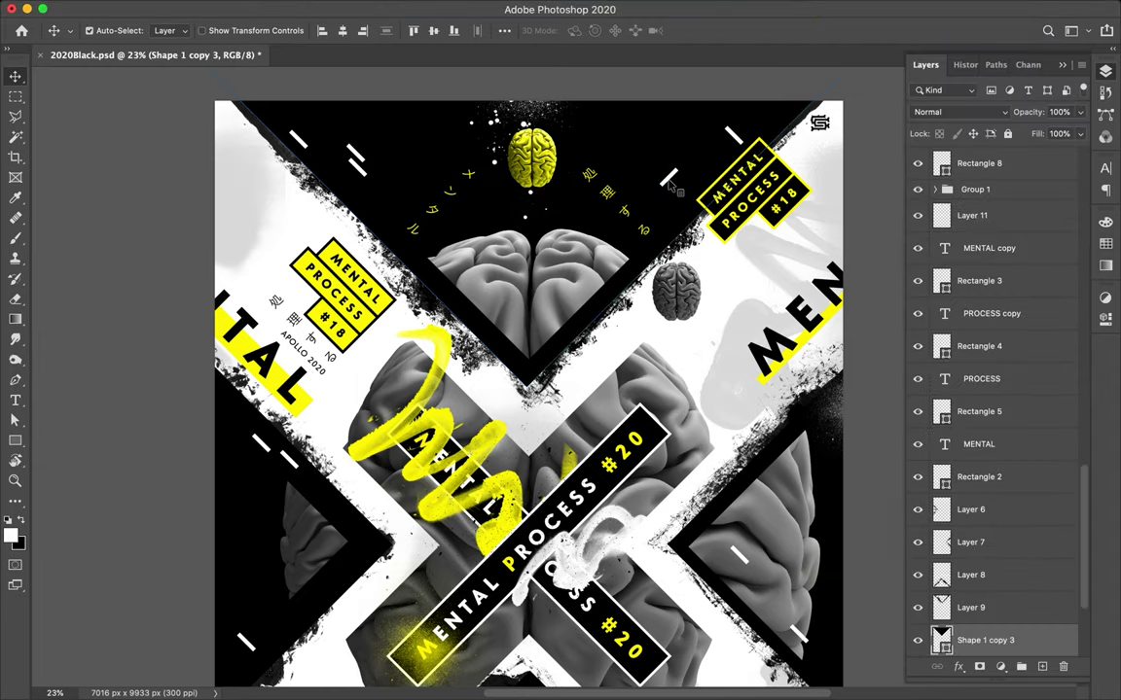
pyautogui.click(670, 185)
# - Alt-drag dash copies 13–20 near the top and down the left edge by MENTAL PROCESS #18
pyautogui.moveTo(670, 184); pyautogui.dragTo(576, 317)
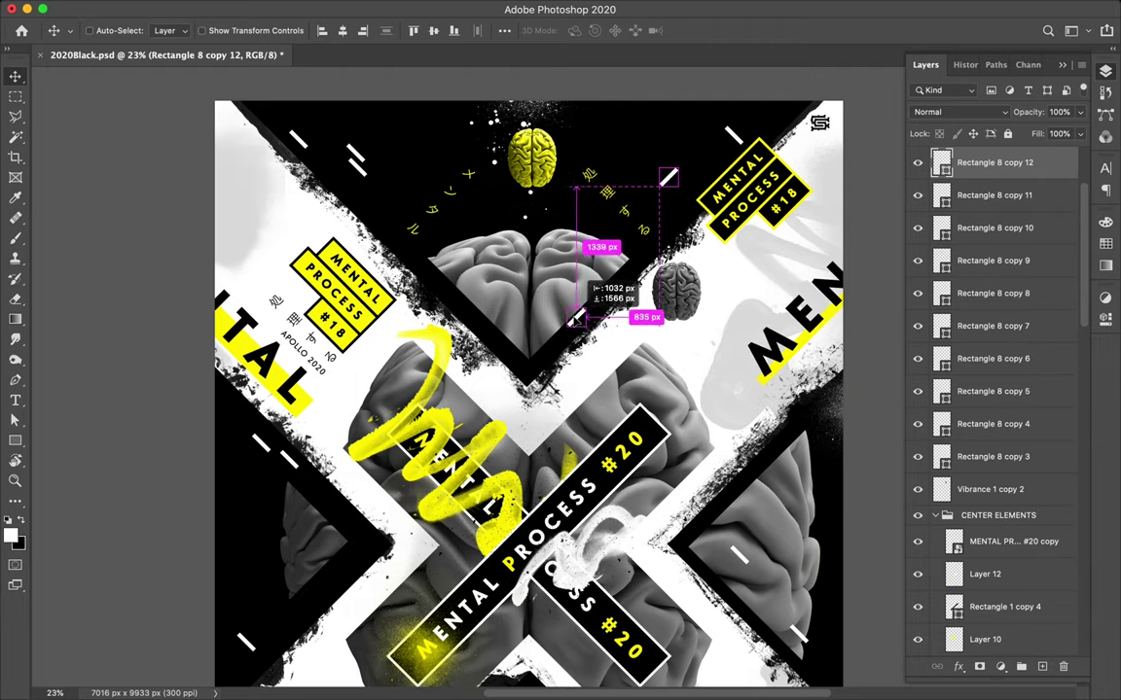
pyautogui.moveTo(575, 318)
pyautogui.mouseDown()
pyautogui.moveTo(395, 207)
pyautogui.moveTo(416, 172)
pyautogui.moveTo(401, 200)
pyautogui.mouseUp()
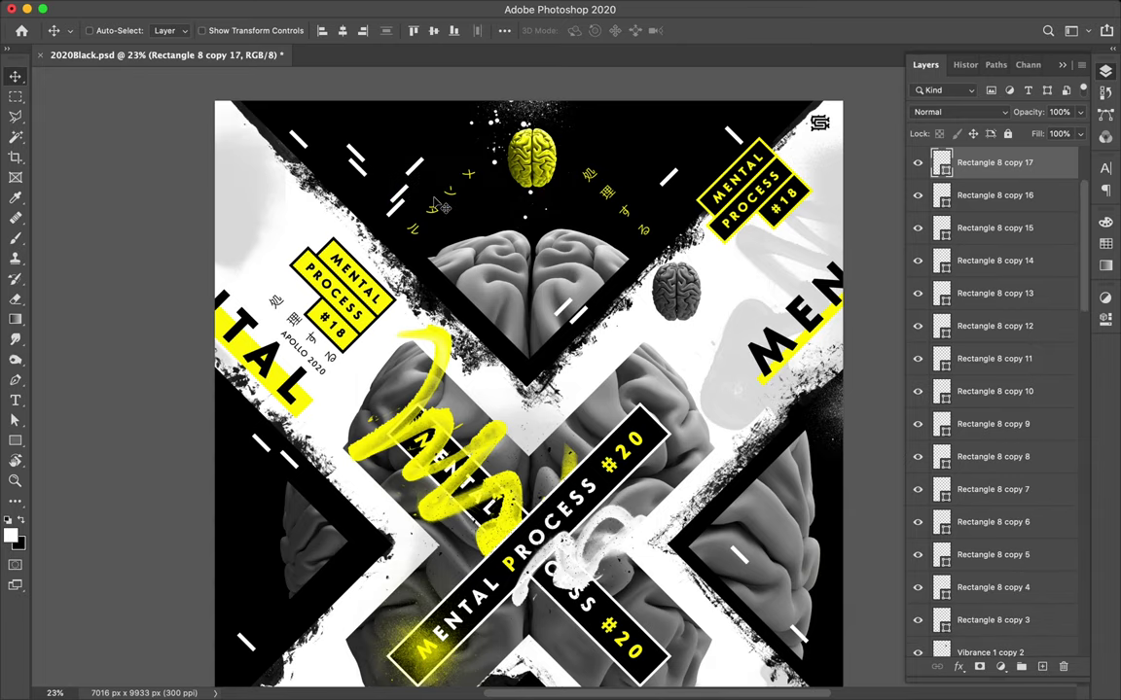
pyautogui.scroll(-3, 401, 200)
pyautogui.moveTo(398, 100); pyautogui.dragTo(266, 381)
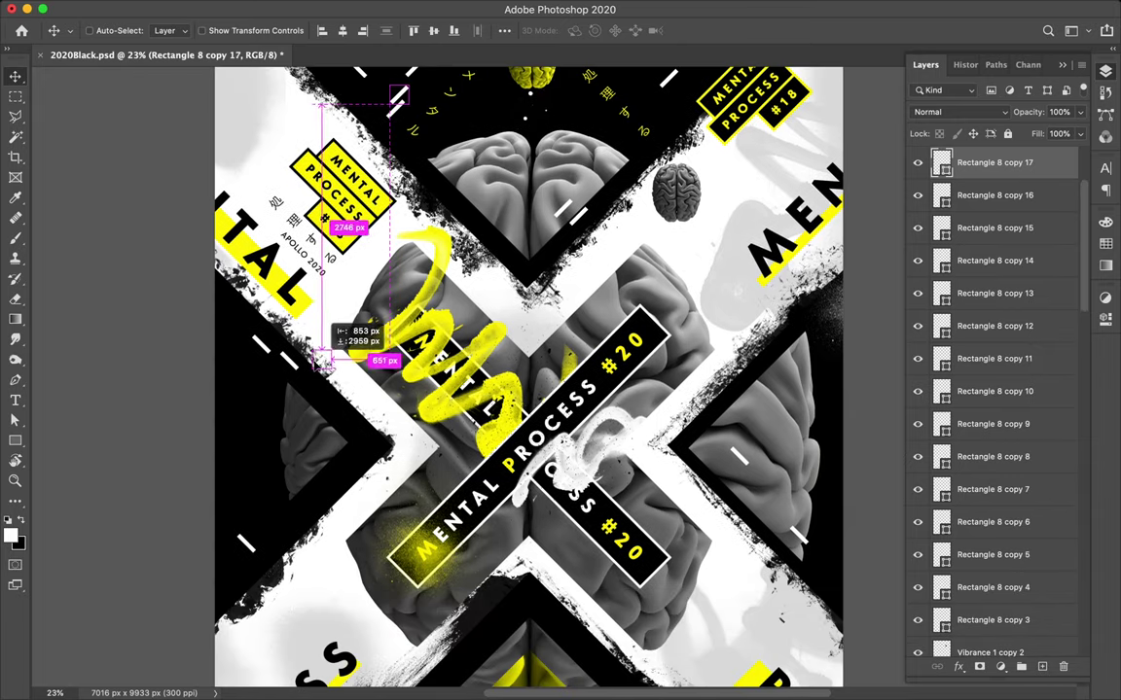
pyautogui.moveTo(265, 382); pyautogui.dragTo(226, 435)
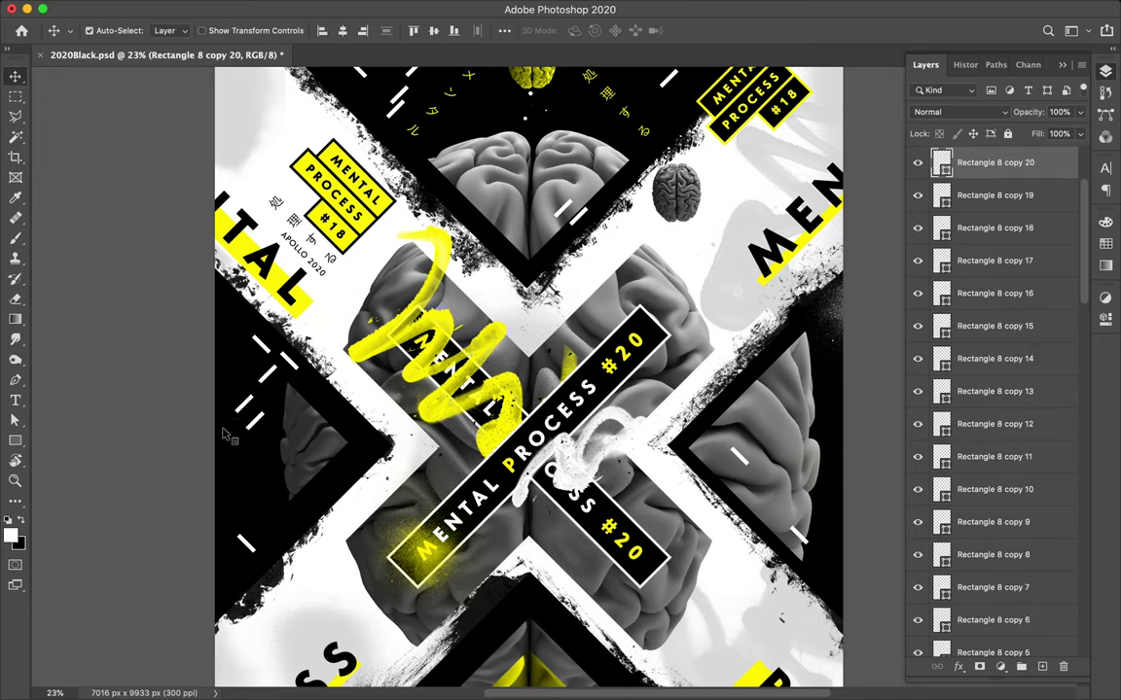
pyautogui.hotkey('alt', 'shift', ']')
# - Set the vertical credit text colour to a sampled near-white in the Character panel
pyautogui.press('a')
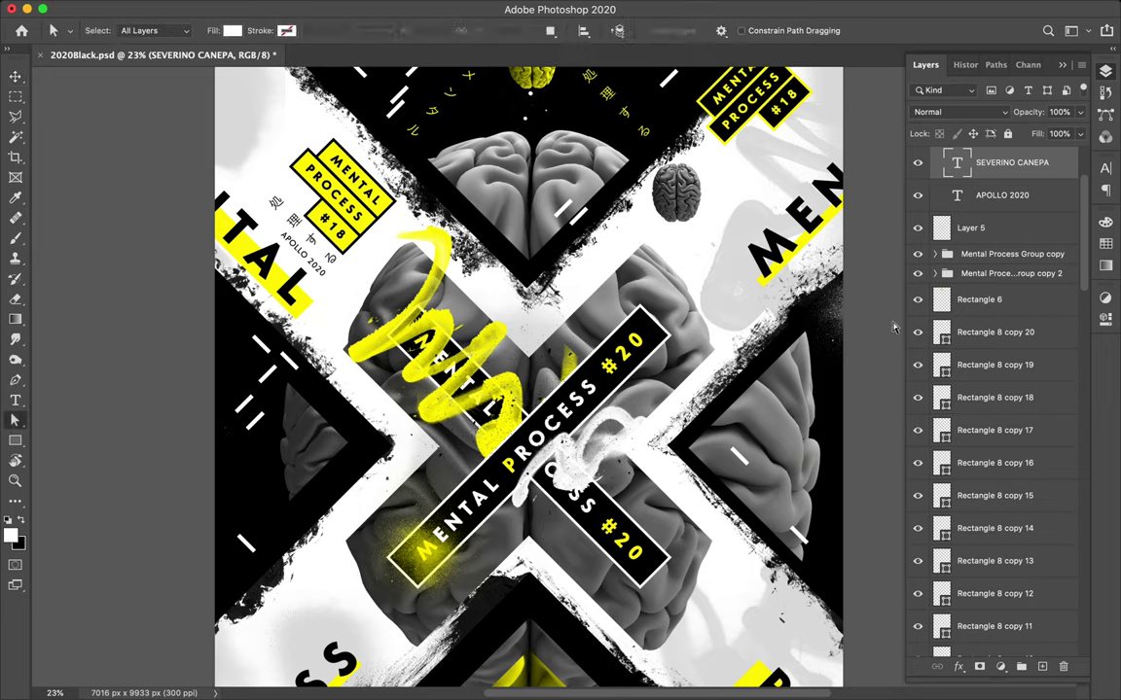
pyautogui.click(1107, 168)
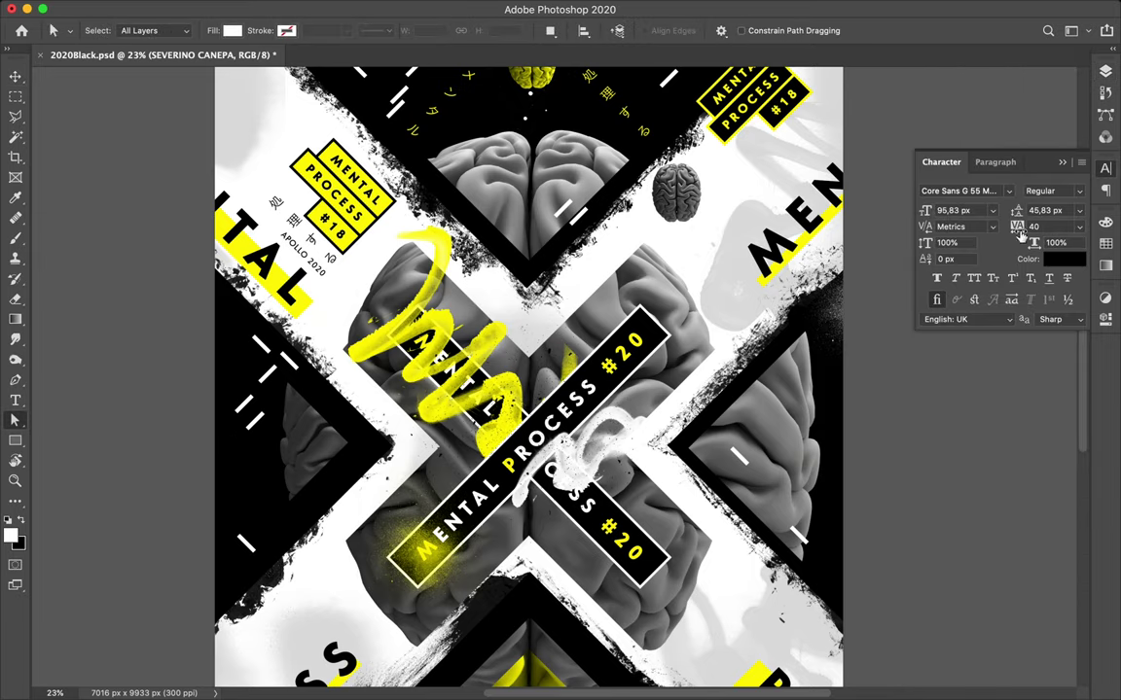
pyautogui.click(1068, 261)
pyautogui.moveTo(722, 326); pyautogui.dragTo(681, 326)
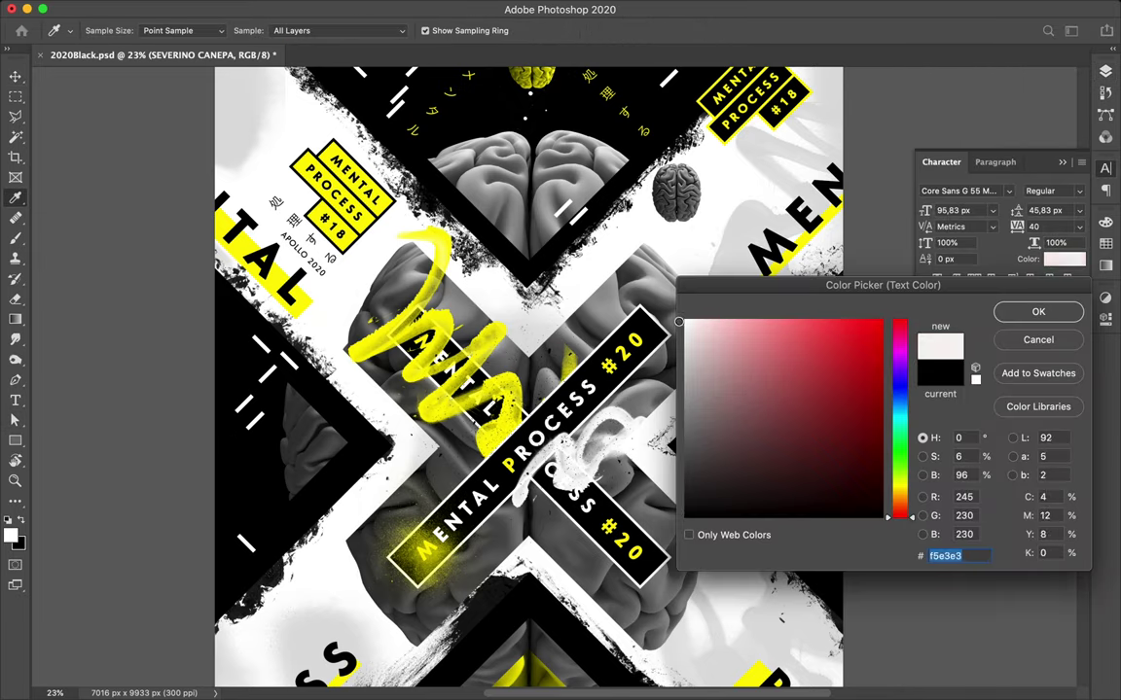
pyautogui.click(1074, 324)
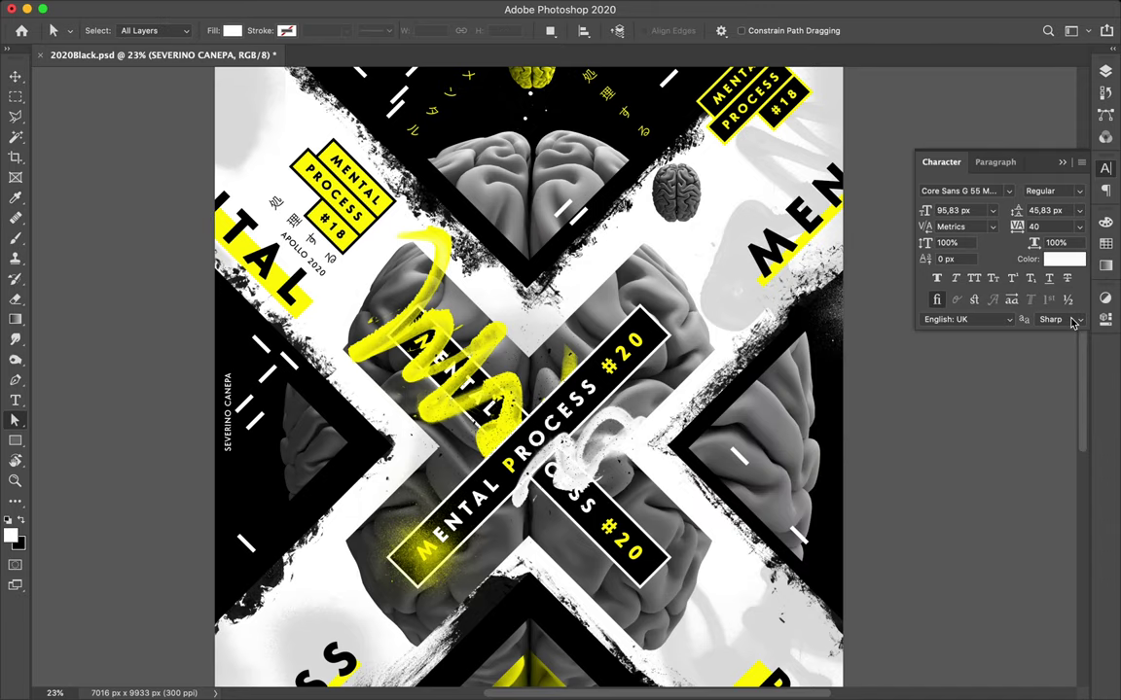
pyautogui.scroll(-5, 321, 341)
pyautogui.scroll(-5, 321, 341)
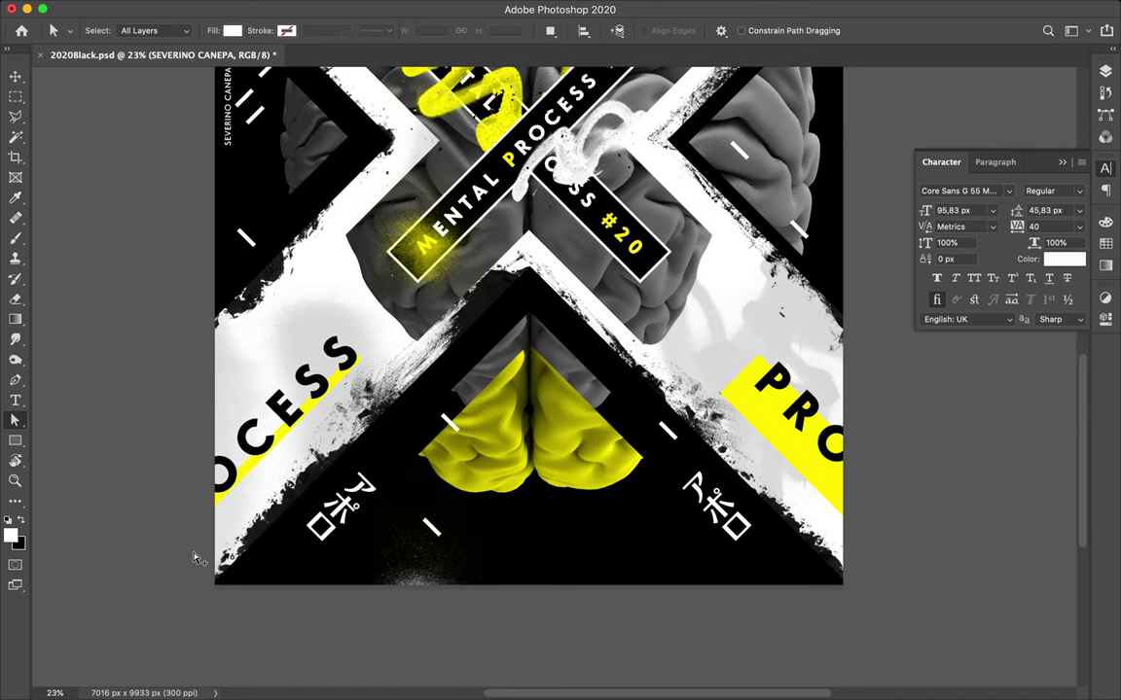
# - Move the #621 label up, rotate it -45°, and nudge it above PROCESS
pyautogui.press('v')
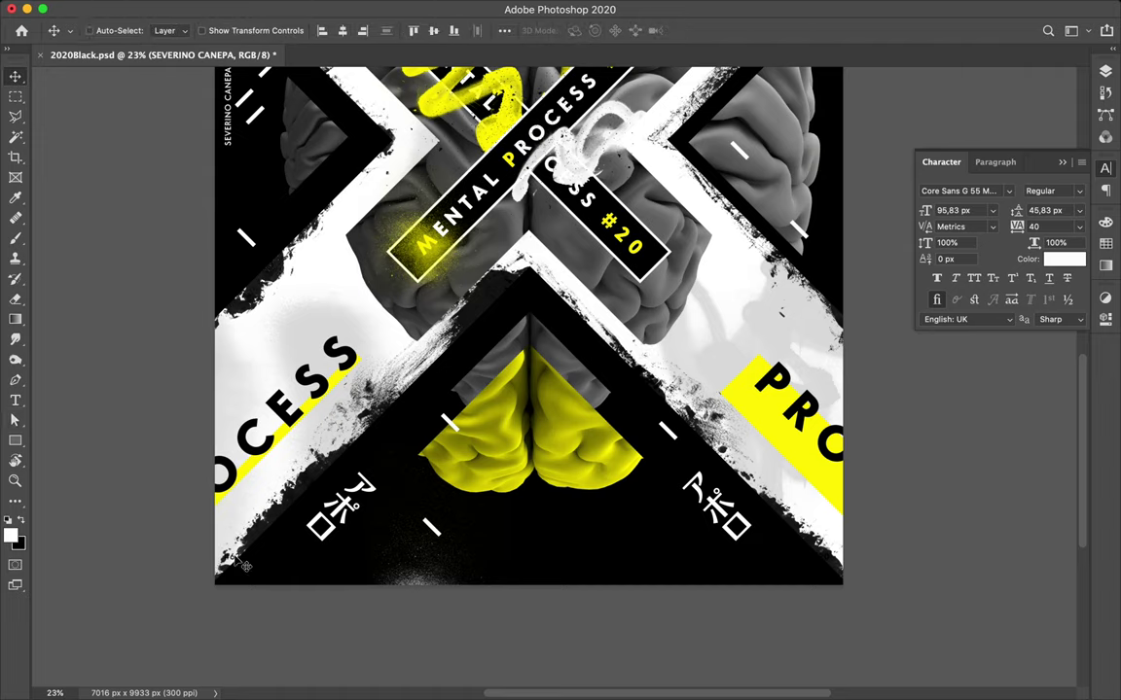
pyautogui.click(235, 561)
pyautogui.moveTo(235, 543)
pyautogui.mouseDown()
pyautogui.moveTo(294, 345)
pyautogui.moveTo(274, 313)
pyautogui.mouseUp()
pyautogui.hotkey('ctrl', 't')
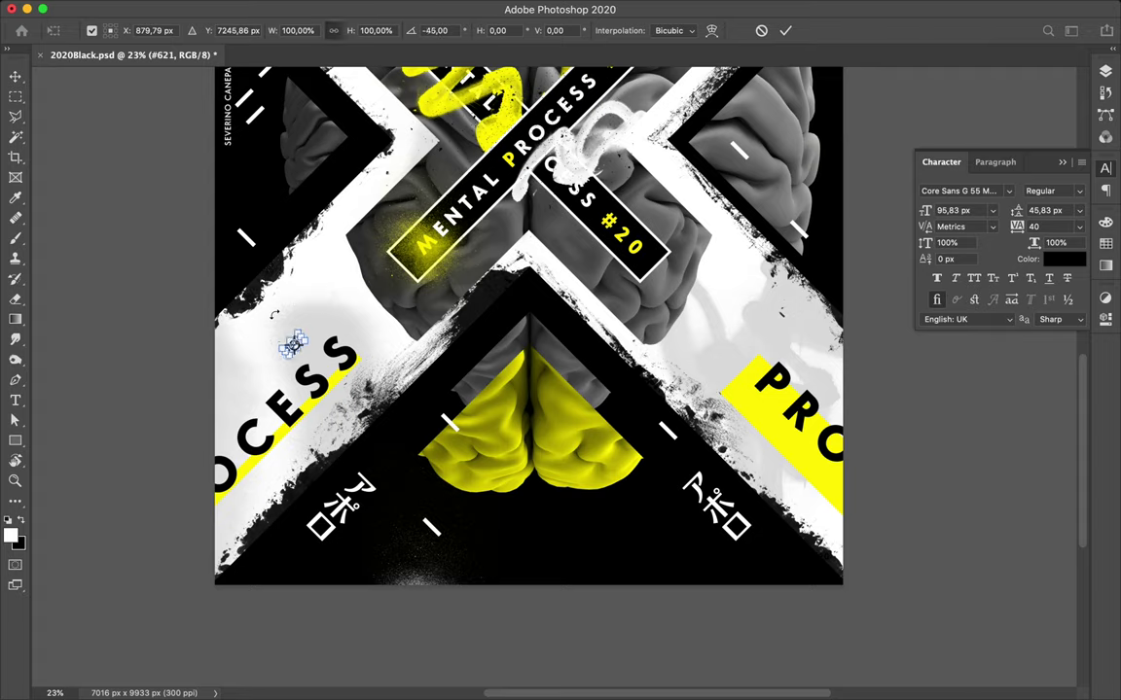
pyautogui.press('Return')
pyautogui.moveTo(302, 350); pyautogui.dragTo(328, 339)
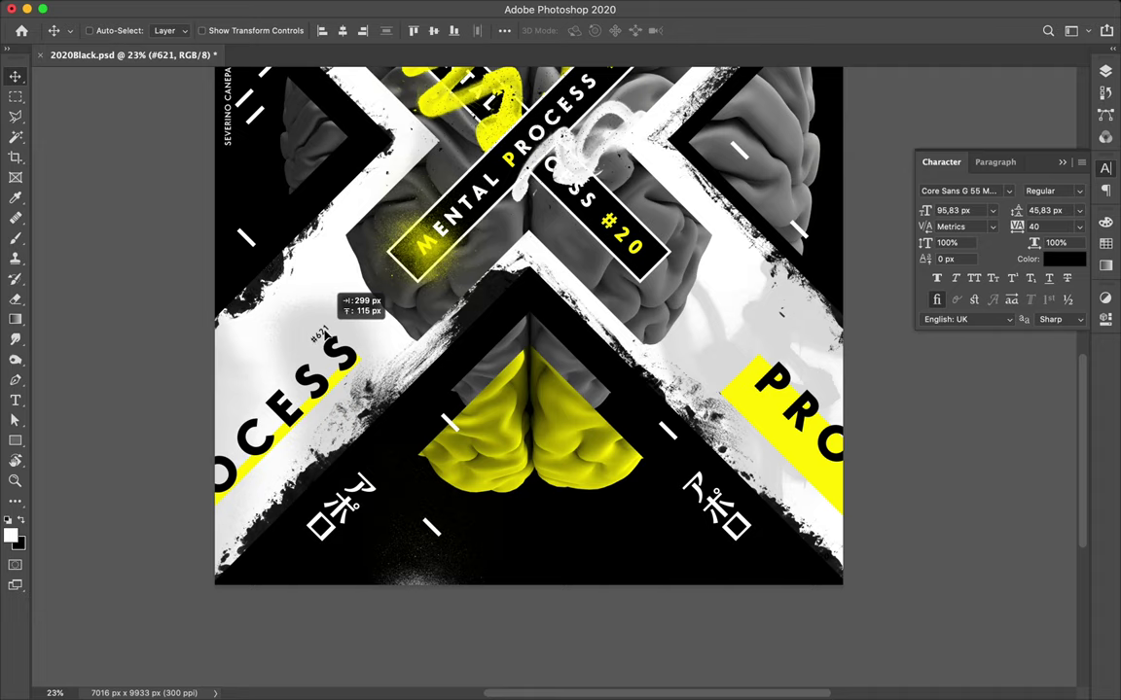
pyautogui.scroll(3, 336, 384)
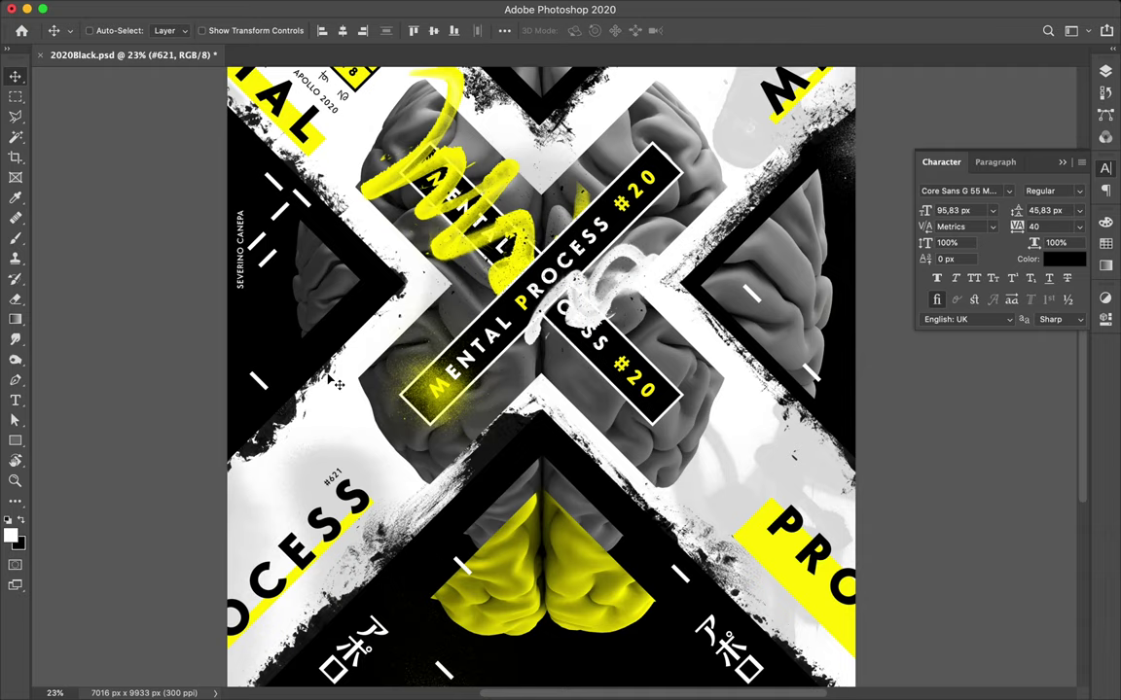
# - Nudge the vertical credit text slightly lower
pyautogui.keyDown('super'); pyautogui.click(250, 281); pyautogui.keyUp('super')
pyautogui.moveTo(250, 281); pyautogui.dragTo(250, 303)
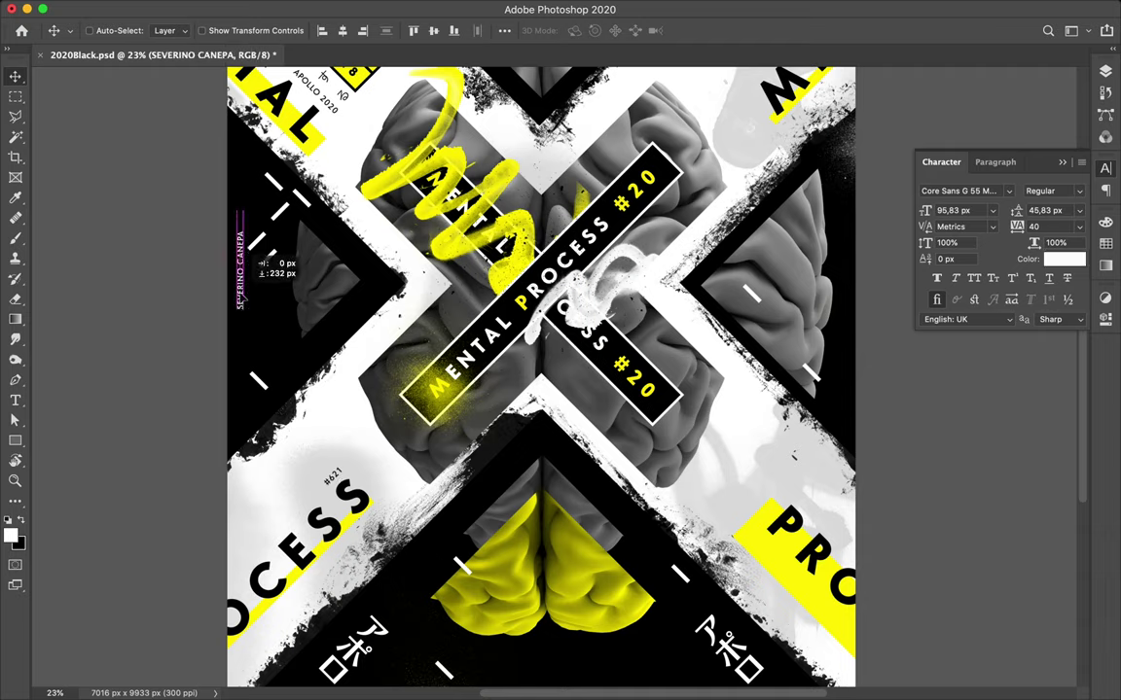
pyautogui.click(434, 32)
# - Reposition a left-band dash and place copies toward the centre and right edge, up to copy 25
pyautogui.keyDown('super'); pyautogui.click(260, 241); pyautogui.keyUp('super')
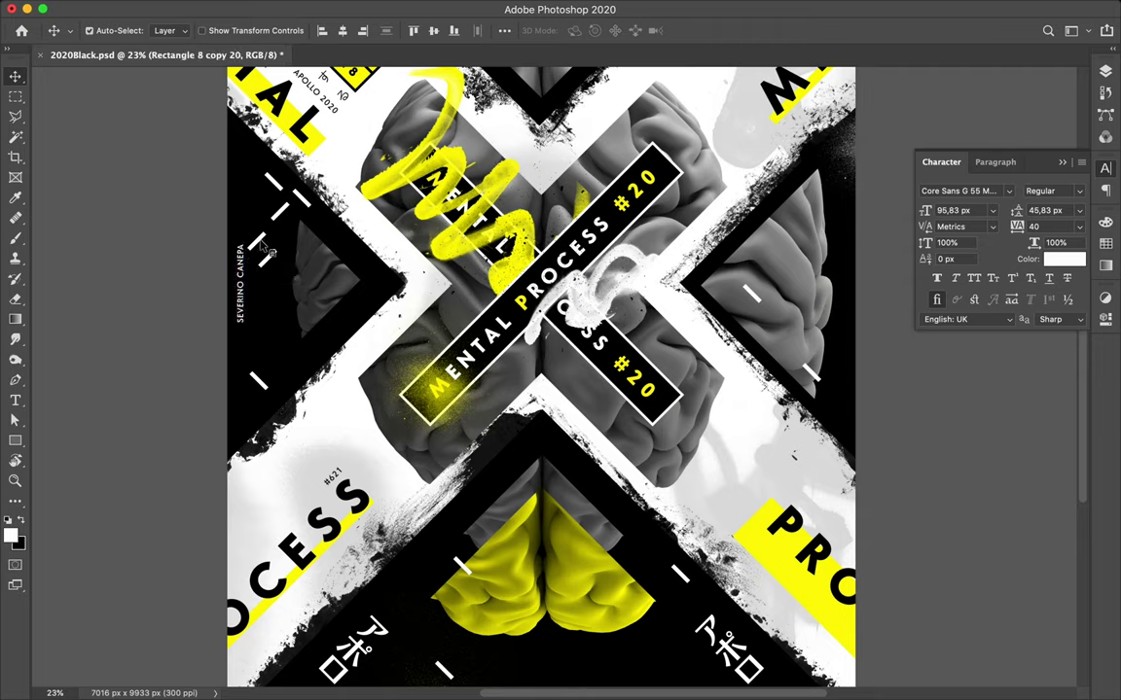
pyautogui.moveTo(263, 243); pyautogui.dragTo(277, 211)
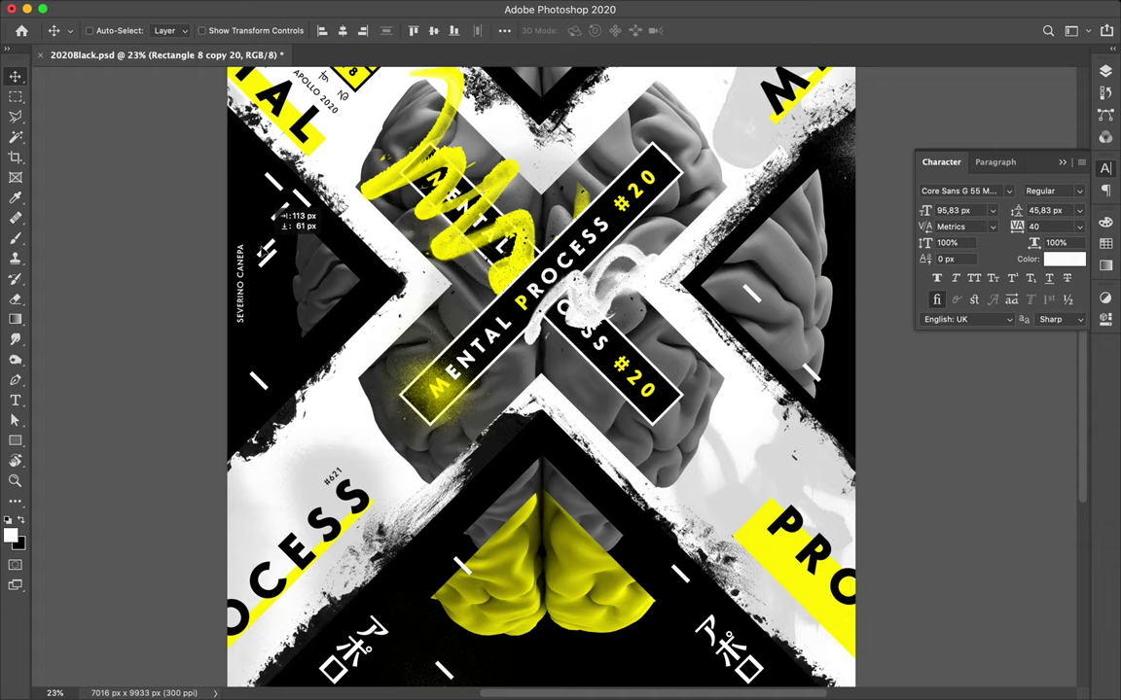
pyautogui.moveTo(270, 237); pyautogui.dragTo(265, 264)
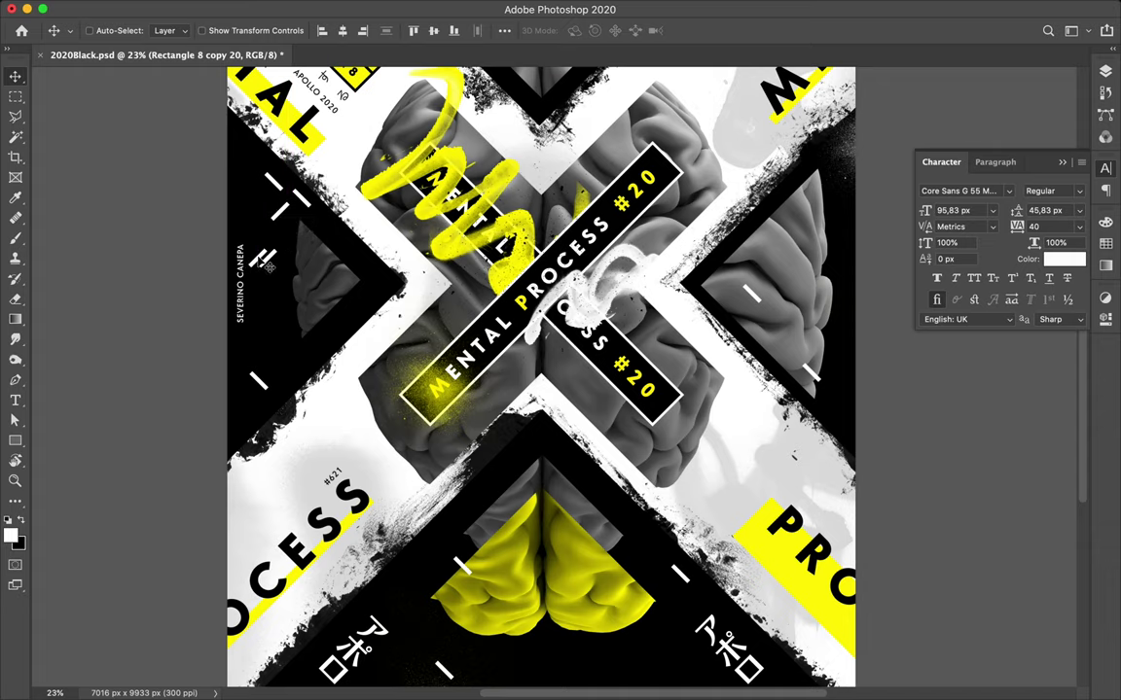
pyautogui.press('super')
pyautogui.moveTo(279, 265)
pyautogui.mouseDown()
pyautogui.moveTo(363, 301)
pyautogui.moveTo(356, 294)
pyautogui.moveTo(339, 345)
pyautogui.moveTo(513, 521)
pyautogui.mouseUp()
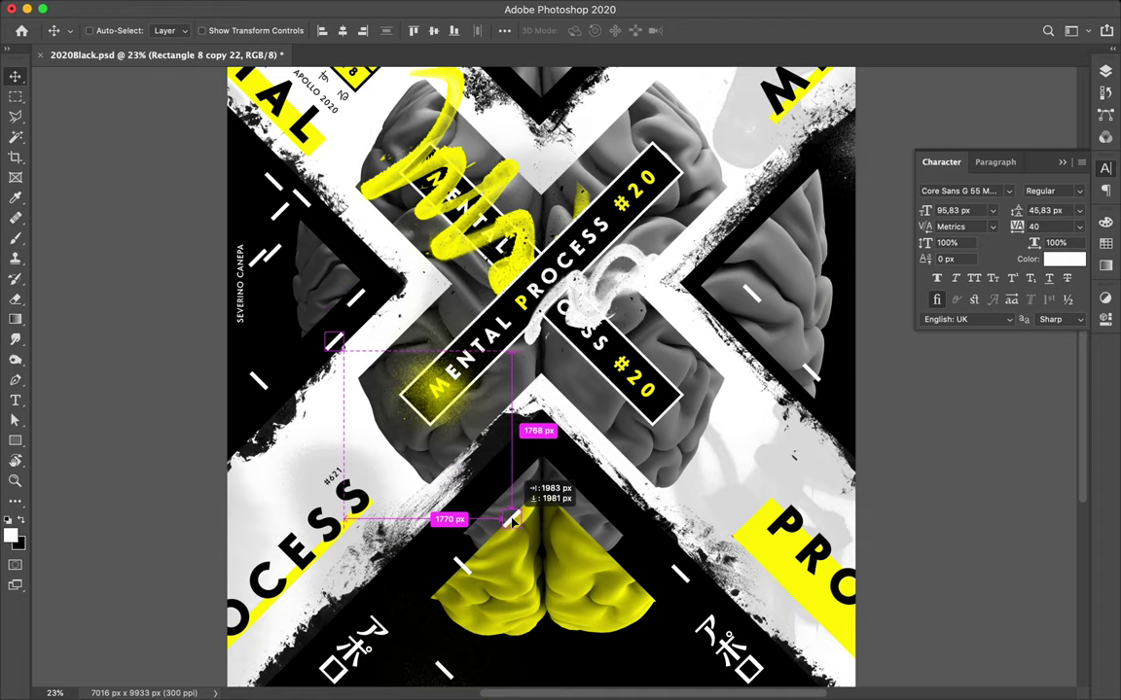
pyautogui.moveTo(513, 521)
pyautogui.mouseDown()
pyautogui.moveTo(519, 462)
pyautogui.moveTo(806, 168)
pyautogui.moveTo(788, 282)
pyautogui.mouseUp()
pyautogui.press('a')
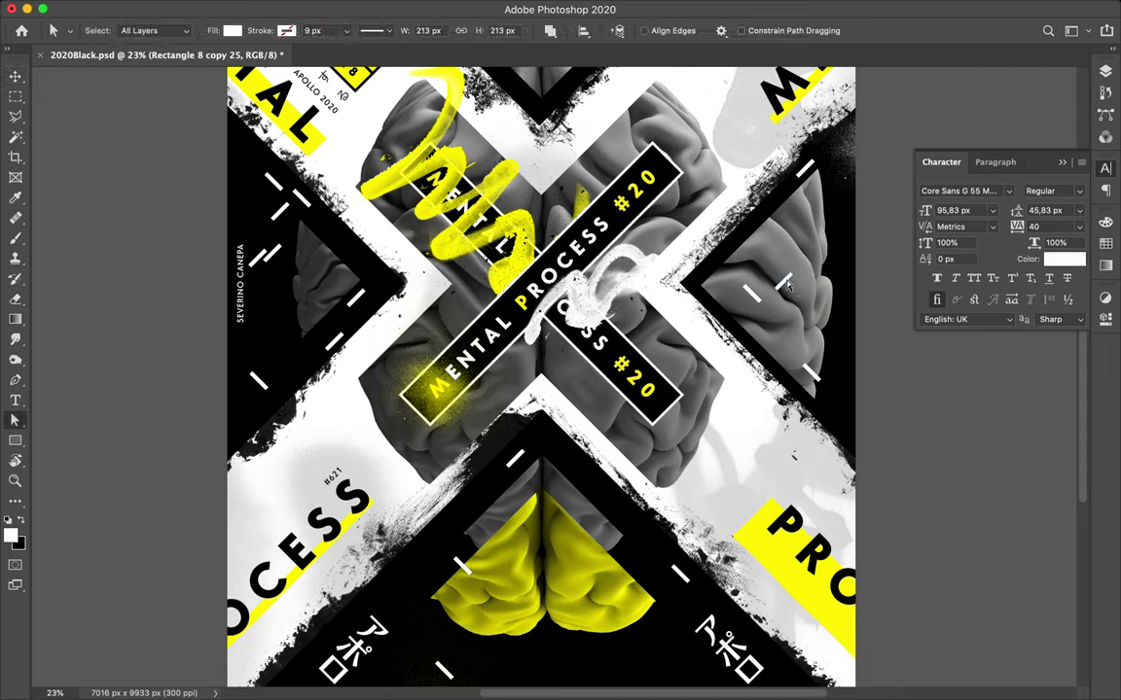
# - Fill the selected dash yellow and place a copy further right
pyautogui.click(1106, 244)
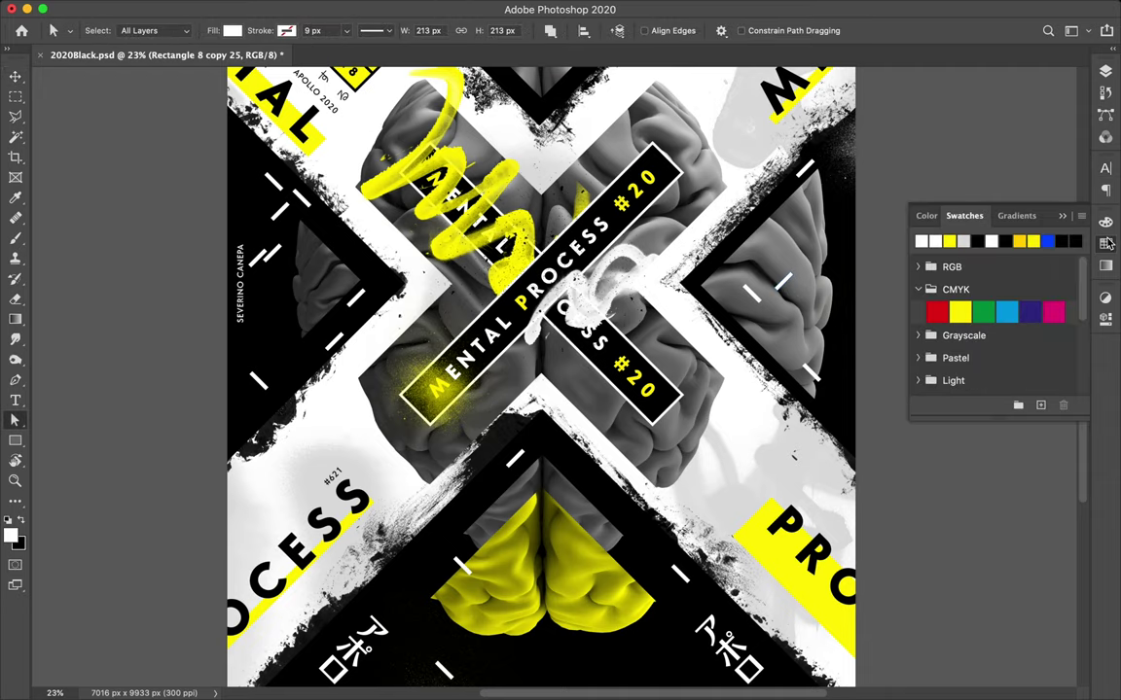
pyautogui.click(948, 241)
pyautogui.press('v')
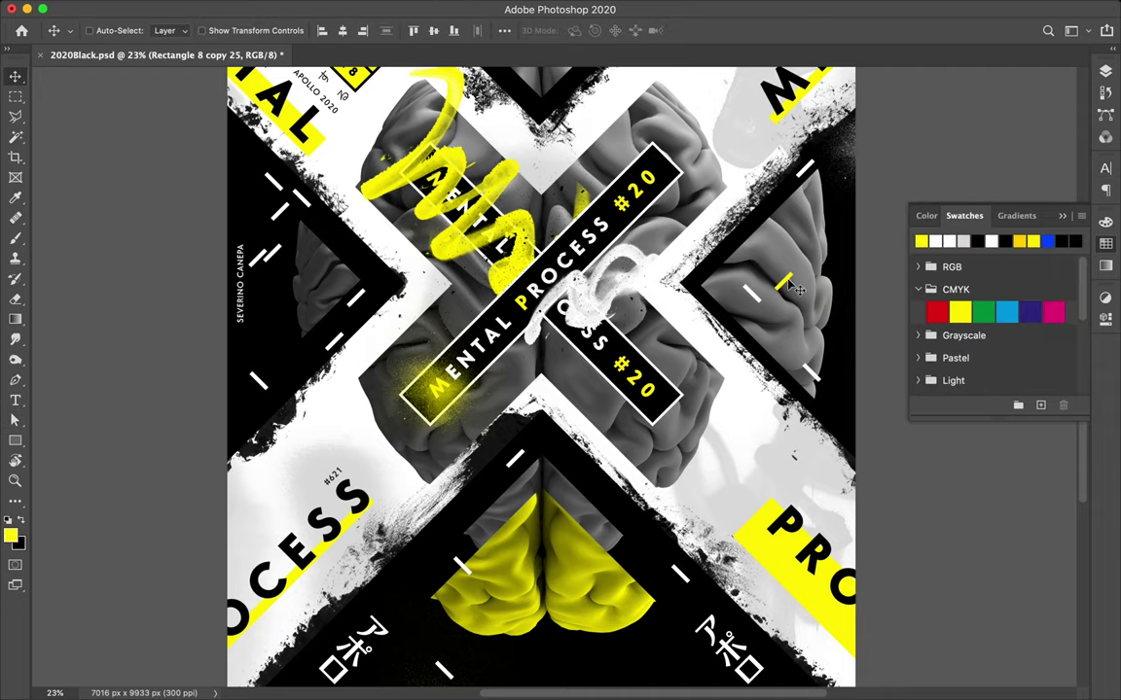
pyautogui.moveTo(798, 267)
pyautogui.mouseDown()
pyautogui.moveTo(835, 392)
pyautogui.moveTo(694, 594)
pyautogui.mouseUp()
pyautogui.scroll(-5, 694, 593)
pyautogui.scroll(-2, 710, 416)
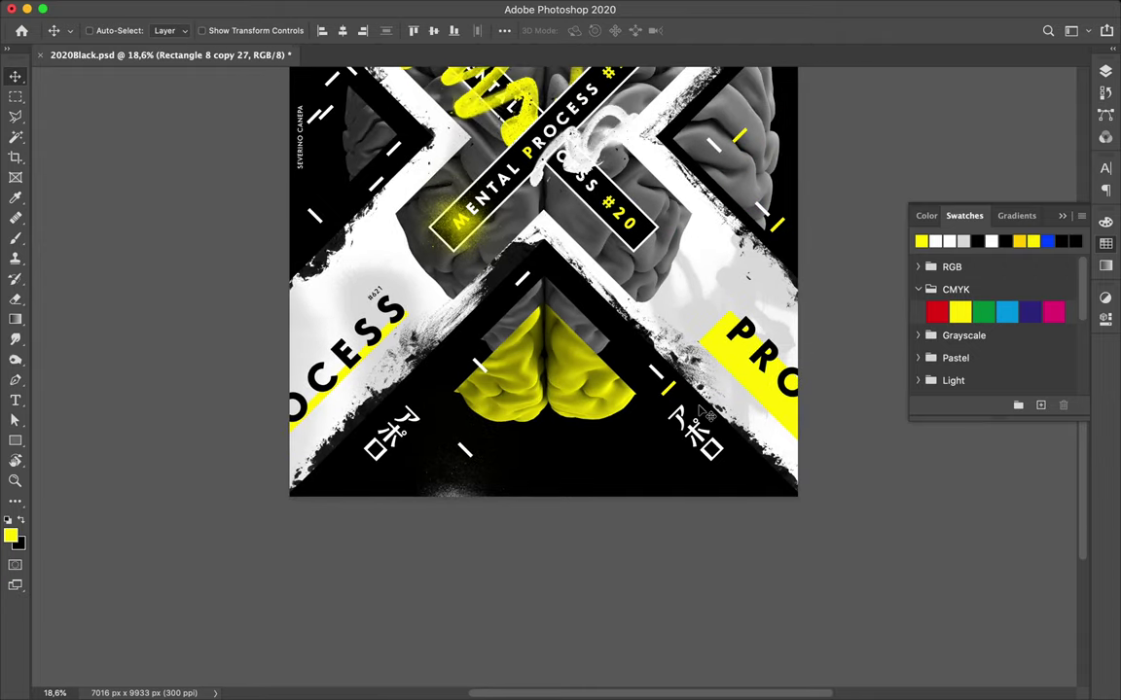
# - Add yellow dash copies left of the lower brain, beside the left katakana, and lower-right
pyautogui.moveTo(675, 392); pyautogui.dragTo(465, 379)
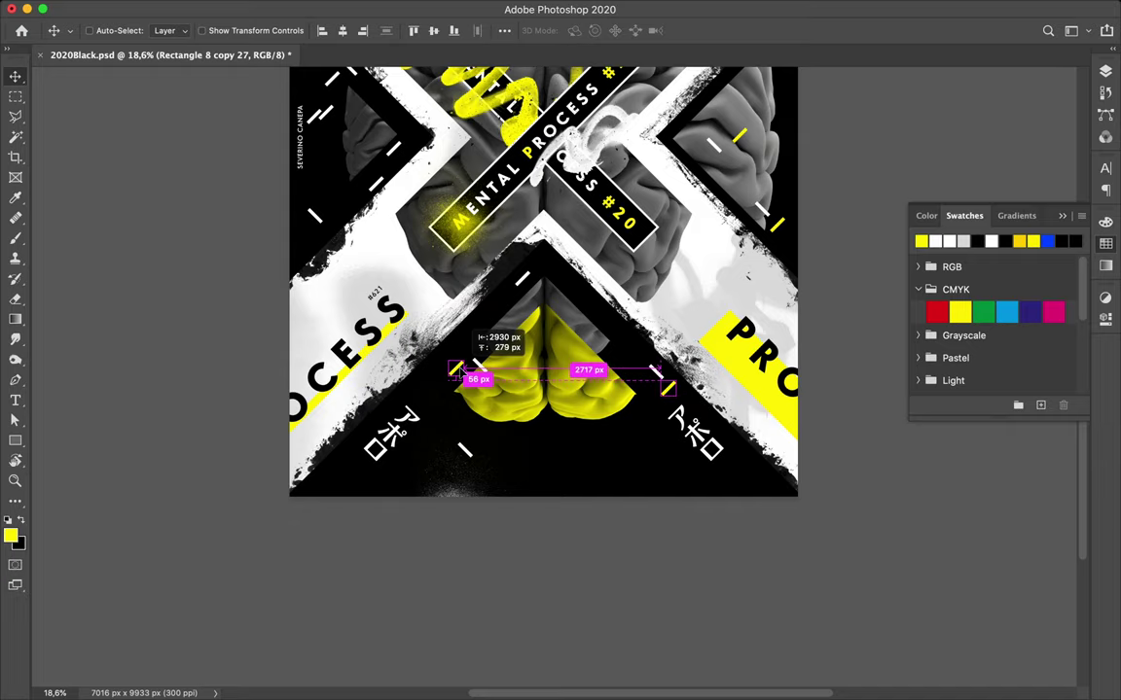
pyautogui.moveTo(465, 376)
pyautogui.mouseDown()
pyautogui.moveTo(421, 387)
pyautogui.moveTo(344, 455)
pyautogui.mouseUp()
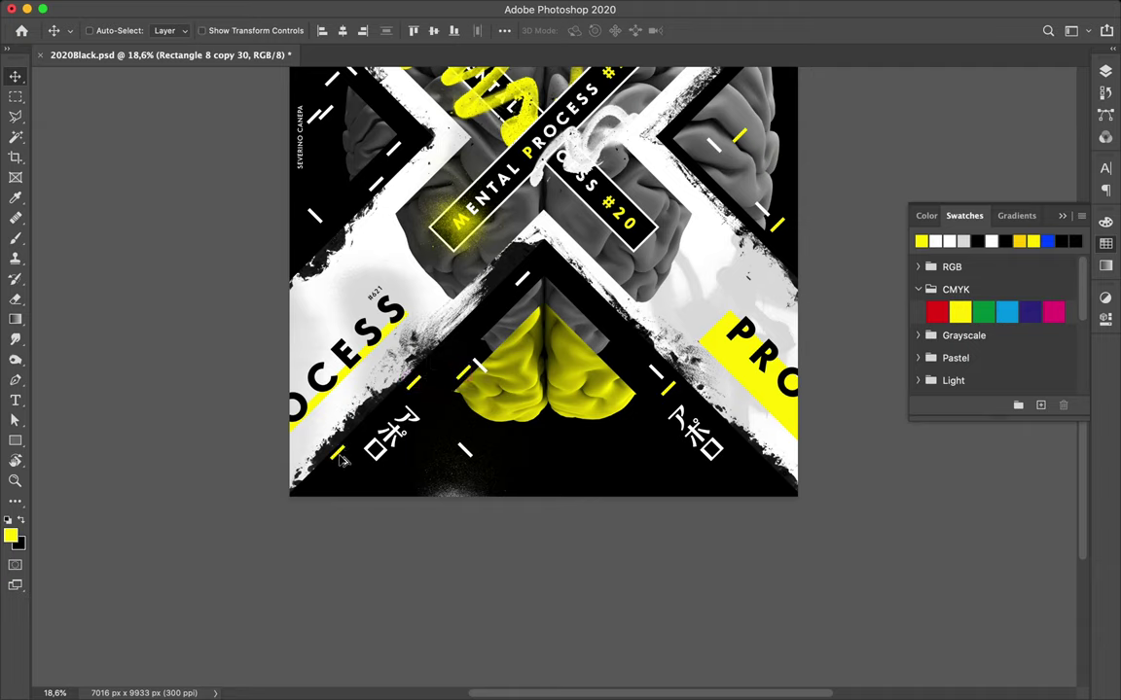
pyautogui.moveTo(340, 459); pyautogui.dragTo(404, 471)
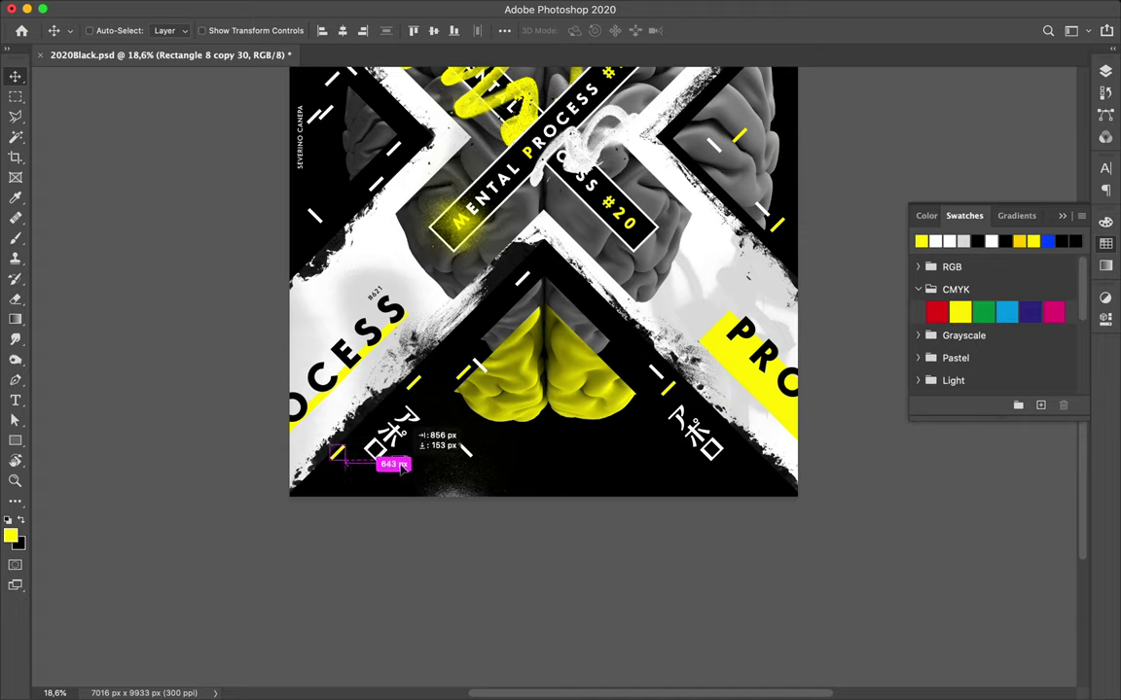
pyautogui.moveTo(403, 470); pyautogui.dragTo(752, 482)
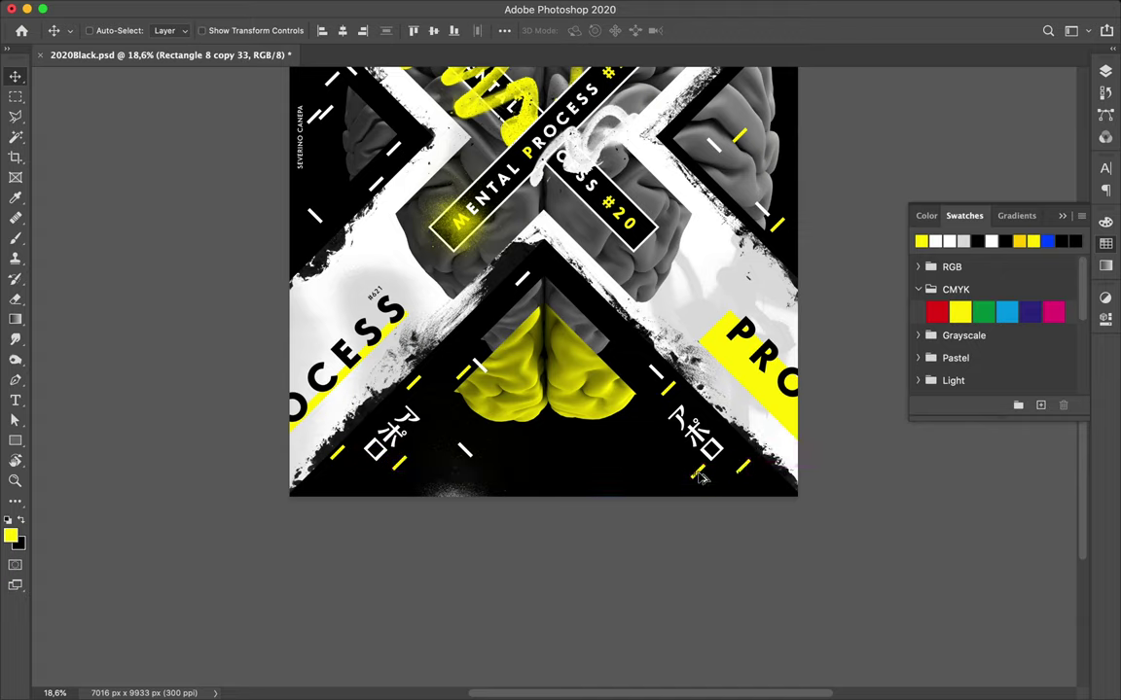
# - Make the 'SATURDAY, SEPTEMBER 12, 2020' date line yellow
pyautogui.keyDown('super'); pyautogui.click(752, 481); pyautogui.keyUp('super')
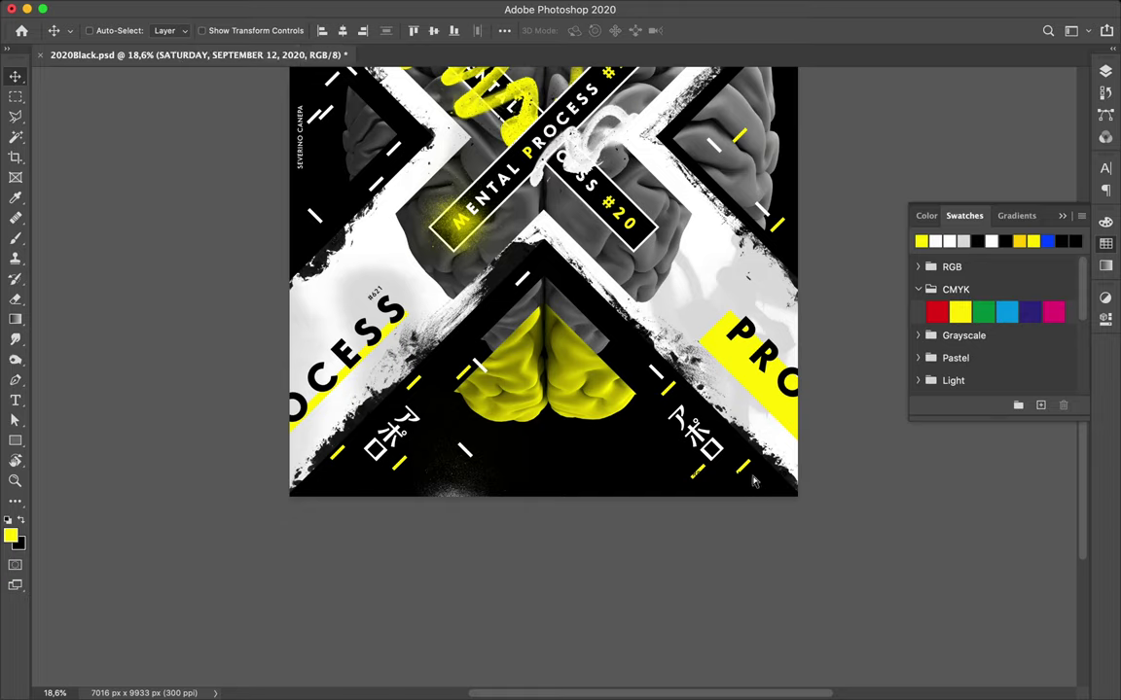
pyautogui.press('a')
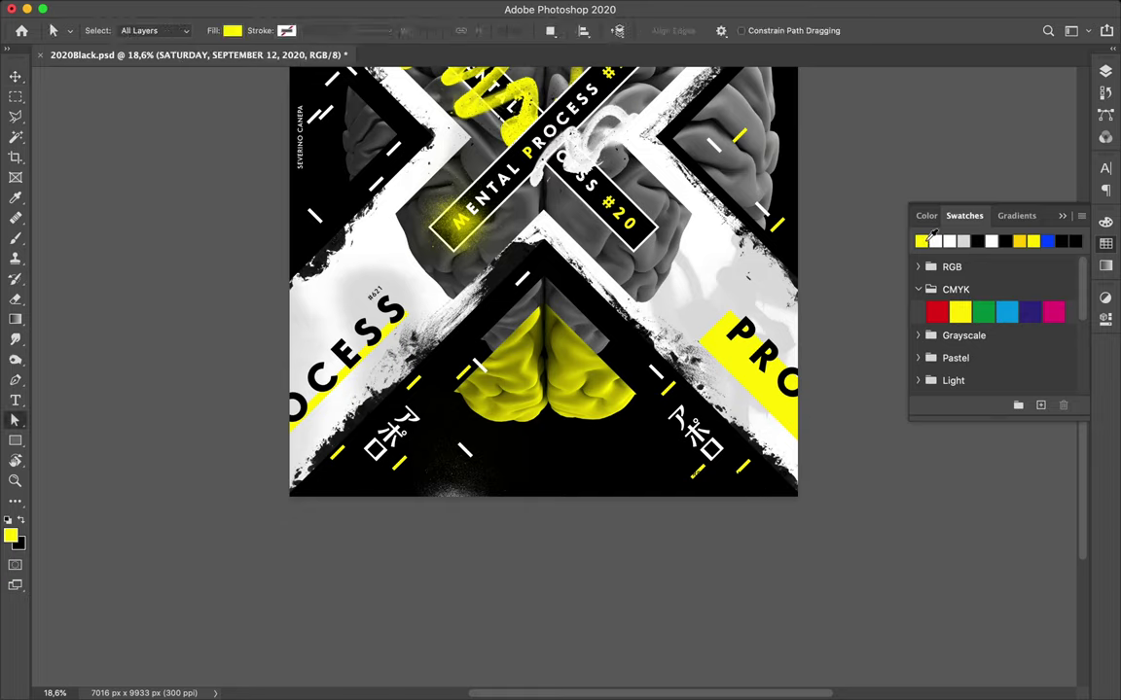
pyautogui.press('v')
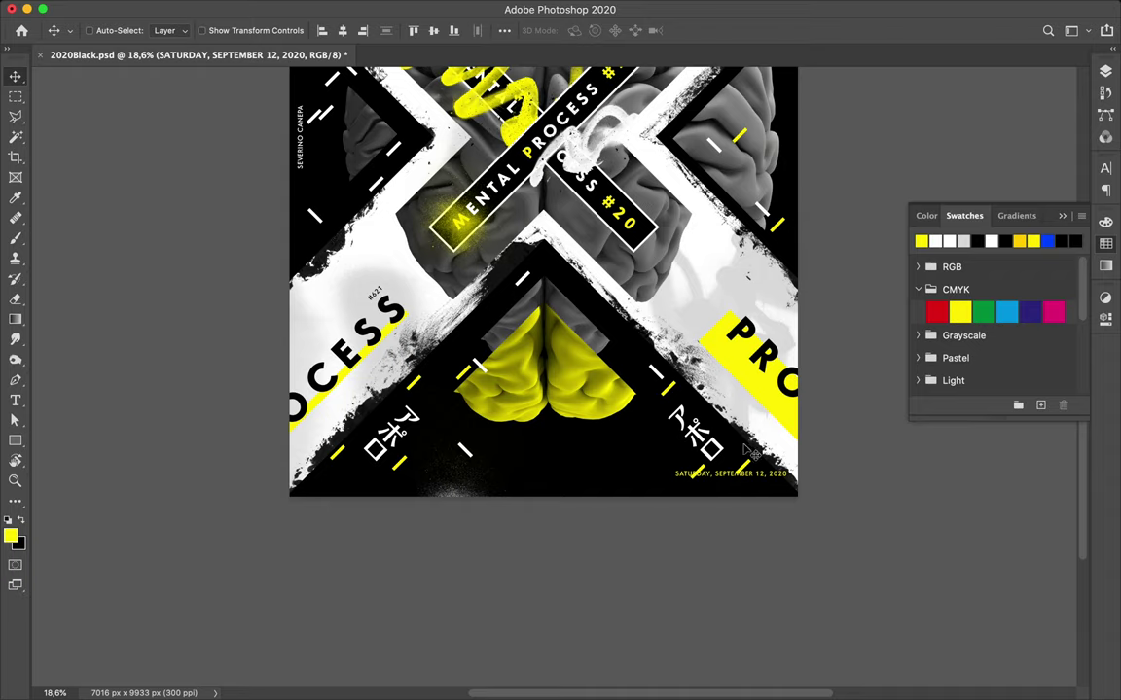
pyautogui.click(751, 471)
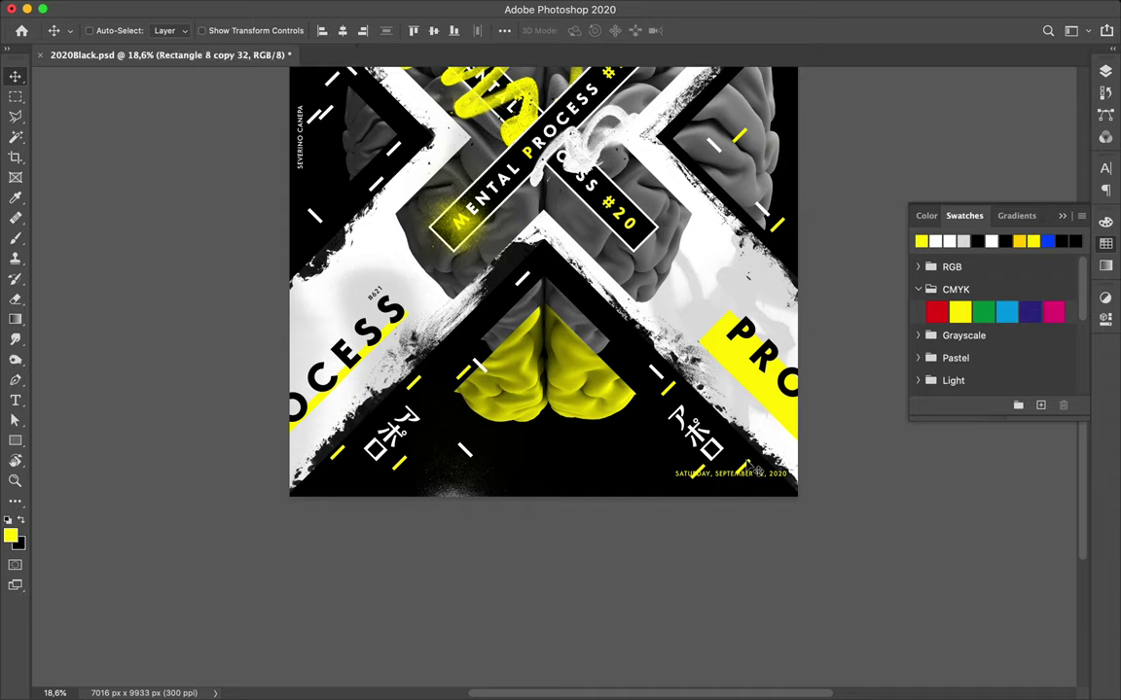
# - Add yellow dash copies at the lower right and near the top of the centre cross
pyautogui.press('ctrl')
pyautogui.moveTo(697, 471)
pyautogui.mouseDown()
pyautogui.moveTo(657, 484)
pyautogui.moveTo(479, 334)
pyautogui.moveTo(357, 172)
pyautogui.moveTo(313, 236)
pyautogui.mouseUp()
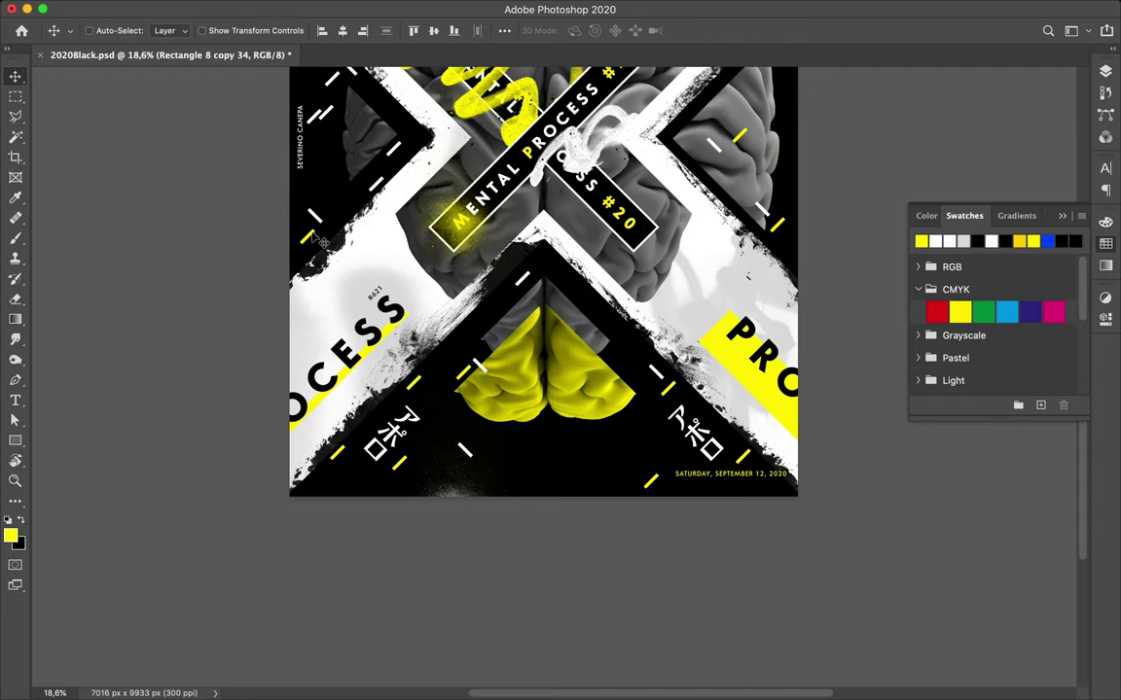
pyautogui.scroll(5, 316, 236)
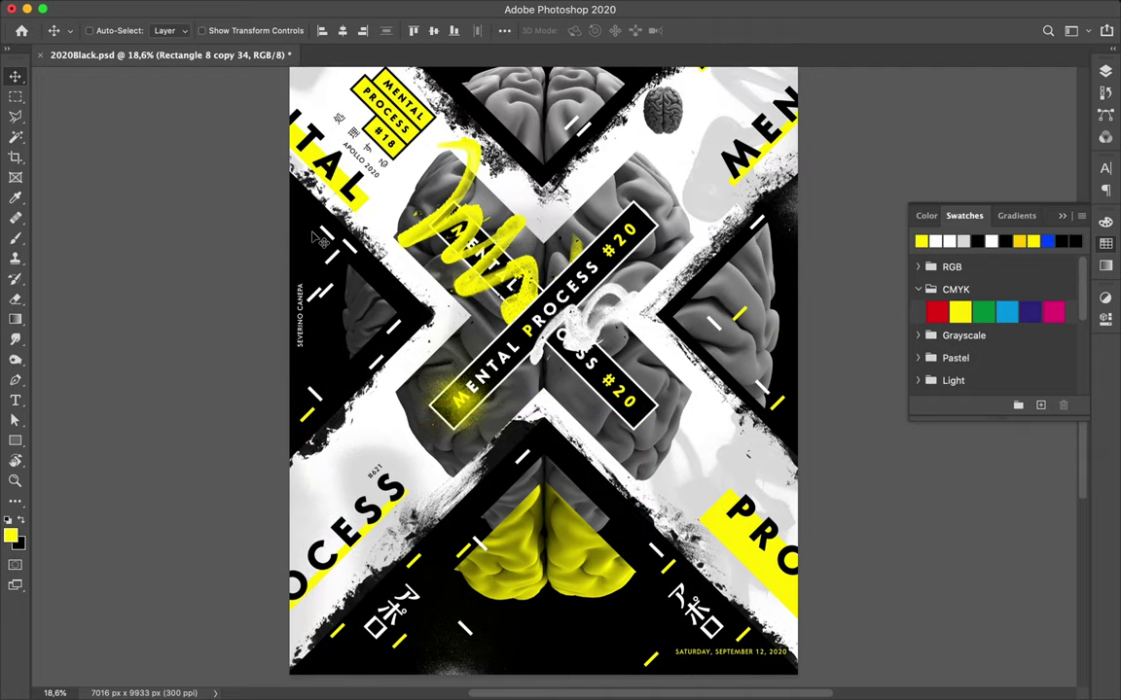
pyautogui.scroll(4, 319, 239)
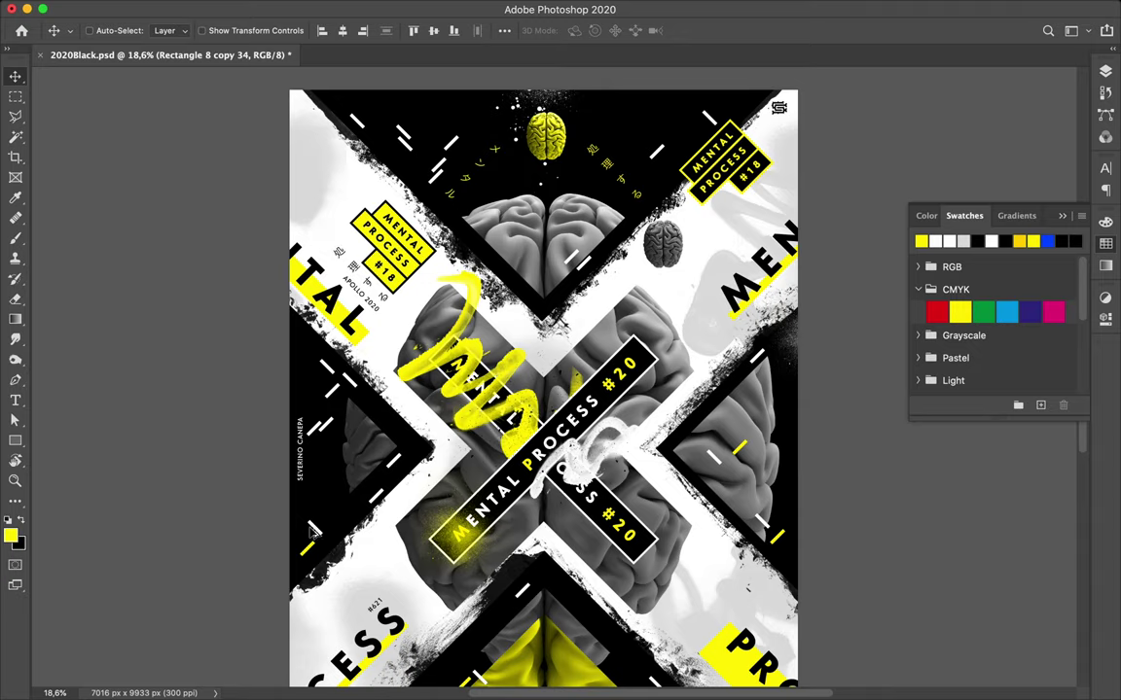
pyautogui.press('ctrl')
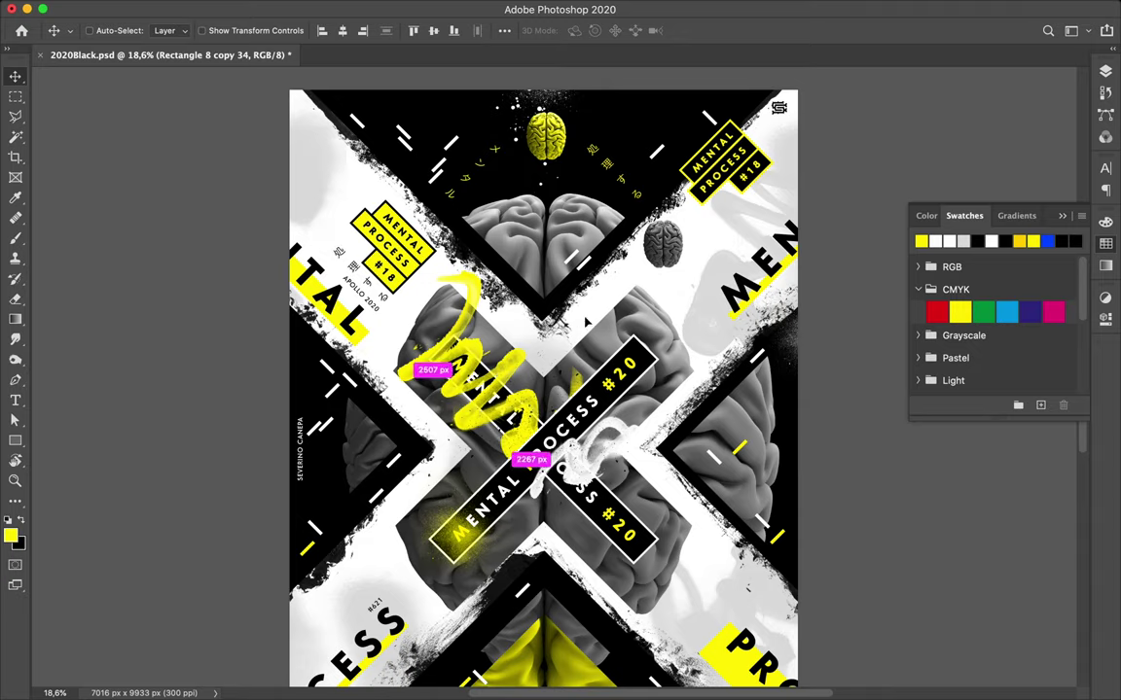
pyautogui.moveTo(597, 312); pyautogui.dragTo(589, 314)
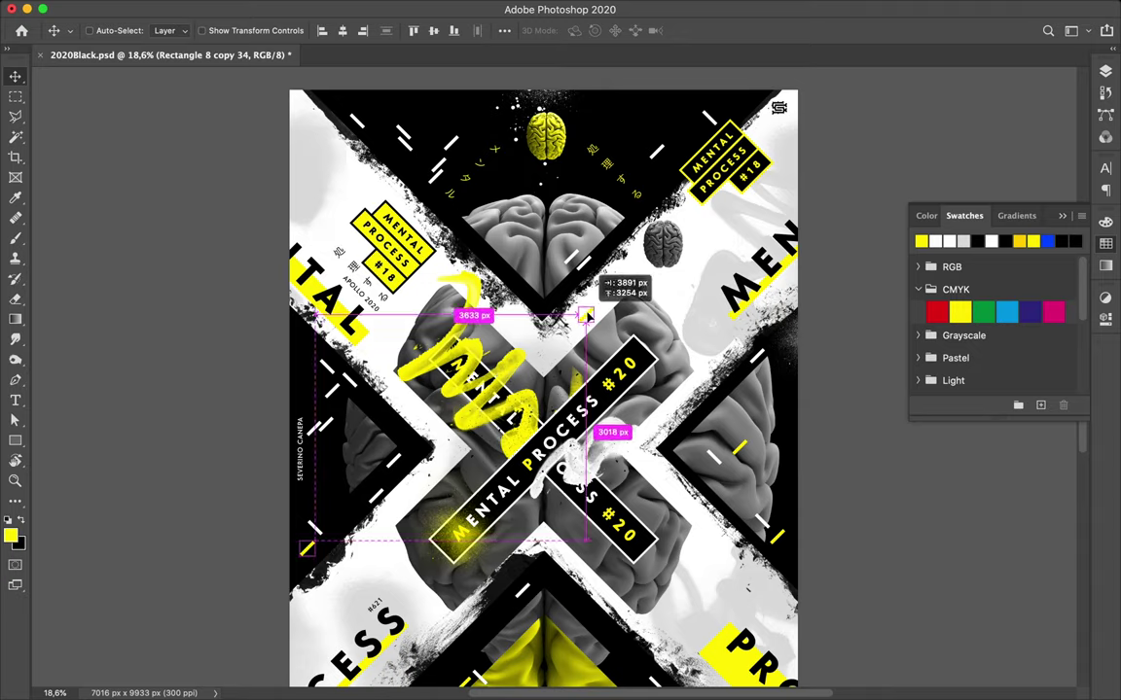
pyautogui.moveTo(586, 314); pyautogui.dragTo(587, 312)
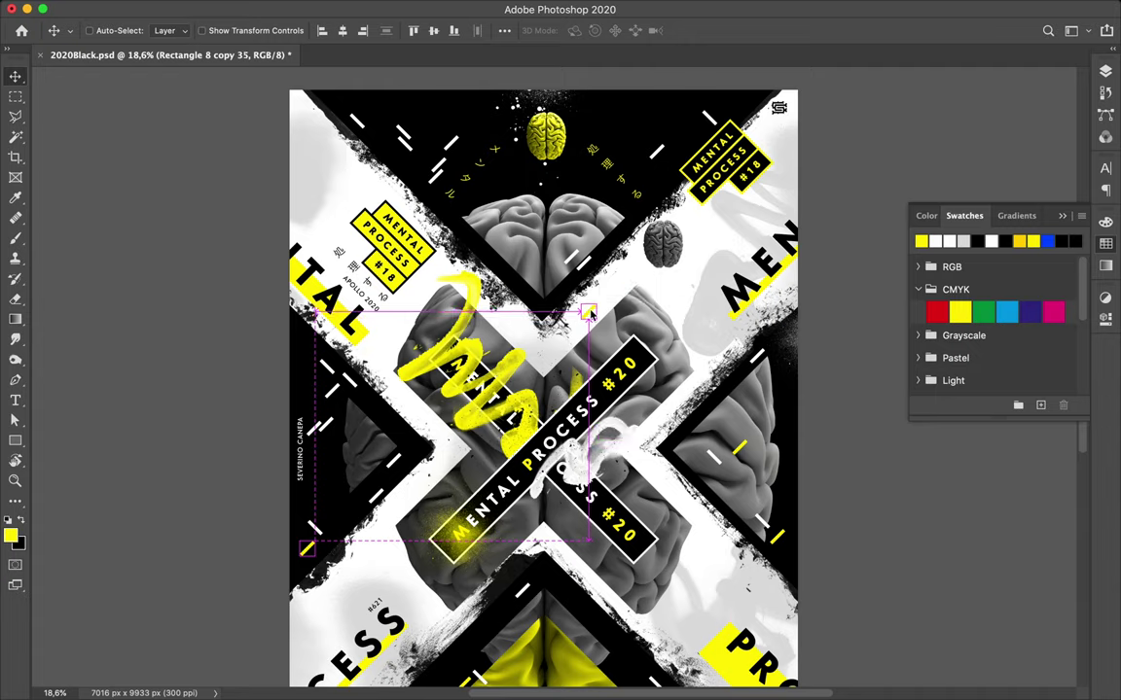
pyautogui.press('ctrl')
# - Place more yellow copies lower and upper-left, nudge dashes near #18, and copy a white dash top-right
pyautogui.moveTo(362, 564); pyautogui.dragTo(362, 564)
pyautogui.press('ctrl')
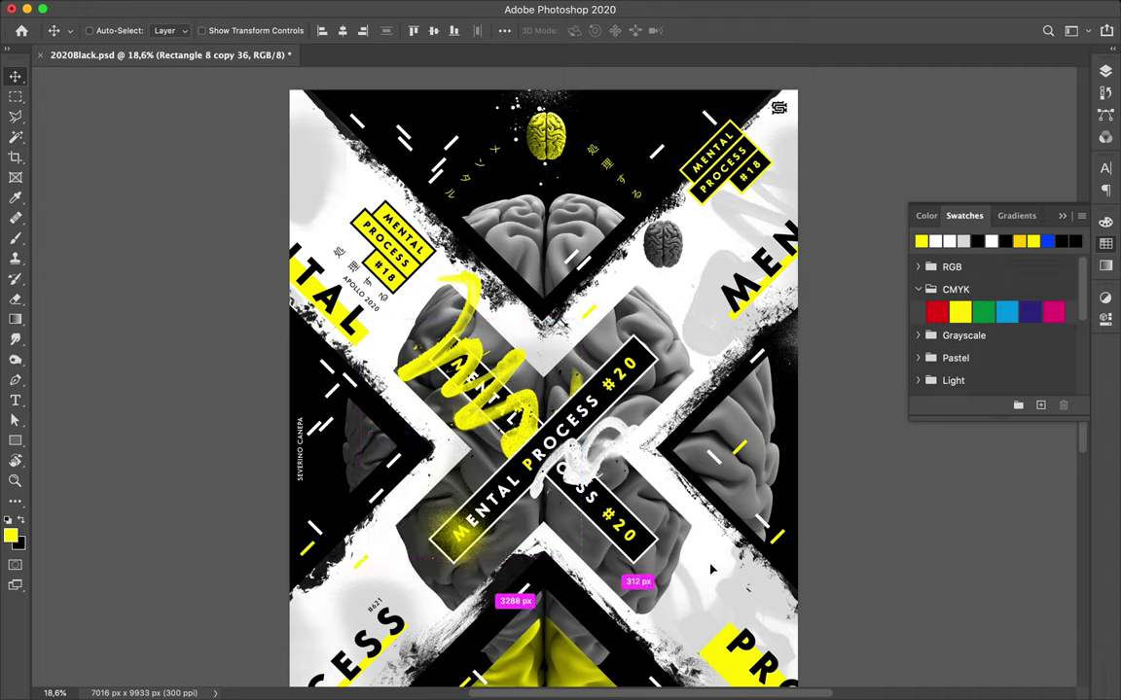
pyautogui.moveTo(711, 570); pyautogui.dragTo(709, 568)
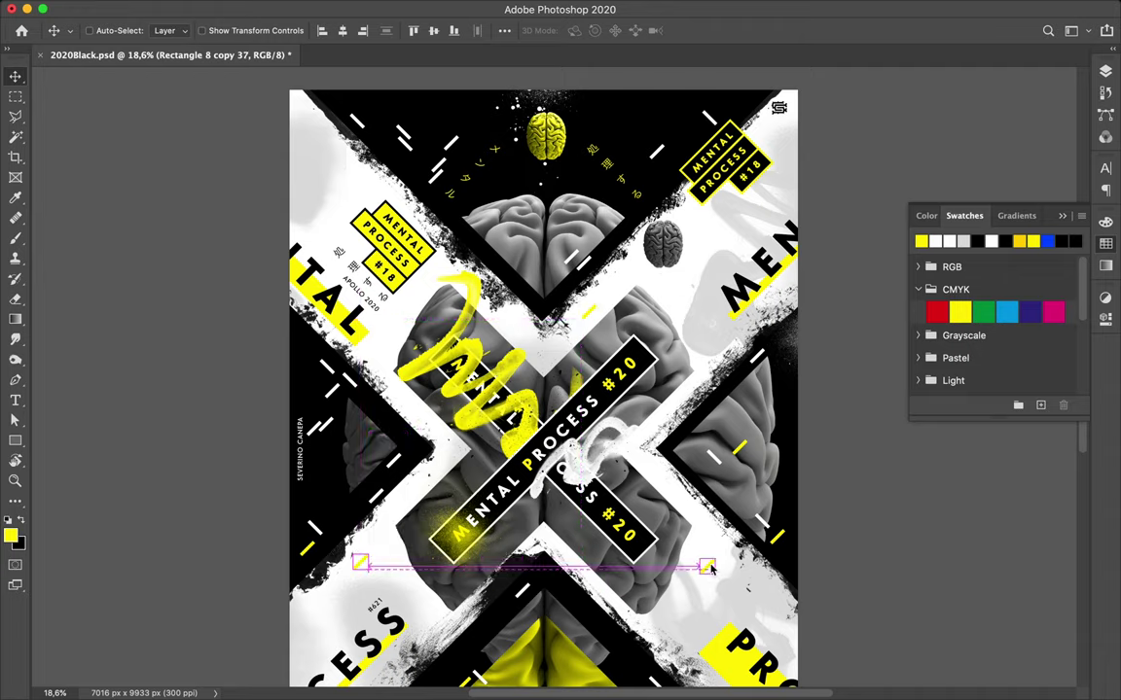
pyautogui.press('ctrl')
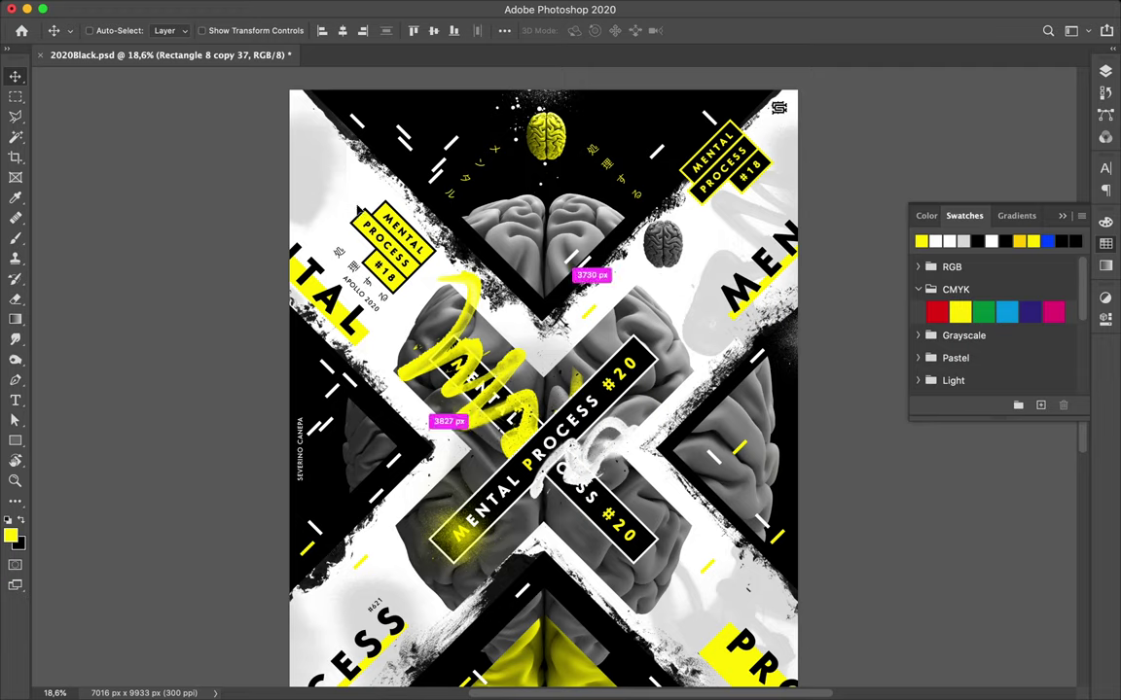
pyautogui.moveTo(358, 210); pyautogui.dragTo(360, 208)
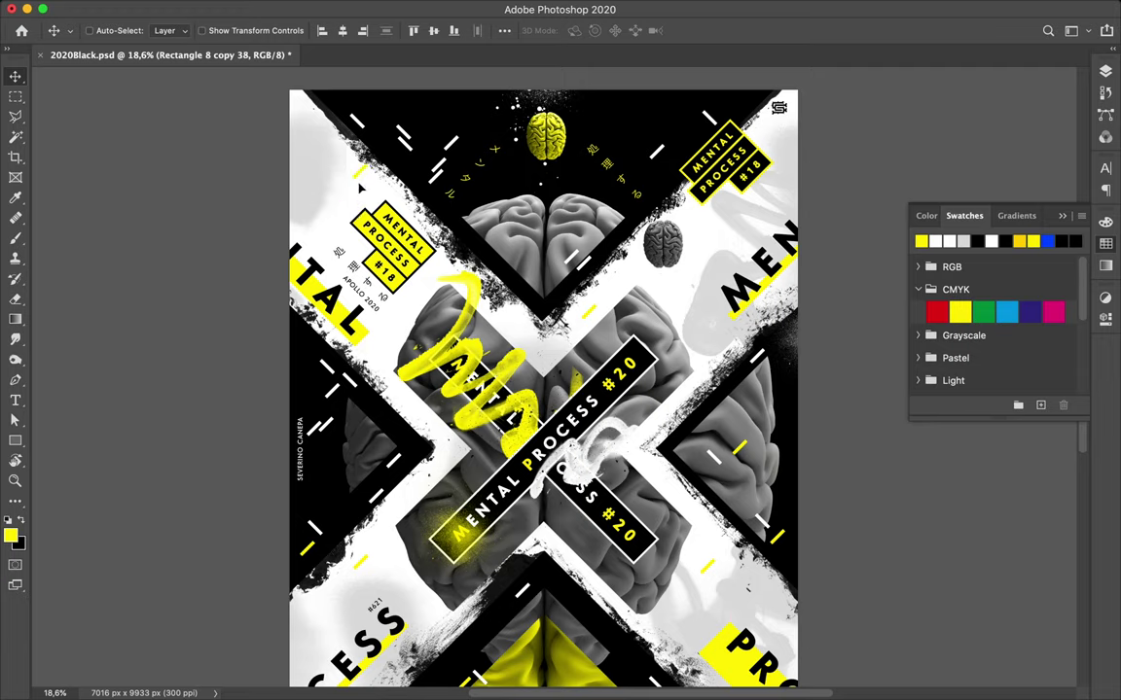
pyautogui.moveTo(359, 202); pyautogui.dragTo(358, 188)
pyautogui.moveTo(387, 124); pyautogui.dragTo(389, 114)
pyautogui.moveTo(657, 151)
pyautogui.mouseDown()
pyautogui.moveTo(672, 157)
pyautogui.moveTo(689, 116)
pyautogui.moveTo(673, 129)
pyautogui.mouseUp()
pyautogui.hotkey('ctrl', 't')
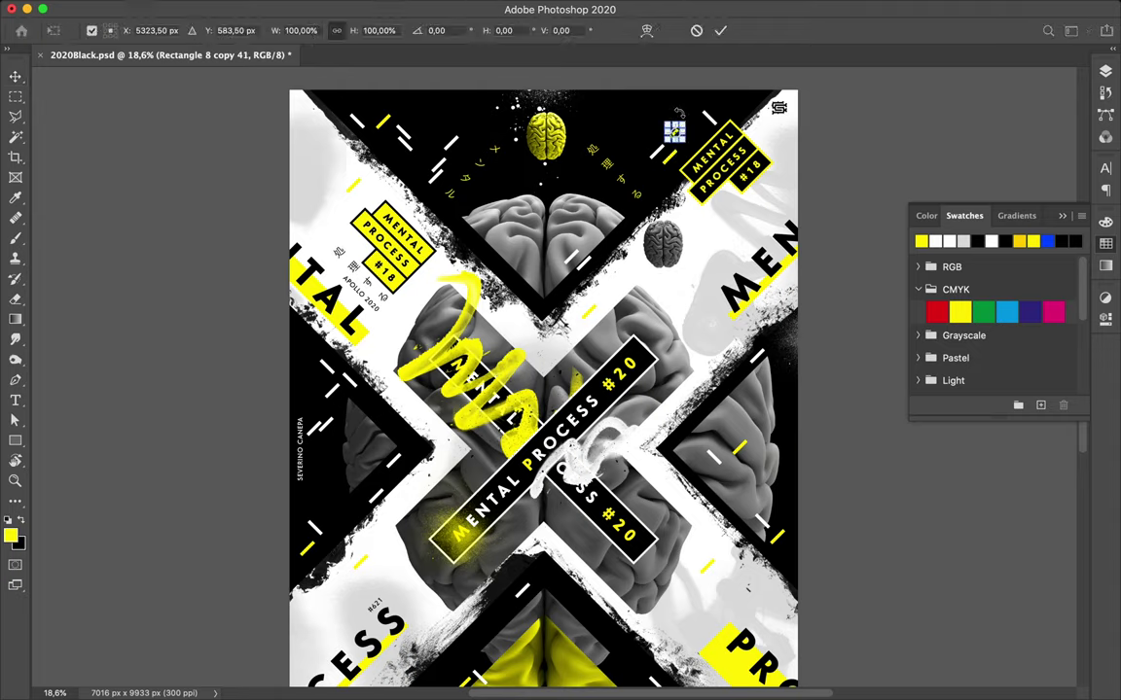
# - Tilt the top-right dash to -75° and place a yellow dash copy above the top brain
pyautogui.moveTo(672, 127); pyautogui.dragTo(660, 130)
pyautogui.press('Return')
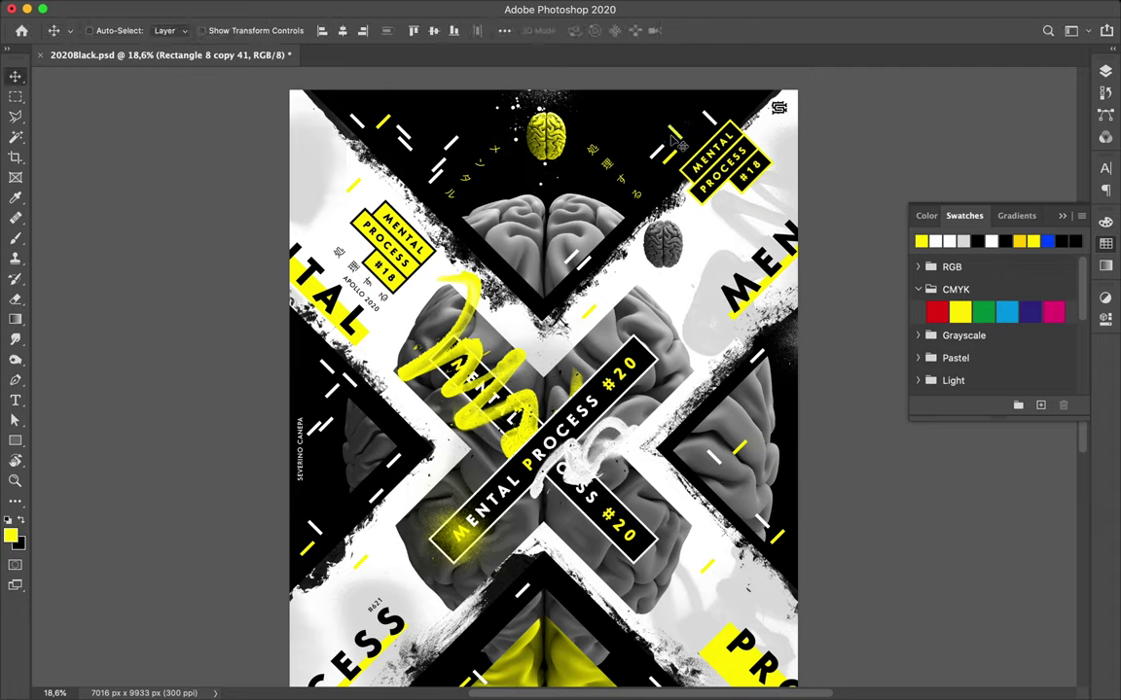
pyautogui.moveTo(681, 138); pyautogui.dragTo(683, 112)
pyautogui.moveTo(683, 112); pyautogui.dragTo(453, 222)
# - Add yellow dash copies around the top brain and small brain, then set the foreground to black
pyautogui.press('alt')
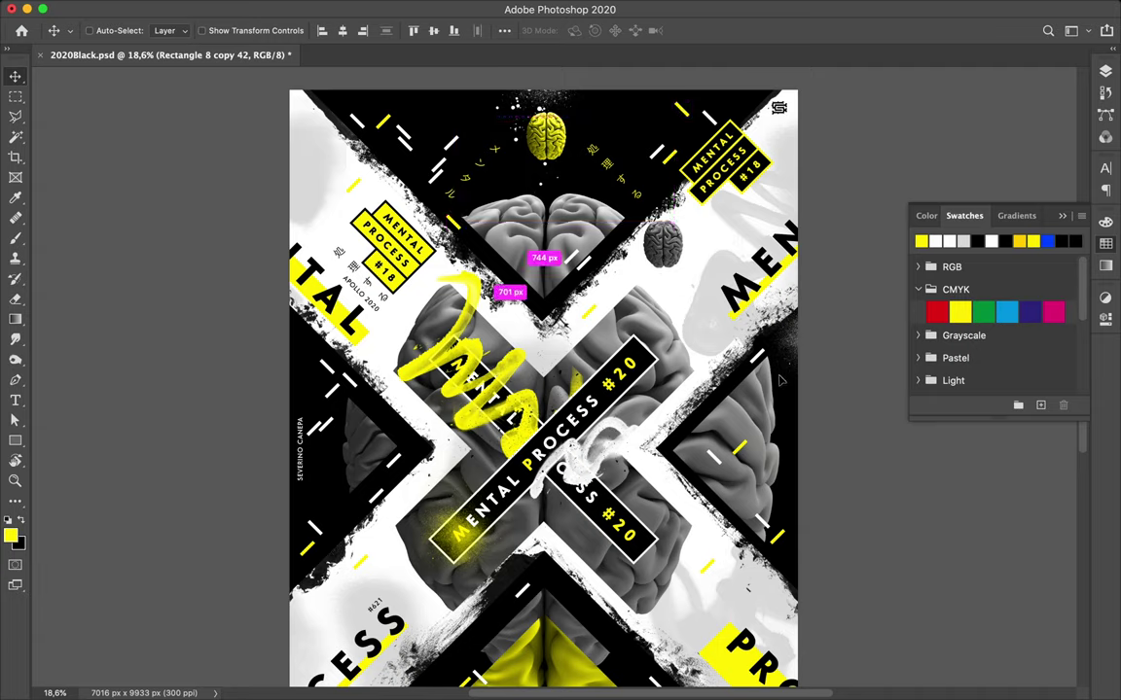
pyautogui.moveTo(454, 221); pyautogui.dragTo(776, 378)
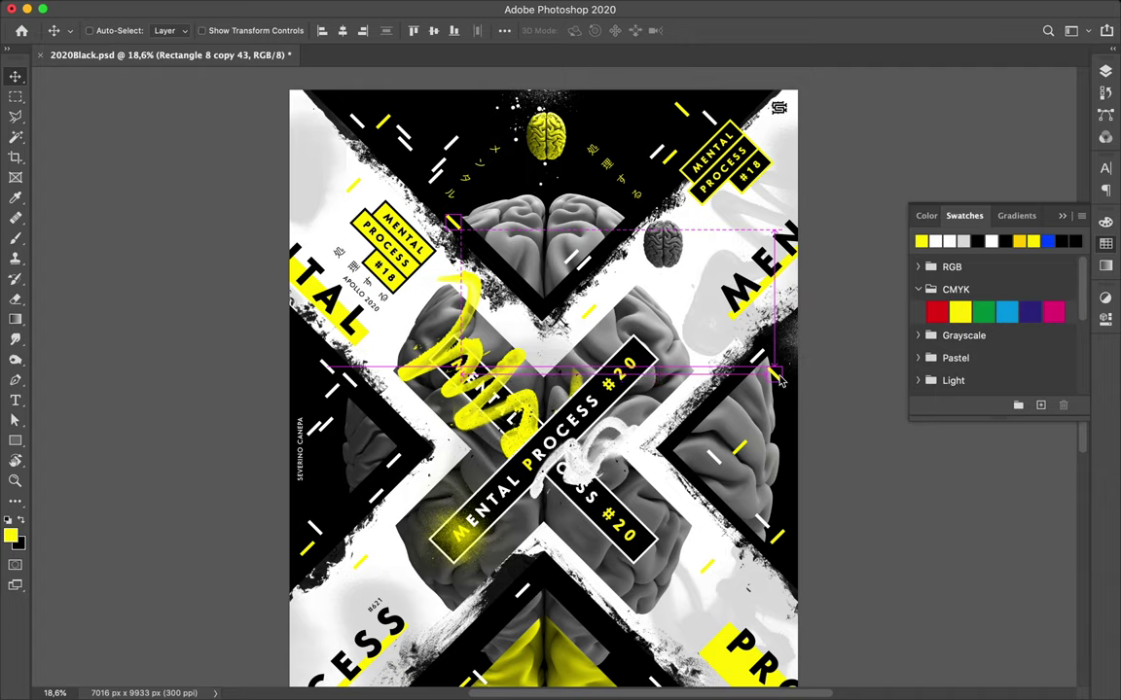
pyautogui.press('alt')
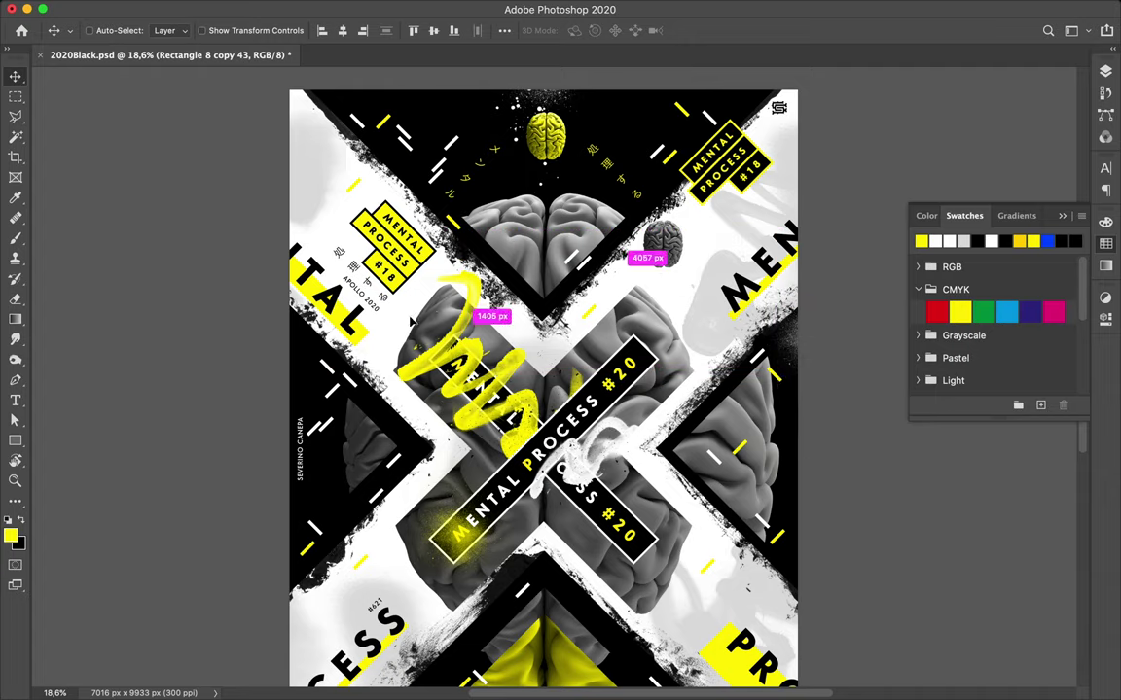
pyautogui.moveTo(411, 321); pyautogui.dragTo(409, 314)
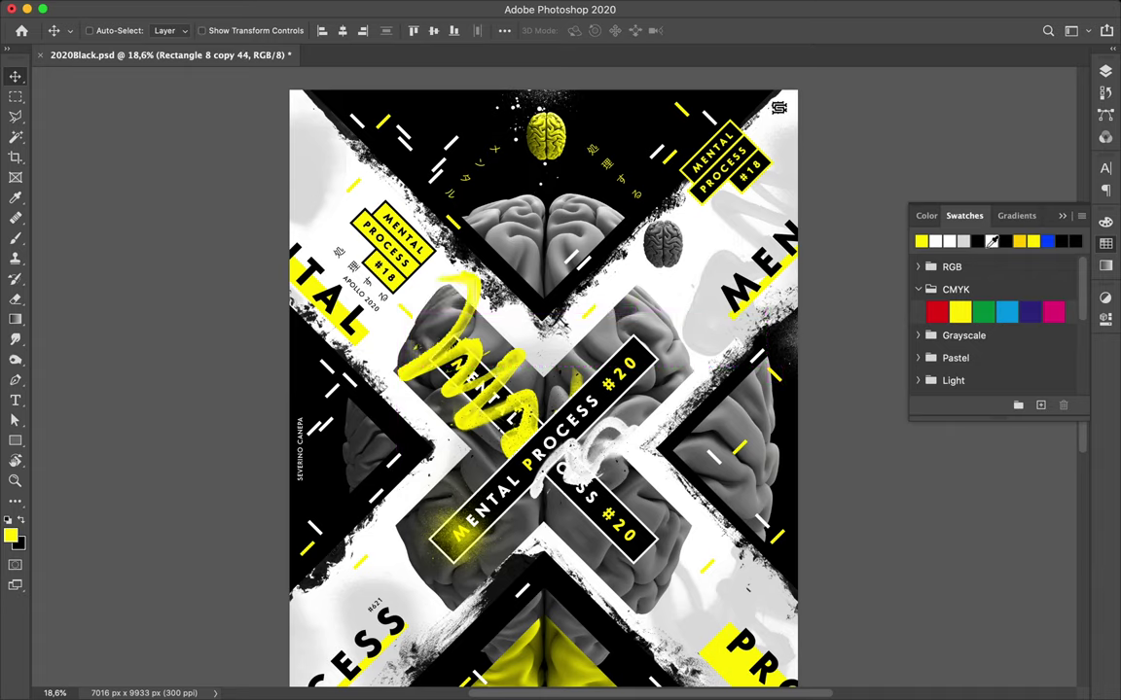
pyautogui.click(977, 242)
# - Fill the duplicated dash with black, place it by the yellow scribble, and lower another dash
pyautogui.hotkey('alt', 'BackSpace')
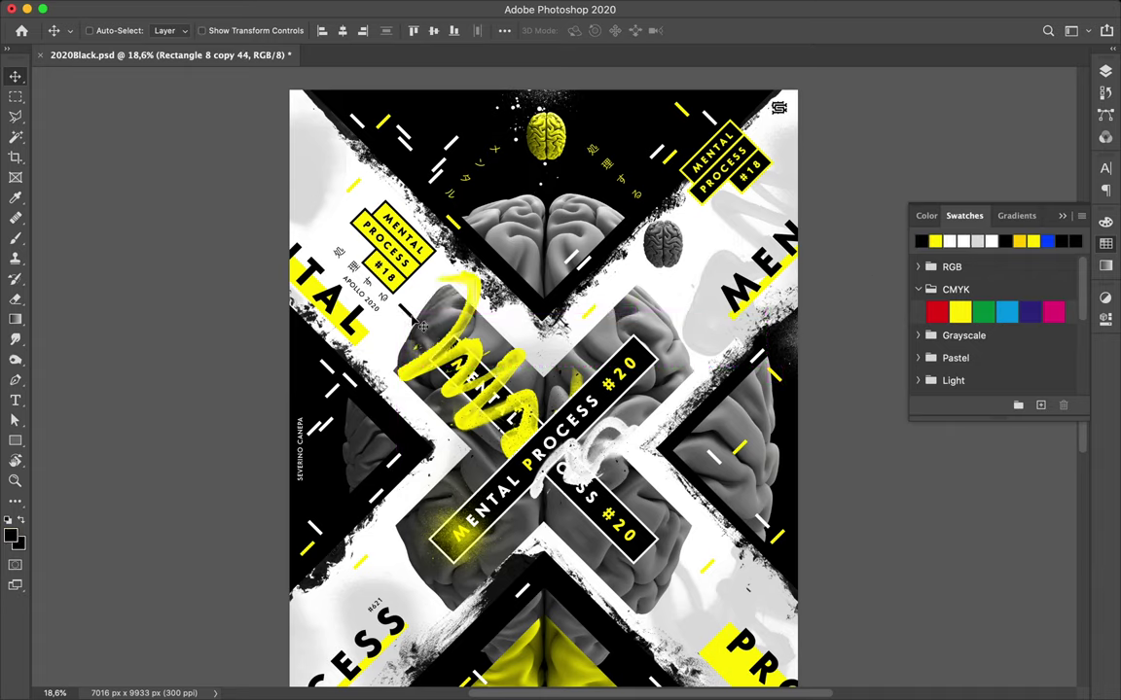
pyautogui.moveTo(429, 321)
pyautogui.mouseDown()
pyautogui.moveTo(491, 295)
pyautogui.moveTo(399, 335)
pyautogui.mouseUp()
pyautogui.moveTo(400, 331); pyautogui.dragTo(396, 327)
pyautogui.moveTo(393, 535); pyautogui.dragTo(392, 570)
# - Add white dash copies beside the yellow brain, at the lower right, and near the right edge
pyautogui.scroll(-5, 392, 570)
pyautogui.hscroll(4, 392, 570)
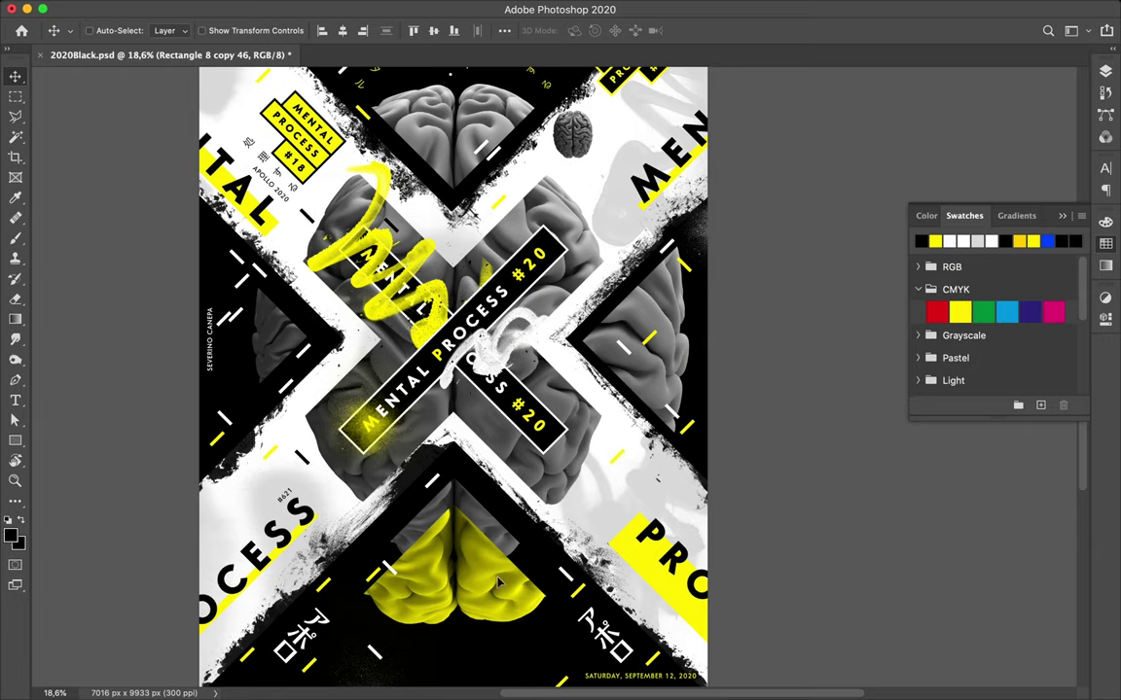
pyautogui.press('alt')
pyautogui.moveTo(386, 580); pyautogui.dragTo(498, 581)
pyautogui.press('alt')
pyautogui.moveTo(615, 457); pyautogui.dragTo(613, 483)
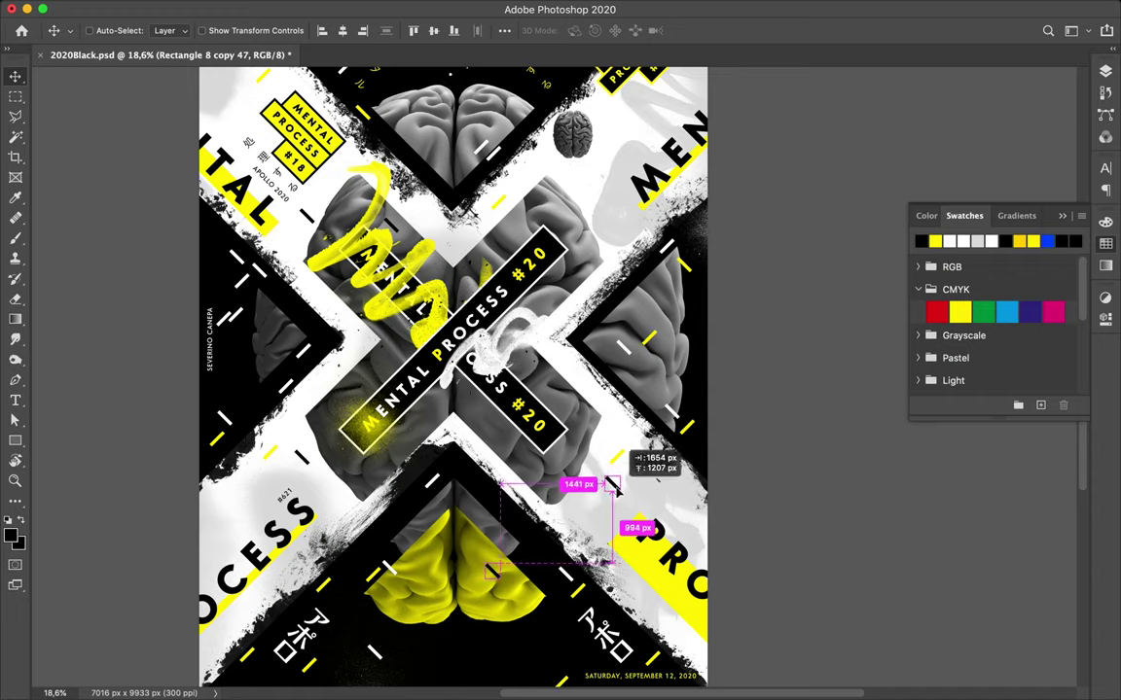
pyautogui.press('alt')
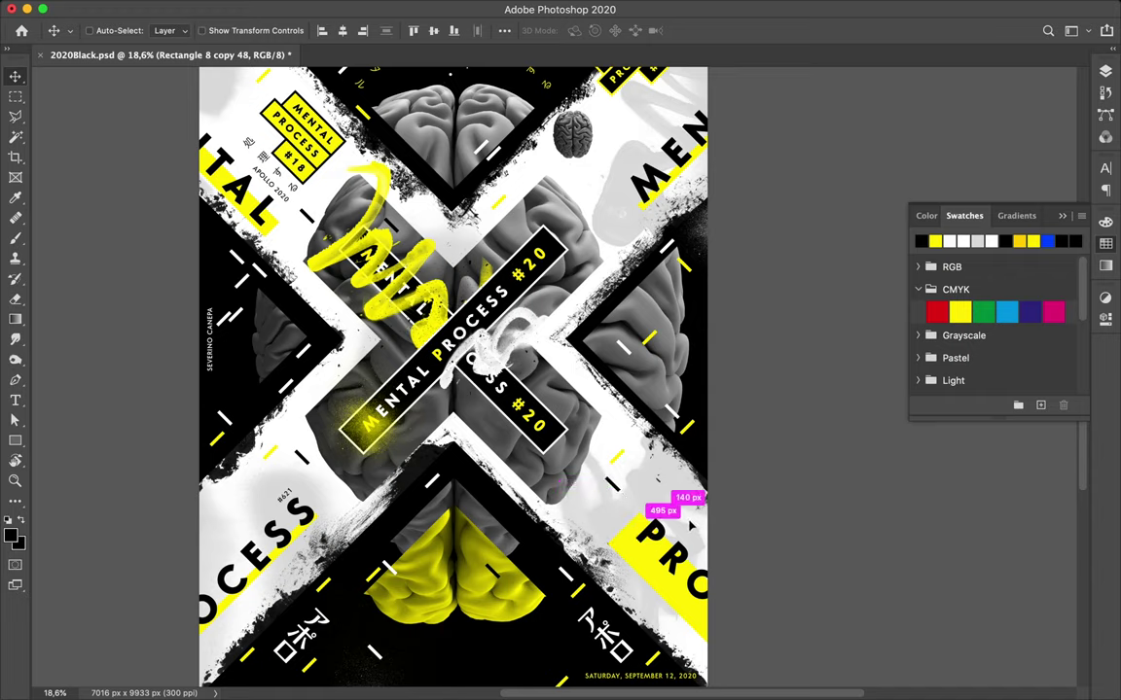
pyautogui.moveTo(689, 526); pyautogui.dragTo(658, 478)
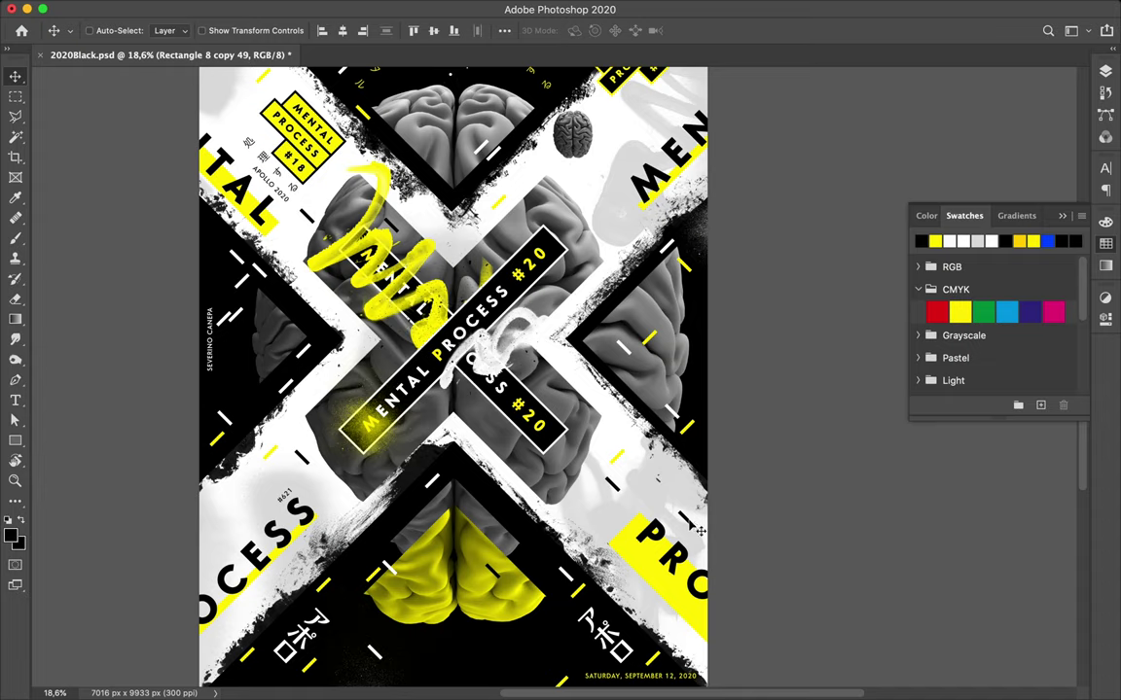
# - Add more dash copies on the right side and move one to the lower left
pyautogui.press('alt')
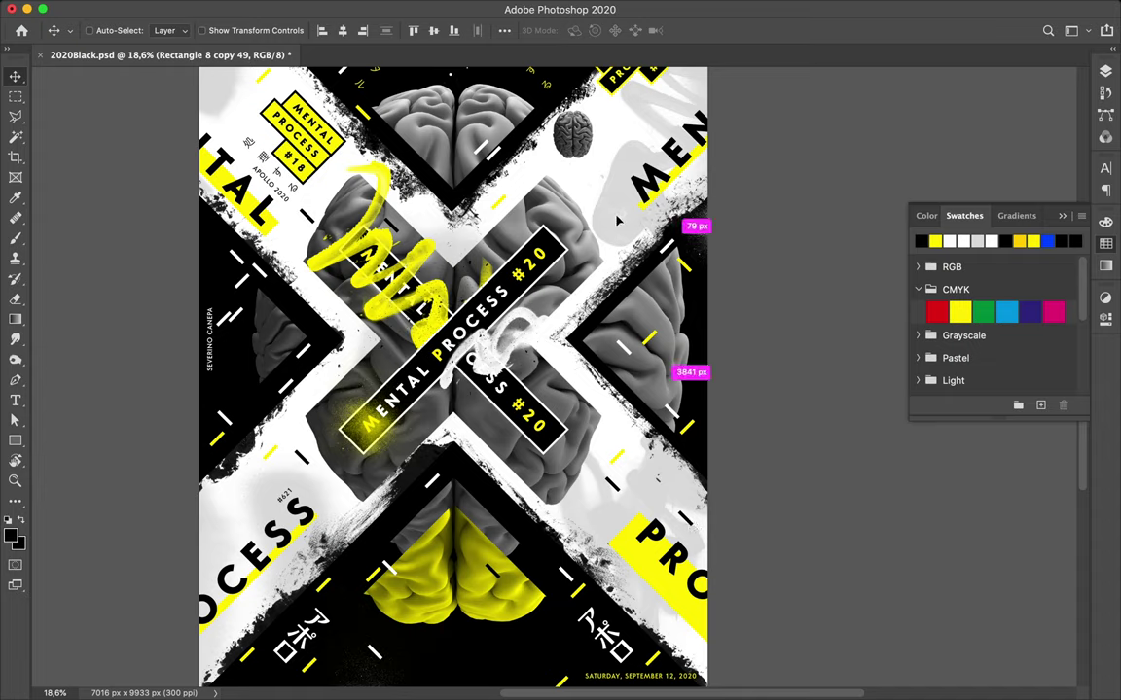
pyautogui.moveTo(617, 234); pyautogui.dragTo(630, 239)
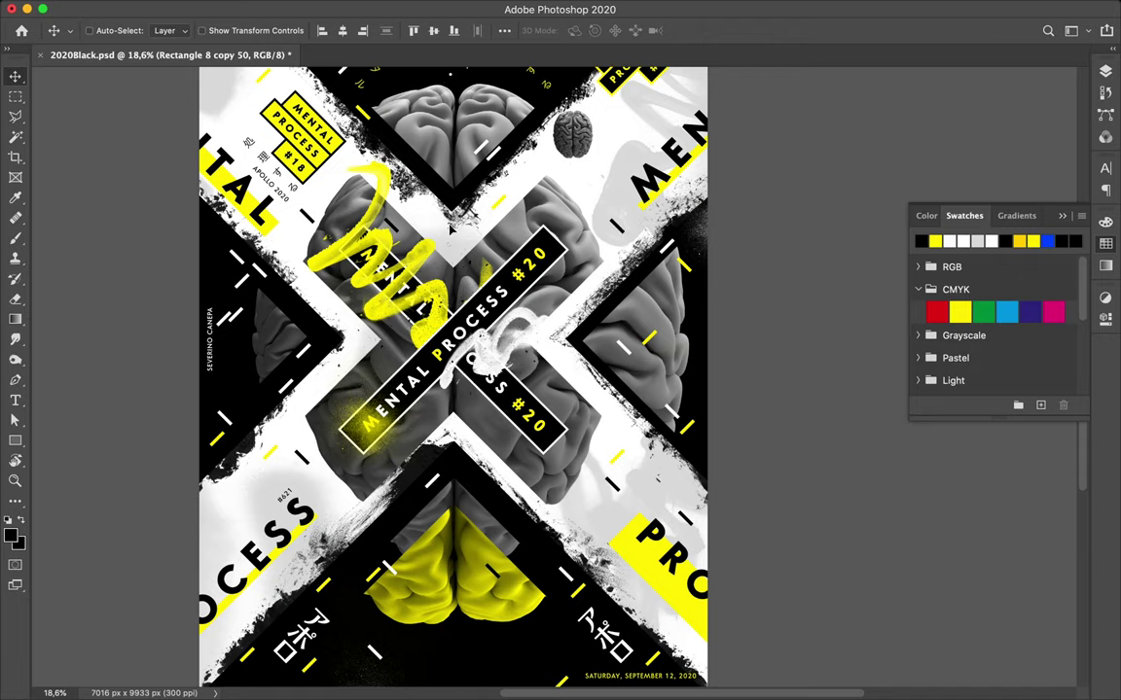
pyautogui.press('alt')
pyautogui.moveTo(428, 231); pyautogui.dragTo(426, 226)
pyautogui.moveTo(426, 226); pyautogui.dragTo(217, 526)
pyautogui.hotkey('ctrl', 't')
# - Rotate the lower-left dash round to 180° and commit it
pyautogui.moveTo(194, 475); pyautogui.dragTo(283, 467)
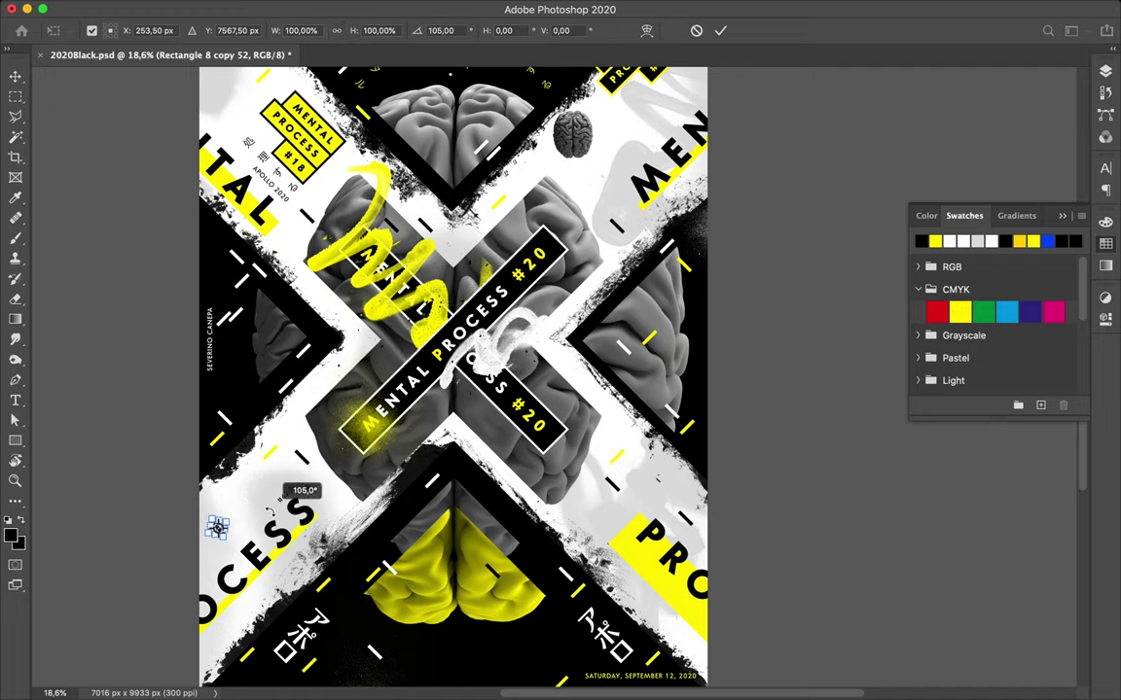
pyautogui.moveTo(271, 500); pyautogui.dragTo(253, 554)
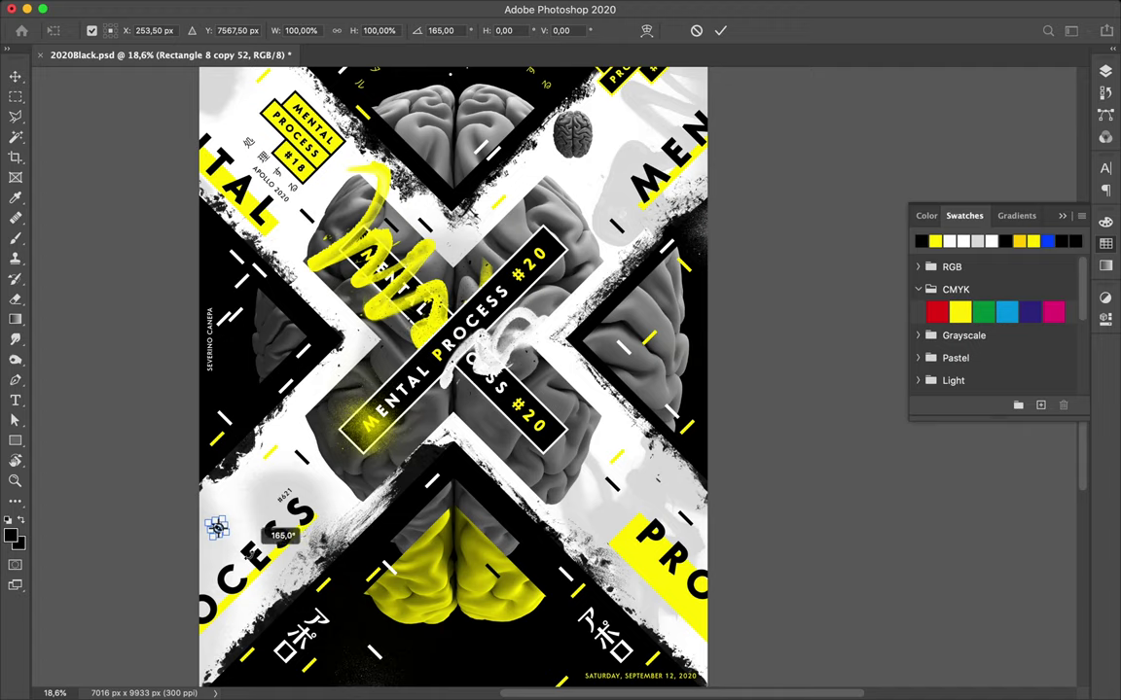
pyautogui.moveTo(258, 545); pyautogui.dragTo(242, 561)
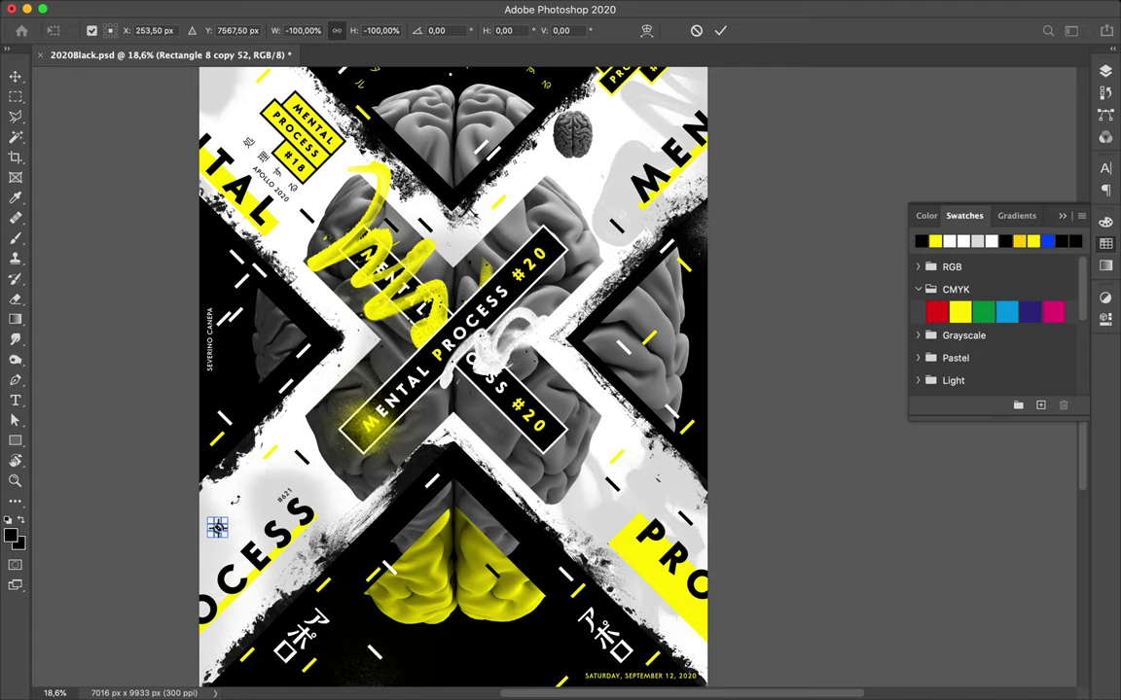
pyautogui.press('Return')
pyautogui.press('ctrl')
pyautogui.hotkey('ctrl', 't')
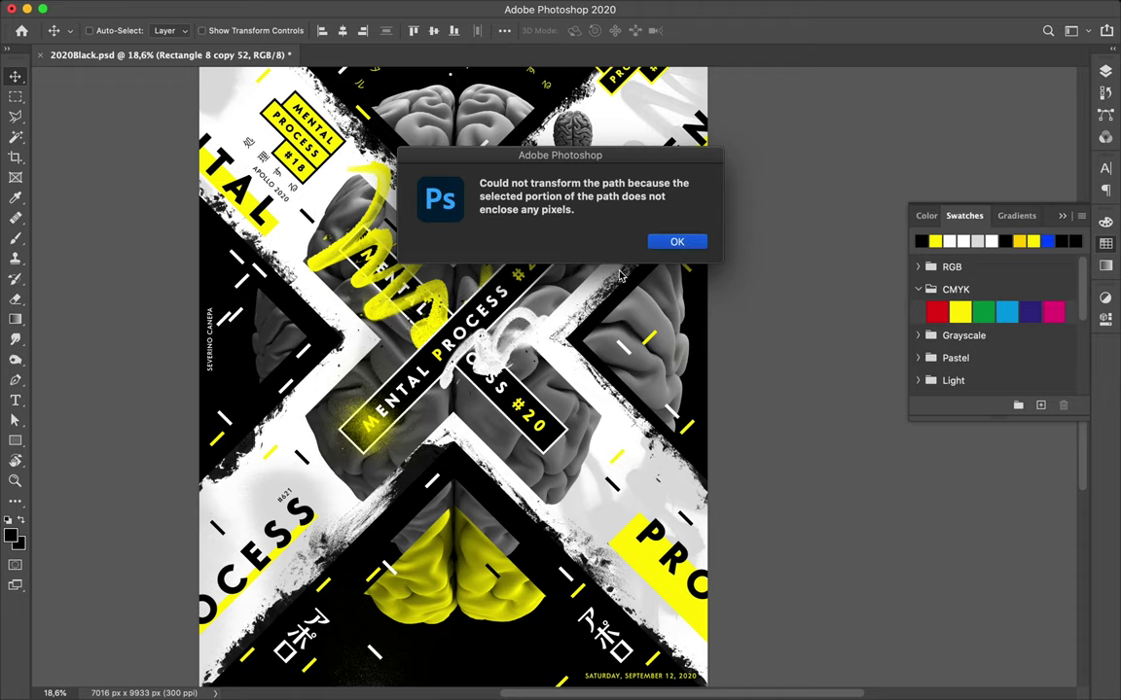
# - Dismiss the path-transform alert, rotate the dash to 90°, and drag a copy downward
pyautogui.click(673, 243)
pyautogui.press('ctrl')
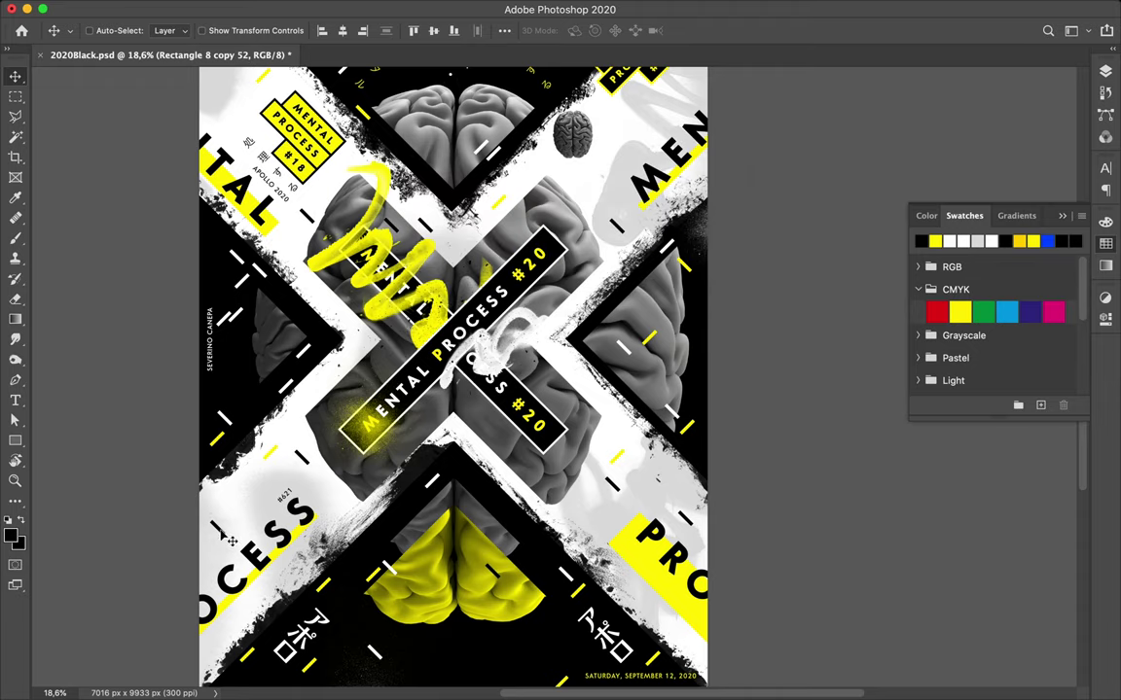
pyautogui.hotkey('ctrl', 't')
pyautogui.moveTo(217, 502); pyautogui.dragTo(255, 509)
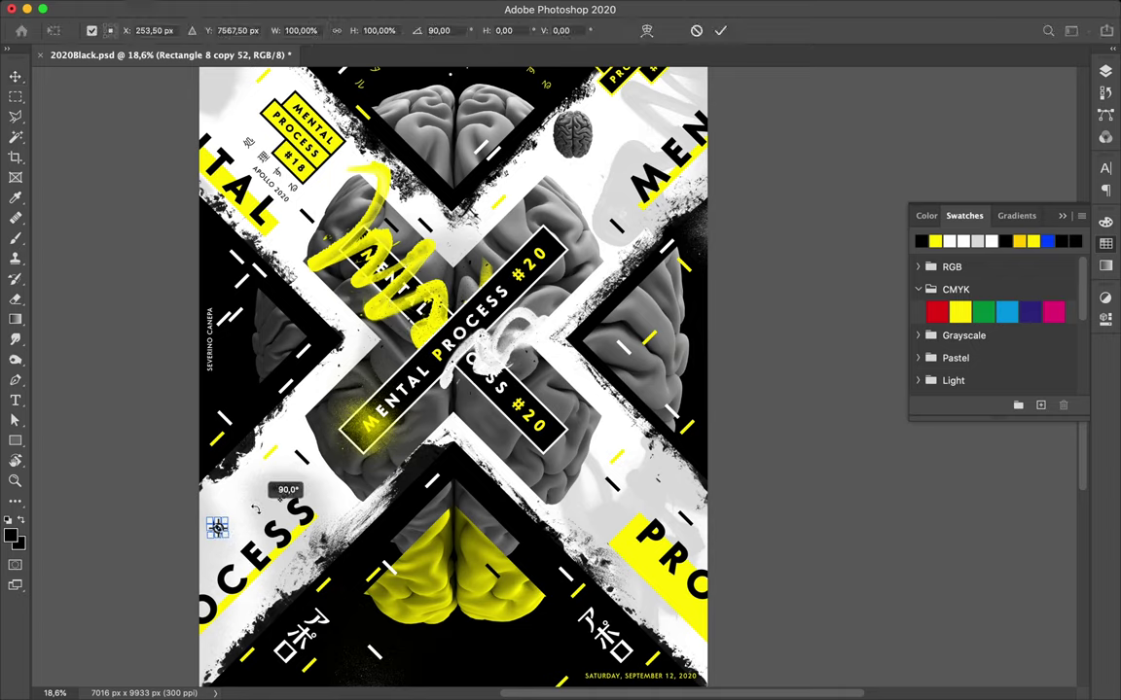
pyautogui.moveTo(254, 510); pyautogui.dragTo(257, 509)
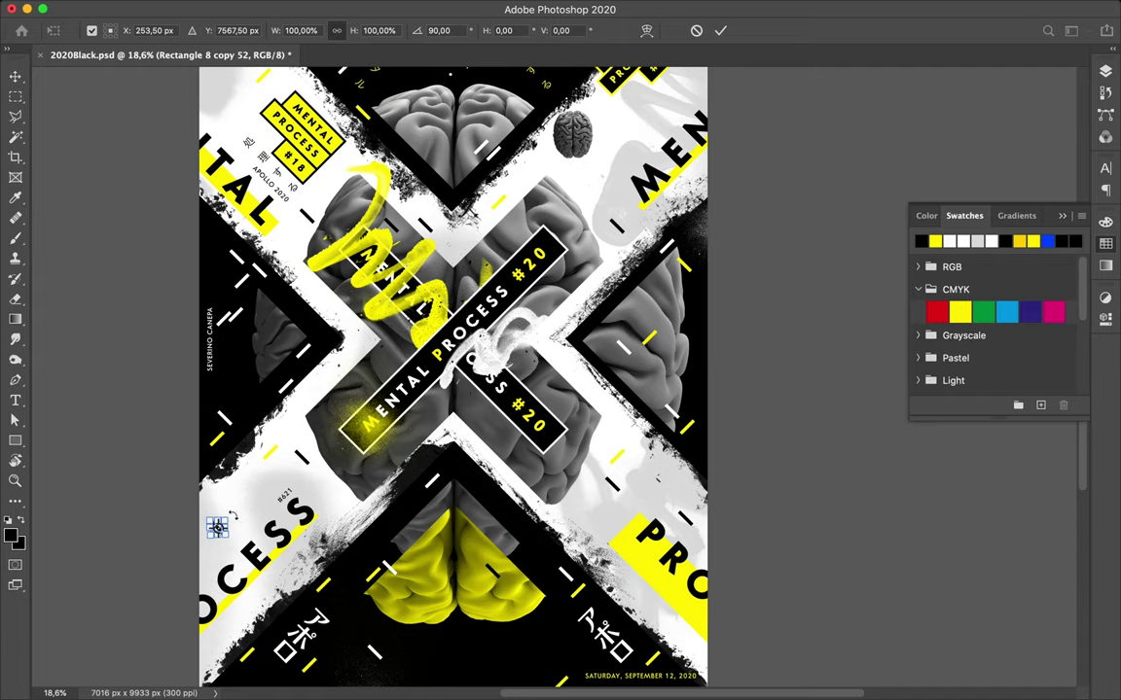
pyautogui.press('Return')
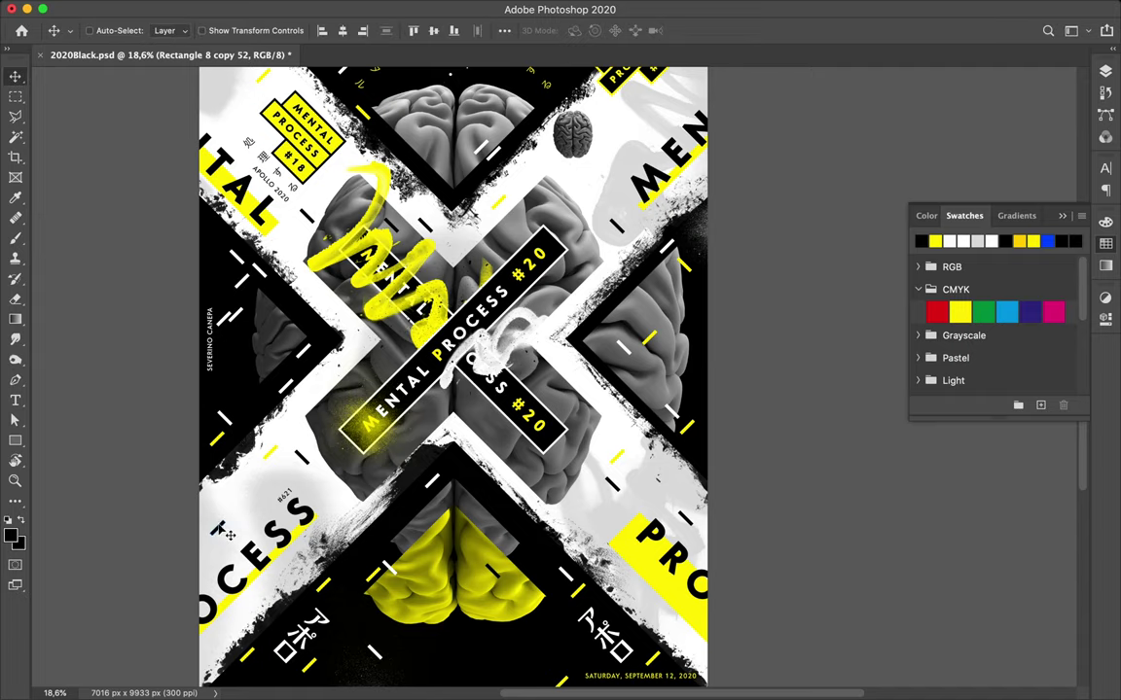
pyautogui.moveTo(209, 476); pyautogui.dragTo(209, 584)
# - Place dash copies beside the right PRO lettering and toward the top-left, up to Rectangle 8 copy 57
pyautogui.moveTo(226, 644); pyautogui.dragTo(332, 514)
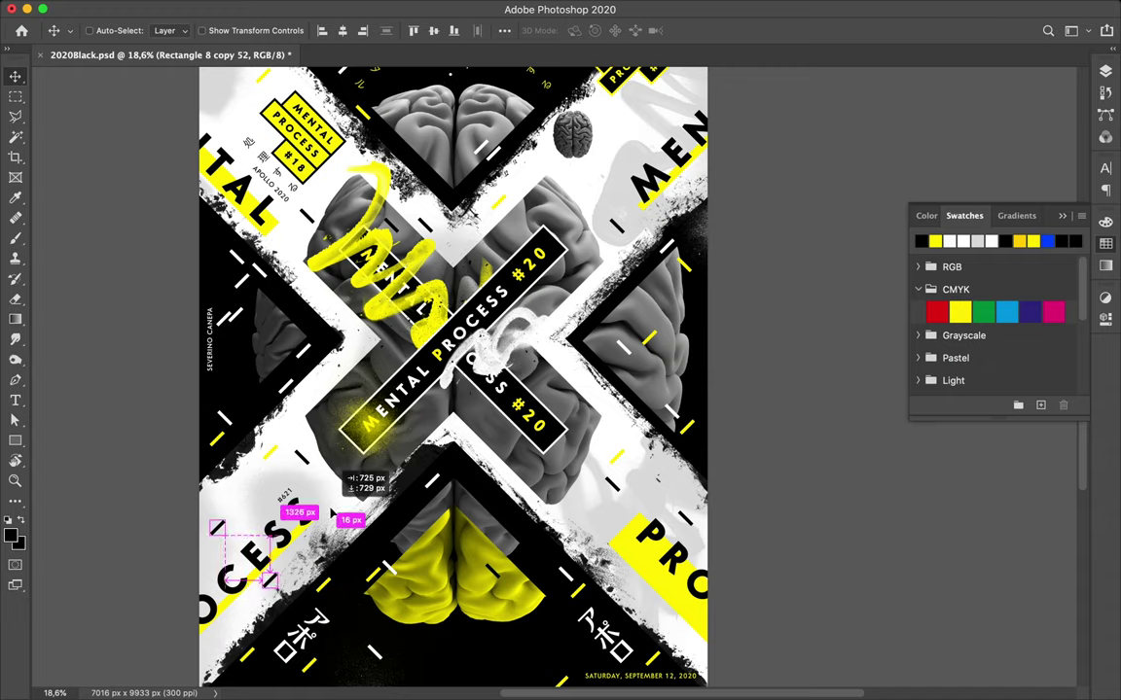
pyautogui.moveTo(331, 514); pyautogui.dragTo(355, 504)
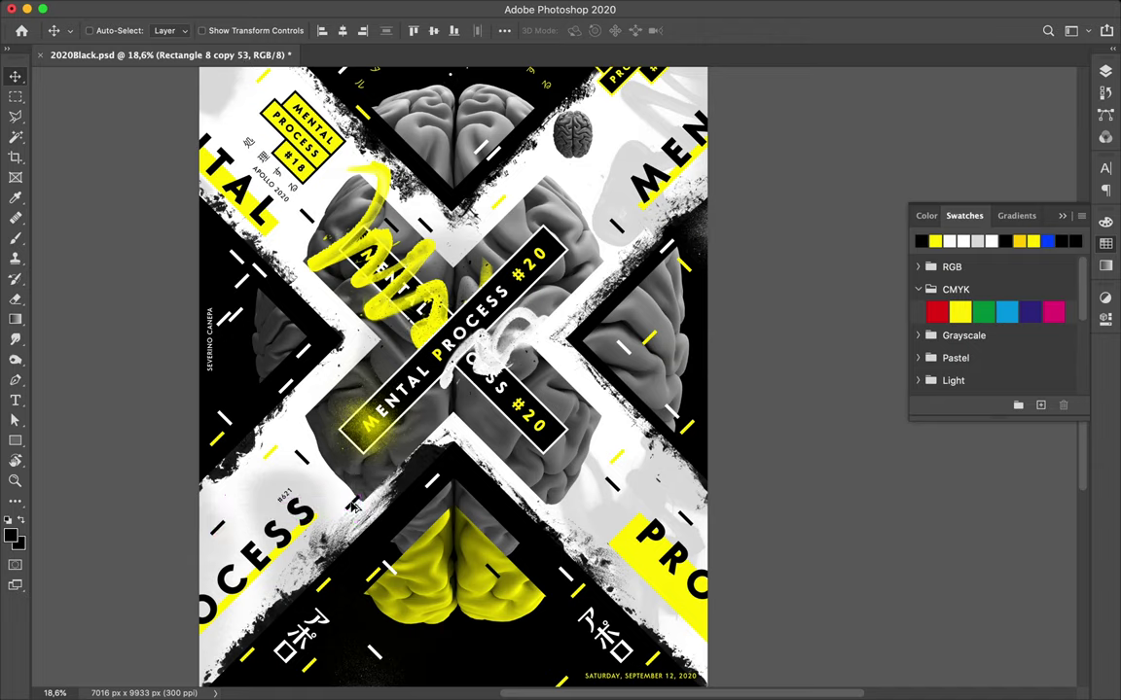
pyautogui.press('alt')
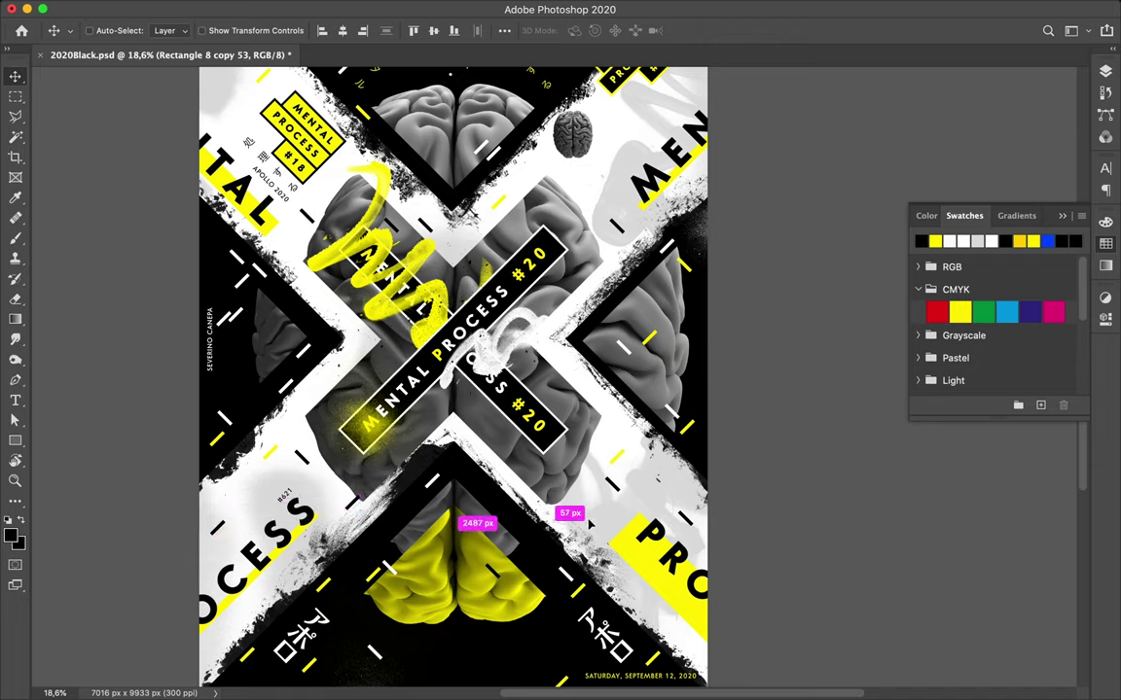
pyautogui.moveTo(587, 525); pyautogui.dragTo(608, 524)
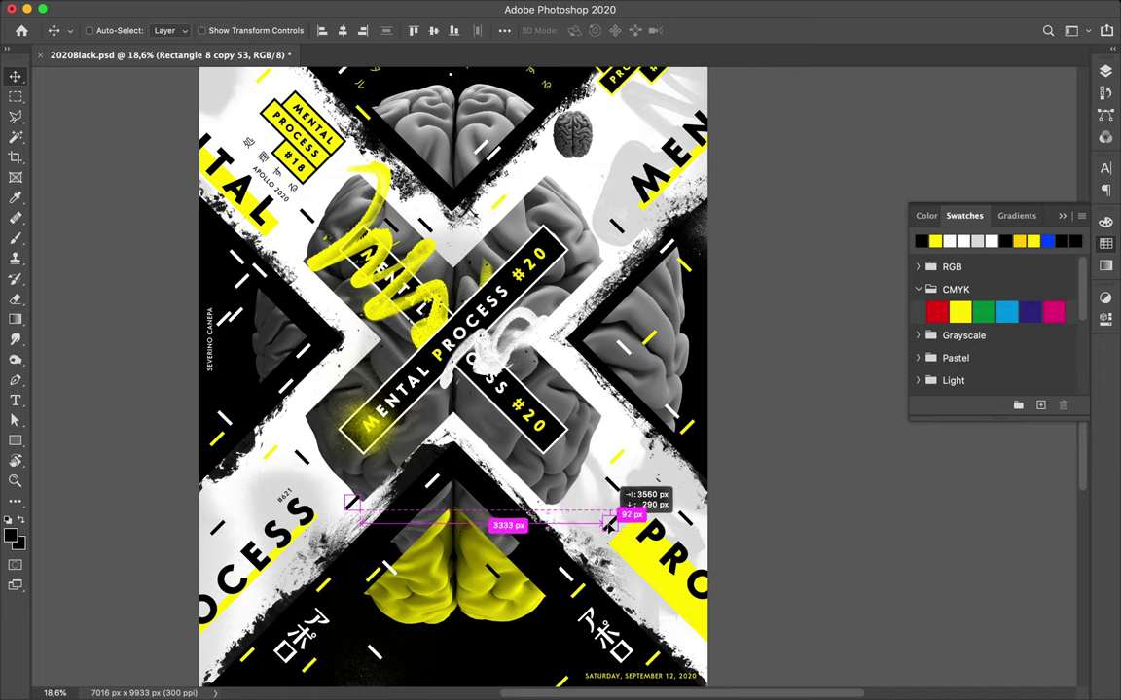
pyautogui.moveTo(608, 523); pyautogui.dragTo(609, 525)
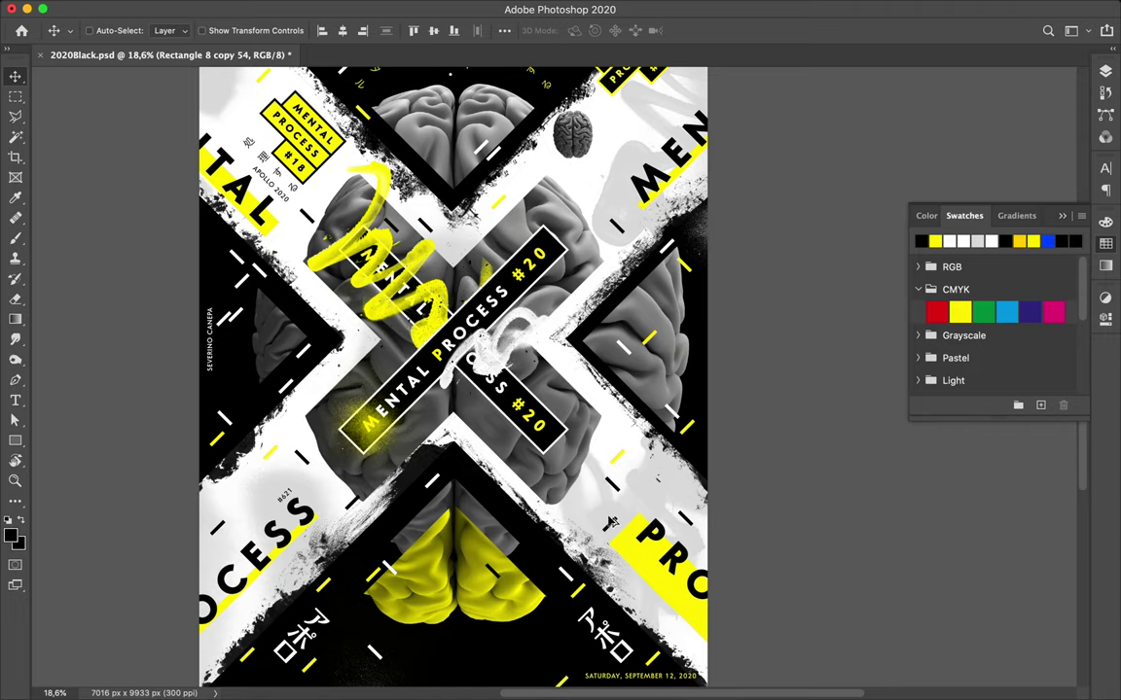
pyautogui.moveTo(612, 525); pyautogui.dragTo(563, 306)
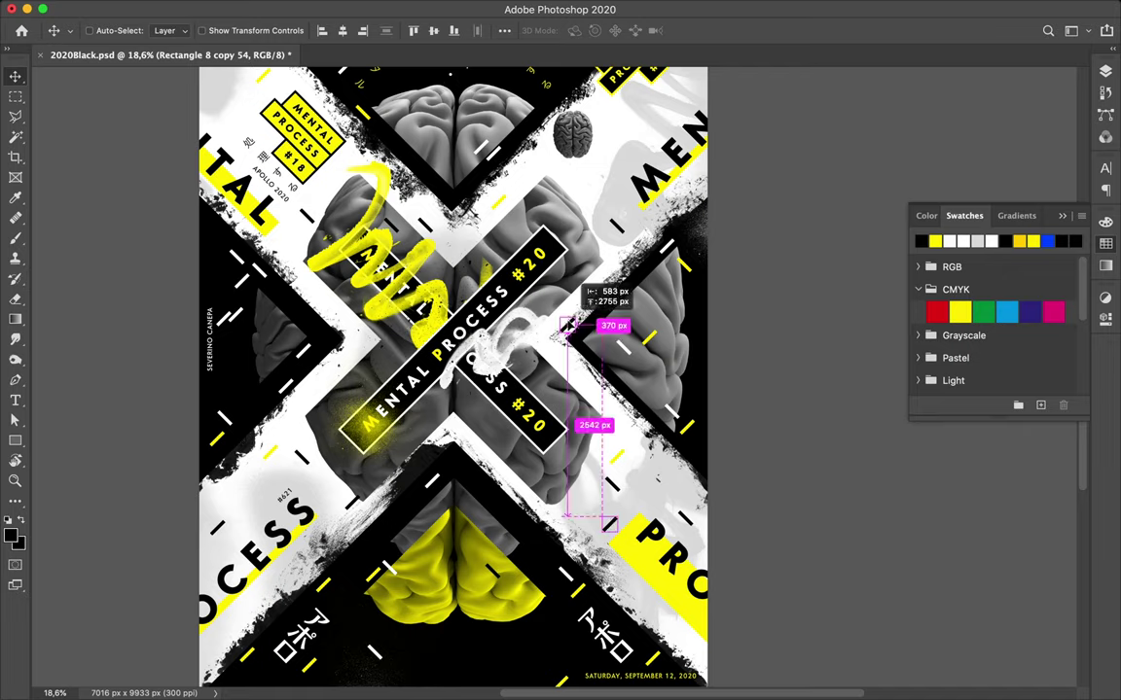
pyautogui.moveTo(562, 306)
pyautogui.mouseDown()
pyautogui.moveTo(576, 313)
pyautogui.moveTo(634, 110)
pyautogui.moveTo(222, 99)
pyautogui.mouseUp()
# - Nudge the new dash copy into place near the top-left
pyautogui.scroll(2, 222, 99)
pyautogui.scroll(2, 221, 99)
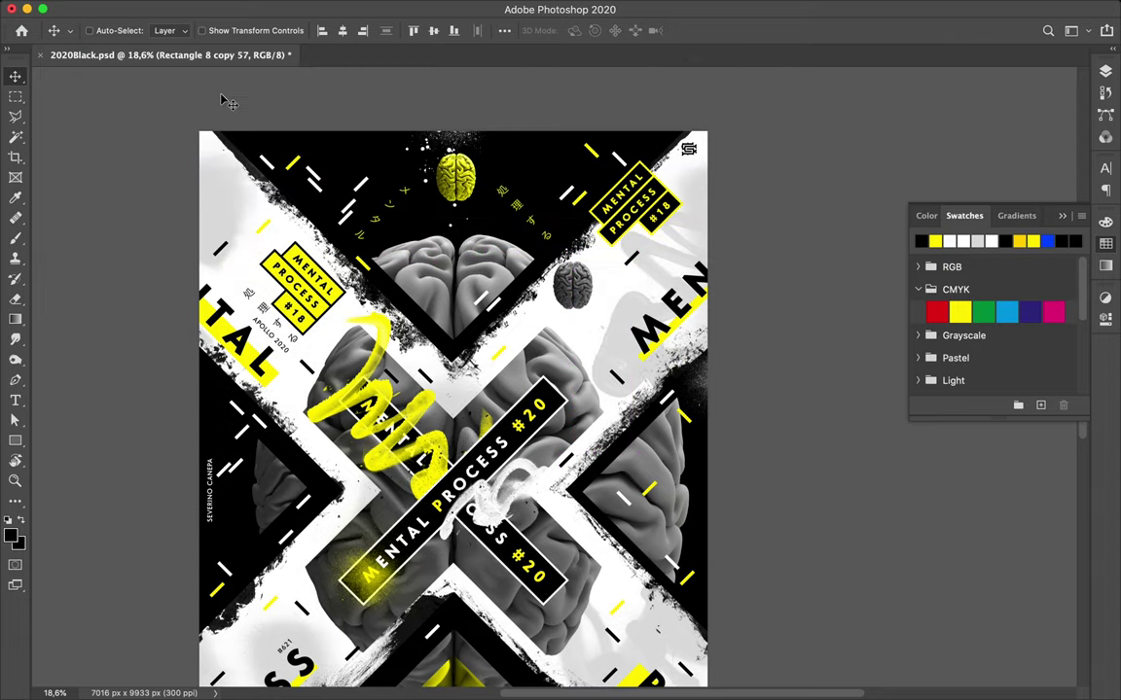
pyautogui.moveTo(231, 206)
pyautogui.mouseDown()
pyautogui.moveTo(244, 234)
pyautogui.moveTo(261, 227)
pyautogui.mouseUp()
pyautogui.scroll(-1, 552, 374)
pyautogui.scroll(-2, 382, 305)
pyautogui.hscroll(-2, 382, 304)
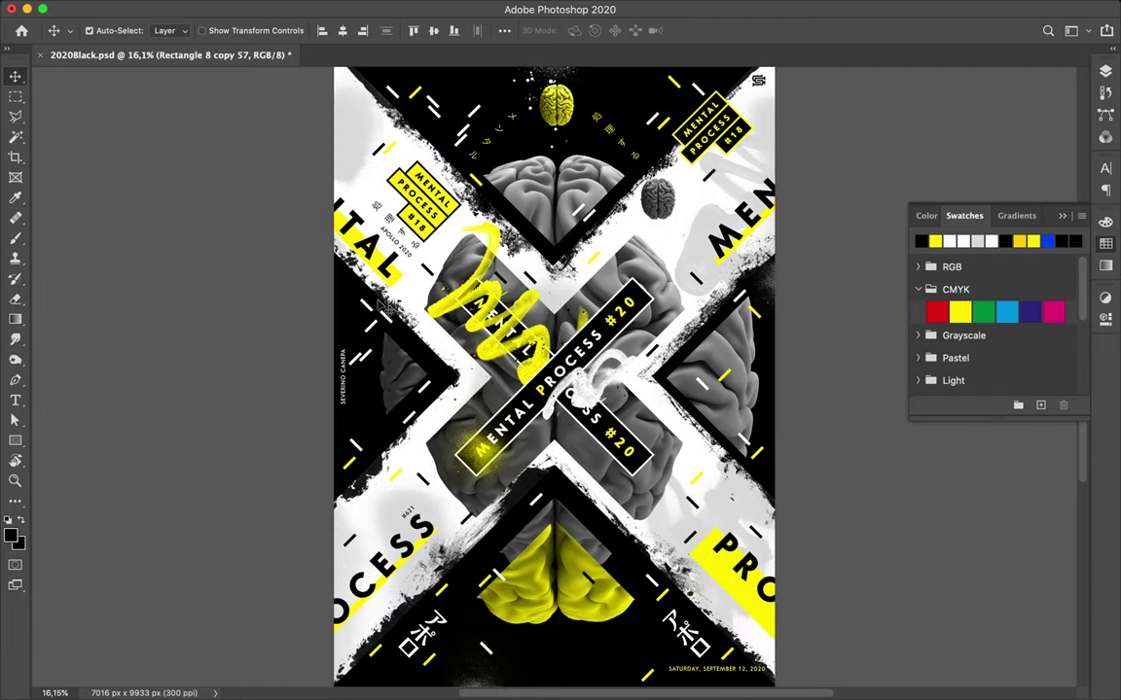
# - Save 2020Black.psd, switch to the Brush tool, and show the Layers panel
pyautogui.press('super+s')
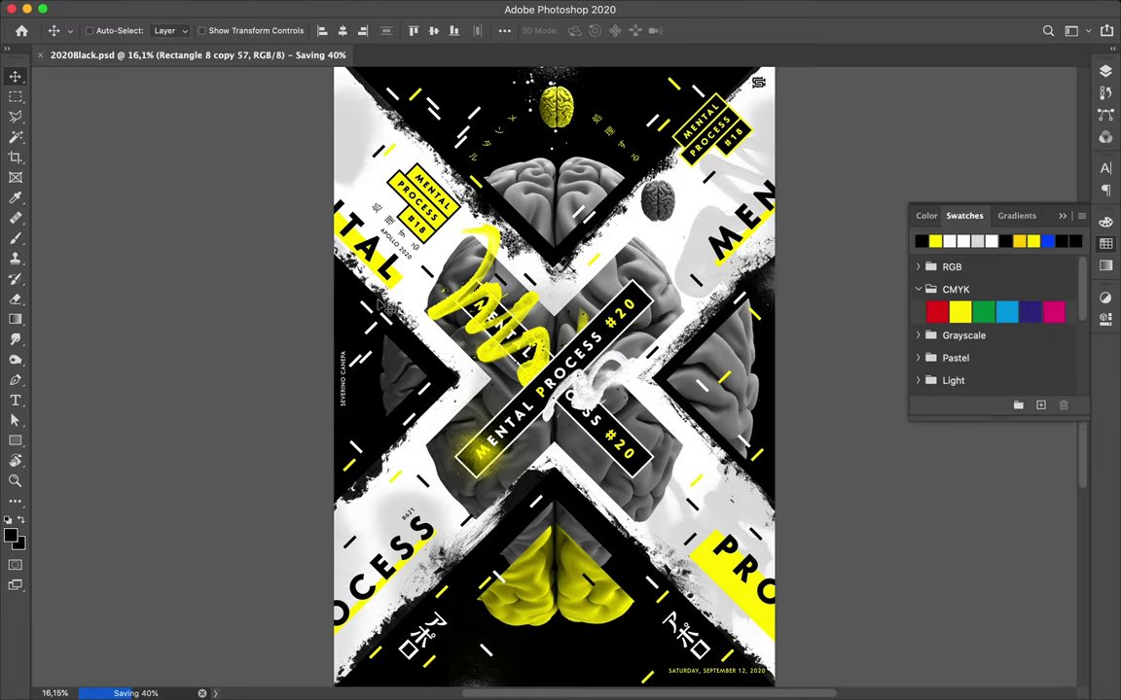
pyautogui.press('b')
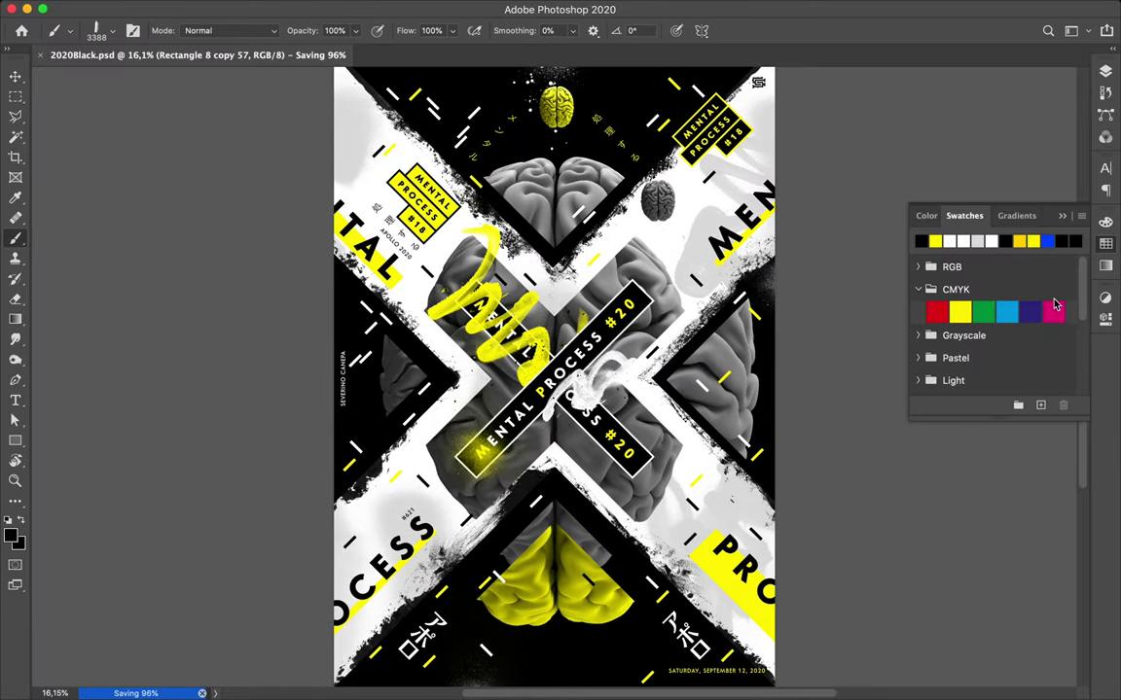
pyautogui.press('F7')
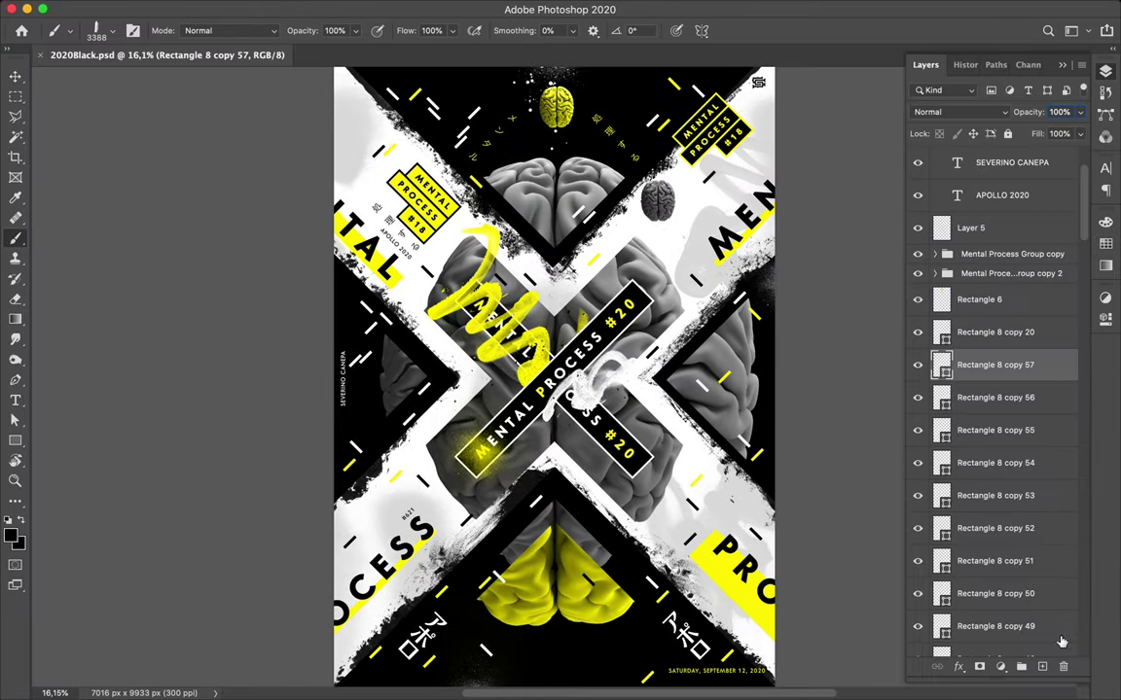
# - Add a new empty Layer 14 and browse the spray brush presets
pyautogui.click(1042, 667)
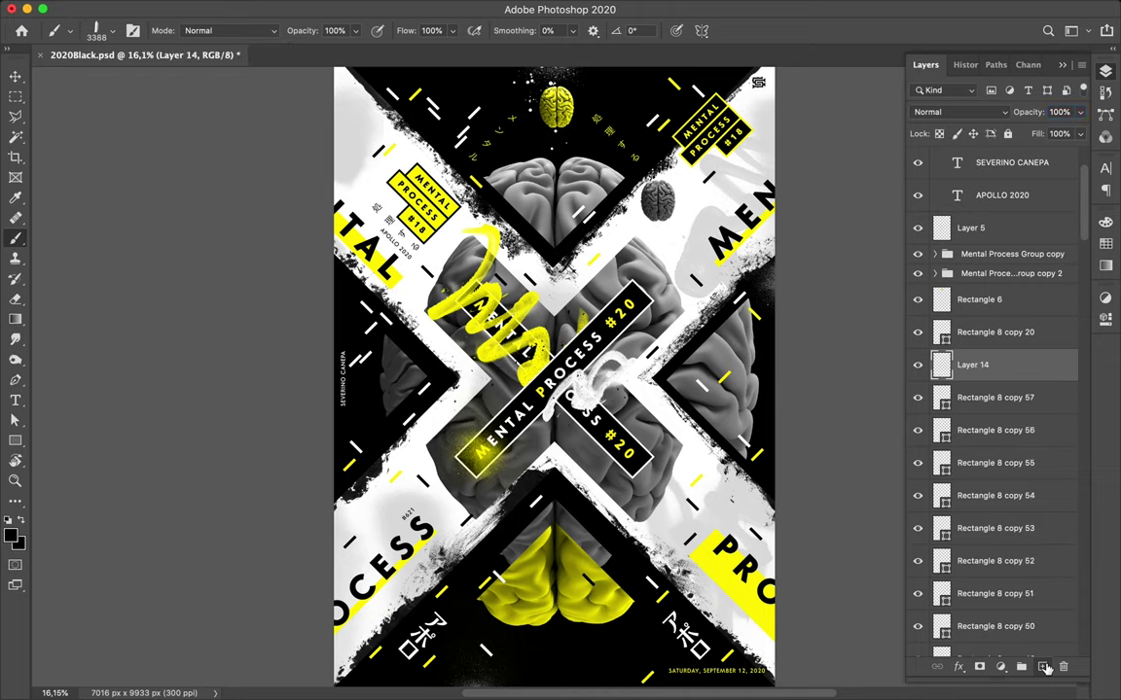
pyautogui.click(103, 30)
pyautogui.scroll(2, 109, 274)
pyautogui.scroll(5, 110, 273)
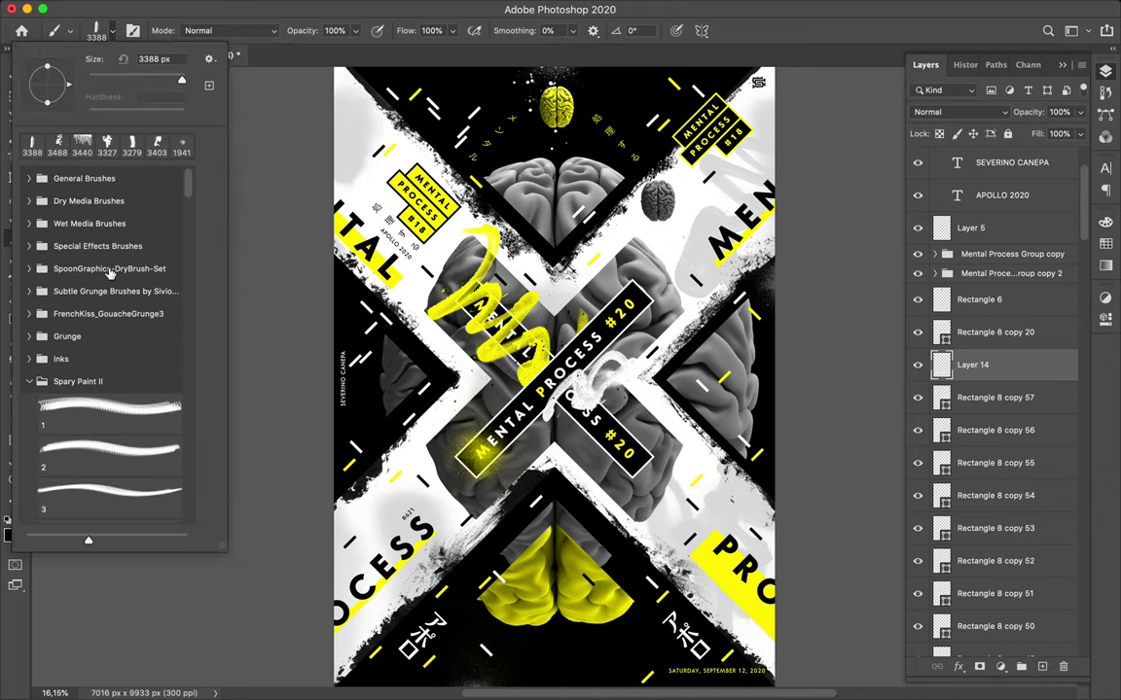
pyautogui.scroll(-3, 83, 416)
pyautogui.scroll(-6, 83, 417)
pyautogui.click(78, 389)
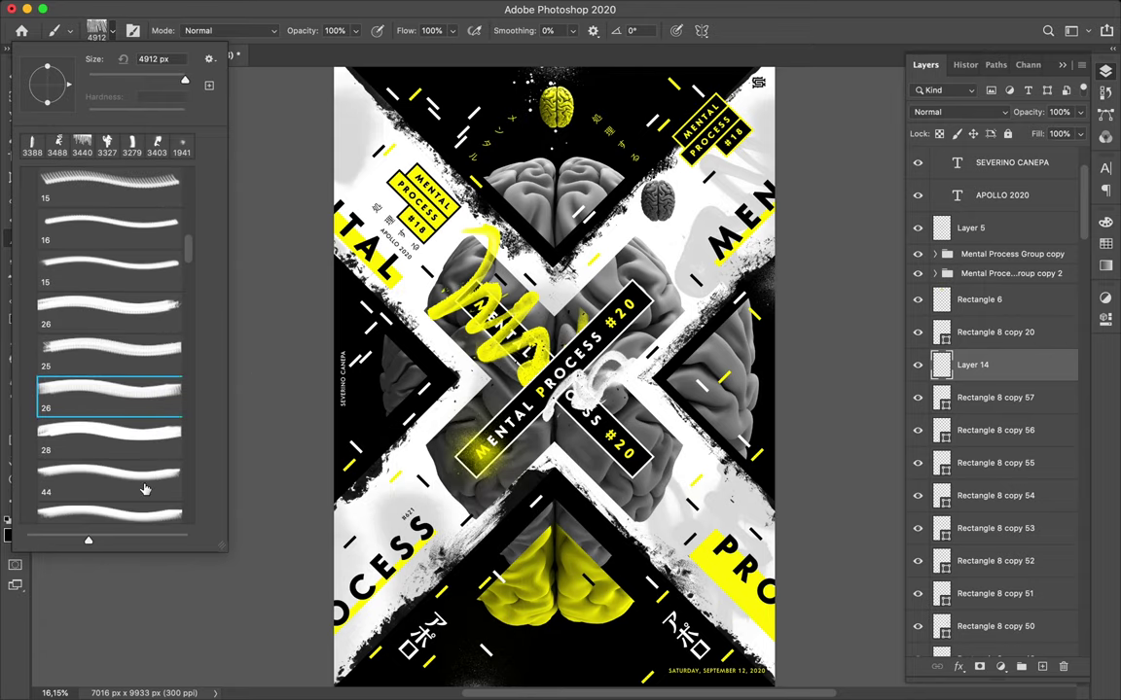
# - Select Spray Paint II brush 50 at 3368 px and undo a test stroke over the lower brain
pyautogui.scroll(-4, 144, 488)
pyautogui.click(126, 374)
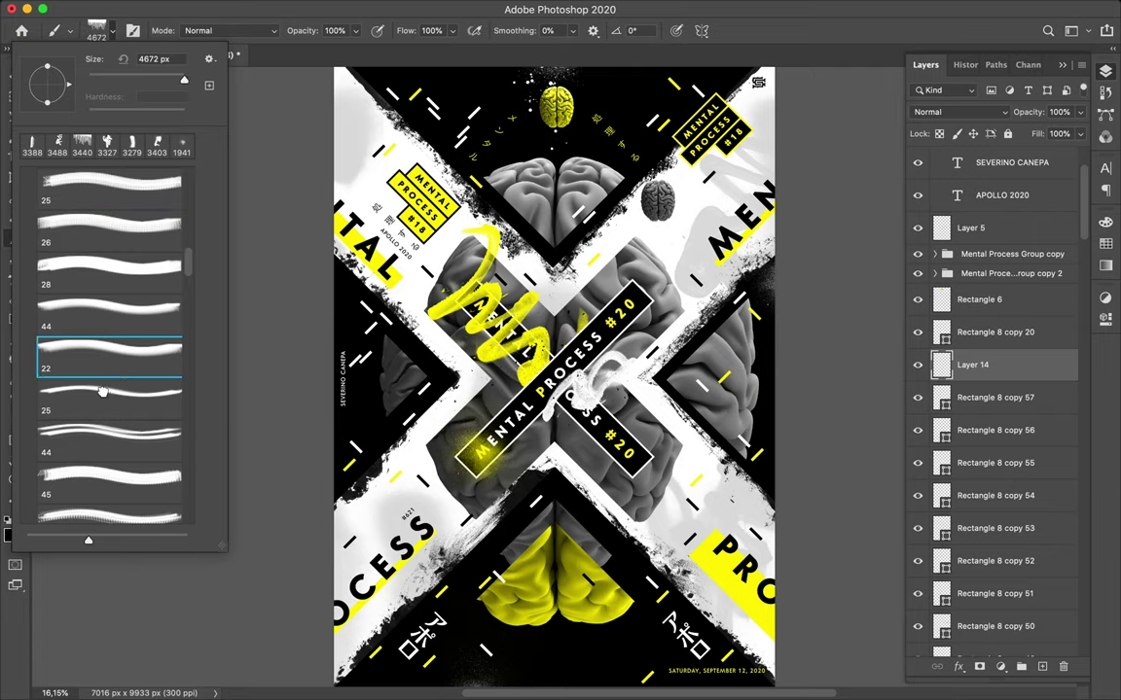
pyautogui.click(103, 391)
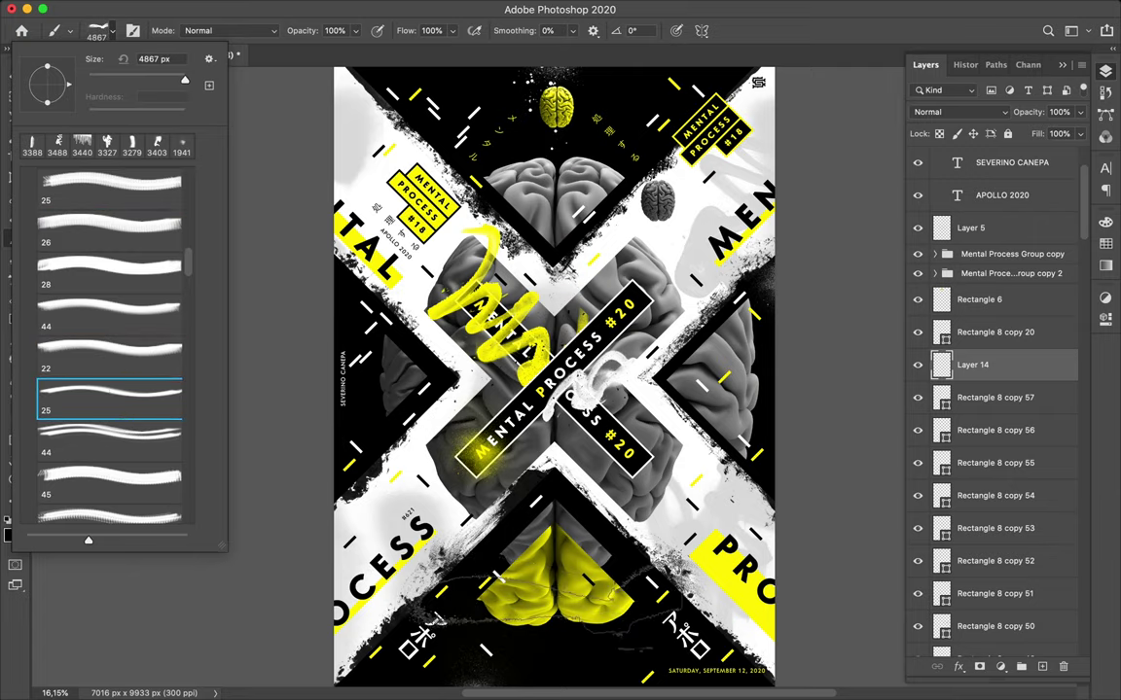
pyautogui.click(109, 440)
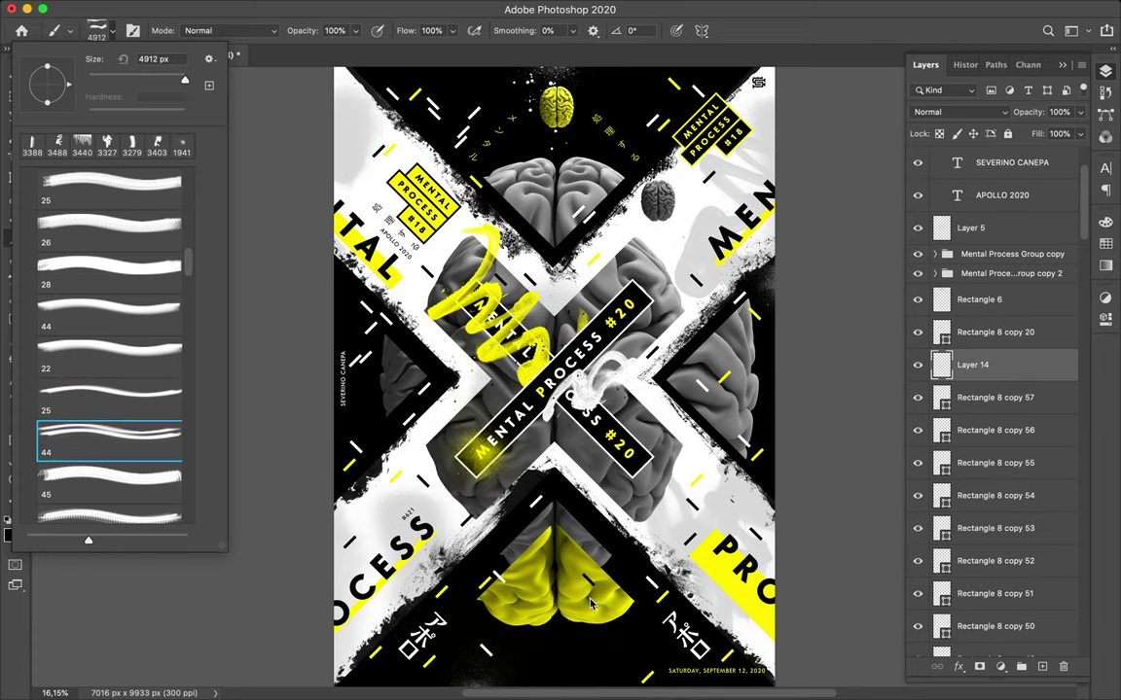
pyautogui.click(93, 477)
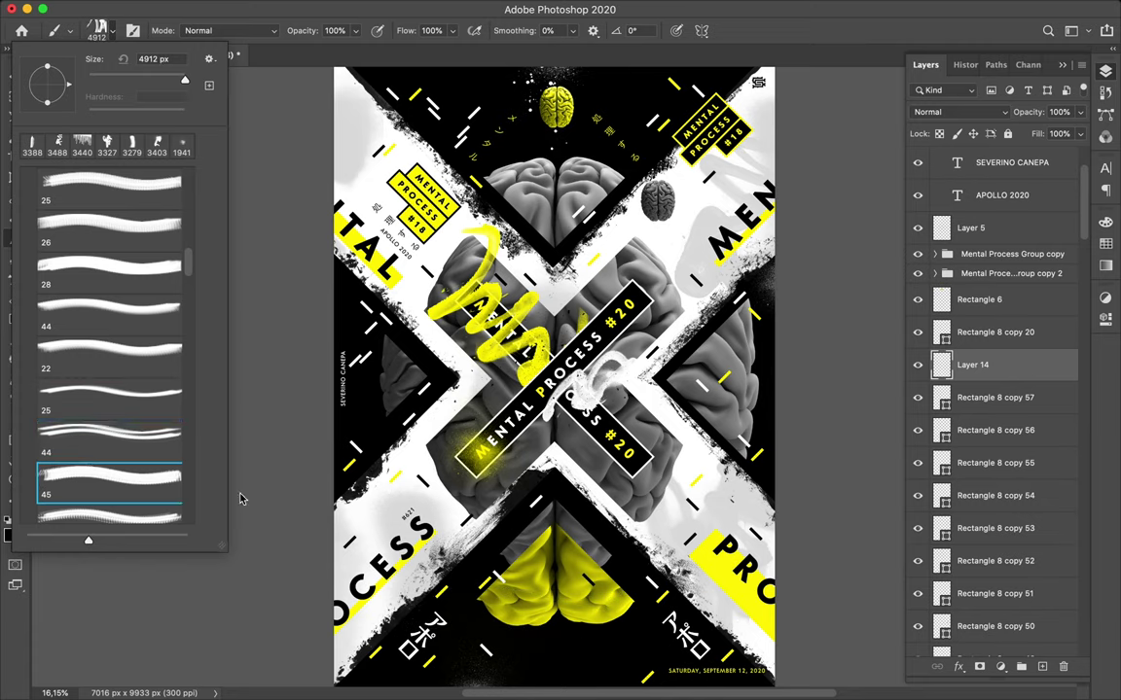
pyautogui.click(86, 515)
pyautogui.scroll(-3, 102, 324)
pyautogui.scroll(-1, 102, 324)
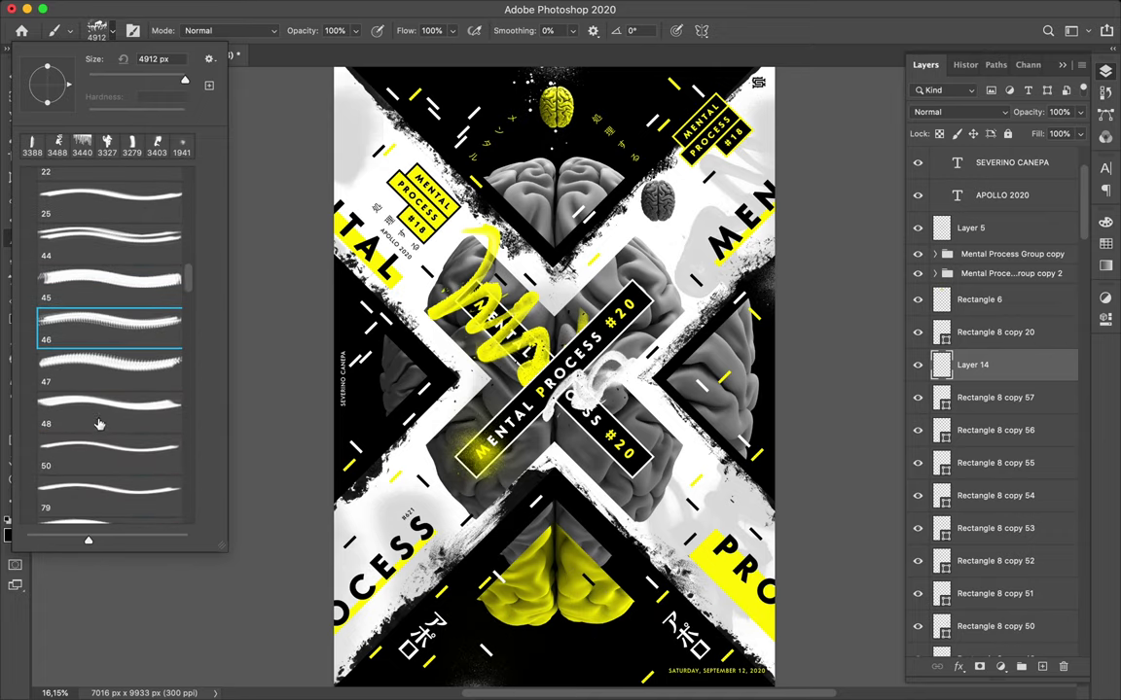
pyautogui.click(102, 453)
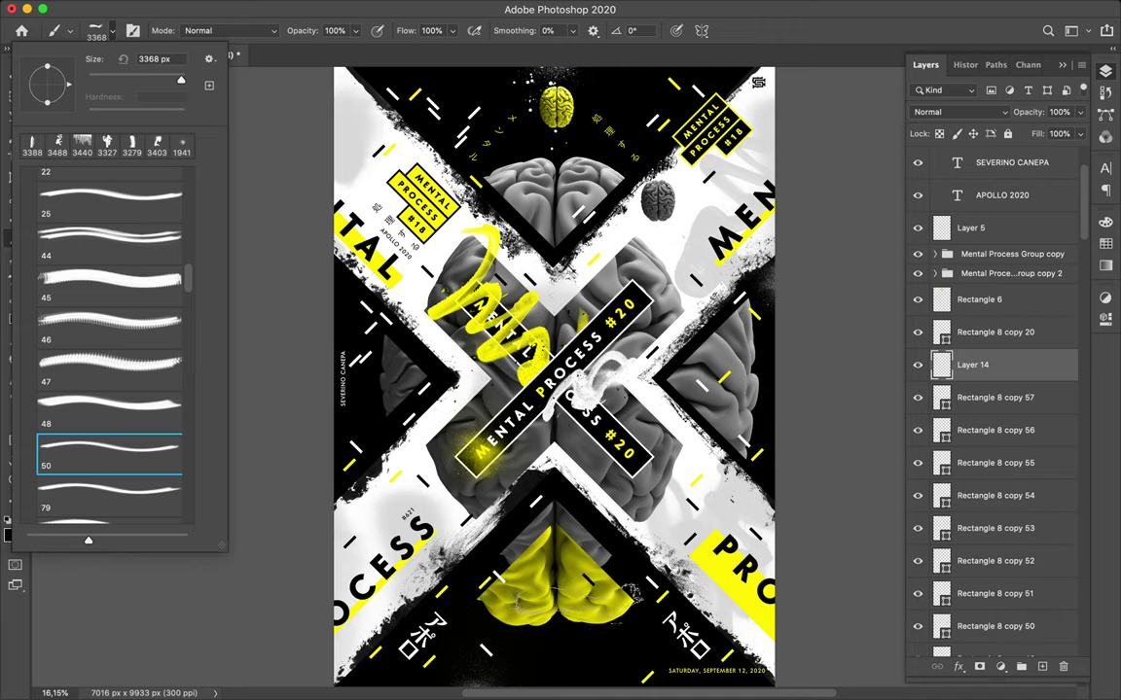
pyautogui.press('Return')
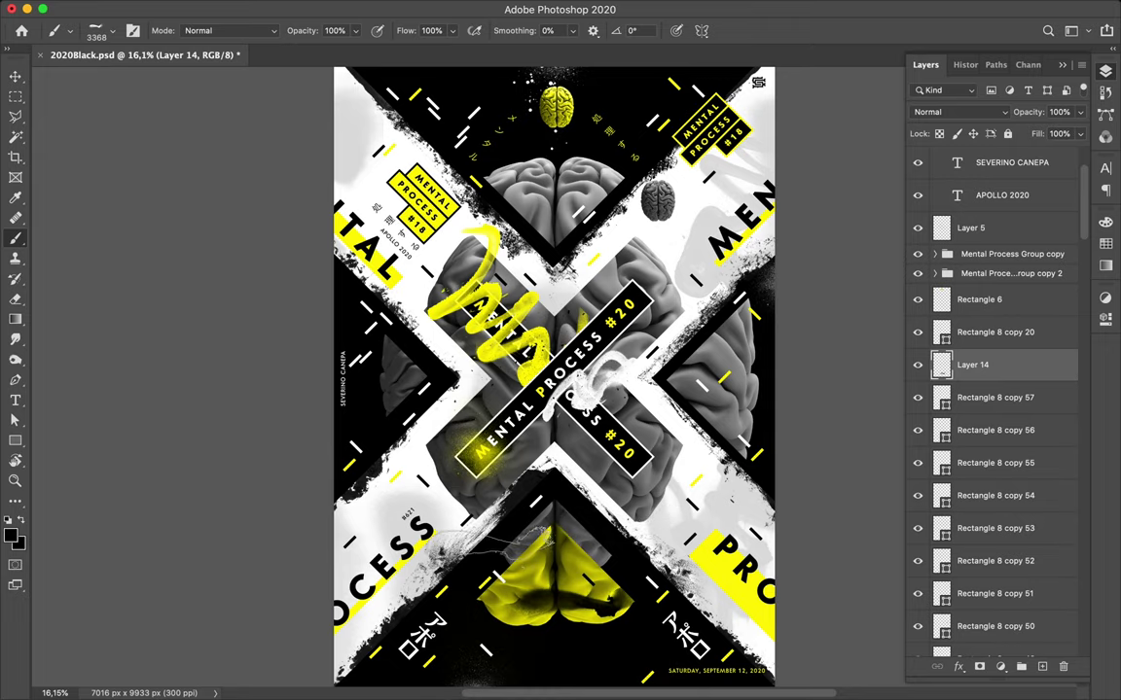
pyautogui.moveTo(436, 538); pyautogui.dragTo(511, 553)
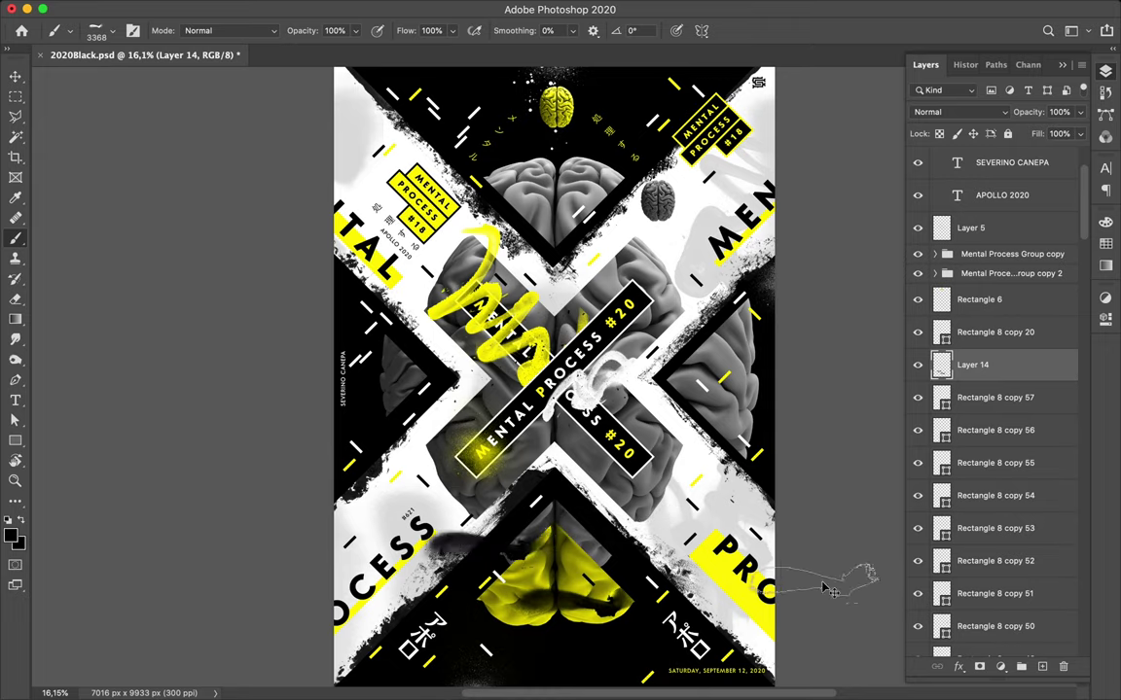
pyautogui.hotkey('ctrl', 'z')
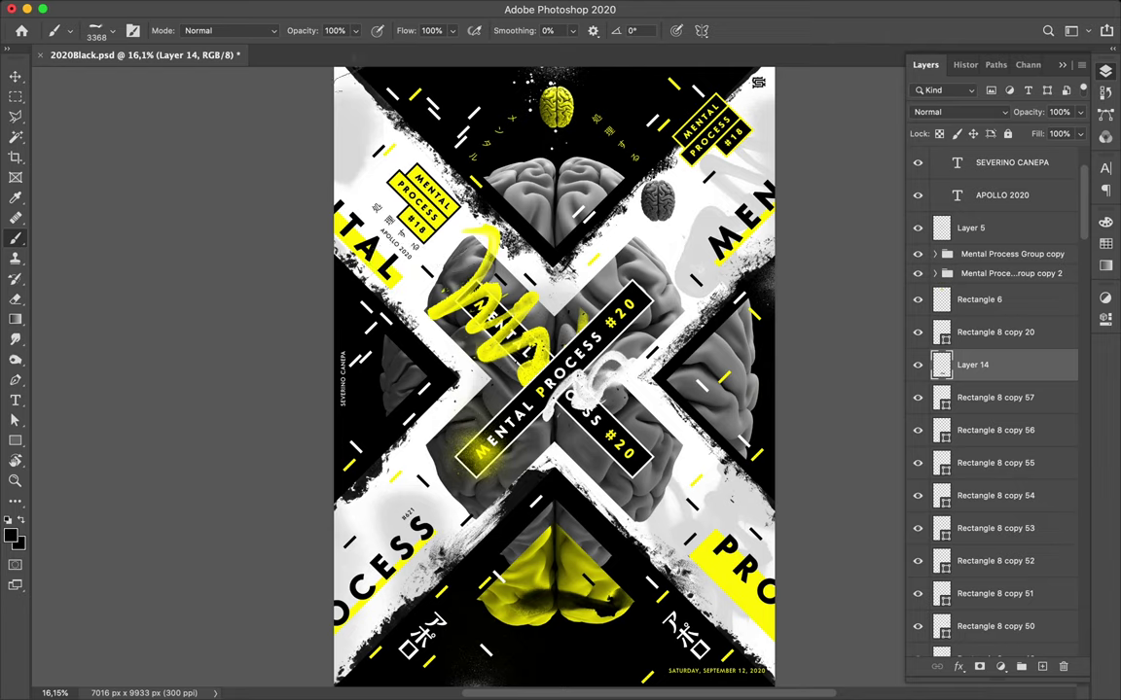
# - Try spray brushes 79, 55, 70, 60 and 80 in the Brush Preset picker
pyautogui.click(108, 34)
pyautogui.scroll(-3, 102, 399)
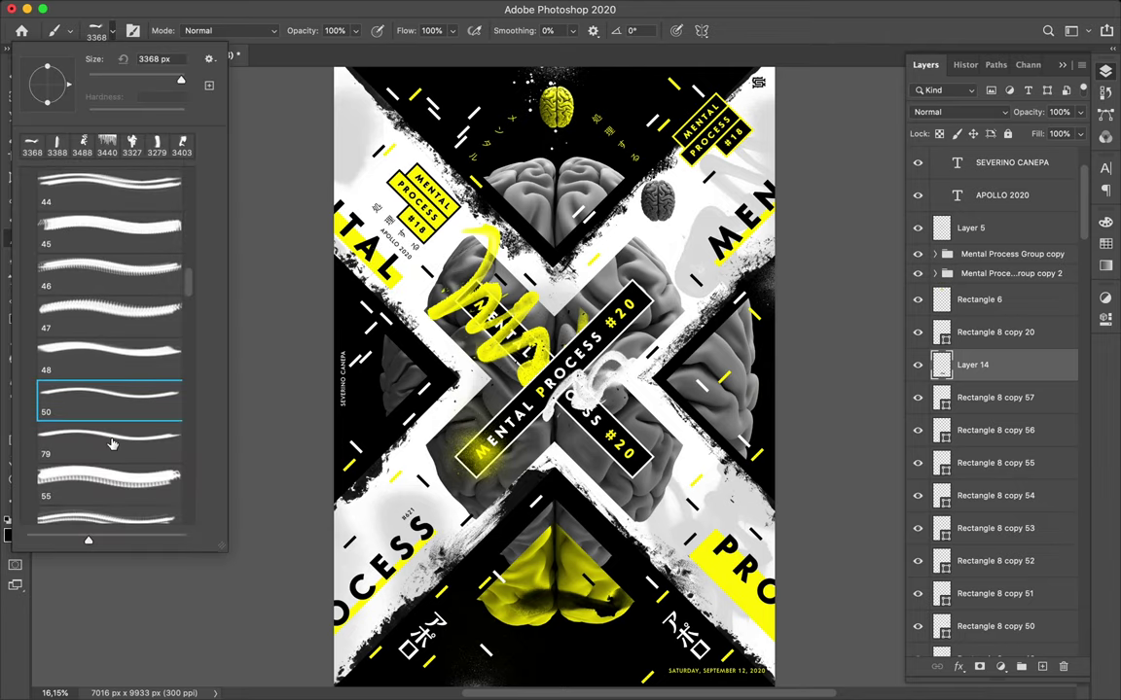
pyautogui.scroll(-1, 108, 392)
pyautogui.click(108, 391)
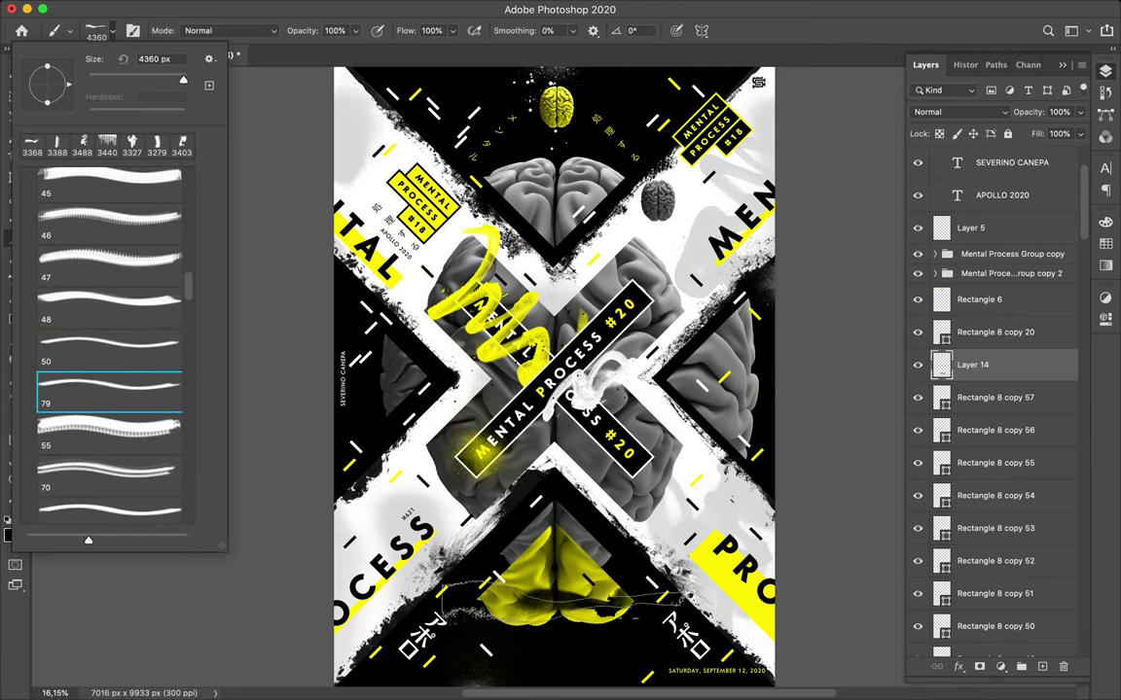
pyautogui.click(124, 428)
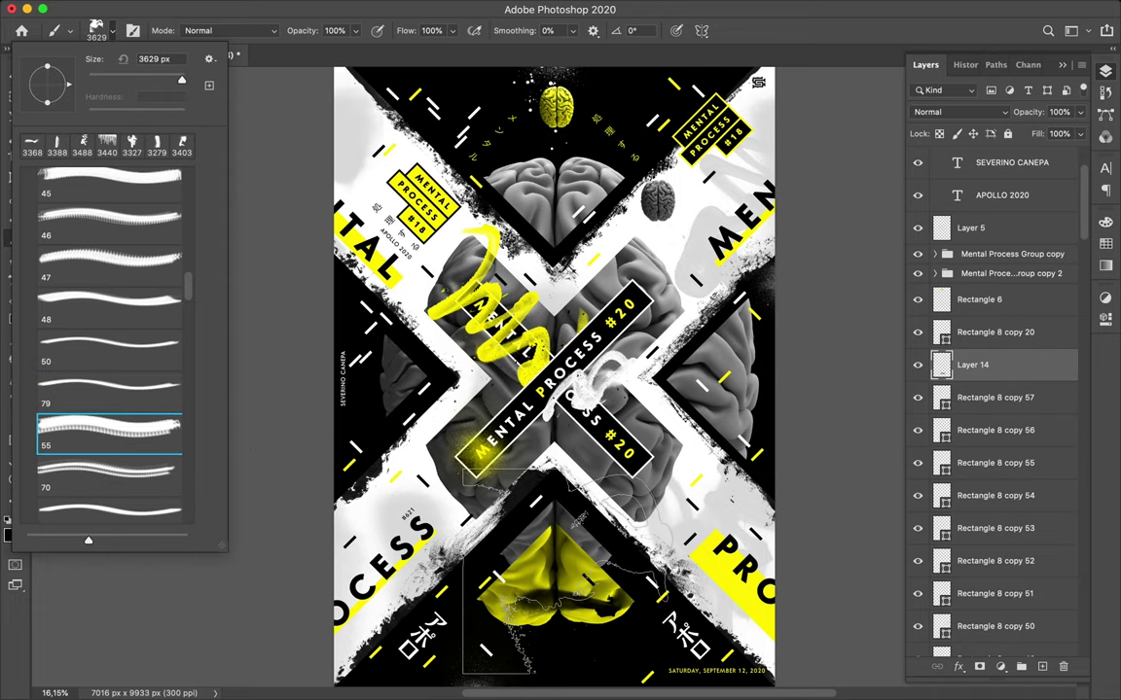
pyautogui.click(109, 475)
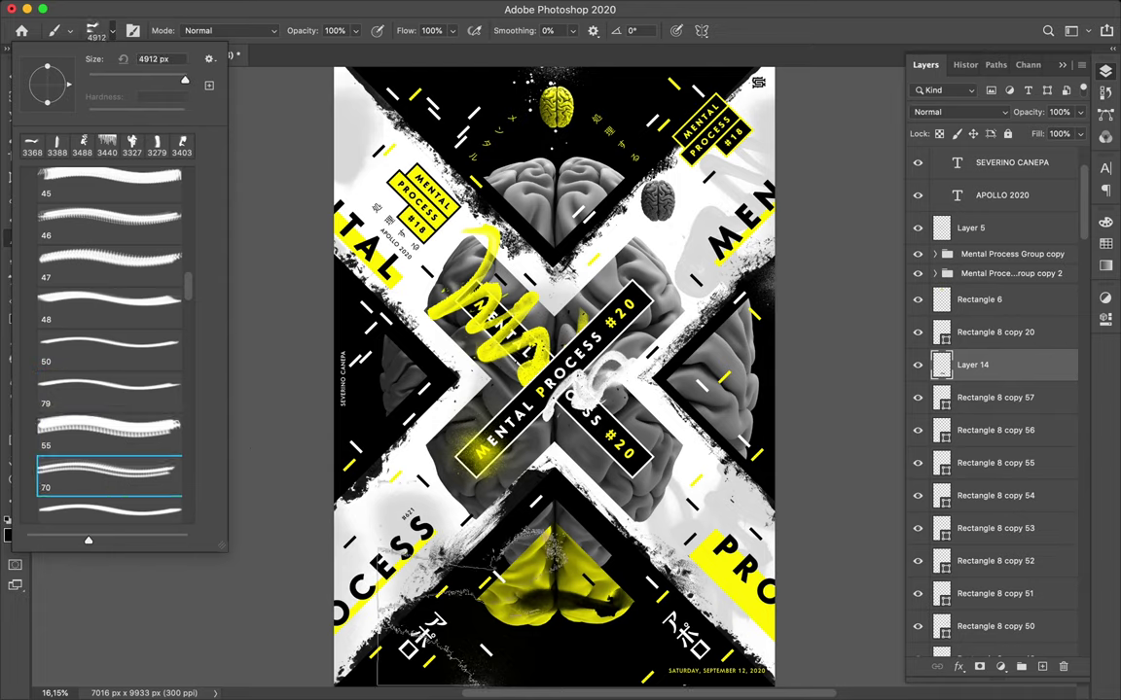
pyautogui.click(109, 505)
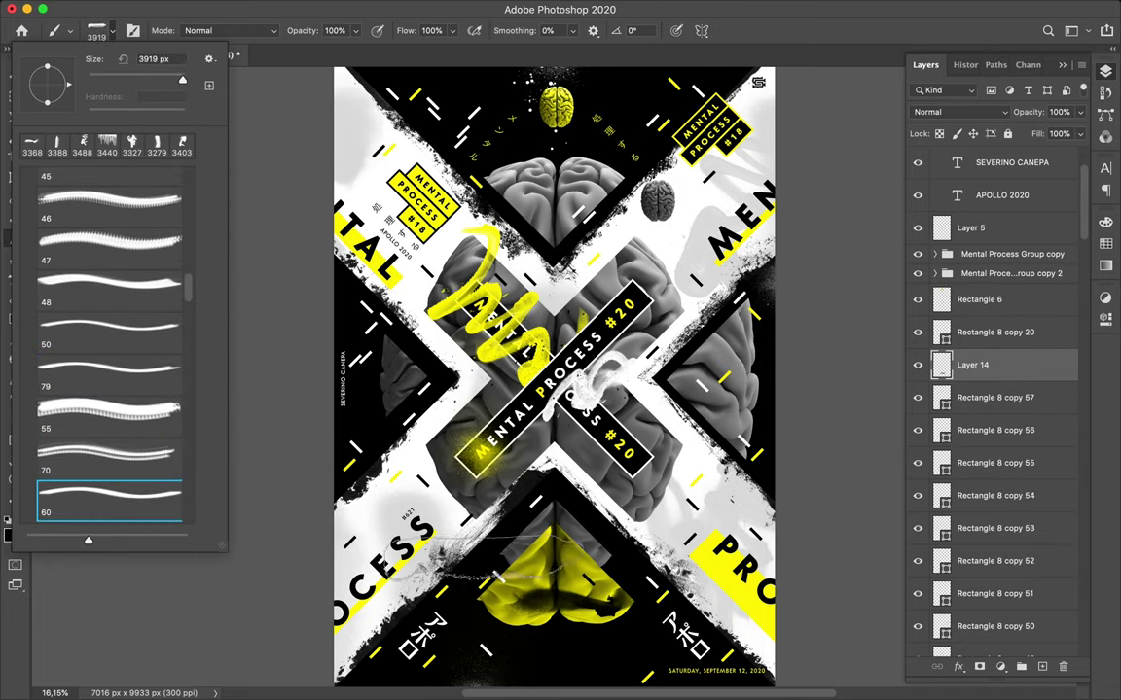
pyautogui.scroll(-1, 117, 497)
pyautogui.click(109, 449)
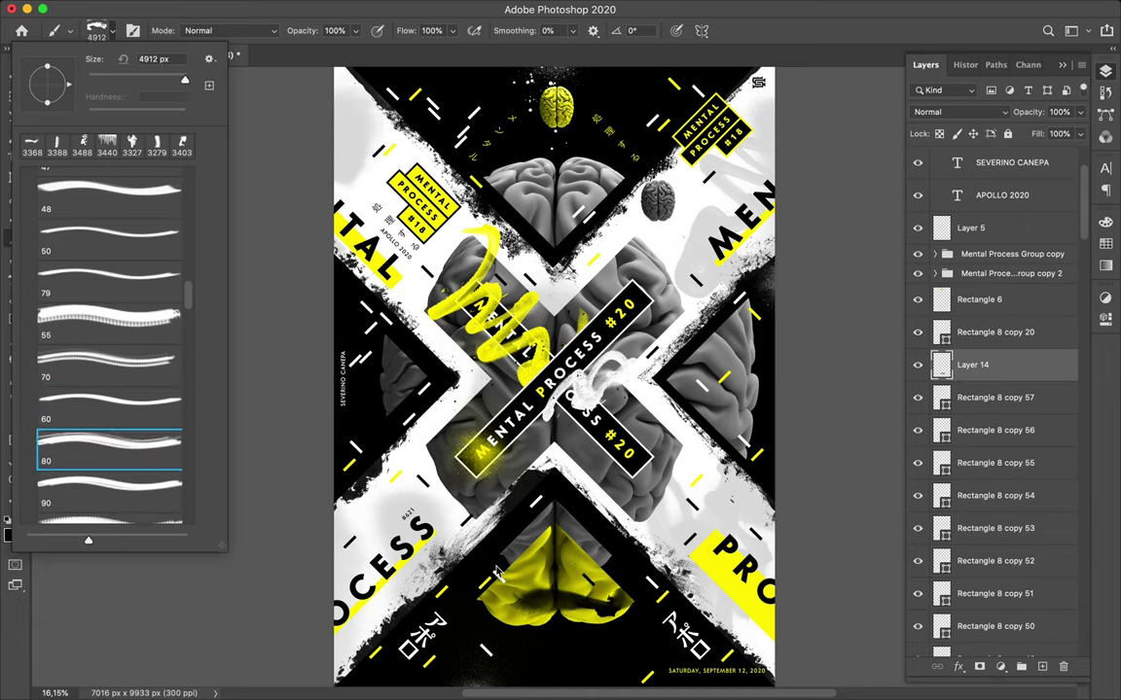
pyautogui.scroll(-5, 118, 486)
pyautogui.scroll(-2, 119, 487)
pyautogui.scroll(-3, 119, 486)
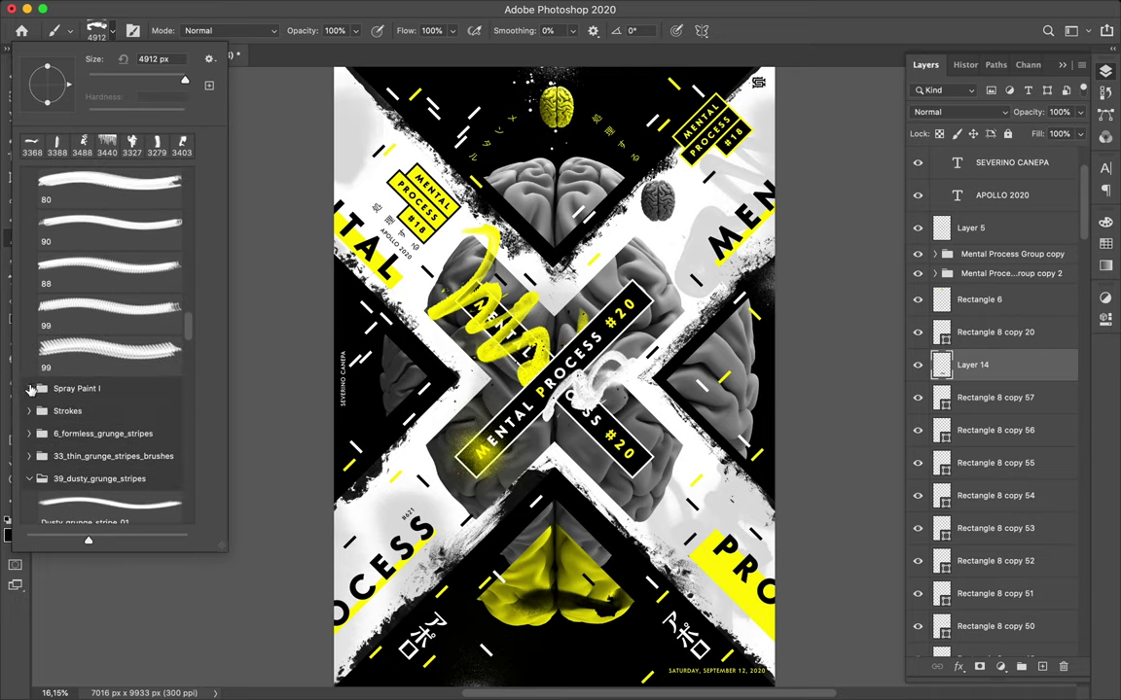
# - Expand the Spray Paint I set and try its brushes 1 and 3
pyautogui.click(60, 389)
pyautogui.scroll(-4, 130, 467)
pyautogui.scroll(2, 131, 471)
pyautogui.scroll(2, 132, 476)
pyautogui.scroll(3, 131, 476)
pyautogui.scroll(5, 131, 476)
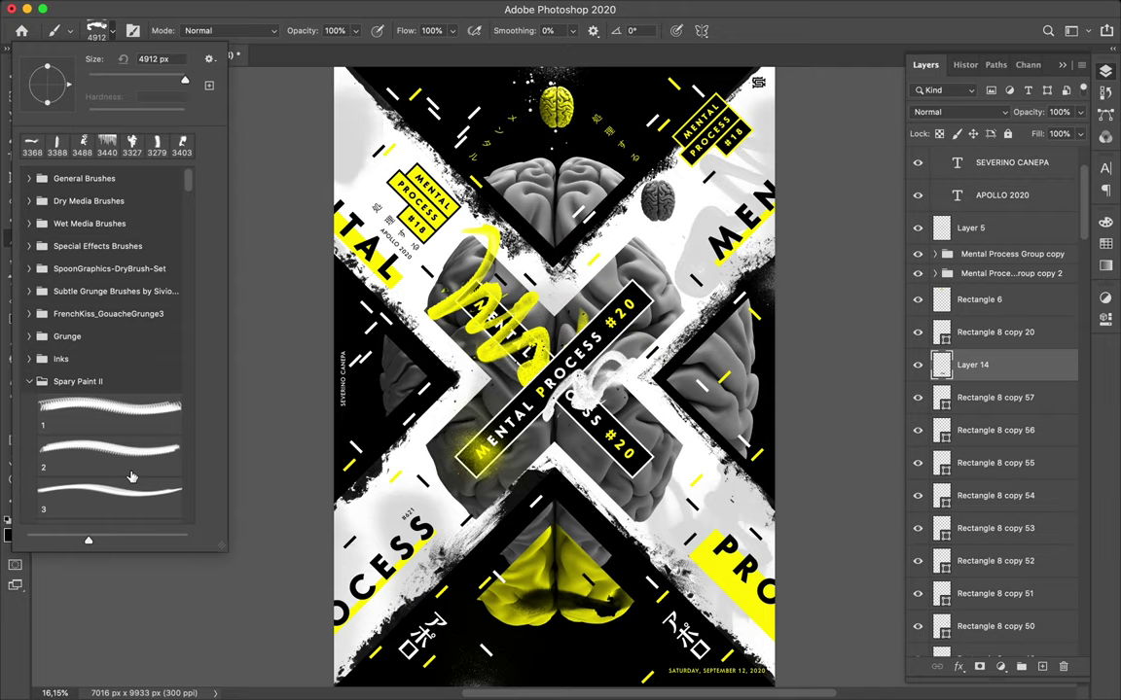
pyautogui.scroll(-5, 131, 476)
pyautogui.scroll(-3, 132, 476)
pyautogui.scroll(-3, 131, 476)
pyautogui.scroll(-4, 131, 475)
pyautogui.scroll(-3, 132, 476)
pyautogui.click(110, 343)
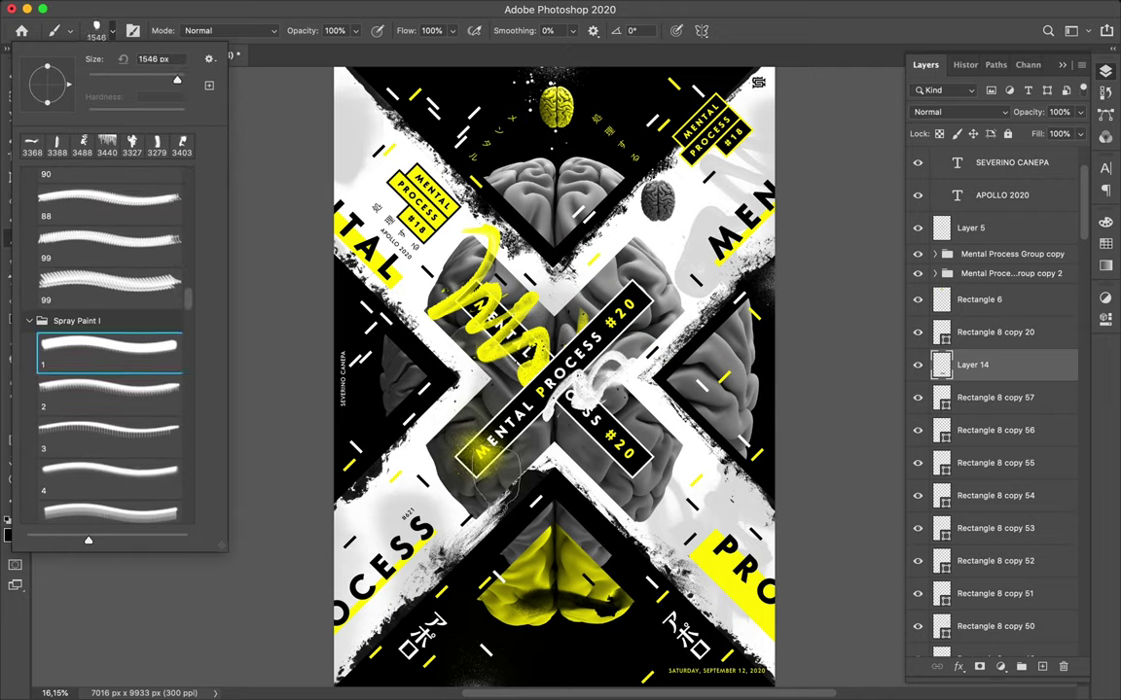
pyautogui.click(97, 428)
# - Settle on Spray Paint I brush 13 at 730 px and close the picker
pyautogui.scroll(-5, 94, 433)
pyautogui.scroll(-2, 92, 430)
pyautogui.scroll(-3, 93, 430)
pyautogui.scroll(-2, 92, 430)
pyautogui.click(124, 380)
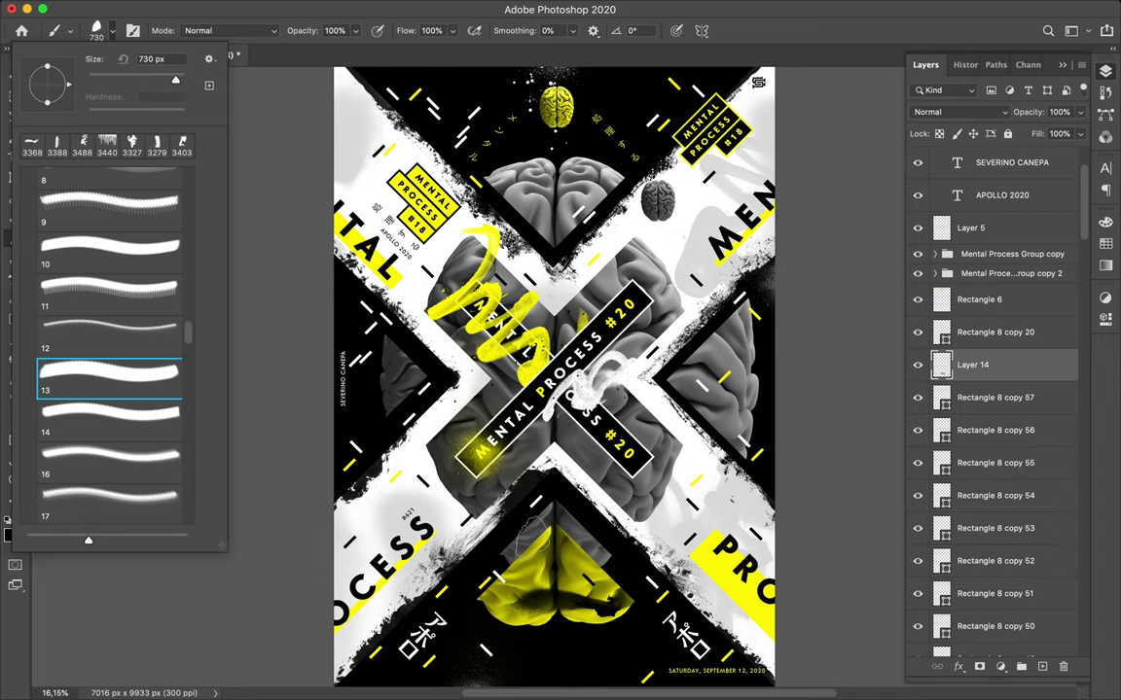
pyautogui.click(480, 483)
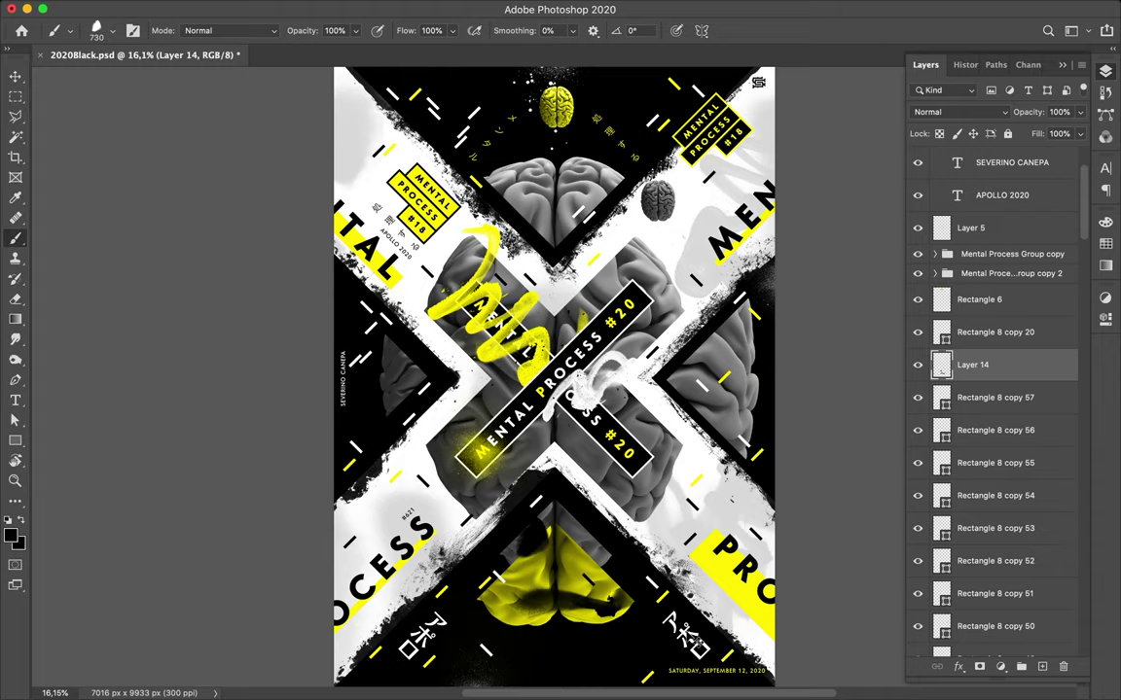
pyautogui.scroll(-1, 551, 358)
pyautogui.scroll(-1, 552, 358)
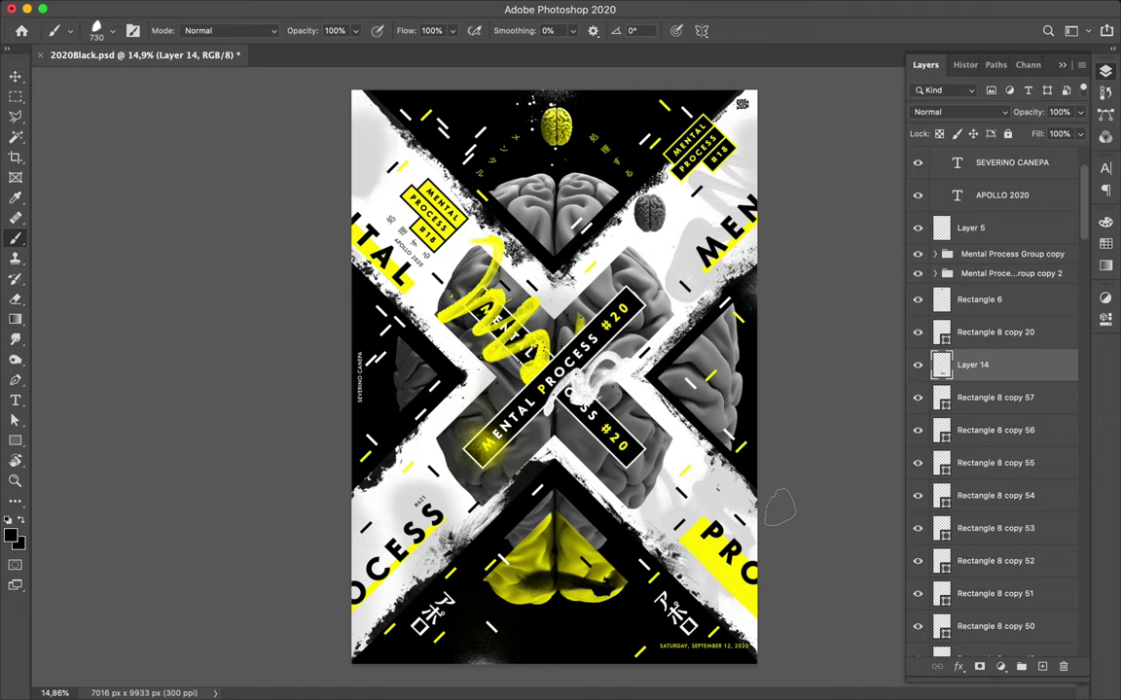
# - Copy the date line to bottom-left, replace it with the designer's website address, and widen tracking
pyautogui.press('v')
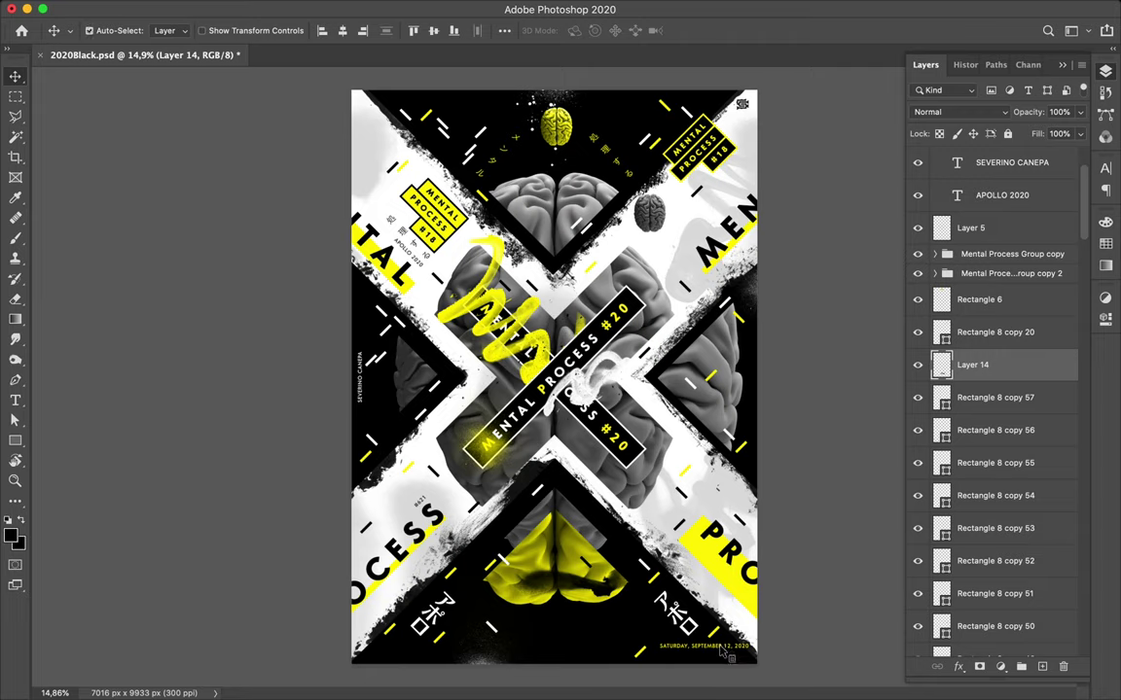
pyautogui.click(723, 654)
pyautogui.moveTo(723, 654); pyautogui.dragTo(425, 652)
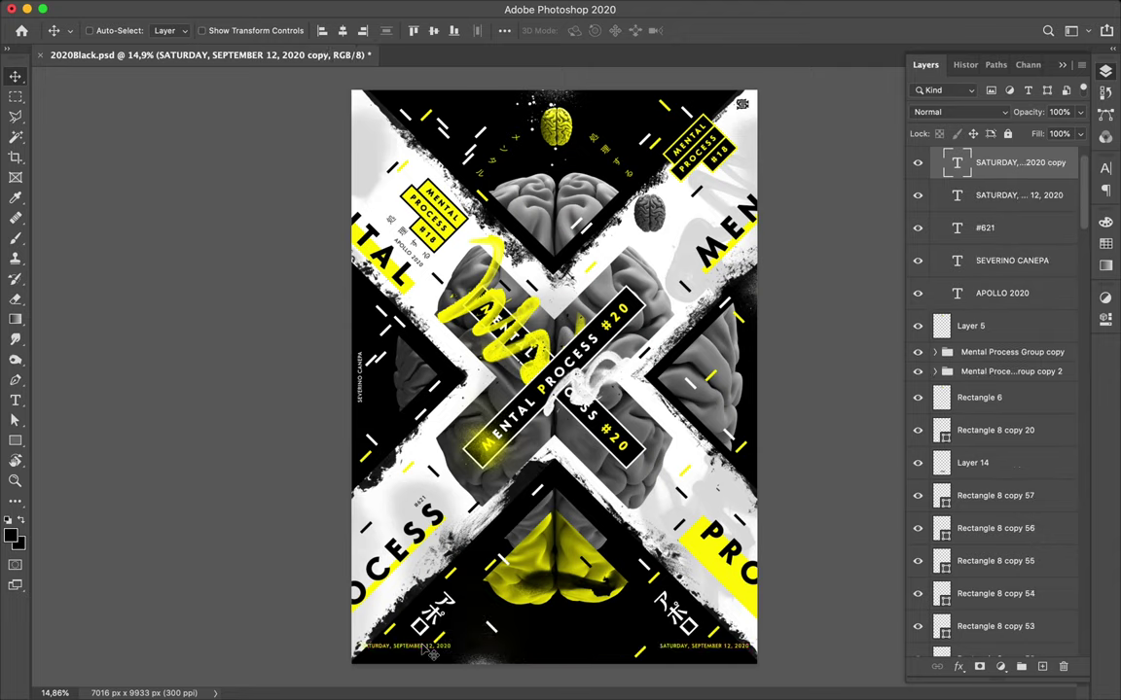
pyautogui.doubleClick(408, 646)
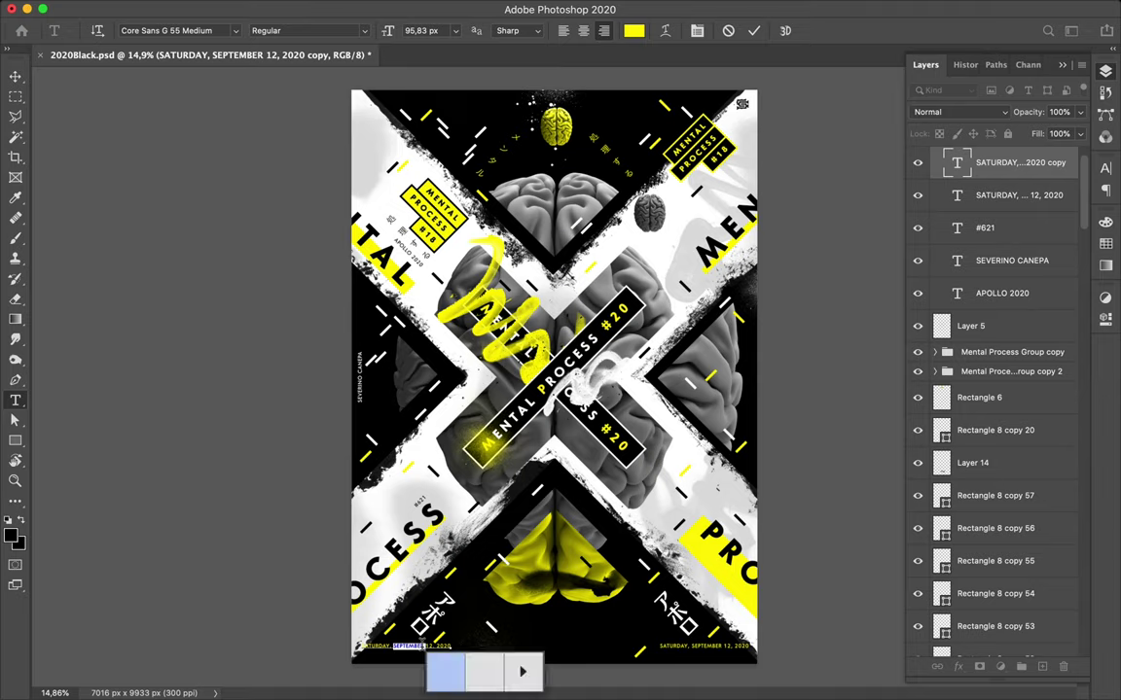
pyautogui.hotkey('ctrl', 'a')
pyautogui.press('BackSpace')
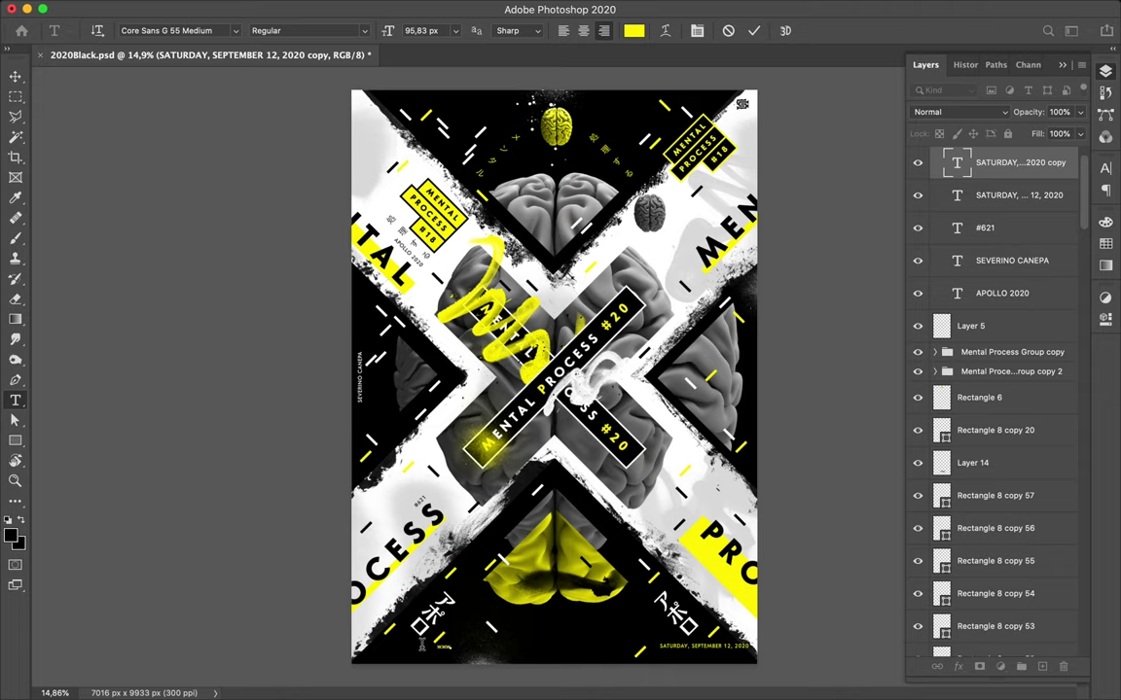
pyautogui.write('.severinocane')
pyautogui.write('pa.com')
pyautogui.hotkey('alt', 'Right')
pyautogui.hotkey('alt', 'Right')
pyautogui.hotkey('alt', 'Right')
pyautogui.press('Escape')
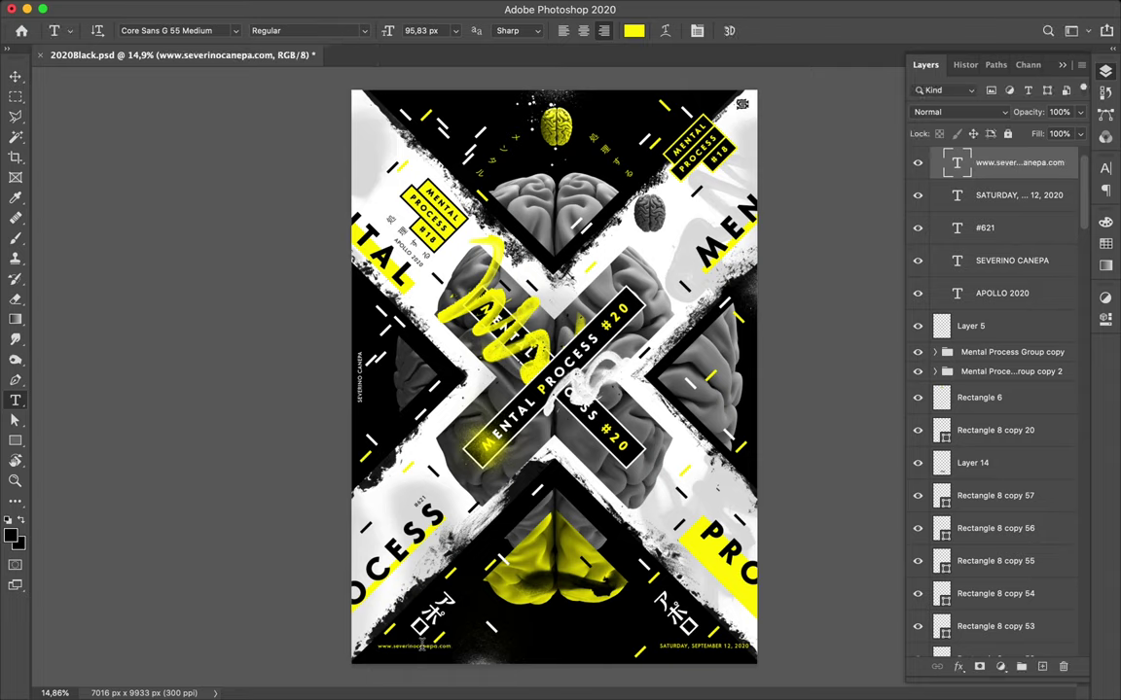
# - Shift the website text left, raise dash Rectangle 8 copy 31 near the bottom, and save
pyautogui.press('v')
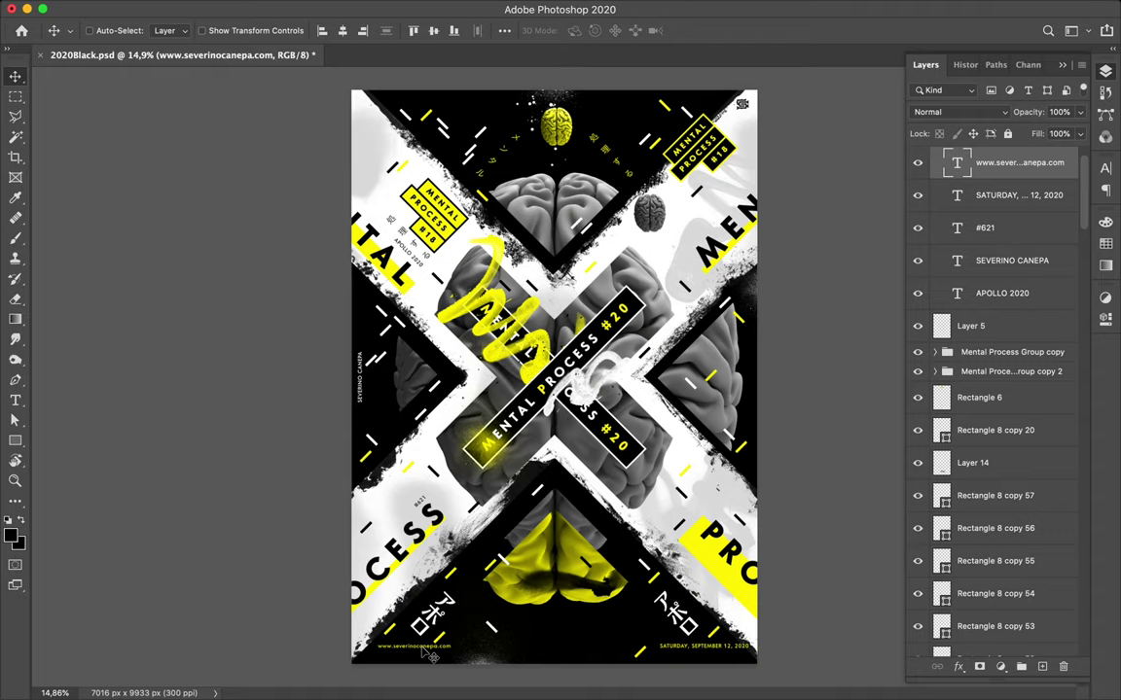
pyautogui.moveTo(429, 656); pyautogui.dragTo(408, 656)
pyautogui.click(400, 584)
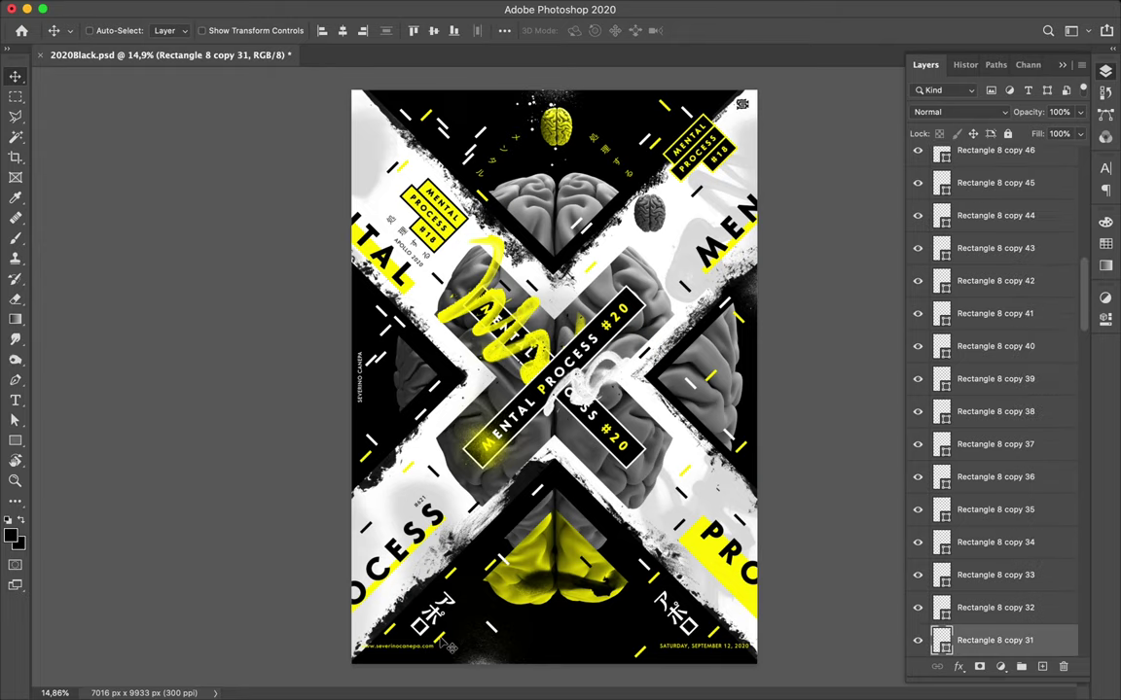
pyautogui.moveTo(451, 647); pyautogui.dragTo(452, 623)
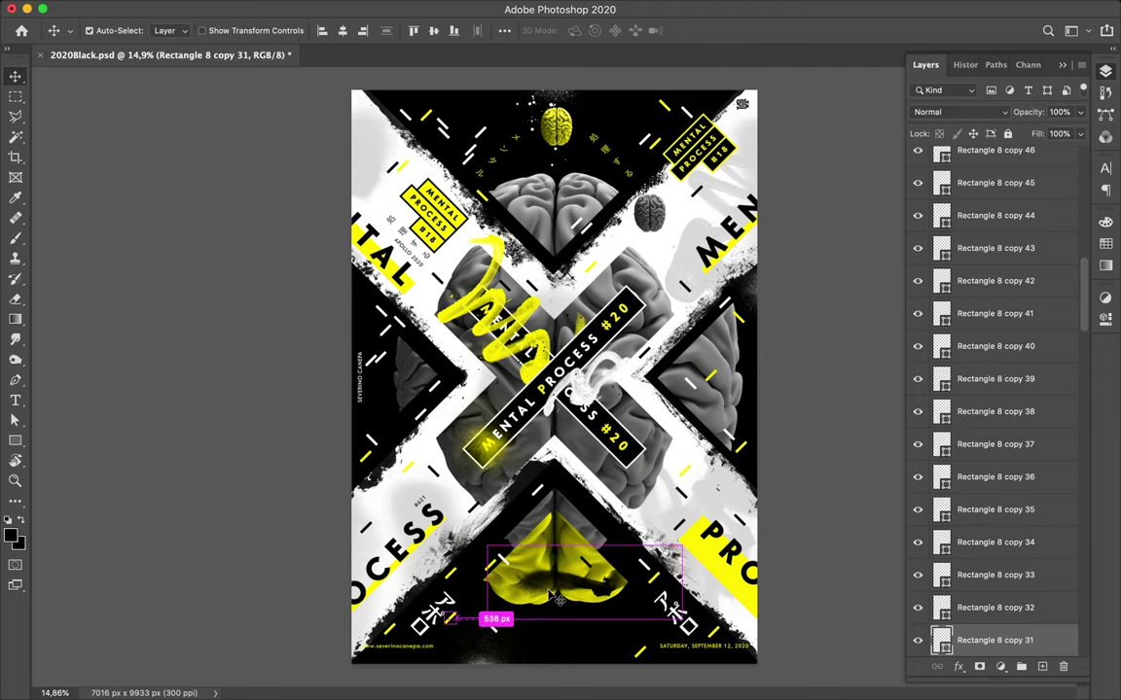
pyautogui.hotkey('ctrl', 's')
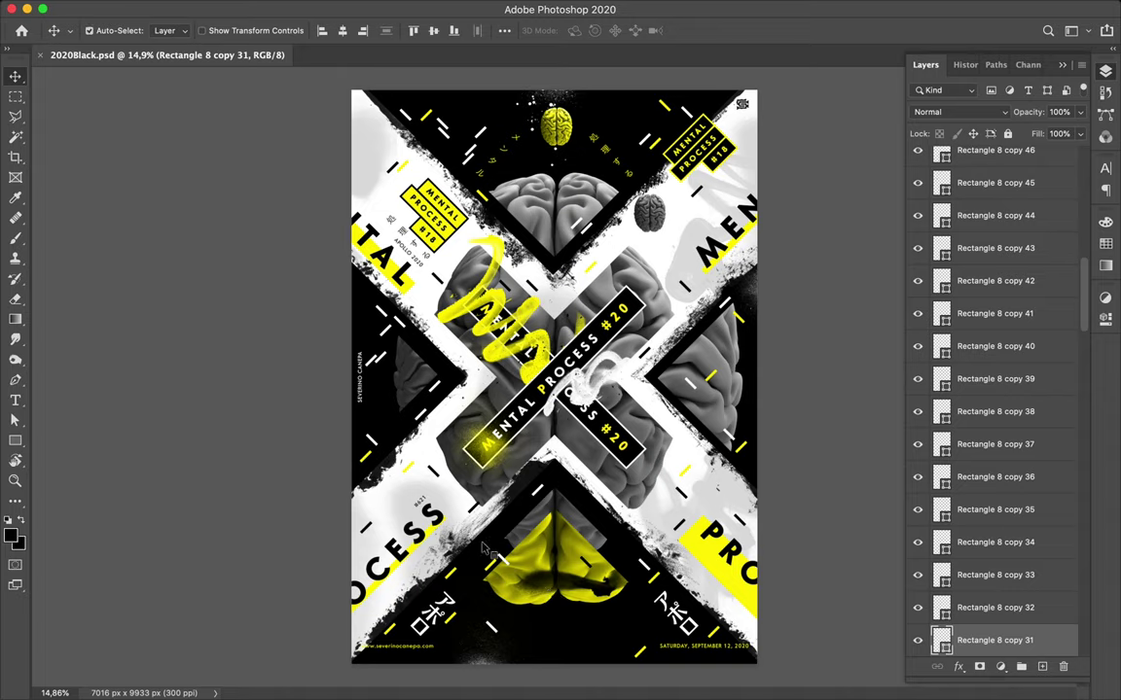
# - Select Layer 1 and load the Dusty_grunge_stripe_03 brush preset
pyautogui.click(575, 240)
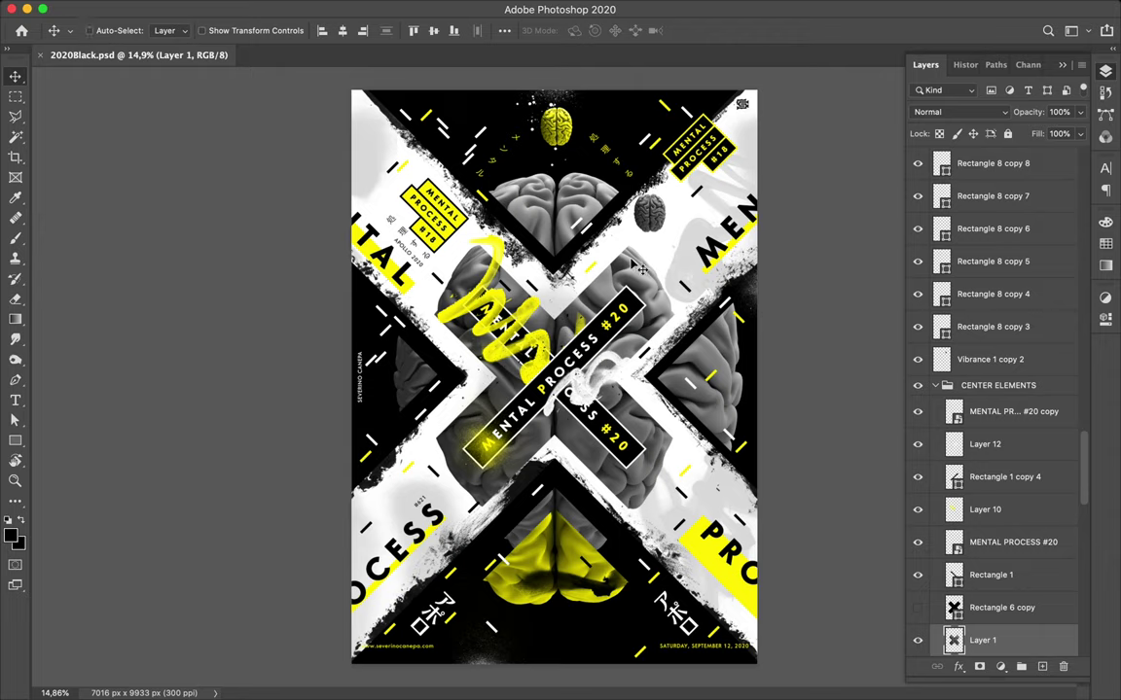
pyautogui.press('b')
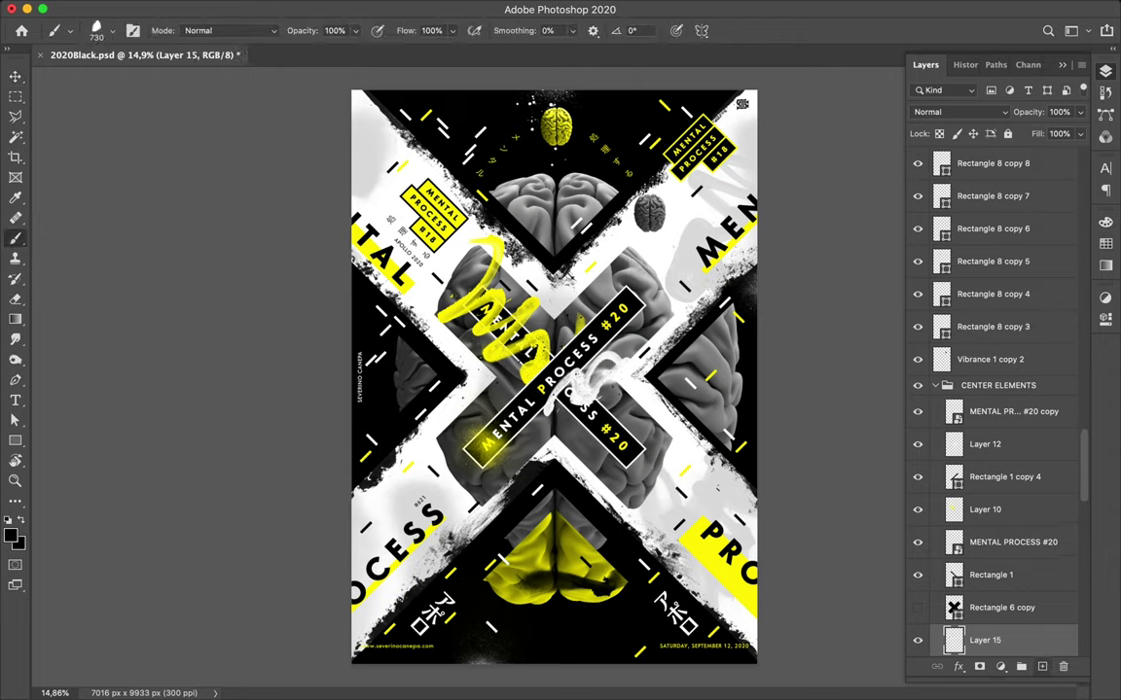
pyautogui.click(98, 29)
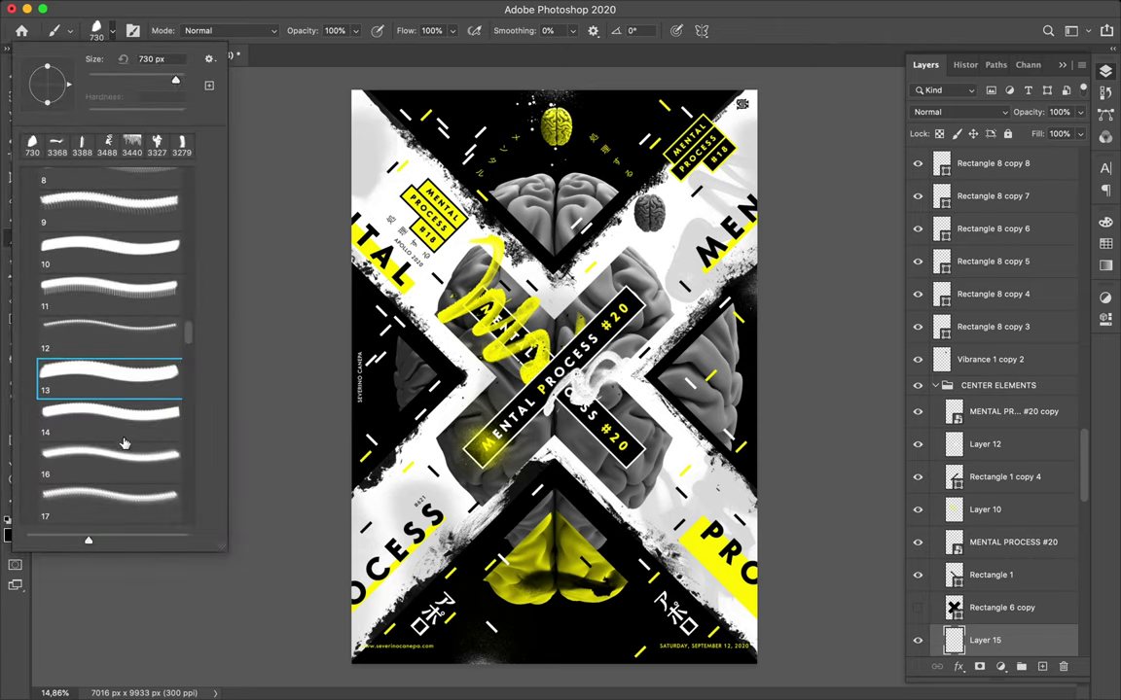
pyautogui.scroll(-10, 113, 410)
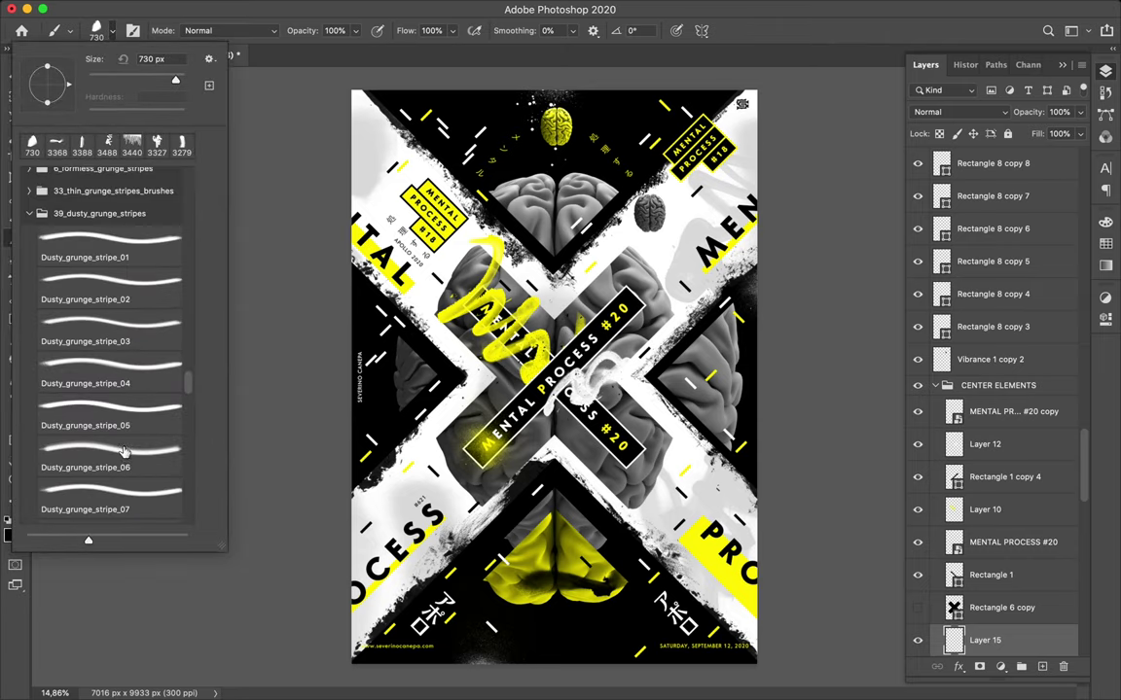
pyautogui.click(110, 321)
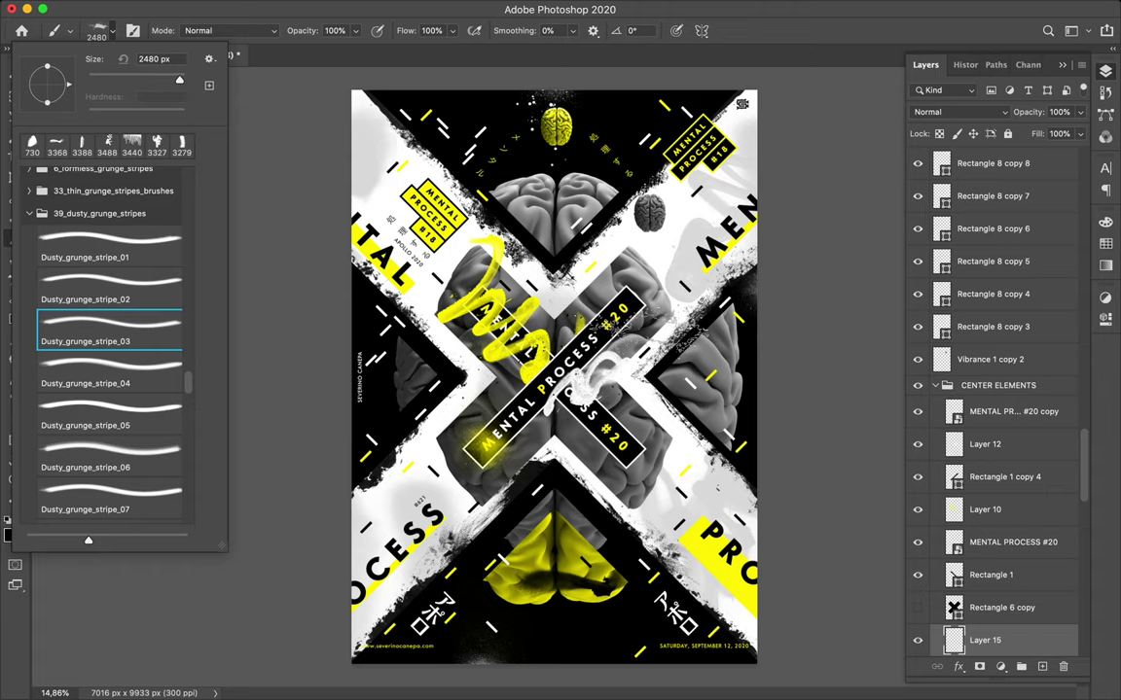
pyautogui.click(520, 245)
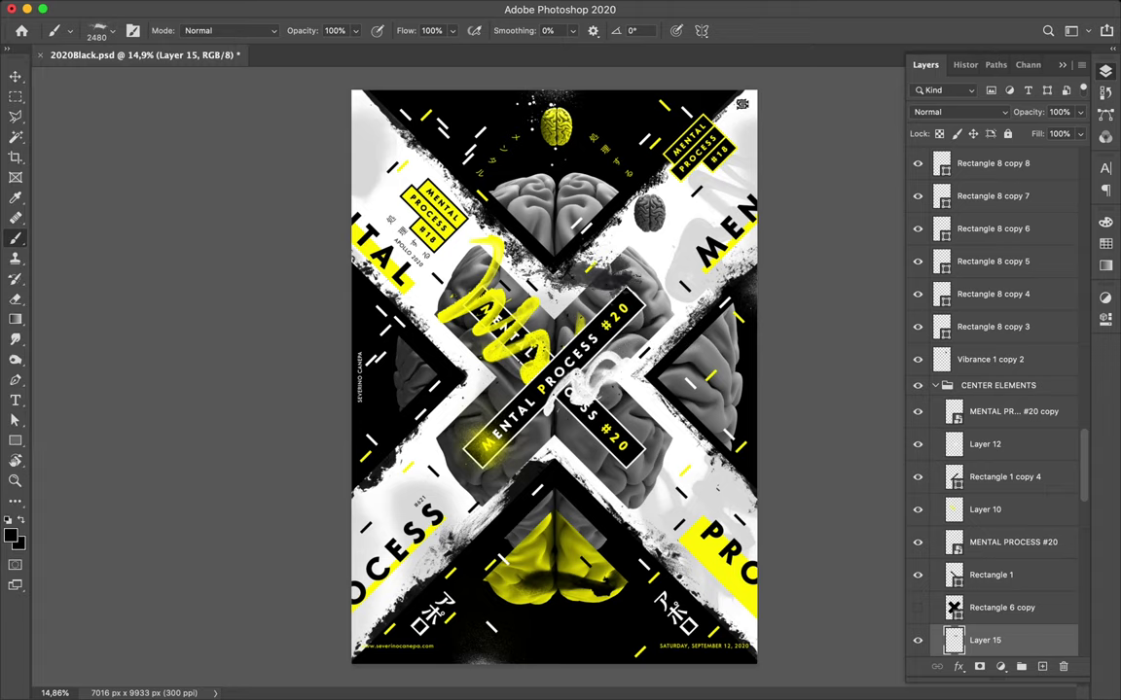
# - Stamp a grunge stripe above the title bar, rotate it -45° and nudge it up-left
pyautogui.click(587, 301)
pyautogui.hotkey('ctrl', 'z')
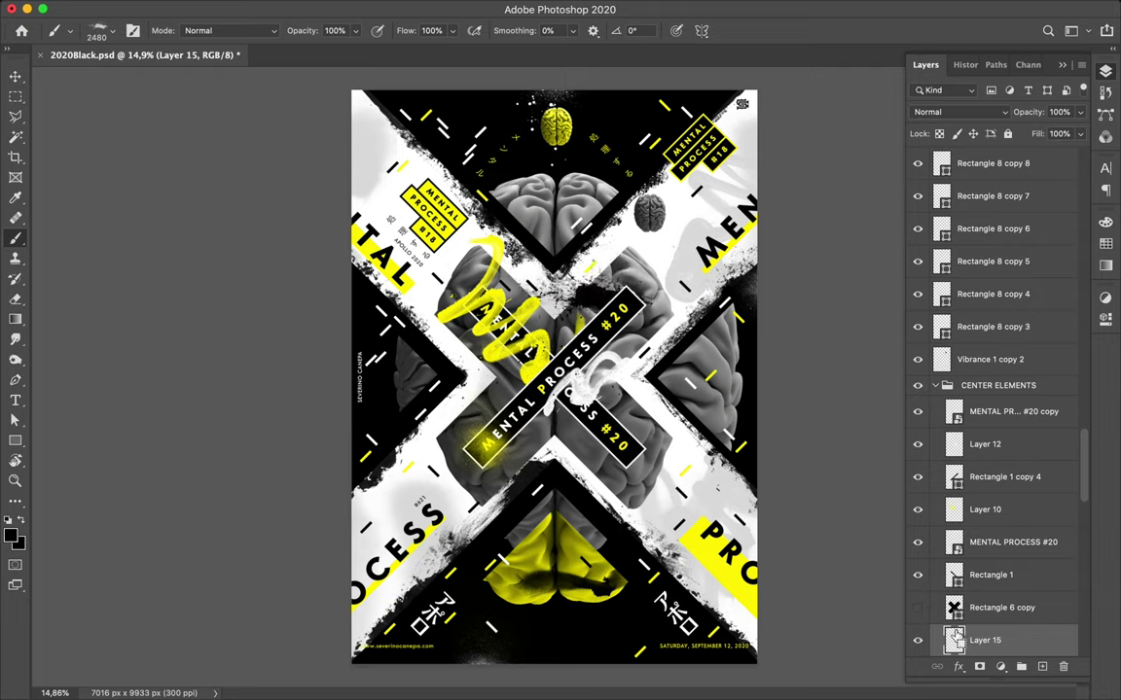
pyautogui.hotkey('ctrl', 't')
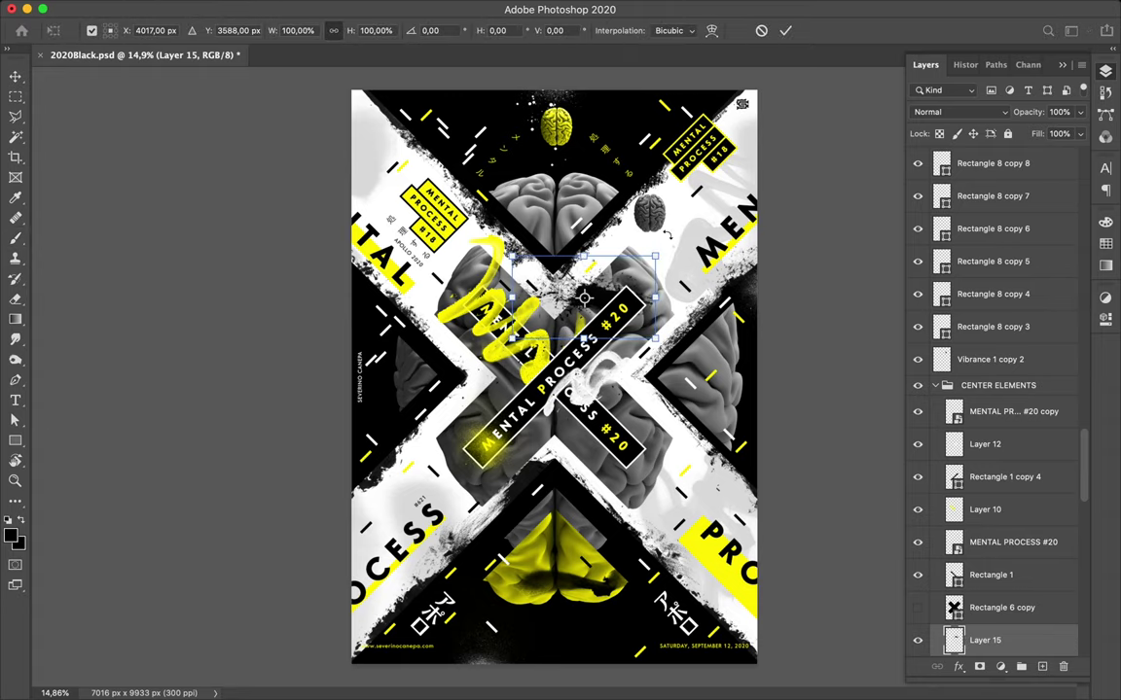
pyautogui.moveTo(667, 234); pyautogui.dragTo(578, 180)
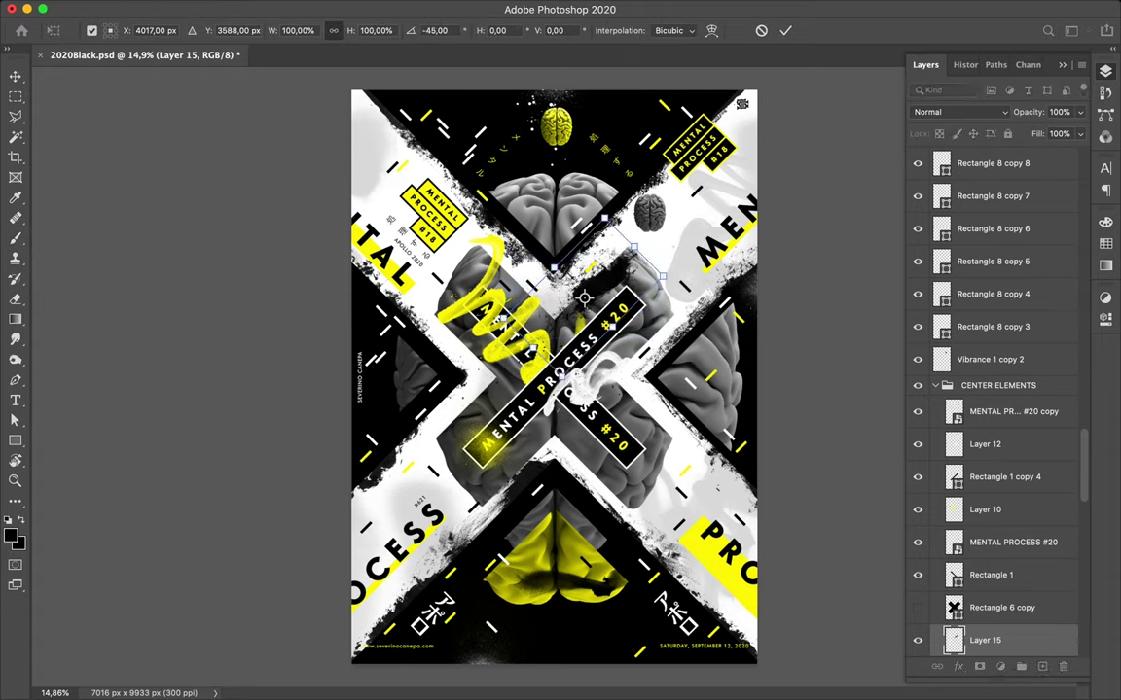
pyautogui.moveTo(605, 288); pyautogui.dragTo(600, 281)
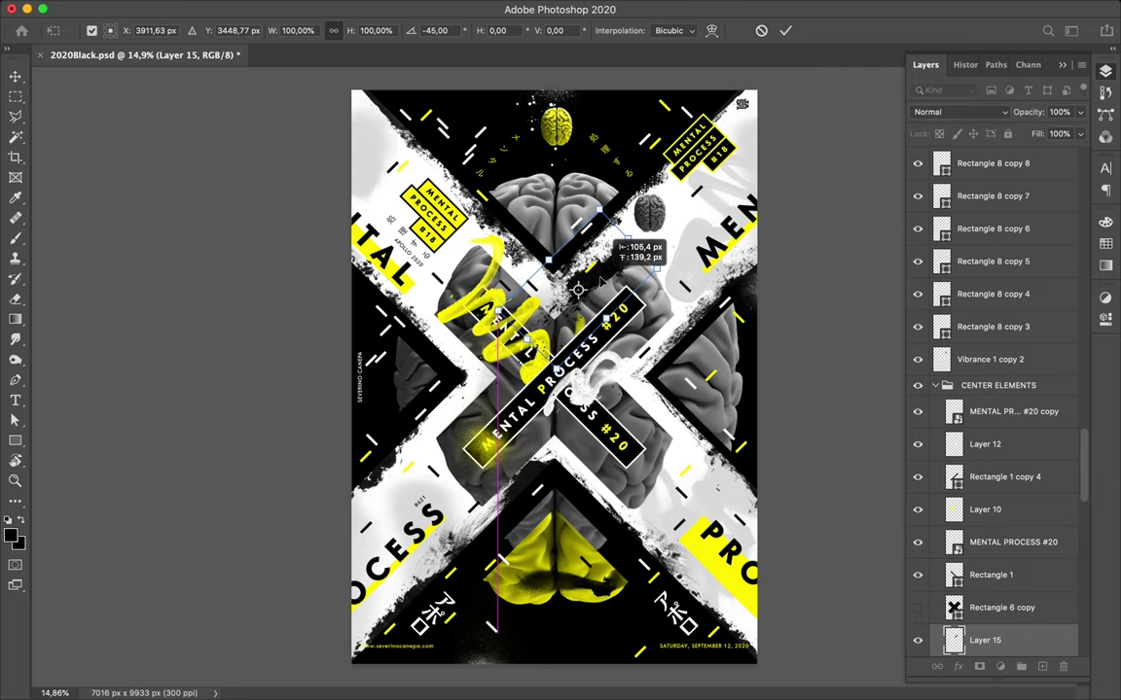
pyautogui.press('Return')
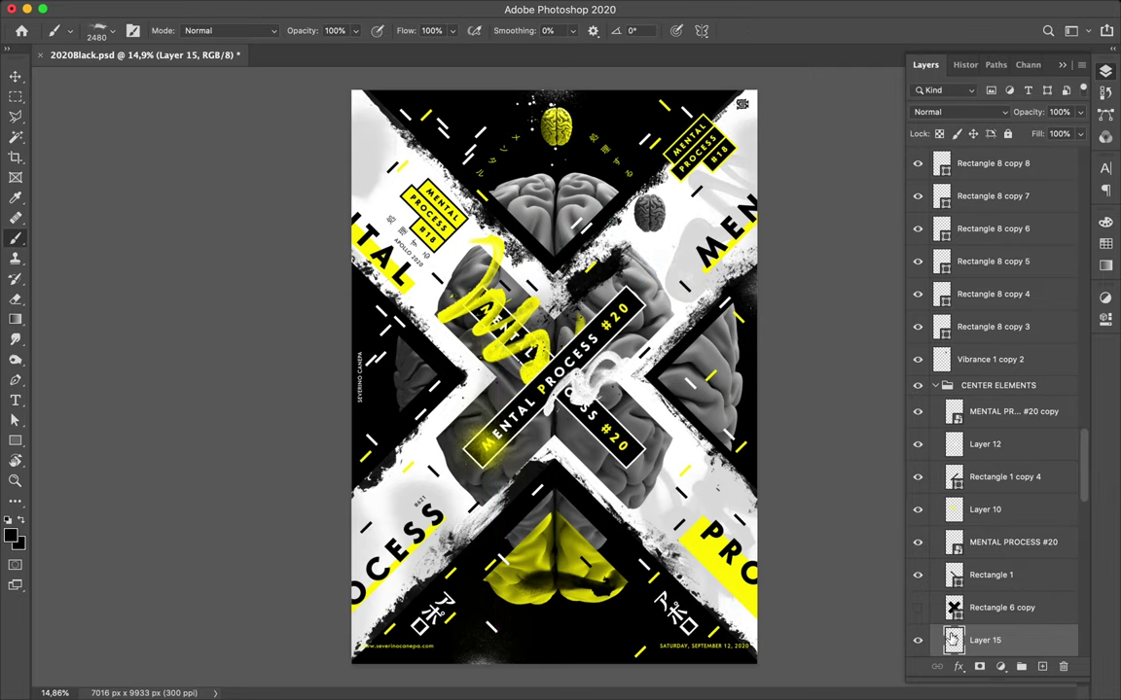
# - Check Layer 1, then reselect the stripe layer Layer 15
pyautogui.scroll(-2, 1017, 569)
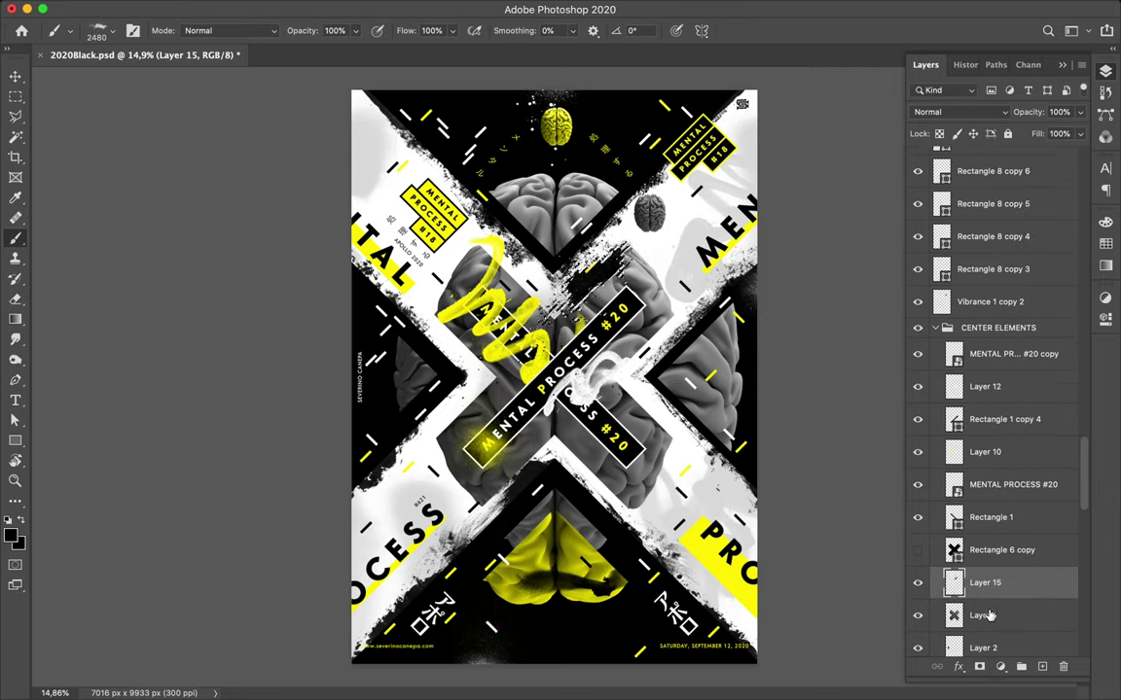
pyautogui.click(996, 618)
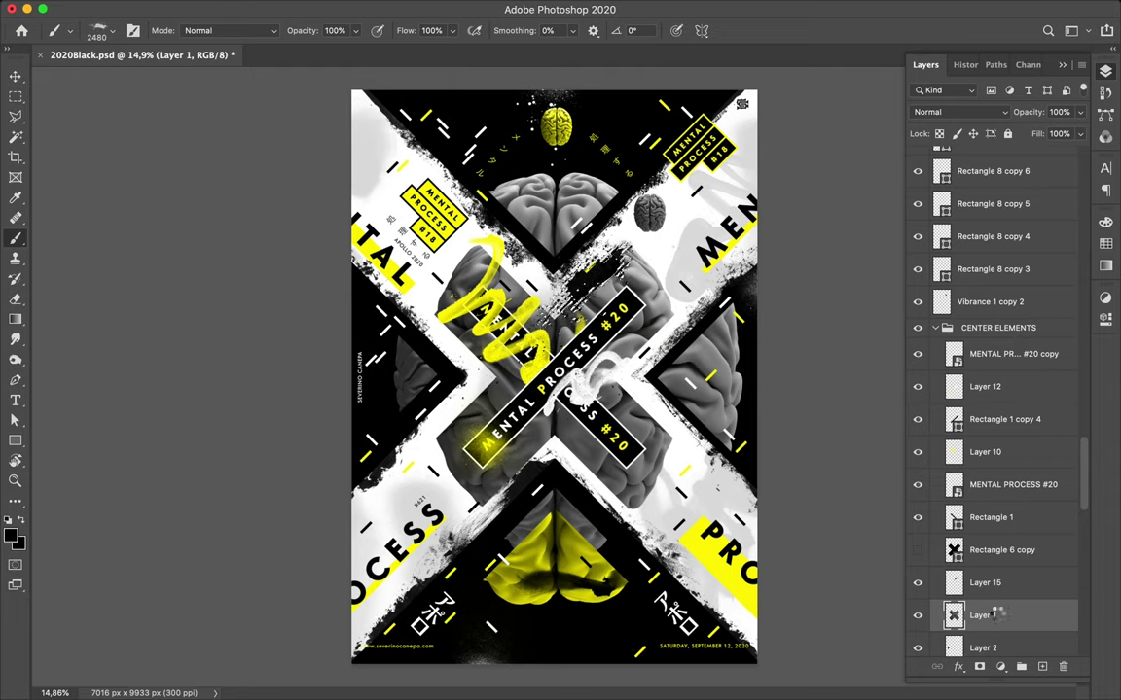
pyautogui.click(1014, 584)
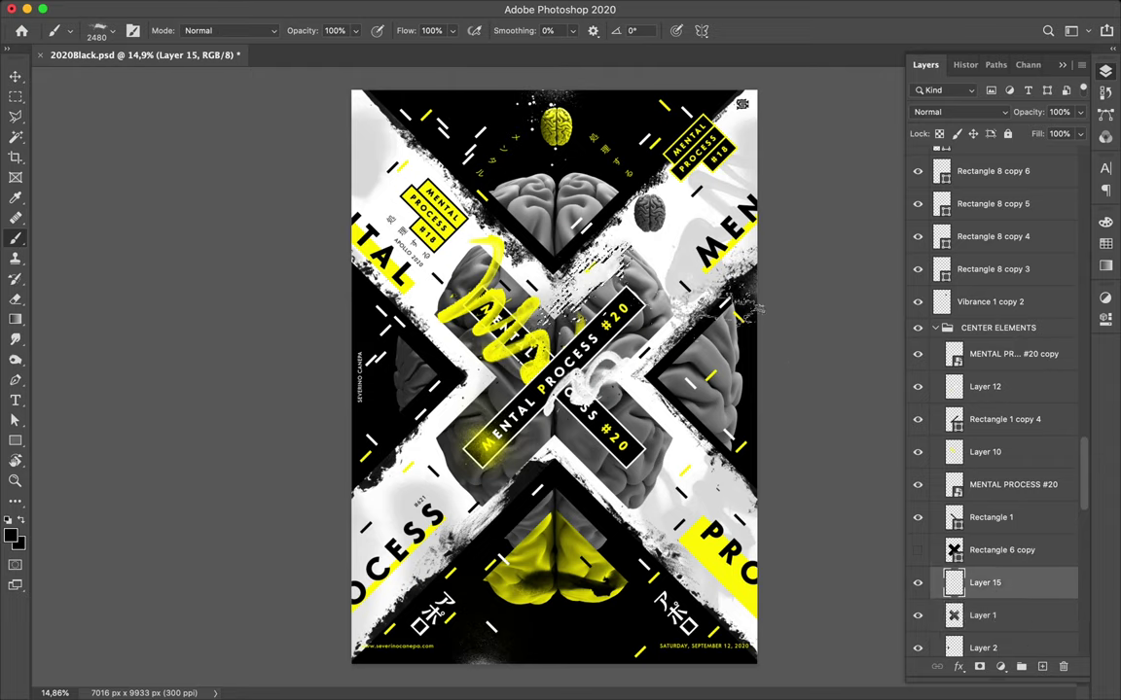
# - Zoom in on the poster centre and Ctrl-pick the layer under the top of the X
pyautogui.press('m')
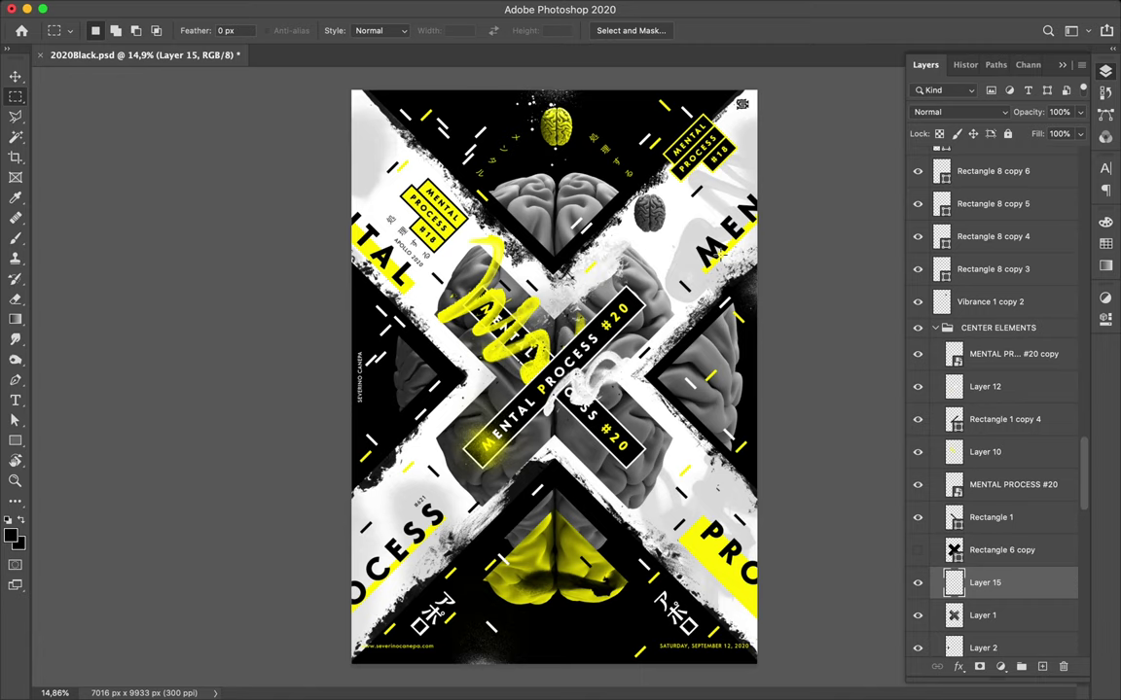
pyautogui.hotkey('ctrl', '+')
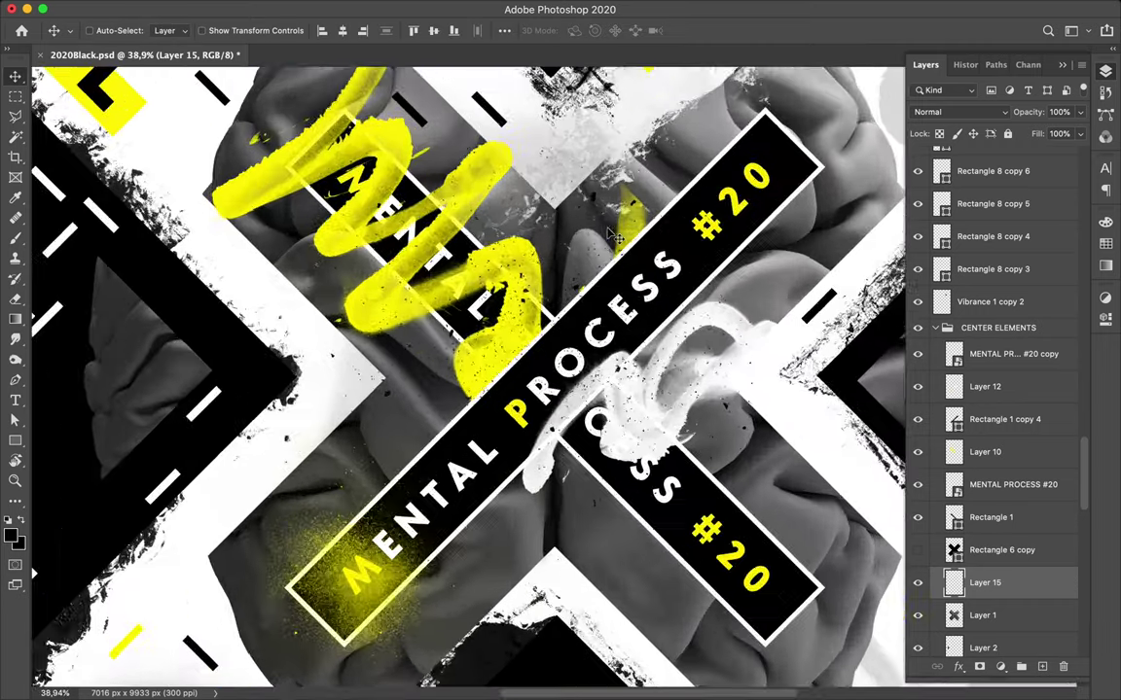
pyautogui.hotkey('ctrl', '+')
pyautogui.scroll(3, 613, 235)
pyautogui.hscroll(1, 612, 235)
pyautogui.press('ctrl')
pyautogui.click(650, 190)
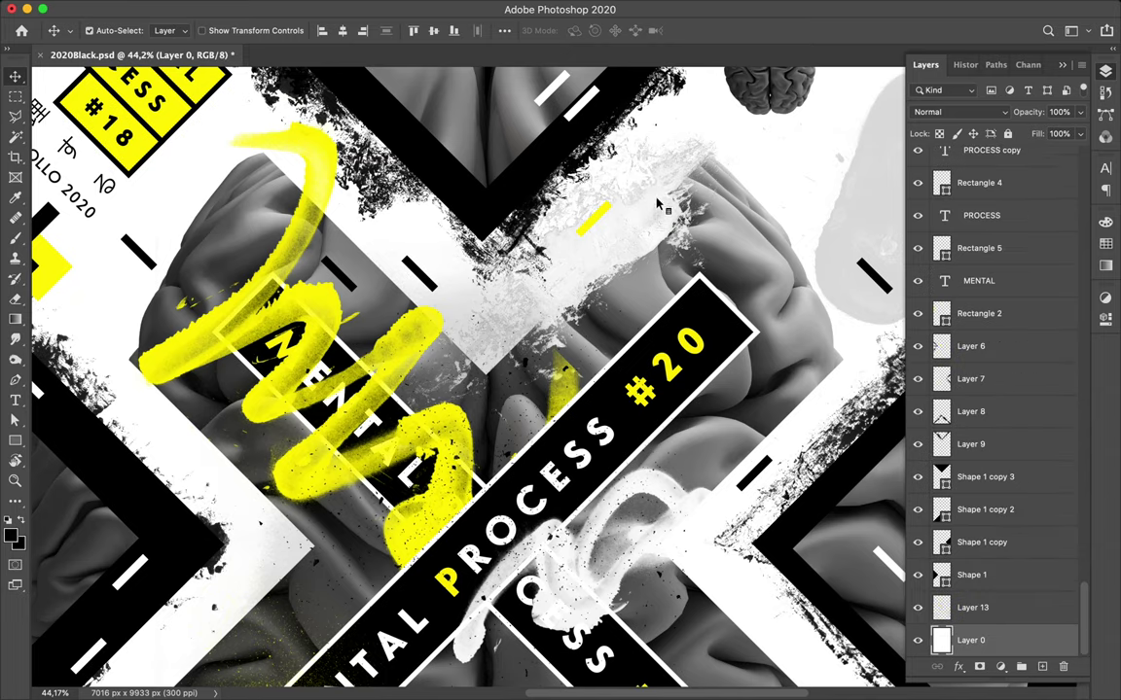
# - Select the white grunge stroke Layer 13 and drag it up and to the left
pyautogui.click(681, 245)
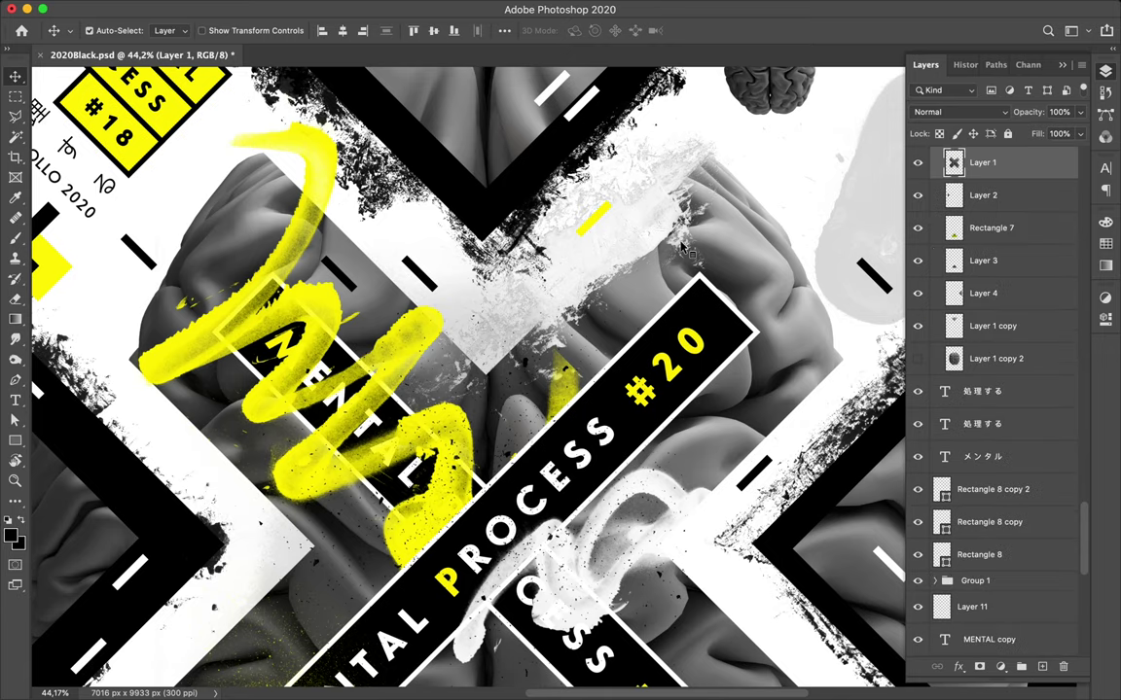
pyautogui.click(469, 378)
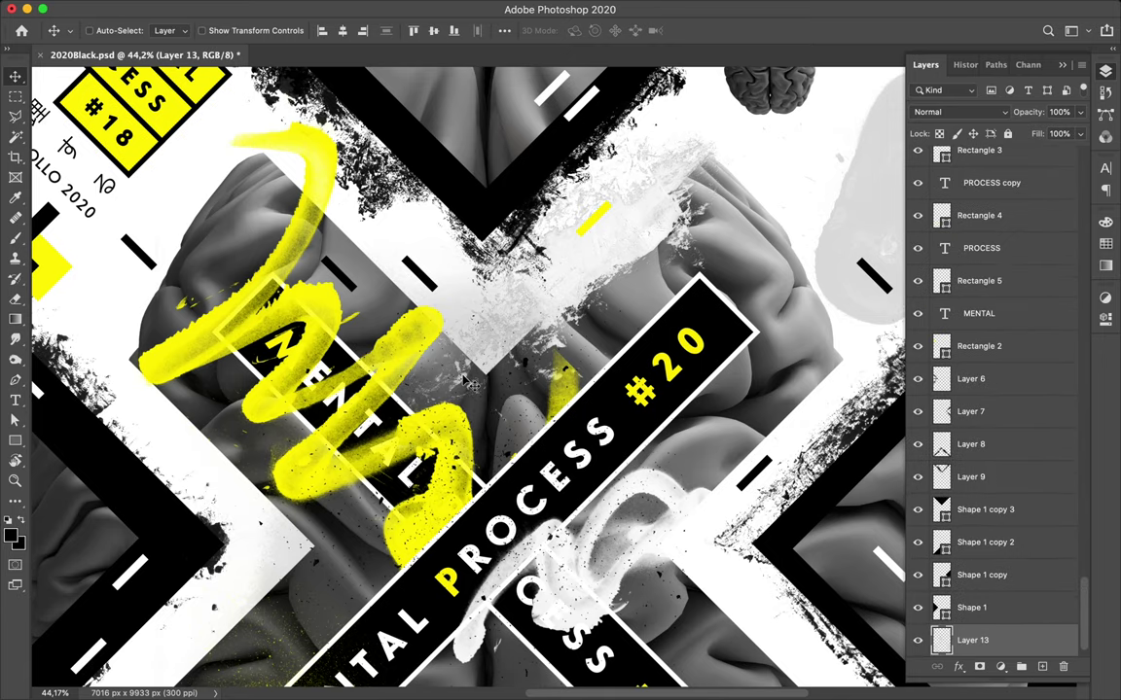
pyautogui.moveTo(488, 371); pyautogui.dragTo(476, 261)
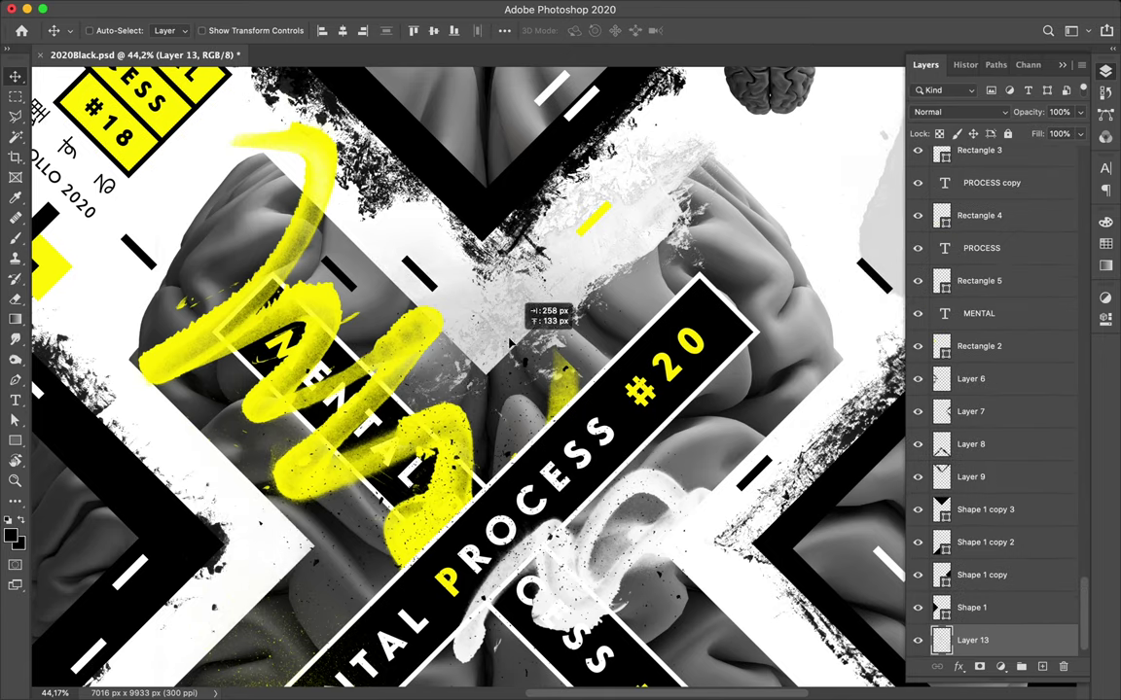
pyautogui.moveTo(477, 261); pyautogui.dragTo(428, 224)
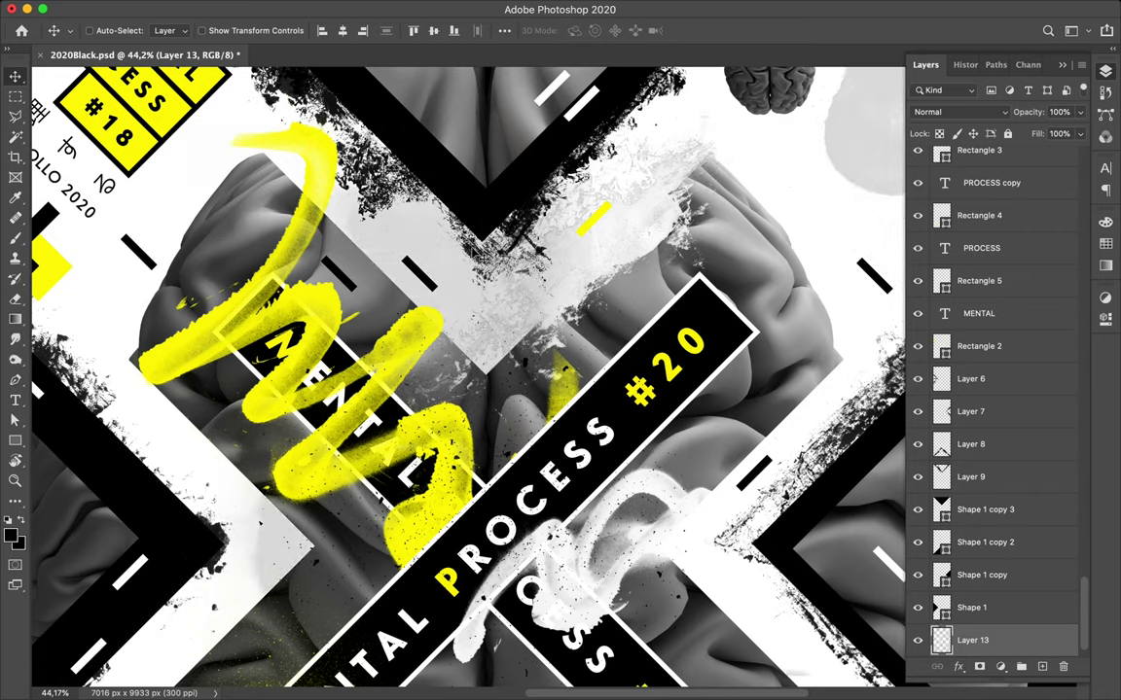
# - Enable Auto-Select, move the Layer 13 texture near the top centre, and add a new layer above it
pyautogui.click(90, 30)
pyautogui.moveTo(525, 252); pyautogui.dragTo(487, 310)
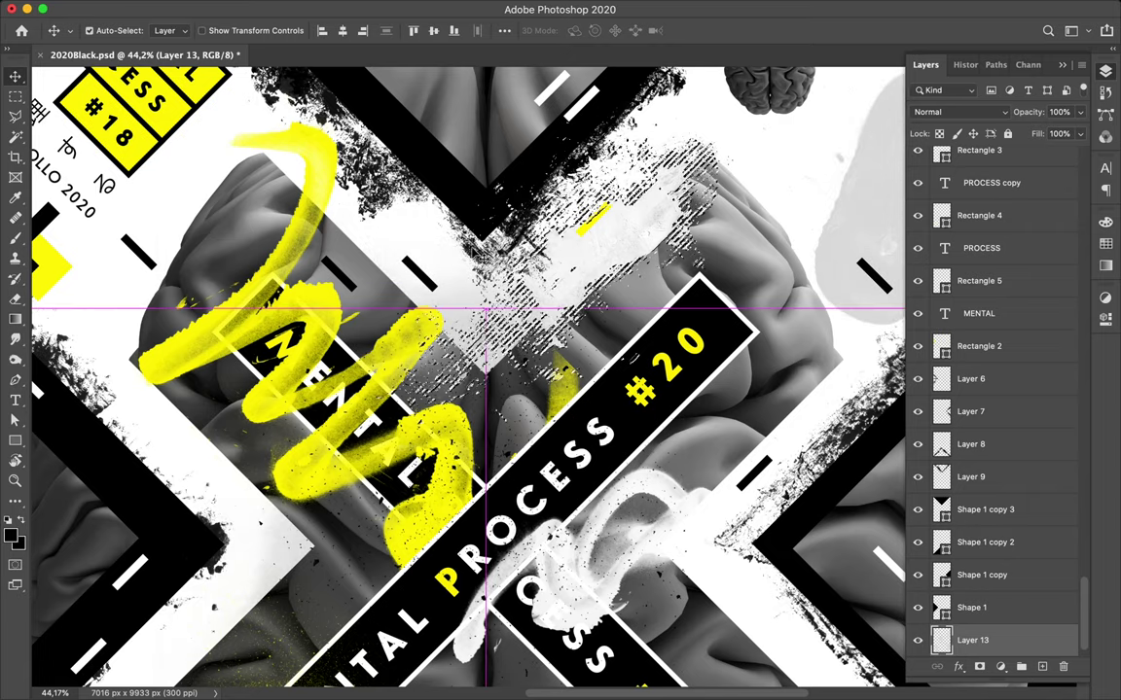
pyautogui.moveTo(486, 310); pyautogui.dragTo(548, 259)
pyautogui.scroll(-1, 988, 470)
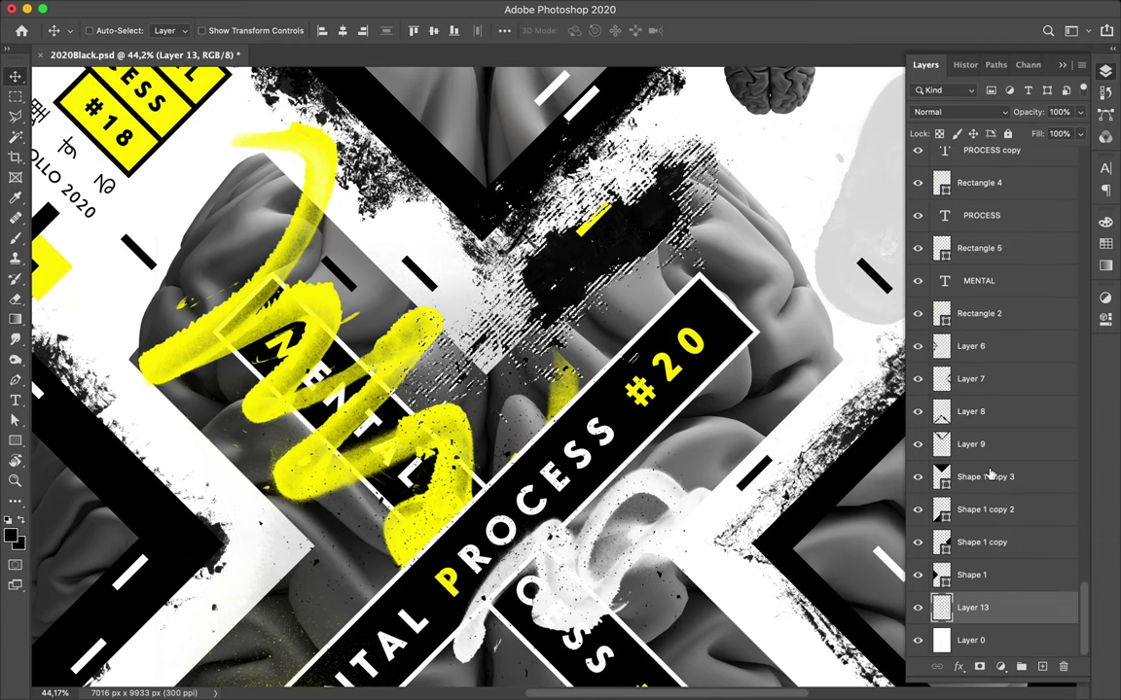
pyautogui.press('ctrl')
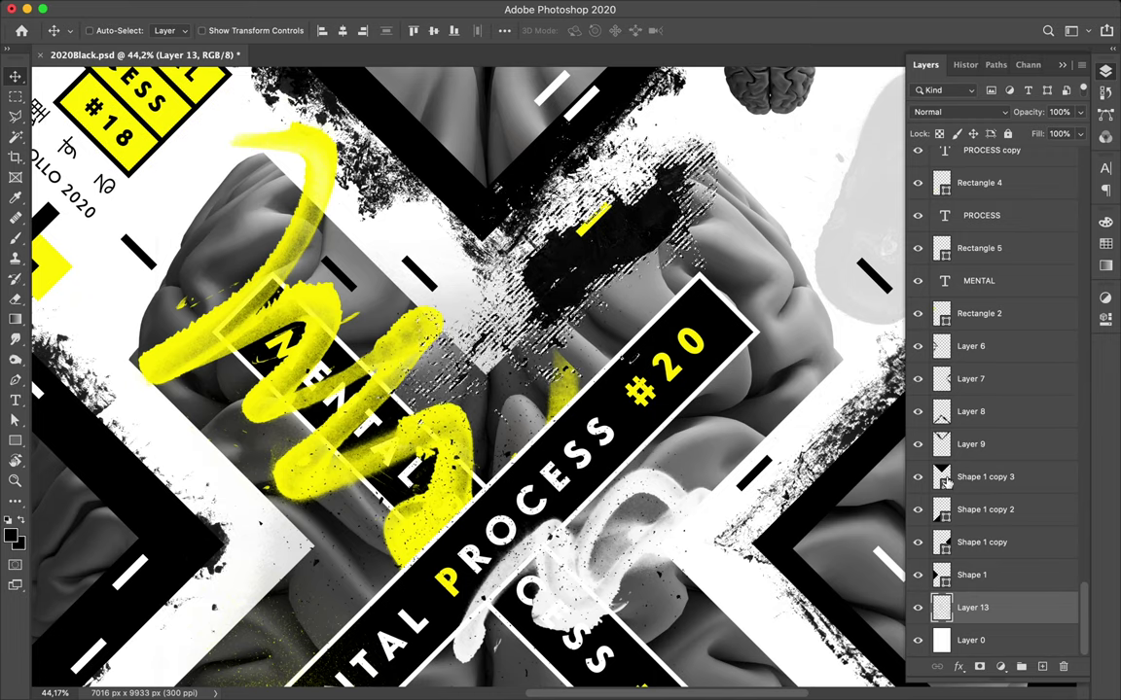
pyautogui.press('ctrl')
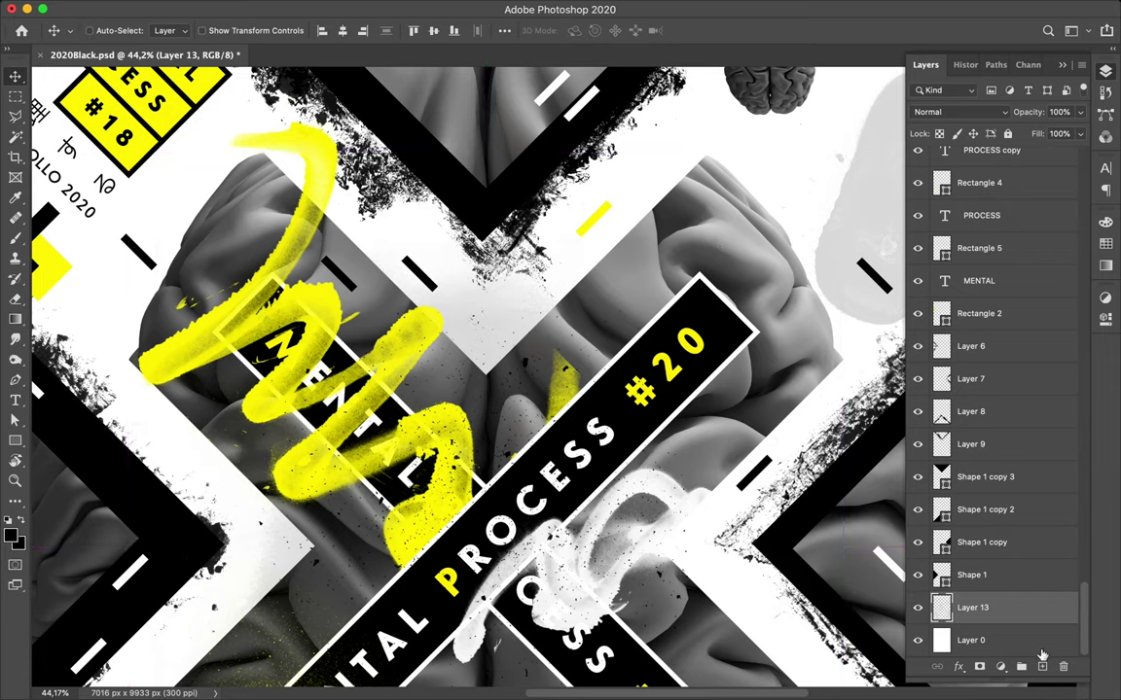
pyautogui.click(1043, 668)
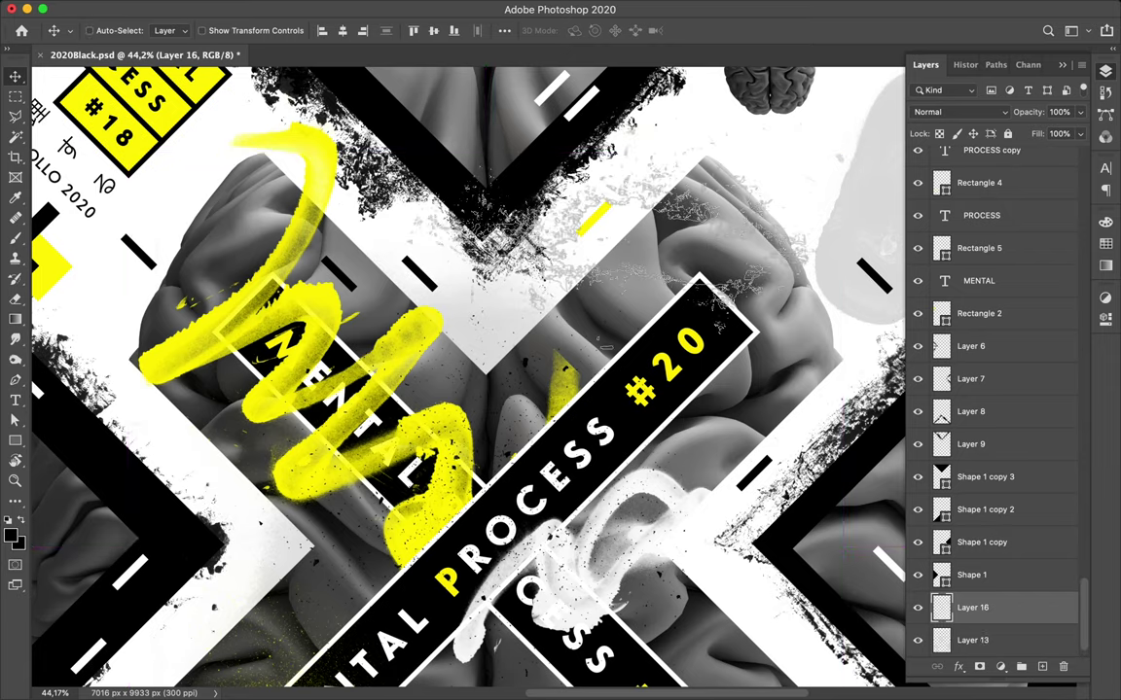
# - Stamp several grunge brush marks near the top centre of the X
pyautogui.press('b')
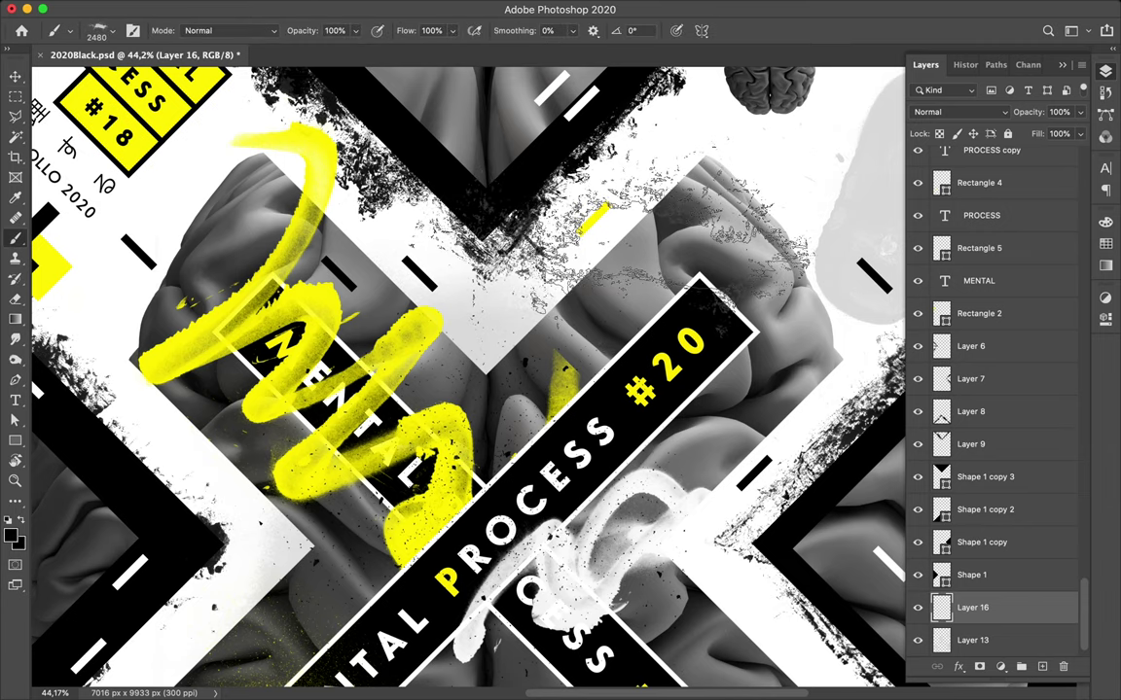
pyautogui.click(666, 239)
pyautogui.click(667, 238)
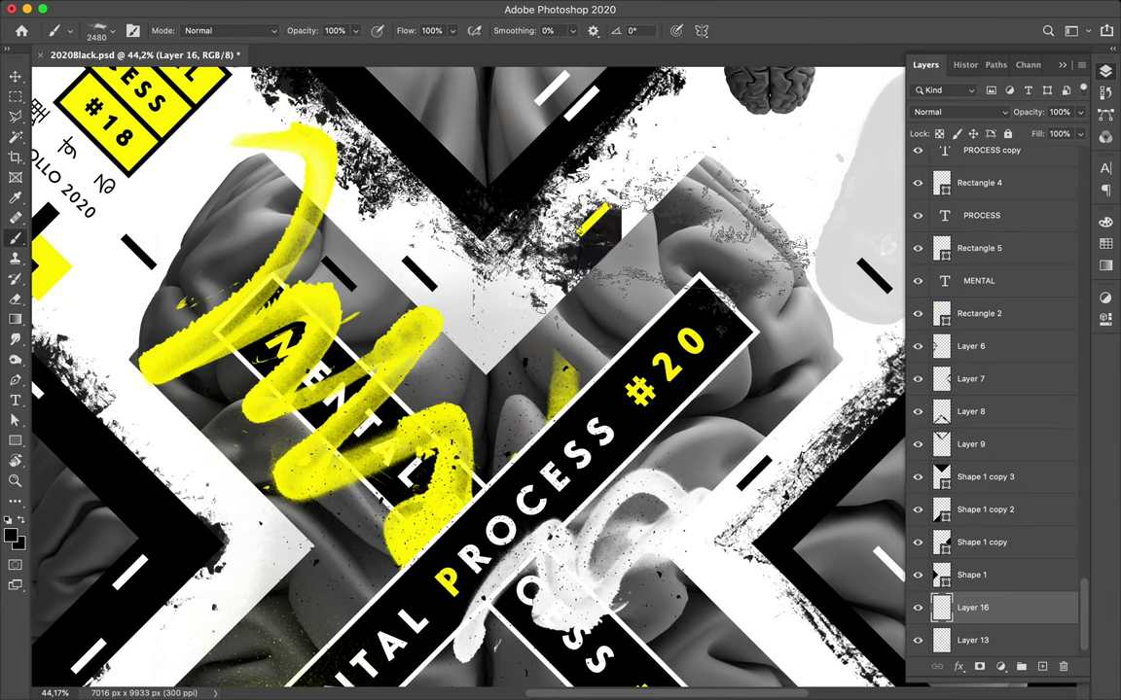
pyautogui.click(710, 273)
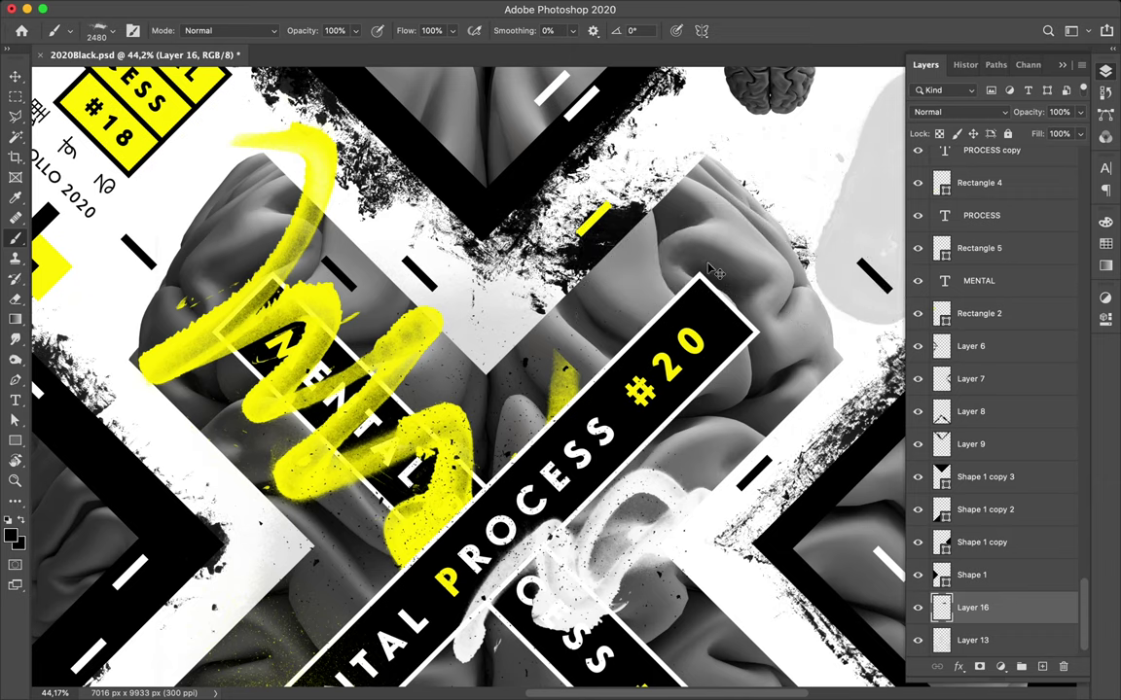
# - Rotate the grunge marks to -45° over the centre, then delete Layer 16
pyautogui.hotkey('ctrl', 't')
pyautogui.moveTo(378, 115)
pyautogui.mouseDown()
pyautogui.moveTo(393, 120)
pyautogui.moveTo(390, 193)
pyautogui.mouseUp()
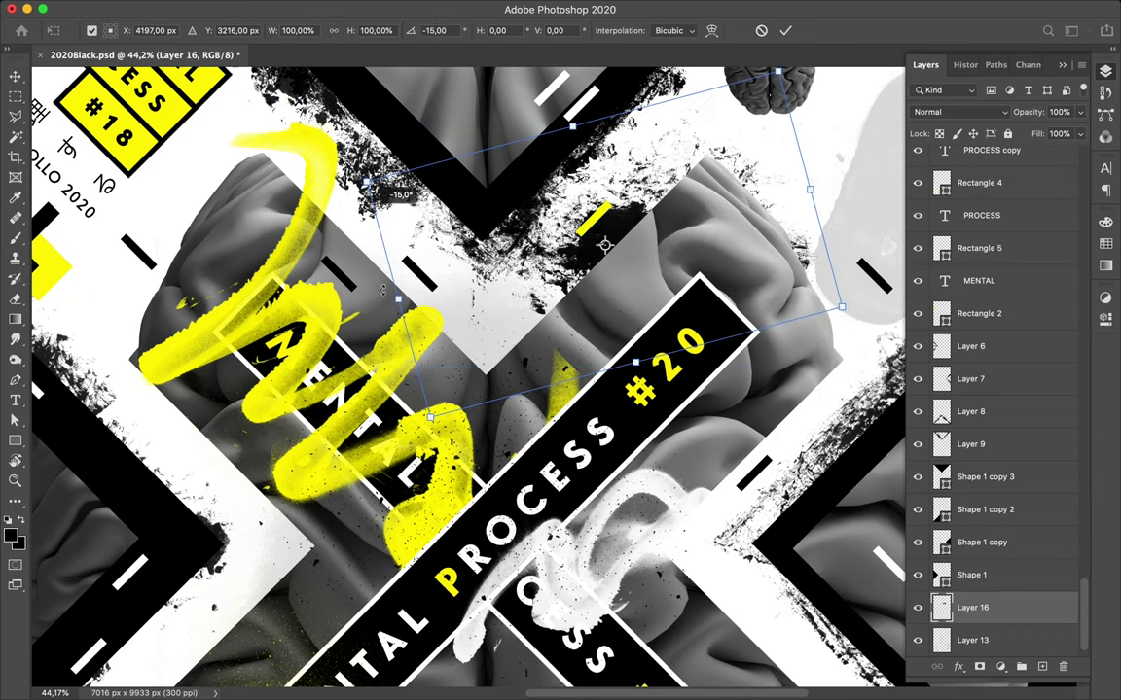
pyautogui.moveTo(393, 314); pyautogui.dragTo(398, 333)
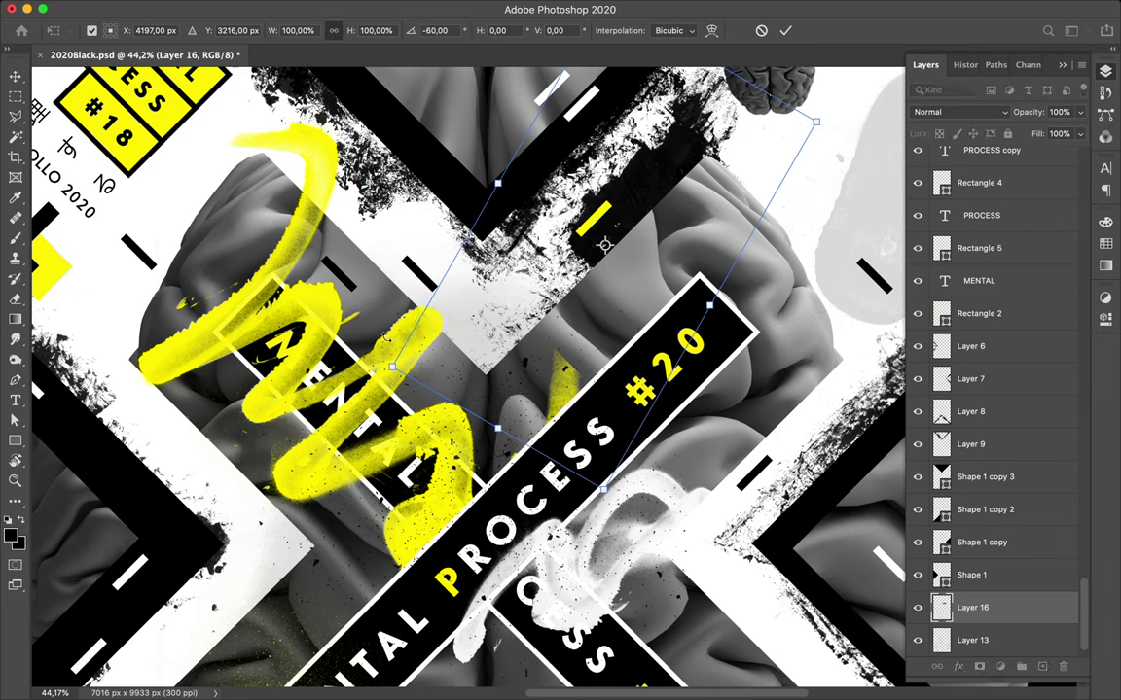
pyautogui.hotkey('ctrl', 'z')
pyautogui.moveTo(379, 281); pyautogui.dragTo(378, 276)
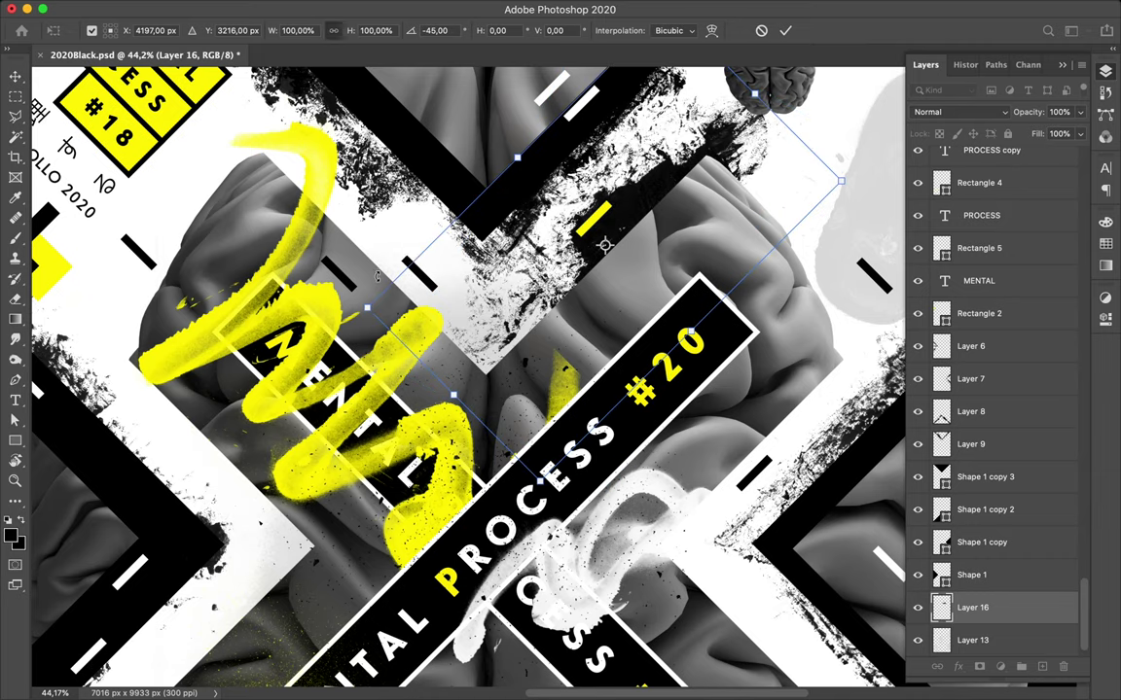
pyautogui.moveTo(522, 231); pyautogui.dragTo(523, 231)
pyautogui.press('Escape')
pyautogui.press('b')
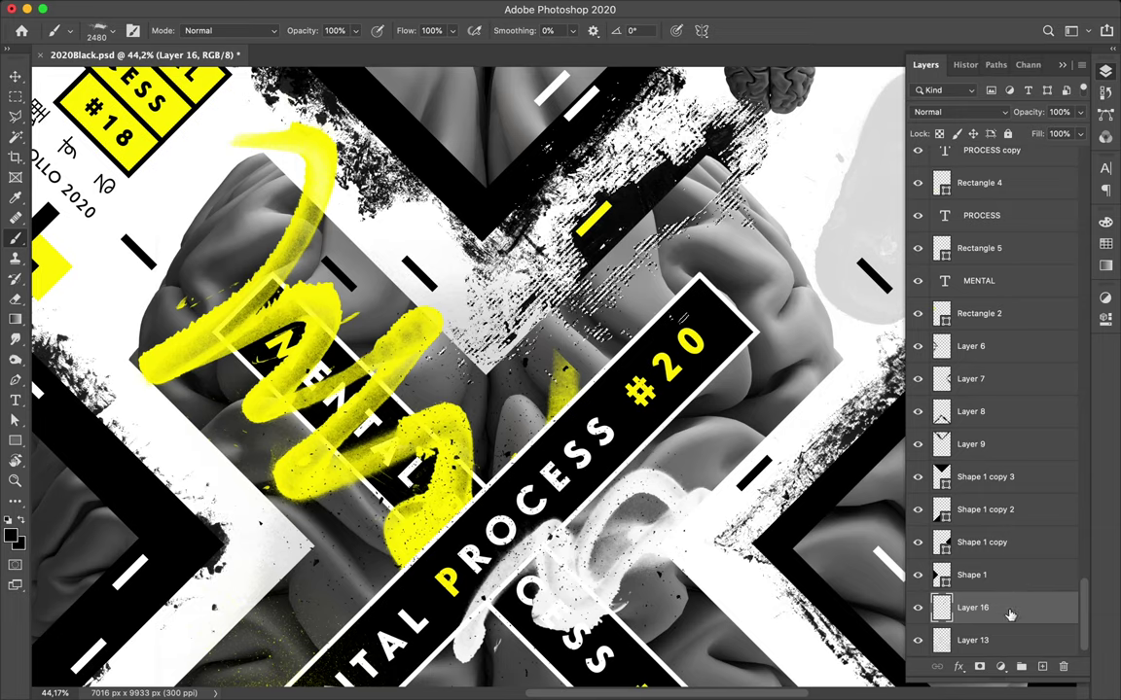
pyautogui.moveTo(1011, 608); pyautogui.dragTo(1065, 668)
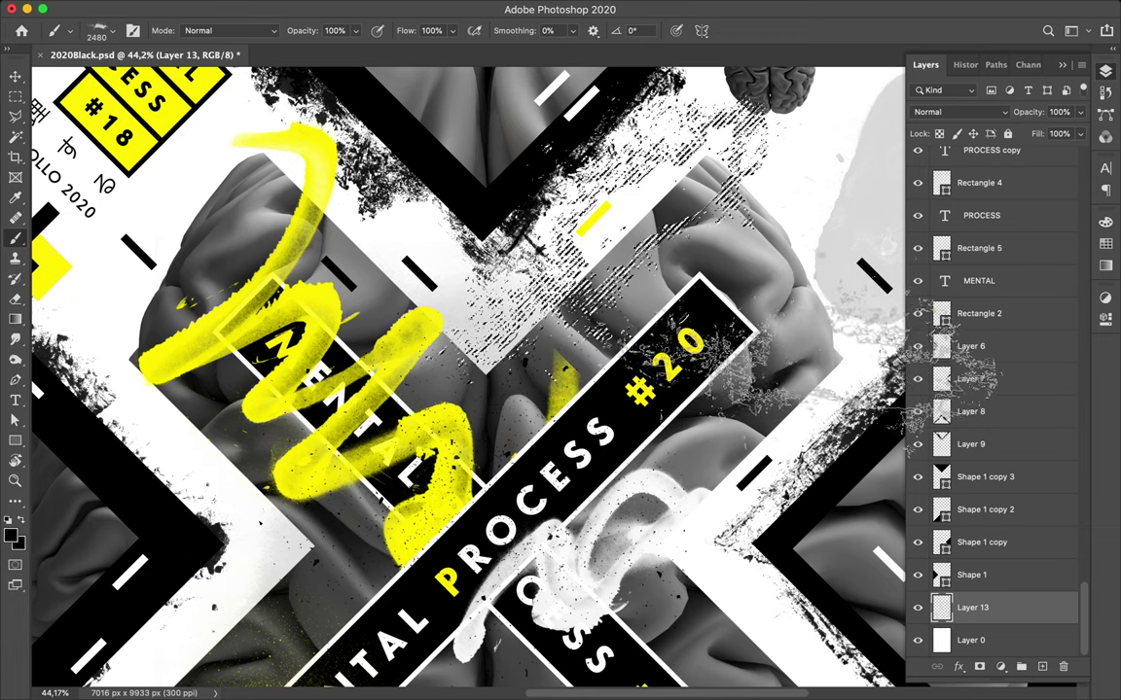
# - Select Layer 1 at the top of the stack with the Move tool
pyautogui.press('v')
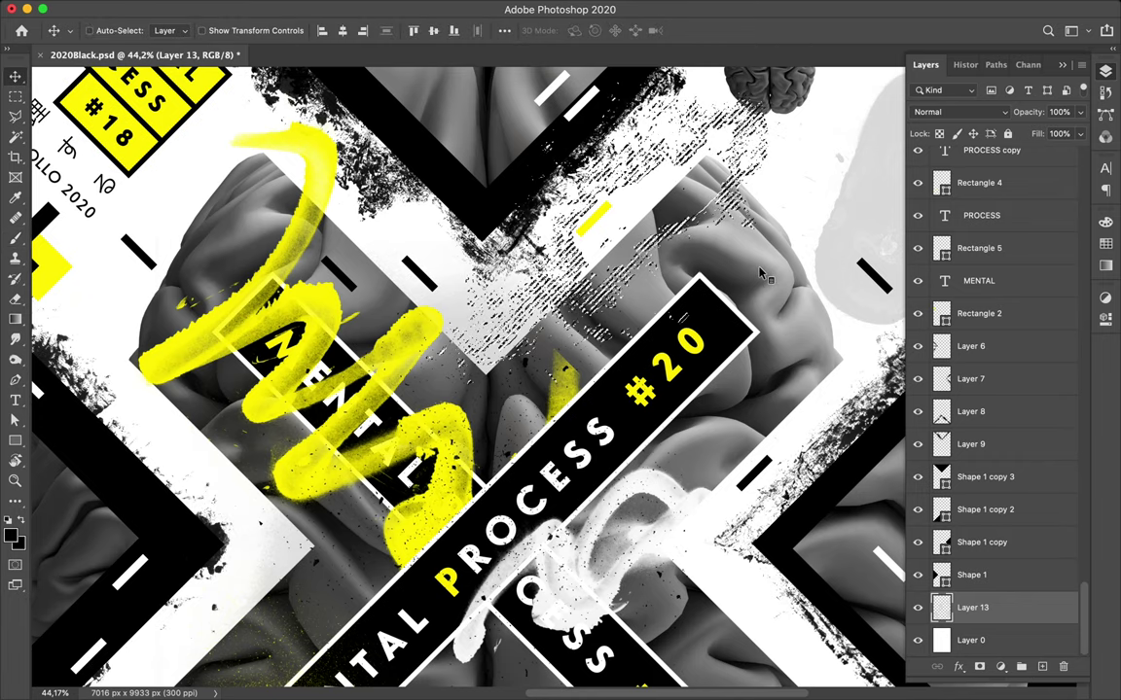
pyautogui.keyDown('ctrl'); pyautogui.click(762, 276); pyautogui.keyUp('ctrl')
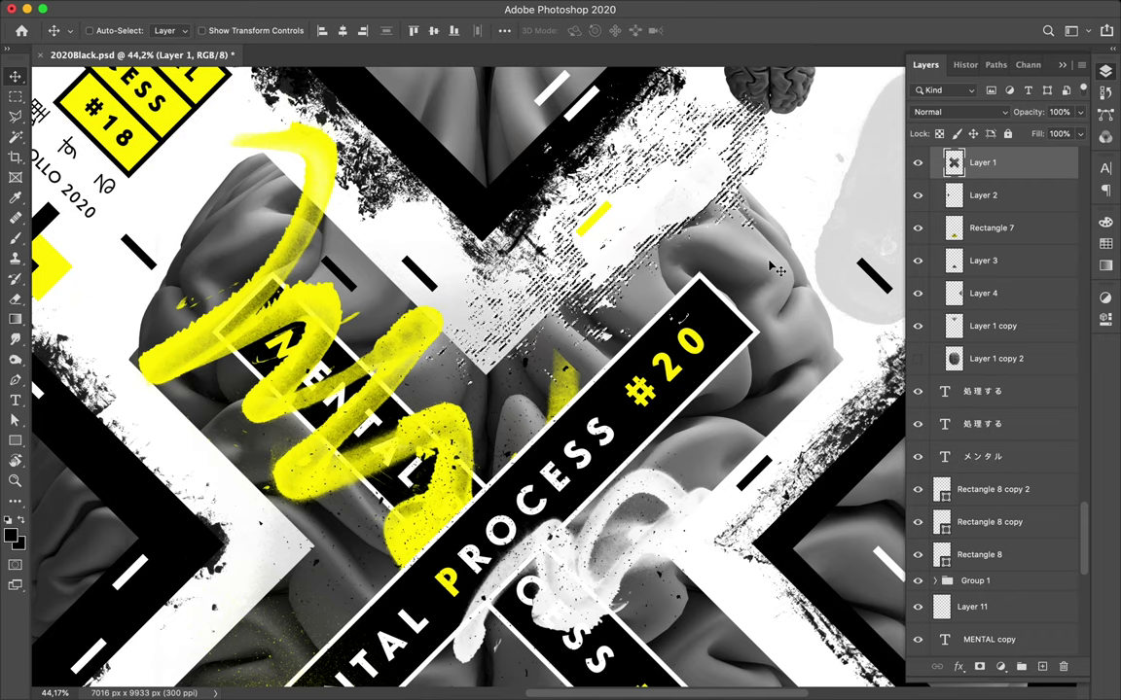
pyautogui.press('m')
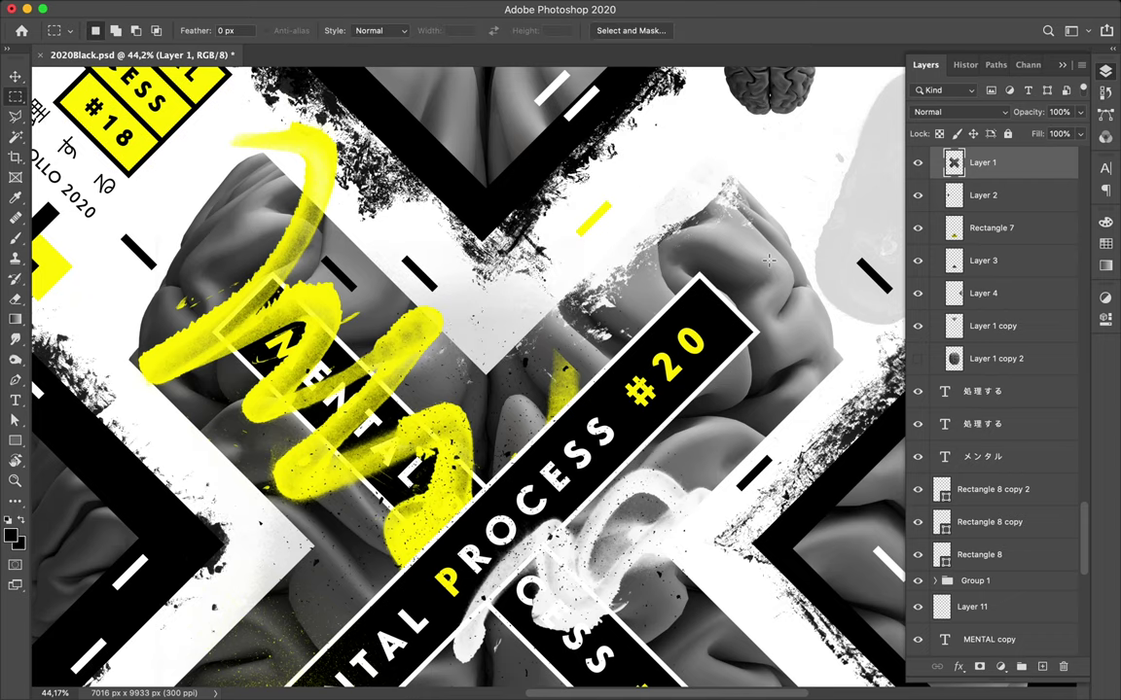
pyautogui.press('v')
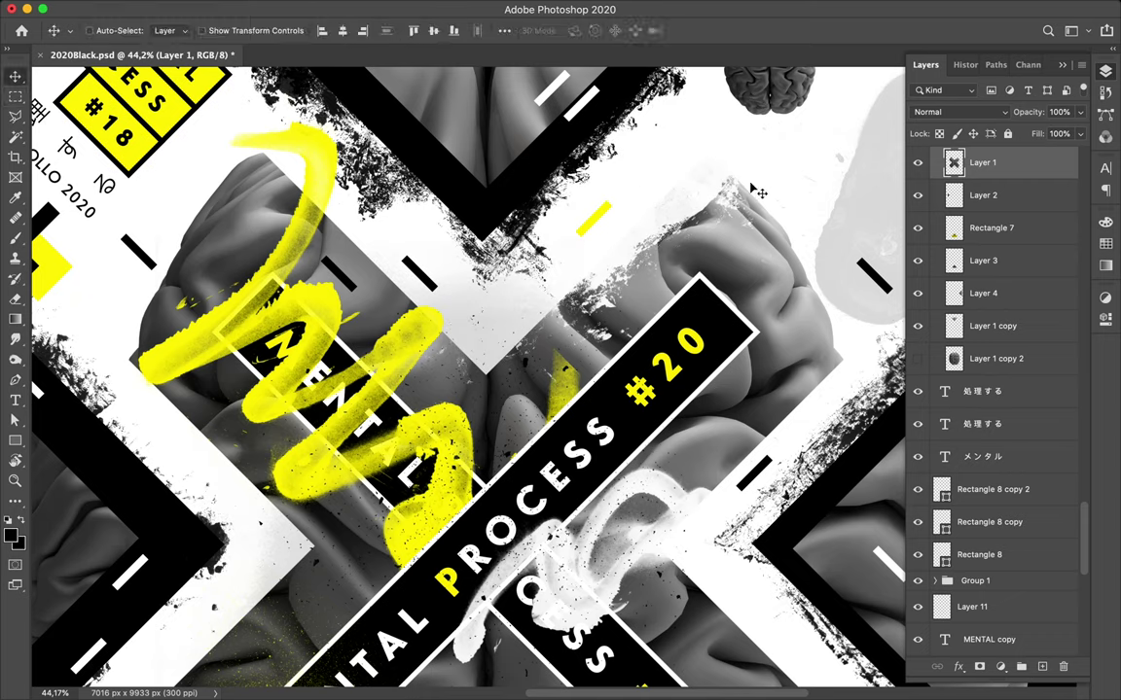
# - Zoom out to the whole poster and save 2020Black.psd
pyautogui.scroll(1, 758, 192)
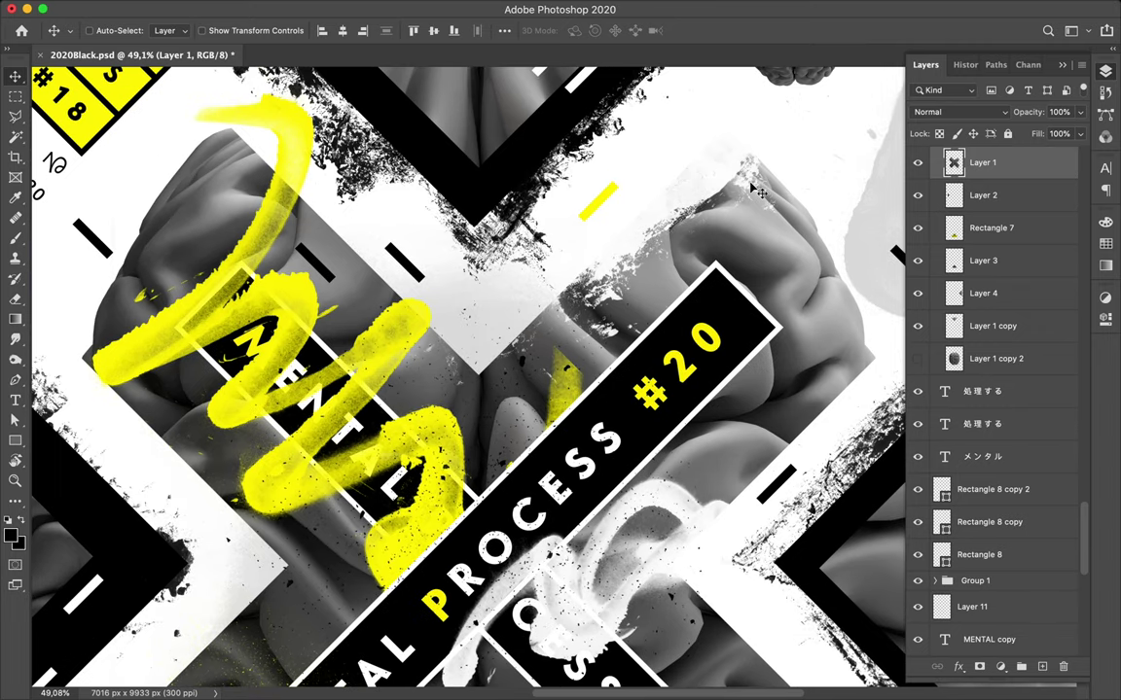
pyautogui.scroll(-2, 758, 191)
pyautogui.scroll(-1, 758, 191)
pyautogui.scroll(-1, 758, 192)
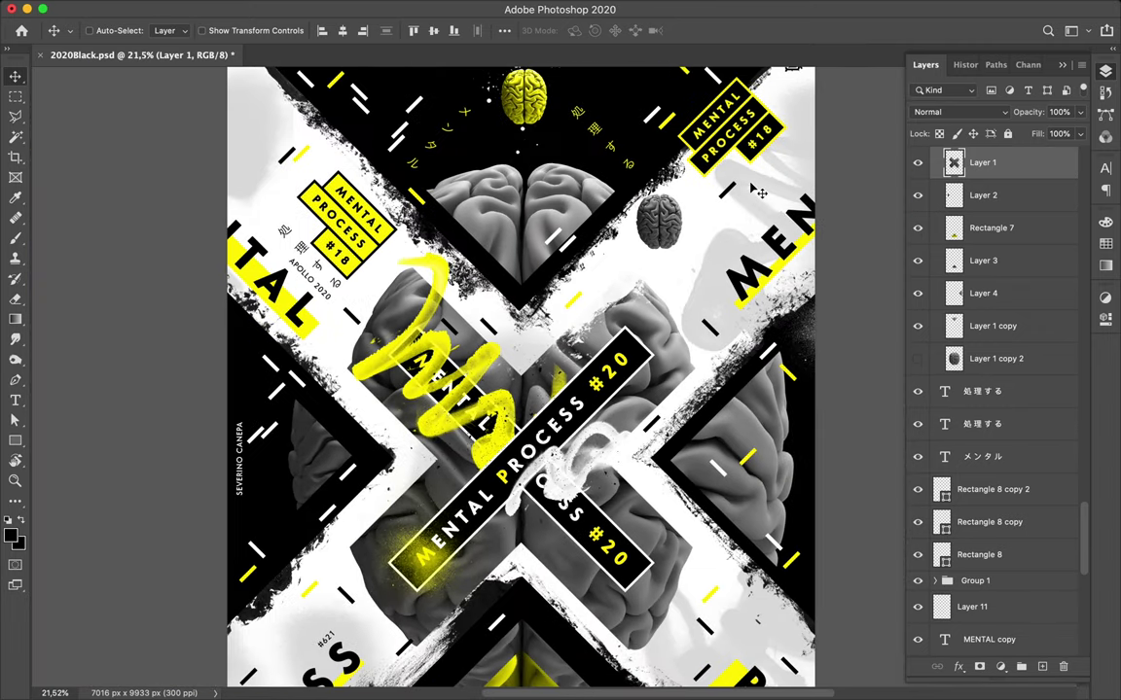
pyautogui.scroll(-1, 754, 175)
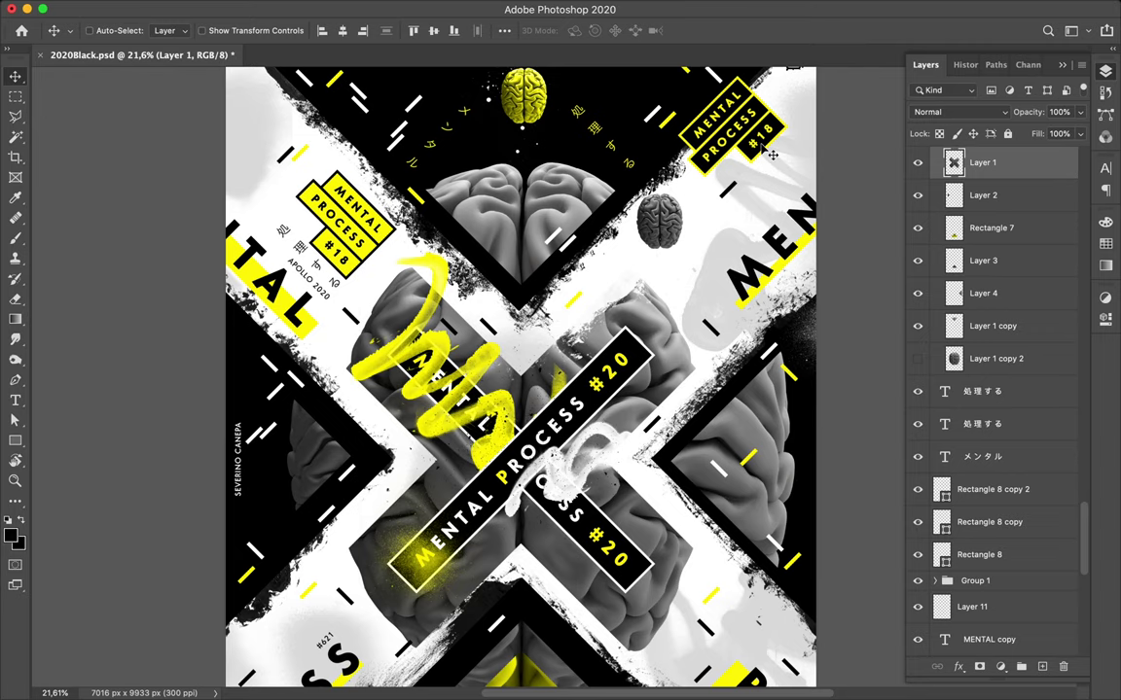
pyautogui.scroll(-1, 773, 131)
pyautogui.scroll(-1, 780, 124)
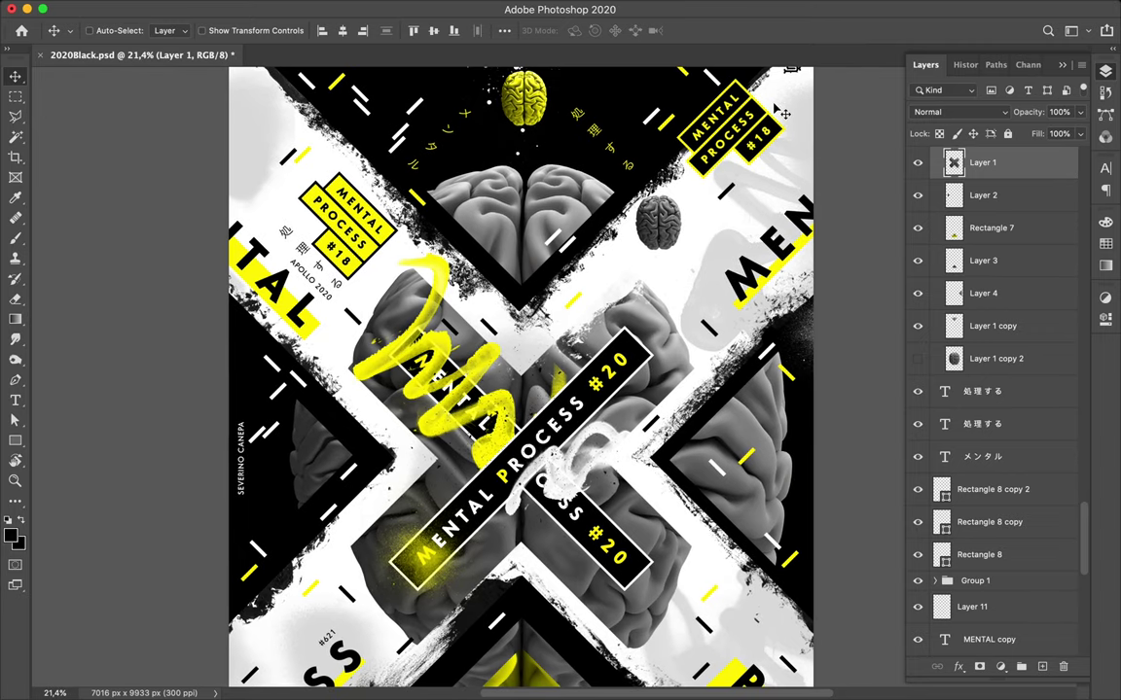
pyautogui.scroll(-1, 737, 226)
pyautogui.press('ctrl')
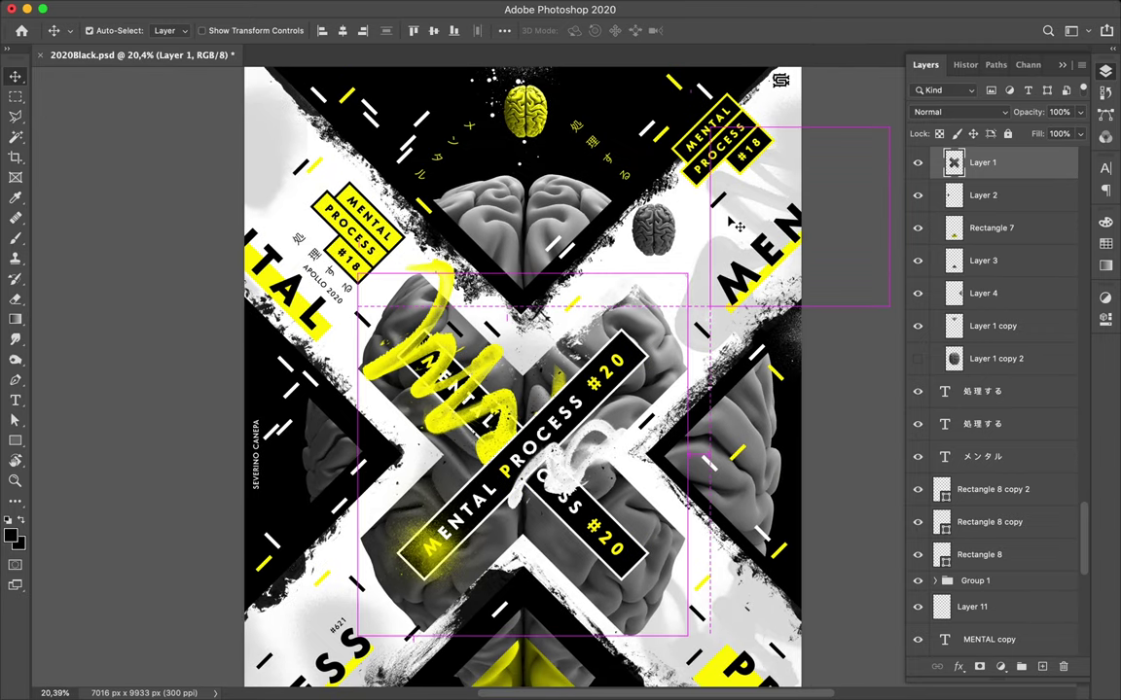
pyautogui.hotkey('ctrl', 's')
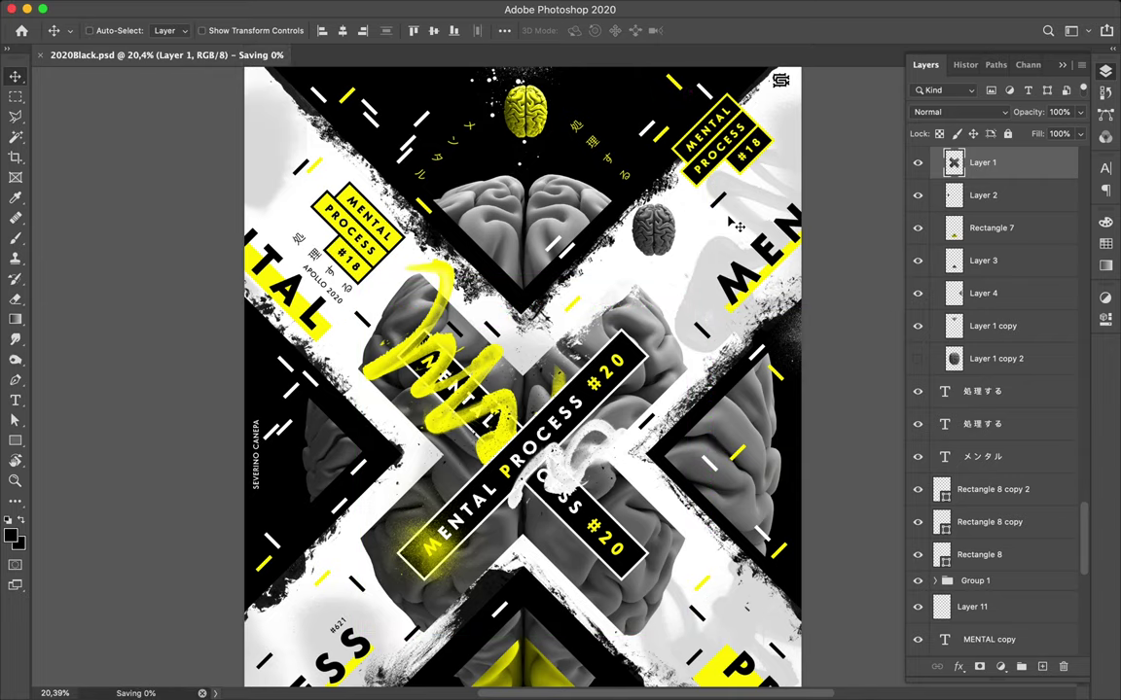
pyautogui.scroll(-5, 738, 227)
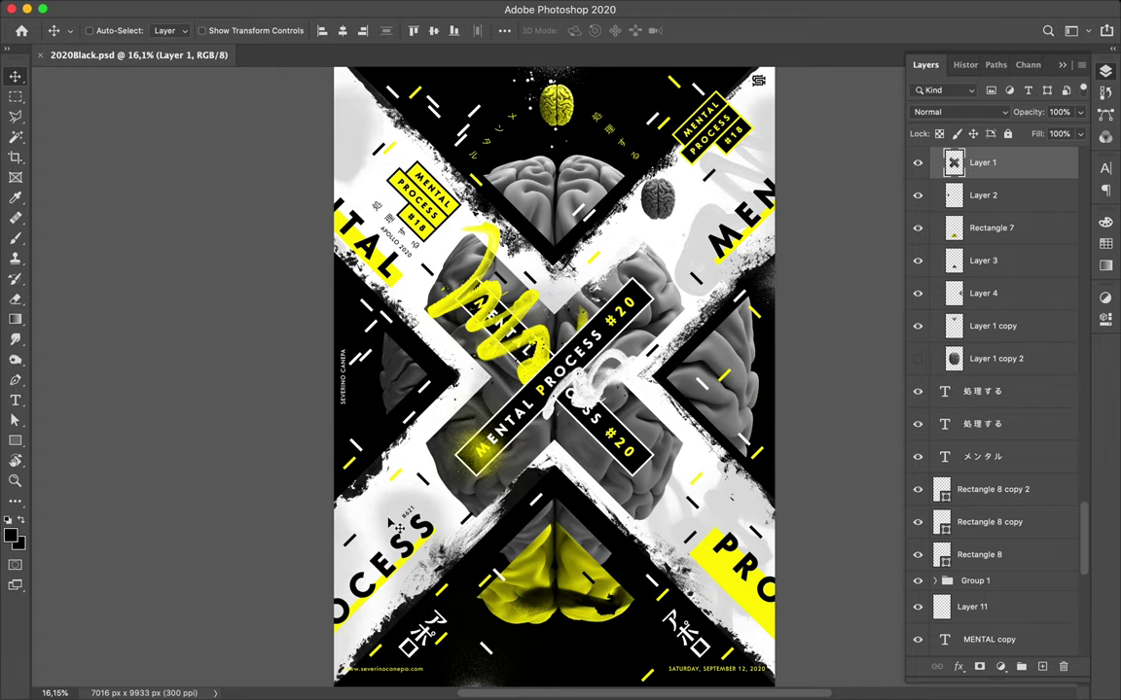
pyautogui.moveTo(759, 4)
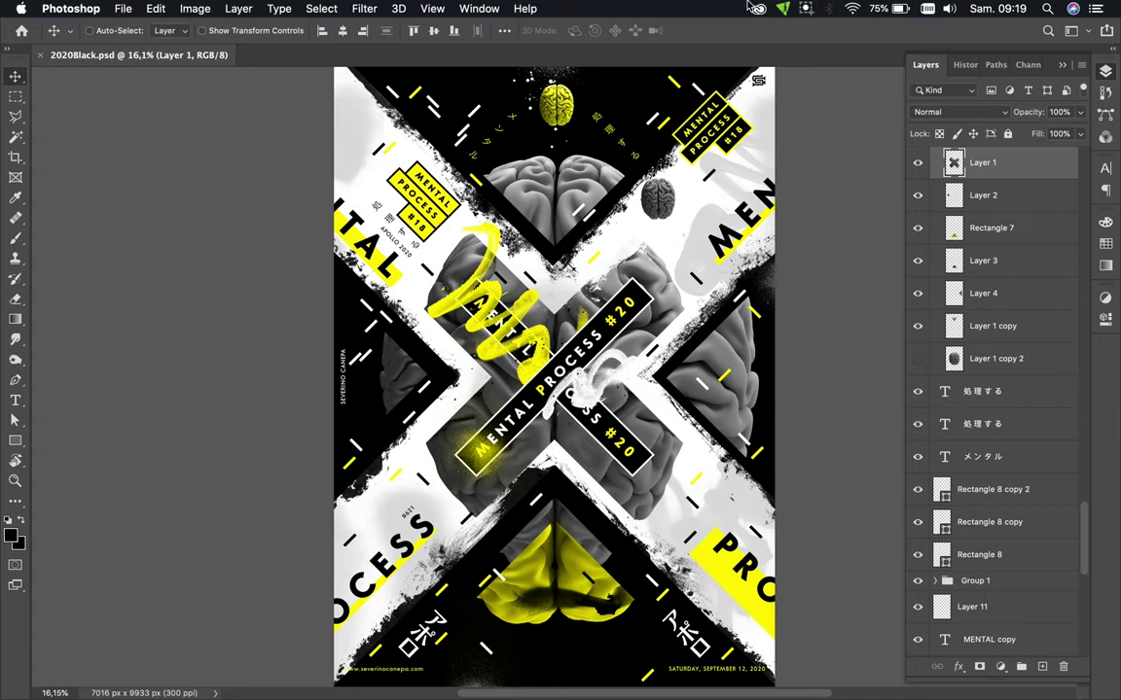
pyautogui.click(805, 8)
pyautogui.click(820, 43)
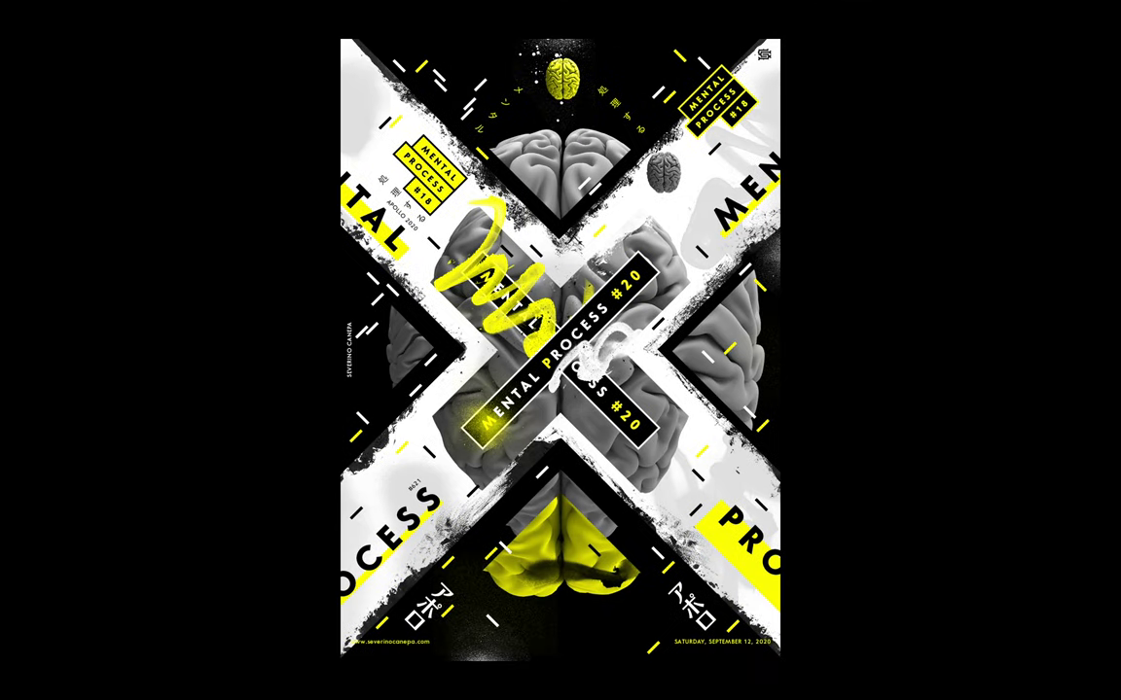